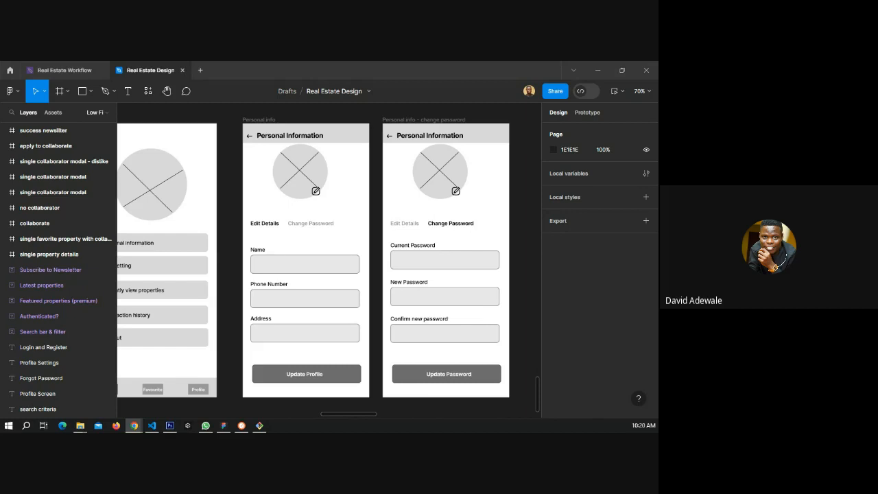
Review the low-fidelity wireframe screens across the canvas, from Profile Settings back to the walkthrough screens.
{"action": "left_click", "coordinate": [230, 252]}
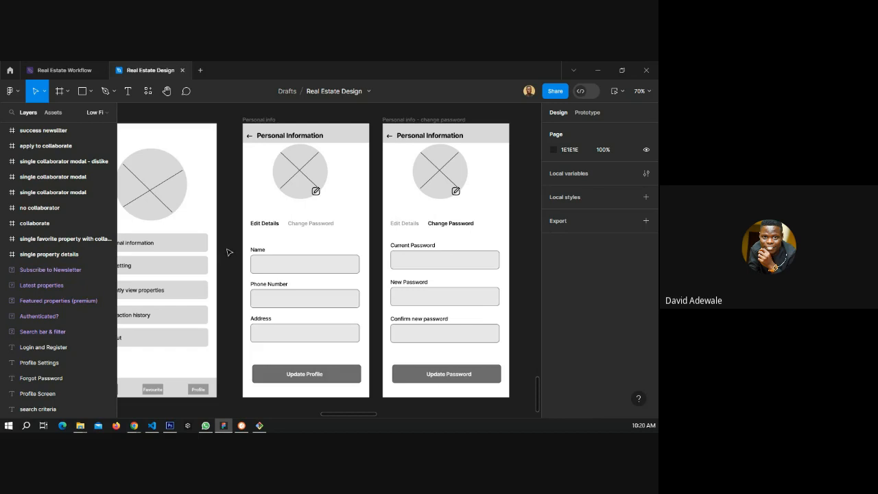
{"action": "scroll", "coordinate": [377, 229], "scroll_direction": "down", "scroll_amount": 3}
{"action": "scroll", "coordinate": [345, 249], "scroll_direction": "down", "scroll_amount": 2}
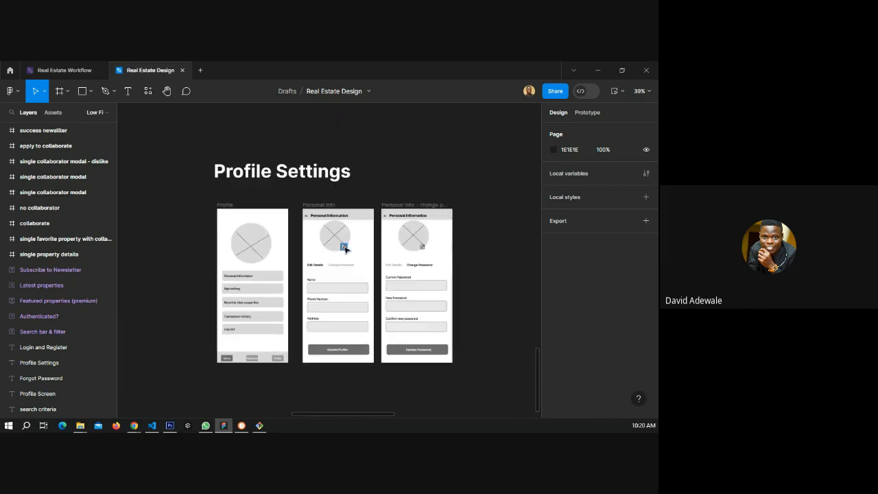
{"action": "scroll", "coordinate": [345, 249], "scroll_direction": "down", "scroll_amount": 3}
{"action": "scroll", "coordinate": [368, 238], "scroll_direction": "up", "scroll_amount": 8}
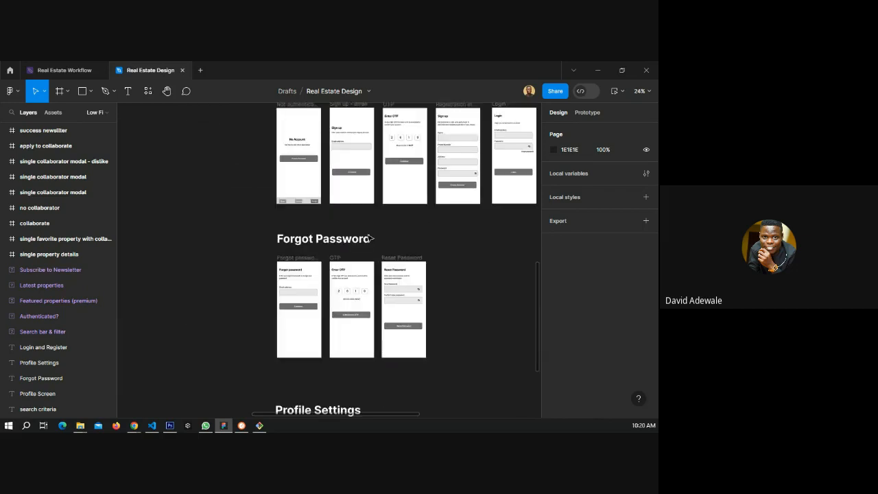
{"action": "scroll", "coordinate": [368, 238], "scroll_direction": "up", "scroll_amount": 8}
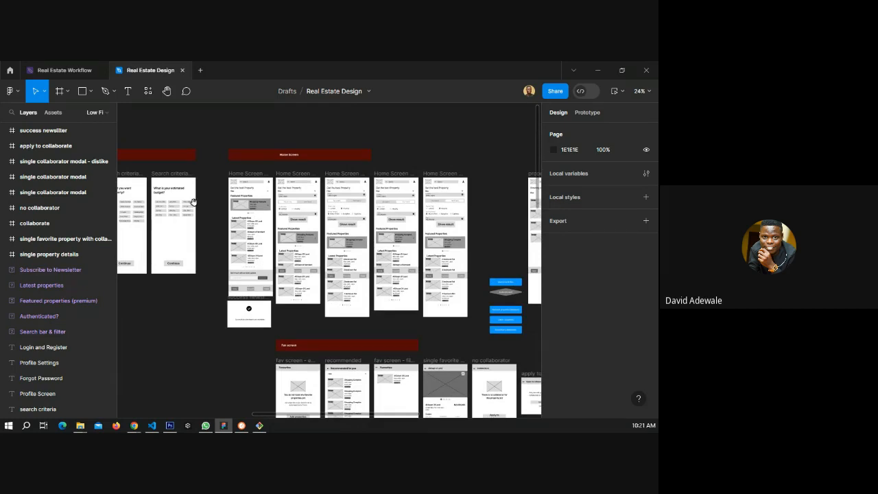
{"action": "scroll", "coordinate": [194, 201], "scroll_direction": "left", "scroll_amount": 6}
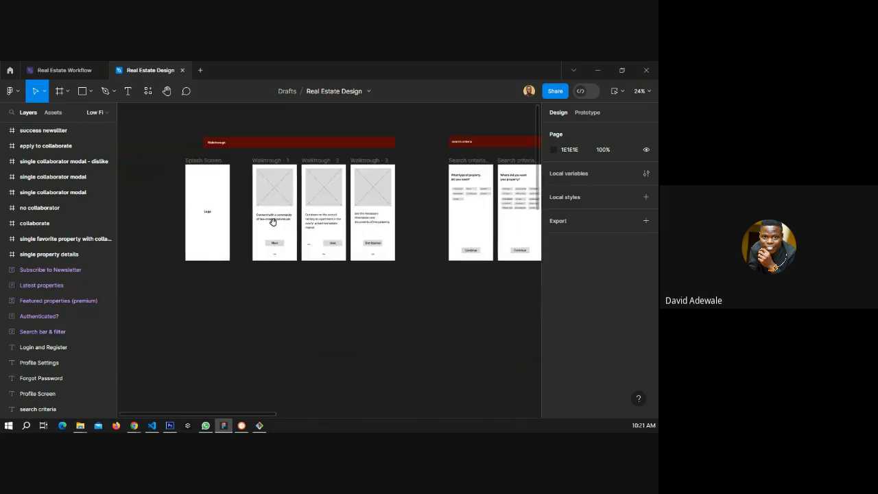
{"action": "scroll", "coordinate": [196, 224], "scroll_direction": "up", "scroll_amount": 5}
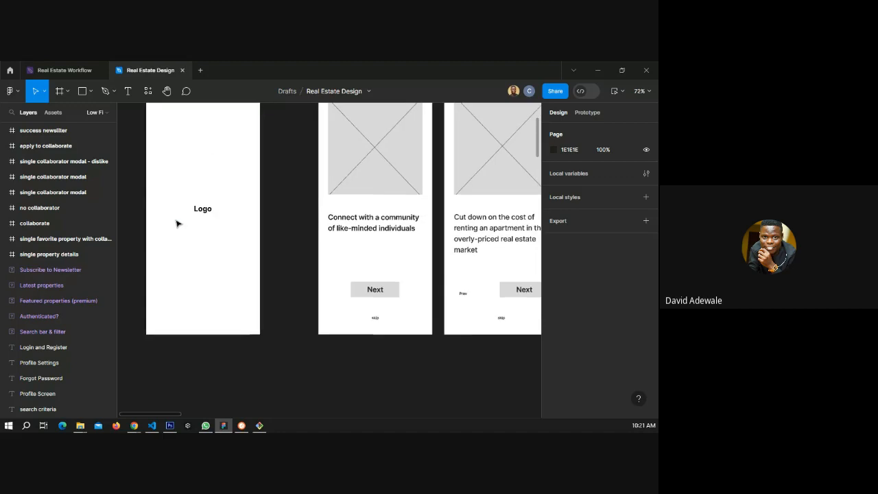
{"action": "scroll", "coordinate": [165, 223], "scroll_direction": "down", "scroll_amount": 4}
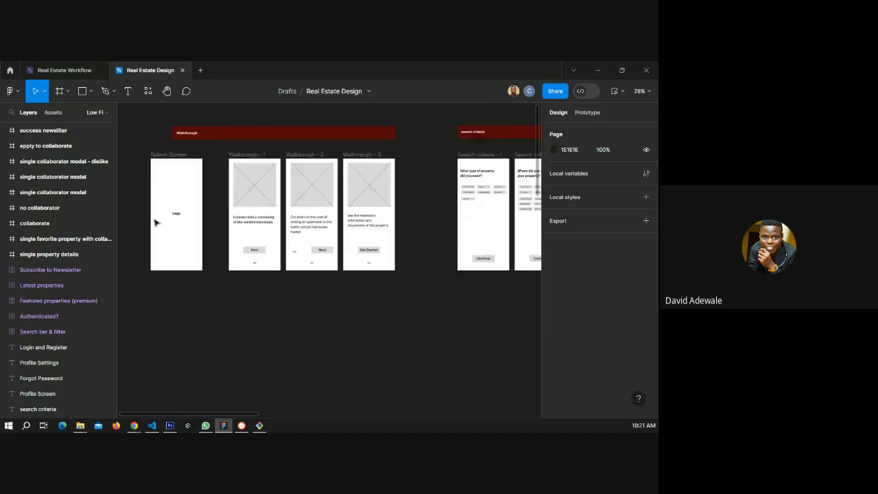
{"action": "scroll", "coordinate": [255, 215], "scroll_direction": "right", "scroll_amount": 3}
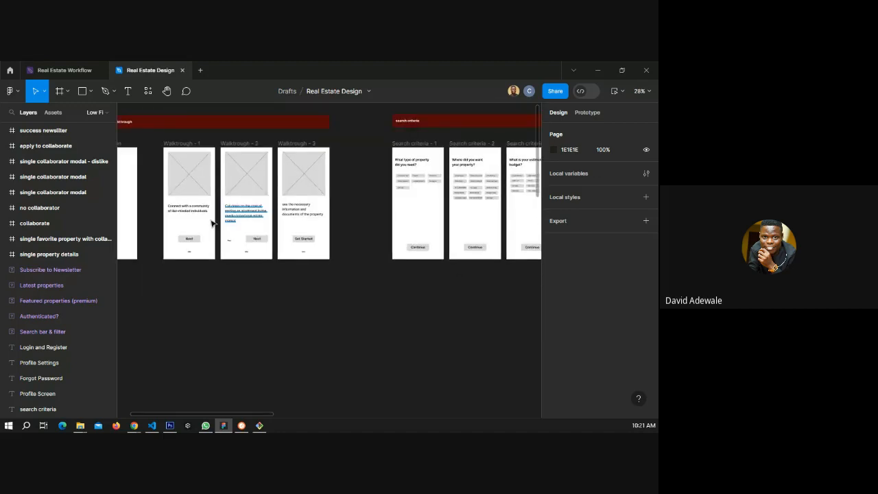
{"action": "scroll", "coordinate": [213, 223], "scroll_direction": "up", "scroll_amount": 1}
{"action": "scroll", "coordinate": [178, 245], "scroll_direction": "up", "scroll_amount": 3}
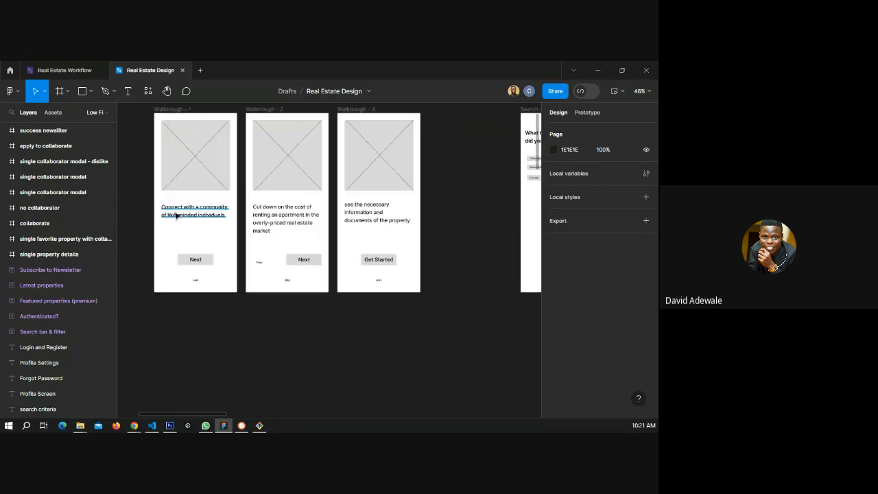
Select the headline text on each of the three walkthrough screens to inspect its font settings.
{"action": "left_click", "coordinate": [191, 221]}
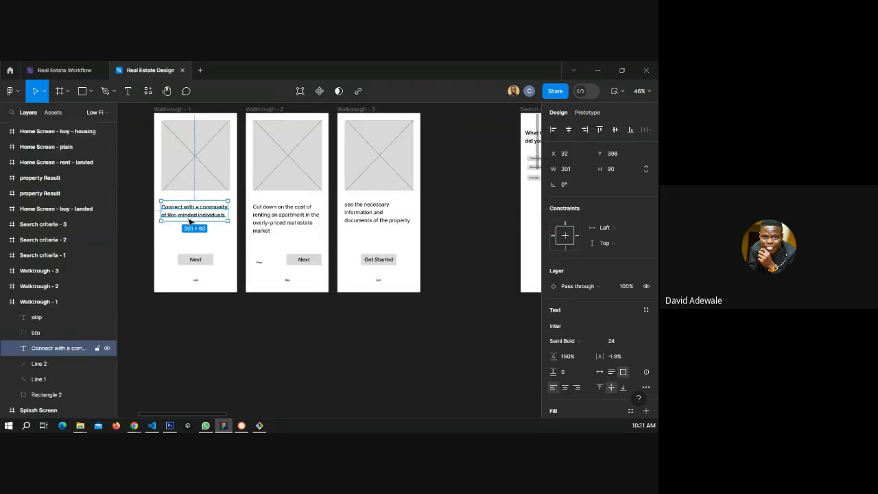
{"action": "left_click", "coordinate": [278, 224]}
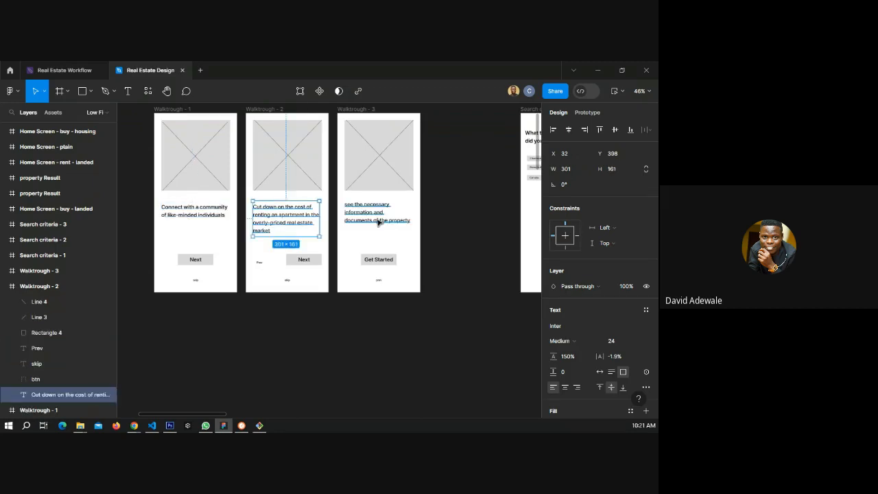
{"action": "left_click", "coordinate": [377, 221]}
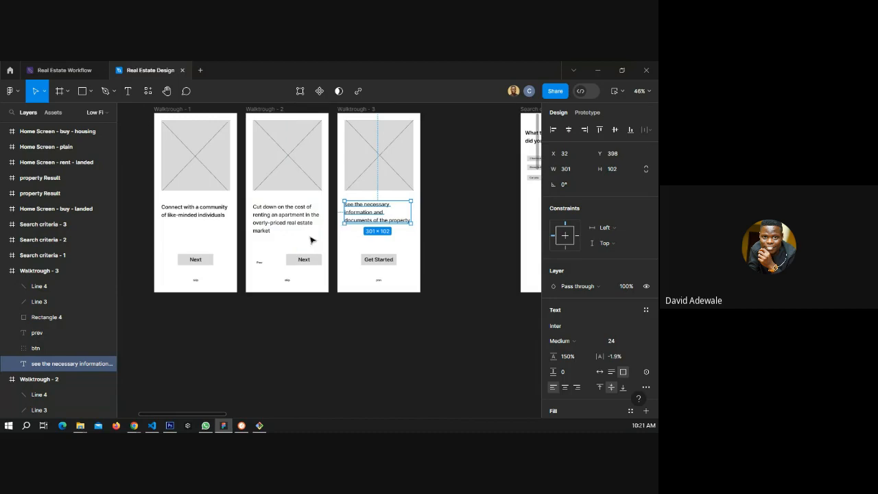
Look over the search criteria screens and clear the selection.
{"action": "scroll", "coordinate": [194, 227], "scroll_direction": "down", "scroll_amount": 5}
{"action": "scroll", "coordinate": [345, 188], "scroll_direction": "up", "scroll_amount": 5}
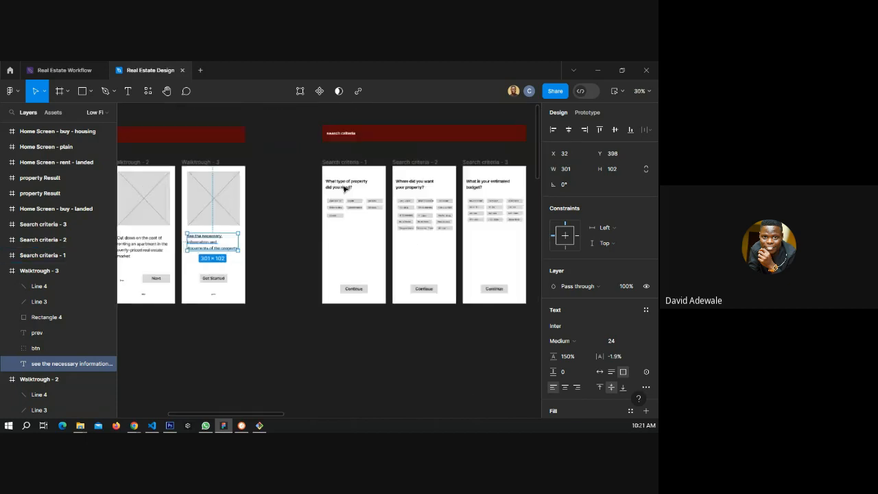
{"action": "scroll", "coordinate": [261, 213], "scroll_direction": "down", "scroll_amount": 2}
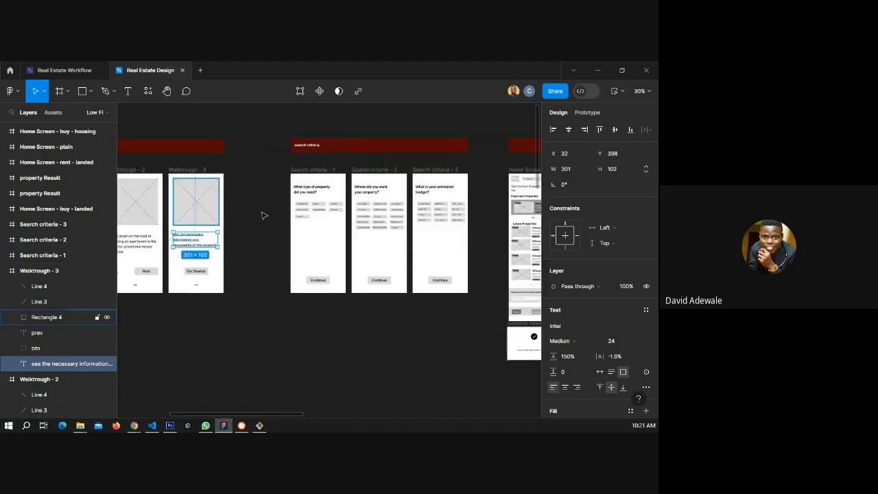
{"action": "scroll", "coordinate": [343, 199], "scroll_direction": "up", "scroll_amount": 3}
{"action": "scroll", "coordinate": [354, 213], "scroll_direction": "up", "scroll_amount": 2}
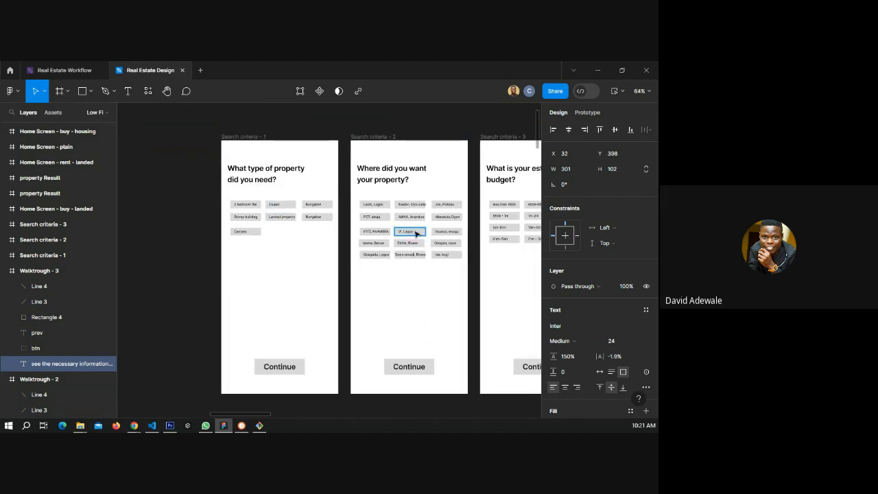
{"action": "scroll", "coordinate": [184, 227], "scroll_direction": "down", "scroll_amount": 4}
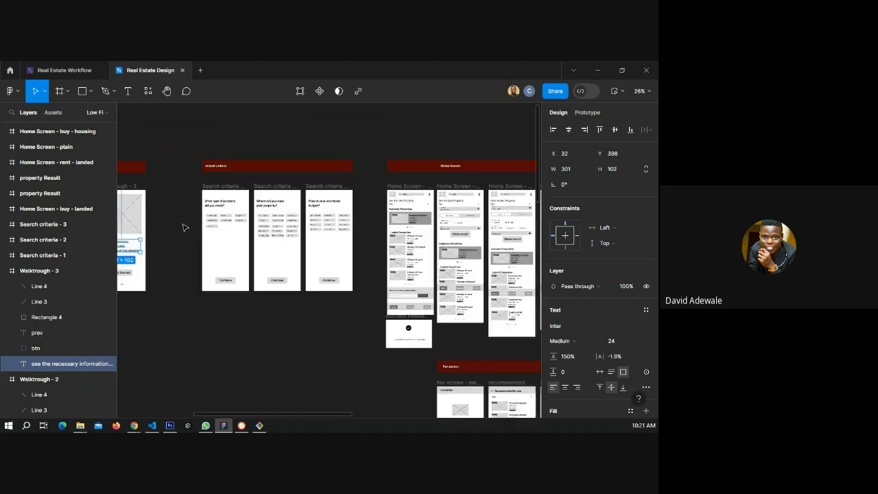
{"action": "left_click", "coordinate": [374, 243]}
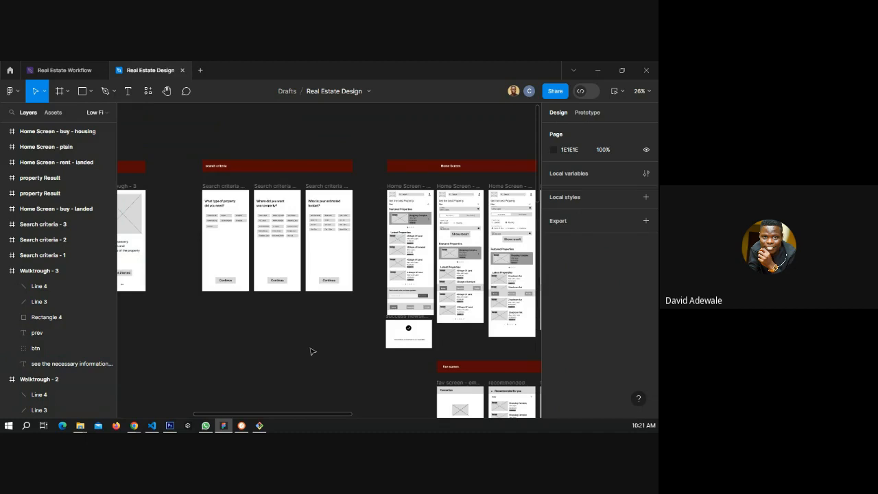
Switch to the browser showing the Material 3 Get Started page and scan it.
{"action": "mouse_move", "coordinate": [136, 428]}
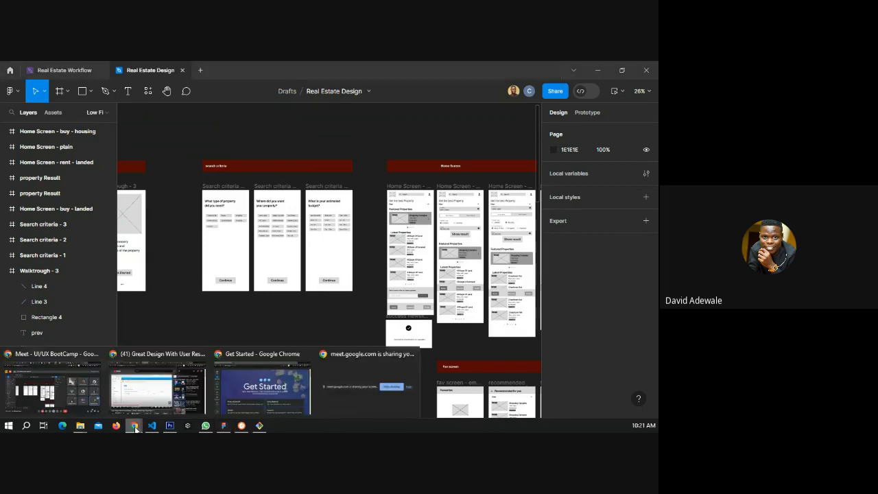
{"action": "left_click", "coordinate": [274, 347]}
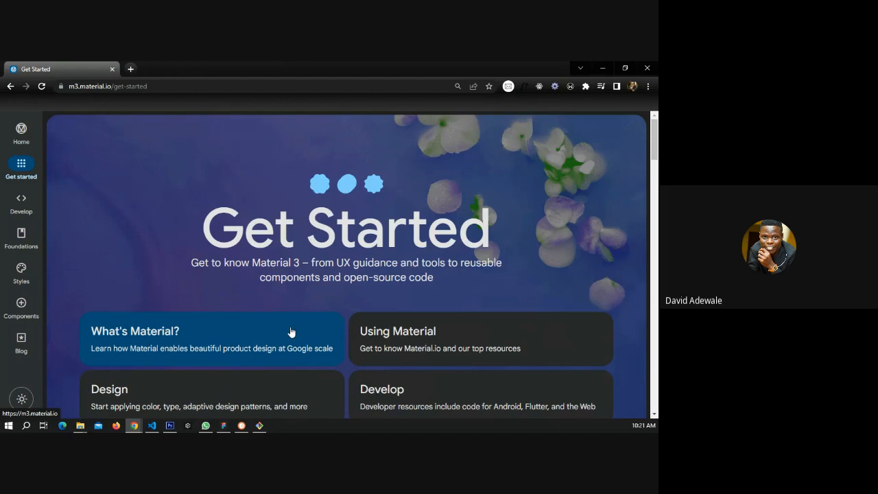
{"action": "scroll", "coordinate": [299, 260], "scroll_direction": "down", "scroll_amount": 3}
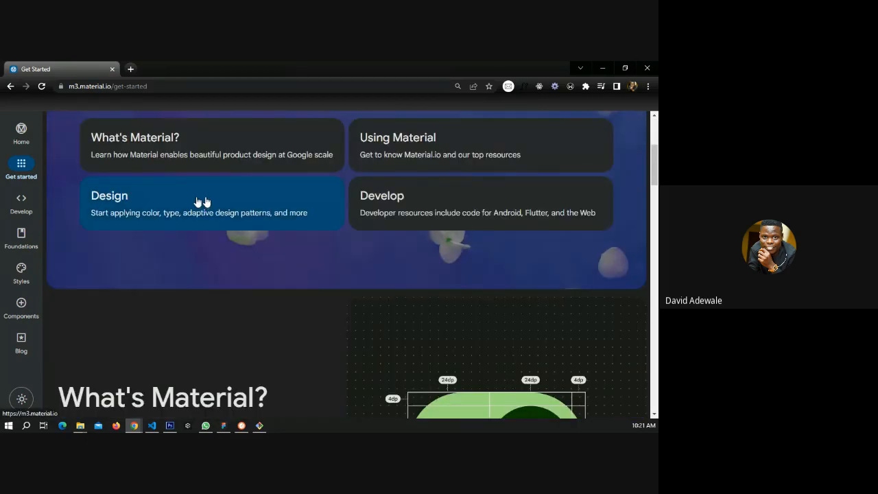
{"action": "left_click", "coordinate": [185, 87]}
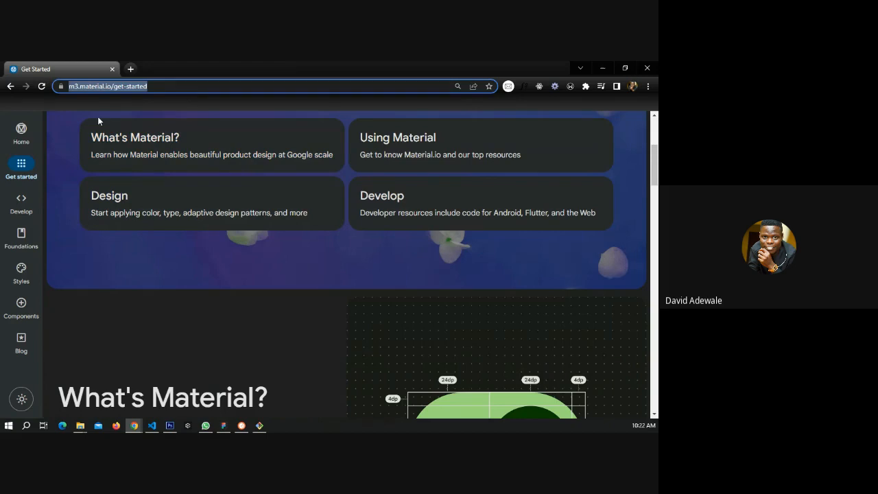
{"action": "key", "text": "alt+Tab"}
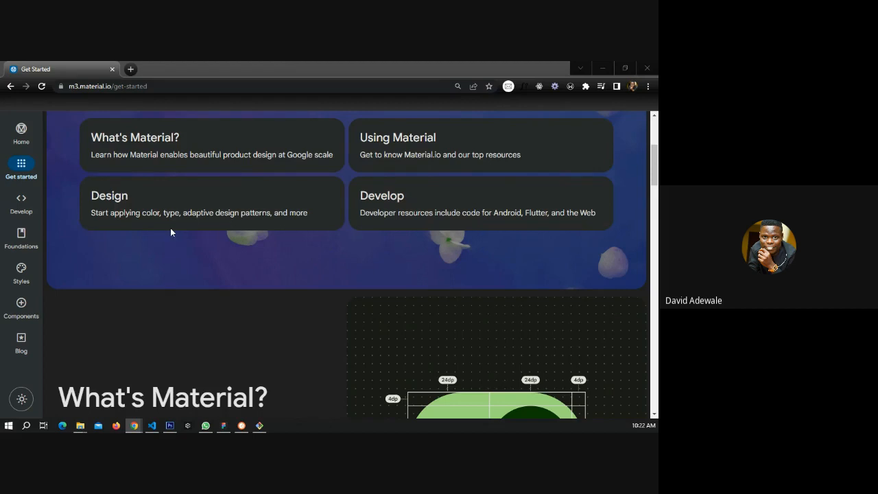
{"action": "scroll", "coordinate": [273, 251], "scroll_direction": "up", "scroll_amount": 3}
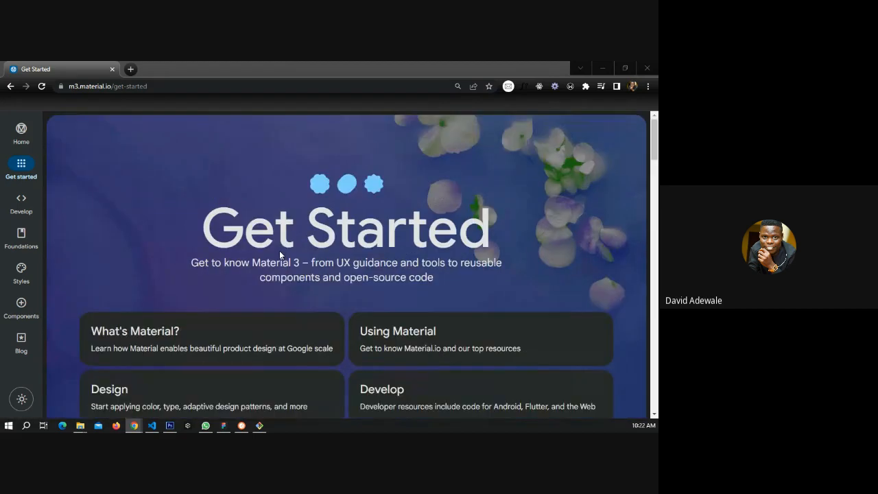
Open the Typography page from the Styles section of the Material 3 site.
{"action": "mouse_move", "coordinate": [28, 275]}
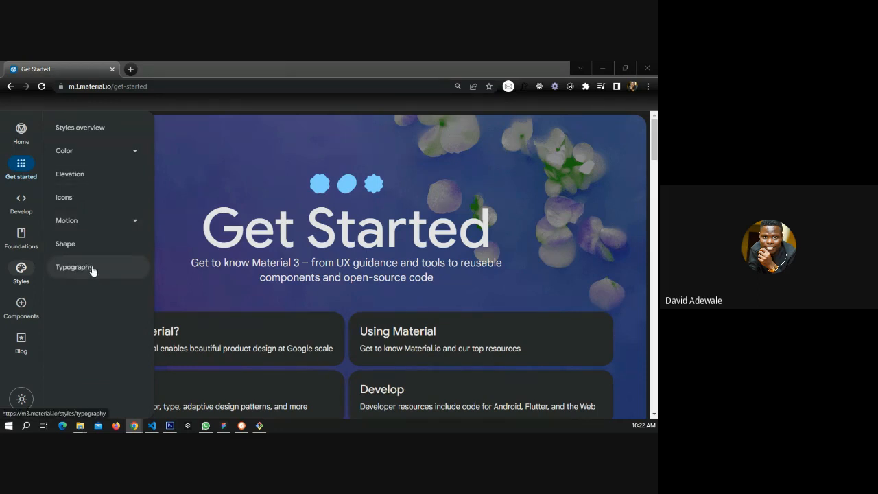
{"action": "left_click", "coordinate": [134, 153]}
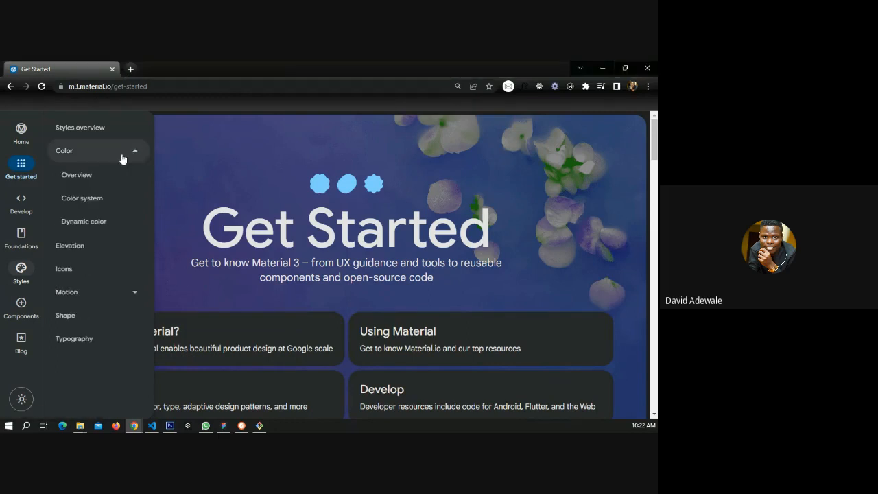
{"action": "left_click", "coordinate": [132, 155]}
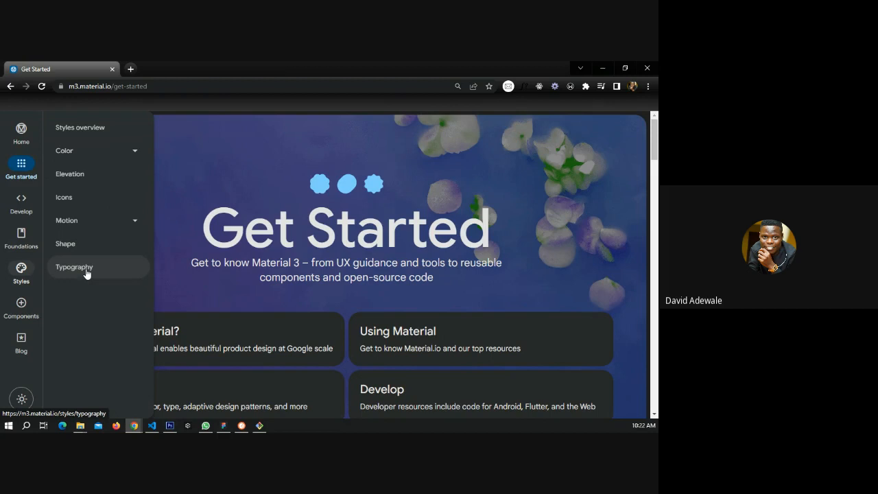
{"action": "left_click", "coordinate": [86, 274]}
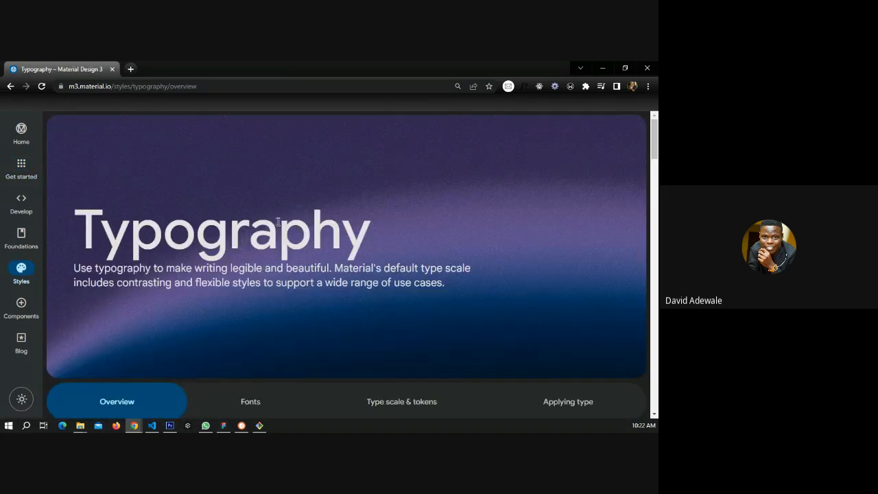
Read through the Typography overview: resources, takeaways, type styles and typography tokens.
{"action": "scroll", "coordinate": [278, 228], "scroll_direction": "down", "scroll_amount": 3}
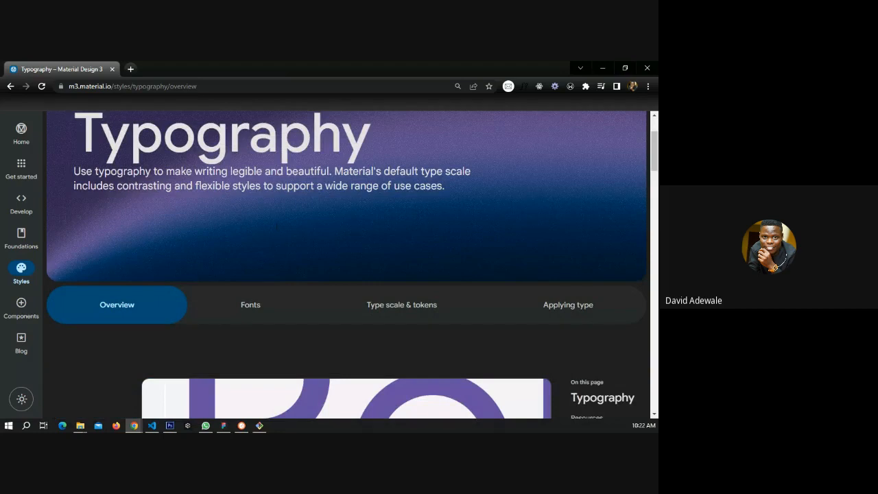
{"action": "scroll", "coordinate": [276, 227], "scroll_direction": "down", "scroll_amount": 3}
{"action": "scroll", "coordinate": [268, 230], "scroll_direction": "down", "scroll_amount": 10}
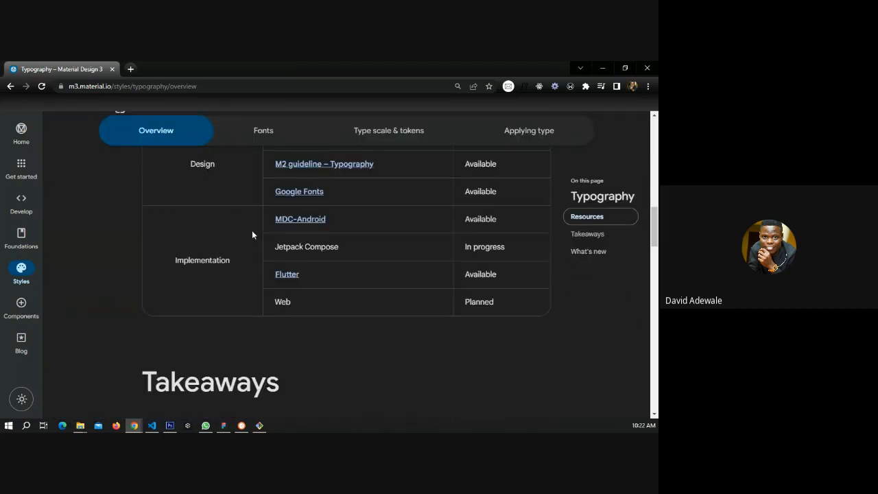
{"action": "scroll", "coordinate": [251, 235], "scroll_direction": "down", "scroll_amount": 5}
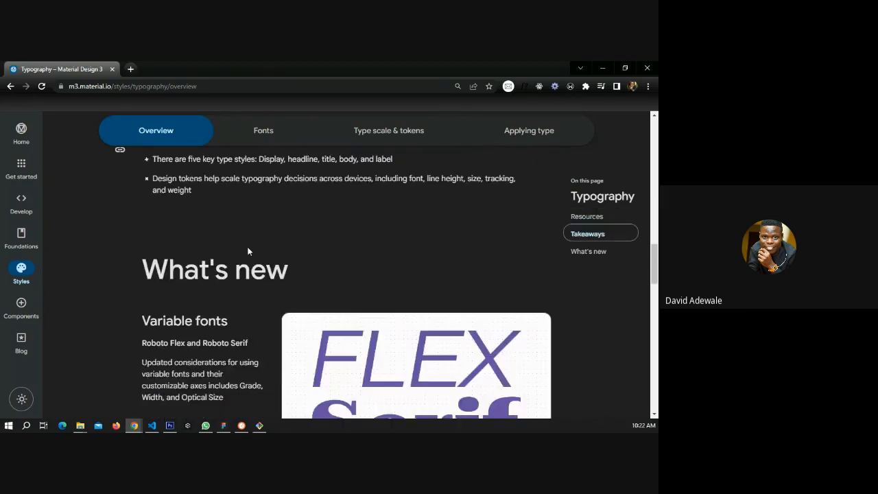
{"action": "scroll", "coordinate": [247, 251], "scroll_direction": "down", "scroll_amount": 5}
{"action": "scroll", "coordinate": [247, 251], "scroll_direction": "down", "scroll_amount": 3}
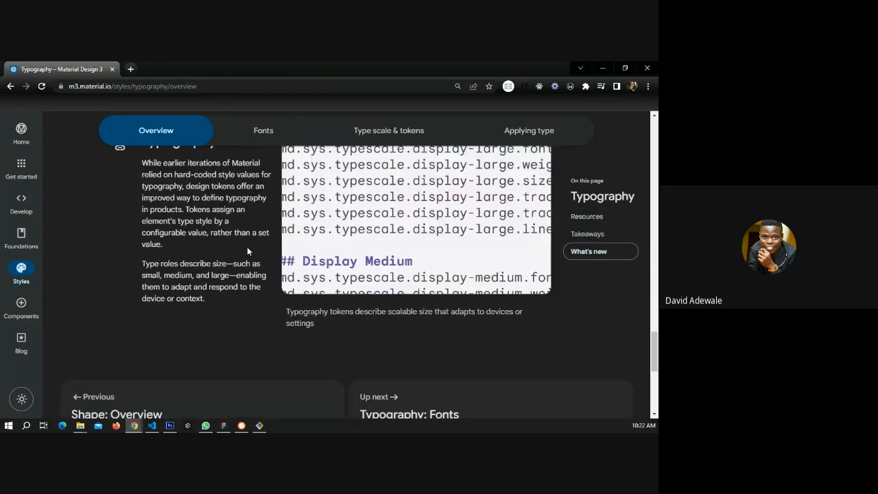
{"action": "scroll", "coordinate": [247, 251], "scroll_direction": "down", "scroll_amount": 2}
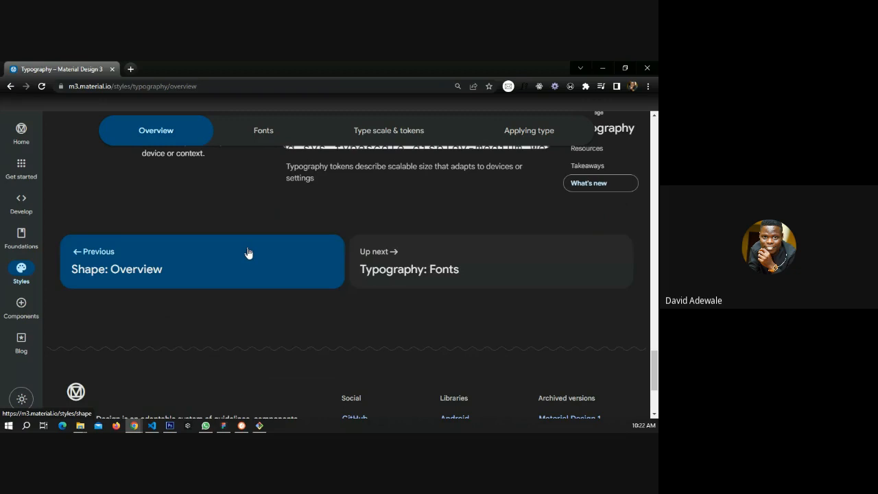
{"action": "scroll", "coordinate": [248, 254], "scroll_direction": "up", "scroll_amount": 6}
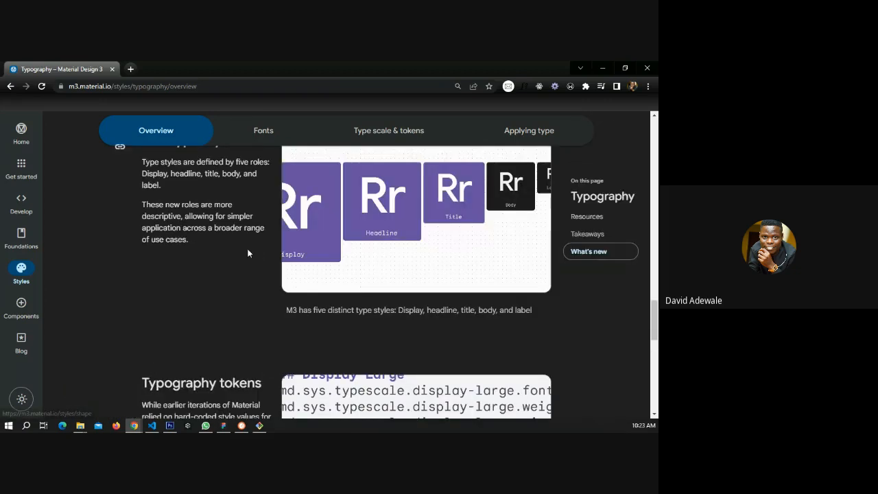
{"action": "scroll", "coordinate": [248, 253], "scroll_direction": "up", "scroll_amount": 6}
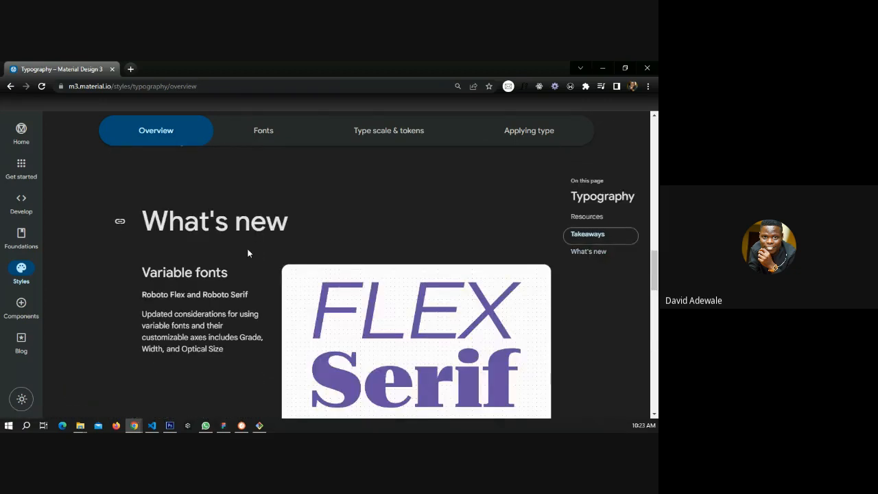
{"action": "scroll", "coordinate": [247, 253], "scroll_direction": "up", "scroll_amount": 5}
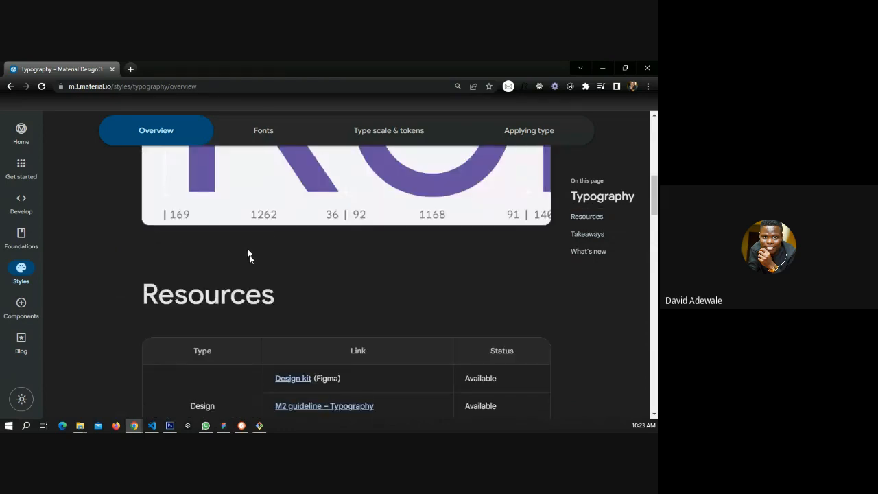
Open the Fonts tab of the Typography guidelines and read through the default typefaces section.
{"action": "scroll", "coordinate": [248, 255], "scroll_direction": "up", "scroll_amount": 2}
{"action": "scroll", "coordinate": [249, 259], "scroll_direction": "up", "scroll_amount": 1}
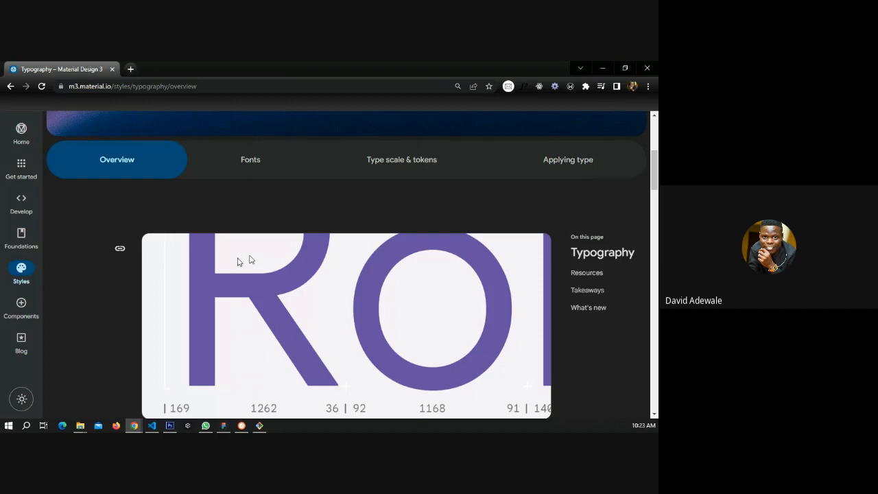
{"action": "left_click", "coordinate": [251, 164]}
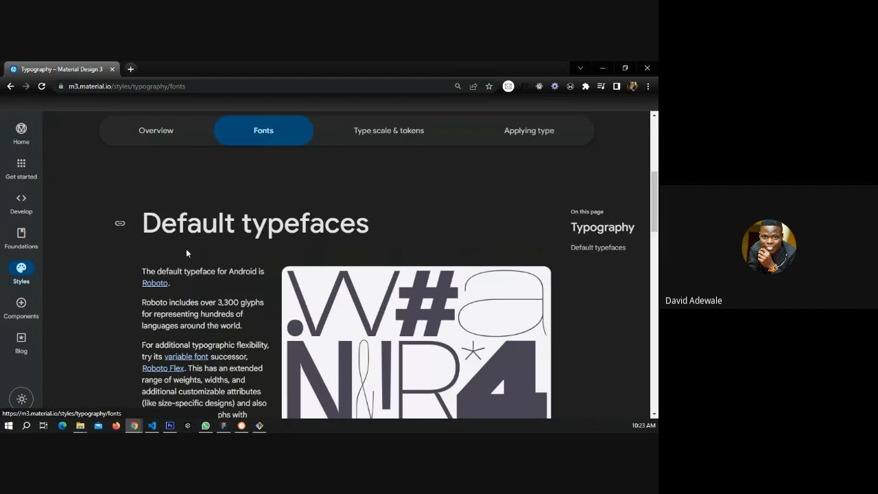
{"action": "scroll", "coordinate": [185, 248], "scroll_direction": "down", "scroll_amount": 3}
{"action": "scroll", "coordinate": [187, 249], "scroll_direction": "down", "scroll_amount": 2}
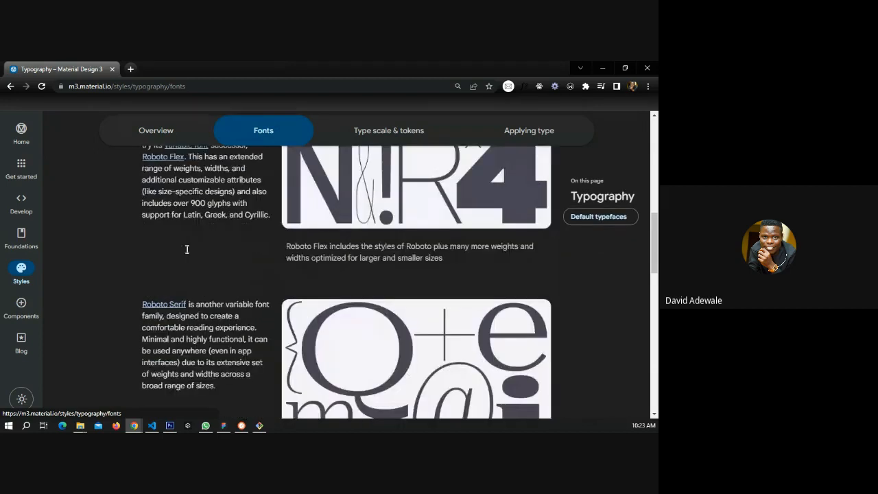
{"action": "scroll", "coordinate": [187, 249], "scroll_direction": "down", "scroll_amount": 5}
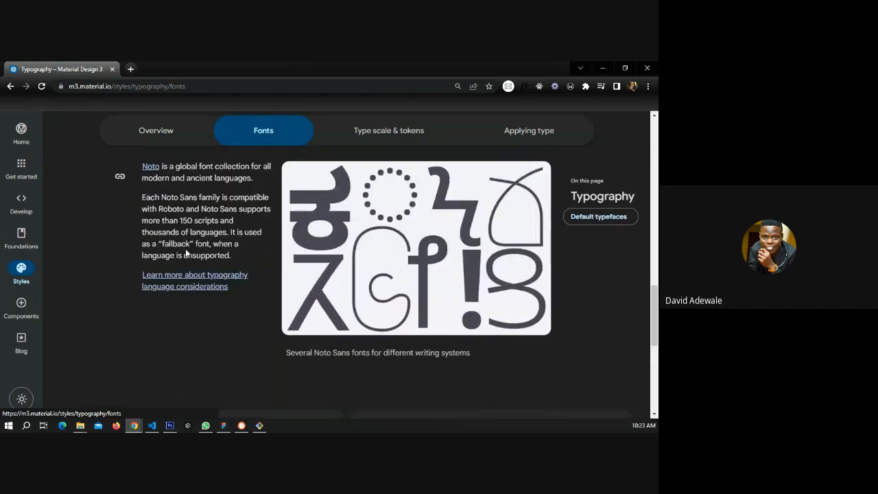
{"action": "scroll", "coordinate": [186, 248], "scroll_direction": "down", "scroll_amount": 3}
{"action": "scroll", "coordinate": [186, 249], "scroll_direction": "up", "scroll_amount": 6}
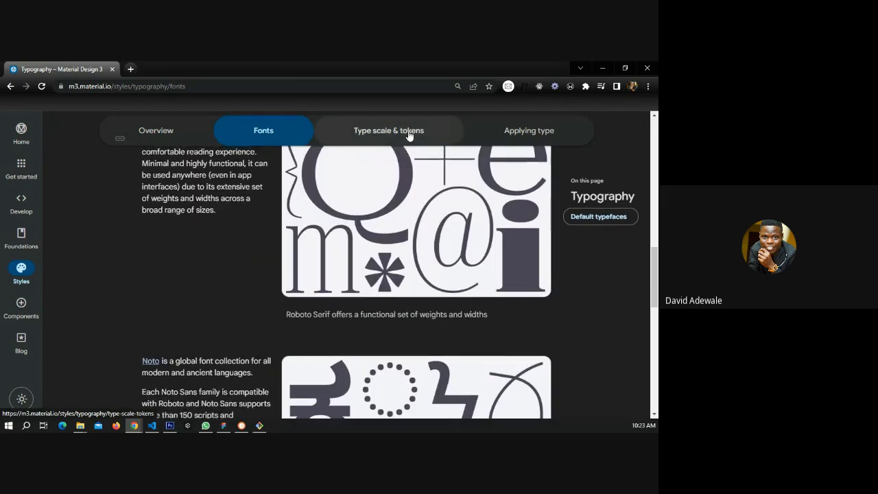
Open the Type scale & tokens and Applying type tabs to review the type scale styles and roles.
{"action": "left_click", "coordinate": [401, 134]}
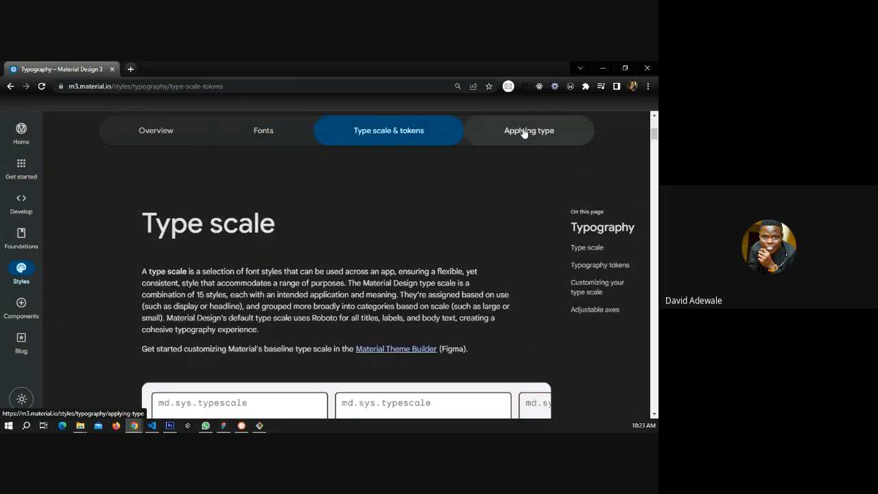
{"action": "scroll", "coordinate": [265, 341], "scroll_direction": "down", "scroll_amount": 5}
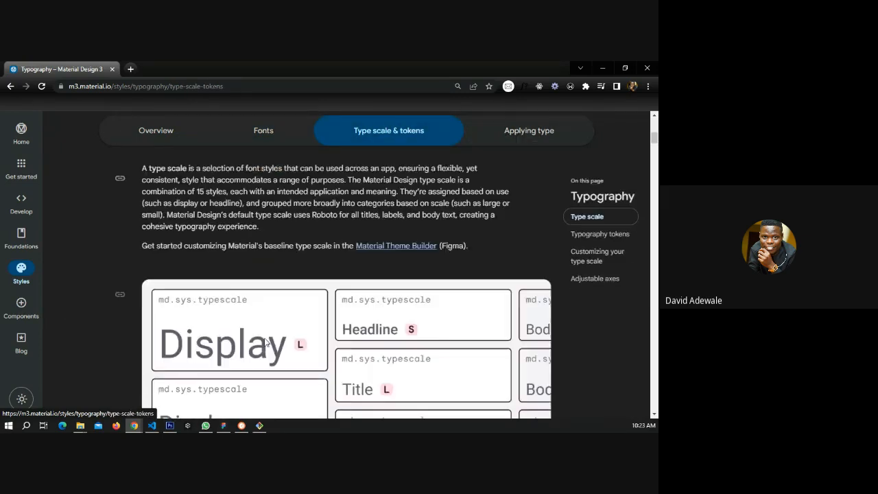
{"action": "scroll", "coordinate": [265, 342], "scroll_direction": "up", "scroll_amount": 2}
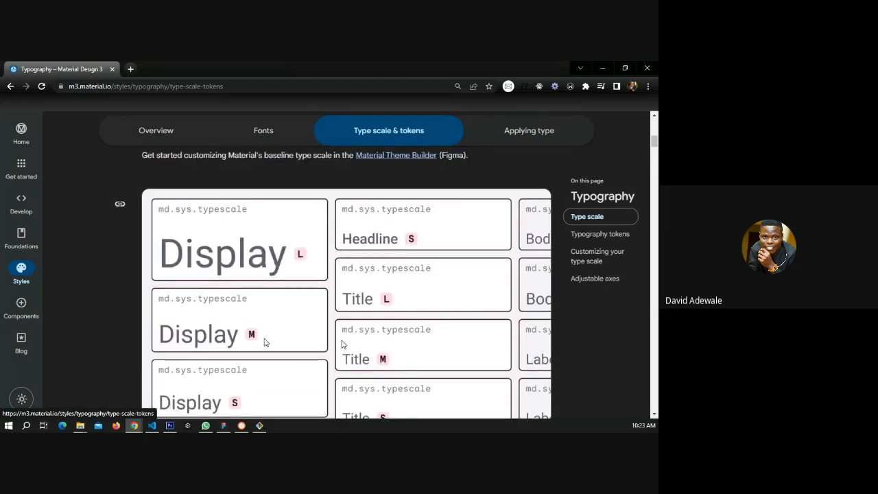
{"action": "scroll", "coordinate": [340, 345], "scroll_direction": "down", "scroll_amount": 4}
{"action": "scroll", "coordinate": [349, 308], "scroll_direction": "up", "scroll_amount": 2}
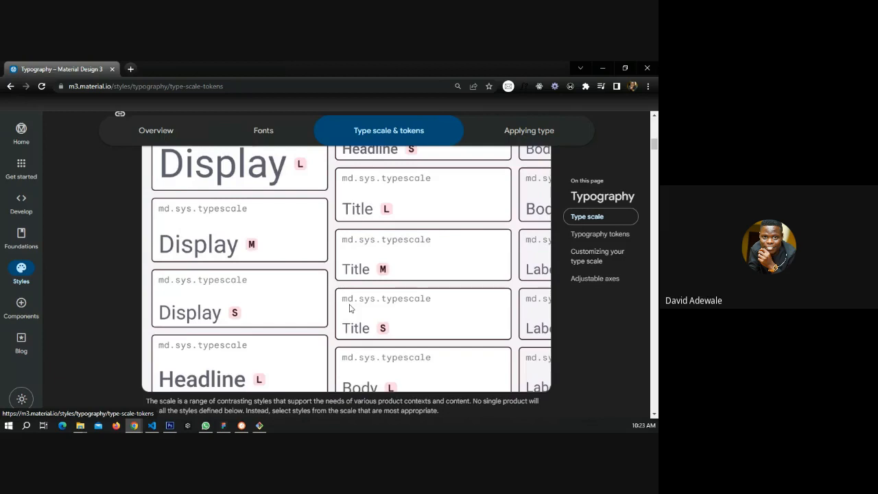
{"action": "left_click", "coordinate": [510, 130]}
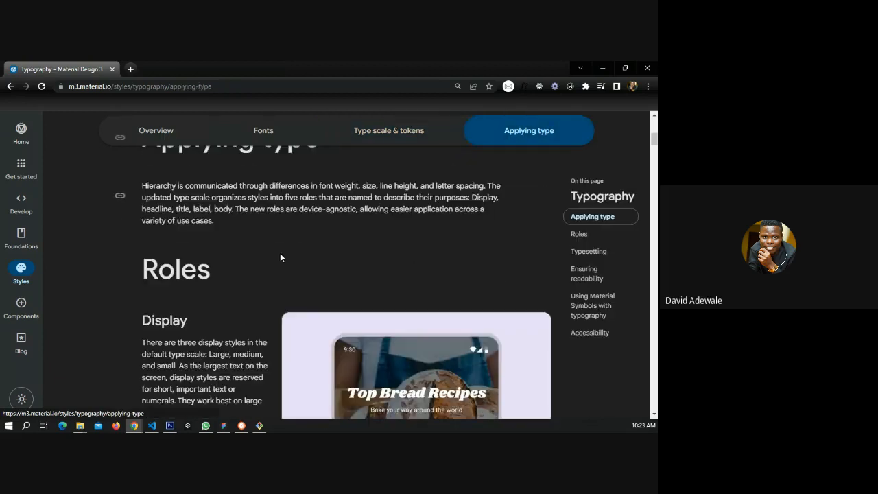
{"action": "scroll", "coordinate": [280, 257], "scroll_direction": "down", "scroll_amount": 1}
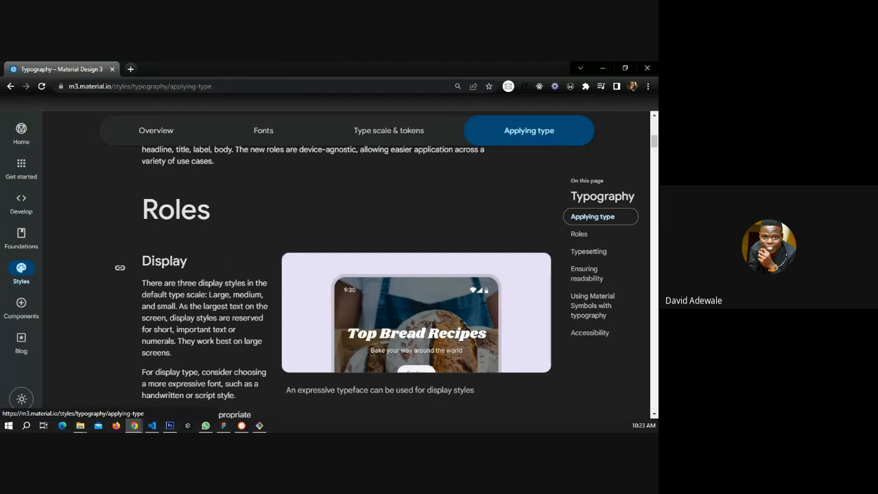
Open the Components section and browse the Cards component overview page.
{"action": "mouse_move", "coordinate": [25, 312]}
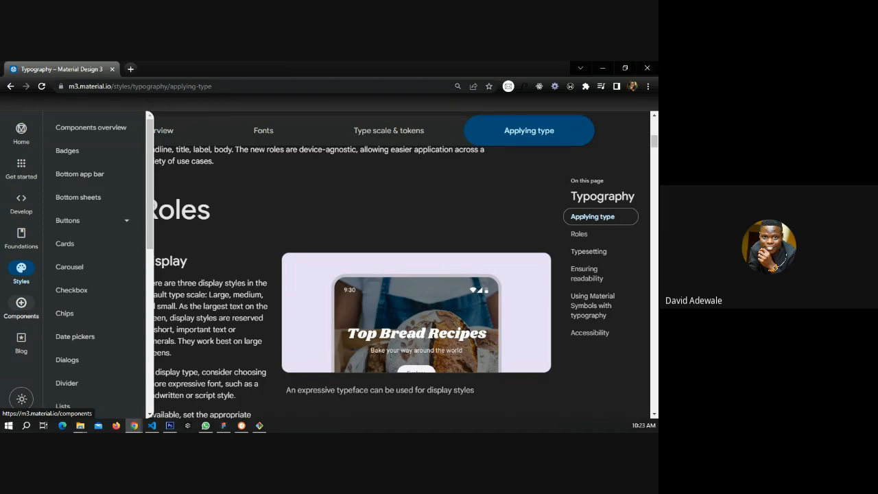
{"action": "left_click", "coordinate": [26, 312]}
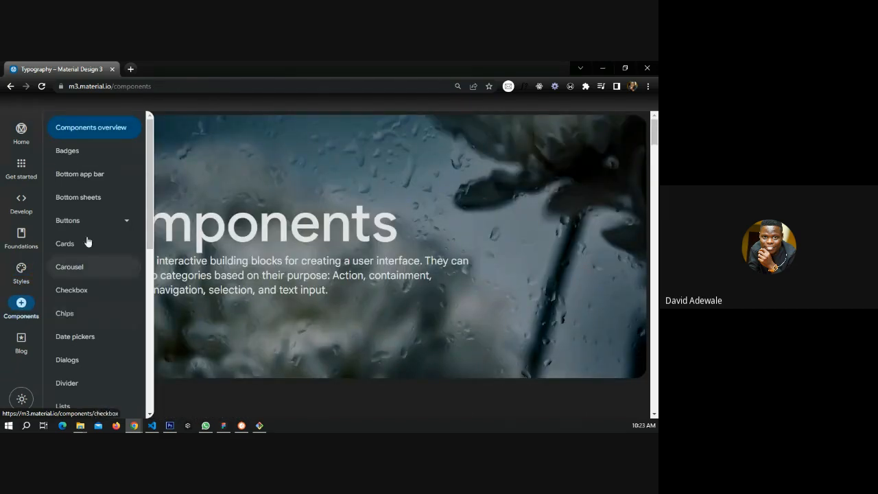
{"action": "scroll", "coordinate": [77, 325], "scroll_direction": "down", "scroll_amount": 4}
{"action": "scroll", "coordinate": [78, 325], "scroll_direction": "down", "scroll_amount": 3}
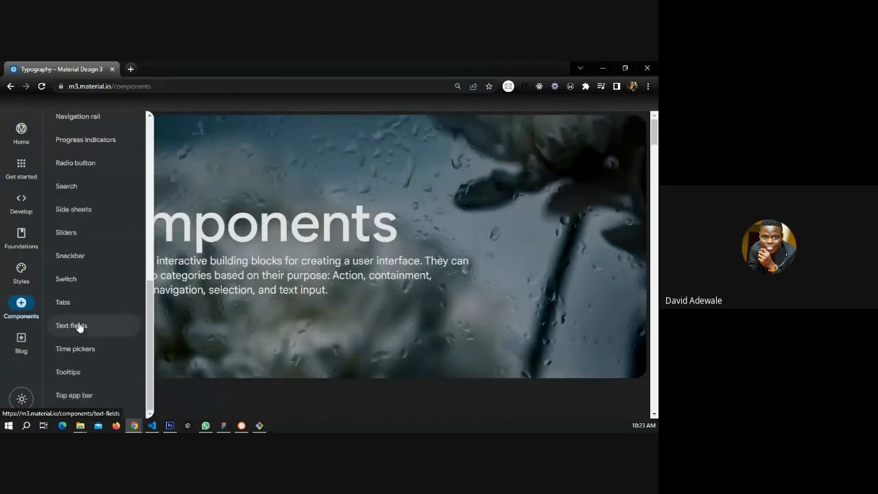
{"action": "scroll", "coordinate": [78, 367], "scroll_direction": "up", "scroll_amount": 8}
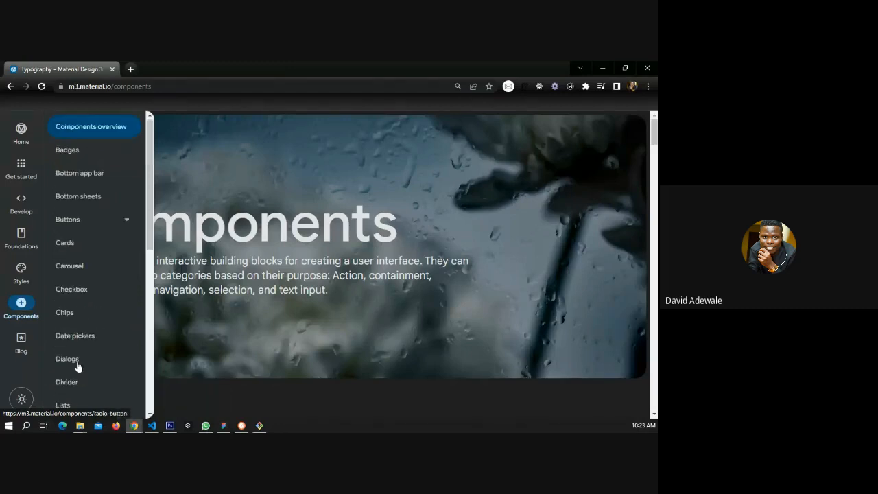
{"action": "left_click", "coordinate": [96, 250]}
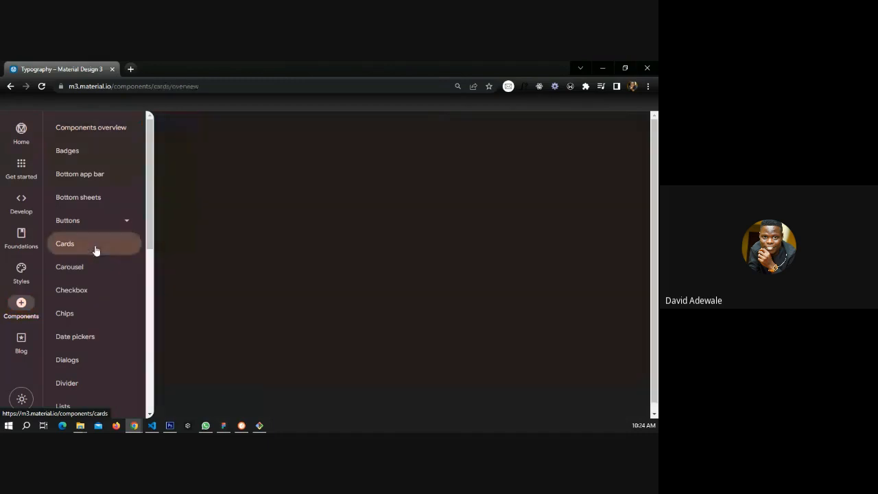
{"action": "scroll", "coordinate": [469, 253], "scroll_direction": "down", "scroll_amount": 3}
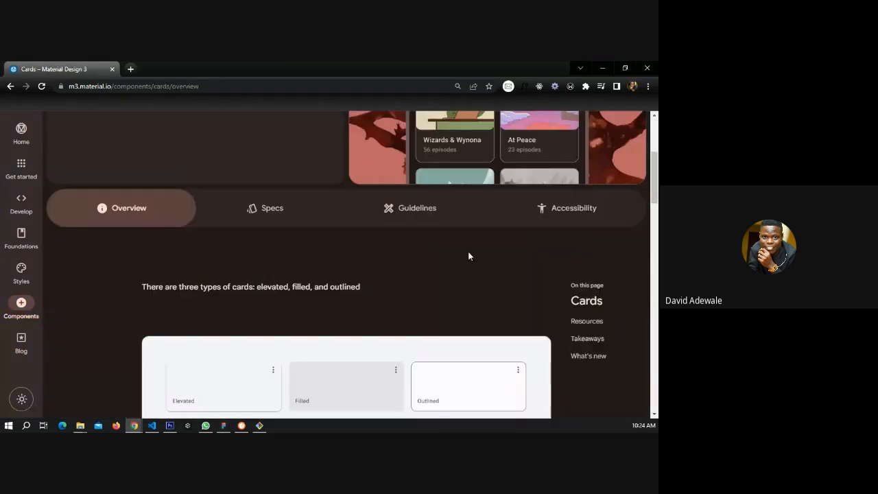
{"action": "scroll", "coordinate": [468, 256], "scroll_direction": "down", "scroll_amount": 2}
{"action": "scroll", "coordinate": [360, 288], "scroll_direction": "up", "scroll_amount": 4}
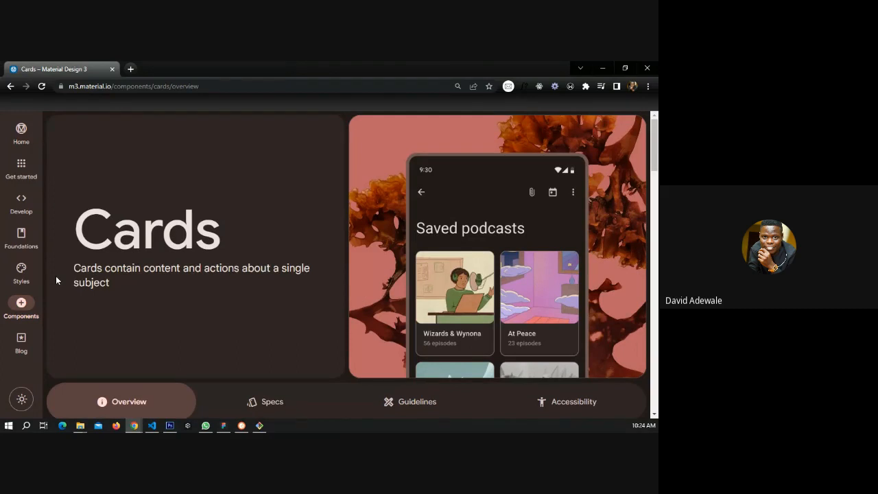
Expand Buttons in the components list and browse the All buttons page.
{"action": "left_click", "coordinate": [21, 305]}
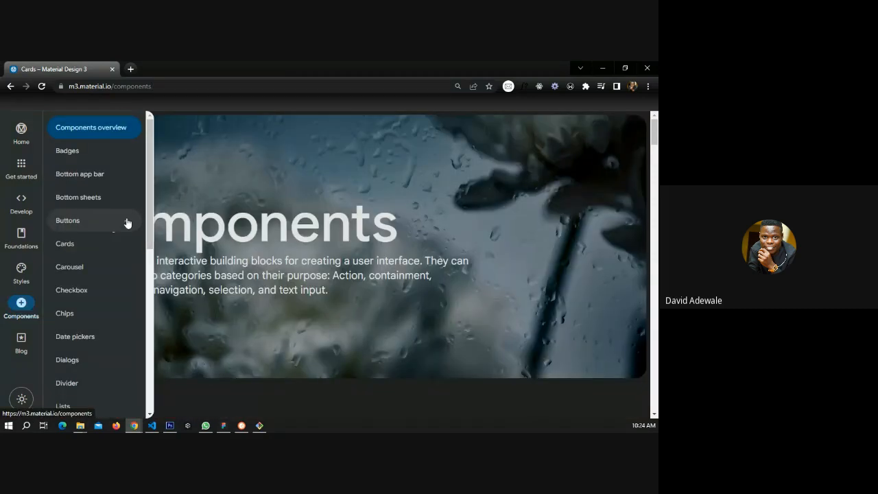
{"action": "left_click", "coordinate": [127, 223]}
{"action": "left_click", "coordinate": [96, 247]}
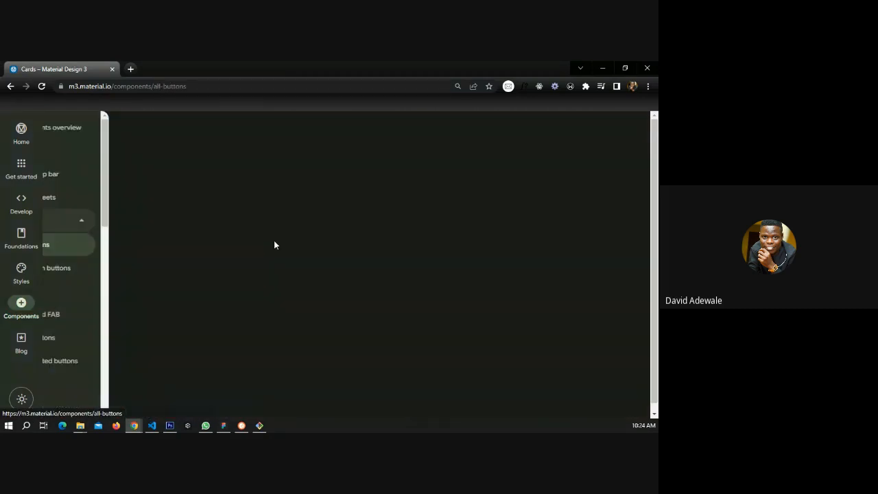
{"action": "scroll", "coordinate": [290, 243], "scroll_direction": "down", "scroll_amount": 2}
{"action": "scroll", "coordinate": [255, 251], "scroll_direction": "down", "scroll_amount": 2}
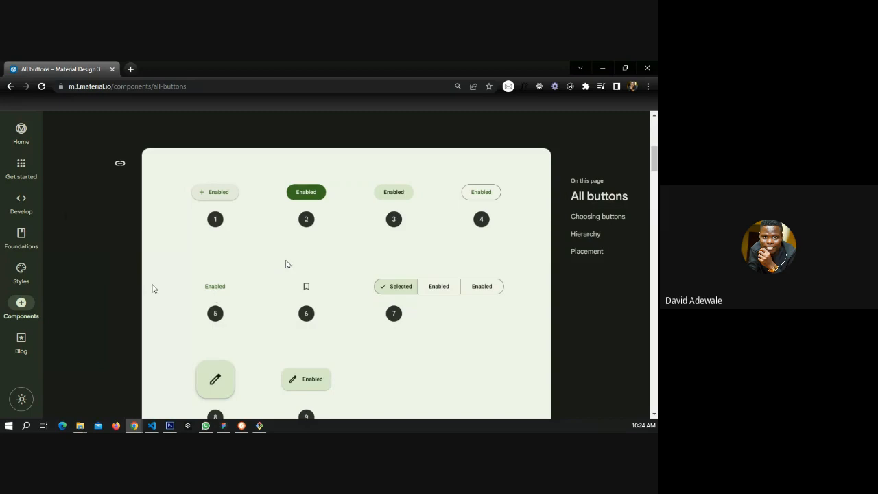
Go to the home page, open Get started and scroll through to the Design section.
{"action": "left_click", "coordinate": [47, 143]}
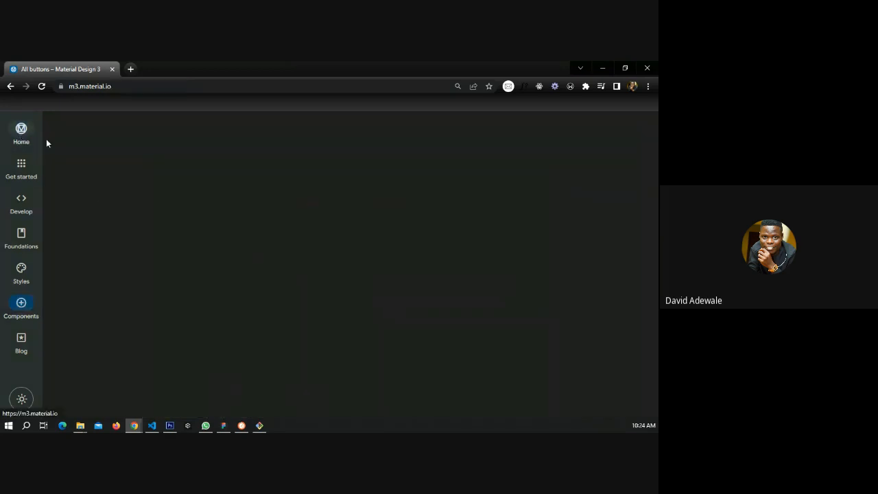
{"action": "scroll", "coordinate": [338, 274], "scroll_direction": "down", "scroll_amount": 2}
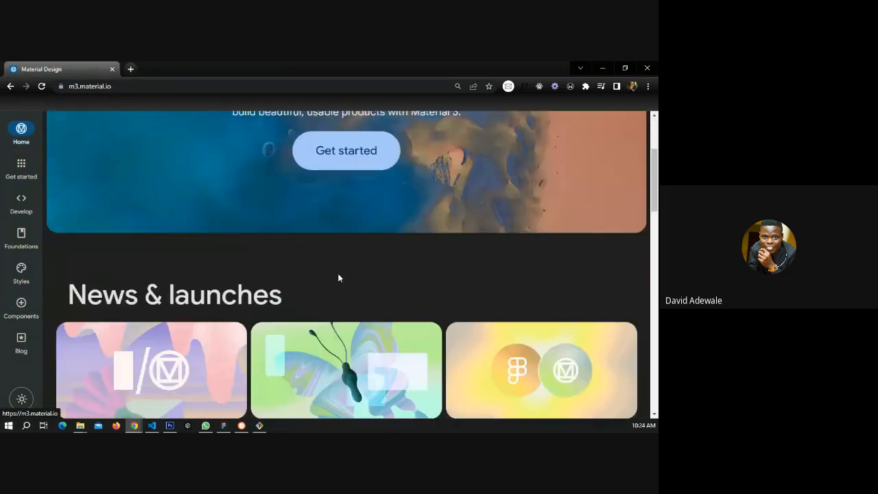
{"action": "scroll", "coordinate": [336, 268], "scroll_direction": "down", "scroll_amount": 1}
{"action": "left_click", "coordinate": [341, 115]}
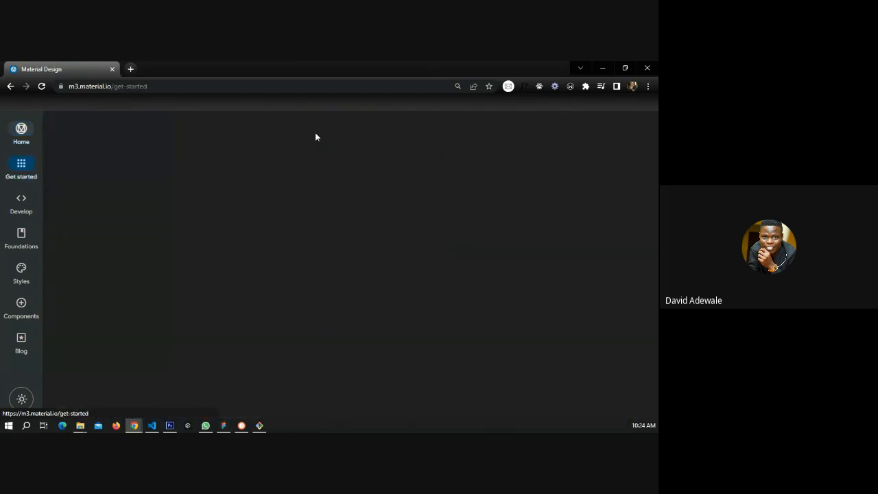
{"action": "scroll", "coordinate": [244, 224], "scroll_direction": "down", "scroll_amount": 2}
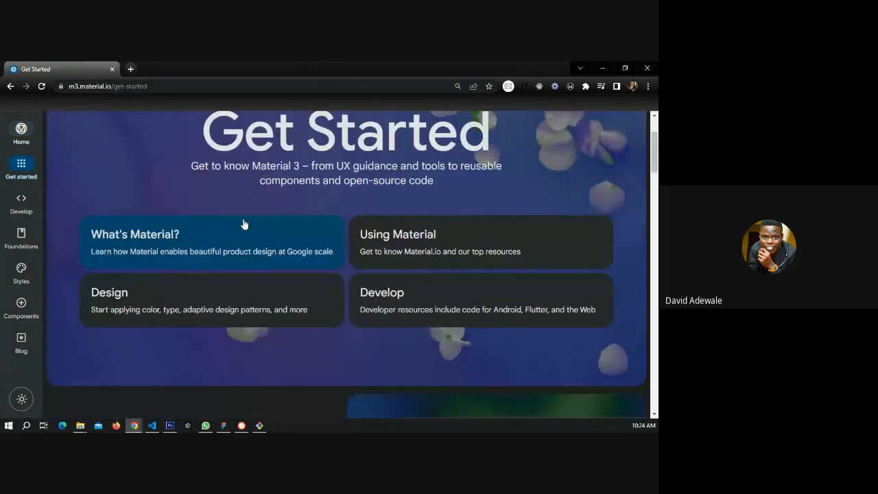
{"action": "scroll", "coordinate": [217, 312], "scroll_direction": "down", "scroll_amount": 5}
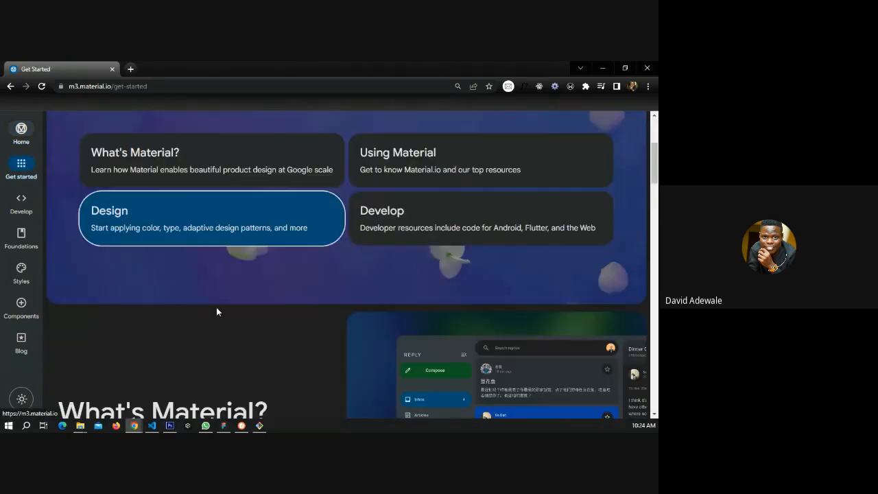
{"action": "scroll", "coordinate": [217, 312], "scroll_direction": "down", "scroll_amount": 2}
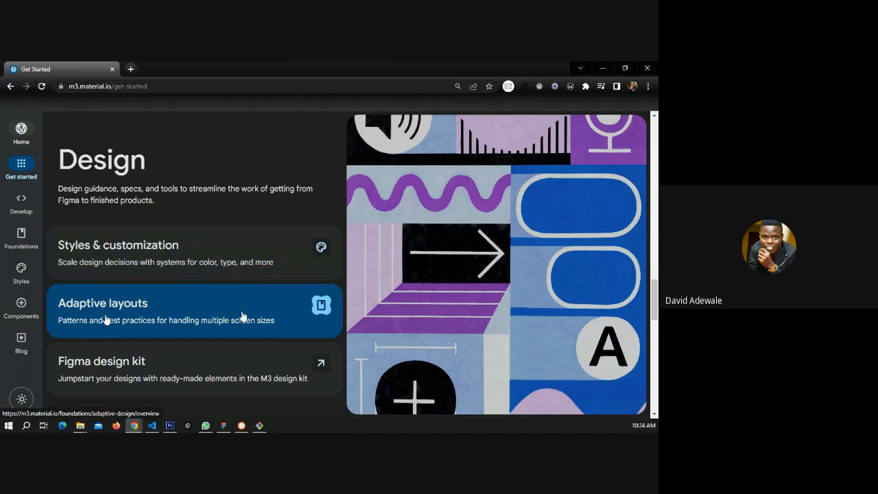
{"action": "scroll", "coordinate": [126, 320], "scroll_direction": "down", "scroll_amount": 1}
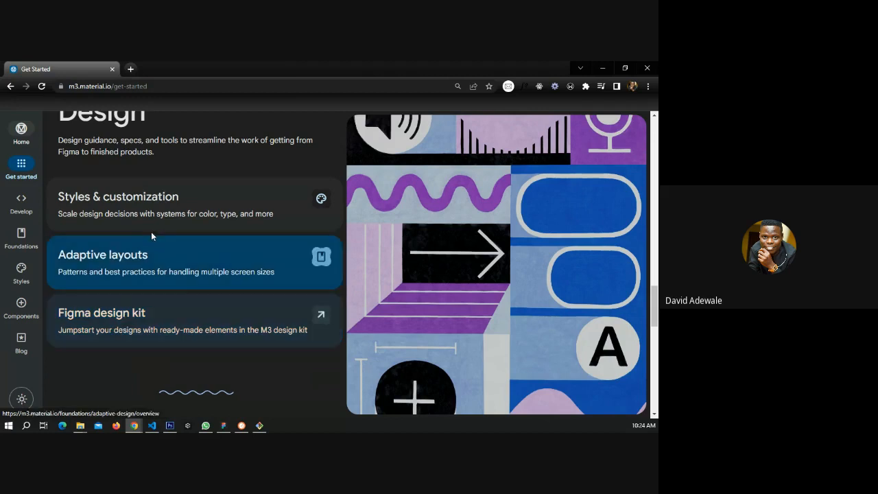
Open Styles & customization and browse the styles to reach the Typography page again.
{"action": "left_click", "coordinate": [177, 212]}
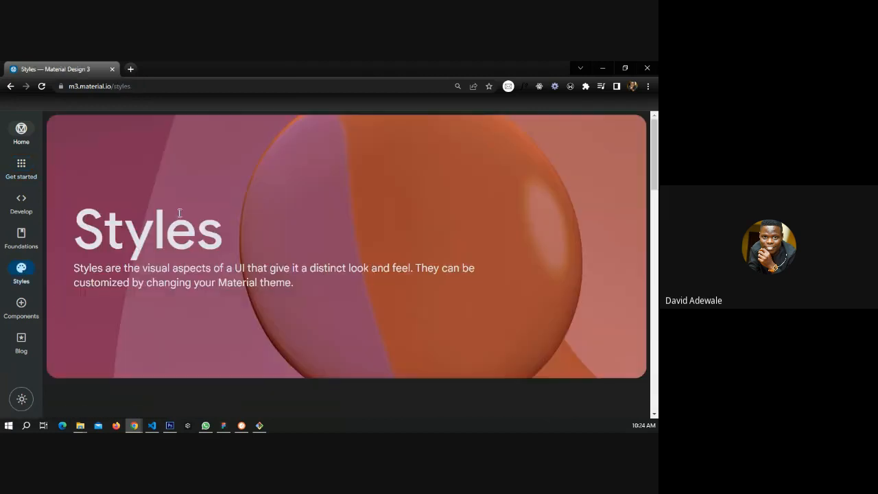
{"action": "scroll", "coordinate": [179, 212], "scroll_direction": "down", "scroll_amount": 5}
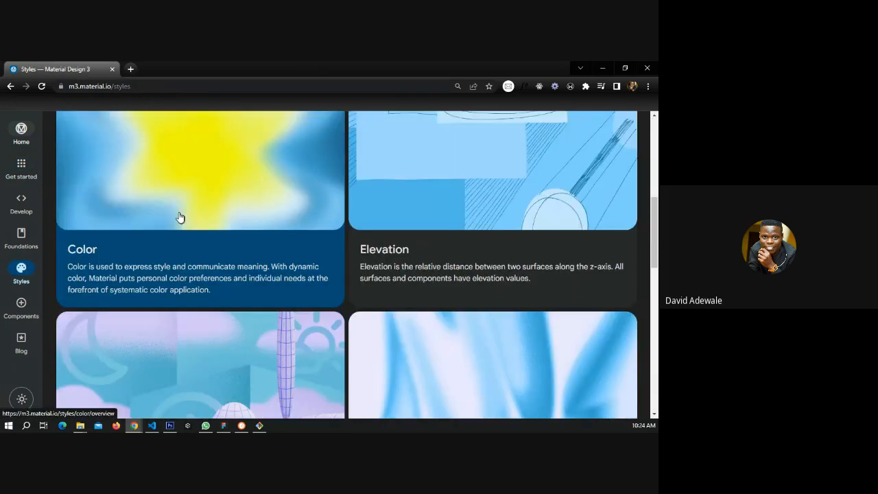
{"action": "scroll", "coordinate": [179, 218], "scroll_direction": "down", "scroll_amount": 8}
{"action": "scroll", "coordinate": [177, 217], "scroll_direction": "up", "scroll_amount": 1}
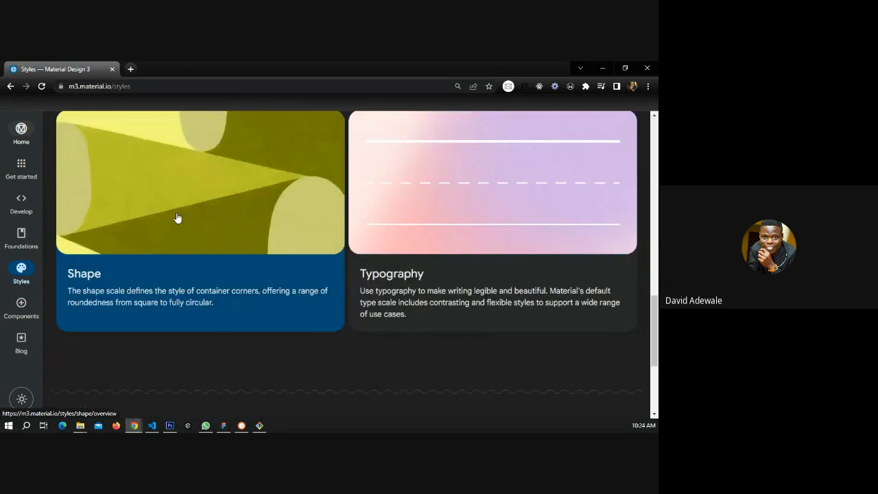
{"action": "left_click", "coordinate": [405, 256]}
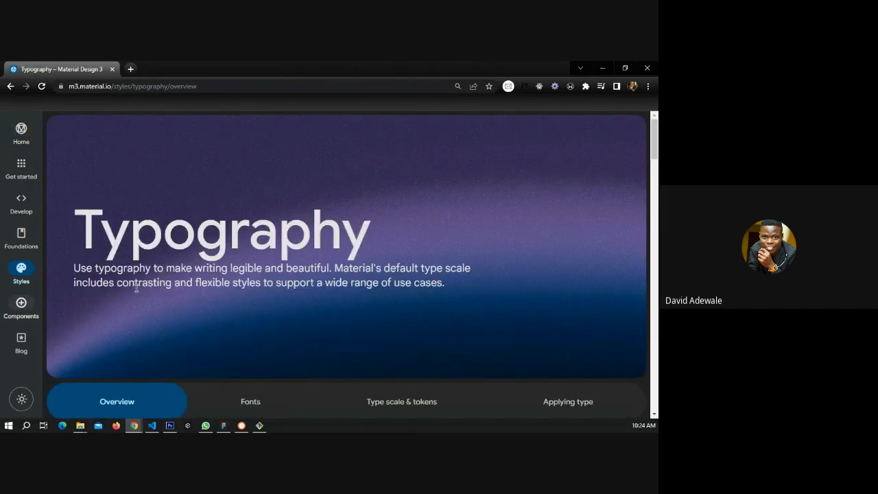
Return to the home page and open the Get started page once more.
{"action": "scroll", "coordinate": [258, 278], "scroll_direction": "down", "scroll_amount": 3}
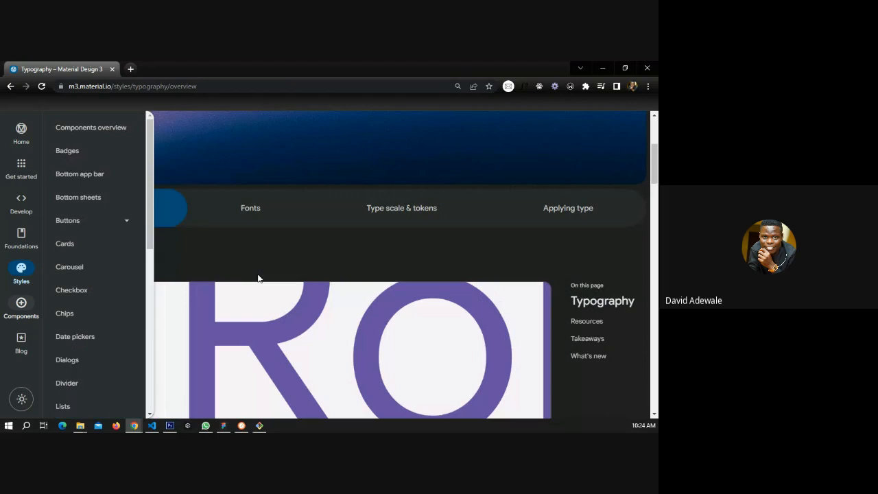
{"action": "left_click", "coordinate": [23, 135]}
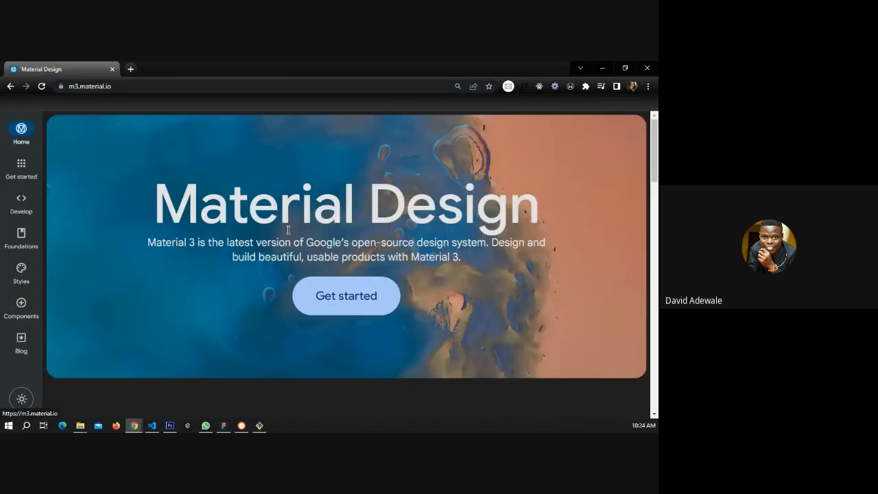
{"action": "left_click", "coordinate": [346, 295]}
{"action": "scroll", "coordinate": [247, 240], "scroll_direction": "down", "scroll_amount": 3}
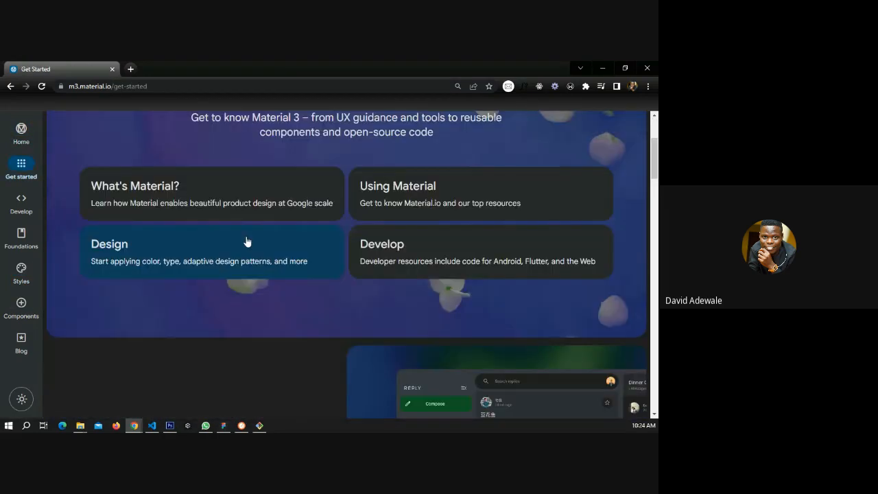
Open the Figma design kit link from the Design section of the Get started page.
{"action": "scroll", "coordinate": [201, 261], "scroll_direction": "down", "scroll_amount": 5}
{"action": "scroll", "coordinate": [202, 263], "scroll_direction": "down", "scroll_amount": 3}
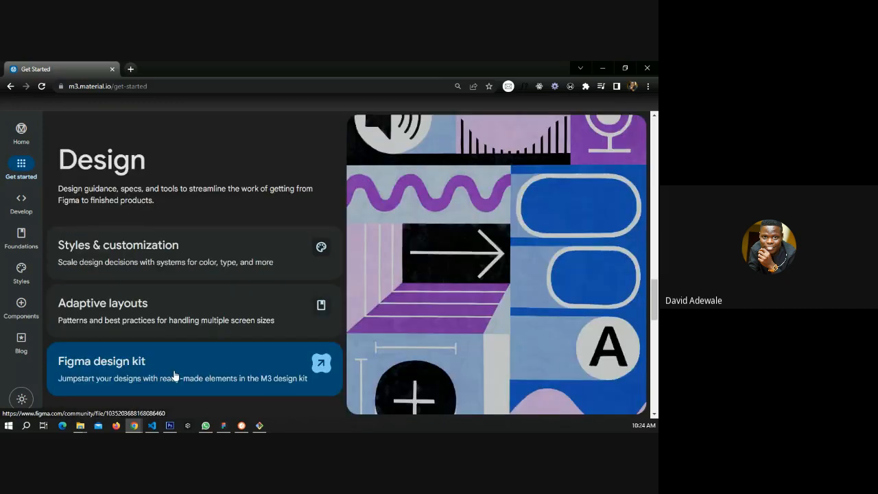
{"action": "left_click", "coordinate": [175, 375]}
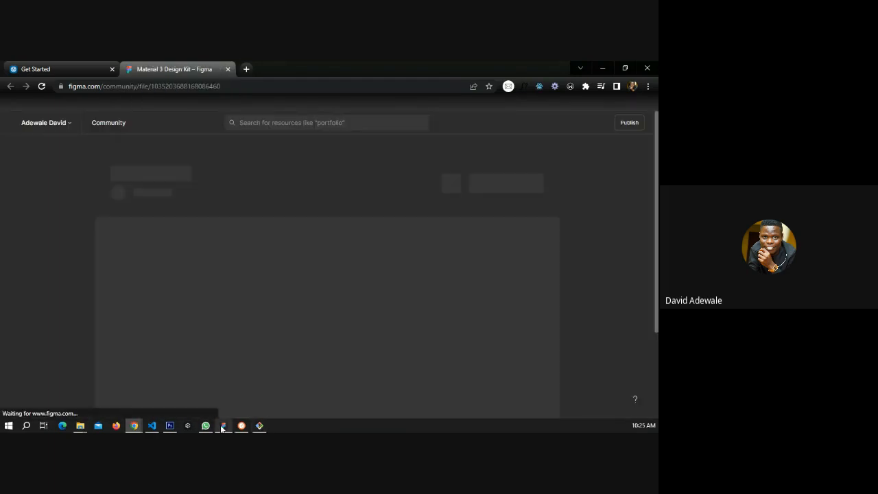
Switch to the Figma desktop app and open the Material 3 Design Kit (Community) file from recents.
{"action": "left_click", "coordinate": [221, 428]}
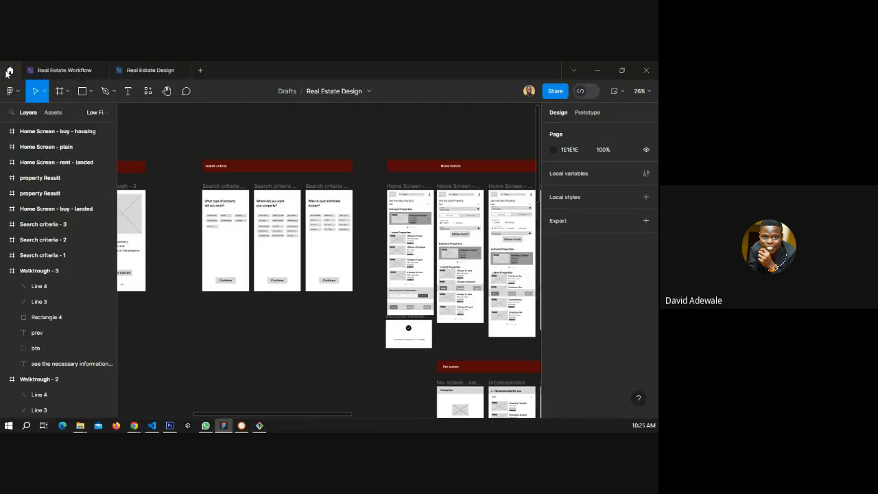
{"action": "left_click", "coordinate": [9, 70]}
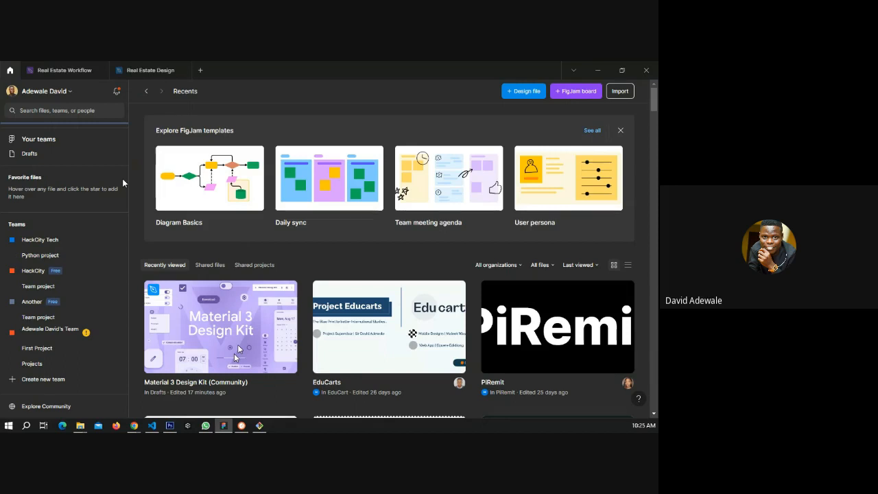
{"action": "left_click", "coordinate": [231, 318]}
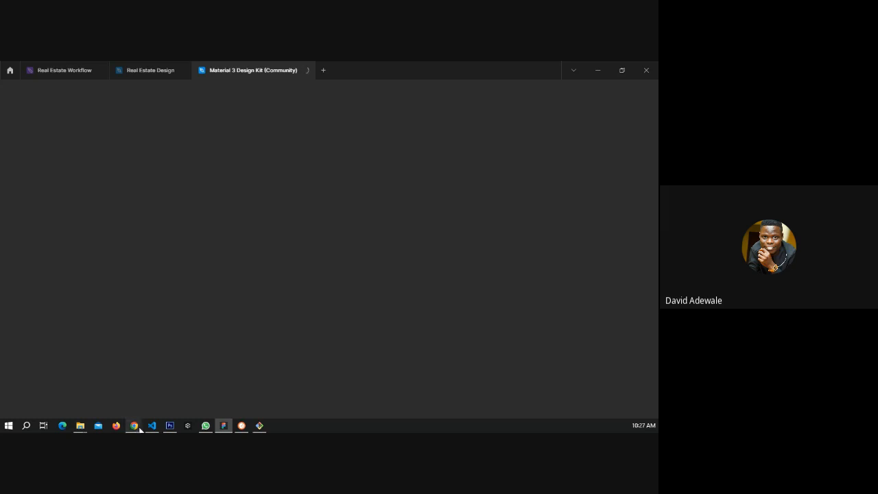
Open the Material 3 Design Kit in Figma from the browser's community page, exiting and reloading the stalled tab.
{"action": "mouse_move", "coordinate": [134, 426]}
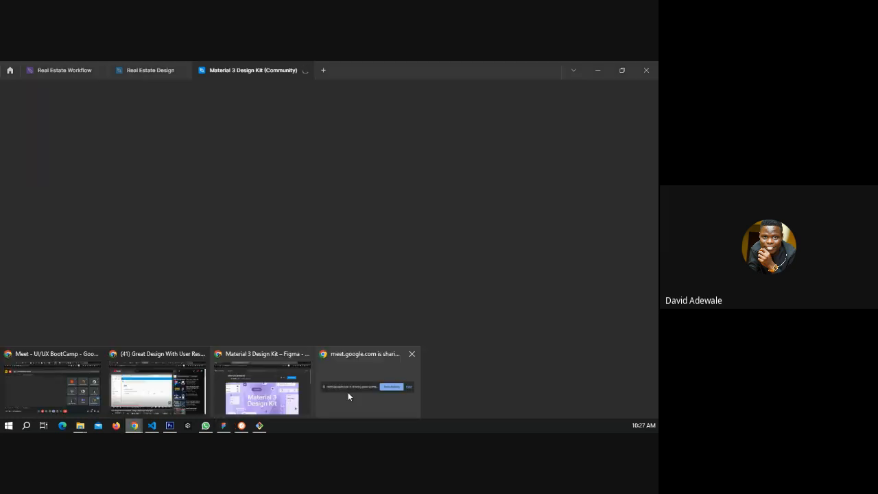
{"action": "left_click", "coordinate": [257, 388]}
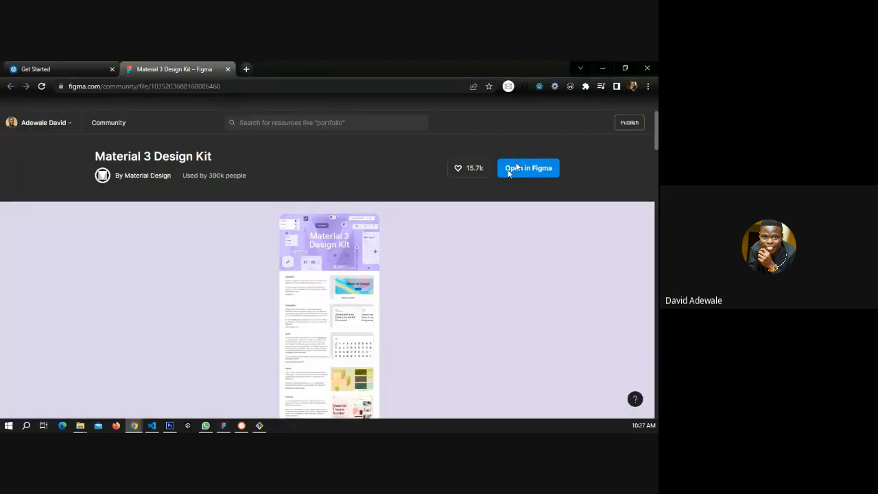
{"action": "left_click", "coordinate": [509, 172]}
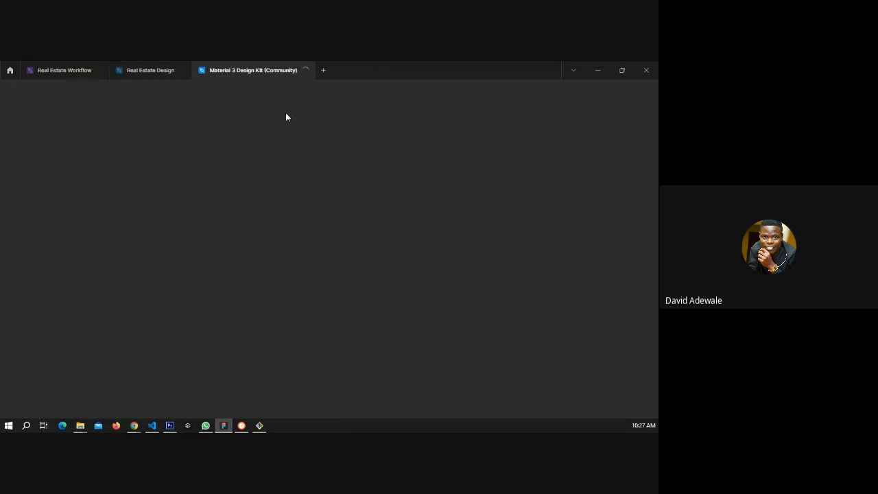
{"action": "key", "text": "alt+Tab"}
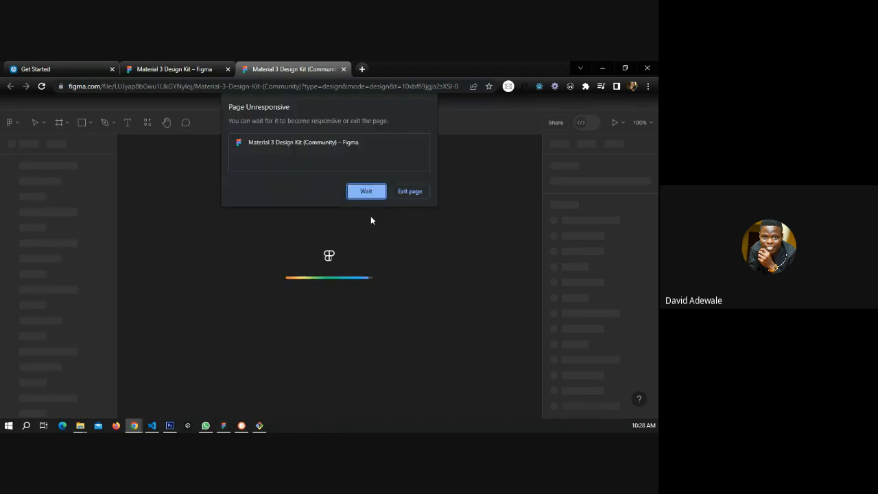
{"action": "left_click", "coordinate": [409, 191]}
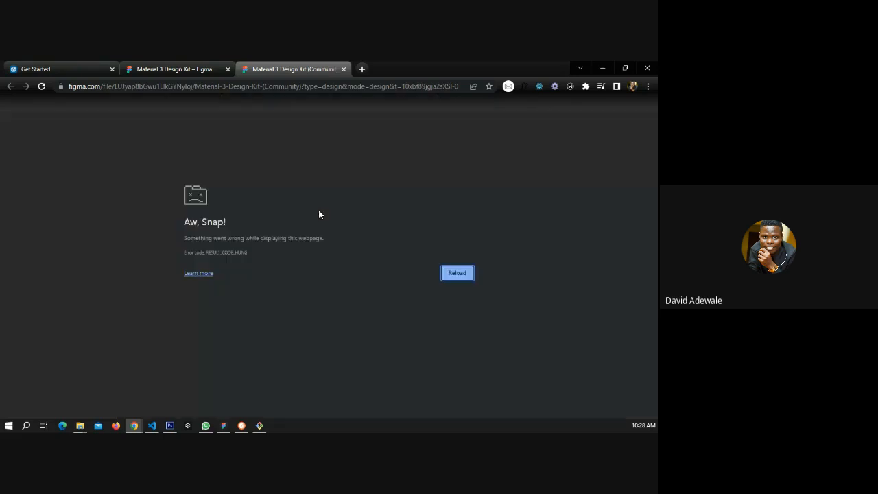
{"action": "left_click", "coordinate": [462, 273]}
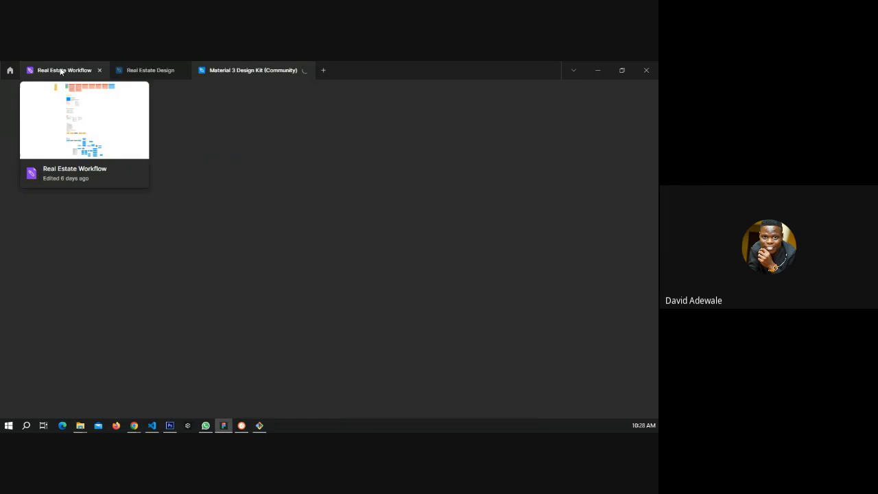
Review the home screen wireframes in the Real Estate Design file.
{"action": "left_click", "coordinate": [143, 71]}
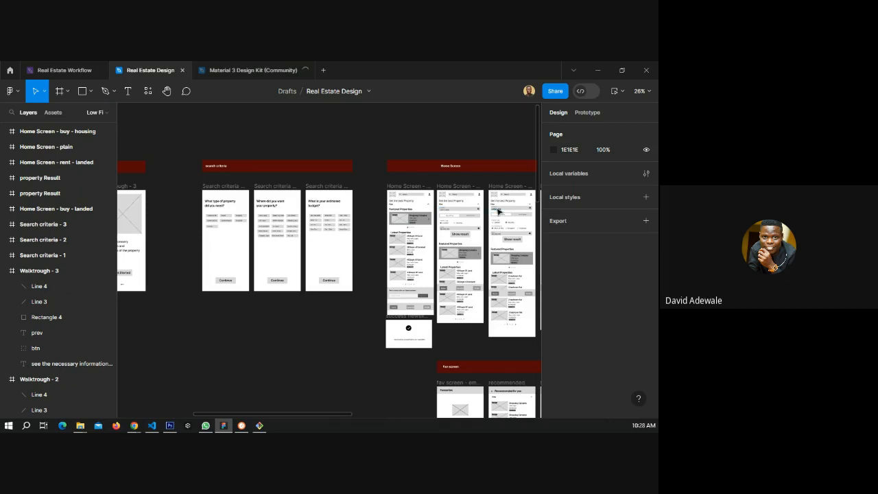
{"action": "scroll", "coordinate": [496, 210], "scroll_direction": "up", "scroll_amount": 3}
{"action": "scroll", "coordinate": [497, 210], "scroll_direction": "up", "scroll_amount": 3}
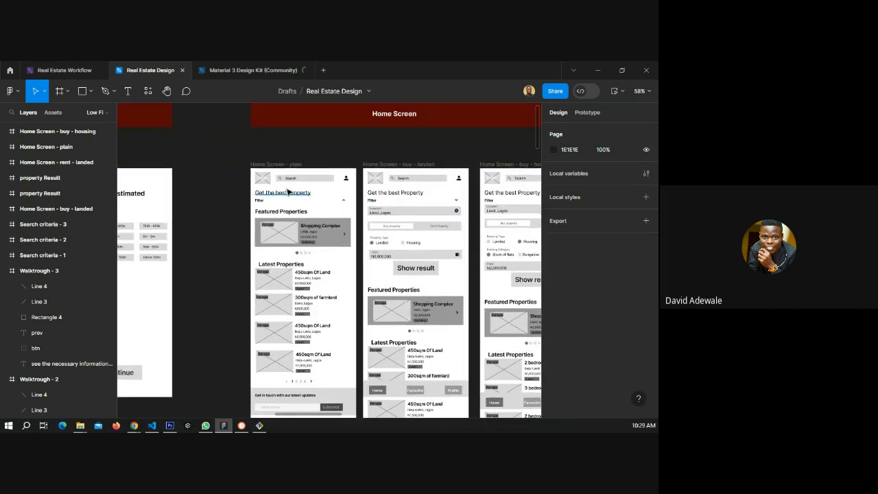
{"action": "scroll", "coordinate": [288, 196], "scroll_direction": "down", "scroll_amount": 3}
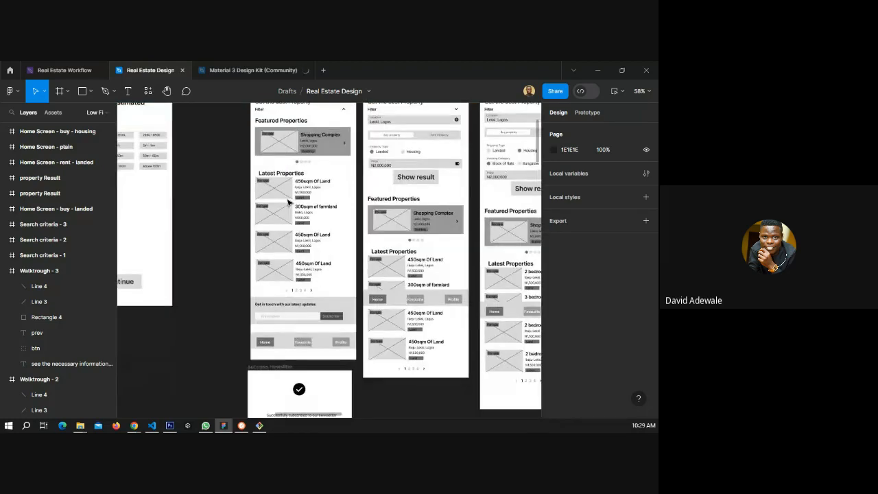
{"action": "scroll", "coordinate": [288, 200], "scroll_direction": "down", "scroll_amount": 4}
{"action": "scroll", "coordinate": [288, 199], "scroll_direction": "down", "scroll_amount": 2}
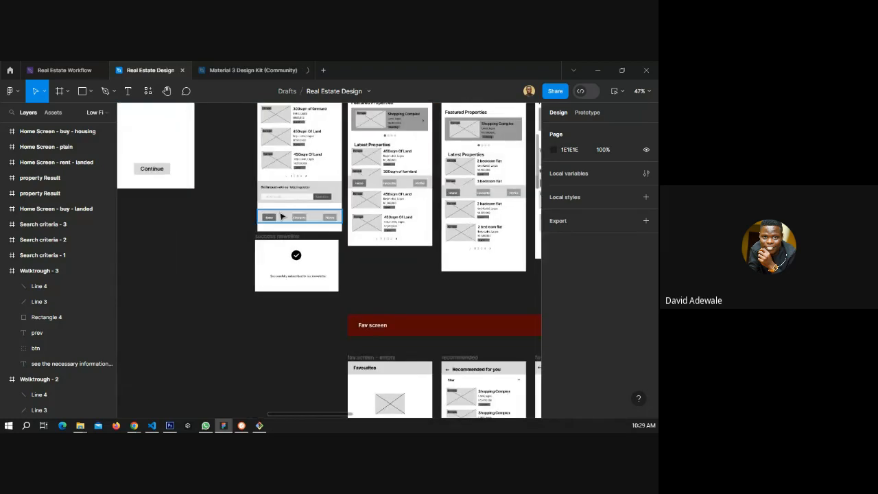
{"action": "scroll", "coordinate": [315, 214], "scroll_direction": "up", "scroll_amount": 1}
{"action": "scroll", "coordinate": [347, 212], "scroll_direction": "up", "scroll_amount": 5}
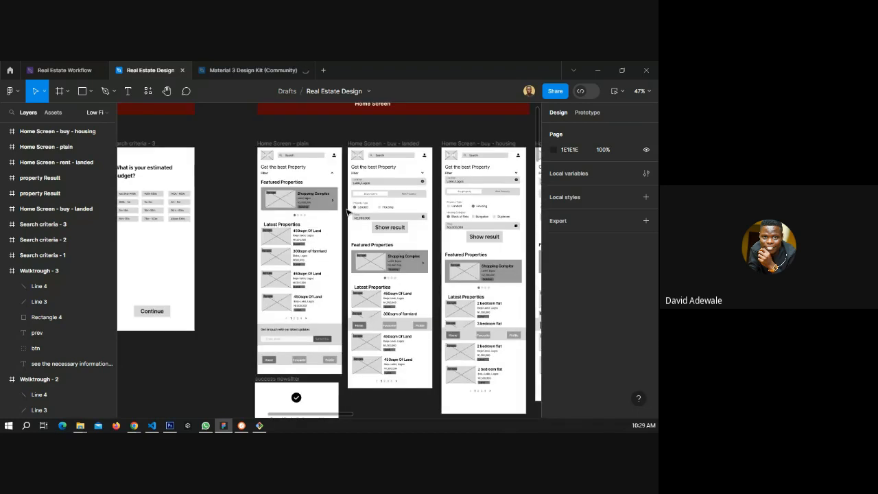
Switch to the HiFi page of the Real Estate Design file.
{"action": "left_click", "coordinate": [251, 74]}
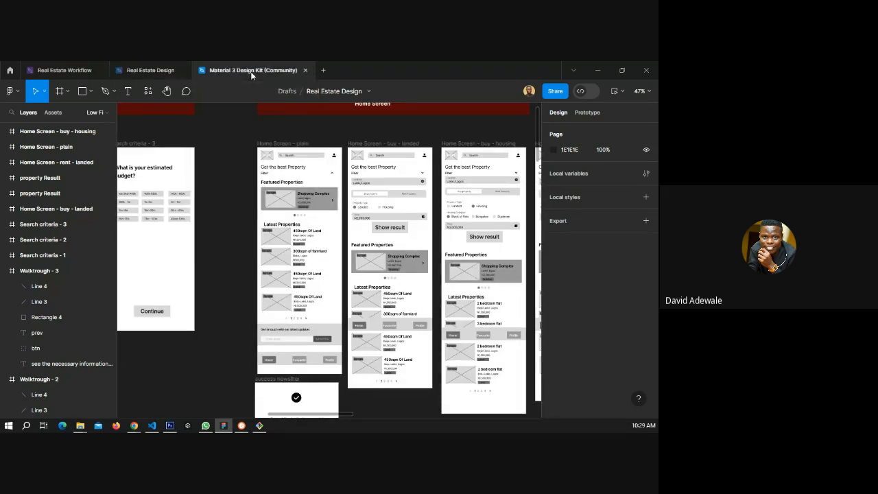
{"action": "left_click", "coordinate": [146, 71]}
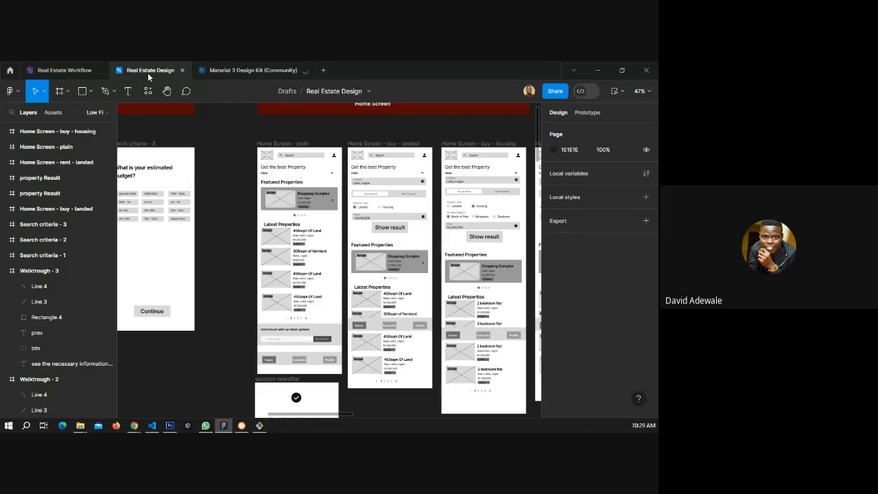
{"action": "key", "text": "alt+Tab"}
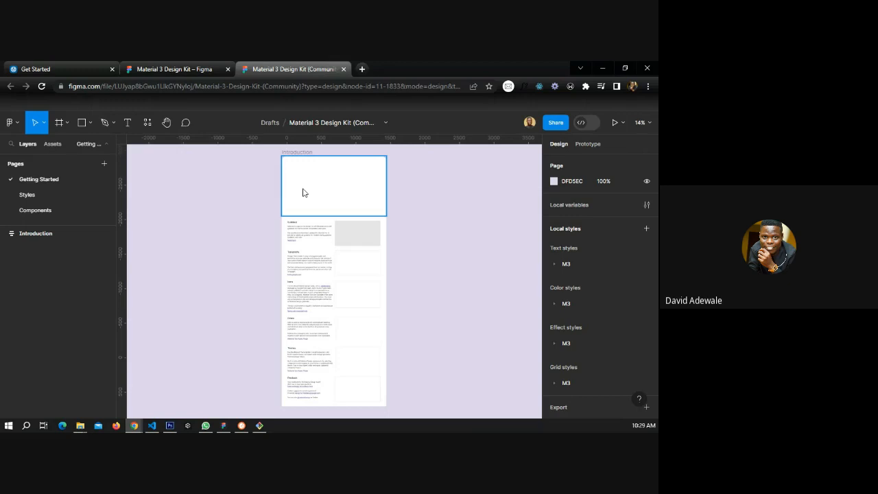
{"action": "key", "text": "alt+Tab"}
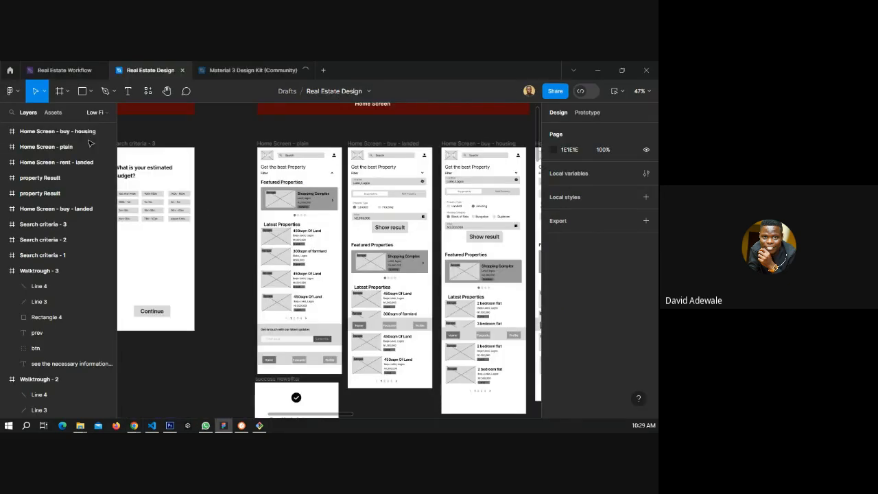
{"action": "scroll", "coordinate": [72, 213], "scroll_direction": "up", "scroll_amount": 5}
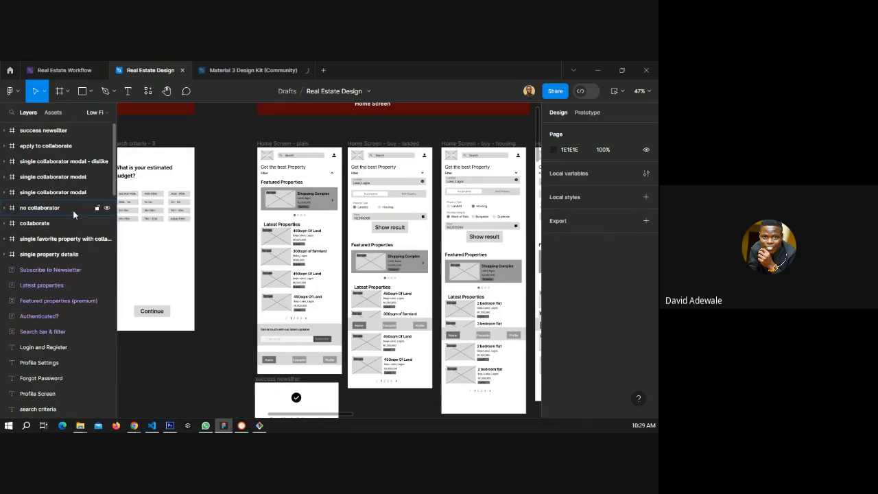
{"action": "left_click", "coordinate": [90, 114]}
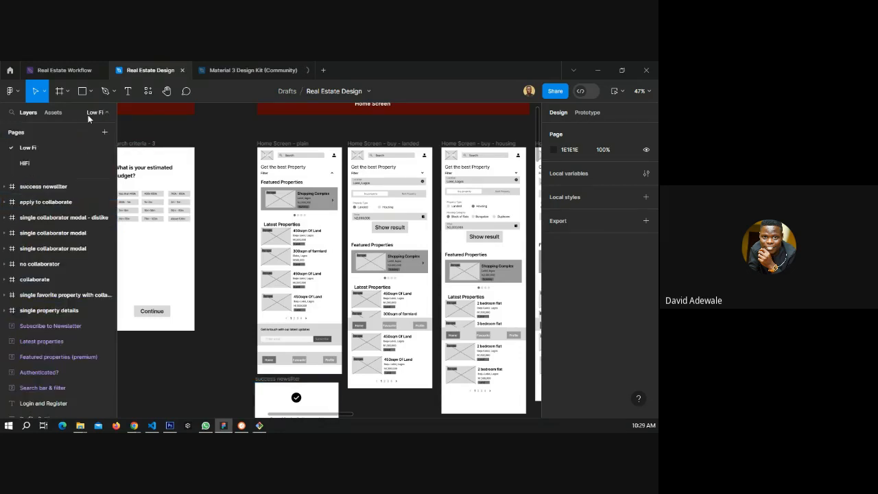
{"action": "left_click", "coordinate": [35, 162]}
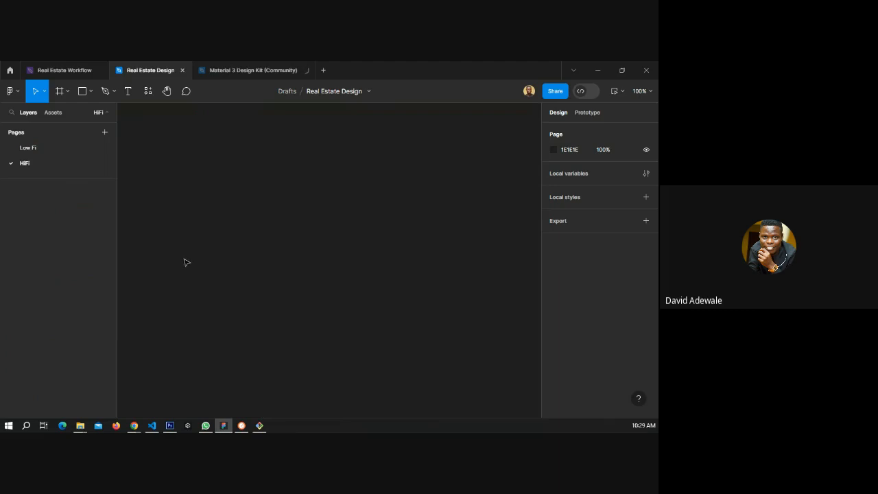
Add a new page named Design System and move it between the Low Fi and HiFi pages.
{"action": "left_click", "coordinate": [105, 132]}
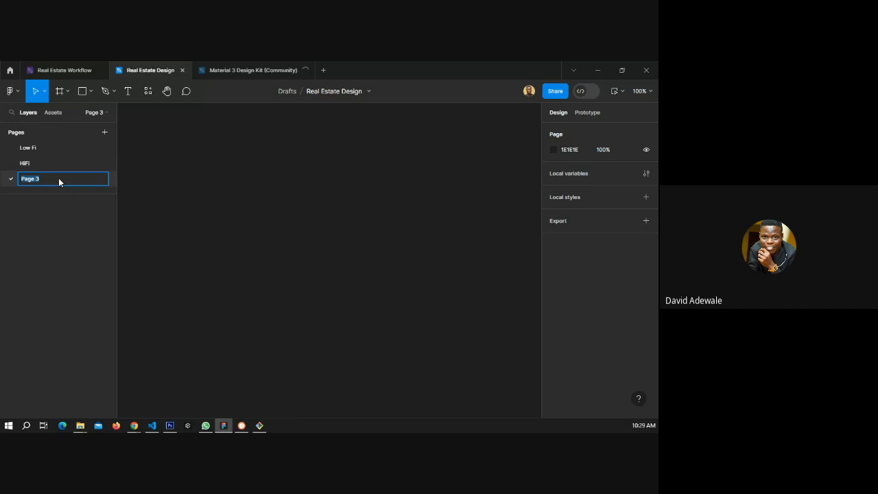
{"action": "type", "text": "Design Syst"}
{"action": "type", "text": "em"}
{"action": "key", "text": "Return"}
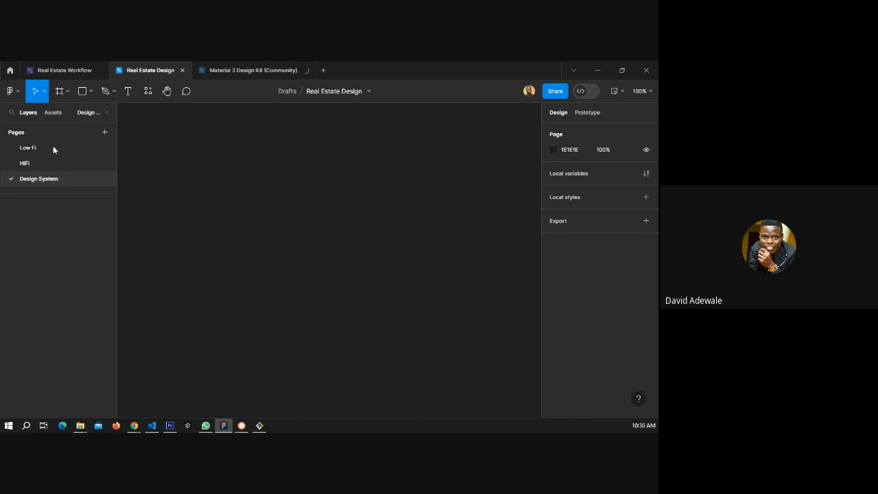
{"action": "left_click_drag", "start_coordinate": [53, 146], "coordinate": [52, 159]}
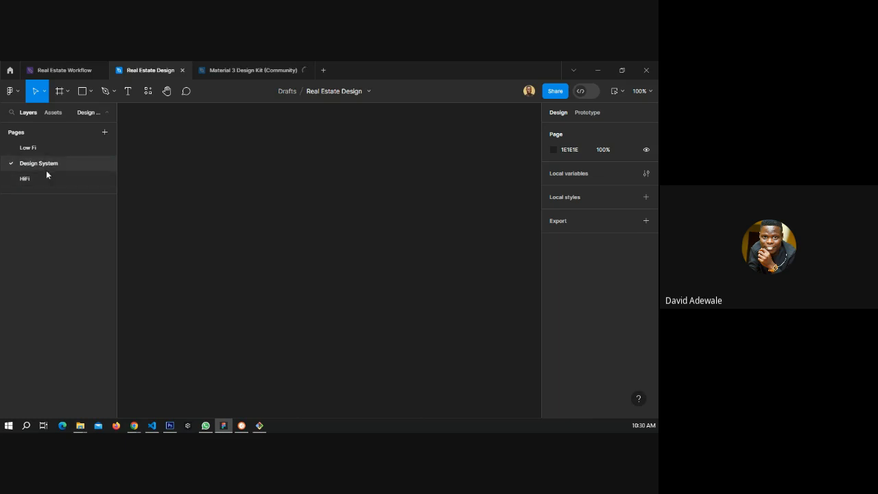
Open the Styles page of the Material 3 Design Kit and select the Typography frame.
{"action": "key", "text": "alt+Tab"}
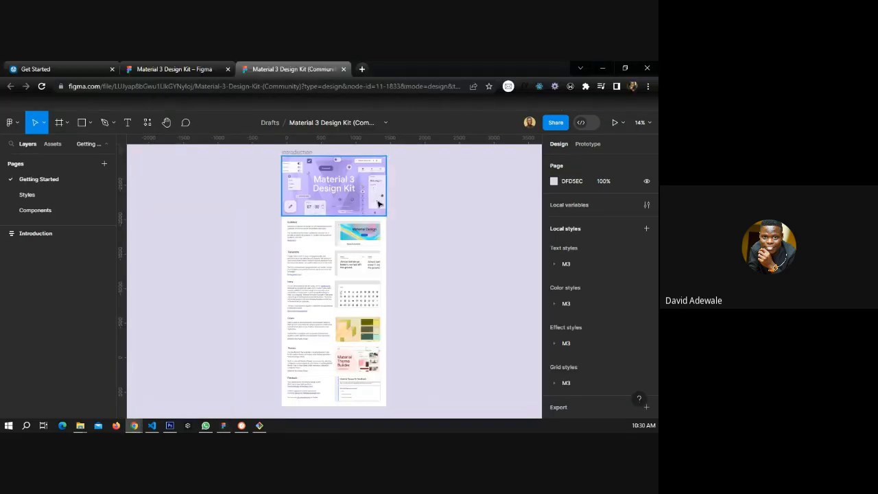
{"action": "scroll", "coordinate": [384, 190], "scroll_direction": "up", "scroll_amount": 3}
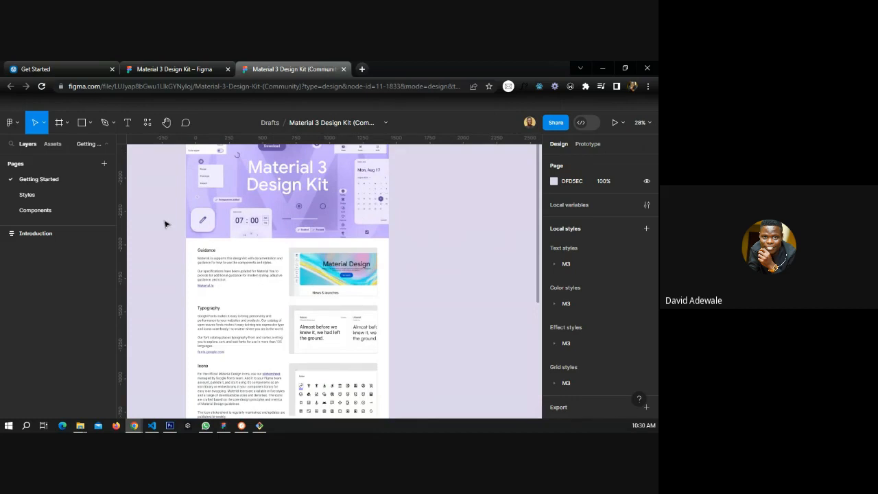
{"action": "scroll", "coordinate": [212, 221], "scroll_direction": "up", "scroll_amount": 1}
{"action": "scroll", "coordinate": [212, 221], "scroll_direction": "up", "scroll_amount": 1}
{"action": "scroll", "coordinate": [267, 215], "scroll_direction": "down", "scroll_amount": 2}
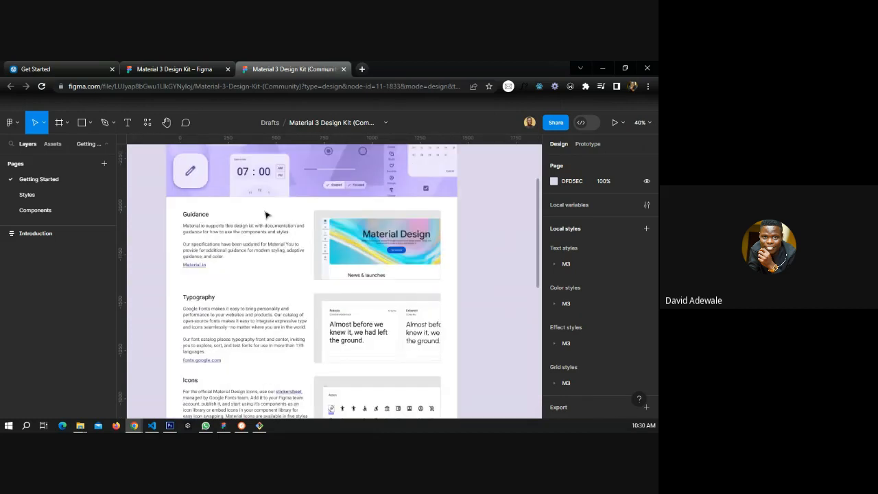
{"action": "left_click", "coordinate": [246, 87]}
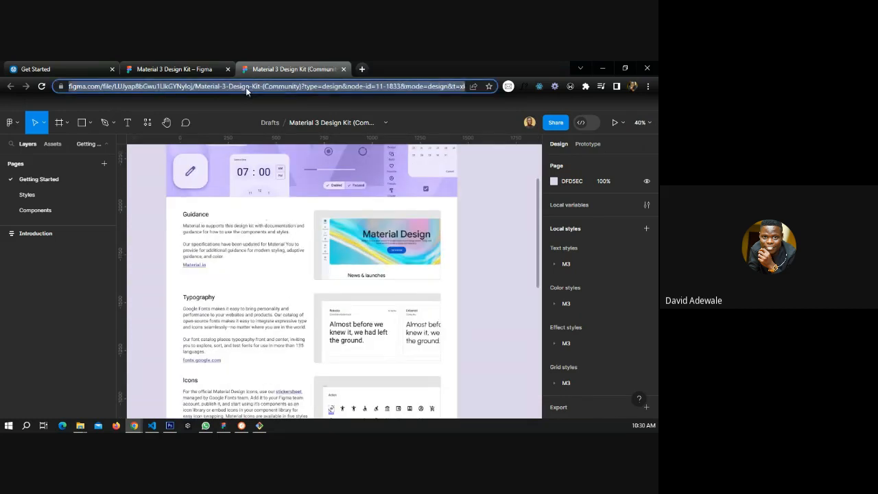
{"action": "key", "text": "alt+Tab"}
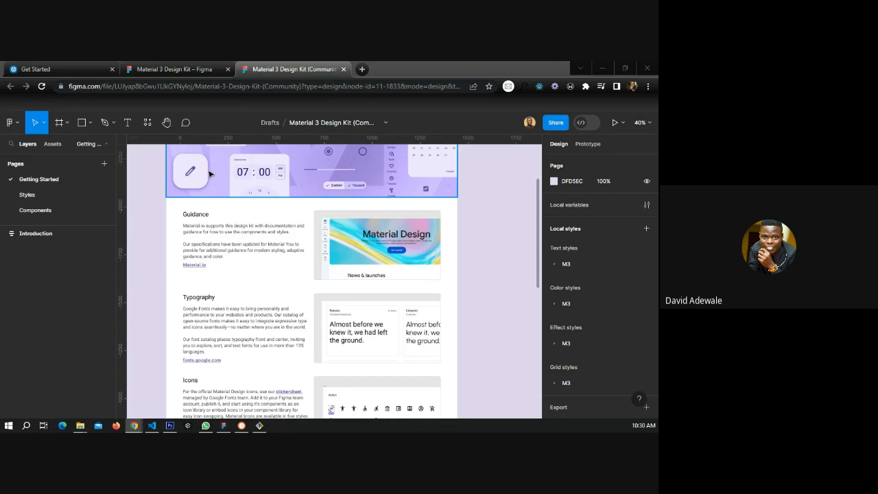
{"action": "left_click", "coordinate": [75, 195]}
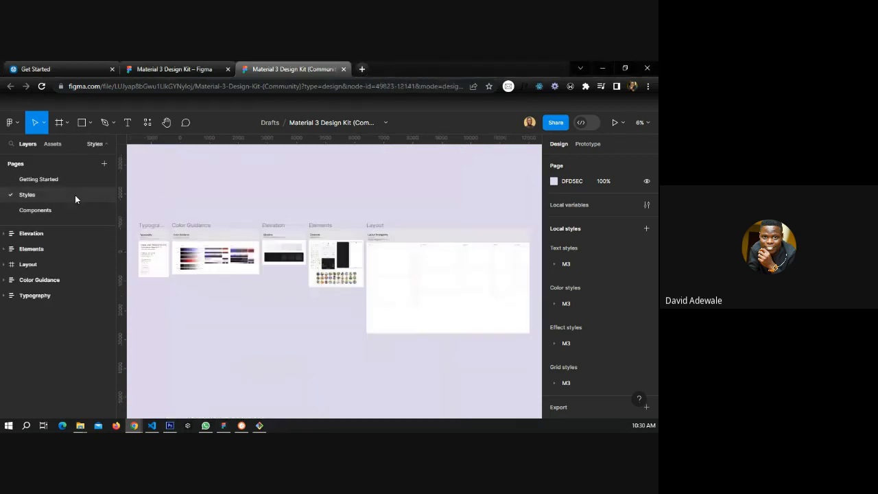
{"action": "left_click", "coordinate": [156, 240]}
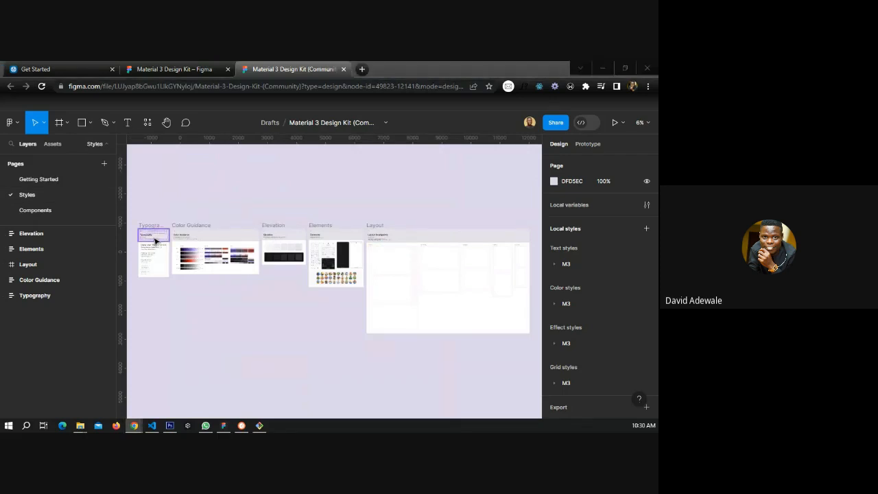
{"action": "key", "text": "alt+Tab"}
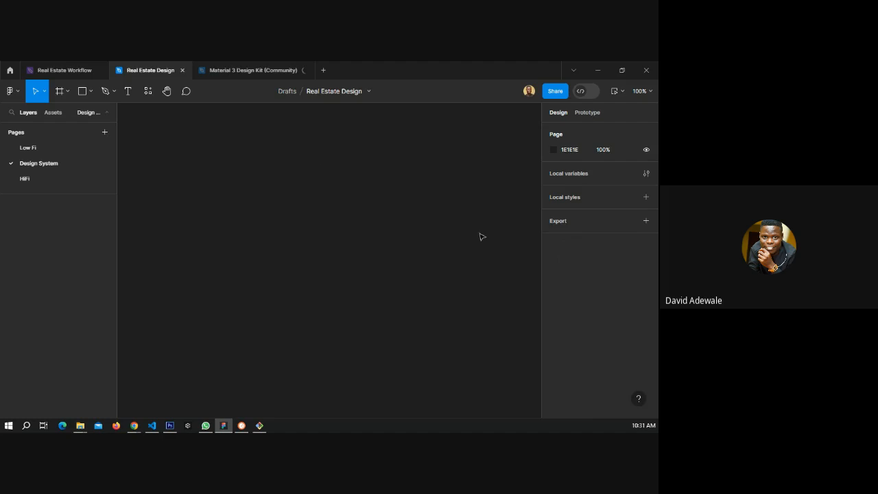
Draw a frame about 588 × 419 on the Design System page and pick the Text tool.
{"action": "left_click", "coordinate": [60, 93]}
{"action": "left_click_drag", "start_coordinate": [159, 151], "coordinate": [443, 354]}
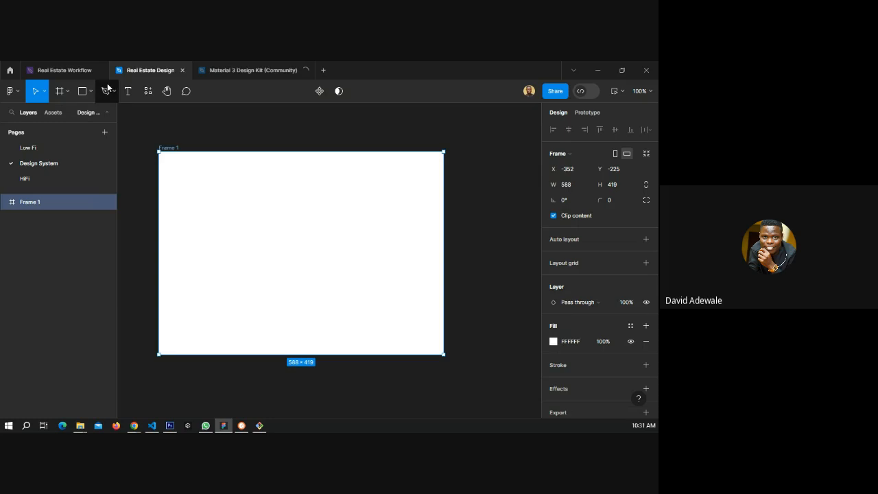
{"action": "left_click", "coordinate": [127, 91]}
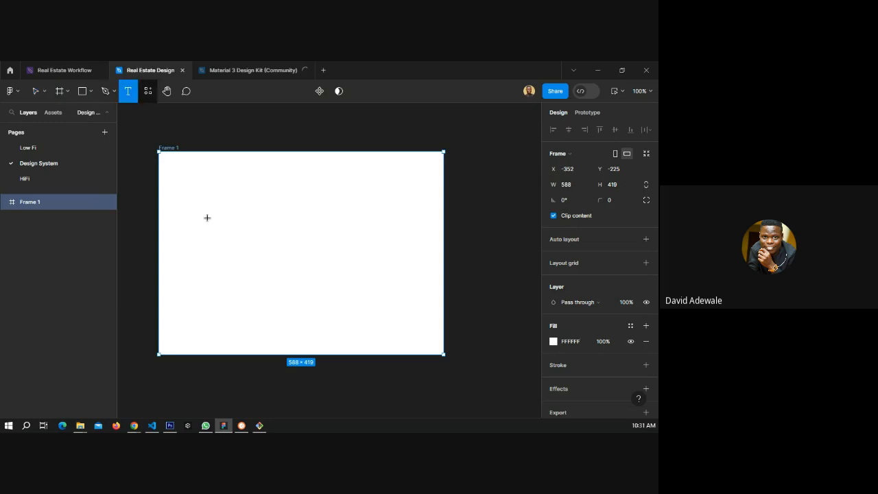
Add a text layer reading Heading 1 inside the frame.
{"action": "left_click", "coordinate": [180, 223]}
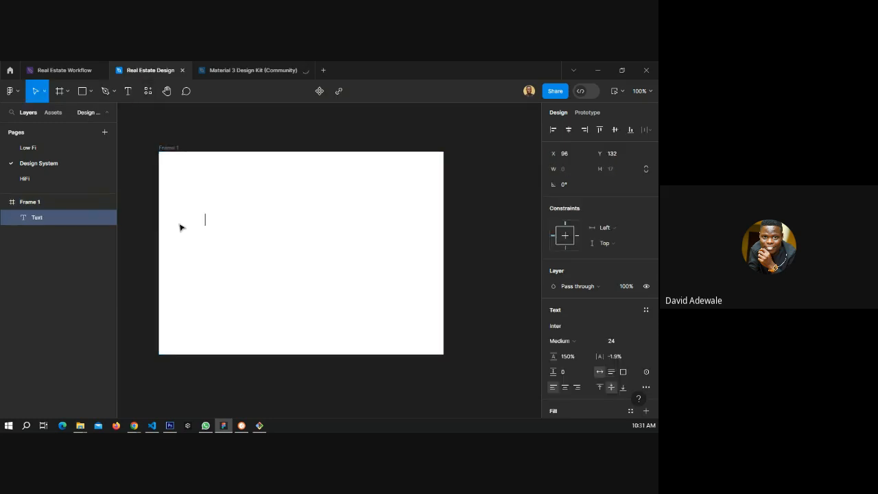
{"action": "type", "text": "Heading 1"}
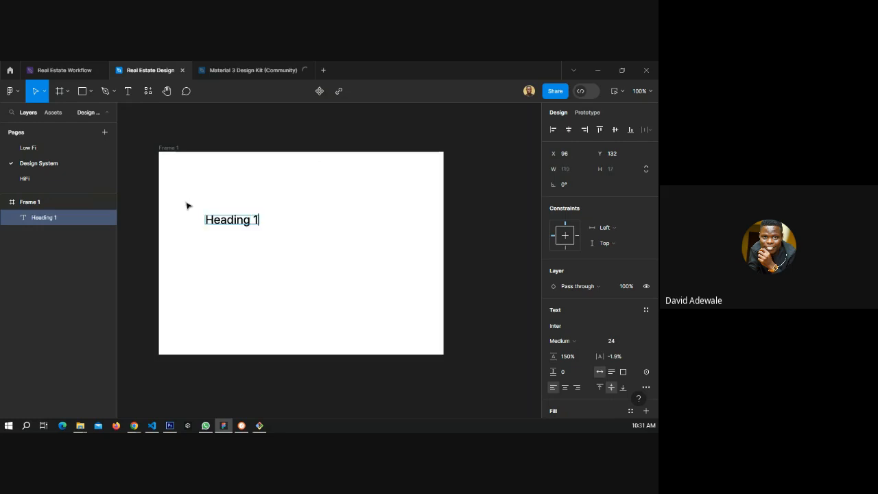
{"action": "key", "text": "Escape"}
Move the Heading 1 text up toward the frame's top-left corner.
{"action": "scroll", "coordinate": [199, 224], "scroll_direction": "up", "scroll_amount": 2}
{"action": "scroll", "coordinate": [196, 224], "scroll_direction": "up", "scroll_amount": 1}
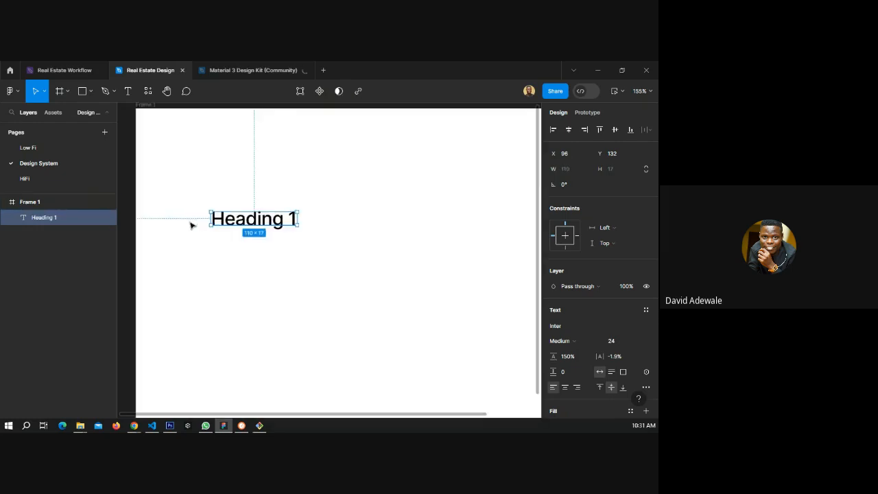
{"action": "scroll", "coordinate": [190, 225], "scroll_direction": "up", "scroll_amount": 3}
{"action": "left_click_drag", "start_coordinate": [280, 219], "coordinate": [246, 158]}
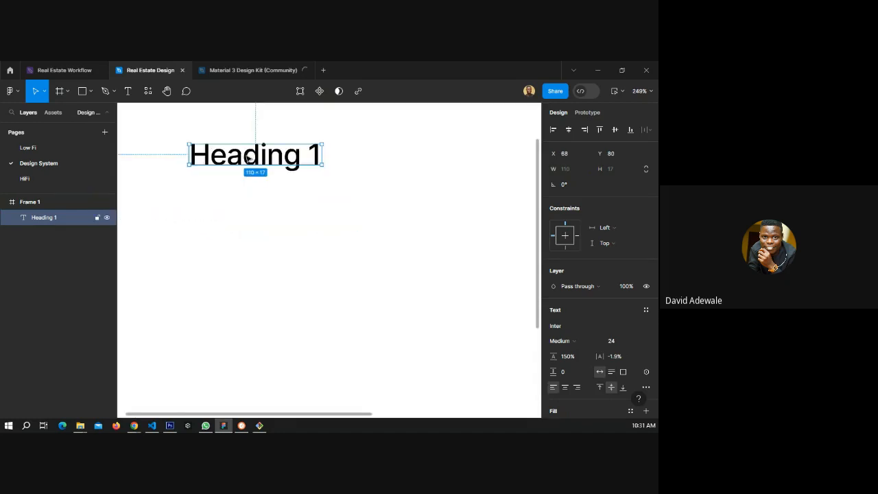
Duplicate the Heading 1 text five times to build a vertical stack of six headings.
{"action": "key", "text": "ctrl+d"}
{"action": "left_click_drag", "start_coordinate": [246, 158], "coordinate": [248, 191]}
{"action": "key", "text": "ctrl+d"}
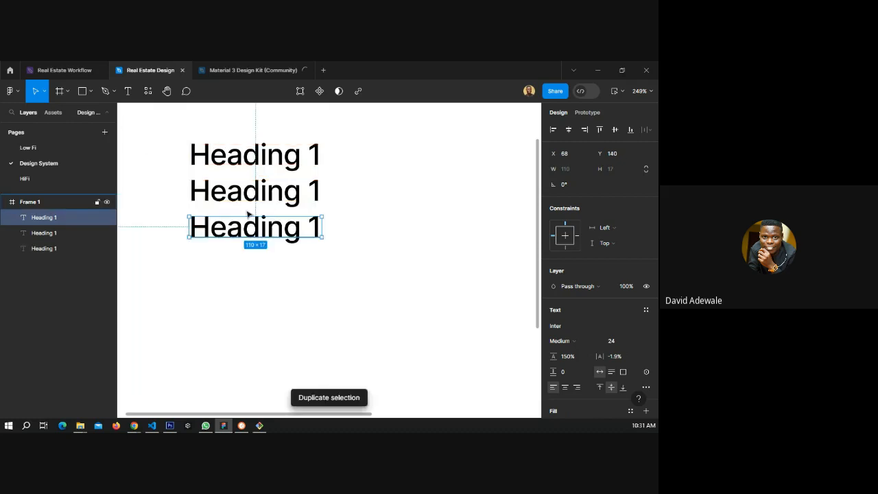
{"action": "key", "text": "ctrl+d"}
{"action": "key", "text": "ctrl+d"}
{"action": "key", "text": "ctrl+d"}
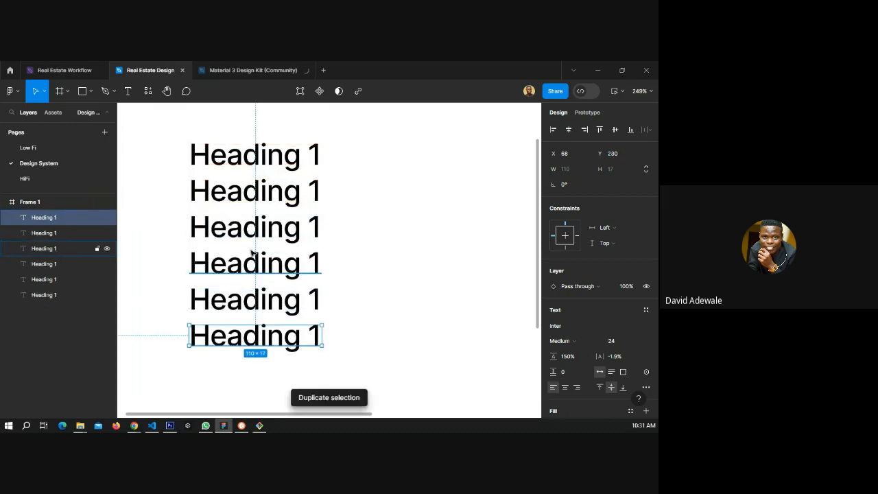
Change the second heading's text to Heading 2.
{"action": "double_click", "coordinate": [306, 192]}
{"action": "left_click", "coordinate": [313, 190]}
{"action": "double_click", "coordinate": [315, 189]}
{"action": "type", "text": "12"}
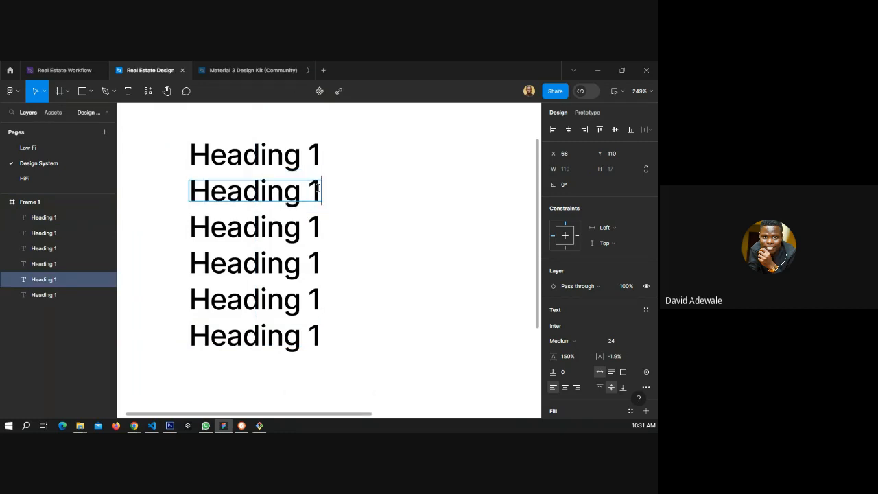
{"action": "left_click", "coordinate": [315, 228]}
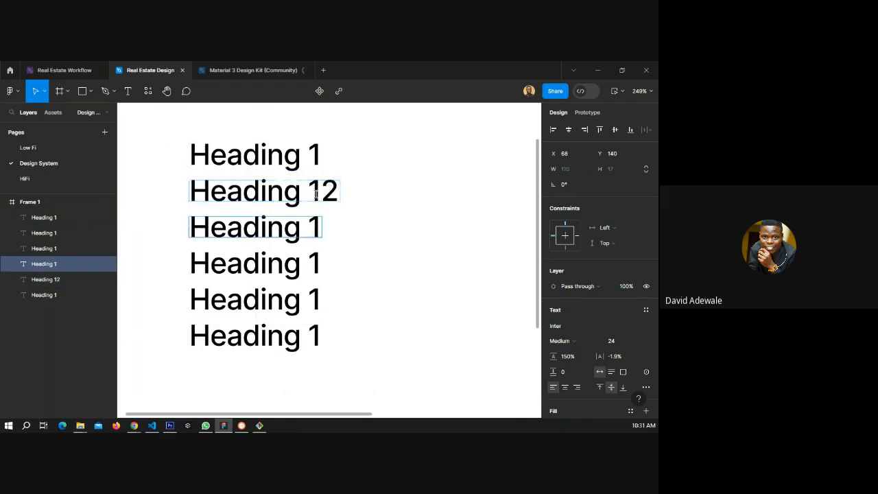
{"action": "left_click", "coordinate": [316, 194]}
{"action": "key", "text": "BackSpace"}
Change the third and fourth headings to read Heading 3 and Heading 4.
{"action": "left_click", "coordinate": [308, 224]}
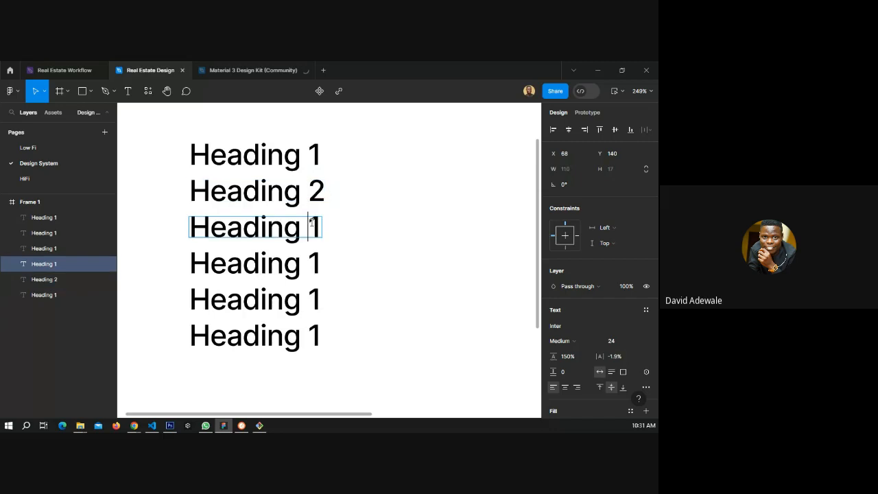
{"action": "left_click_drag", "start_coordinate": [308, 225], "coordinate": [318, 223]}
{"action": "type", "text": "3"}
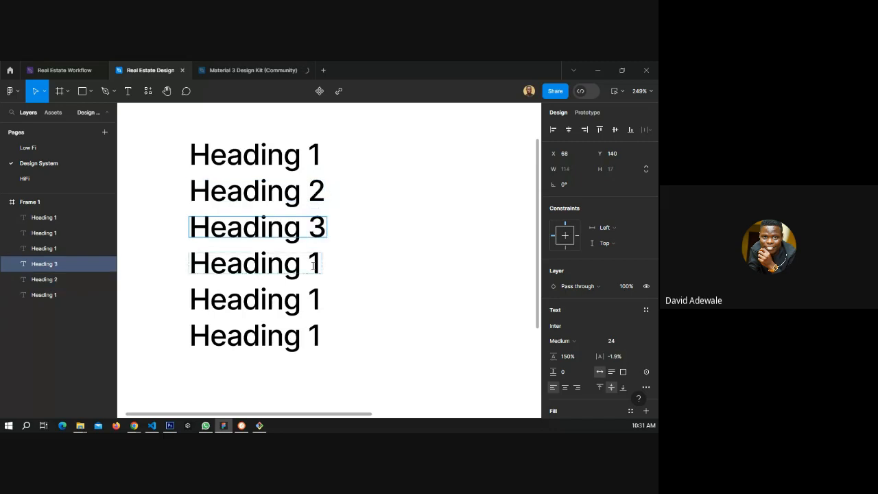
{"action": "double_click", "coordinate": [312, 266]}
{"action": "type", "text": "4"}
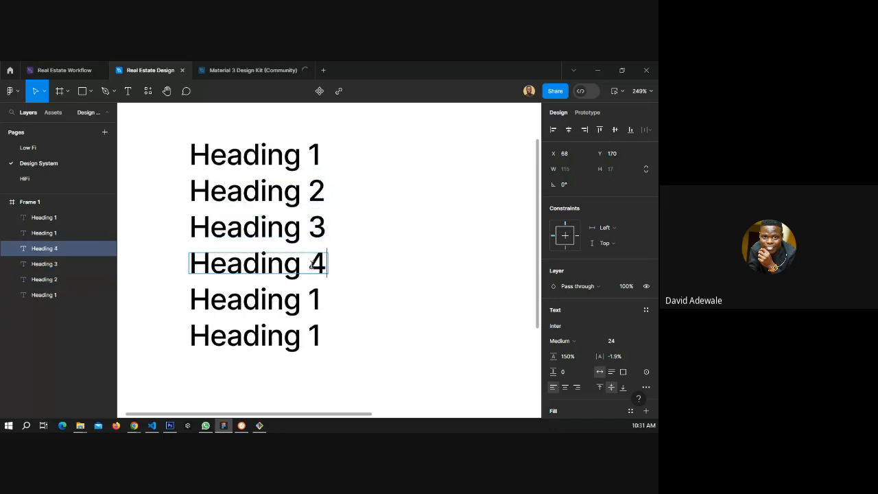
Change the fifth and sixth headings to read Heading 5 and Heading 6.
{"action": "left_click", "coordinate": [305, 298]}
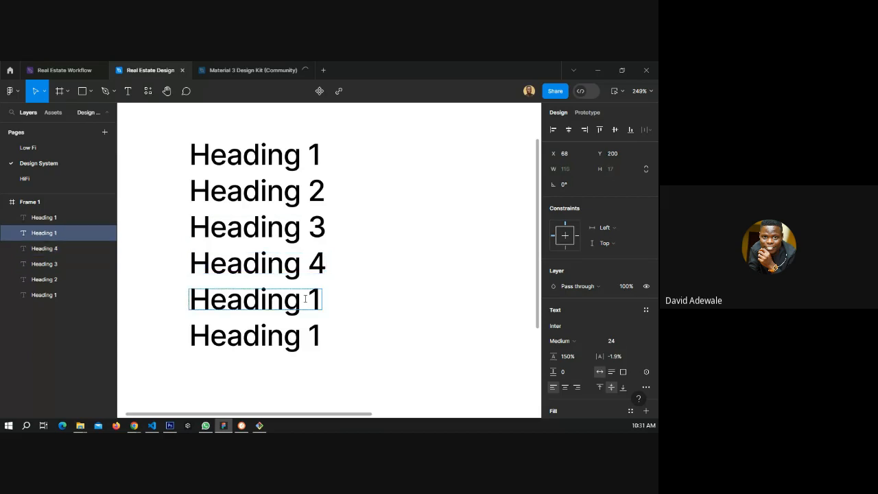
{"action": "double_click", "coordinate": [305, 298]}
{"action": "type", "text": "5"}
{"action": "key", "text": "Delete"}
{"action": "left_click", "coordinate": [311, 334]}
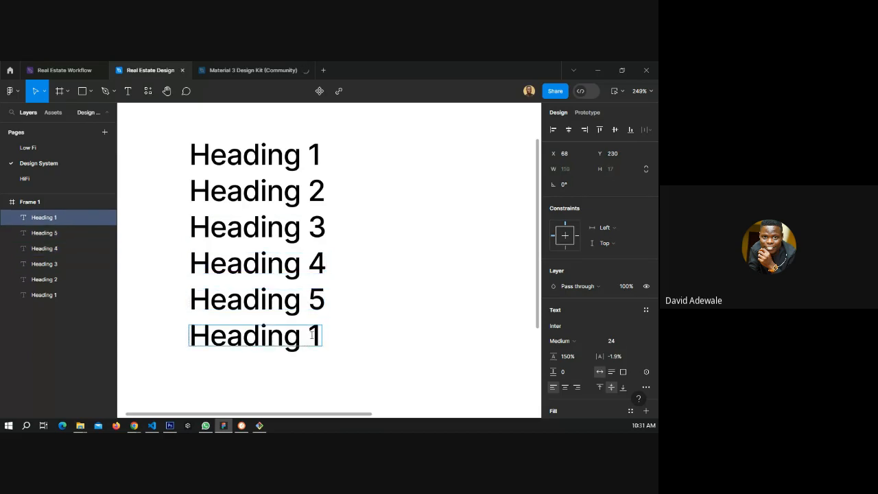
{"action": "double_click", "coordinate": [312, 334]}
{"action": "type", "text": "6"}
{"action": "key", "text": "Escape"}
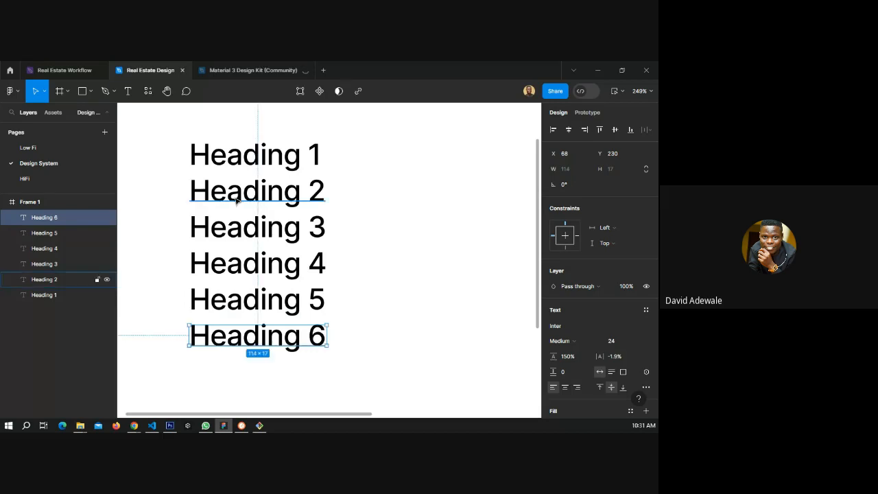
Set the Heading 1 text's font size to 40.
{"action": "left_click", "coordinate": [214, 162]}
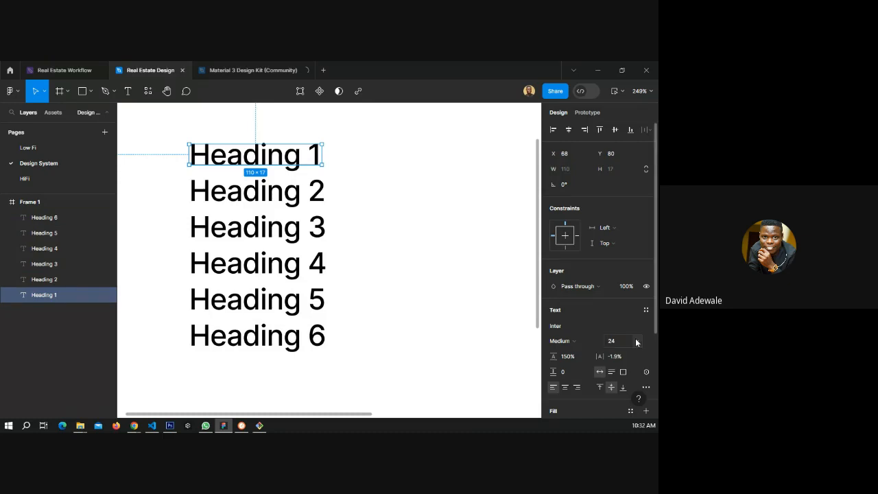
{"action": "left_click", "coordinate": [635, 342]}
{"action": "left_click", "coordinate": [623, 356]}
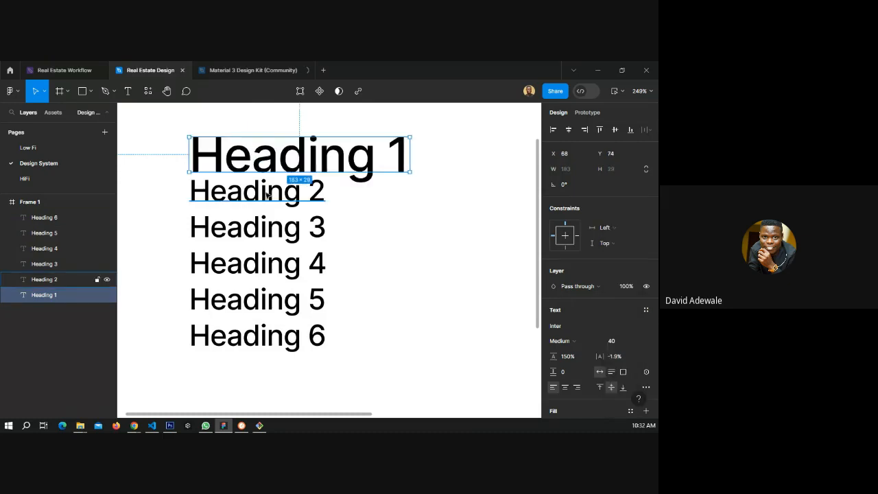
Set the Heading 2 text's font size to 36.
{"action": "left_click", "coordinate": [267, 195]}
{"action": "left_click", "coordinate": [632, 336]}
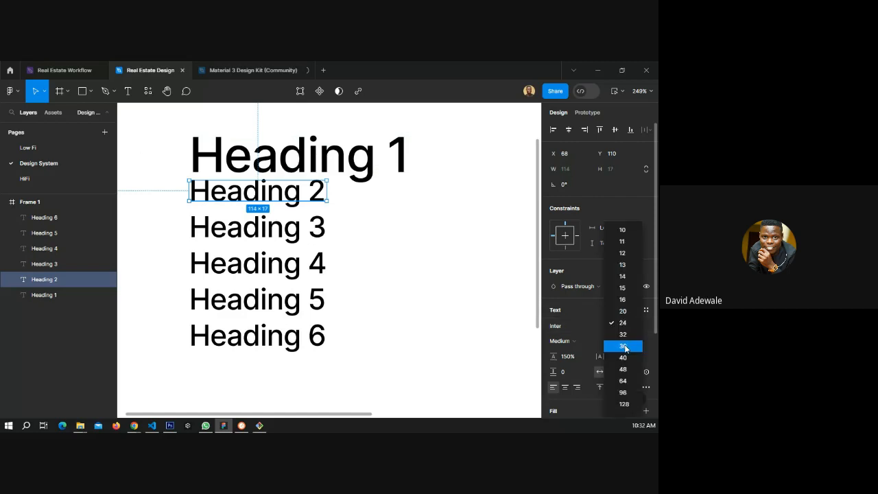
{"action": "left_click", "coordinate": [622, 345]}
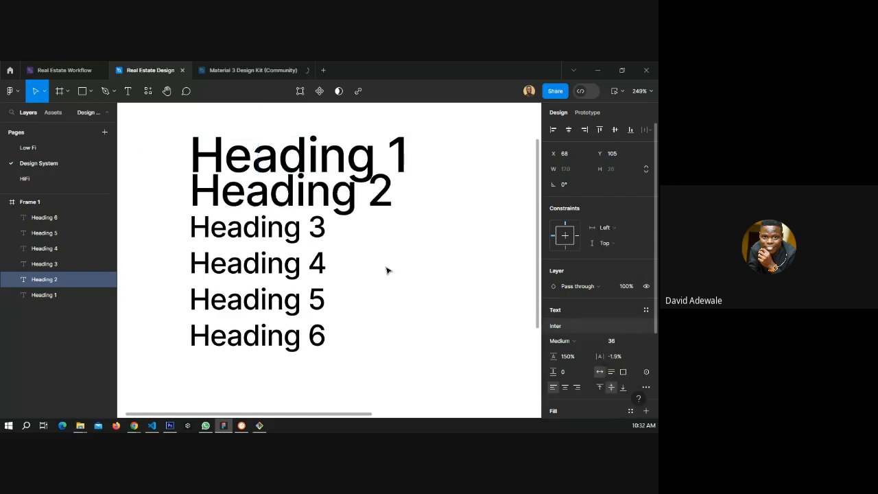
Set the Heading 3 text's font size to 32.
{"action": "left_click", "coordinate": [288, 233]}
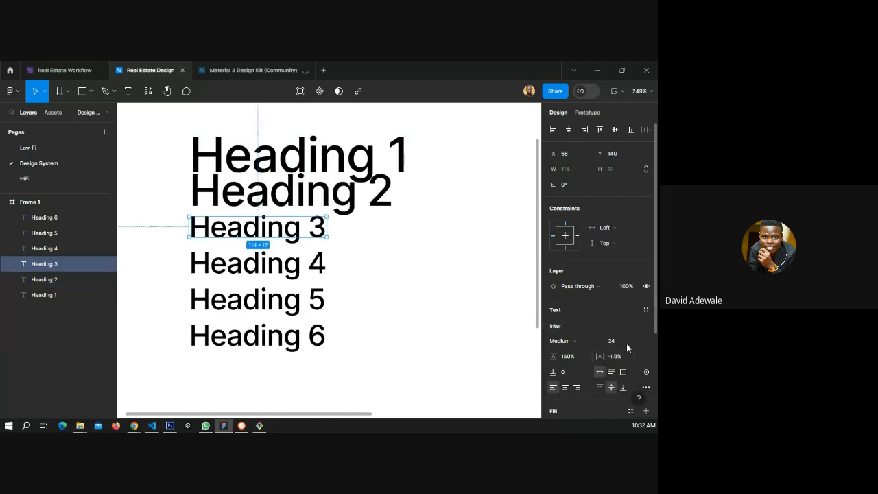
{"action": "left_click", "coordinate": [626, 343]}
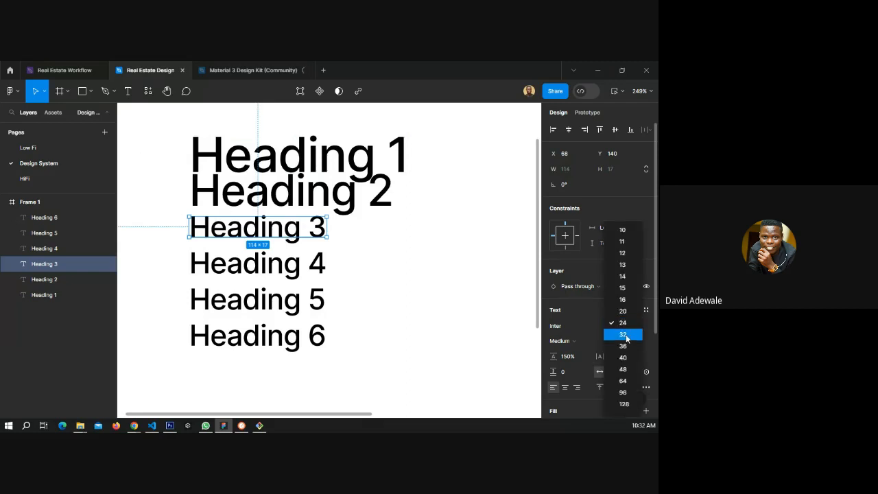
{"action": "left_click", "coordinate": [622, 334]}
{"action": "left_click", "coordinate": [253, 272]}
{"action": "left_click", "coordinate": [628, 341]}
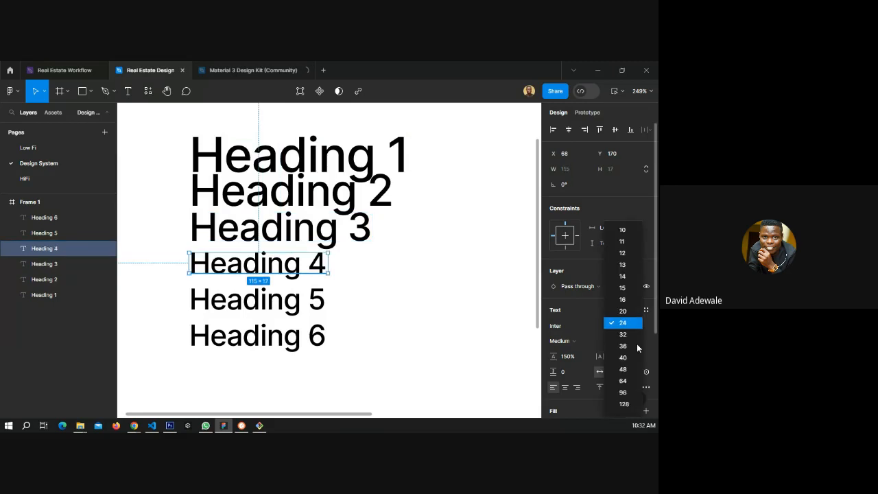
{"action": "left_click", "coordinate": [289, 308]}
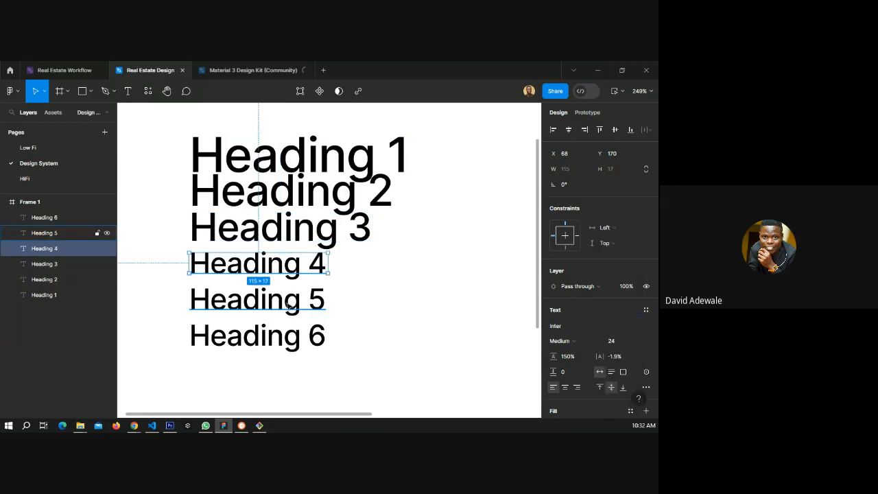
Set the Heading 5 text's font size to 20.
{"action": "left_click", "coordinate": [288, 307]}
{"action": "left_click", "coordinate": [613, 340]}
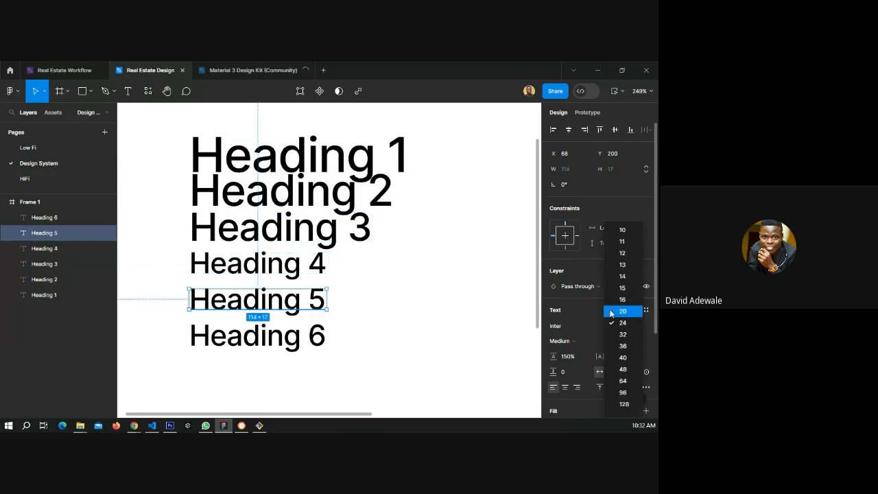
{"action": "left_click", "coordinate": [611, 312]}
Set the Heading 6 text's font size to 15 and deselect it.
{"action": "key", "text": "Tab"}
{"action": "left_click", "coordinate": [611, 341]}
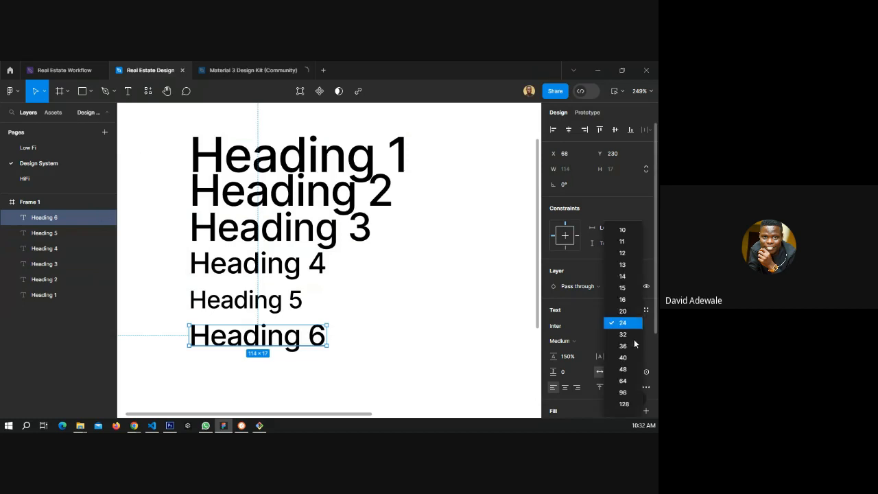
{"action": "left_click", "coordinate": [632, 286]}
{"action": "left_click", "coordinate": [336, 327]}
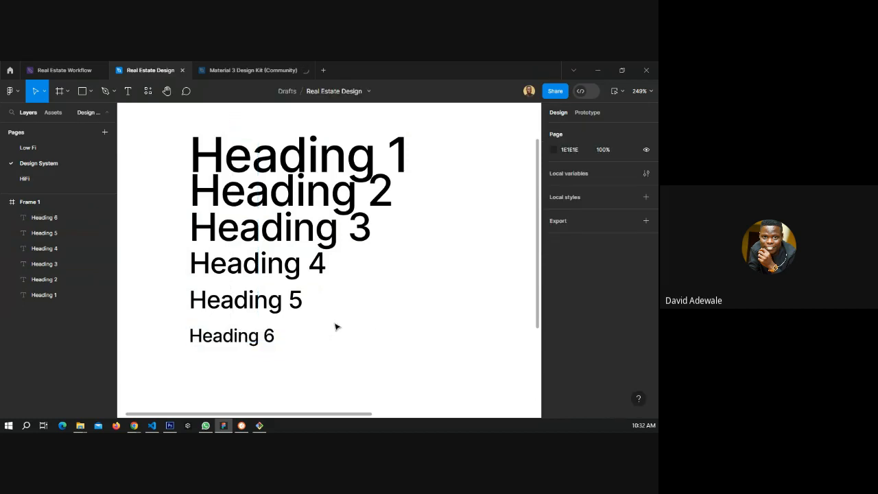
Select Heading 2 through Heading 6 and shift them down to clear space below Heading 1.
{"action": "left_click", "coordinate": [245, 170]}
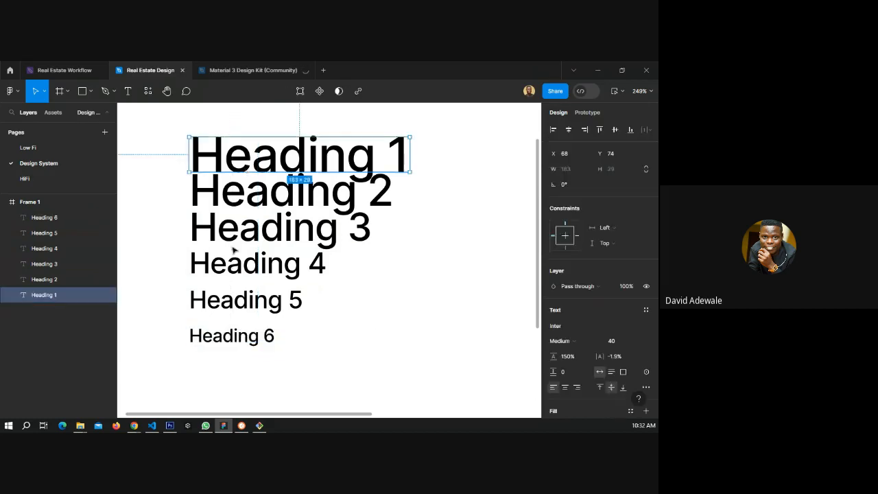
{"action": "left_click", "coordinate": [421, 278]}
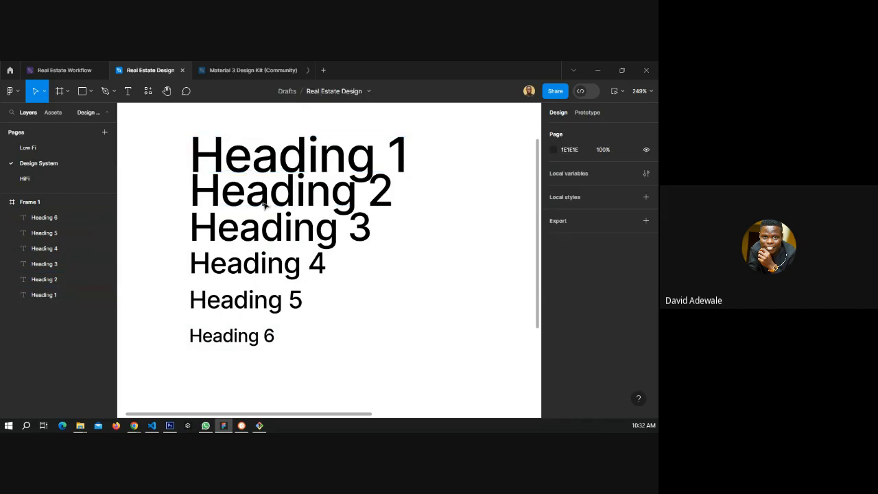
{"action": "left_click", "coordinate": [263, 195]}
{"action": "left_click", "coordinate": [252, 240], "text": "shift"}
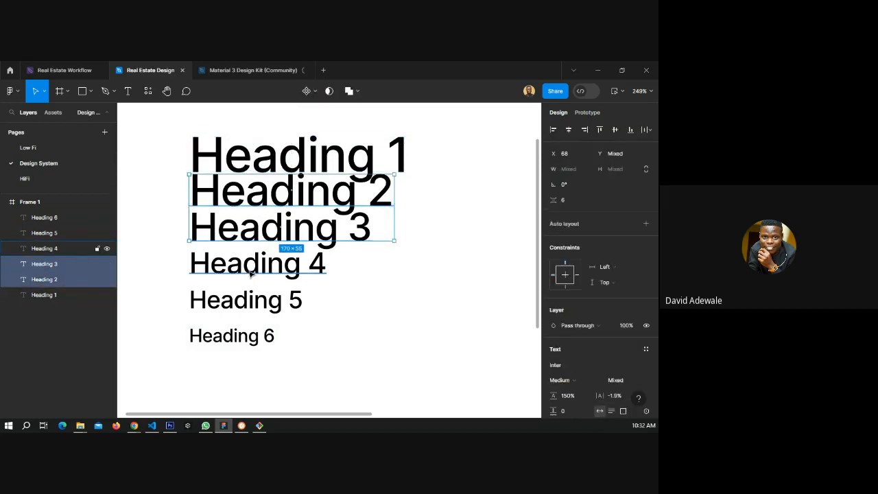
{"action": "left_click", "coordinate": [251, 273], "text": "shift"}
{"action": "left_click", "coordinate": [249, 303], "text": "shift"}
{"action": "left_click", "coordinate": [249, 336], "text": "shift"}
{"action": "left_click_drag", "start_coordinate": [260, 230], "coordinate": [258, 287]}
{"action": "left_click", "coordinate": [255, 211], "text": "shift"}
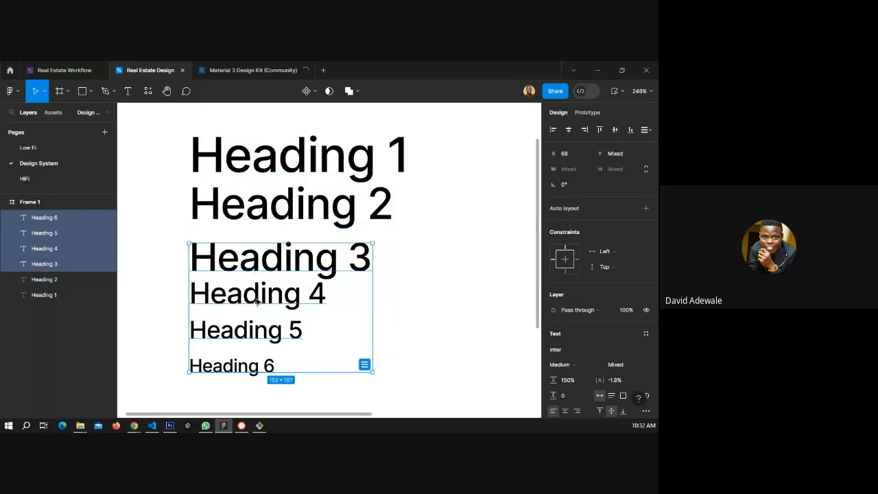
Move Heading 3 through Heading 6 slightly further down to even out the spacing.
{"action": "left_click", "coordinate": [256, 284], "text": "shift"}
{"action": "left_click_drag", "start_coordinate": [258, 294], "coordinate": [260, 301]}
{"action": "left_click", "coordinate": [439, 331]}
{"action": "scroll", "coordinate": [226, 257], "scroll_direction": "down", "scroll_amount": 3}
Change the Heading 1 text's font to Rubik.
{"action": "left_click", "coordinate": [270, 200]}
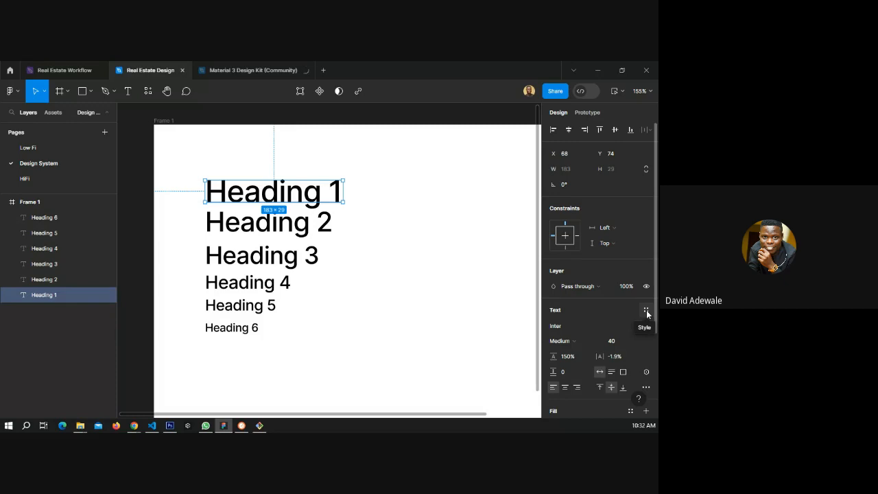
{"action": "scroll", "coordinate": [622, 292], "scroll_direction": "down", "scroll_amount": 1}
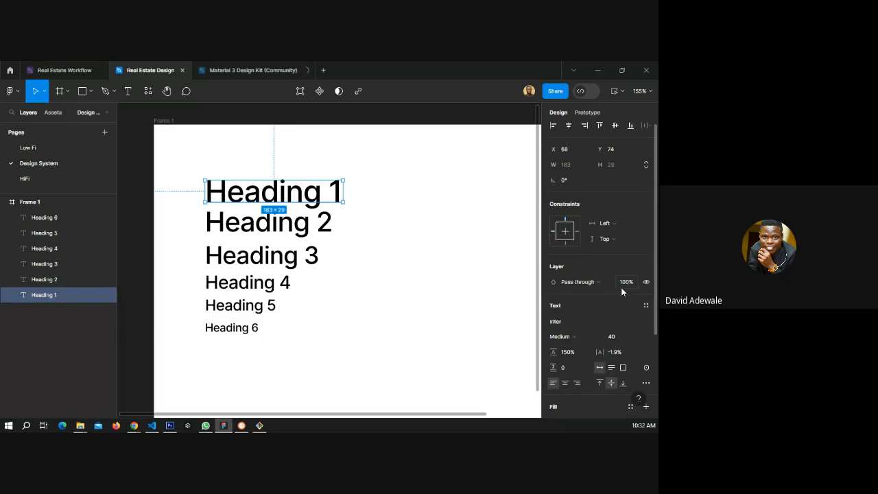
{"action": "scroll", "coordinate": [603, 295], "scroll_direction": "down", "scroll_amount": 3}
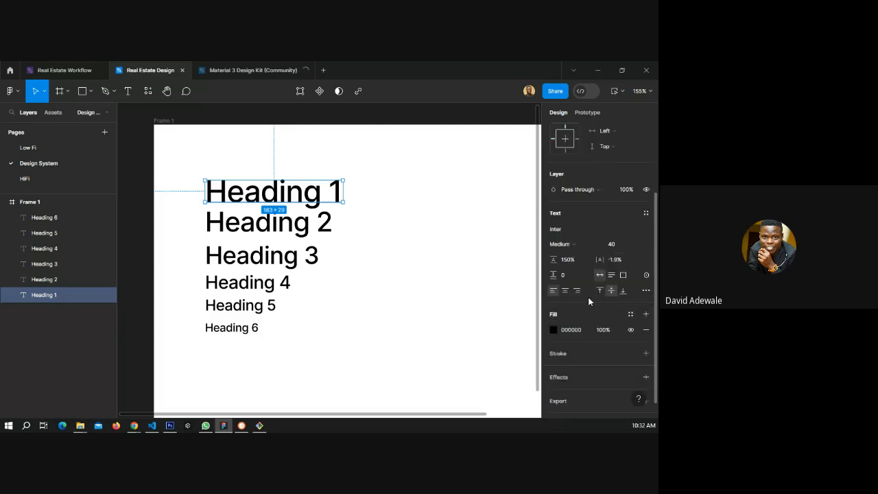
{"action": "left_click", "coordinate": [563, 230]}
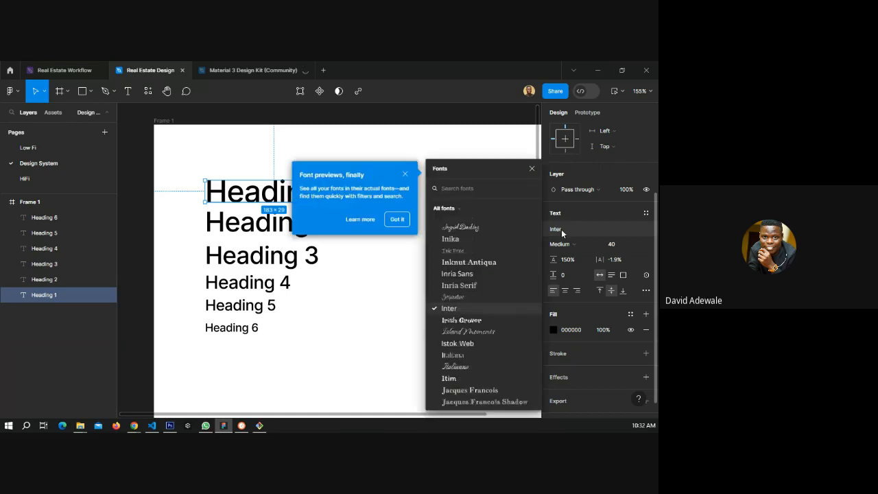
{"action": "left_click", "coordinate": [405, 170]}
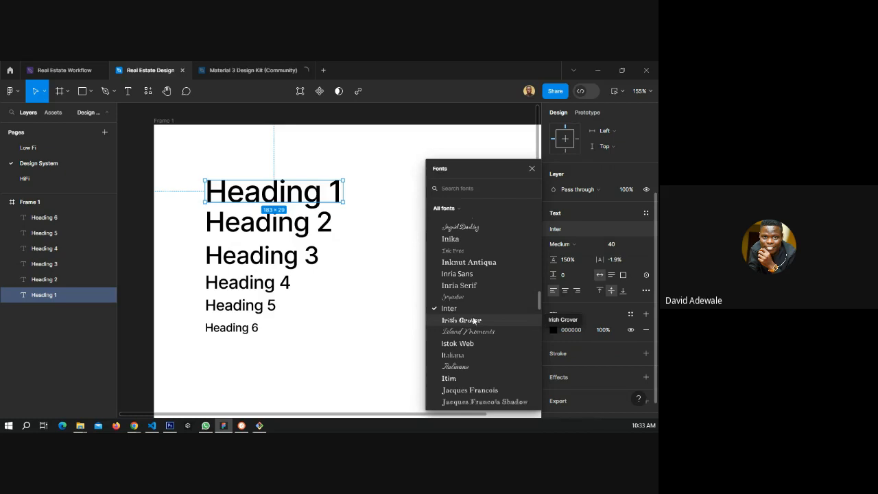
{"action": "scroll", "coordinate": [473, 352], "scroll_direction": "down", "scroll_amount": 4}
{"action": "scroll", "coordinate": [475, 350], "scroll_direction": "up", "scroll_amount": 4}
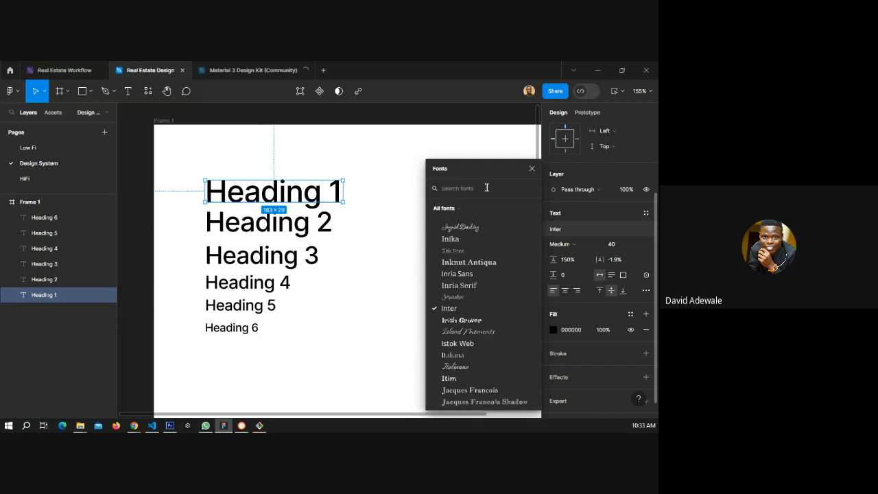
{"action": "left_click", "coordinate": [486, 187]}
{"action": "type", "text": "rubo"}
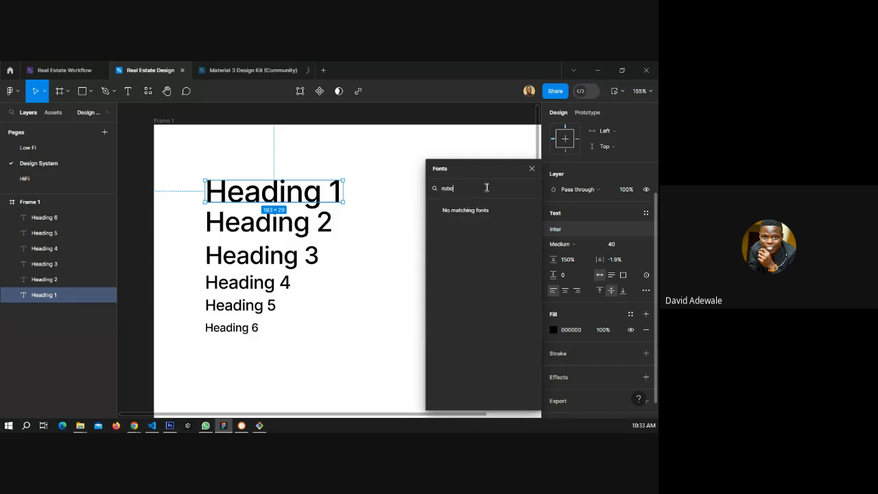
{"action": "key", "text": "BackSpace"}
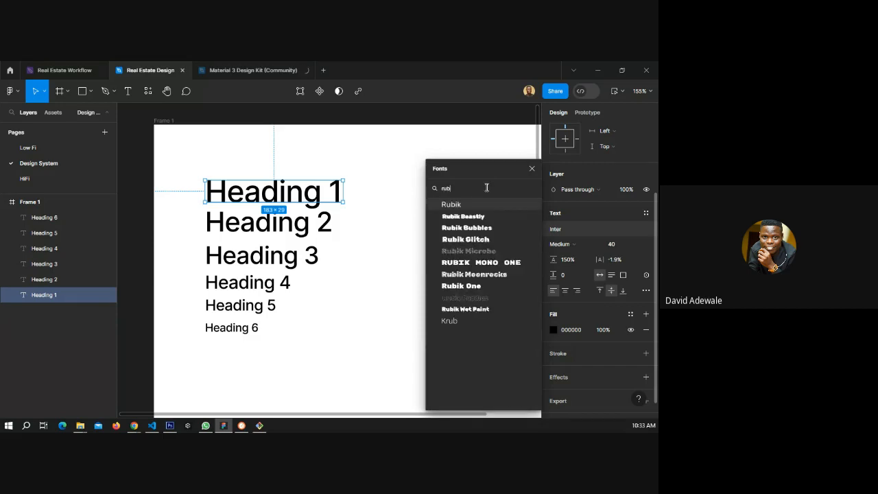
{"action": "left_click", "coordinate": [472, 205]}
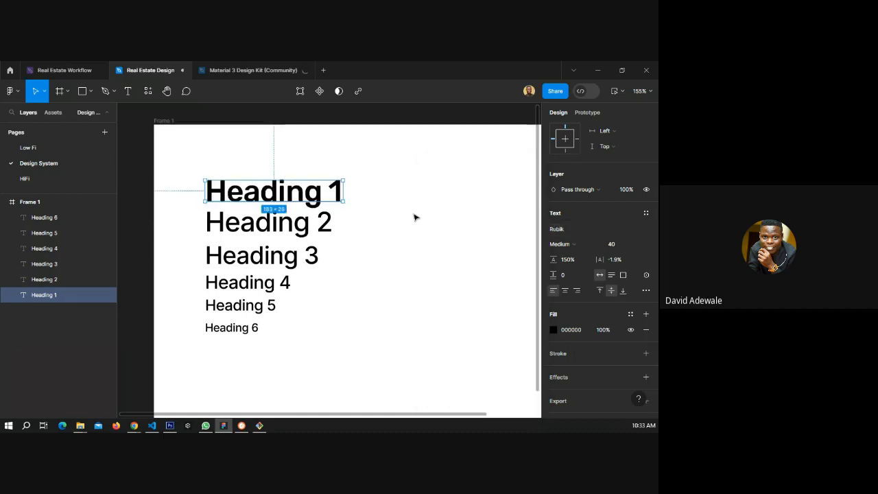
Select Heading 2 through Heading 6 and change their font to Rubik.
{"action": "left_click", "coordinate": [265, 234]}
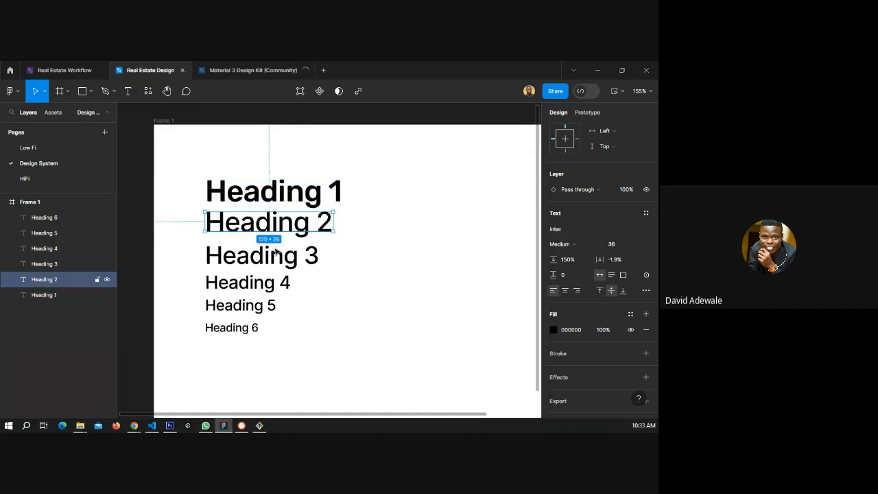
{"action": "left_click", "coordinate": [274, 252], "text": "shift"}
{"action": "left_click", "coordinate": [252, 290], "text": "shift"}
{"action": "left_click", "coordinate": [248, 307], "text": "shift"}
{"action": "left_click", "coordinate": [243, 329], "text": "shift"}
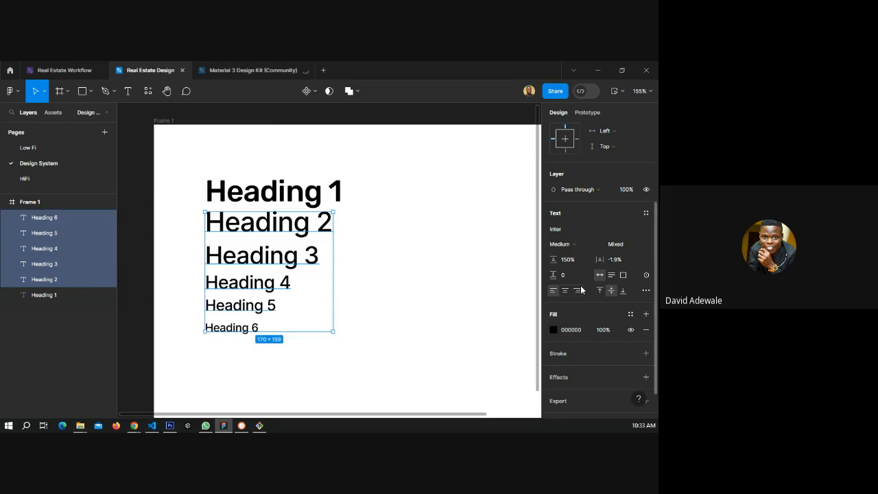
{"action": "left_click", "coordinate": [561, 244]}
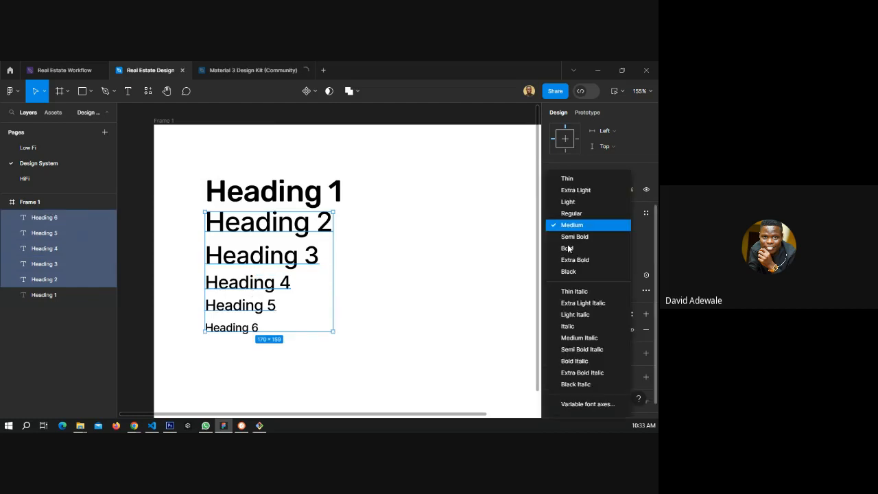
{"action": "key", "text": "Escape"}
{"action": "left_click", "coordinate": [556, 229]}
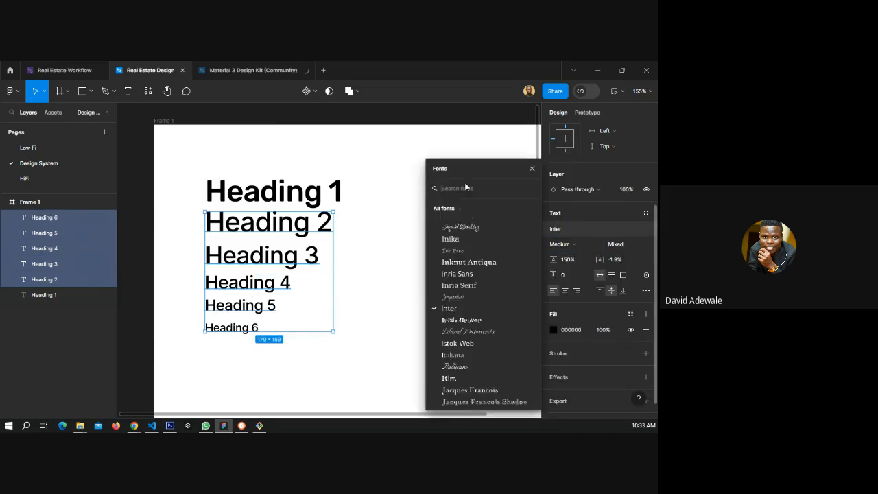
{"action": "type", "text": "ru"}
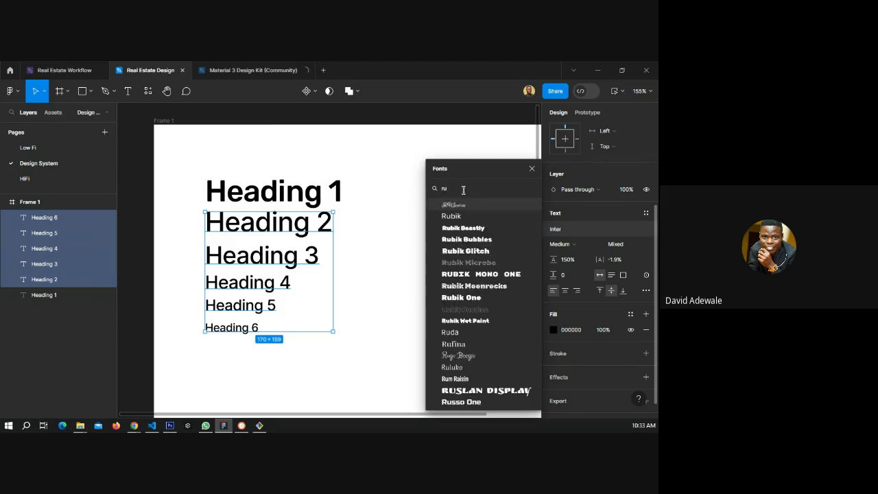
{"action": "left_click", "coordinate": [452, 216]}
{"action": "left_click", "coordinate": [383, 255]}
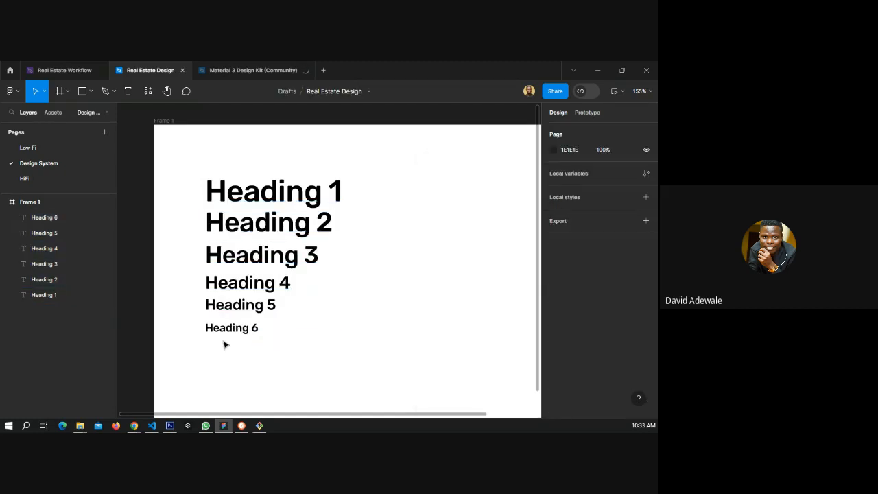
Create a text style named Heading 1 from the Heading 1 text.
{"action": "left_click", "coordinate": [224, 191]}
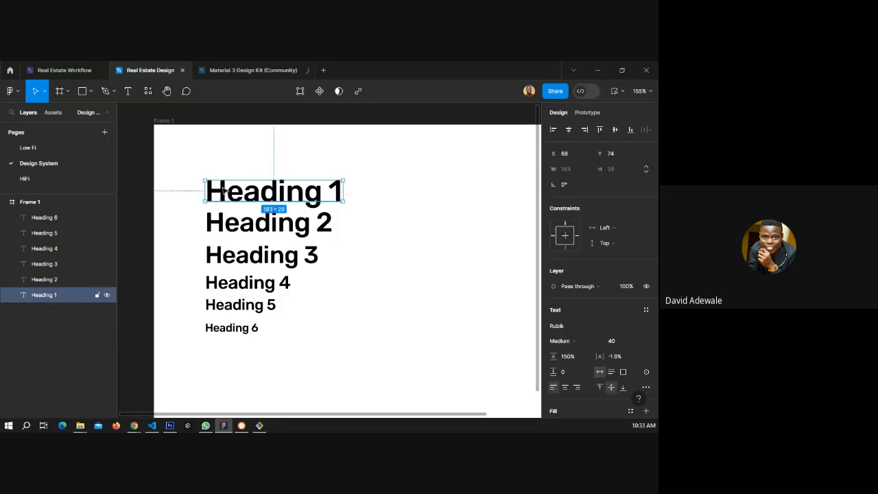
{"action": "left_click", "coordinate": [645, 311]}
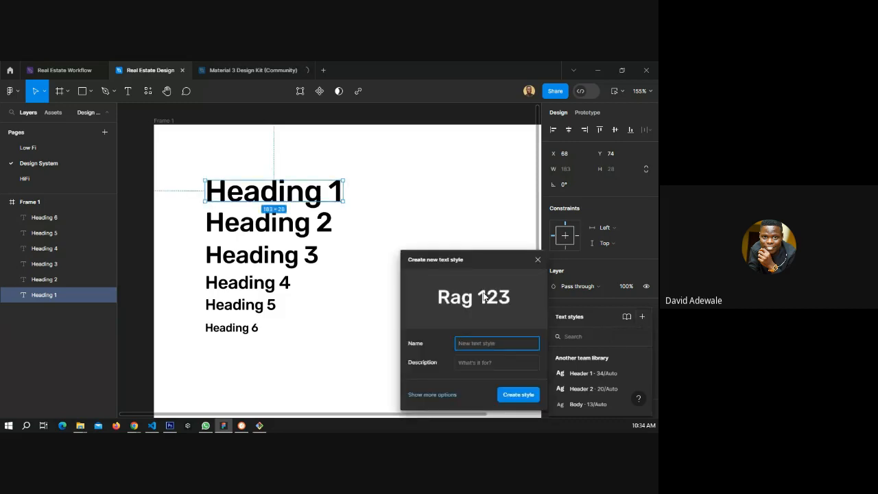
{"action": "type", "text": "Heading 1"}
{"action": "left_click", "coordinate": [518, 395]}
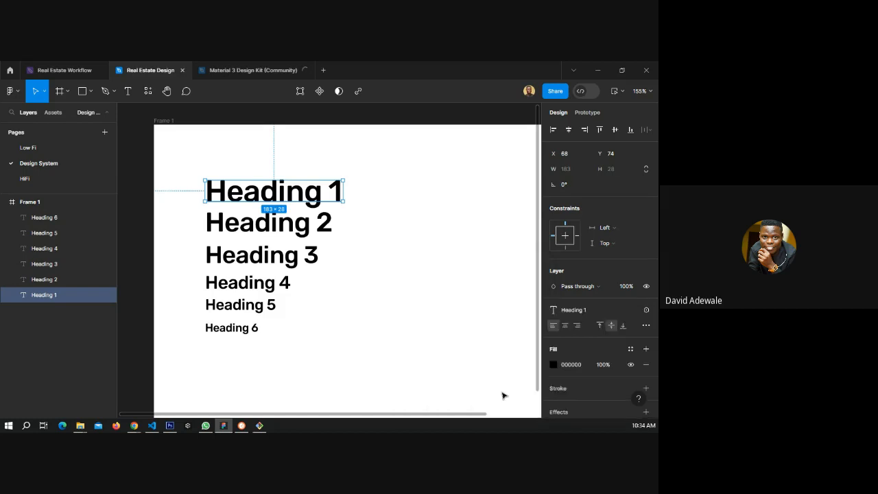
{"action": "left_click", "coordinate": [148, 228]}
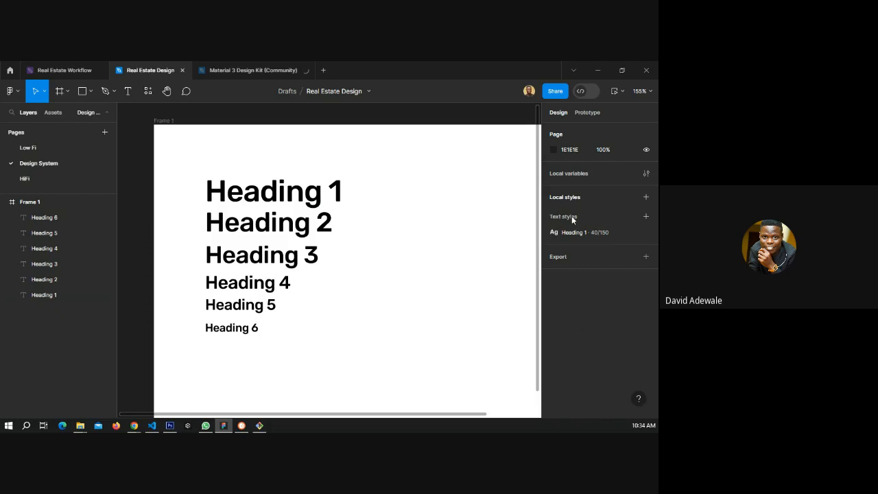
Create a text style named Heading 2 from the Heading 2 text.
{"action": "left_click", "coordinate": [304, 231]}
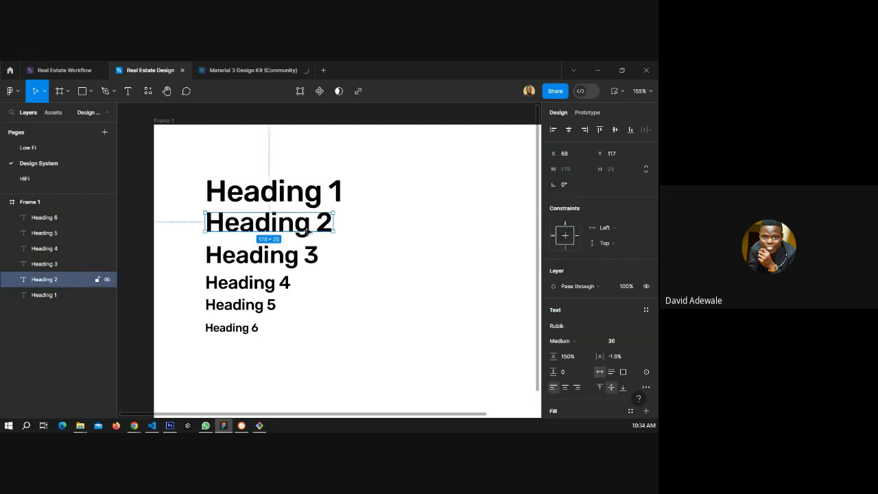
{"action": "scroll", "coordinate": [598, 332], "scroll_direction": "down", "scroll_amount": 3}
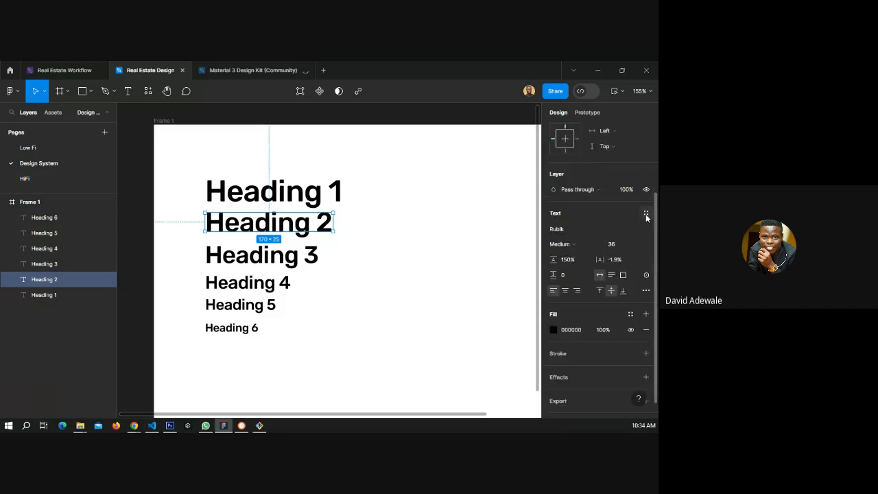
{"action": "left_click", "coordinate": [645, 214]}
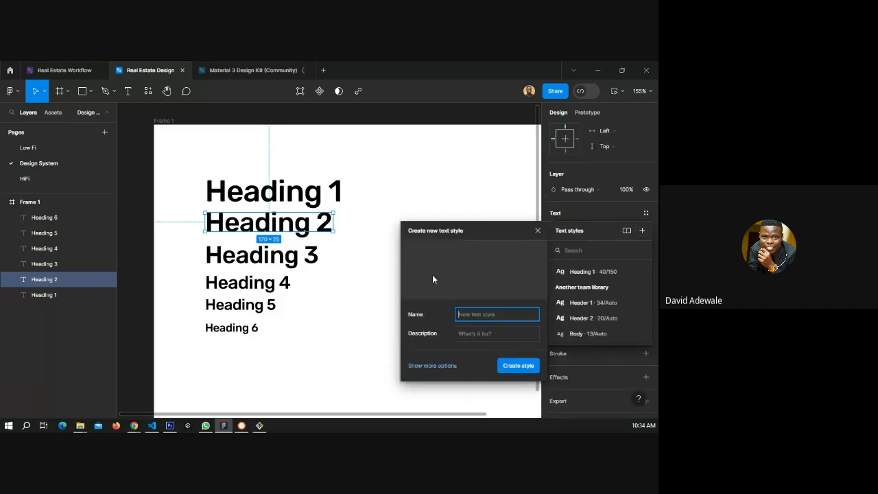
{"action": "type", "text": "Heading 2"}
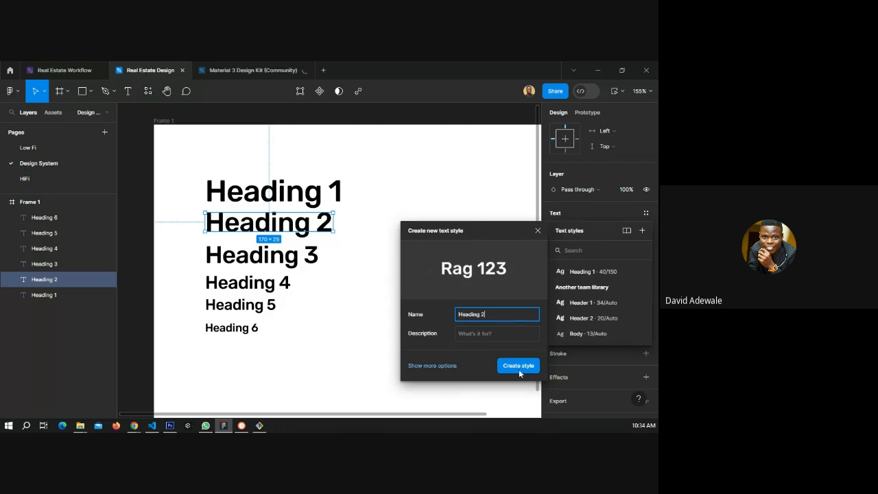
{"action": "left_click", "coordinate": [518, 366]}
{"action": "left_click", "coordinate": [139, 226]}
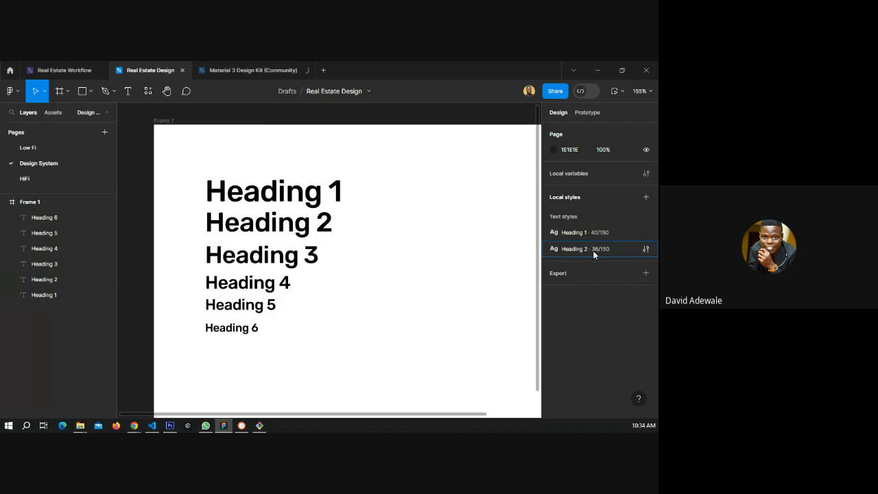
Draw a rectangle about 65 × 53 to the right of Heading 1.
{"action": "left_click", "coordinate": [235, 332]}
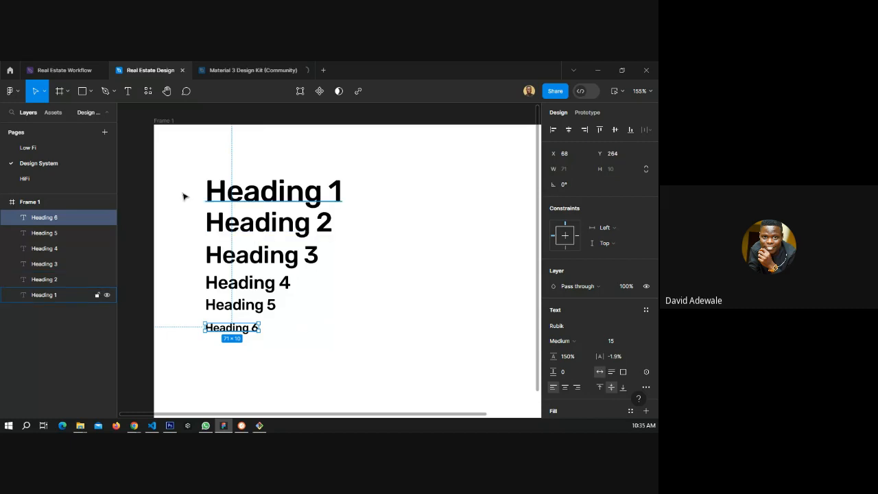
{"action": "left_click", "coordinate": [145, 192]}
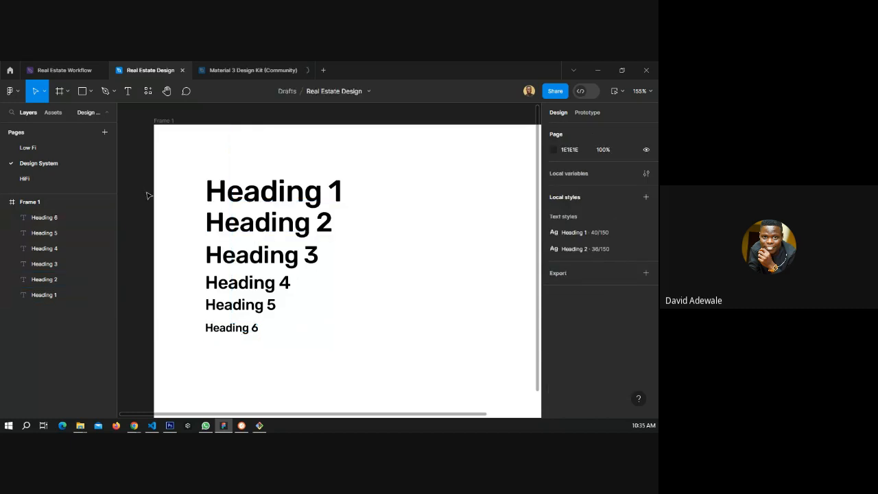
{"action": "left_click", "coordinate": [82, 91]}
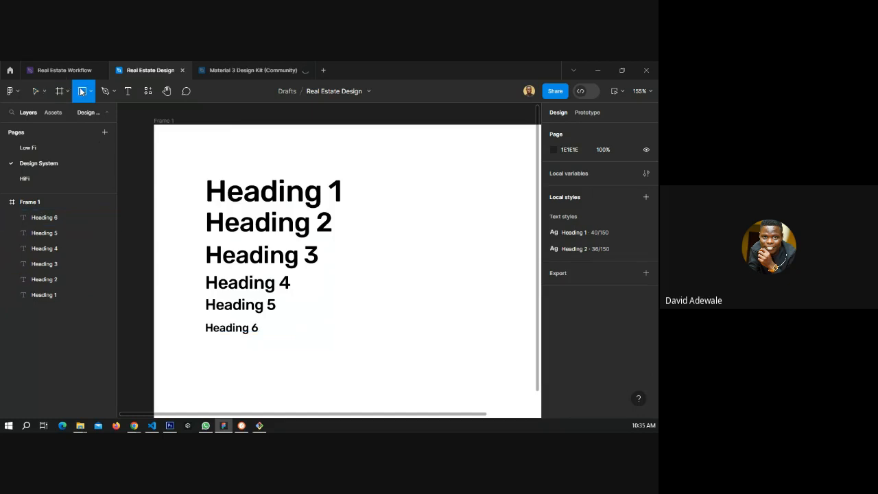
{"action": "left_click_drag", "start_coordinate": [378, 180], "coordinate": [428, 218]}
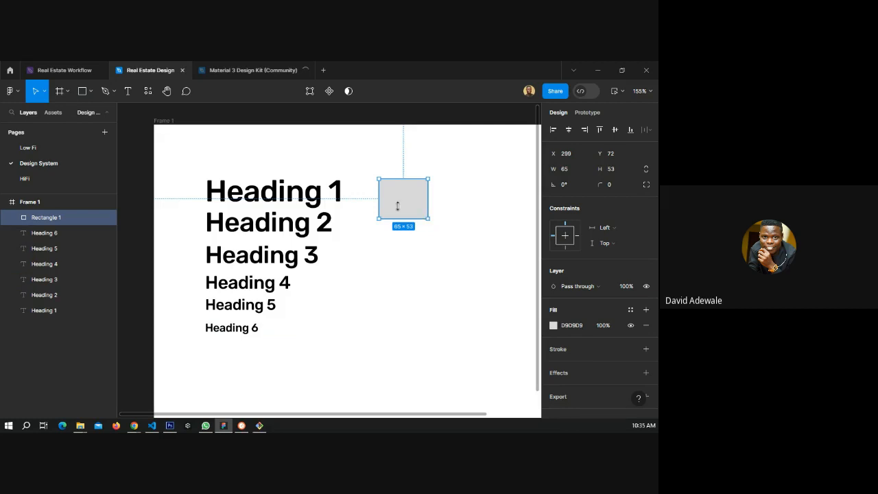
{"action": "scroll", "coordinate": [181, 238], "scroll_direction": "down", "scroll_amount": 3}
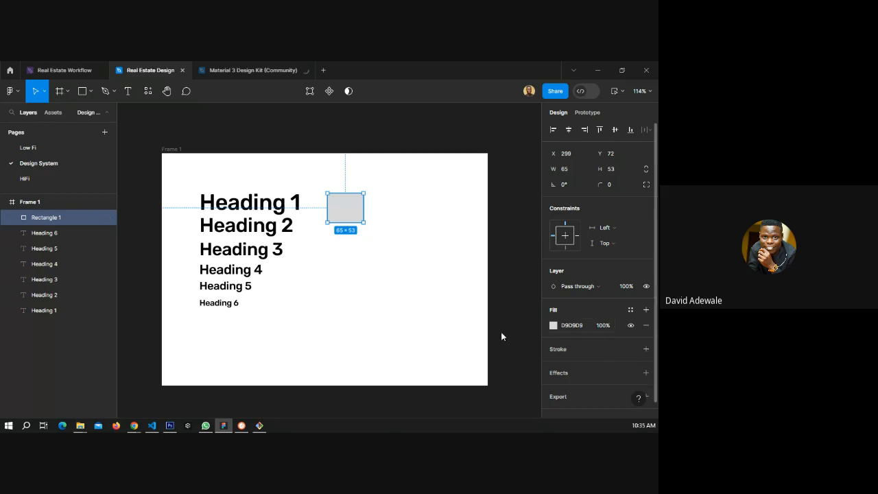
Set the rectangle's fill to dark navy 040C52.
{"action": "left_click", "coordinate": [554, 325]}
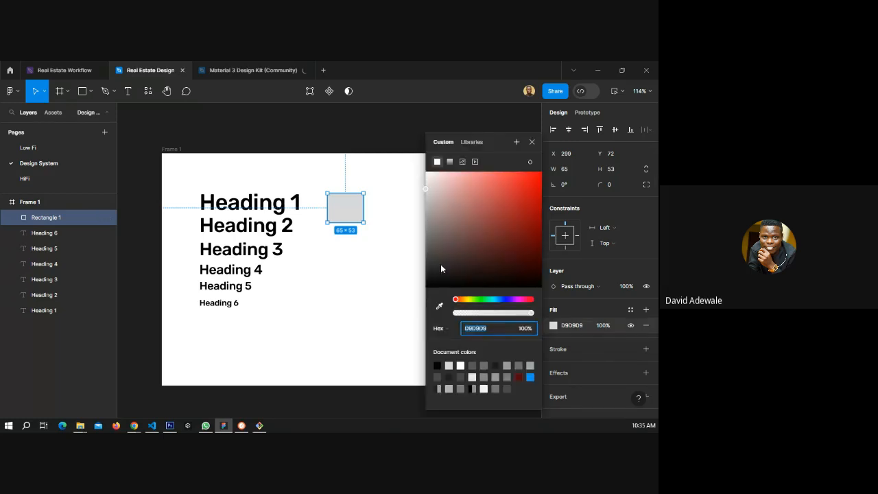
{"action": "left_click_drag", "start_coordinate": [517, 301], "coordinate": [504, 298]}
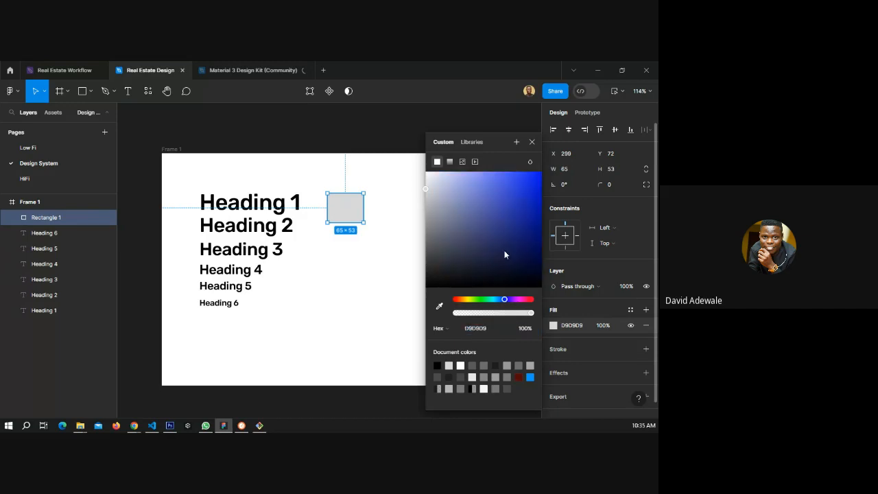
{"action": "left_click", "coordinate": [532, 240]}
{"action": "left_click", "coordinate": [535, 251]}
{"action": "left_click", "coordinate": [338, 227]}
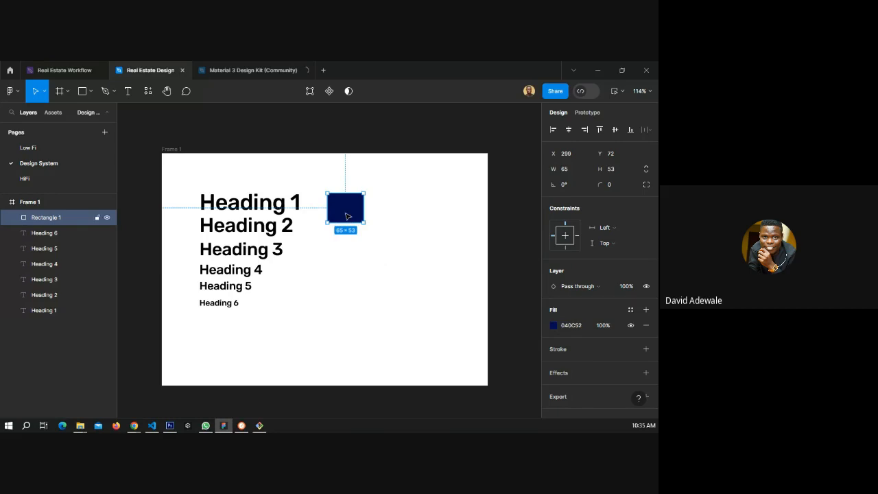
Duplicate the rectangle to its right and give the copy a light lavender fill.
{"action": "left_click_drag", "start_coordinate": [346, 216], "coordinate": [406, 211]}
{"action": "left_click", "coordinate": [554, 325]}
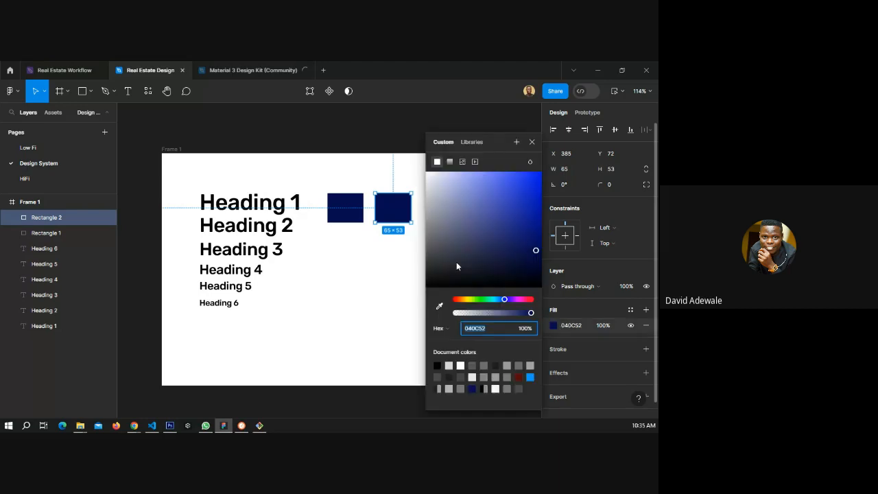
{"action": "left_click", "coordinate": [451, 199]}
{"action": "left_click_drag", "start_coordinate": [447, 187], "coordinate": [462, 171]}
{"action": "left_click", "coordinate": [531, 144]}
Select both colour rectangles and duplicate them as a second row directly below.
{"action": "left_click", "coordinate": [351, 216]}
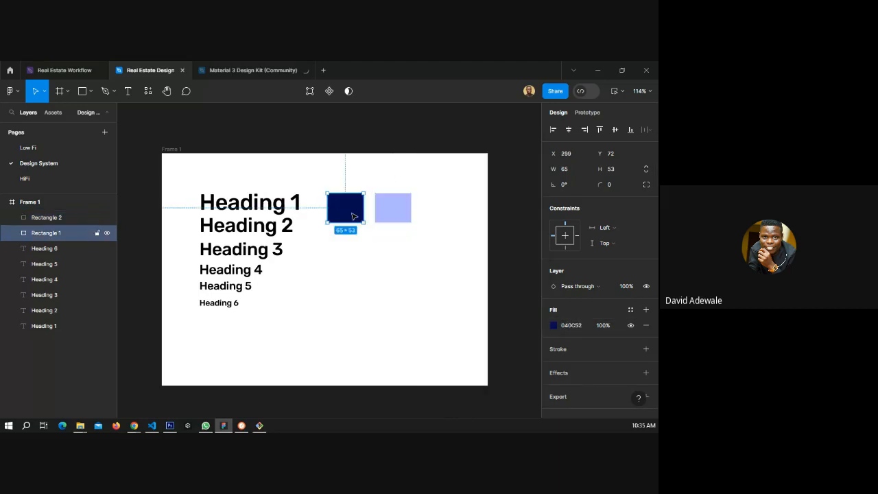
{"action": "left_click", "coordinate": [404, 213], "text": "shift"}
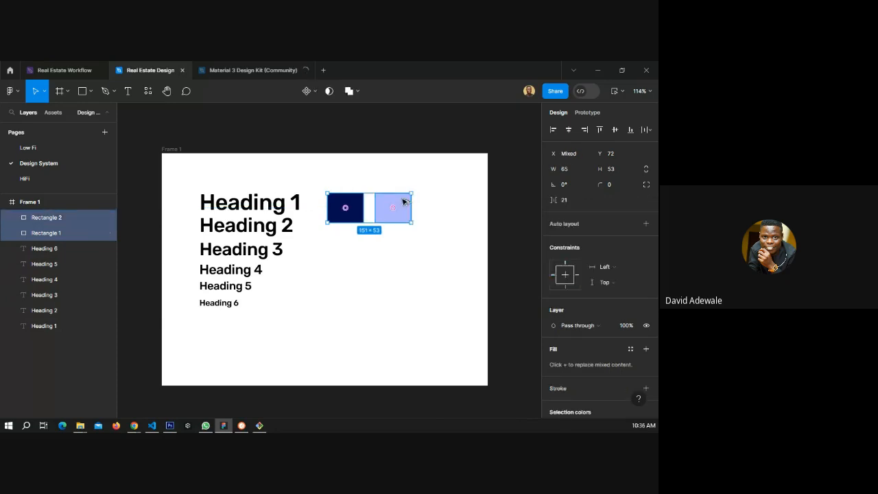
{"action": "left_click_drag", "start_coordinate": [404, 201], "coordinate": [401, 244]}
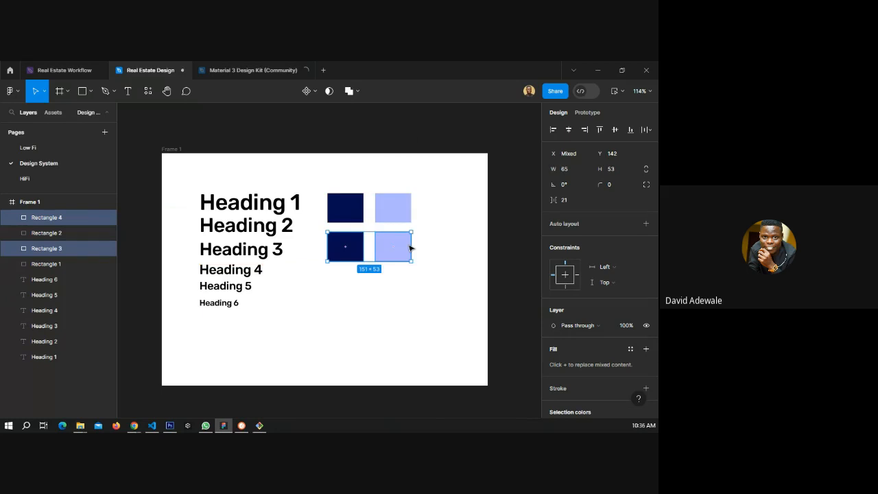
Change the lower-left copy's fill to bright orange EE410A.
{"action": "left_click", "coordinate": [370, 248]}
{"action": "left_click", "coordinate": [360, 249]}
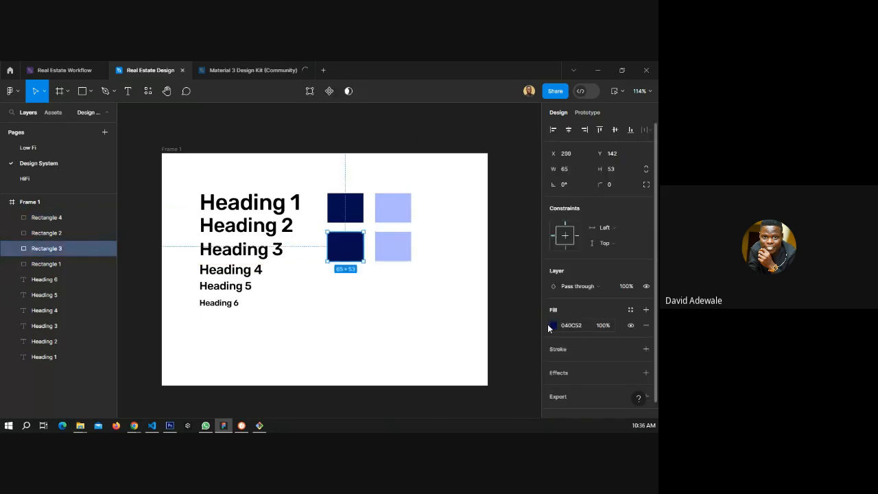
{"action": "left_click", "coordinate": [551, 326]}
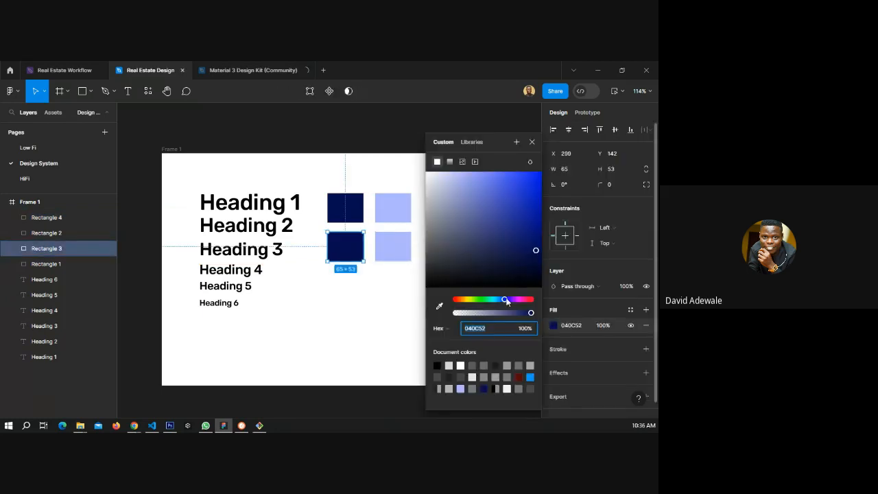
{"action": "left_click", "coordinate": [465, 300]}
{"action": "left_click_drag", "start_coordinate": [464, 301], "coordinate": [461, 303]}
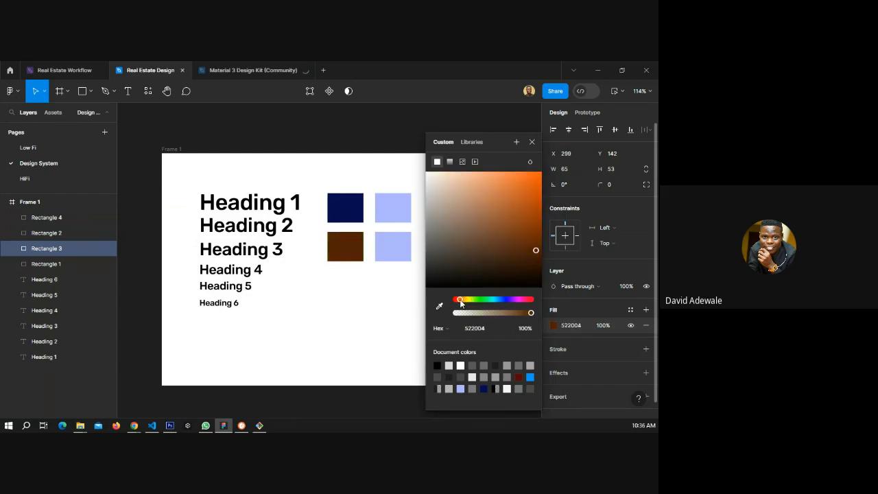
{"action": "left_click_drag", "start_coordinate": [460, 301], "coordinate": [458, 300]}
{"action": "left_click", "coordinate": [515, 233]}
{"action": "left_click", "coordinate": [536, 180]}
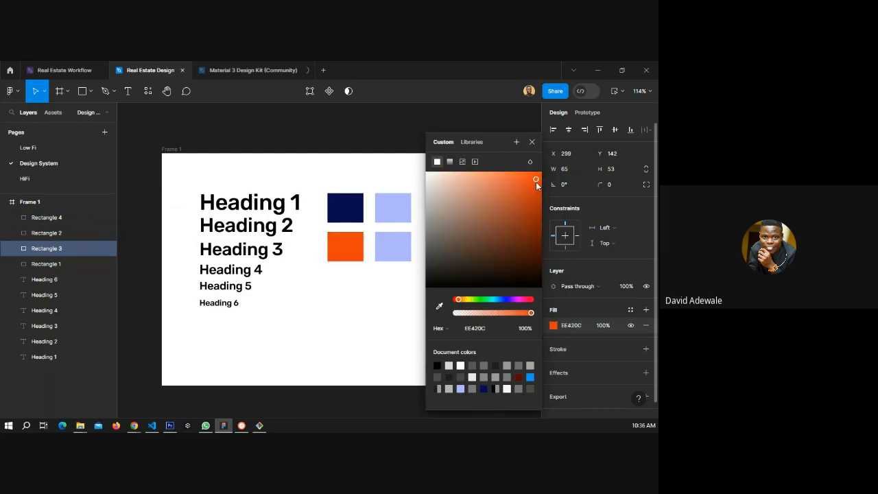
{"action": "left_click_drag", "start_coordinate": [536, 183], "coordinate": [537, 183]}
{"action": "left_click", "coordinate": [366, 277]}
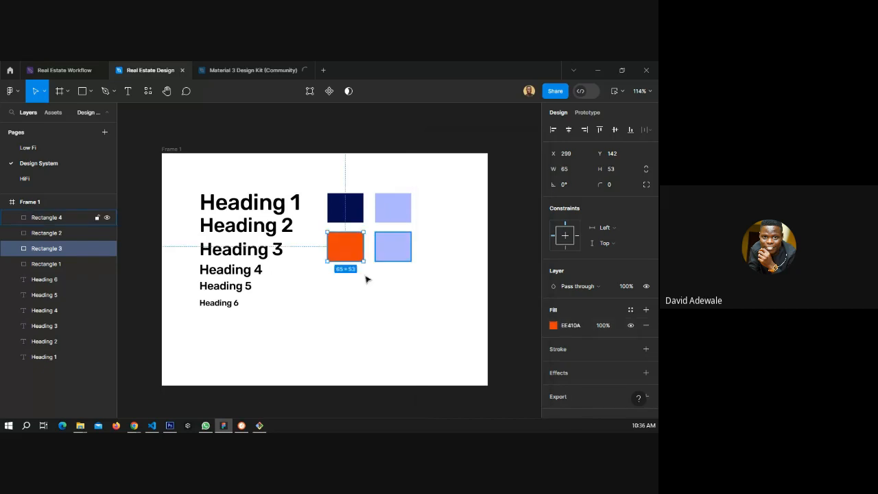
{"action": "left_click", "coordinate": [554, 325]}
{"action": "left_click", "coordinate": [439, 310]}
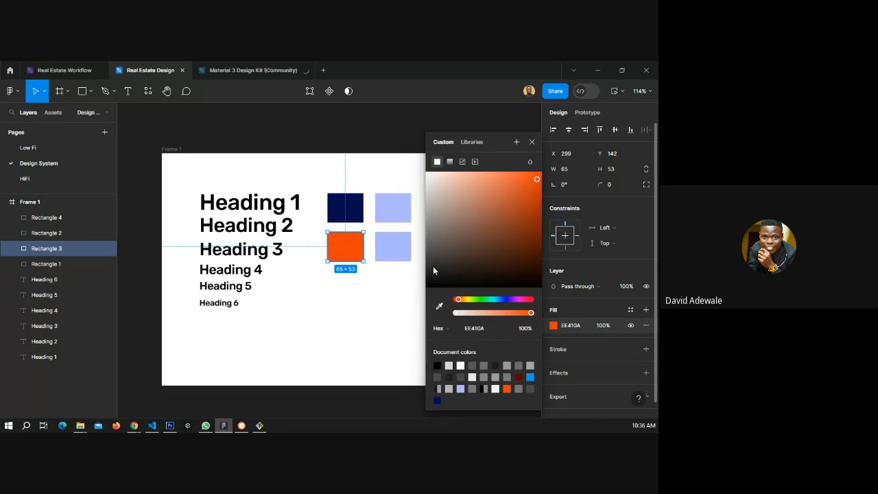
Change the lower-right copy's fill to a light peach tone.
{"action": "left_click", "coordinate": [391, 259]}
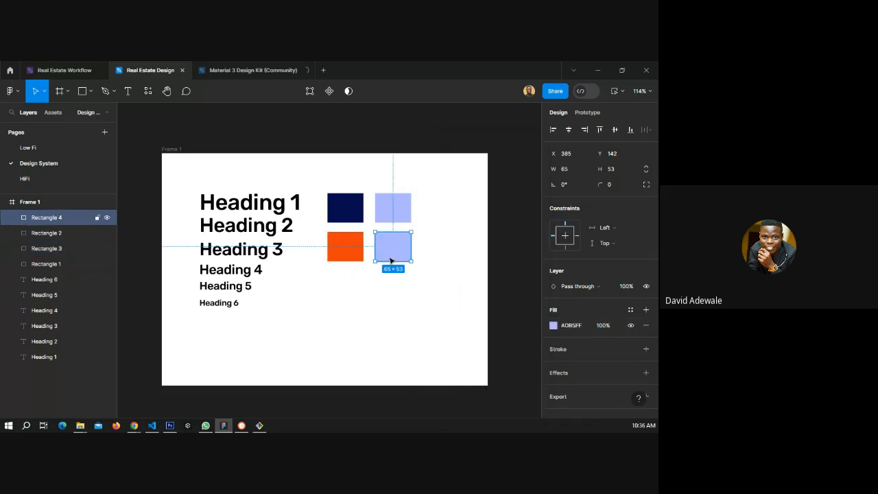
{"action": "left_click", "coordinate": [553, 325]}
{"action": "left_click", "coordinate": [458, 298]}
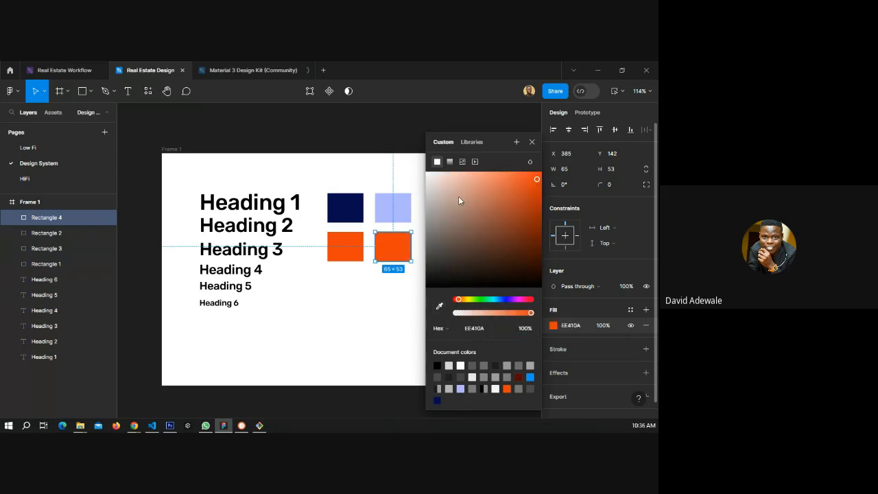
{"action": "left_click_drag", "start_coordinate": [458, 196], "coordinate": [447, 180]}
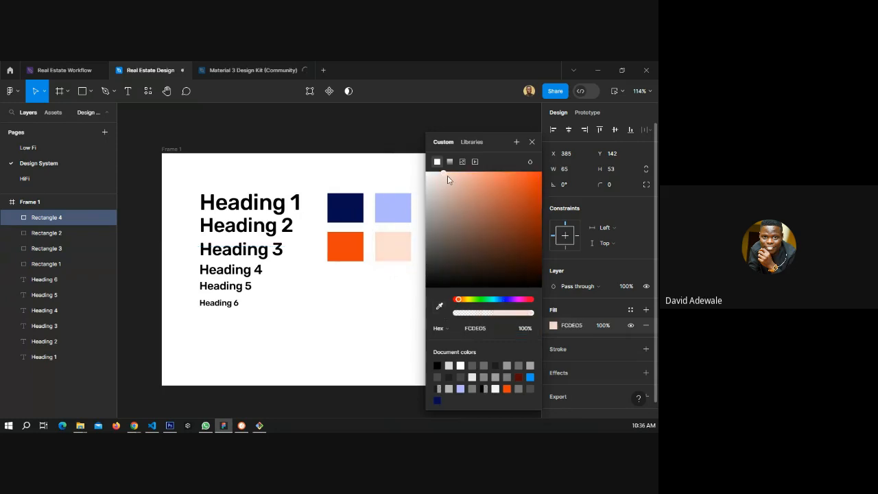
{"action": "left_click", "coordinate": [531, 141]}
{"action": "left_click", "coordinate": [450, 290]}
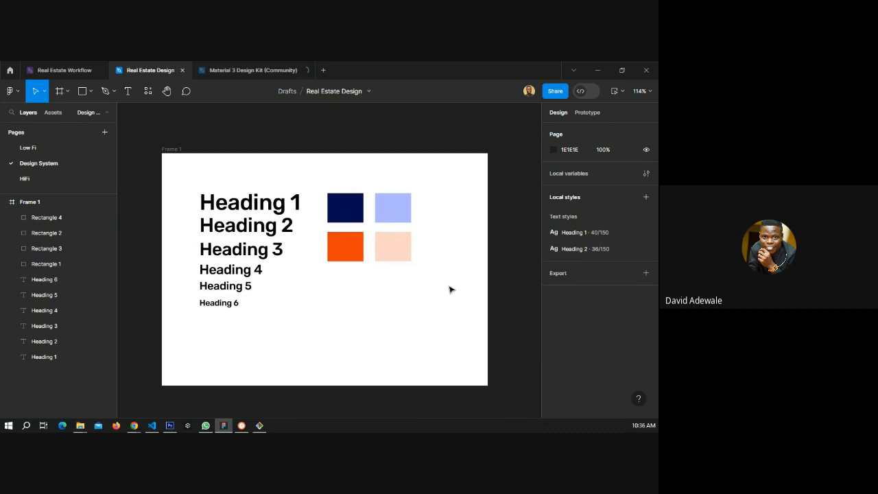
Create a colour style named Primary dark color from the navy rectangle's fill.
{"action": "left_click", "coordinate": [354, 220]}
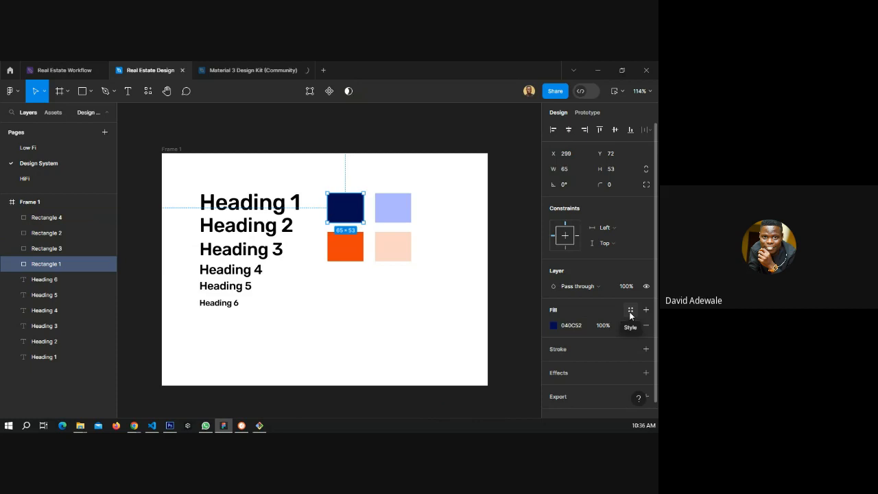
{"action": "left_click", "coordinate": [630, 311]}
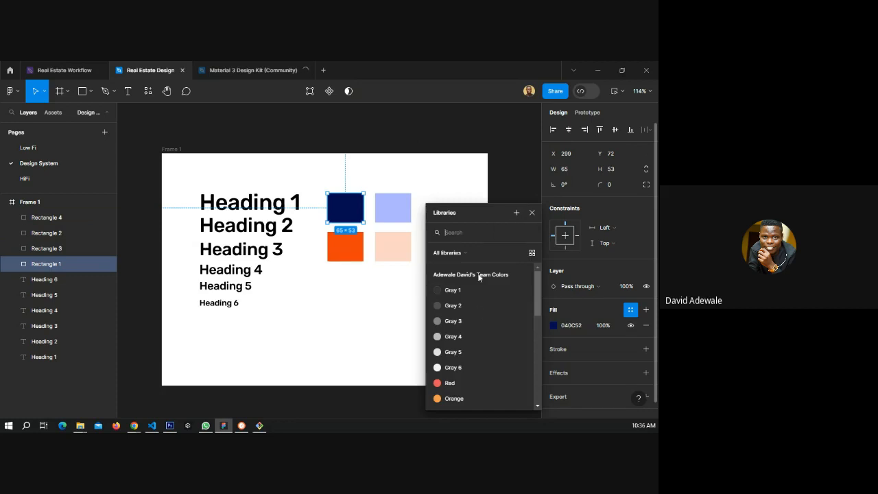
{"action": "scroll", "coordinate": [473, 369], "scroll_direction": "down", "scroll_amount": 4}
{"action": "scroll", "coordinate": [472, 372], "scroll_direction": "up", "scroll_amount": 5}
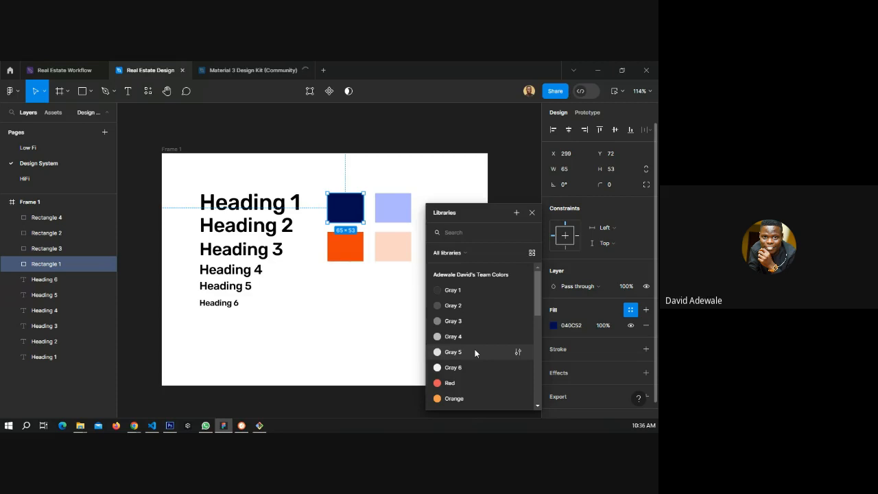
{"action": "left_click", "coordinate": [467, 254]}
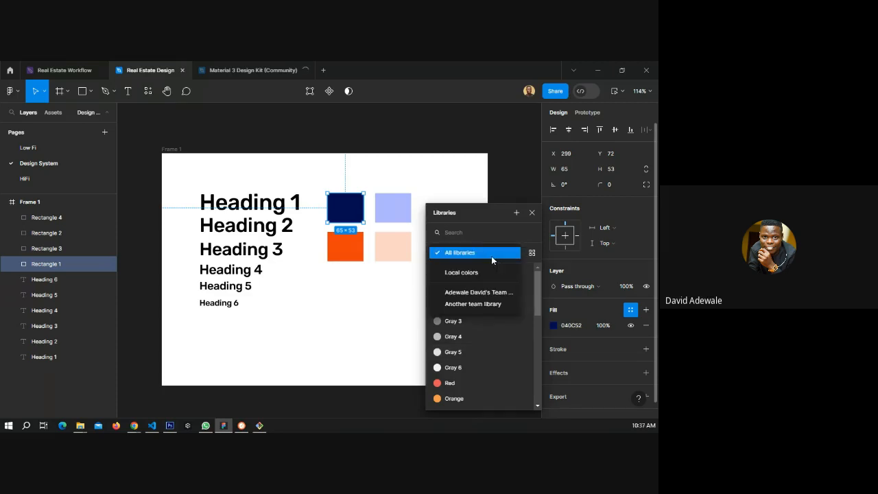
{"action": "left_click", "coordinate": [498, 212]}
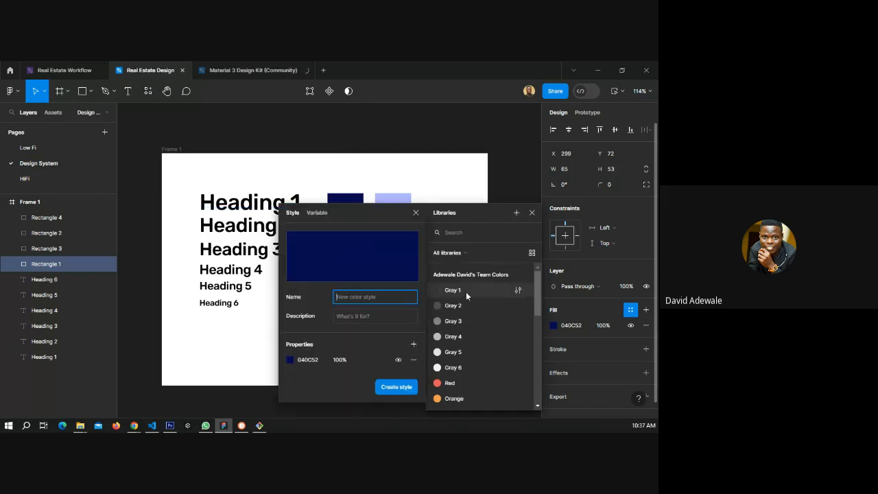
{"action": "type", "text": "P"}
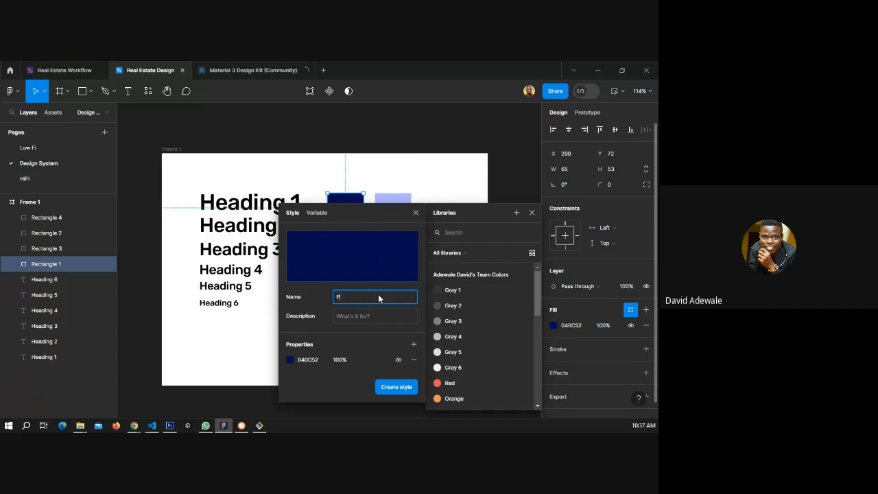
{"action": "type", "text": "rimary dark color"}
{"action": "left_click", "coordinate": [395, 388]}
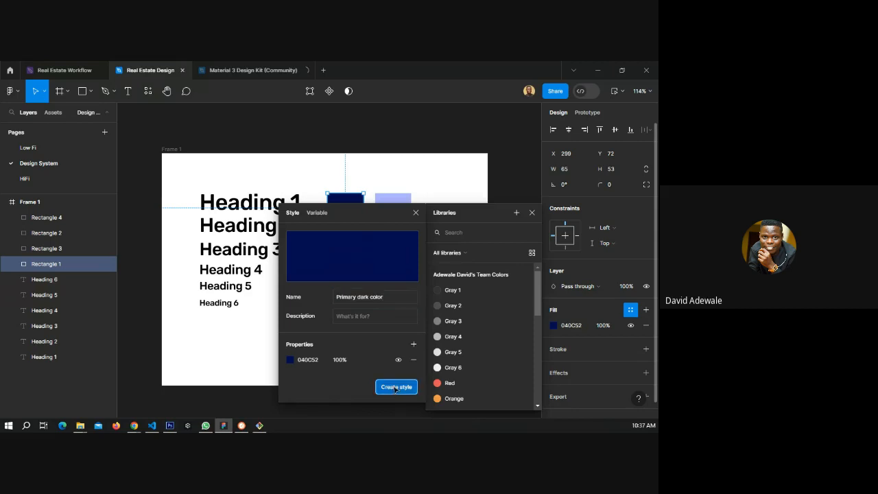
{"action": "left_click", "coordinate": [521, 194]}
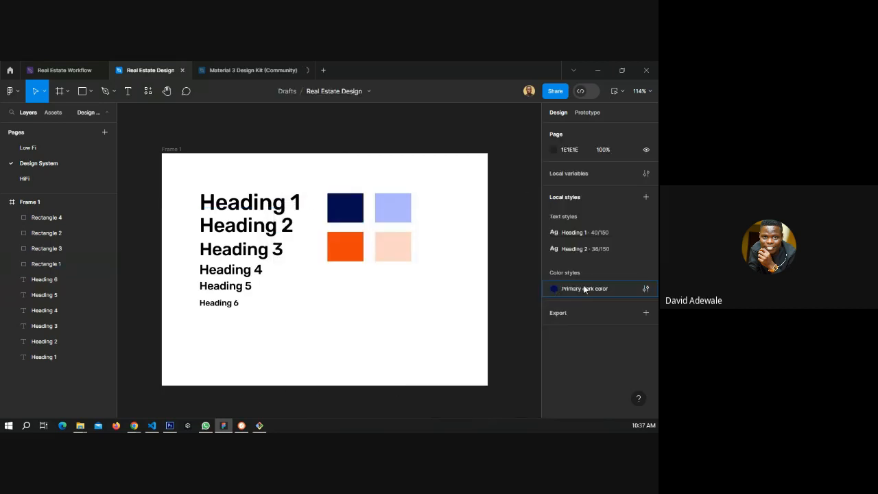
Create a colour style named Primary light color from the lavender rectangle's fill.
{"action": "left_click", "coordinate": [392, 208]}
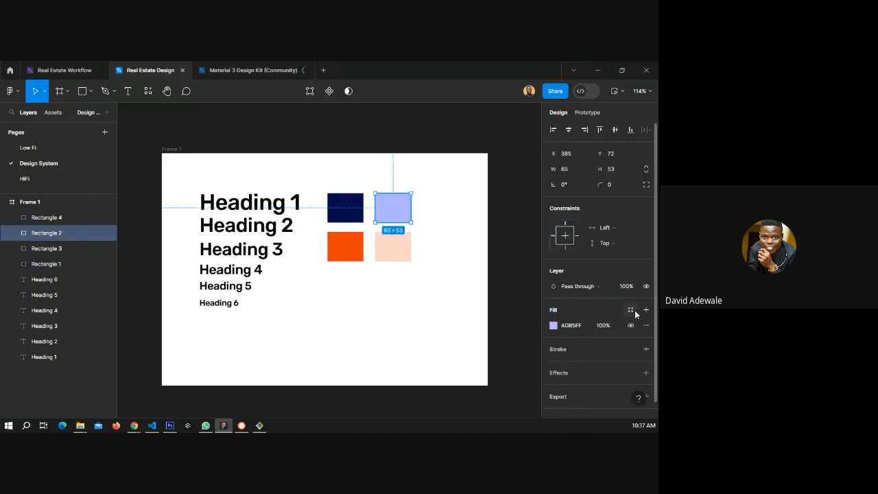
{"action": "left_click", "coordinate": [630, 310]}
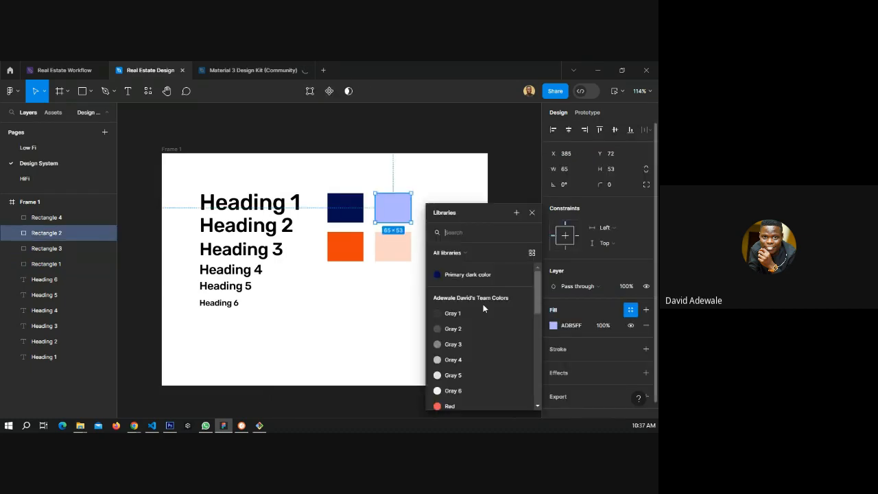
{"action": "left_click", "coordinate": [515, 214]}
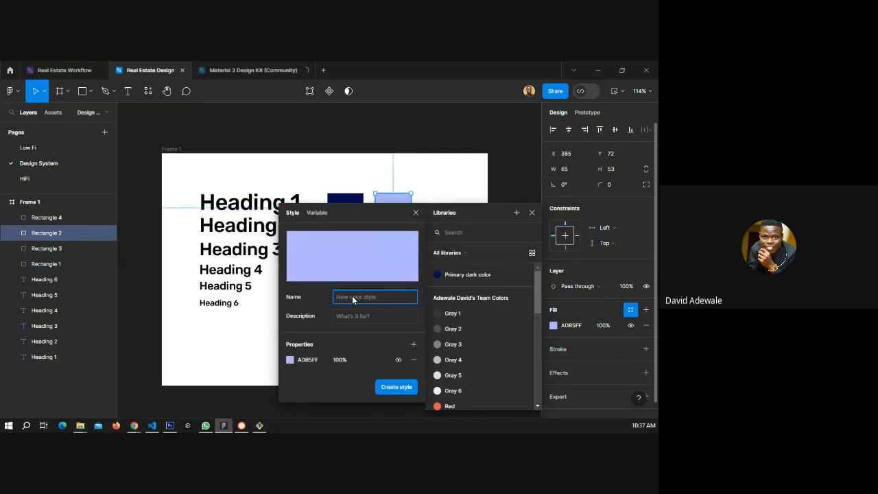
{"action": "type", "text": "Primary light color"}
{"action": "left_click", "coordinate": [394, 387]}
{"action": "left_click", "coordinate": [532, 212]}
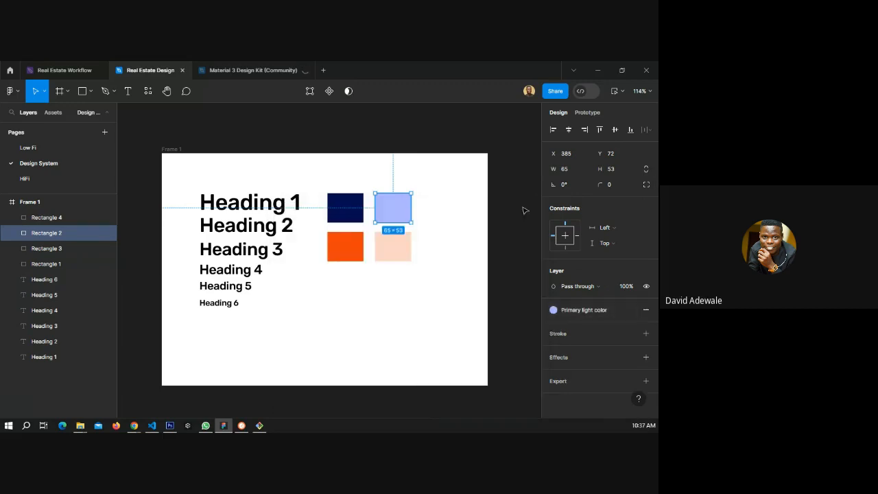
{"action": "left_click", "coordinate": [521, 201]}
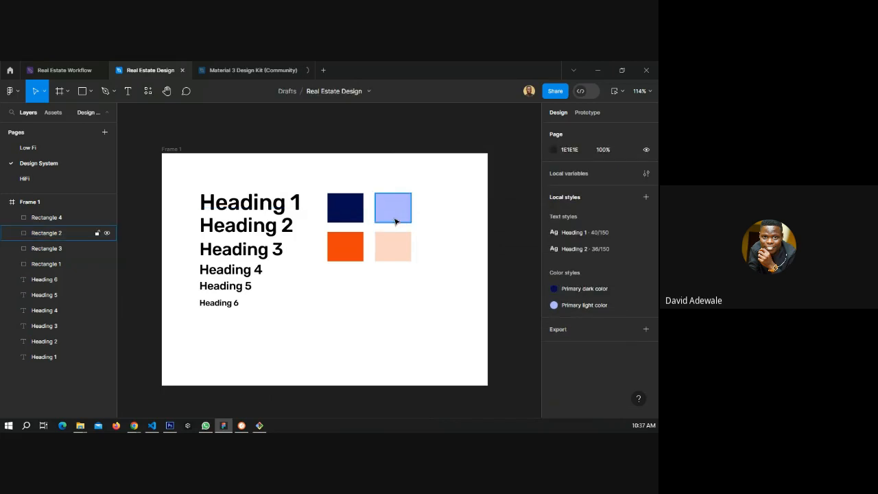
Create a colour style named Sec dark color from the orange rectangle's fill.
{"action": "left_click", "coordinate": [350, 255]}
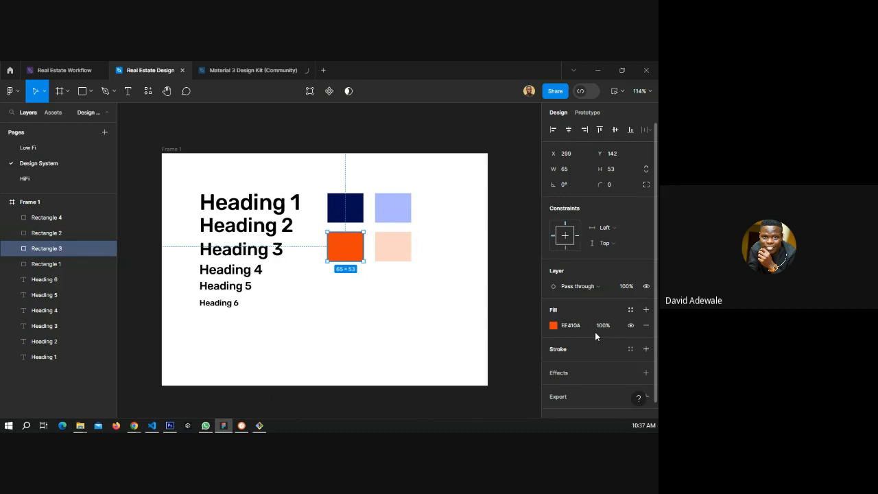
{"action": "left_click", "coordinate": [630, 309]}
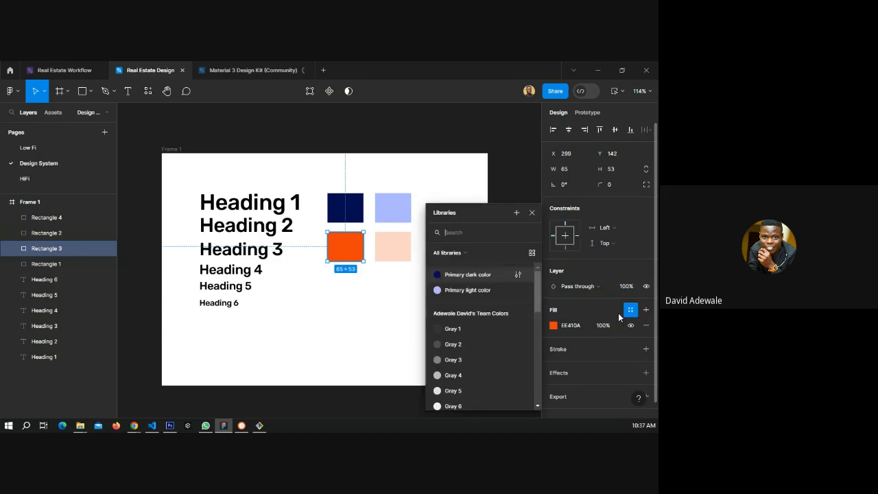
{"action": "left_click", "coordinate": [515, 212]}
{"action": "type", "text": "Sec dark color"}
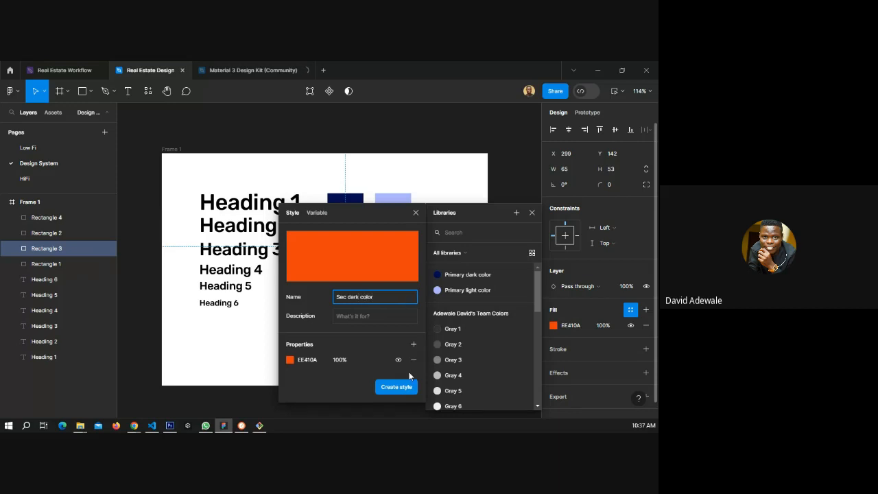
{"action": "left_click", "coordinate": [397, 387]}
Create a colour style named sec light color from the peach rectangle's fill.
{"action": "left_click", "coordinate": [384, 249]}
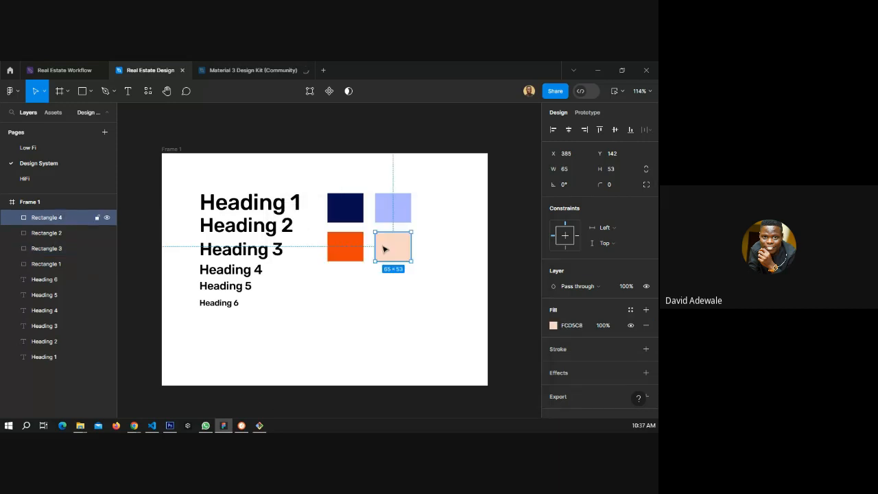
{"action": "left_click", "coordinate": [630, 310]}
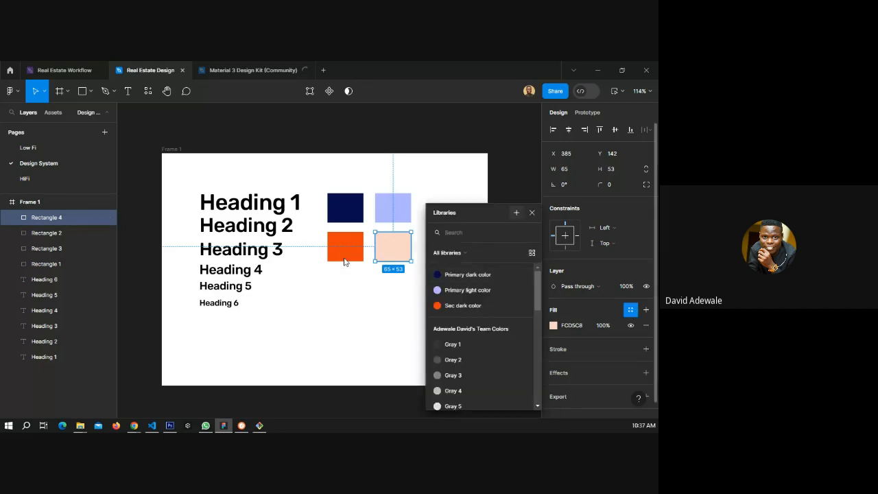
{"action": "left_click", "coordinate": [353, 299]}
{"action": "type", "text": "sec light color"}
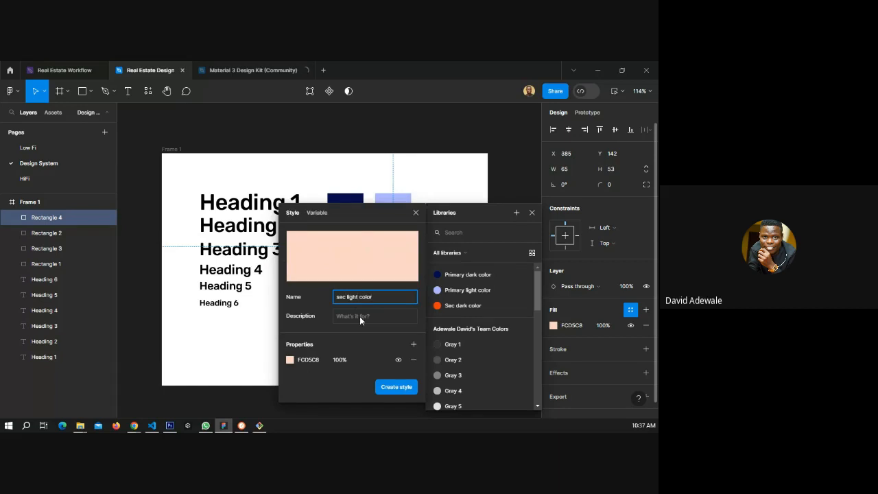
{"action": "left_click", "coordinate": [397, 386]}
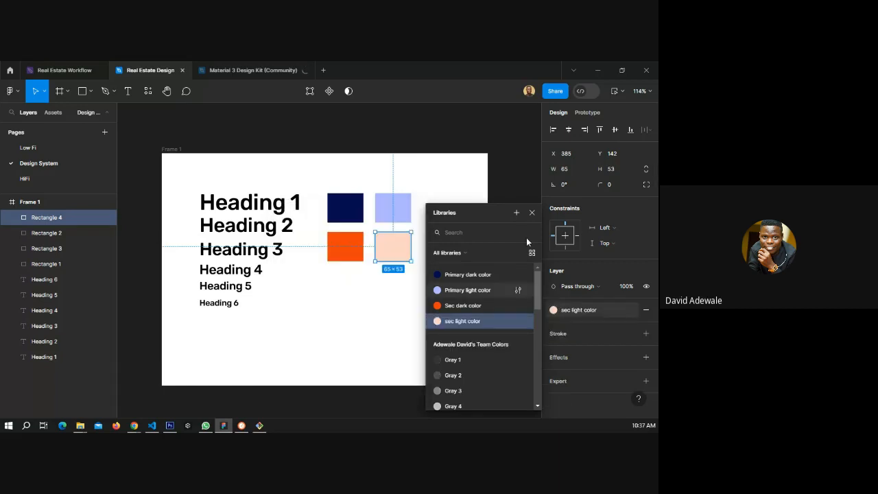
{"action": "left_click", "coordinate": [531, 212]}
{"action": "left_click", "coordinate": [506, 284]}
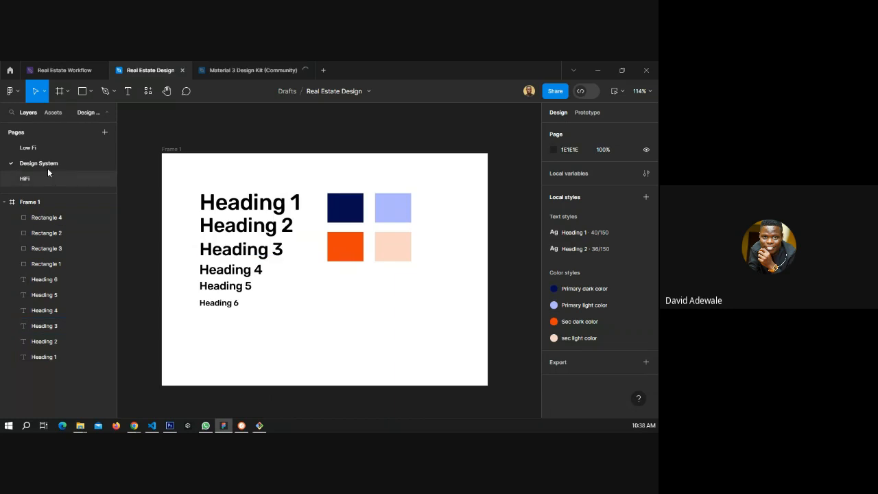
Switch to the Low Fi page.
{"action": "left_click", "coordinate": [44, 150]}
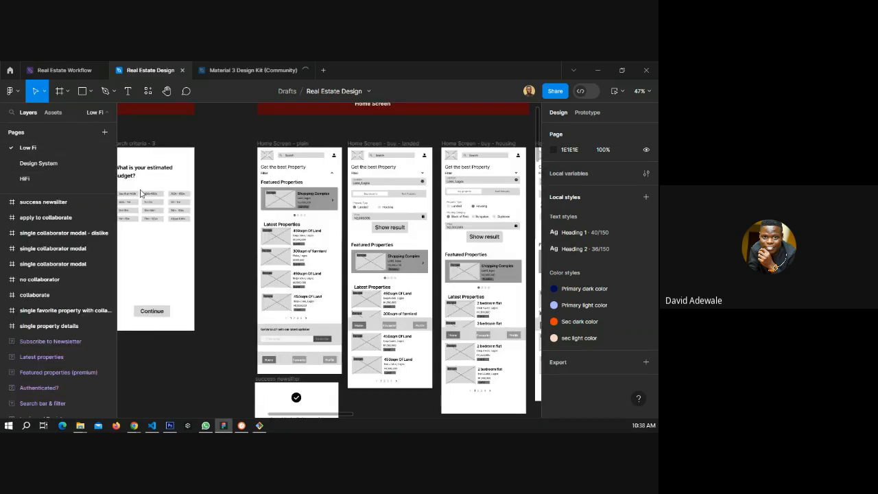
Apply the Primary dark color style to the user icon in the Home Screen - plain frame.
{"action": "scroll", "coordinate": [268, 148], "scroll_direction": "up", "scroll_amount": 1}
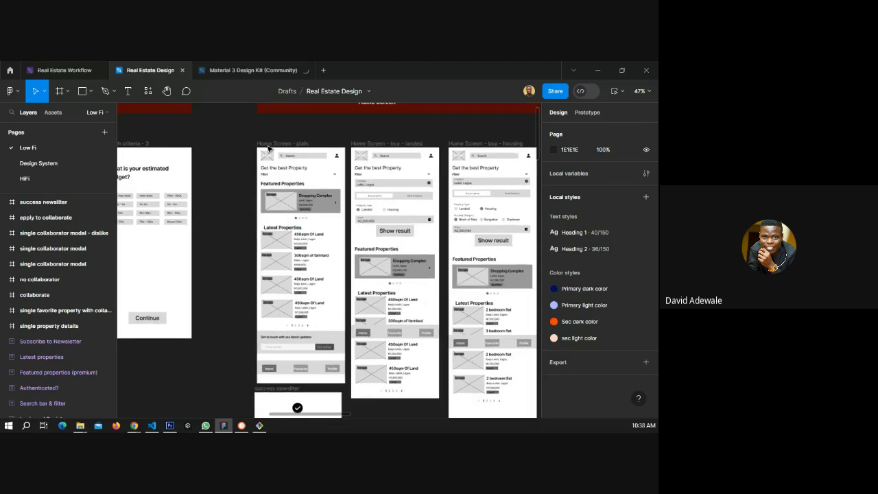
{"action": "scroll", "coordinate": [301, 148], "scroll_direction": "up", "scroll_amount": 4}
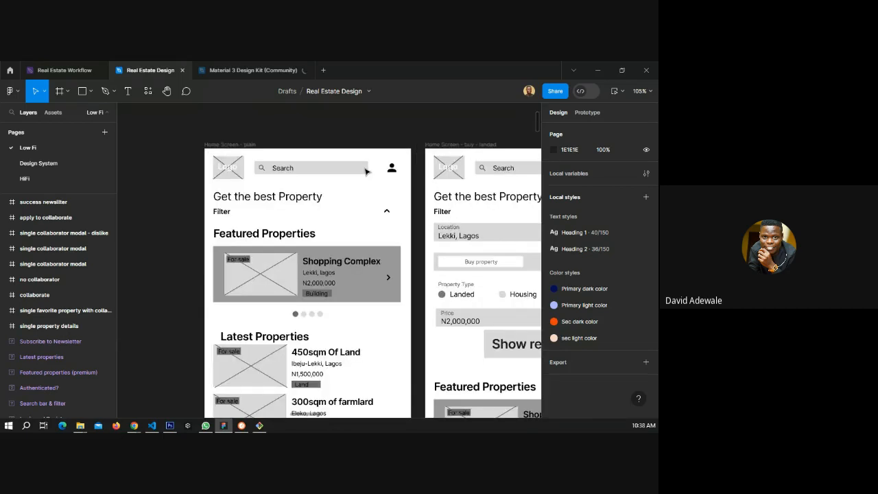
{"action": "scroll", "coordinate": [410, 167], "scroll_direction": "up", "scroll_amount": 1}
{"action": "left_click", "coordinate": [392, 168]}
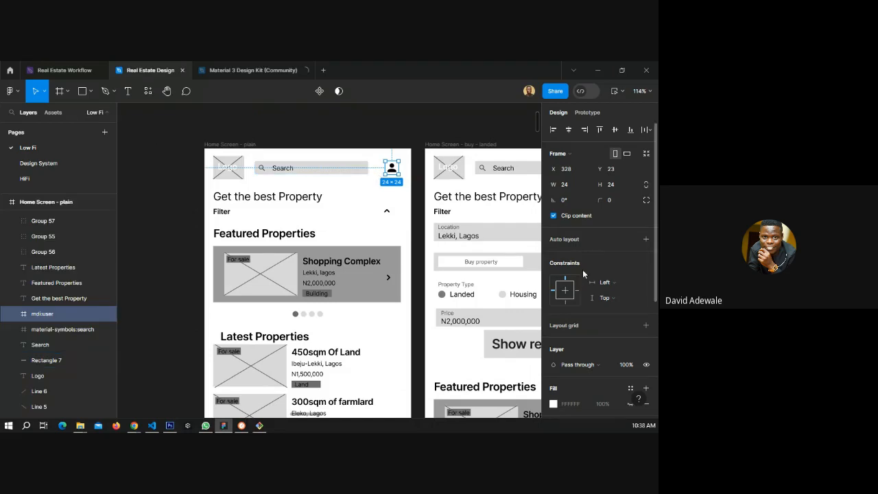
{"action": "scroll", "coordinate": [583, 273], "scroll_direction": "down", "scroll_amount": 3}
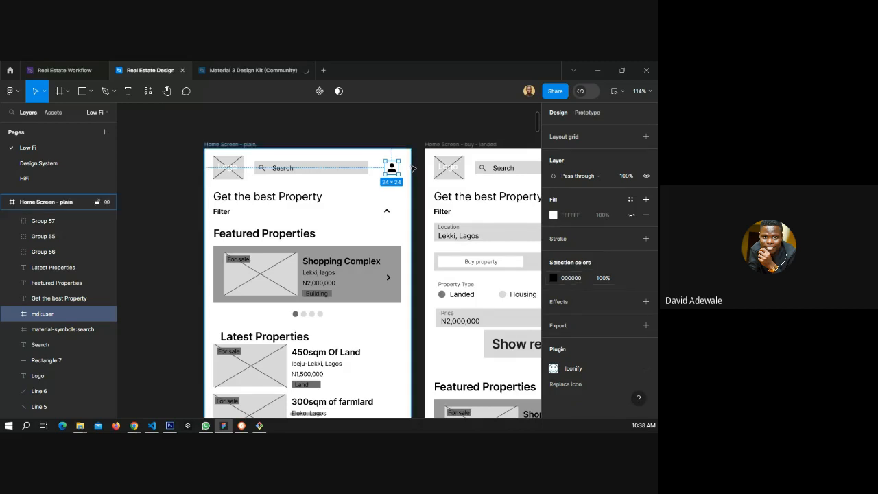
{"action": "scroll", "coordinate": [413, 166], "scroll_direction": "up", "scroll_amount": 5}
{"action": "scroll", "coordinate": [418, 164], "scroll_direction": "up", "scroll_amount": 2}
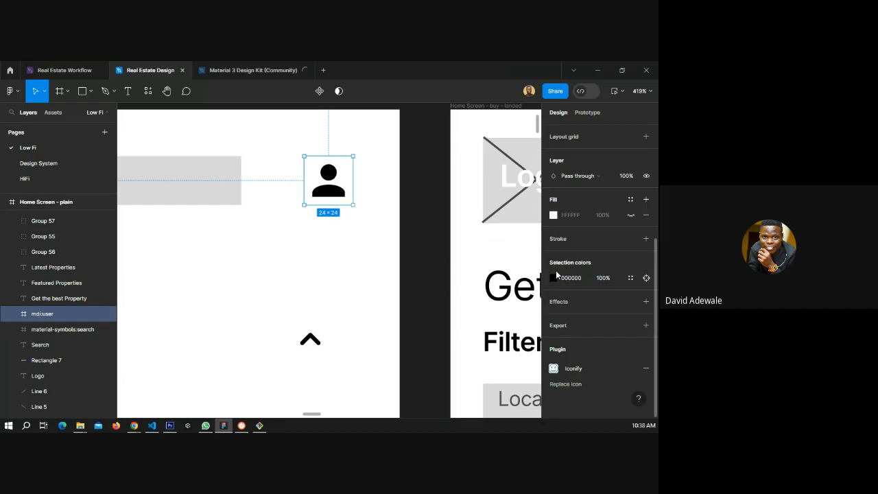
{"action": "left_click", "coordinate": [630, 278]}
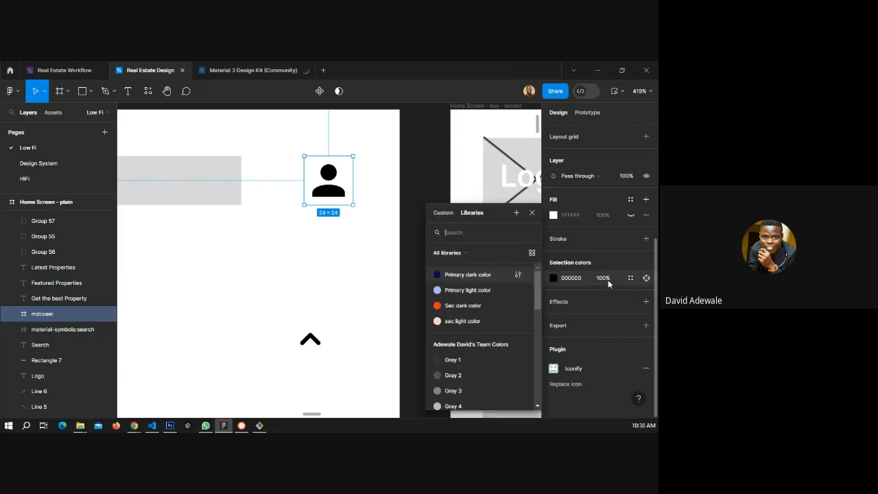
{"action": "left_click", "coordinate": [463, 275]}
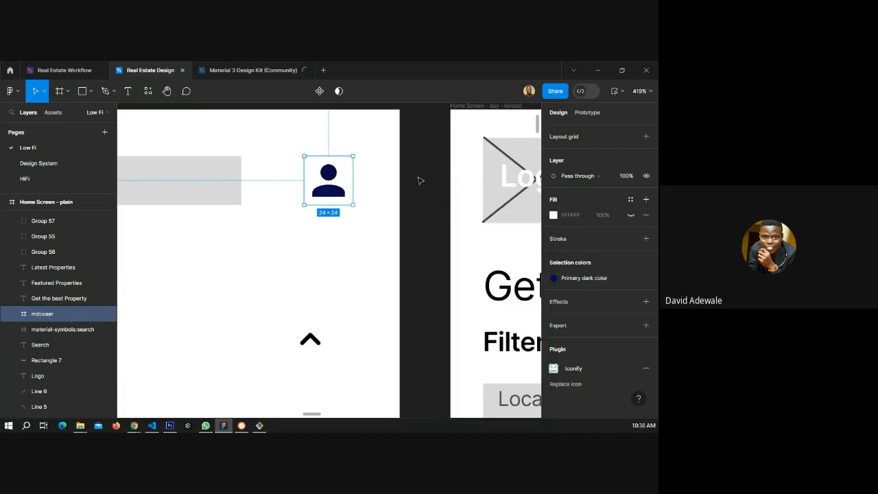
{"action": "left_click", "coordinate": [421, 181]}
Apply the Sec dark color style to the filter chevron icon in the same frame.
{"action": "scroll", "coordinate": [304, 260], "scroll_direction": "down", "scroll_amount": 3}
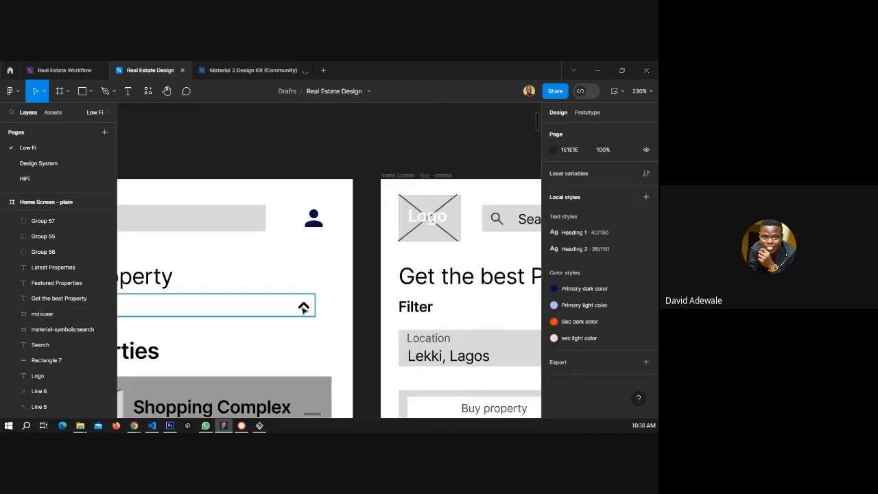
{"action": "left_click", "coordinate": [304, 306]}
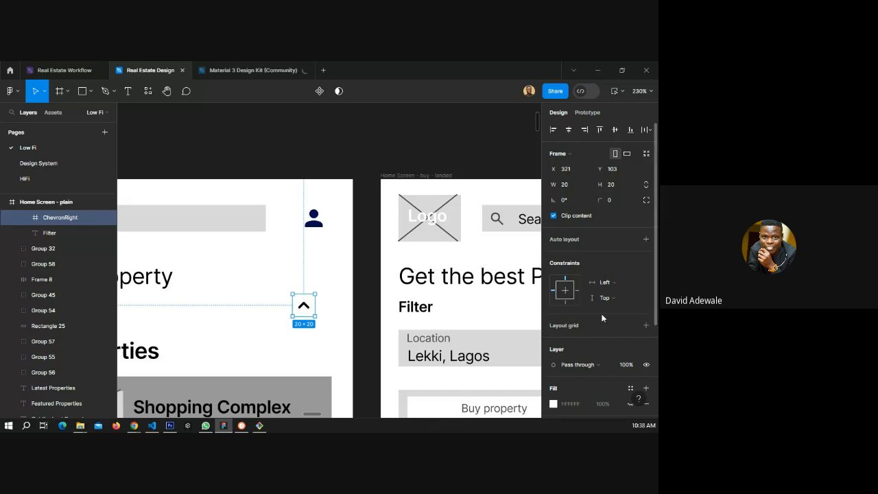
{"action": "scroll", "coordinate": [602, 317], "scroll_direction": "down", "scroll_amount": 3}
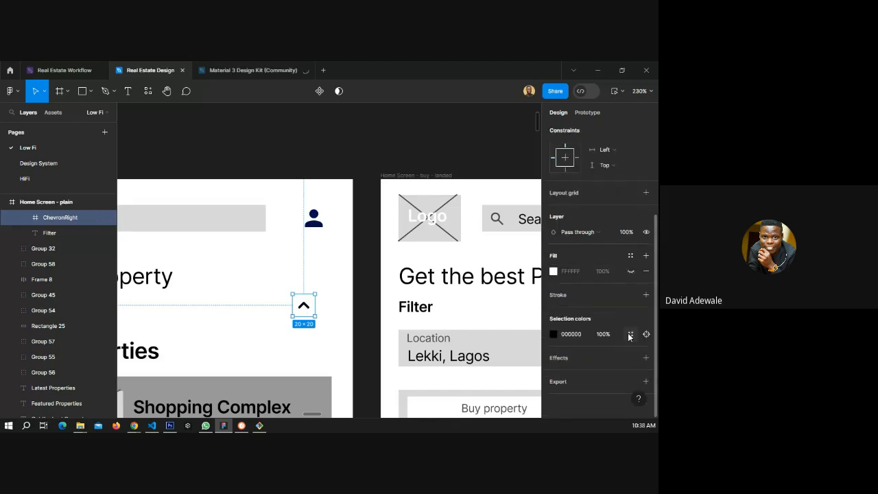
{"action": "left_click", "coordinate": [629, 335]}
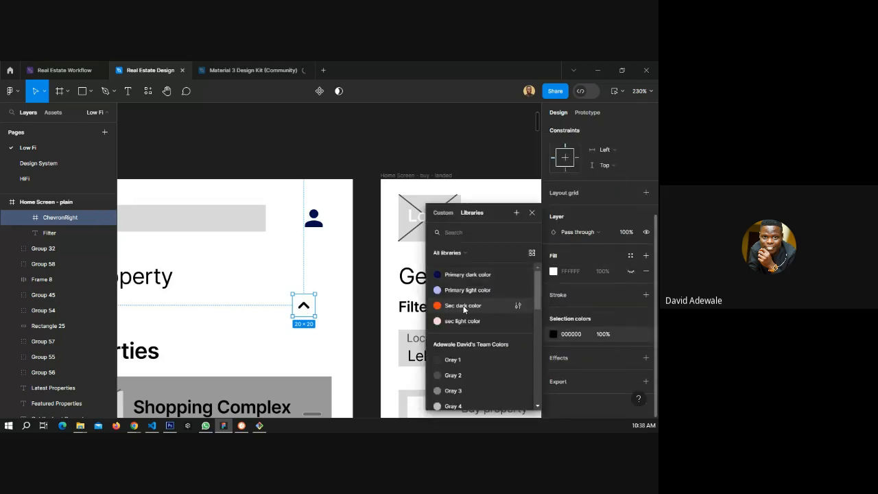
{"action": "left_click", "coordinate": [464, 305]}
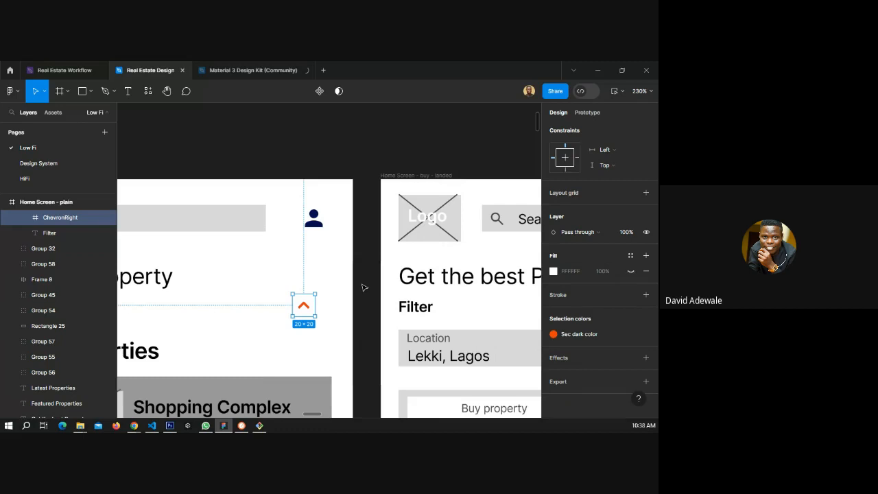
{"action": "left_click", "coordinate": [370, 276]}
On the Design System page, edit the Primary dark color style to a dark purple, 2E012F.
{"action": "scroll", "coordinate": [370, 277], "scroll_direction": "down", "scroll_amount": 3}
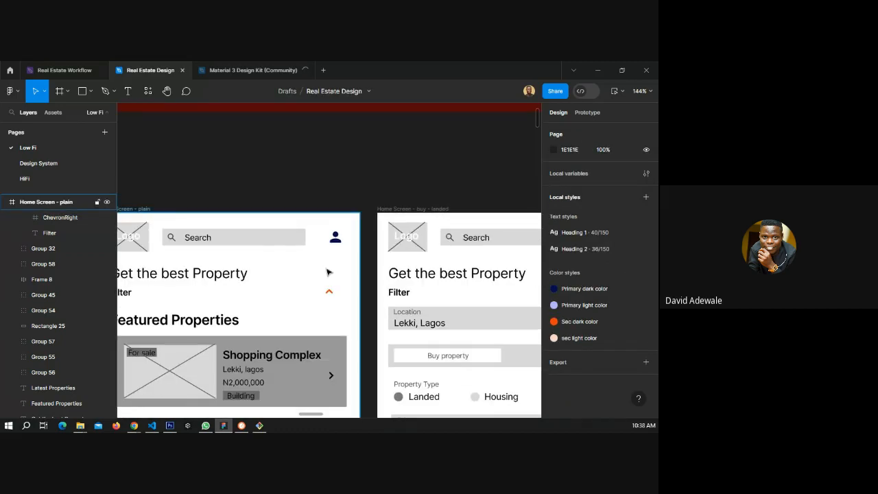
{"action": "left_click", "coordinate": [63, 162]}
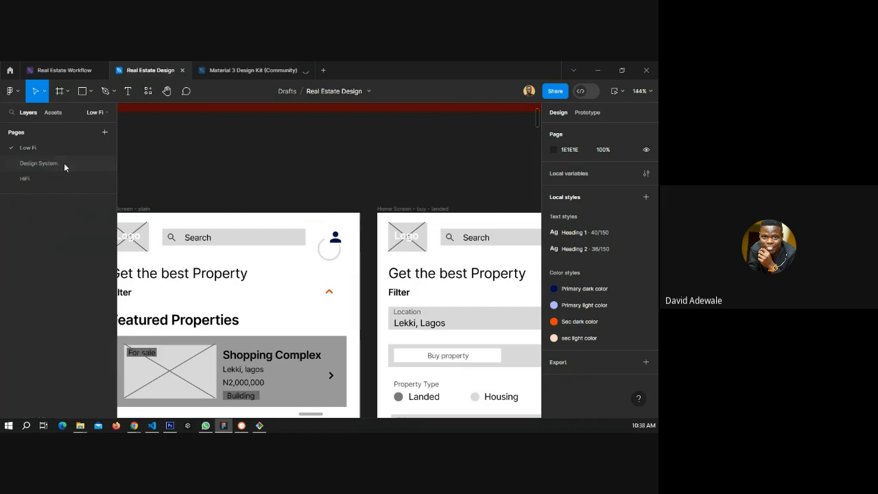
{"action": "left_click", "coordinate": [345, 212]}
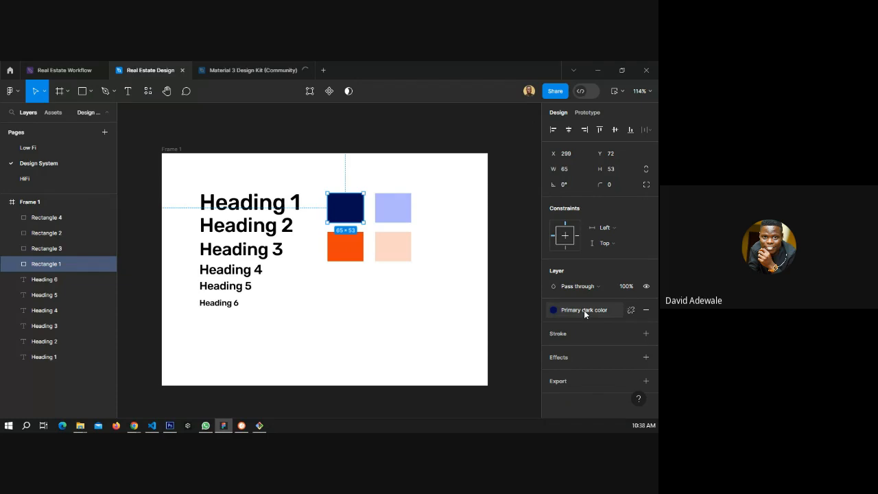
{"action": "left_click", "coordinate": [512, 279]}
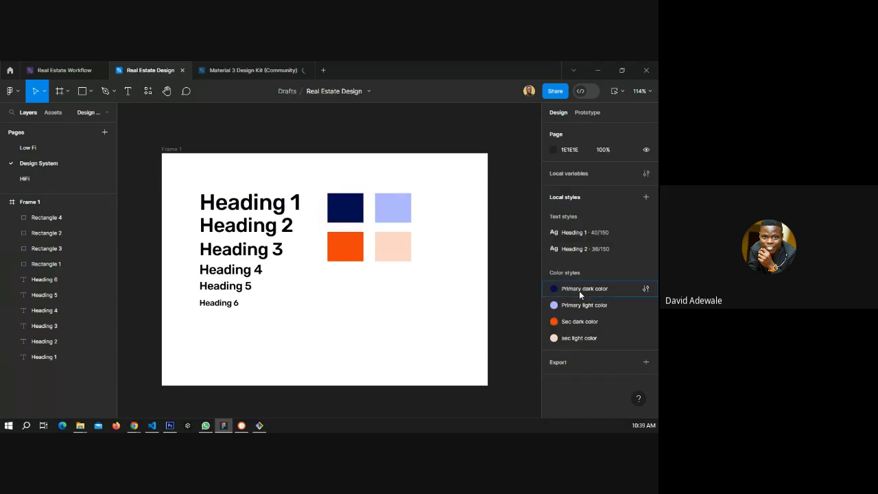
{"action": "left_click", "coordinate": [646, 289]}
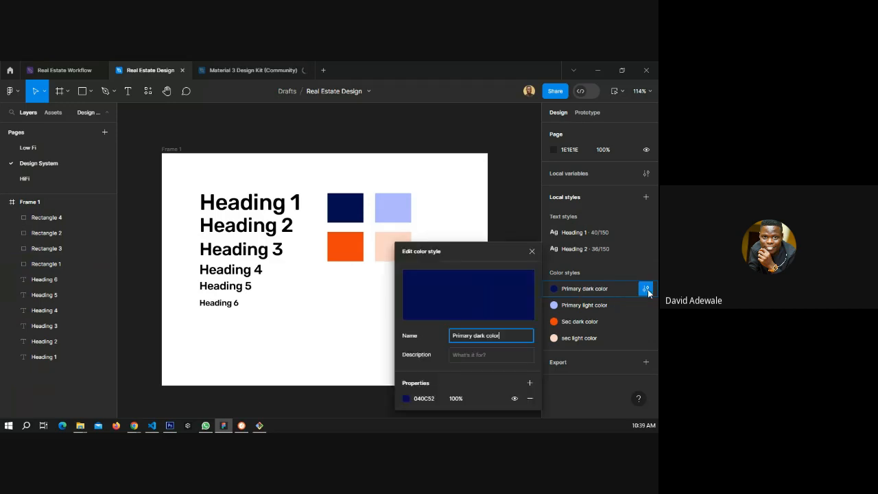
{"action": "left_click", "coordinate": [405, 399]}
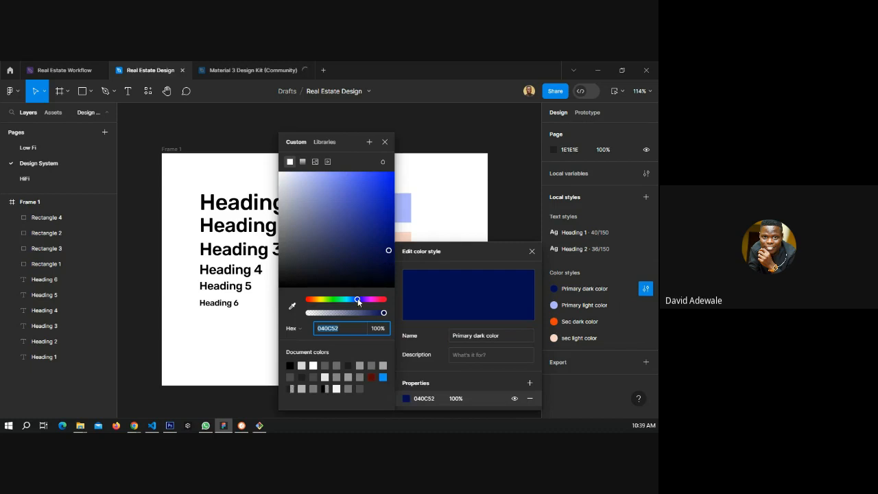
{"action": "left_click_drag", "start_coordinate": [357, 299], "coordinate": [371, 301]}
{"action": "left_click_drag", "start_coordinate": [381, 277], "coordinate": [392, 266]}
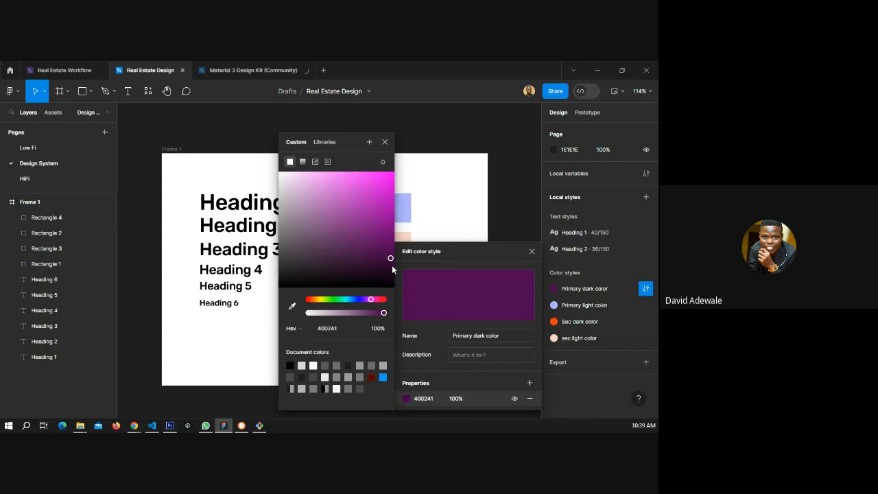
{"action": "left_click", "coordinate": [391, 266]}
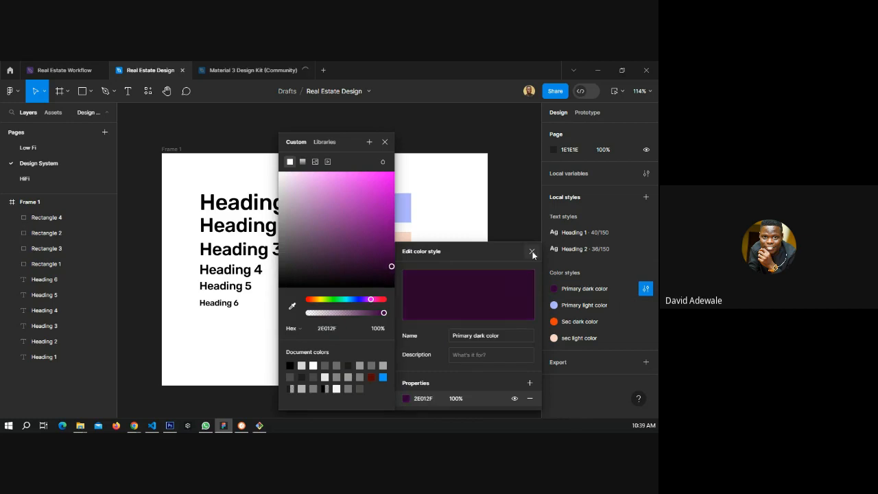
{"action": "left_click", "coordinate": [532, 252]}
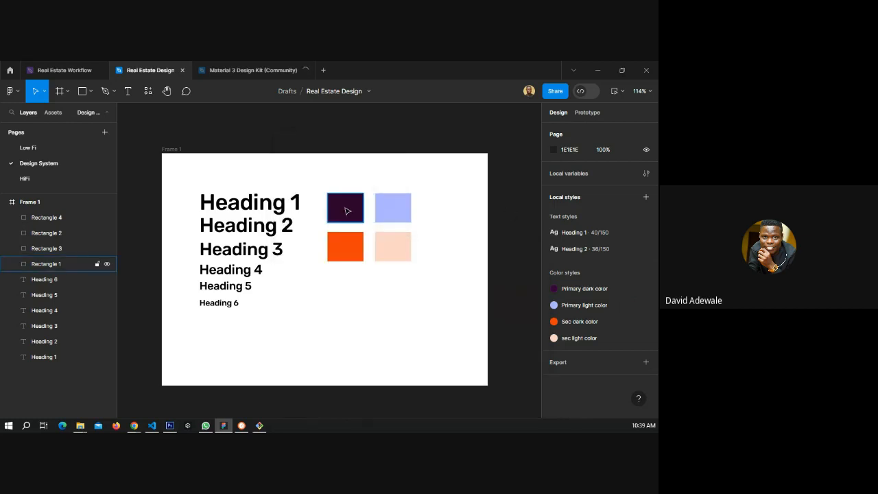
Edit the Primary light color style to a light pink, FEC3FF, using the eyedropper and colour picker.
{"action": "left_click", "coordinate": [393, 207]}
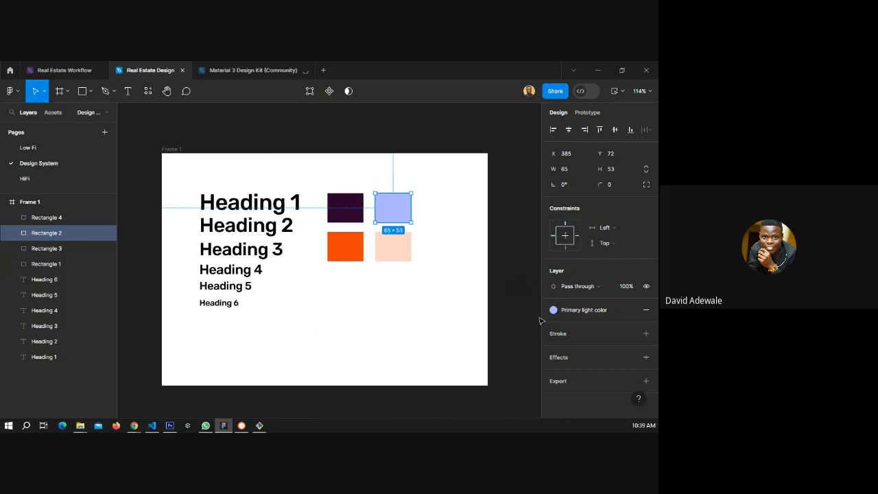
{"action": "left_click", "coordinate": [580, 309]}
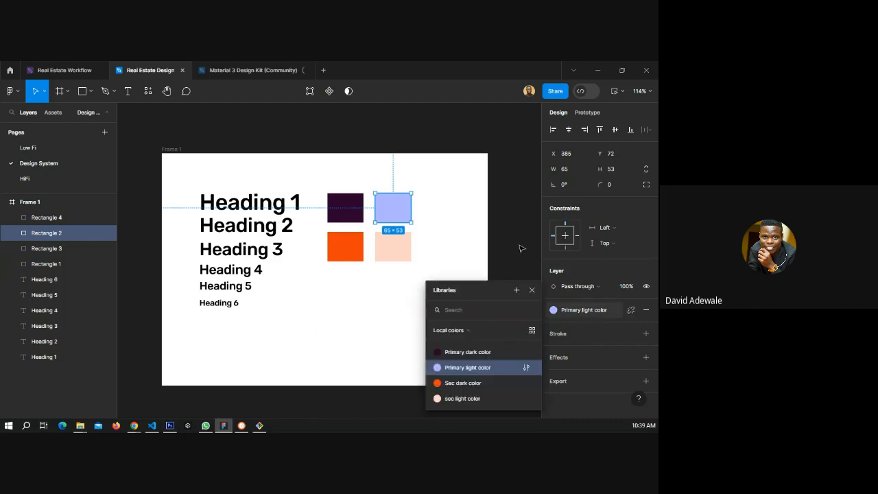
{"action": "left_click", "coordinate": [526, 367]}
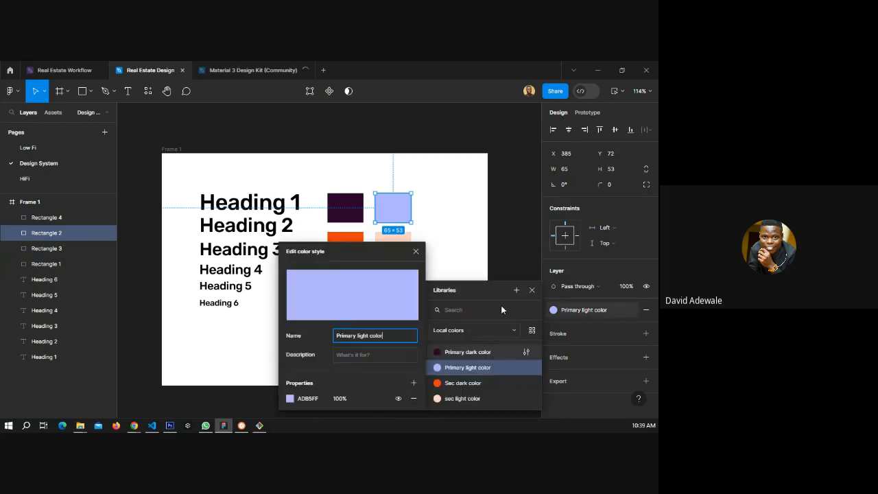
{"action": "left_click", "coordinate": [289, 397]}
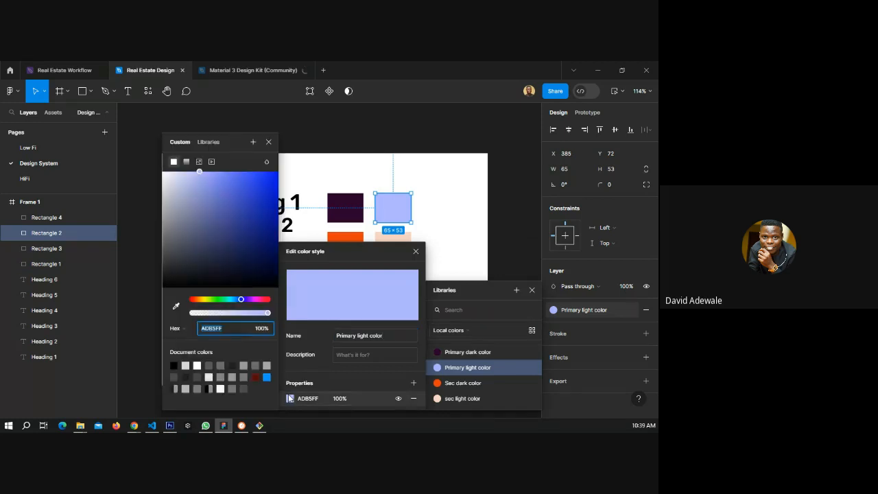
{"action": "left_click", "coordinate": [175, 306]}
{"action": "key", "text": "Escape"}
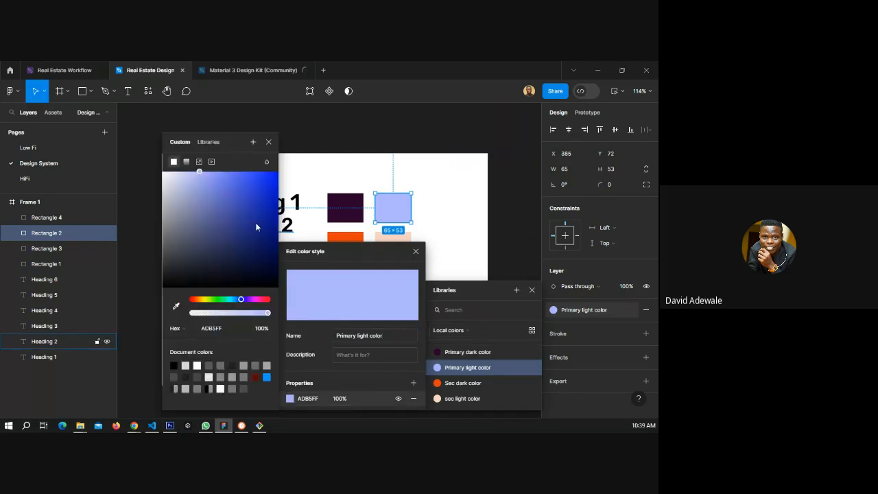
{"action": "left_click", "coordinate": [176, 306]}
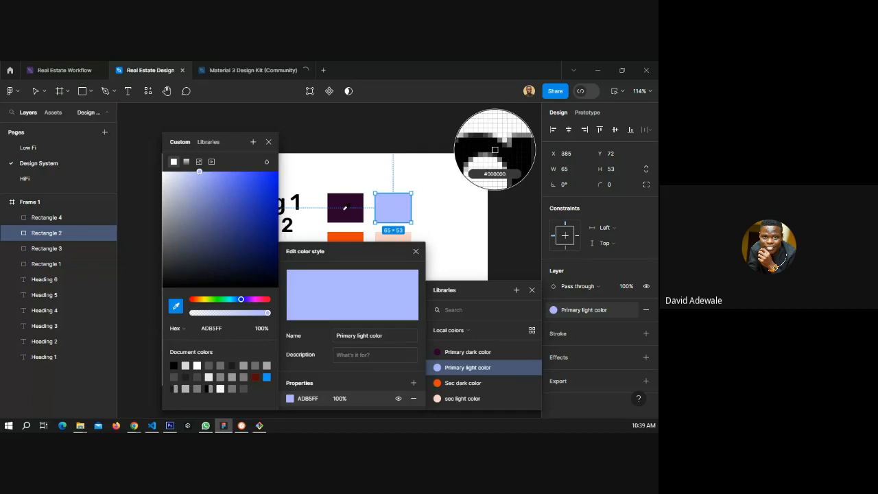
{"action": "left_click", "coordinate": [345, 207]}
{"action": "left_click", "coordinate": [189, 172]}
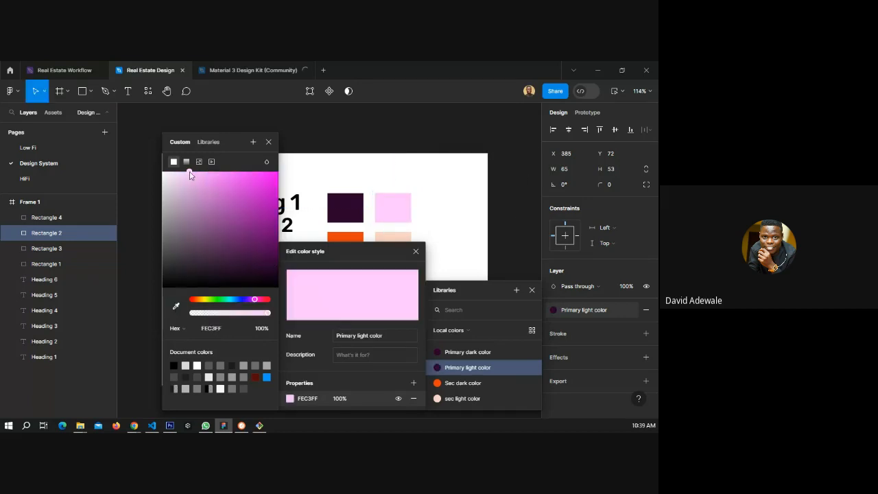
{"action": "left_click", "coordinate": [520, 287]}
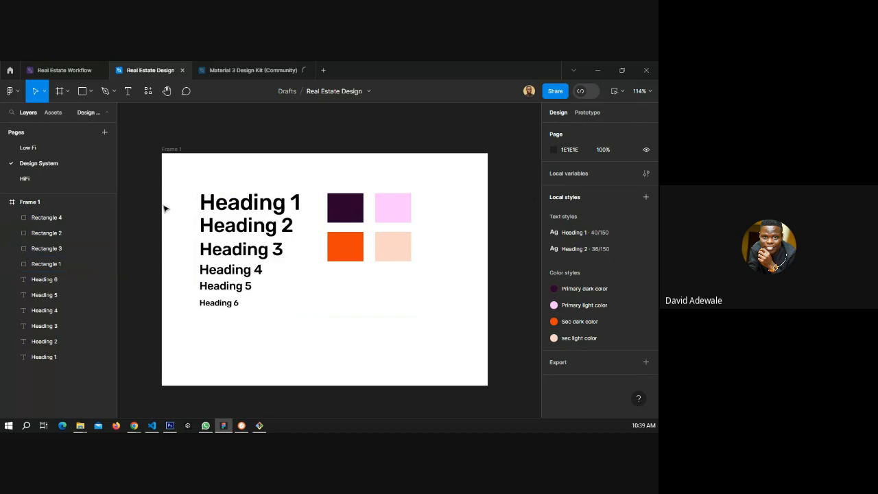
Inspect the recoloured icons on the Low Fi home screen wireframe.
{"action": "left_click", "coordinate": [29, 152]}
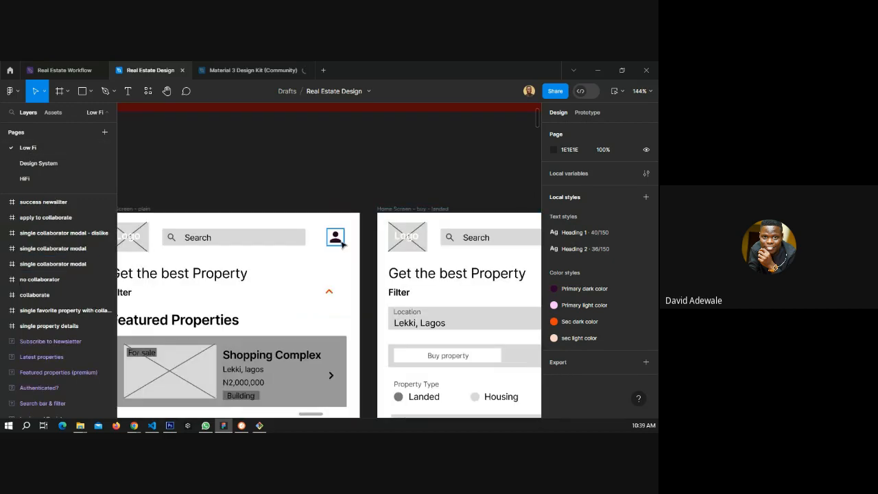
{"action": "scroll", "coordinate": [343, 242], "scroll_direction": "up", "scroll_amount": 5}
{"action": "scroll", "coordinate": [351, 241], "scroll_direction": "up", "scroll_amount": 2}
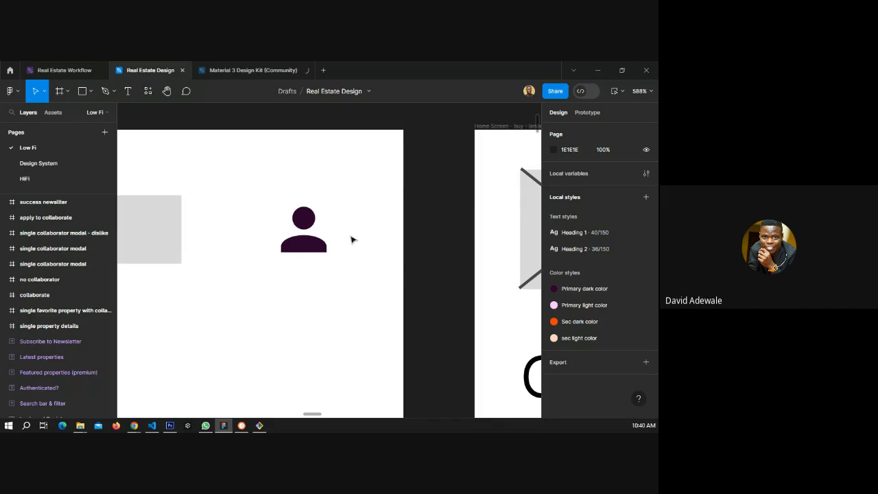
{"action": "scroll", "coordinate": [395, 233], "scroll_direction": "down", "scroll_amount": 1}
{"action": "scroll", "coordinate": [395, 233], "scroll_direction": "down", "scroll_amount": 5}
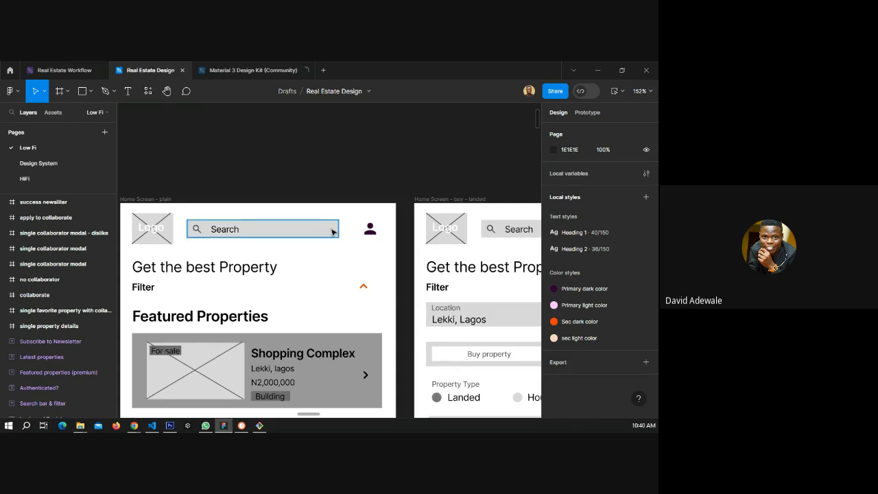
{"action": "scroll", "coordinate": [349, 231], "scroll_direction": "down", "scroll_amount": 3}
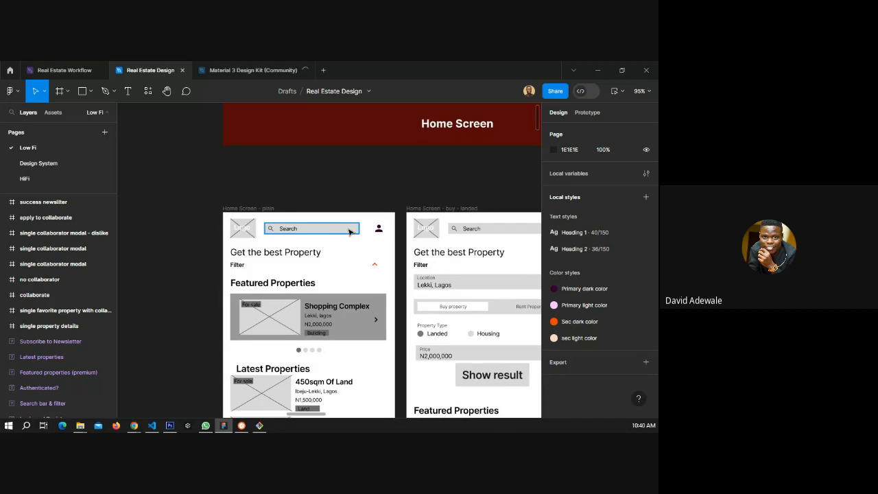
{"action": "scroll", "coordinate": [346, 231], "scroll_direction": "down", "scroll_amount": 3}
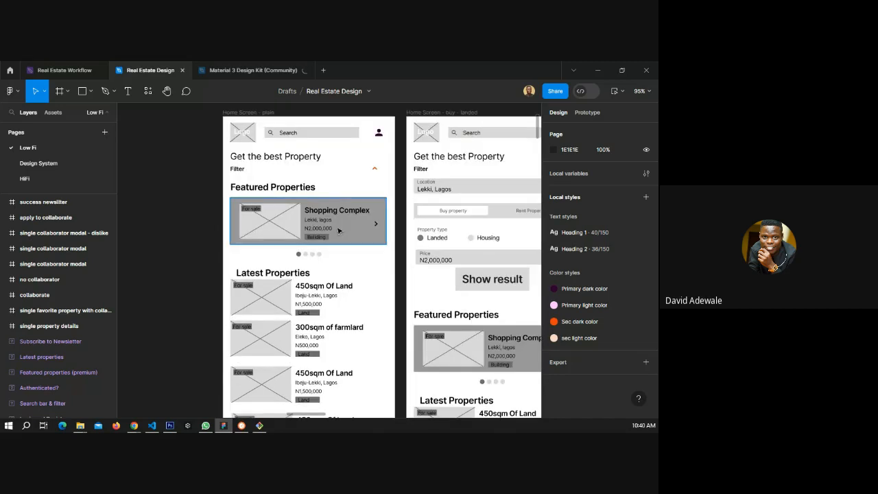
Switch to the HiFi page.
{"action": "left_click", "coordinate": [41, 180]}
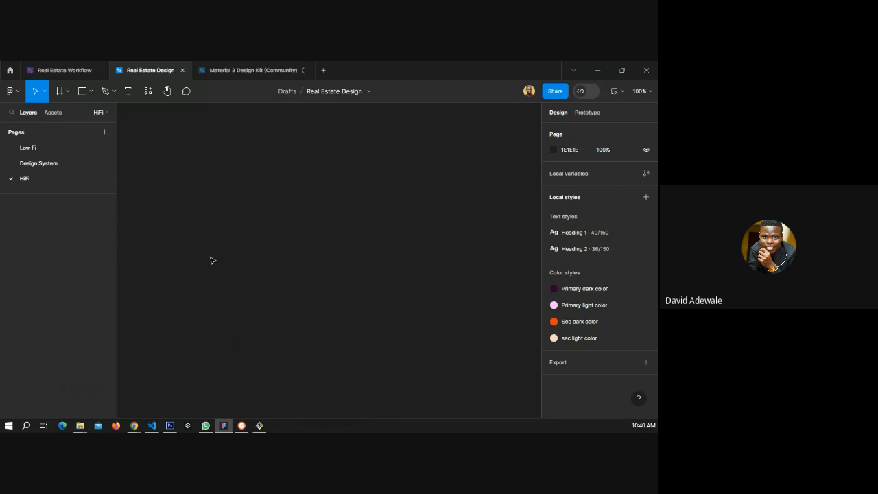
Switch to the Design System page and create an iPhone 13 mini frame with the Frame tool.
{"action": "left_click", "coordinate": [39, 163]}
{"action": "scroll", "coordinate": [150, 230], "scroll_direction": "down", "scroll_amount": 5}
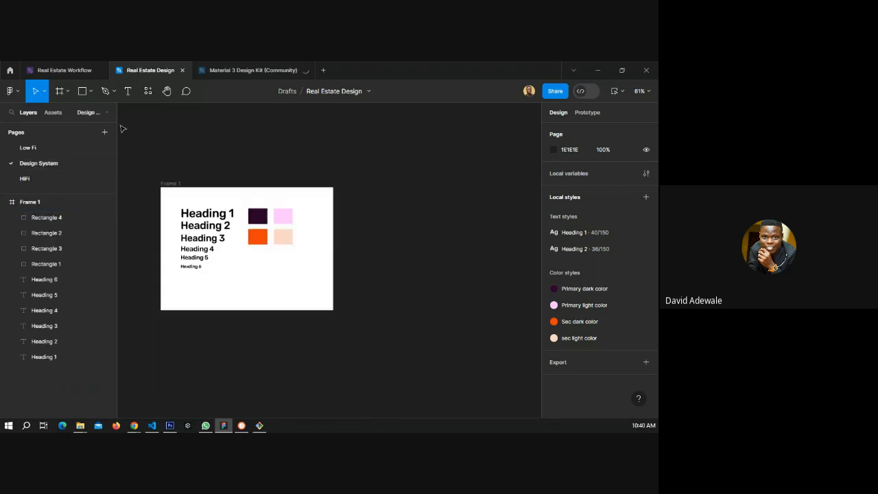
{"action": "key", "text": "f"}
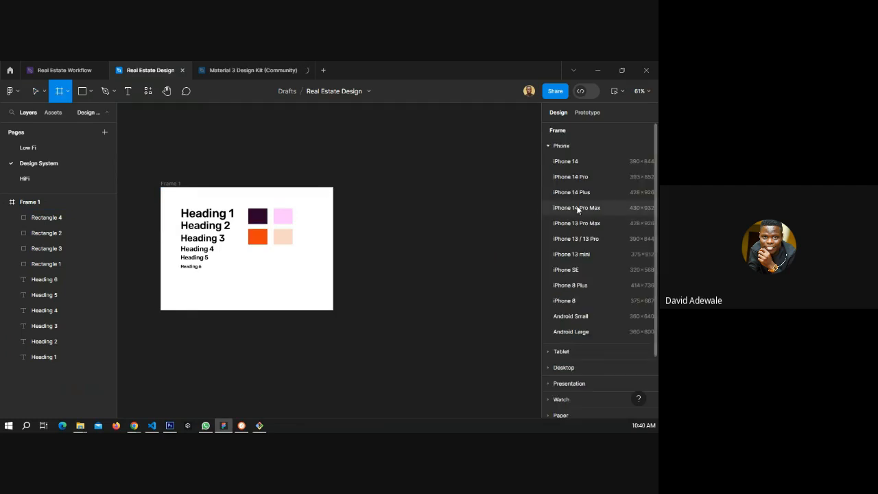
{"action": "left_click", "coordinate": [584, 255]}
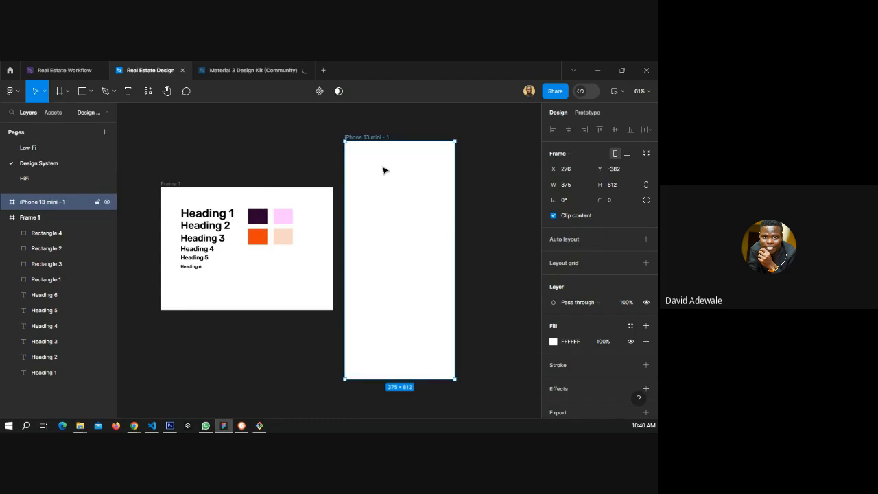
Add a layout grid to the iPhone 13 mini frame and change its type to Columns.
{"action": "left_click", "coordinate": [574, 262]}
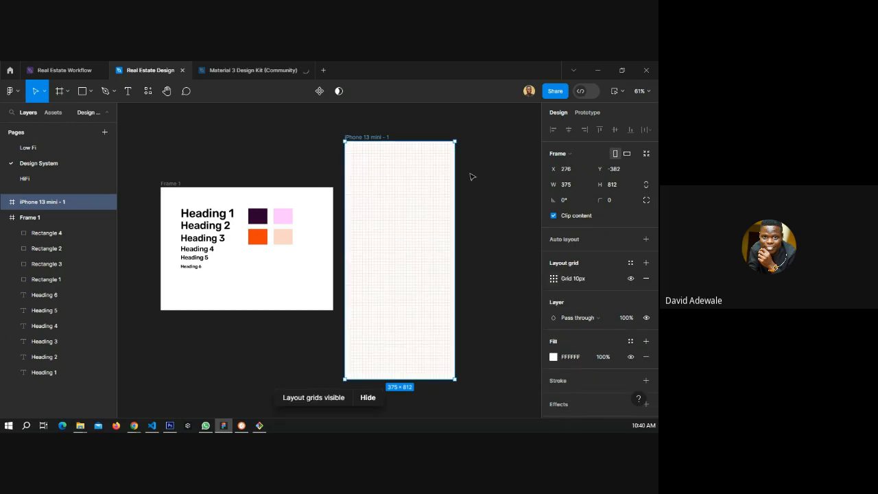
{"action": "scroll", "coordinate": [471, 174], "scroll_direction": "up", "scroll_amount": 5}
{"action": "scroll", "coordinate": [358, 179], "scroll_direction": "up", "scroll_amount": 3}
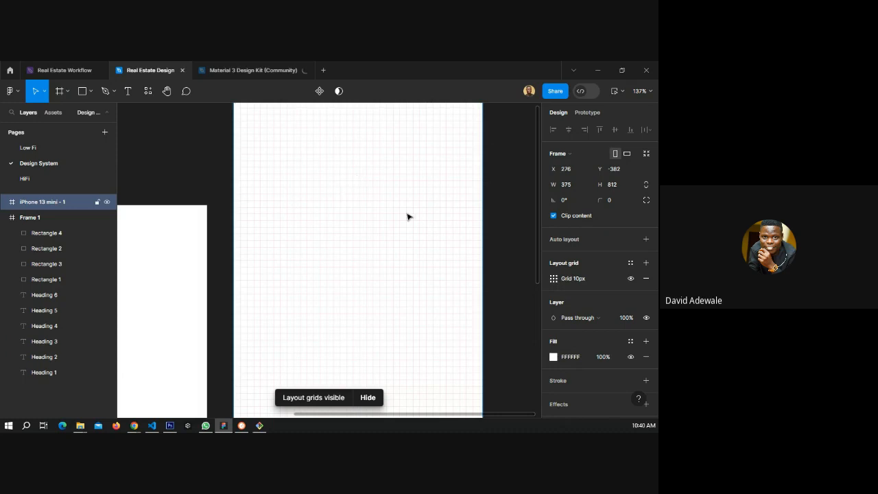
{"action": "left_click", "coordinate": [554, 280]}
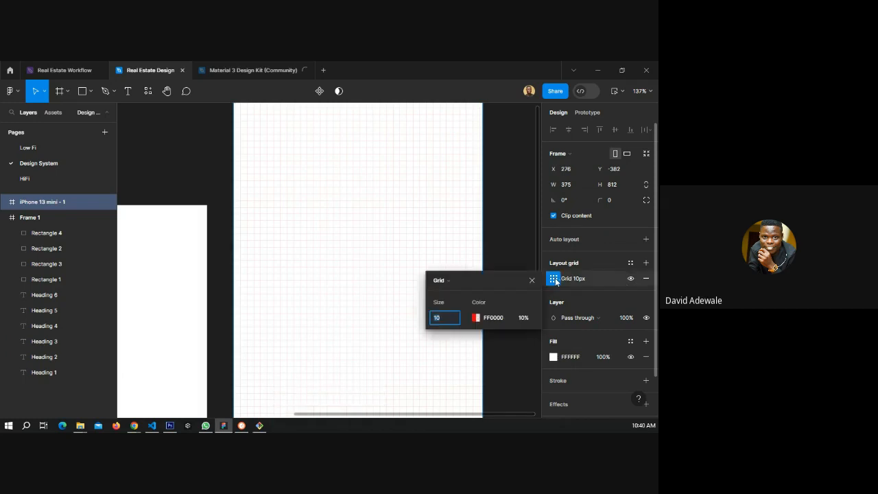
{"action": "left_click", "coordinate": [446, 280]}
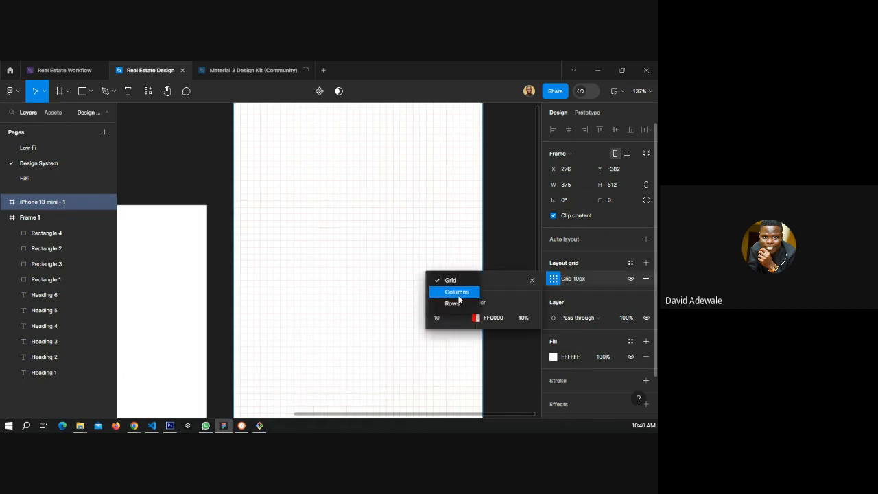
{"action": "left_click", "coordinate": [456, 292]}
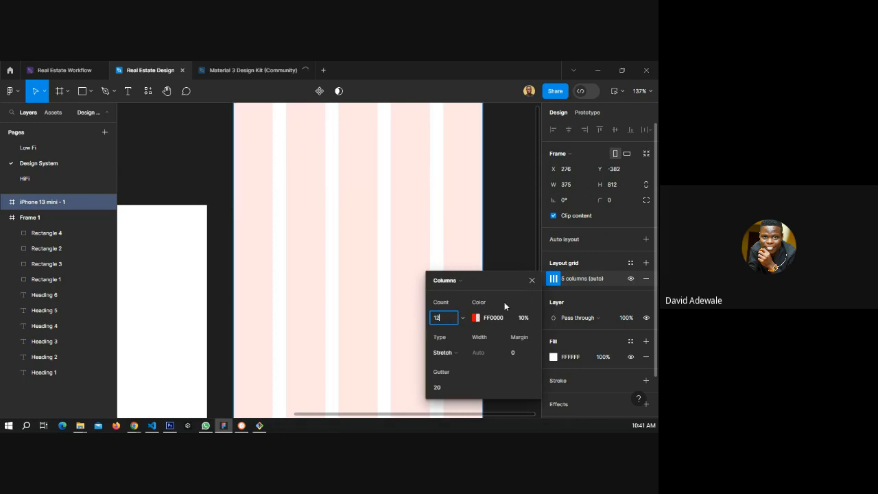
Set the column grid to 12 columns with a gutter of 5.
{"action": "key", "text": "Return"}
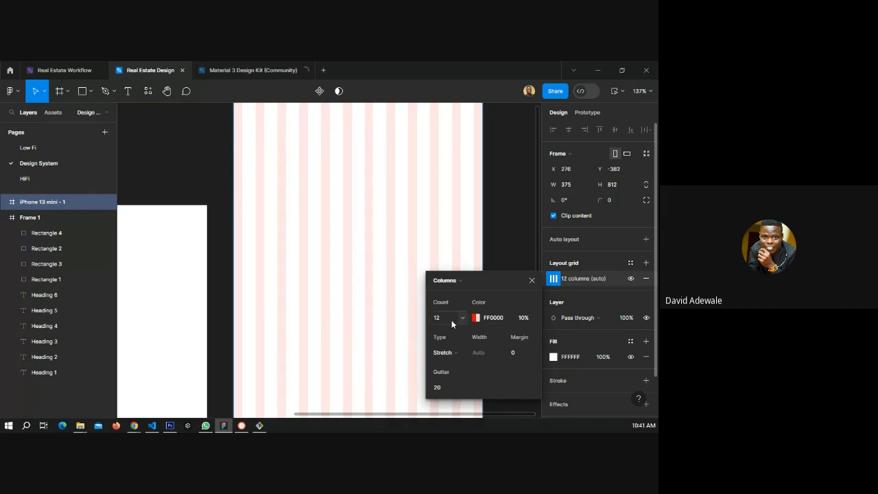
{"action": "left_click", "coordinate": [445, 389]}
{"action": "type", "text": "5"}
{"action": "key", "text": "Return"}
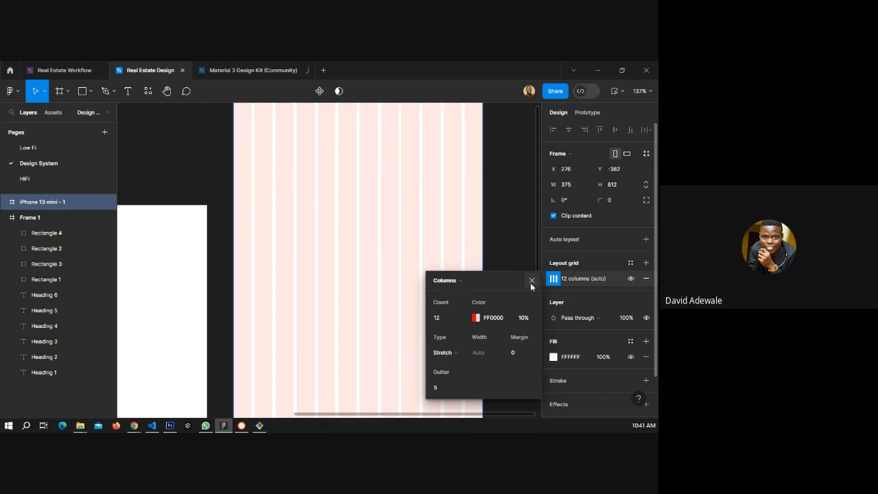
Close the grid settings and draw a rectangle about 97 × 115 on the frame, duplicating it into three spaced along the columns.
{"action": "left_click", "coordinate": [532, 280]}
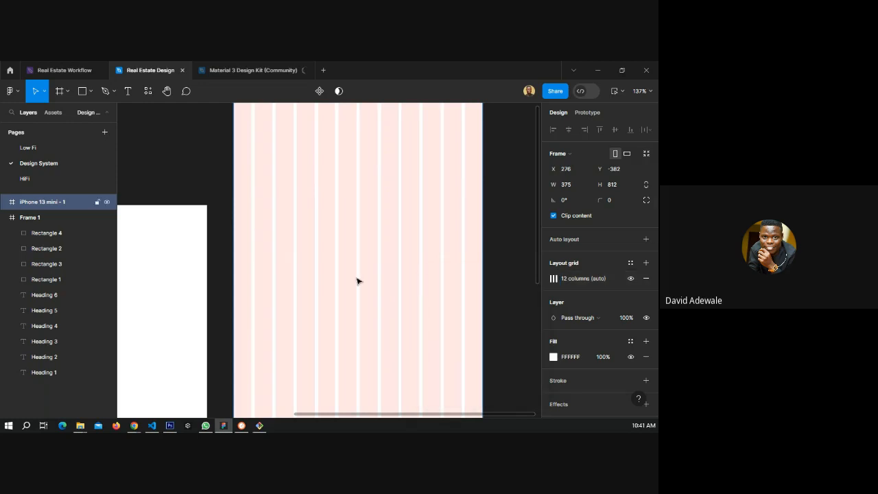
{"action": "scroll", "coordinate": [357, 280], "scroll_direction": "up", "scroll_amount": 2}
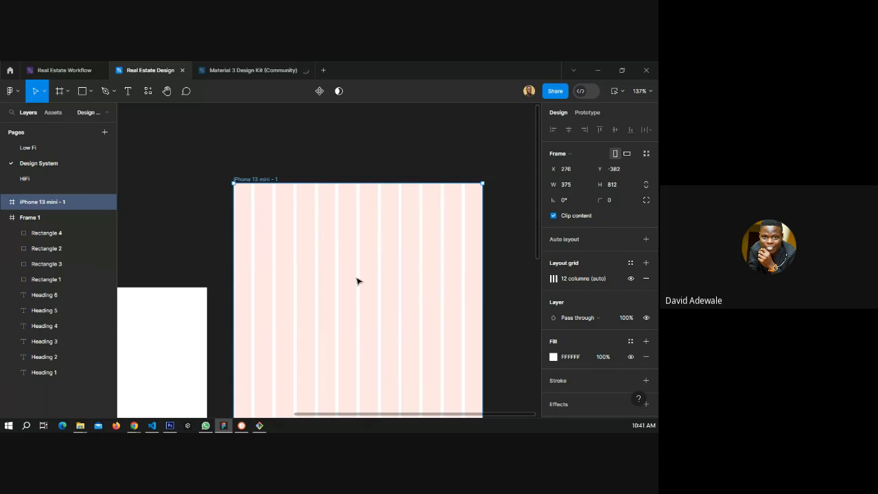
{"action": "left_click", "coordinate": [82, 92]}
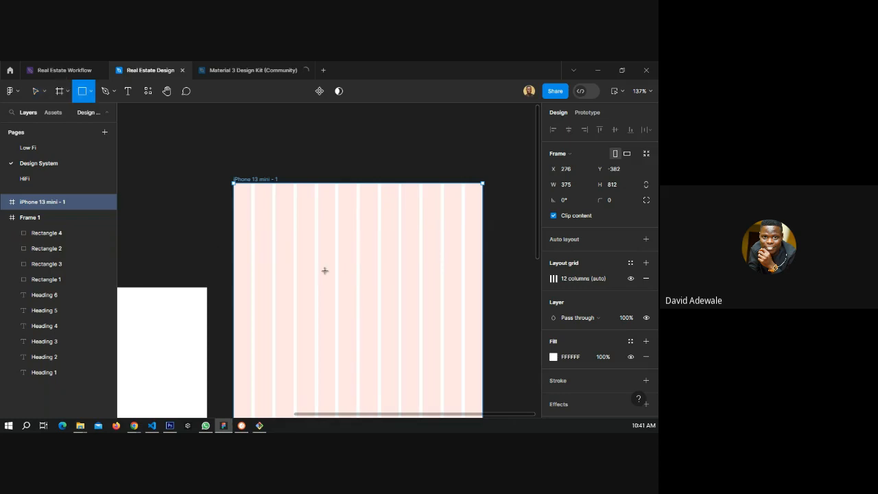
{"action": "left_click_drag", "start_coordinate": [251, 215], "coordinate": [316, 292]}
{"action": "left_click_drag", "start_coordinate": [283, 240], "coordinate": [369, 236]}
{"action": "key", "text": "ctrl+d"}
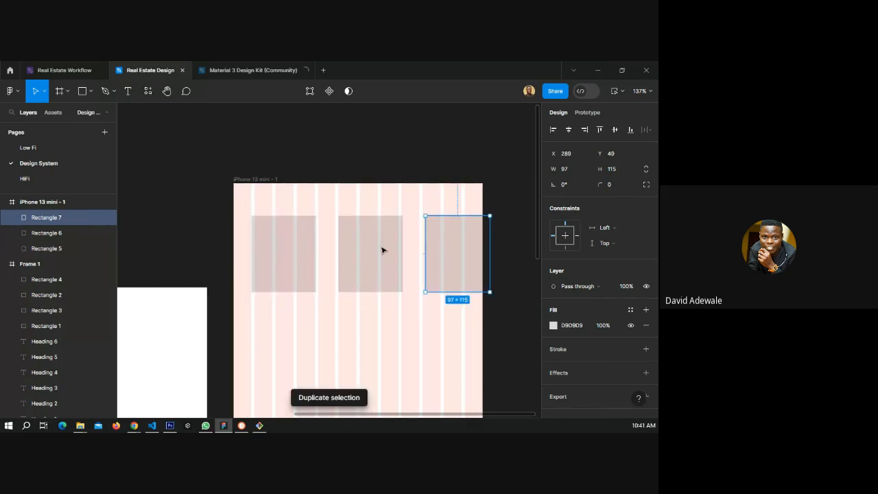
{"action": "key", "text": "ctrl+a"}
{"action": "mouse_move", "coordinate": [416, 253]}
{"action": "left_mouse_down"}
{"action": "mouse_move", "coordinate": [430, 252]}
{"action": "mouse_move", "coordinate": [415, 257]}
{"action": "left_mouse_up"}
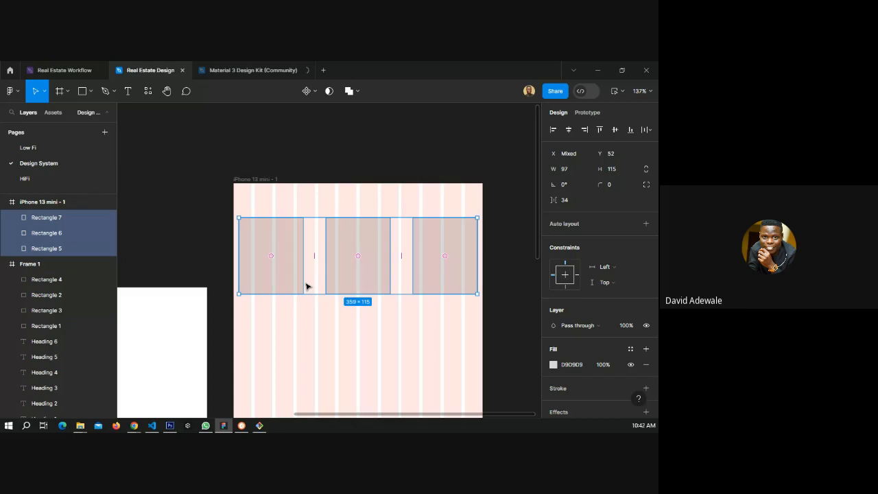
Select the three test rectangles and delete them.
{"action": "left_click", "coordinate": [204, 207]}
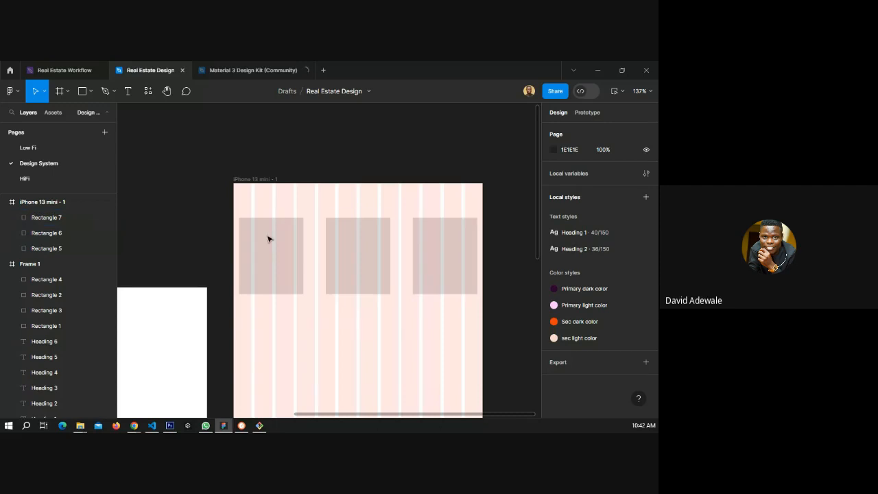
{"action": "left_click", "coordinate": [430, 255]}
{"action": "left_click", "coordinate": [346, 262], "text": "shift"}
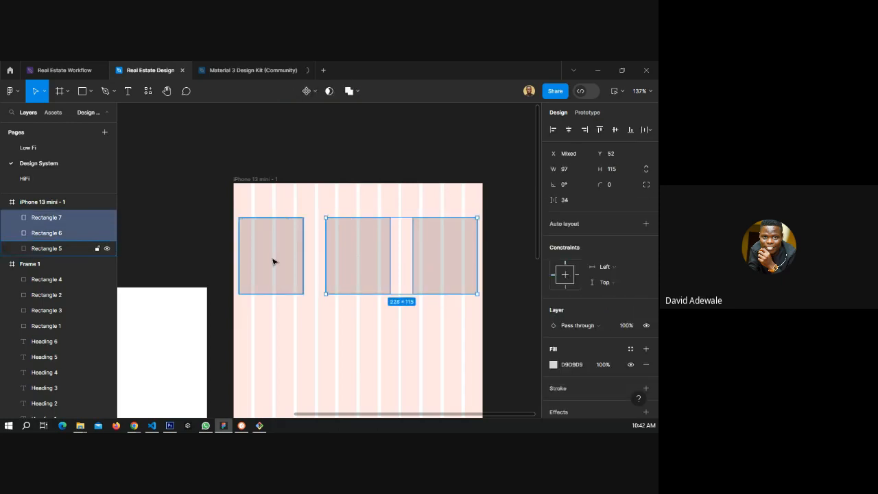
{"action": "left_click", "coordinate": [272, 261], "text": "shift"}
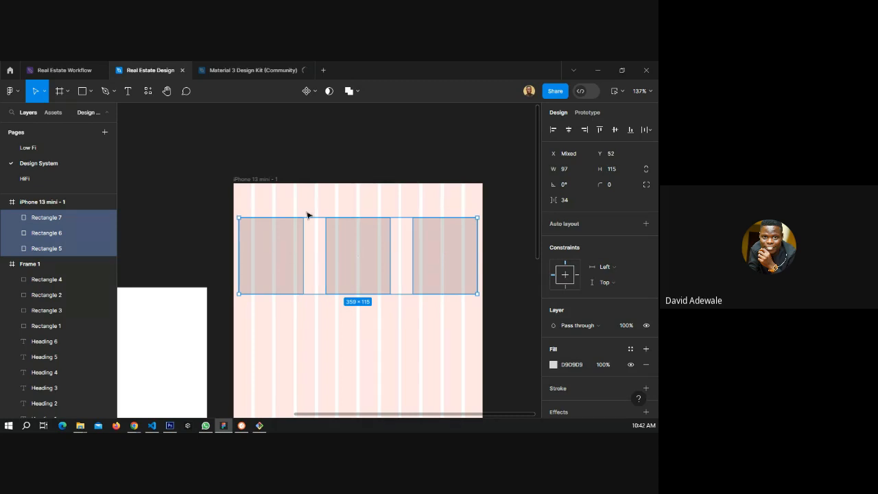
{"action": "key", "text": "Delete"}
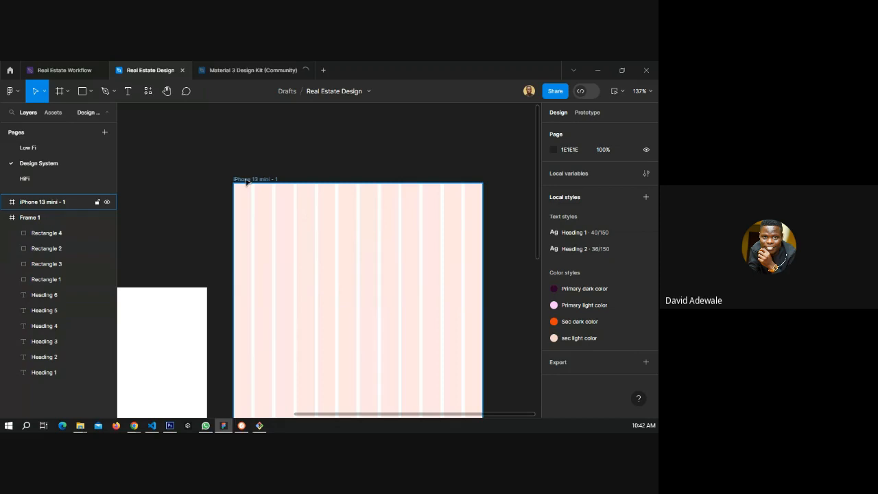
Save the iPhone frame's column grid as a new grid style named "Default Layout".
{"action": "left_click", "coordinate": [308, 218]}
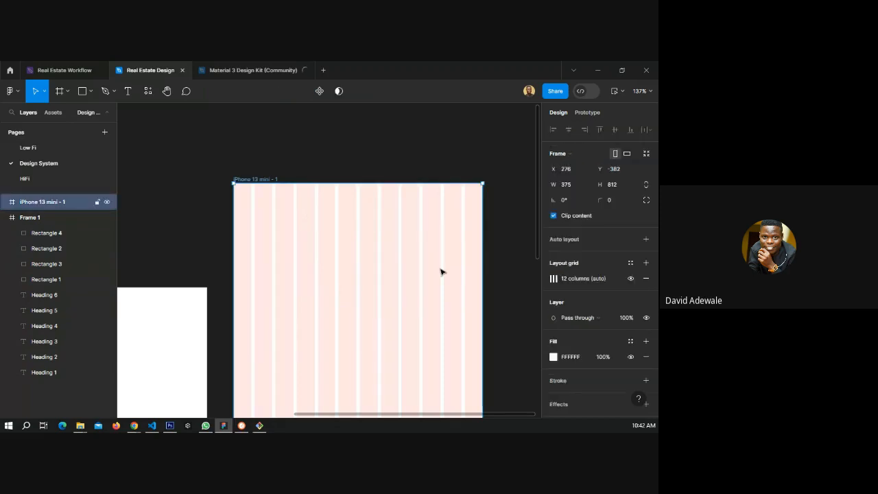
{"action": "left_click", "coordinate": [630, 263]}
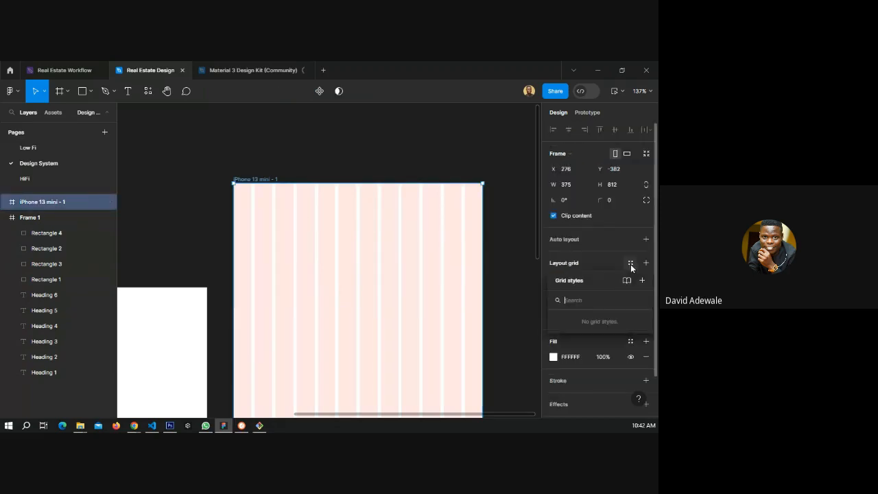
{"action": "left_click", "coordinate": [644, 285]}
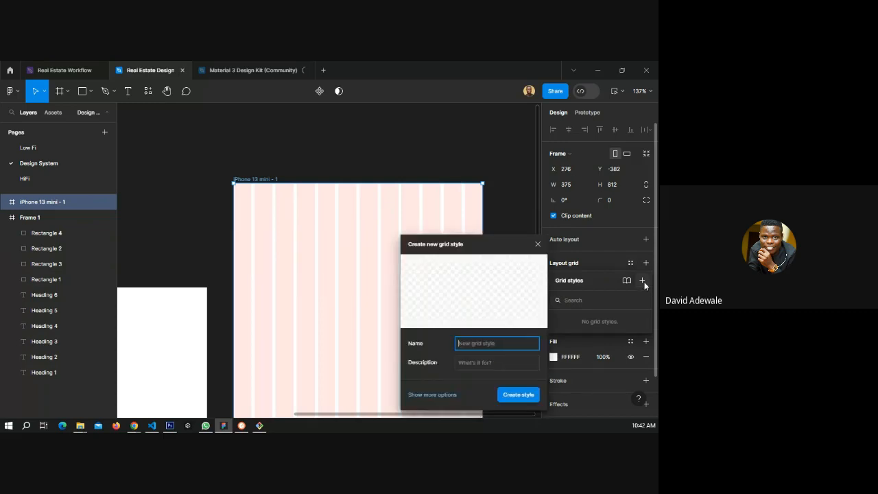
{"action": "type", "text": "De"}
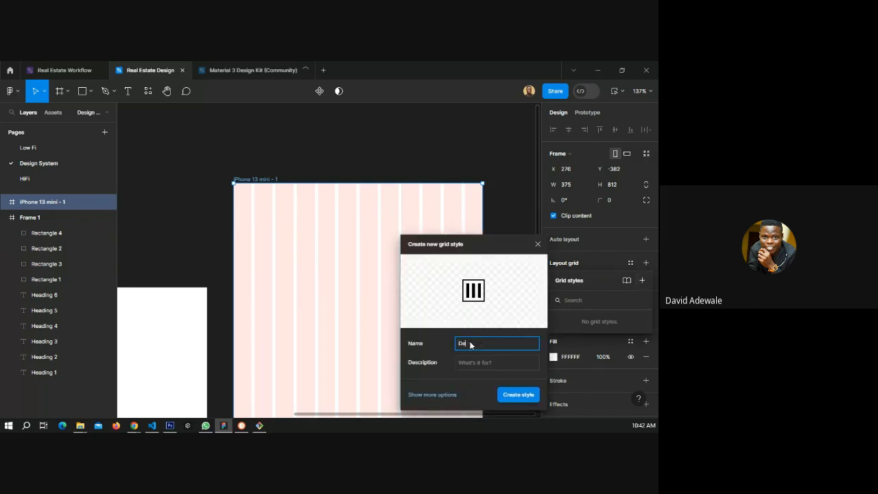
{"action": "type", "text": "fault Layout"}
{"action": "left_click", "coordinate": [520, 394]}
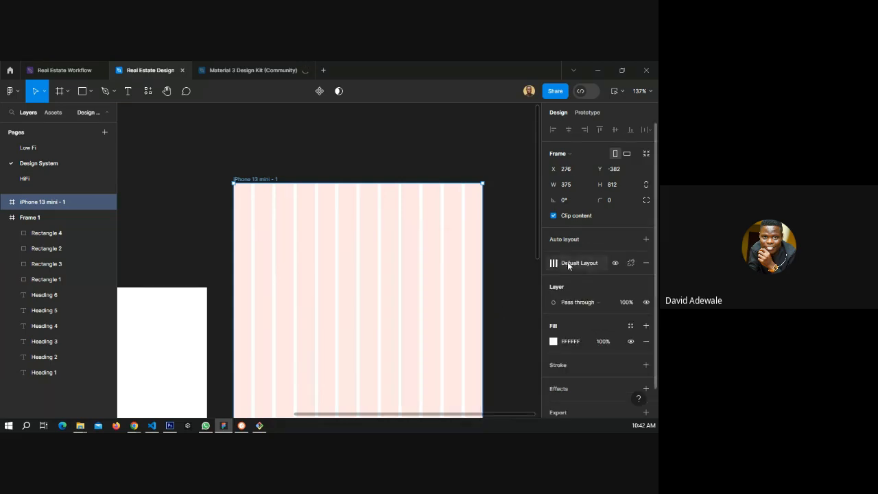
{"action": "left_click", "coordinate": [510, 249]}
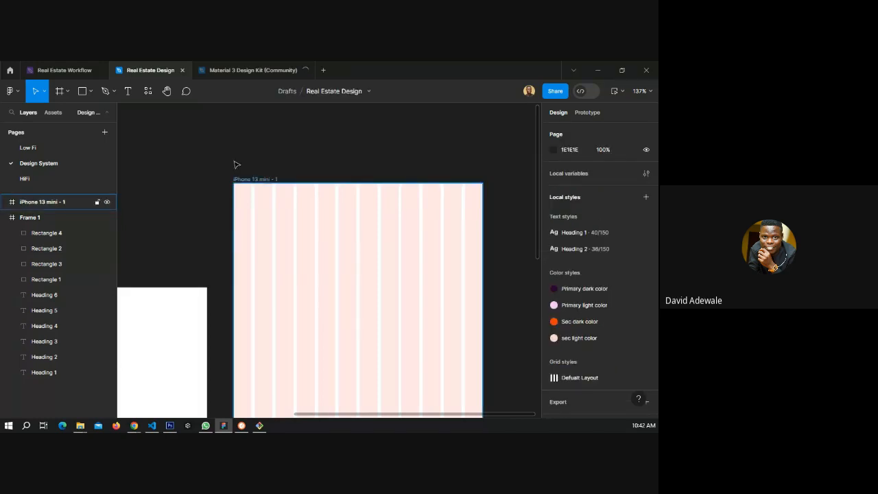
Switch to the browser and open the Material 3 Get Started page tab.
{"action": "scroll", "coordinate": [198, 214], "scroll_direction": "down", "scroll_amount": 5}
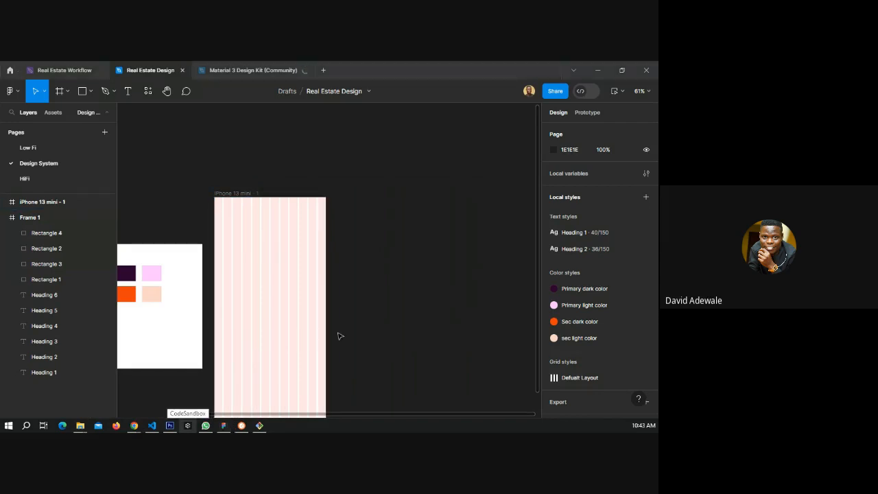
{"action": "key", "text": "alt+Tab"}
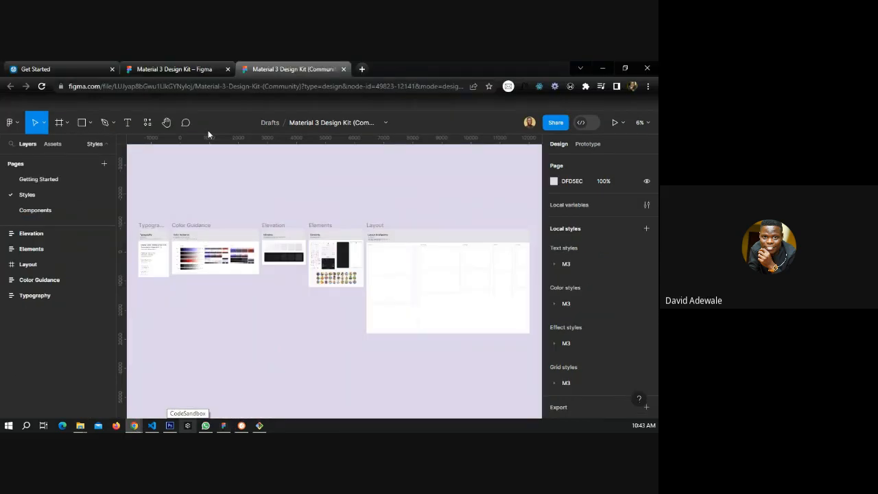
{"action": "left_click", "coordinate": [158, 65]}
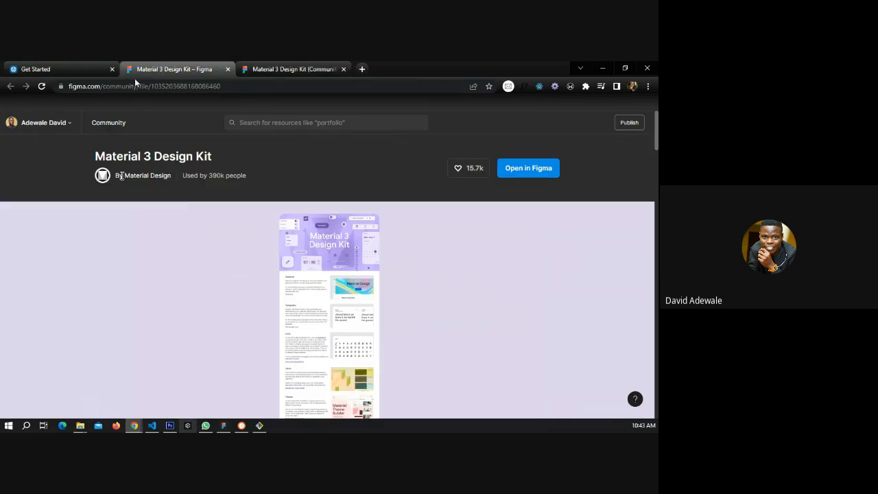
{"action": "left_click", "coordinate": [96, 68]}
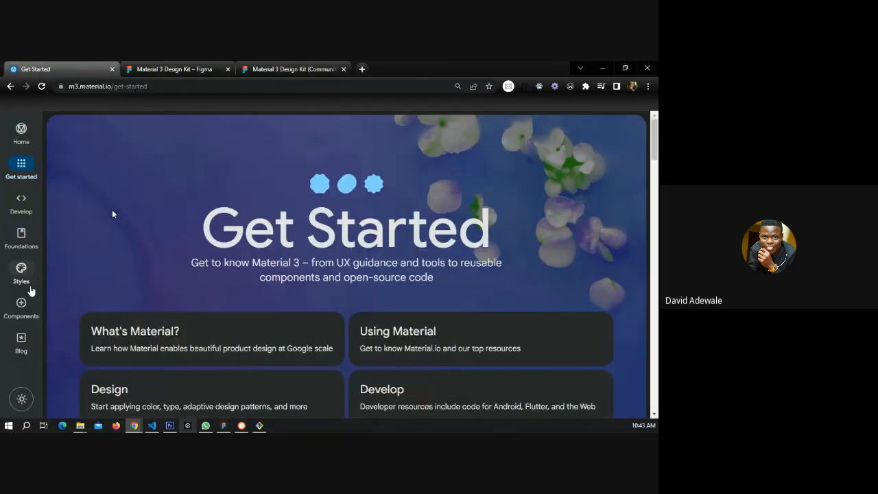
Browse the Material Design site's Styles, Home and Get Started pages.
{"action": "left_click", "coordinate": [37, 272]}
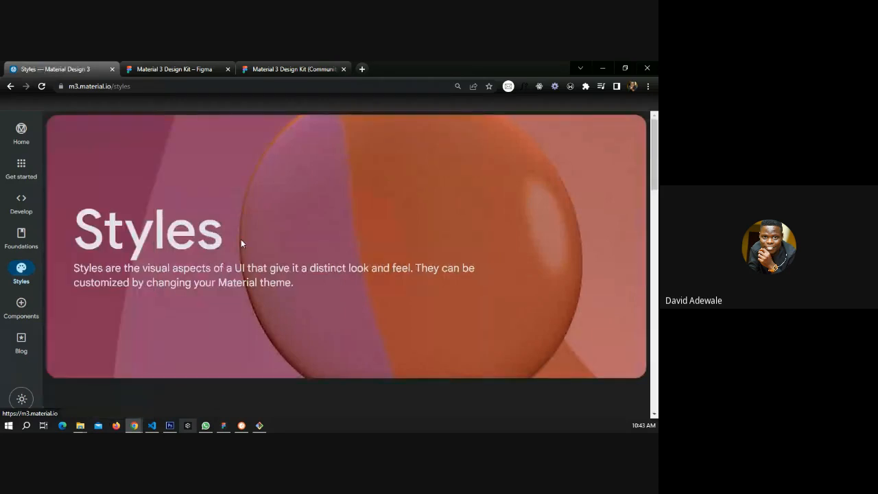
{"action": "left_click", "coordinate": [13, 137]}
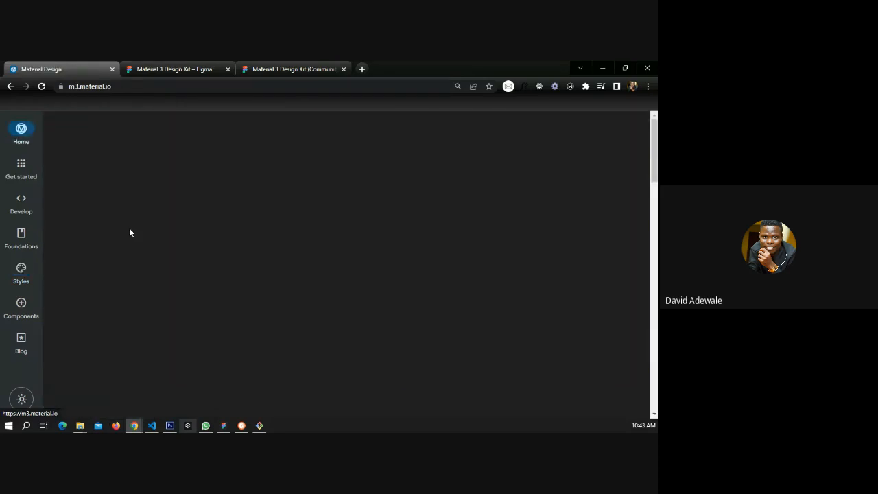
{"action": "scroll", "coordinate": [219, 222], "scroll_direction": "down", "scroll_amount": 1}
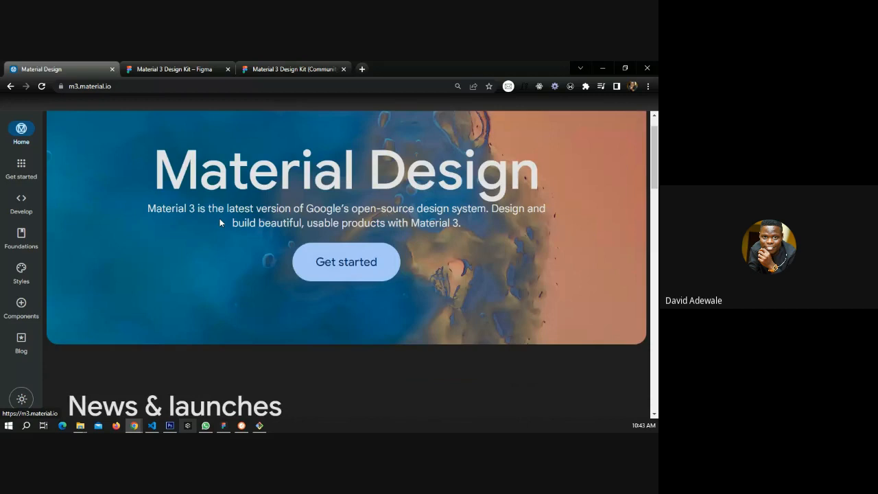
{"action": "scroll", "coordinate": [219, 222], "scroll_direction": "down", "scroll_amount": 5}
{"action": "scroll", "coordinate": [219, 222], "scroll_direction": "down", "scroll_amount": 5}
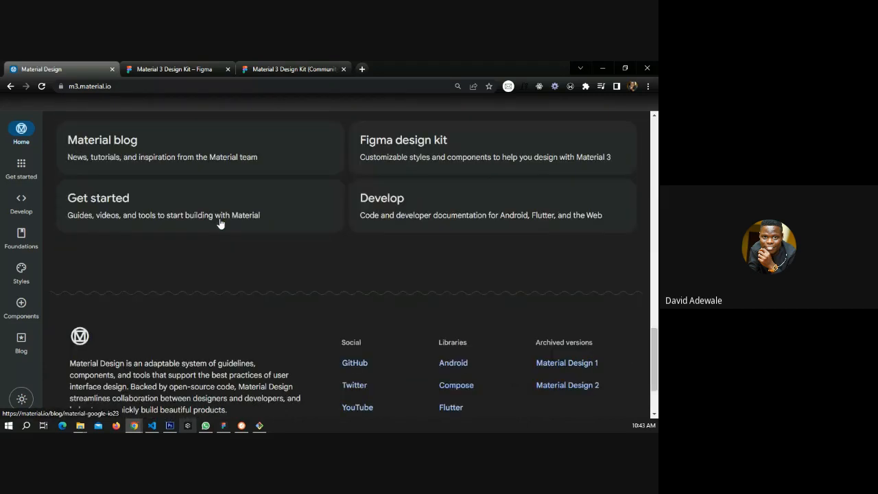
{"action": "scroll", "coordinate": [219, 222], "scroll_direction": "up", "scroll_amount": 5}
{"action": "scroll", "coordinate": [220, 223], "scroll_direction": "up", "scroll_amount": 5}
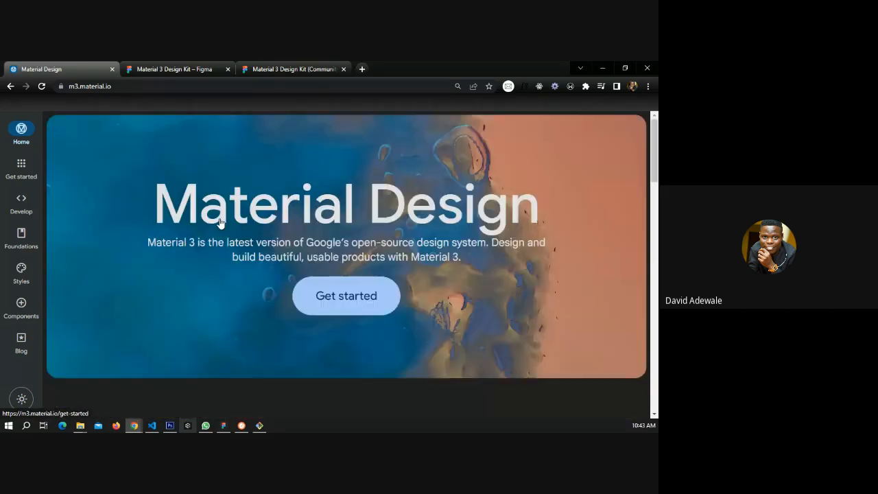
{"action": "left_click", "coordinate": [215, 273]}
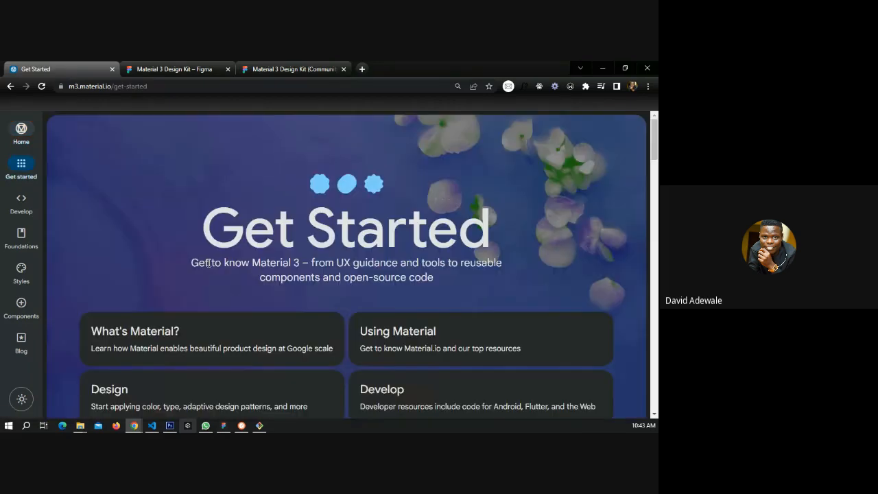
{"action": "scroll", "coordinate": [209, 266], "scroll_direction": "down", "scroll_amount": 5}
{"action": "scroll", "coordinate": [209, 266], "scroll_direction": "down", "scroll_amount": 6}
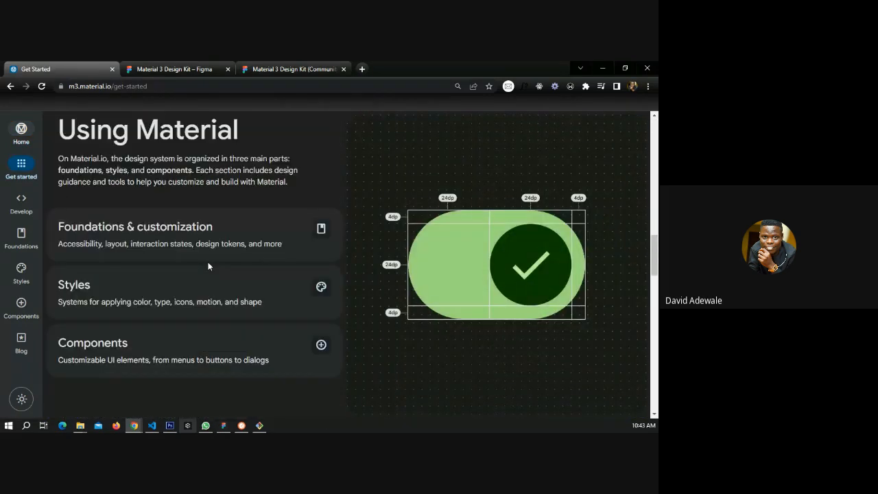
{"action": "scroll", "coordinate": [209, 266], "scroll_direction": "down", "scroll_amount": 10}
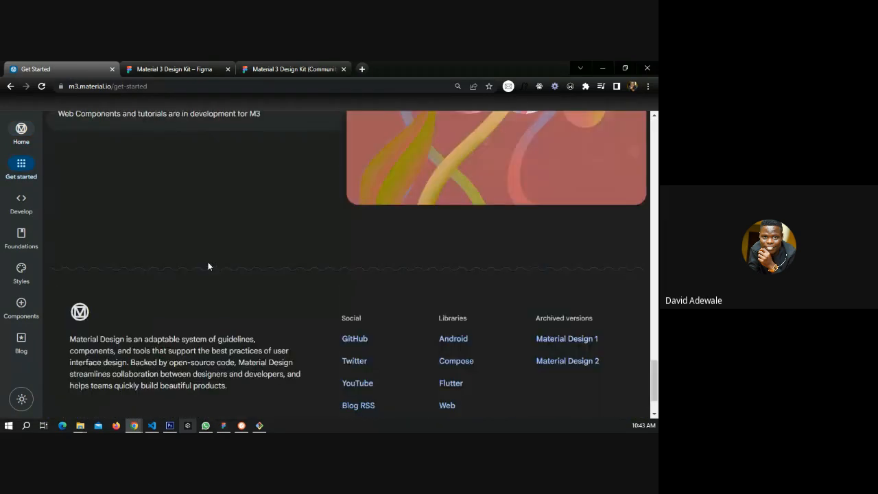
{"action": "scroll", "coordinate": [208, 266], "scroll_direction": "down", "scroll_amount": 1}
{"action": "mouse_move", "coordinate": [26, 208]}
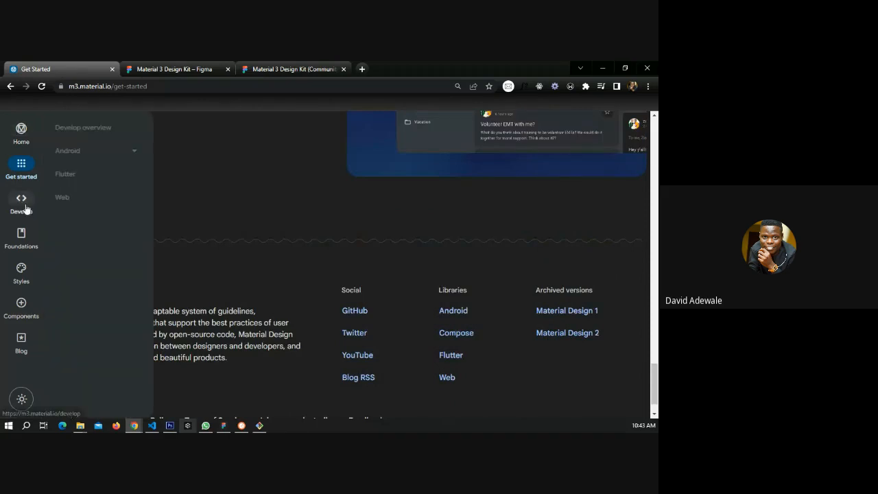
Explore the Styles sections for Motion and Color, then scroll through the Components list.
{"action": "left_click", "coordinate": [21, 271]}
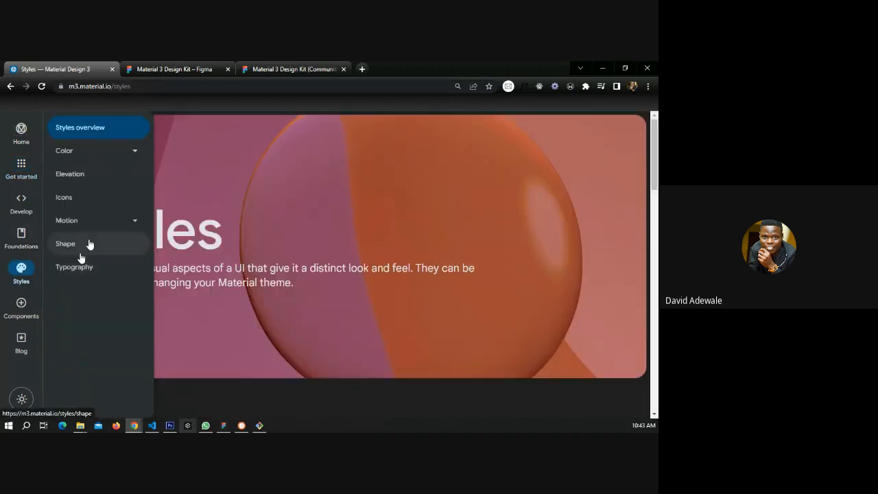
{"action": "left_click", "coordinate": [134, 221]}
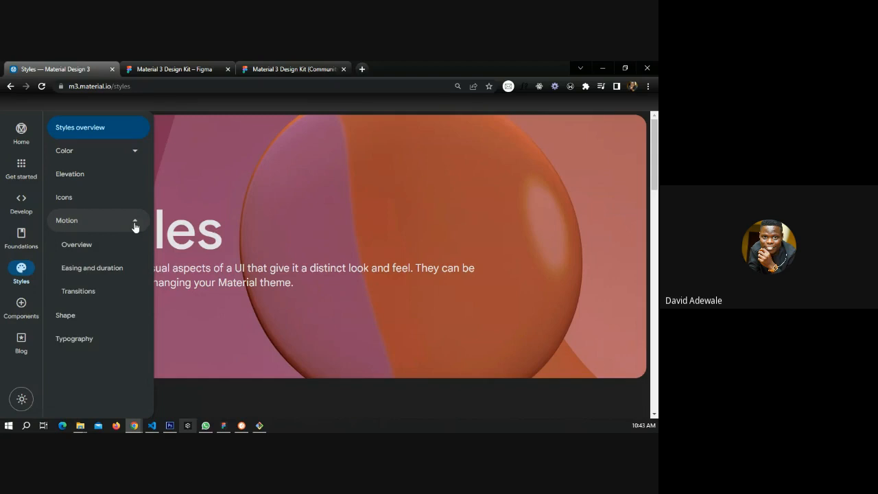
{"action": "left_click", "coordinate": [135, 223]}
{"action": "left_click", "coordinate": [135, 152]}
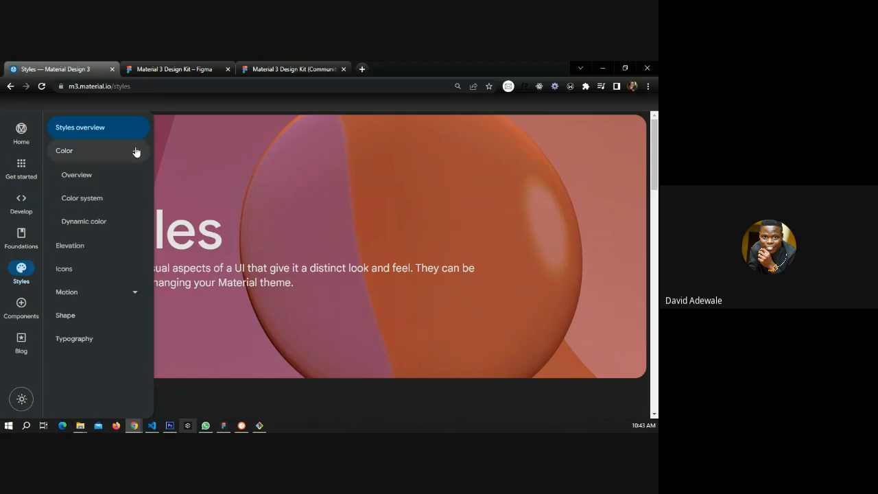
{"action": "left_click", "coordinate": [135, 151]}
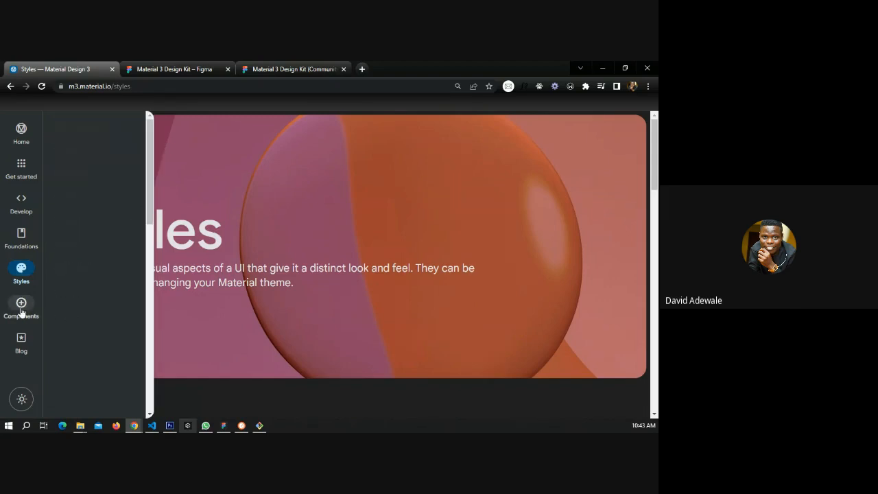
{"action": "left_click", "coordinate": [21, 305]}
{"action": "scroll", "coordinate": [80, 268], "scroll_direction": "down", "scroll_amount": 2}
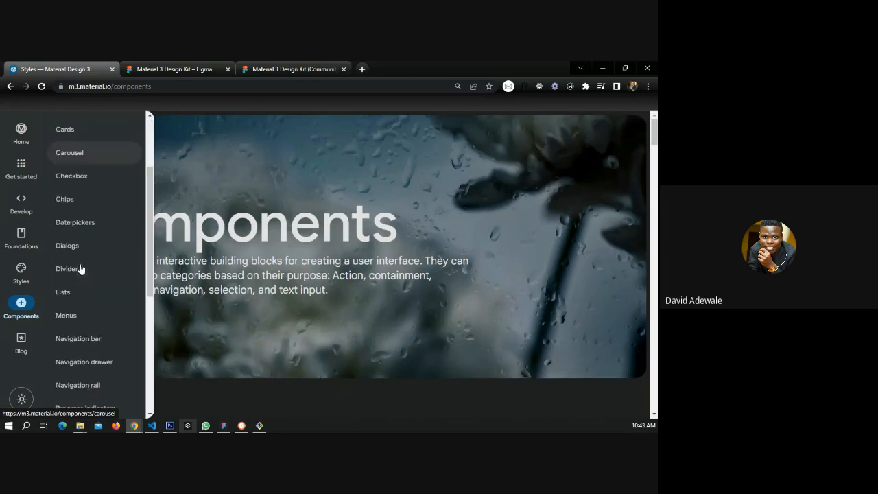
{"action": "scroll", "coordinate": [80, 269], "scroll_direction": "down", "scroll_amount": 3}
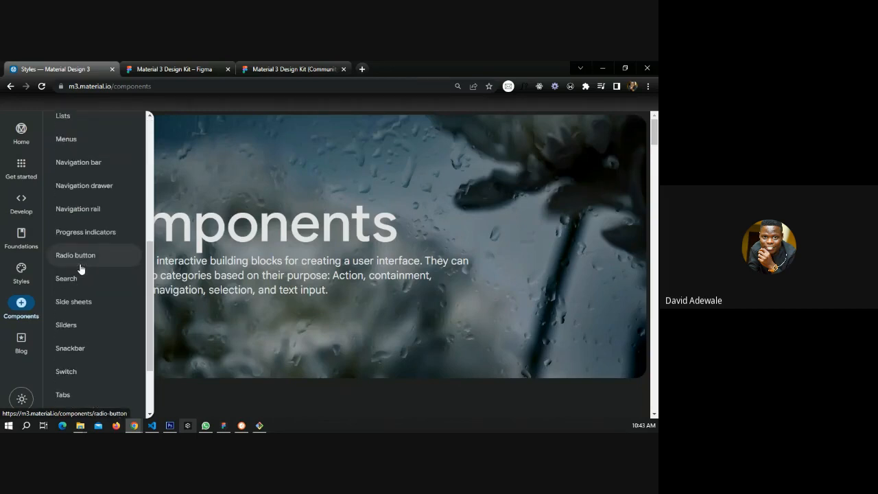
{"action": "scroll", "coordinate": [81, 269], "scroll_direction": "down", "scroll_amount": 1}
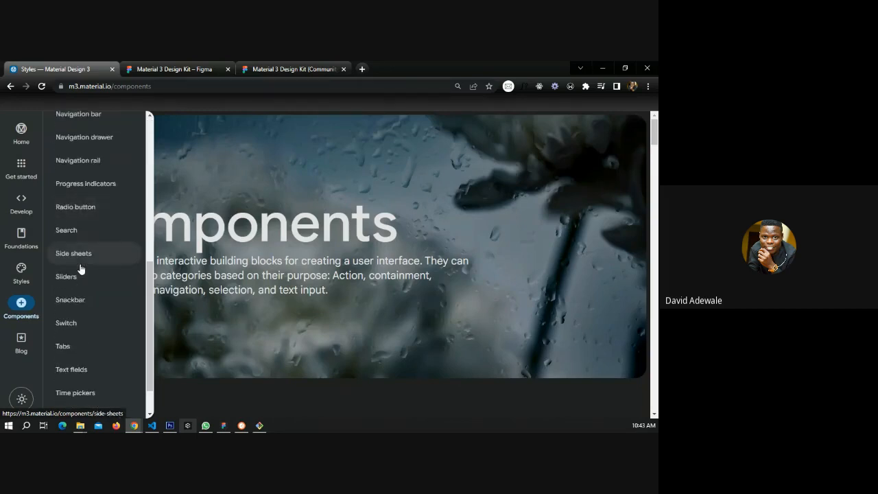
Scroll back up the Material 3 Components list and switch back to the Real Estate Design file.
{"action": "scroll", "coordinate": [80, 269], "scroll_direction": "up", "scroll_amount": 5}
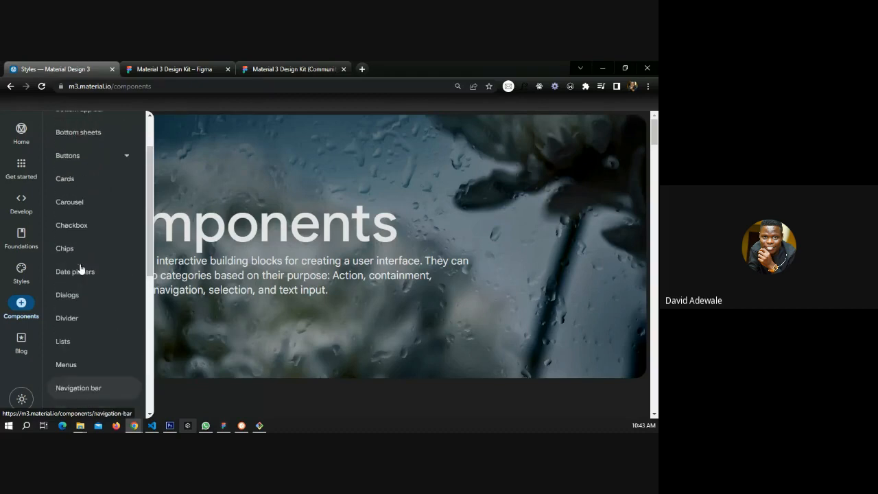
{"action": "scroll", "coordinate": [80, 269], "scroll_direction": "up", "scroll_amount": 1}
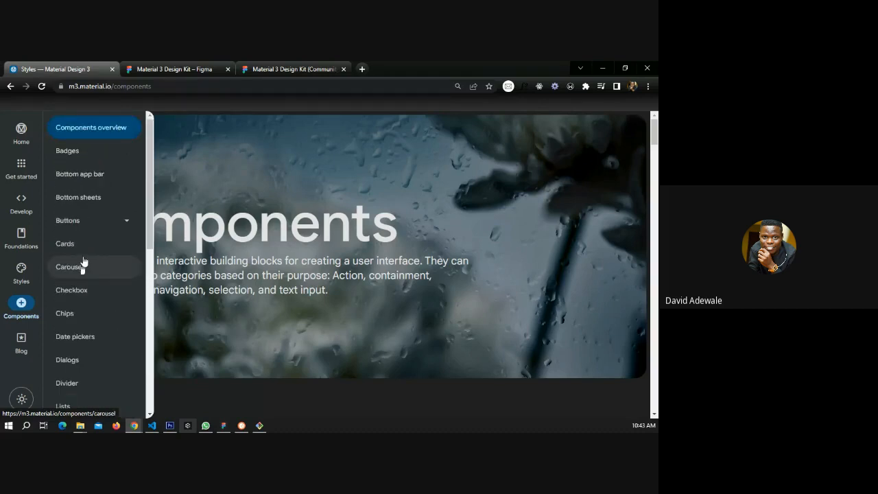
{"action": "key", "text": "alt+Tab"}
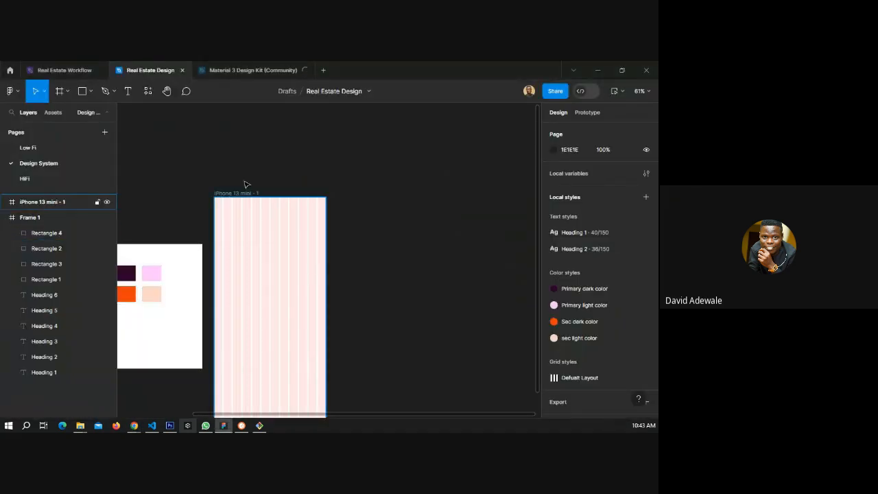
Draw a rectangle about 103 × 70 below the colour swatches in Frame 1.
{"action": "scroll", "coordinate": [246, 184], "scroll_direction": "down", "scroll_amount": 3}
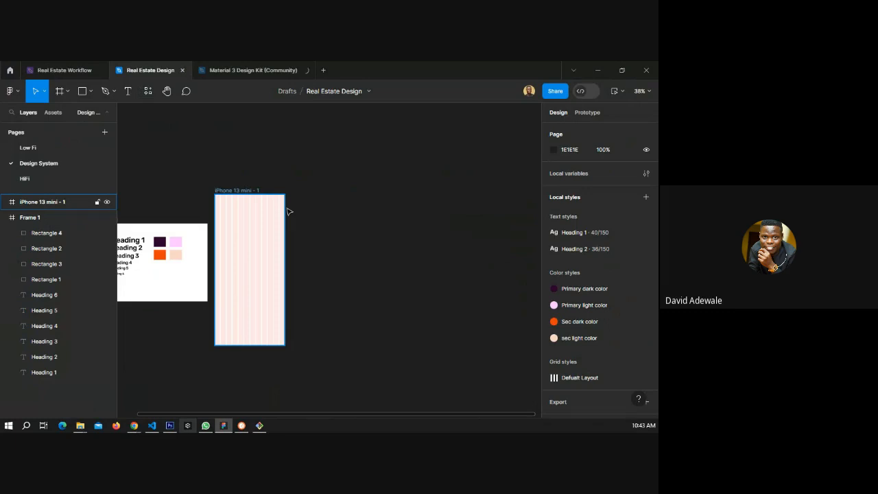
{"action": "left_click", "coordinate": [255, 191]}
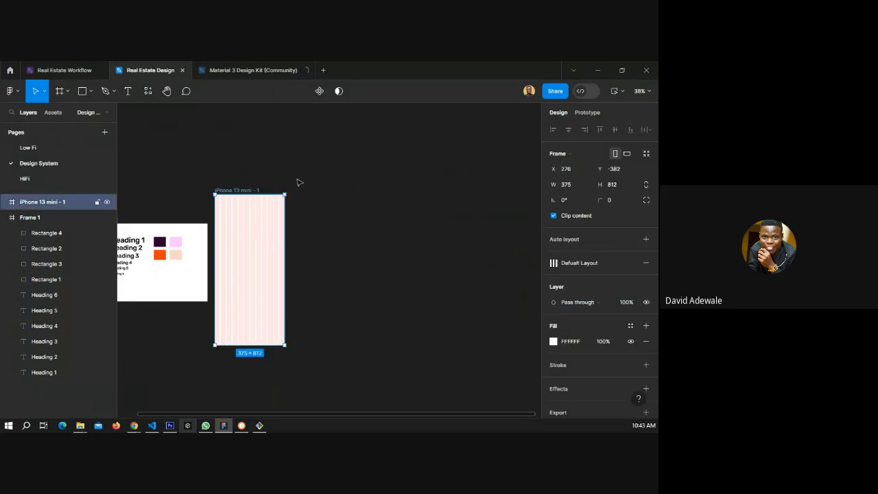
{"action": "left_click", "coordinate": [296, 184]}
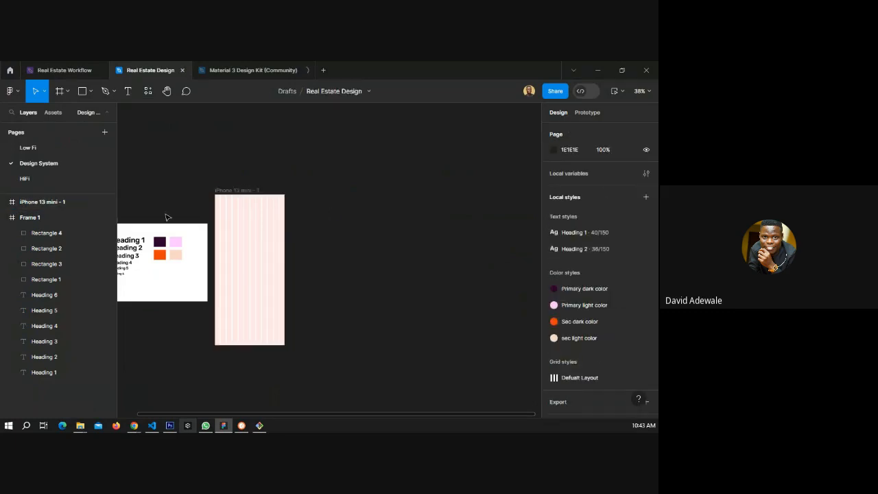
{"action": "scroll", "coordinate": [126, 279], "scroll_direction": "up", "scroll_amount": 5}
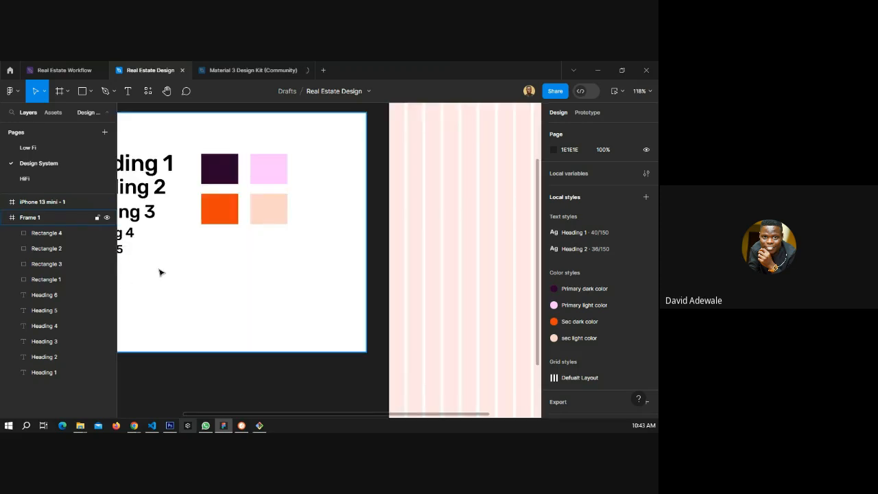
{"action": "scroll", "coordinate": [159, 270], "scroll_direction": "up", "scroll_amount": 1}
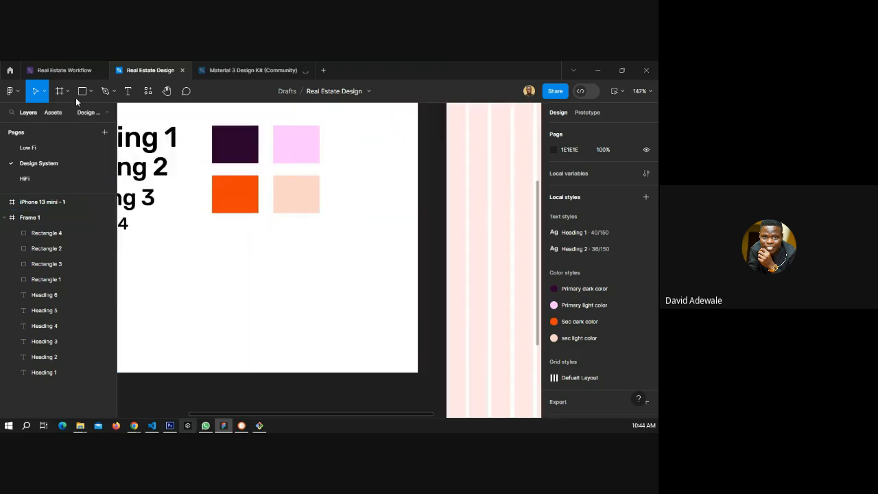
{"action": "left_click", "coordinate": [75, 97]}
{"action": "left_click_drag", "start_coordinate": [220, 268], "coordinate": [266, 284]}
Add a drop shadow effect with default settings to the new rectangle.
{"action": "scroll", "coordinate": [579, 331], "scroll_direction": "down", "scroll_amount": 1}
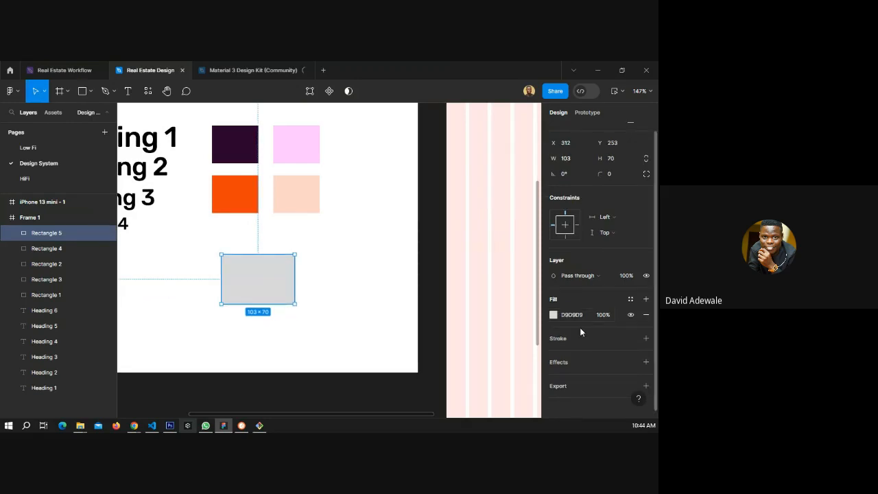
{"action": "scroll", "coordinate": [579, 327], "scroll_direction": "down", "scroll_amount": 1}
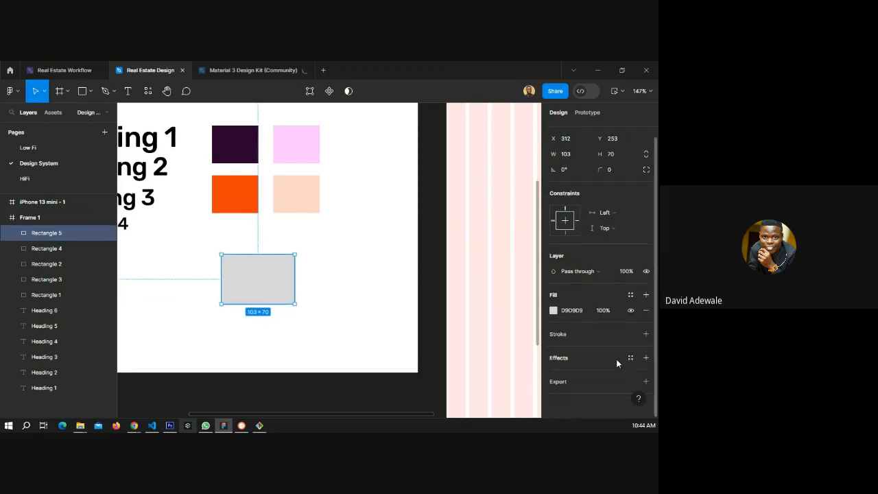
{"action": "left_click", "coordinate": [645, 357]}
{"action": "left_click", "coordinate": [554, 373]}
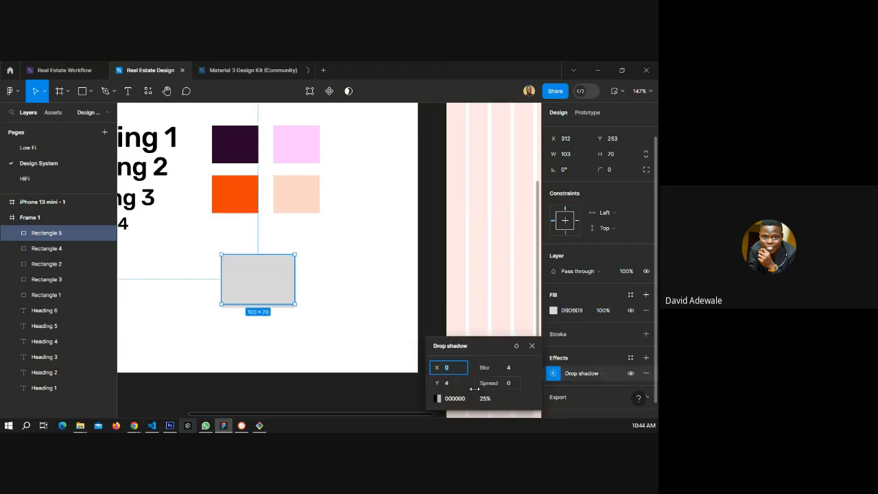
{"action": "left_click", "coordinate": [338, 332]}
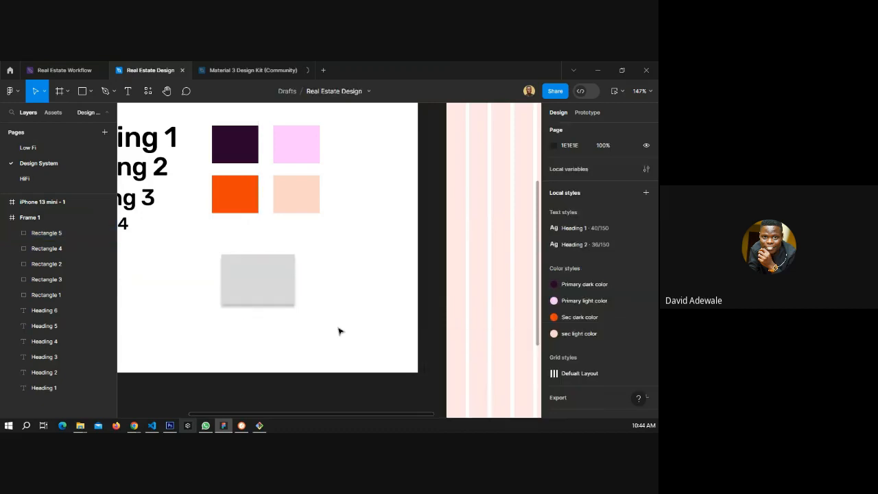
Save the rectangle's drop shadow as a new effect style named "Shadow style".
{"action": "scroll", "coordinate": [267, 309], "scroll_direction": "up", "scroll_amount": 5}
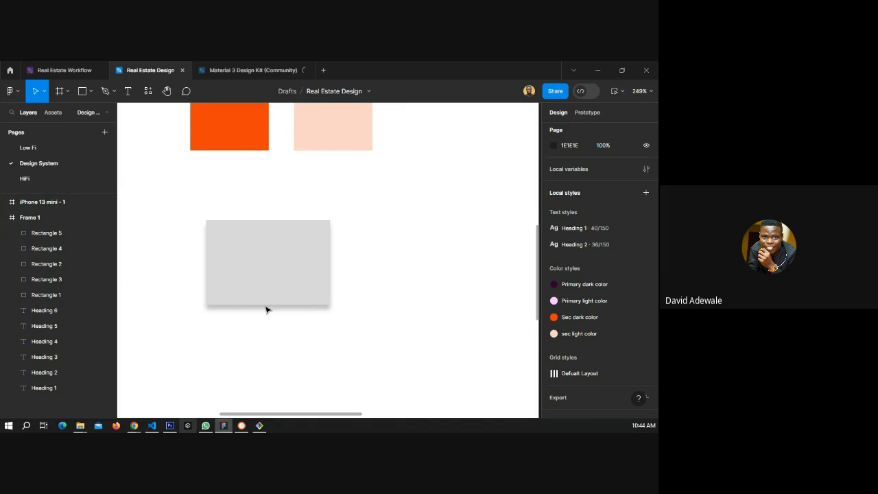
{"action": "left_click", "coordinate": [264, 288]}
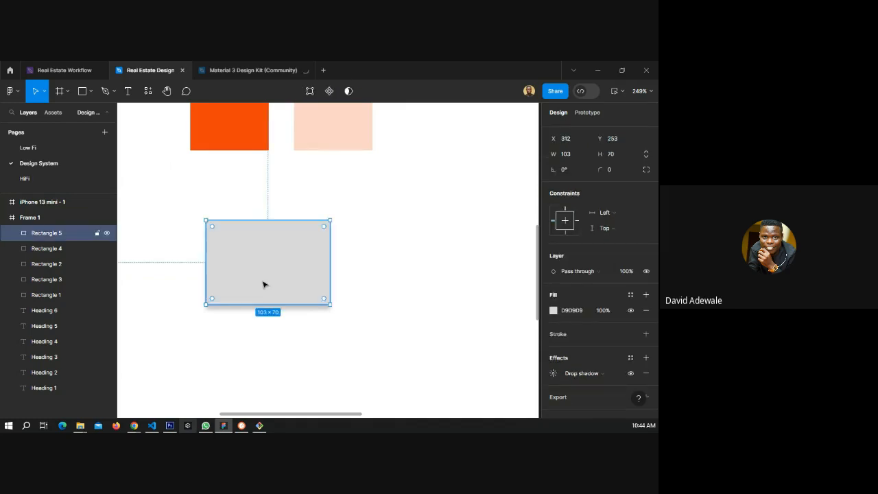
{"action": "scroll", "coordinate": [597, 324], "scroll_direction": "down", "scroll_amount": 1}
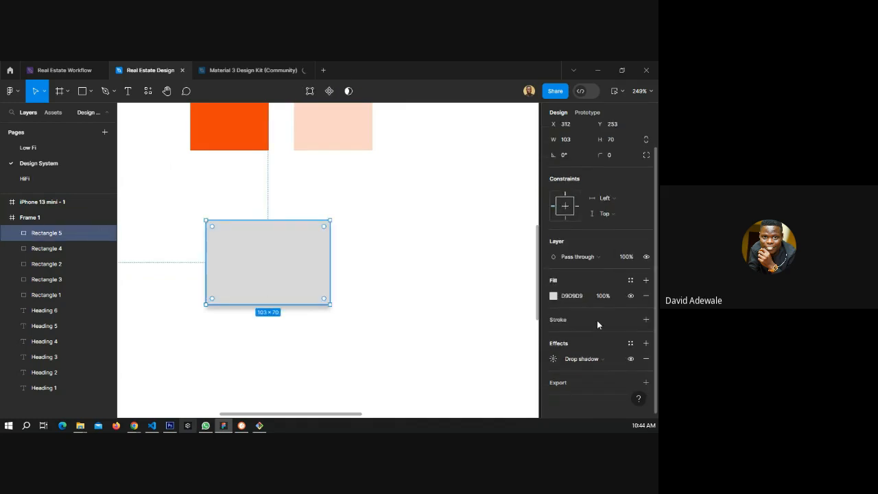
{"action": "left_click", "coordinate": [635, 342]}
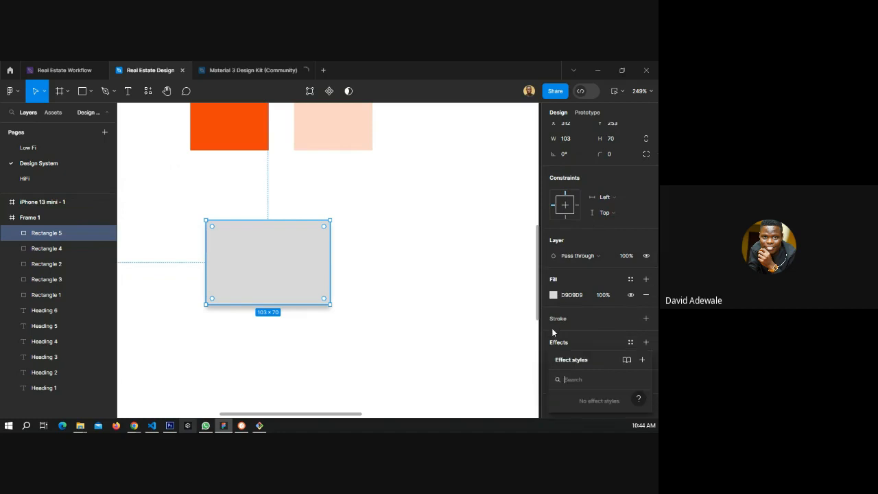
{"action": "left_click", "coordinate": [642, 361]}
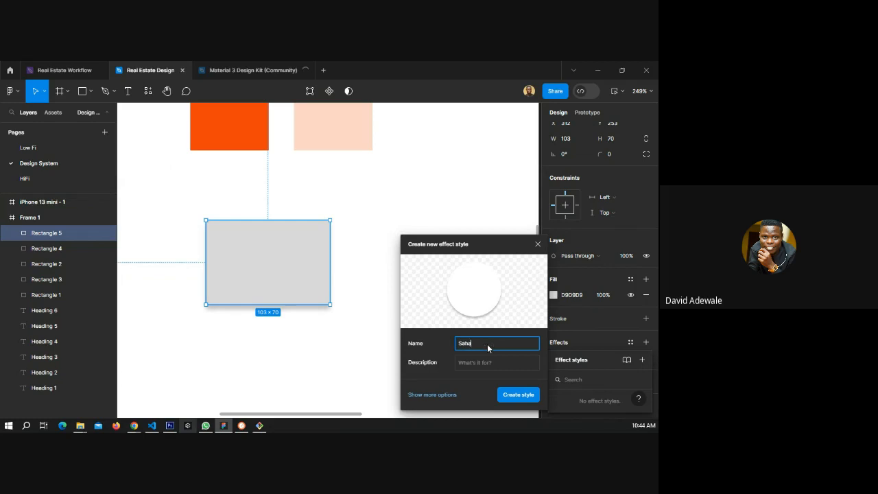
{"action": "key", "text": "BackSpace"}
{"action": "key", "text": "BackSpace"}
{"action": "key", "text": "BackSpace"}
{"action": "key", "text": "BackSpace"}
{"action": "key", "text": "BackSpace"}
{"action": "key", "text": "BackSpace"}
{"action": "type", "text": "hadow style"}
{"action": "left_click", "coordinate": [519, 395]}
{"action": "left_click", "coordinate": [394, 288]}
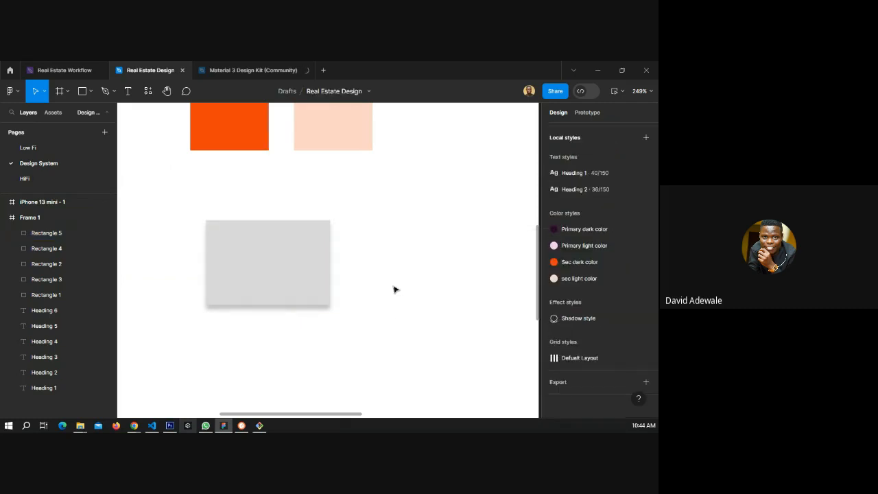
Zoom around the Design System page to review Frame 1 and the local styles list.
{"action": "scroll", "coordinate": [282, 275], "scroll_direction": "down", "scroll_amount": 5}
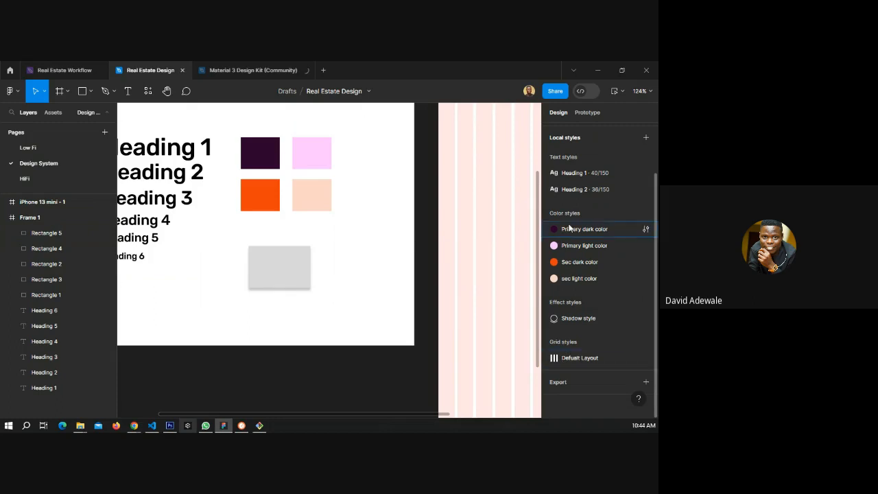
{"action": "scroll", "coordinate": [570, 254], "scroll_direction": "up", "scroll_amount": 2}
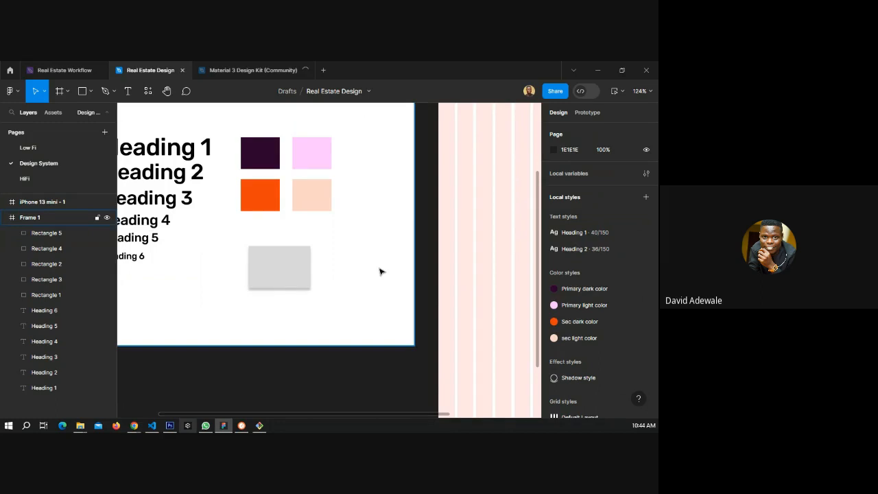
{"action": "scroll", "coordinate": [381, 272], "scroll_direction": "down", "scroll_amount": 5, "text": "ctrl"}
{"action": "scroll", "coordinate": [382, 276], "scroll_direction": "up", "scroll_amount": 3}
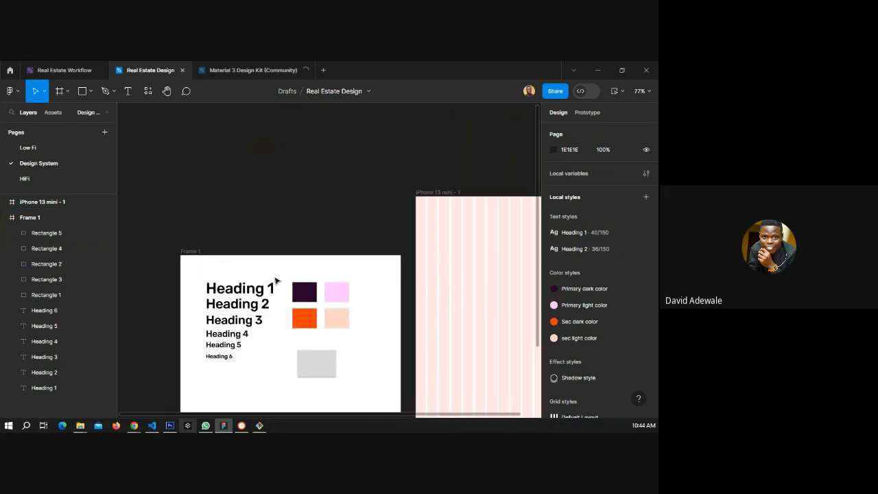
{"action": "scroll", "coordinate": [275, 279], "scroll_direction": "down", "scroll_amount": 2}
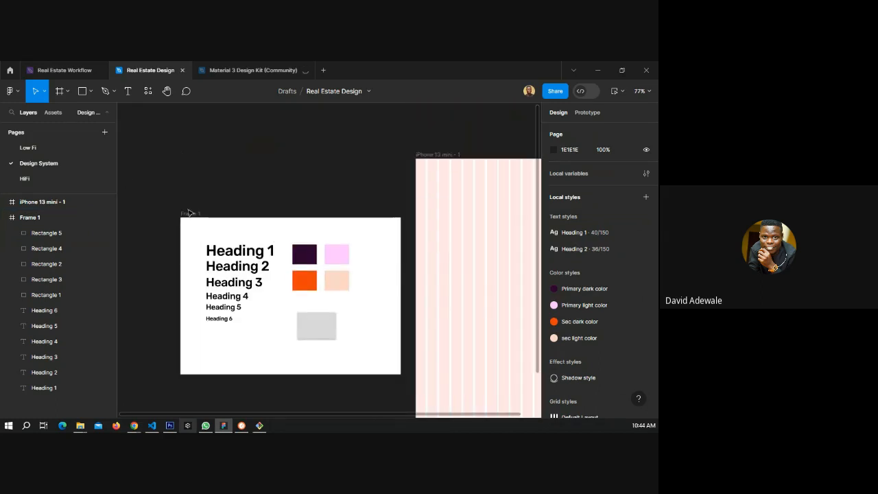
{"action": "scroll", "coordinate": [146, 280], "scroll_direction": "down", "scroll_amount": 3}
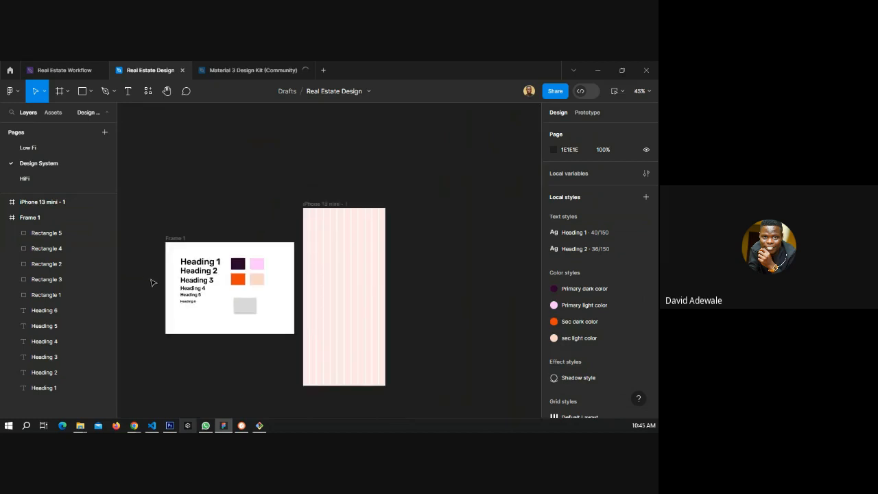
{"action": "scroll", "coordinate": [152, 282], "scroll_direction": "up", "scroll_amount": 2}
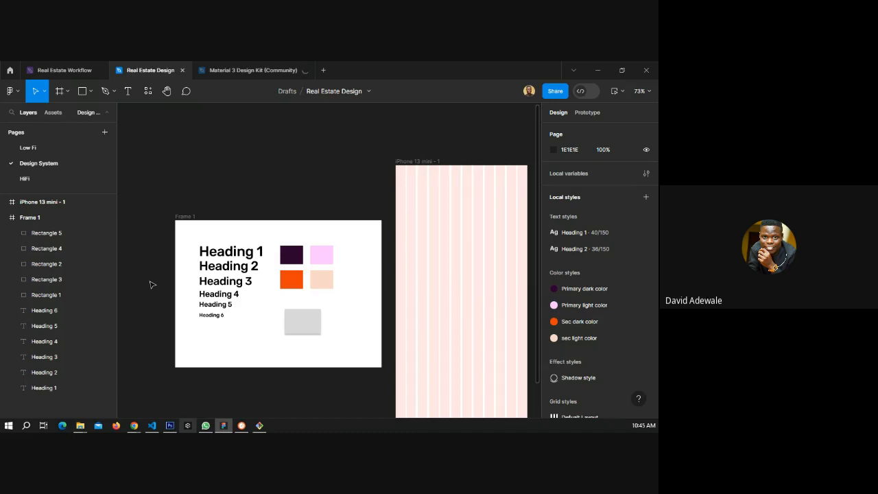
{"action": "scroll", "coordinate": [295, 289], "scroll_direction": "up", "scroll_amount": 5}
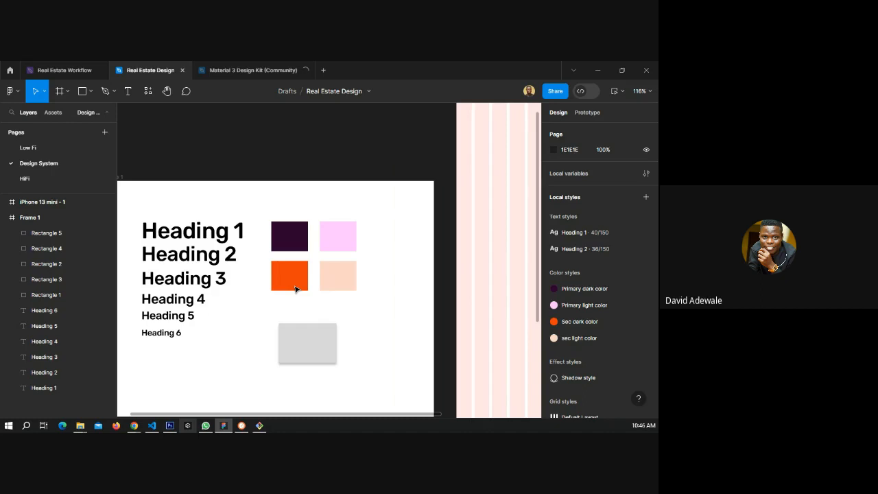
Move the shadowed rectangle up to sit beneath the light colour swatches.
{"action": "left_click", "coordinate": [288, 276]}
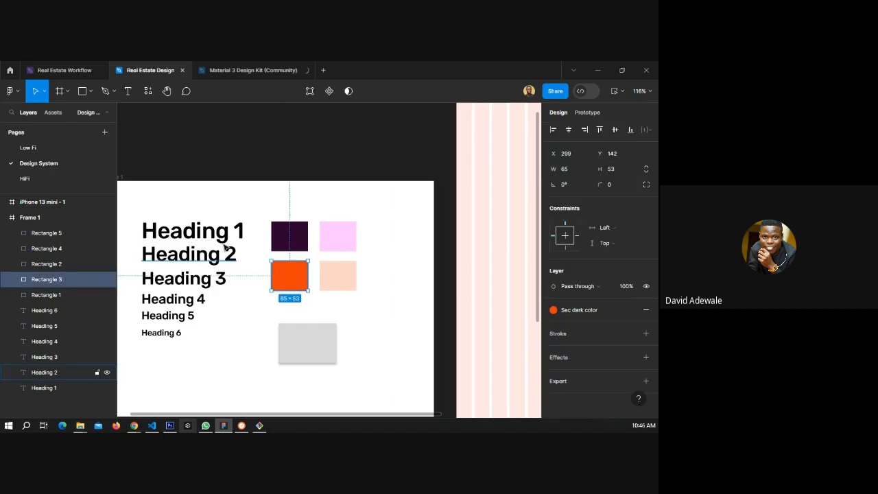
{"action": "left_click", "coordinate": [223, 235]}
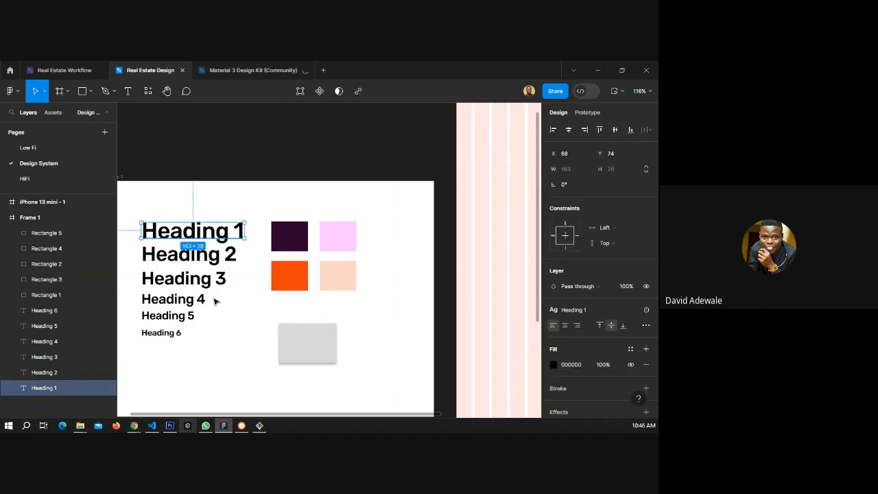
{"action": "left_click", "coordinate": [214, 300]}
{"action": "scroll", "coordinate": [308, 321], "scroll_direction": "down", "scroll_amount": 1}
{"action": "left_click_drag", "start_coordinate": [303, 304], "coordinate": [337, 287]}
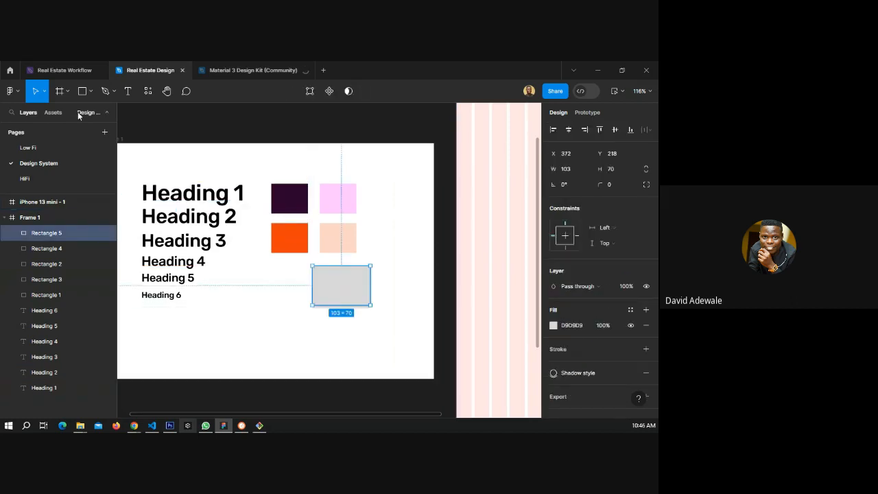
{"action": "key", "text": "r"}
{"action": "left_click_drag", "start_coordinate": [152, 331], "coordinate": [253, 356]}
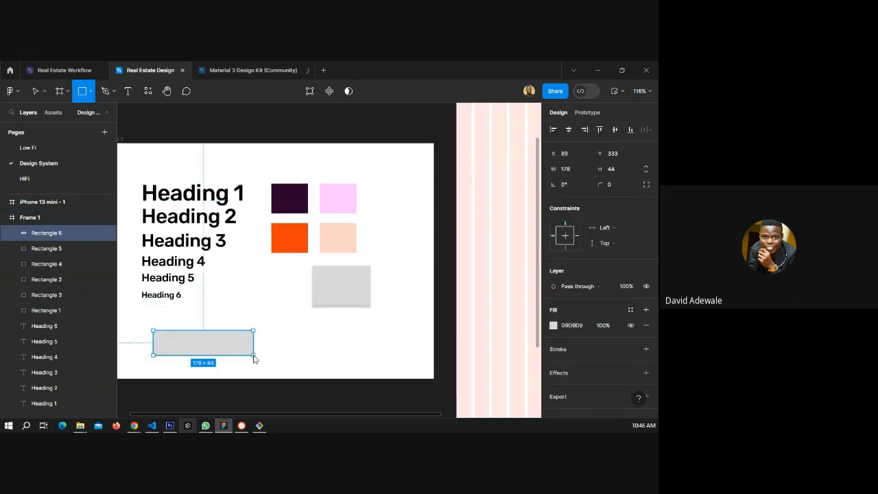
{"action": "key", "text": "Delete"}
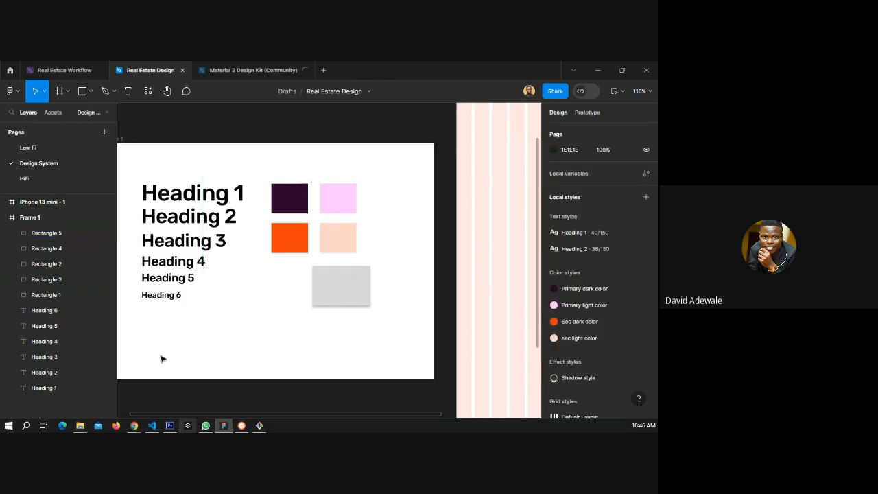
Add a text layer reading "Btn" below the Heading 6 sample in Frame 1.
{"action": "key", "text": "t"}
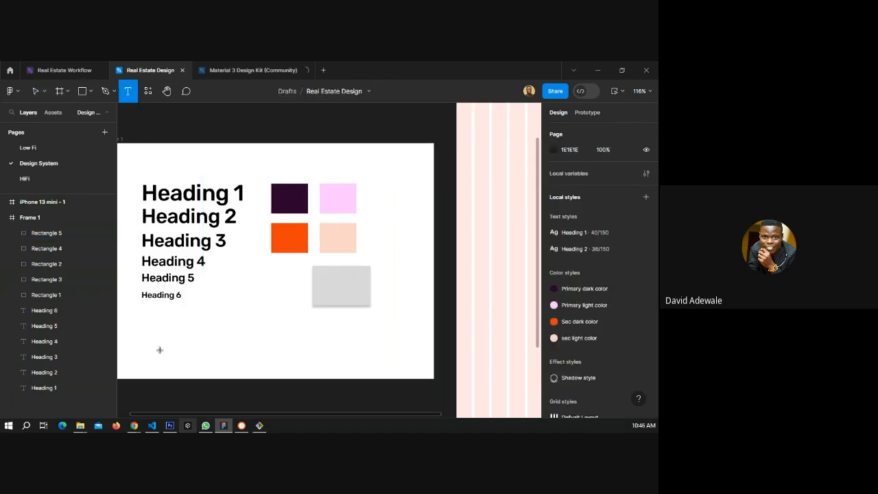
{"action": "left_click", "coordinate": [159, 349]}
{"action": "type", "text": "B"}
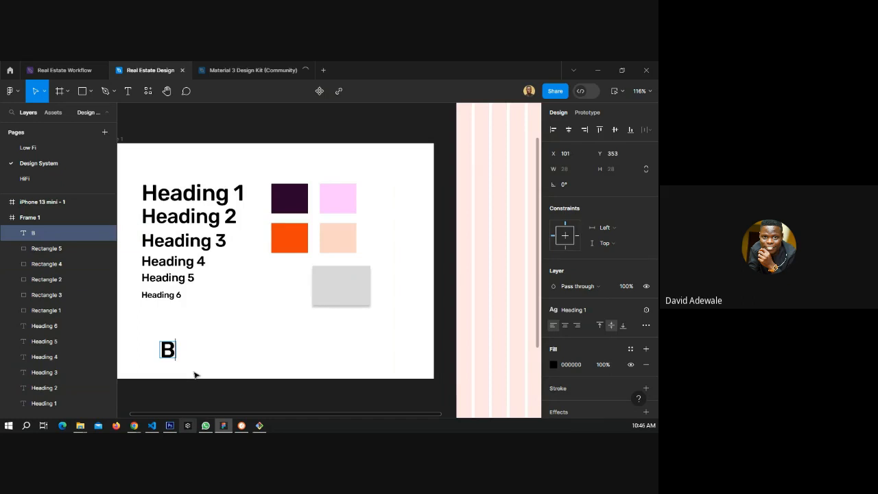
{"action": "type", "text": "tn"}
{"action": "key", "text": "Escape"}
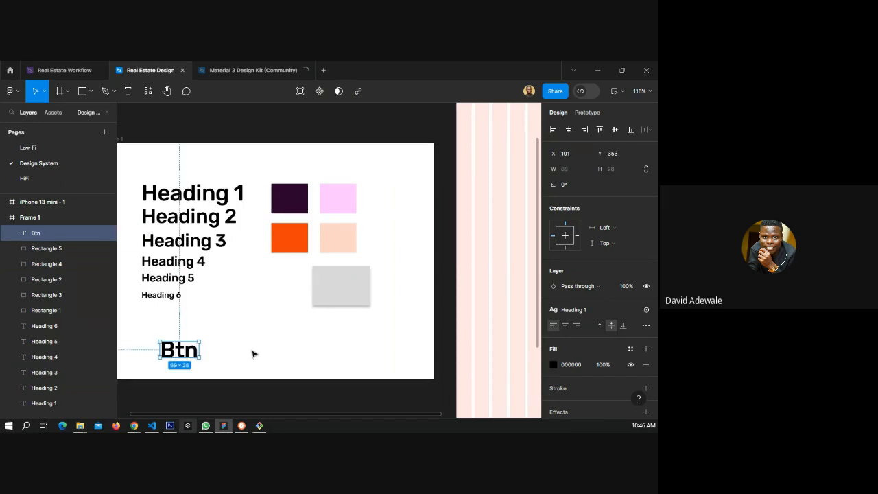
Wrap the Btn text in an auto layout frame and dismiss the tip popup.
{"action": "key", "text": "shift+a"}
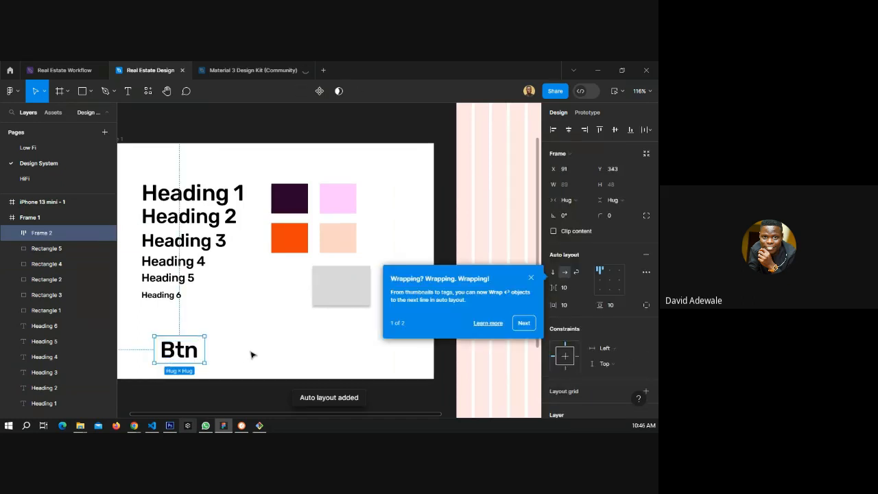
{"action": "left_click", "coordinate": [531, 274]}
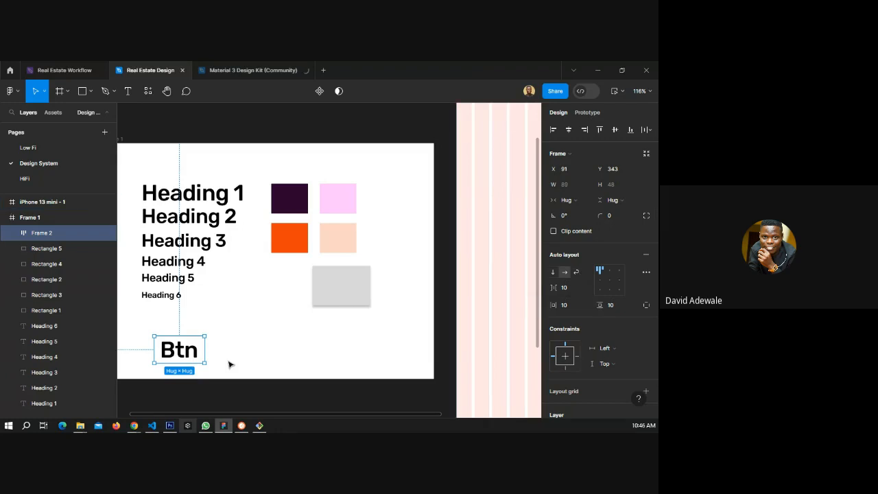
Centre-align the Btn auto layout frame's content and convert the frame into a component.
{"action": "left_click", "coordinate": [609, 279]}
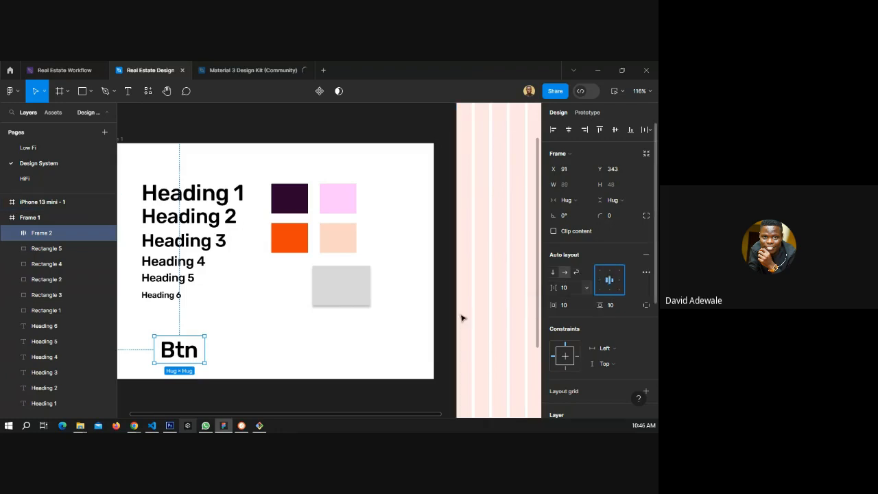
{"action": "scroll", "coordinate": [543, 344], "scroll_direction": "down", "scroll_amount": 3}
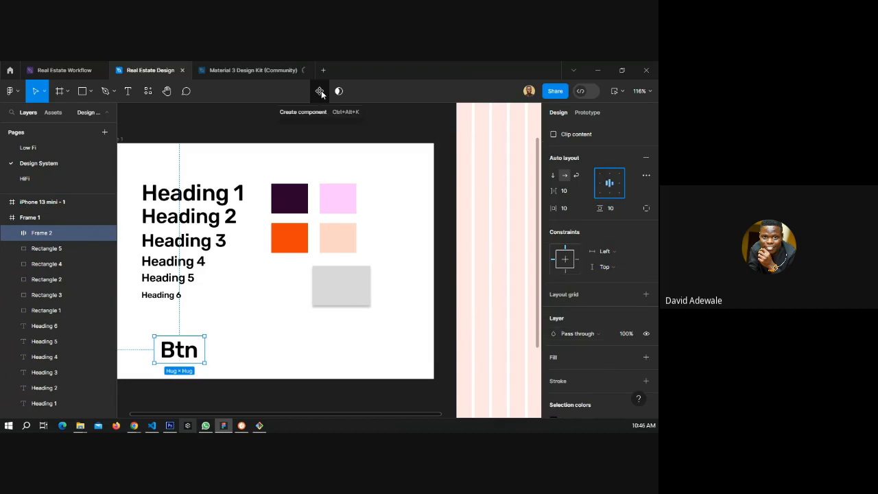
{"action": "right_click", "coordinate": [179, 353]}
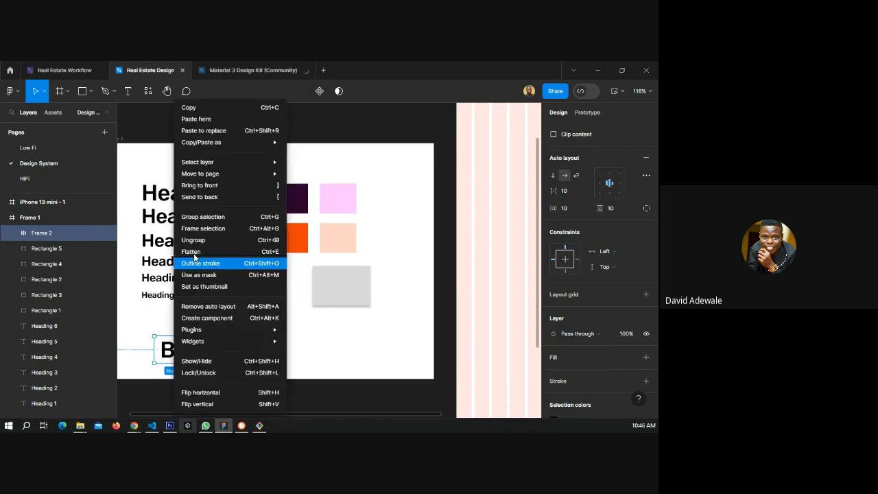
{"action": "mouse_move", "coordinate": [209, 146]}
{"action": "mouse_move", "coordinate": [190, 332]}
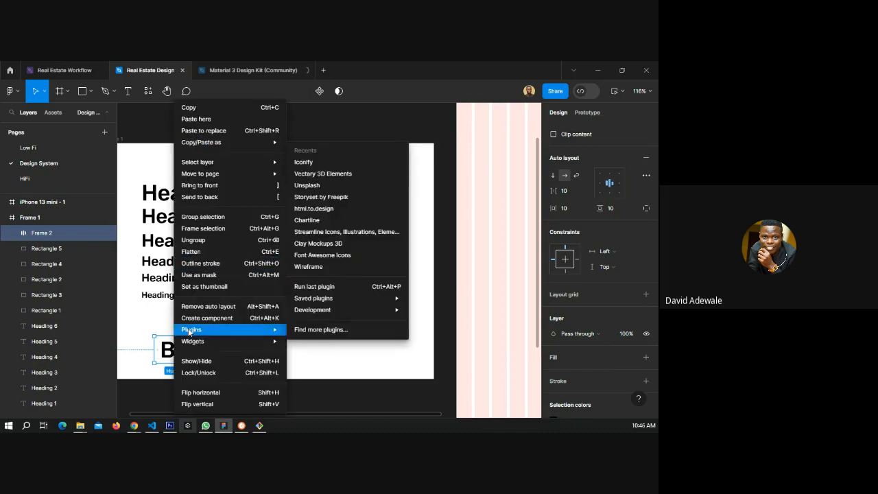
{"action": "left_click", "coordinate": [230, 319]}
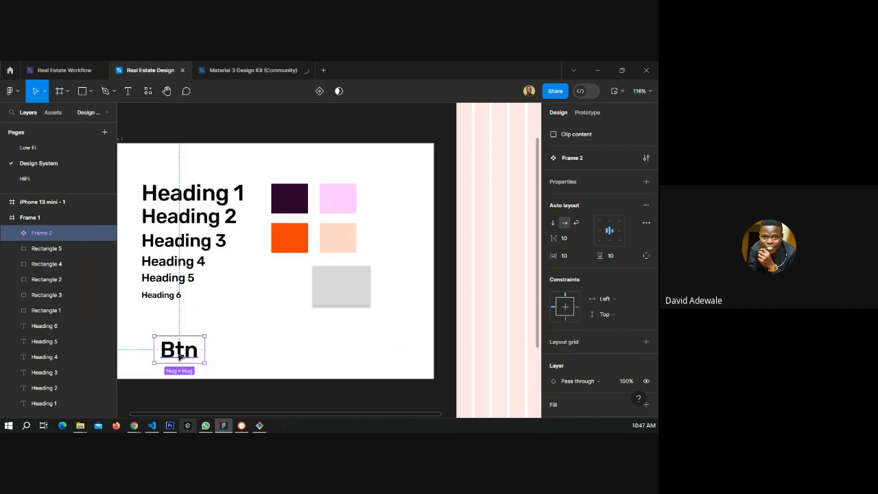
Duplicate the Btn component and move the copy to its right within Frame 1.
{"action": "key", "text": "ctrl+d"}
{"action": "left_click_drag", "start_coordinate": [183, 351], "coordinate": [273, 356]}
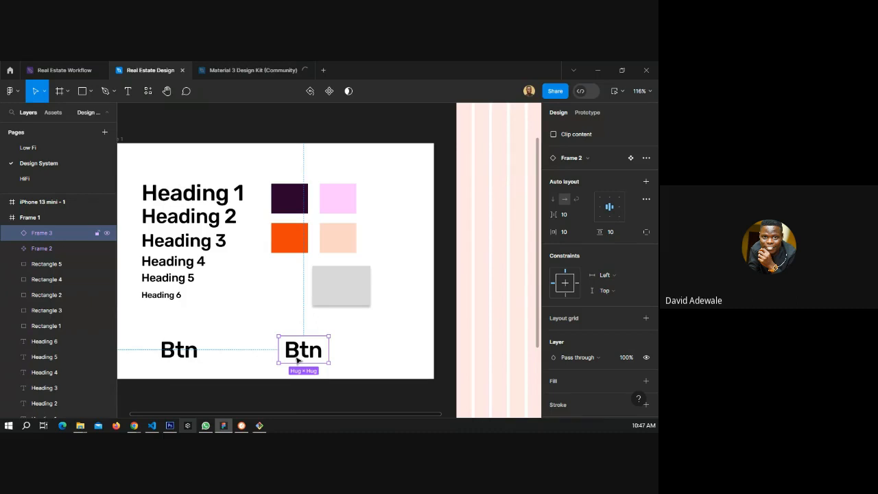
Edit the main component's text to read "Btns".
{"action": "left_click", "coordinate": [181, 352]}
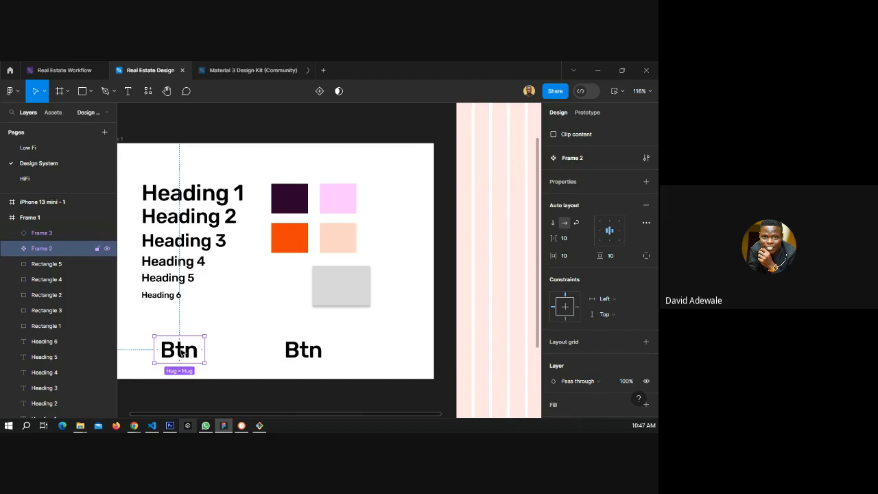
{"action": "double_click", "coordinate": [194, 350]}
{"action": "double_click", "coordinate": [194, 350]}
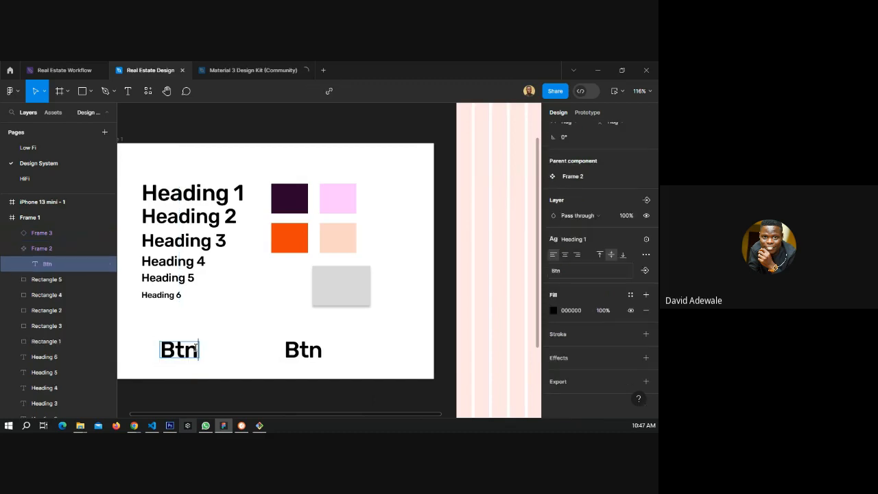
{"action": "type", "text": "s"}
{"action": "key", "text": "Escape"}
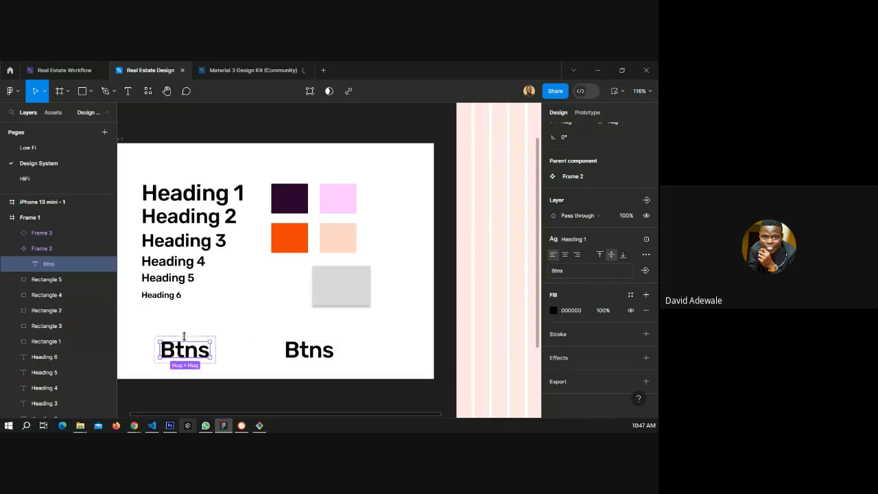
{"action": "key", "text": "Escape"}
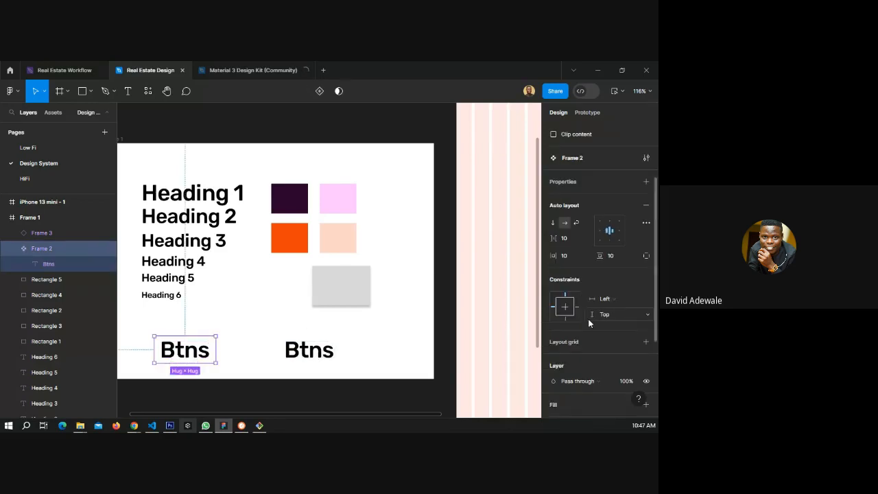
Add a fill to the Btns component and apply the Primary dark color style to it.
{"action": "scroll", "coordinate": [588, 323], "scroll_direction": "down", "scroll_amount": 3}
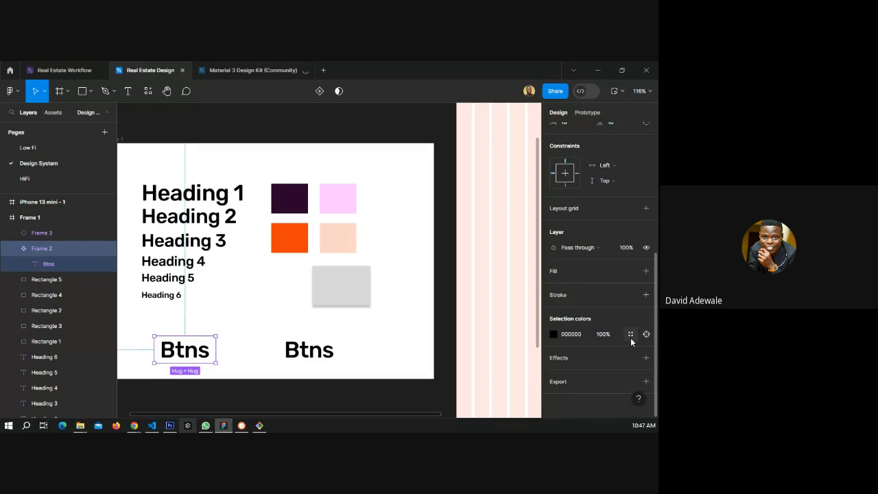
{"action": "left_click", "coordinate": [574, 271]}
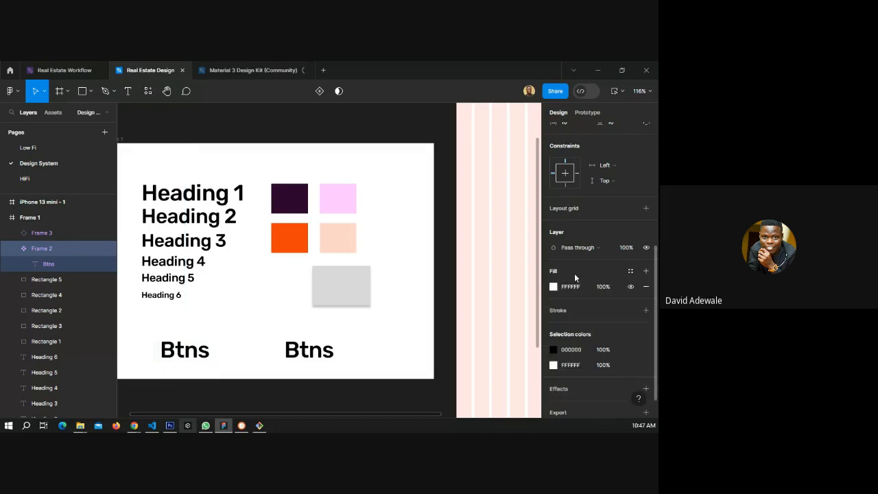
{"action": "left_click", "coordinate": [552, 287]}
{"action": "left_click", "coordinate": [632, 274]}
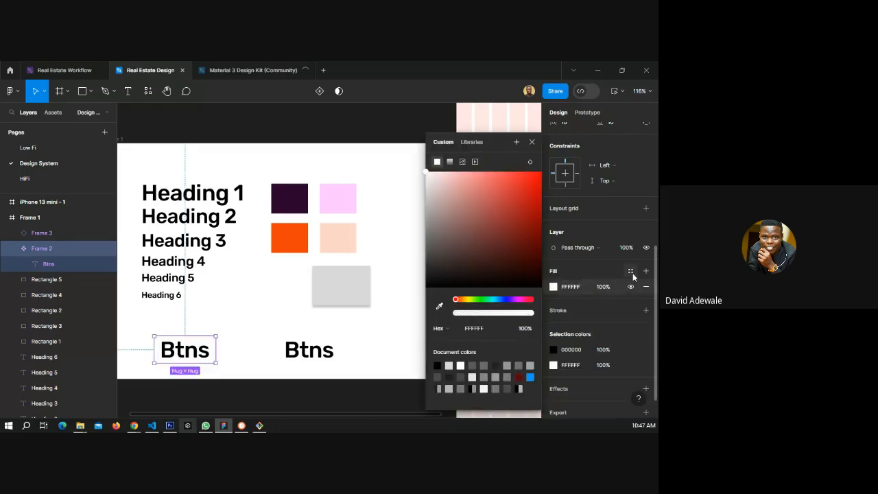
{"action": "left_click", "coordinate": [631, 271]}
{"action": "left_click", "coordinate": [467, 276]}
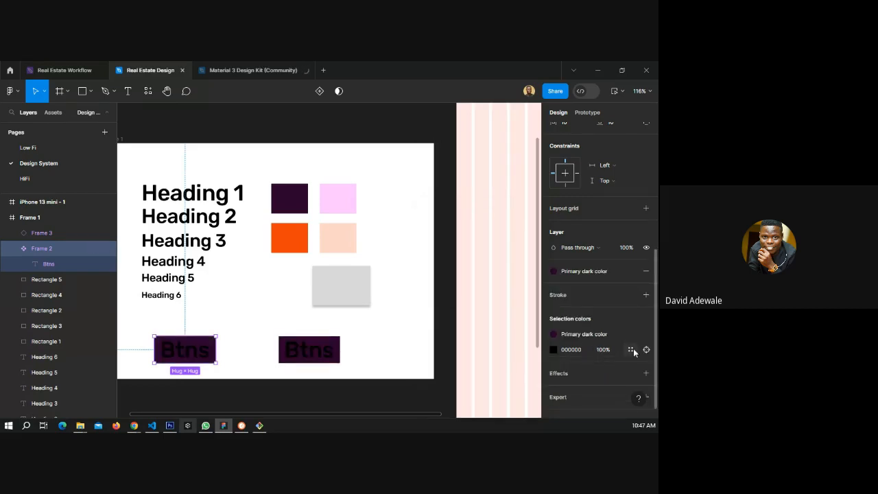
Set the button text colour to the Primary light color style and the corner radius to 12.
{"action": "left_click", "coordinate": [631, 350]}
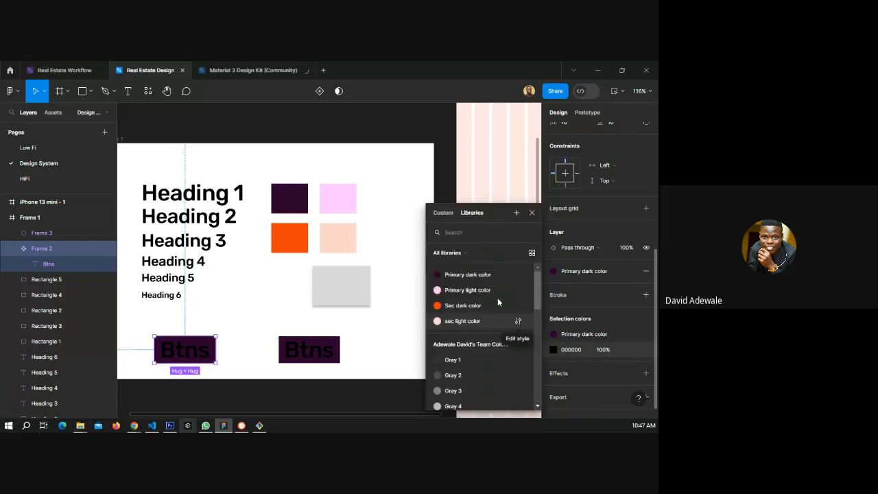
{"action": "left_click", "coordinate": [479, 289]}
{"action": "scroll", "coordinate": [598, 274], "scroll_direction": "up", "scroll_amount": 4}
{"action": "left_click", "coordinate": [607, 215]}
{"action": "type", "text": "12"}
{"action": "key", "text": "Return"}
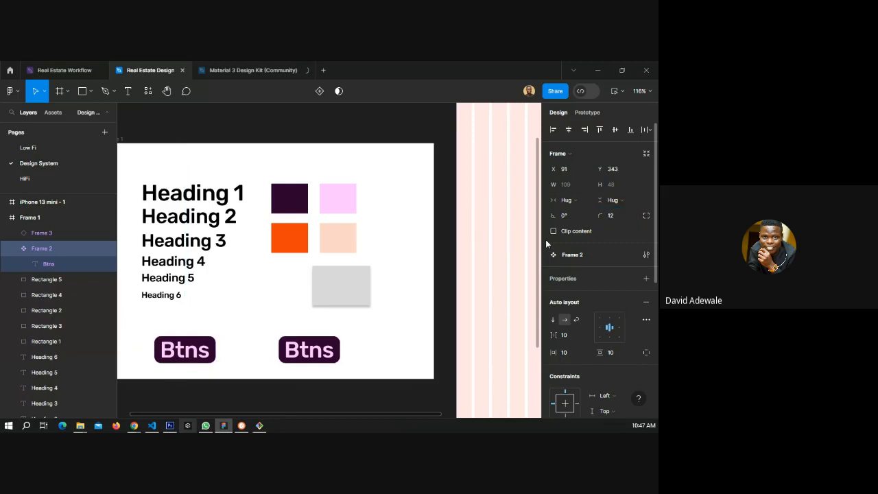
Compare the Btns main component and its instance by selecting each in turn.
{"action": "left_click", "coordinate": [385, 360]}
{"action": "left_click", "coordinate": [324, 358]}
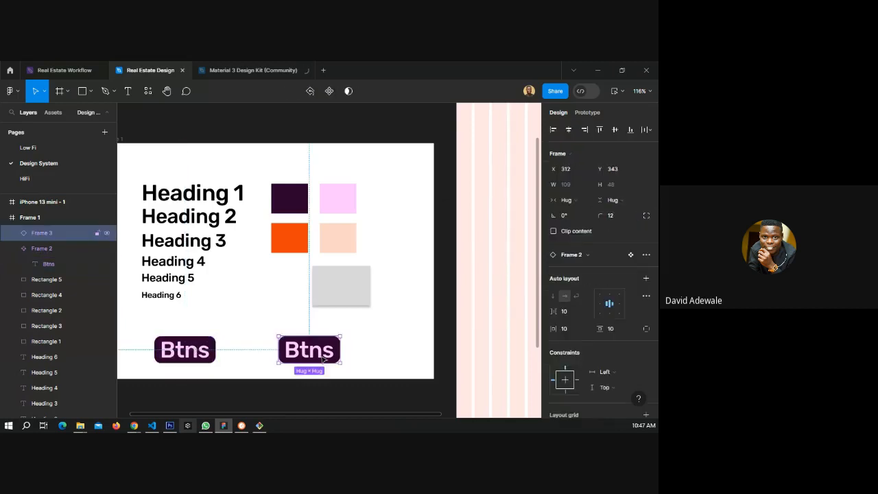
{"action": "left_click", "coordinate": [197, 357]}
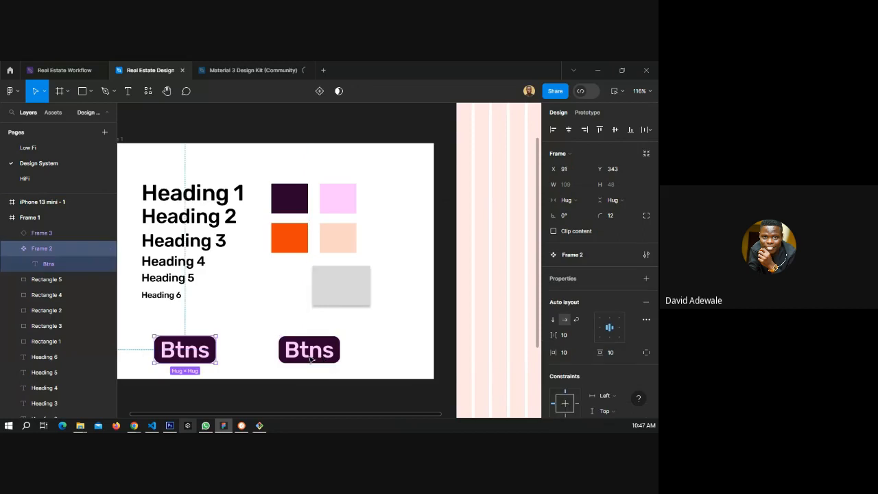
{"action": "left_click", "coordinate": [312, 357]}
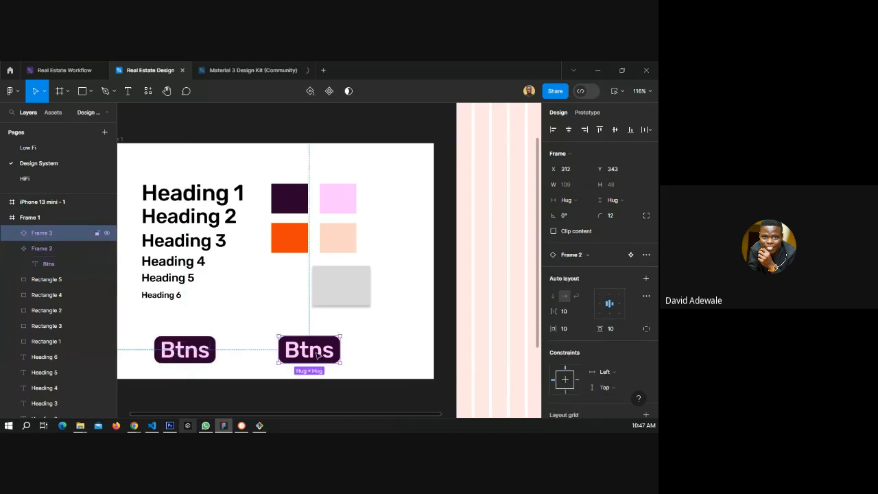
{"action": "left_click", "coordinate": [181, 343]}
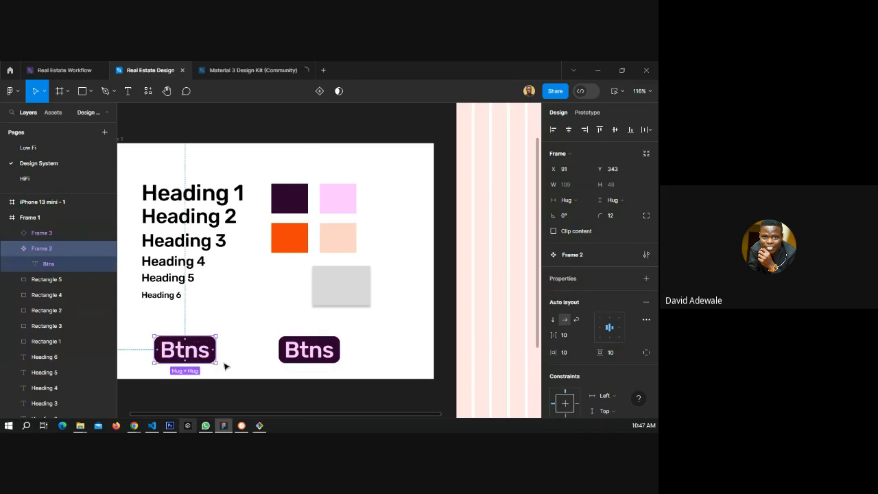
{"action": "left_click", "coordinate": [322, 355]}
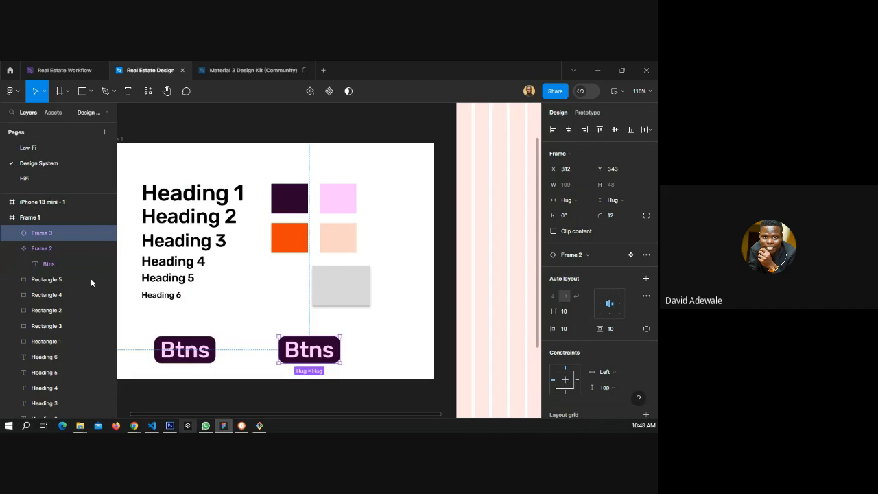
{"action": "scroll", "coordinate": [381, 300], "scroll_direction": "down", "scroll_amount": 3}
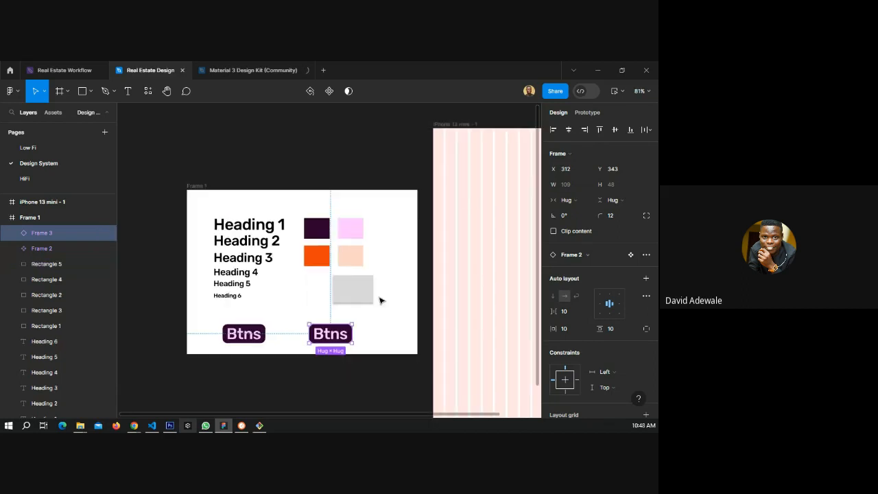
Switch to the browser and open the Material 3 Design Kit file tab.
{"action": "left_click", "coordinate": [255, 70]}
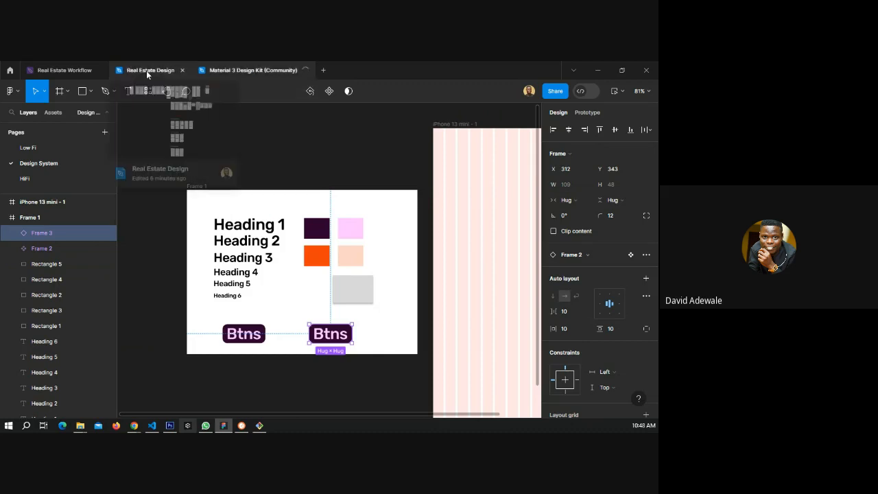
{"action": "left_click", "coordinate": [146, 70]}
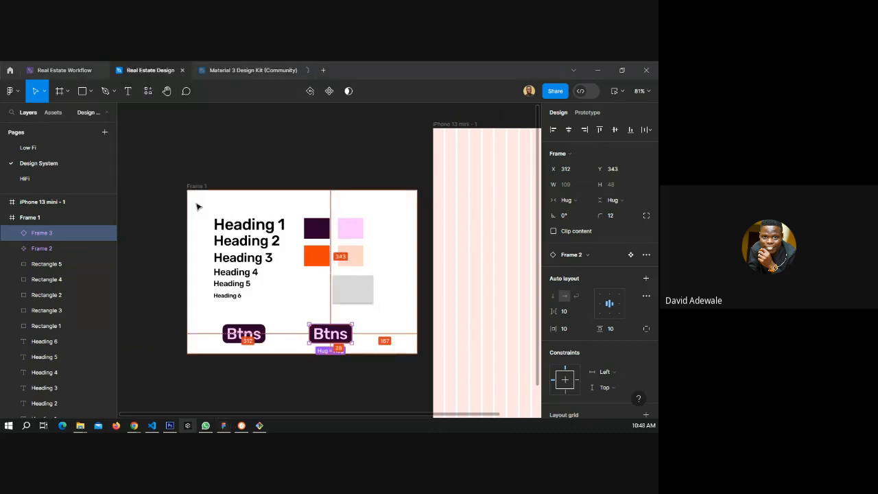
{"action": "key", "text": "alt+Tab"}
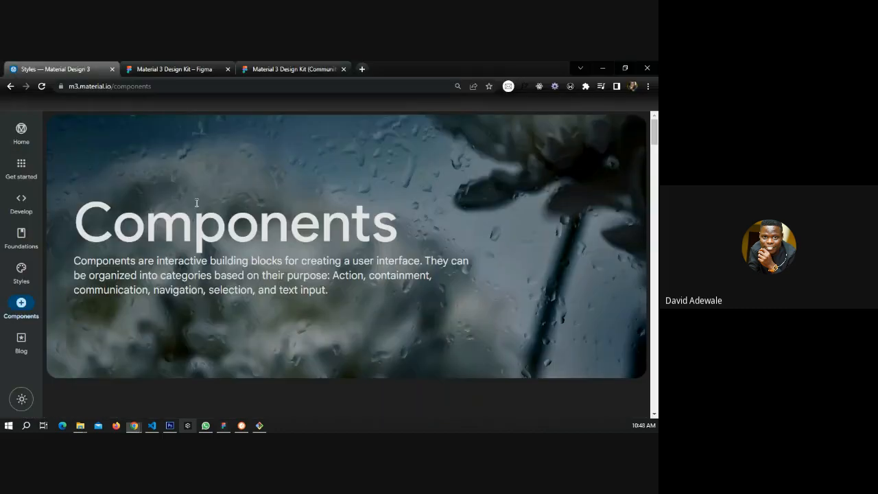
{"action": "left_click", "coordinate": [292, 68]}
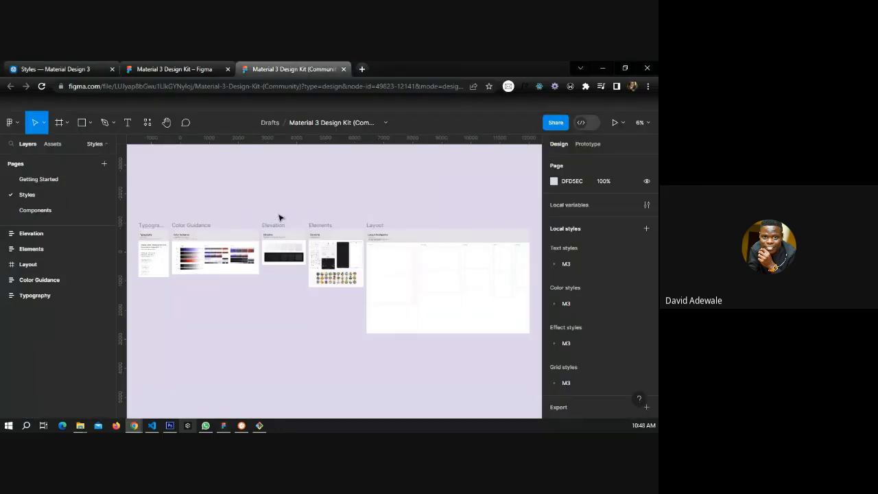
Select the kit's style frames and examine the Typography frame's type scale.
{"action": "left_click", "coordinate": [137, 213]}
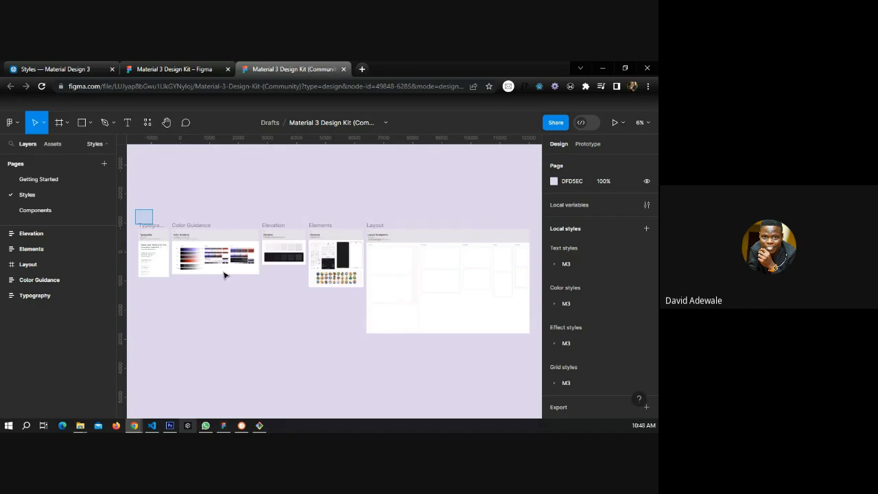
{"action": "mouse_move", "coordinate": [224, 275]}
{"action": "left_mouse_down"}
{"action": "mouse_move", "coordinate": [501, 349]}
{"action": "mouse_move", "coordinate": [329, 325]}
{"action": "mouse_move", "coordinate": [336, 309]}
{"action": "mouse_move", "coordinate": [366, 301]}
{"action": "left_mouse_up"}
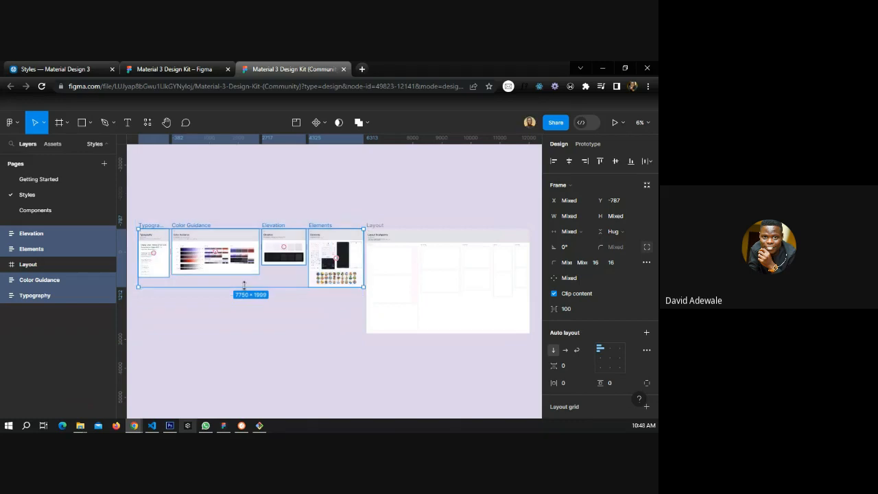
{"action": "scroll", "coordinate": [180, 241], "scroll_direction": "up", "scroll_amount": 3}
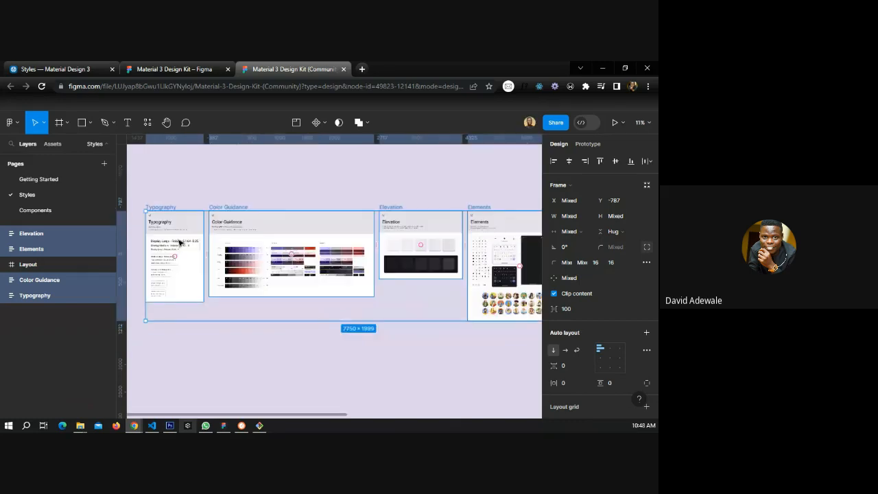
{"action": "scroll", "coordinate": [180, 242], "scroll_direction": "up", "scroll_amount": 3}
{"action": "scroll", "coordinate": [457, 250], "scroll_direction": "down", "scroll_amount": 2}
{"action": "scroll", "coordinate": [279, 245], "scroll_direction": "up", "scroll_amount": 4}
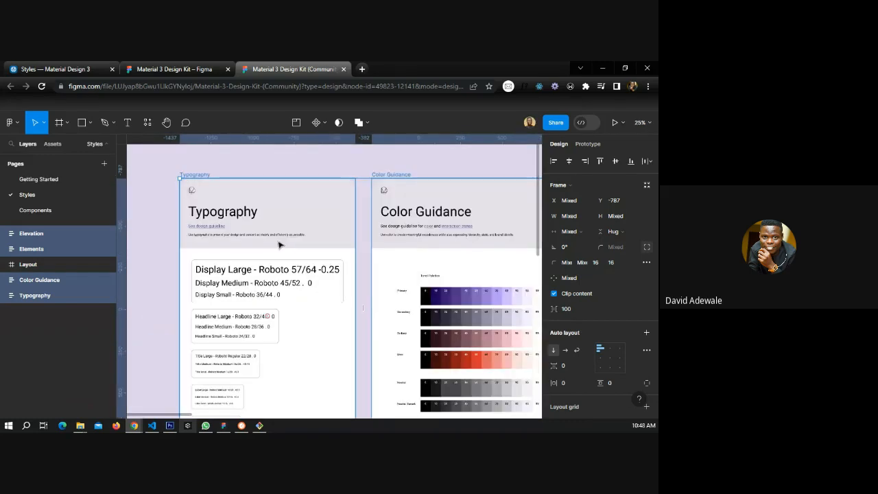
{"action": "scroll", "coordinate": [209, 247], "scroll_direction": "up", "scroll_amount": 5}
{"action": "scroll", "coordinate": [227, 243], "scroll_direction": "up", "scroll_amount": 1}
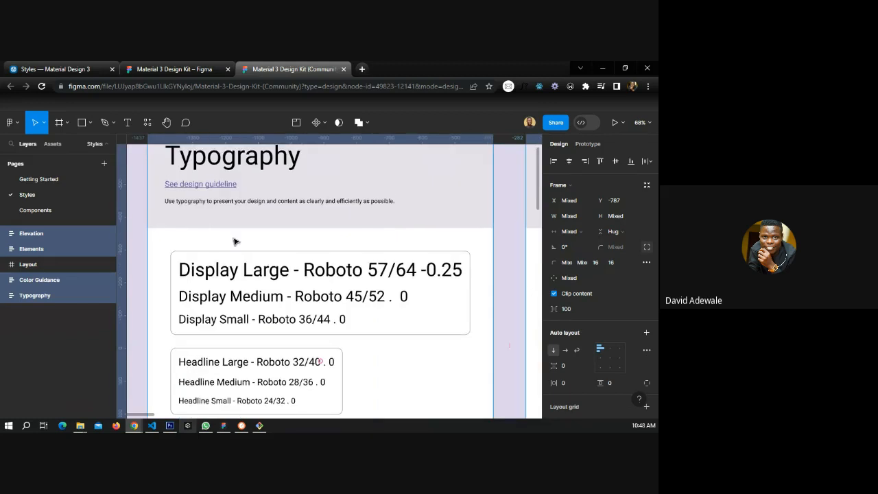
{"action": "scroll", "coordinate": [234, 241], "scroll_direction": "down", "scroll_amount": 1}
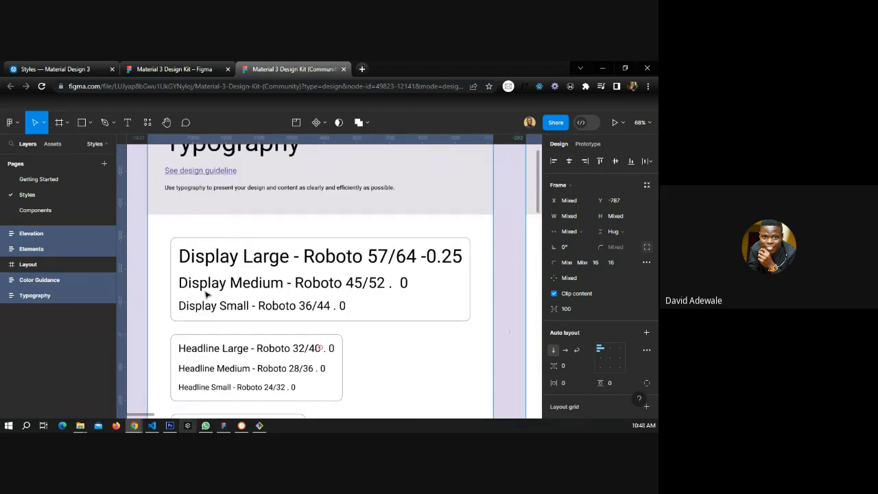
{"action": "scroll", "coordinate": [219, 303], "scroll_direction": "down", "scroll_amount": 1}
{"action": "scroll", "coordinate": [230, 313], "scroll_direction": "down", "scroll_amount": 3}
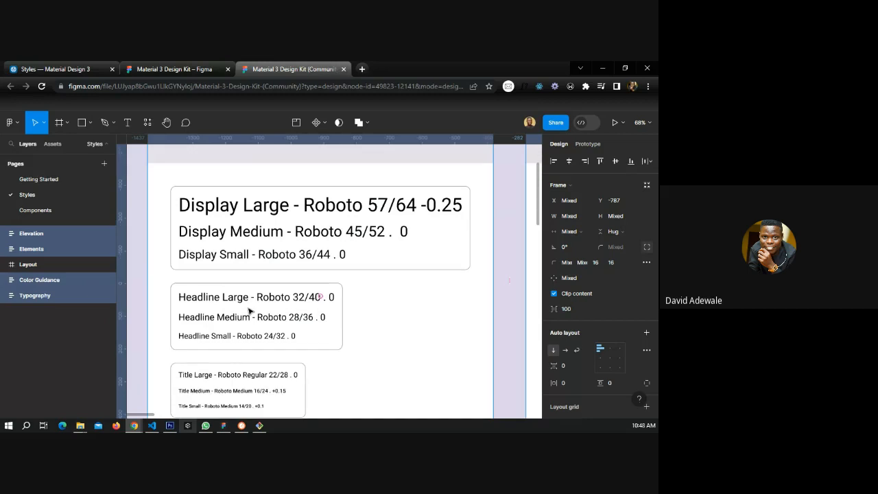
{"action": "scroll", "coordinate": [230, 308], "scroll_direction": "down", "scroll_amount": 1}
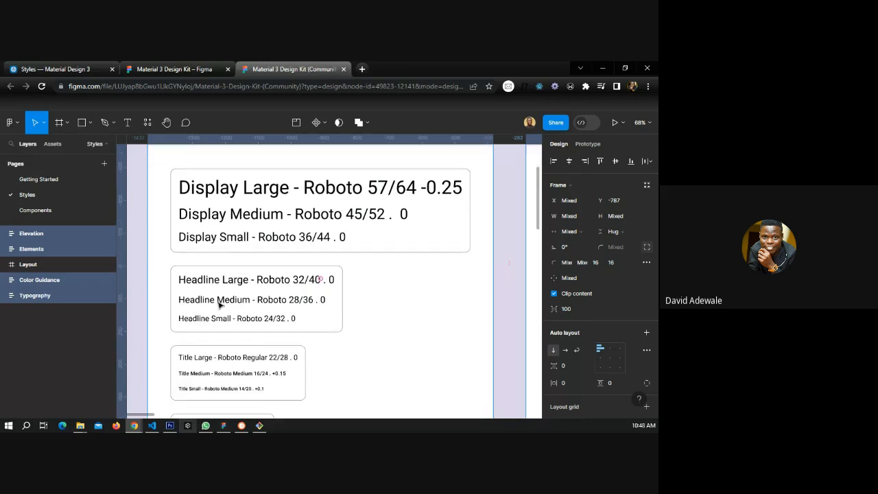
{"action": "scroll", "coordinate": [240, 293], "scroll_direction": "down", "scroll_amount": 3}
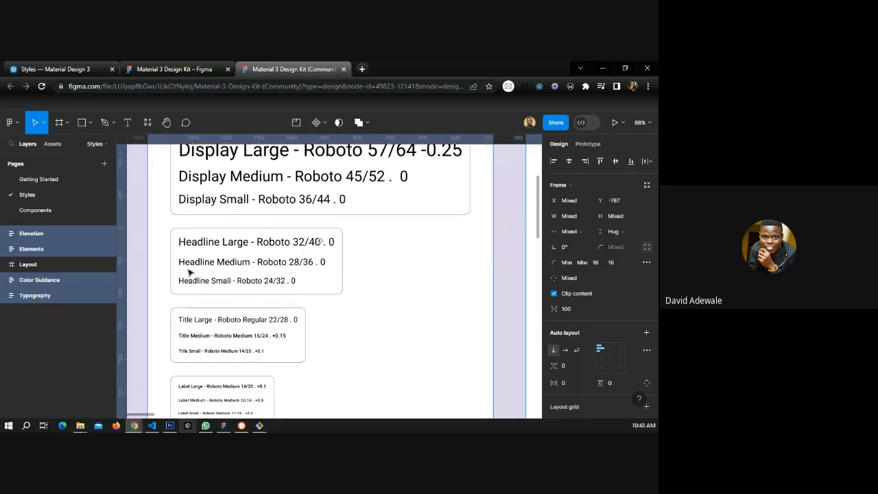
Examine the kit's Typography type scale and the Color Guidance tonal palettes and light and dark themes.
{"action": "scroll", "coordinate": [206, 268], "scroll_direction": "down", "scroll_amount": 6}
{"action": "scroll", "coordinate": [221, 268], "scroll_direction": "down", "scroll_amount": 5}
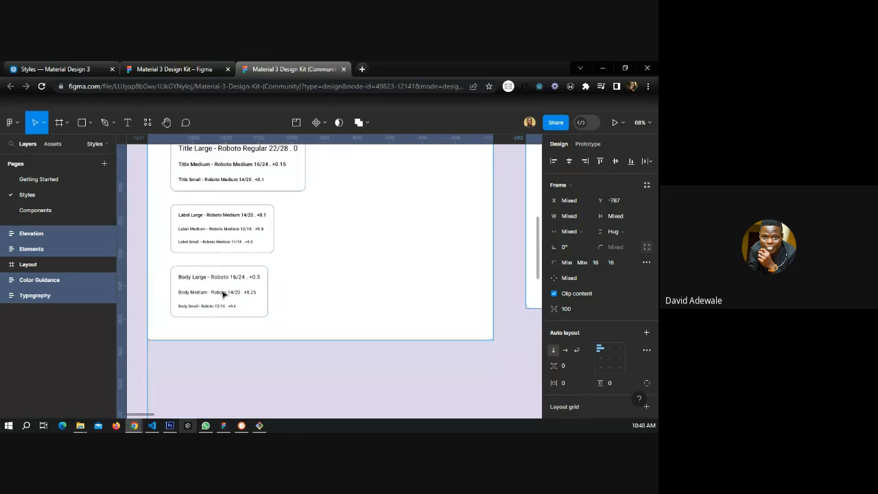
{"action": "scroll", "coordinate": [205, 288], "scroll_direction": "up", "scroll_amount": 10}
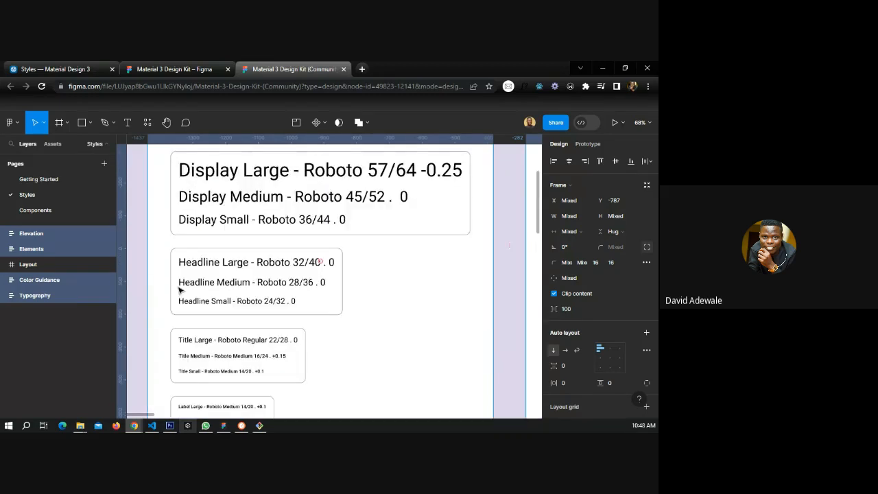
{"action": "scroll", "coordinate": [157, 281], "scroll_direction": "down", "scroll_amount": 5}
{"action": "scroll", "coordinate": [157, 282], "scroll_direction": "down", "scroll_amount": 5}
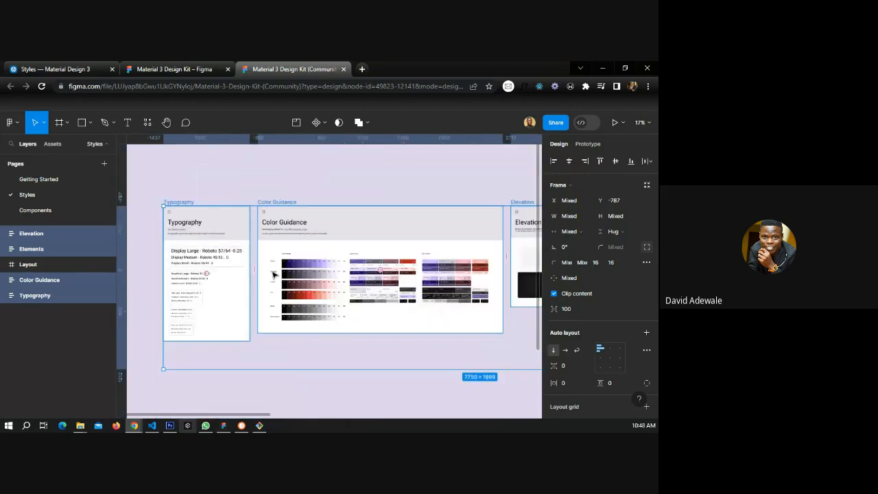
{"action": "scroll", "coordinate": [468, 288], "scroll_direction": "up", "scroll_amount": 3}
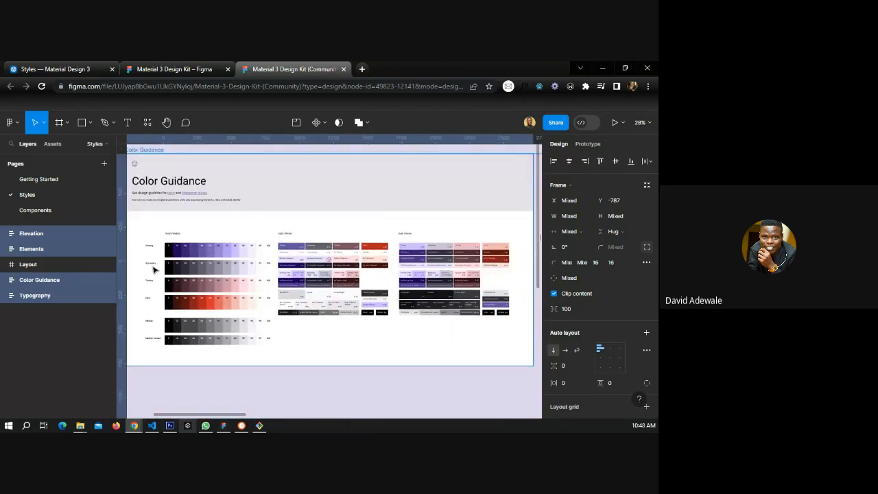
{"action": "scroll", "coordinate": [148, 255], "scroll_direction": "up", "scroll_amount": 3}
{"action": "scroll", "coordinate": [148, 255], "scroll_direction": "up", "scroll_amount": 5}
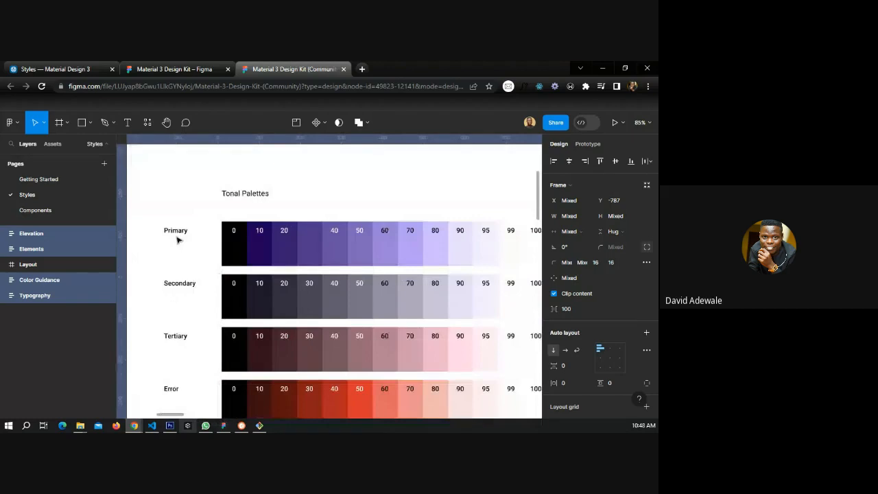
{"action": "scroll", "coordinate": [186, 236], "scroll_direction": "down", "scroll_amount": 1}
{"action": "scroll", "coordinate": [190, 234], "scroll_direction": "down", "scroll_amount": 4}
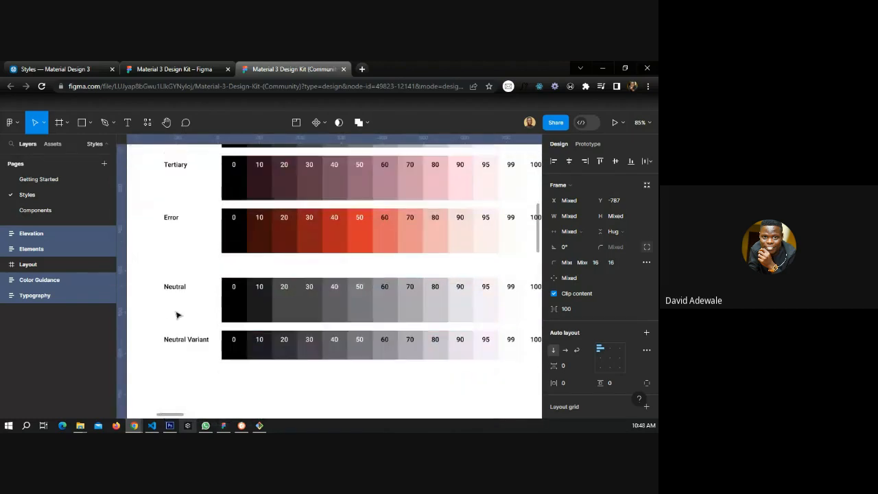
{"action": "scroll", "coordinate": [175, 308], "scroll_direction": "down", "scroll_amount": 1}
{"action": "scroll", "coordinate": [175, 308], "scroll_direction": "down", "scroll_amount": 3}
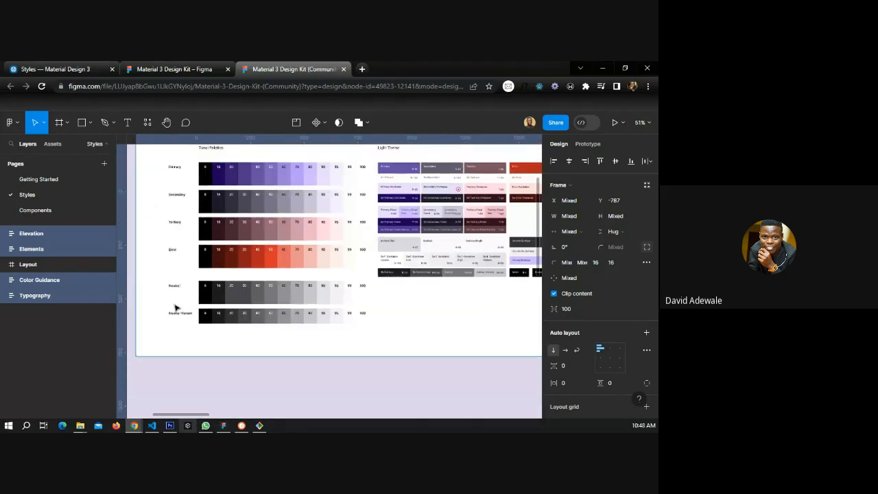
{"action": "scroll", "coordinate": [175, 308], "scroll_direction": "down", "scroll_amount": 2}
{"action": "scroll", "coordinate": [461, 223], "scroll_direction": "up", "scroll_amount": 4}
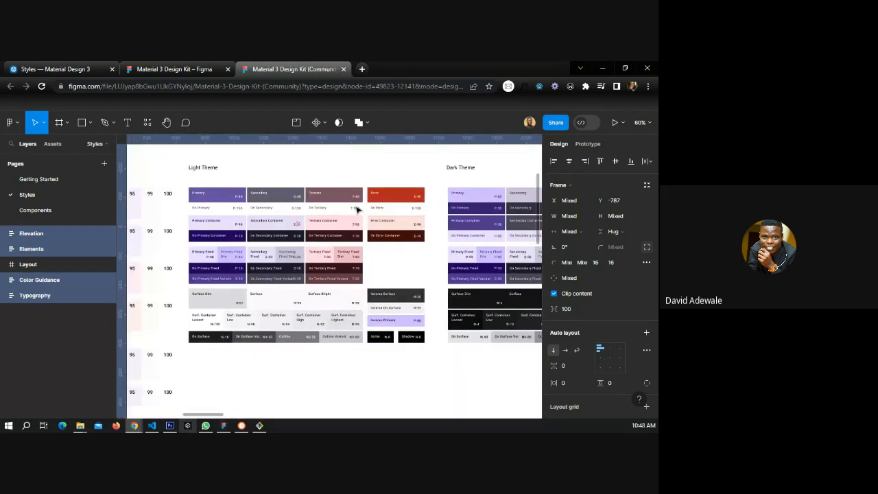
{"action": "scroll", "coordinate": [316, 260], "scroll_direction": "down", "scroll_amount": 2}
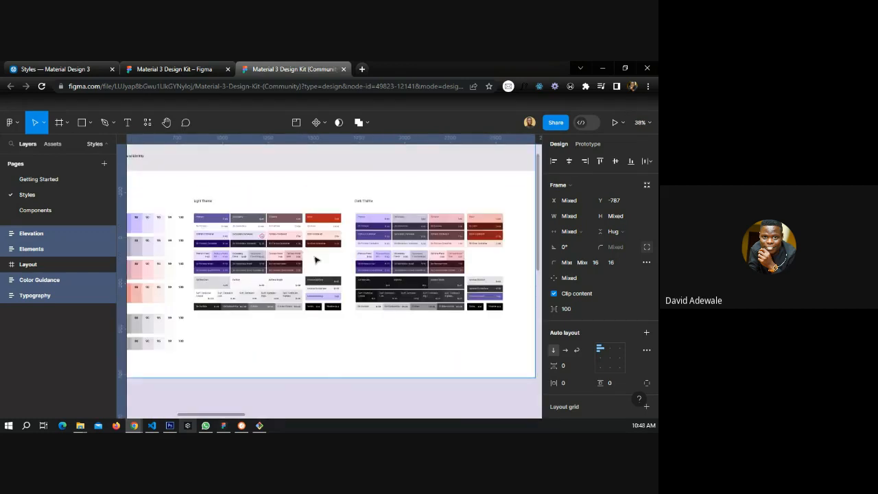
{"action": "scroll", "coordinate": [436, 241], "scroll_direction": "up", "scroll_amount": 3}
Examine the kit's Elevation and Elements frames.
{"action": "scroll", "coordinate": [437, 242], "scroll_direction": "down", "scroll_amount": 5}
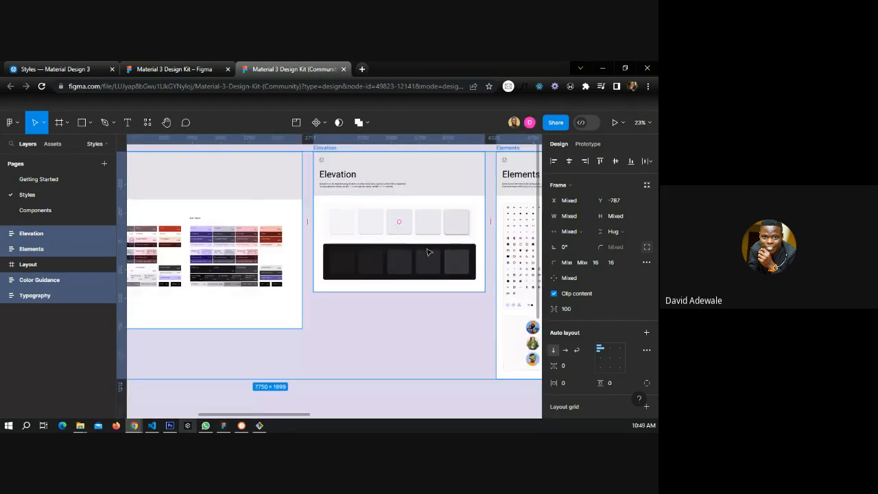
{"action": "scroll", "coordinate": [345, 224], "scroll_direction": "down", "scroll_amount": 3}
{"action": "scroll", "coordinate": [345, 224], "scroll_direction": "up", "scroll_amount": 2}
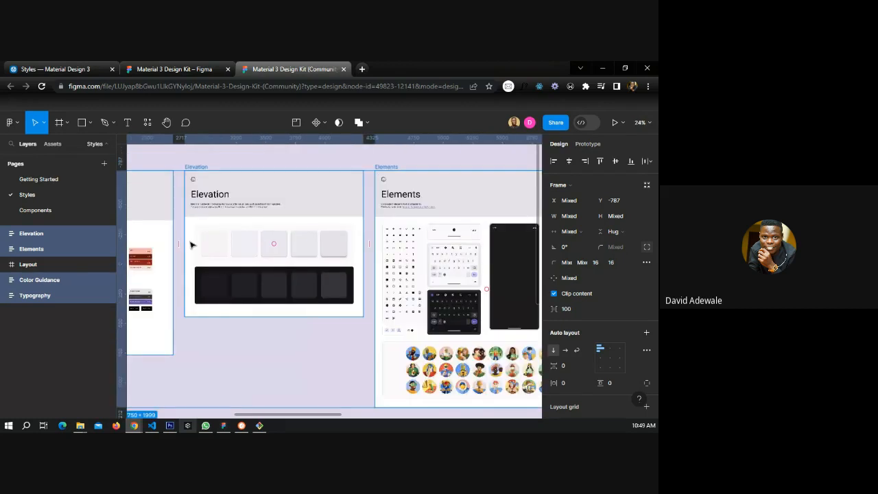
{"action": "scroll", "coordinate": [192, 245], "scroll_direction": "up", "scroll_amount": 2}
{"action": "scroll", "coordinate": [372, 251], "scroll_direction": "down", "scroll_amount": 4}
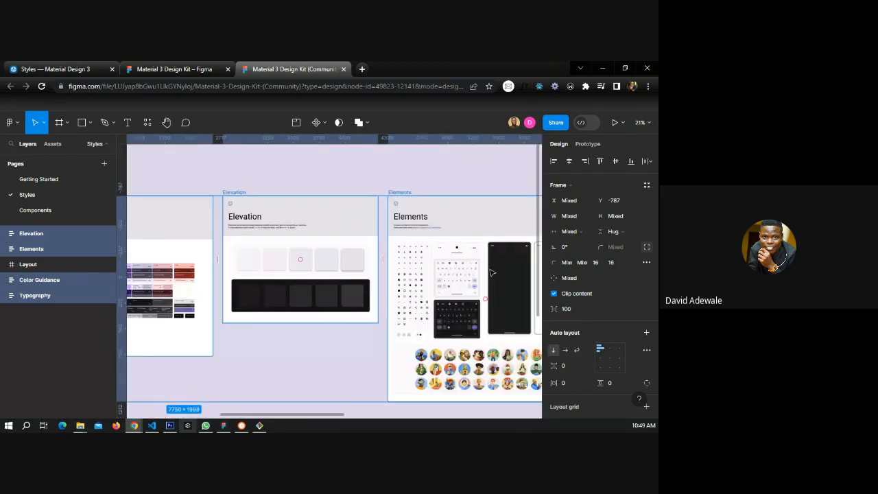
{"action": "scroll", "coordinate": [490, 272], "scroll_direction": "up", "scroll_amount": 4}
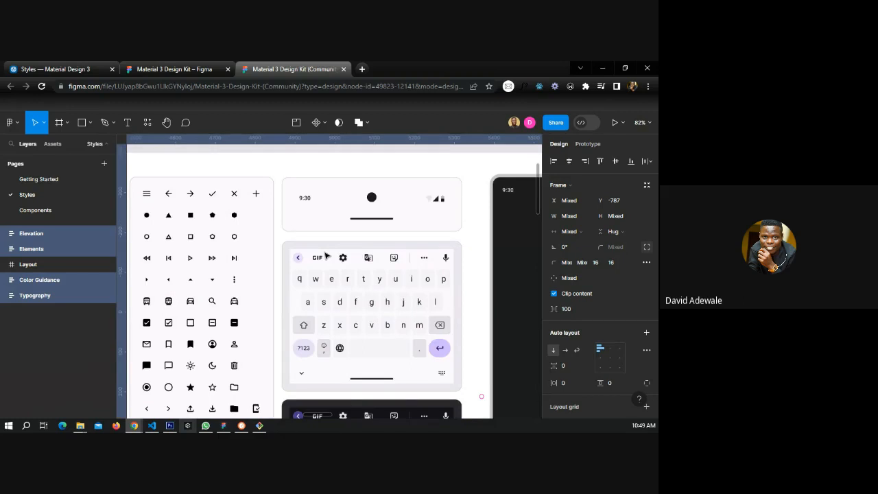
{"action": "scroll", "coordinate": [327, 255], "scroll_direction": "down", "scroll_amount": 3}
{"action": "scroll", "coordinate": [395, 255], "scroll_direction": "down", "scroll_amount": 2}
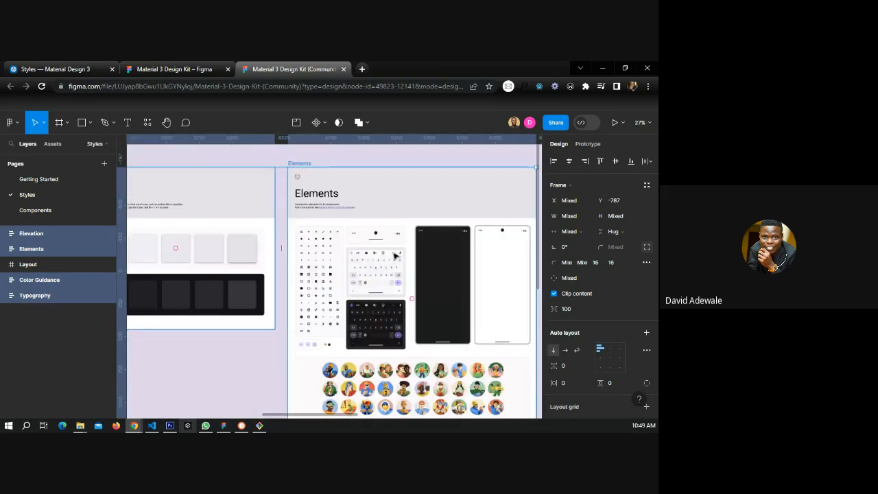
{"action": "scroll", "coordinate": [395, 255], "scroll_direction": "down", "scroll_amount": 1}
{"action": "scroll", "coordinate": [431, 264], "scroll_direction": "down", "scroll_amount": 4}
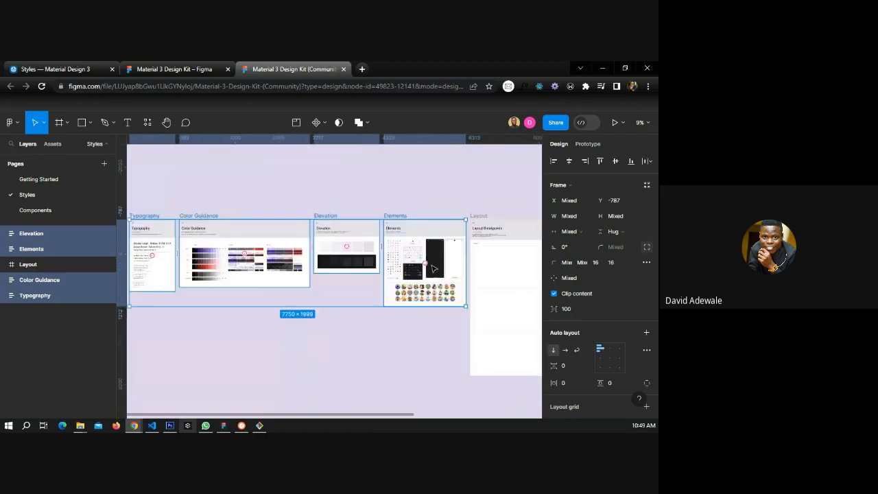
{"action": "scroll", "coordinate": [433, 268], "scroll_direction": "down", "scroll_amount": 2}
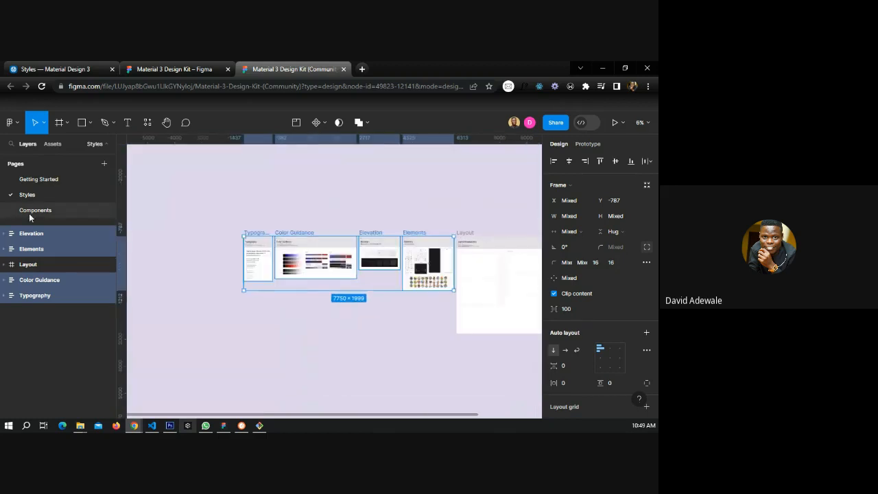
Open the kit's Components page and browse the Badges, Bottom app bars, Bottom sheets, Buttons, Cards and Carousel frames.
{"action": "left_click", "coordinate": [29, 217]}
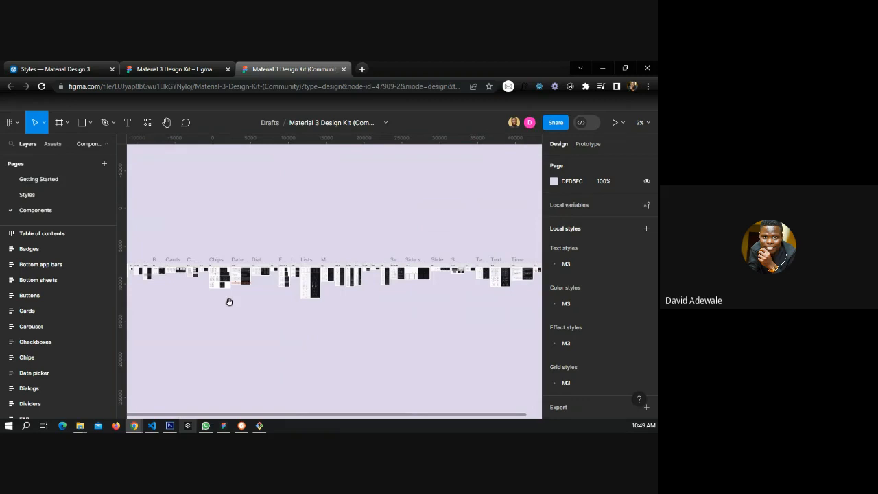
{"action": "left_click_drag", "start_coordinate": [229, 302], "coordinate": [348, 288]}
{"action": "scroll", "coordinate": [265, 280], "scroll_direction": "up", "scroll_amount": 5}
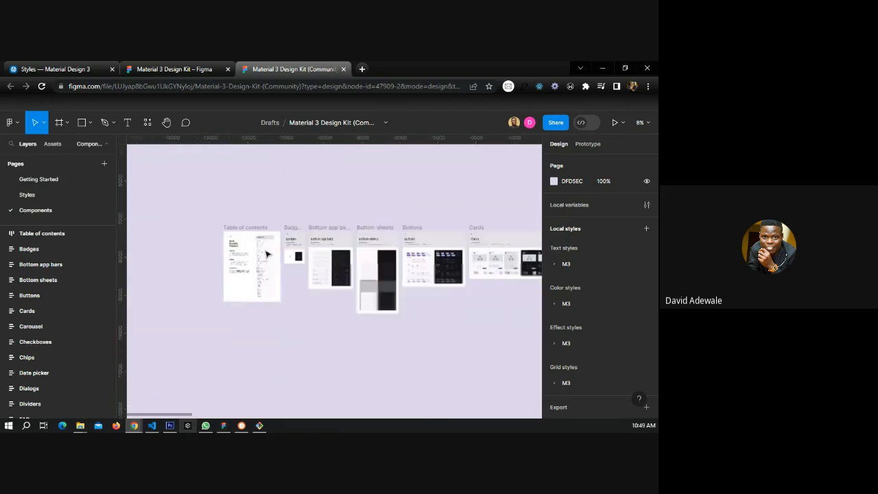
{"action": "scroll", "coordinate": [268, 254], "scroll_direction": "up", "scroll_amount": 5}
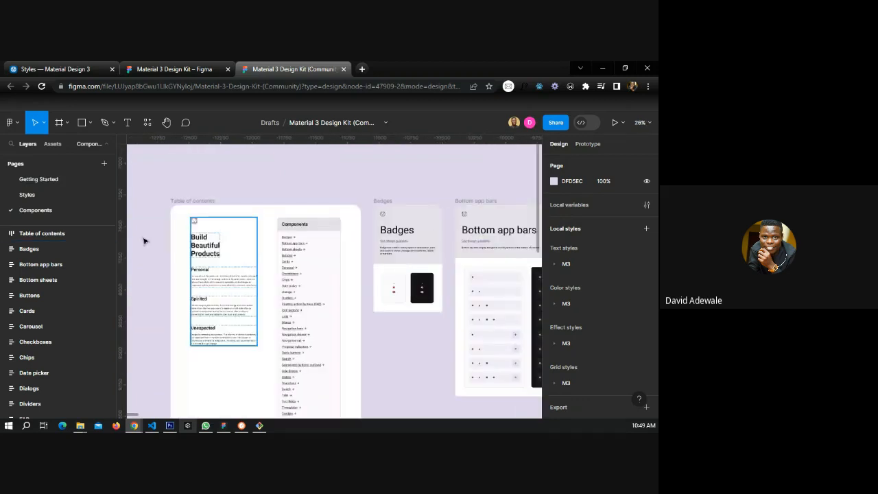
{"action": "scroll", "coordinate": [397, 234], "scroll_direction": "right", "scroll_amount": 3}
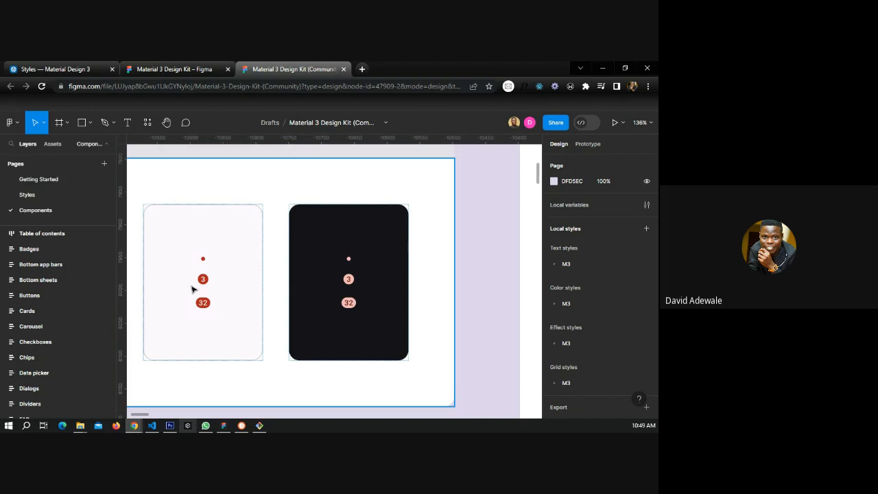
{"action": "scroll", "coordinate": [181, 276], "scroll_direction": "down", "scroll_amount": 5}
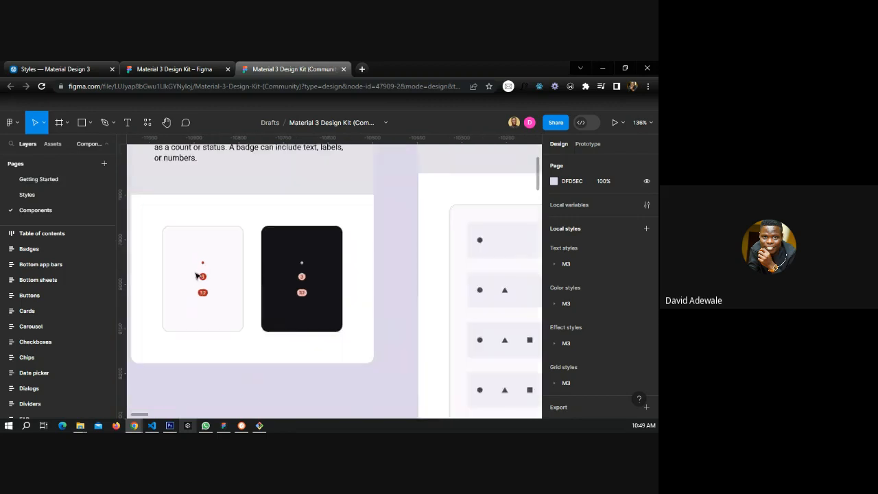
{"action": "scroll", "coordinate": [175, 276], "scroll_direction": "down", "scroll_amount": 3}
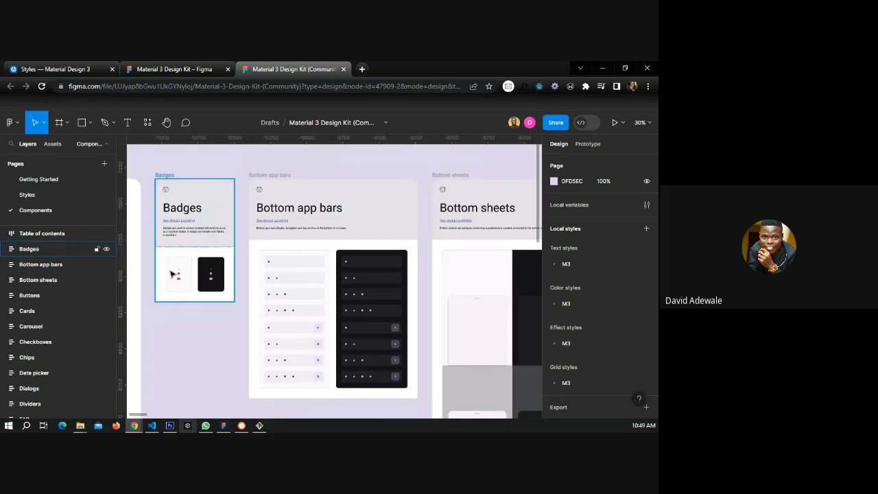
{"action": "scroll", "coordinate": [171, 274], "scroll_direction": "right", "scroll_amount": 2}
{"action": "scroll", "coordinate": [172, 274], "scroll_direction": "up", "scroll_amount": 1}
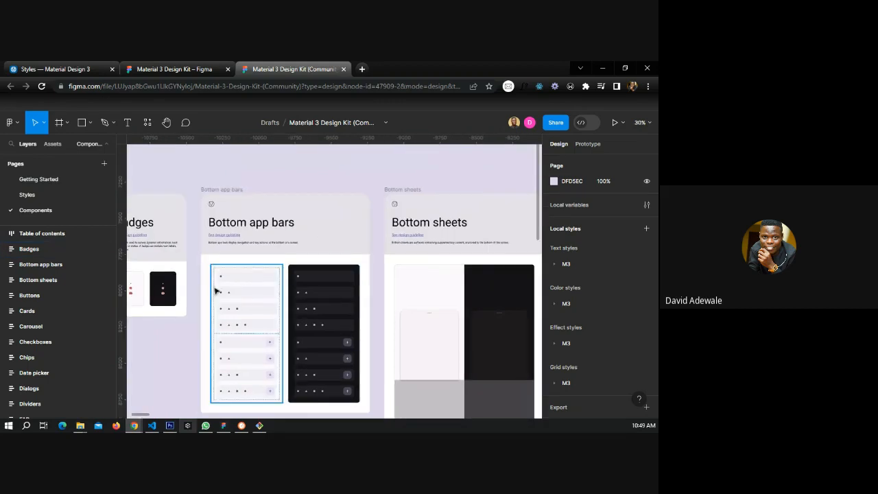
{"action": "scroll", "coordinate": [215, 291], "scroll_direction": "down", "scroll_amount": 3}
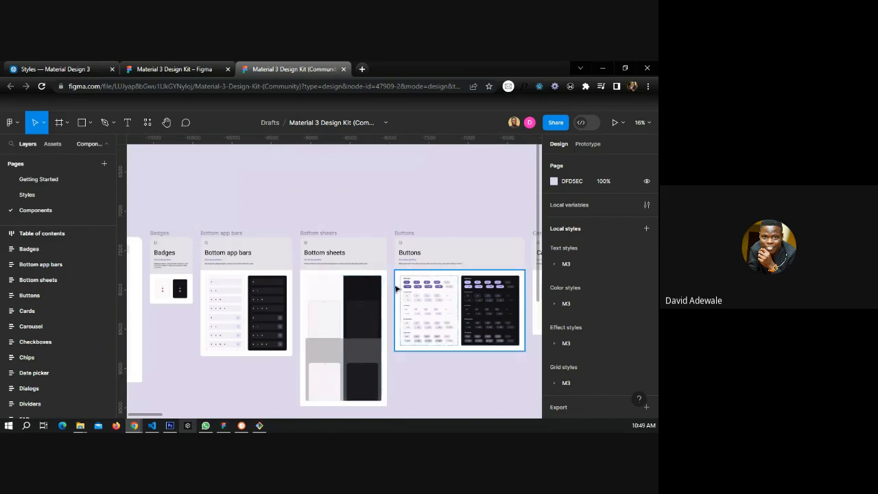
{"action": "scroll", "coordinate": [418, 308], "scroll_direction": "down", "scroll_amount": 2}
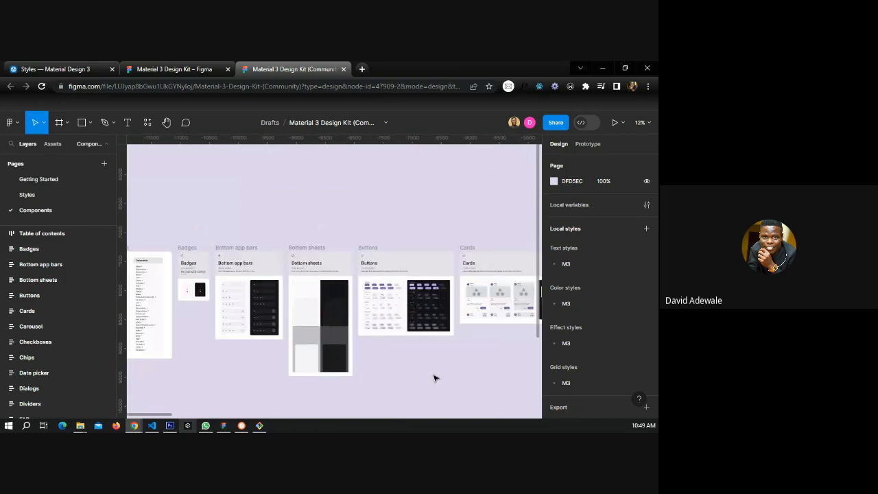
{"action": "scroll", "coordinate": [433, 378], "scroll_direction": "right", "scroll_amount": 5}
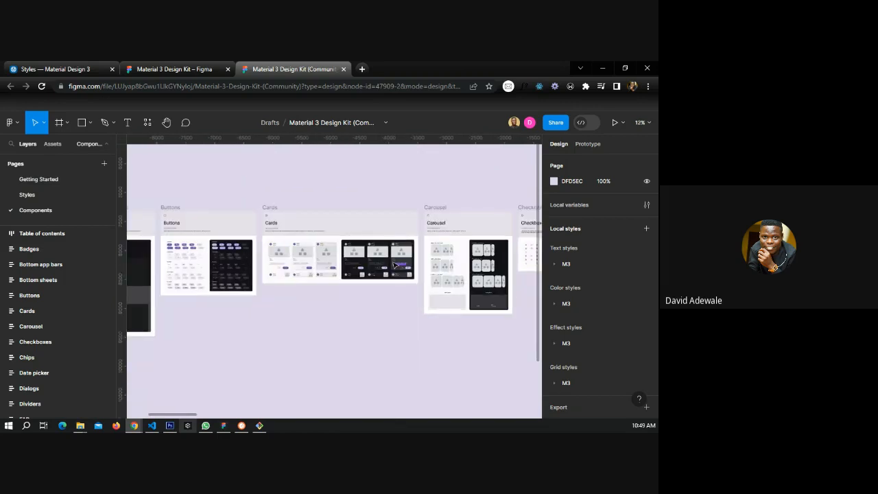
{"action": "scroll", "coordinate": [396, 264], "scroll_direction": "up", "scroll_amount": 3}
{"action": "scroll", "coordinate": [415, 265], "scroll_direction": "down", "scroll_amount": 3}
{"action": "scroll", "coordinate": [434, 265], "scroll_direction": "up", "scroll_amount": 2}
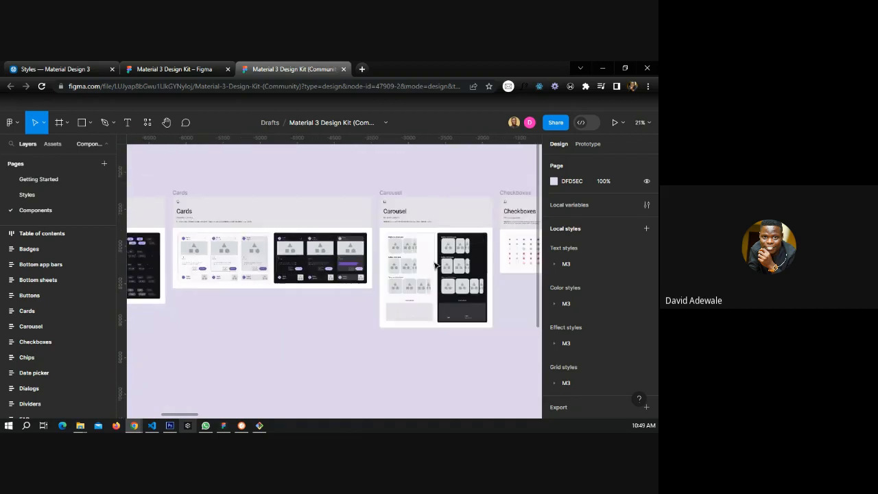
{"action": "scroll", "coordinate": [434, 266], "scroll_direction": "down", "scroll_amount": 3}
{"action": "scroll", "coordinate": [459, 271], "scroll_direction": "down", "scroll_amount": 3}
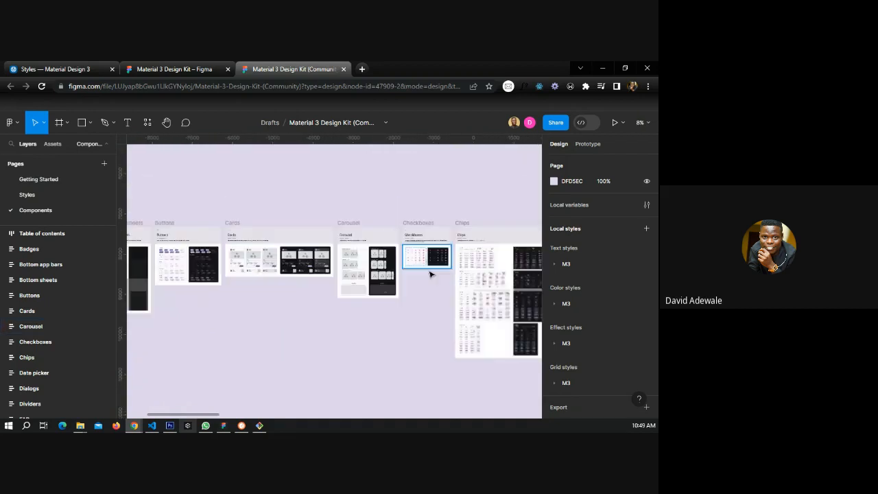
Select the Checkboxes frame and browse the Chips, Date pickers, Dialogs, Dividers, FAB and Icon button frames.
{"action": "left_click", "coordinate": [431, 275]}
{"action": "scroll", "coordinate": [384, 271], "scroll_direction": "right", "scroll_amount": 2}
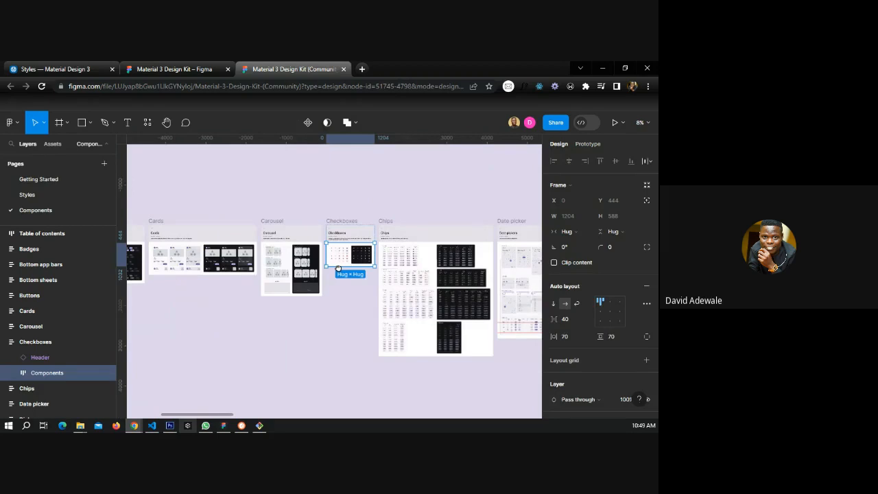
{"action": "scroll", "coordinate": [251, 231], "scroll_direction": "up", "scroll_amount": 5}
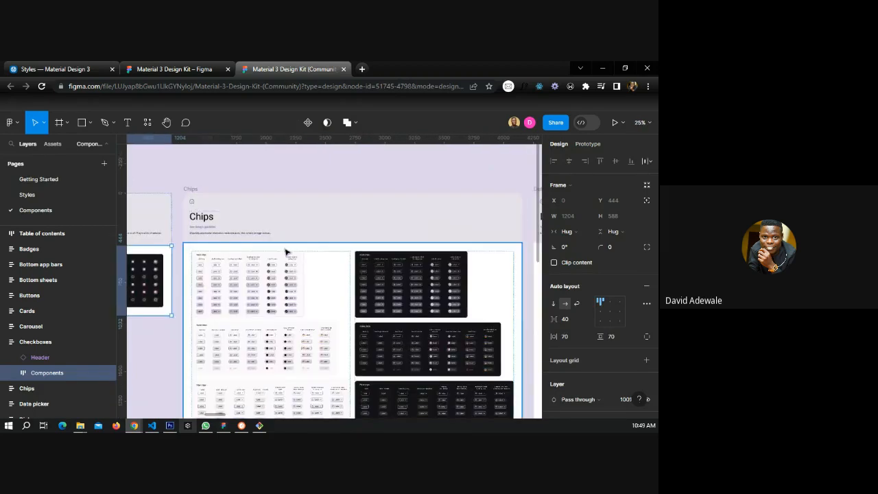
{"action": "scroll", "coordinate": [192, 258], "scroll_direction": "down", "scroll_amount": 4}
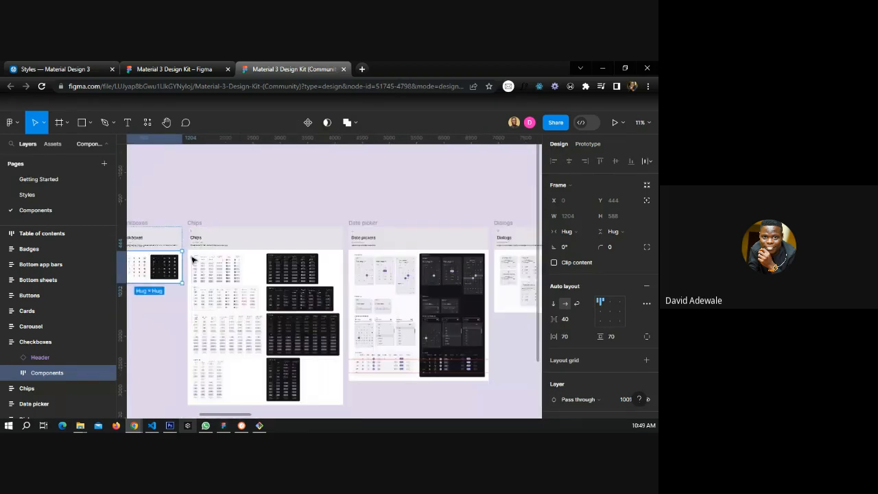
{"action": "scroll", "coordinate": [478, 256], "scroll_direction": "up", "scroll_amount": 5}
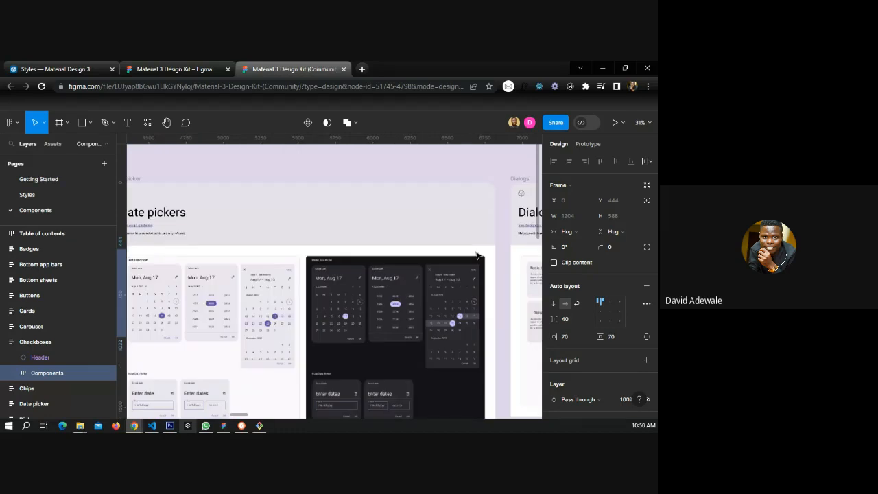
{"action": "scroll", "coordinate": [395, 273], "scroll_direction": "down", "scroll_amount": 3}
{"action": "scroll", "coordinate": [463, 270], "scroll_direction": "up", "scroll_amount": 3}
{"action": "scroll", "coordinate": [165, 268], "scroll_direction": "down", "scroll_amount": 3}
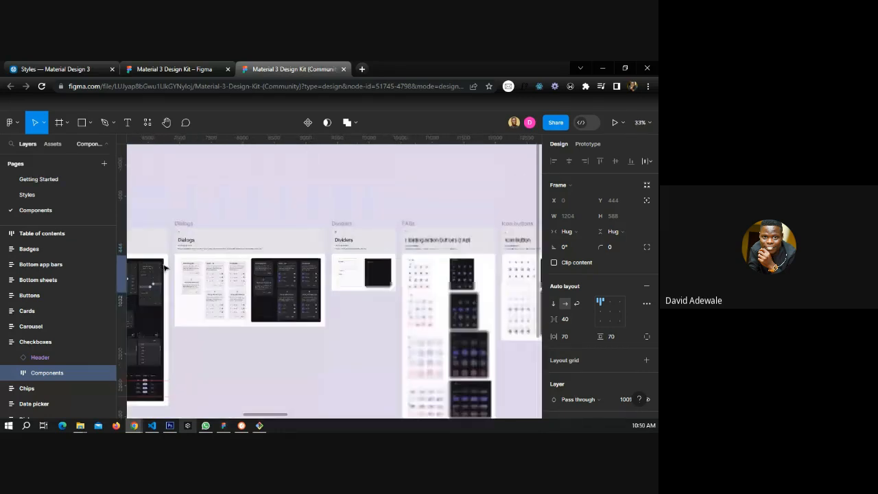
{"action": "scroll", "coordinate": [165, 267], "scroll_direction": "down", "scroll_amount": 2}
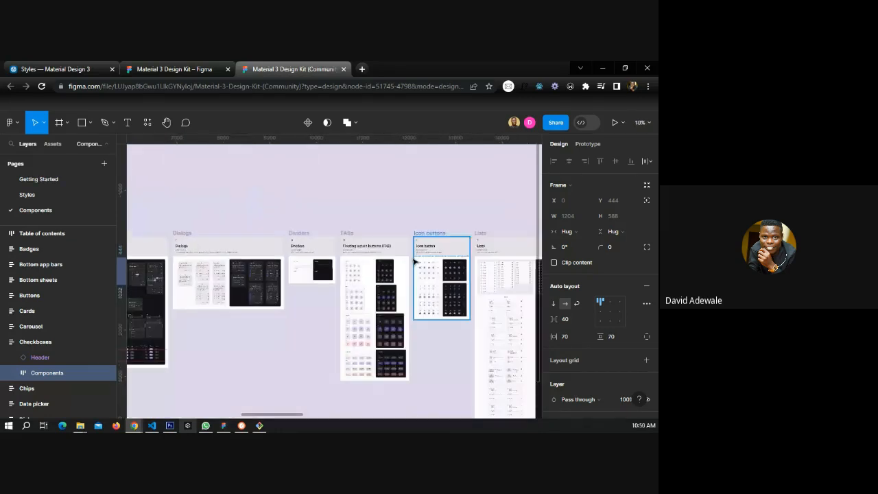
{"action": "scroll", "coordinate": [414, 263], "scroll_direction": "up", "scroll_amount": 2}
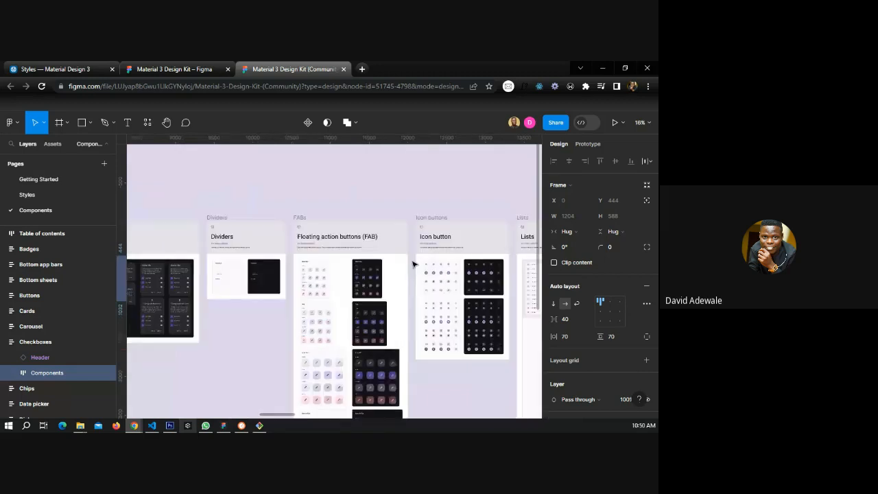
Browse the kit's Menu, Navigation bar, Navigation drawer, Navigation rail, Progress indicator and Radio button frames.
{"action": "scroll", "coordinate": [212, 267], "scroll_direction": "down", "scroll_amount": 2}
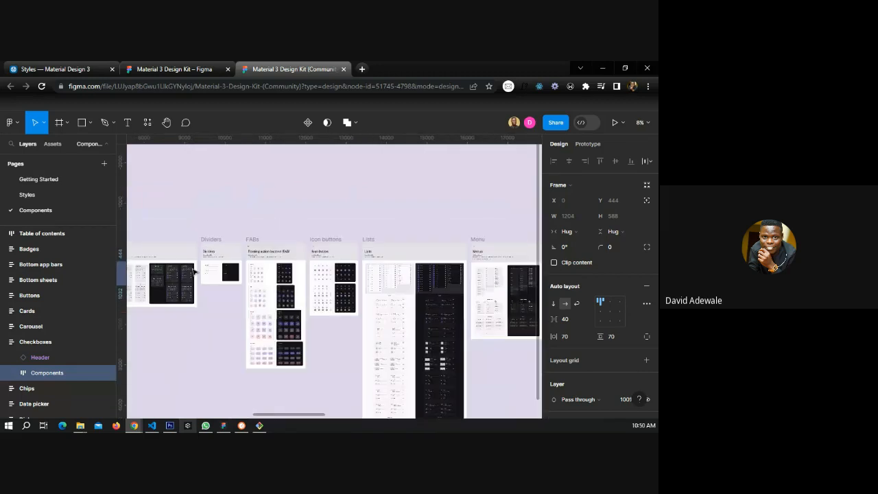
{"action": "scroll", "coordinate": [213, 268], "scroll_direction": "right", "scroll_amount": 5}
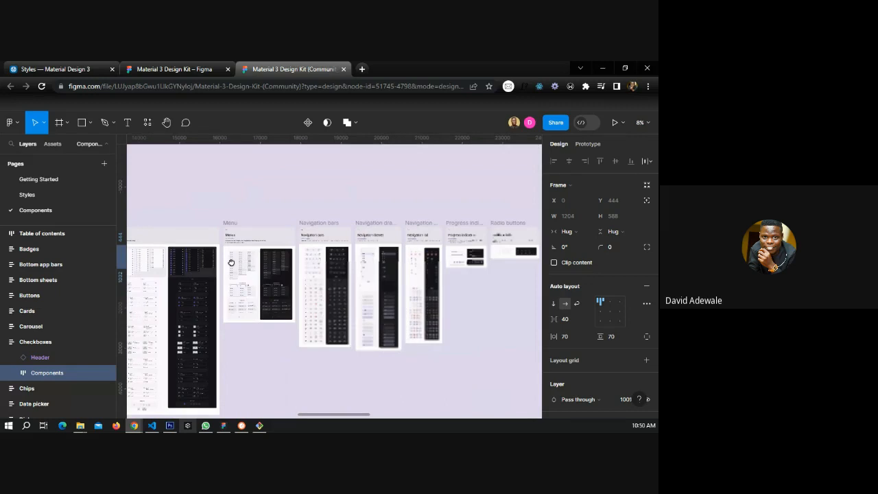
{"action": "scroll", "coordinate": [357, 257], "scroll_direction": "right", "scroll_amount": 2}
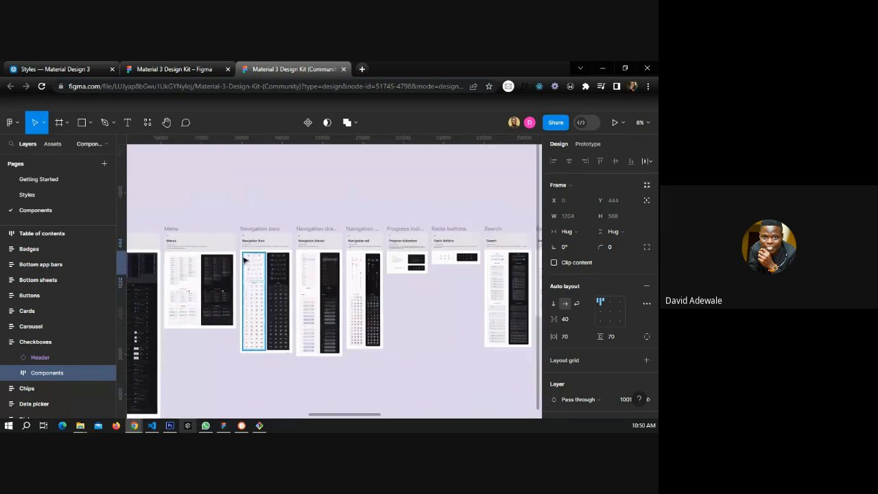
{"action": "scroll", "coordinate": [244, 259], "scroll_direction": "up", "scroll_amount": 4}
{"action": "scroll", "coordinate": [367, 259], "scroll_direction": "up", "scroll_amount": 10}
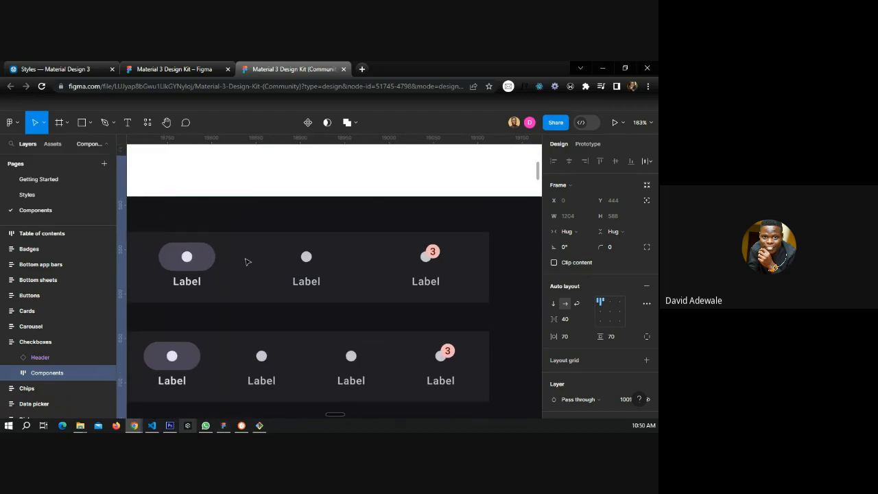
{"action": "scroll", "coordinate": [425, 254], "scroll_direction": "down", "scroll_amount": 3}
{"action": "scroll", "coordinate": [425, 254], "scroll_direction": "down", "scroll_amount": 3}
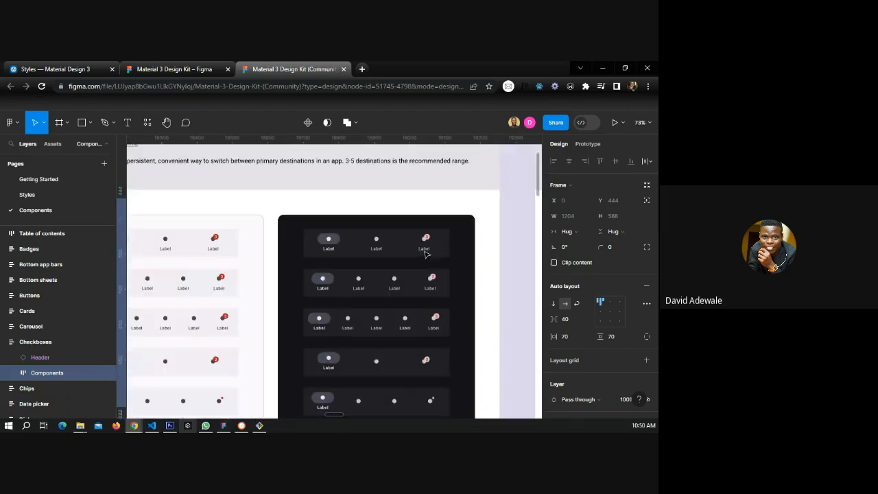
{"action": "scroll", "coordinate": [425, 255], "scroll_direction": "down", "scroll_amount": 2}
{"action": "scroll", "coordinate": [425, 260], "scroll_direction": "down", "scroll_amount": 3}
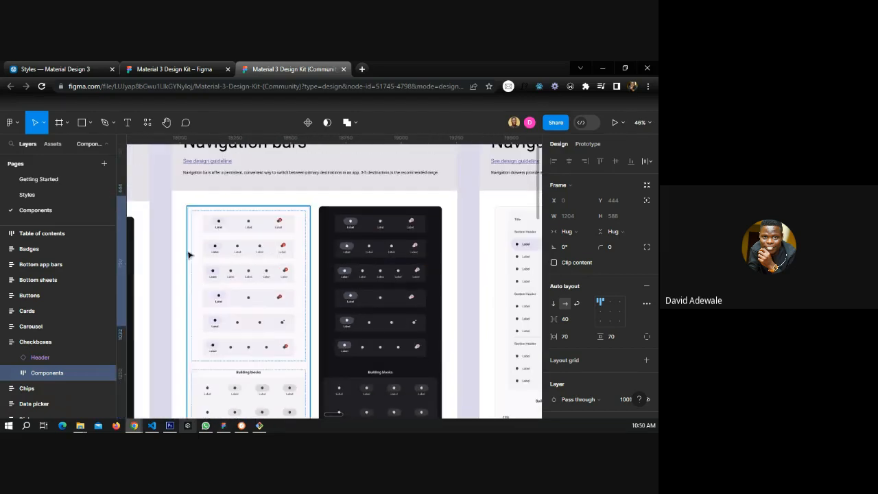
{"action": "scroll", "coordinate": [321, 256], "scroll_direction": "down", "scroll_amount": 3}
{"action": "scroll", "coordinate": [482, 253], "scroll_direction": "up", "scroll_amount": 2}
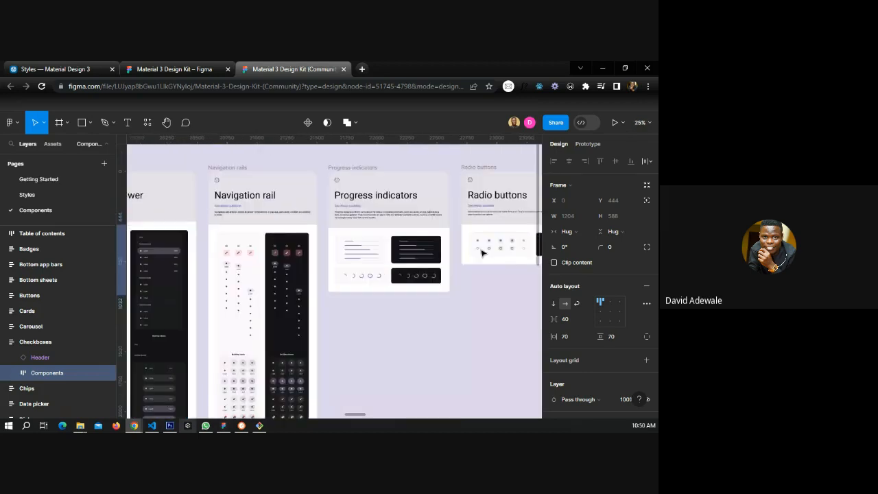
{"action": "scroll", "coordinate": [482, 253], "scroll_direction": "down", "scroll_amount": 3}
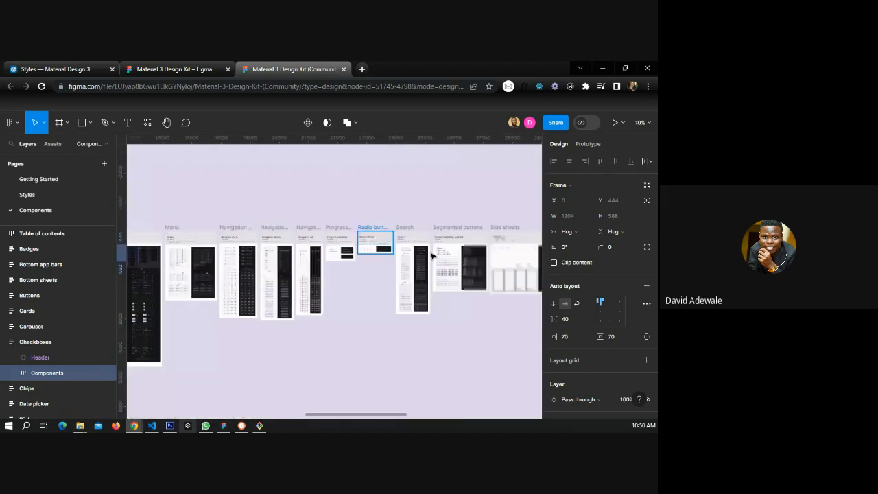
{"action": "scroll", "coordinate": [452, 281], "scroll_direction": "down", "scroll_amount": 2}
Browse the kit's Sliders, Snackbars, Switch, Tabs, Text Fields, Time picker, Tooltips and Top App Bars frames.
{"action": "left_click", "coordinate": [473, 304]}
{"action": "scroll", "coordinate": [474, 303], "scroll_direction": "right", "scroll_amount": 5}
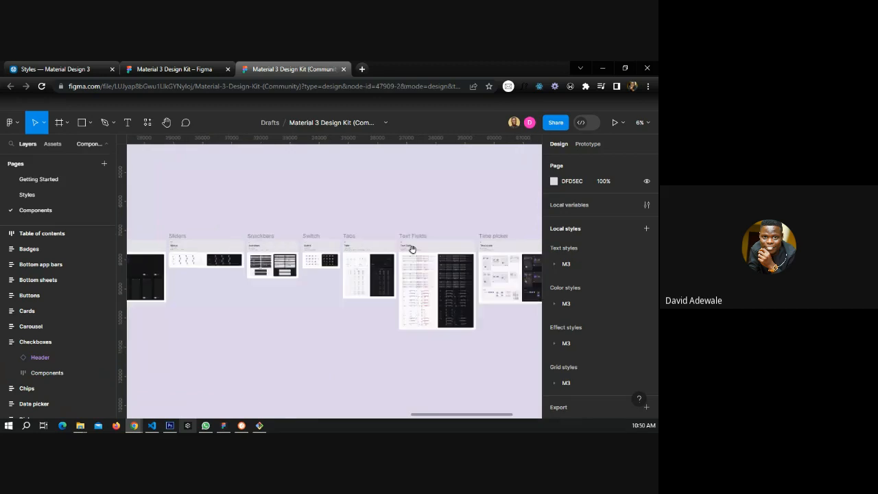
{"action": "scroll", "coordinate": [411, 248], "scroll_direction": "right", "scroll_amount": 3}
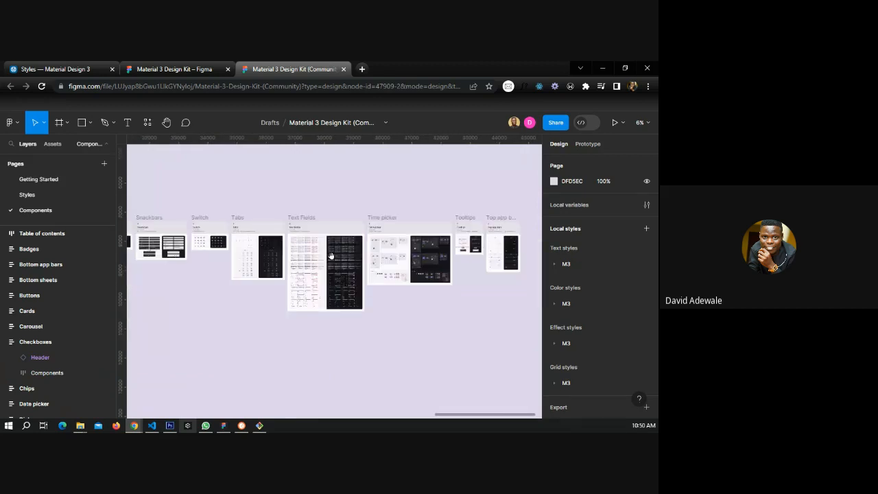
{"action": "scroll", "coordinate": [316, 236], "scroll_direction": "left", "scroll_amount": 3}
{"action": "scroll", "coordinate": [300, 218], "scroll_direction": "up", "scroll_amount": 3}
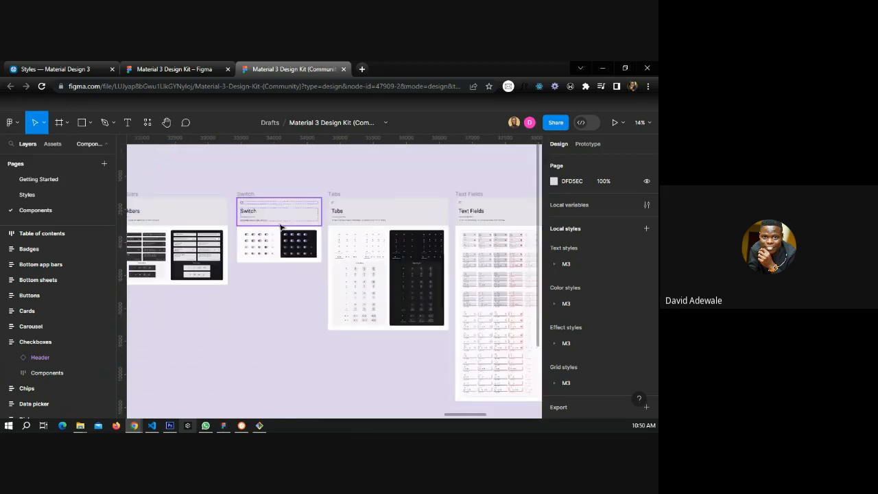
{"action": "scroll", "coordinate": [384, 233], "scroll_direction": "up", "scroll_amount": 3}
{"action": "scroll", "coordinate": [387, 236], "scroll_direction": "up", "scroll_amount": 3}
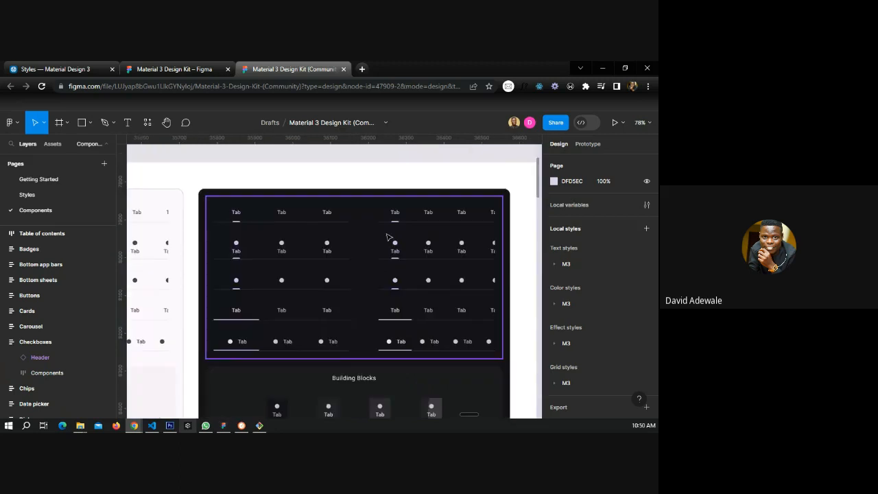
{"action": "scroll", "coordinate": [377, 239], "scroll_direction": "down", "scroll_amount": 2}
{"action": "scroll", "coordinate": [367, 240], "scroll_direction": "down", "scroll_amount": 3}
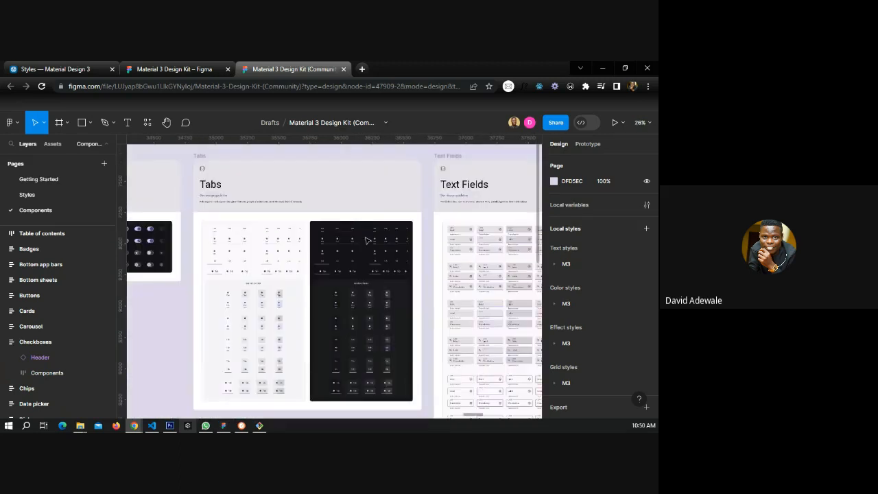
{"action": "scroll", "coordinate": [364, 205], "scroll_direction": "down", "scroll_amount": 2}
{"action": "scroll", "coordinate": [341, 221], "scroll_direction": "right", "scroll_amount": 2}
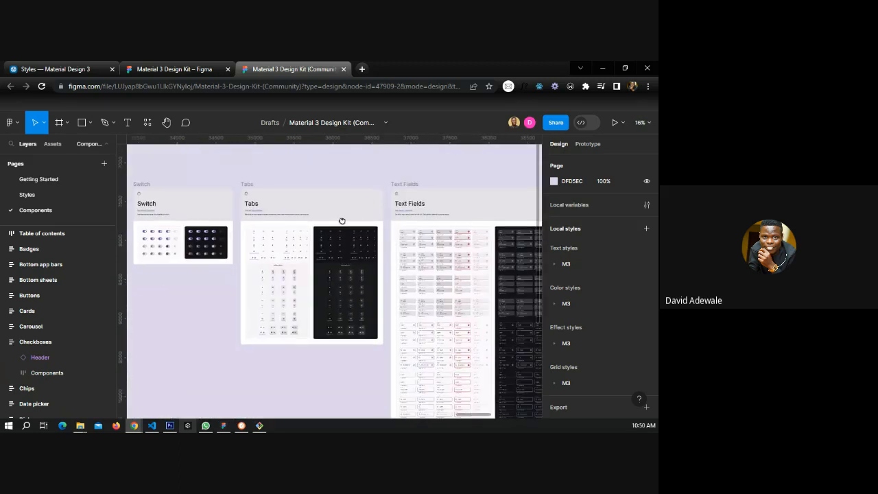
{"action": "scroll", "coordinate": [341, 221], "scroll_direction": "right", "scroll_amount": 10}
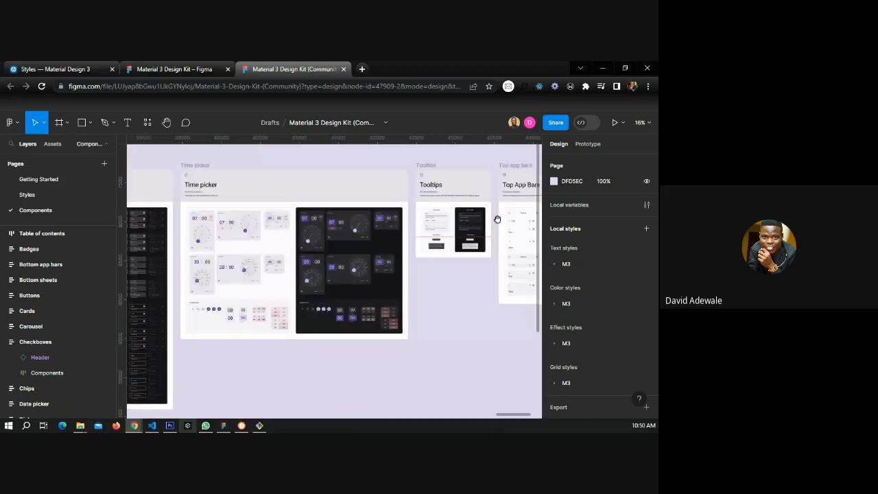
{"action": "scroll", "coordinate": [348, 219], "scroll_direction": "right", "scroll_amount": 5}
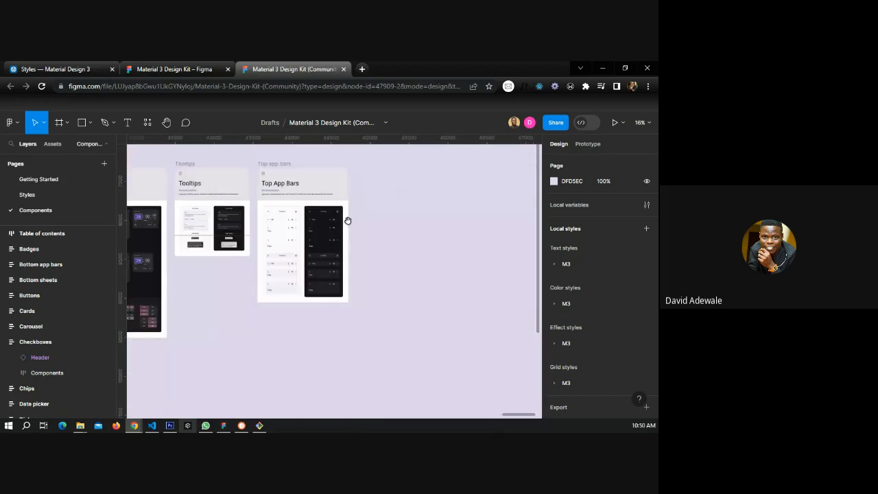
{"action": "scroll", "coordinate": [348, 220], "scroll_direction": "up", "scroll_amount": 5}
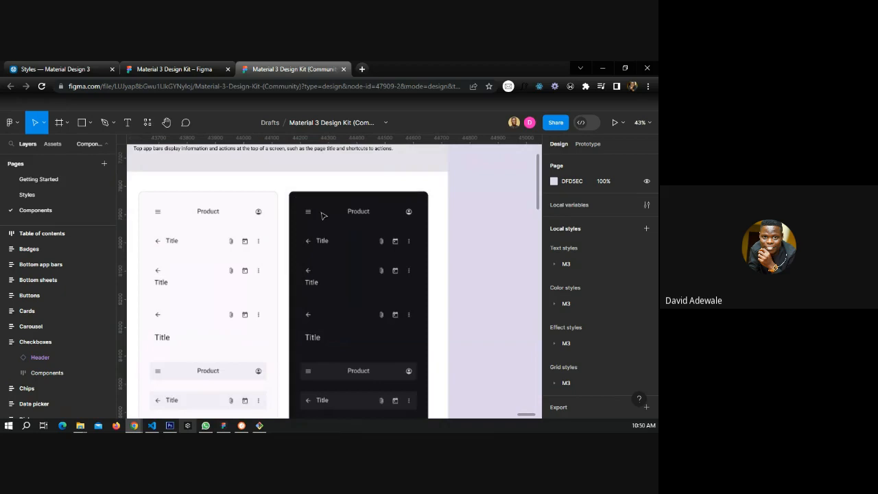
{"action": "scroll", "coordinate": [360, 224], "scroll_direction": "down", "scroll_amount": 5}
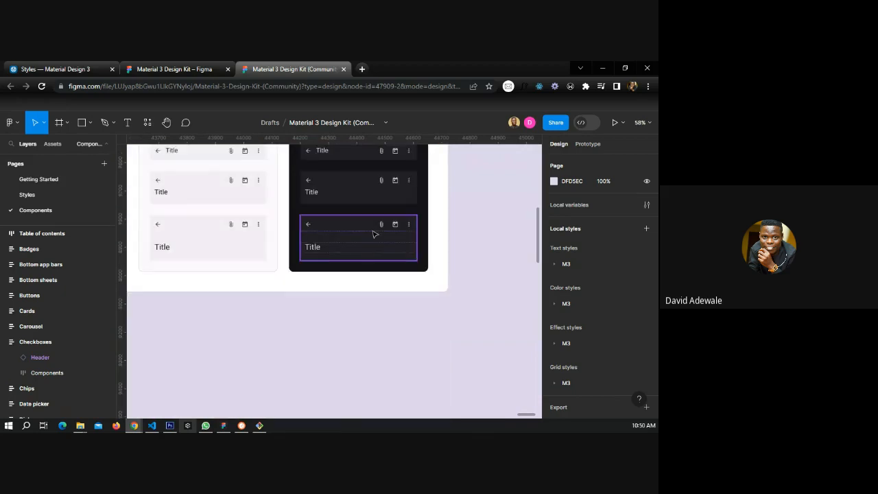
{"action": "scroll", "coordinate": [373, 234], "scroll_direction": "down", "scroll_amount": 3}
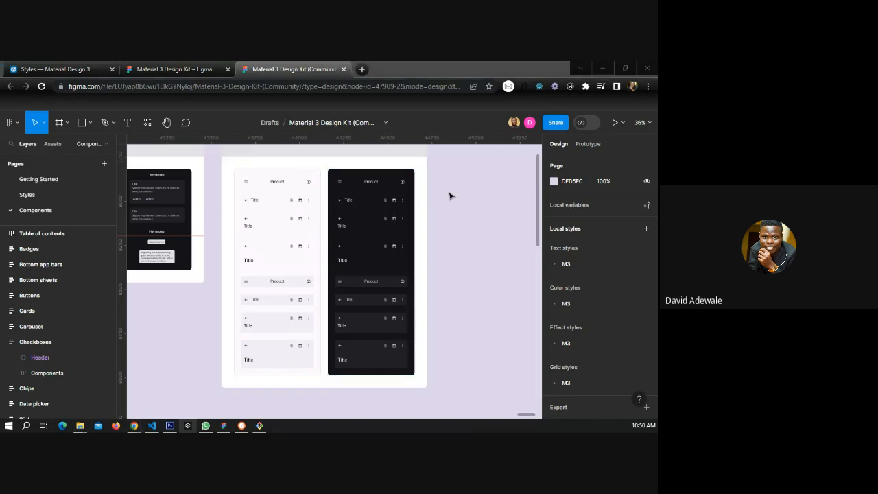
Open the kit's Styles page and copy its Typography, Color Guidance, Elevation and Elements frames.
{"action": "key", "text": "alt+Tab"}
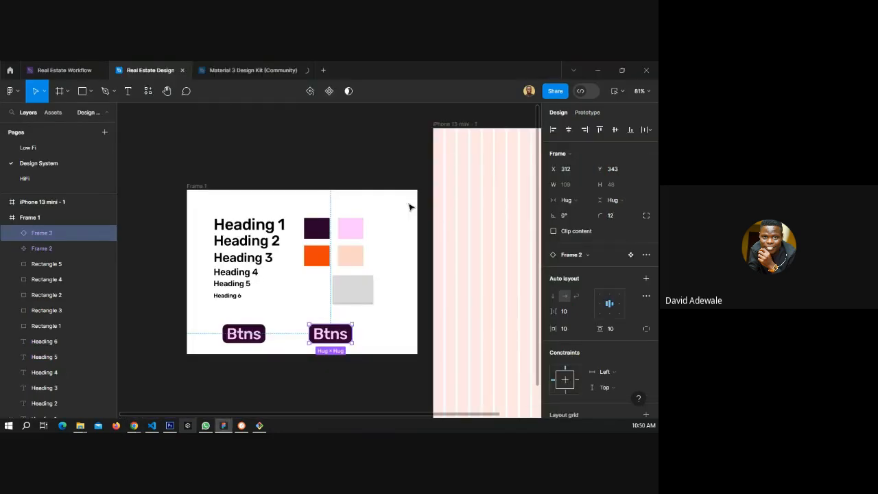
{"action": "left_click", "coordinate": [405, 172]}
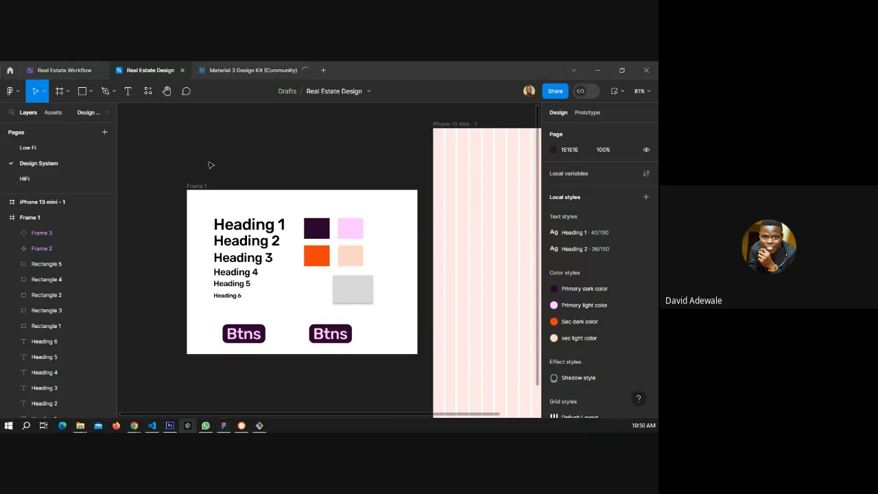
{"action": "key", "text": "alt+Tab"}
{"action": "left_click", "coordinate": [75, 197]}
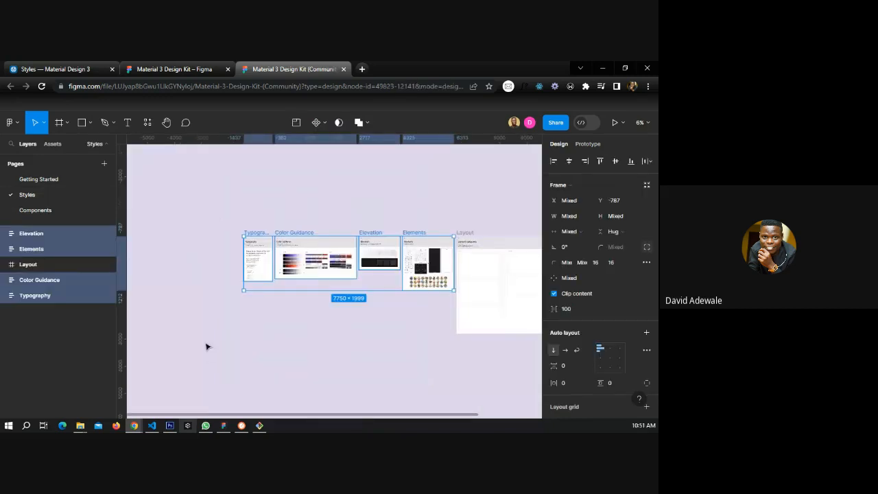
{"action": "key", "text": "alt+Tab"}
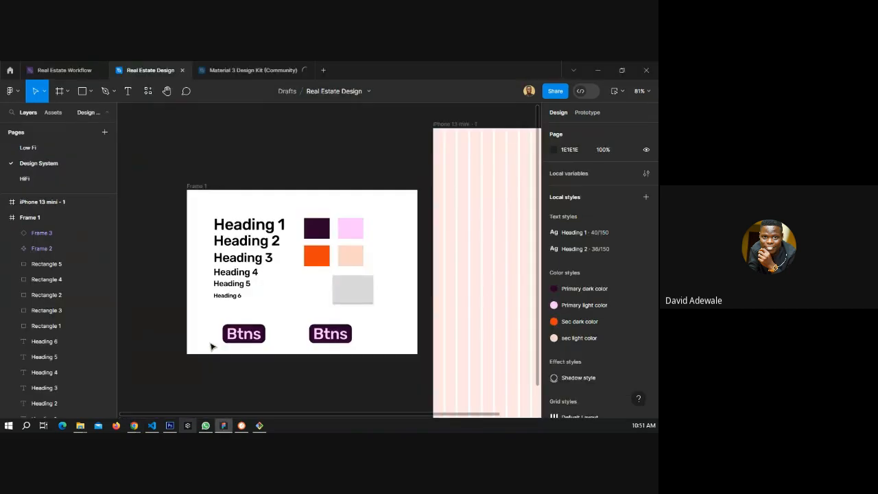
Select everything on the Design System page and delete it.
{"action": "scroll", "coordinate": [237, 266], "scroll_direction": "down", "scroll_amount": 2}
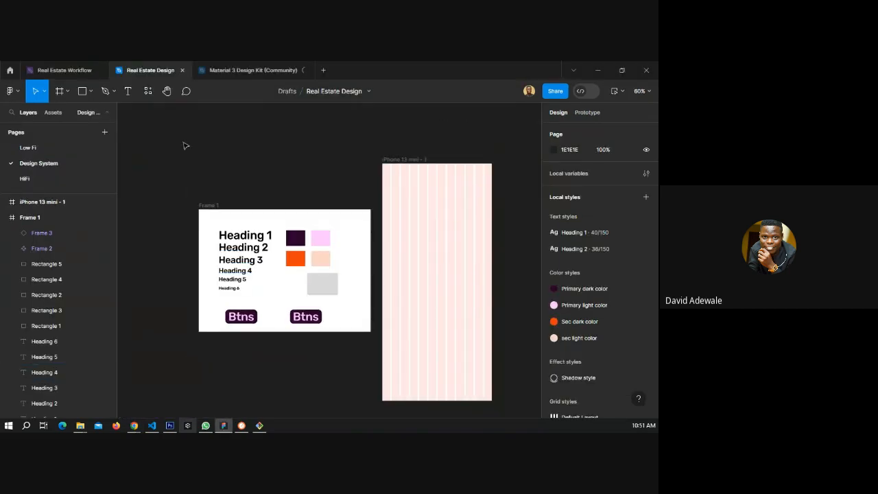
{"action": "left_click_drag", "start_coordinate": [180, 139], "coordinate": [511, 407]}
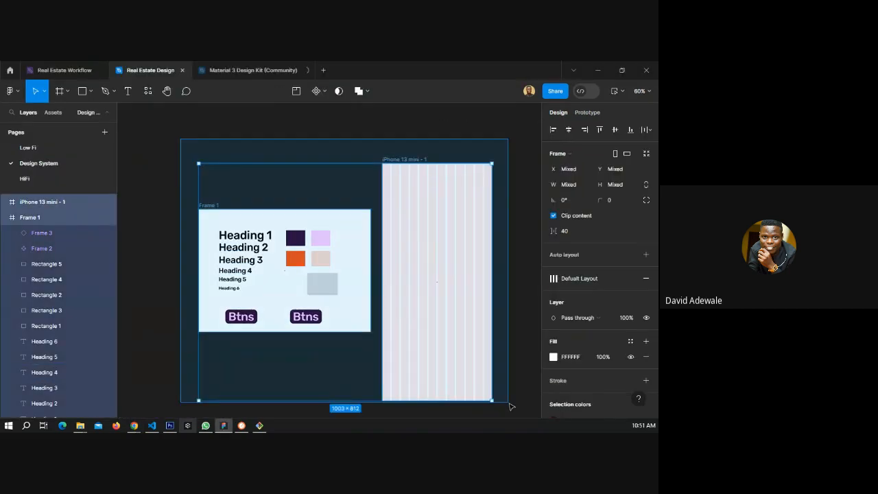
{"action": "key", "text": "Delete"}
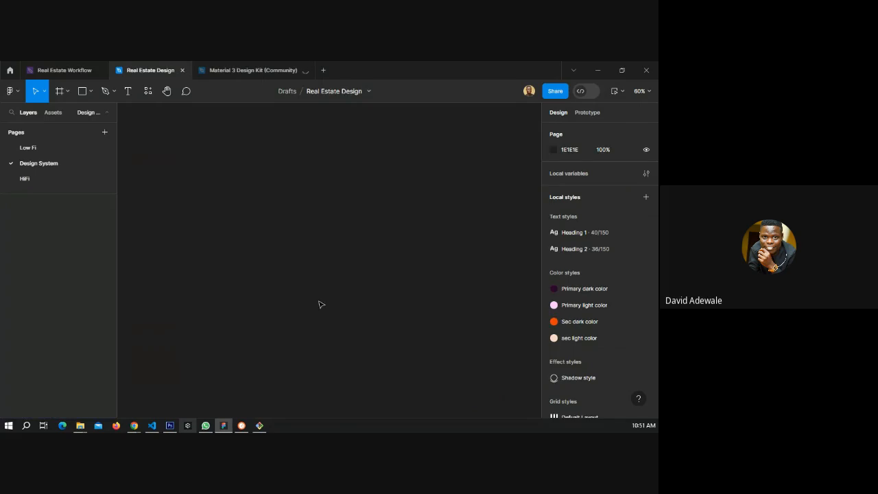
Paste the copied Material 3 style frames onto the Design System page.
{"action": "key", "text": "ctrl+v"}
{"action": "left_click", "coordinate": [451, 339]}
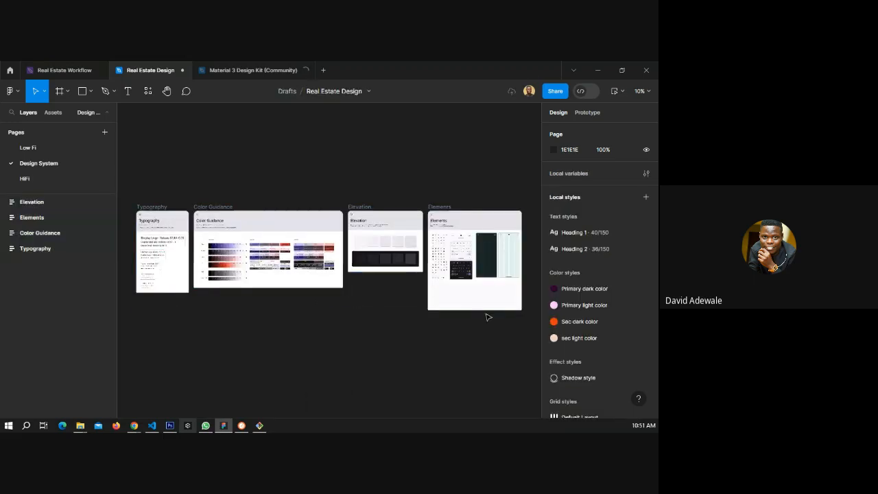
Delete all four local colour styles.
{"action": "scroll", "coordinate": [583, 279], "scroll_direction": "down", "scroll_amount": 2}
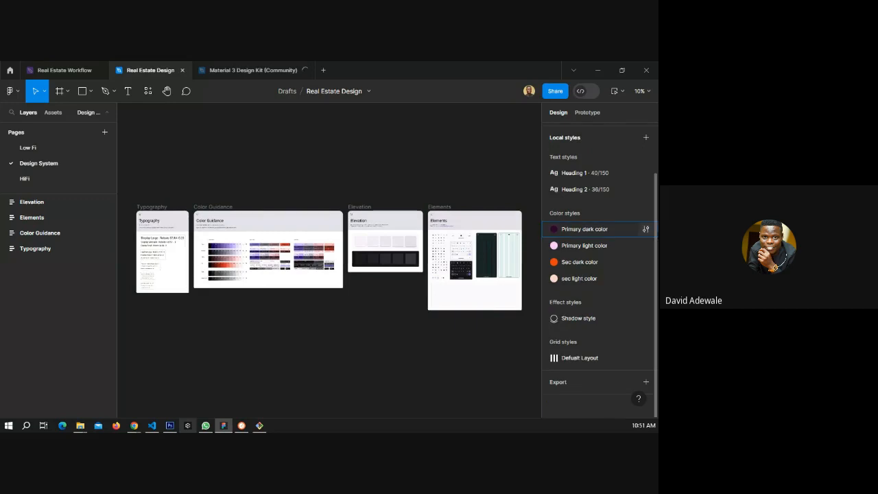
{"action": "left_click", "coordinate": [587, 228]}
{"action": "left_click", "coordinate": [579, 279], "text": "shift"}
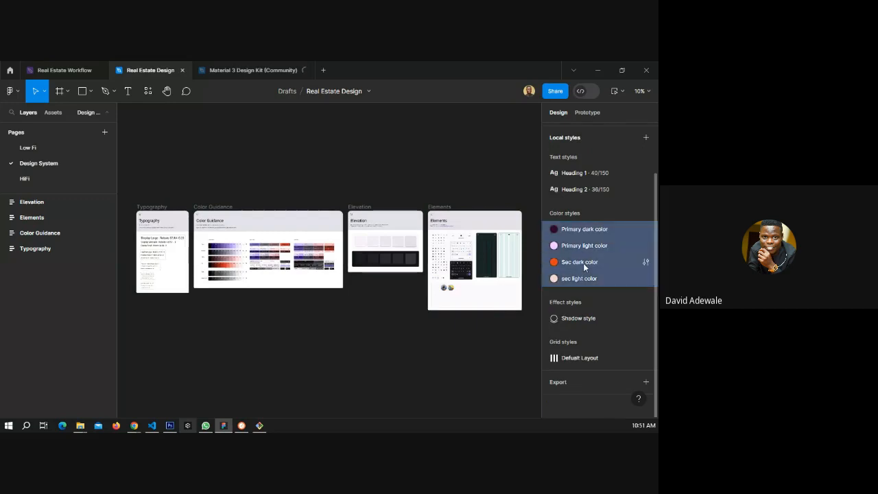
{"action": "right_click", "coordinate": [583, 263]}
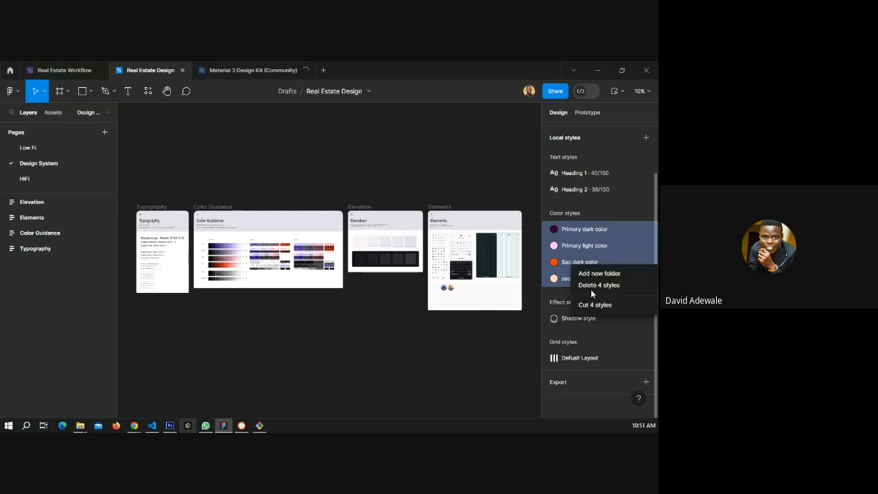
{"action": "left_click", "coordinate": [592, 285]}
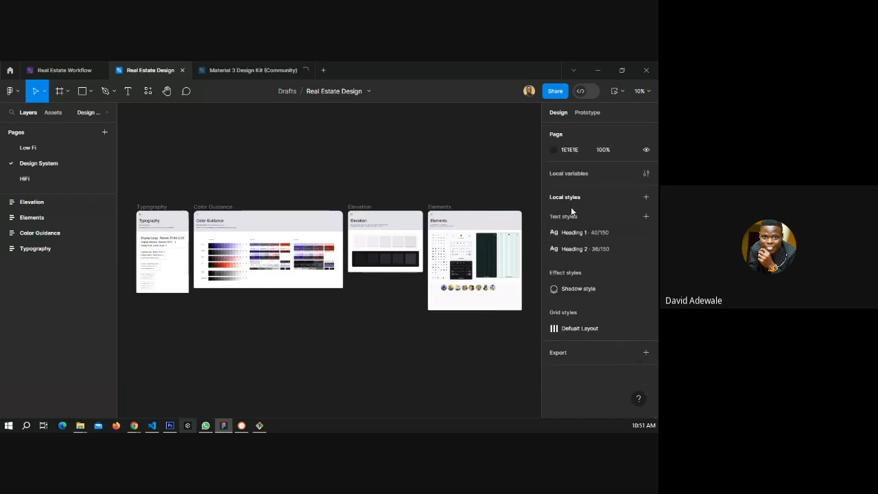
Delete both local text styles, Heading 1 and Heading 2.
{"action": "left_click", "coordinate": [573, 233]}
{"action": "left_click", "coordinate": [572, 250], "text": "shift"}
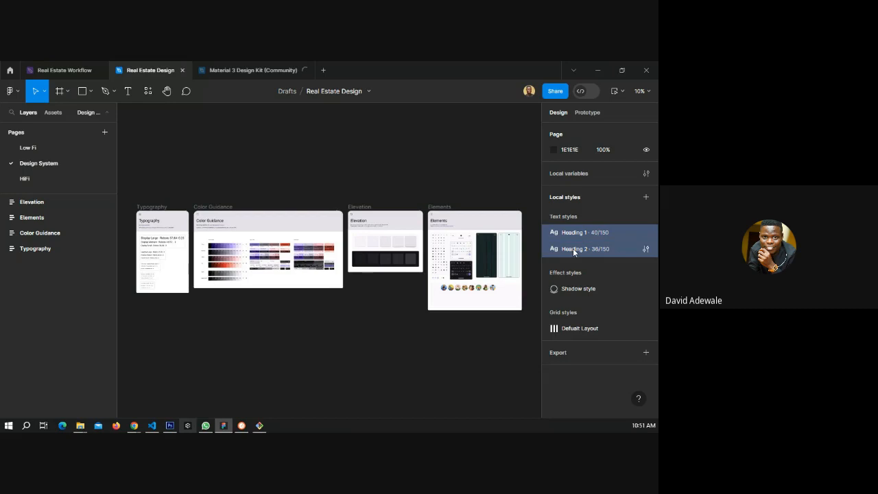
{"action": "right_click", "coordinate": [572, 251]}
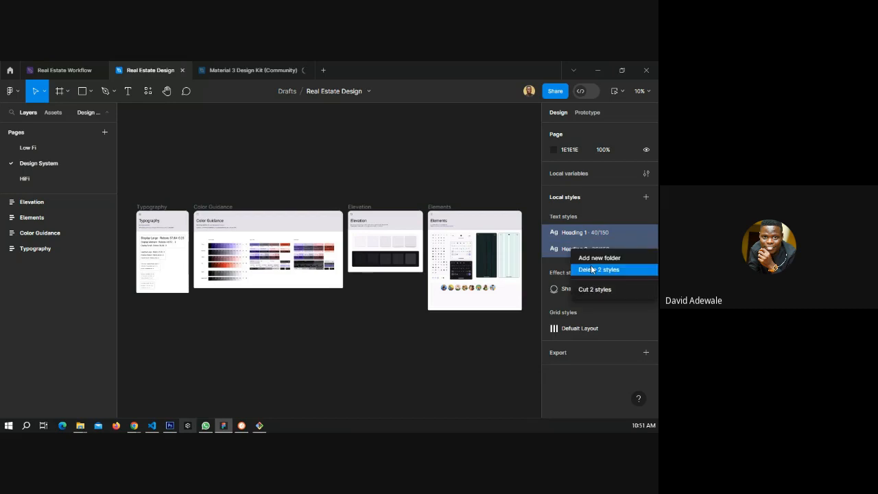
{"action": "left_click", "coordinate": [593, 270]}
Delete the remaining local styles: the Shadow style effect style and the Default Layout grid style.
{"action": "left_click", "coordinate": [577, 233]}
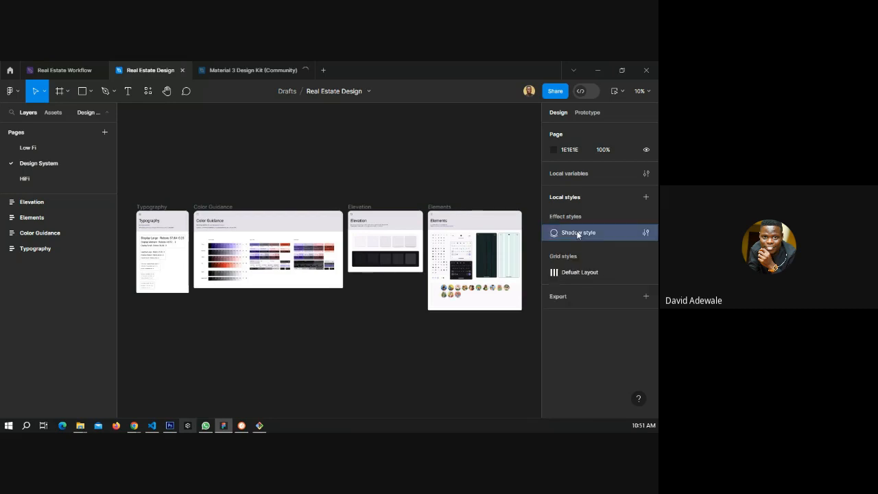
{"action": "right_click", "coordinate": [575, 274]}
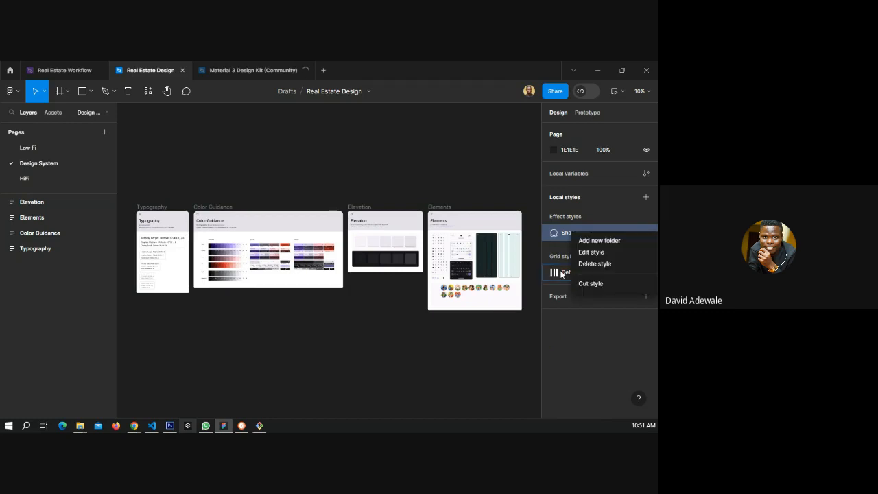
{"action": "left_click", "coordinate": [594, 263]}
{"action": "left_click", "coordinate": [577, 230]}
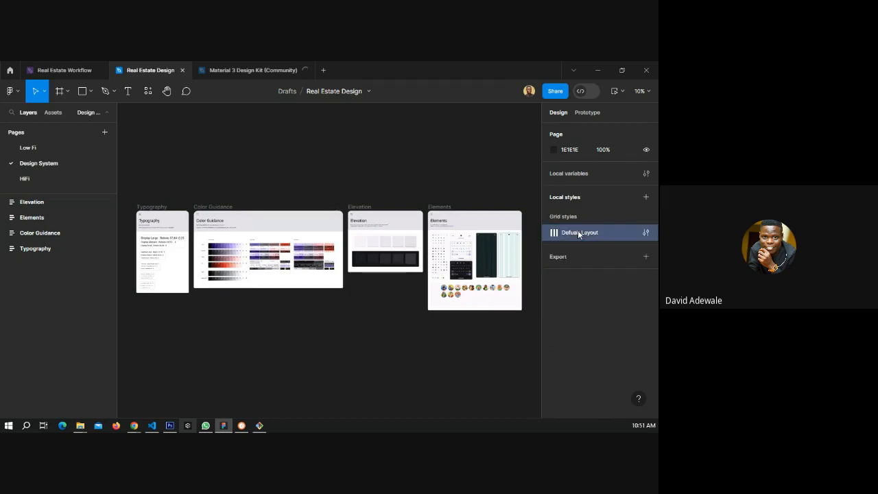
{"action": "right_click", "coordinate": [573, 233]}
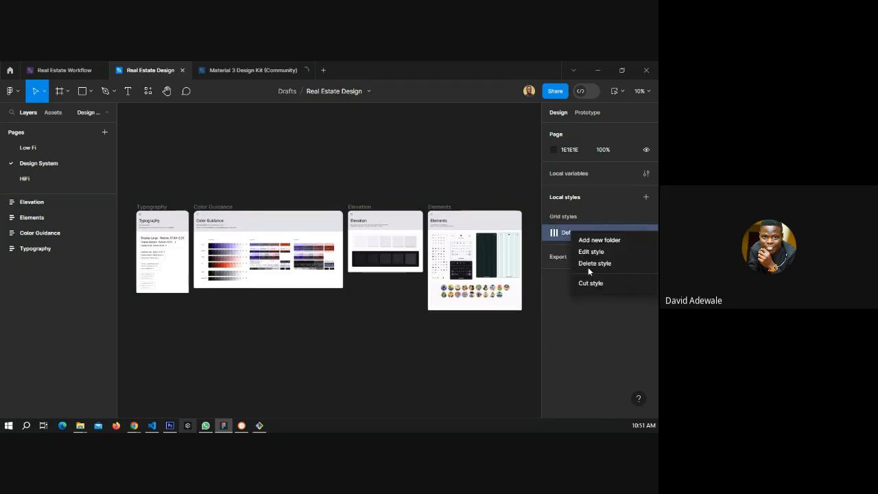
{"action": "left_click", "coordinate": [588, 266]}
Browse the wireframe screens on the Low Fi page.
{"action": "scroll", "coordinate": [139, 239], "scroll_direction": "up", "scroll_amount": 3}
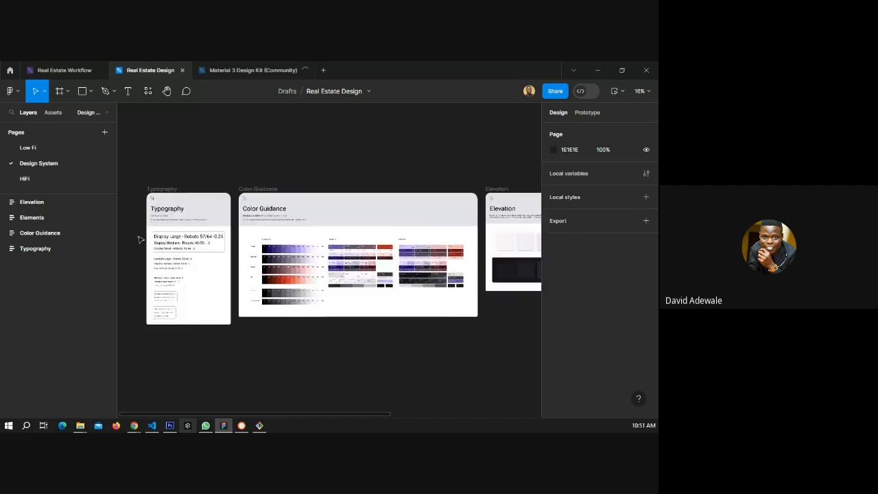
{"action": "scroll", "coordinate": [139, 239], "scroll_direction": "up", "scroll_amount": 5}
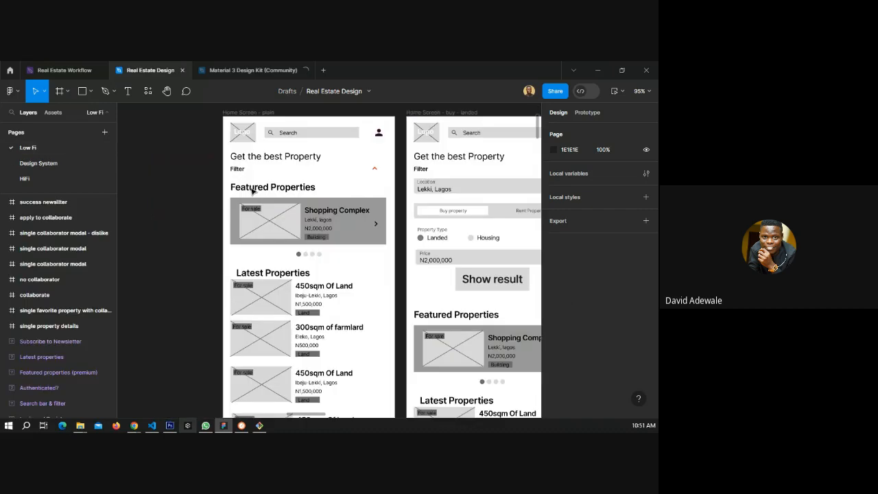
{"action": "scroll", "coordinate": [278, 190], "scroll_direction": "up", "scroll_amount": 1}
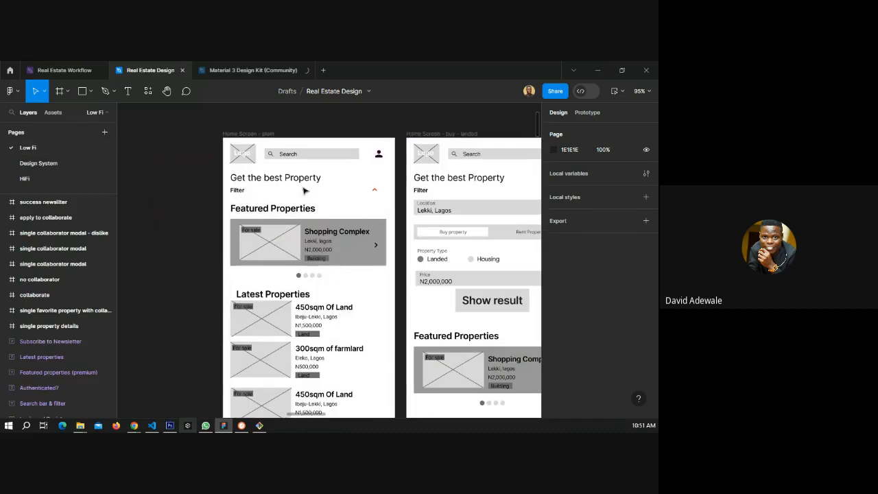
{"action": "scroll", "coordinate": [407, 214], "scroll_direction": "down", "scroll_amount": 1}
{"action": "scroll", "coordinate": [453, 208], "scroll_direction": "down", "scroll_amount": 3}
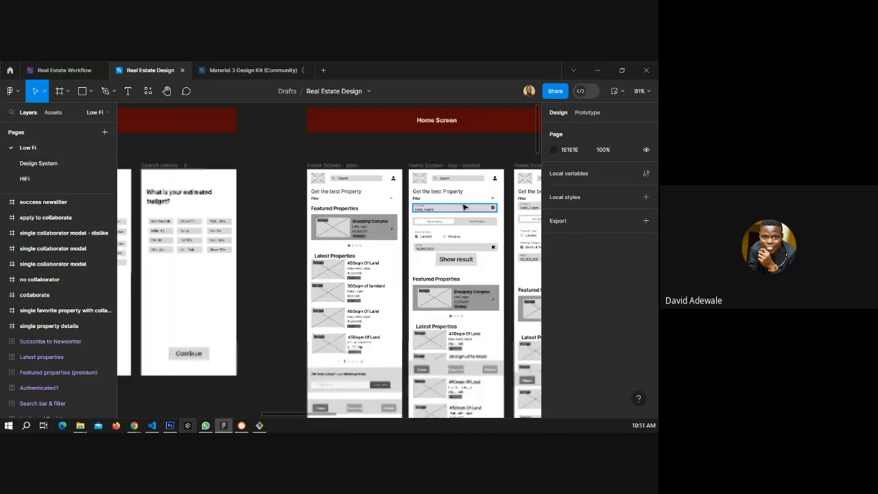
{"action": "scroll", "coordinate": [463, 206], "scroll_direction": "down", "scroll_amount": 5}
{"action": "scroll", "coordinate": [475, 208], "scroll_direction": "down", "scroll_amount": 2}
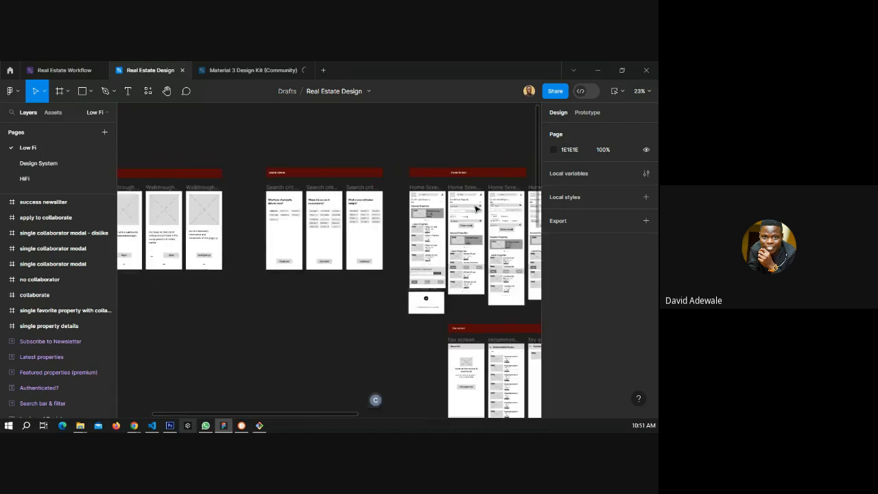
{"action": "left_click_drag", "start_coordinate": [176, 250], "coordinate": [327, 227]}
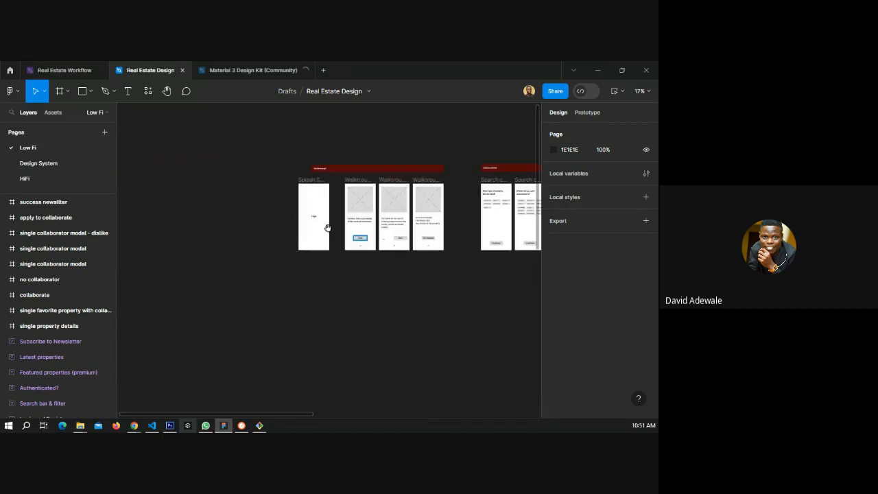
{"action": "scroll", "coordinate": [327, 227], "scroll_direction": "up", "scroll_amount": 4}
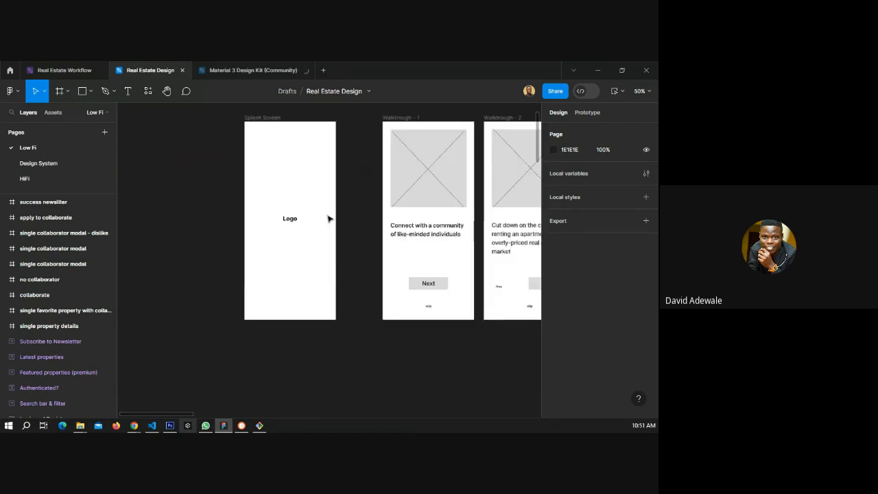
{"action": "scroll", "coordinate": [333, 197], "scroll_direction": "right", "scroll_amount": 4}
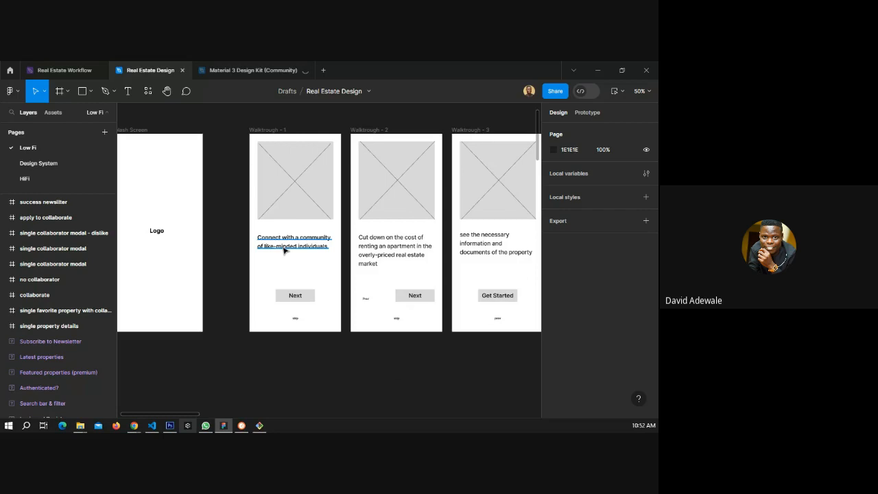
On the Design System page, change the Display Large text in the Typography frame to the Poppins font.
{"action": "left_click", "coordinate": [61, 166]}
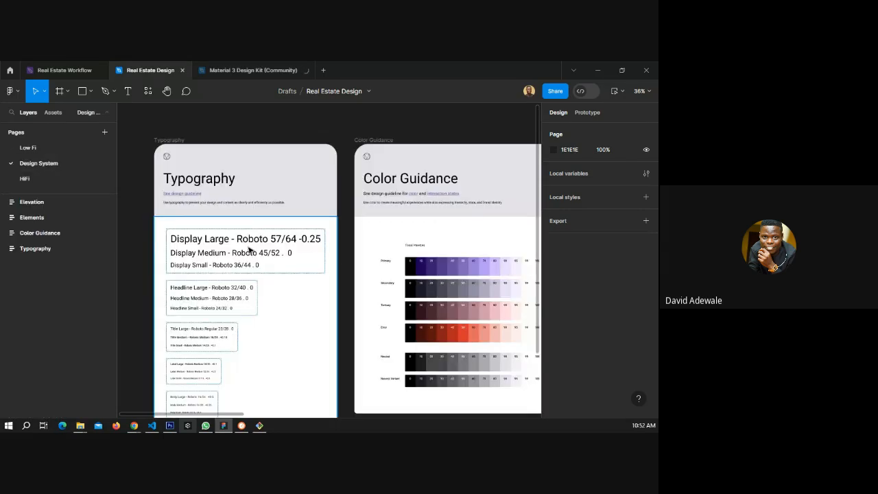
{"action": "left_click", "coordinate": [250, 250]}
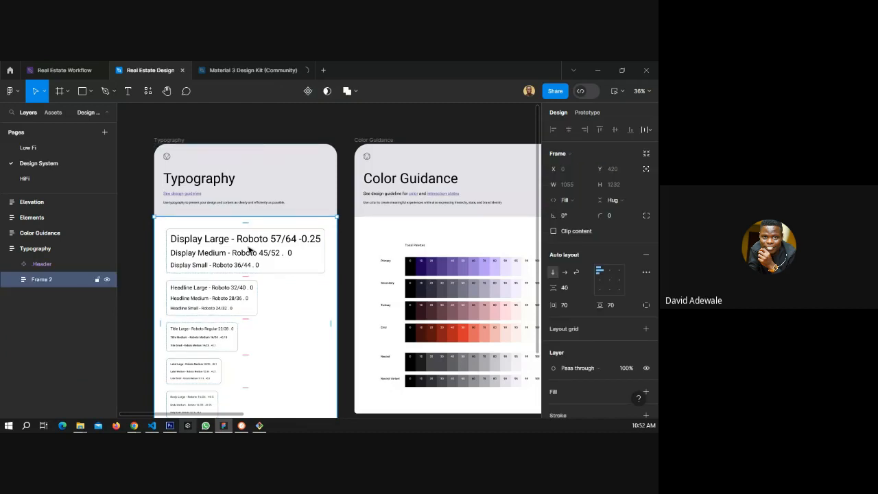
{"action": "double_click", "coordinate": [250, 251]}
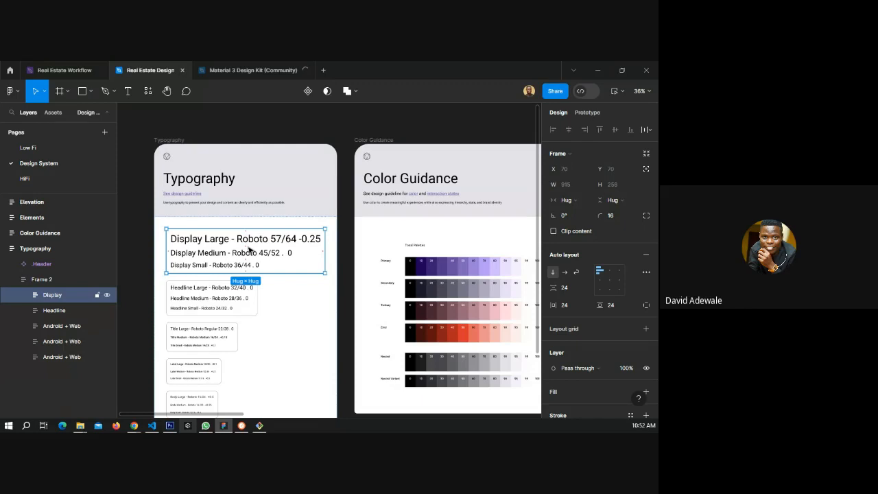
{"action": "left_click", "coordinate": [24, 295]}
{"action": "left_click", "coordinate": [61, 311]}
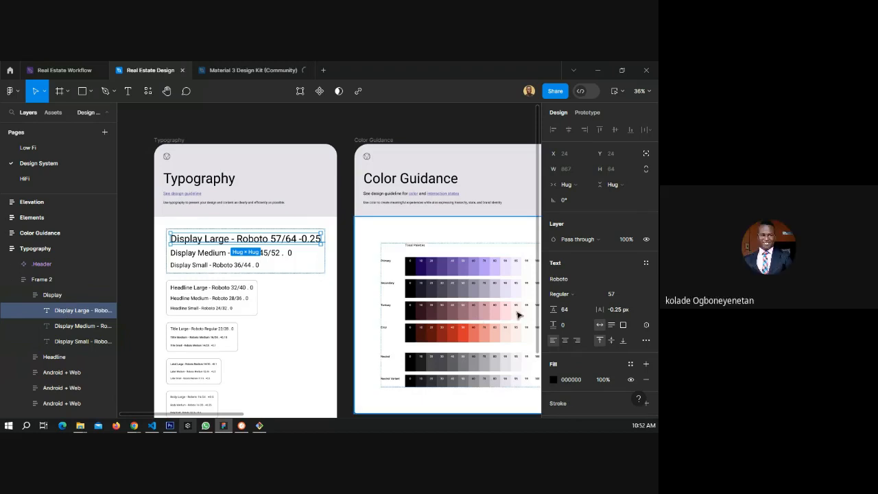
{"action": "left_click", "coordinate": [558, 281]}
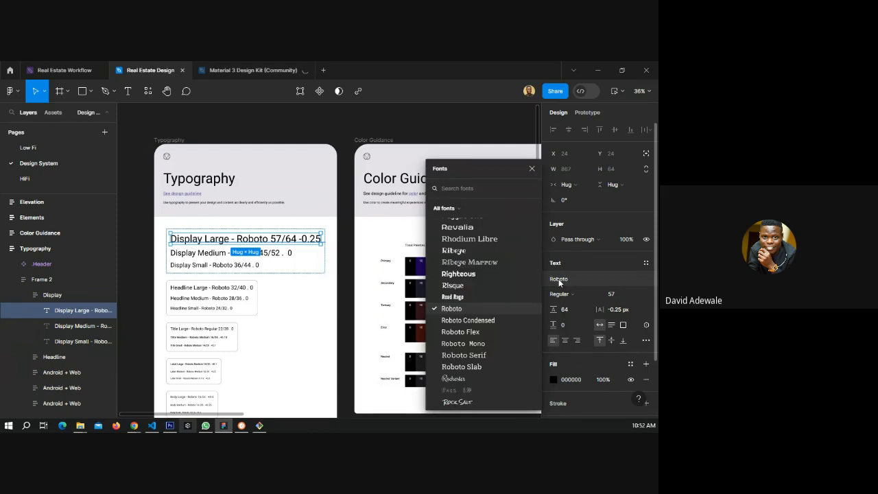
{"action": "scroll", "coordinate": [500, 303], "scroll_direction": "down", "scroll_amount": 3}
{"action": "scroll", "coordinate": [493, 304], "scroll_direction": "down", "scroll_amount": 5}
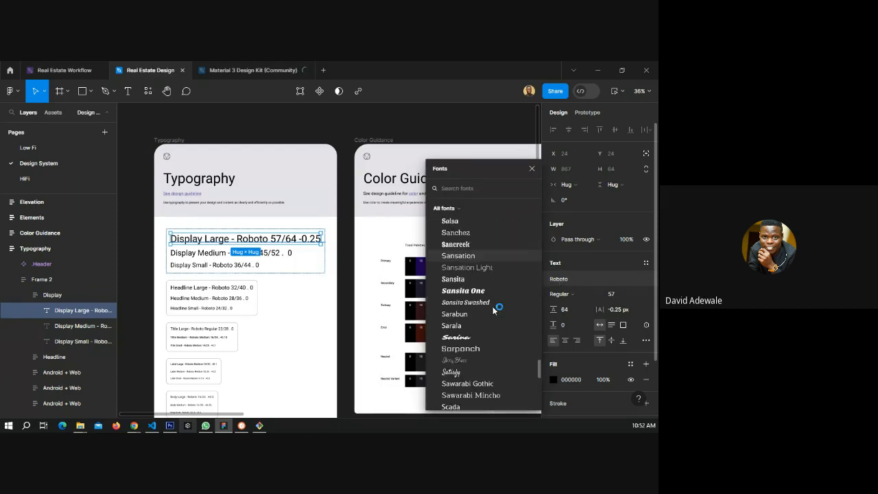
{"action": "scroll", "coordinate": [493, 309], "scroll_direction": "down", "scroll_amount": 3}
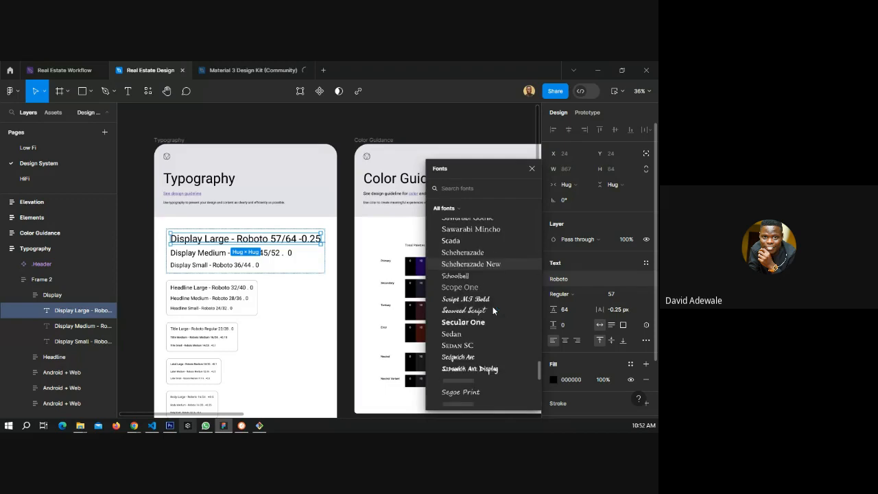
{"action": "scroll", "coordinate": [492, 310], "scroll_direction": "down", "scroll_amount": 1}
{"action": "scroll", "coordinate": [492, 311], "scroll_direction": "up", "scroll_amount": 5}
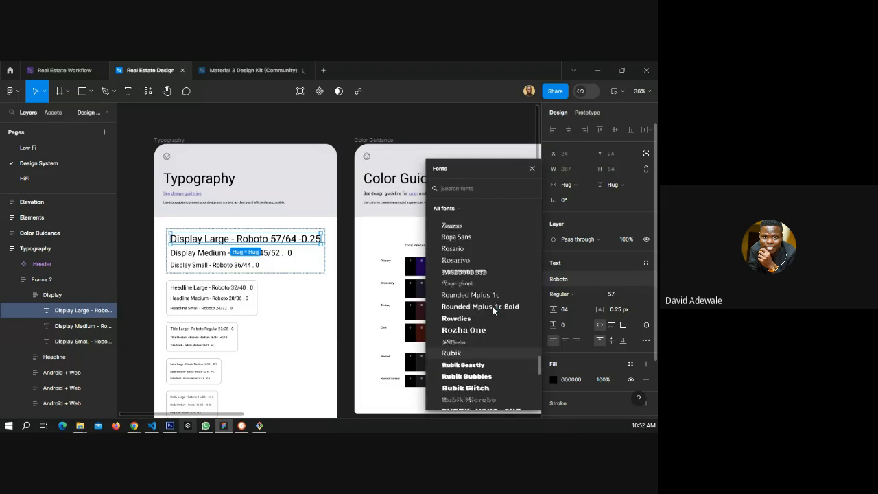
{"action": "scroll", "coordinate": [493, 311], "scroll_direction": "up", "scroll_amount": 3}
{"action": "scroll", "coordinate": [492, 311], "scroll_direction": "up", "scroll_amount": 3}
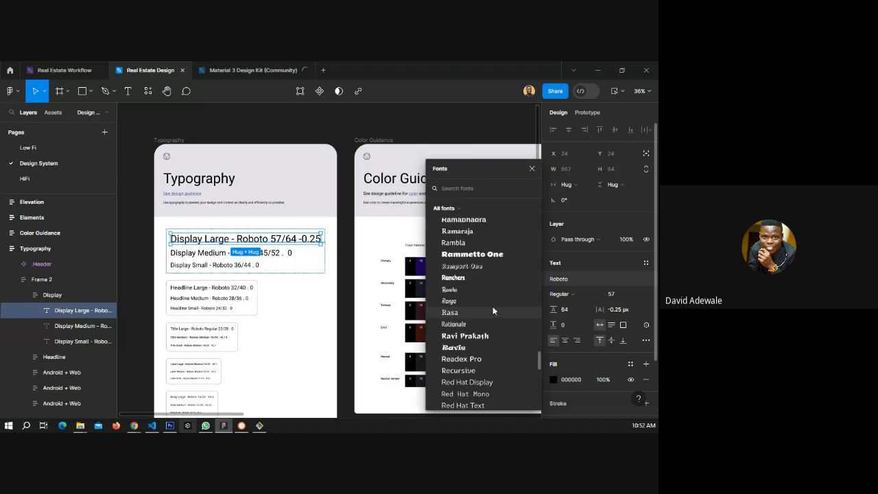
{"action": "scroll", "coordinate": [492, 311], "scroll_direction": "up", "scroll_amount": 3}
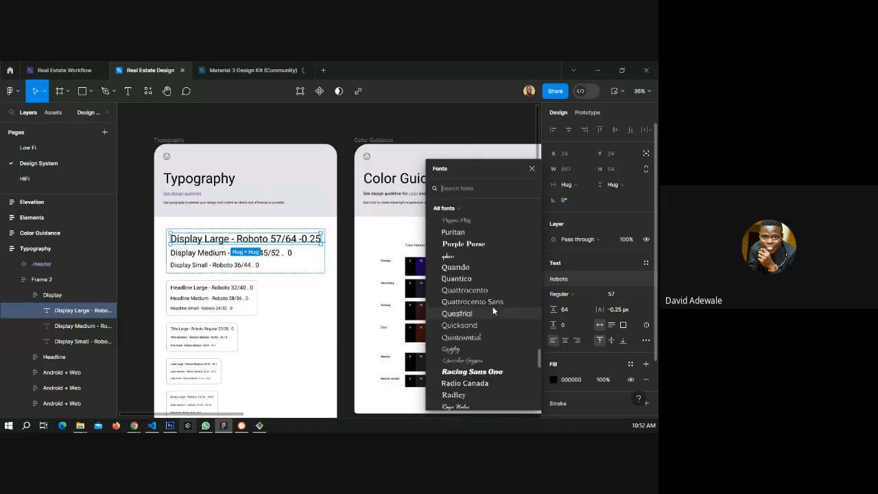
{"action": "scroll", "coordinate": [492, 311], "scroll_direction": "up", "scroll_amount": 3}
{"action": "scroll", "coordinate": [493, 311], "scroll_direction": "down", "scroll_amount": 2}
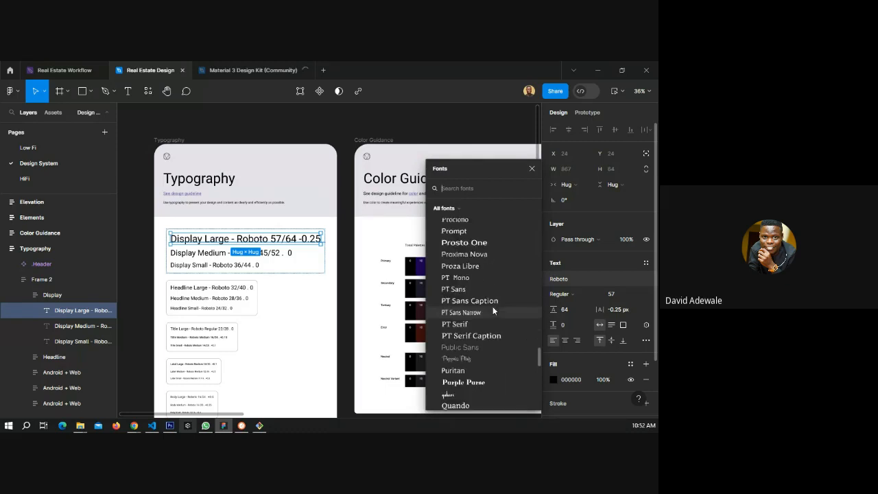
{"action": "scroll", "coordinate": [492, 311], "scroll_direction": "up", "scroll_amount": 2}
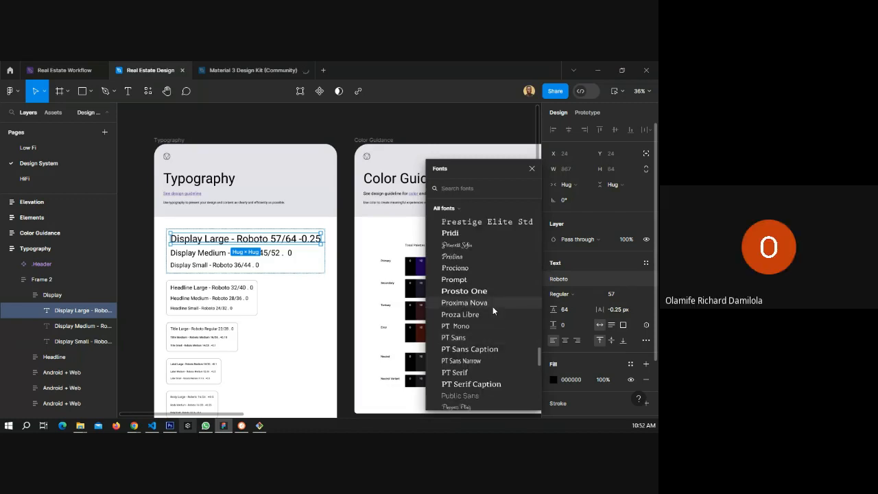
{"action": "scroll", "coordinate": [492, 310], "scroll_direction": "up", "scroll_amount": 2}
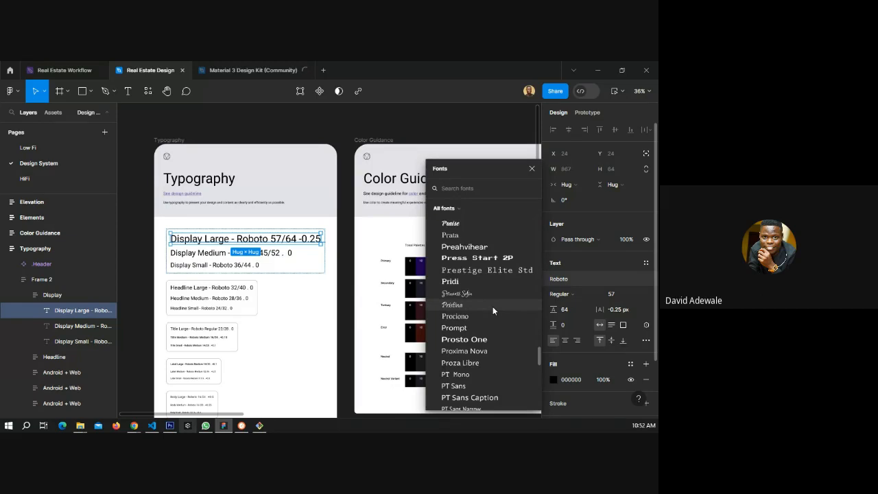
{"action": "scroll", "coordinate": [492, 310], "scroll_direction": "down", "scroll_amount": 4}
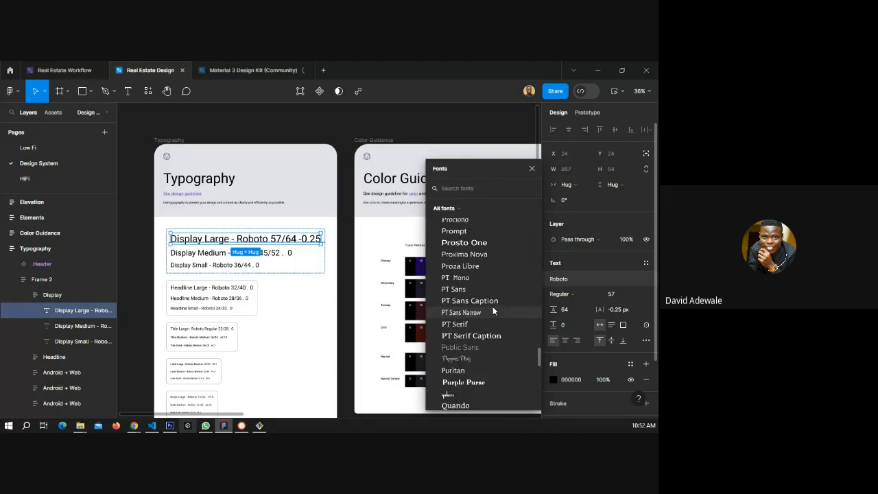
{"action": "scroll", "coordinate": [493, 306], "scroll_direction": "up", "scroll_amount": 4}
{"action": "scroll", "coordinate": [493, 306], "scroll_direction": "up", "scroll_amount": 1}
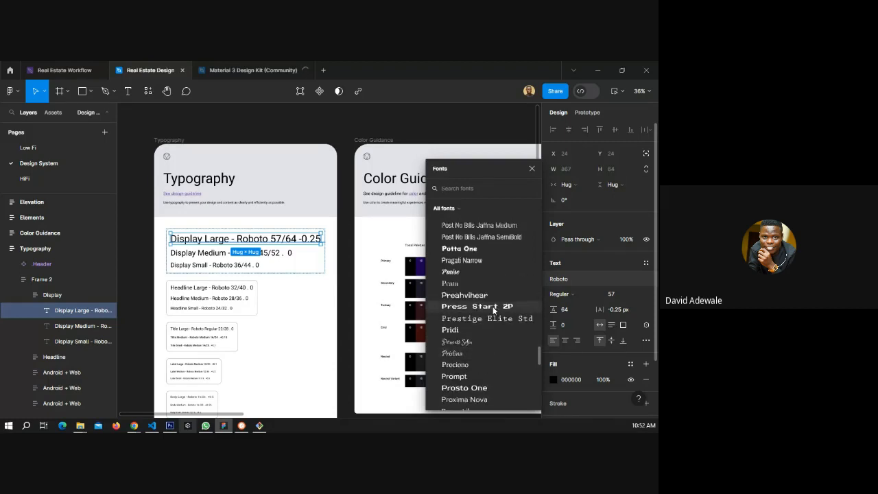
{"action": "scroll", "coordinate": [492, 310], "scroll_direction": "up", "scroll_amount": 3}
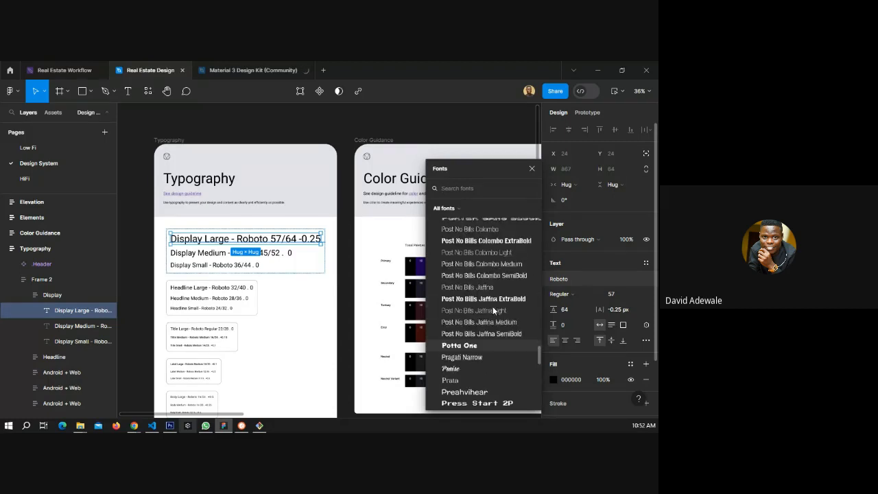
{"action": "scroll", "coordinate": [492, 310], "scroll_direction": "up", "scroll_amount": 2}
{"action": "left_click", "coordinate": [477, 231]}
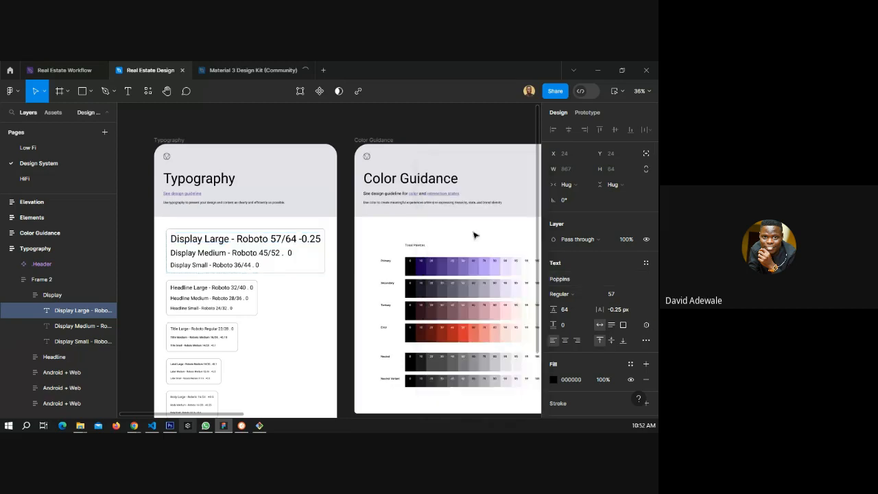
Search the font list for pop and set the Display Medium text to Poppins.
{"action": "left_click", "coordinate": [261, 253]}
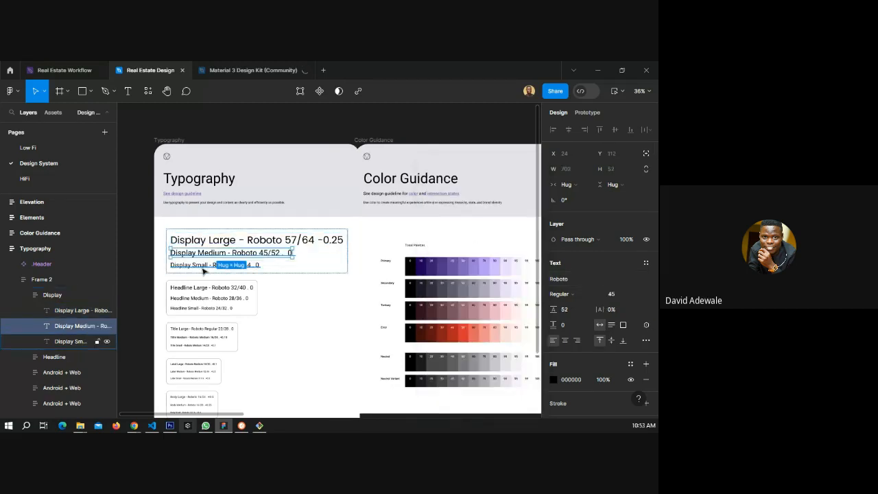
{"action": "left_click", "coordinate": [203, 270], "text": "shift"}
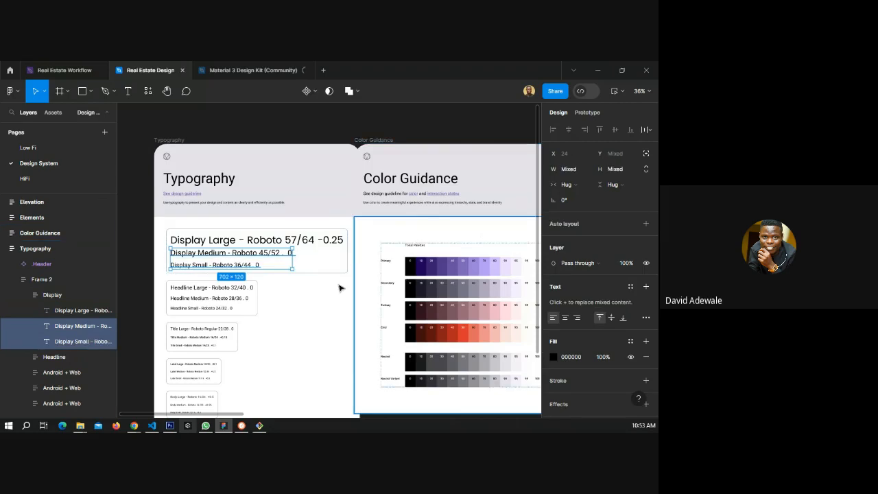
{"action": "left_click", "coordinate": [79, 326]}
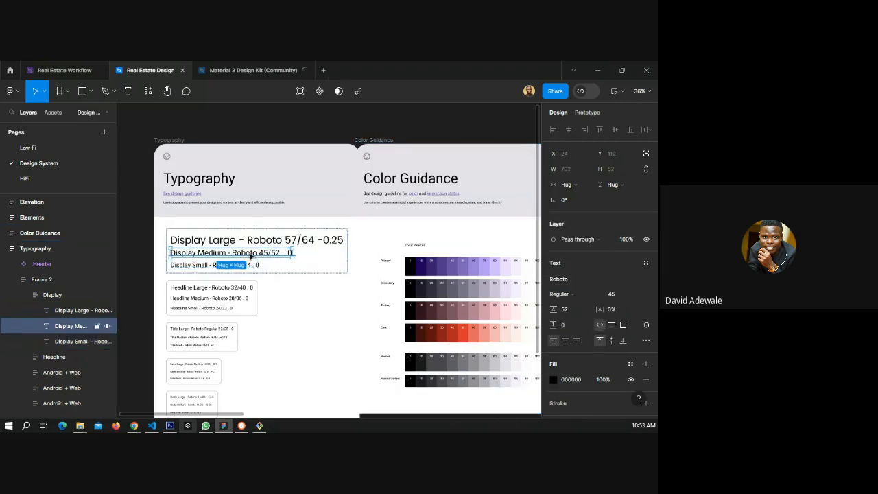
{"action": "left_click", "coordinate": [568, 279]}
{"action": "scroll", "coordinate": [476, 279], "scroll_direction": "up", "scroll_amount": 3}
{"action": "scroll", "coordinate": [476, 282], "scroll_direction": "up", "scroll_amount": 3}
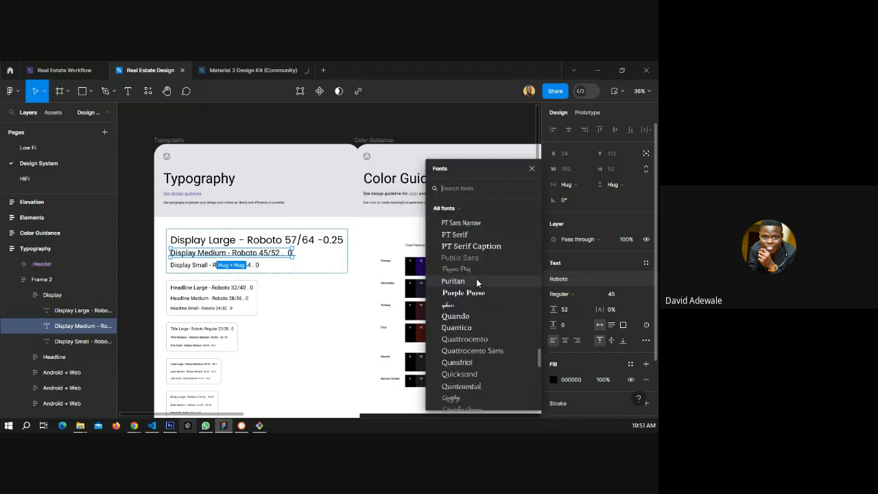
{"action": "scroll", "coordinate": [476, 278], "scroll_direction": "up", "scroll_amount": 2}
{"action": "type", "text": "pop"}
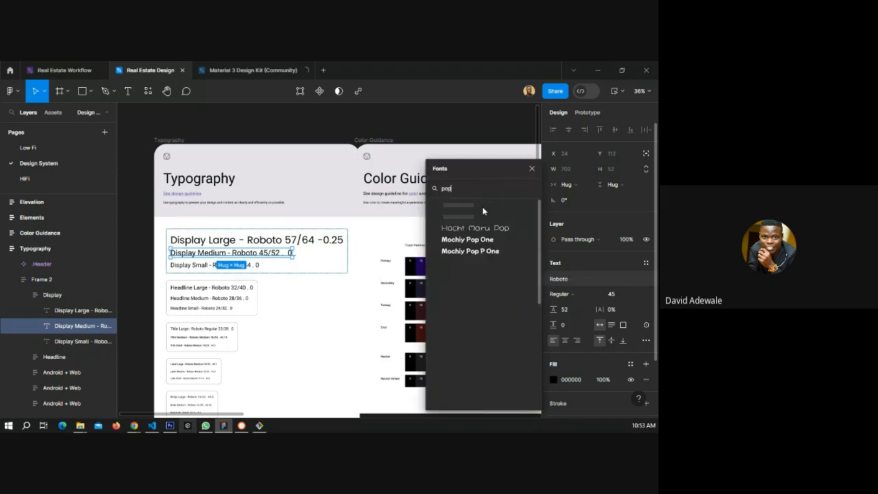
{"action": "left_click", "coordinate": [213, 268]}
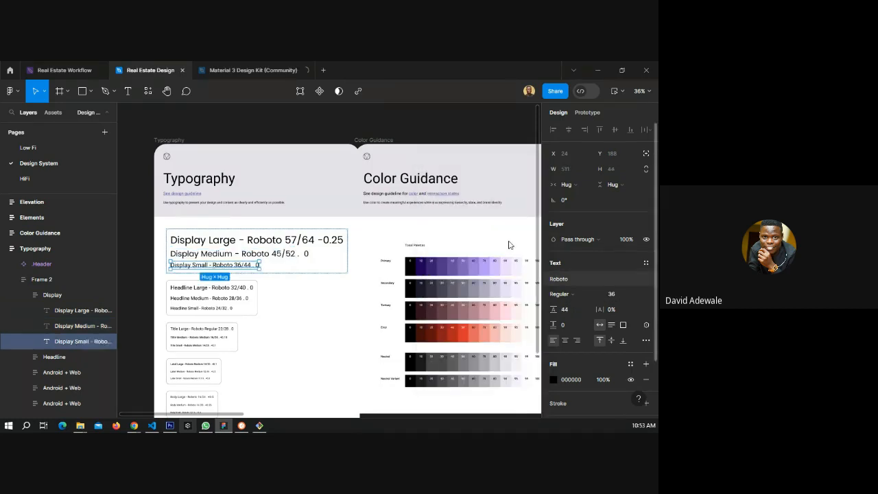
Search the font list for pop and set the Display Small text to Poppins.
{"action": "left_click", "coordinate": [558, 278]}
{"action": "type", "text": "pop"}
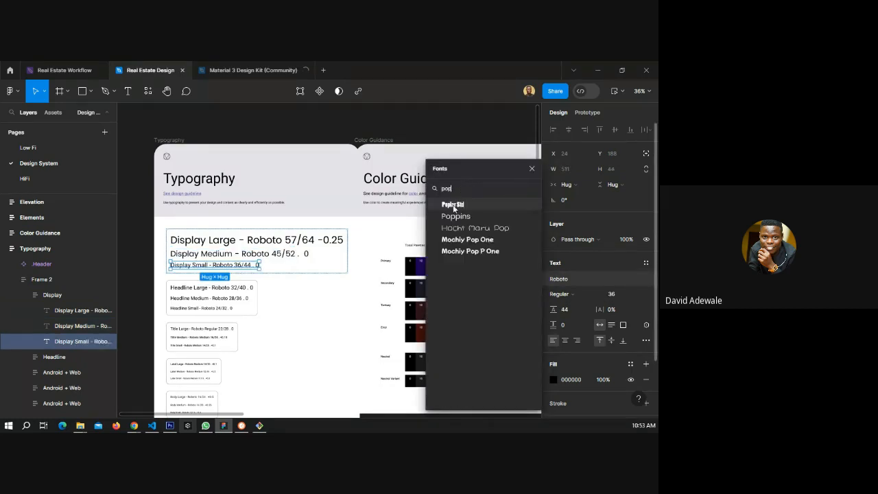
{"action": "left_click", "coordinate": [455, 216]}
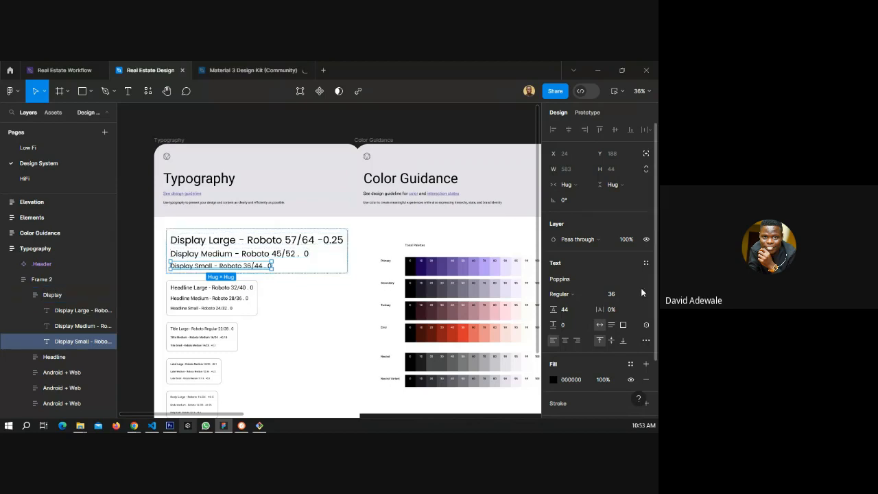
{"action": "scroll", "coordinate": [587, 276], "scroll_direction": "down", "scroll_amount": 2}
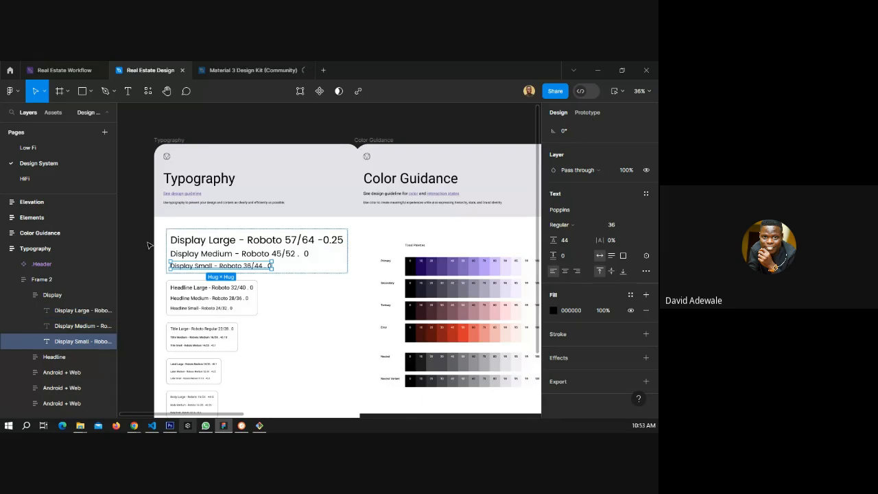
{"action": "left_click", "coordinate": [147, 245]}
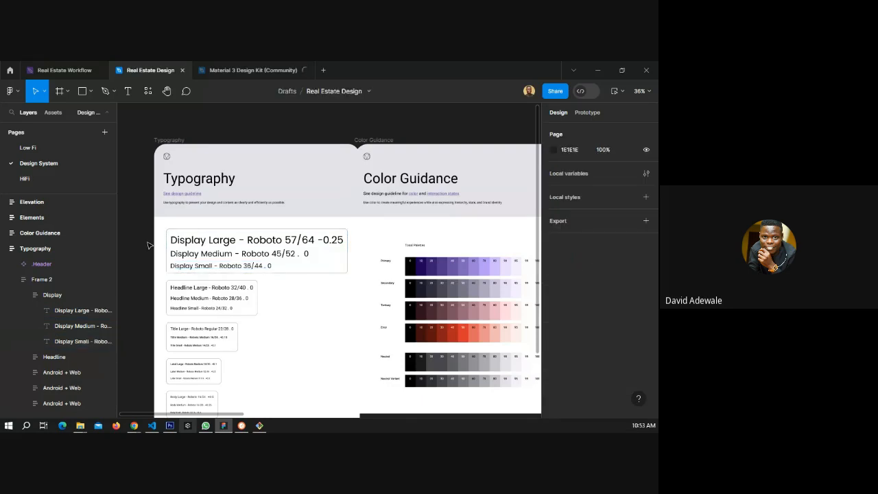
Set the Display Large text's font weight to SemiBold.
{"action": "scroll", "coordinate": [149, 264], "scroll_direction": "up", "scroll_amount": 3}
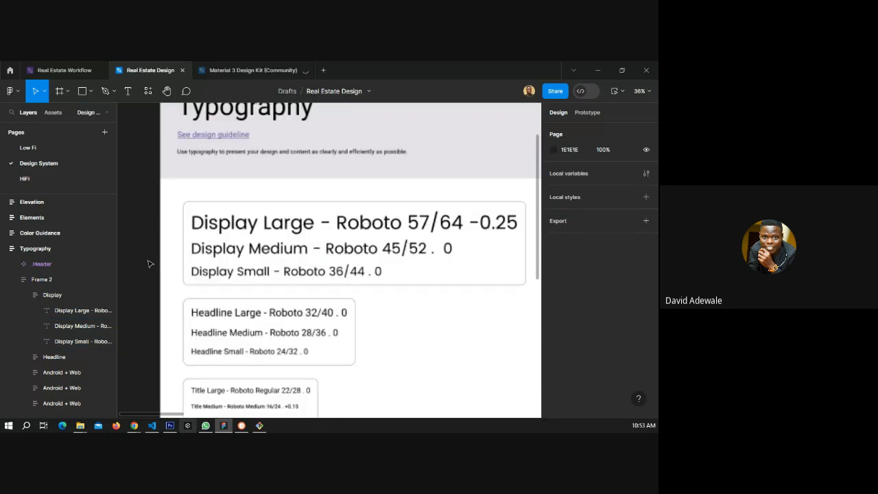
{"action": "left_click", "coordinate": [221, 231]}
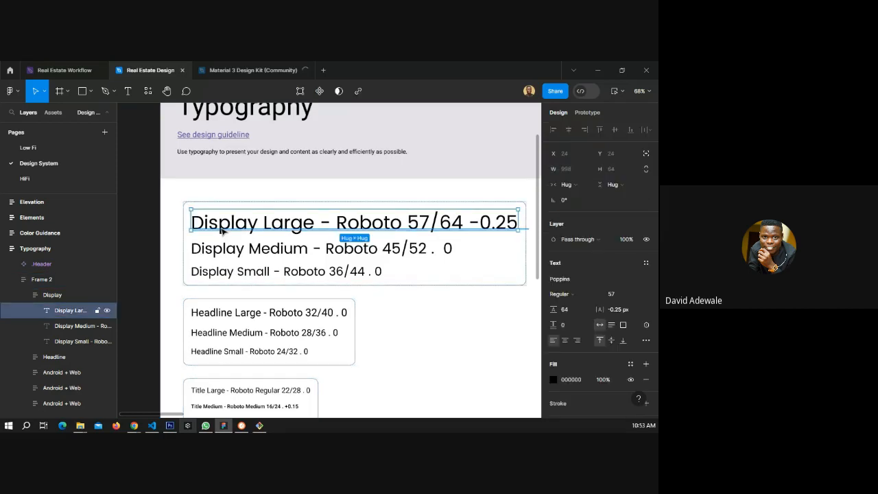
{"action": "left_click", "coordinate": [140, 230]}
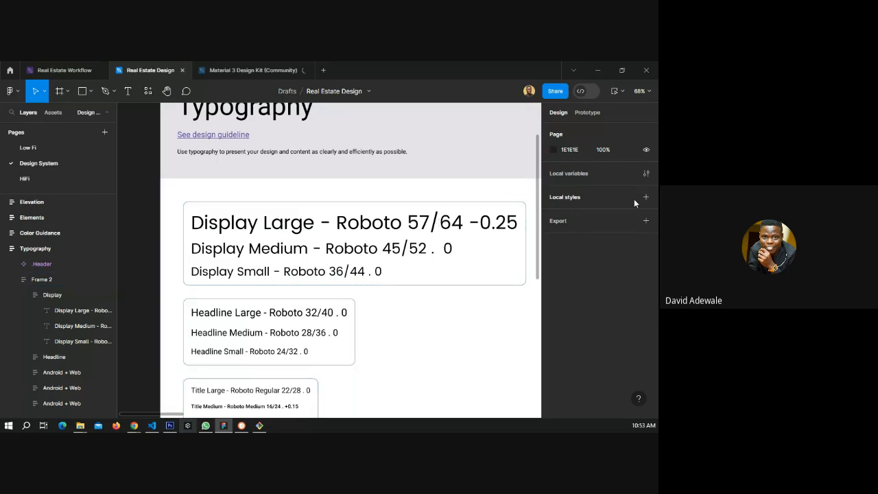
{"action": "left_click", "coordinate": [221, 230]}
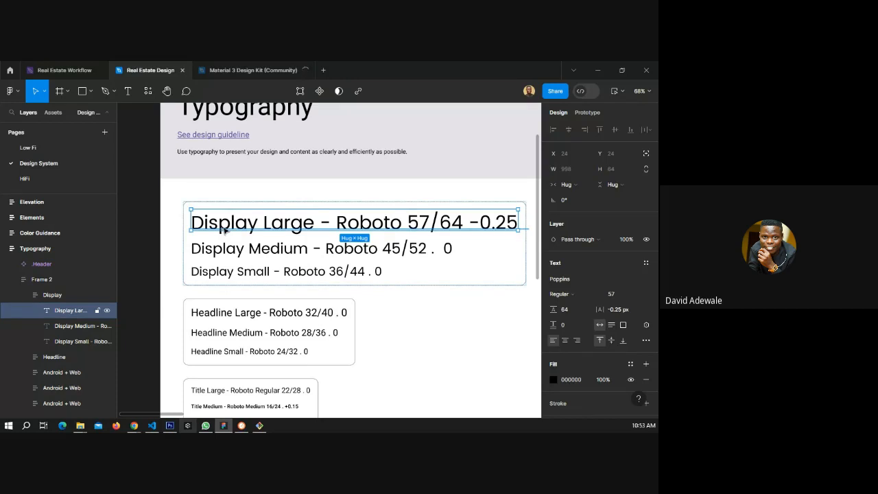
{"action": "left_click", "coordinate": [558, 293]}
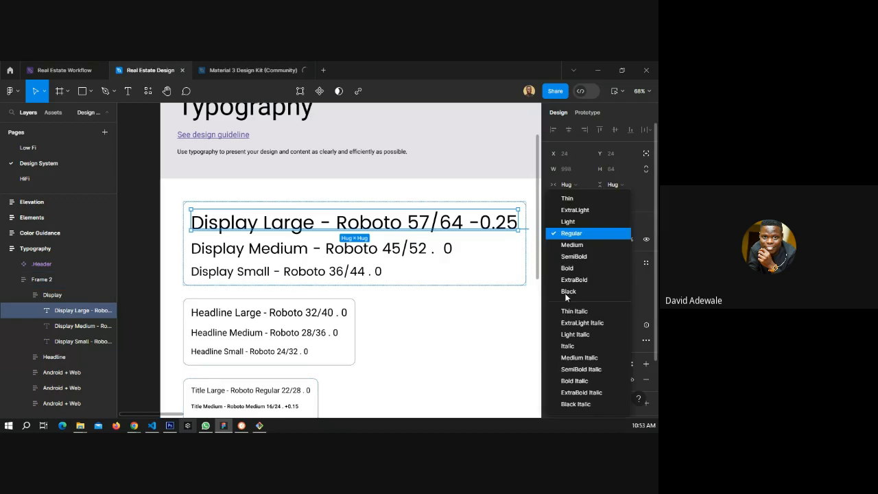
{"action": "left_click", "coordinate": [567, 255]}
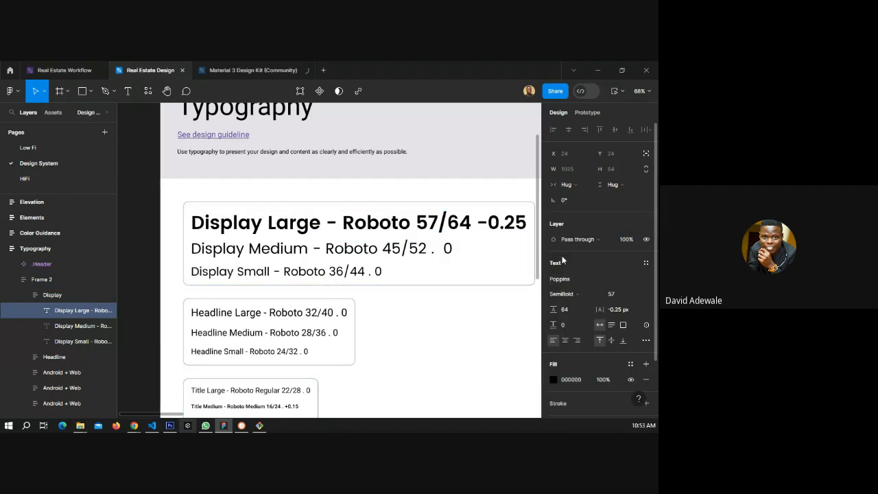
{"action": "left_click", "coordinate": [564, 295]}
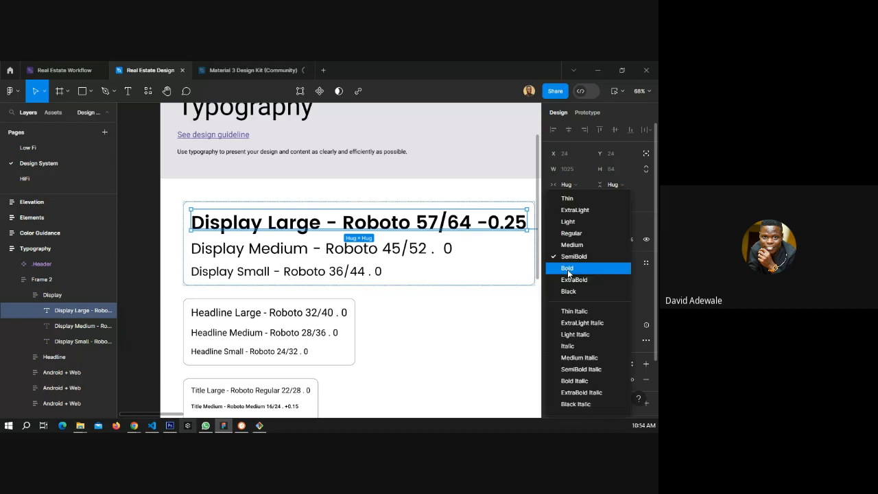
{"action": "left_click", "coordinate": [567, 268]}
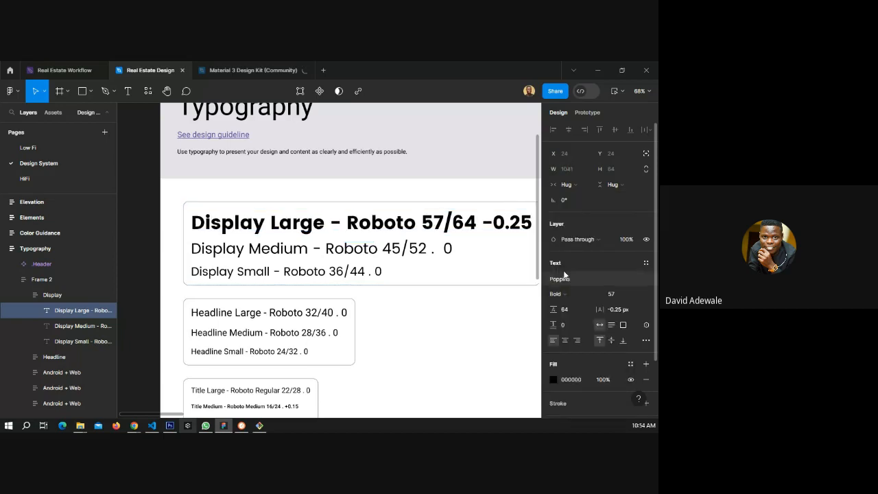
{"action": "left_click", "coordinate": [563, 295]}
{"action": "left_click", "coordinate": [570, 257]}
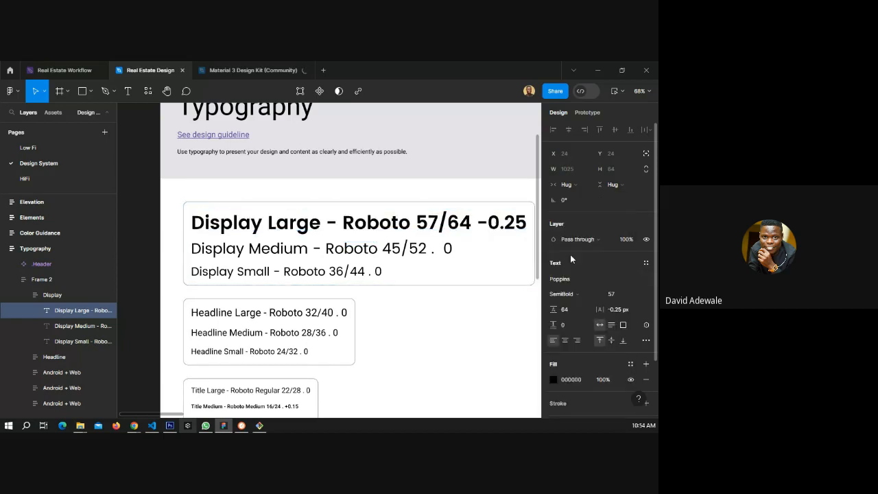
Replace the Display Large text with Heading Text and the Display Medium text with Sub Heading Text.
{"action": "double_click", "coordinate": [257, 224]}
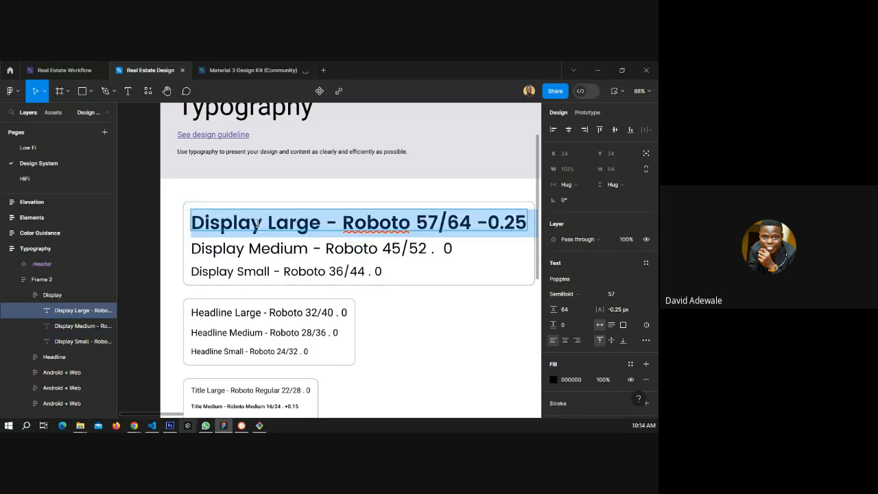
{"action": "type", "text": "Heading Text"}
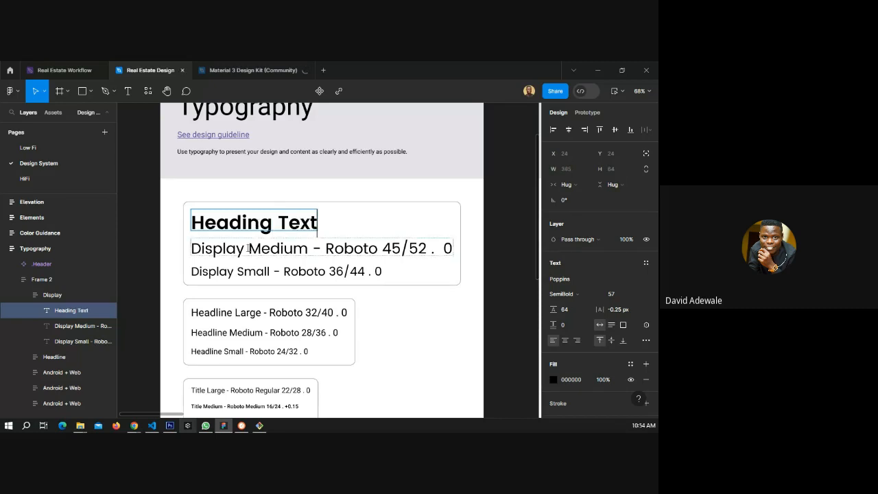
{"action": "double_click", "coordinate": [260, 248]}
{"action": "type", "text": "Su"}
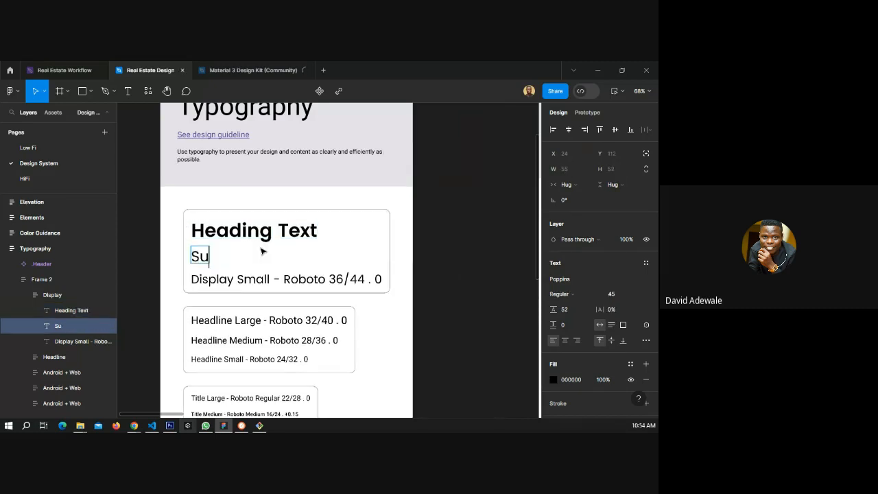
{"action": "type", "text": "b Heading Text"}
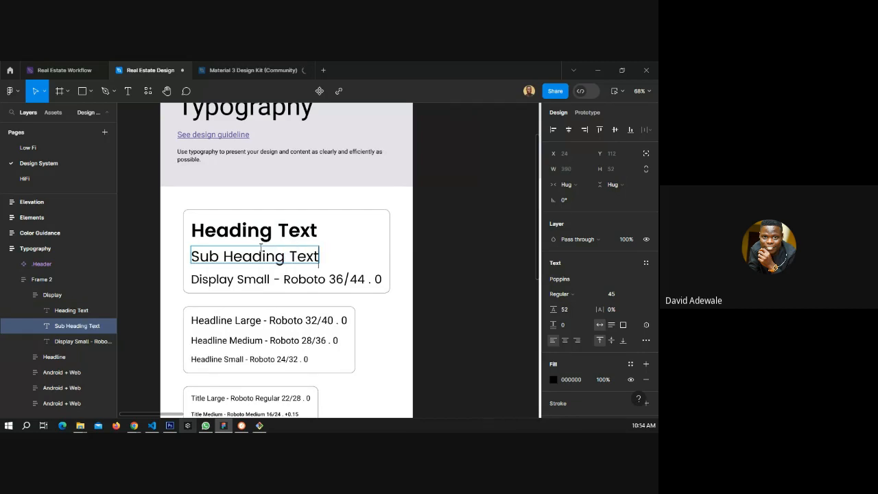
Replace the Display Small text with Body Text.
{"action": "left_click", "coordinate": [233, 279]}
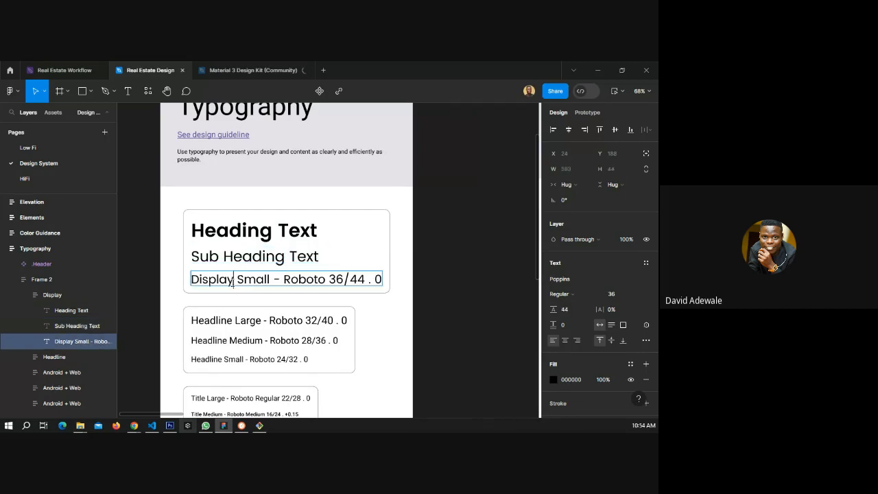
{"action": "key", "text": "ctrl+a"}
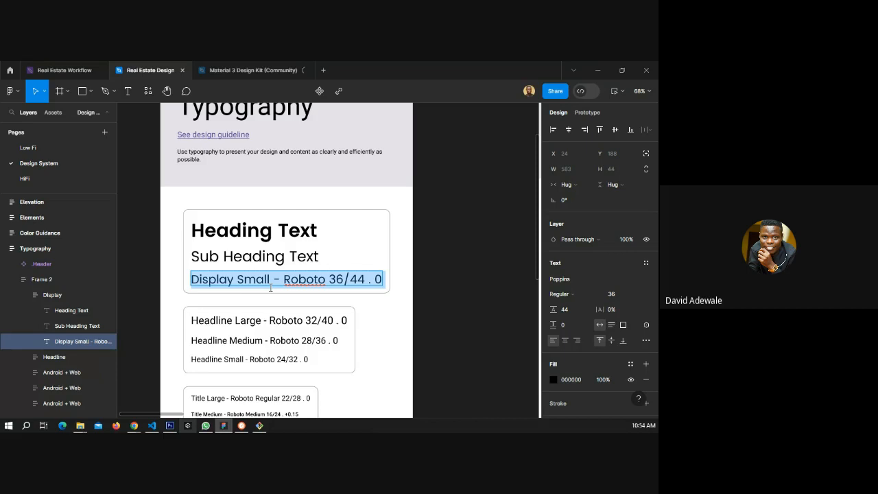
{"action": "type", "text": "P"}
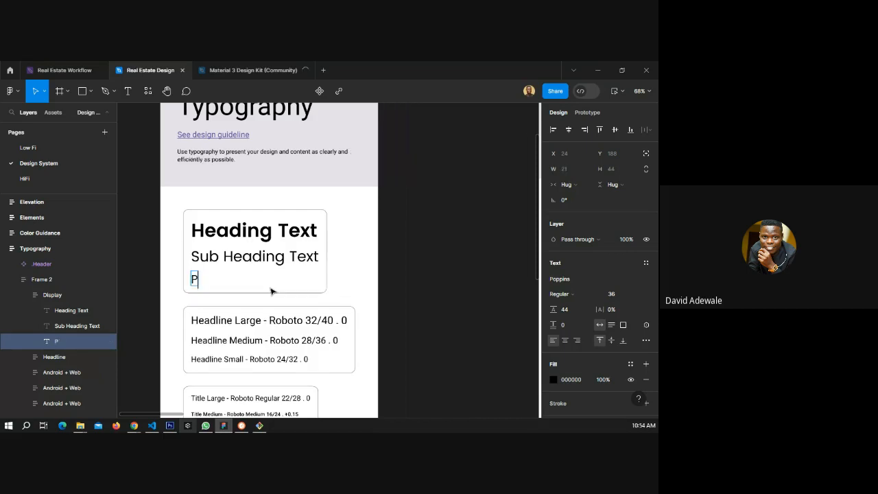
{"action": "type", "text": "ara"}
{"action": "key", "text": "BackSpace"}
{"action": "key", "text": "BackSpace"}
{"action": "key", "text": "BackSpace"}
{"action": "key", "text": "BackSpace"}
{"action": "type", "text": "Body "}
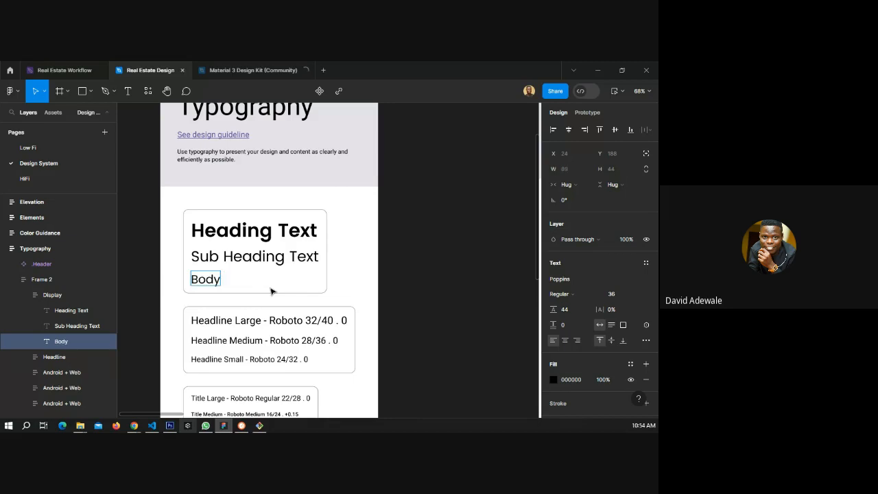
{"action": "type", "text": "text"}
{"action": "key", "text": "Left"}
{"action": "key", "text": "Left"}
{"action": "key", "text": "Left"}
{"action": "key", "text": "BackSpace"}
{"action": "type", "text": "T"}
{"action": "key", "text": "Escape"}
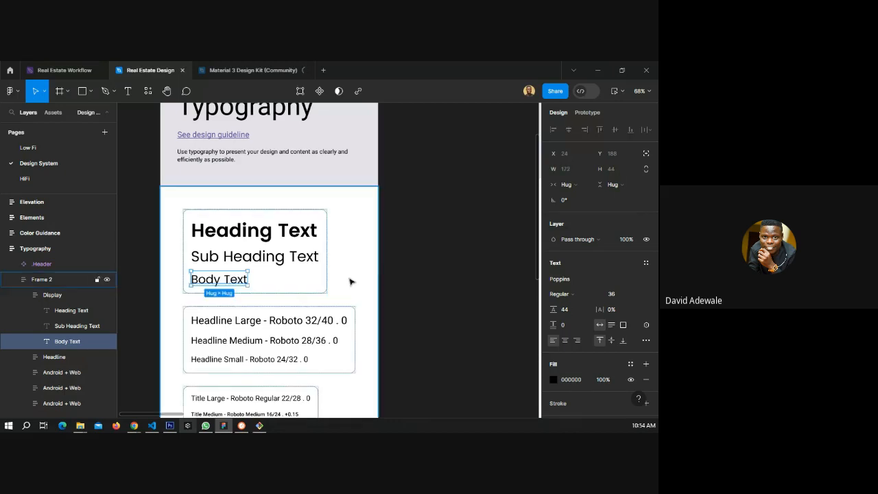
{"action": "left_click", "coordinate": [256, 234]}
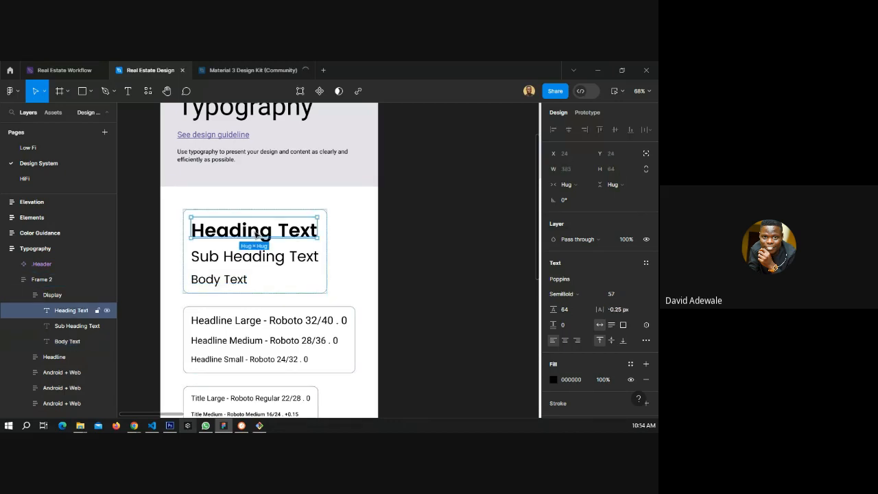
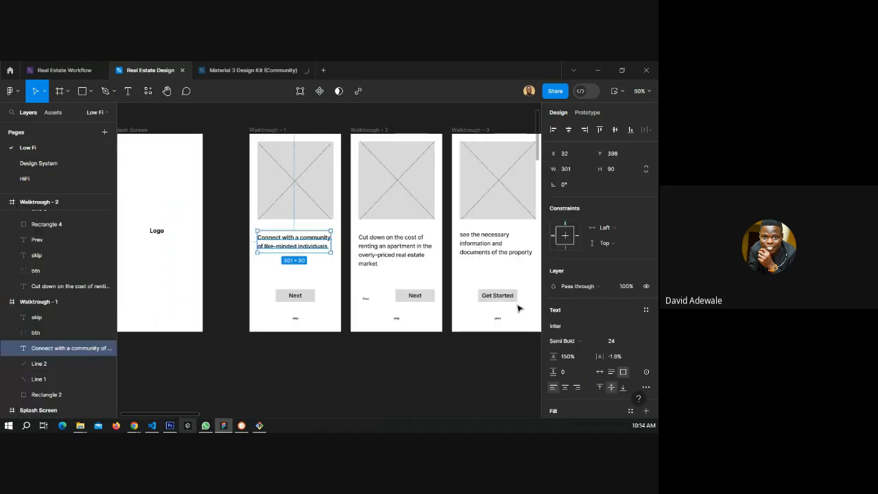
{"action": "scroll", "coordinate": [168, 245], "scroll_direction": "down", "scroll_amount": 2}
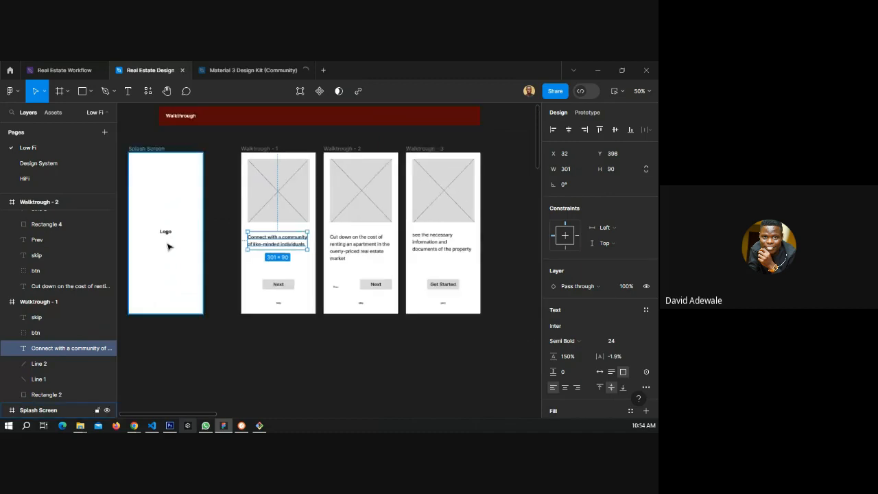
{"action": "left_click", "coordinate": [638, 341]}
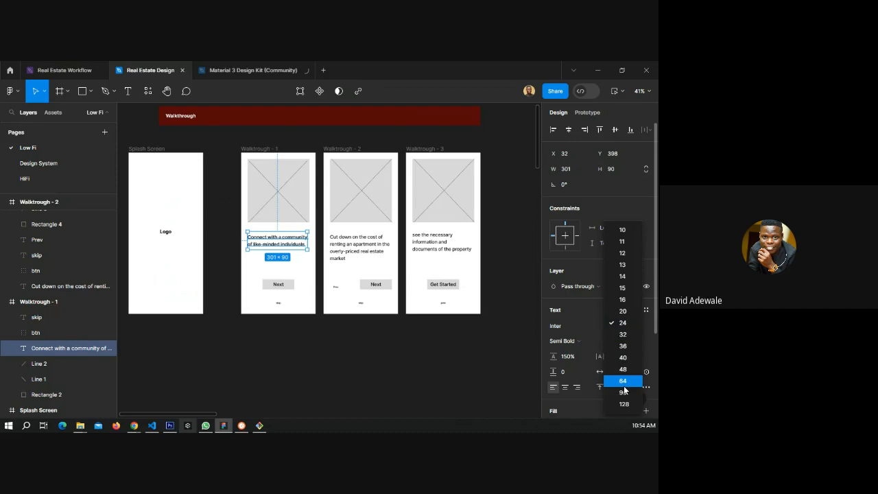
{"action": "left_click", "coordinate": [622, 370]}
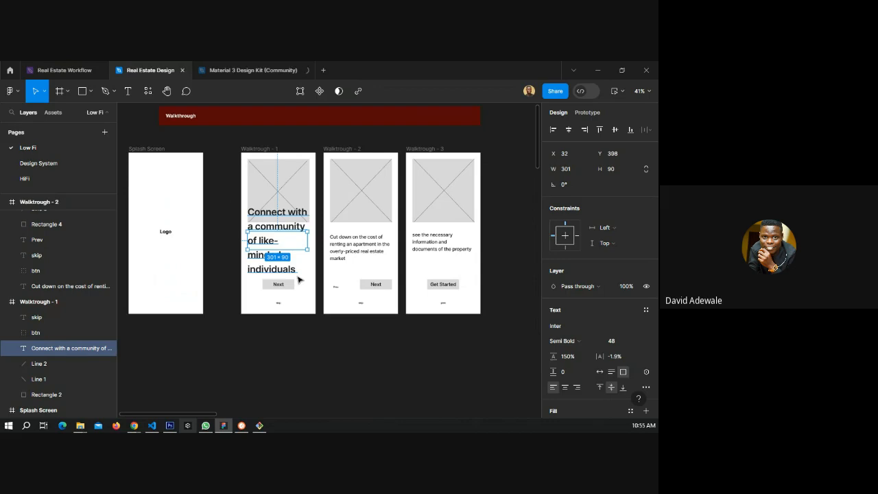
{"action": "key", "text": "ctrl+z"}
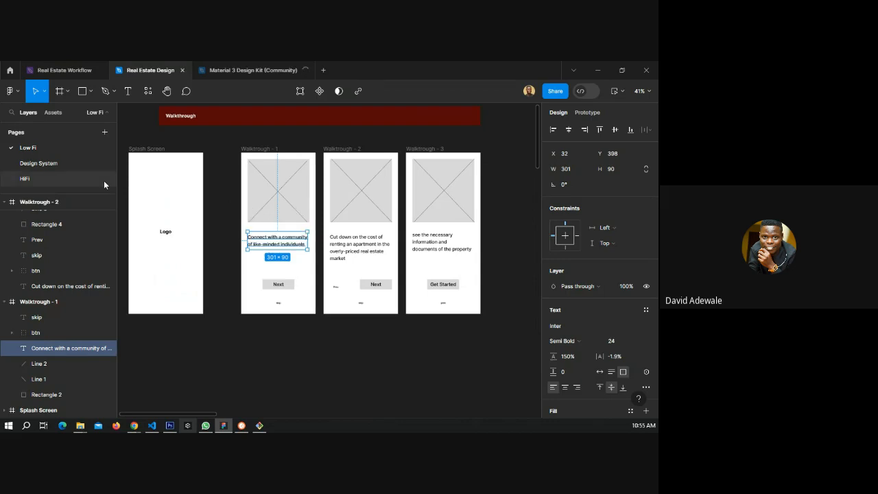
Open the Design System page and set the Heading Text font size to 32.
{"action": "left_click", "coordinate": [67, 166]}
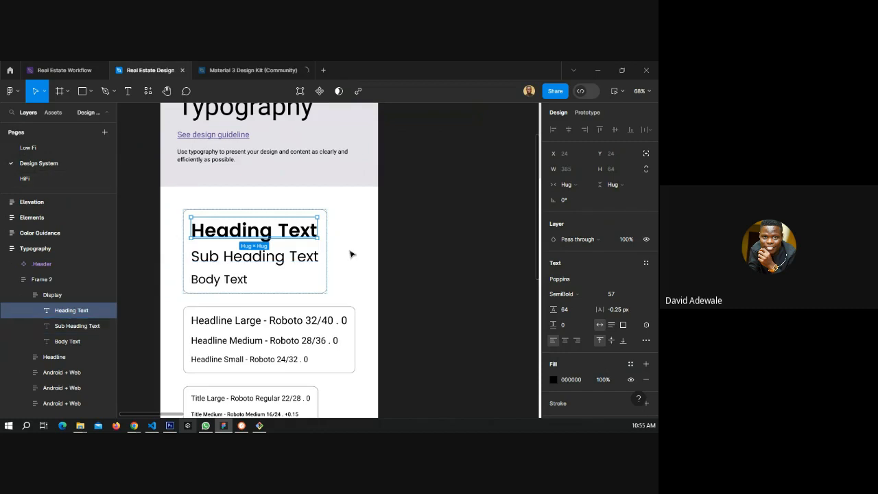
{"action": "left_click", "coordinate": [637, 297]}
{"action": "left_click", "coordinate": [447, 273]}
{"action": "left_click", "coordinate": [636, 294]}
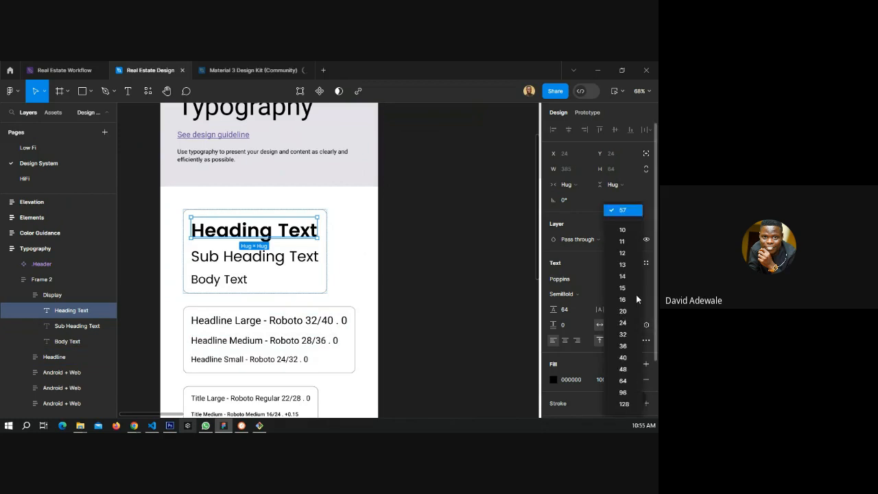
{"action": "left_click", "coordinate": [629, 335]}
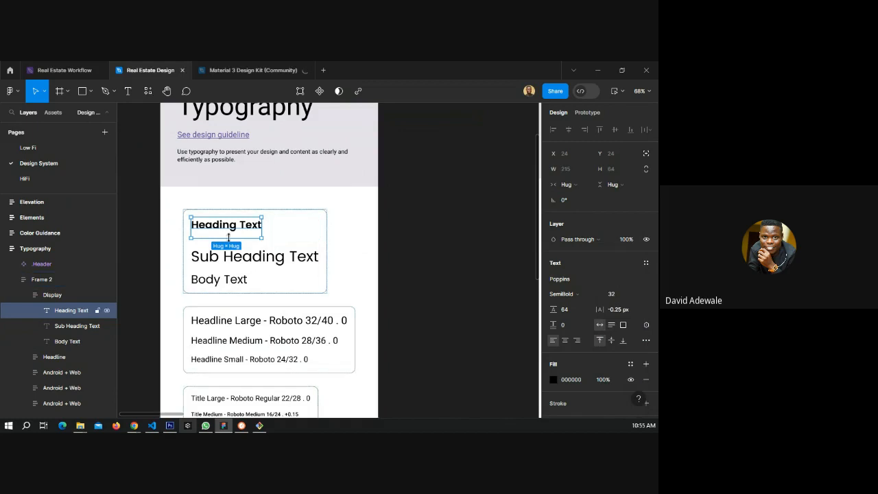
Set the Heading Text font size to 35 and widen its text box to about 357 px.
{"action": "left_click_drag", "start_coordinate": [229, 237], "coordinate": [228, 231]}
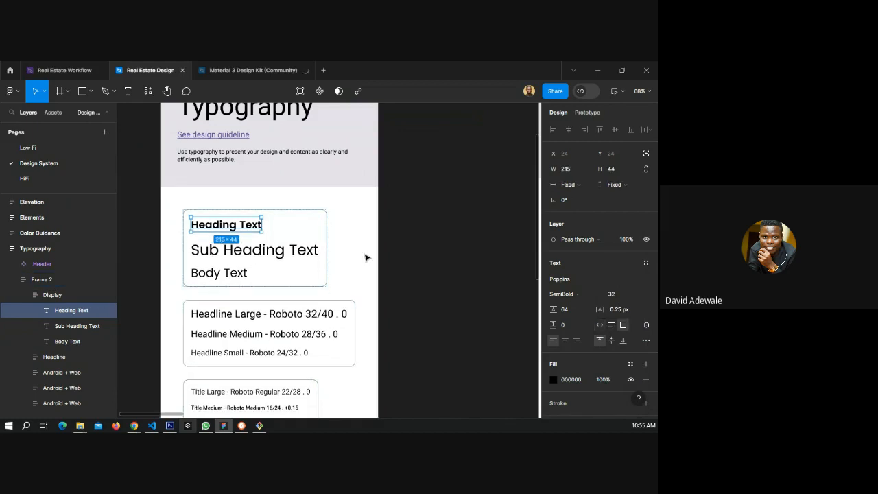
{"action": "left_click", "coordinate": [618, 295]}
{"action": "left_click", "coordinate": [618, 295]}
{"action": "key", "text": "BackSpace"}
{"action": "type", "text": "5"}
{"action": "key", "text": "Return"}
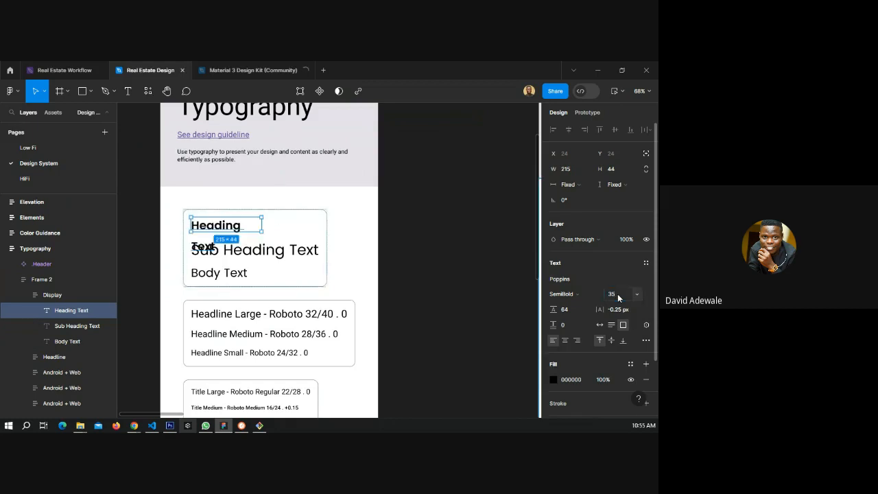
{"action": "left_click_drag", "start_coordinate": [263, 229], "coordinate": [307, 225]}
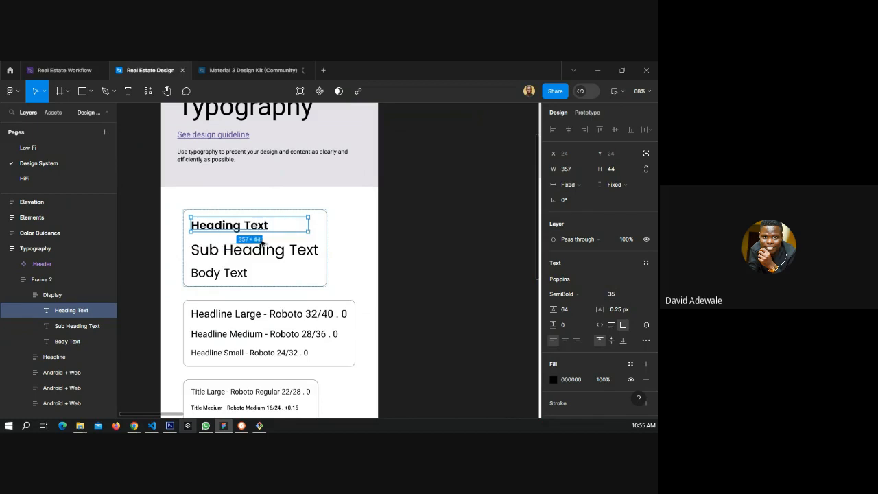
Set the Sub Heading Text font size to 28.
{"action": "left_click", "coordinate": [221, 254]}
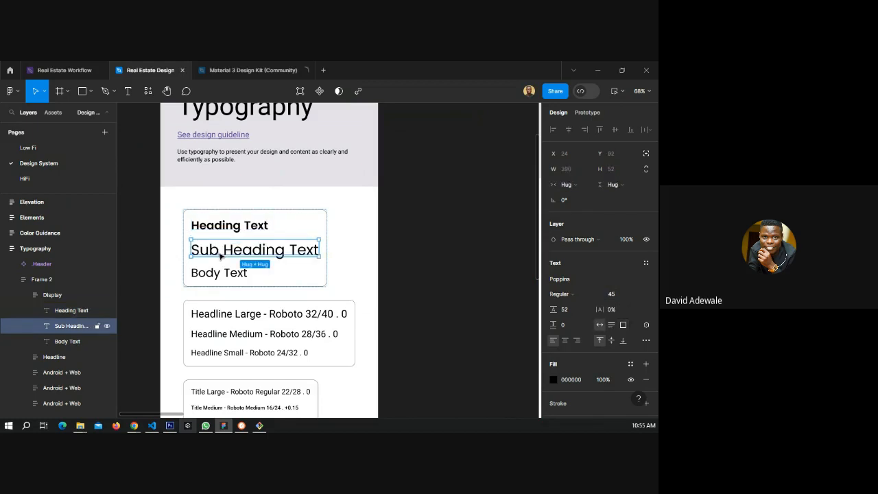
{"action": "left_click", "coordinate": [632, 294]}
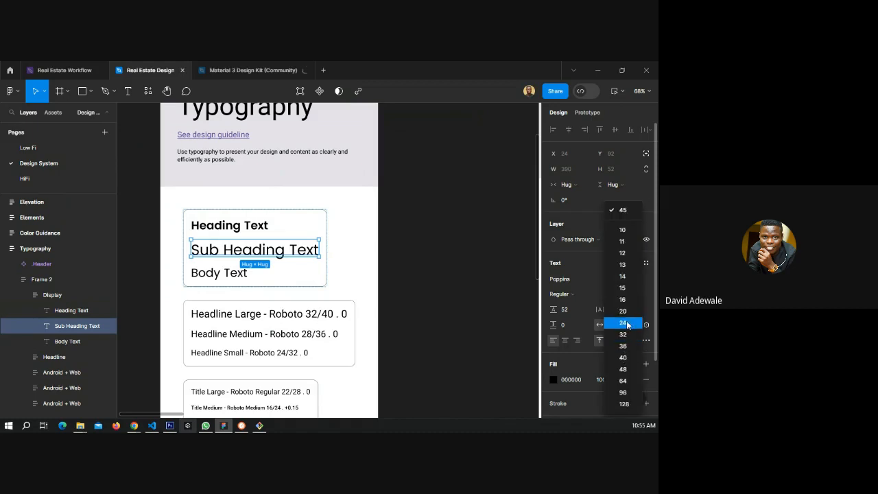
{"action": "left_click", "coordinate": [626, 323]}
{"action": "left_click", "coordinate": [618, 298]}
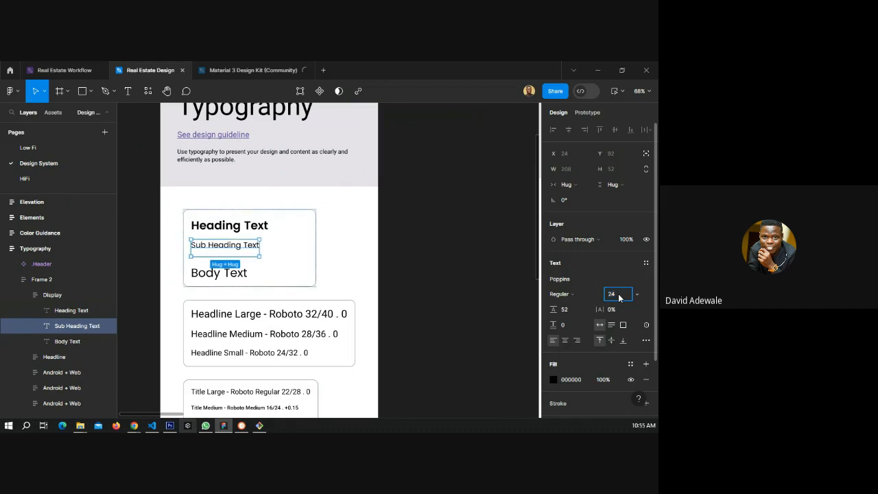
{"action": "type", "text": "8"}
{"action": "key", "text": "Return"}
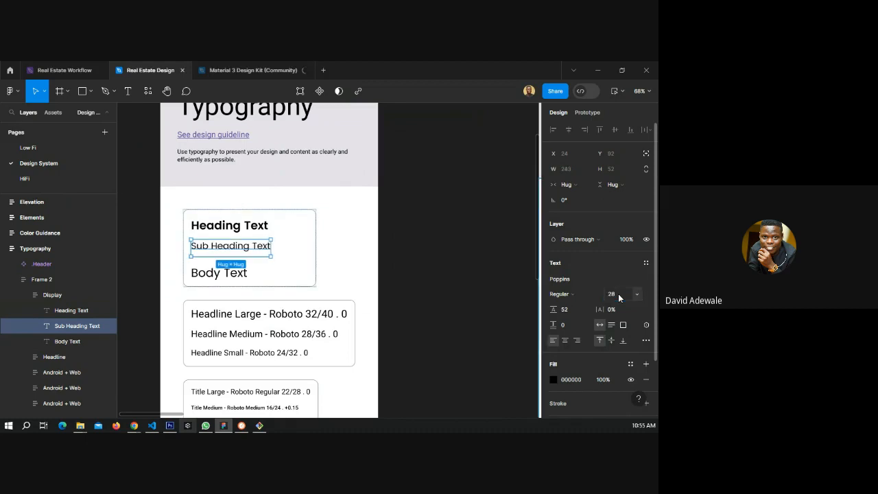
Set the Body Text font size to 16.
{"action": "left_click", "coordinate": [235, 273]}
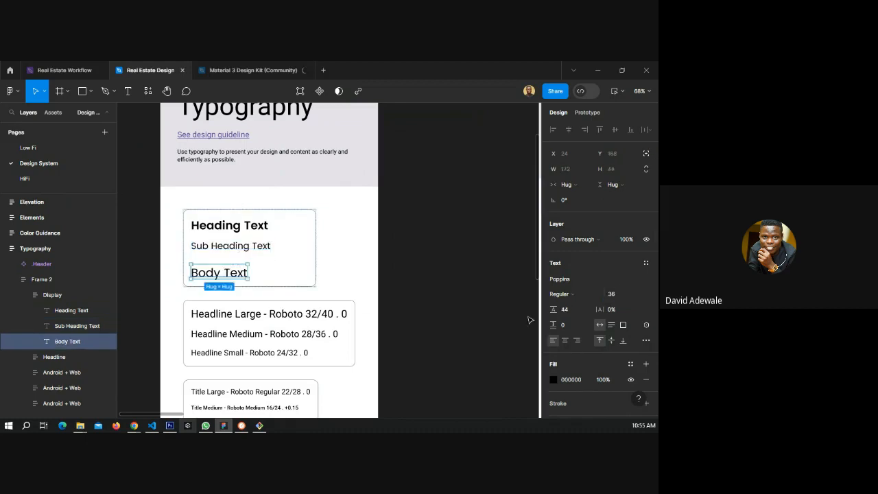
{"action": "left_click", "coordinate": [636, 294]}
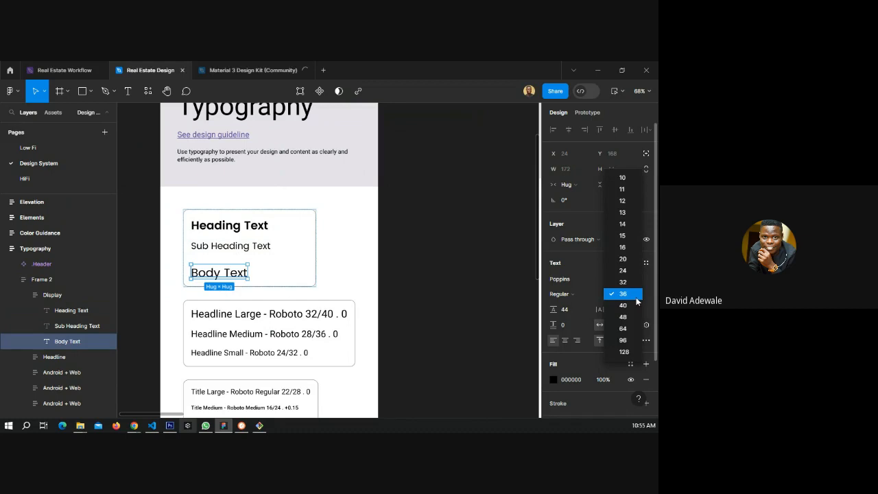
{"action": "left_click", "coordinate": [624, 259]}
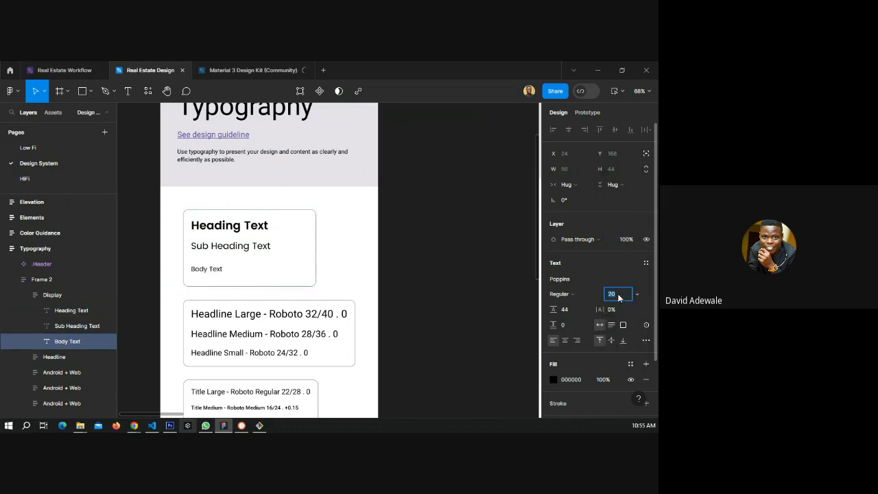
{"action": "key", "text": "BackSpace"}
{"action": "type", "text": "16"}
{"action": "left_click", "coordinate": [431, 297]}
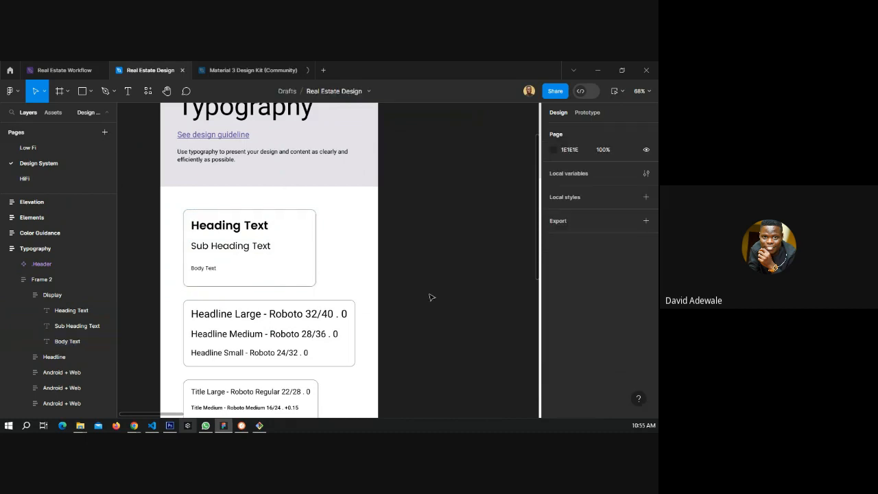
Inspect the kit's Body Large, Body Medium and Body Small text styles.
{"action": "scroll", "coordinate": [239, 274], "scroll_direction": "down", "scroll_amount": 3}
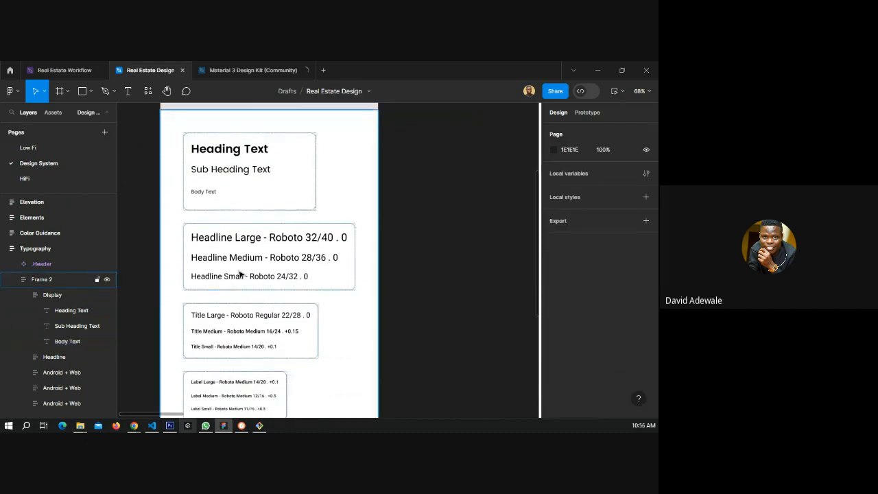
{"action": "scroll", "coordinate": [240, 273], "scroll_direction": "down", "scroll_amount": 2}
{"action": "scroll", "coordinate": [241, 274], "scroll_direction": "down", "scroll_amount": 3}
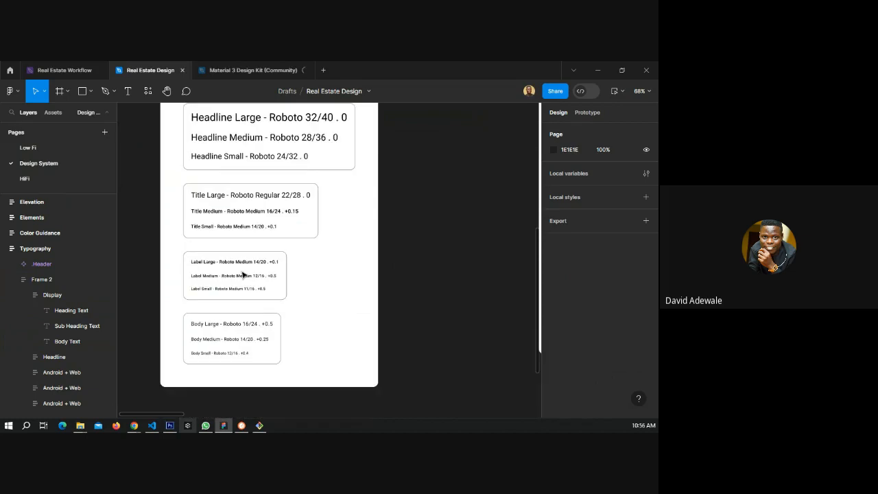
{"action": "left_click", "coordinate": [226, 354]}
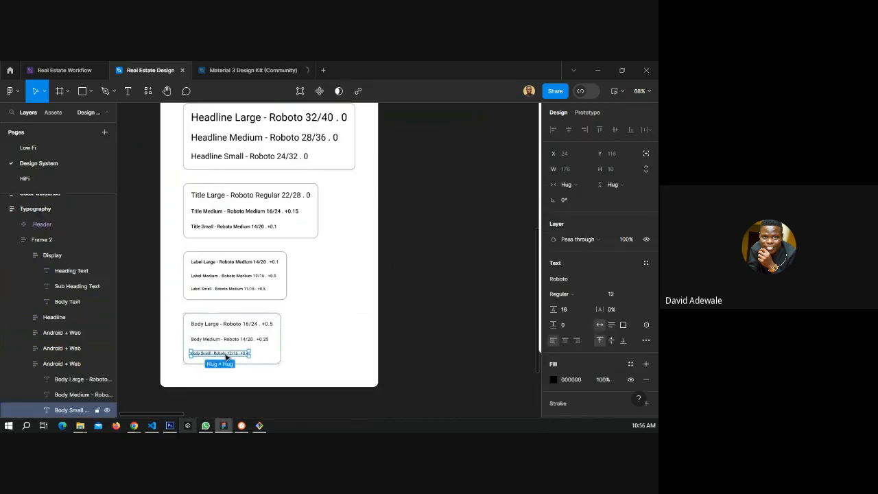
{"action": "left_click", "coordinate": [232, 340]}
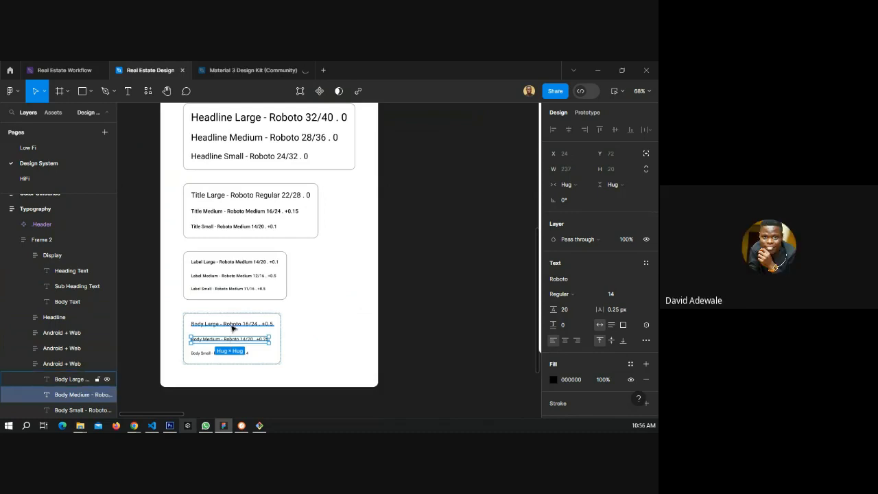
{"action": "left_click", "coordinate": [225, 327]}
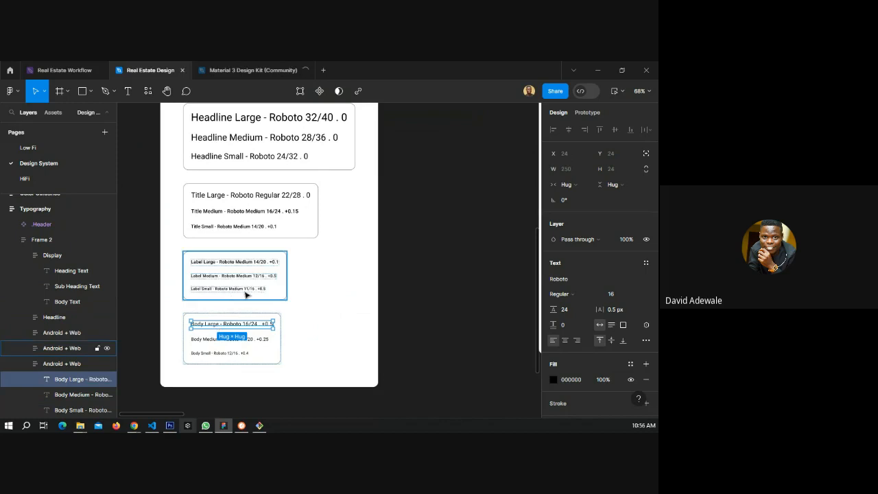
{"action": "scroll", "coordinate": [245, 294], "scroll_direction": "up", "scroll_amount": 2}
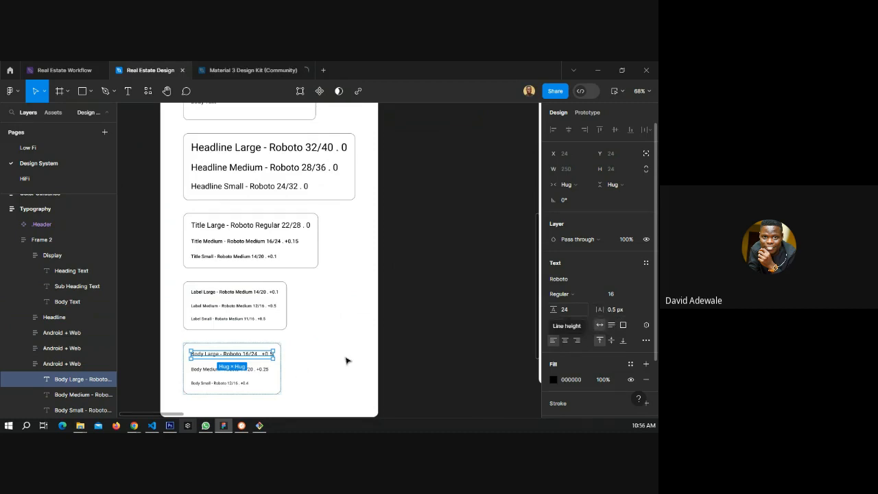
{"action": "scroll", "coordinate": [223, 355], "scroll_direction": "up", "scroll_amount": 3}
{"action": "scroll", "coordinate": [205, 361], "scroll_direction": "up", "scroll_amount": 3}
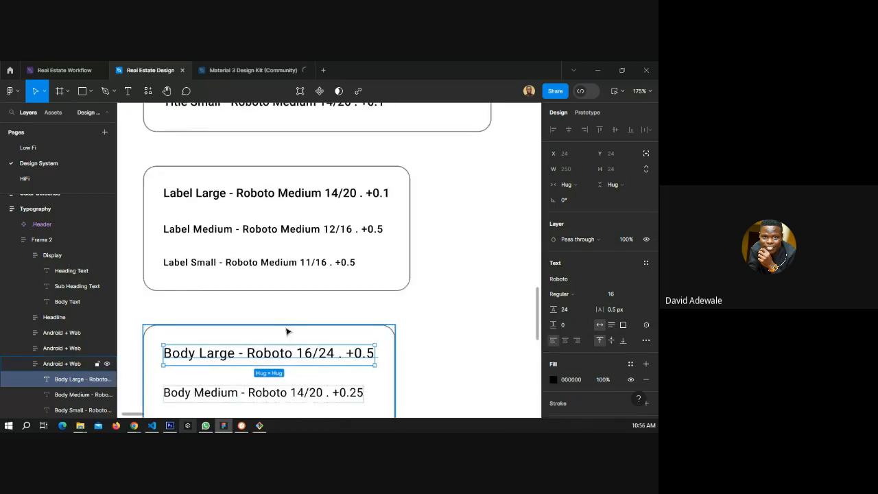
{"action": "scroll", "coordinate": [284, 336], "scroll_direction": "down", "scroll_amount": 2}
{"action": "scroll", "coordinate": [291, 341], "scroll_direction": "up", "scroll_amount": 3}
{"action": "scroll", "coordinate": [255, 313], "scroll_direction": "up", "scroll_amount": 5}
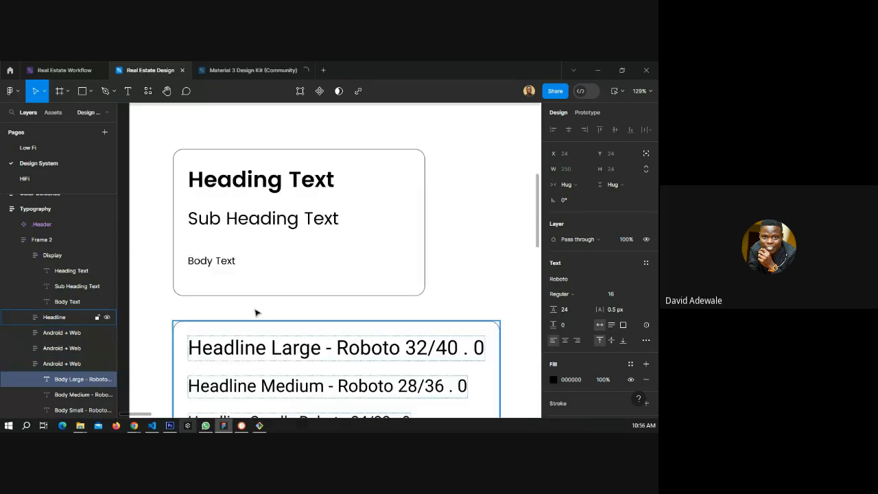
Resize the Body Text box to a fixed height of about 22 px.
{"action": "scroll", "coordinate": [255, 312], "scroll_direction": "down", "scroll_amount": 1}
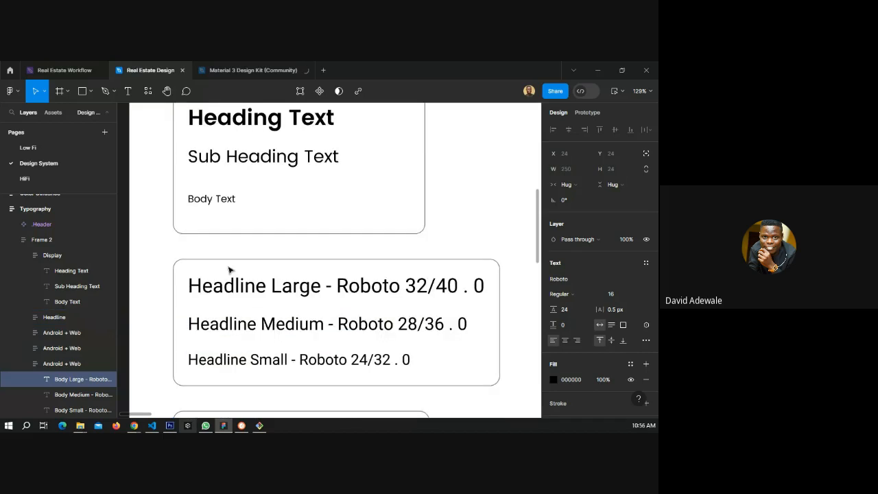
{"action": "left_click", "coordinate": [219, 199]}
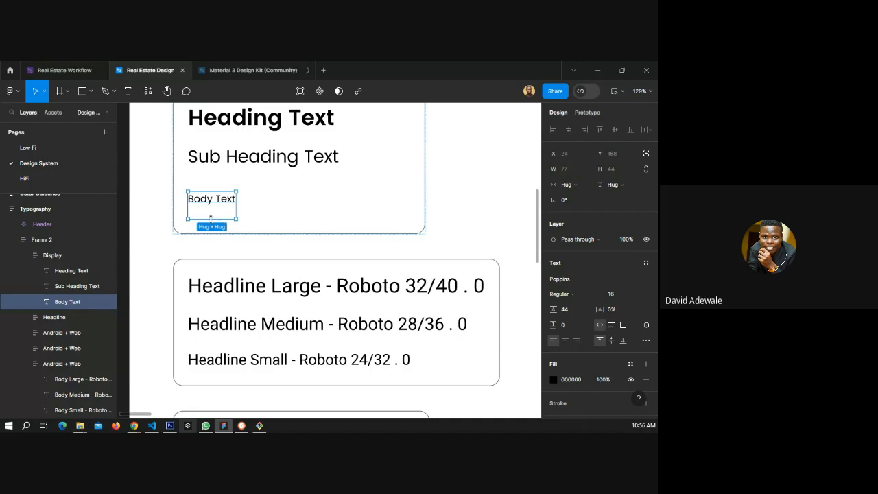
{"action": "left_click_drag", "start_coordinate": [216, 218], "coordinate": [211, 205]}
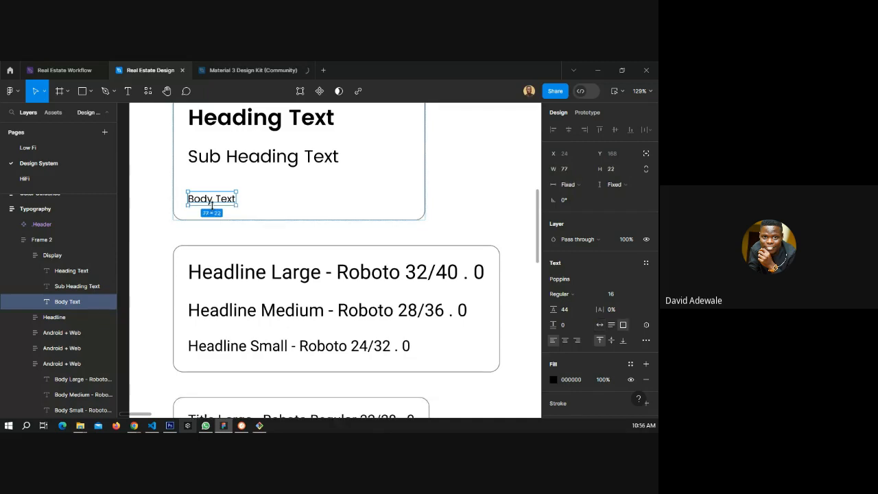
Delete the Headline, Title, Label and Body style cards below the display card.
{"action": "left_click", "coordinate": [262, 290]}
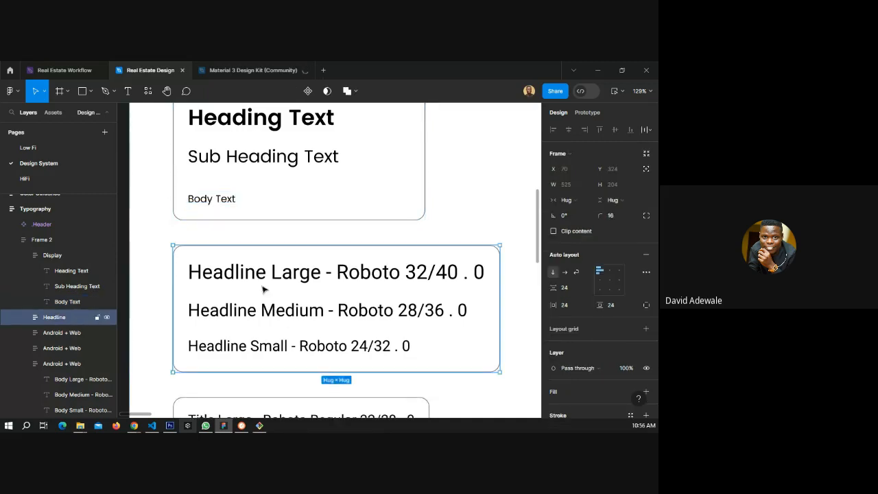
{"action": "scroll", "coordinate": [263, 290], "scroll_direction": "down", "scroll_amount": 5}
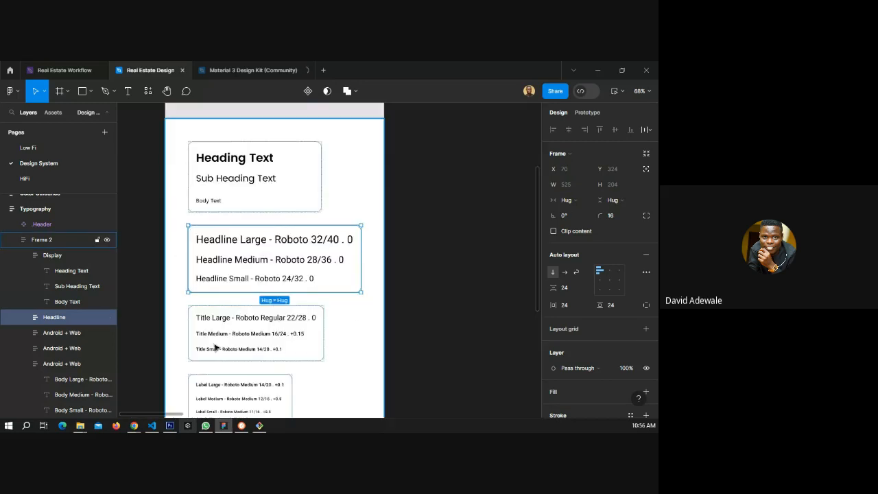
{"action": "left_click", "coordinate": [214, 348], "text": "shift"}
{"action": "scroll", "coordinate": [254, 336], "scroll_direction": "down", "scroll_amount": 1}
{"action": "left_click", "coordinate": [252, 342], "text": "shift"}
{"action": "scroll", "coordinate": [252, 340], "scroll_direction": "down", "scroll_amount": 1}
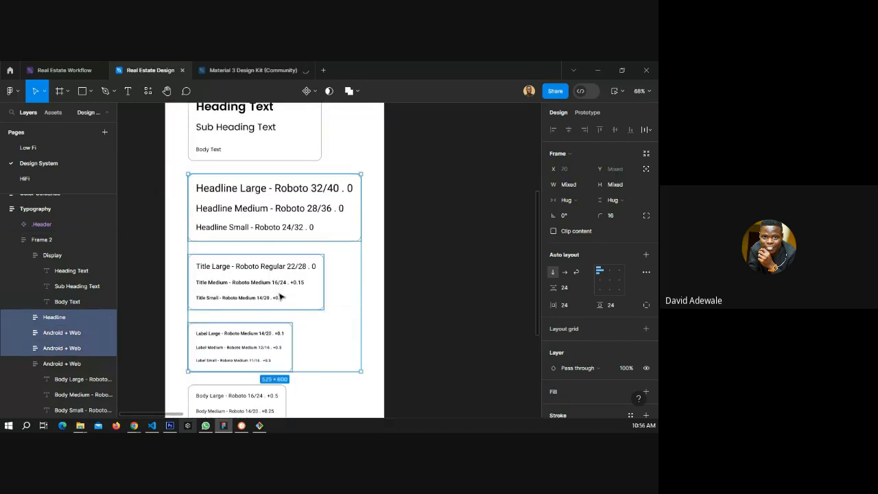
{"action": "scroll", "coordinate": [250, 334], "scroll_direction": "down", "scroll_amount": 1}
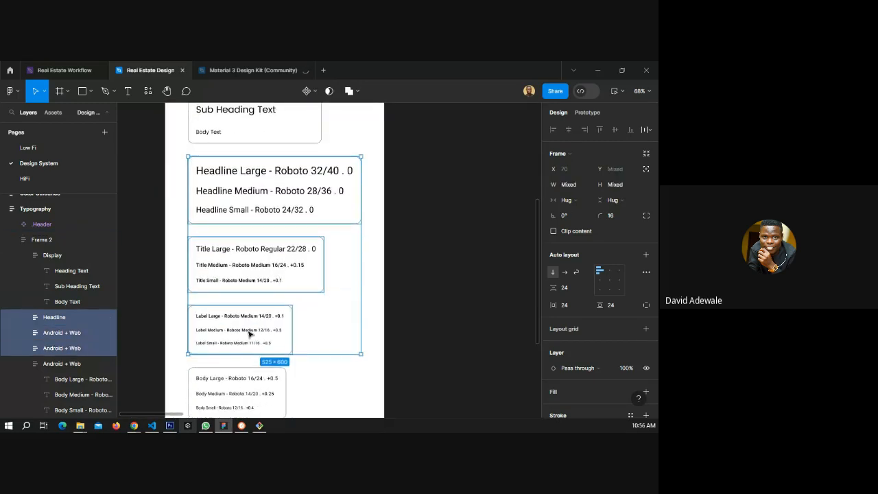
{"action": "scroll", "coordinate": [251, 333], "scroll_direction": "down", "scroll_amount": 1}
{"action": "left_click", "coordinate": [246, 368], "text": "shift"}
{"action": "key", "text": "Delete"}
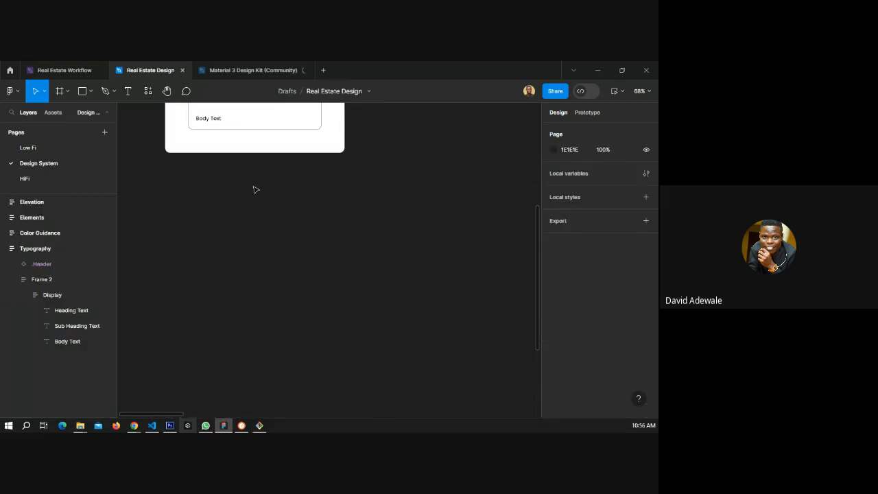
{"action": "scroll", "coordinate": [247, 175], "scroll_direction": "up", "scroll_amount": 3}
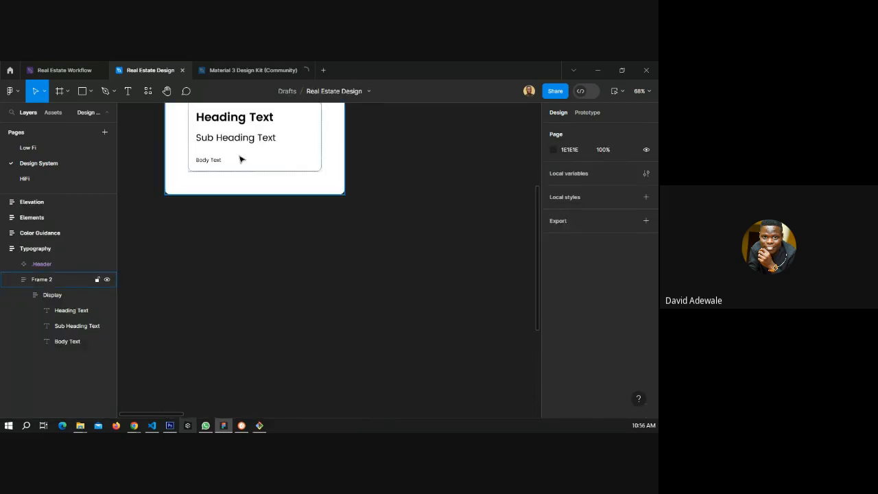
Duplicate the display card with the heading, sub heading and body texts twice.
{"action": "left_click", "coordinate": [240, 159]}
{"action": "key", "text": "ctrl+d"}
{"action": "key", "text": "ctrl+d"}
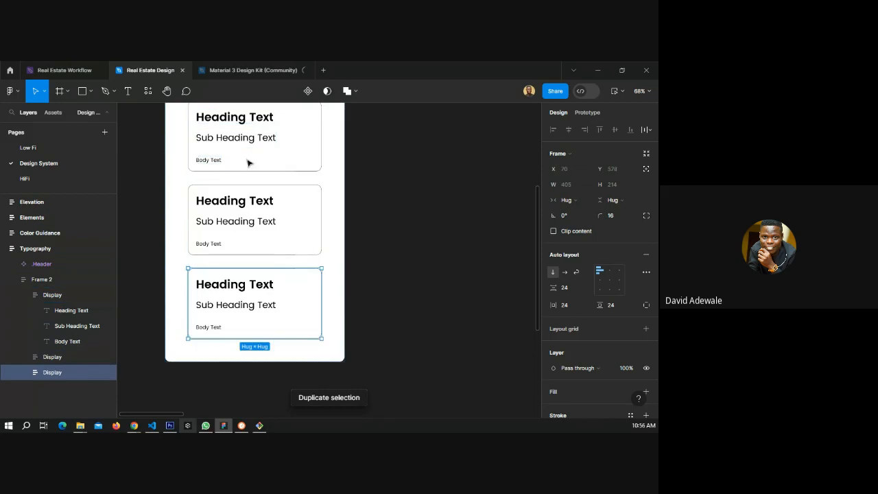
In the first card, change the sub heading text to "Heading Text Light".
{"action": "scroll", "coordinate": [247, 185], "scroll_direction": "up", "scroll_amount": 4}
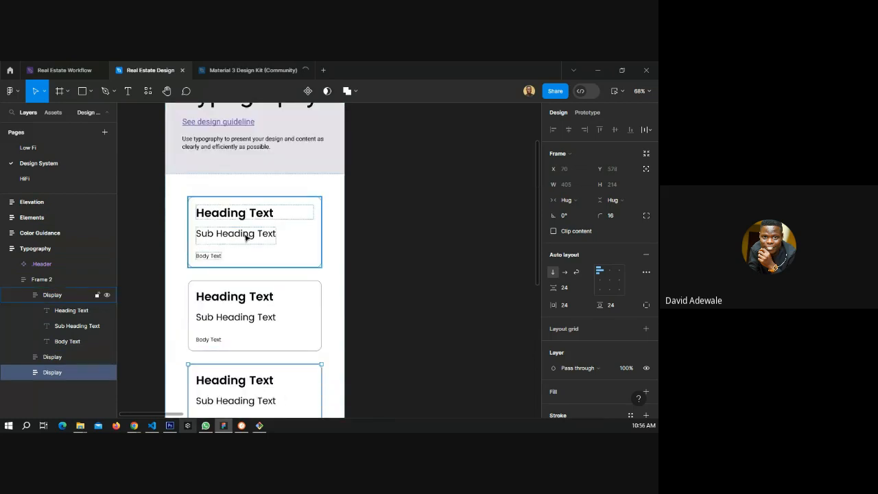
{"action": "double_click", "coordinate": [245, 236]}
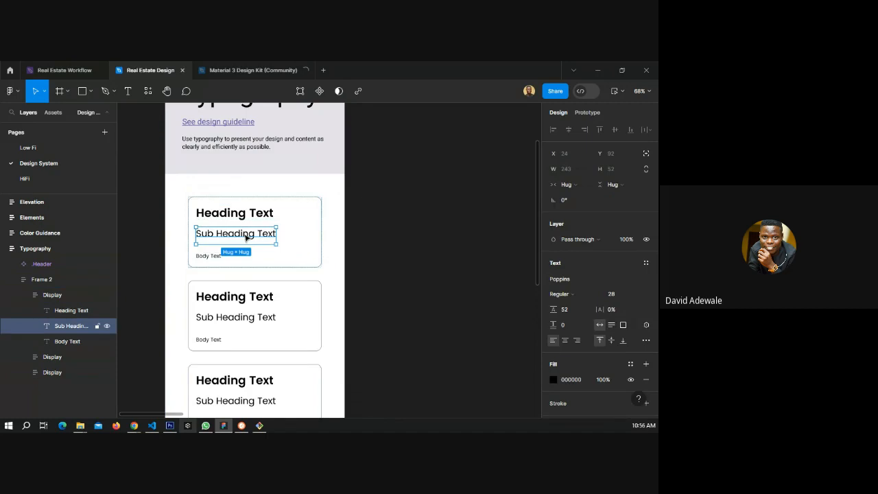
{"action": "double_click", "coordinate": [245, 236]}
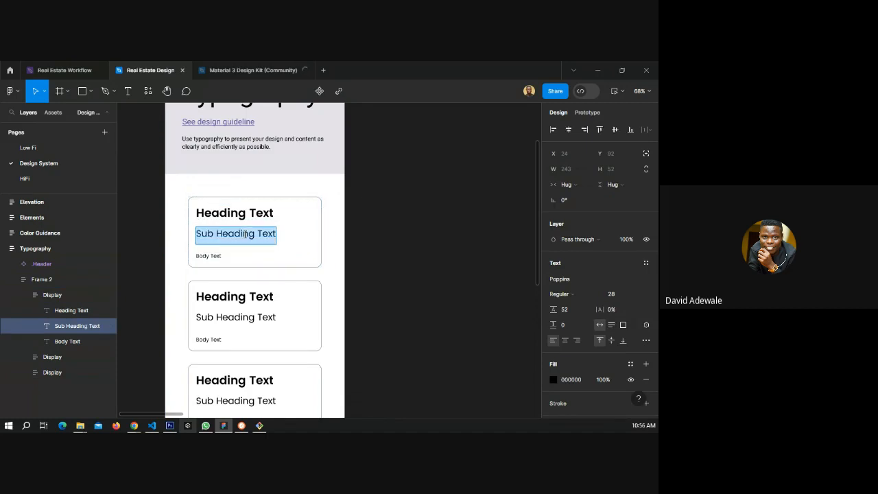
{"action": "type", "text": "Heading Text L"}
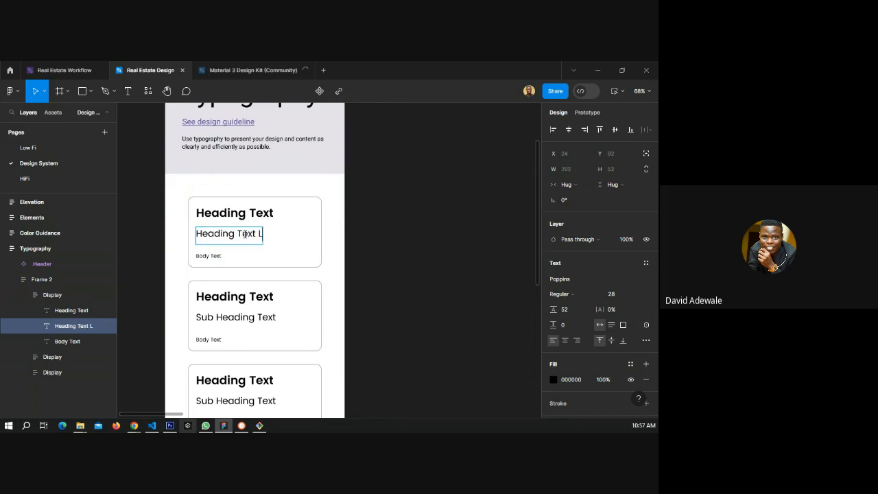
{"action": "type", "text": "ight"}
Change the first card's body text to "Heading Text Regular" and widen its box to about 235 px.
{"action": "left_click", "coordinate": [208, 255]}
{"action": "double_click", "coordinate": [217, 258]}
{"action": "type", "text": "Heading"}
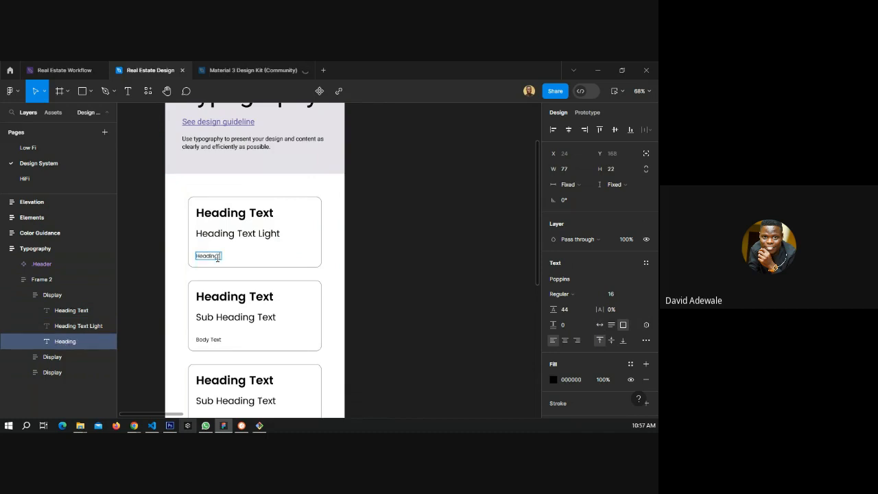
{"action": "type", "text": " Text"}
{"action": "double_click", "coordinate": [261, 234]}
{"action": "left_click", "coordinate": [218, 256]}
{"action": "type", "text": "Regular"}
{"action": "key", "text": "Escape"}
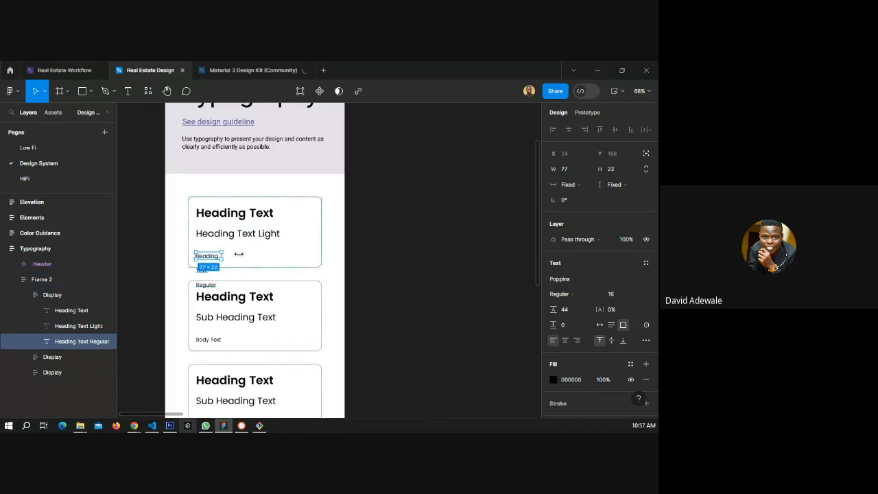
{"action": "left_click_drag", "start_coordinate": [222, 256], "coordinate": [275, 255]}
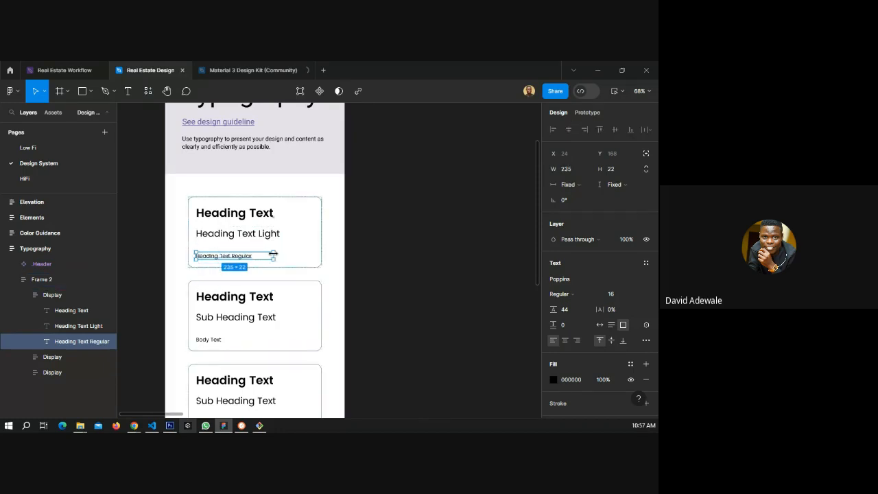
Set the font size of the Heading Text Light and Heading Text Regular texts to 35.
{"action": "left_click", "coordinate": [245, 218]}
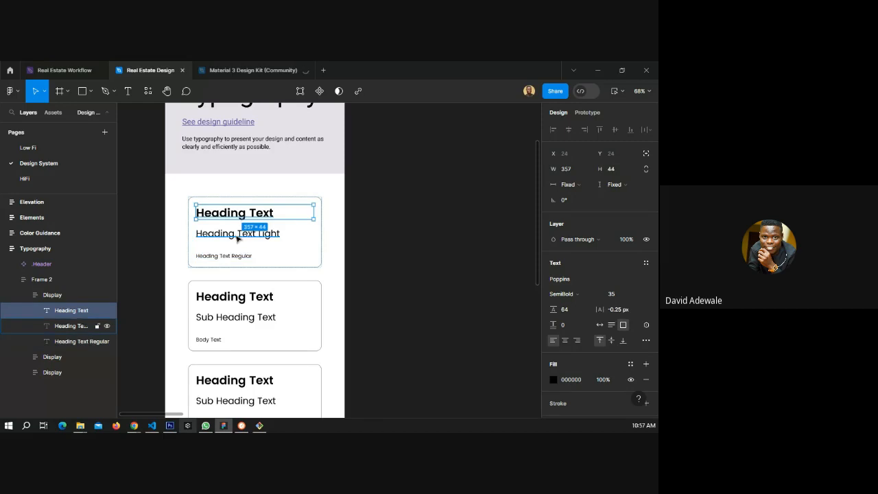
{"action": "left_click", "coordinate": [237, 236], "text": "shift"}
{"action": "left_click", "coordinate": [227, 258]}
{"action": "left_click", "coordinate": [231, 241], "text": "shift"}
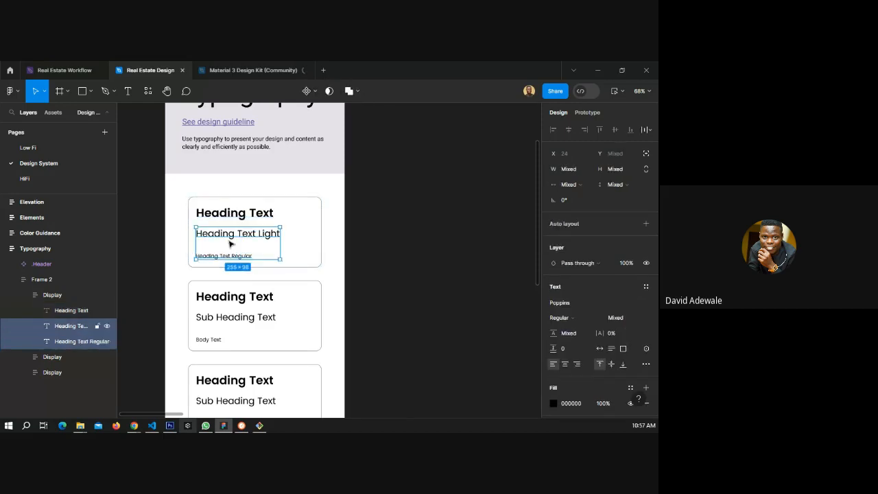
{"action": "left_click", "coordinate": [620, 320]}
{"action": "type", "text": "35"}
{"action": "key", "text": "Return"}
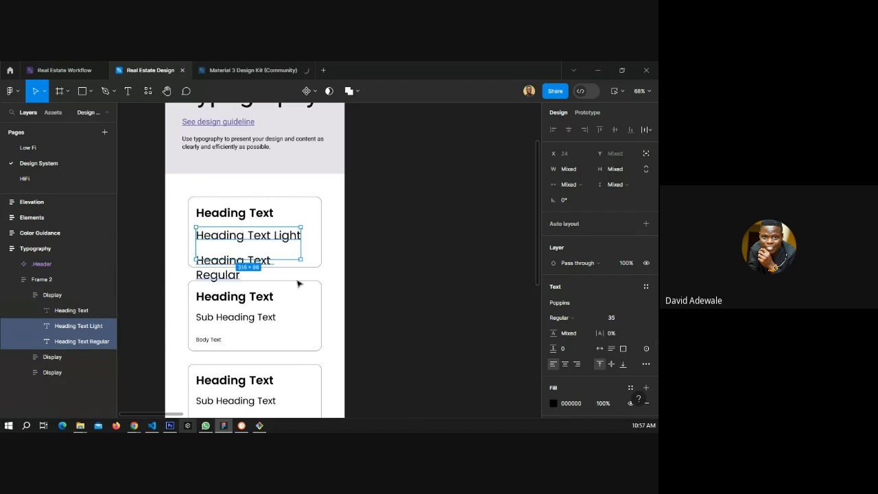
Resize the Heading Text Light and Heading Text Regular boxes so each fits on one line.
{"action": "left_click_drag", "start_coordinate": [301, 244], "coordinate": [340, 245]}
{"action": "left_click", "coordinate": [421, 250]}
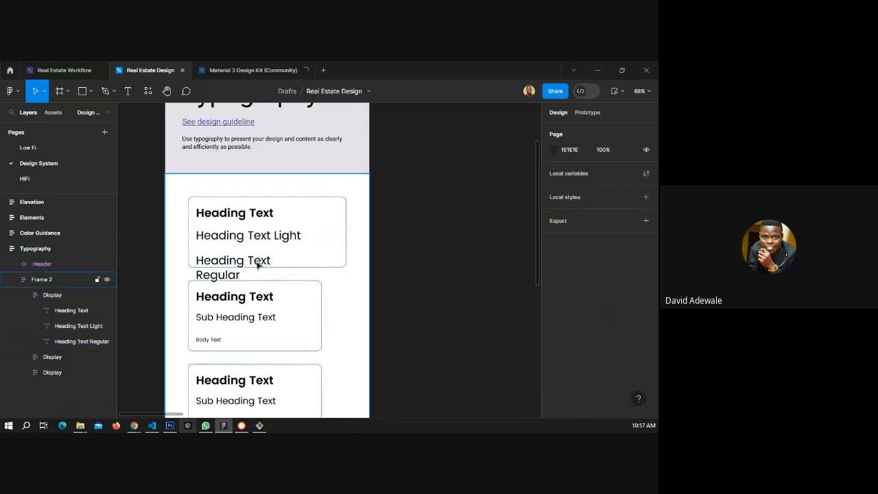
{"action": "left_click", "coordinate": [260, 261]}
{"action": "left_click", "coordinate": [262, 262]}
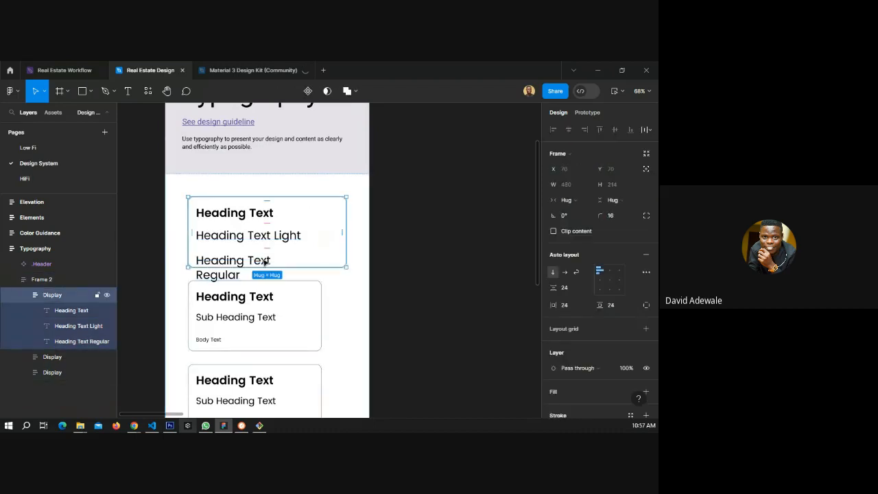
{"action": "left_click", "coordinate": [264, 261]}
{"action": "mouse_move", "coordinate": [300, 256]}
{"action": "left_mouse_down"}
{"action": "mouse_move", "coordinate": [341, 256]}
{"action": "mouse_move", "coordinate": [291, 270]}
{"action": "left_mouse_up"}
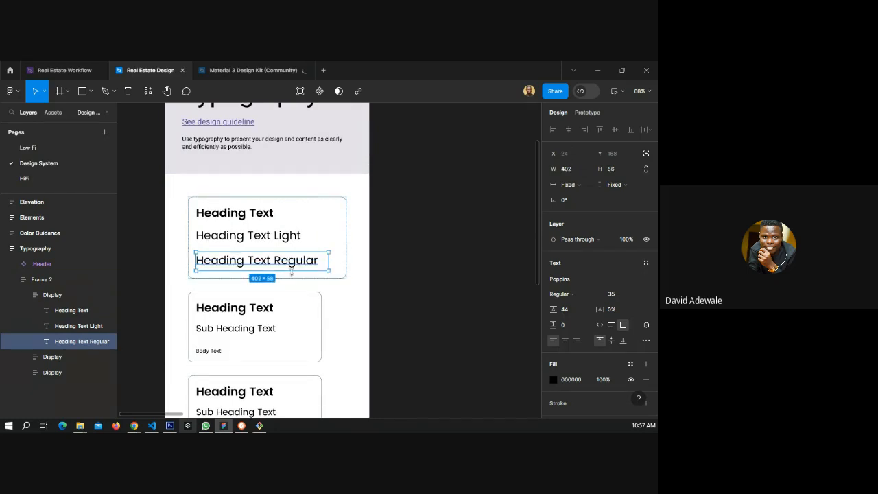
Set the Heading Text Light weight to Medium, keeping Heading Text Regular at Regular.
{"action": "left_click", "coordinate": [280, 236]}
{"action": "left_click", "coordinate": [563, 294]}
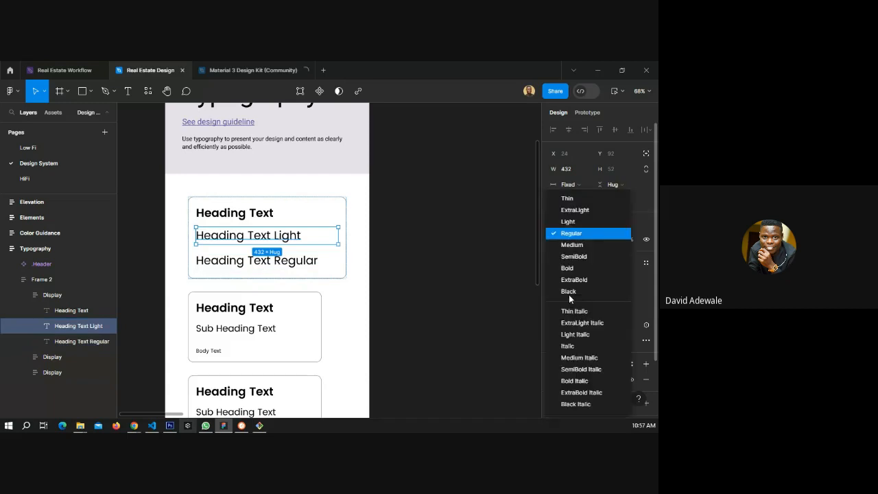
{"action": "left_click", "coordinate": [572, 244]}
{"action": "key", "text": "Tab"}
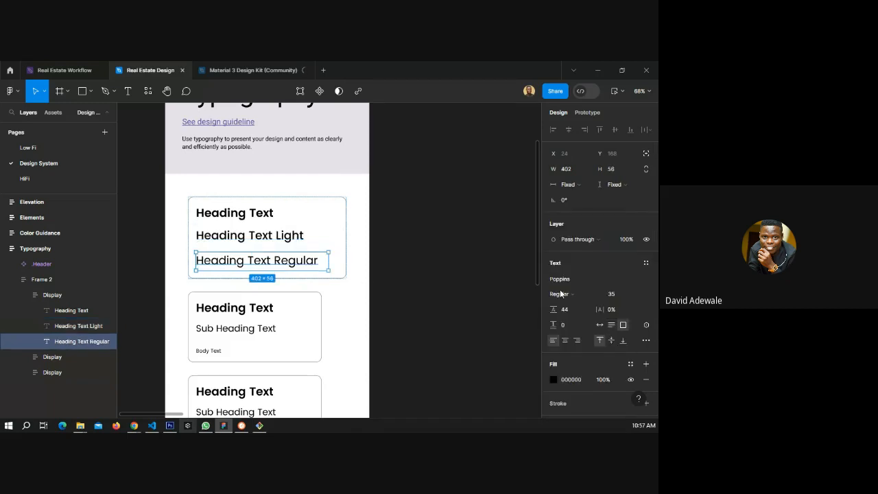
{"action": "left_click", "coordinate": [560, 294]}
{"action": "left_click", "coordinate": [569, 234]}
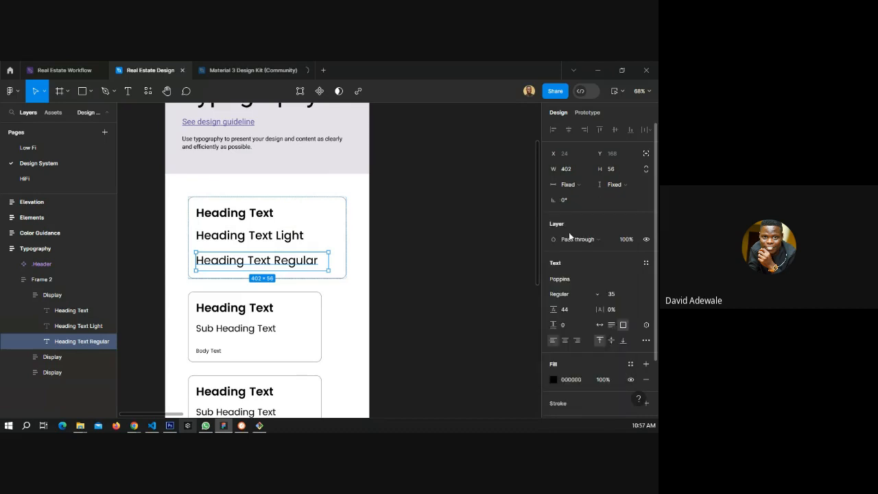
{"action": "left_click", "coordinate": [441, 261]}
Duplicate the finished heading card.
{"action": "scroll", "coordinate": [312, 233], "scroll_direction": "down", "scroll_amount": 2}
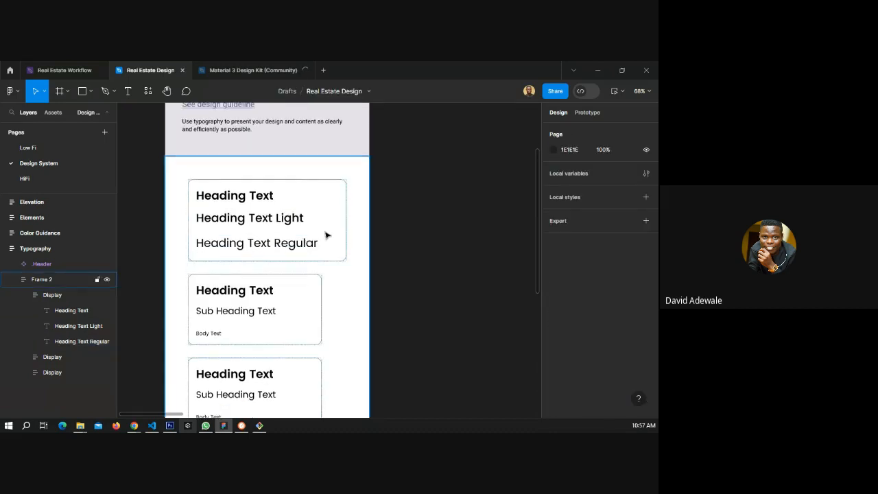
{"action": "left_click", "coordinate": [326, 234]}
{"action": "key", "text": "ctrl+d"}
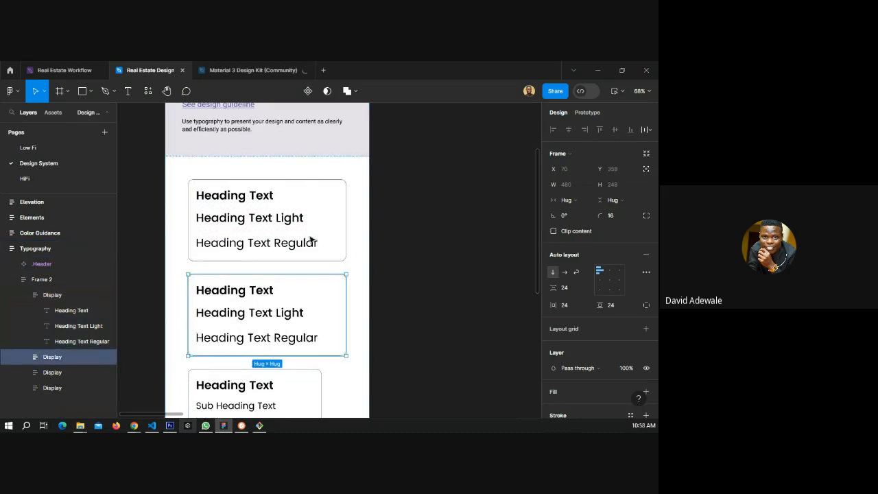
Select all three texts in the duplicated heading card and set their font size to 28.
{"action": "scroll", "coordinate": [276, 239], "scroll_direction": "down", "scroll_amount": 3}
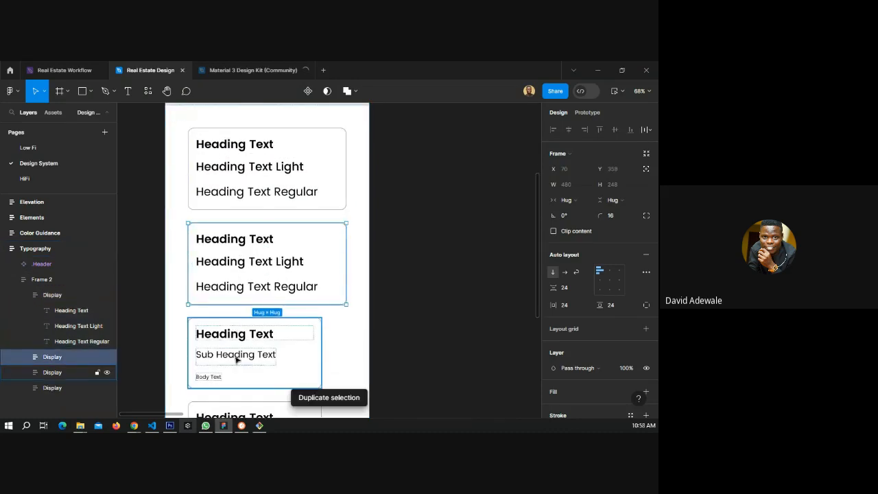
{"action": "double_click", "coordinate": [236, 357]}
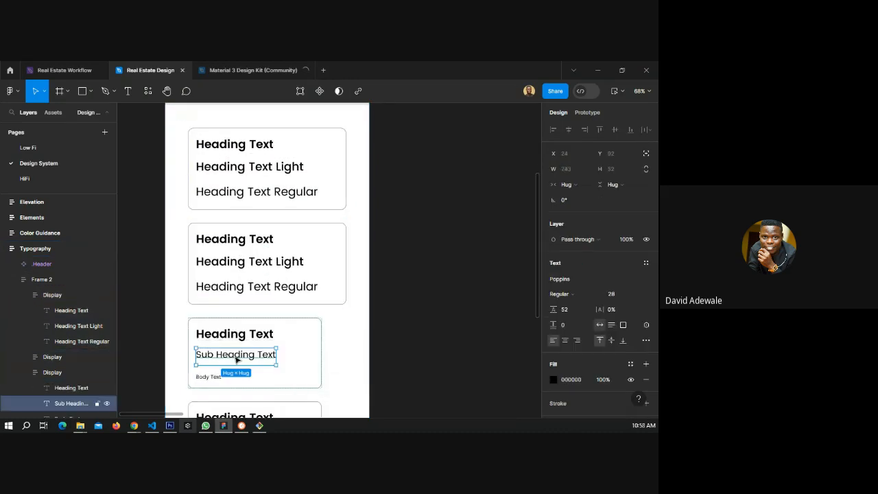
{"action": "double_click", "coordinate": [228, 243]}
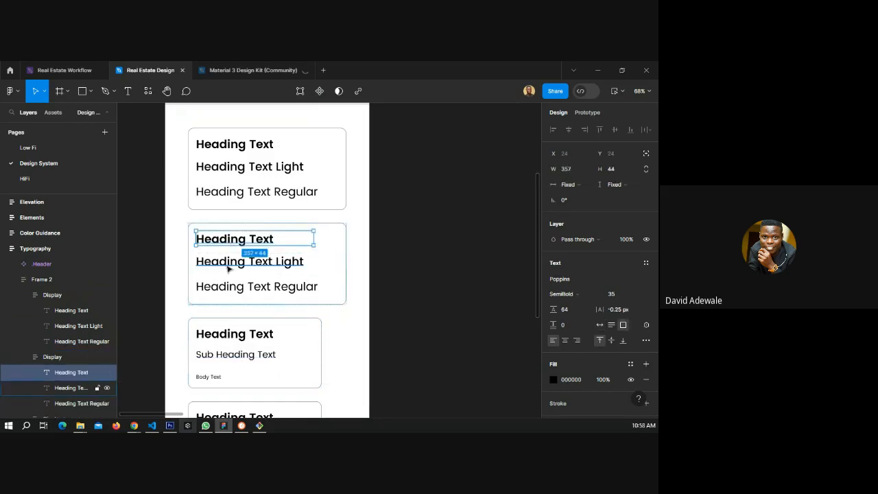
{"action": "left_click", "coordinate": [228, 267], "text": "shift"}
{"action": "left_click", "coordinate": [229, 287], "text": "shift"}
{"action": "left_click", "coordinate": [611, 317]}
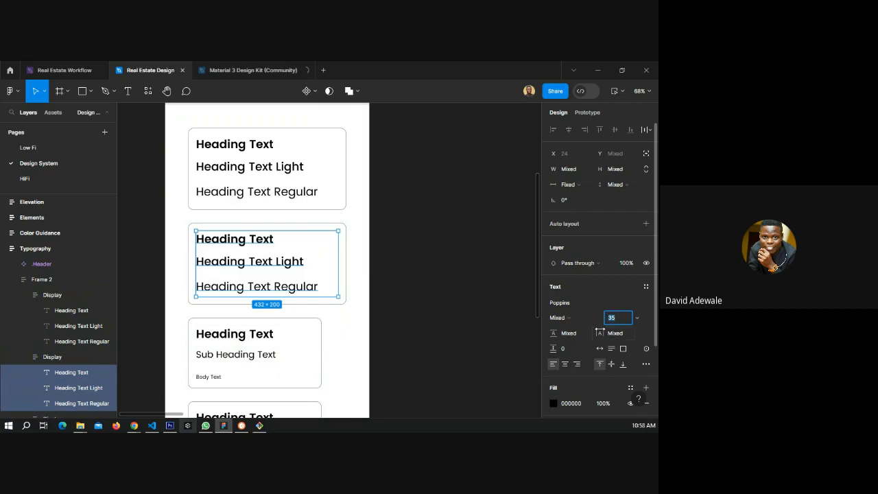
{"action": "type", "text": "28"}
{"action": "key", "text": "Return"}
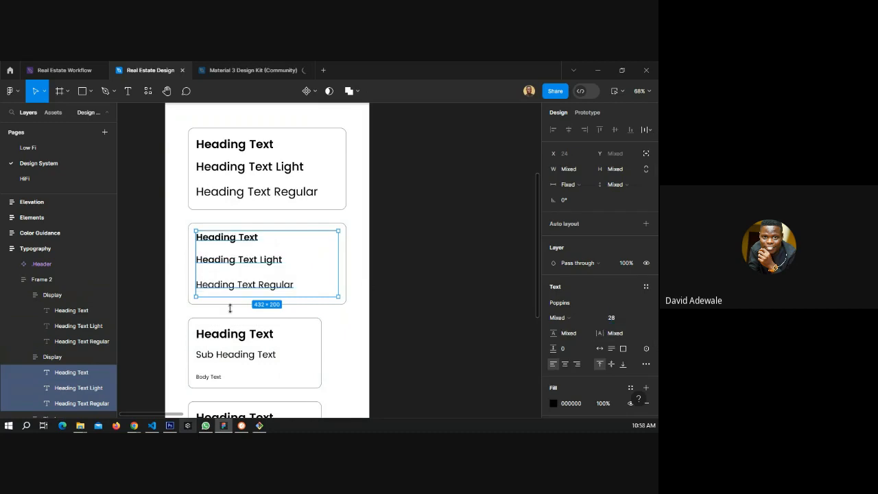
Prefix the three texts in the duplicated card with "Sub" to read Sub Heading Text, Light and Regular.
{"action": "double_click", "coordinate": [204, 237]}
{"action": "left_click", "coordinate": [197, 237]}
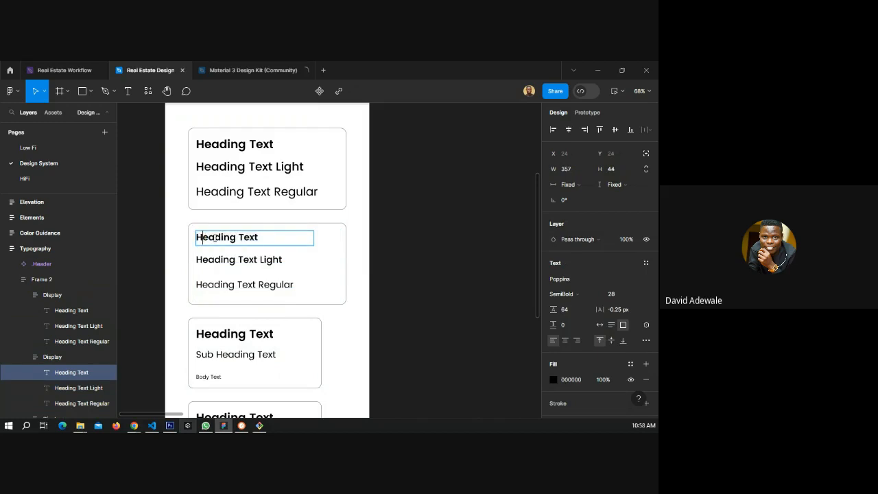
{"action": "type", "text": "Sub"}
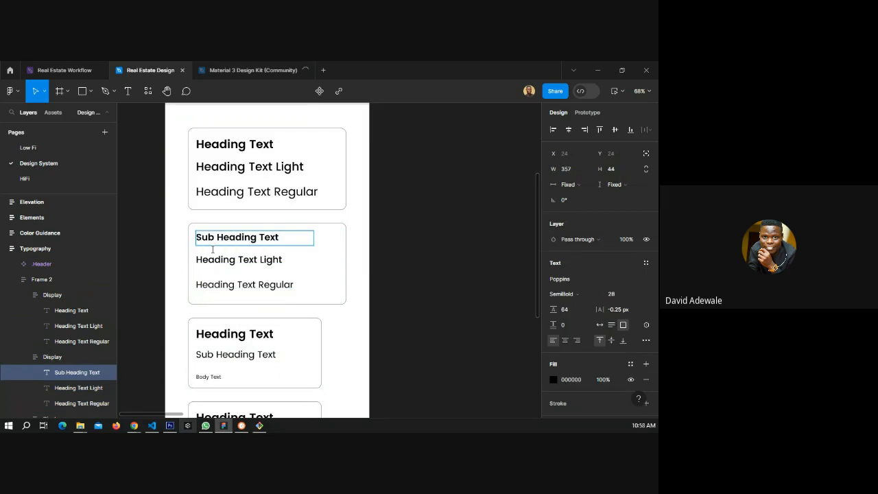
{"action": "left_click", "coordinate": [217, 260]}
{"action": "type", "text": "Sub"}
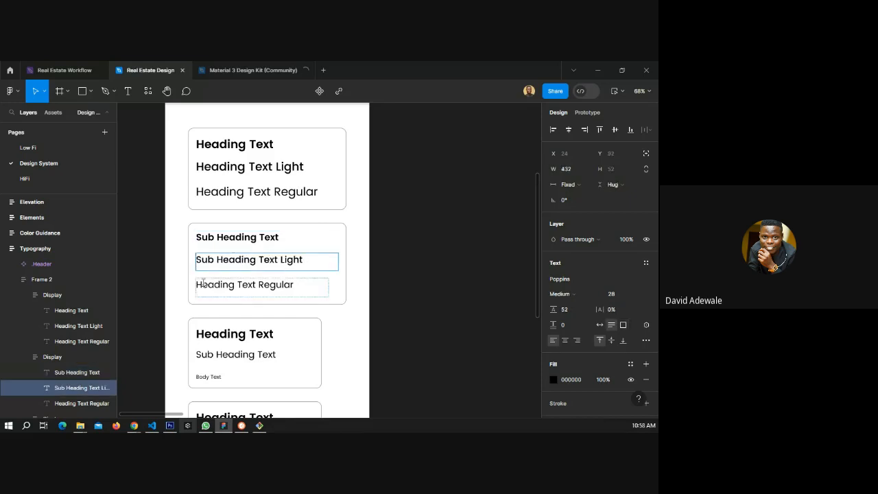
{"action": "left_click", "coordinate": [203, 283]}
{"action": "type", "text": "Sub"}
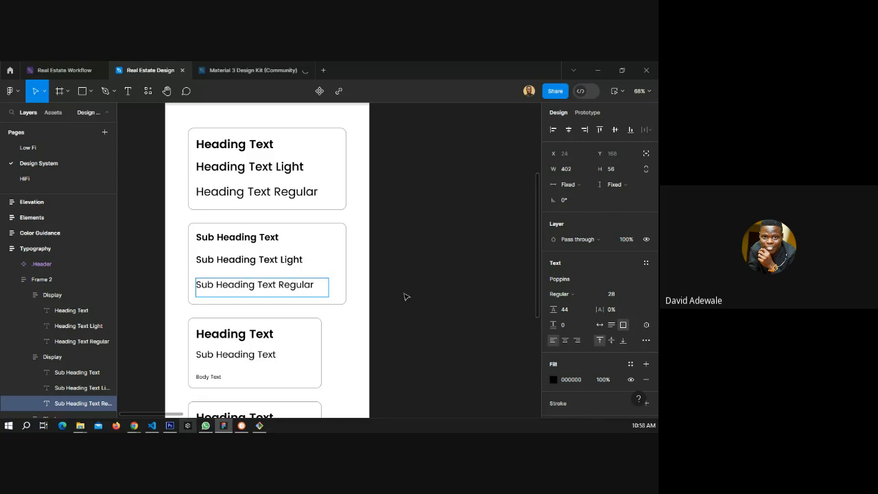
Duplicate the sub heading card.
{"action": "key", "text": "Escape"}
{"action": "scroll", "coordinate": [357, 268], "scroll_direction": "down", "scroll_amount": 1}
{"action": "key", "text": "Escape"}
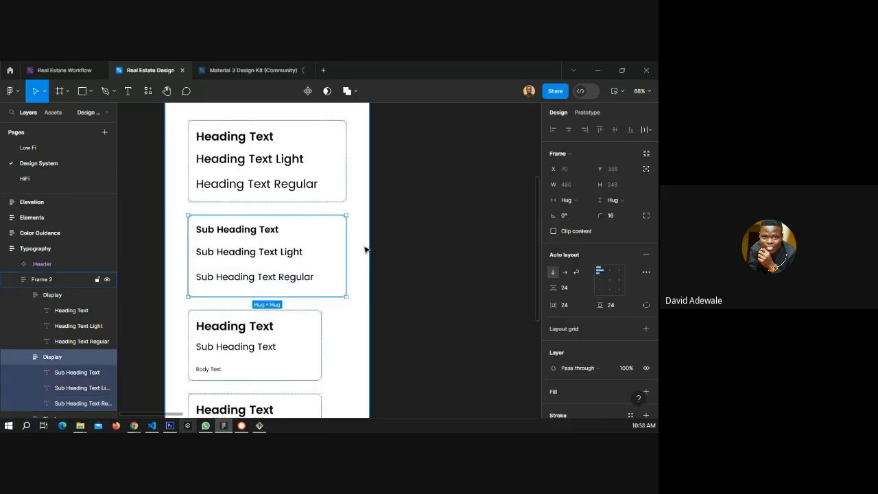
{"action": "key", "text": "ctrl+d"}
{"action": "scroll", "coordinate": [300, 232], "scroll_direction": "down", "scroll_amount": 2}
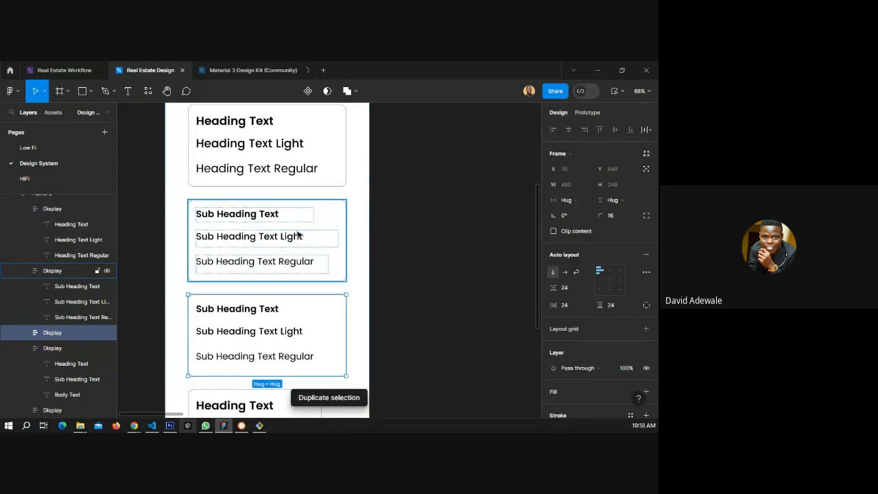
Delete one of the two remaining original heading, sub heading and body cards.
{"action": "scroll", "coordinate": [297, 234], "scroll_direction": "down", "scroll_amount": 5}
{"action": "left_click", "coordinate": [283, 369]}
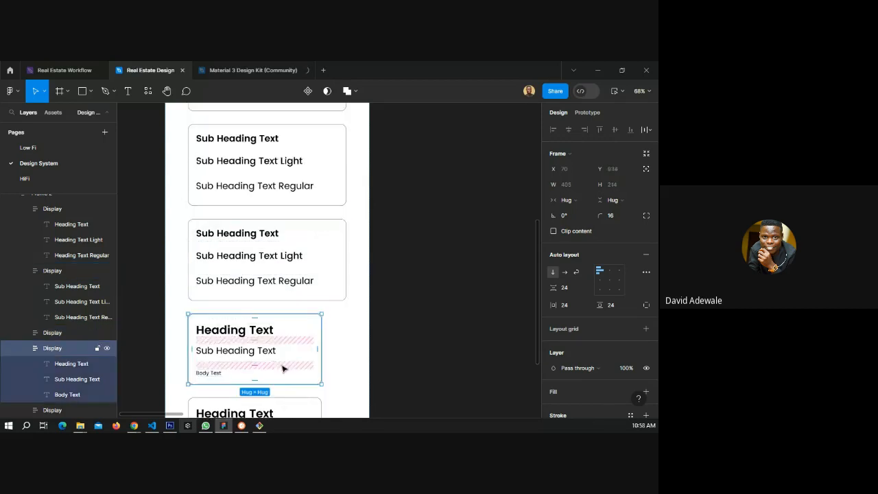
{"action": "key", "text": "Delete"}
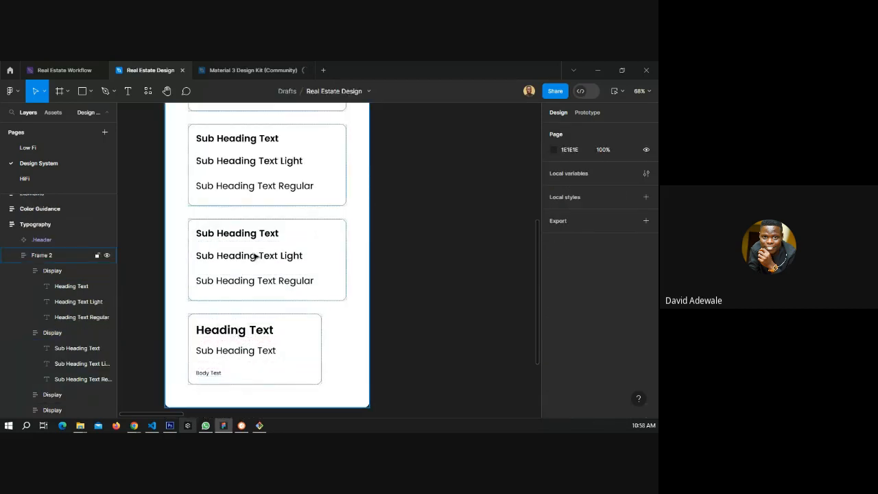
Set the three texts in the duplicated sub heading card to font size 16.
{"action": "left_click", "coordinate": [210, 375]}
{"action": "double_click", "coordinate": [209, 373]}
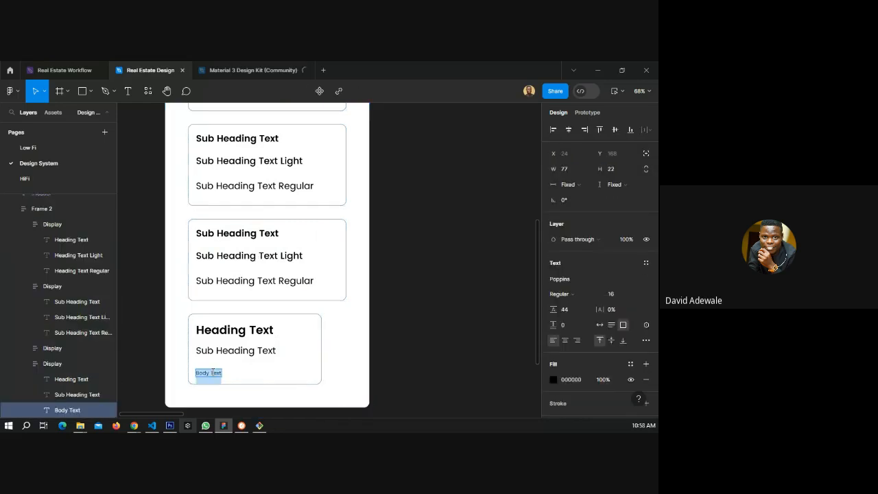
{"action": "double_click", "coordinate": [237, 234]}
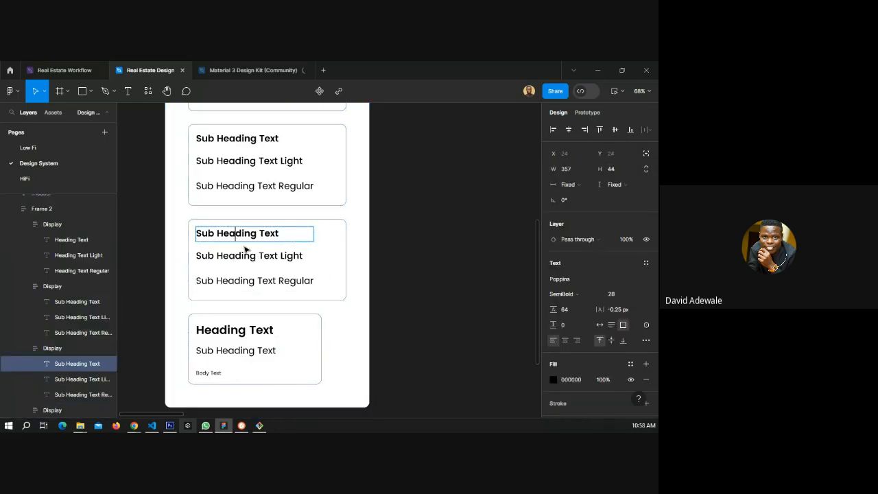
{"action": "double_click", "coordinate": [246, 254]}
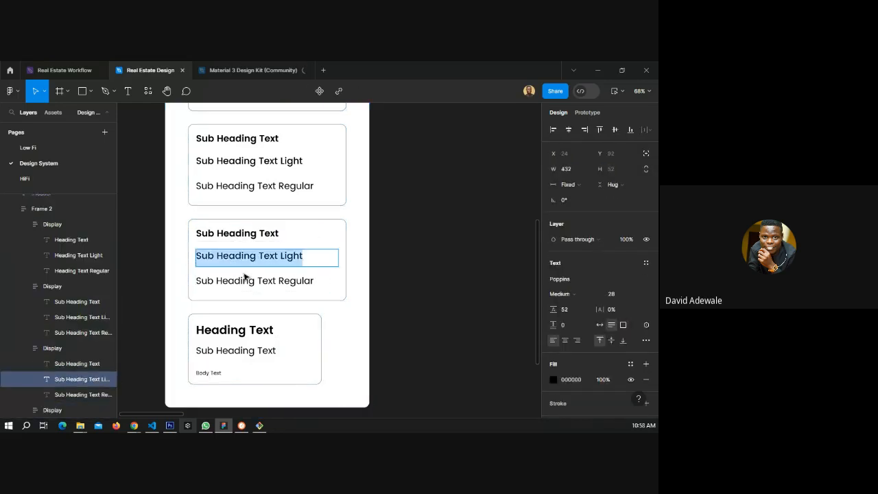
{"action": "key", "text": "Escape"}
{"action": "left_click", "coordinate": [293, 285], "text": "shift"}
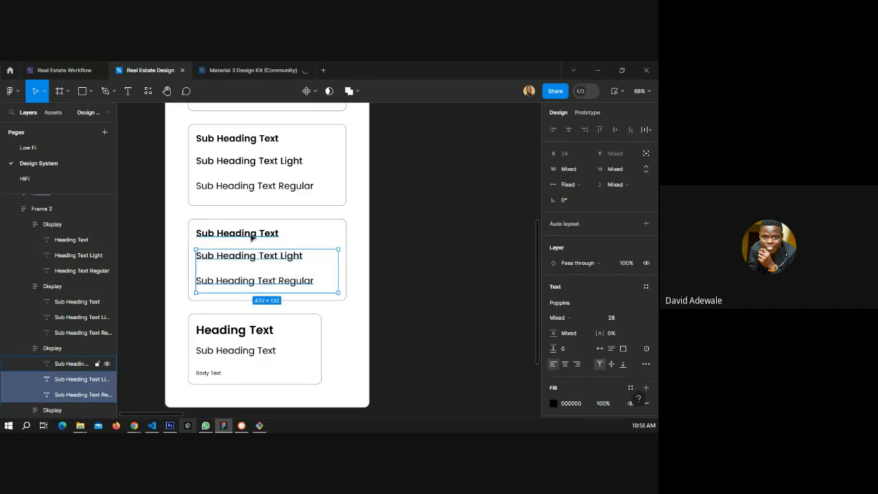
{"action": "left_click", "coordinate": [253, 235], "text": "shift"}
{"action": "type", "text": "16"}
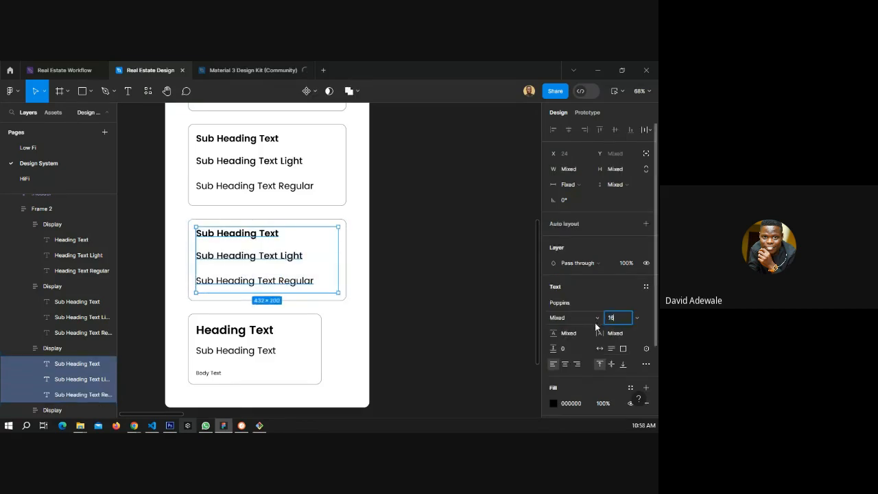
{"action": "key", "text": "Return"}
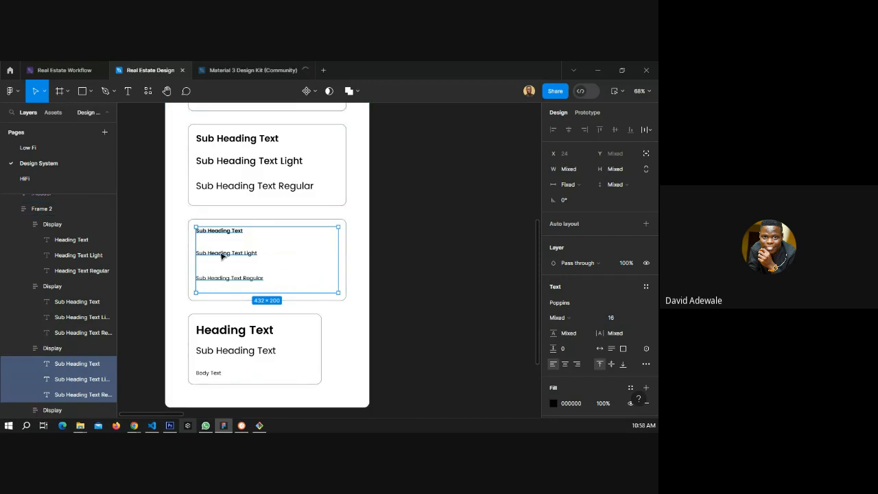
Rename the first text in the 16 px card to "Body Text Bold".
{"action": "double_click", "coordinate": [216, 372]}
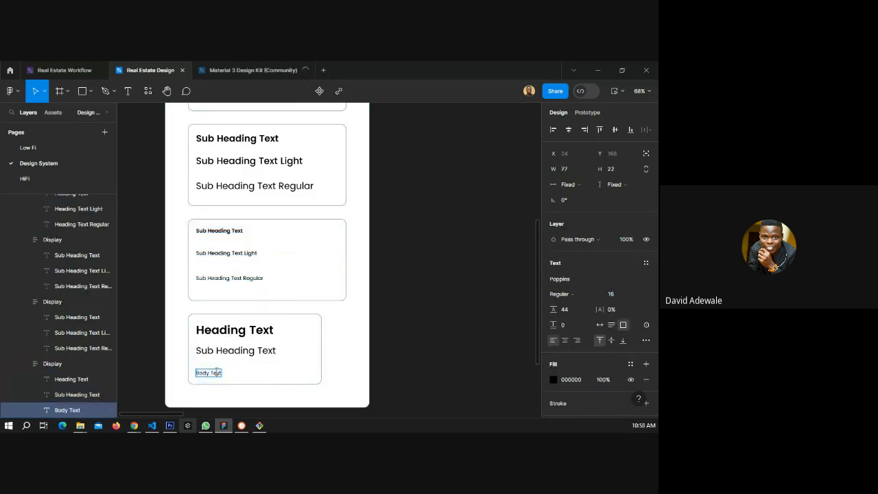
{"action": "key", "text": "Return"}
{"action": "key", "text": "ctrl+c"}
{"action": "double_click", "coordinate": [226, 231]}
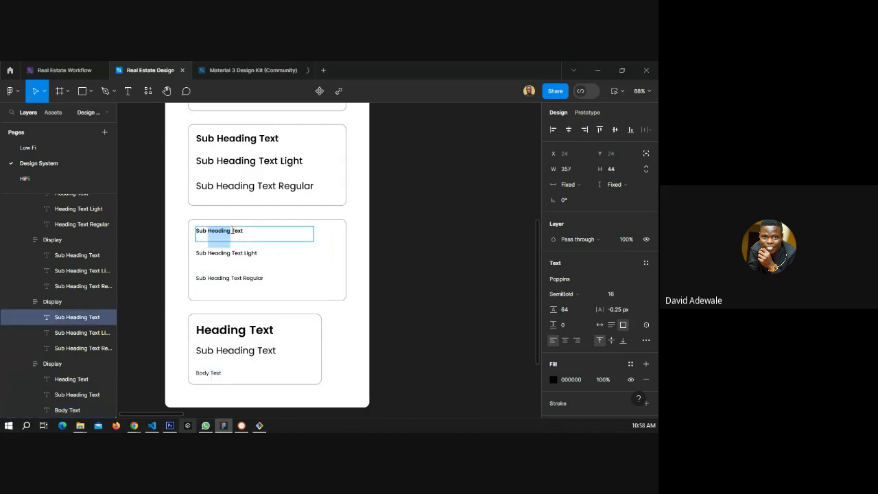
{"action": "key", "text": "ctrl+a"}
{"action": "key", "text": "ctrl+v"}
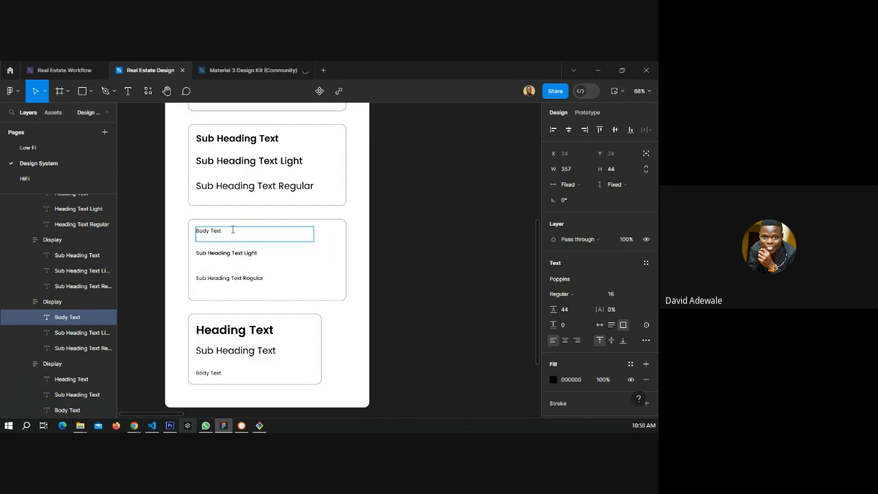
{"action": "type", "text": "Bold"}
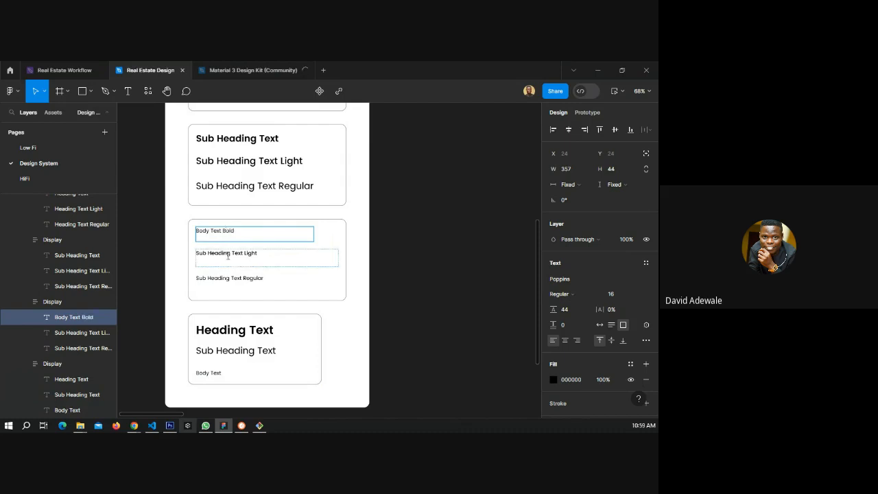
Rename the second text in the card to "Body Text Medium".
{"action": "double_click", "coordinate": [226, 253]}
{"action": "double_click", "coordinate": [217, 254]}
{"action": "key", "text": "ctrl+a"}
{"action": "key", "text": "ctrl+v"}
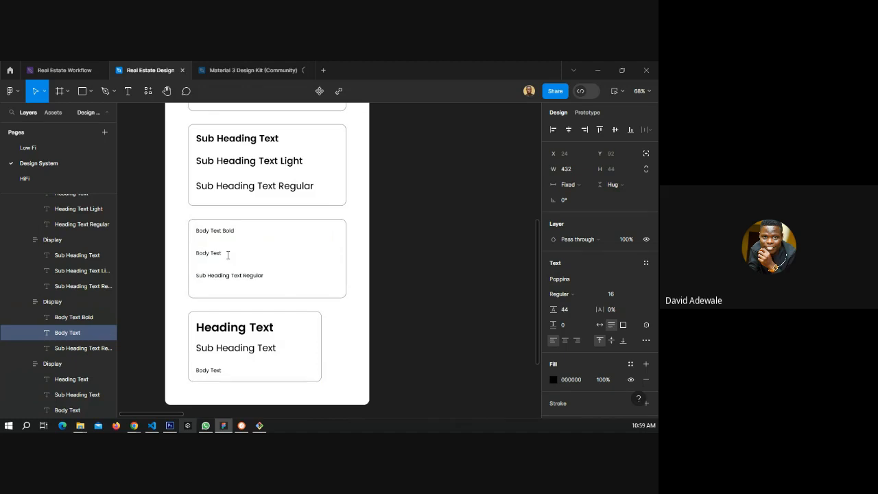
{"action": "type", "text": "Medium"}
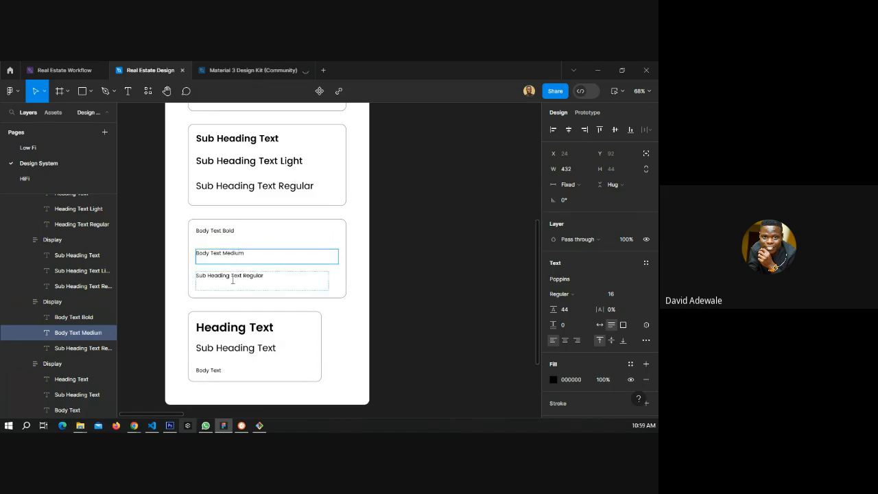
Rename the third text in the card to "Body Text Regular".
{"action": "left_click_drag", "start_coordinate": [240, 275], "coordinate": [196, 273]}
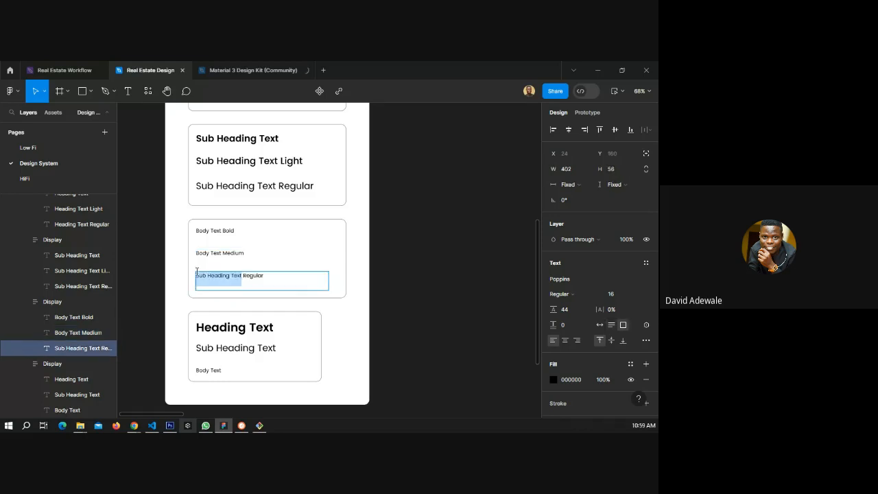
{"action": "key", "text": "ctrl+b"}
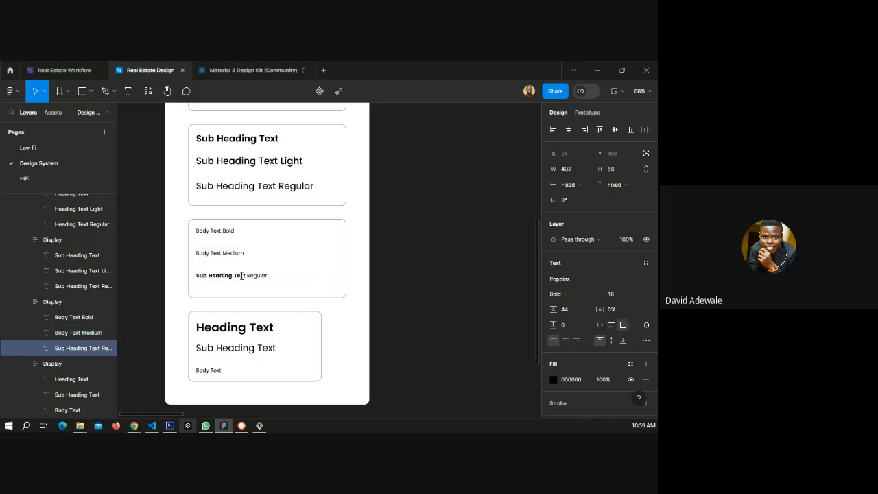
{"action": "left_click_drag", "start_coordinate": [242, 275], "coordinate": [190, 275]}
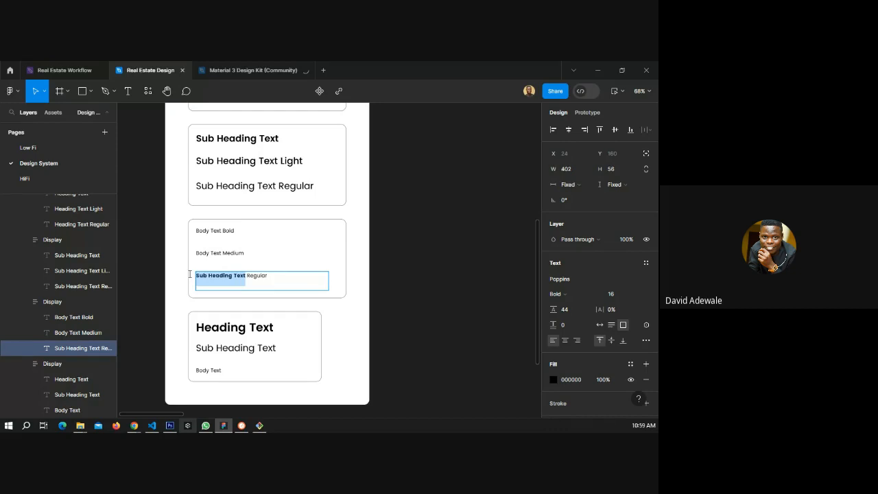
{"action": "type", "text": "Body Text"}
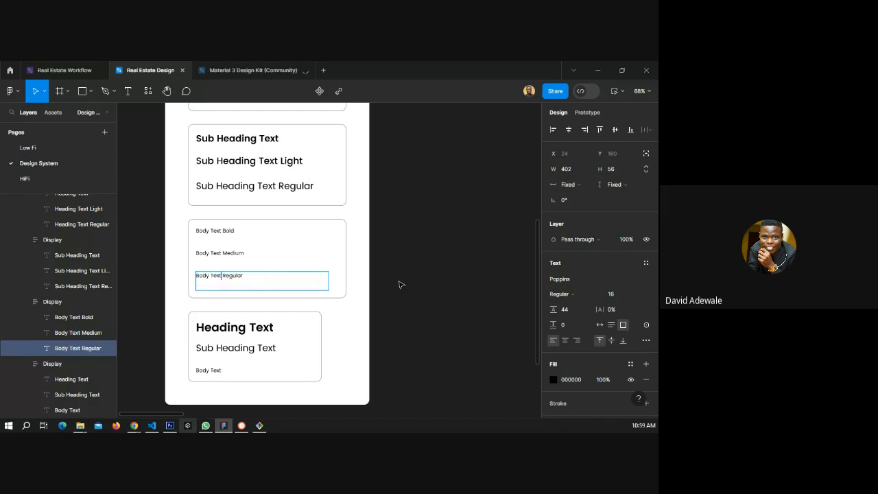
Delete the remaining original heading, sub heading and body card.
{"action": "left_click", "coordinate": [299, 340]}
{"action": "key", "text": "Delete"}
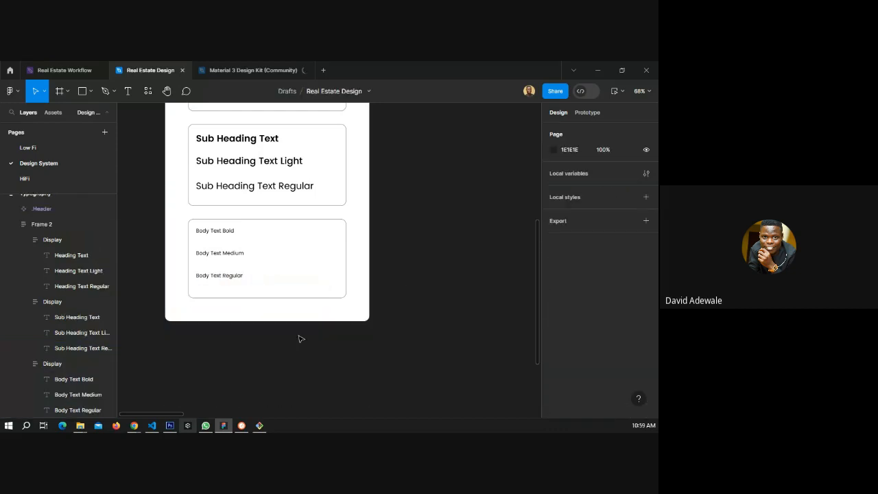
Set the Body Text Bold text's font weight to SemiBold.
{"action": "scroll", "coordinate": [301, 339], "scroll_direction": "up", "scroll_amount": 3}
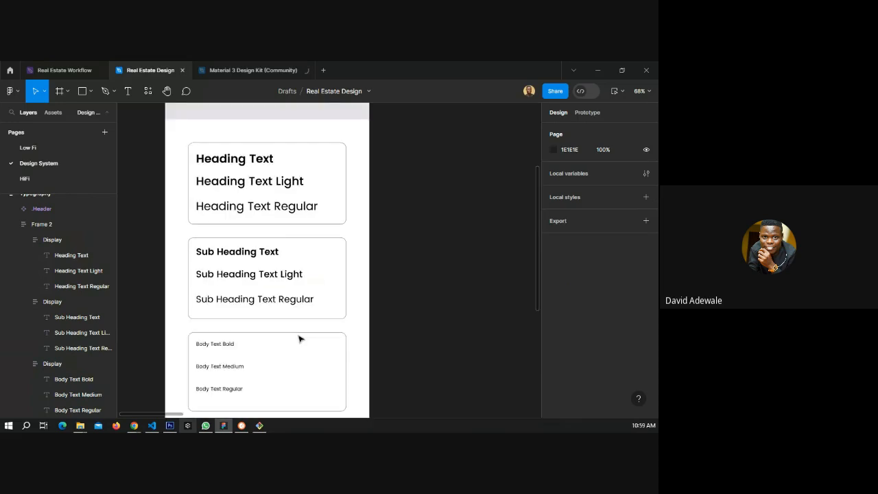
{"action": "double_click", "coordinate": [216, 346]}
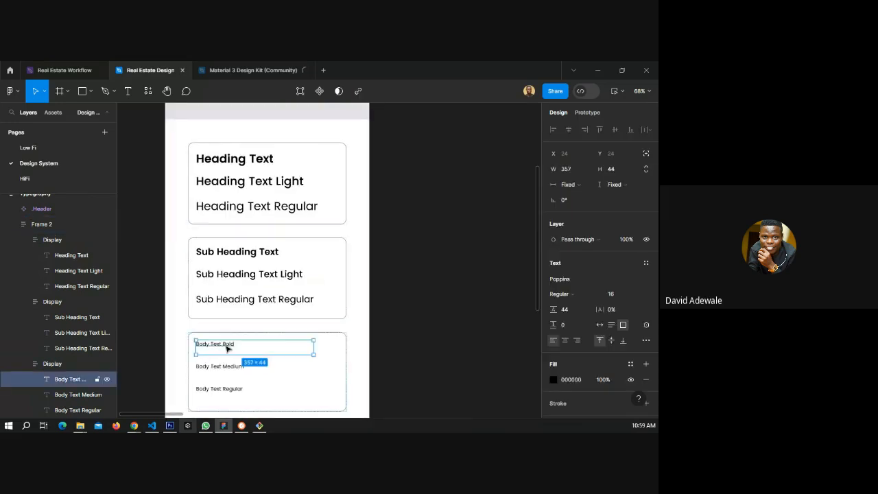
{"action": "left_click", "coordinate": [561, 294]}
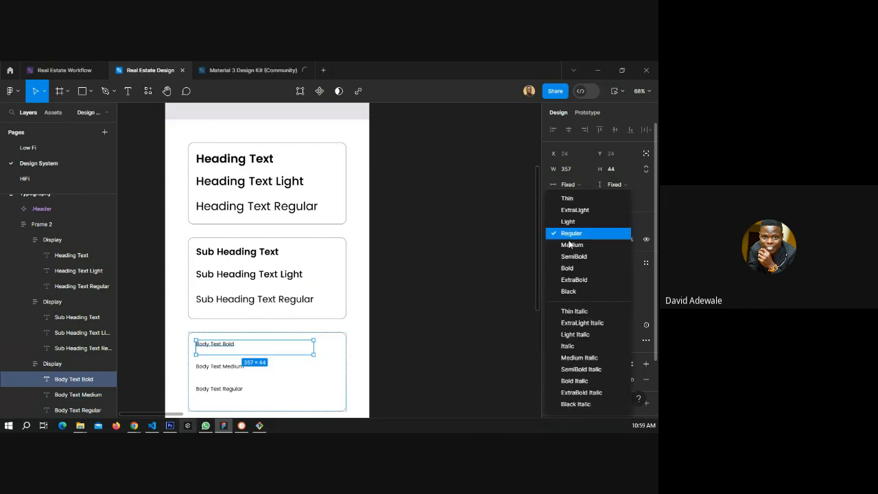
{"action": "left_click", "coordinate": [574, 257]}
Set the Body Text Medium text's font weight to Medium.
{"action": "left_click", "coordinate": [237, 369]}
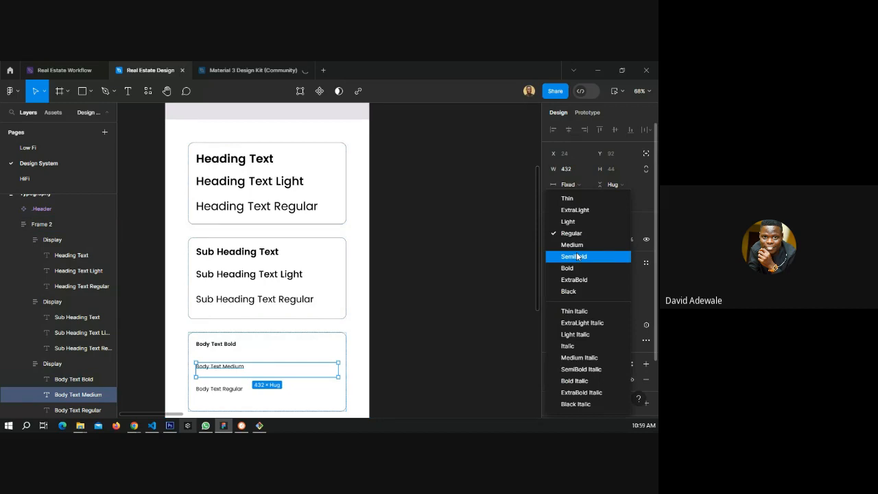
{"action": "left_click", "coordinate": [572, 245]}
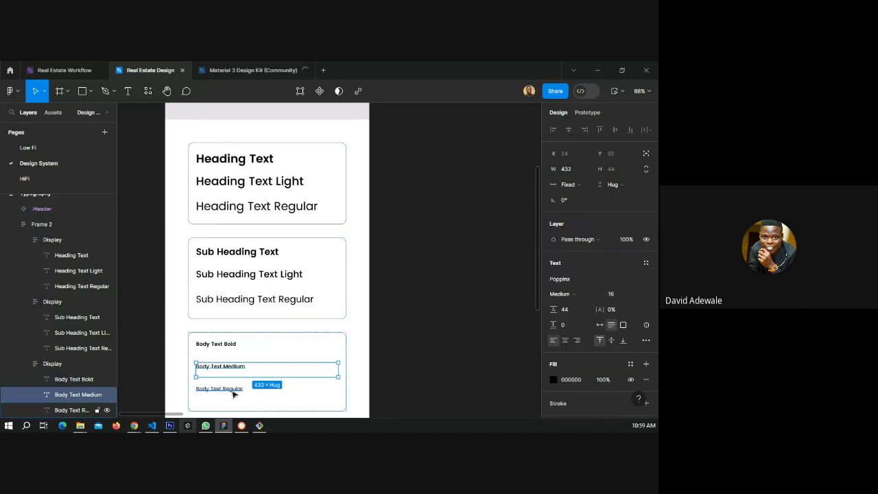
{"action": "left_click", "coordinate": [254, 276]}
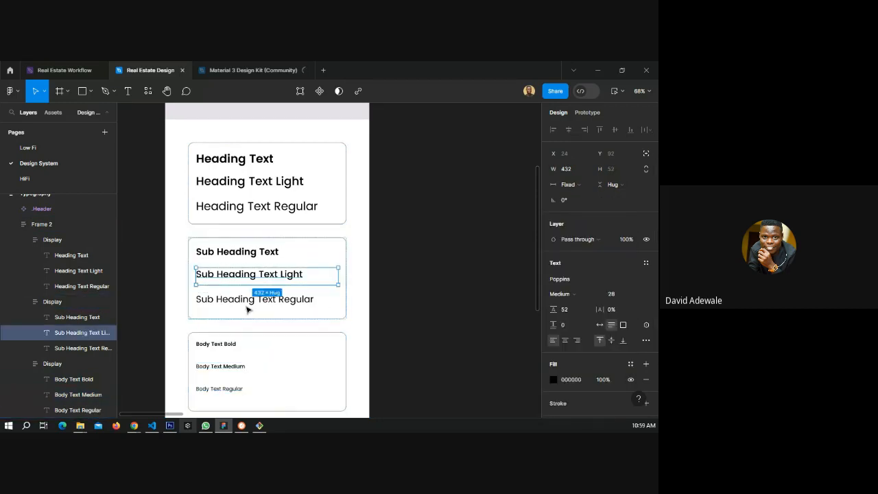
{"action": "left_click", "coordinate": [248, 306]}
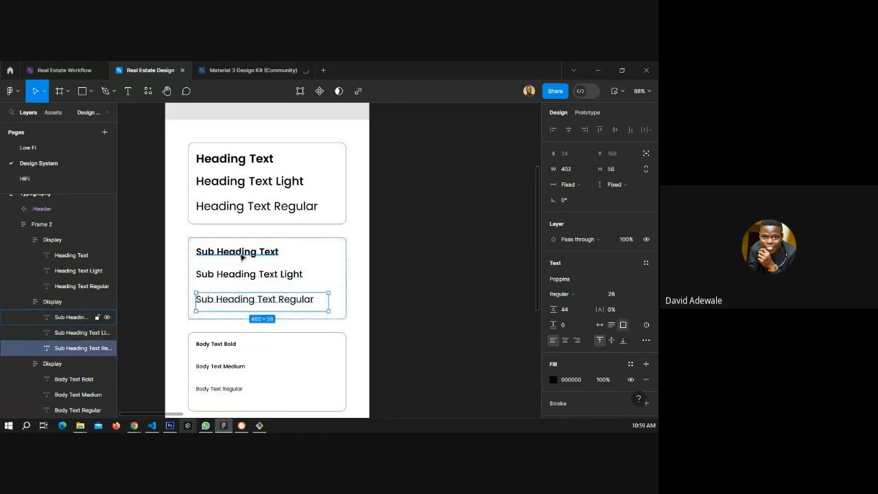
Rename the top heading text to "Heading Text Bold".
{"action": "double_click", "coordinate": [283, 158]}
{"action": "type", "text": "B"}
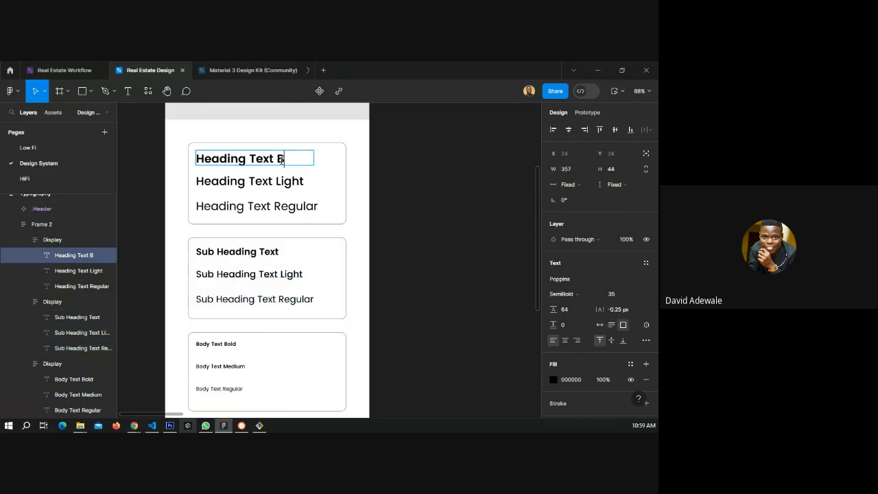
{"action": "type", "text": "old"}
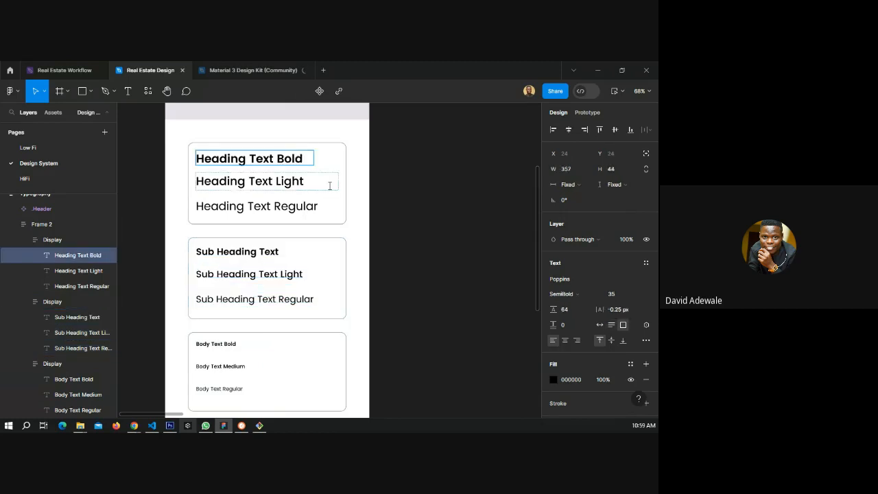
{"action": "double_click", "coordinate": [329, 186]}
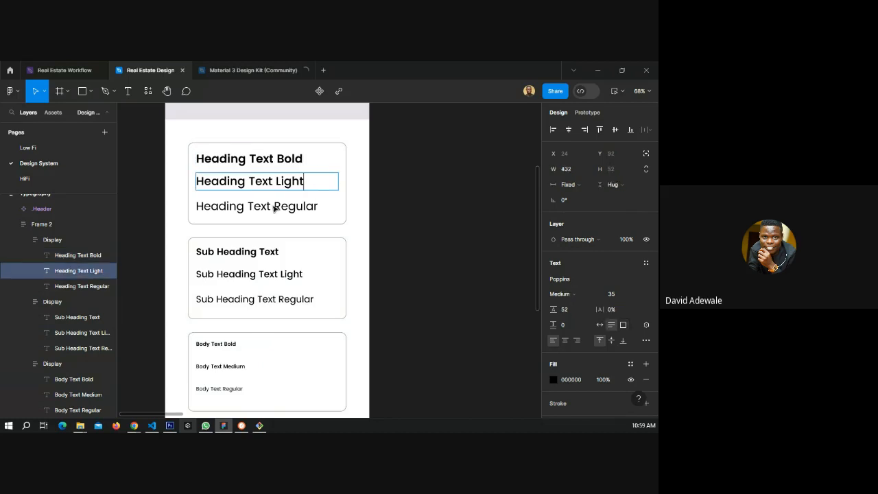
{"action": "left_click", "coordinate": [273, 208]}
Create a new text style named HTB from the Heading Text Bold text.
{"action": "left_click", "coordinate": [285, 162]}
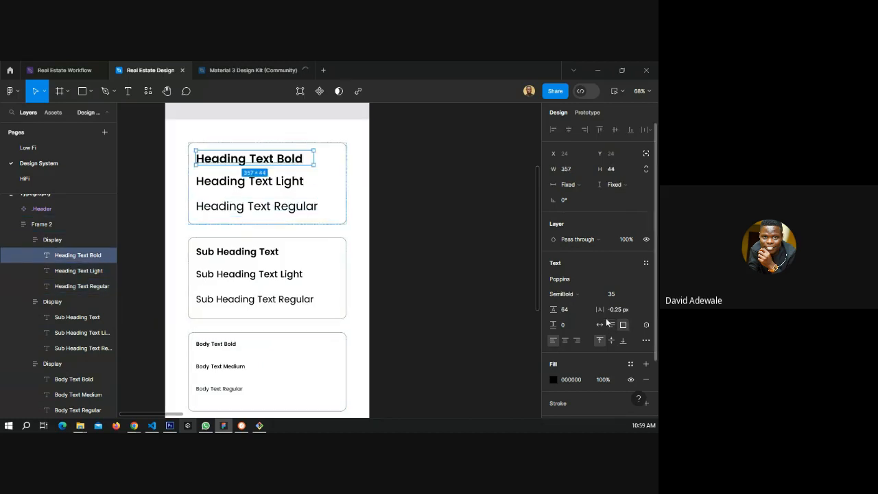
{"action": "left_click", "coordinate": [646, 263]}
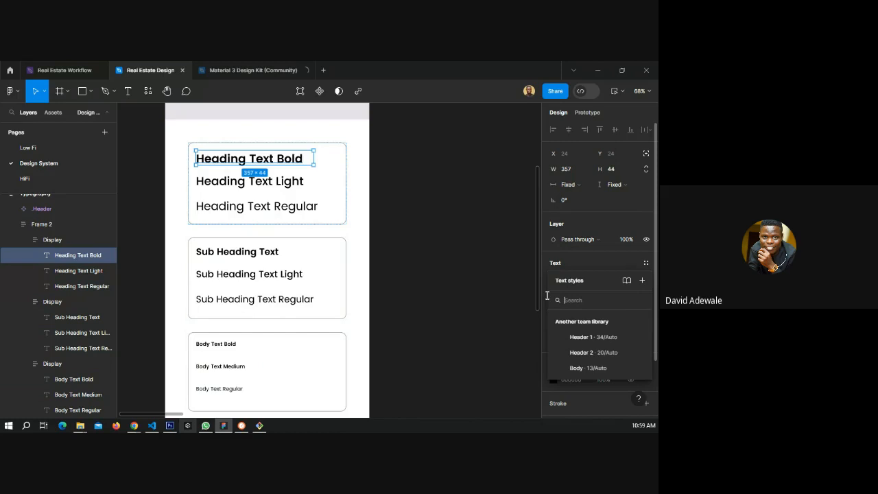
{"action": "left_click", "coordinate": [642, 280]}
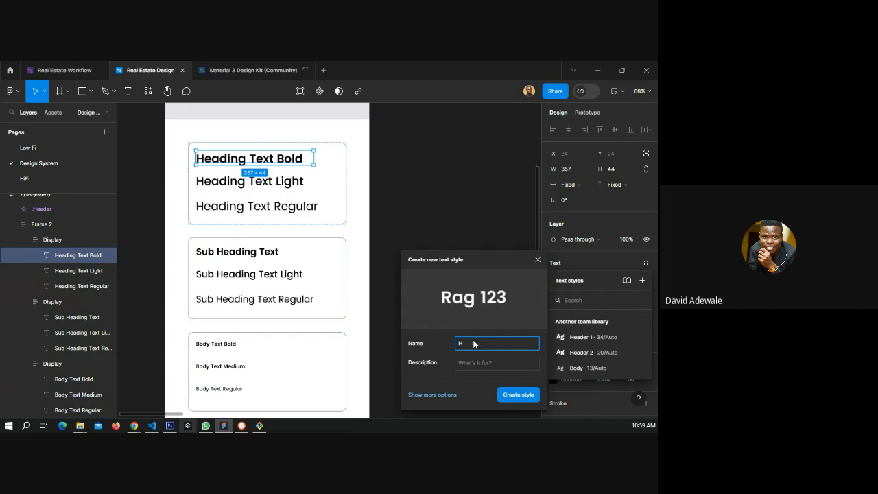
{"action": "type", "text": "H1"}
{"action": "type", "text": "B"}
{"action": "key", "text": "Return"}
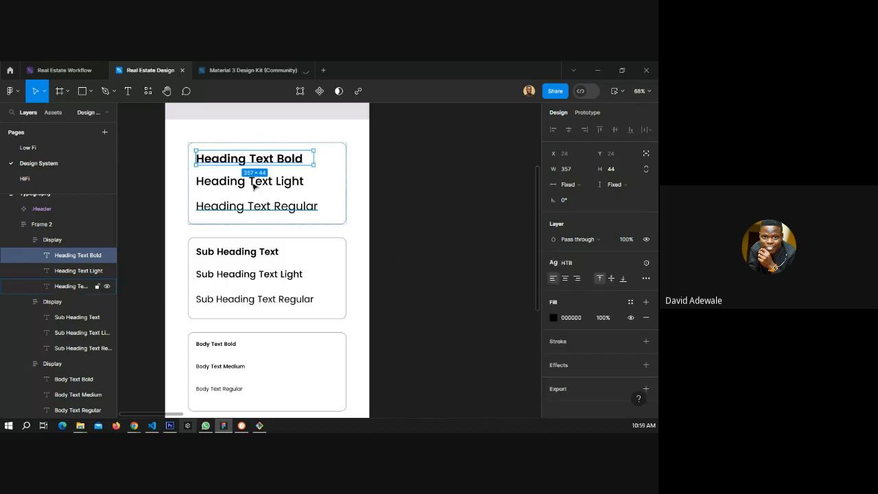
Create a new text style named HTM from the Heading Text Light text.
{"action": "left_click", "coordinate": [253, 183]}
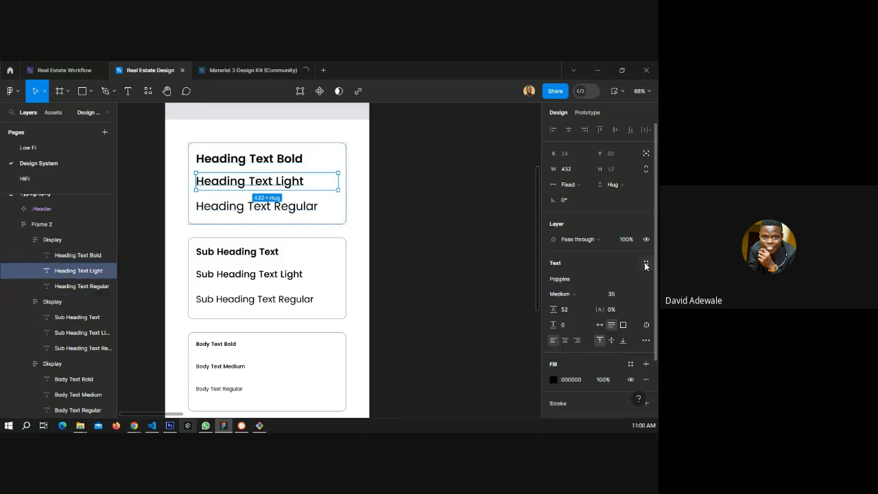
{"action": "left_click", "coordinate": [646, 262]}
{"action": "left_click", "coordinate": [640, 281]}
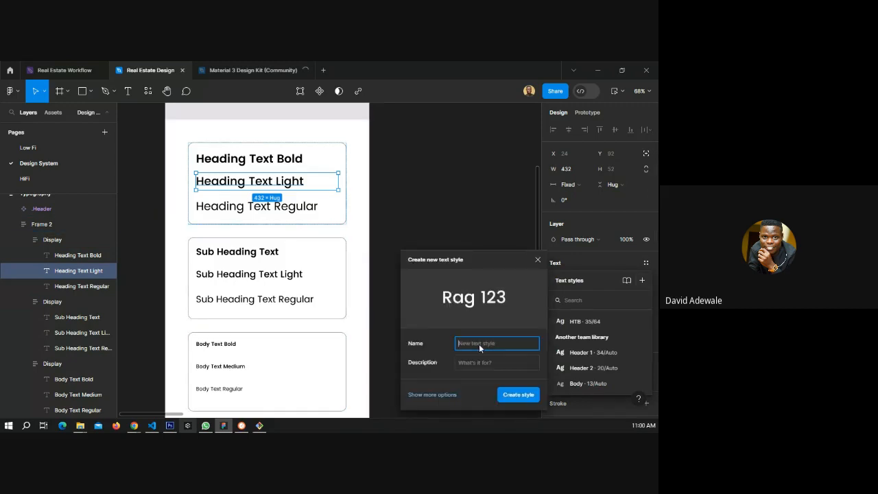
{"action": "type", "text": "HTM"}
{"action": "left_click", "coordinate": [518, 395]}
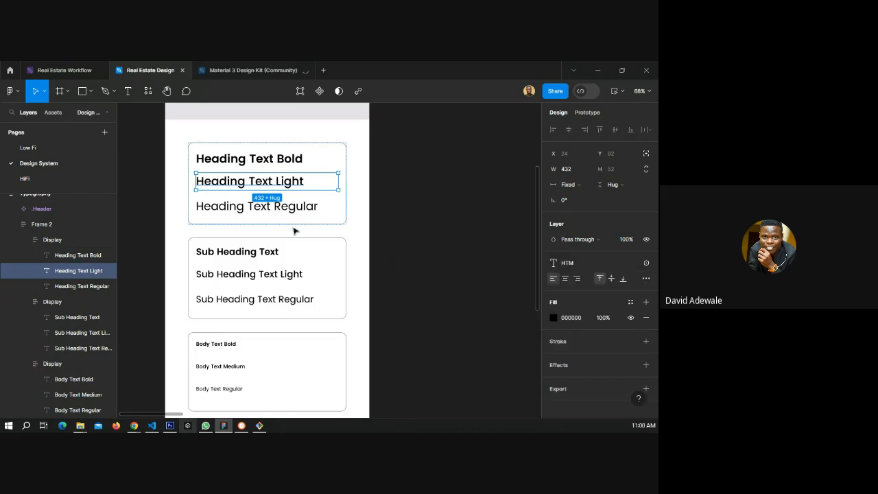
{"action": "left_click", "coordinate": [297, 211]}
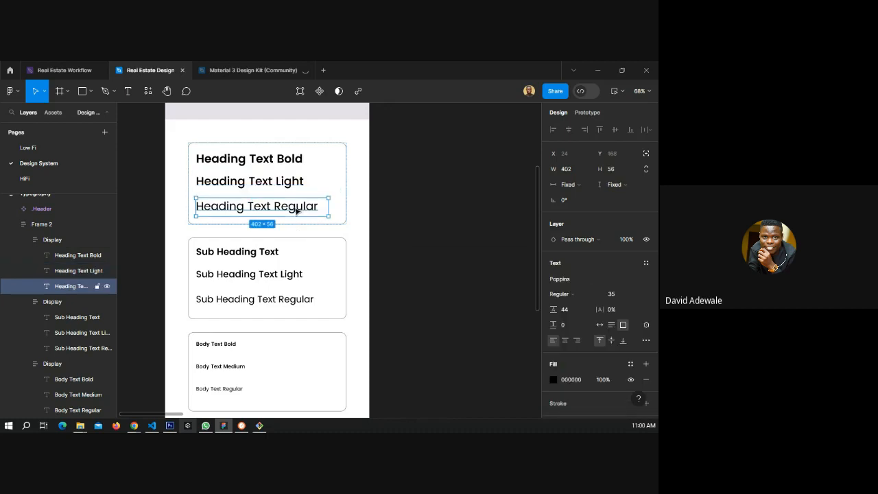
{"action": "left_click", "coordinate": [644, 264]}
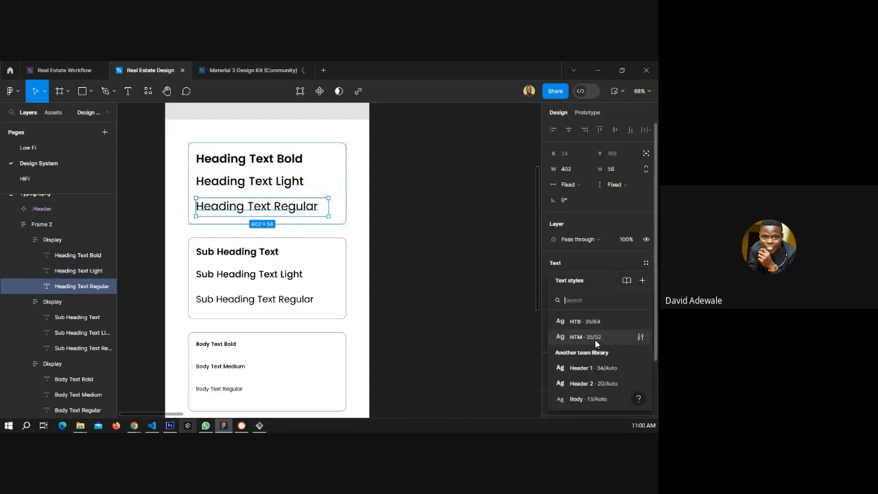
{"action": "left_click", "coordinate": [478, 295]}
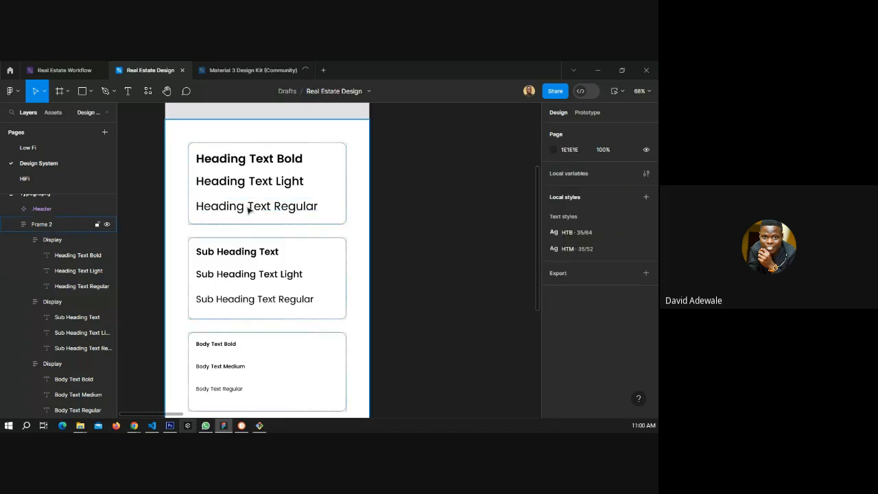
Create a new text style named HTR from the Heading Text Regular text.
{"action": "double_click", "coordinate": [248, 209]}
{"action": "left_click", "coordinate": [646, 263]}
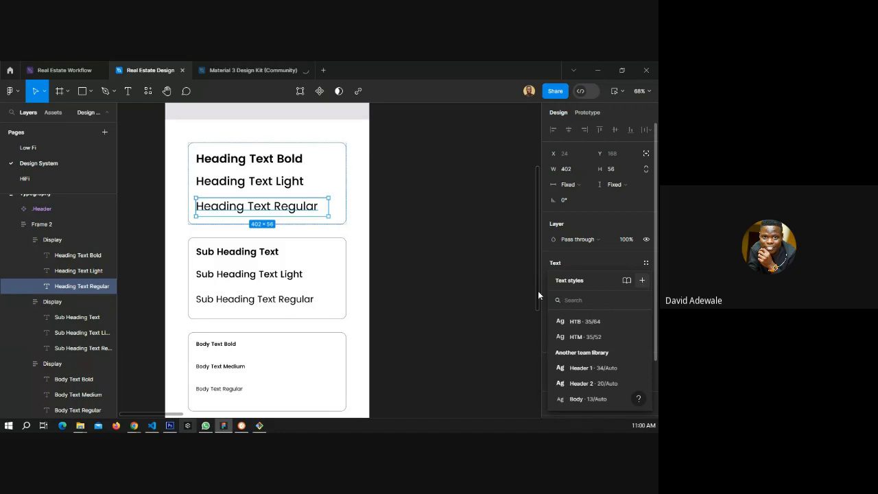
{"action": "type", "text": "H"}
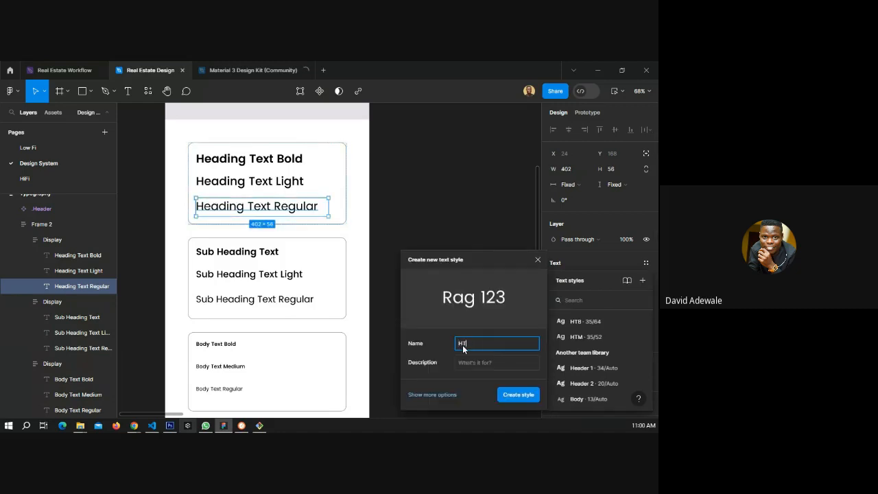
{"action": "type", "text": "TR"}
{"action": "left_click", "coordinate": [517, 395]}
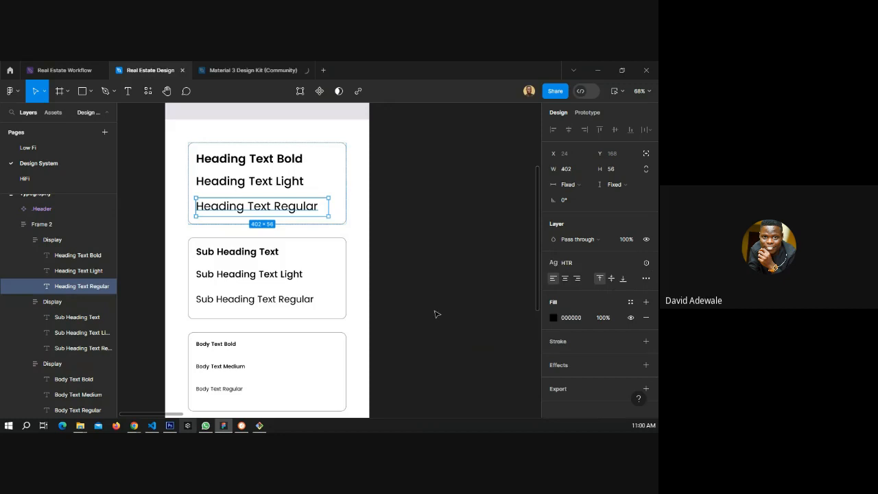
Create a new text style named STB from the Sub Heading Text text.
{"action": "left_click", "coordinate": [242, 255]}
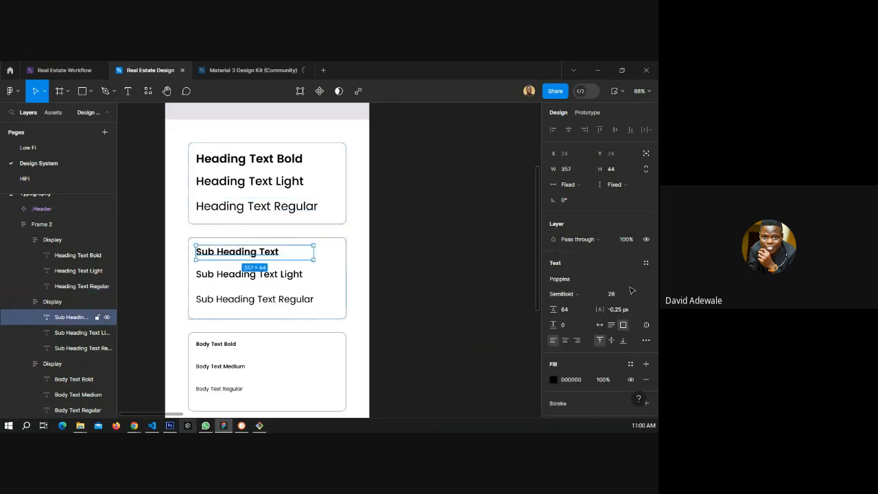
{"action": "left_click", "coordinate": [645, 262]}
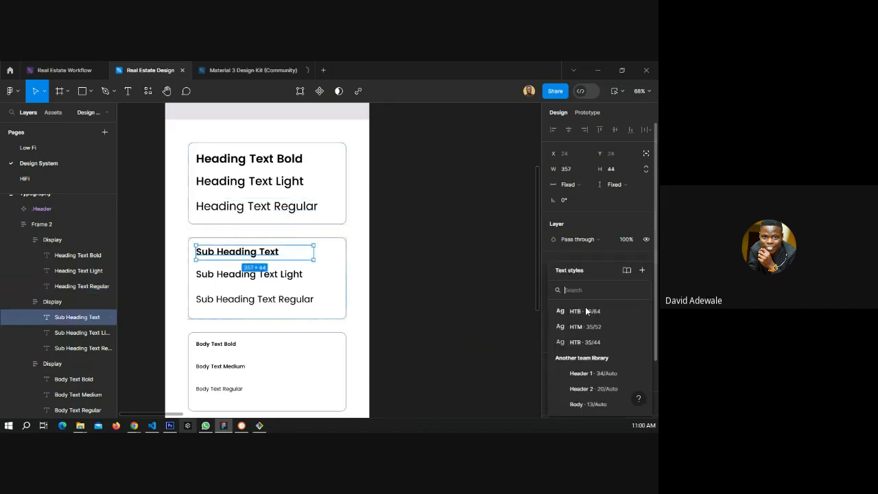
{"action": "left_click", "coordinate": [641, 270]}
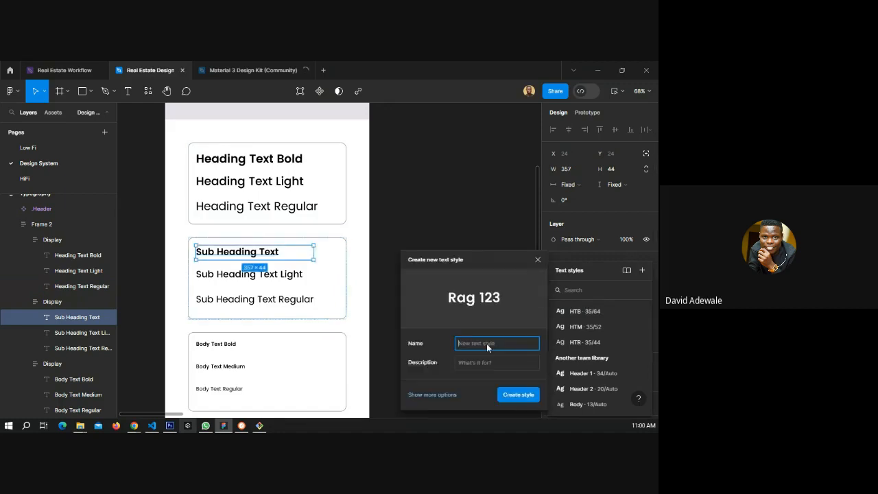
{"action": "type", "text": "S"}
{"action": "type", "text": "TB"}
{"action": "left_click", "coordinate": [509, 399]}
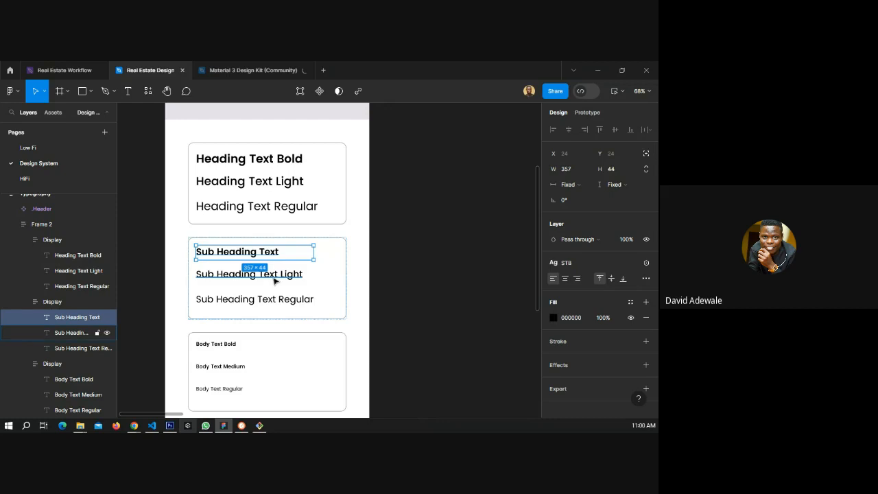
Create a new text style named STM from the Sub Heading Text Light text.
{"action": "left_click", "coordinate": [274, 280]}
{"action": "left_click", "coordinate": [643, 260]}
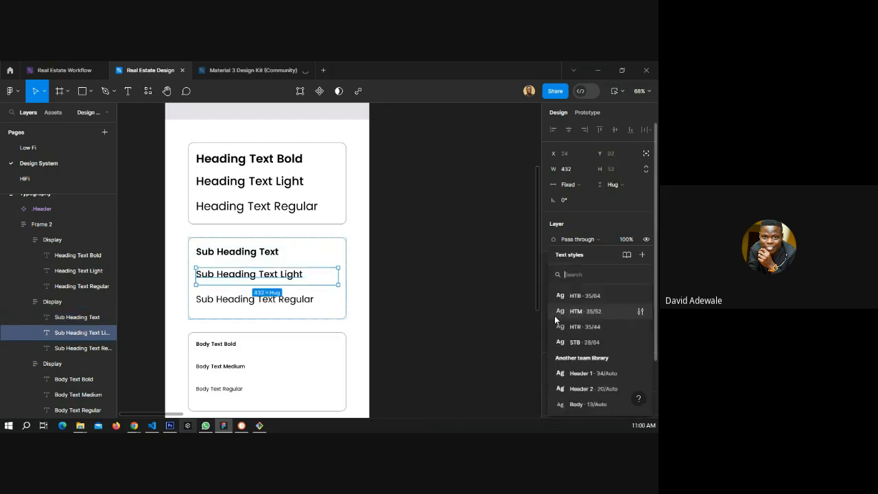
{"action": "left_click", "coordinate": [641, 257]}
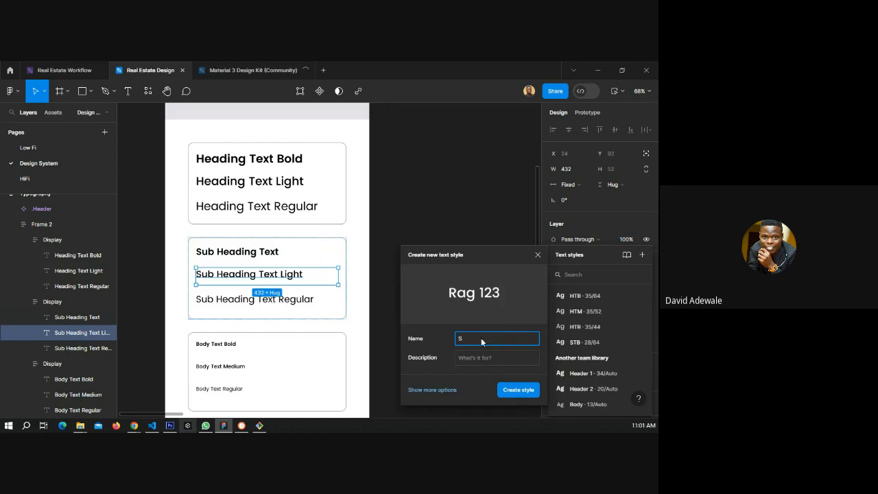
{"action": "type", "text": "TM"}
{"action": "left_click", "coordinate": [499, 393]}
Create a new text style named STR from the Sub Heading Text Regular text.
{"action": "left_click", "coordinate": [247, 300]}
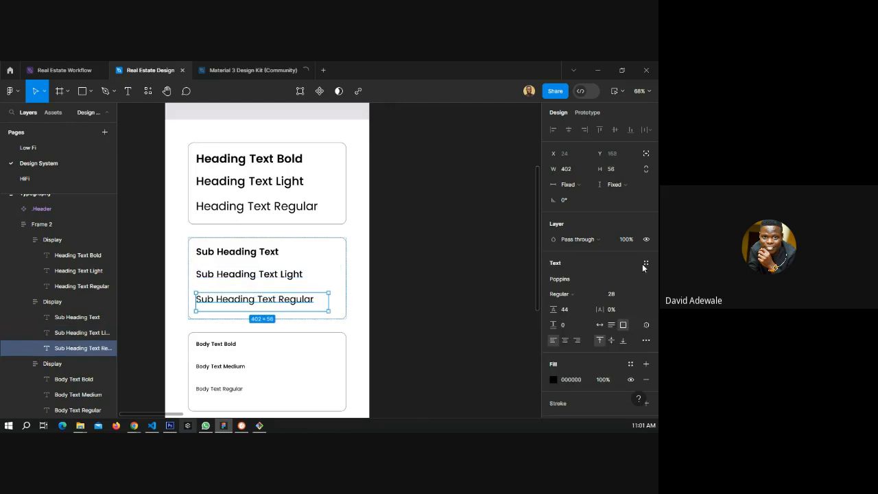
{"action": "left_click", "coordinate": [644, 264]}
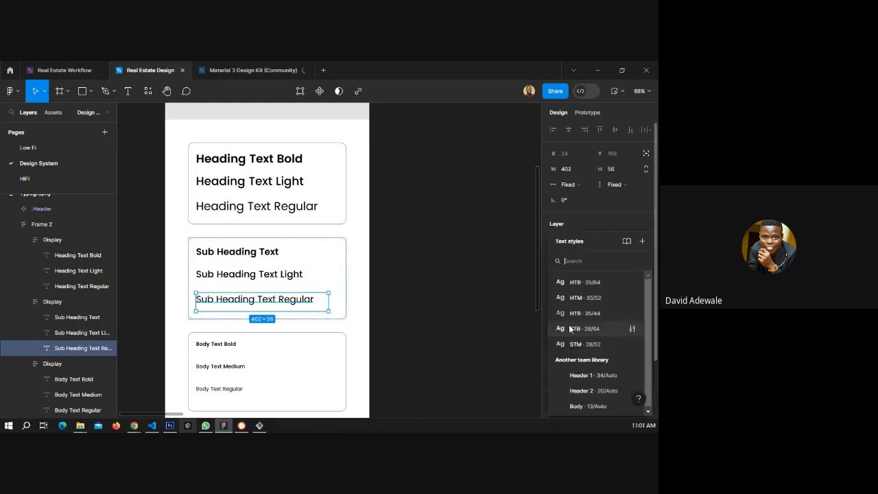
{"action": "left_click", "coordinate": [642, 241]}
{"action": "type", "text": "STR"}
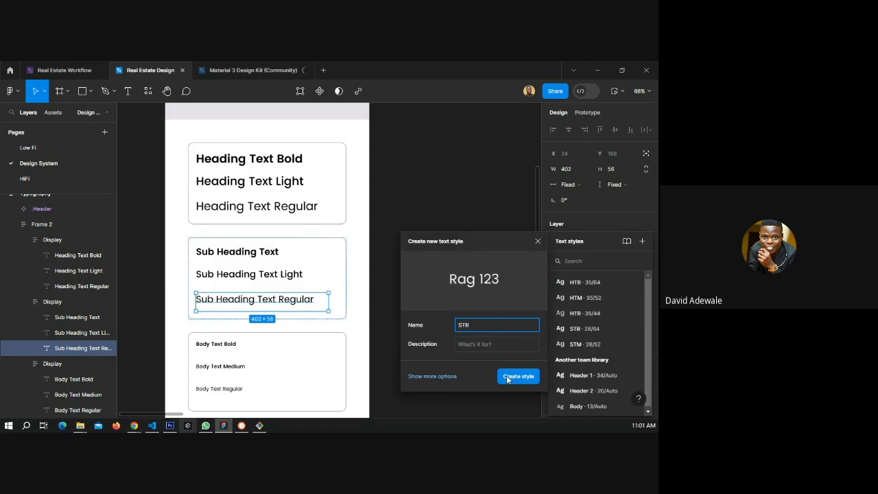
{"action": "left_click", "coordinate": [507, 377]}
Create a new text style named BTB from the Body Text Bold text.
{"action": "left_click", "coordinate": [229, 349]}
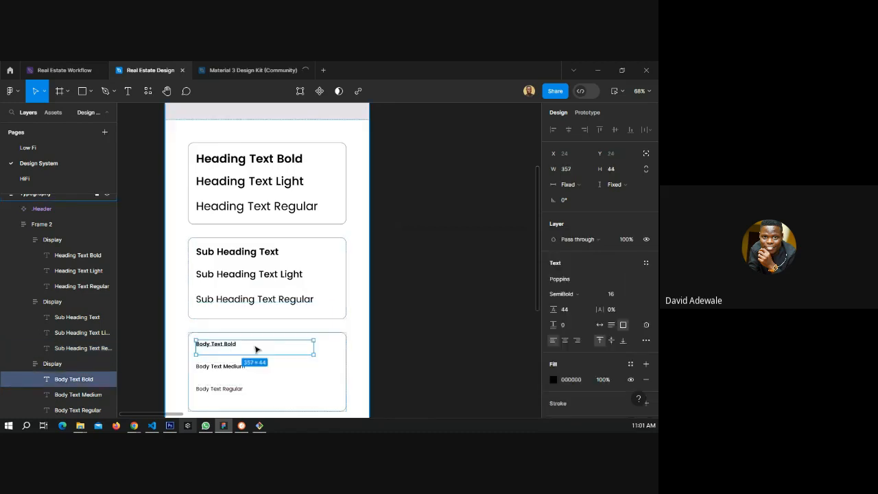
{"action": "left_click", "coordinate": [646, 263]}
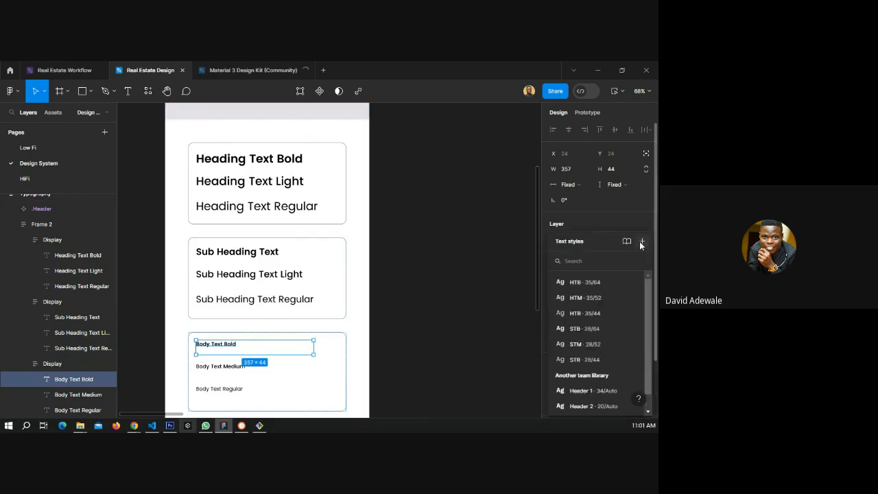
{"action": "left_click", "coordinate": [642, 242]}
{"action": "type", "text": "BT"}
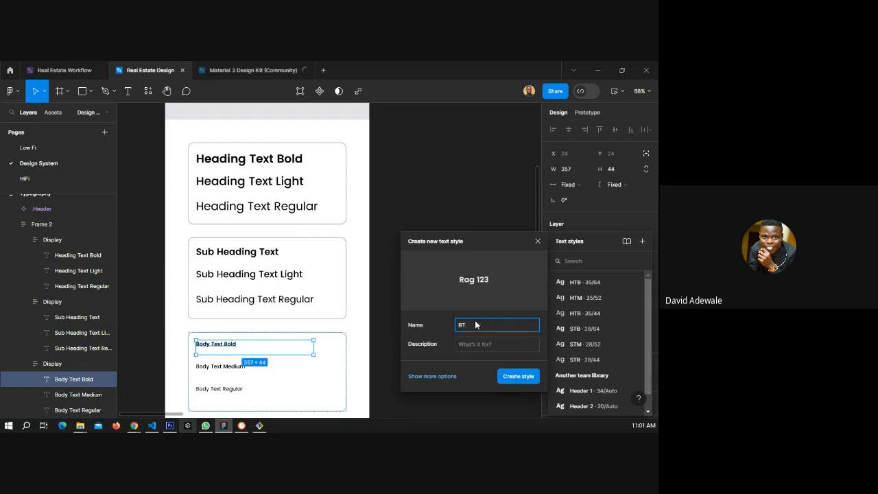
{"action": "type", "text": "B"}
{"action": "left_click", "coordinate": [519, 376]}
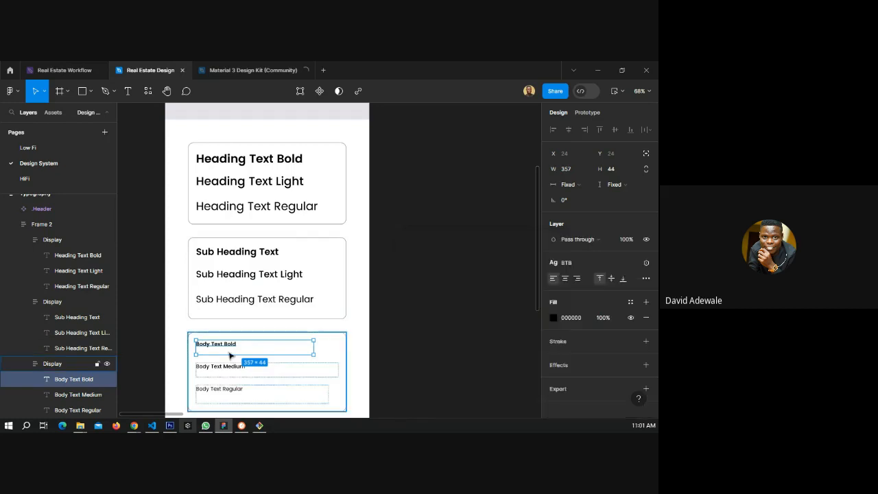
Create a new text style named BTM from the Body Text Medium text.
{"action": "left_click", "coordinate": [302, 371]}
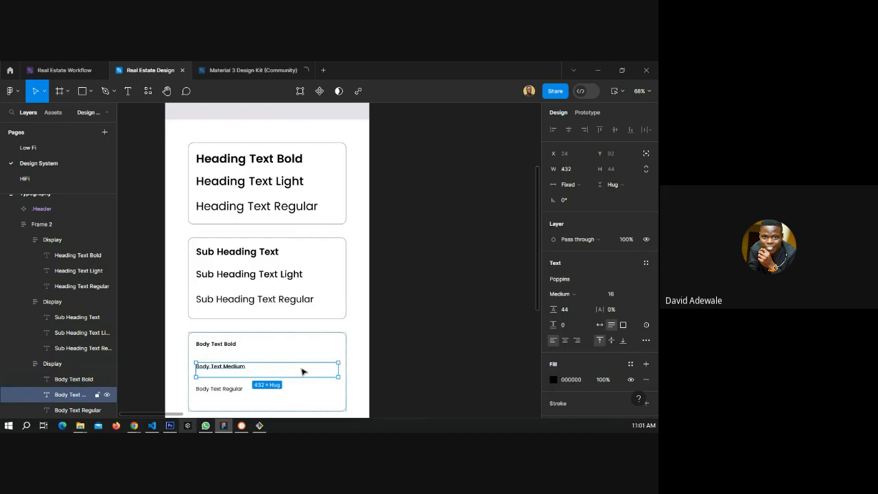
{"action": "left_click", "coordinate": [645, 263]}
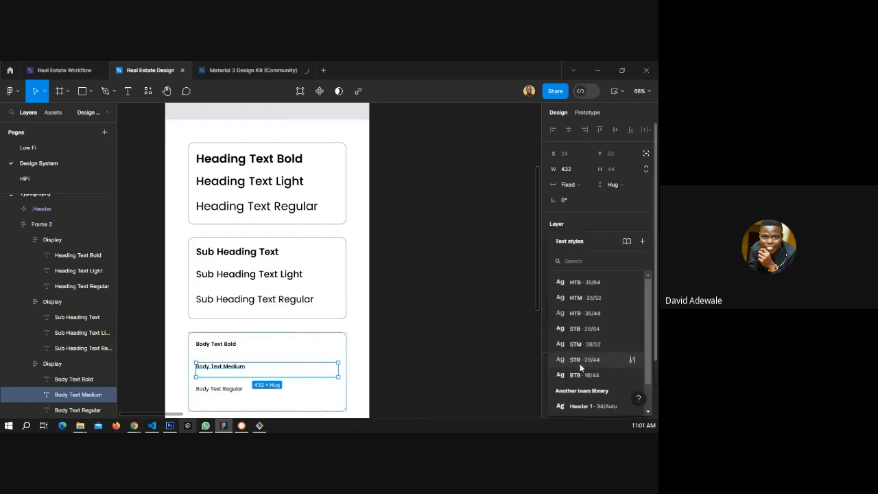
{"action": "left_click", "coordinate": [642, 241]}
{"action": "type", "text": "B"}
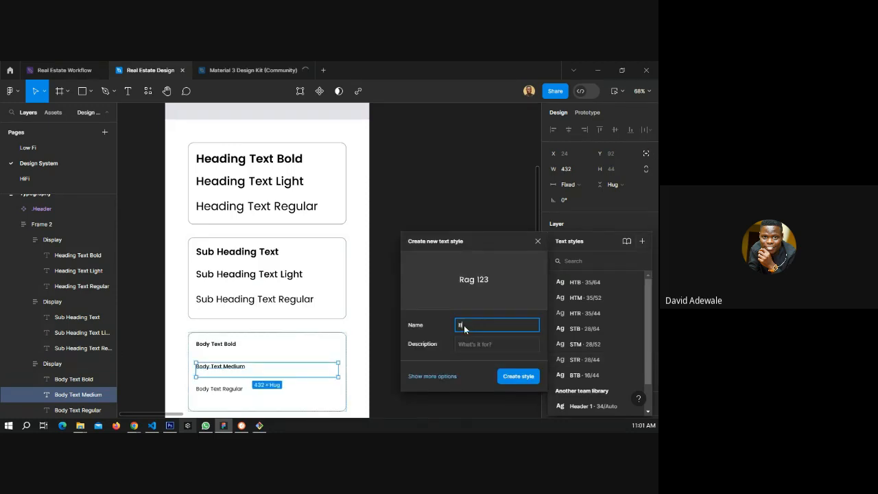
{"action": "type", "text": "TM"}
{"action": "left_click", "coordinate": [517, 376]}
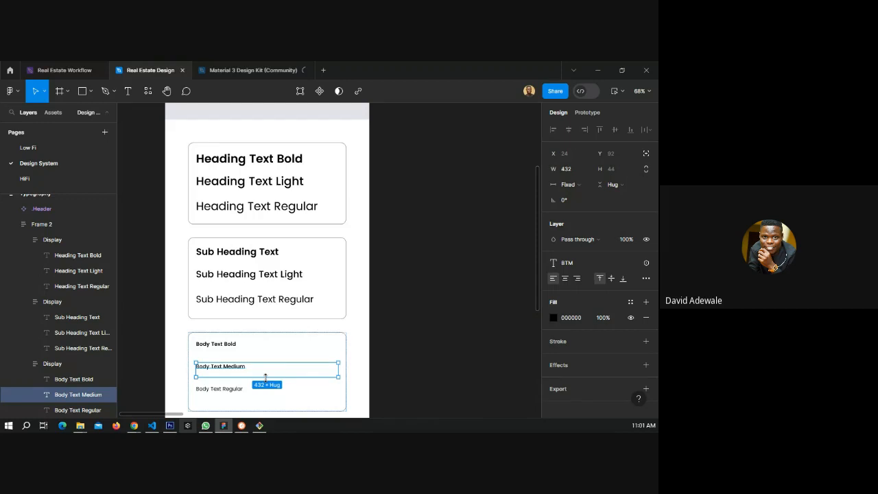
Create a new text style named BTR from the Body Text Regular text.
{"action": "left_click", "coordinate": [264, 388]}
{"action": "left_click", "coordinate": [581, 293]}
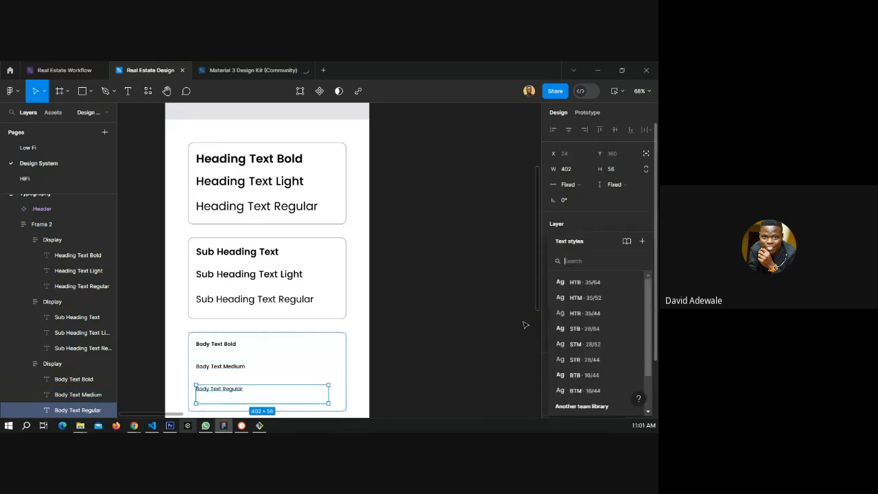
{"action": "left_click", "coordinate": [642, 242]}
{"action": "type", "text": "BTR"}
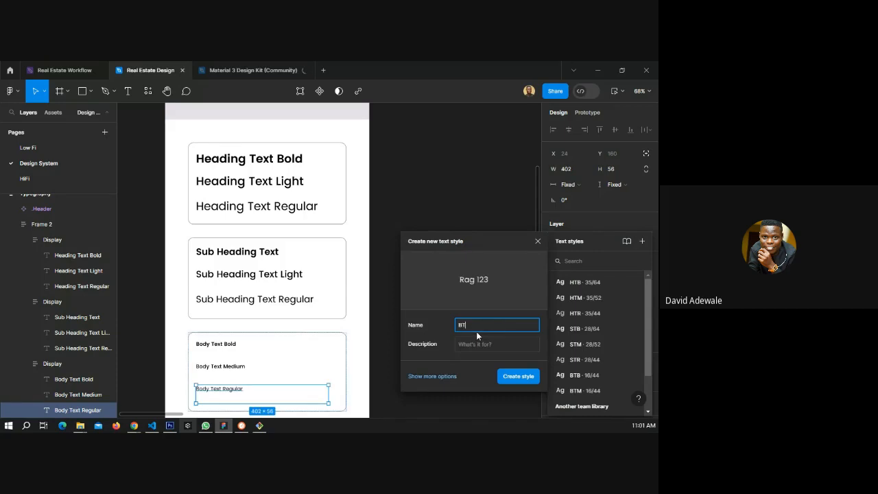
{"action": "left_click", "coordinate": [515, 379]}
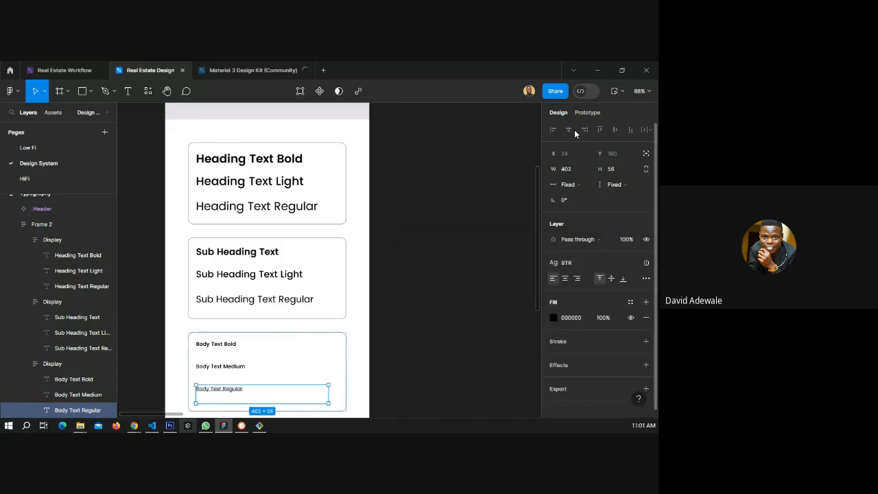
Put the HTB, HTM and HTR local text styles into a new folder named Heading.
{"action": "left_click", "coordinate": [447, 227]}
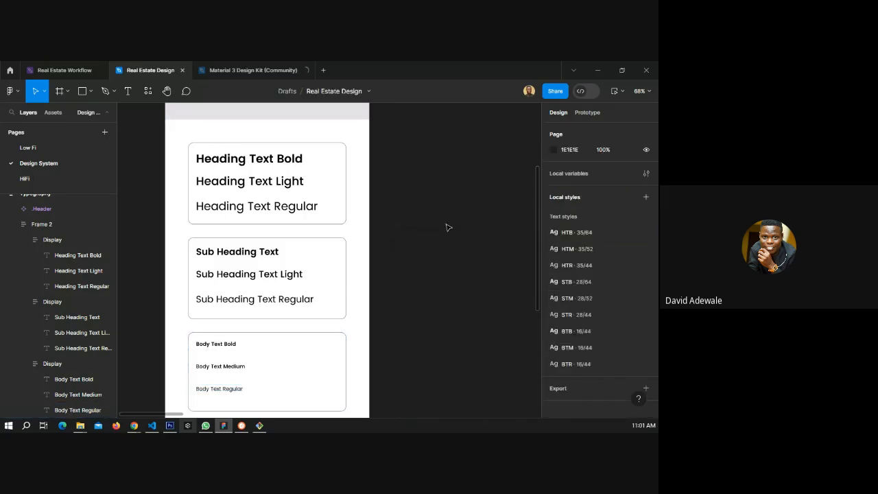
{"action": "left_click", "coordinate": [582, 234]}
{"action": "left_click", "coordinate": [582, 266], "text": "shift"}
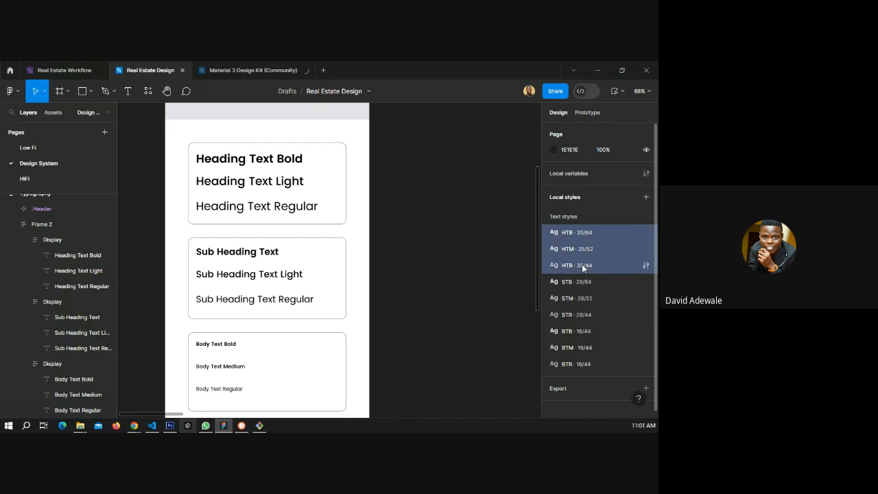
{"action": "right_click", "coordinate": [582, 264]}
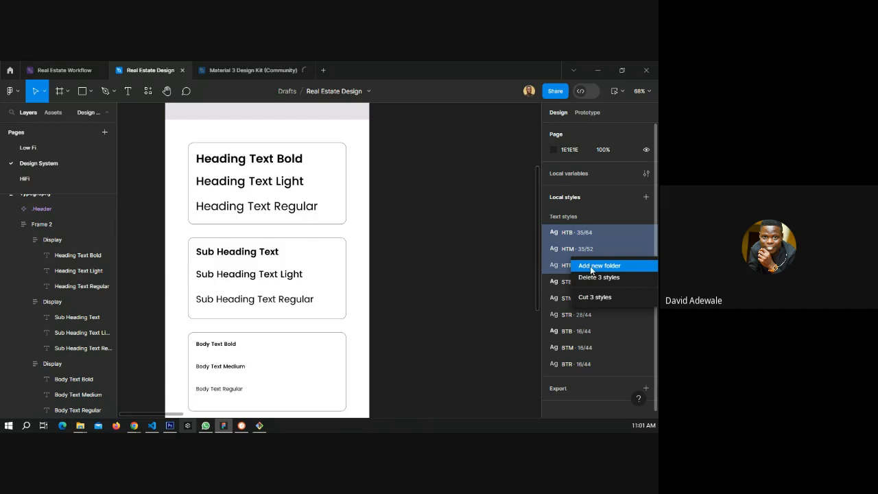
{"action": "left_click", "coordinate": [587, 266]}
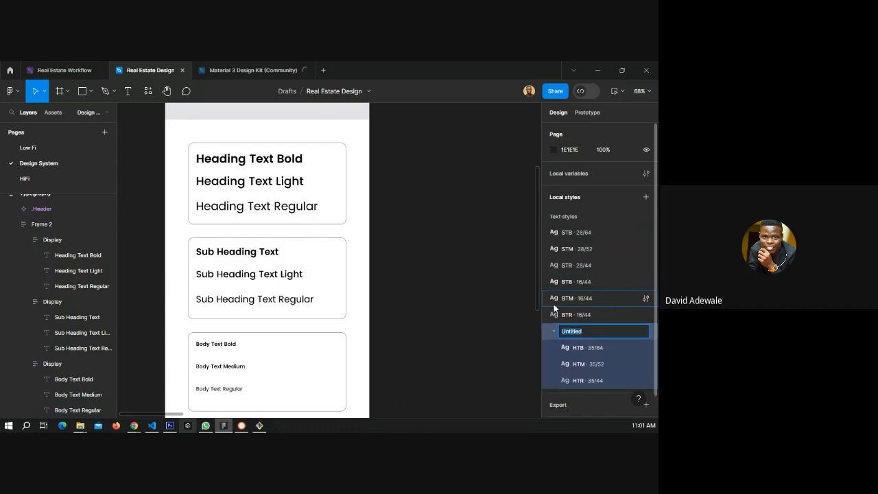
{"action": "type", "text": "hEADING"}
{"action": "key", "text": "ctrl+a"}
{"action": "key", "text": "BackSpace"}
{"action": "type", "text": "Heading"}
{"action": "key", "text": "Return"}
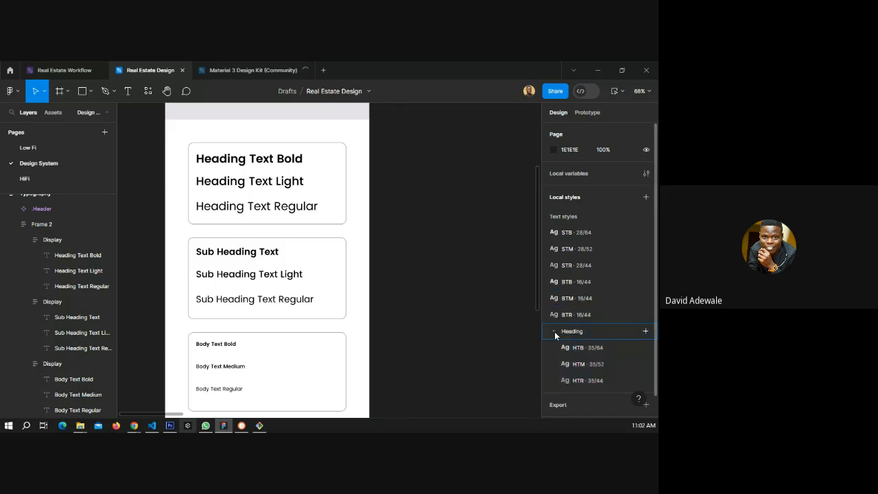
Collapse the Heading folder and group the BTB, BTM and BTR styles into a folder named Body.
{"action": "left_click", "coordinate": [554, 331]}
{"action": "left_click", "coordinate": [569, 282], "text": "shift"}
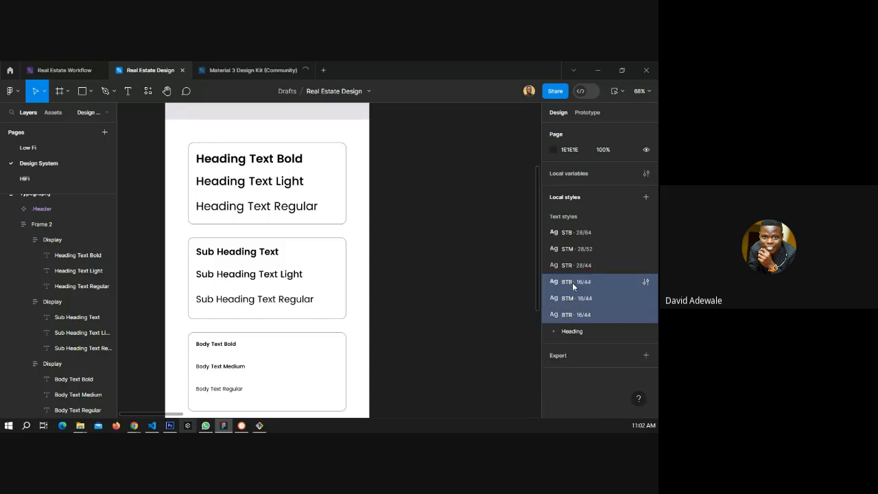
{"action": "key", "text": "ctrl+g"}
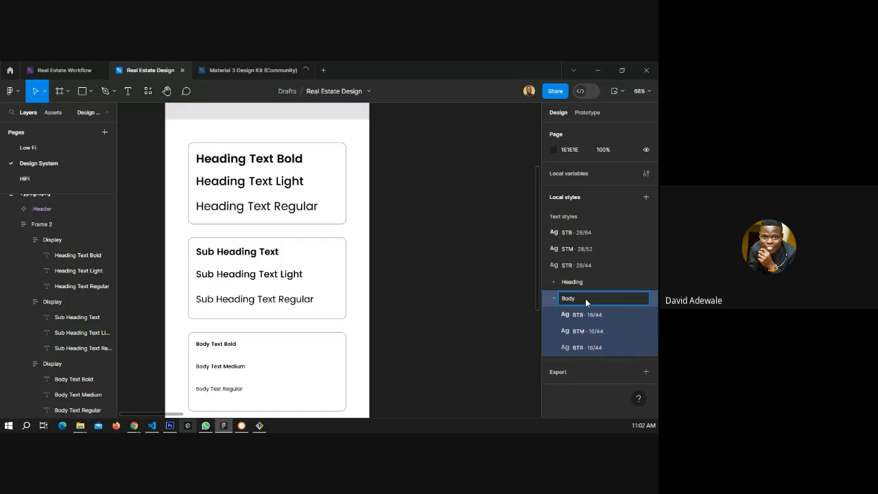
{"action": "key", "text": "Return"}
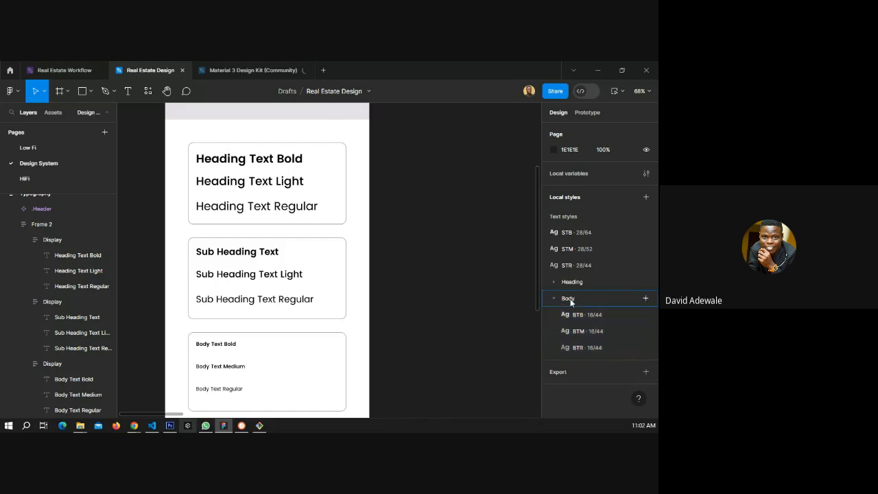
Group the STB, STM and STR text styles into a new style folder named Sub heading, then collapse it.
{"action": "left_click", "coordinate": [571, 300]}
{"action": "left_click", "coordinate": [569, 265]}
{"action": "left_click", "coordinate": [573, 239], "text": "shift"}
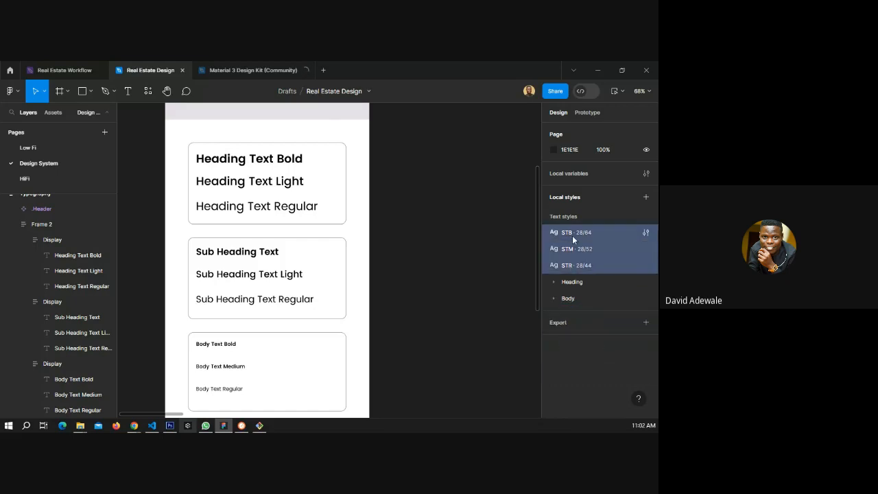
{"action": "right_click", "coordinate": [576, 241]}
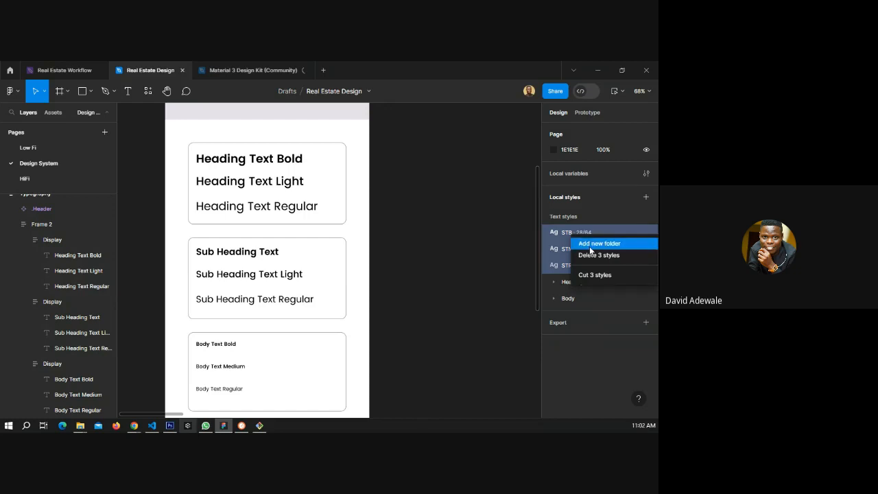
{"action": "left_click", "coordinate": [590, 244]}
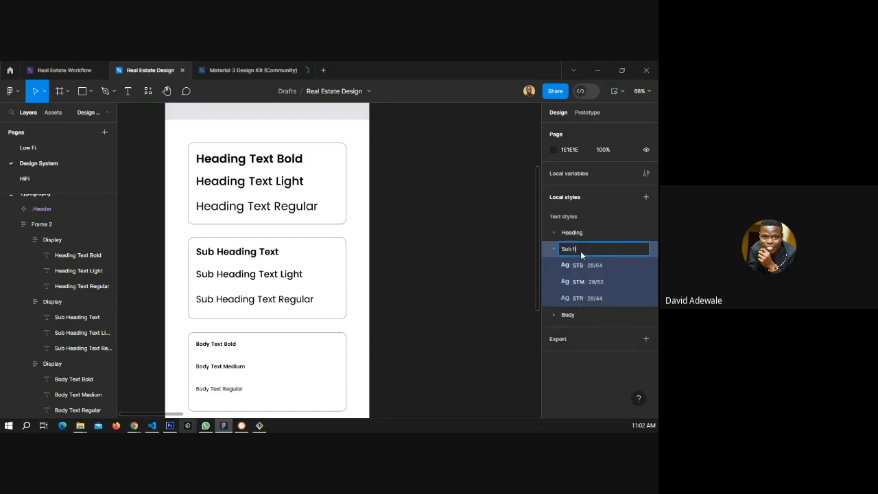
{"action": "type", "text": "Sub heading"}
{"action": "key", "text": "Return"}
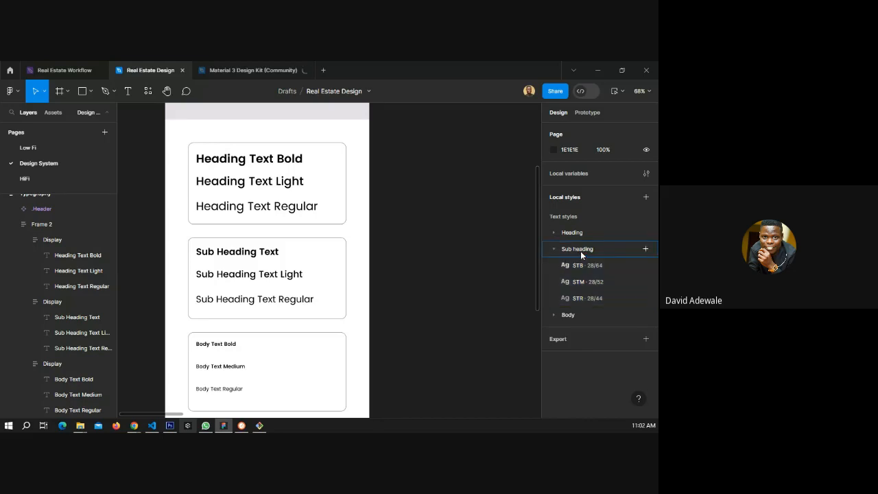
{"action": "left_click", "coordinate": [553, 249]}
Browse the Color Guidance frame's tonal palettes and the options for creating a new local style.
{"action": "left_click", "coordinate": [553, 265]}
{"action": "scroll", "coordinate": [276, 254], "scroll_direction": "up", "scroll_amount": 5}
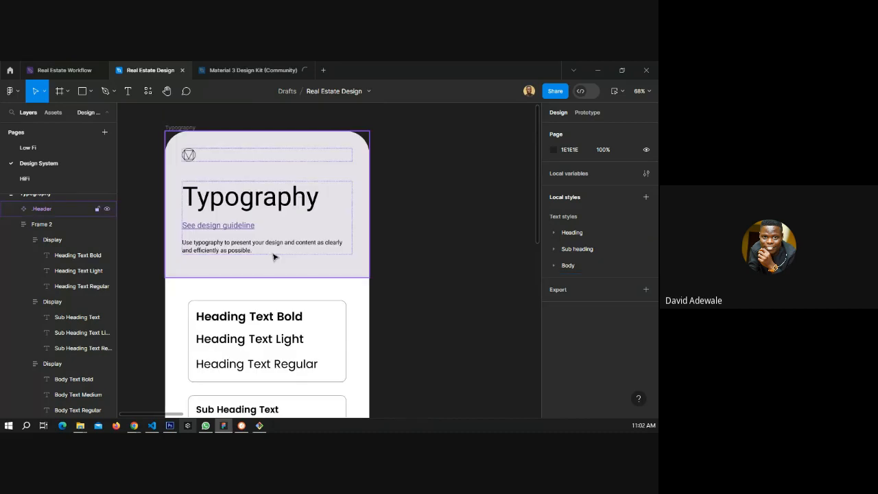
{"action": "scroll", "coordinate": [291, 250], "scroll_direction": "down", "scroll_amount": 2}
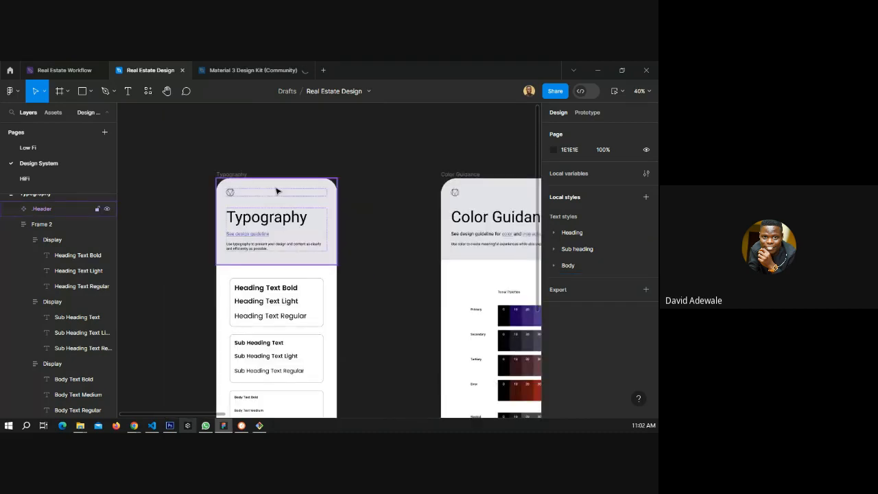
{"action": "left_click_drag", "start_coordinate": [465, 247], "coordinate": [223, 181]}
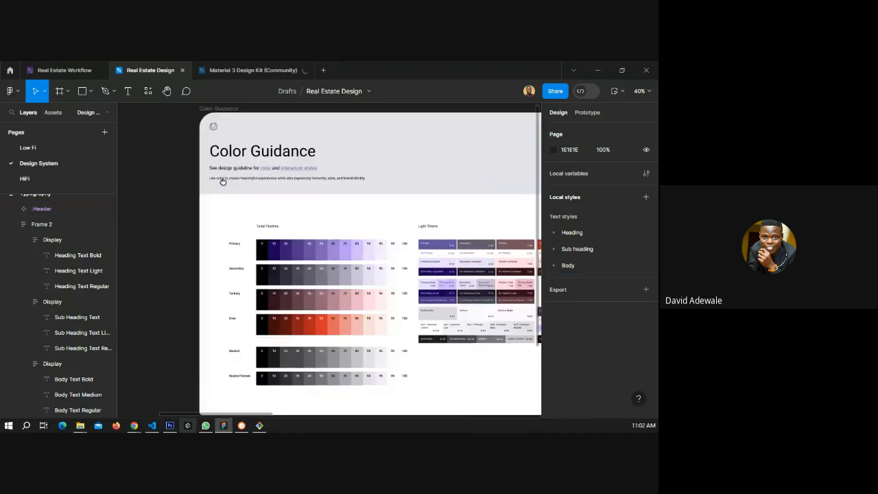
{"action": "scroll", "coordinate": [300, 248], "scroll_direction": "right", "scroll_amount": 3}
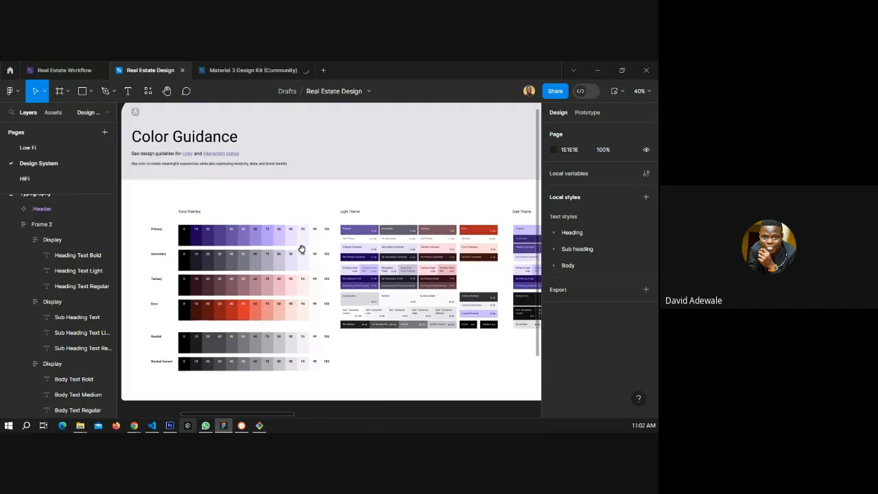
{"action": "scroll", "coordinate": [266, 233], "scroll_direction": "down", "scroll_amount": 3}
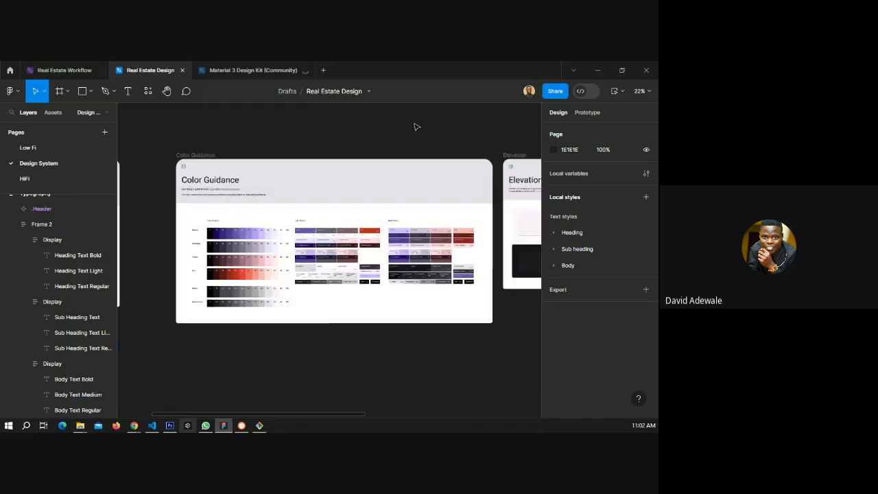
{"action": "mouse_move", "coordinate": [463, 210]}
{"action": "left_mouse_down"}
{"action": "mouse_move", "coordinate": [265, 207]}
{"action": "mouse_move", "coordinate": [470, 217]}
{"action": "mouse_move", "coordinate": [456, 213]}
{"action": "left_mouse_up"}
{"action": "scroll", "coordinate": [176, 273], "scroll_direction": "up", "scroll_amount": 5, "text": "ctrl"}
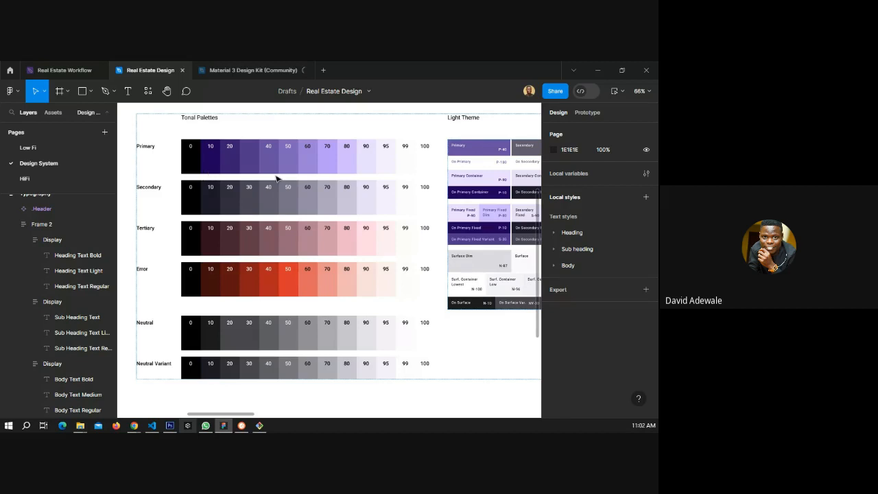
{"action": "left_click", "coordinate": [646, 197]}
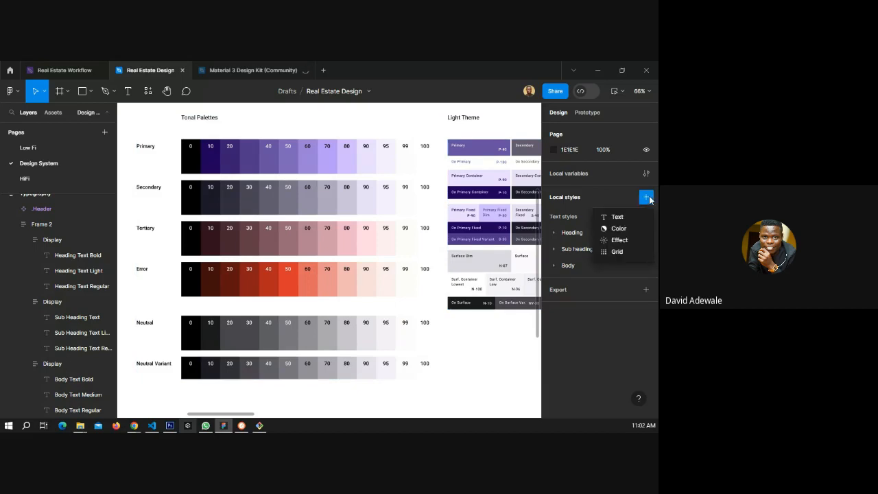
{"action": "left_click", "coordinate": [237, 403]}
Examine how the Material 3 Design Kit organizes its local text, color, effect and grid styles.
{"action": "key", "text": "alt+Tab"}
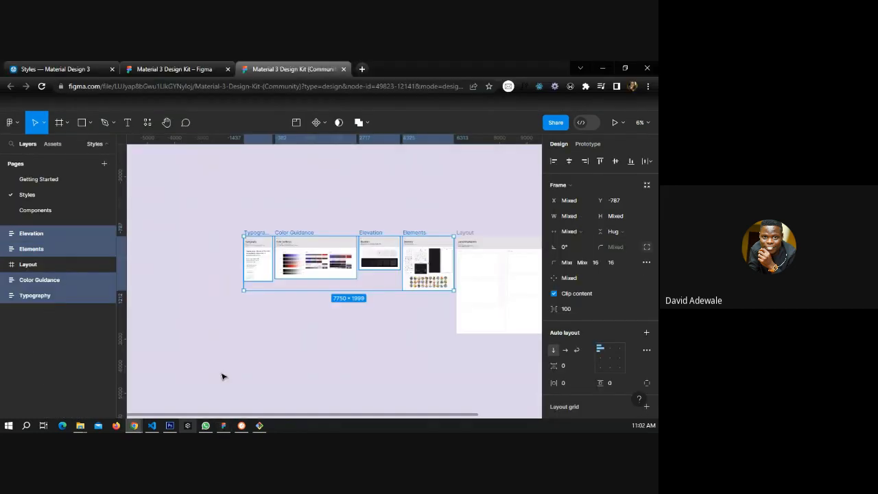
{"action": "left_click", "coordinate": [376, 343]}
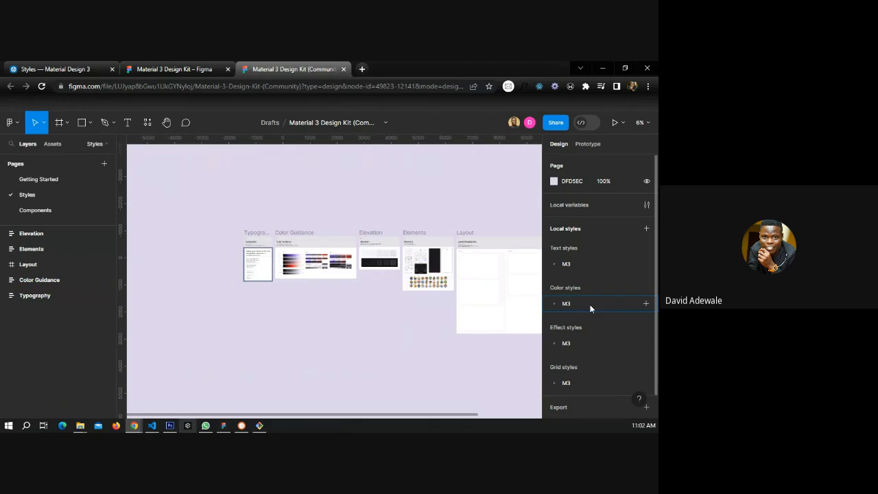
{"action": "left_click", "coordinate": [554, 303]}
{"action": "scroll", "coordinate": [577, 291], "scroll_direction": "down", "scroll_amount": 3}
{"action": "scroll", "coordinate": [572, 286], "scroll_direction": "up", "scroll_amount": 2}
{"action": "left_click", "coordinate": [556, 256]}
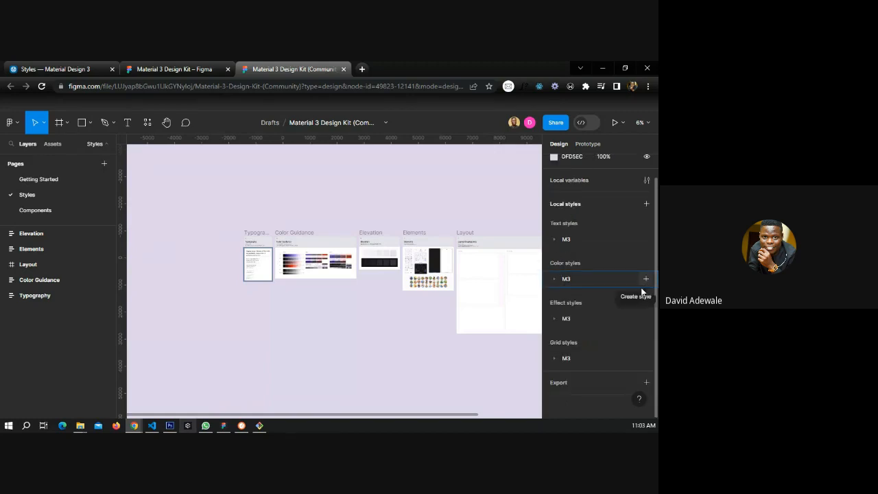
{"action": "left_click", "coordinate": [569, 384]}
{"action": "scroll", "coordinate": [582, 365], "scroll_direction": "down", "scroll_amount": 2}
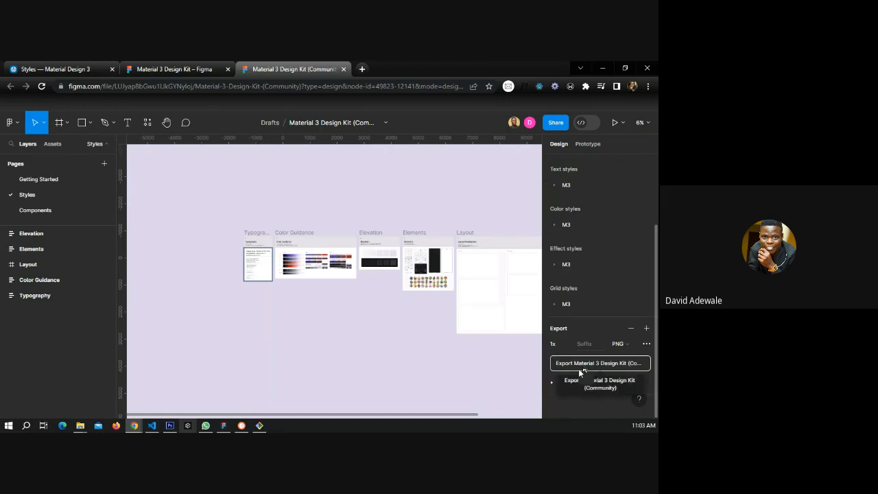
{"action": "left_click", "coordinate": [555, 382]}
{"action": "scroll", "coordinate": [576, 368], "scroll_direction": "down", "scroll_amount": 1}
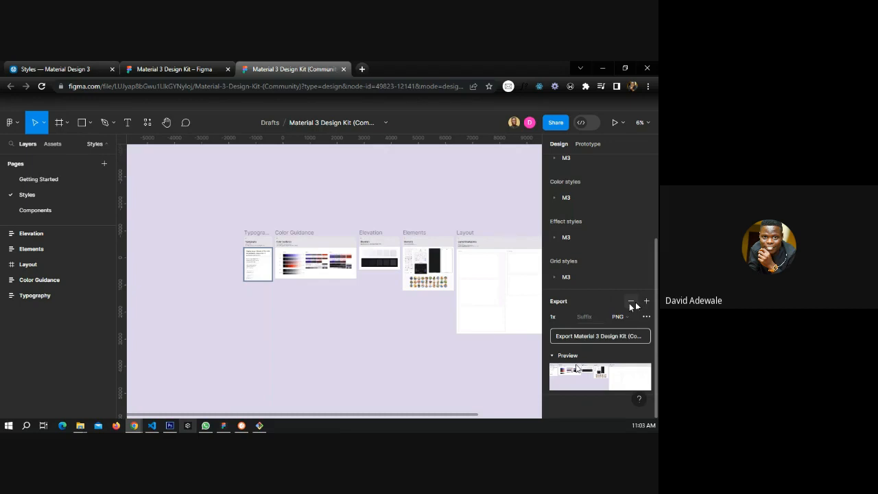
{"action": "left_click", "coordinate": [630, 301]}
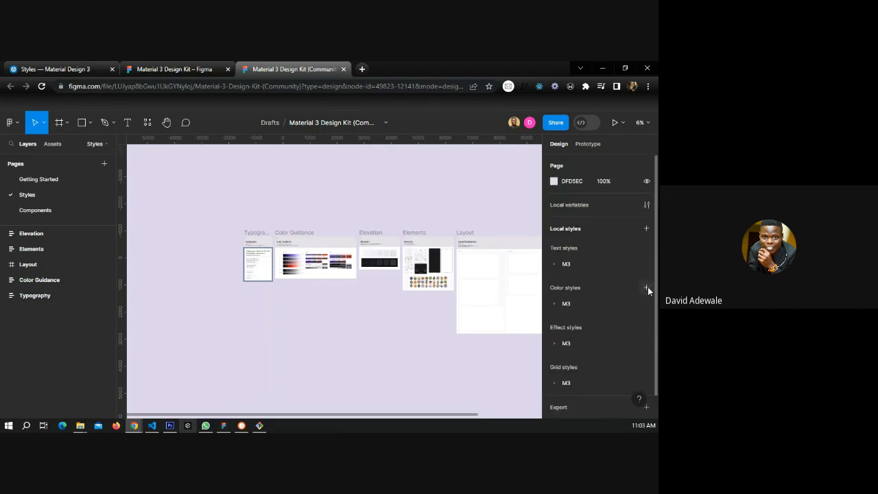
{"action": "left_click", "coordinate": [646, 287]}
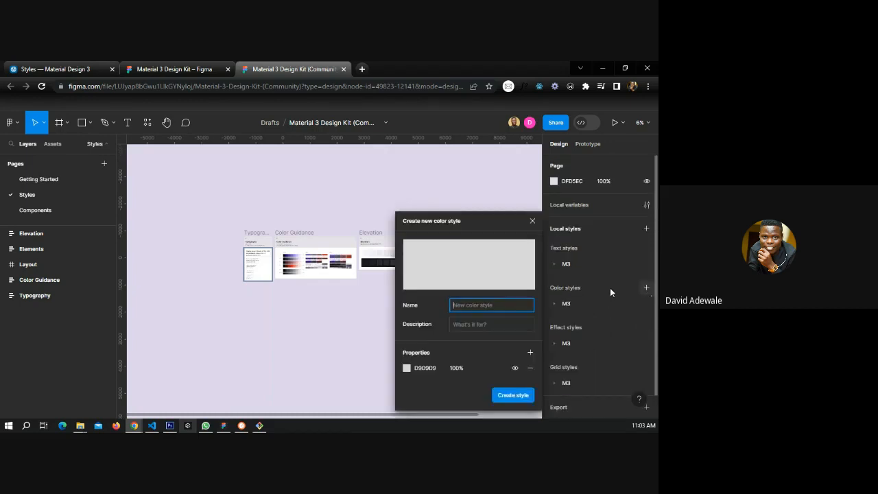
{"action": "left_click", "coordinate": [532, 221]}
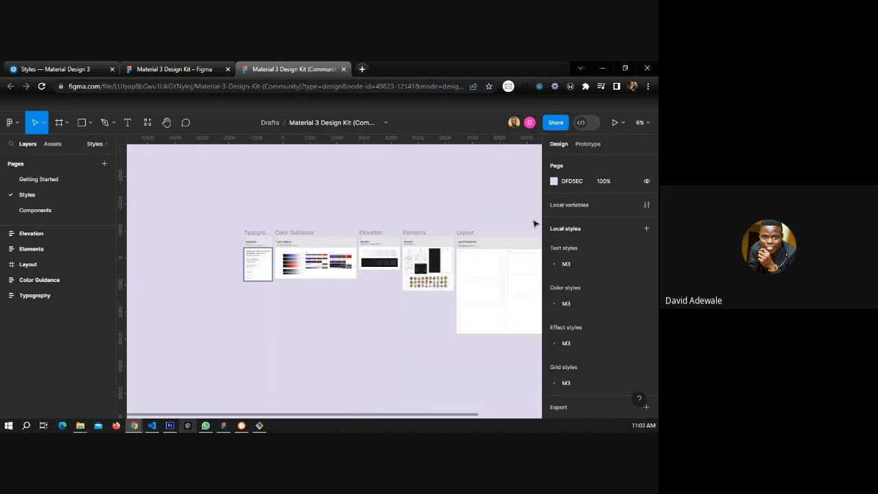
{"action": "key", "text": "alt+Tab"}
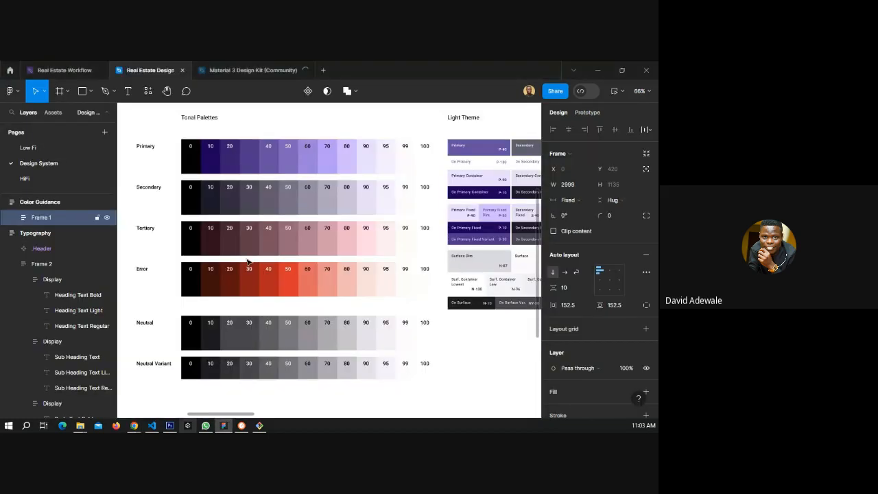
Inspect the primary 0 swatch inside the Color Guidance tonal palette.
{"action": "scroll", "coordinate": [248, 261], "scroll_direction": "up", "scroll_amount": 1}
{"action": "scroll", "coordinate": [205, 233], "scroll_direction": "down", "scroll_amount": 3}
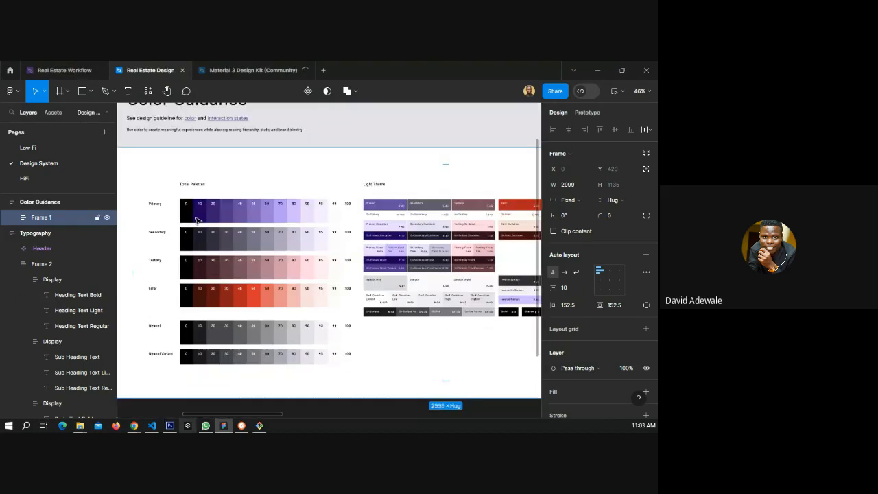
{"action": "scroll", "coordinate": [273, 240], "scroll_direction": "down", "scroll_amount": 1}
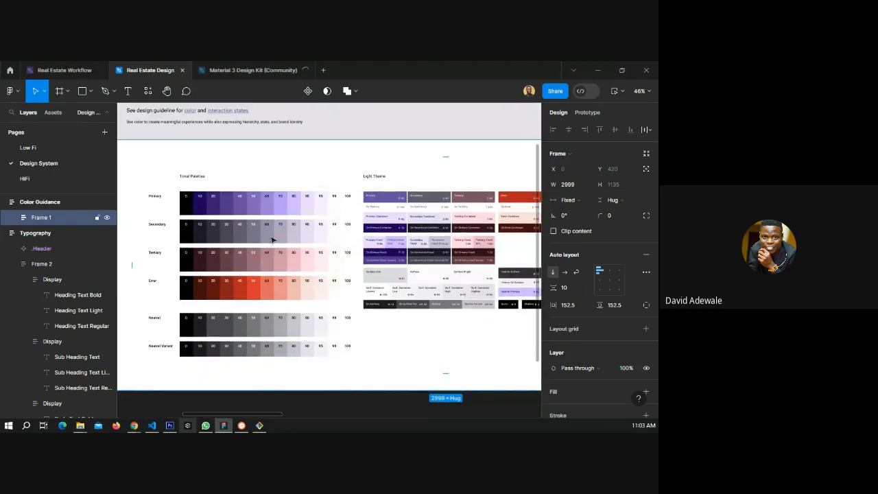
{"action": "left_click", "coordinate": [188, 206]}
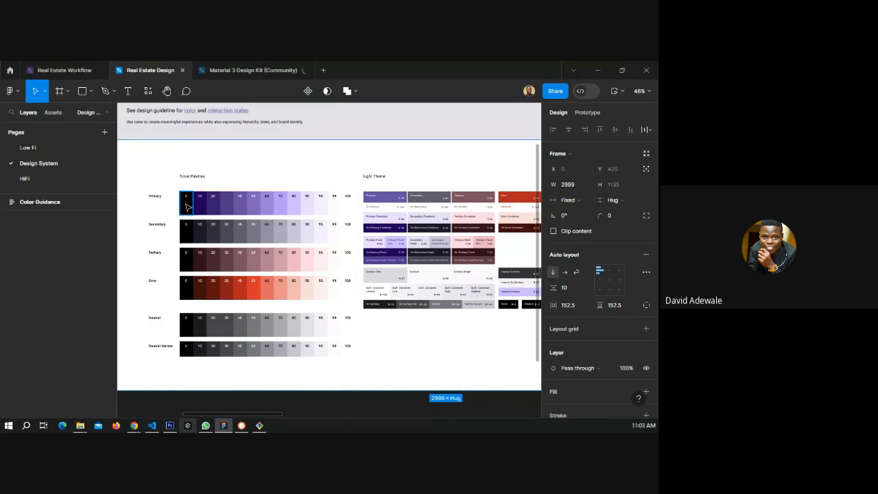
{"action": "double_click", "coordinate": [188, 206]}
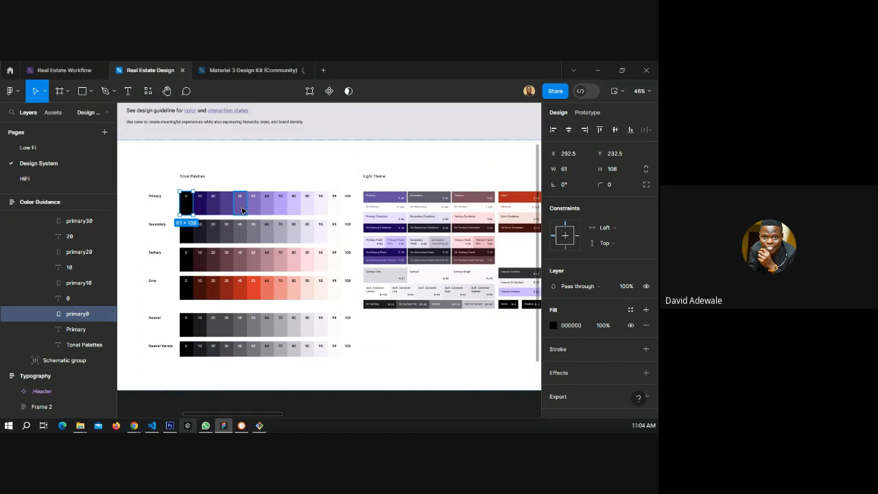
{"action": "left_click", "coordinate": [47, 174]}
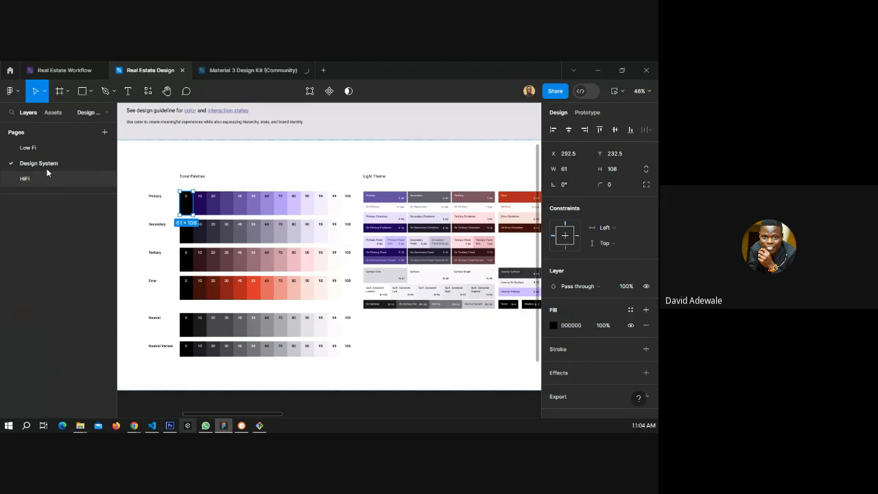
Copy the Walkthrough banner, splash screen and three walkthrough screens from the Low Fi page to the HiFi page.
{"action": "left_click", "coordinate": [104, 156]}
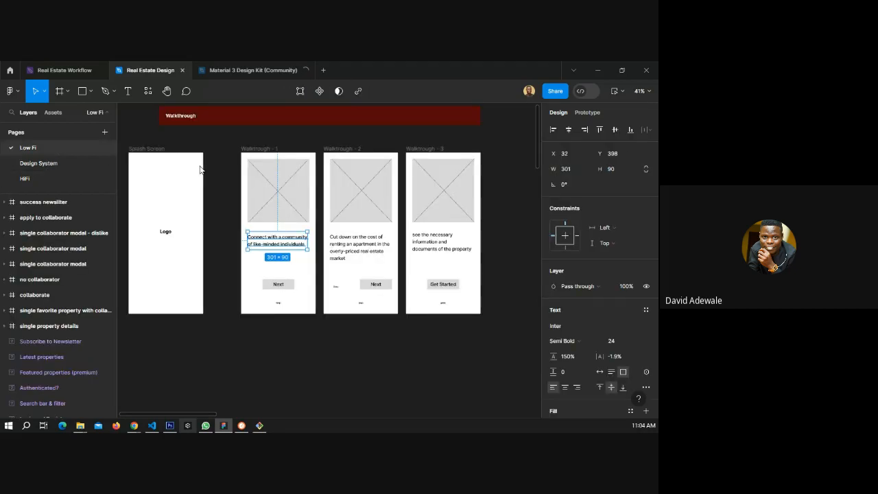
{"action": "left_click", "coordinate": [134, 145]}
{"action": "scroll", "coordinate": [253, 180], "scroll_direction": "down", "scroll_amount": 1}
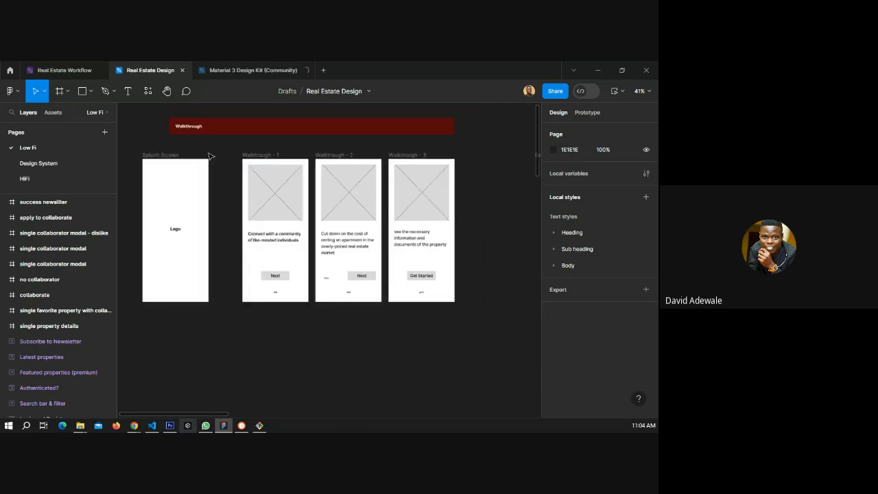
{"action": "left_click_drag", "start_coordinate": [136, 115], "coordinate": [345, 333]}
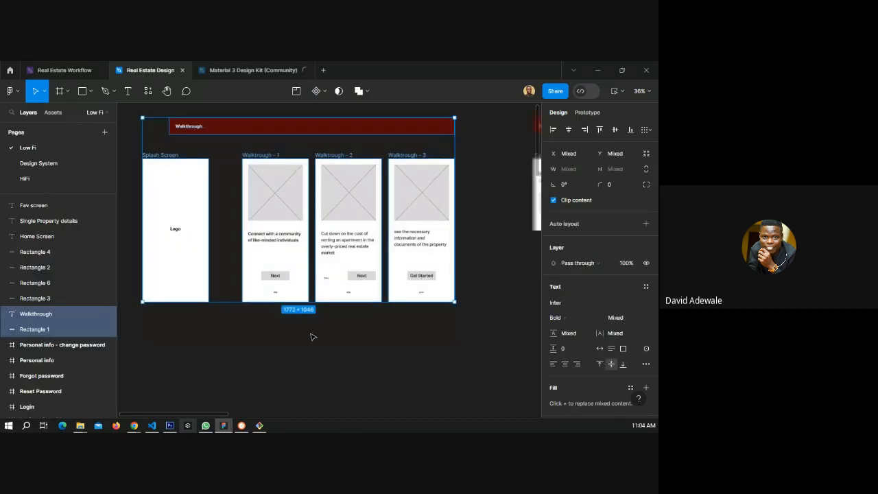
{"action": "left_click", "coordinate": [31, 181]}
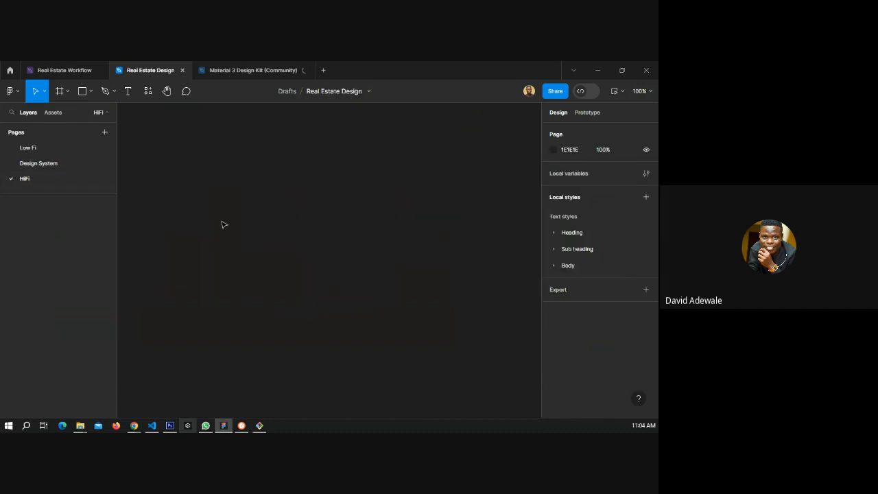
{"action": "left_click", "coordinate": [223, 131]}
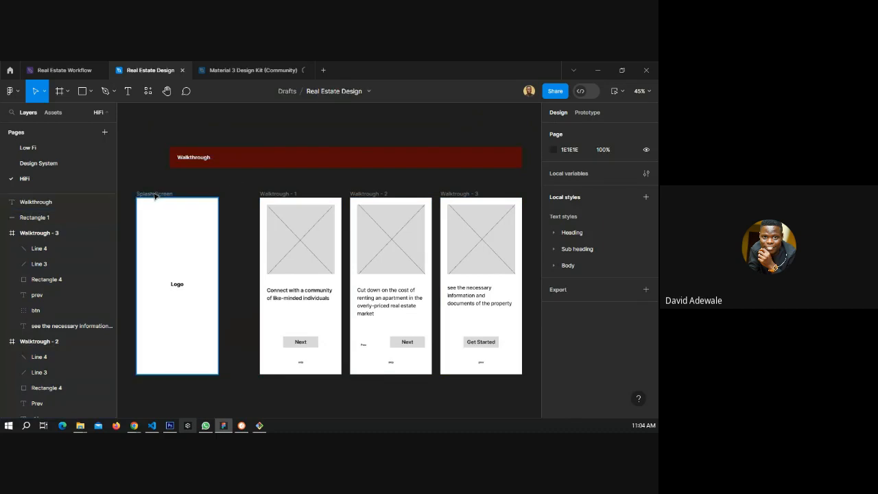
Group the Walkthrough banner text with its rectangle and shift the group to line up with the splash screen.
{"action": "left_click", "coordinate": [286, 160]}
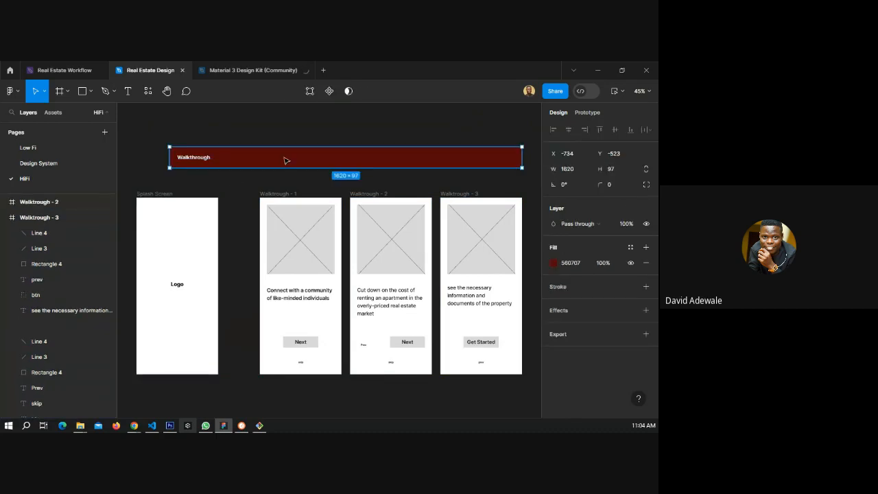
{"action": "left_click", "coordinate": [204, 163], "text": "shift"}
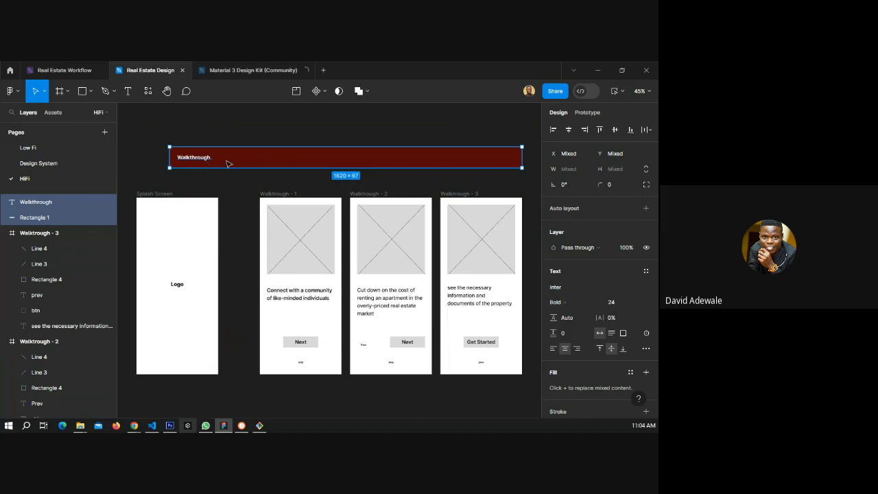
{"action": "key", "text": "ctrl+g"}
{"action": "left_click_drag", "start_coordinate": [248, 163], "coordinate": [242, 163]}
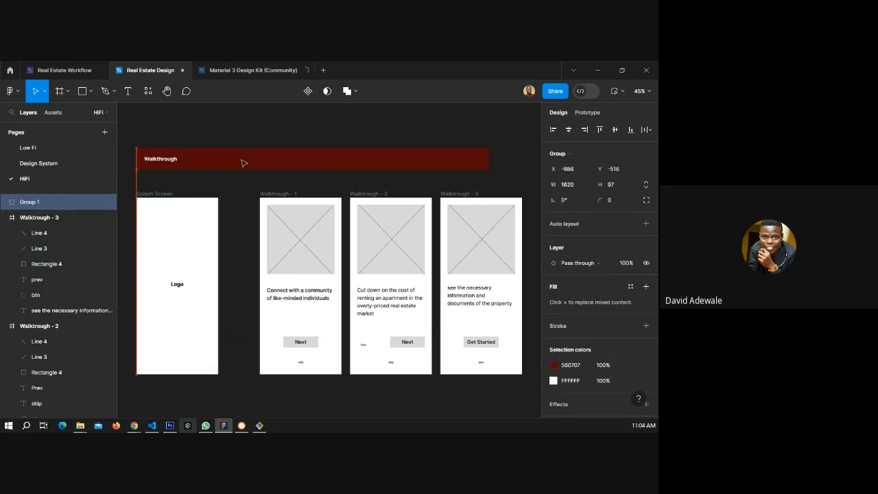
{"action": "left_click", "coordinate": [248, 201]}
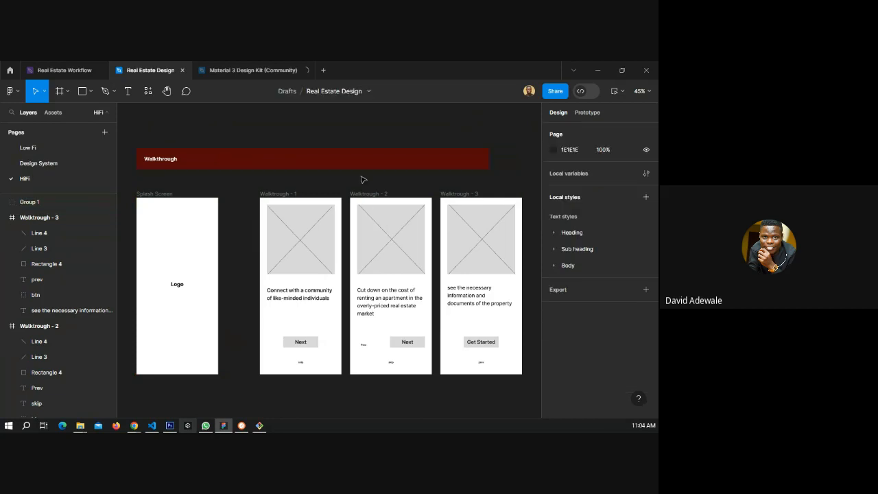
{"action": "left_click_drag", "start_coordinate": [219, 243], "coordinate": [246, 217]}
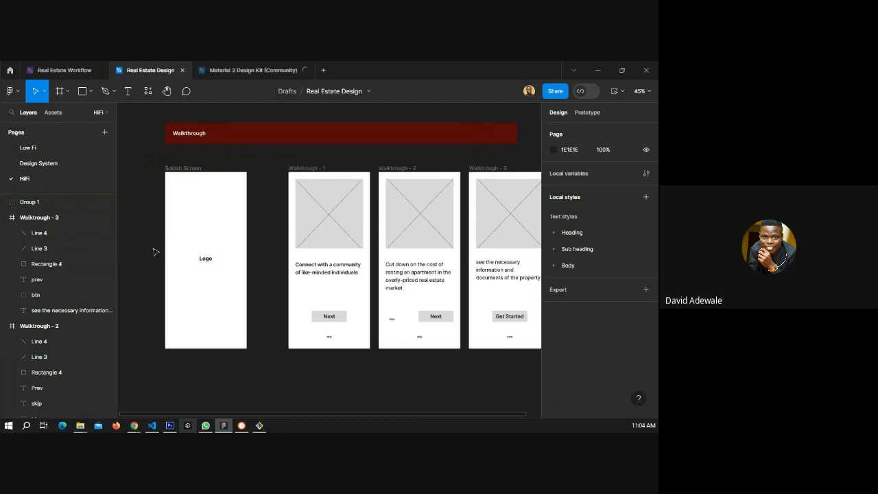
Launch the Unsplash plugin and search it for "house" photos.
{"action": "left_click", "coordinate": [147, 93]}
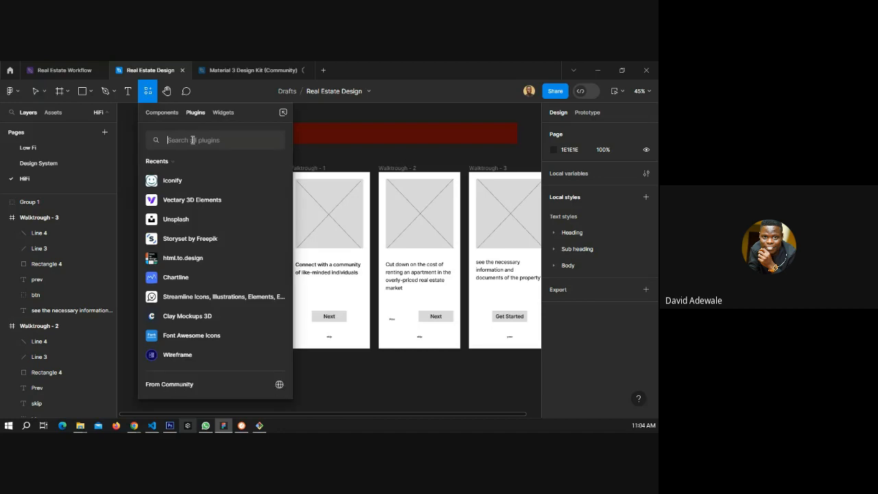
{"action": "type", "text": "unspa"}
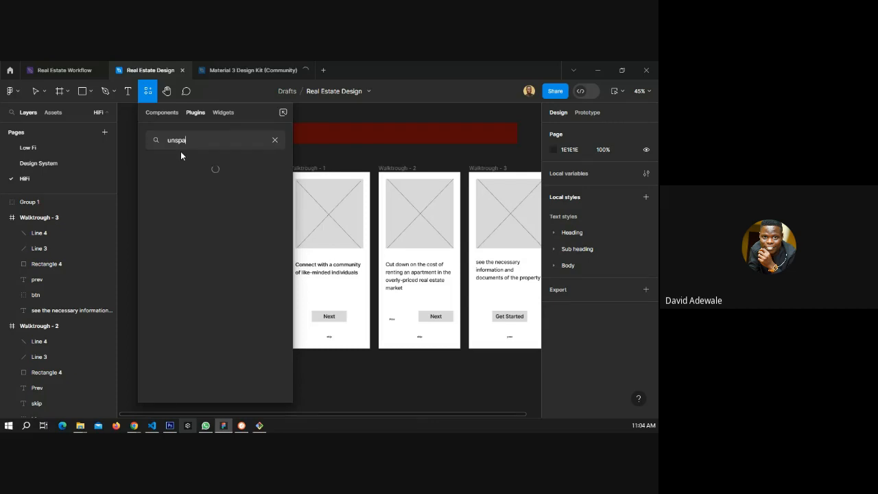
{"action": "key", "text": "BackSpace"}
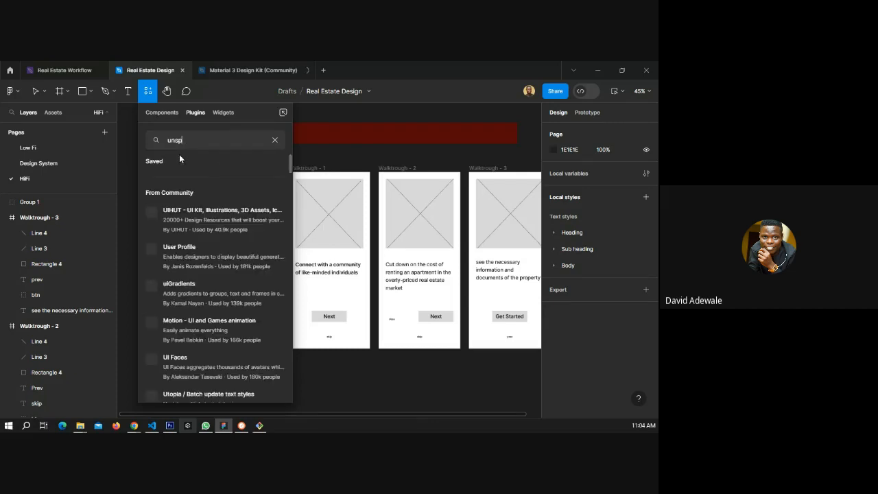
{"action": "left_click", "coordinate": [279, 182]}
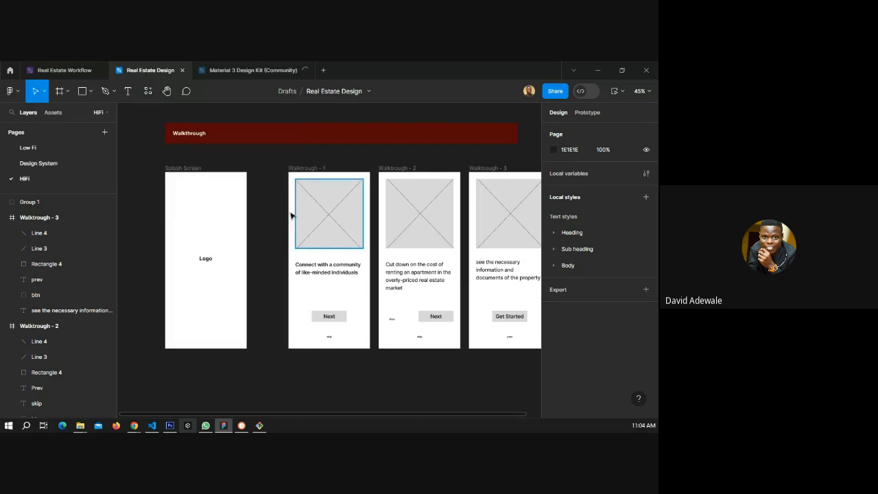
{"action": "key", "text": "alt+Tab"}
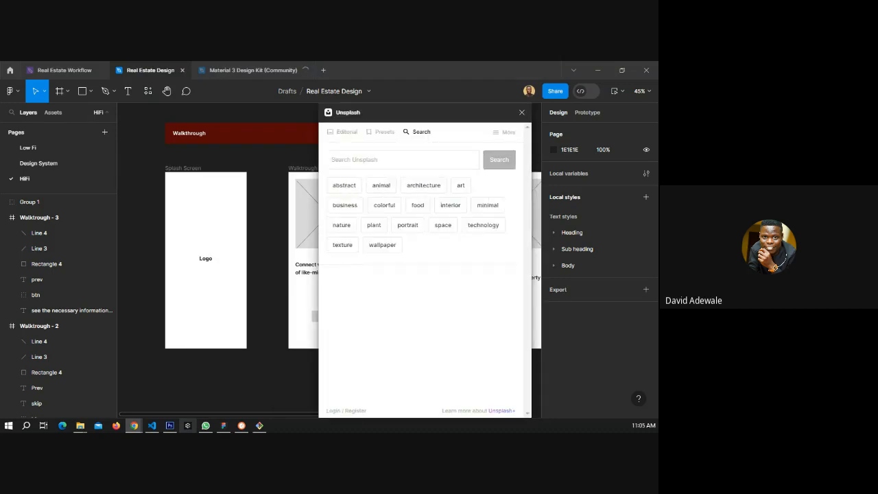
{"action": "left_click", "coordinate": [388, 161]}
{"action": "type", "text": "house"}
{"action": "left_click", "coordinate": [507, 162]}
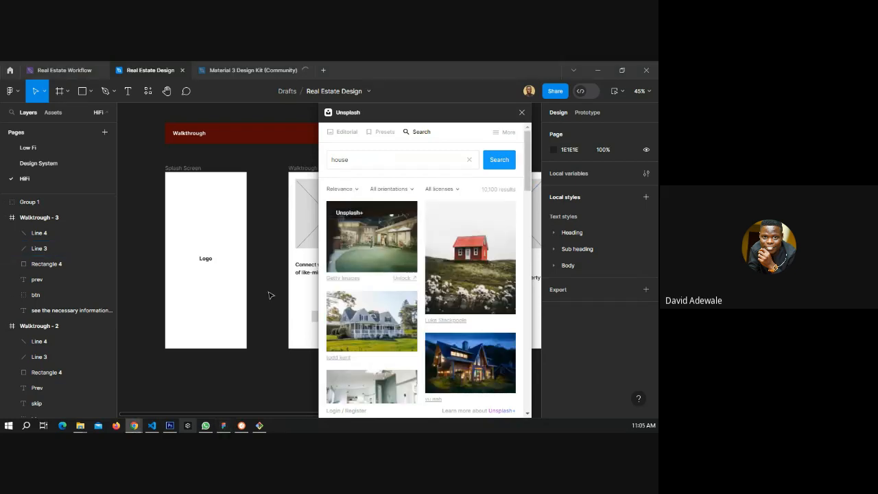
Browse the house results, insert the white modern building photo onto the canvas, and close the plugin.
{"action": "scroll", "coordinate": [368, 291], "scroll_direction": "down", "scroll_amount": 10}
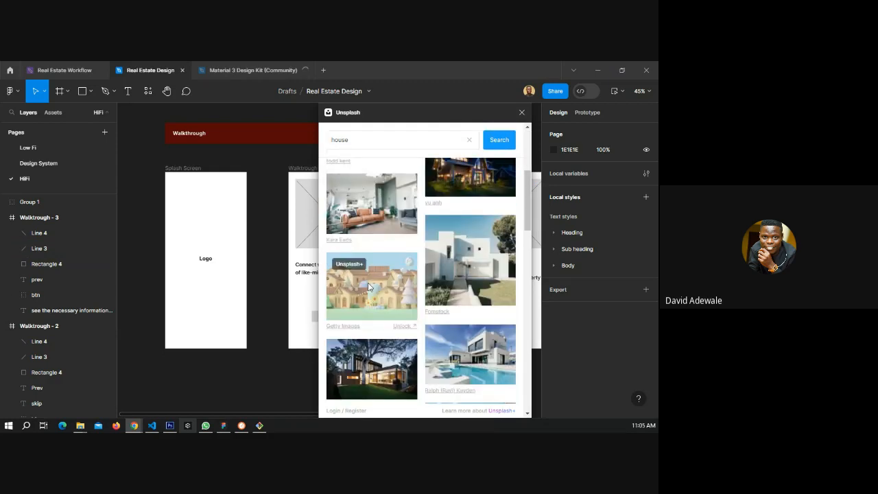
{"action": "scroll", "coordinate": [369, 288], "scroll_direction": "down", "scroll_amount": 5}
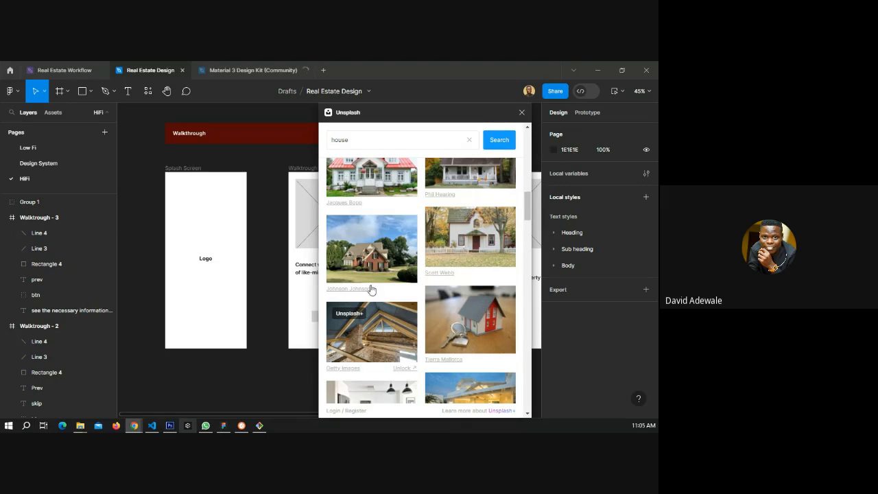
{"action": "scroll", "coordinate": [370, 289], "scroll_direction": "down", "scroll_amount": 2}
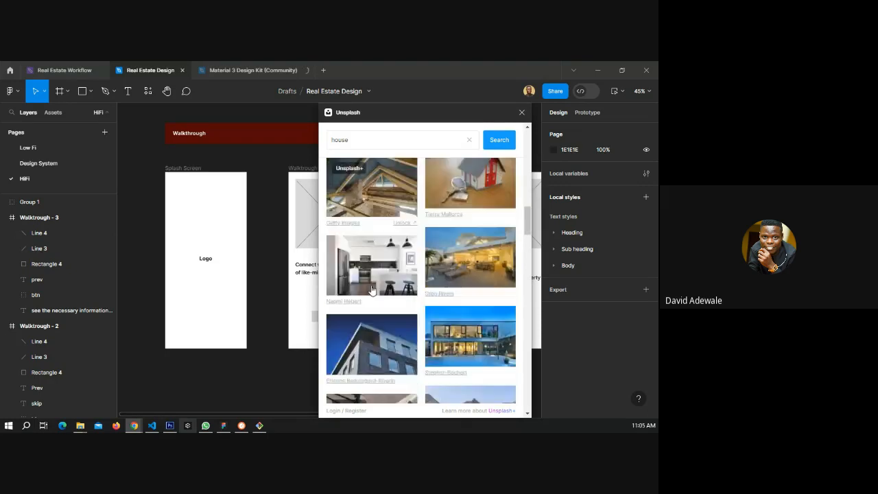
{"action": "scroll", "coordinate": [370, 289], "scroll_direction": "down", "scroll_amount": 1}
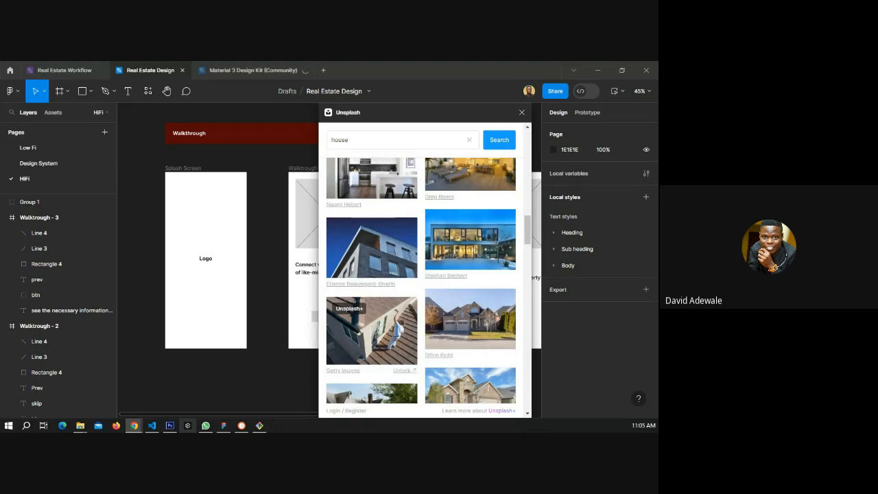
{"action": "scroll", "coordinate": [287, 330], "scroll_direction": "down", "scroll_amount": 1}
{"action": "scroll", "coordinate": [287, 330], "scroll_direction": "down", "scroll_amount": 1}
{"action": "scroll", "coordinate": [360, 322], "scroll_direction": "down", "scroll_amount": 2}
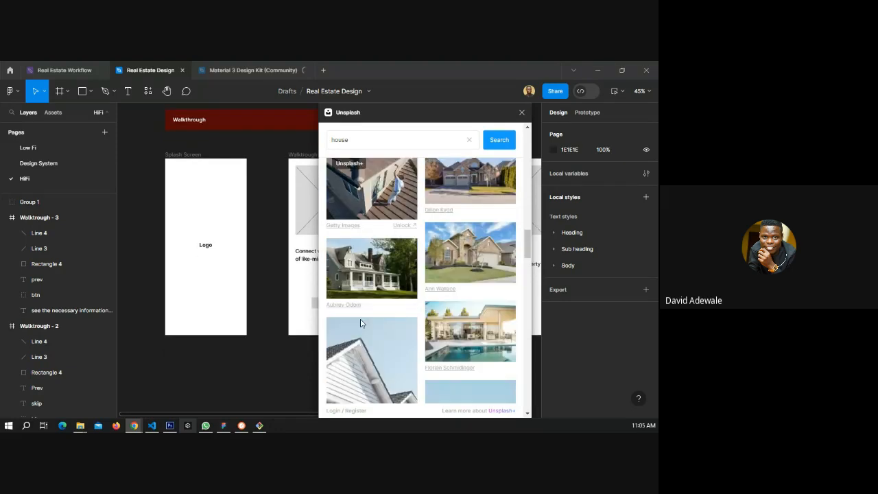
{"action": "scroll", "coordinate": [361, 322], "scroll_direction": "down", "scroll_amount": 3}
{"action": "scroll", "coordinate": [356, 324], "scroll_direction": "down", "scroll_amount": 1}
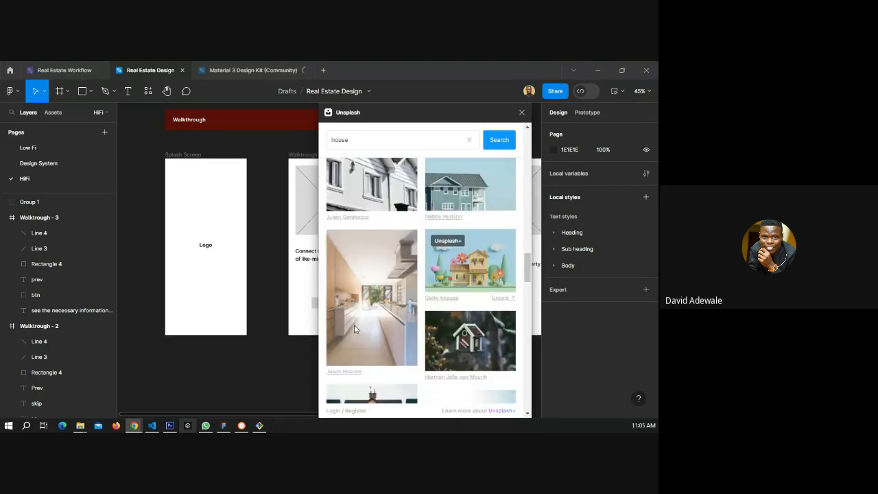
{"action": "scroll", "coordinate": [317, 346], "scroll_direction": "down", "scroll_amount": 2}
{"action": "scroll", "coordinate": [363, 343], "scroll_direction": "down", "scroll_amount": 3}
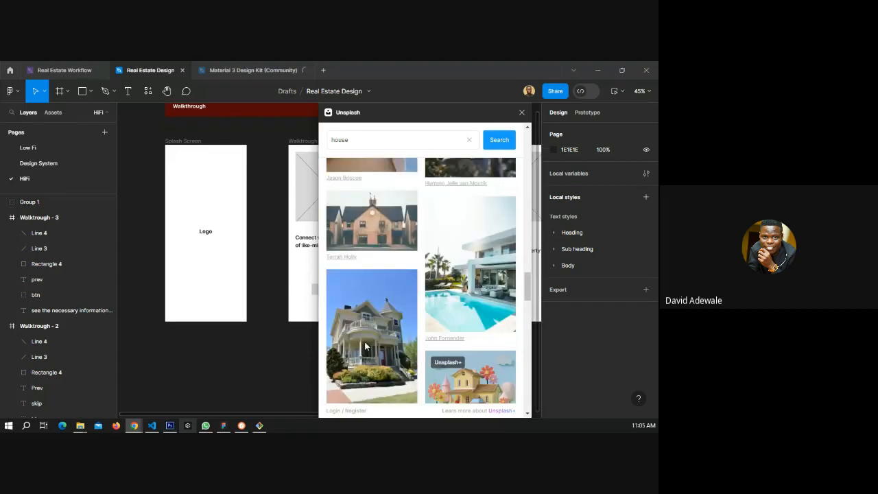
{"action": "scroll", "coordinate": [363, 343], "scroll_direction": "down", "scroll_amount": 4}
{"action": "scroll", "coordinate": [364, 347], "scroll_direction": "down", "scroll_amount": 1}
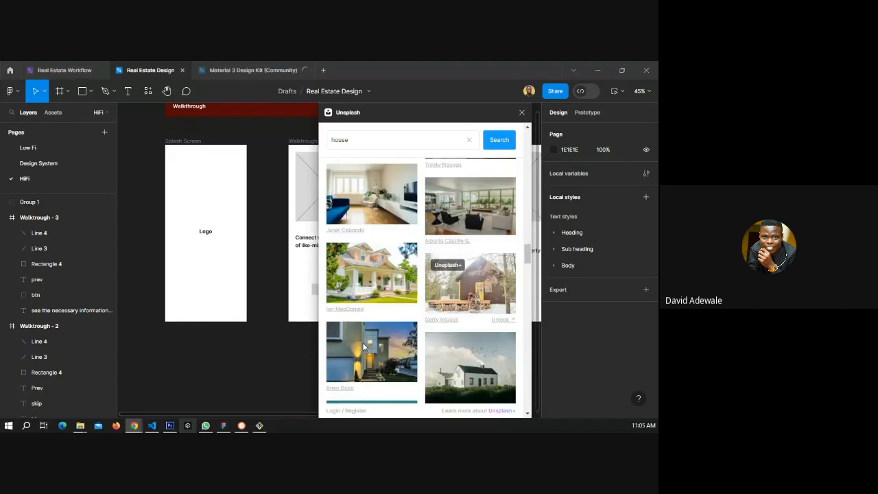
{"action": "scroll", "coordinate": [364, 347], "scroll_direction": "down", "scroll_amount": 5}
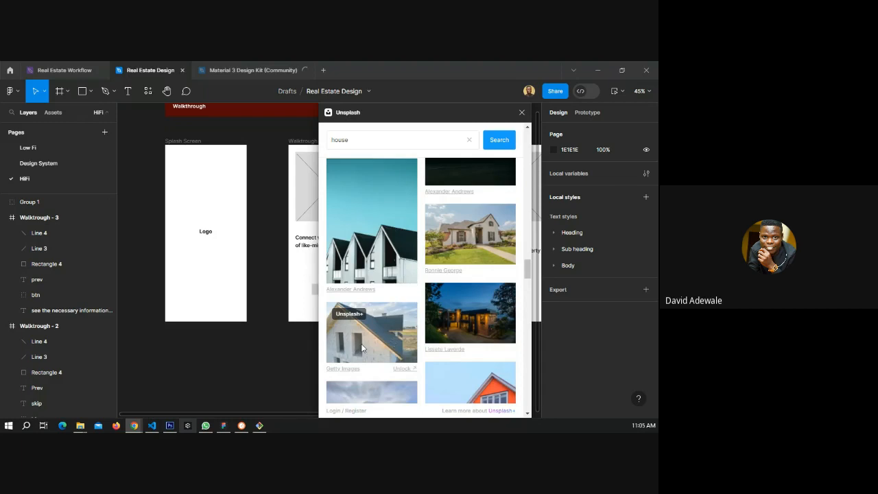
{"action": "scroll", "coordinate": [362, 349], "scroll_direction": "down", "scroll_amount": 2}
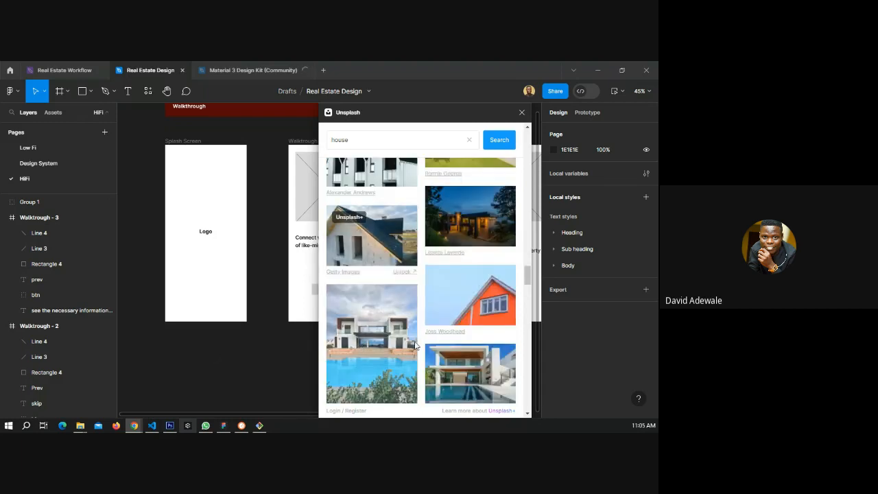
{"action": "scroll", "coordinate": [384, 340], "scroll_direction": "down", "scroll_amount": 6}
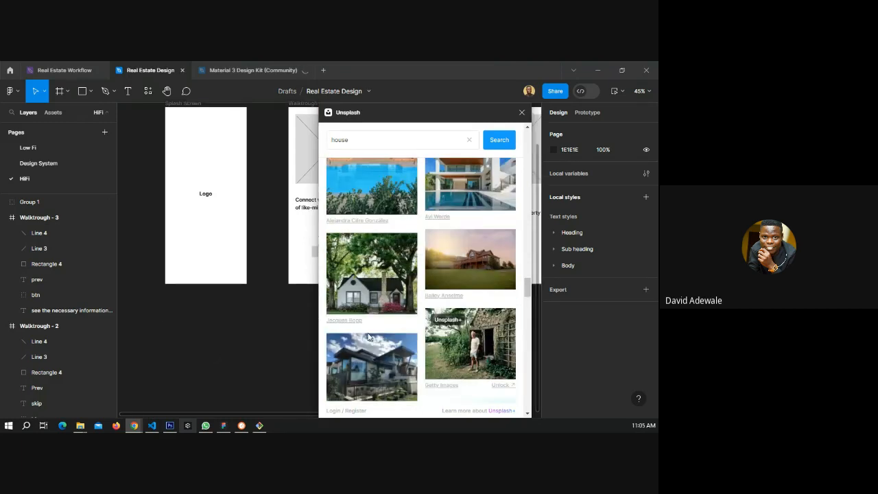
{"action": "scroll", "coordinate": [388, 334], "scroll_direction": "down", "scroll_amount": 2}
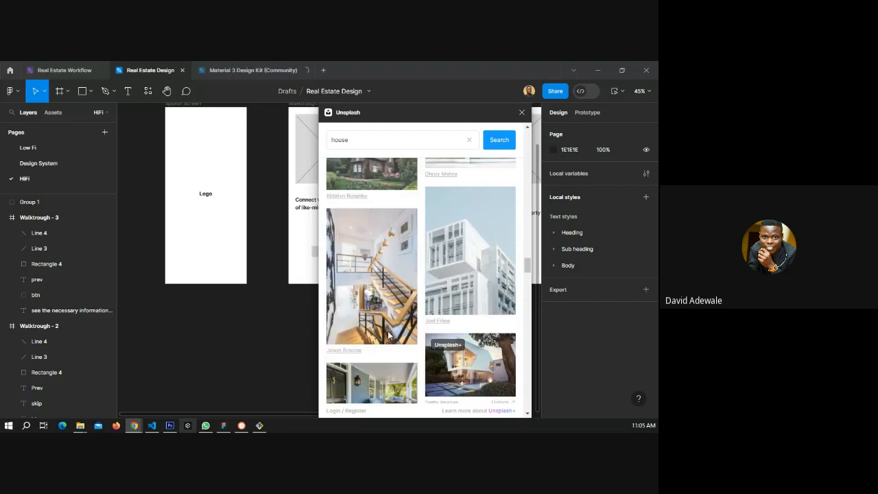
{"action": "left_click", "coordinate": [459, 254]}
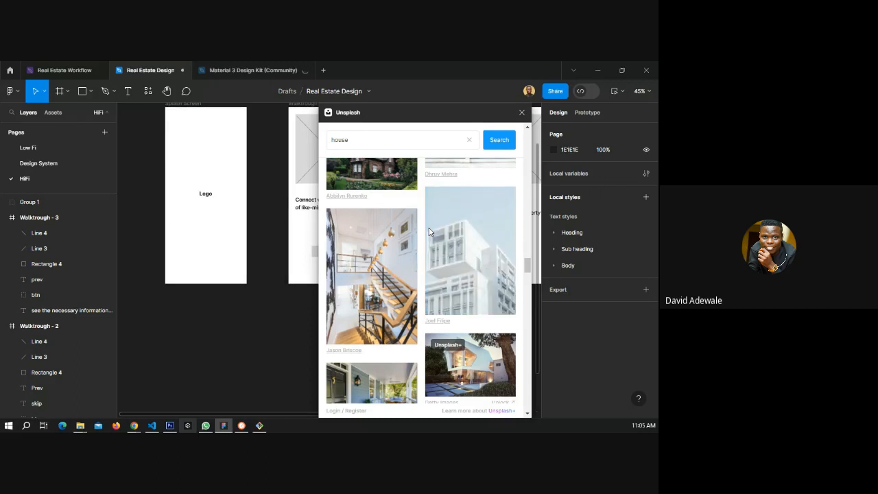
{"action": "left_click", "coordinate": [521, 112]}
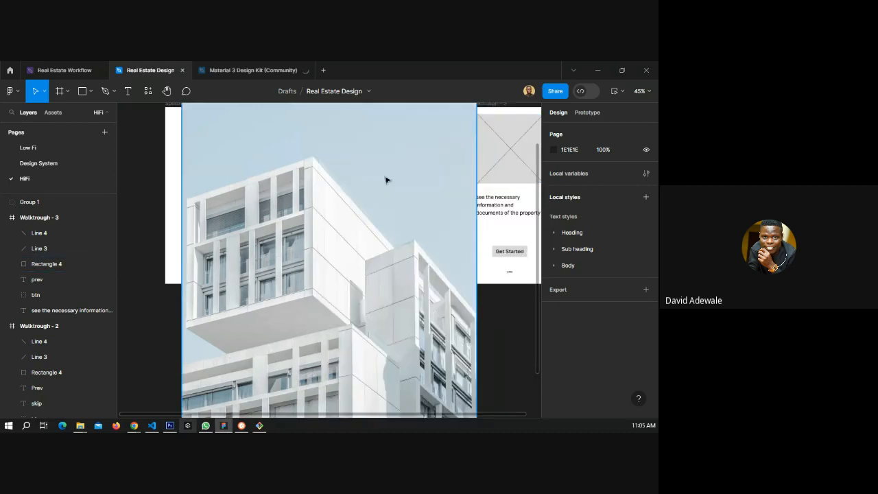
Move the building photo into the Splash Screen frame and resize it to about 585 × 828 to fill the frame.
{"action": "scroll", "coordinate": [385, 179], "scroll_direction": "down", "scroll_amount": 5}
{"action": "left_click", "coordinate": [374, 205]}
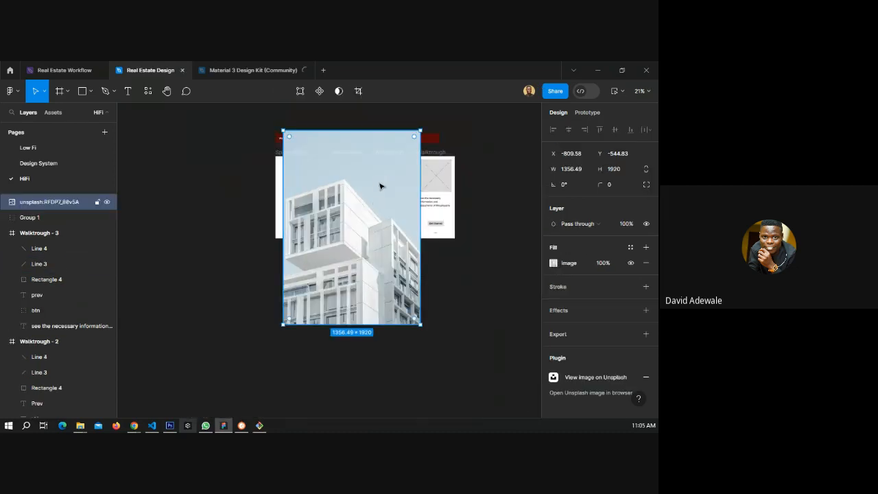
{"action": "left_click_drag", "start_coordinate": [379, 186], "coordinate": [212, 220]}
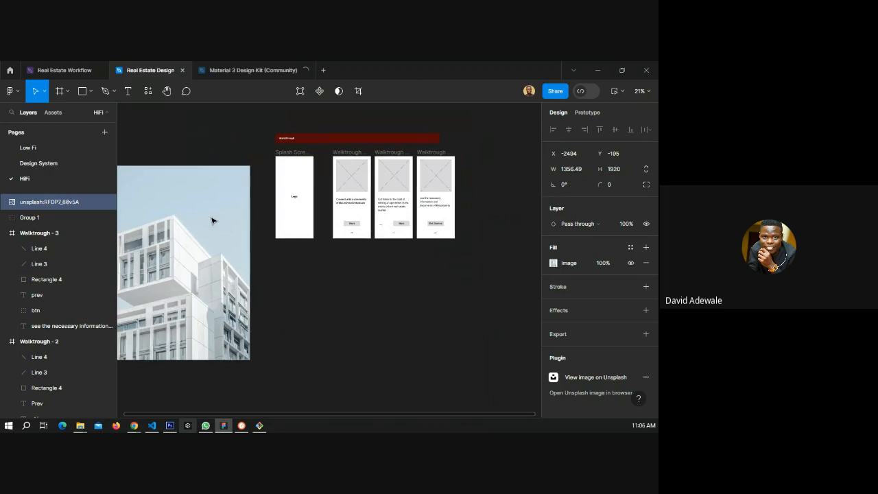
{"action": "left_click_drag", "start_coordinate": [212, 209], "coordinate": [288, 180]}
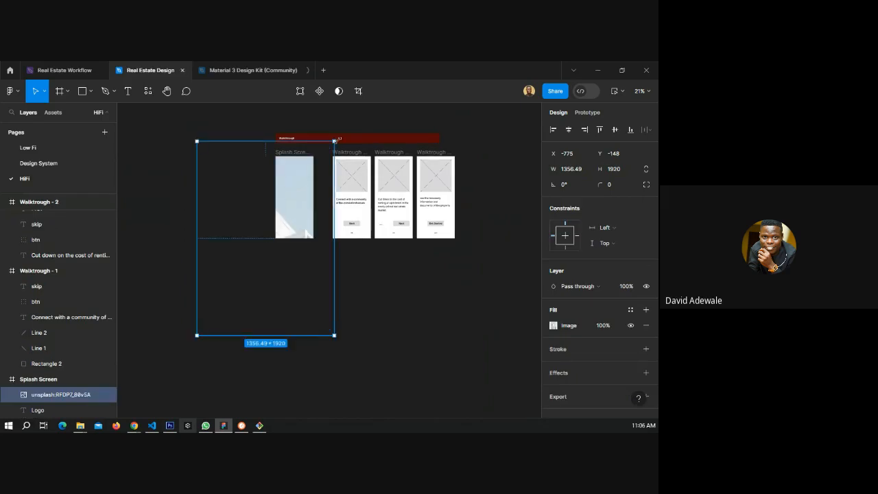
{"action": "left_click_drag", "start_coordinate": [336, 139], "coordinate": [299, 178]}
{"action": "left_click_drag", "start_coordinate": [298, 178], "coordinate": [315, 171]}
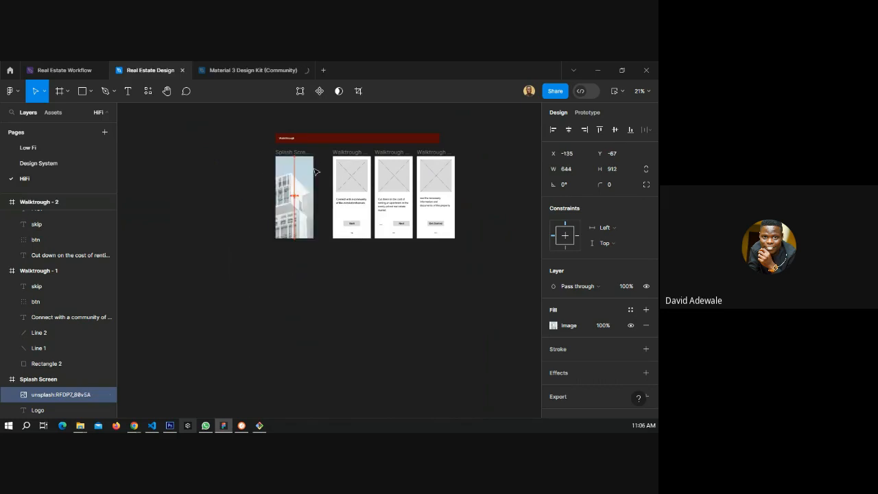
{"action": "scroll", "coordinate": [333, 162], "scroll_direction": "up", "scroll_amount": 3}
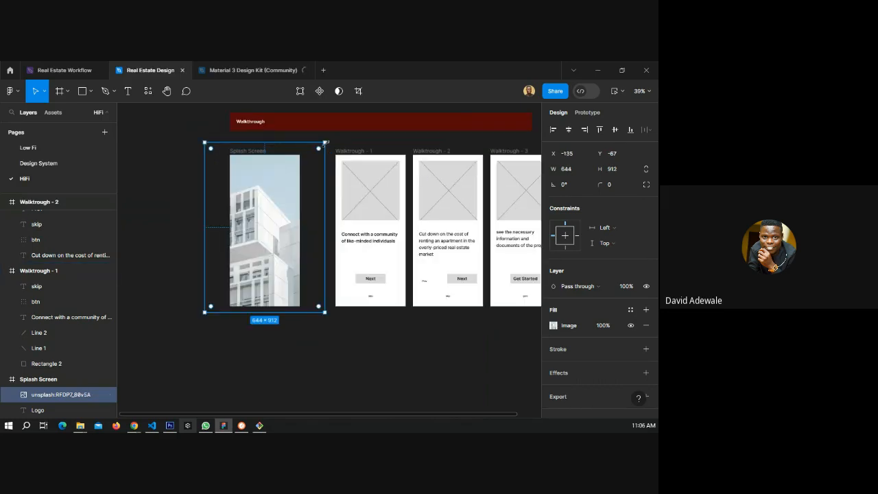
{"action": "mouse_move", "coordinate": [326, 142]}
{"action": "left_mouse_down"}
{"action": "mouse_move", "coordinate": [308, 159]}
{"action": "mouse_move", "coordinate": [313, 153]}
{"action": "left_mouse_up"}
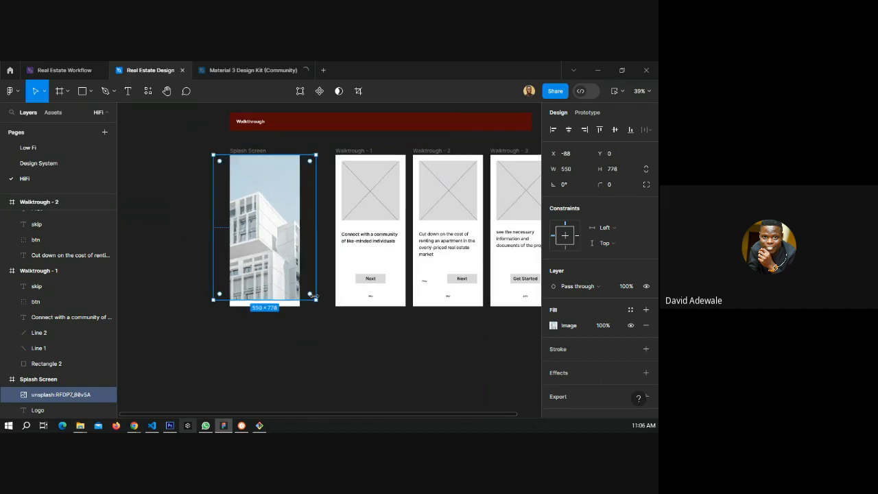
{"action": "left_click_drag", "start_coordinate": [315, 299], "coordinate": [322, 309]}
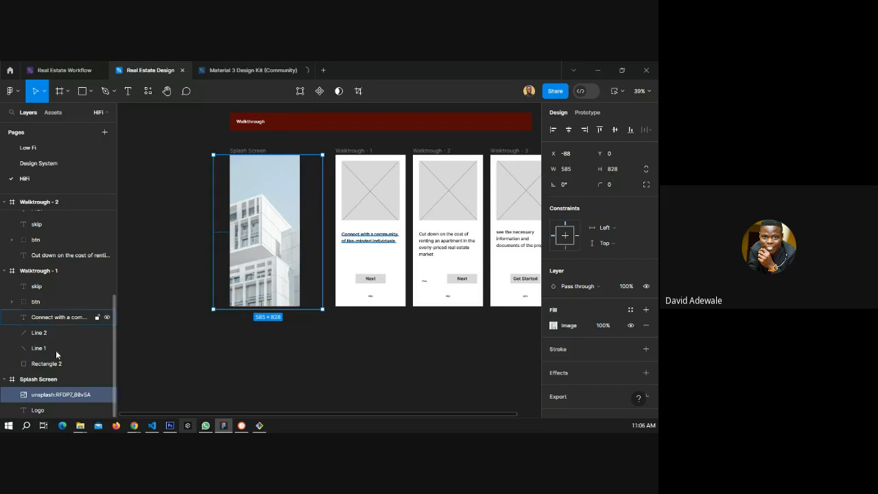
Reorder the Logo text layer above the photo inside the Splash Screen frame.
{"action": "left_click", "coordinate": [53, 407]}
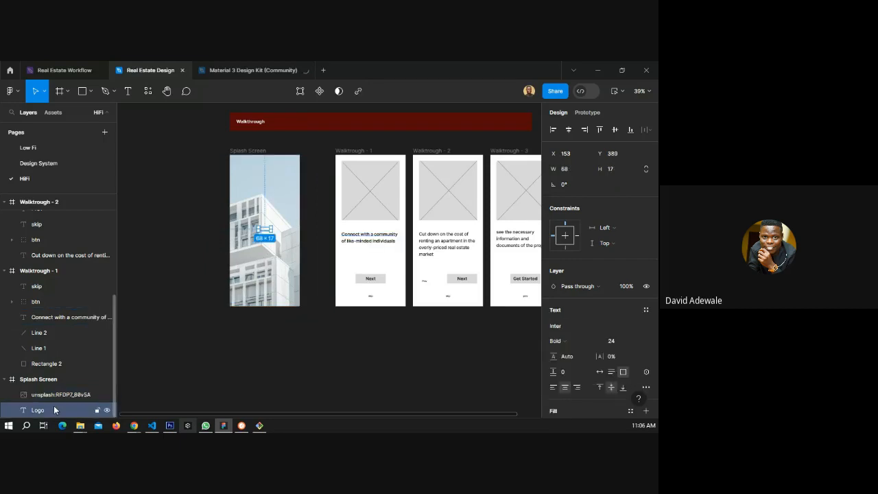
{"action": "left_click_drag", "start_coordinate": [54, 407], "coordinate": [55, 389]}
{"action": "left_click", "coordinate": [187, 247]}
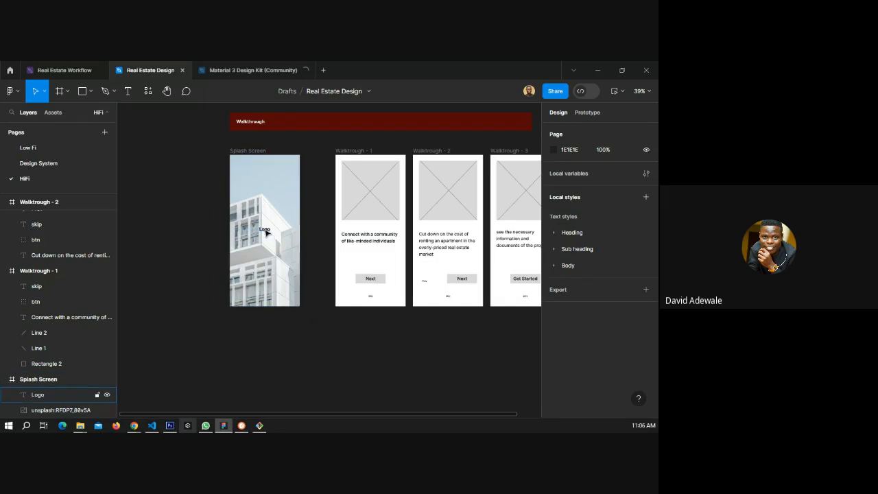
{"action": "left_click", "coordinate": [267, 234]}
{"action": "left_click", "coordinate": [194, 237]}
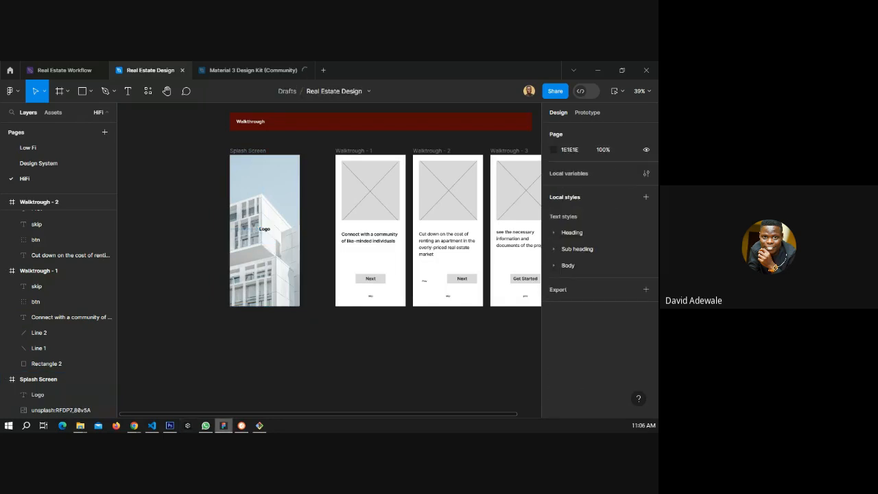
{"action": "mouse_move", "coordinate": [136, 427]}
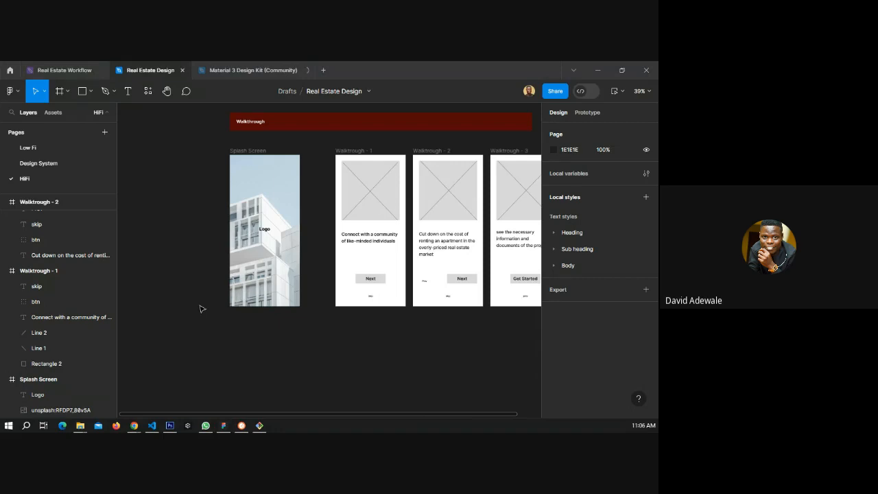
Switch to the web browser, open a new tab, and search Google for "real estate logo".
{"action": "key", "text": "alt+Tab"}
{"action": "left_click", "coordinate": [361, 70]}
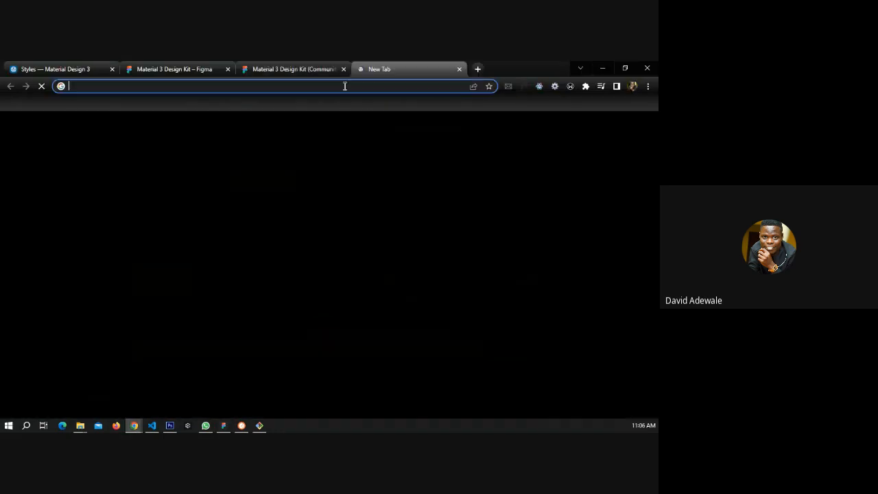
{"action": "left_click", "coordinate": [345, 86]}
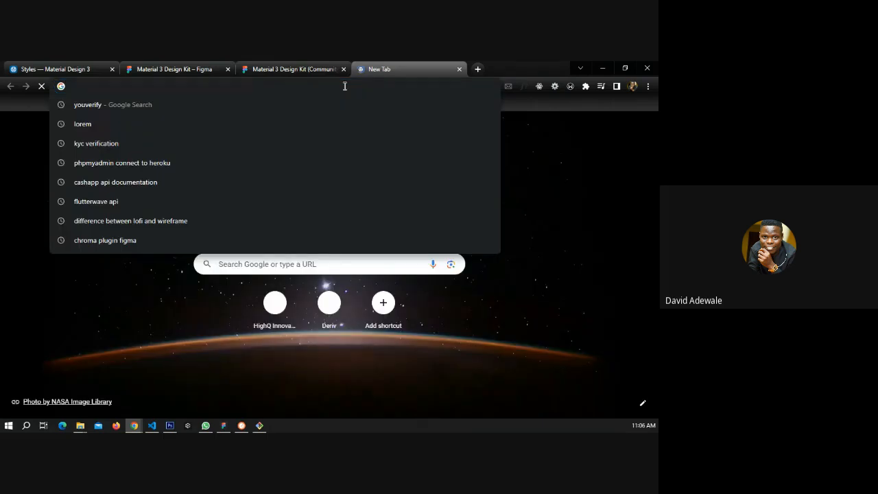
{"action": "type", "text": "real estate logo"}
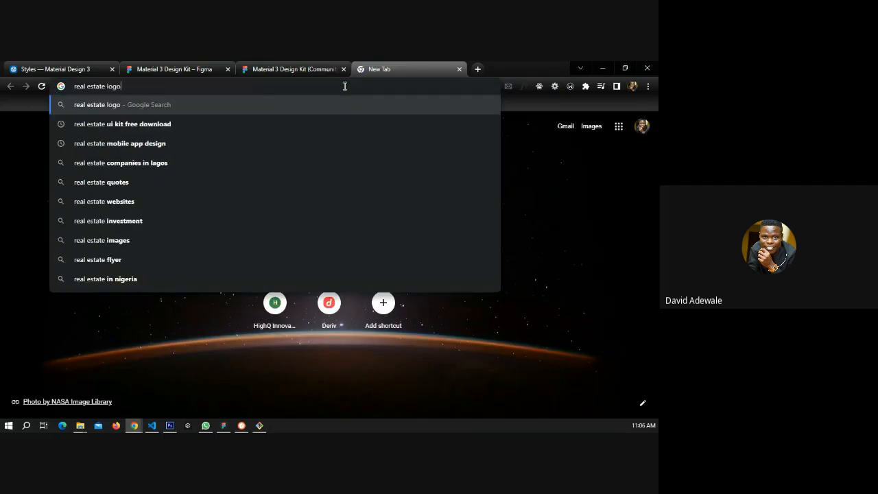
{"action": "key", "text": "Return"}
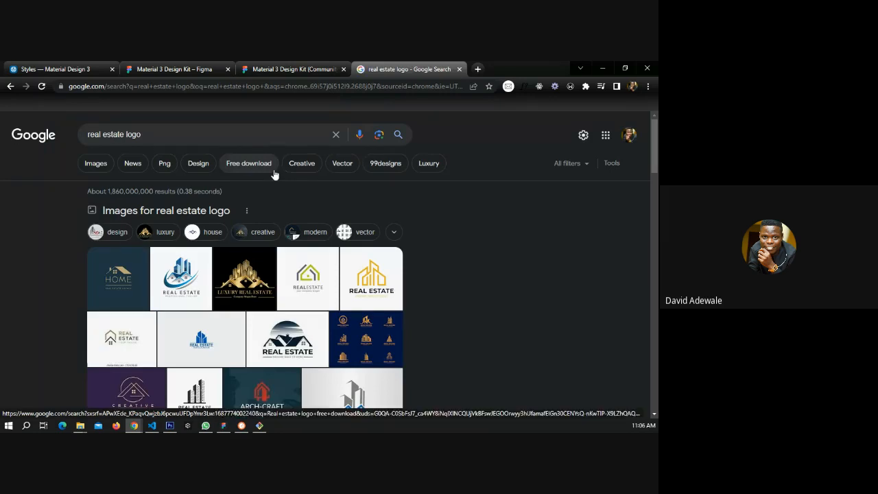
Refine the search to "real estate logo png", open the blue house-and-skyscrapers logo result, and copy its image.
{"action": "left_click", "coordinate": [169, 135]}
{"action": "type", "text": "png"}
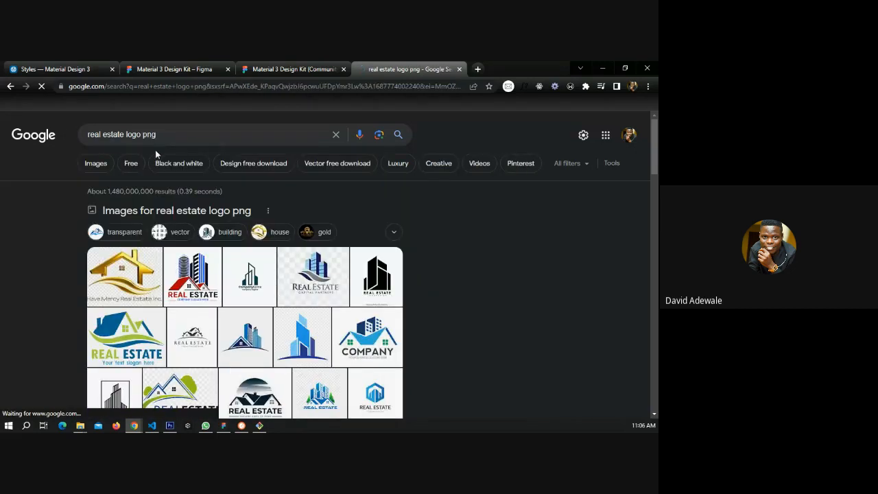
{"action": "scroll", "coordinate": [158, 177], "scroll_direction": "down", "scroll_amount": 2}
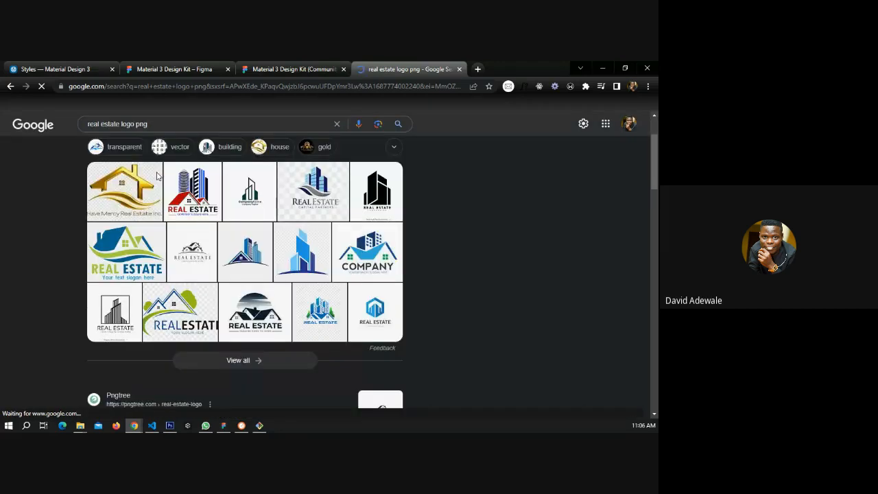
{"action": "scroll", "coordinate": [235, 192], "scroll_direction": "down", "scroll_amount": 2}
{"action": "left_click", "coordinate": [235, 192]}
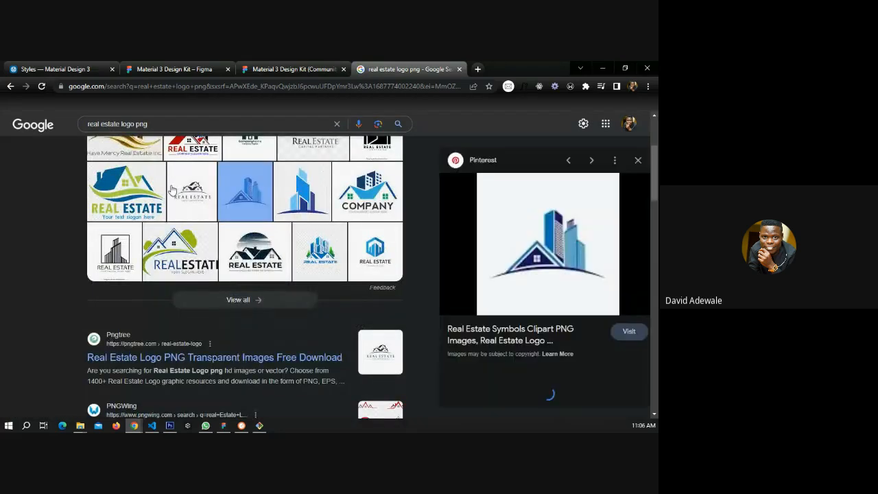
{"action": "right_click", "coordinate": [524, 243]}
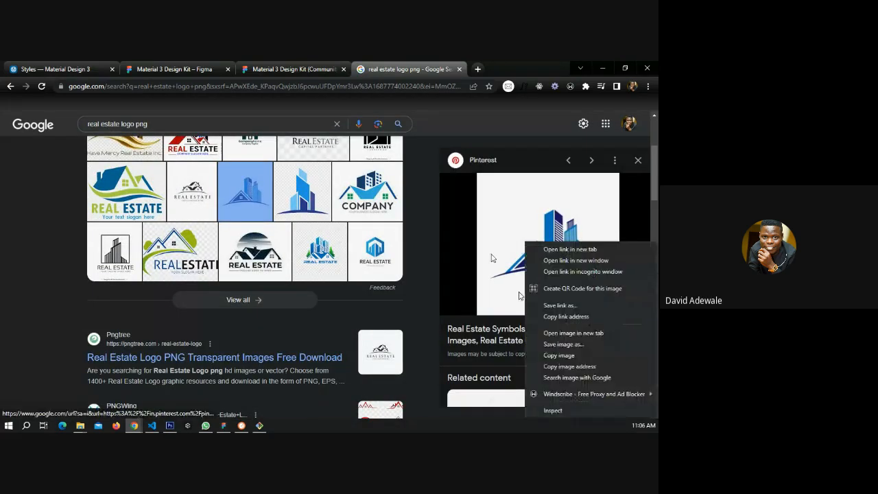
{"action": "left_click", "coordinate": [558, 356]}
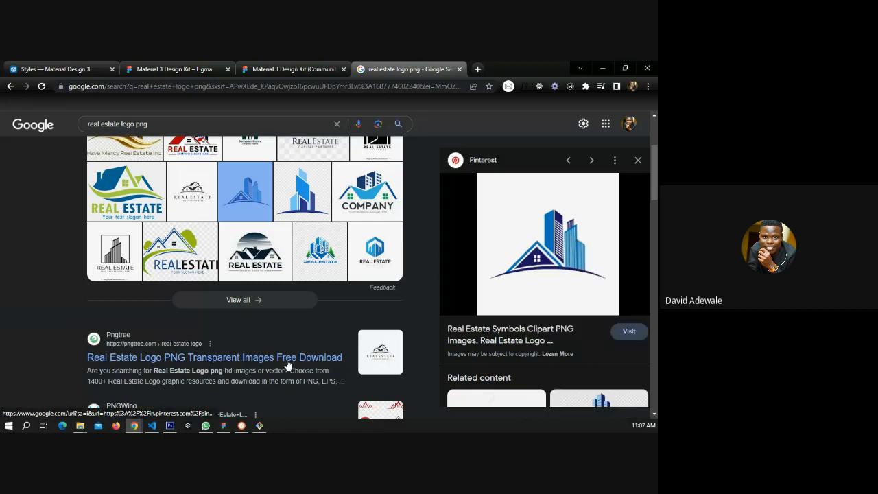
Switch back to Figma and paste the copied logo image onto the canvas.
{"action": "left_click", "coordinate": [223, 425]}
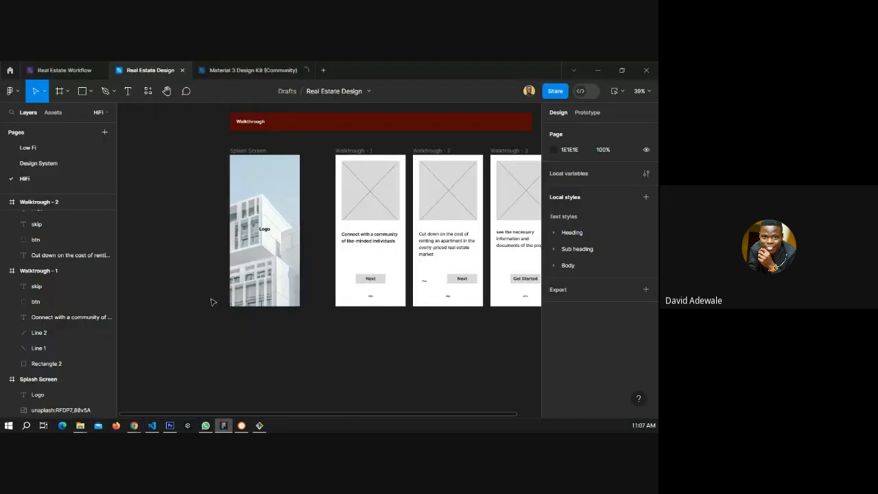
{"action": "key", "text": "ctrl+v"}
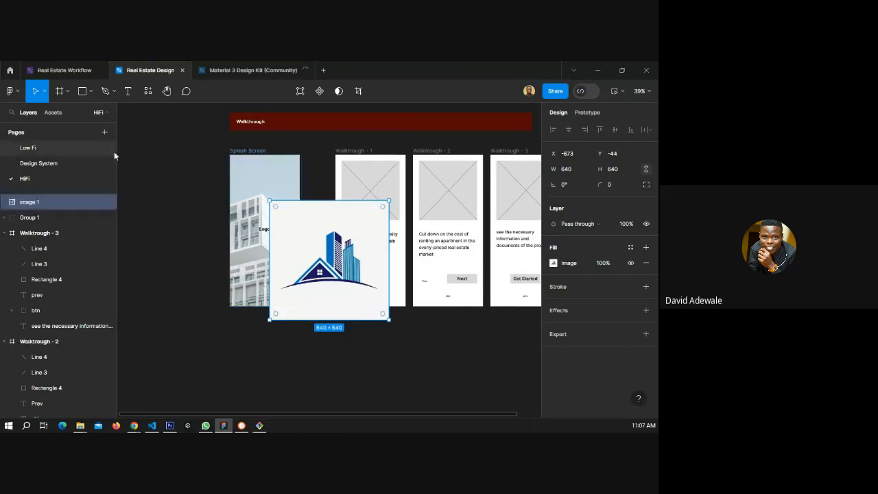
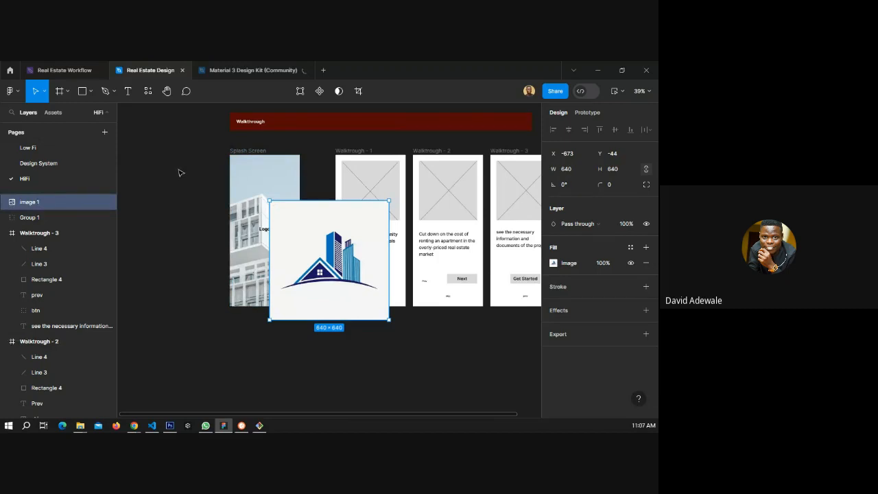
{"action": "left_click", "coordinate": [147, 90]}
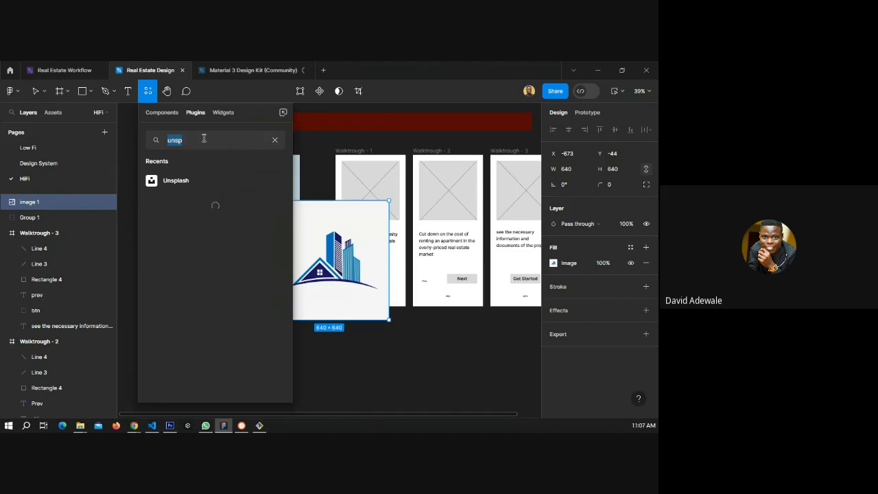
{"action": "type", "text": "remo"}
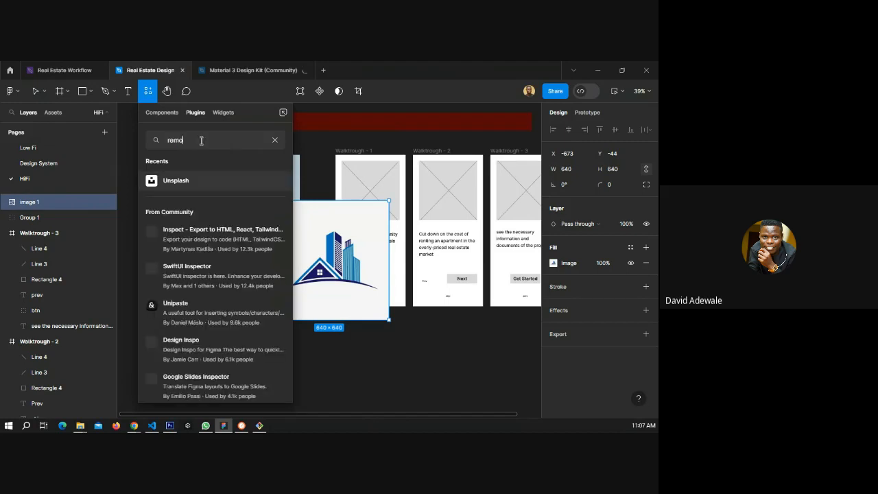
{"action": "type", "text": "ve"}
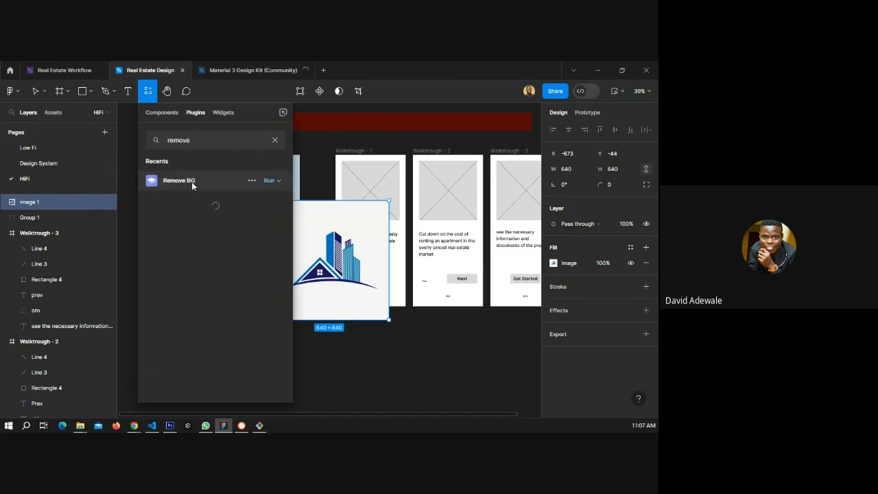
{"action": "left_click", "coordinate": [191, 182]}
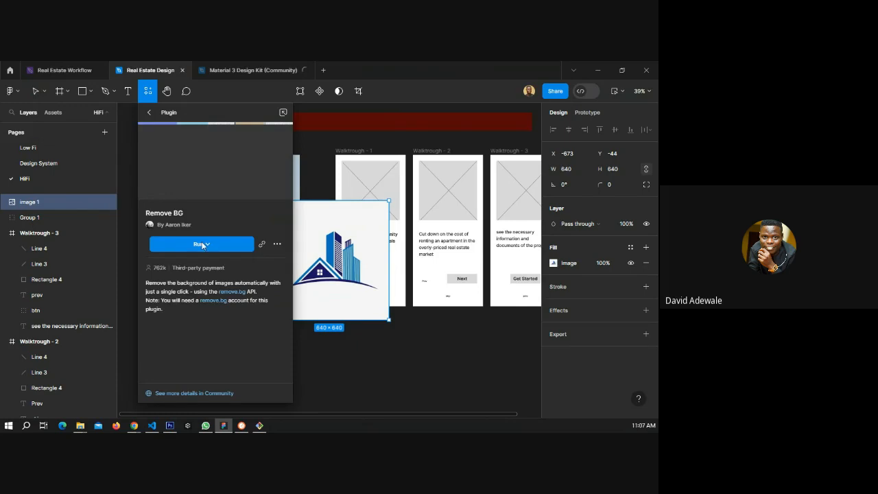
{"action": "left_click", "coordinate": [210, 250]}
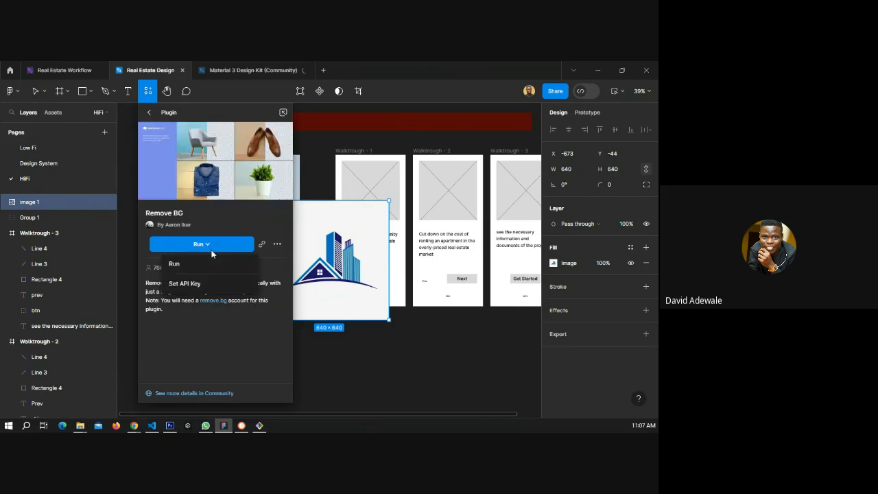
{"action": "left_click", "coordinate": [366, 308]}
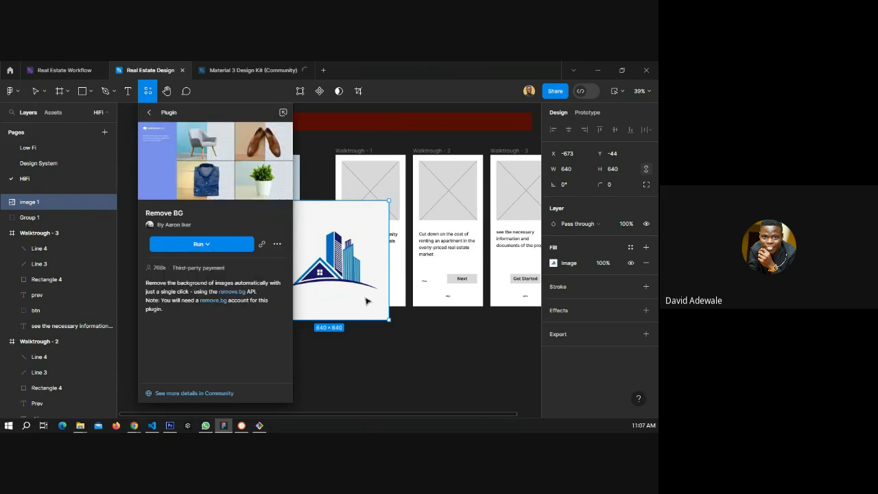
{"action": "left_click", "coordinate": [393, 353]}
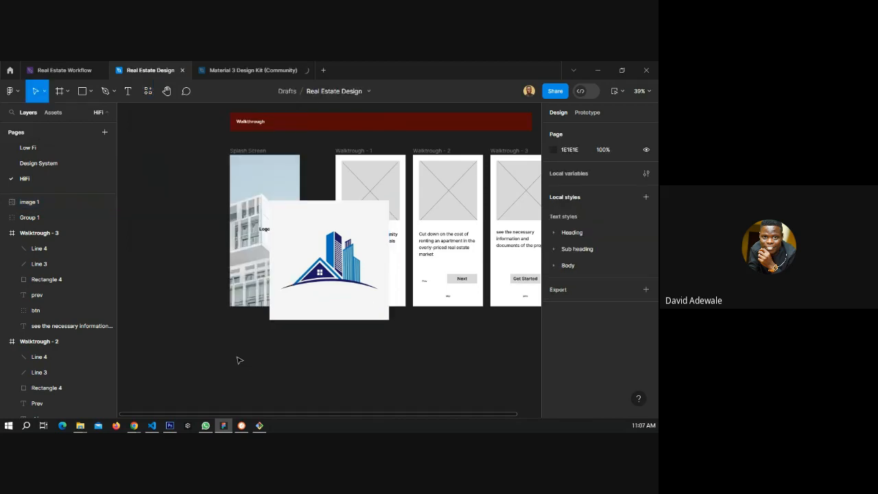
Scale the pasted logo image down to about 140 × 140 over the Splash Screen photo.
{"action": "left_click", "coordinate": [305, 312]}
{"action": "left_click_drag", "start_coordinate": [391, 321], "coordinate": [277, 226]}
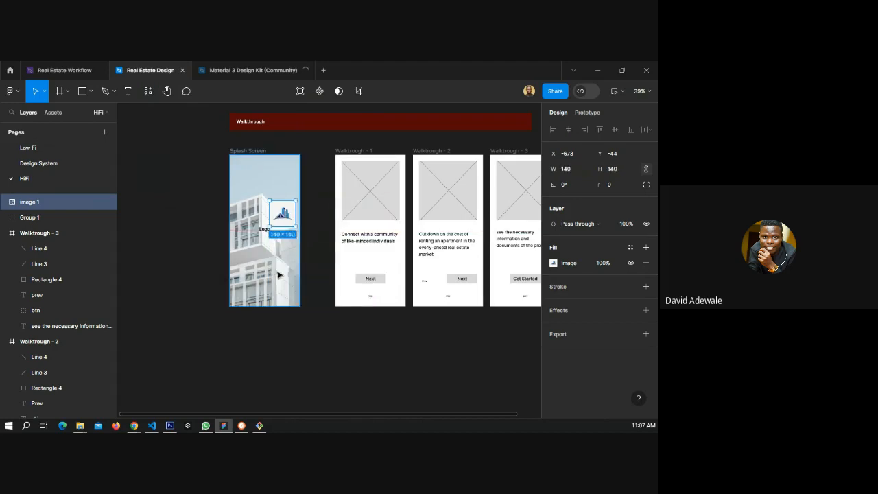
Move the logo to the middle of the Splash Screen frame.
{"action": "left_click", "coordinate": [252, 223]}
{"action": "scroll", "coordinate": [251, 216], "scroll_direction": "up", "scroll_amount": 2}
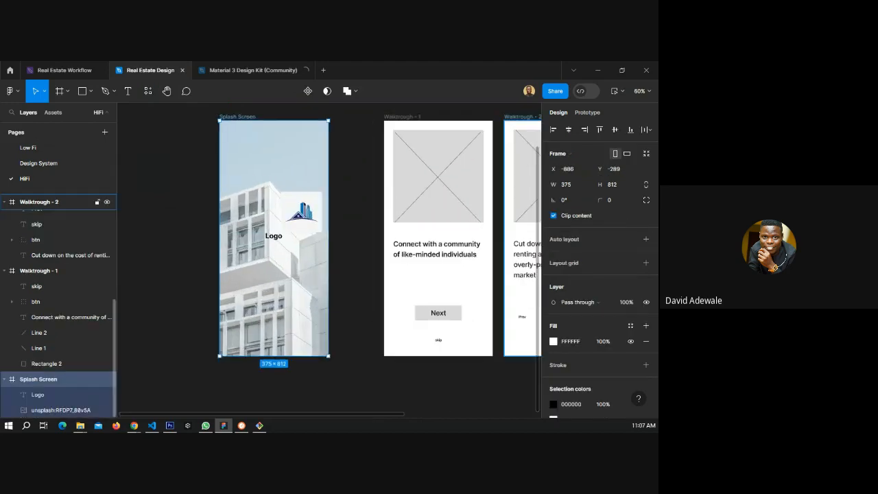
{"action": "key", "text": "alt+Tab"}
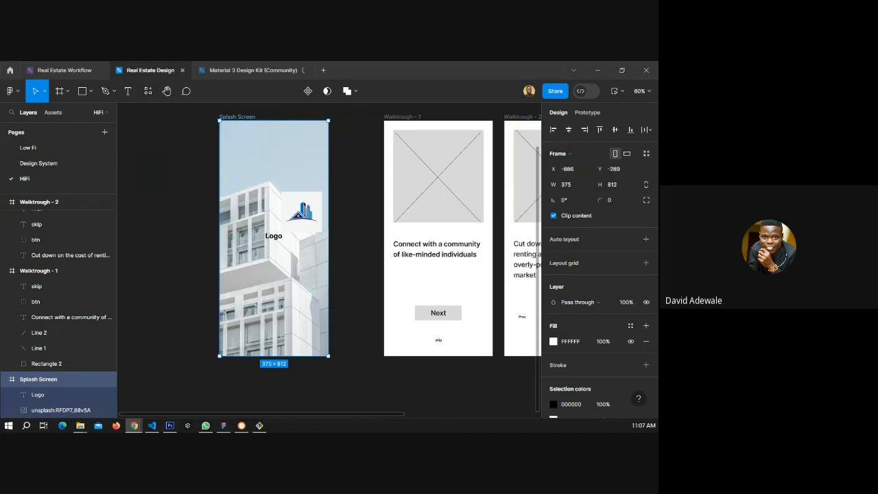
{"action": "left_click", "coordinate": [313, 208]}
{"action": "left_click_drag", "start_coordinate": [311, 207], "coordinate": [288, 232]}
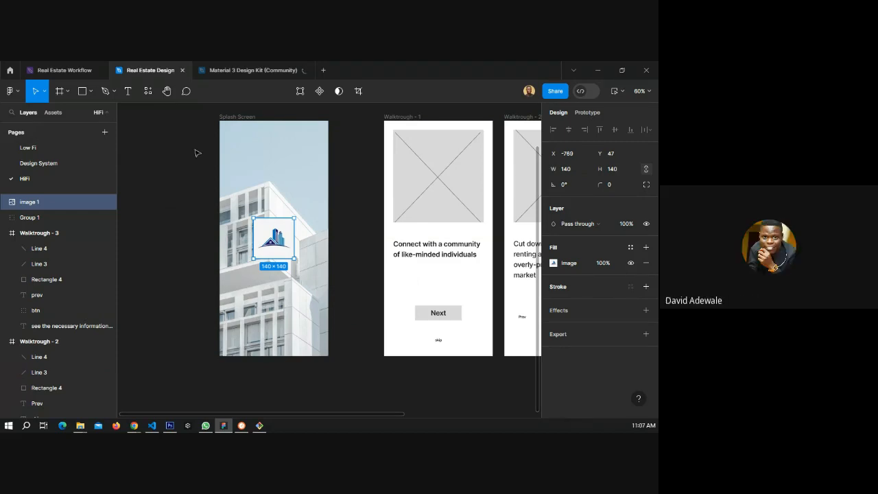
Try to remove the logo's background with the PhotoRoom - AI and Background Remover plugin.
{"action": "key", "text": "shift+i"}
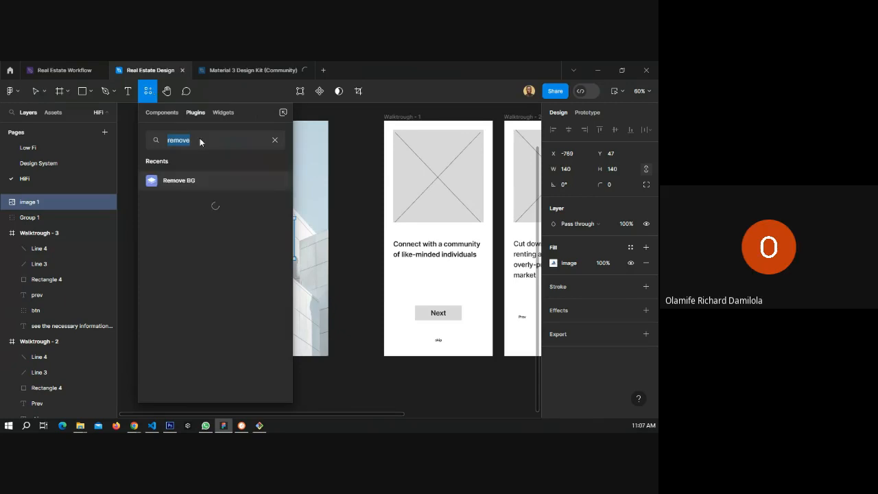
{"action": "type", "text": "ph"}
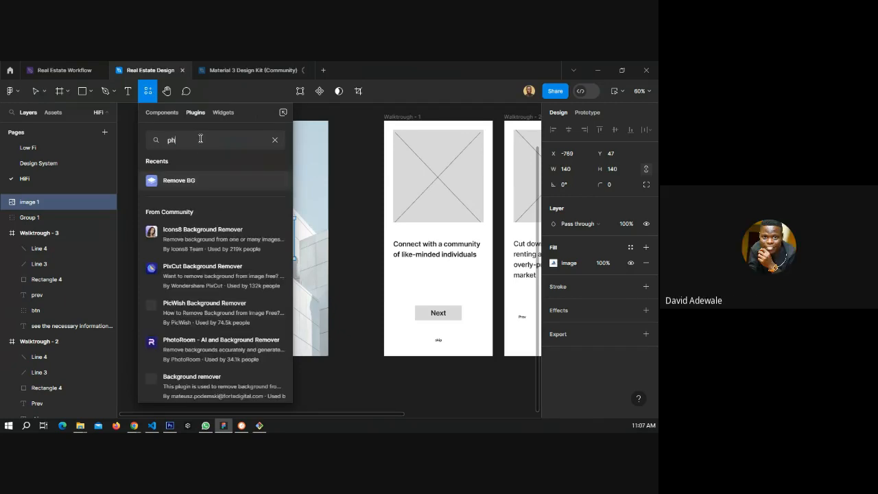
{"action": "type", "text": "otoroo"}
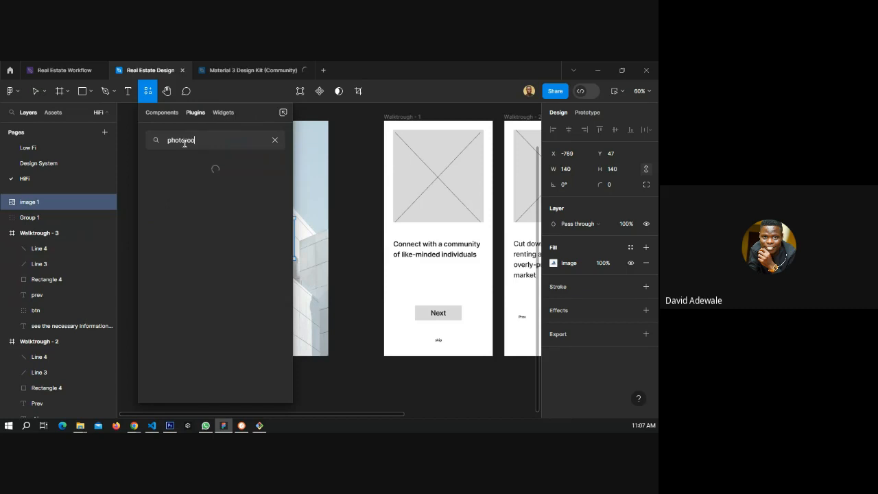
{"action": "type", "text": "m"}
{"action": "left_click", "coordinate": [186, 140]}
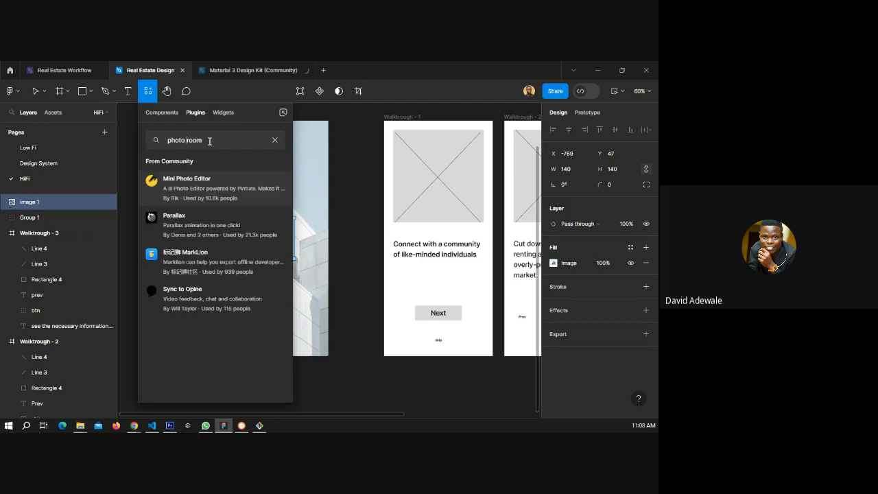
{"action": "key", "text": "BackSpace"}
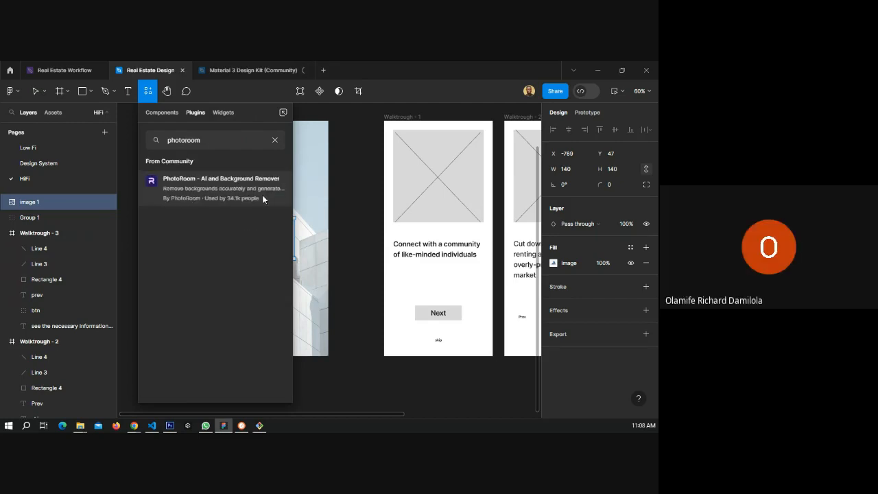
{"action": "left_click", "coordinate": [227, 183]}
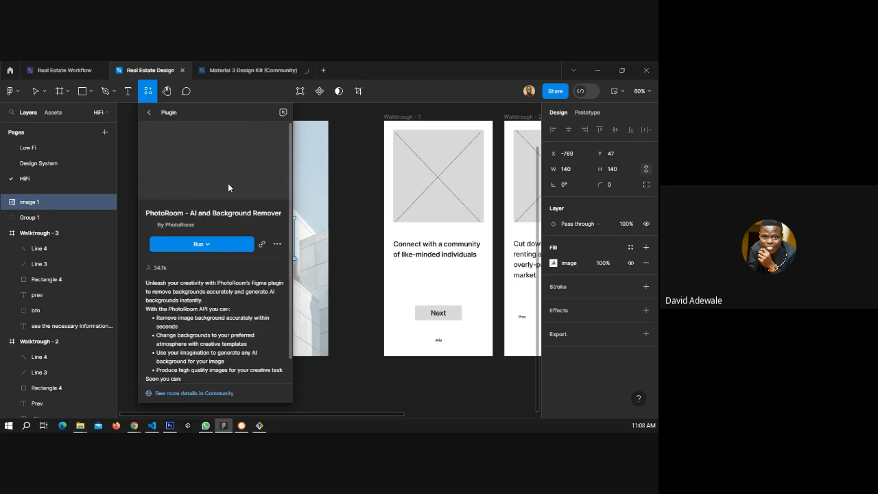
{"action": "left_click", "coordinate": [200, 248]}
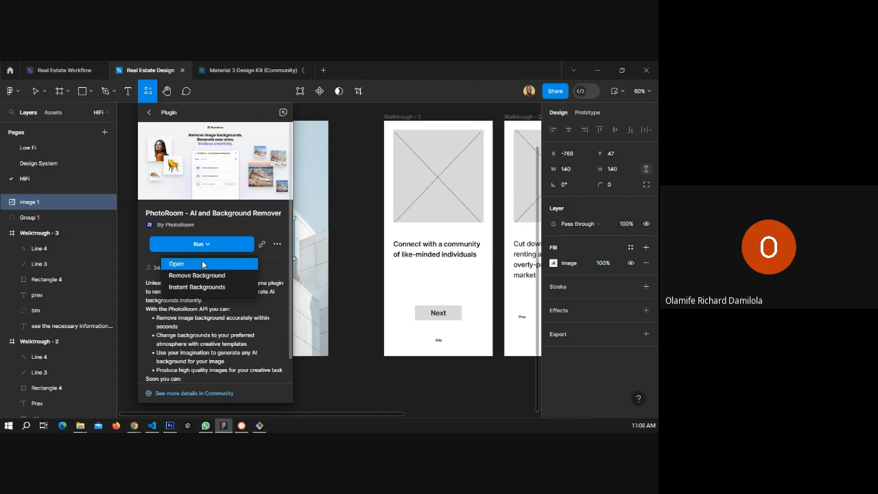
{"action": "left_click", "coordinate": [173, 275]}
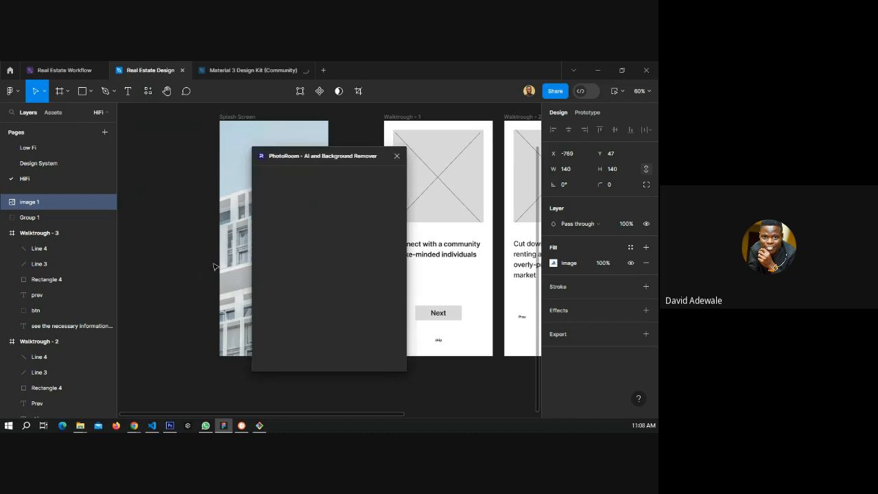
{"action": "left_click_drag", "start_coordinate": [324, 156], "coordinate": [435, 133]}
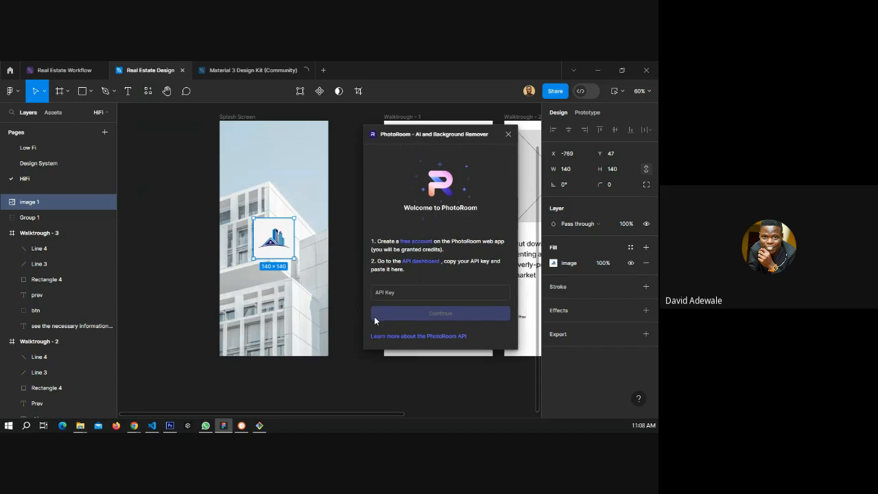
{"action": "left_click", "coordinate": [508, 135]}
{"action": "left_click", "coordinate": [336, 248]}
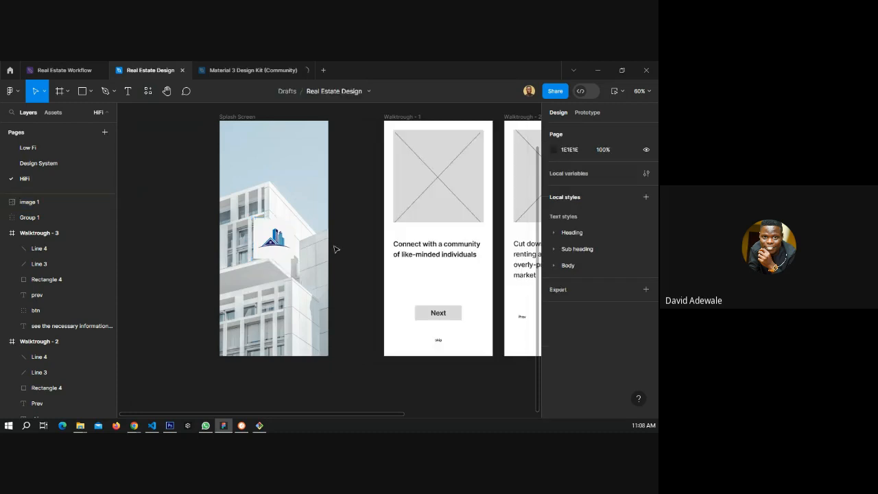
Set the Splash Screen photo's image fill opacity to 35%.
{"action": "left_click", "coordinate": [272, 241]}
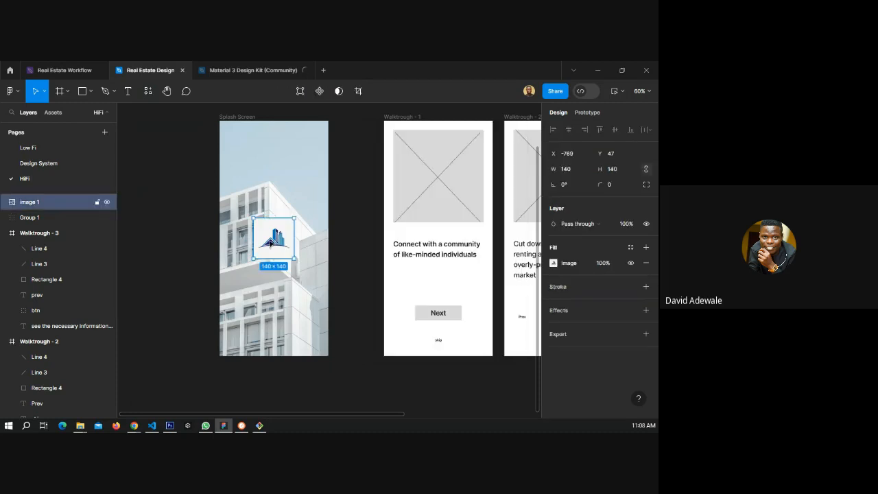
{"action": "scroll", "coordinate": [267, 240], "scroll_direction": "up", "scroll_amount": 5}
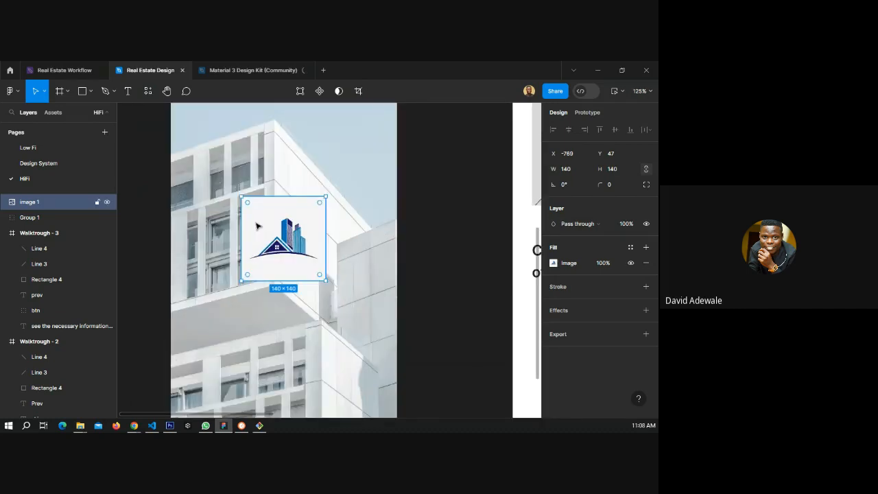
{"action": "left_click", "coordinate": [300, 246]}
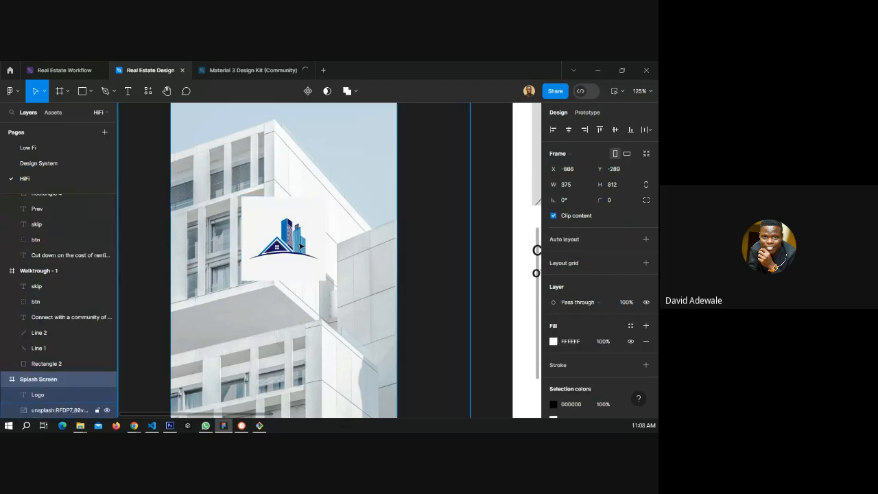
{"action": "scroll", "coordinate": [209, 234], "scroll_direction": "down", "scroll_amount": 5}
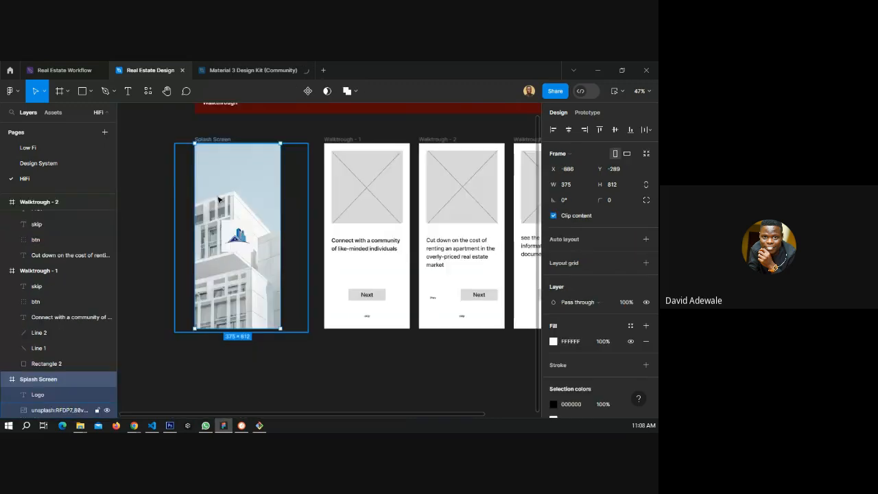
{"action": "left_click", "coordinate": [50, 410]}
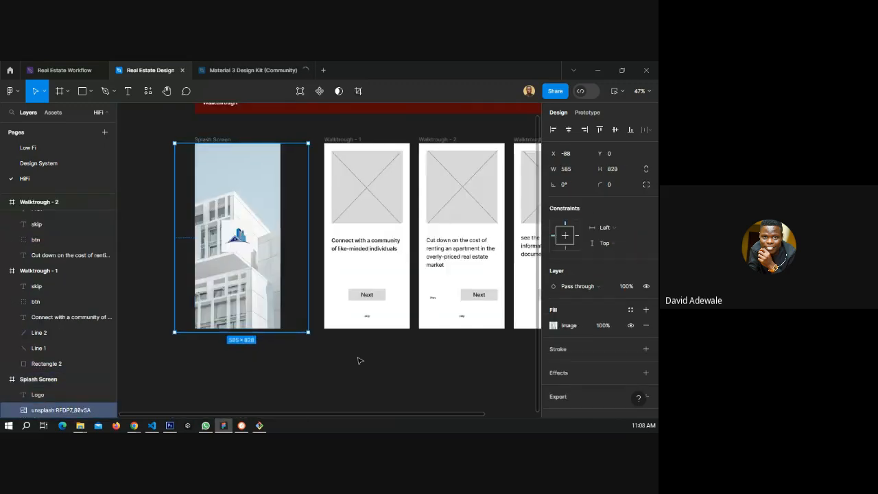
{"action": "left_click", "coordinate": [602, 327]}
{"action": "type", "text": "3"}
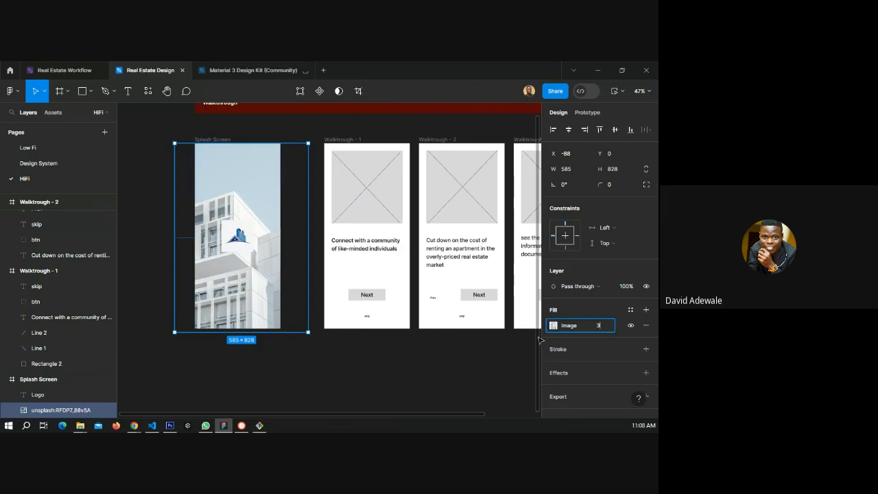
{"action": "type", "text": "5"}
{"action": "key", "text": "Return"}
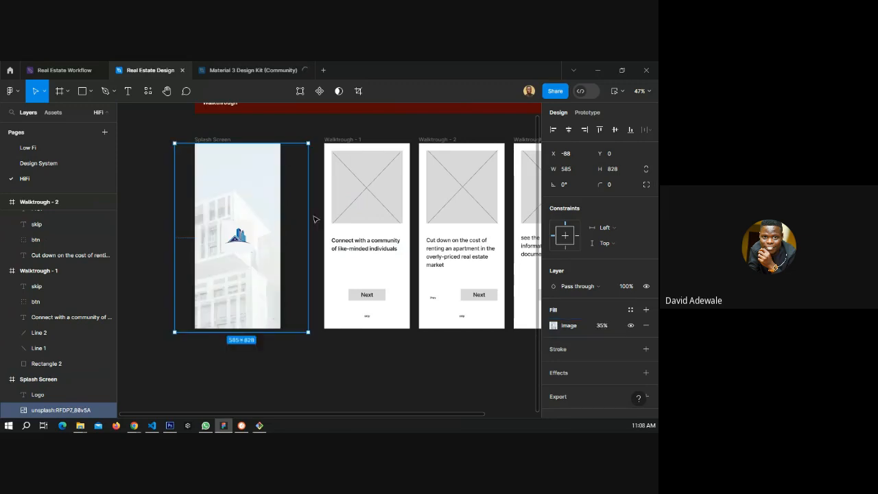
Resize the logo on the Splash Screen to about 86 × 86.
{"action": "left_click", "coordinate": [315, 219]}
{"action": "left_click", "coordinate": [230, 240]}
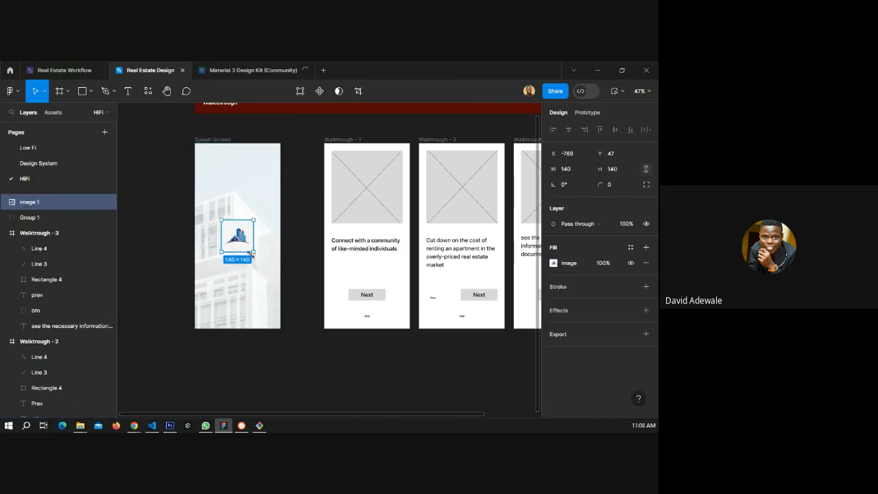
{"action": "scroll", "coordinate": [251, 255], "scroll_direction": "up", "scroll_amount": 3}
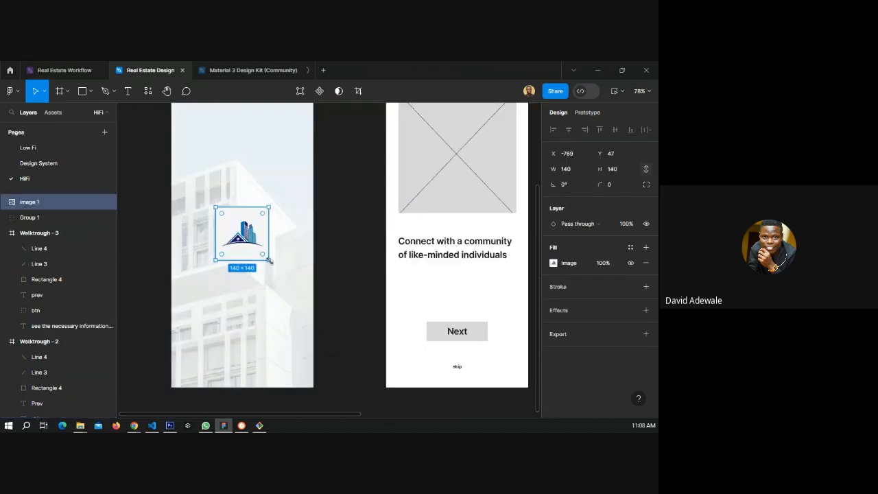
{"action": "left_click_drag", "start_coordinate": [269, 260], "coordinate": [255, 252]}
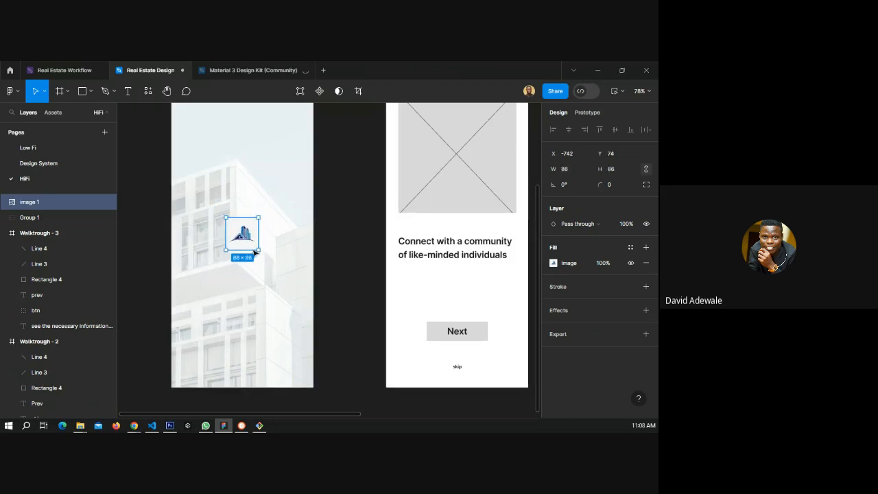
{"action": "scroll", "coordinate": [254, 252], "scroll_direction": "up", "scroll_amount": 10}
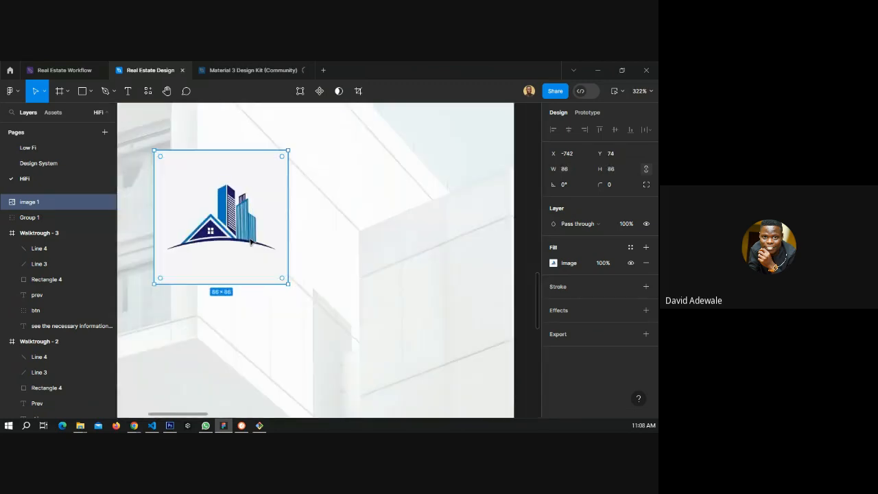
{"action": "scroll", "coordinate": [250, 241], "scroll_direction": "down", "scroll_amount": 6}
{"action": "left_click", "coordinate": [298, 245]}
{"action": "scroll", "coordinate": [163, 228], "scroll_direction": "down", "scroll_amount": 2}
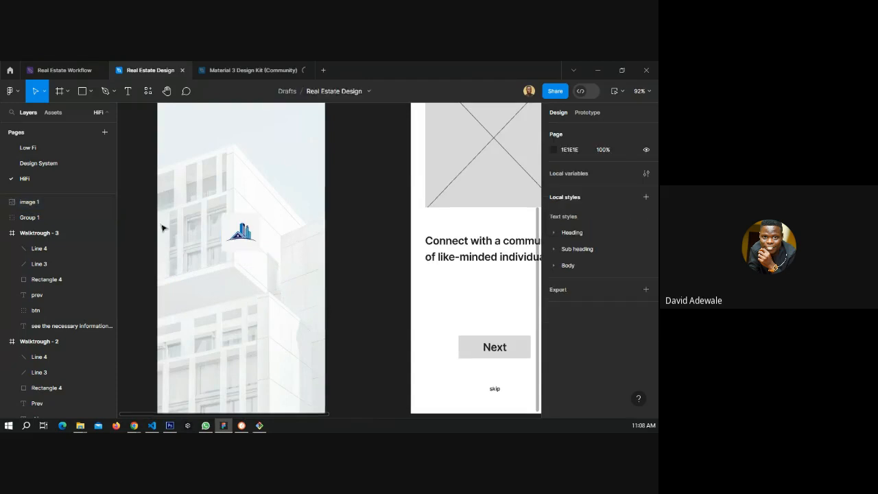
Add the app name text "HackCity Homes" to the Splash Screen and position it just below the logo.
{"action": "key", "text": "t"}
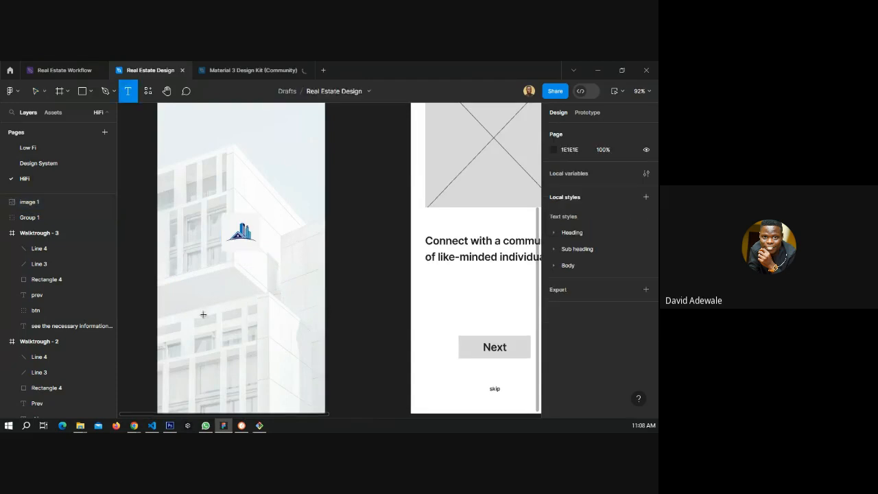
{"action": "left_click", "coordinate": [199, 327]}
{"action": "key", "text": "Escape"}
{"action": "type", "text": "HackCity Ro"}
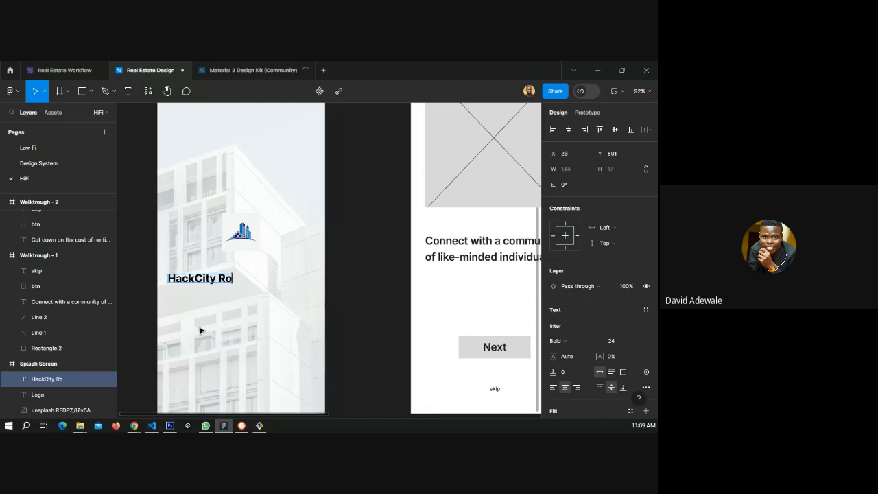
{"action": "type", "text": "mes"}
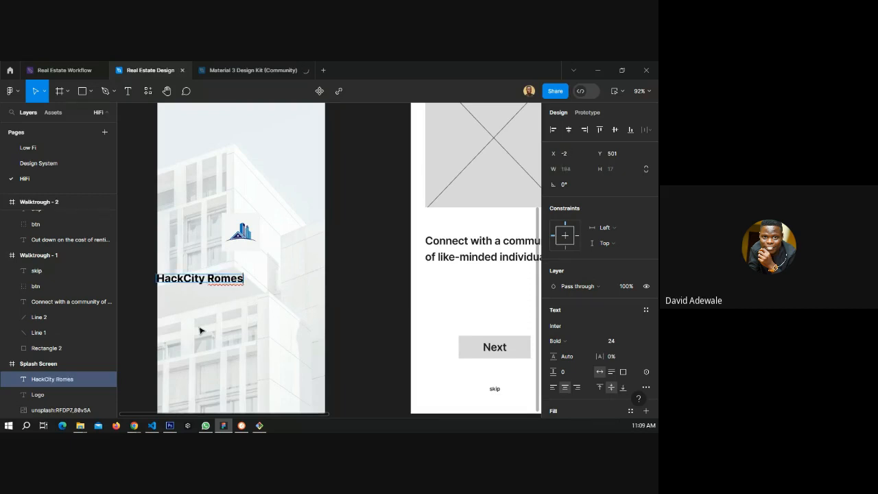
{"action": "key", "text": "BackSpace"}
{"action": "key", "text": "BackSpace"}
{"action": "key", "text": "BackSpace"}
{"action": "key", "text": "BackSpace"}
{"action": "key", "text": "BackSpace"}
{"action": "key", "text": "BackSpace"}
{"action": "type", "text": "Homes"}
{"action": "key", "text": "Escape"}
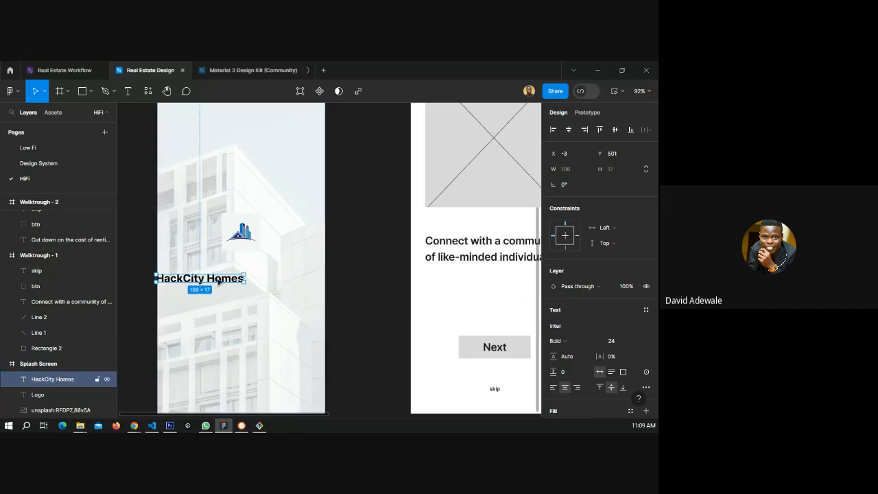
{"action": "left_click_drag", "start_coordinate": [218, 281], "coordinate": [264, 251]}
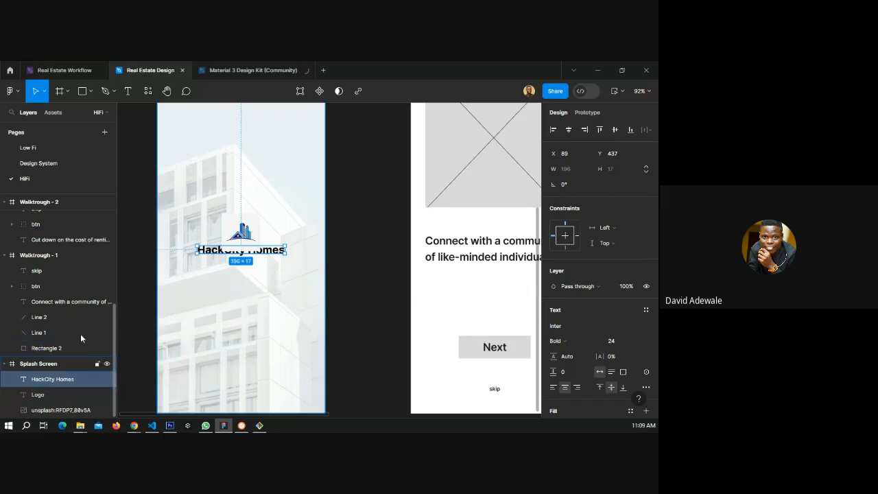
Move the logo image into the Splash Screen frame at the centre and delete the Logo placeholder text.
{"action": "left_click", "coordinate": [252, 233]}
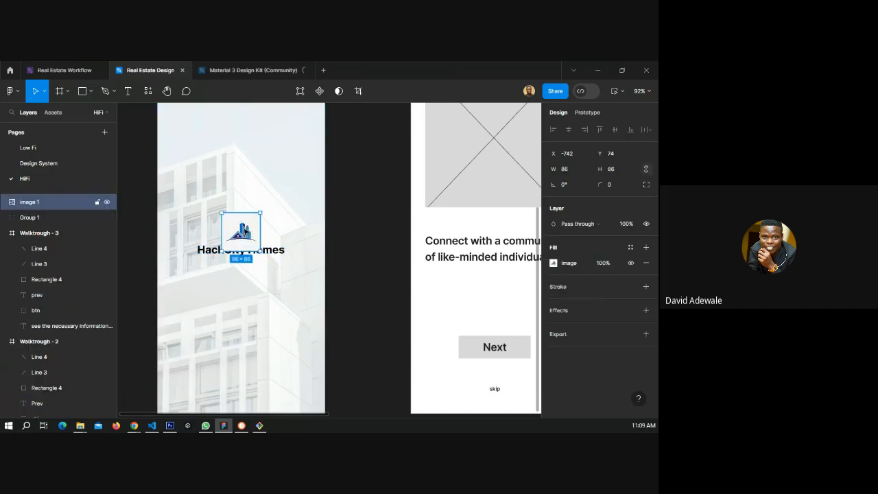
{"action": "left_click_drag", "start_coordinate": [240, 226], "coordinate": [357, 248]}
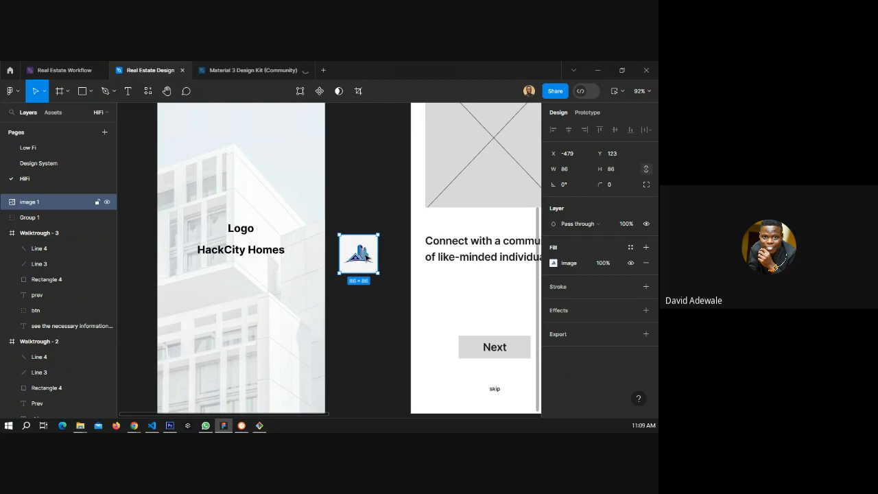
{"action": "left_click_drag", "start_coordinate": [368, 257], "coordinate": [248, 243]}
{"action": "left_click_drag", "start_coordinate": [41, 363], "coordinate": [50, 395]}
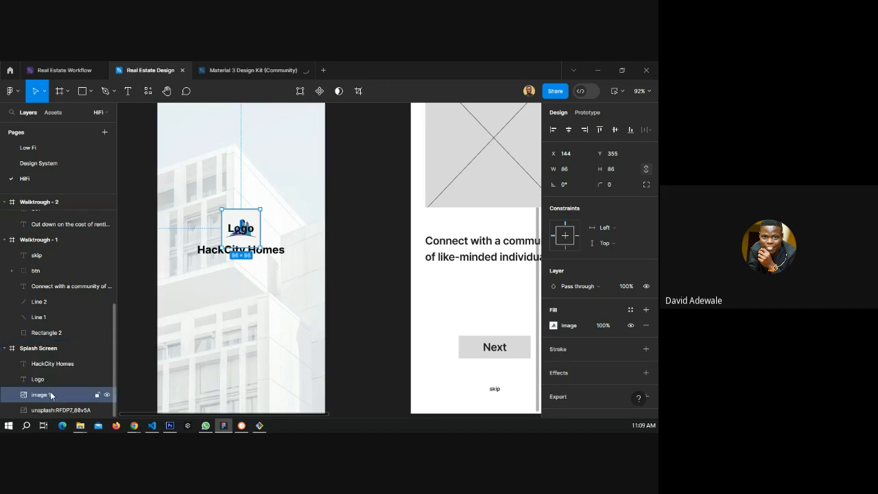
{"action": "left_click", "coordinate": [61, 382]}
{"action": "key", "text": "Delete"}
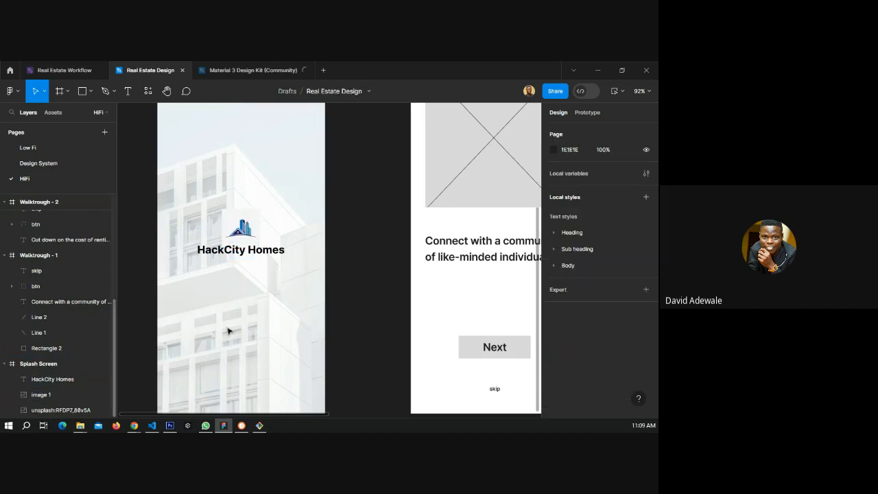
Zoom in to inspect the logo image and its image fill settings.
{"action": "left_click", "coordinate": [222, 234]}
{"action": "scroll", "coordinate": [222, 234], "scroll_direction": "up", "scroll_amount": 3}
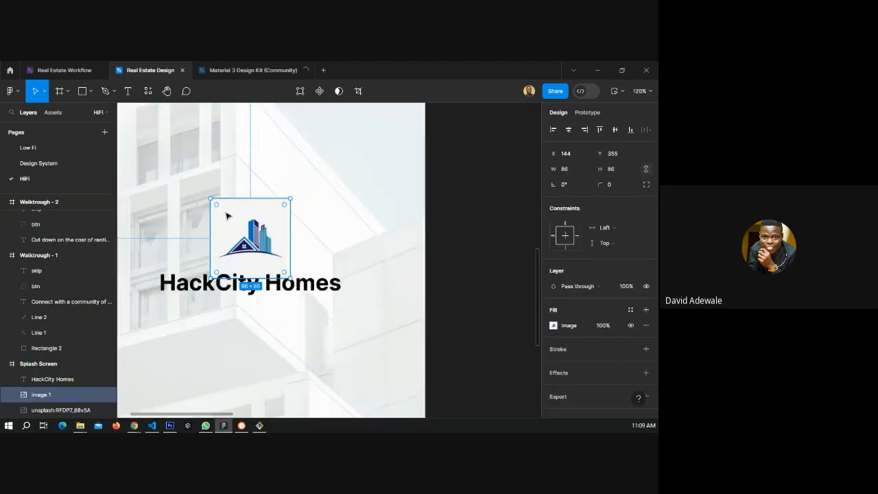
{"action": "scroll", "coordinate": [227, 216], "scroll_direction": "up", "scroll_amount": 4}
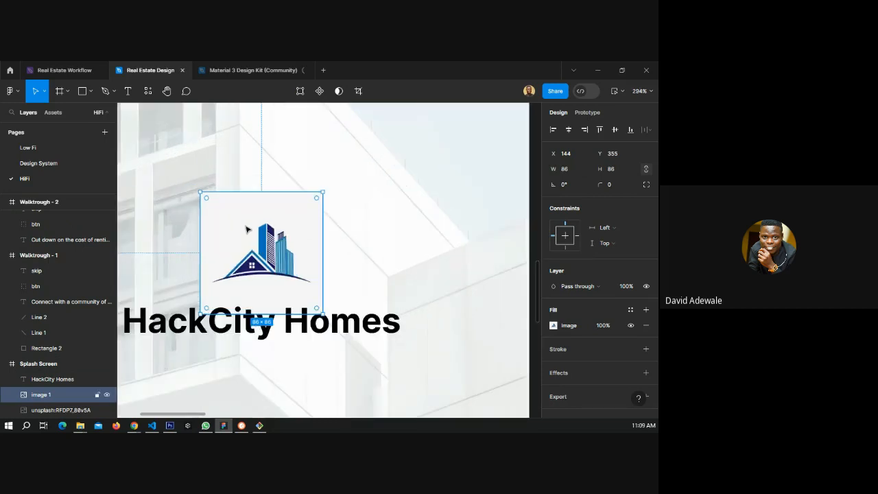
{"action": "double_click", "coordinate": [234, 234]}
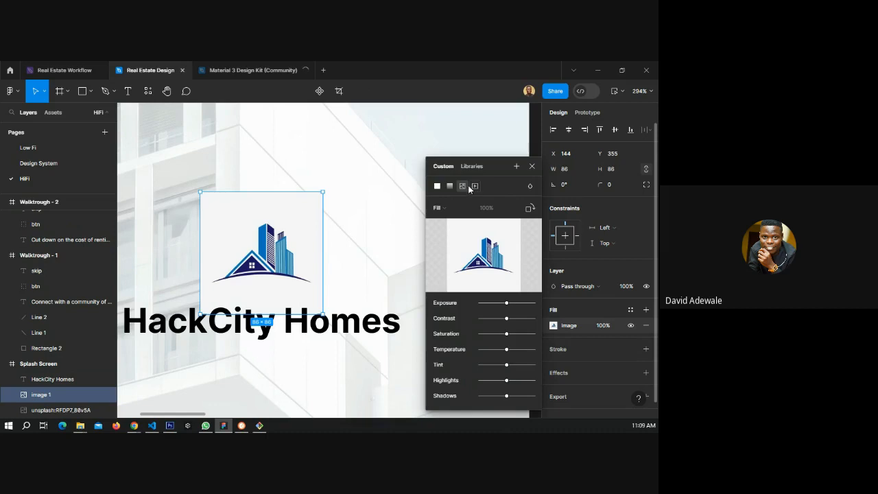
{"action": "left_click", "coordinate": [531, 168]}
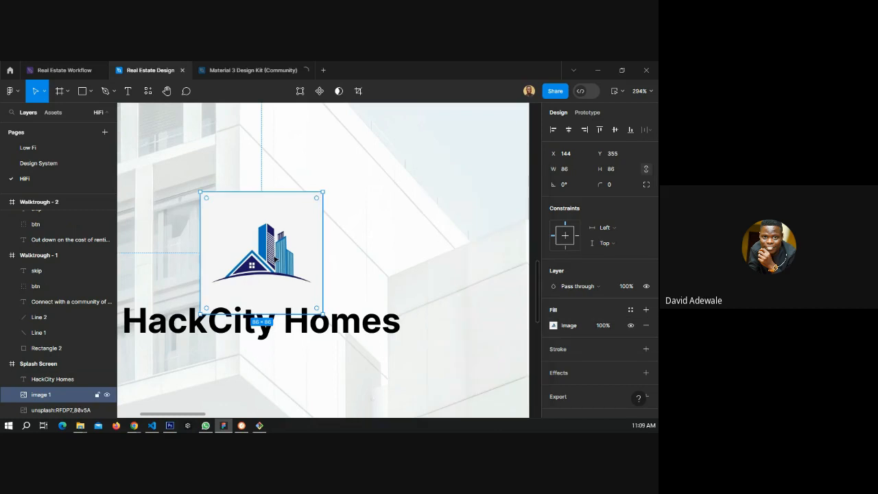
{"action": "scroll", "coordinate": [275, 257], "scroll_direction": "down", "scroll_amount": 5}
{"action": "scroll", "coordinate": [286, 269], "scroll_direction": "down", "scroll_amount": 1}
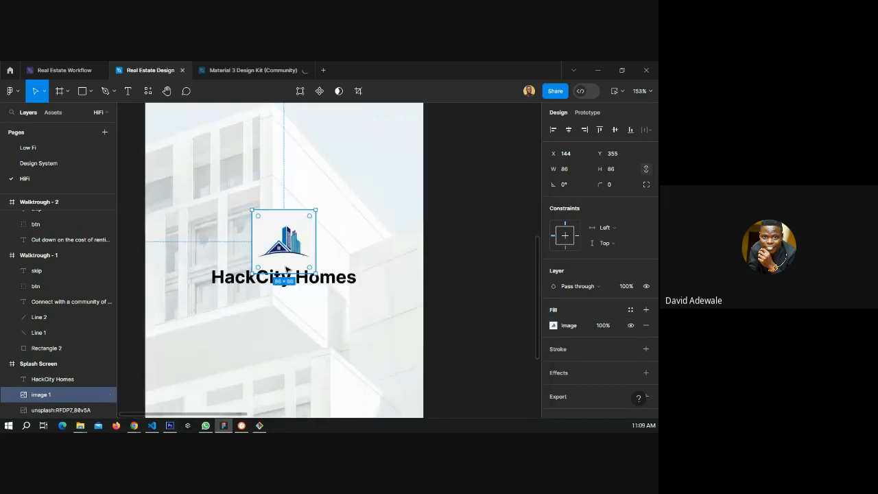
{"action": "key", "text": "Escape"}
Crop the logo image to about 77 × 50, trimming the empty margins.
{"action": "left_click", "coordinate": [281, 268]}
{"action": "left_click", "coordinate": [358, 91]}
{"action": "left_click_drag", "start_coordinate": [284, 273], "coordinate": [287, 258]}
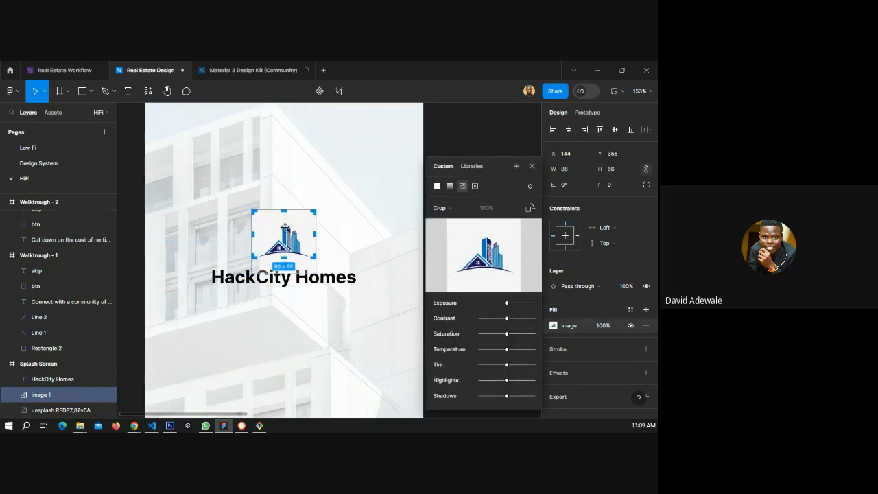
{"action": "left_click_drag", "start_coordinate": [284, 210], "coordinate": [254, 239]}
{"action": "left_click_drag", "start_coordinate": [314, 240], "coordinate": [311, 240]}
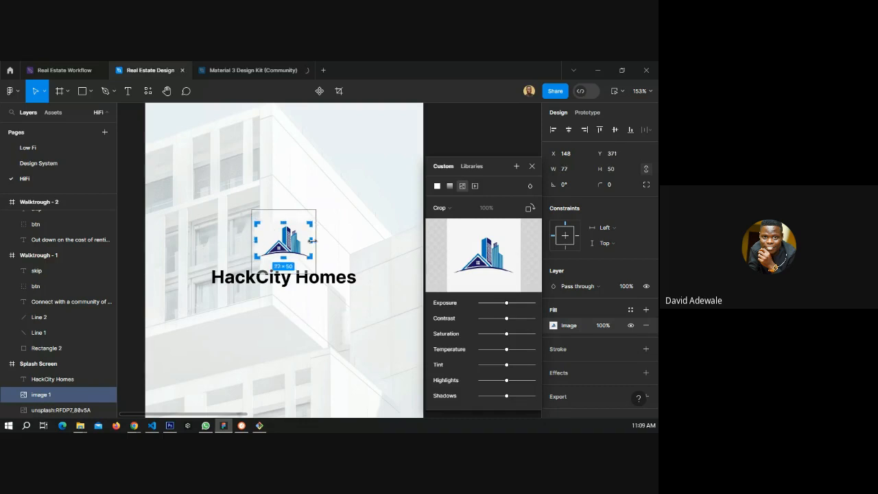
{"action": "left_click", "coordinate": [532, 167]}
Break the app name text into two lines after "HackCity".
{"action": "left_click", "coordinate": [297, 279]}
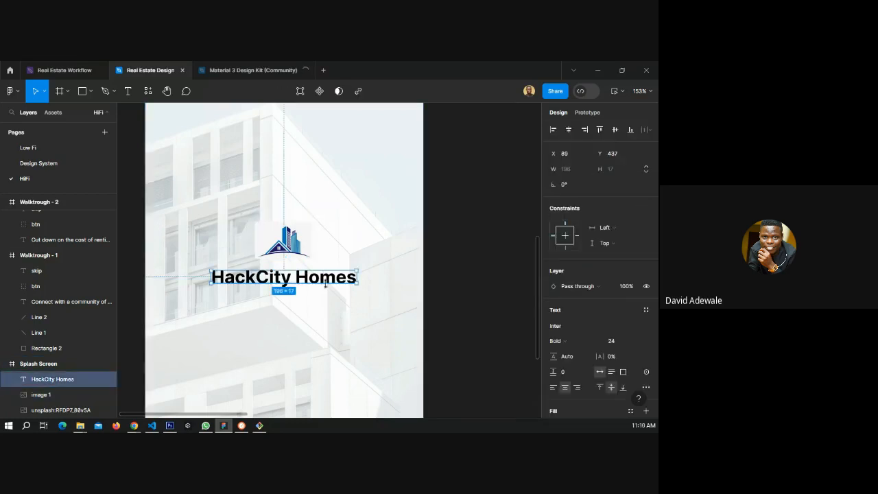
{"action": "double_click", "coordinate": [297, 278]}
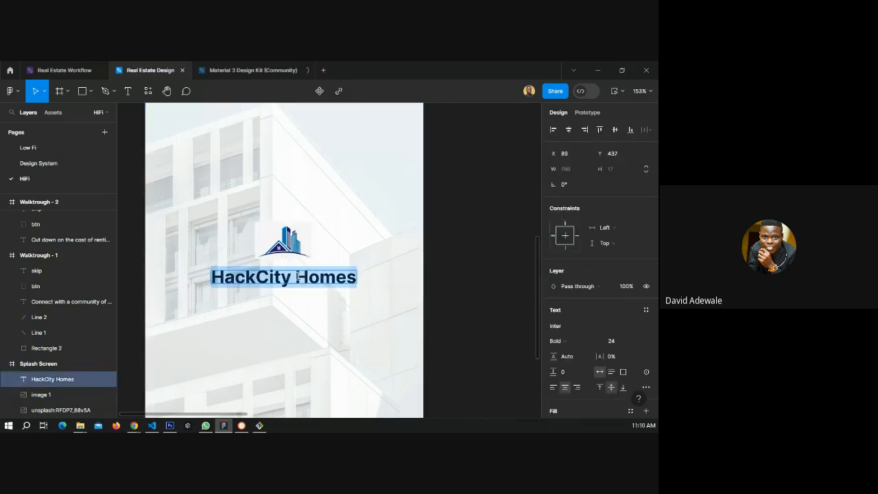
{"action": "left_click", "coordinate": [298, 275]}
{"action": "key", "text": "Return"}
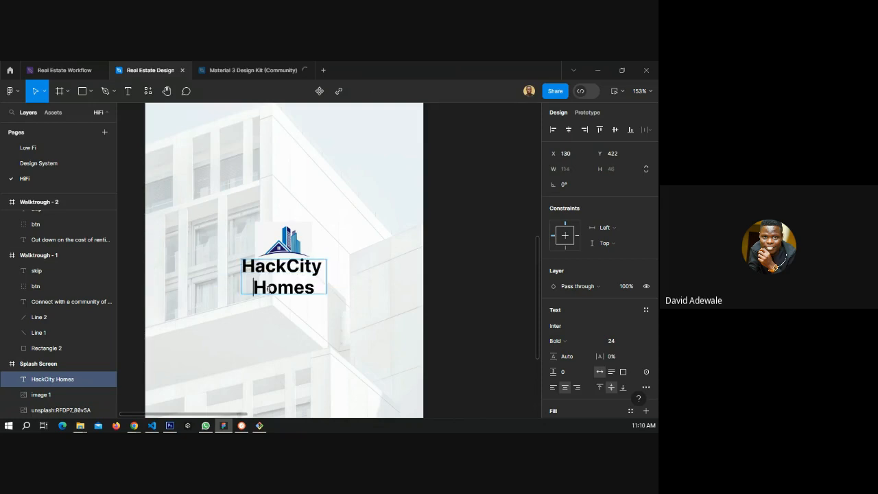
Change the app name text's font to Poppins.
{"action": "left_click_drag", "start_coordinate": [316, 265], "coordinate": [232, 265]}
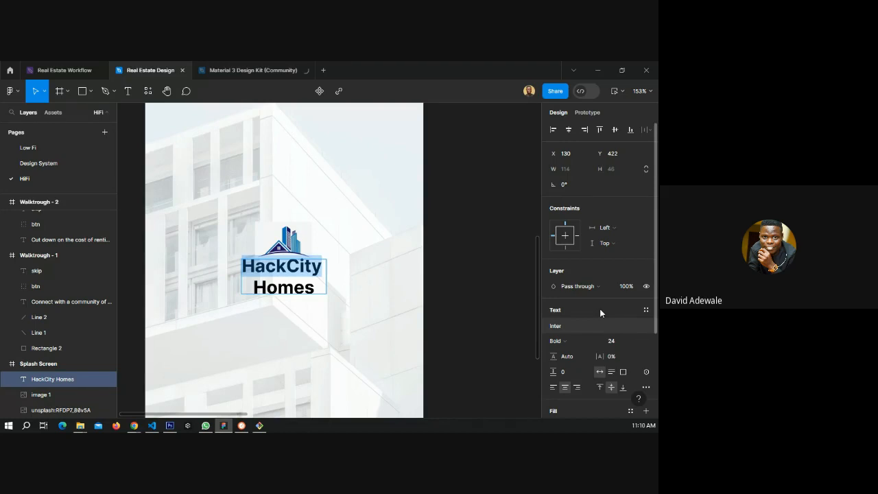
{"action": "left_click", "coordinate": [556, 326]}
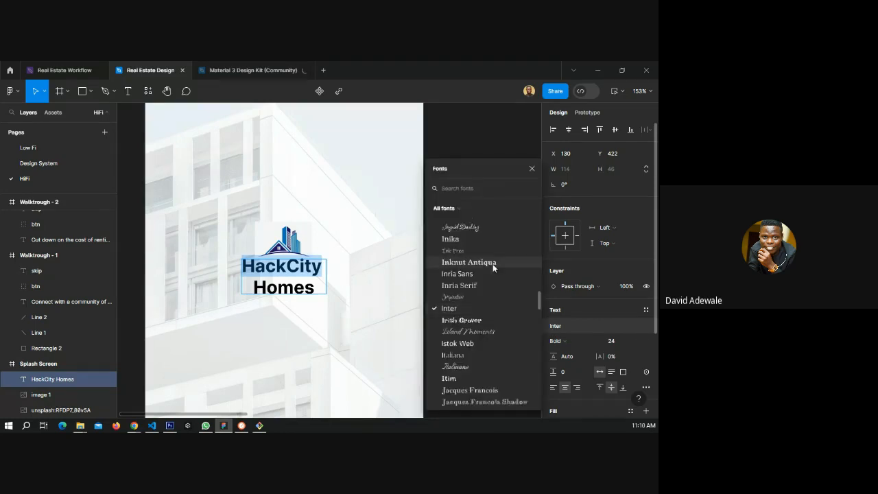
{"action": "type", "text": "pop"}
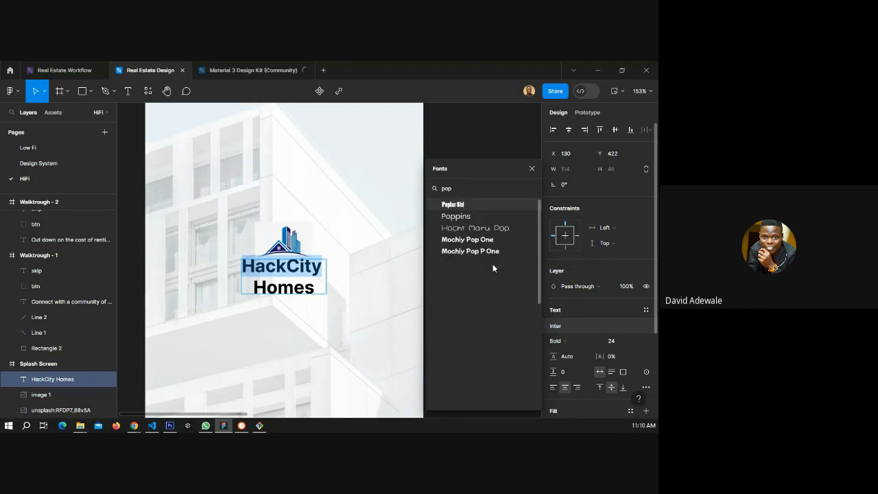
{"action": "left_click", "coordinate": [456, 216]}
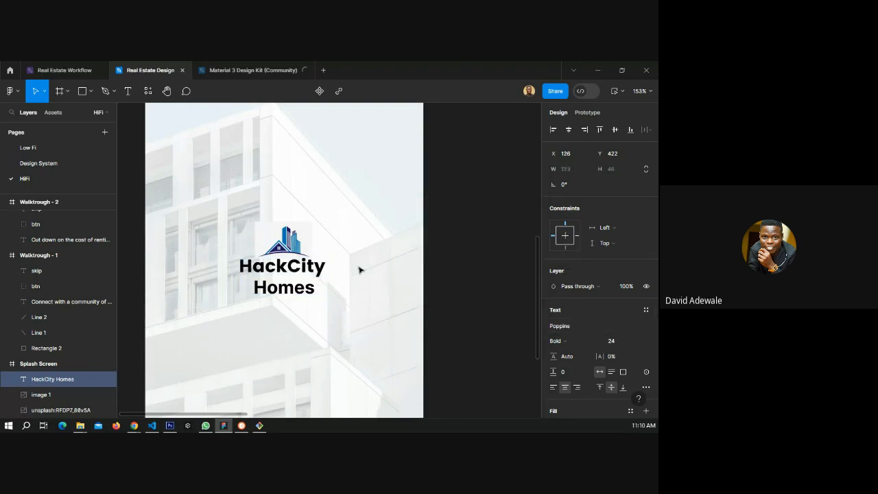
{"action": "left_click", "coordinate": [574, 327]}
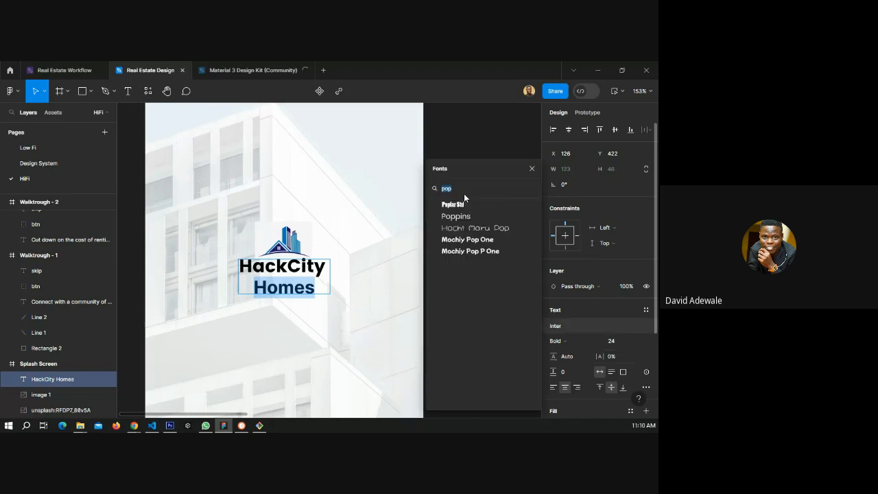
{"action": "left_click", "coordinate": [463, 216]}
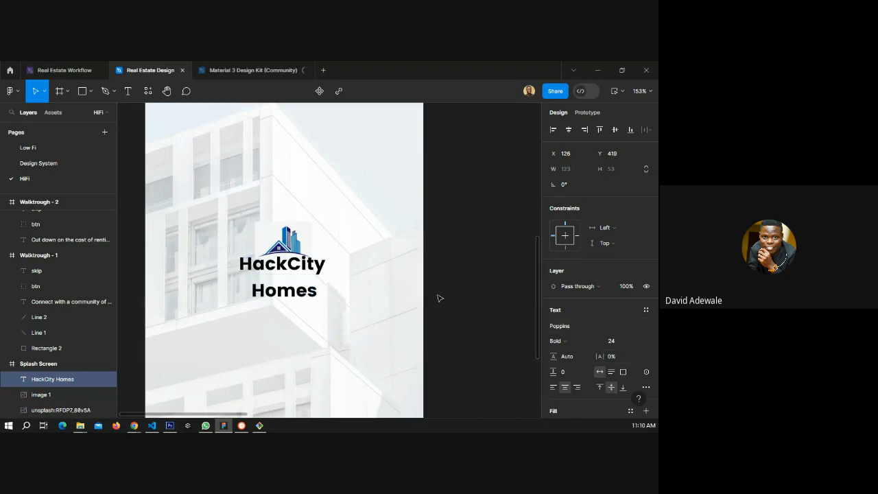
Duplicate the app name text and split it into separate "HackCity" and "Homes" text layers.
{"action": "left_click", "coordinate": [351, 282]}
{"action": "left_click_drag", "start_coordinate": [299, 271], "coordinate": [298, 329]}
{"action": "double_click", "coordinate": [310, 290]}
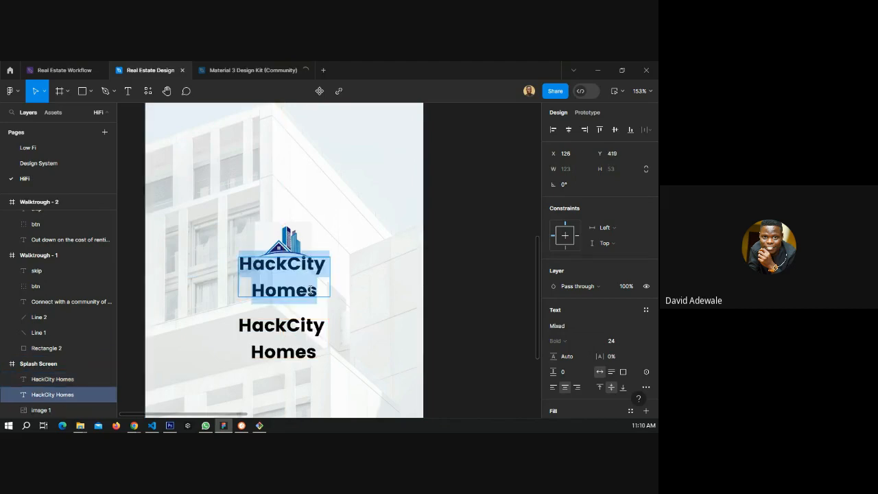
{"action": "double_click", "coordinate": [269, 288]}
{"action": "key", "text": "BackSpace"}
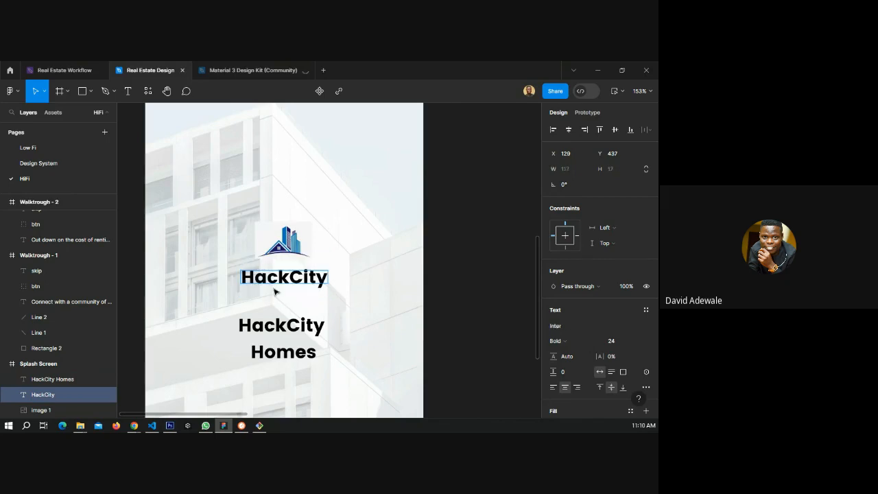
{"action": "double_click", "coordinate": [287, 327]}
{"action": "key", "text": "BackSpace"}
{"action": "key", "text": "Delete"}
{"action": "key", "text": "Delete"}
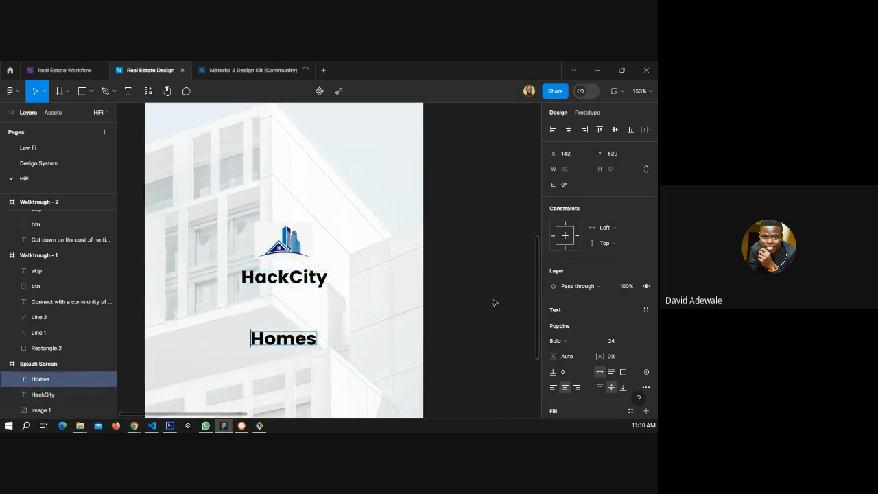
{"action": "key", "text": "Escape"}
Set the "HackCity" text fill colour to dark blue 000745.
{"action": "left_click", "coordinate": [302, 281]}
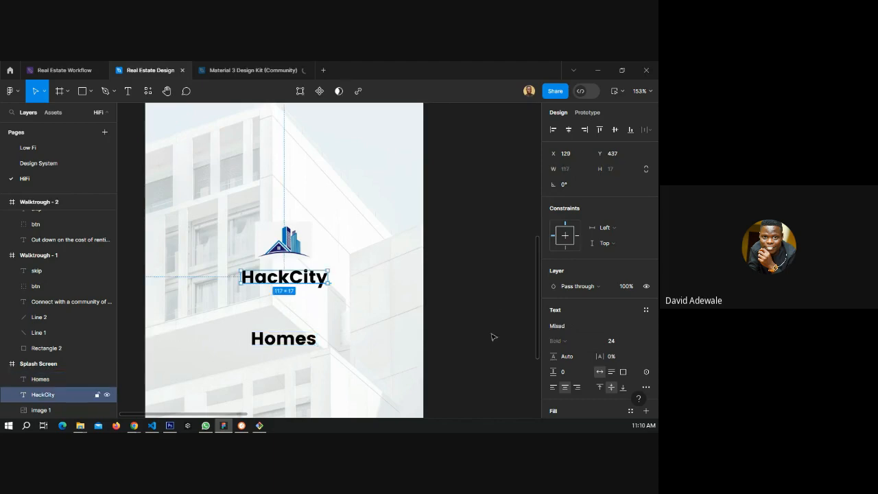
{"action": "scroll", "coordinate": [568, 336], "scroll_direction": "down", "scroll_amount": 1}
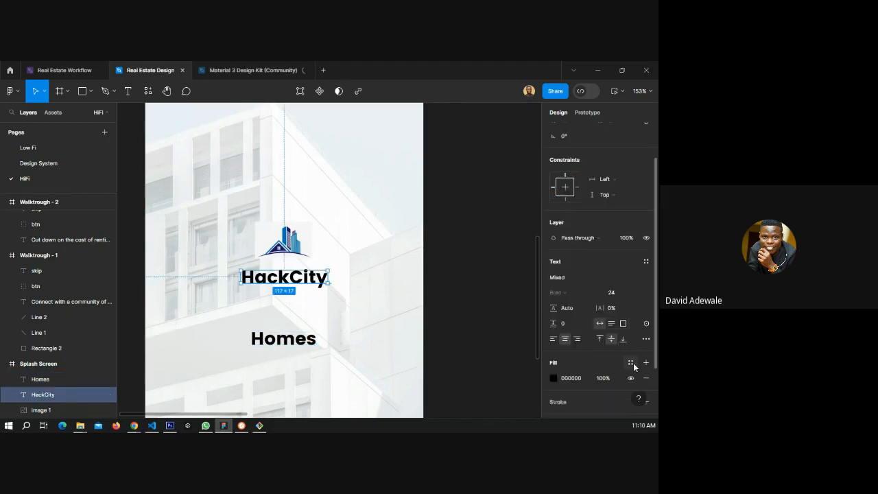
{"action": "left_click", "coordinate": [553, 378]}
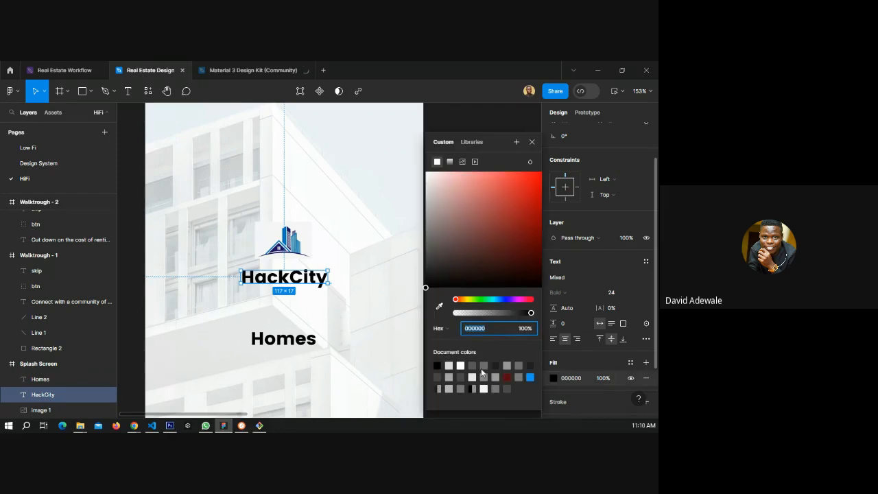
{"action": "left_click", "coordinate": [505, 300]}
{"action": "left_click", "coordinate": [541, 264]}
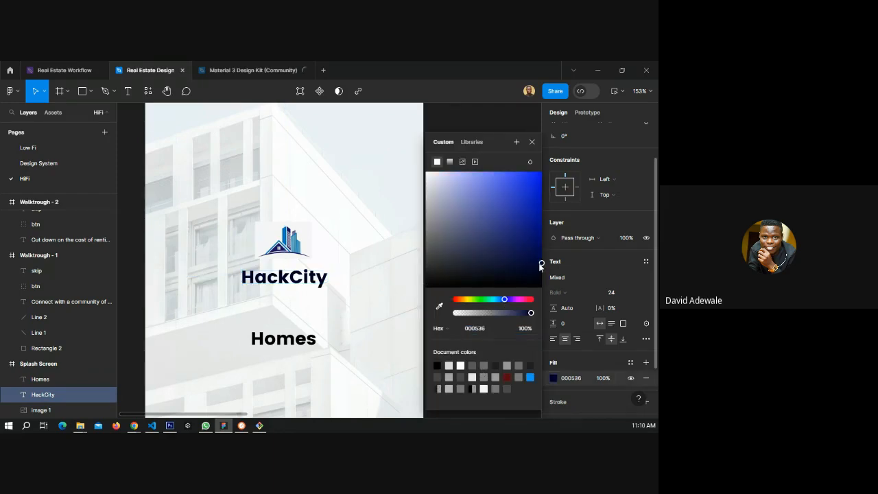
{"action": "left_click_drag", "start_coordinate": [541, 266], "coordinate": [535, 259]}
{"action": "left_click", "coordinate": [541, 257]}
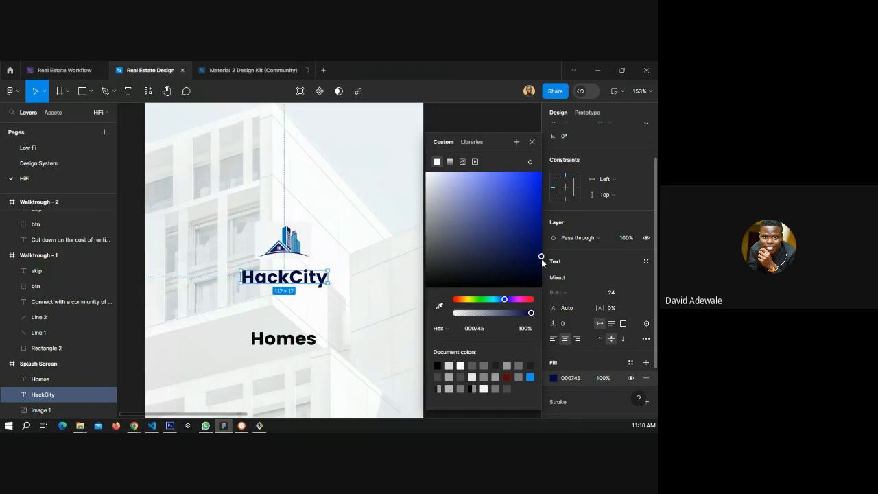
{"action": "left_click", "coordinate": [532, 141]}
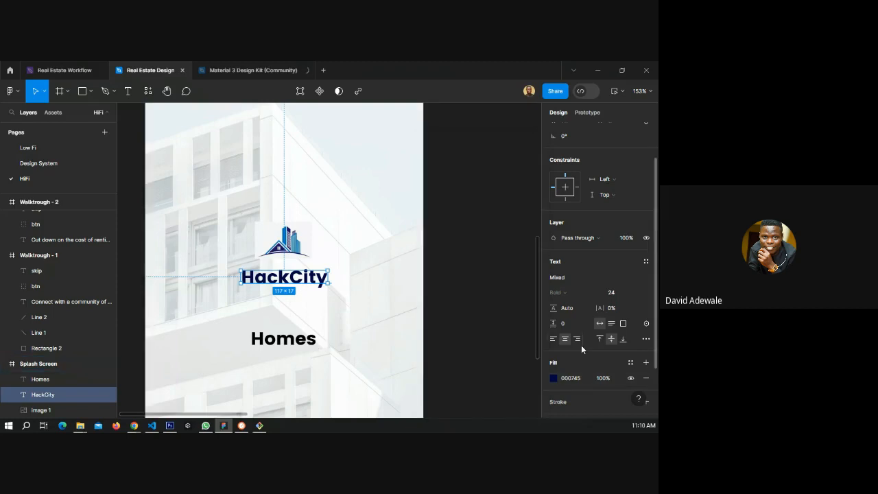
Set the "Homes" text fill colour to orange FF4E02.
{"action": "left_click", "coordinate": [304, 340]}
{"action": "left_click", "coordinate": [554, 378]}
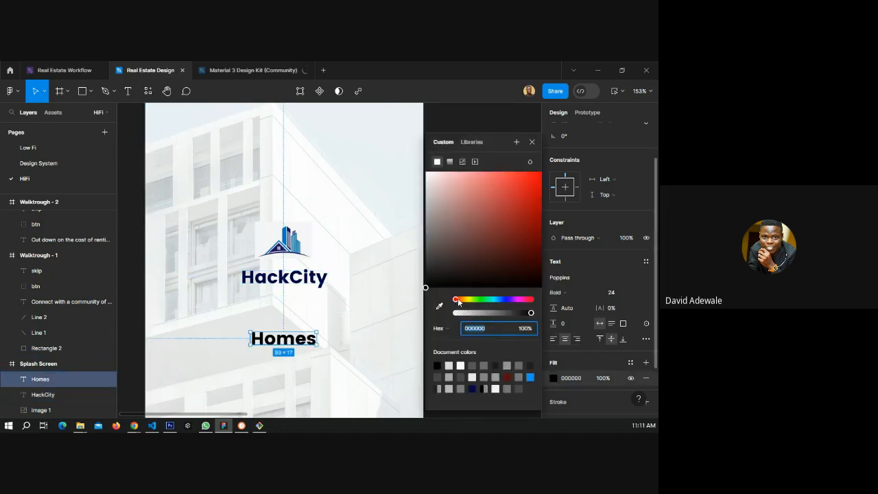
{"action": "left_click_drag", "start_coordinate": [458, 299], "coordinate": [460, 300]}
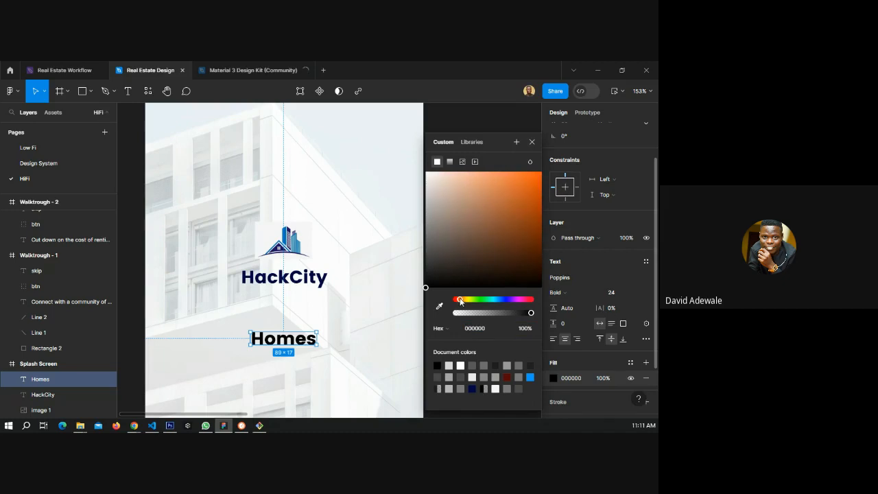
{"action": "left_click", "coordinate": [524, 212]}
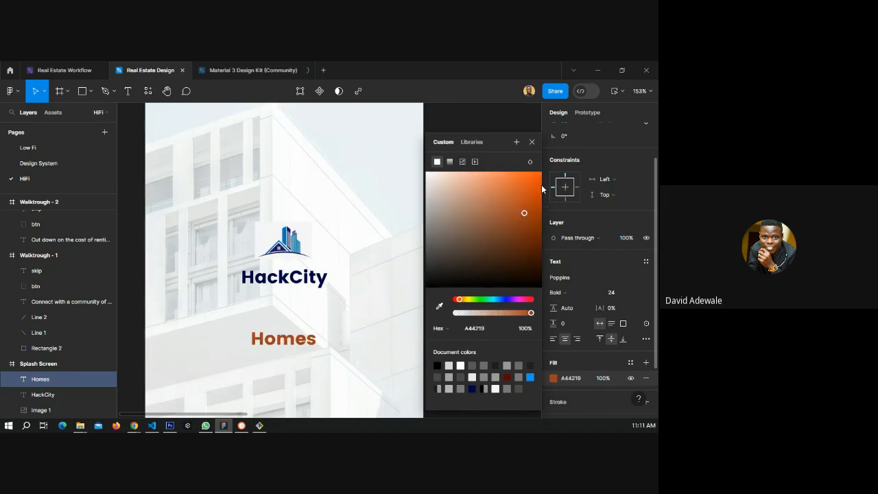
{"action": "left_click", "coordinate": [541, 172]}
{"action": "left_click", "coordinate": [531, 142]}
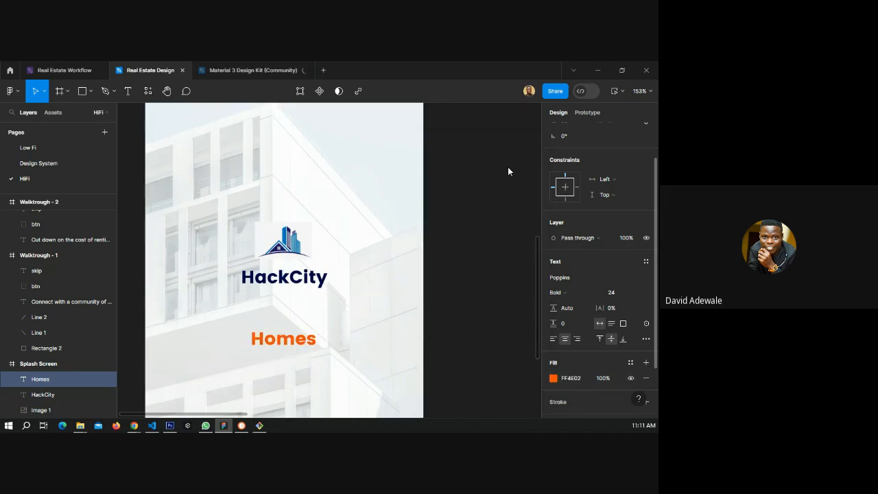
Set the "Homes" text weight to Medium and its letter spacing to 2%.
{"action": "left_click", "coordinate": [573, 295]}
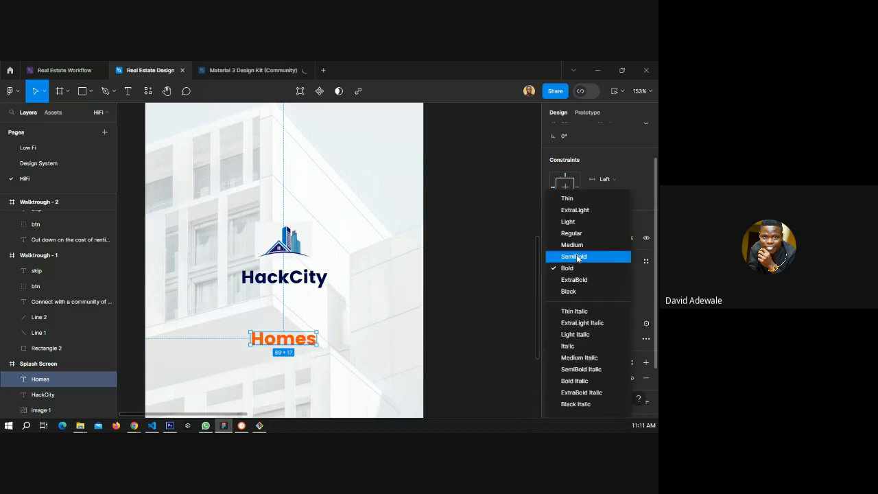
{"action": "left_click", "coordinate": [572, 244]}
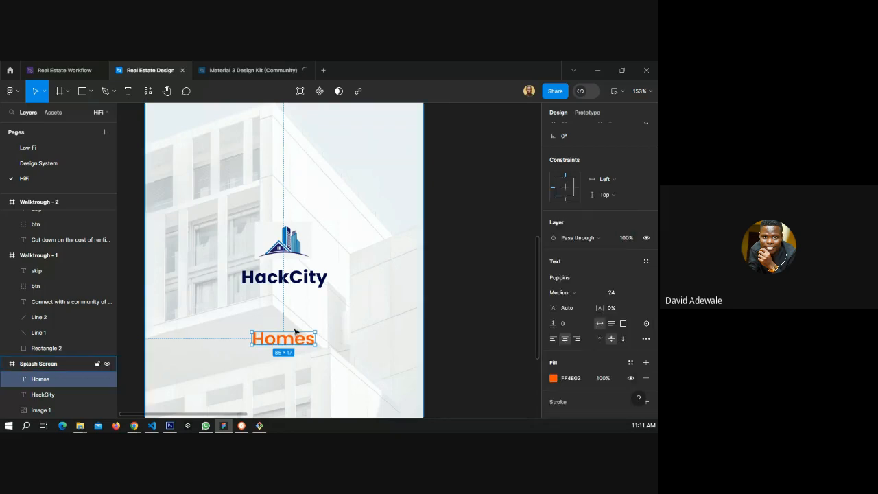
{"action": "left_click", "coordinate": [609, 310]}
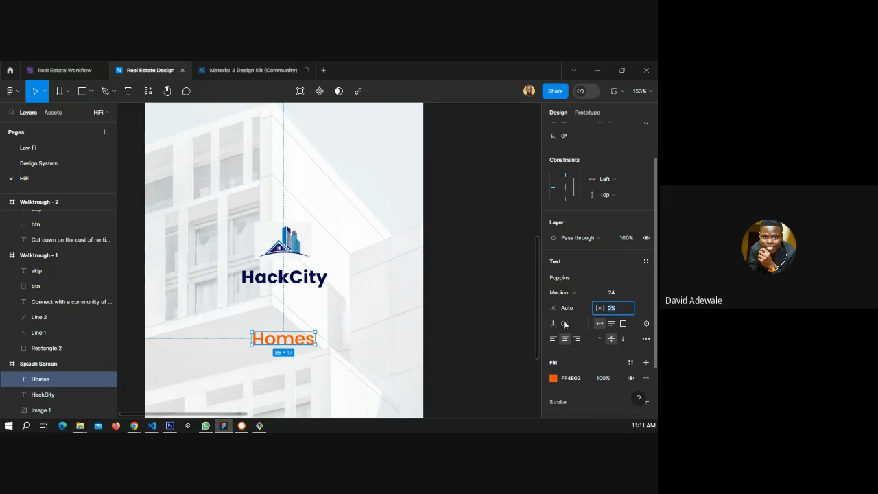
{"action": "type", "text": "2"}
{"action": "key", "text": "Return"}
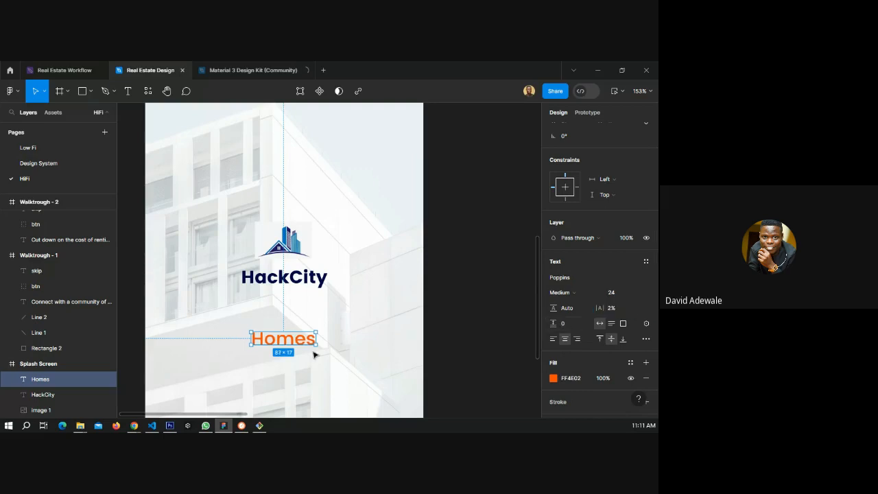
Set the "Homes" font size to 14 and move it just below "HackCity".
{"action": "left_click", "coordinate": [632, 297]}
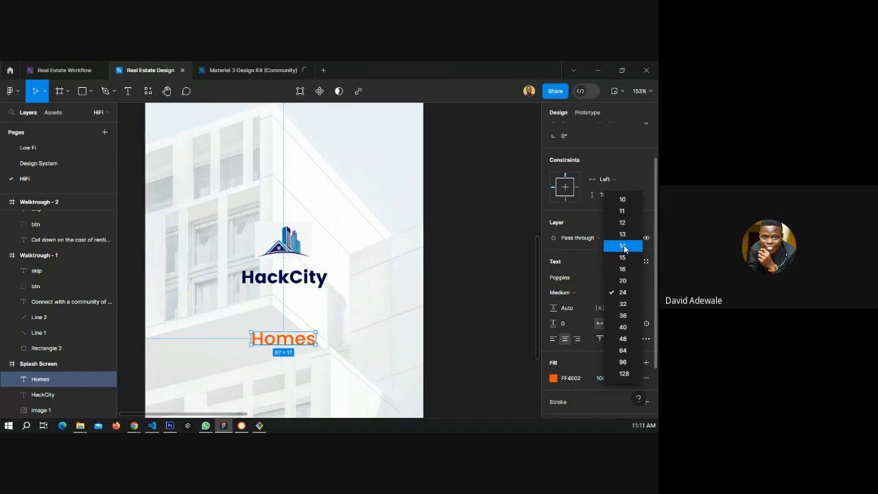
{"action": "left_click", "coordinate": [624, 246]}
{"action": "left_click_drag", "start_coordinate": [288, 332], "coordinate": [296, 293]}
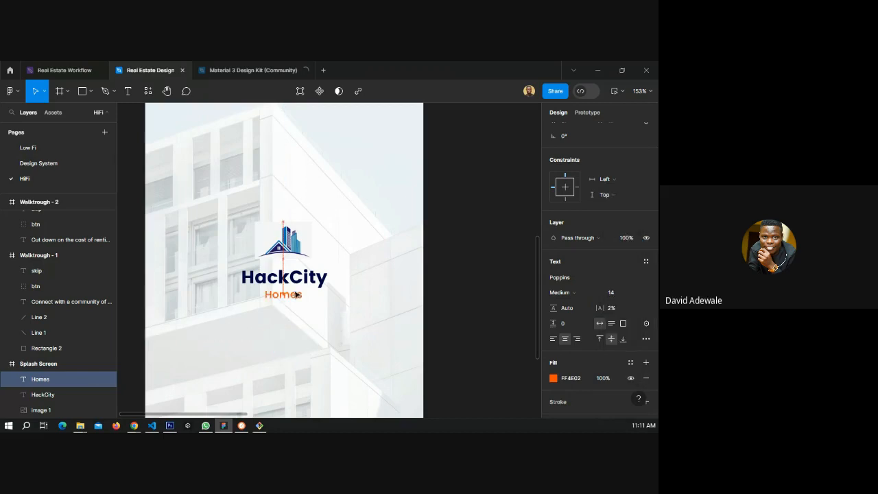
Set the "HackCity" text size to 20 and its letter spacing to 2%.
{"action": "left_click", "coordinate": [303, 284]}
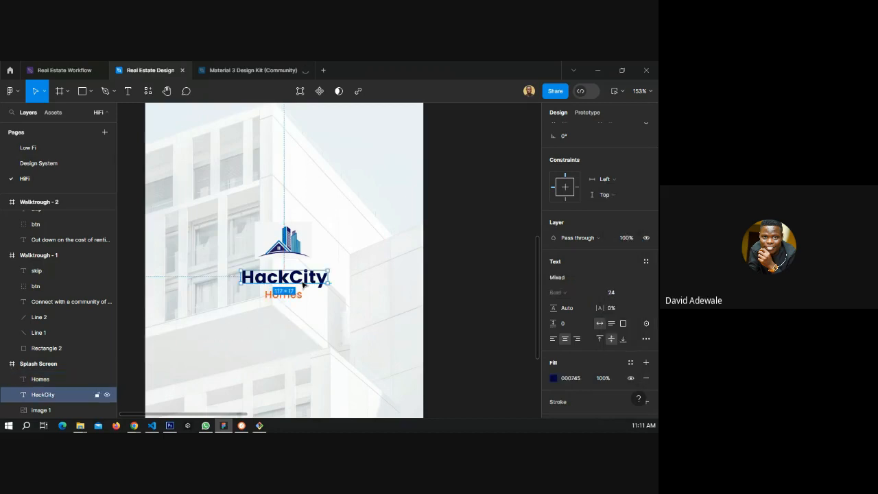
{"action": "left_click", "coordinate": [634, 294]}
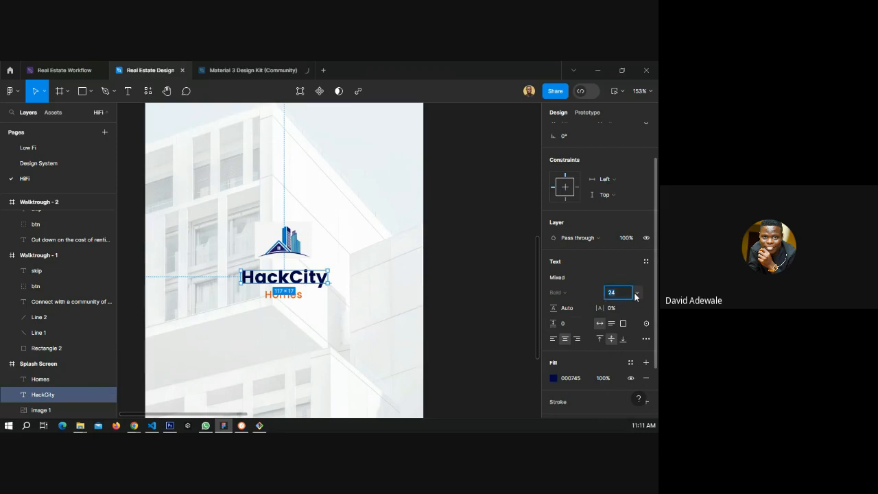
{"action": "left_click", "coordinate": [636, 295]}
{"action": "left_click", "coordinate": [623, 282]}
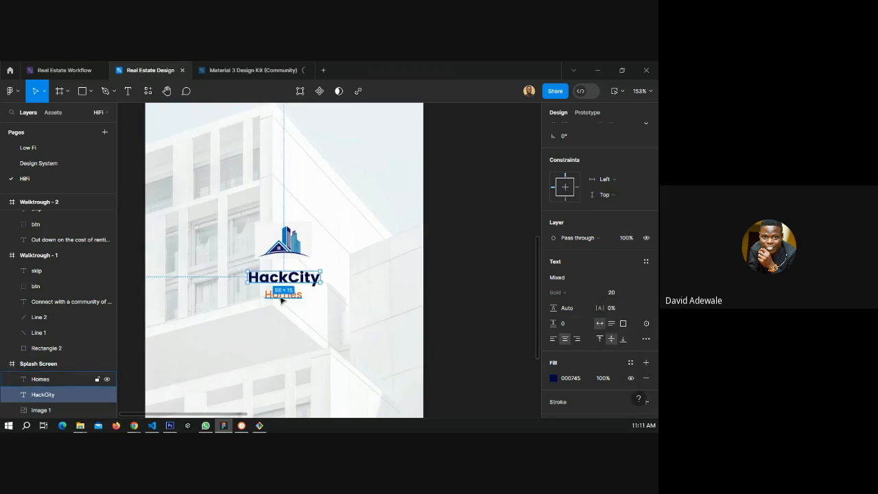
{"action": "left_click", "coordinate": [617, 308]}
{"action": "type", "text": "2"}
{"action": "key", "text": "Return"}
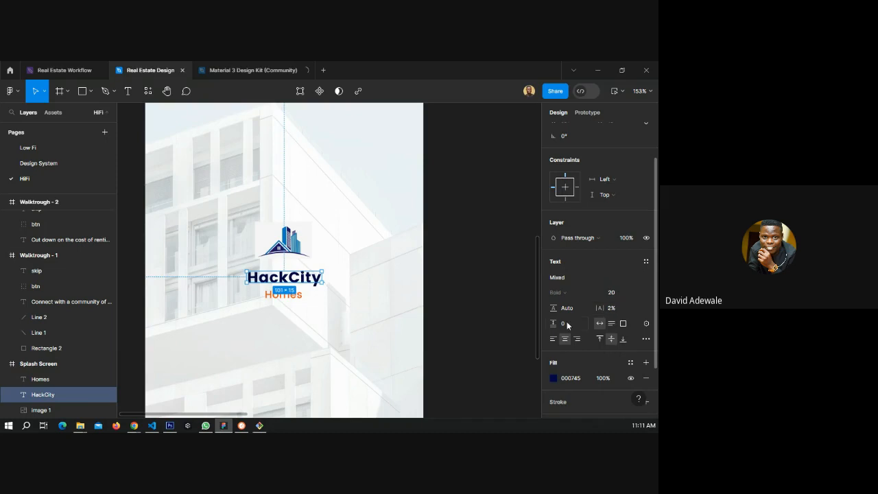
Reposition the logo image and the "Homes" text to tighten the logo lockup around "HackCity".
{"action": "left_click", "coordinate": [465, 314]}
{"action": "left_click_drag", "start_coordinate": [290, 250], "coordinate": [294, 257]}
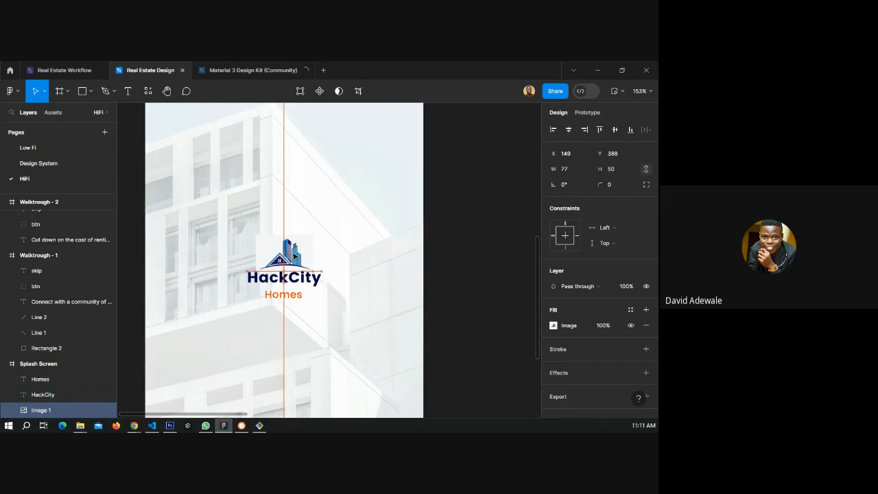
{"action": "left_click", "coordinate": [315, 291]}
{"action": "left_click", "coordinate": [300, 293]}
{"action": "scroll", "coordinate": [292, 293], "scroll_direction": "up", "scroll_amount": 5}
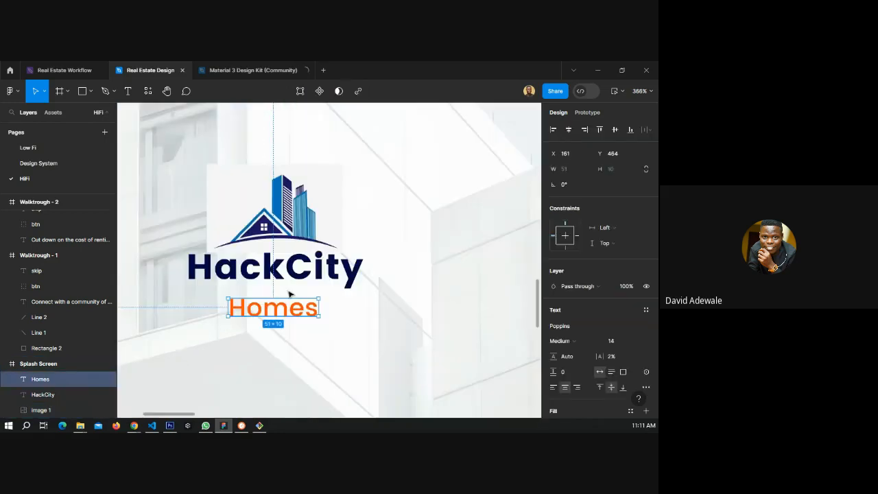
{"action": "left_click_drag", "start_coordinate": [278, 308], "coordinate": [306, 294]}
{"action": "scroll", "coordinate": [329, 294], "scroll_direction": "down", "scroll_amount": 5}
{"action": "left_click", "coordinate": [434, 279]}
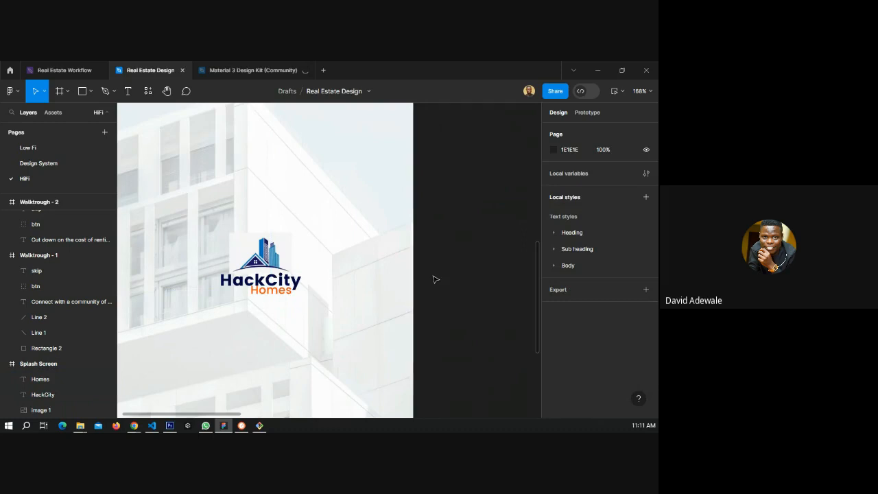
{"action": "left_click", "coordinate": [276, 291]}
{"action": "left_click_drag", "start_coordinate": [275, 292], "coordinate": [275, 292]}
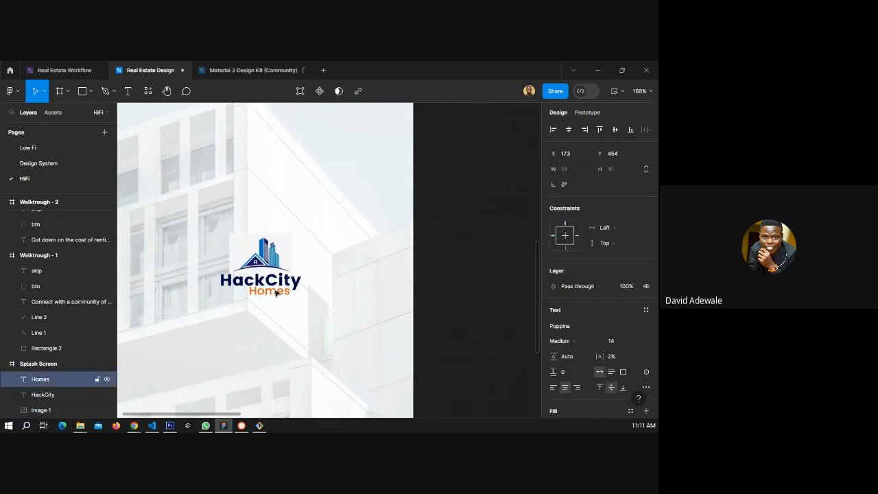
{"action": "left_click", "coordinate": [451, 302]}
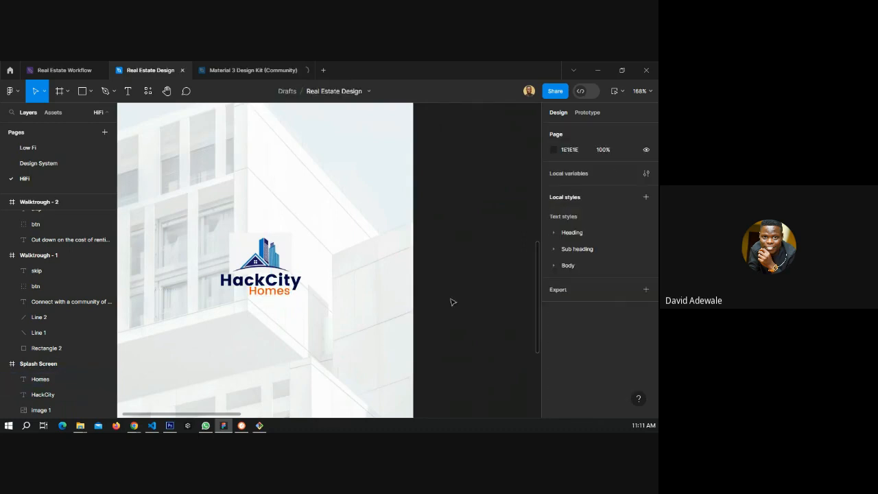
Group the logo image, "HackCity" and "Homes" layers and move the group up slightly.
{"action": "scroll", "coordinate": [451, 302], "scroll_direction": "down", "scroll_amount": 5}
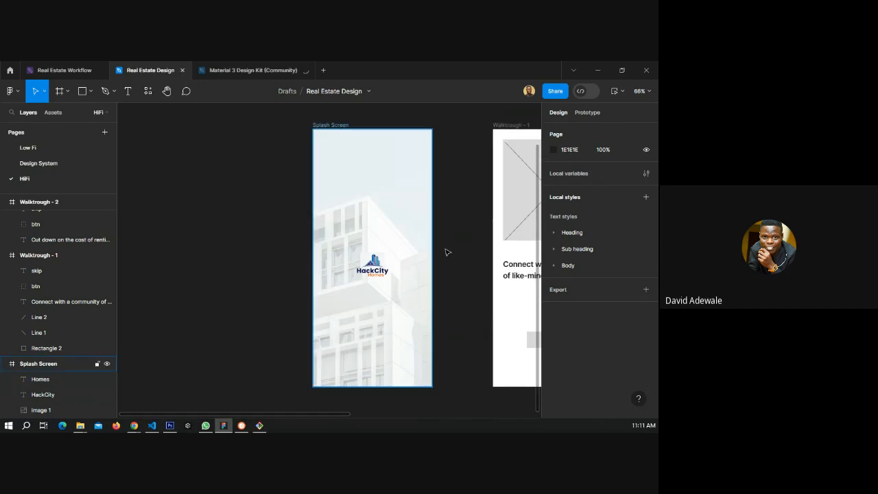
{"action": "left_click_drag", "start_coordinate": [452, 246], "coordinate": [286, 232]}
{"action": "left_click", "coordinate": [195, 252]}
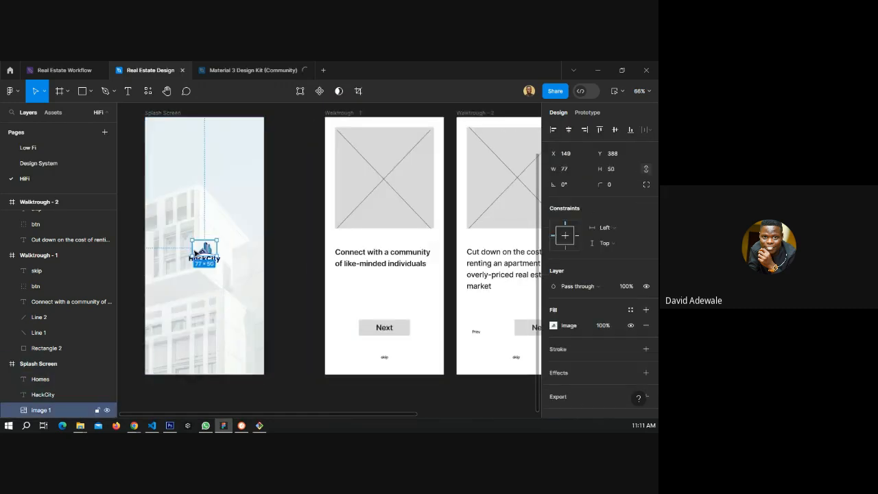
{"action": "left_click", "coordinate": [46, 381], "text": "shift"}
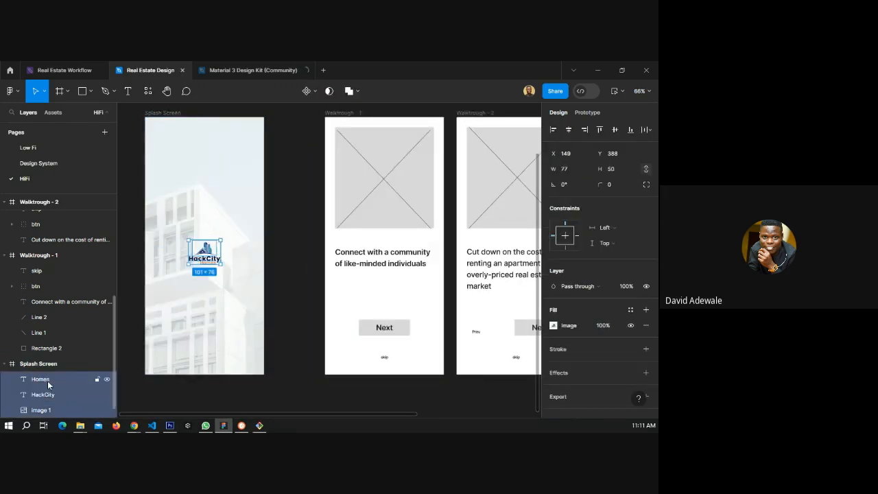
{"action": "key", "text": "ctrl+g"}
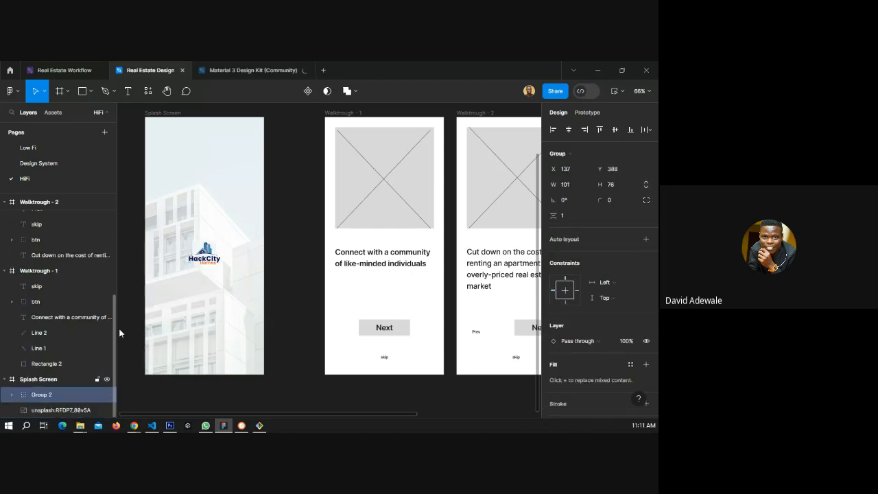
{"action": "left_click_drag", "start_coordinate": [208, 247], "coordinate": [206, 244]}
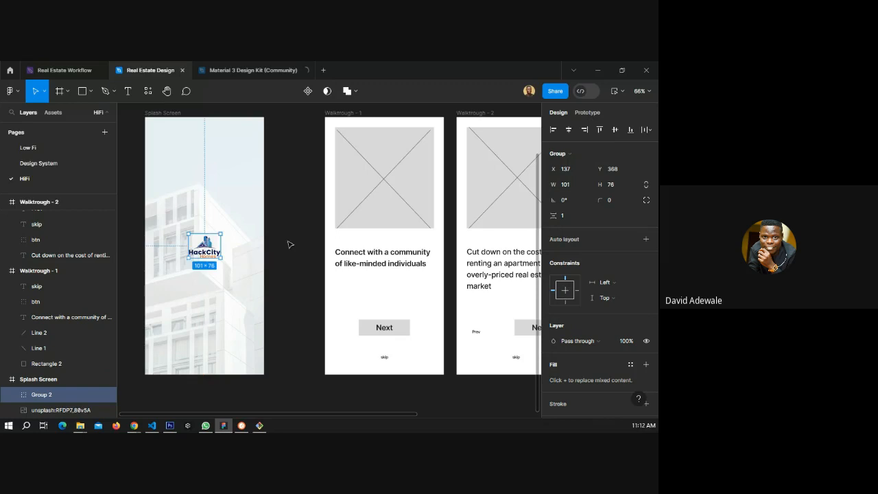
{"action": "left_click", "coordinate": [289, 244]}
Move the three wireframe walkthrough frames down below the splash screen row.
{"action": "scroll", "coordinate": [290, 244], "scroll_direction": "down", "scroll_amount": 2}
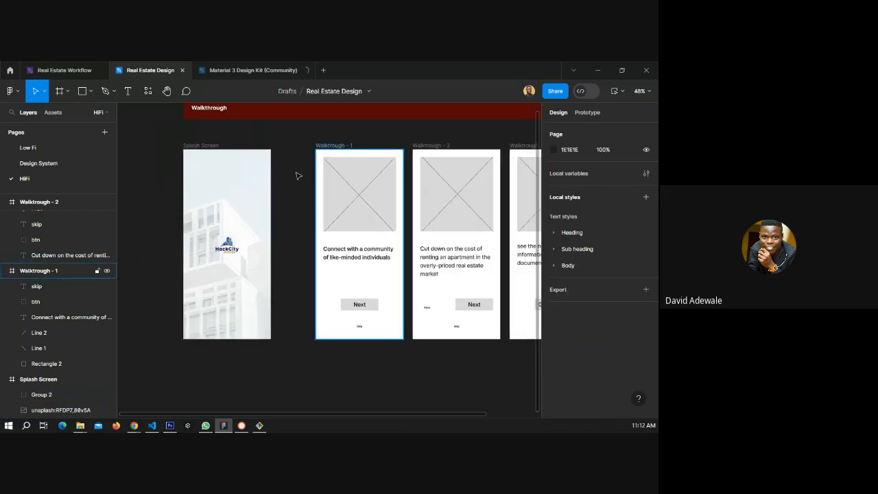
{"action": "left_click", "coordinate": [333, 145]}
{"action": "scroll", "coordinate": [148, 185], "scroll_direction": "down", "scroll_amount": 2}
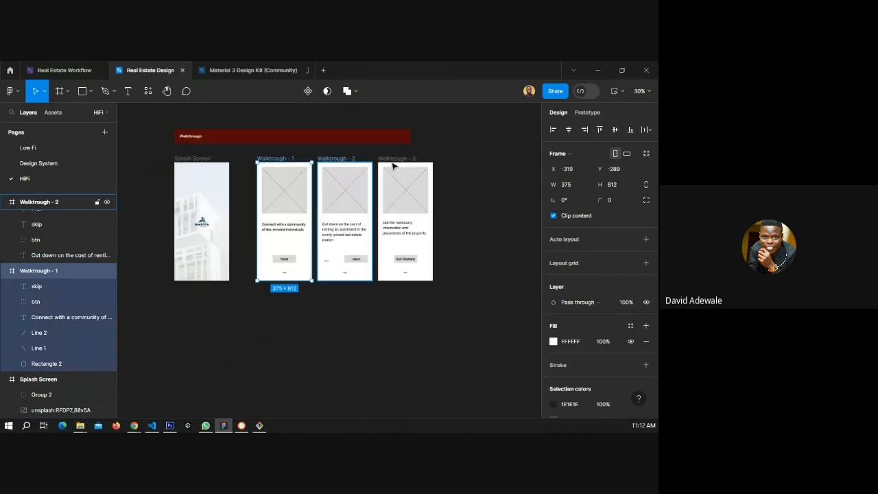
{"action": "left_click", "coordinate": [399, 161], "text": "shift"}
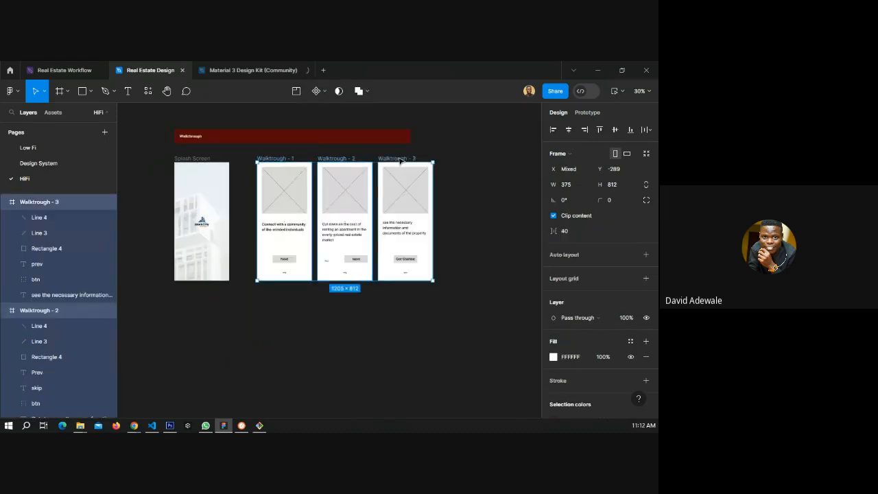
{"action": "left_click_drag", "start_coordinate": [399, 161], "coordinate": [353, 296]}
Duplicate the first walkthrough frame and place the copy beside the splash screen.
{"action": "left_click", "coordinate": [260, 323]}
{"action": "left_click_drag", "start_coordinate": [260, 324], "coordinate": [250, 166]}
{"action": "left_click", "coordinate": [354, 203]}
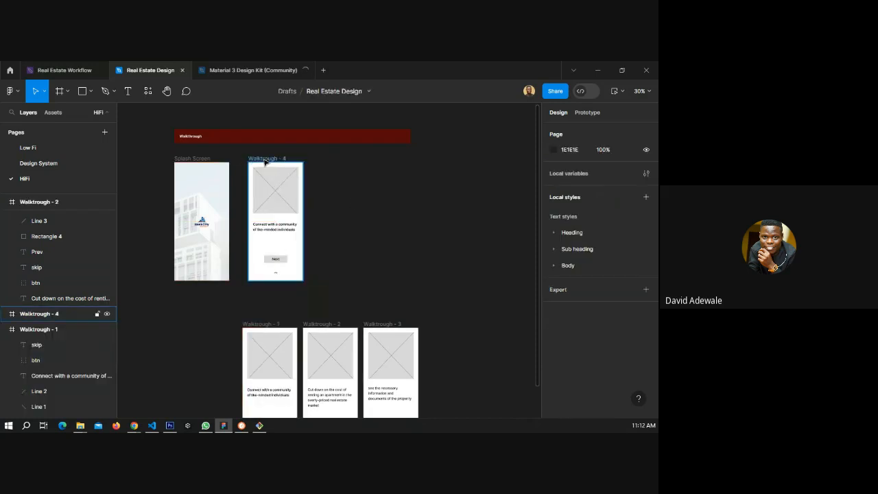
Rename the duplicated frame to "Walktrough - 1".
{"action": "double_click", "coordinate": [267, 158]}
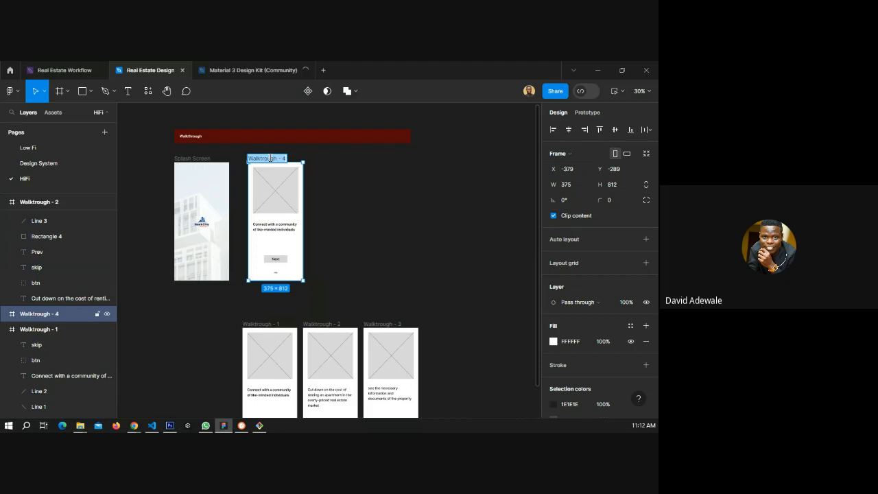
{"action": "left_click", "coordinate": [292, 159]}
{"action": "key", "text": "BackSpace"}
{"action": "type", "text": "1"}
{"action": "left_click", "coordinate": [334, 203]}
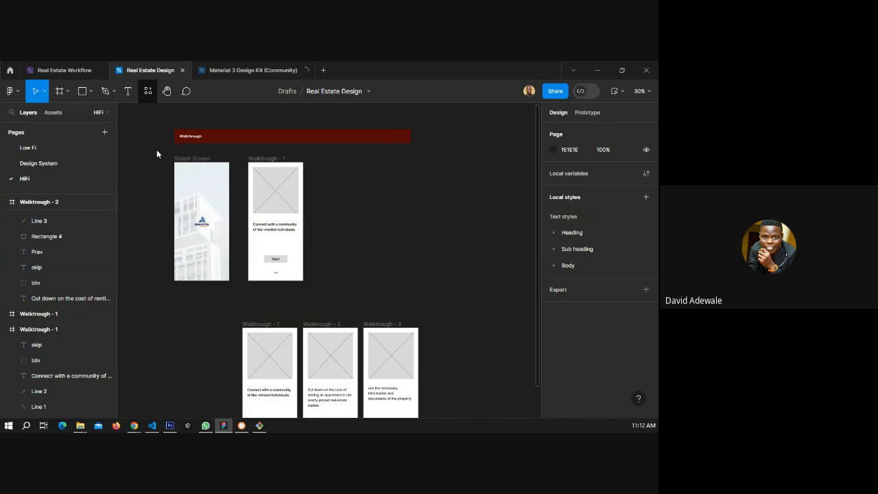
Search the Unsplash plugin for family photos.
{"action": "key", "text": "shift+i"}
{"action": "key", "text": "BackSpace"}
{"action": "type", "text": "un"}
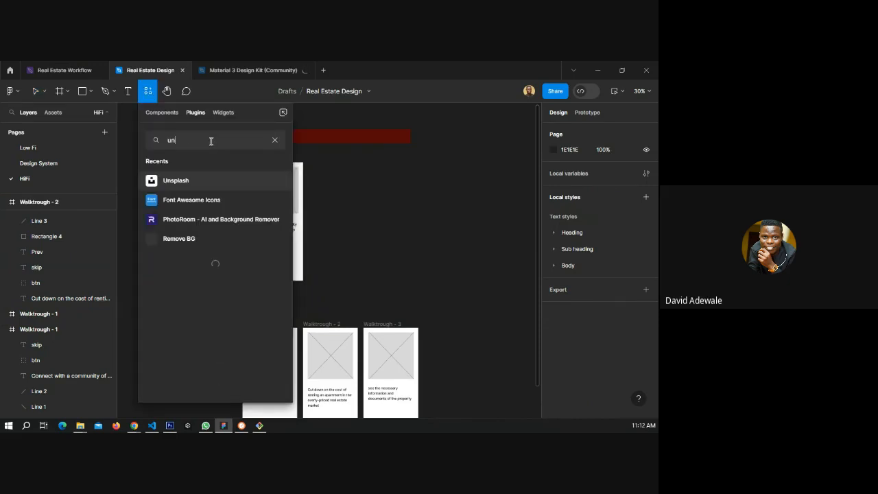
{"action": "left_click", "coordinate": [278, 182]}
{"action": "left_click", "coordinate": [279, 183]}
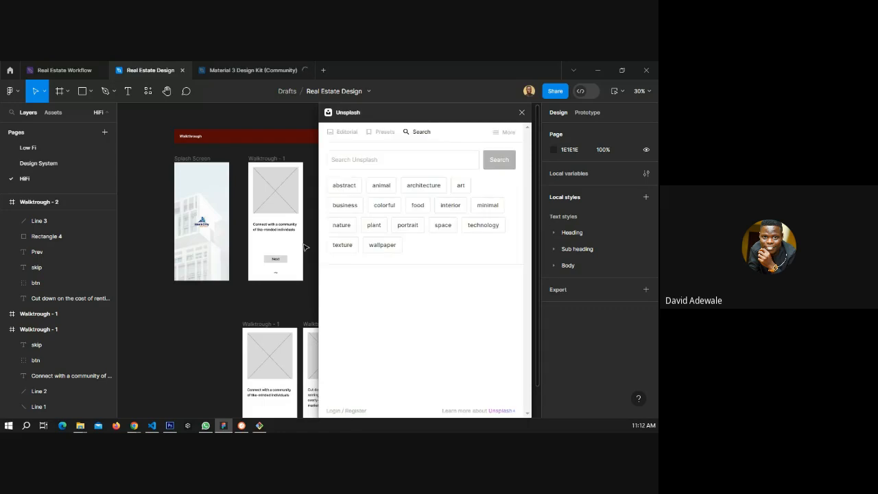
{"action": "left_click", "coordinate": [359, 159]}
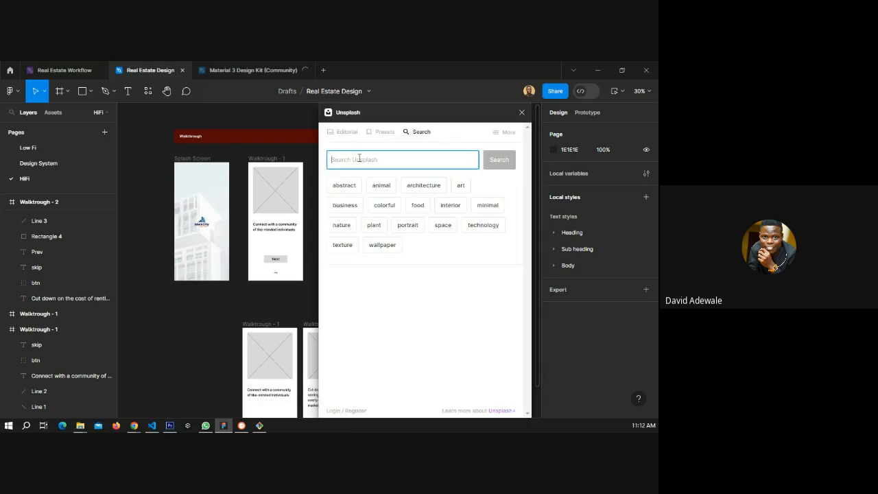
{"action": "type", "text": "family"}
{"action": "key", "text": "Return"}
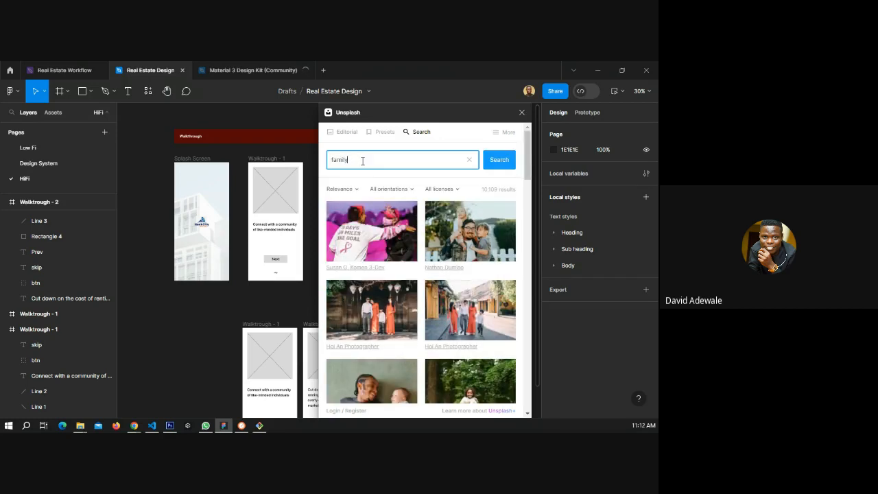
{"action": "left_click", "coordinate": [521, 113]}
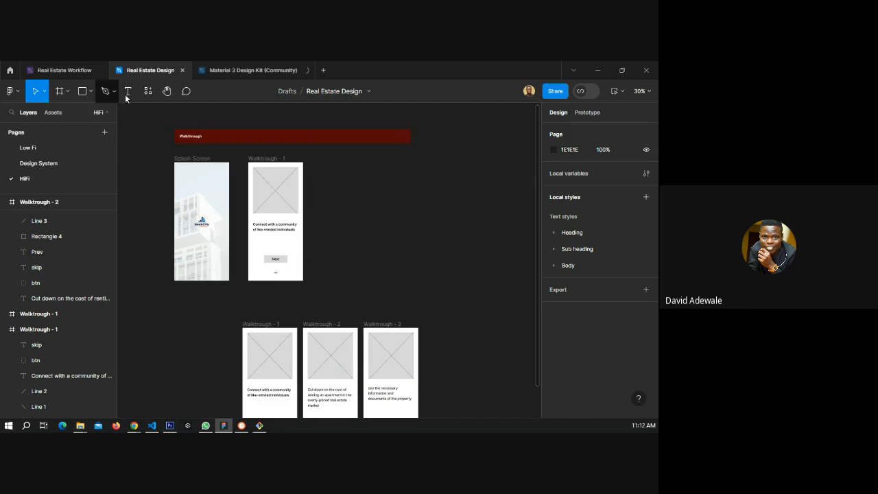
Run the Storyset by Freepik plugin and search its library for people illustrations.
{"action": "left_click", "coordinate": [148, 91]}
{"action": "key", "text": "BackSpace"}
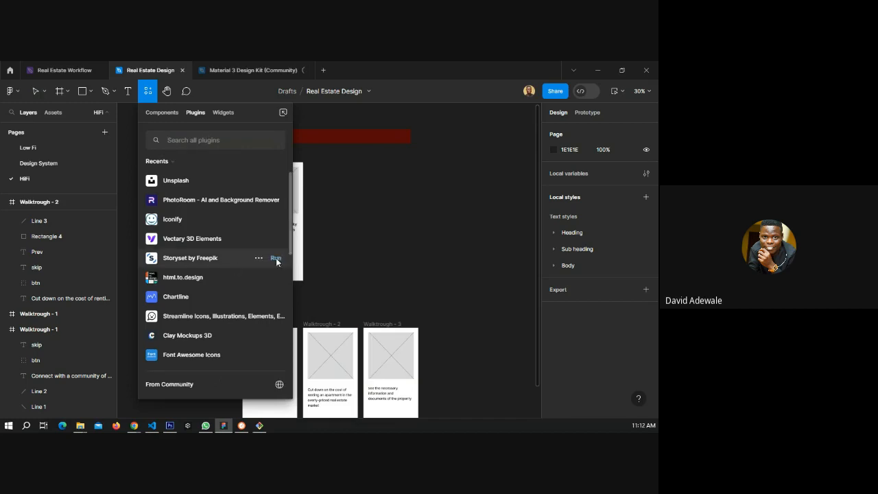
{"action": "left_click", "coordinate": [296, 273]}
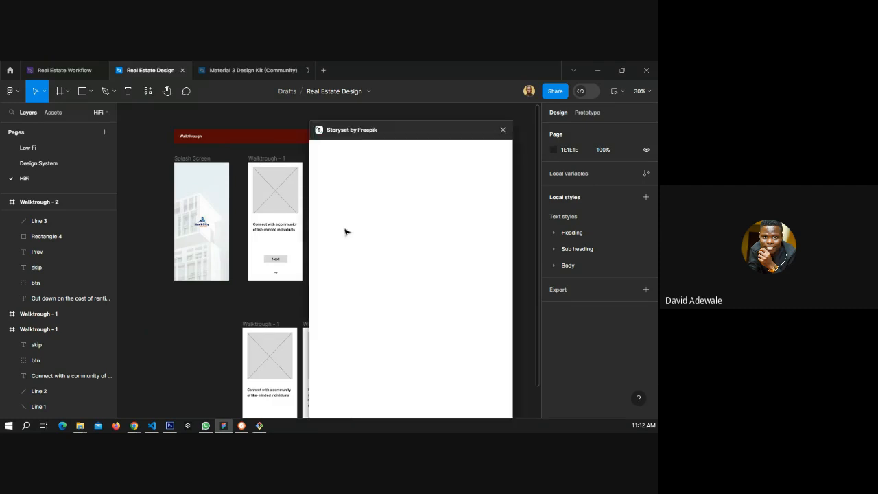
{"action": "left_click", "coordinate": [375, 181]}
{"action": "type", "text": "people"}
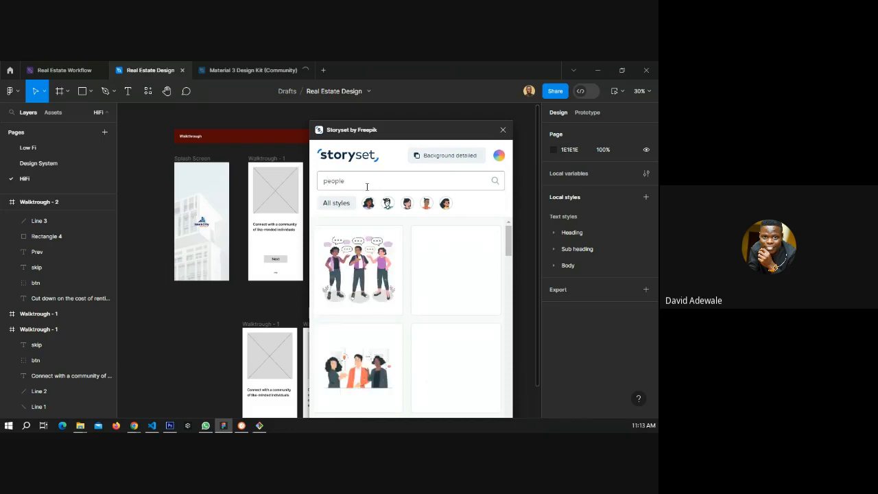
Browse the Storyset people illustration results.
{"action": "scroll", "coordinate": [408, 292], "scroll_direction": "down", "scroll_amount": 3}
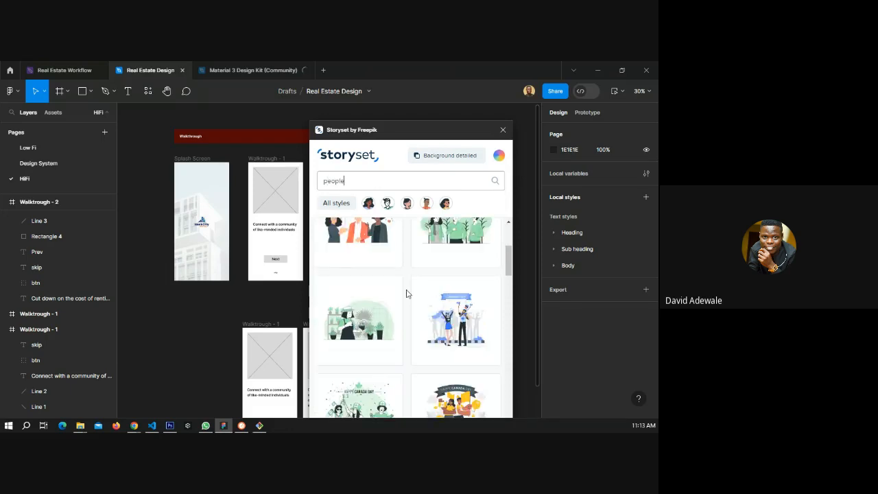
{"action": "scroll", "coordinate": [407, 292], "scroll_direction": "down", "scroll_amount": 3}
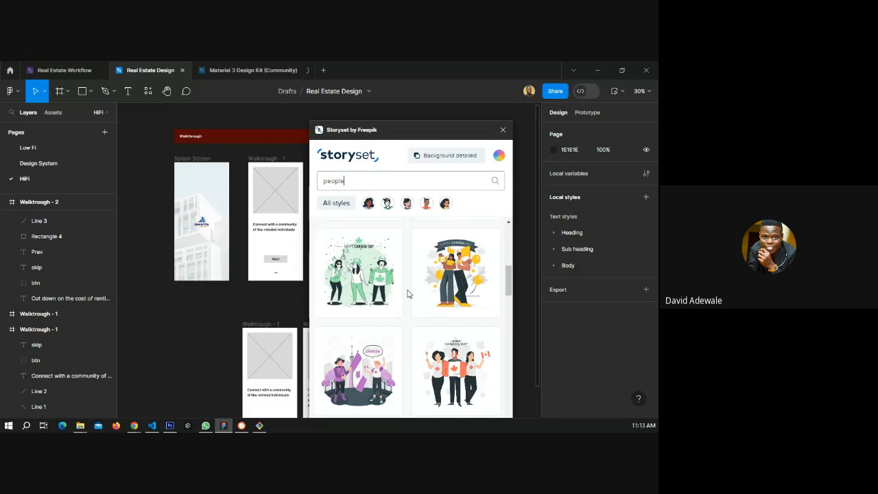
{"action": "scroll", "coordinate": [407, 294], "scroll_direction": "down", "scroll_amount": 2}
{"action": "scroll", "coordinate": [407, 293], "scroll_direction": "down", "scroll_amount": 2}
{"action": "scroll", "coordinate": [407, 293], "scroll_direction": "down", "scroll_amount": 1}
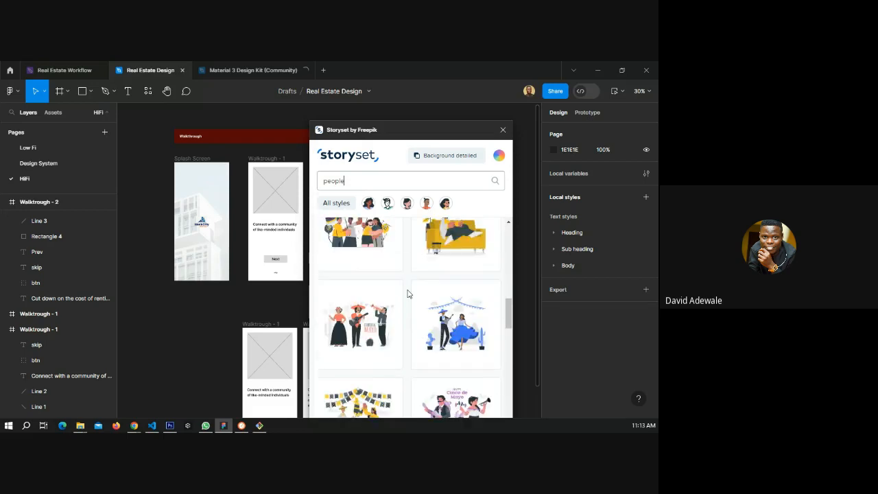
{"action": "scroll", "coordinate": [408, 293], "scroll_direction": "down", "scroll_amount": 1}
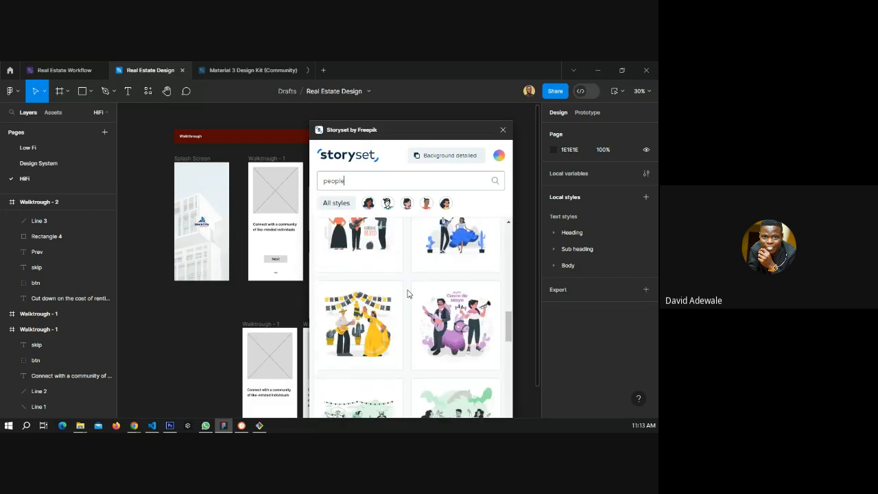
{"action": "scroll", "coordinate": [407, 294], "scroll_direction": "up", "scroll_amount": 1}
{"action": "scroll", "coordinate": [407, 293], "scroll_direction": "up", "scroll_amount": 1}
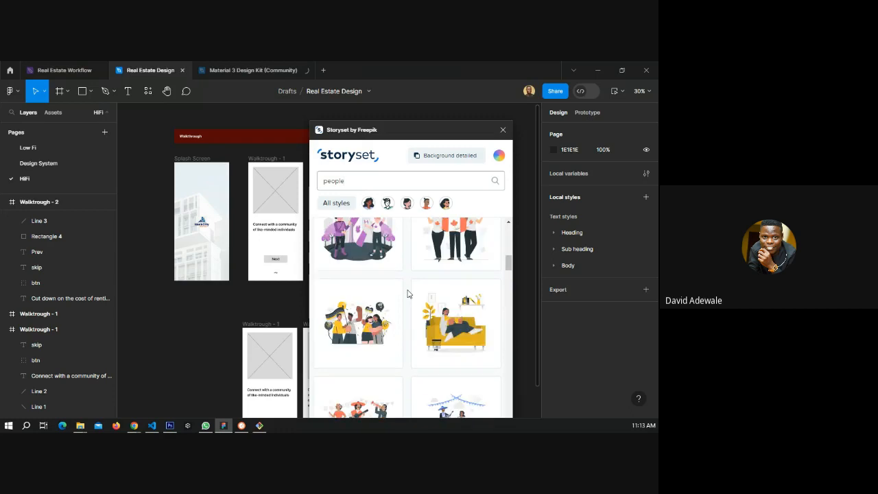
{"action": "scroll", "coordinate": [408, 294], "scroll_direction": "down", "scroll_amount": 1}
{"action": "scroll", "coordinate": [408, 294], "scroll_direction": "down", "scroll_amount": 1}
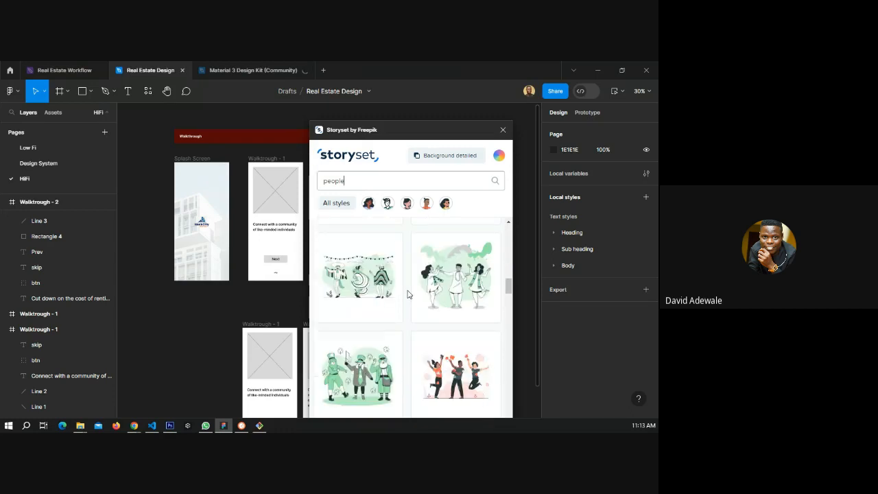
{"action": "scroll", "coordinate": [408, 294], "scroll_direction": "down", "scroll_amount": 1}
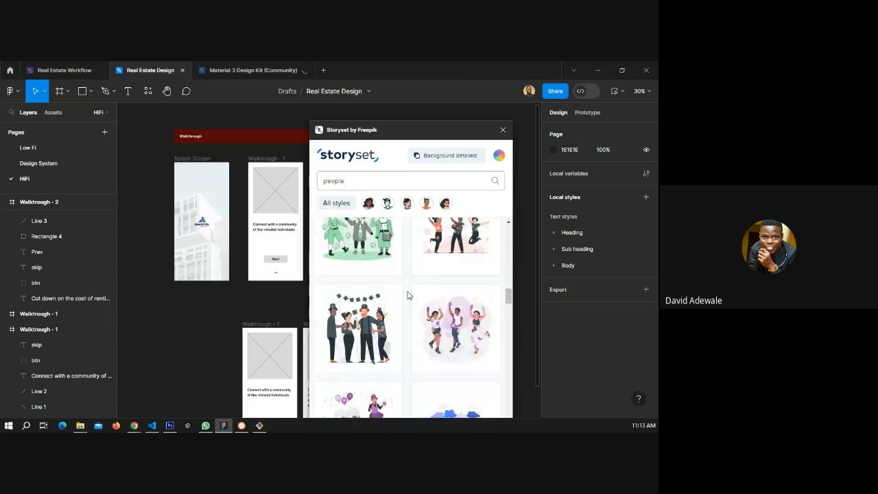
{"action": "scroll", "coordinate": [407, 294], "scroll_direction": "down", "scroll_amount": 1}
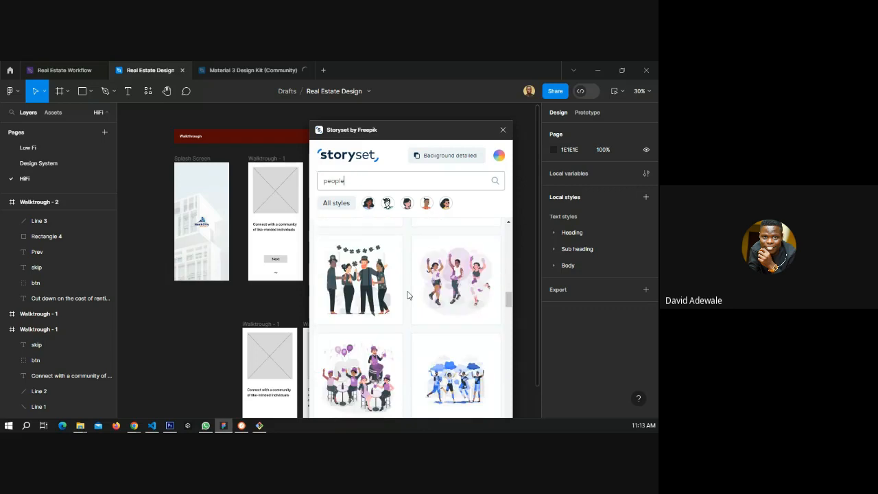
{"action": "scroll", "coordinate": [407, 295], "scroll_direction": "down", "scroll_amount": 1}
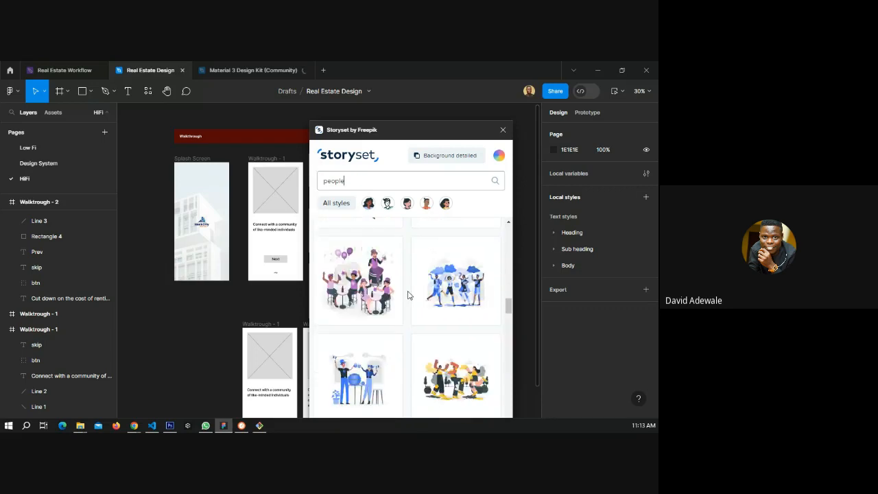
{"action": "scroll", "coordinate": [407, 295], "scroll_direction": "down", "scroll_amount": 1}
{"action": "scroll", "coordinate": [407, 295], "scroll_direction": "down", "scroll_amount": 1}
{"action": "scroll", "coordinate": [407, 294], "scroll_direction": "down", "scroll_amount": 1}
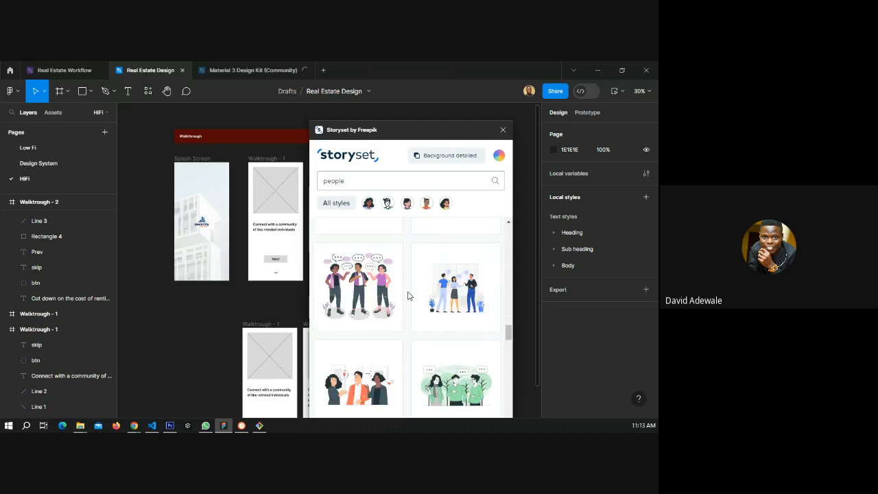
{"action": "scroll", "coordinate": [407, 295], "scroll_direction": "down", "scroll_amount": 1}
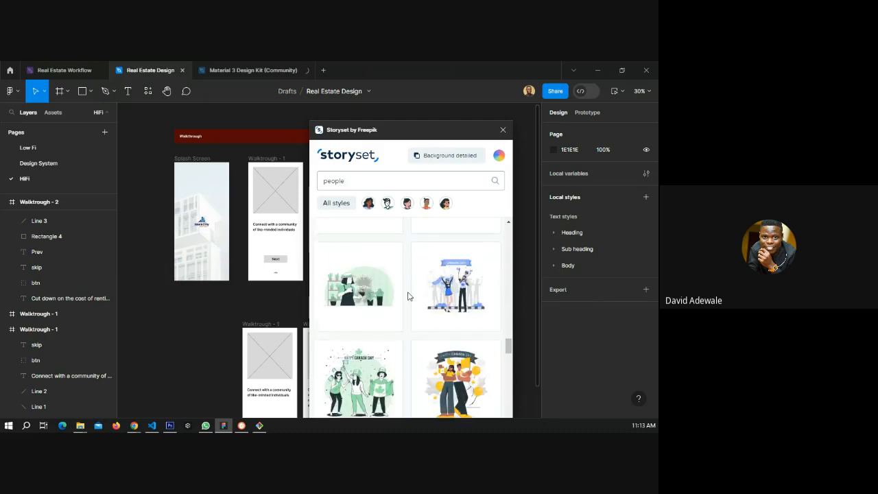
{"action": "scroll", "coordinate": [407, 295], "scroll_direction": "down", "scroll_amount": 2}
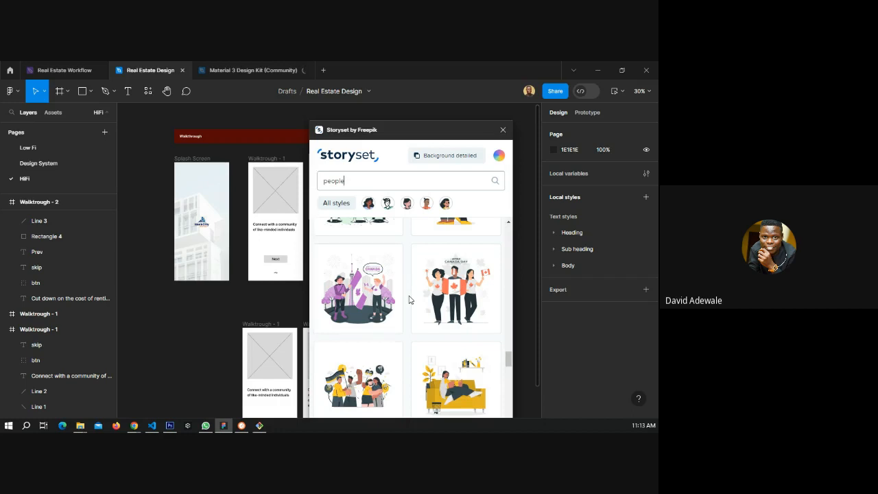
{"action": "scroll", "coordinate": [410, 302], "scroll_direction": "down", "scroll_amount": 2}
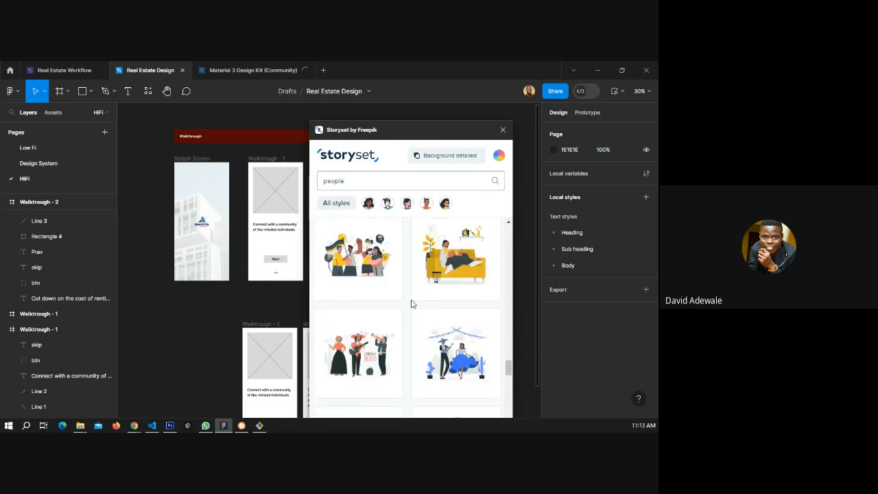
{"action": "scroll", "coordinate": [412, 304], "scroll_direction": "up", "scroll_amount": 3}
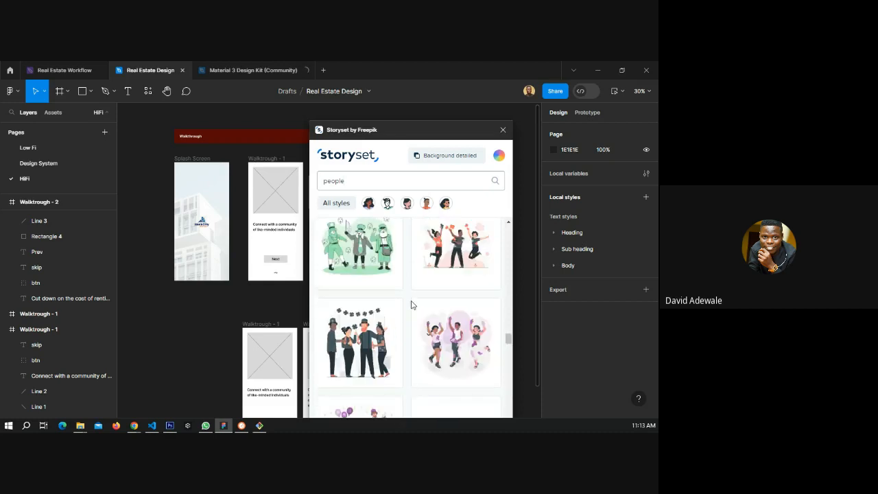
{"action": "scroll", "coordinate": [411, 305], "scroll_direction": "down", "scroll_amount": 1}
{"action": "scroll", "coordinate": [412, 304], "scroll_direction": "down", "scroll_amount": 1}
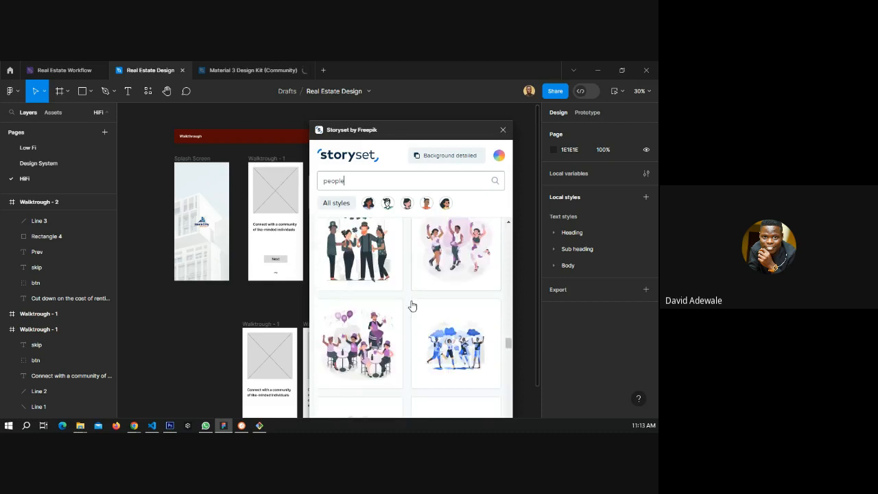
{"action": "scroll", "coordinate": [411, 305], "scroll_direction": "down", "scroll_amount": 2}
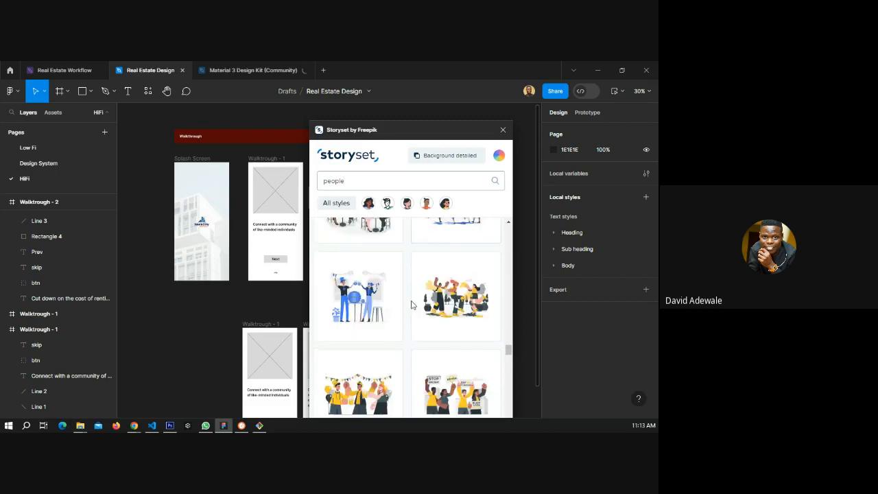
{"action": "scroll", "coordinate": [412, 304], "scroll_direction": "down", "scroll_amount": 1}
{"action": "scroll", "coordinate": [412, 304], "scroll_direction": "down", "scroll_amount": 1}
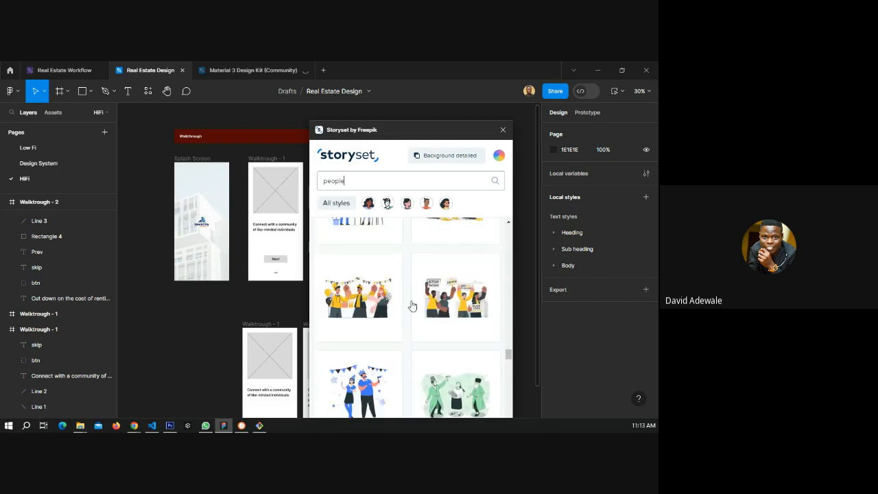
{"action": "scroll", "coordinate": [413, 306], "scroll_direction": "down", "scroll_amount": 2}
{"action": "scroll", "coordinate": [412, 305], "scroll_direction": "down", "scroll_amount": 4}
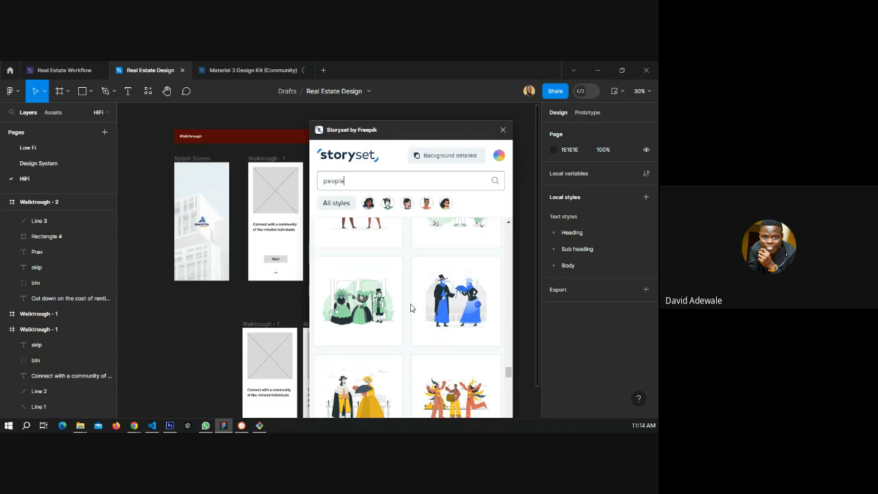
{"action": "scroll", "coordinate": [410, 308], "scroll_direction": "down", "scroll_amount": 2}
{"action": "scroll", "coordinate": [409, 308], "scroll_direction": "down", "scroll_amount": 2}
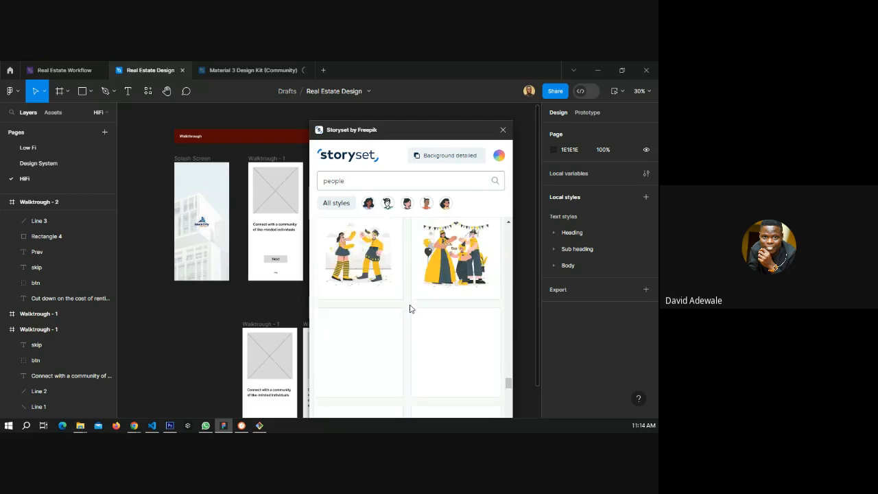
{"action": "scroll", "coordinate": [409, 309], "scroll_direction": "down", "scroll_amount": 2}
{"action": "scroll", "coordinate": [409, 309], "scroll_direction": "down", "scroll_amount": 2}
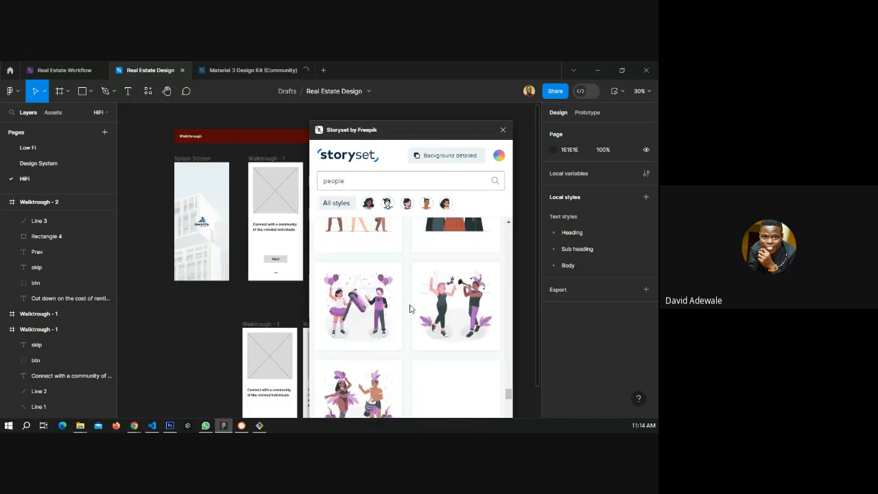
{"action": "scroll", "coordinate": [410, 308], "scroll_direction": "down", "scroll_amount": 2}
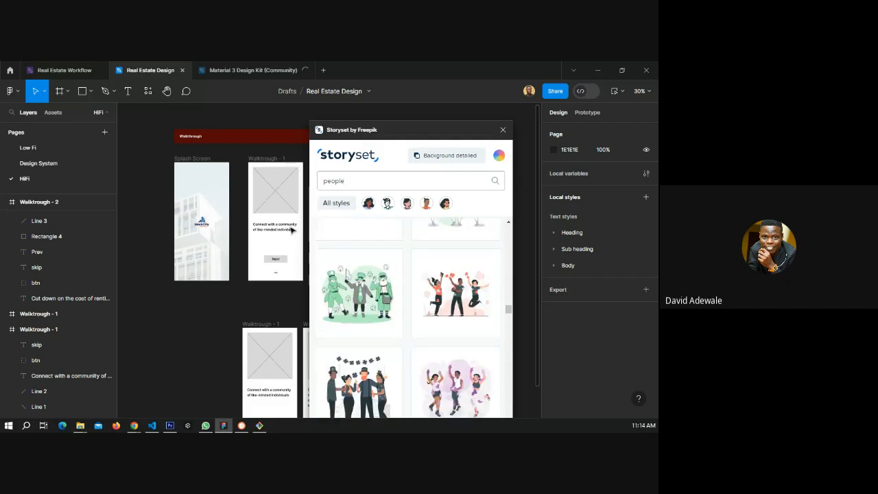
Insert the jumping celebrating people illustration from Storyset onto the canvas.
{"action": "scroll", "coordinate": [291, 229], "scroll_direction": "up", "scroll_amount": 5}
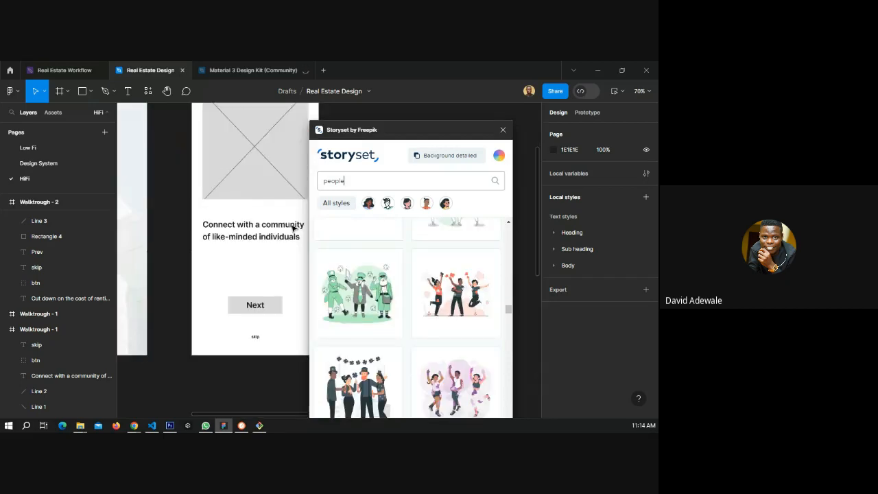
{"action": "scroll", "coordinate": [414, 341], "scroll_direction": "up", "scroll_amount": 5}
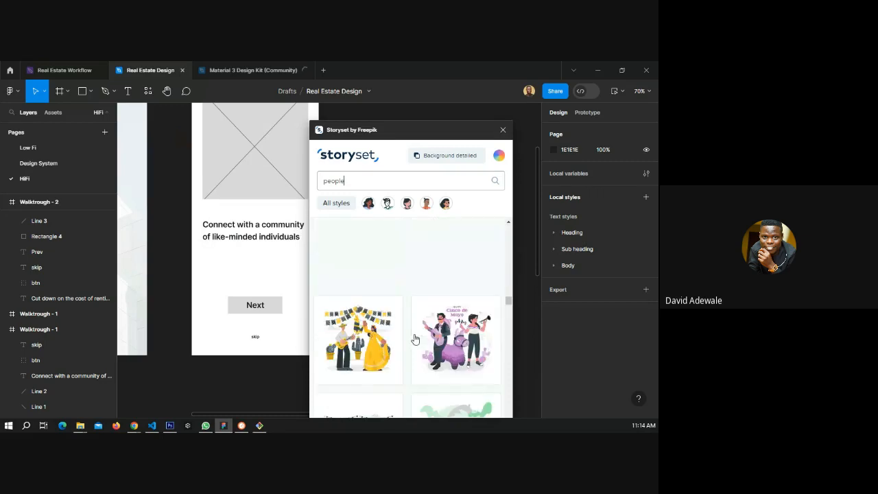
{"action": "scroll", "coordinate": [414, 341], "scroll_direction": "down", "scroll_amount": 3}
{"action": "scroll", "coordinate": [424, 343], "scroll_direction": "down", "scroll_amount": 2}
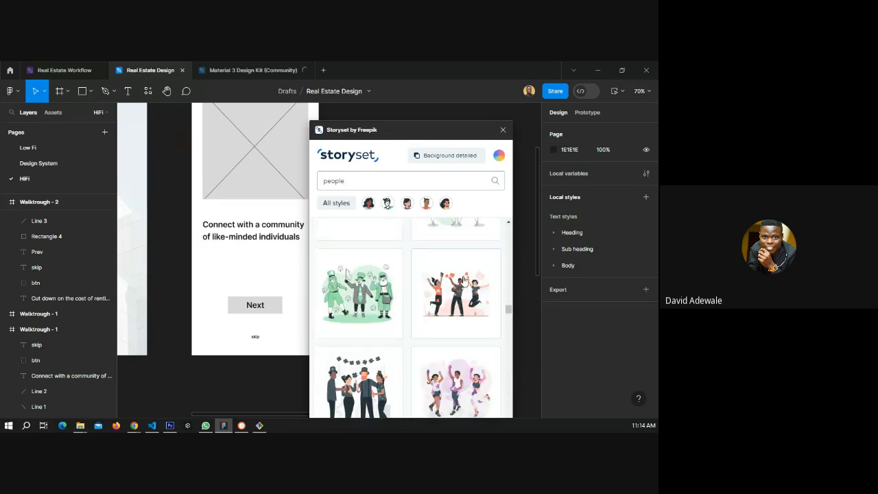
{"action": "left_click_drag", "start_coordinate": [463, 280], "coordinate": [199, 329]}
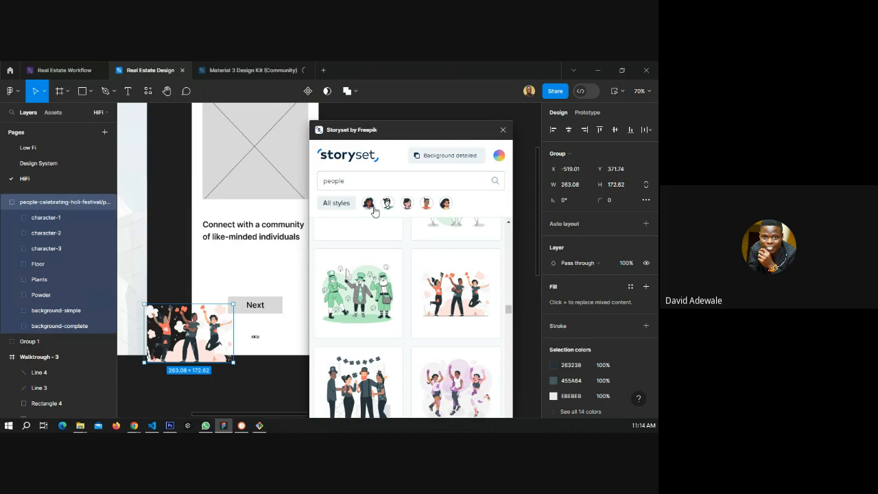
Delete the image placeholder rectangle and its two crossing lines in the Walktrough - 1 frame.
{"action": "scroll", "coordinate": [315, 226], "scroll_direction": "up", "scroll_amount": 2}
{"action": "left_click", "coordinate": [271, 266]}
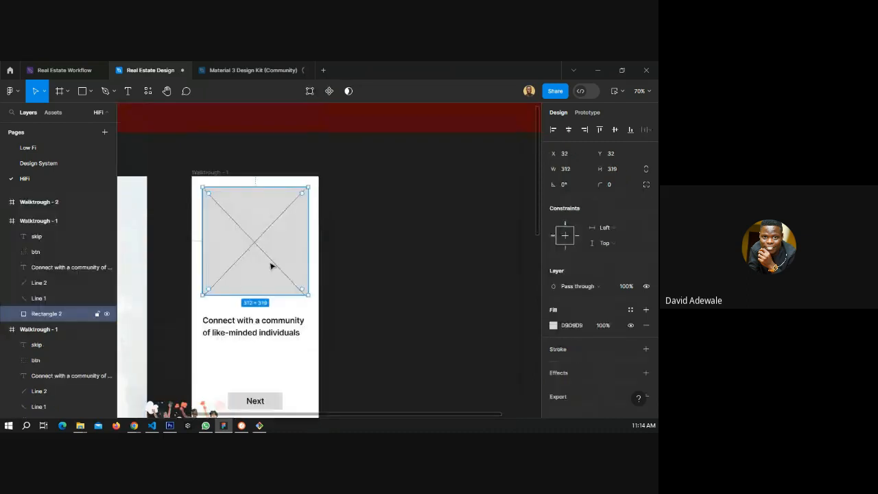
{"action": "left_click", "coordinate": [254, 244]}
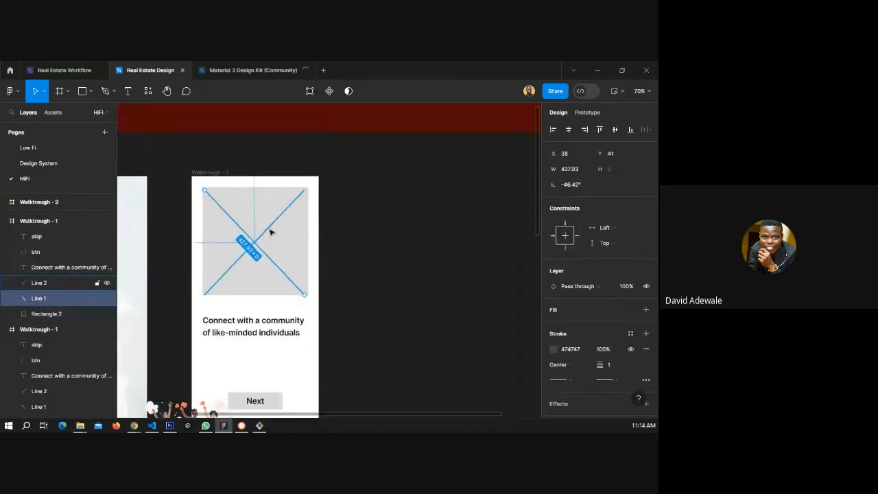
{"action": "left_click", "coordinate": [270, 233], "text": "shift"}
{"action": "left_click", "coordinate": [281, 247], "text": "shift"}
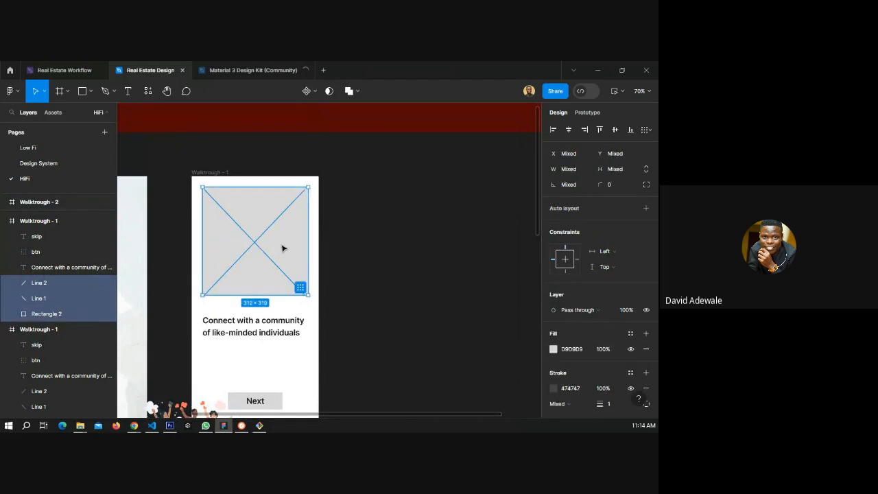
{"action": "key", "text": "Delete"}
Move the people illustration into the top area of the Walktrough - 1 frame.
{"action": "scroll", "coordinate": [227, 273], "scroll_direction": "down", "scroll_amount": 1}
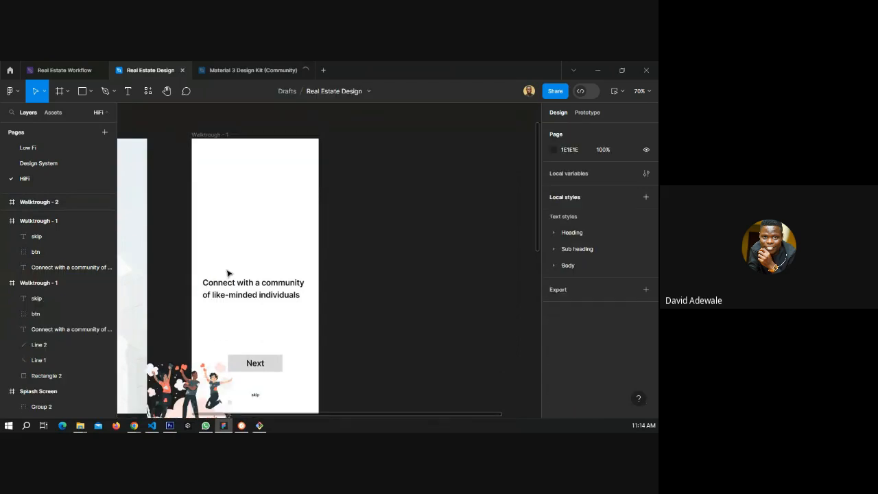
{"action": "left_click", "coordinate": [191, 385]}
{"action": "left_click_drag", "start_coordinate": [169, 399], "coordinate": [240, 206]}
Apply the Sub heading STB · 28/64 text style to the frame's heading text.
{"action": "left_click", "coordinate": [247, 286]}
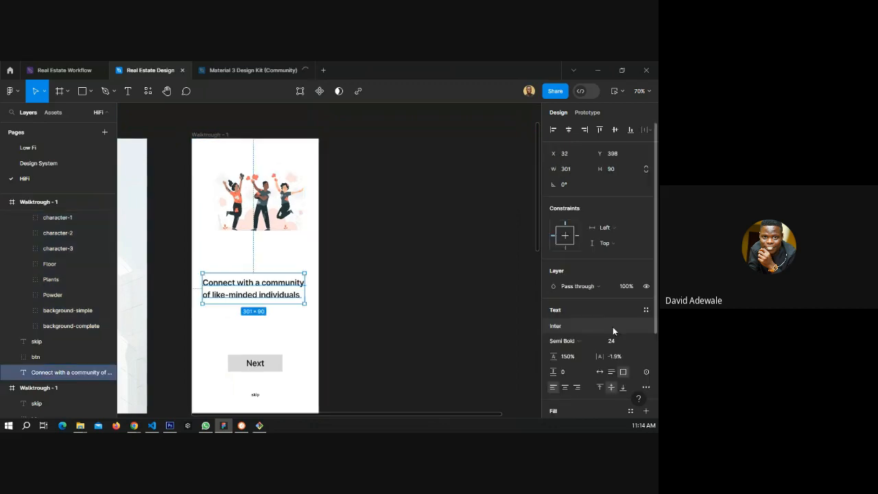
{"action": "left_click", "coordinate": [595, 324]}
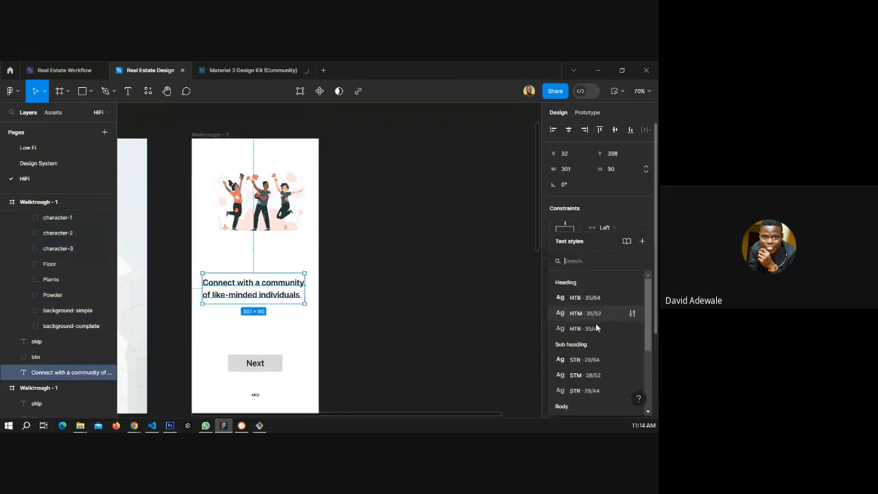
{"action": "left_click", "coordinate": [584, 359]}
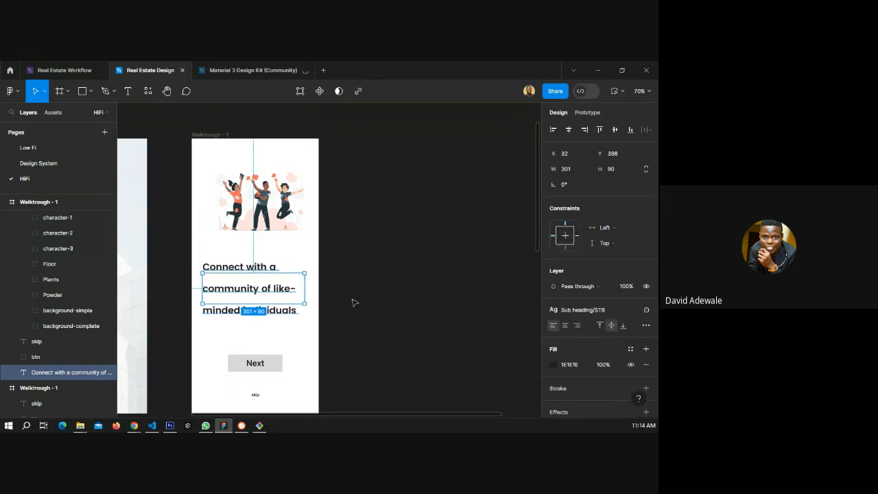
Stretch the heading text box in Walktrough - 1 to about 161 px tall.
{"action": "left_click_drag", "start_coordinate": [242, 303], "coordinate": [241, 330]}
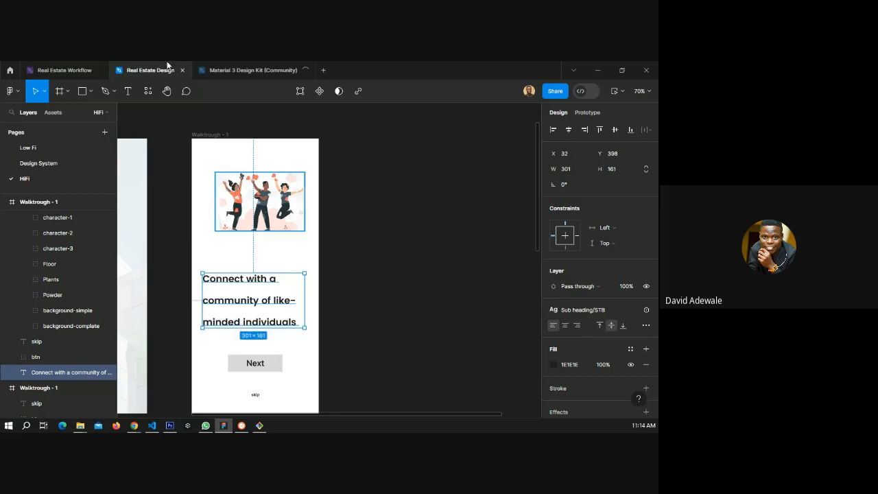
Examine the sub heading text styles and their type settings on the Design System page, then return to HiFi.
{"action": "left_click", "coordinate": [41, 164]}
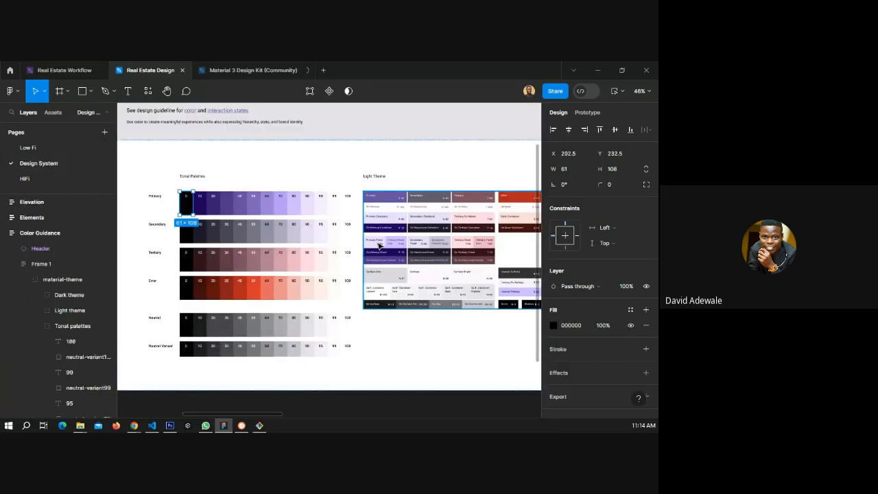
{"action": "scroll", "coordinate": [433, 244], "scroll_direction": "down", "scroll_amount": 4}
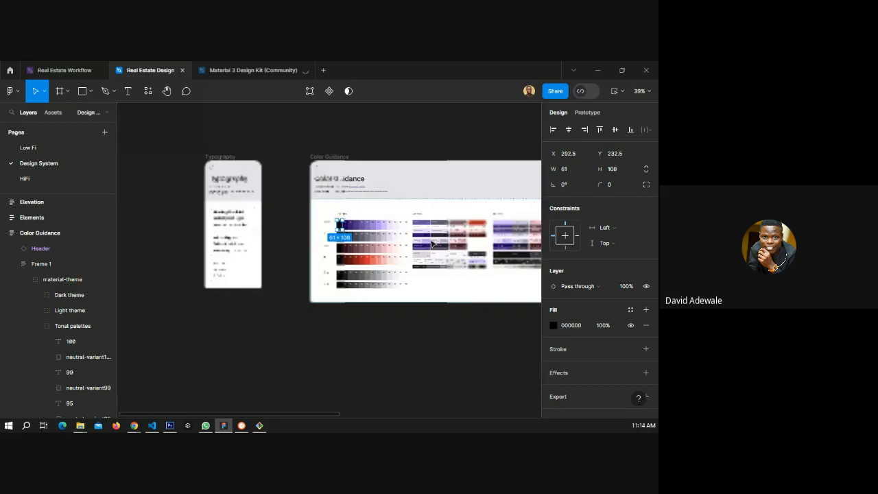
{"action": "left_click", "coordinate": [230, 213]}
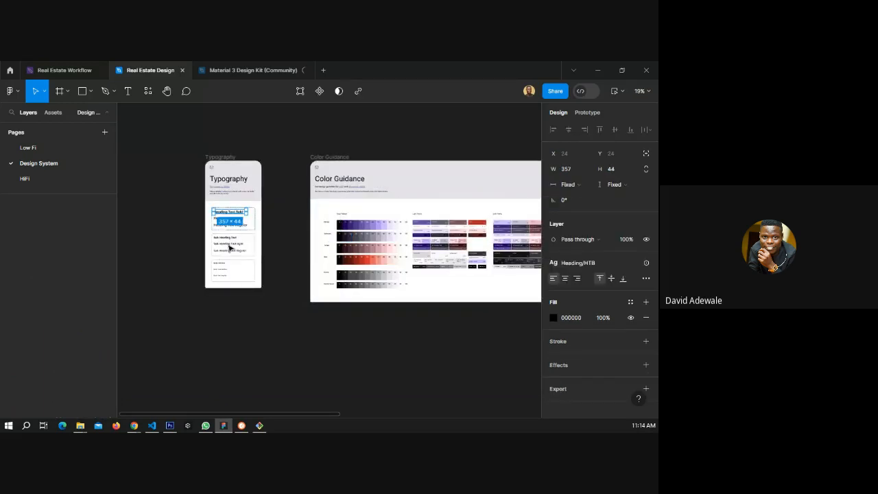
{"action": "left_click", "coordinate": [227, 245]}
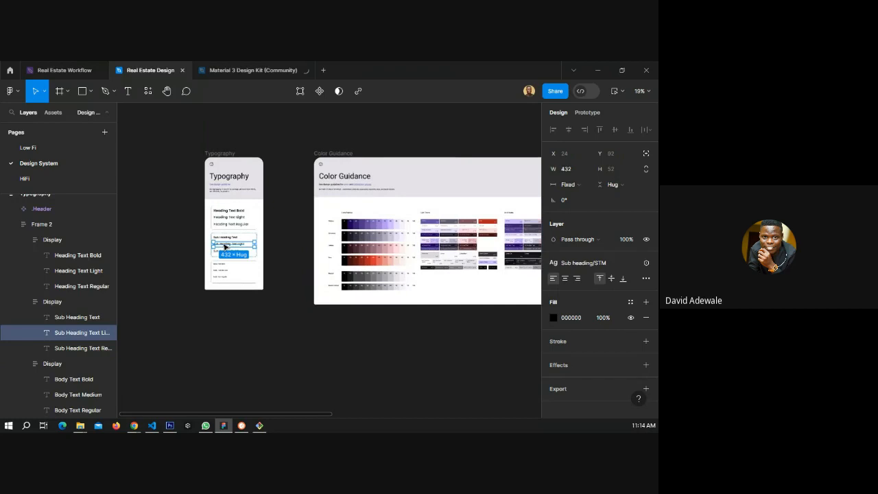
{"action": "scroll", "coordinate": [226, 244], "scroll_direction": "up", "scroll_amount": 3}
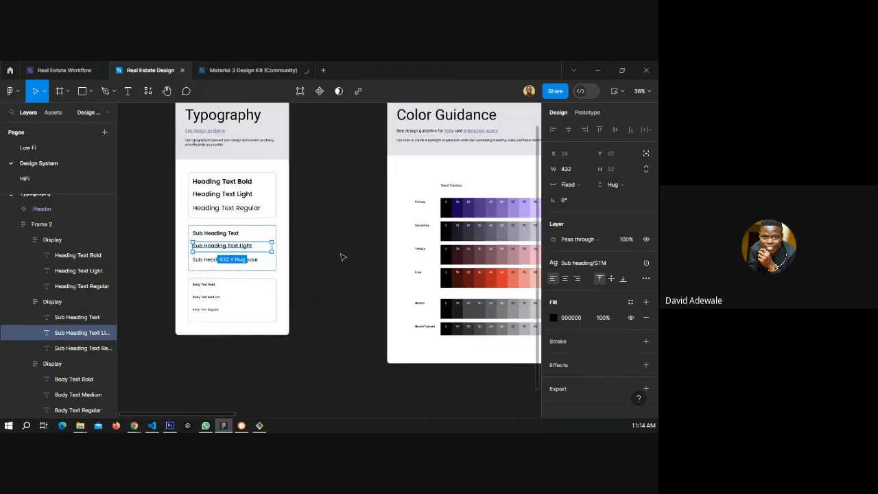
{"action": "left_click", "coordinate": [645, 279]}
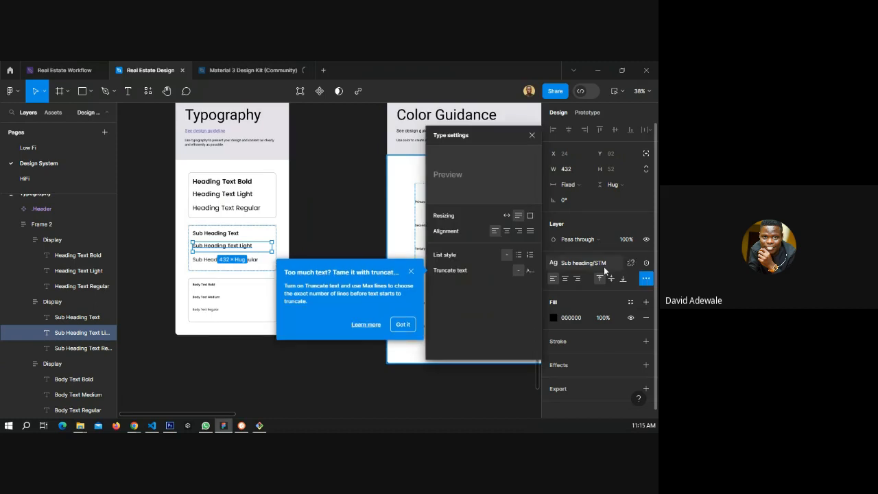
{"action": "left_click", "coordinate": [646, 263]}
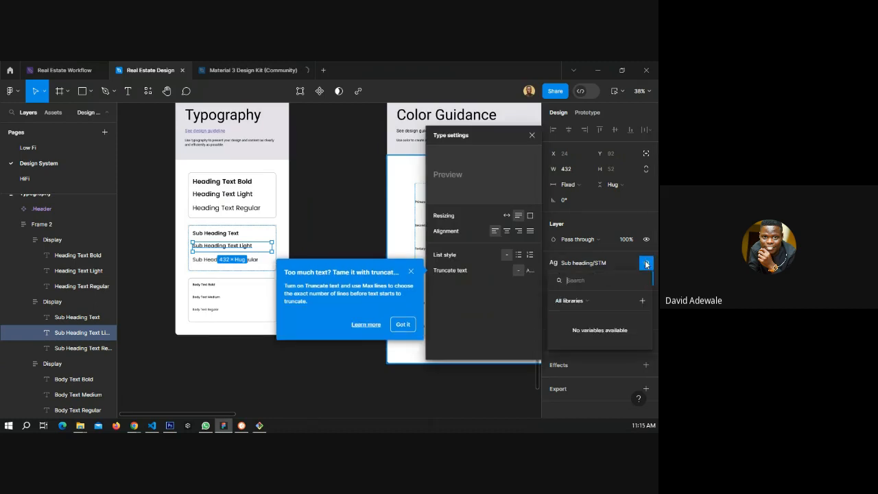
{"action": "left_click", "coordinate": [481, 244]}
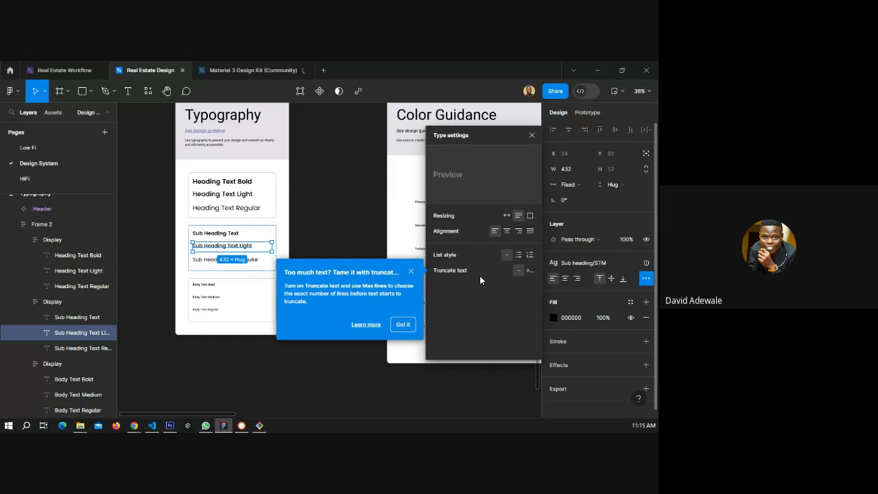
{"action": "left_click", "coordinate": [529, 270]}
{"action": "left_click", "coordinate": [532, 135]}
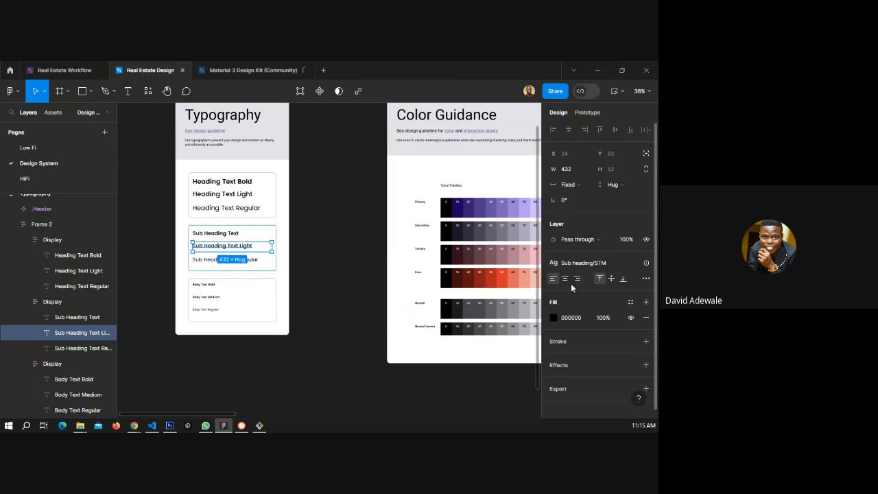
{"action": "left_click", "coordinate": [33, 180]}
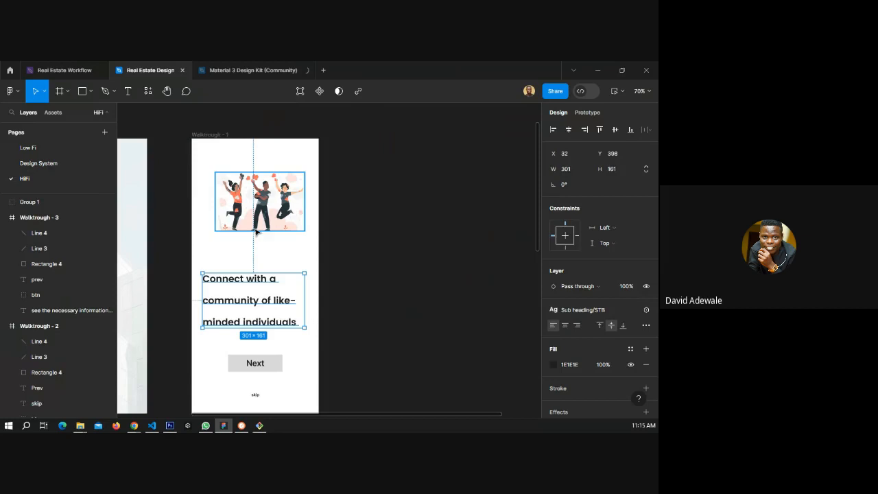
Detach the Sub heading/STB text style from the Walktrough - 1 heading text.
{"action": "left_click", "coordinate": [630, 310]}
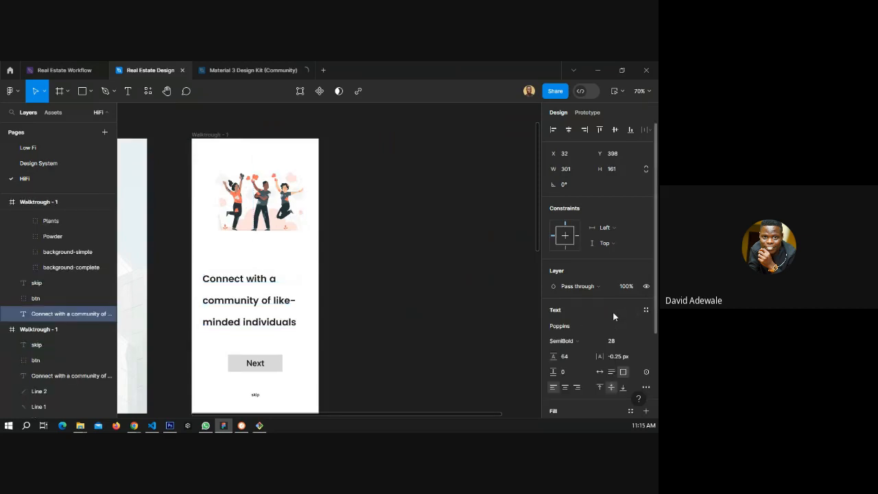
{"action": "left_click", "coordinate": [553, 357]}
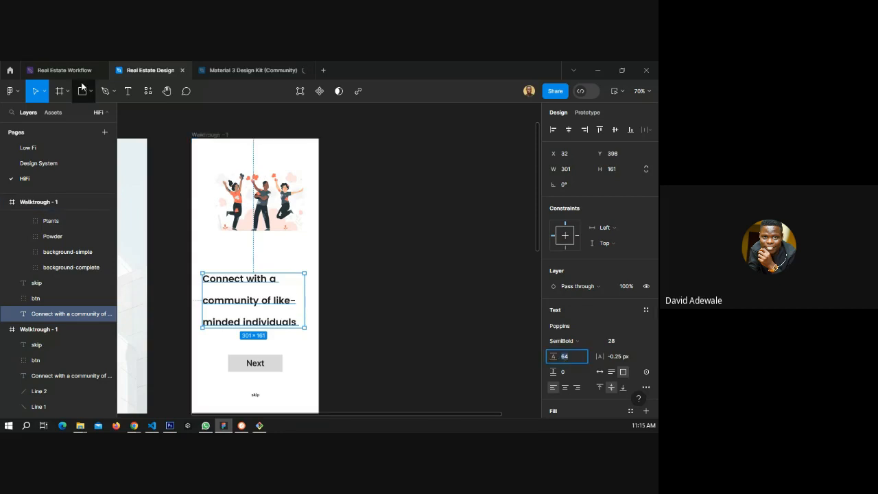
{"action": "left_click", "coordinate": [39, 166]}
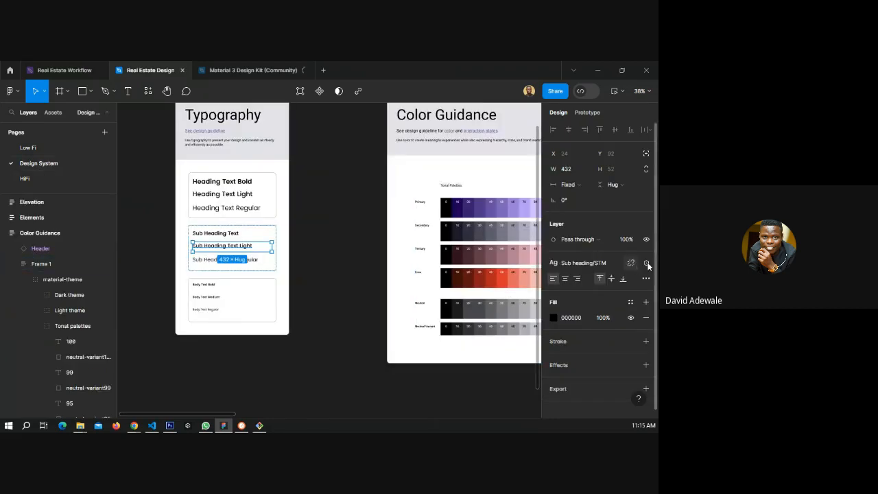
Detach the style from the Sub Heading Text Light sample and set its line height to Auto.
{"action": "left_click", "coordinate": [630, 263]}
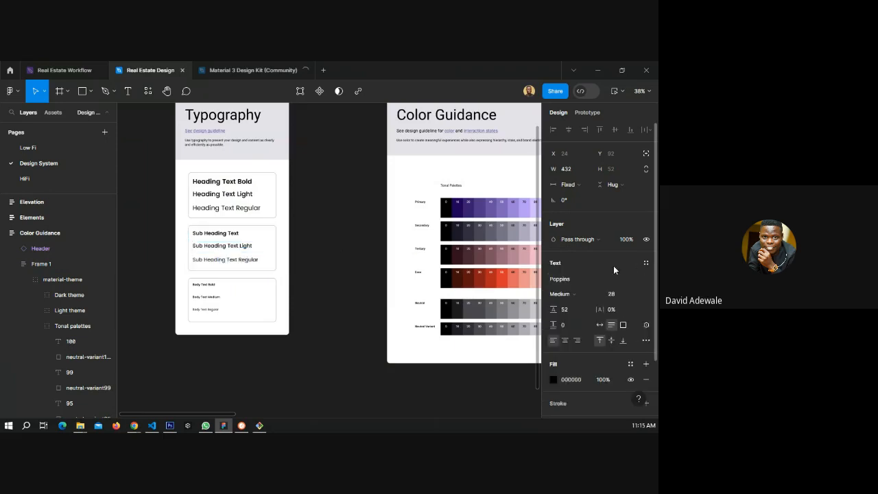
{"action": "left_click", "coordinate": [561, 309]}
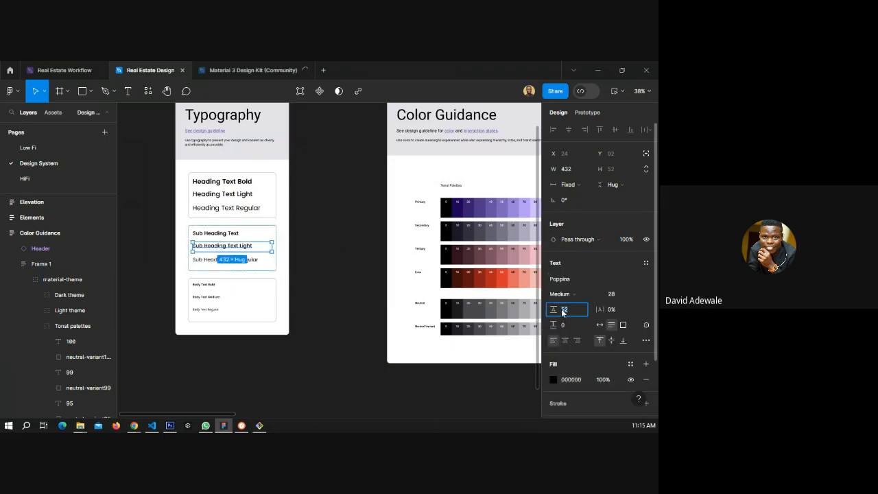
{"action": "key", "text": "BackSpace"}
{"action": "key", "text": "Return"}
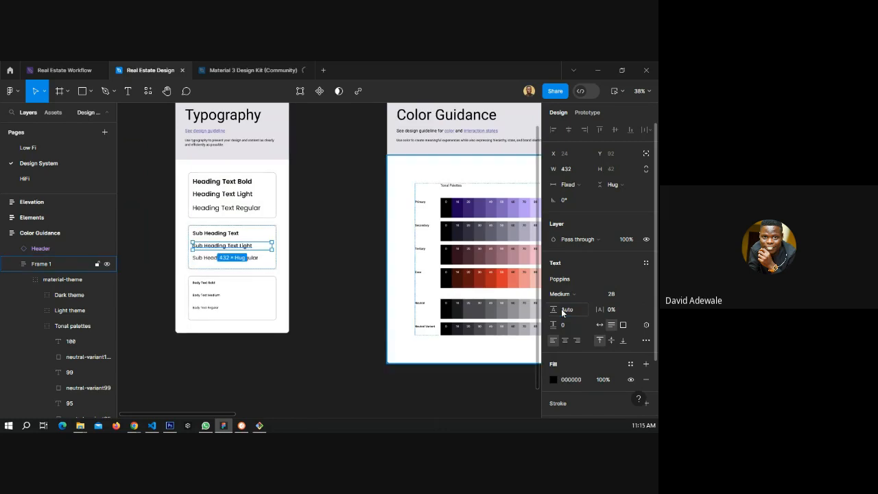
Detach the style from the Sub Heading Text sample and set its line height to Auto.
{"action": "left_click", "coordinate": [224, 234]}
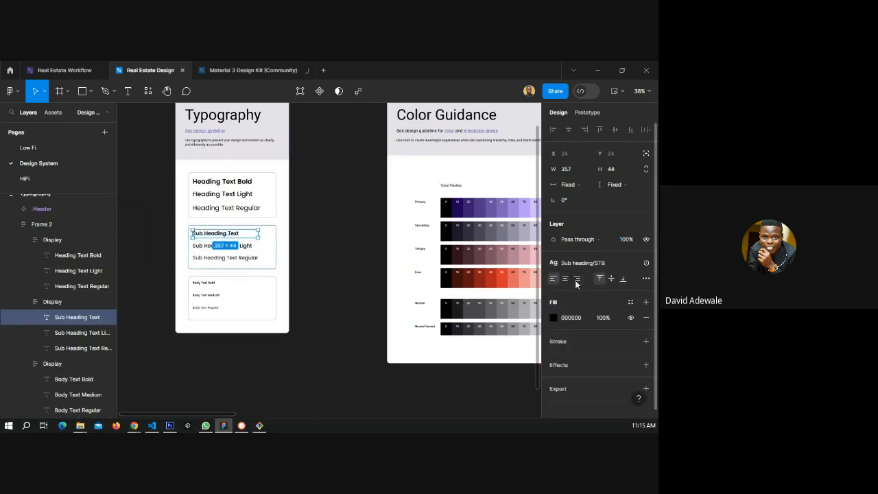
{"action": "left_click", "coordinate": [631, 263]}
{"action": "left_click", "coordinate": [566, 309]}
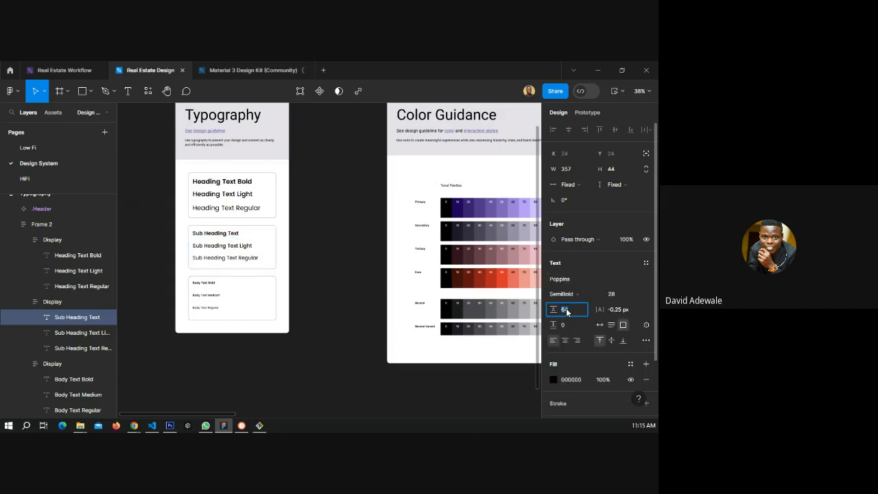
{"action": "type", "text": "auto"}
{"action": "key", "text": "Return"}
Detach the style from the Sub Heading Text Regular sample and set its line height to Auto.
{"action": "left_click", "coordinate": [243, 258]}
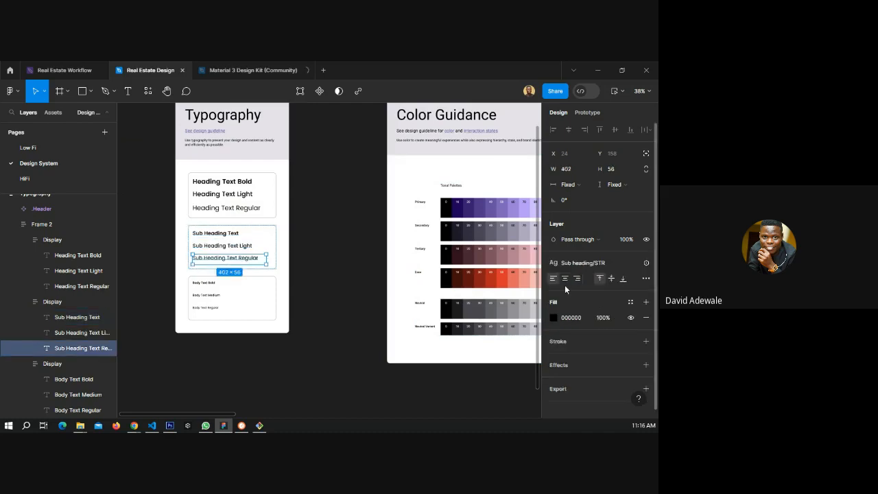
{"action": "left_click", "coordinate": [590, 272]}
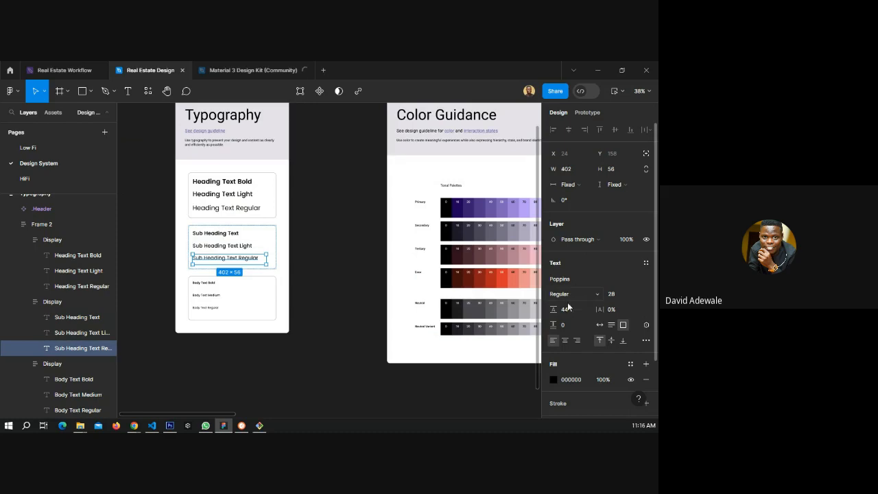
{"action": "type", "text": "auto"}
{"action": "key", "text": "Return"}
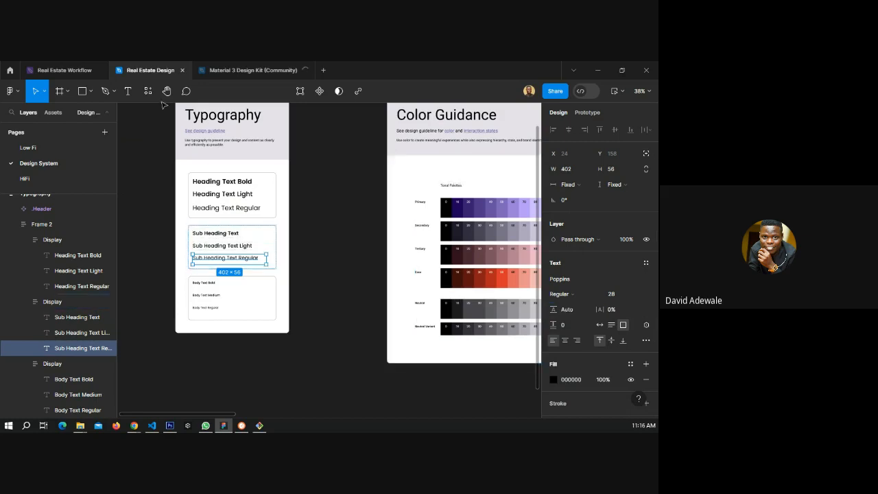
Set the line height of the Walktrough - 1 heading text to Auto on the HiFi page.
{"action": "left_click", "coordinate": [40, 180]}
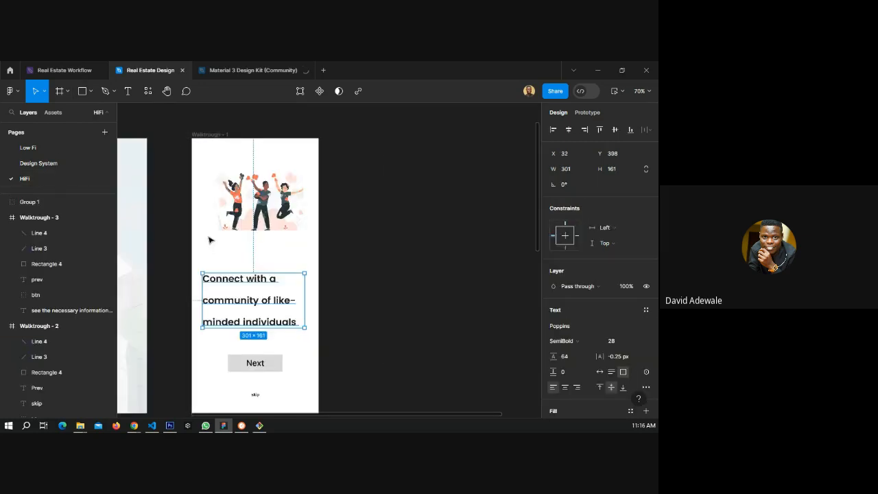
{"action": "left_click", "coordinate": [568, 356]}
{"action": "type", "text": "auto"}
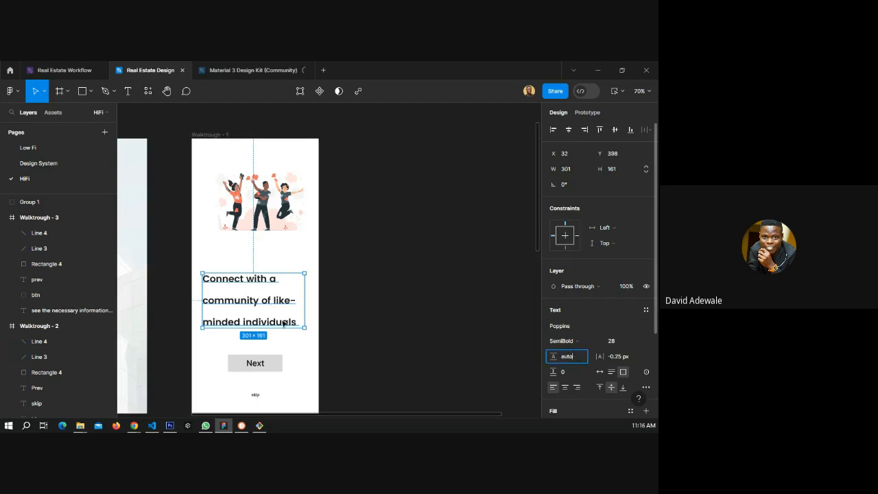
{"action": "key", "text": "Return"}
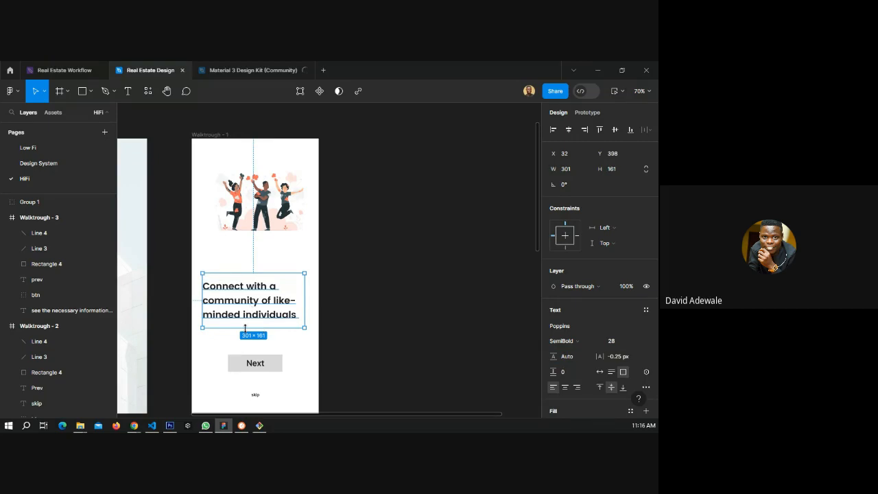
Shrink the heading text box to about 123 px tall and deselect it.
{"action": "left_click_drag", "start_coordinate": [244, 327], "coordinate": [250, 314]}
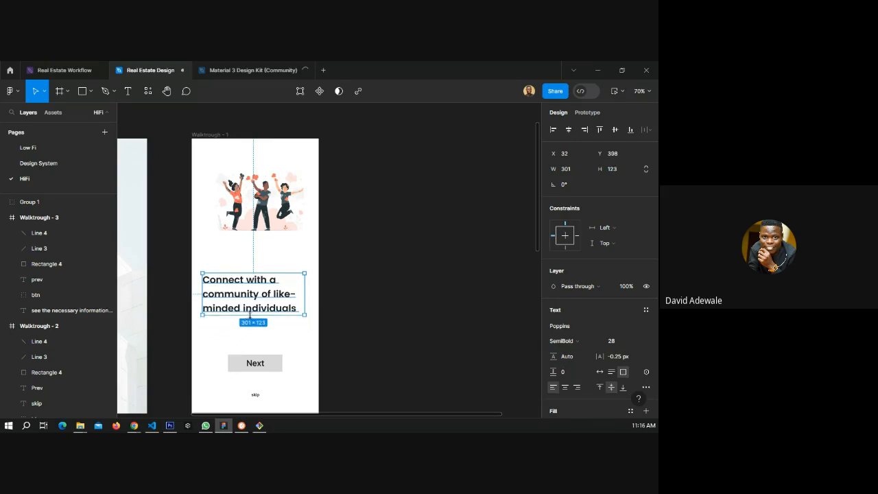
{"action": "left_click", "coordinate": [397, 301]}
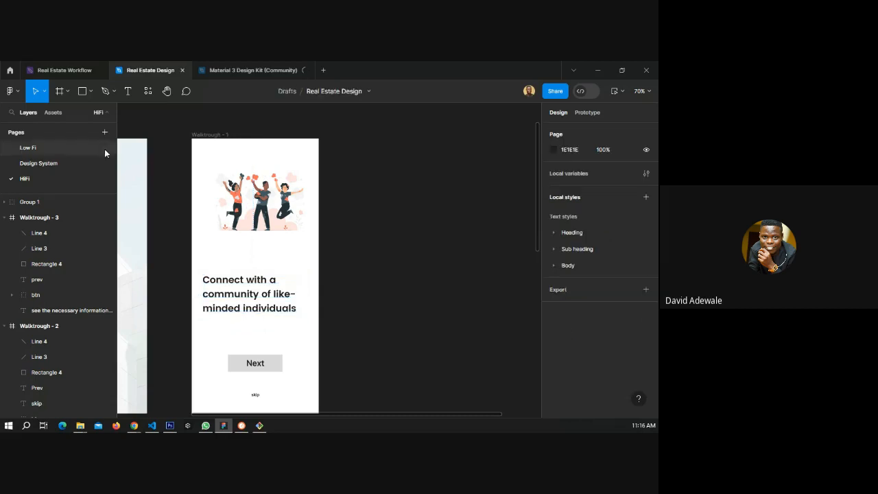
Compare the Walktrough - 1 heading with the Design System typography samples.
{"action": "left_click", "coordinate": [72, 69]}
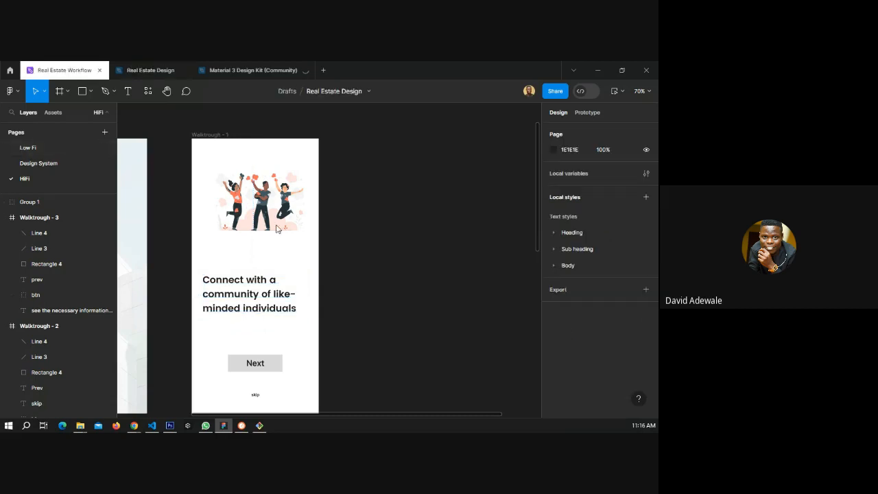
{"action": "left_click", "coordinate": [141, 72]}
{"action": "left_click", "coordinate": [48, 163]}
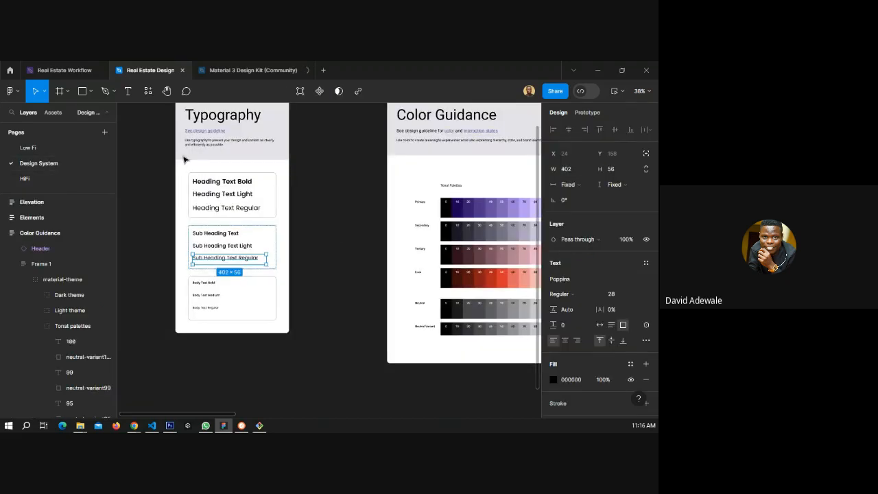
{"action": "left_click", "coordinate": [44, 178]}
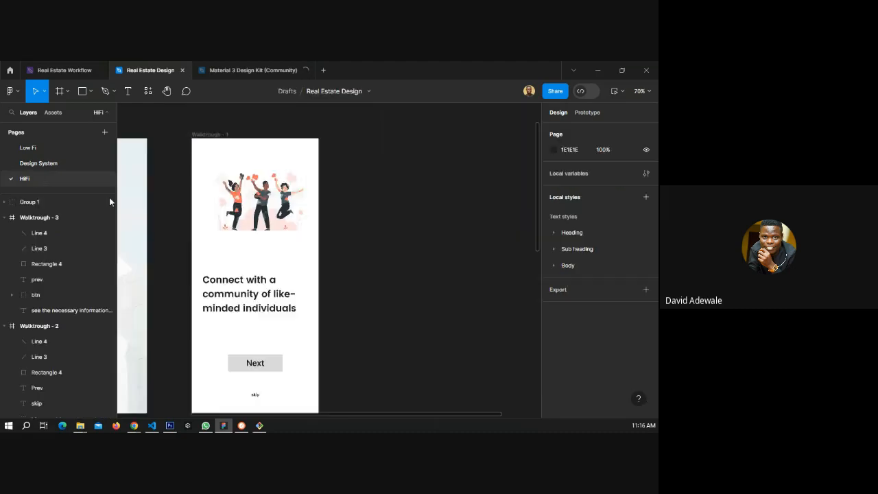
{"action": "scroll", "coordinate": [299, 254], "scroll_direction": "down", "scroll_amount": 3}
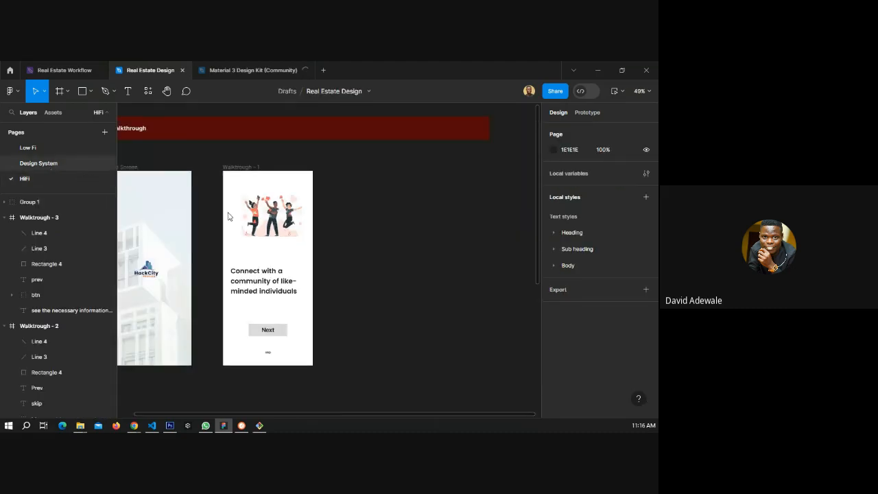
{"action": "key", "text": "Page_Up"}
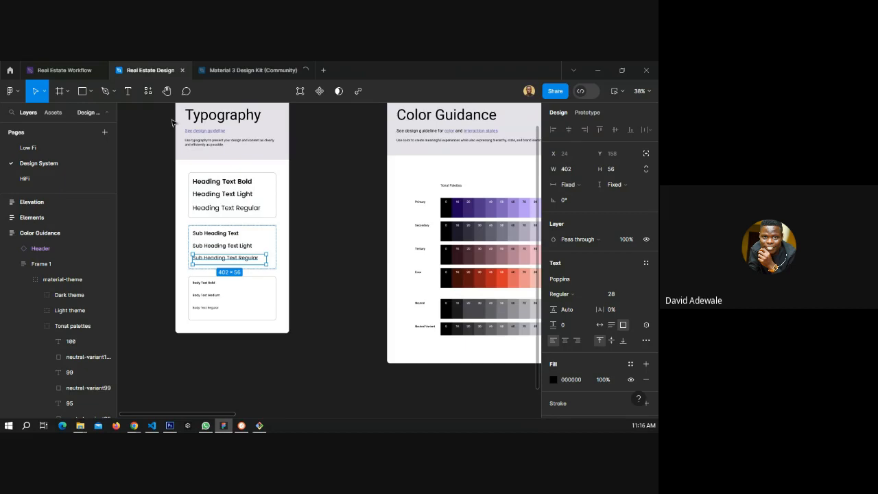
{"action": "left_click", "coordinate": [44, 179]}
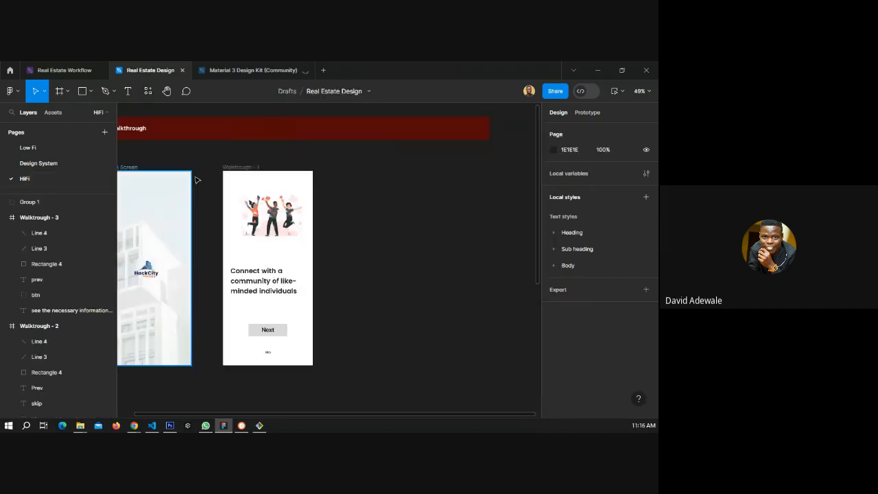
{"action": "left_click", "coordinate": [266, 284]}
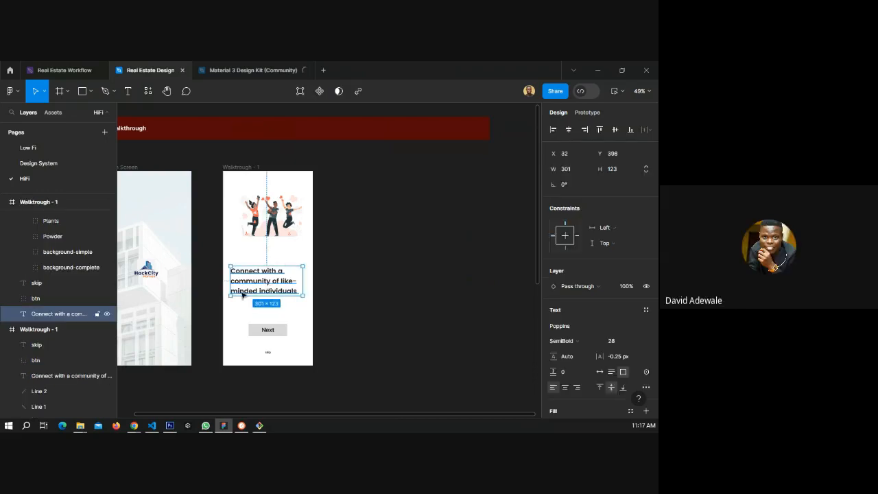
Detach the style from the Body Text Bold sample in the Design System typography and set its line height to Auto.
{"action": "scroll", "coordinate": [243, 293], "scroll_direction": "up", "scroll_amount": 2}
{"action": "scroll", "coordinate": [244, 293], "scroll_direction": "up", "scroll_amount": 1}
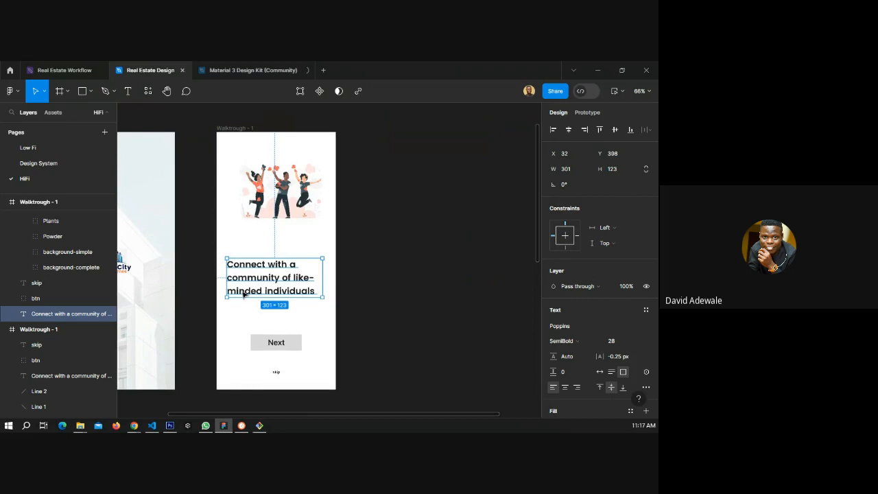
{"action": "scroll", "coordinate": [243, 293], "scroll_direction": "up", "scroll_amount": 2}
{"action": "scroll", "coordinate": [237, 268], "scroll_direction": "up", "scroll_amount": 4}
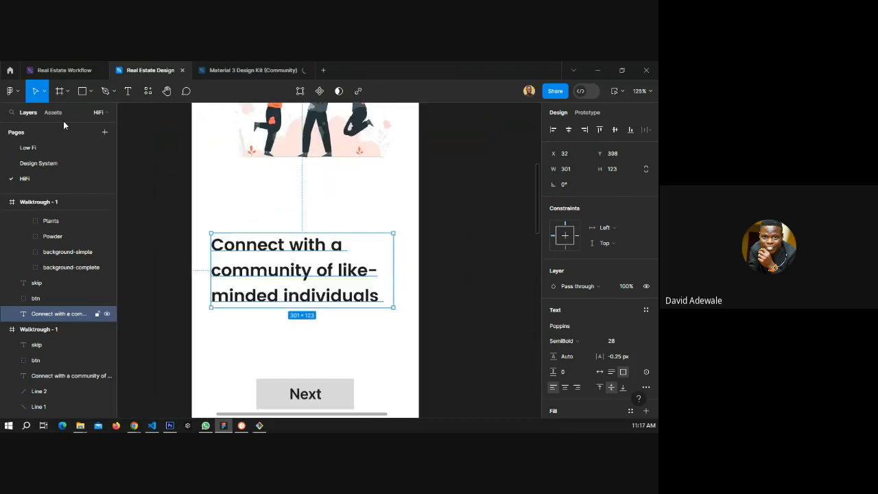
{"action": "left_click", "coordinate": [39, 163]}
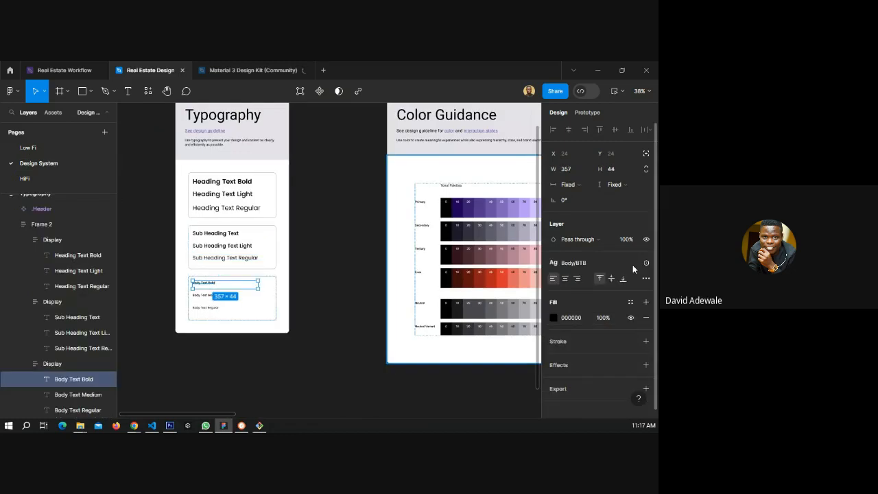
{"action": "left_click", "coordinate": [630, 263]}
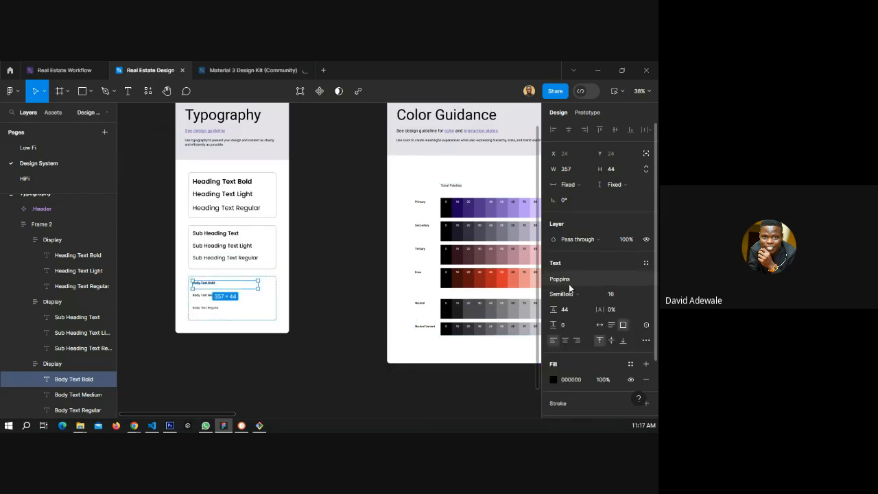
{"action": "left_click", "coordinate": [569, 311]}
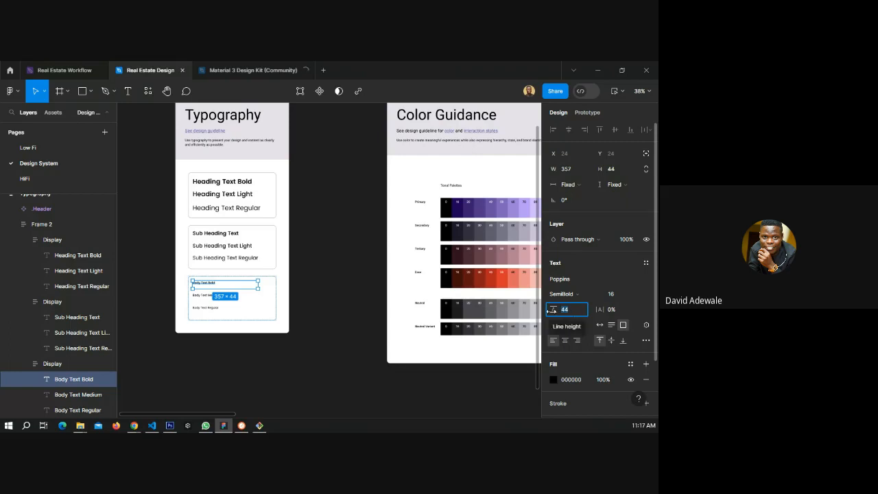
{"action": "type", "text": "au"}
{"action": "key", "text": "Return"}
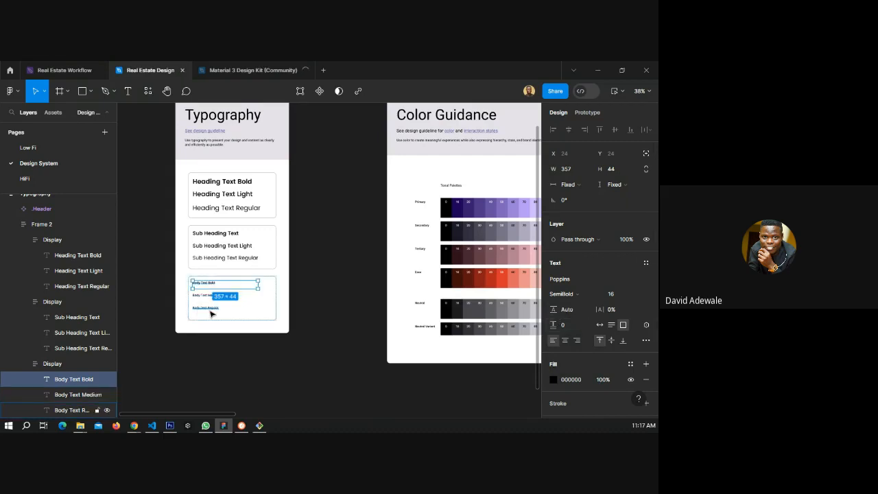
{"action": "key", "text": "Escape"}
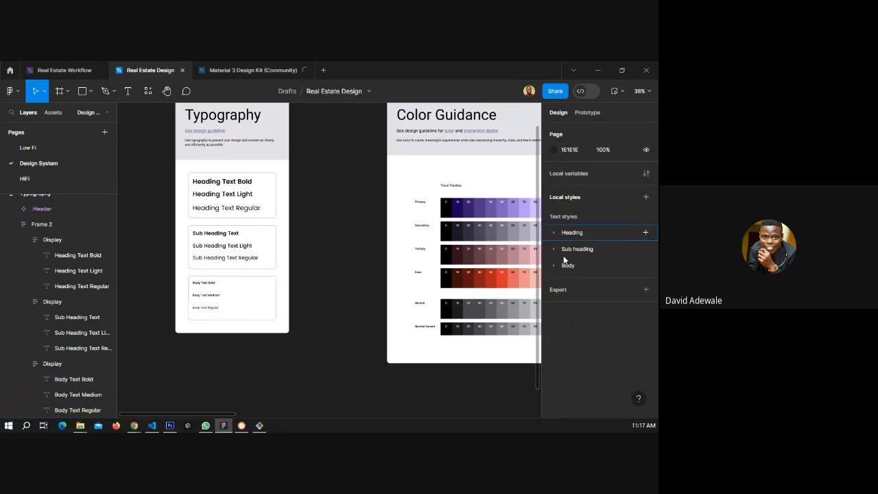
Select the HackCity logo group on the HiFi Splash Screen and copy it.
{"action": "left_click", "coordinate": [44, 177]}
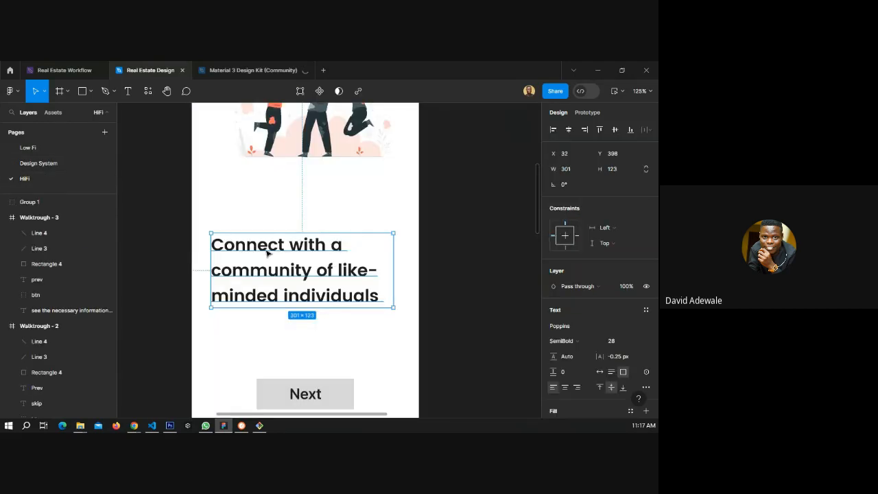
{"action": "scroll", "coordinate": [249, 229], "scroll_direction": "down", "scroll_amount": 2}
{"action": "scroll", "coordinate": [249, 229], "scroll_direction": "up", "scroll_amount": 2}
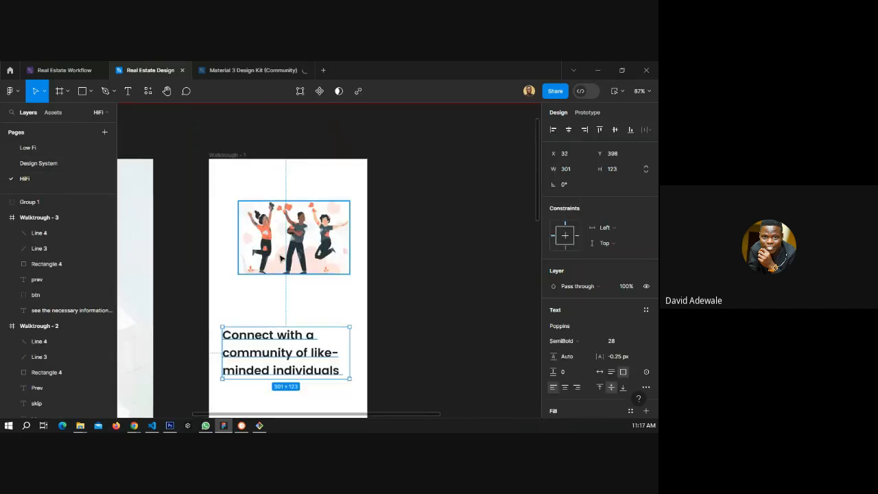
{"action": "left_click", "coordinate": [306, 244]}
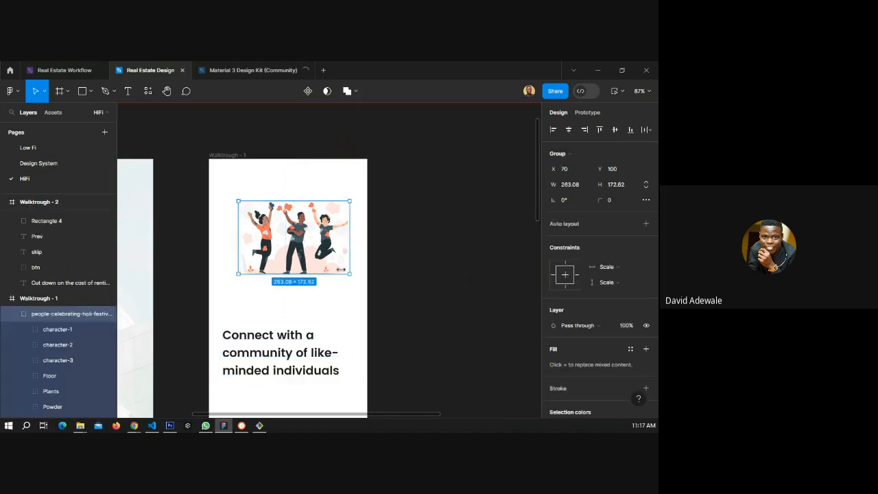
{"action": "scroll", "coordinate": [341, 269], "scroll_direction": "down", "scroll_amount": 2}
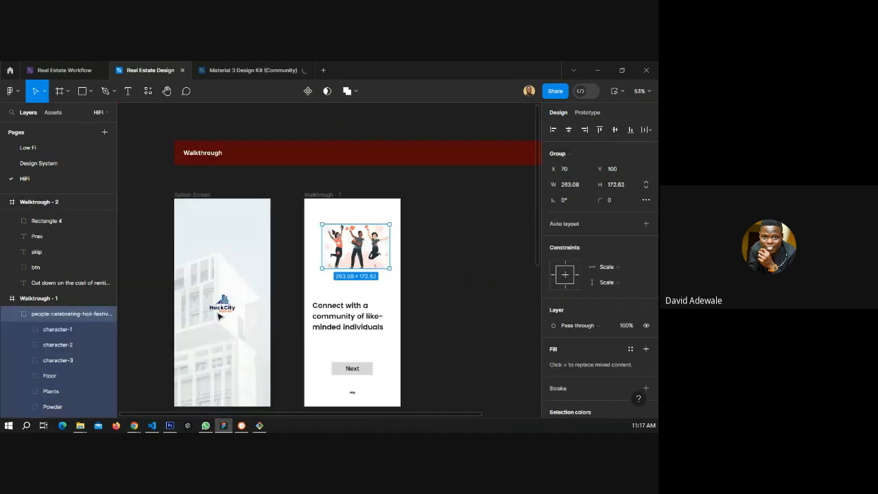
{"action": "scroll", "coordinate": [218, 314], "scroll_direction": "up", "scroll_amount": 3}
{"action": "scroll", "coordinate": [218, 314], "scroll_direction": "up", "scroll_amount": 5}
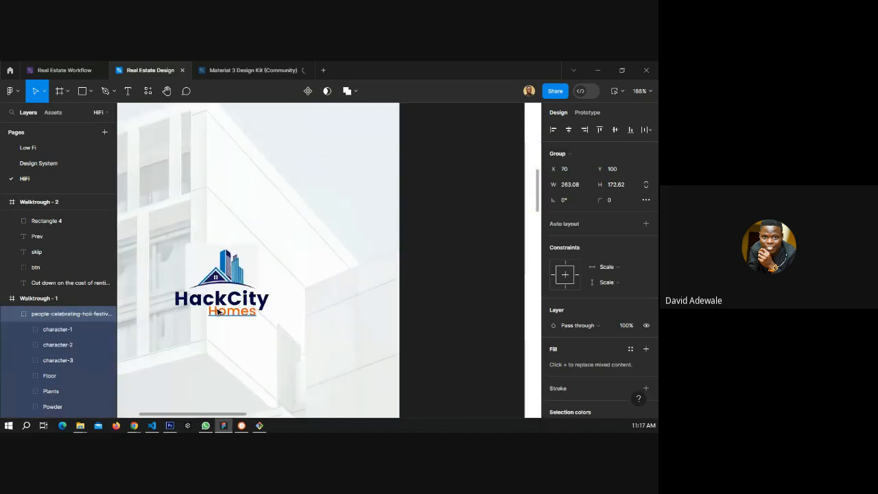
{"action": "left_click", "coordinate": [223, 300]}
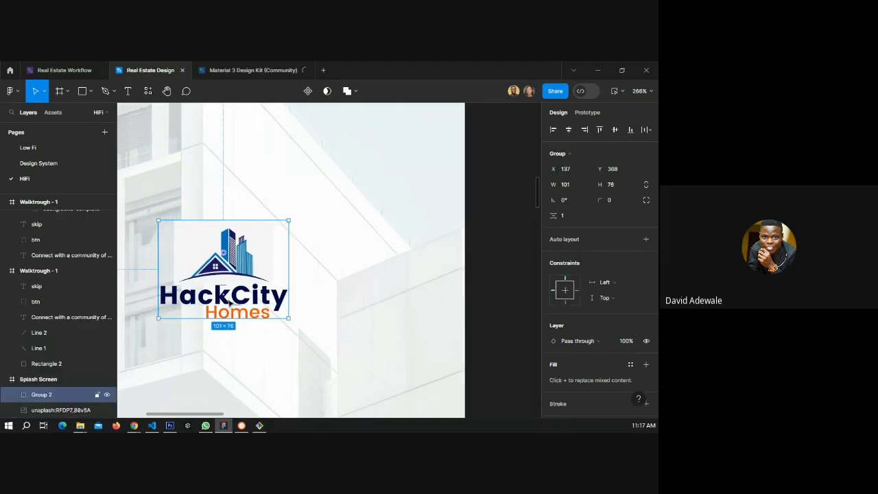
{"action": "scroll", "coordinate": [199, 301], "scroll_direction": "down", "scroll_amount": 2}
{"action": "left_click", "coordinate": [144, 254]}
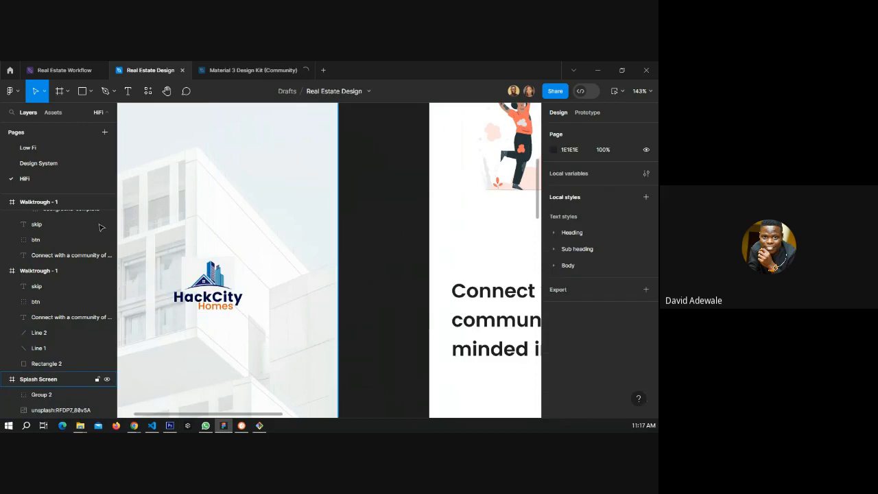
{"action": "left_click", "coordinate": [199, 304]}
Create a frame about 692×602 on the Design System page and name it "color".
{"action": "left_click", "coordinate": [39, 163]}
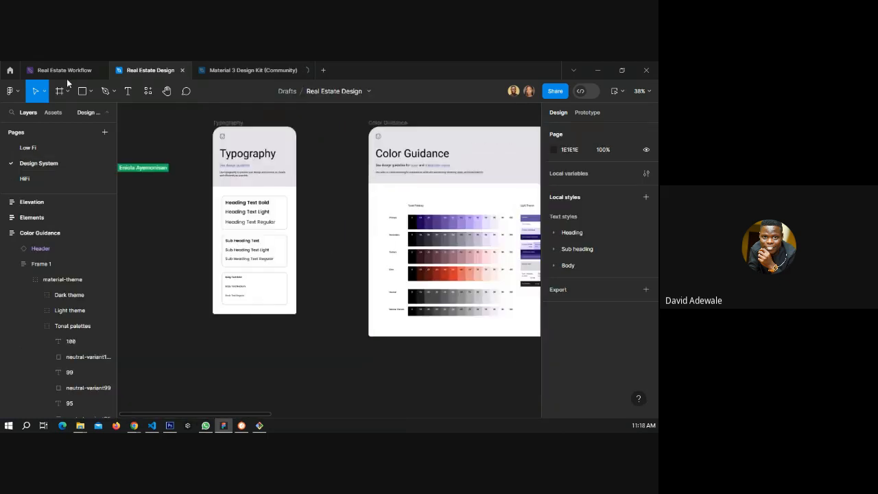
{"action": "key", "text": "f"}
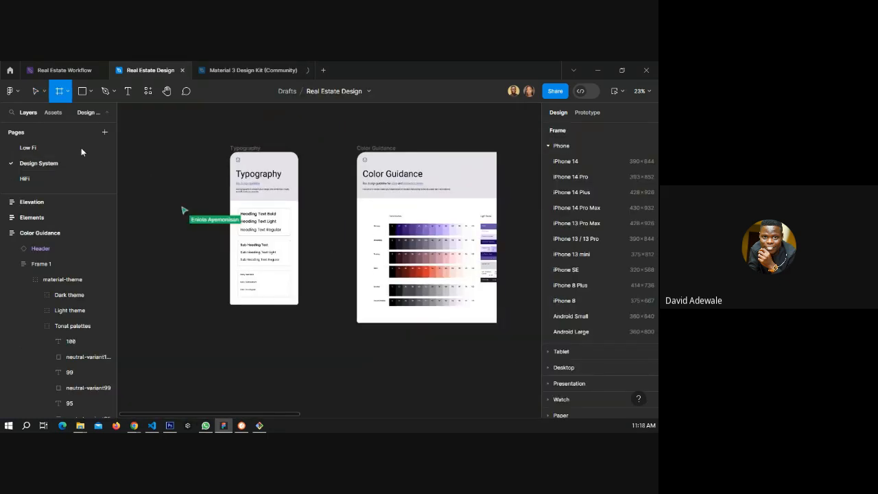
{"action": "left_click_drag", "start_coordinate": [148, 256], "coordinate": [225, 324]}
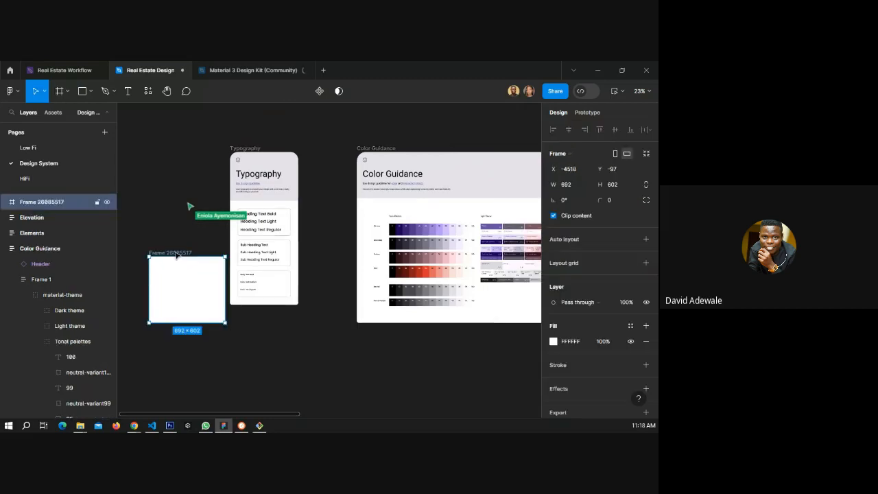
{"action": "double_click", "coordinate": [175, 252]}
{"action": "type", "text": "color"}
{"action": "key", "text": "Return"}
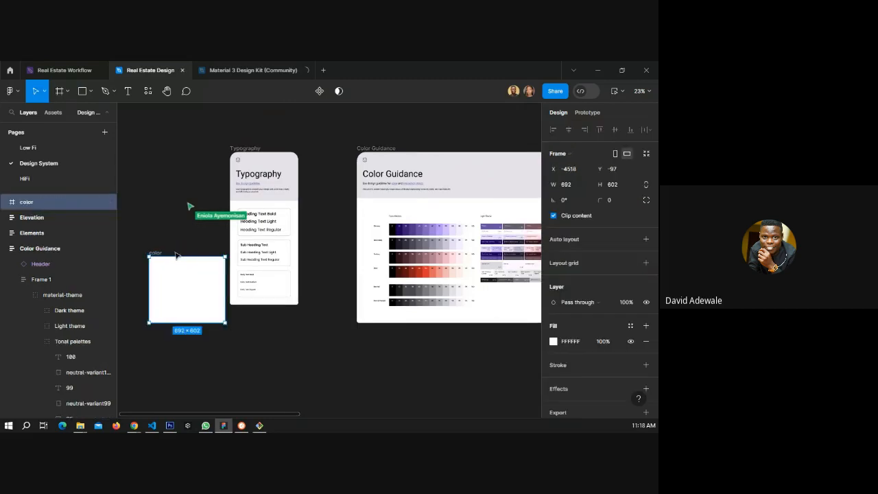
Move the color frame and paste the HackCity logo into it.
{"action": "left_click_drag", "start_coordinate": [176, 255], "coordinate": [150, 230]}
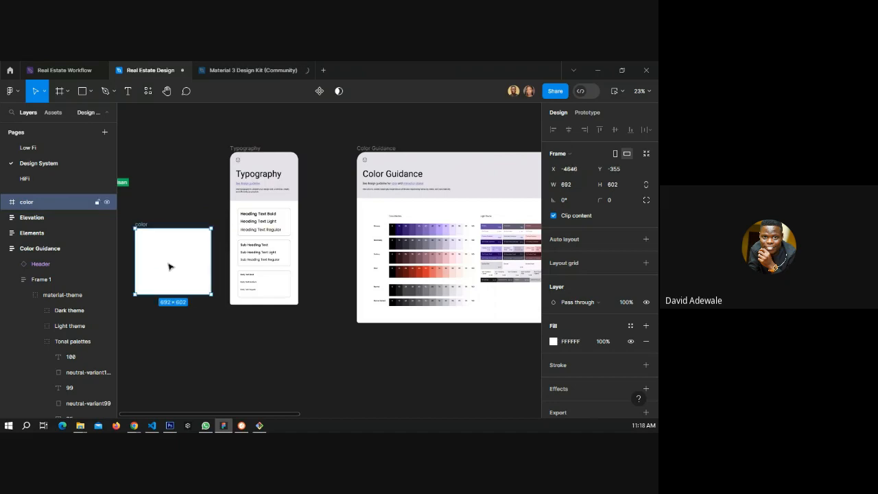
{"action": "key", "text": "ctrl+v"}
{"action": "scroll", "coordinate": [149, 272], "scroll_direction": "up", "scroll_amount": 2}
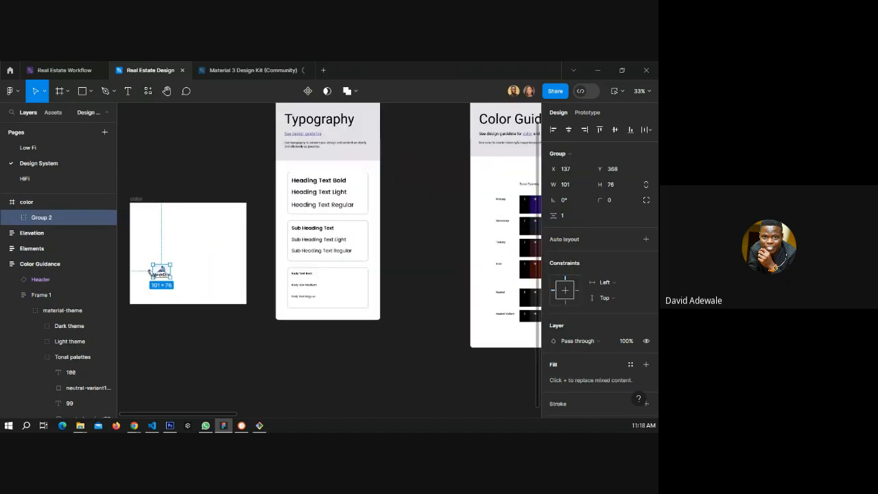
{"action": "scroll", "coordinate": [161, 280], "scroll_direction": "up", "scroll_amount": 5}
{"action": "left_click", "coordinate": [272, 254]}
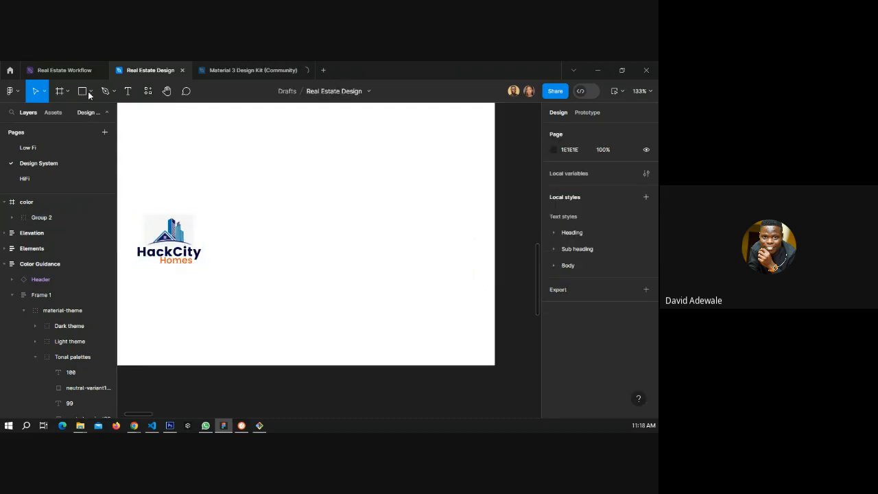
Draw two grey 73×56 rectangles in the color frame and pull the "Homes" text below the logo.
{"action": "left_click", "coordinate": [89, 95]}
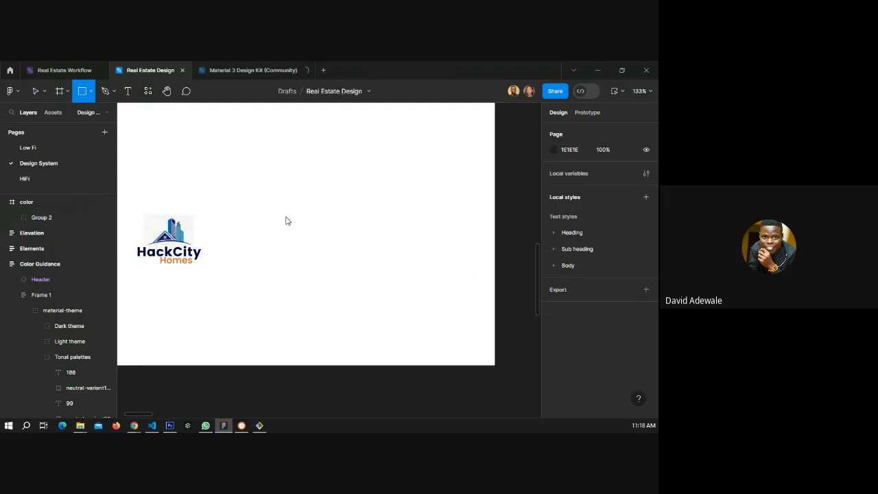
{"action": "mouse_move", "coordinate": [286, 214]}
{"action": "left_mouse_down"}
{"action": "mouse_move", "coordinate": [238, 178]}
{"action": "mouse_move", "coordinate": [336, 194]}
{"action": "left_mouse_up"}
{"action": "double_click", "coordinate": [174, 258]}
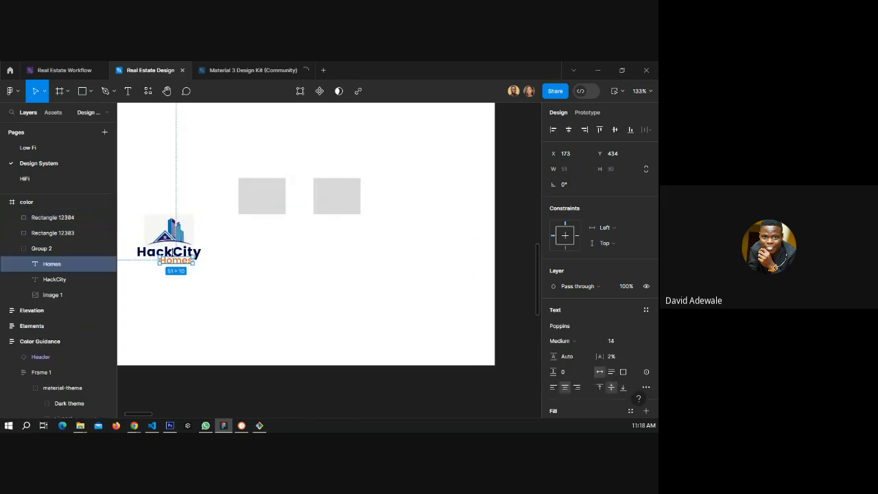
{"action": "left_click_drag", "start_coordinate": [176, 259], "coordinate": [205, 266]}
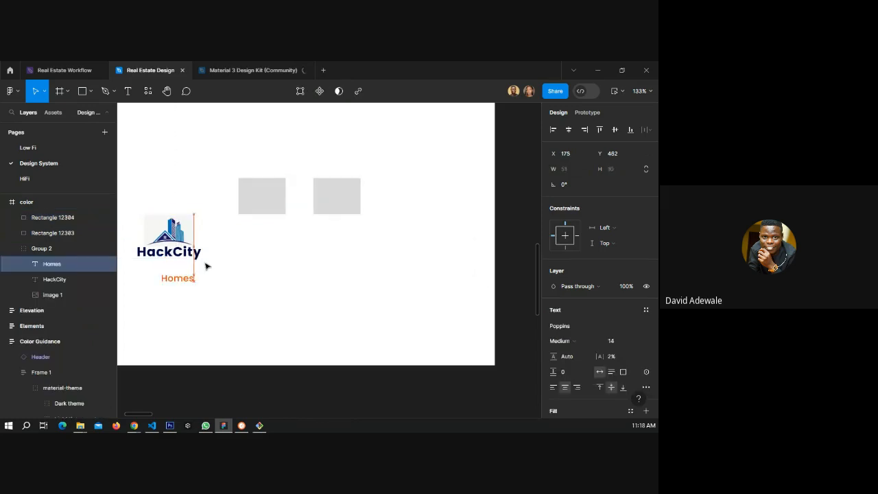
Fill the first rectangle with the logo's navy, 000745, sampled with the eyedropper from the HackCity text.
{"action": "left_click", "coordinate": [261, 195]}
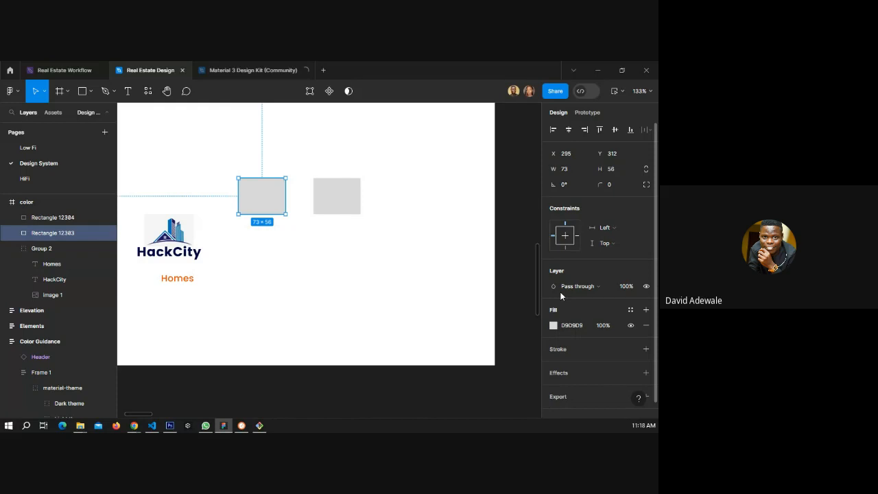
{"action": "left_click", "coordinate": [553, 325]}
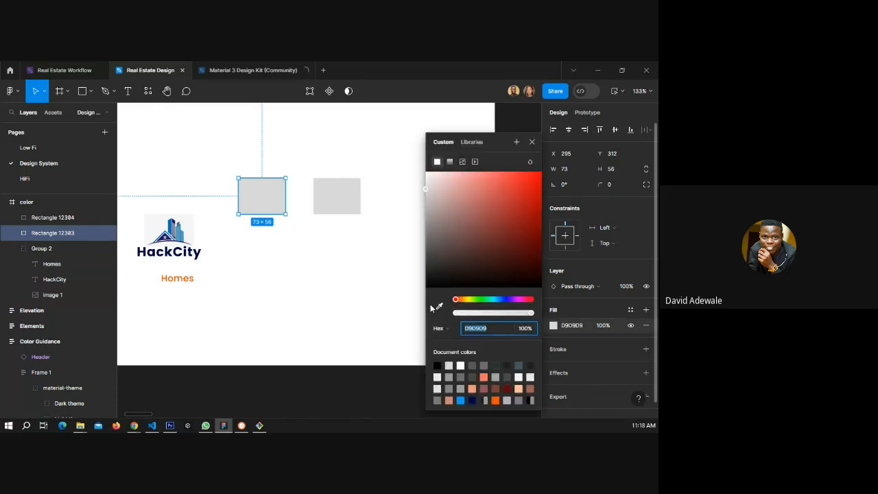
{"action": "left_click", "coordinate": [438, 307]}
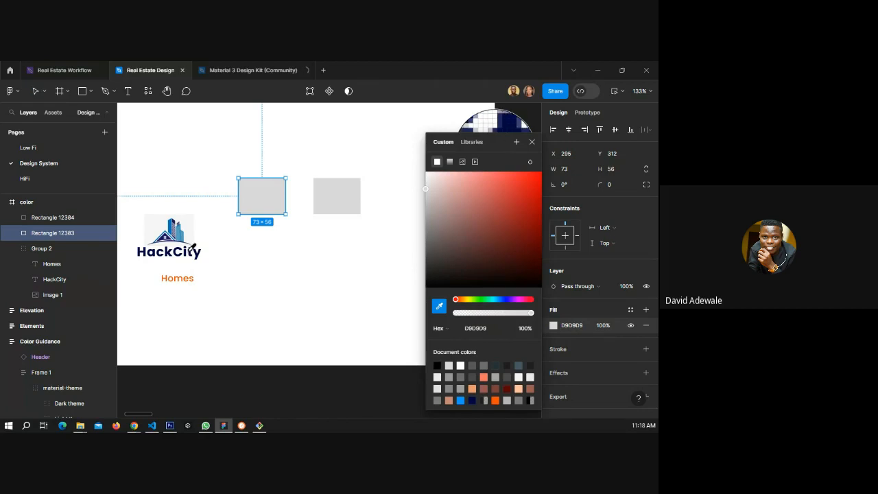
{"action": "left_click", "coordinate": [193, 250]}
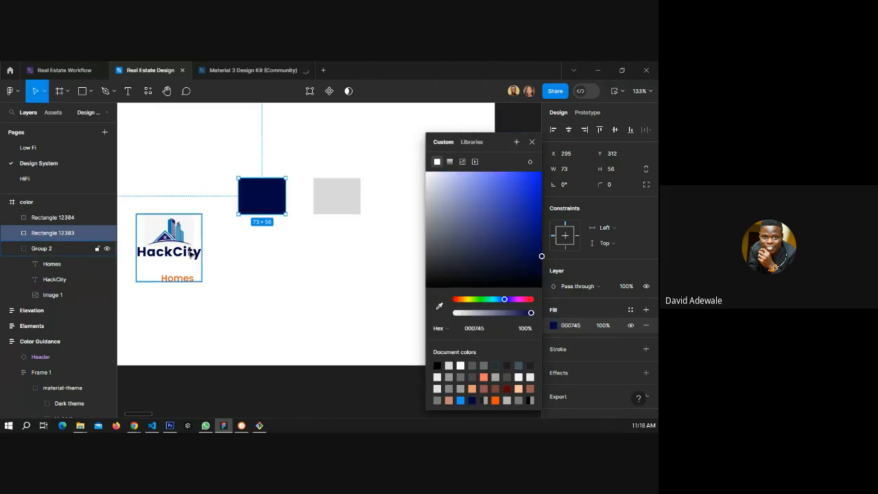
Fill the second rectangle with the orange FF4E02 sampled with the eyedropper from the "Homes" text.
{"action": "left_click", "coordinate": [337, 196]}
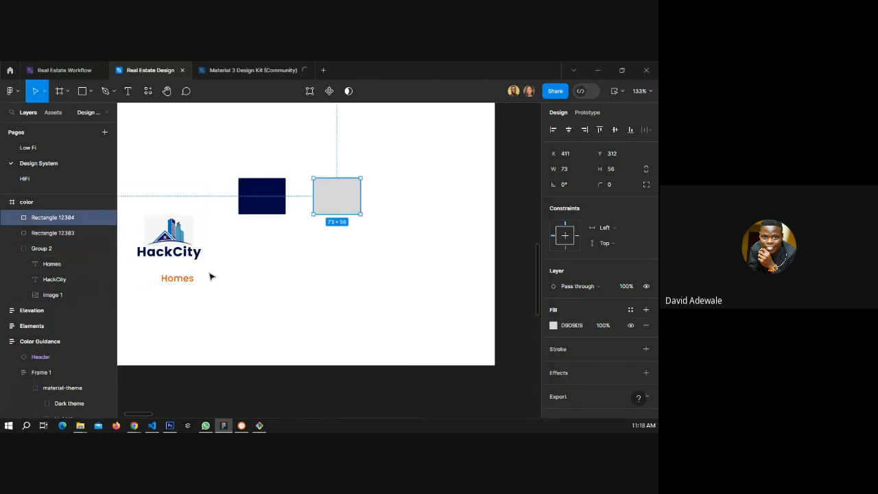
{"action": "left_click", "coordinate": [554, 326]}
{"action": "key", "text": "i"}
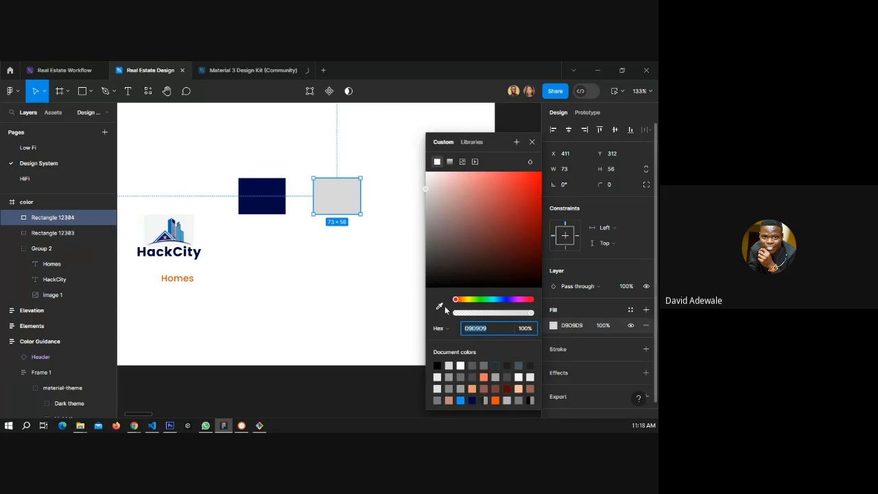
{"action": "left_click", "coordinate": [185, 275]}
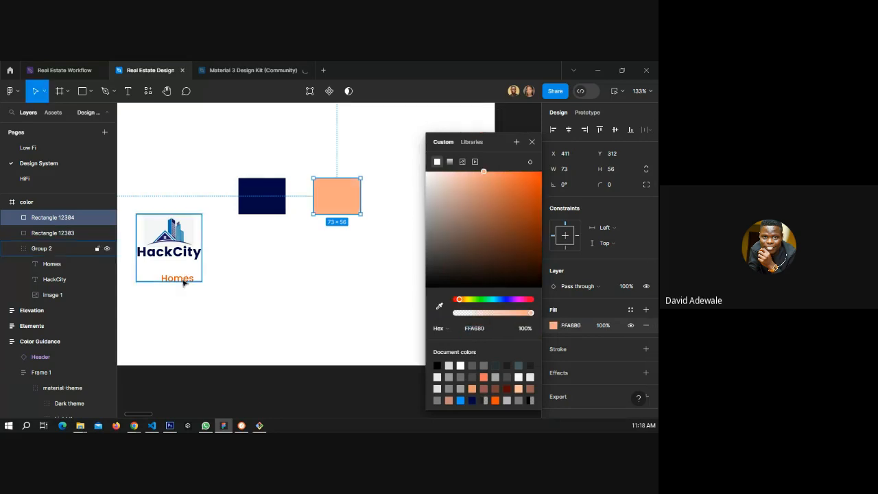
{"action": "left_click", "coordinate": [440, 306]}
{"action": "left_click_drag", "start_coordinate": [502, 141], "coordinate": [422, 235]}
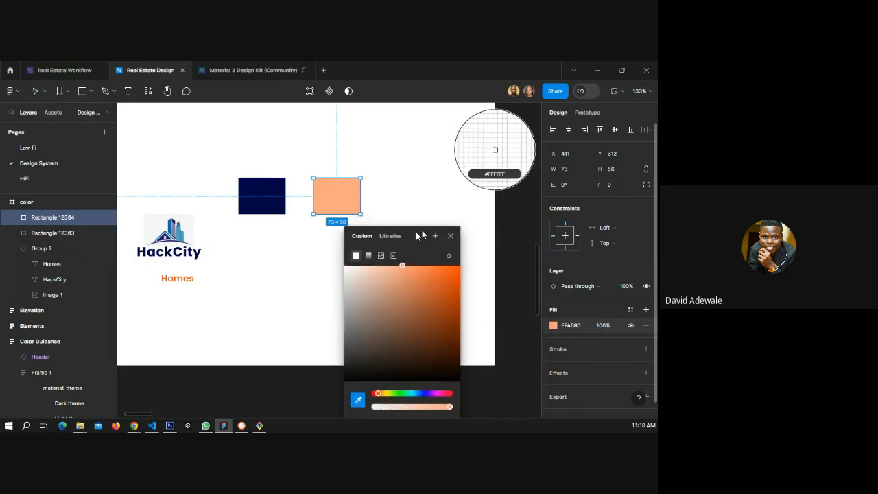
{"action": "left_click", "coordinate": [185, 274]}
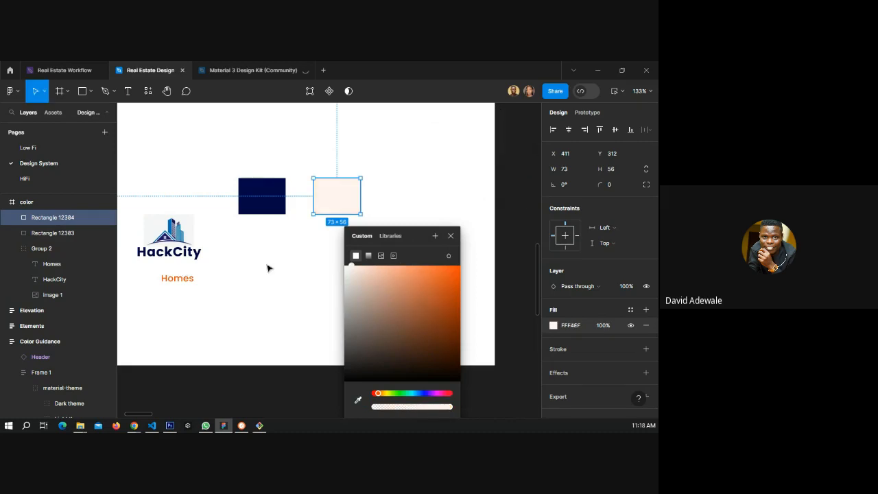
{"action": "left_click", "coordinate": [358, 401]}
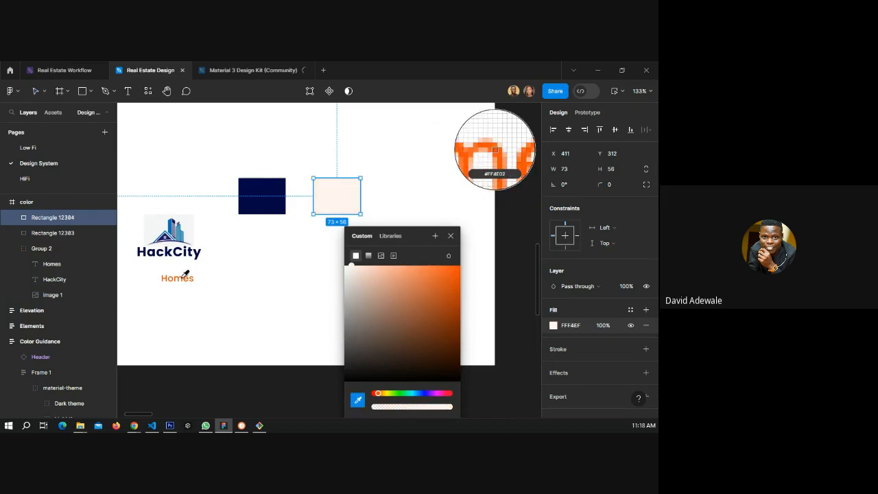
{"action": "left_click", "coordinate": [183, 279]}
{"action": "left_click", "coordinate": [261, 196]}
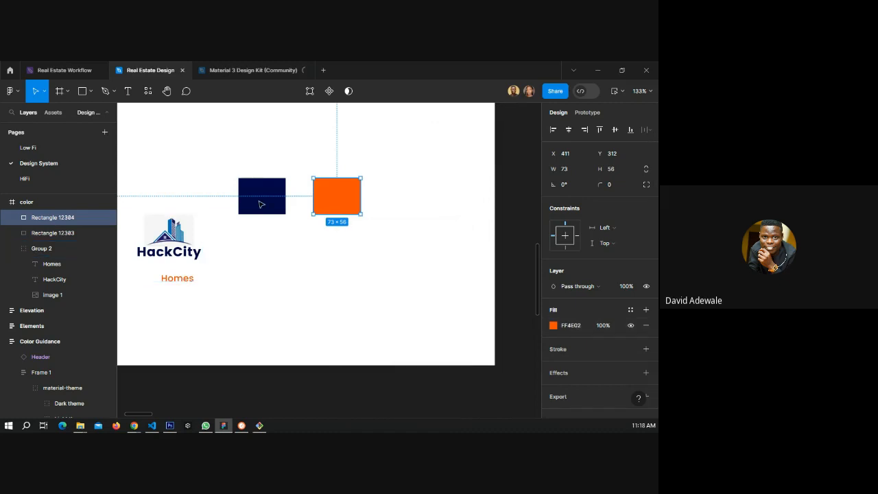
Save the navy rectangle's fill as a new color style named "Primary color".
{"action": "left_click", "coordinate": [261, 196]}
{"action": "left_click", "coordinate": [630, 310]}
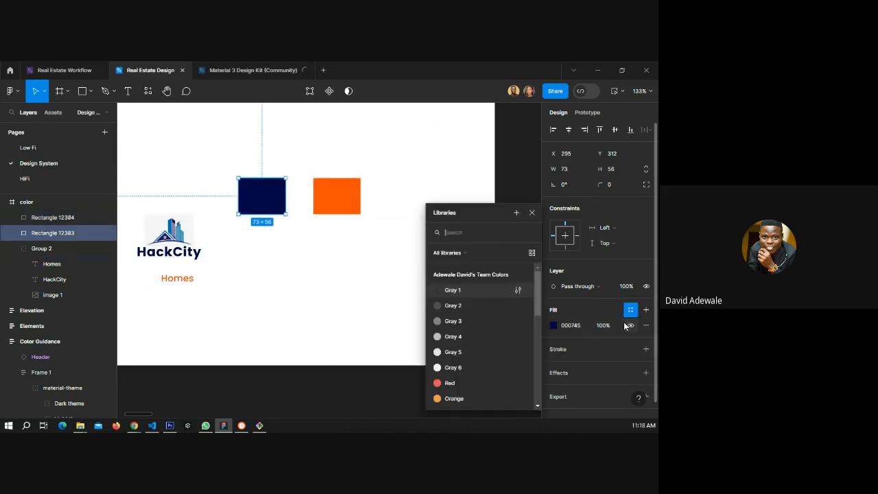
{"action": "left_click", "coordinate": [516, 212]}
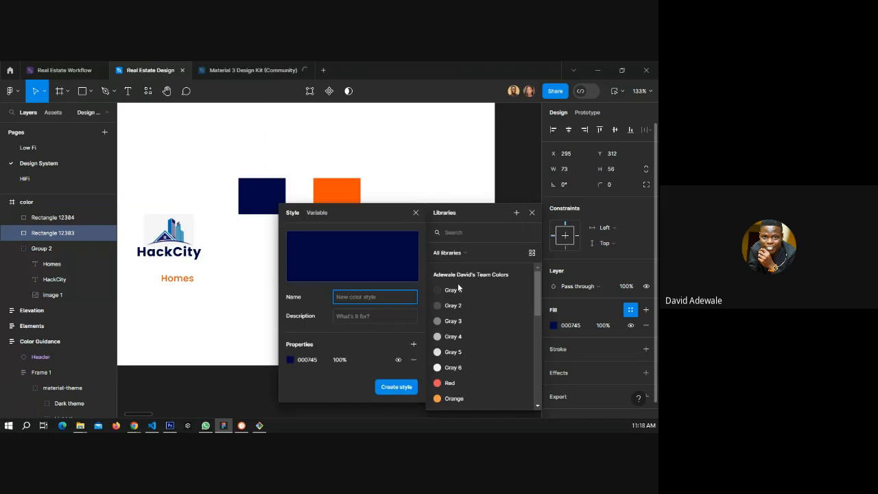
{"action": "type", "text": "Primary col"}
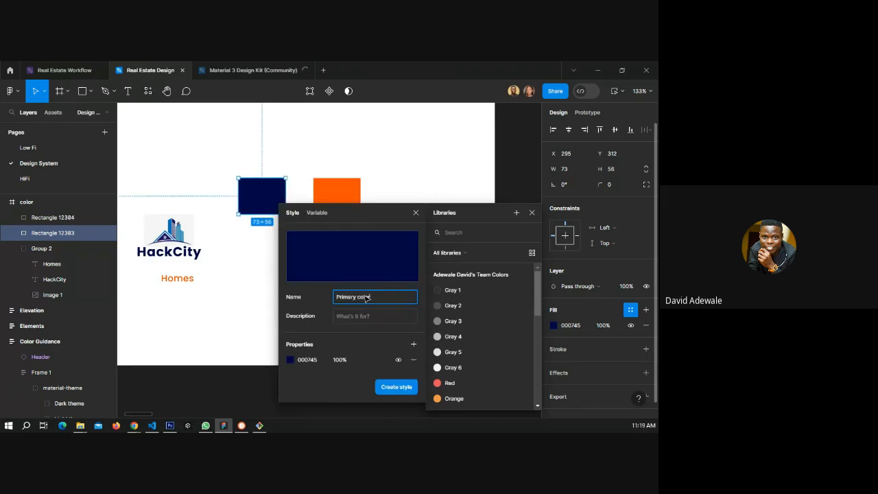
{"action": "type", "text": "or"}
{"action": "key", "text": "Return"}
Save the orange rectangle's fill as a new color style named "Secondary color".
{"action": "left_click", "coordinate": [337, 197]}
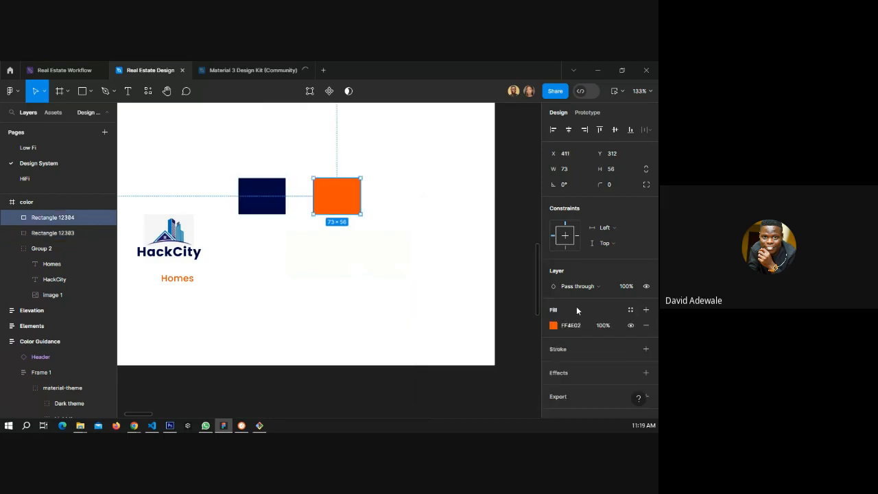
{"action": "left_click", "coordinate": [631, 310]}
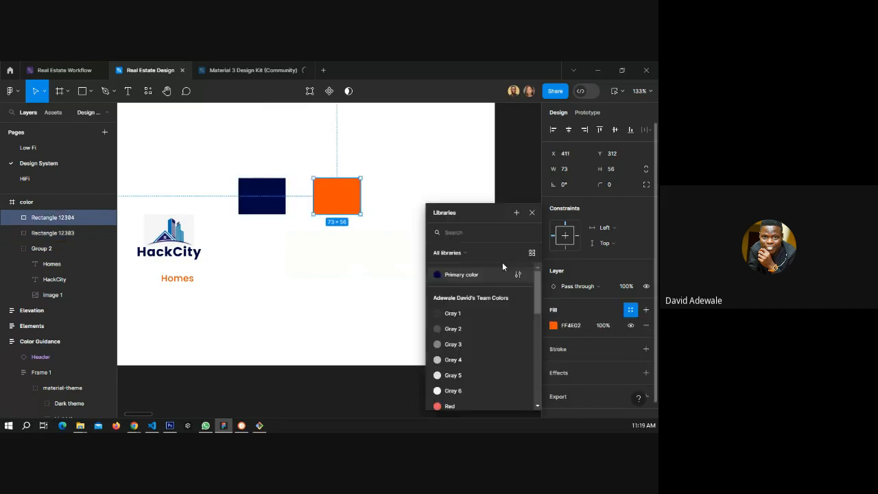
{"action": "left_click", "coordinate": [515, 213]}
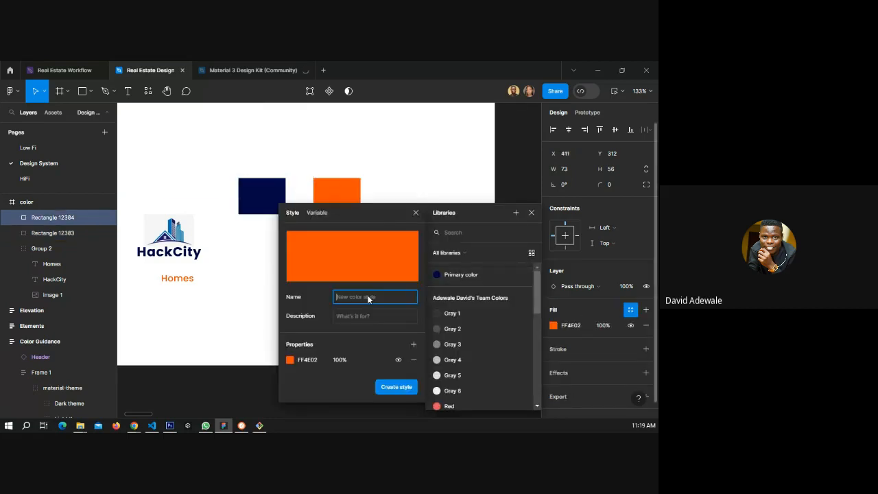
{"action": "type", "text": "Secondary color"}
{"action": "key", "text": "Return"}
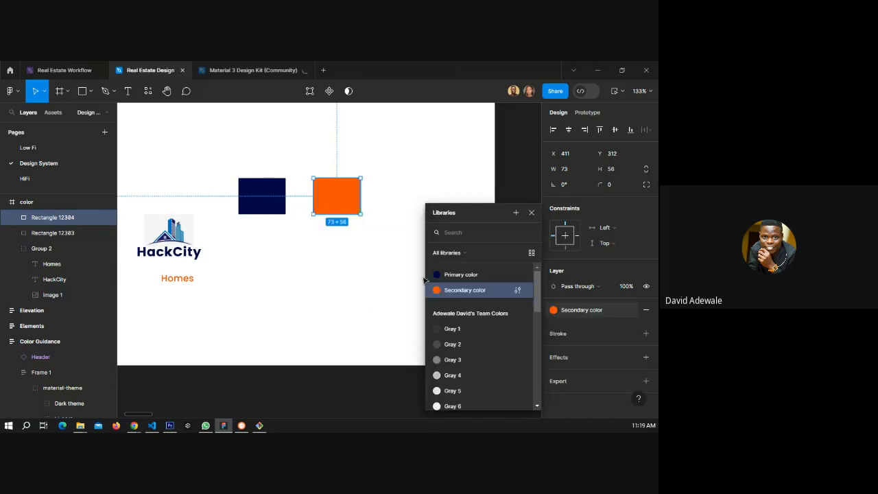
{"action": "left_click", "coordinate": [531, 213]}
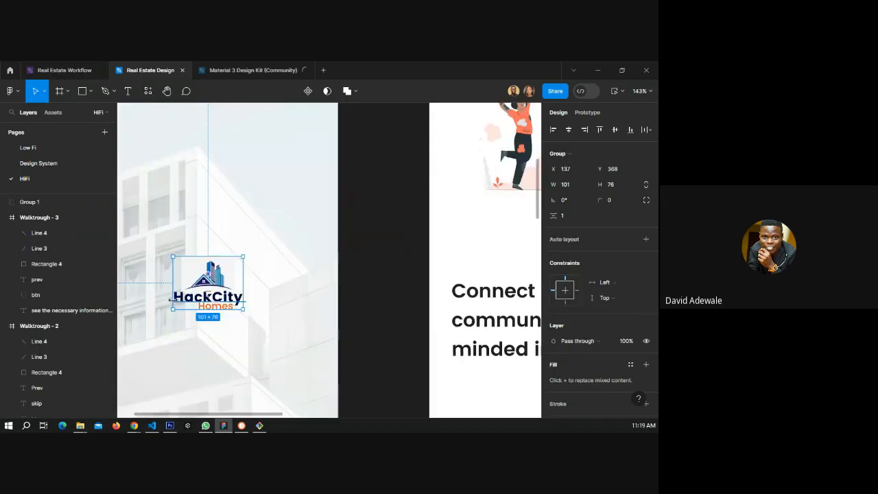
Apply the "Primary color" style to the HackCity text of the splash screen logo on the HiFi page.
{"action": "scroll", "coordinate": [173, 299], "scroll_direction": "up", "scroll_amount": 5}
{"action": "double_click", "coordinate": [237, 302]}
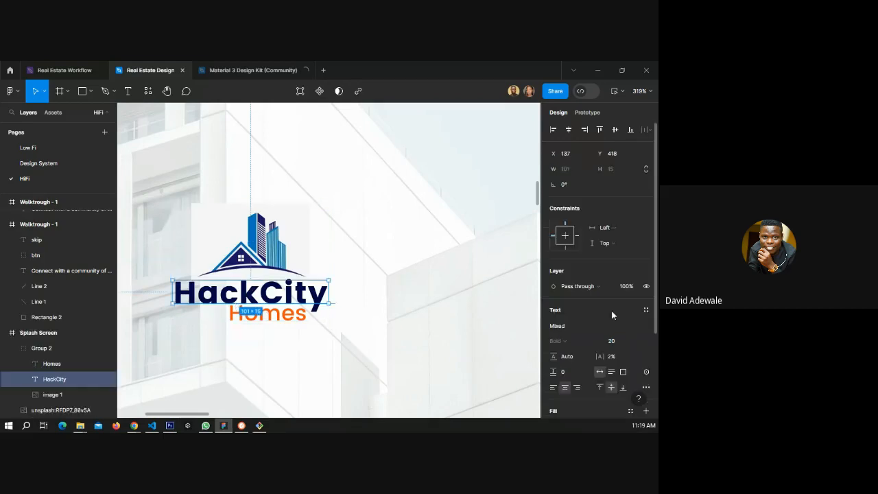
{"action": "scroll", "coordinate": [591, 332], "scroll_direction": "down", "scroll_amount": 1}
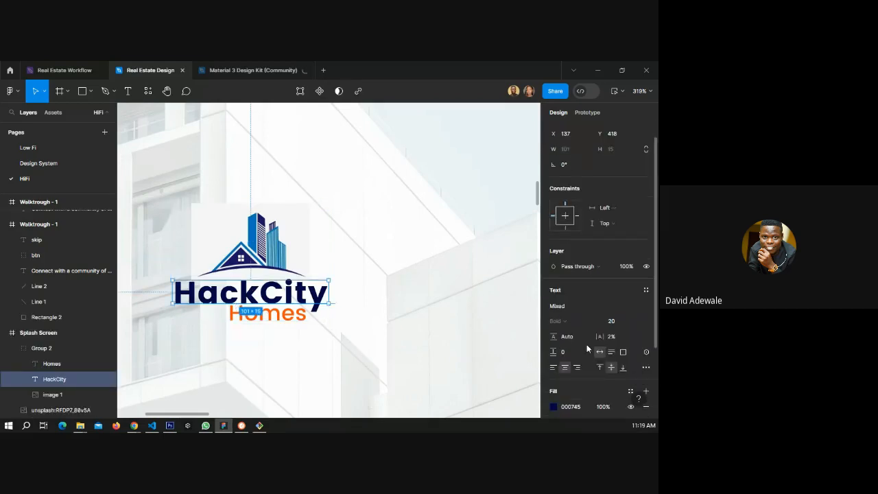
{"action": "scroll", "coordinate": [569, 323], "scroll_direction": "down", "scroll_amount": 3}
{"action": "left_click", "coordinate": [630, 294]}
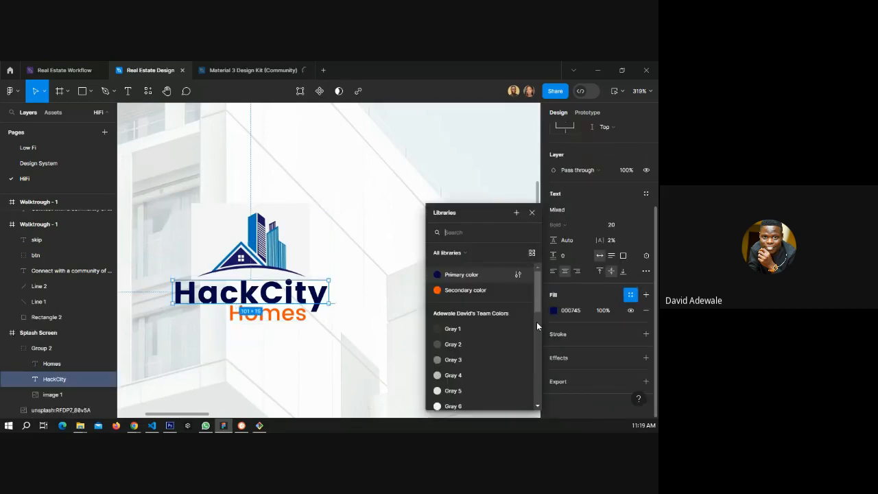
Apply the "Secondary color" style to the "Homes" text of the splash screen logo.
{"action": "left_click", "coordinate": [280, 317]}
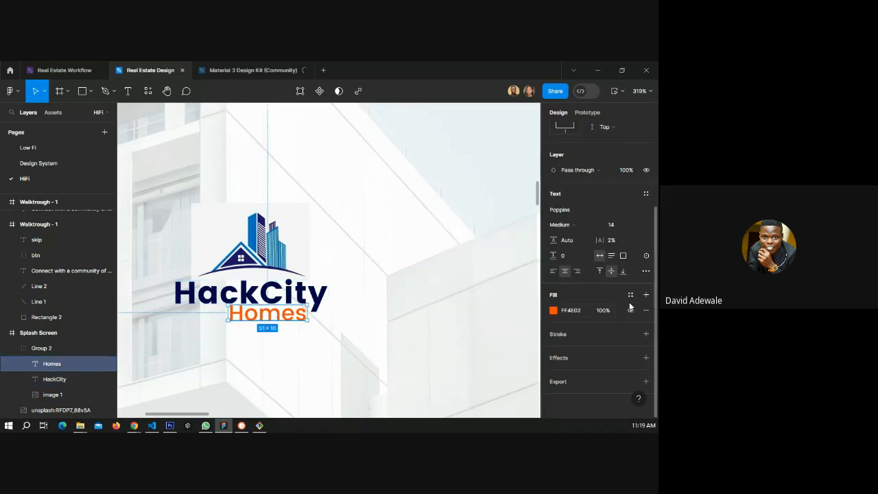
{"action": "left_click", "coordinate": [631, 297]}
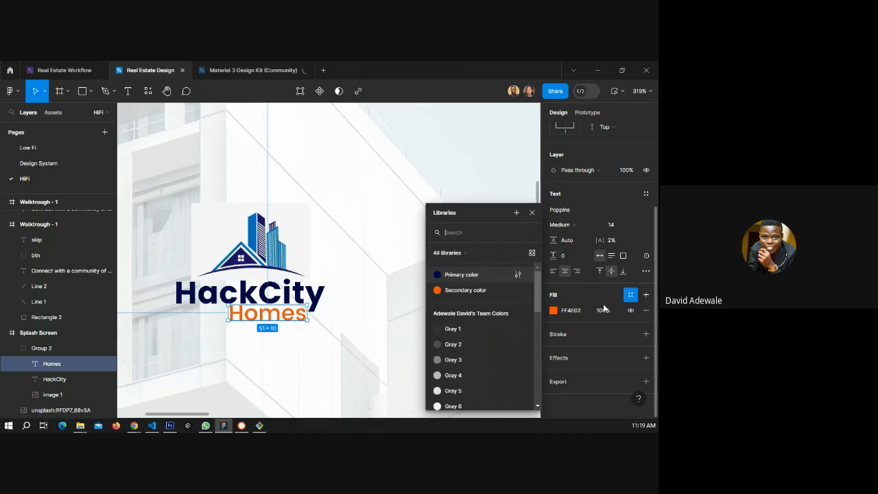
{"action": "left_click", "coordinate": [470, 295]}
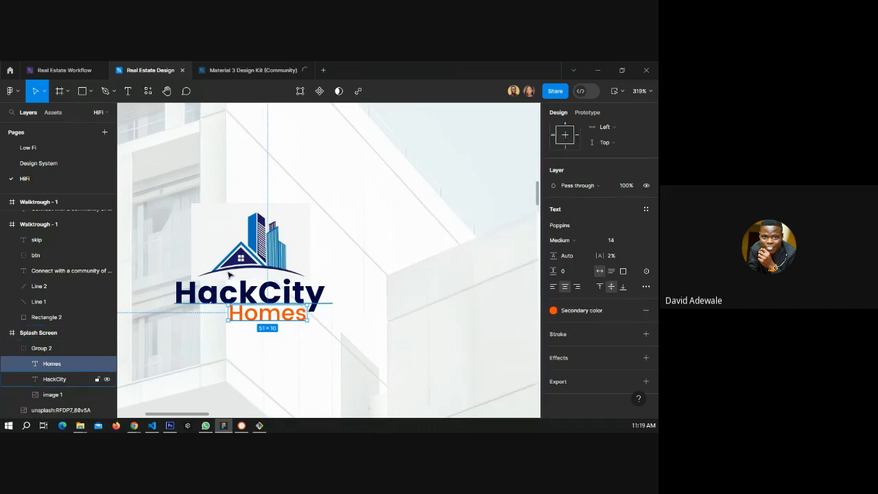
Apply the "Primary color" style to the "Connect with a community of like-minded individuals" heading in Walkthrough - 1.
{"action": "scroll", "coordinate": [206, 288], "scroll_direction": "down", "scroll_amount": 6}
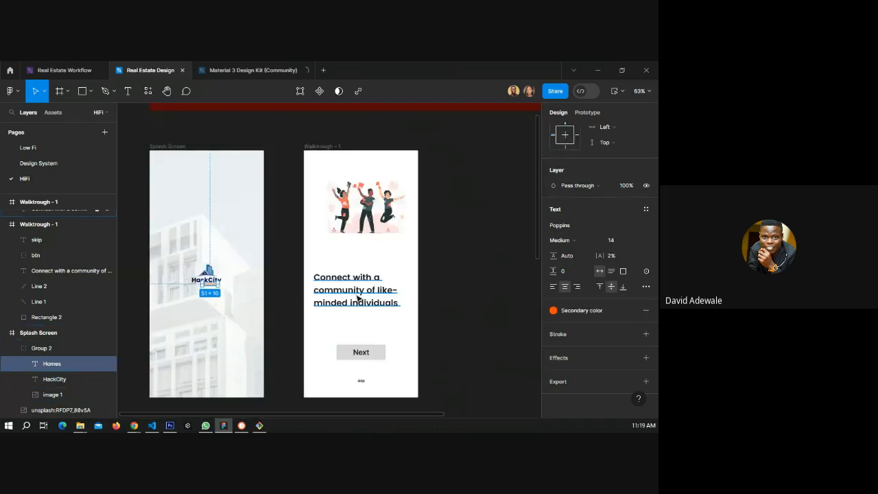
{"action": "left_click", "coordinate": [357, 297]}
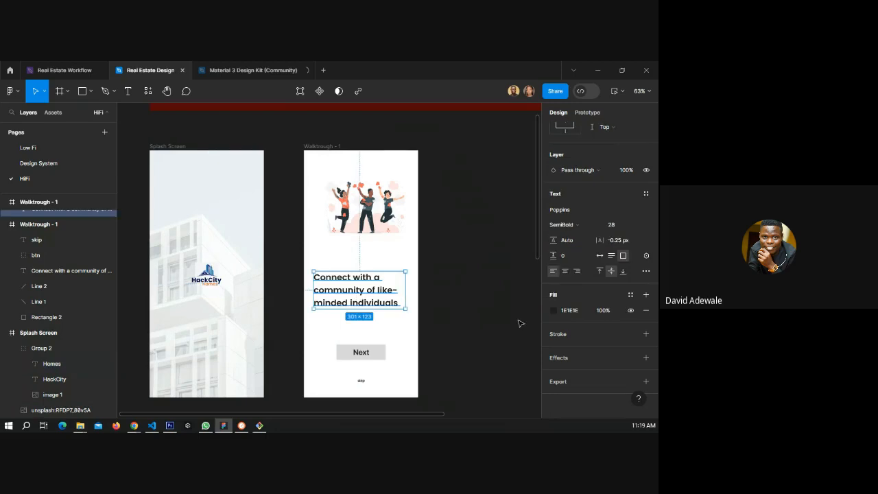
{"action": "left_click", "coordinate": [630, 294]}
{"action": "left_click", "coordinate": [466, 276]}
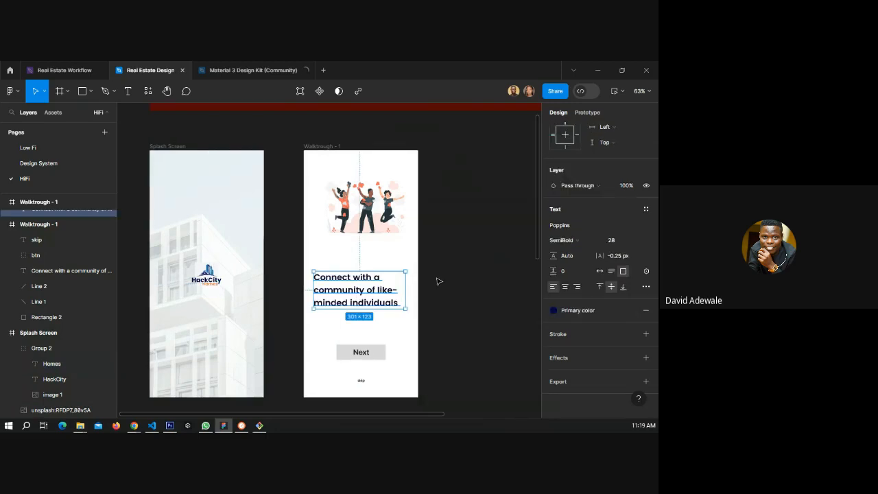
{"action": "left_click", "coordinate": [437, 280]}
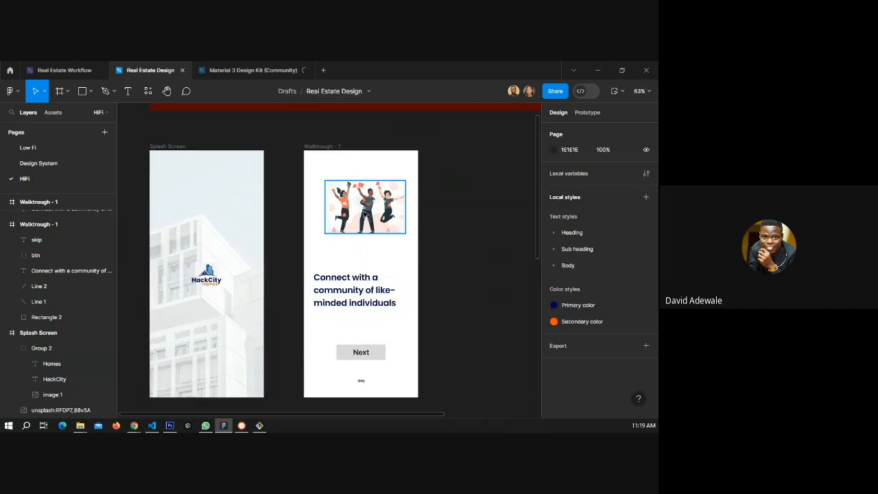
Enlarge the celebration illustration in Walkthrough - 1 to about 363×238 and align it to the frame's left edge.
{"action": "left_click", "coordinate": [364, 206]}
{"action": "left_click_drag", "start_coordinate": [365, 206], "coordinate": [369, 210]}
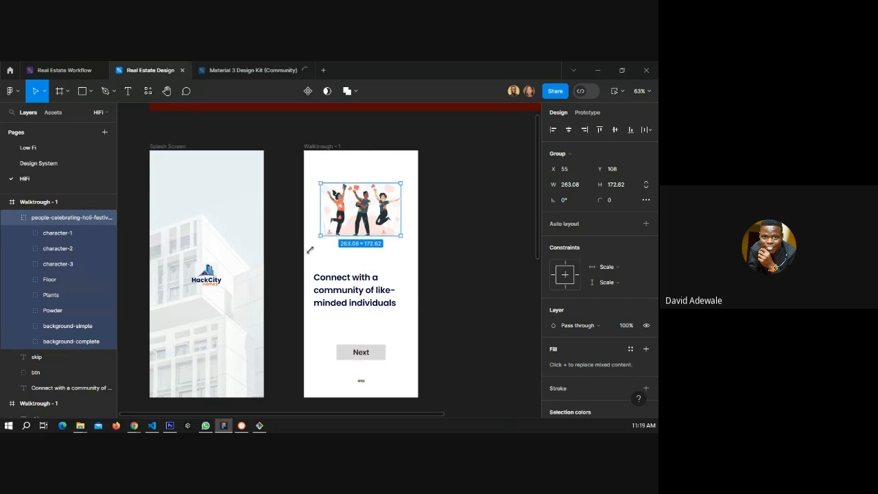
{"action": "left_click_drag", "start_coordinate": [309, 250], "coordinate": [305, 255]}
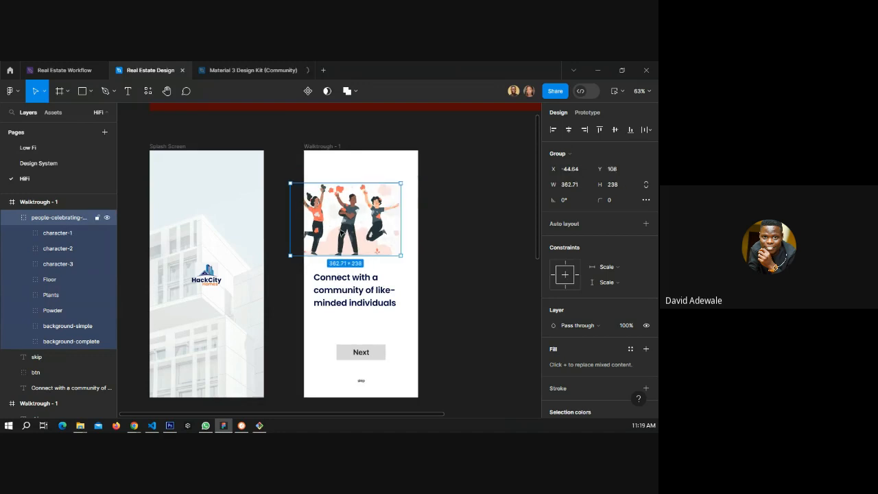
{"action": "left_click_drag", "start_coordinate": [341, 234], "coordinate": [354, 232]}
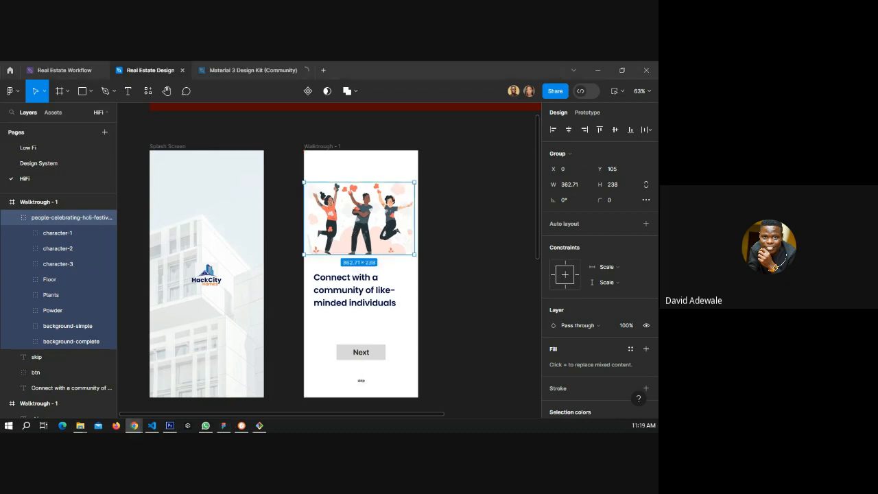
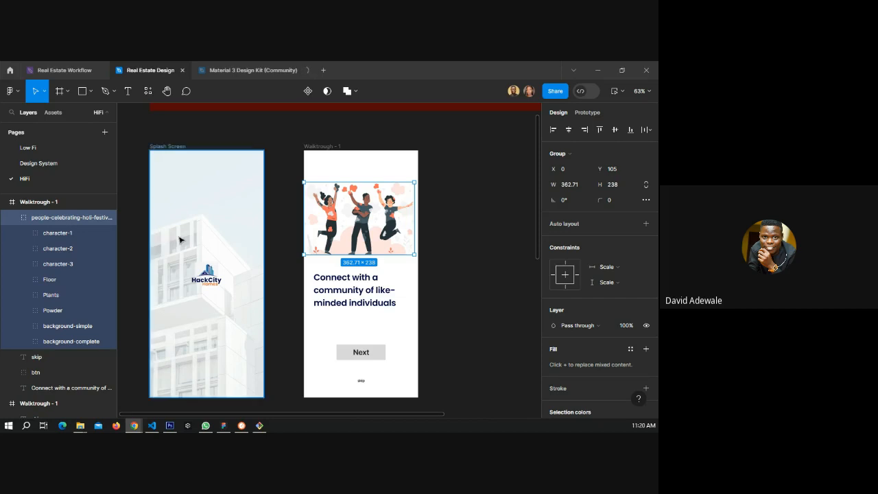
Apply the STB sub heading text style to the walkthrough heading text.
{"action": "left_click", "coordinate": [344, 292]}
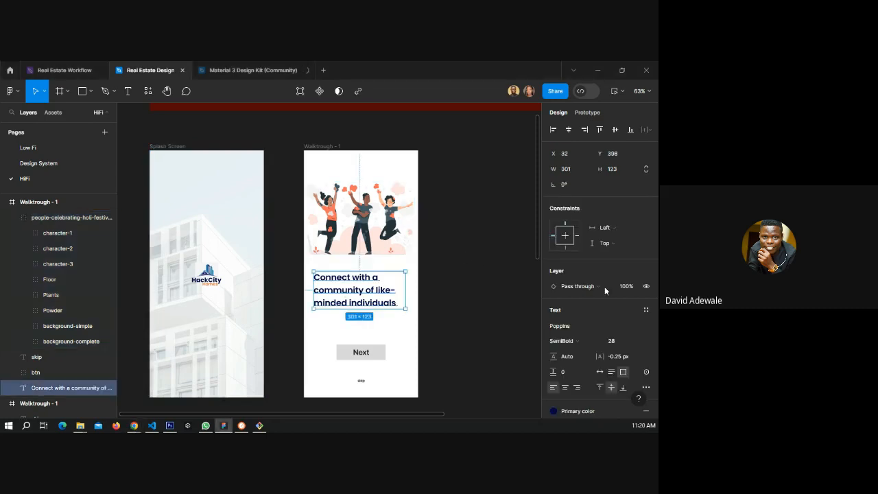
{"action": "scroll", "coordinate": [604, 286], "scroll_direction": "down", "scroll_amount": 2}
{"action": "left_click", "coordinate": [645, 213]}
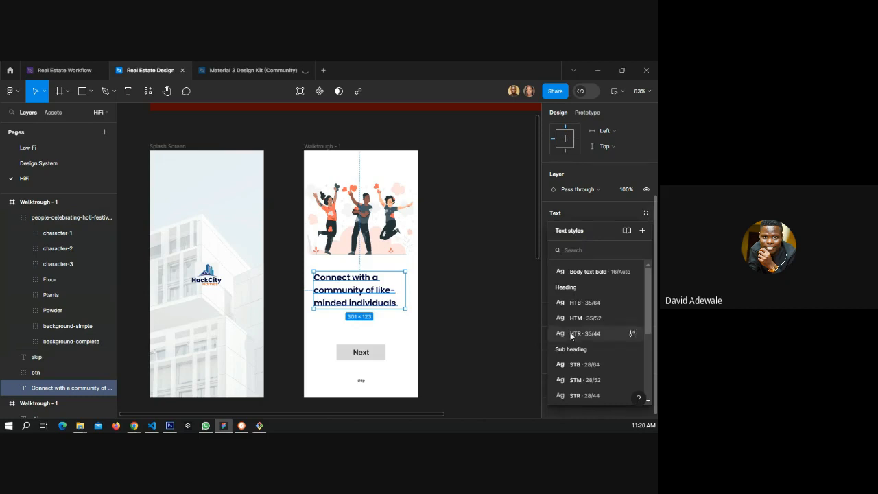
{"action": "left_click", "coordinate": [570, 366]}
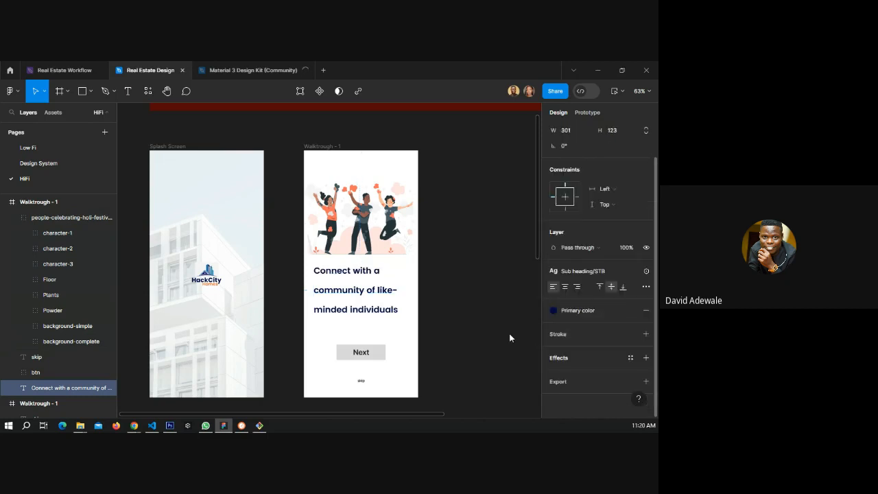
{"action": "left_click", "coordinate": [510, 337]}
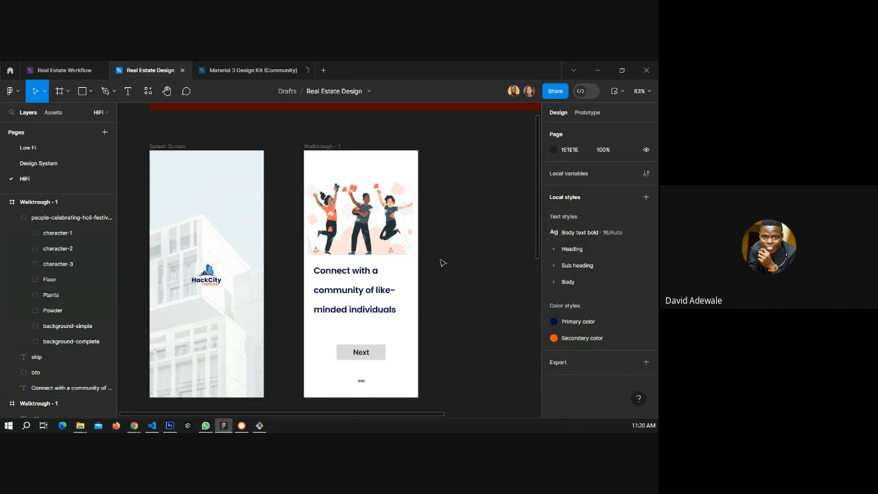
Undo the text style change on the walkthrough heading.
{"action": "key", "text": "ctrl+z"}
{"action": "left_click", "coordinate": [461, 263]}
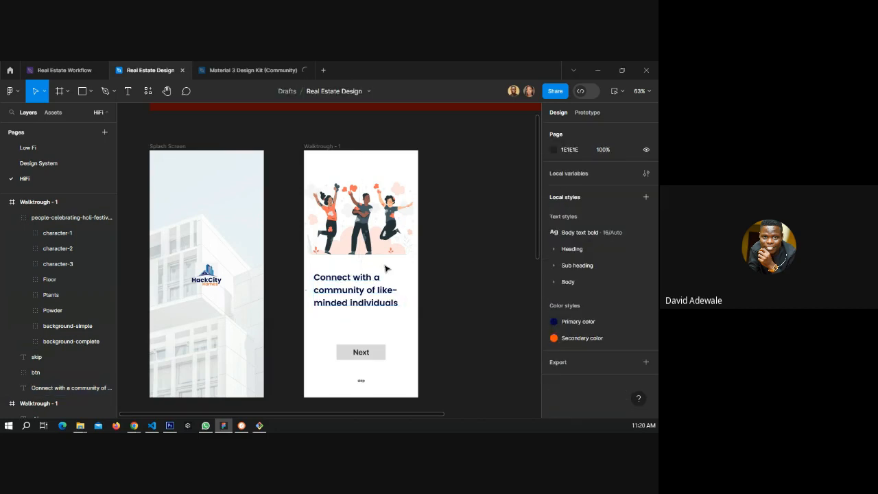
{"action": "scroll", "coordinate": [374, 268], "scroll_direction": "down", "scroll_amount": 3}
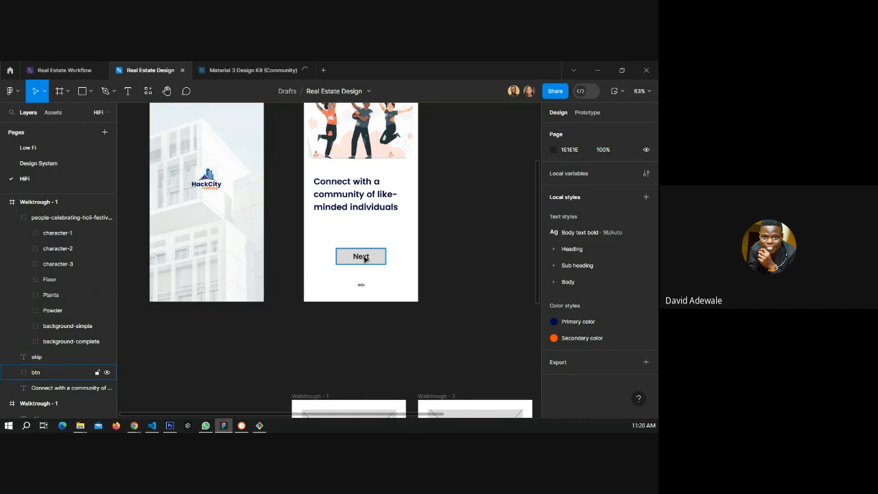
Open the Design System page and start a text box beside the HackCity logo with the Text tool.
{"action": "left_click", "coordinate": [27, 164]}
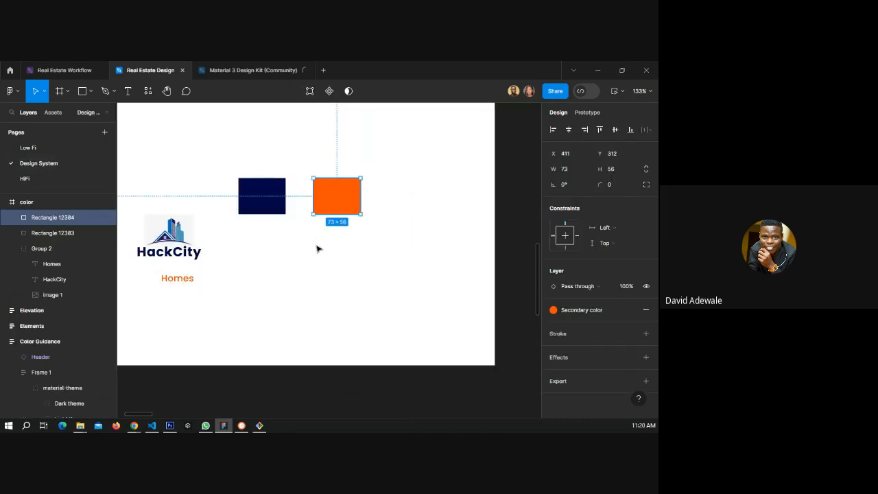
{"action": "left_click", "coordinate": [317, 248]}
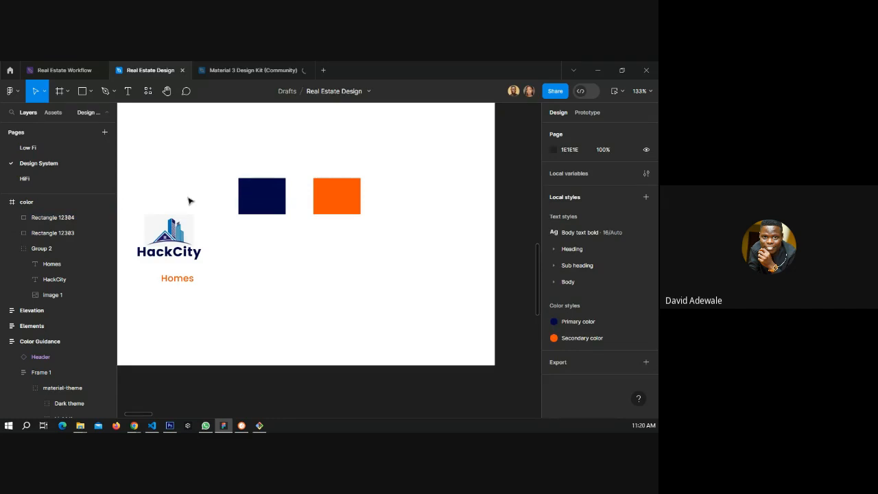
{"action": "left_click", "coordinate": [128, 91]}
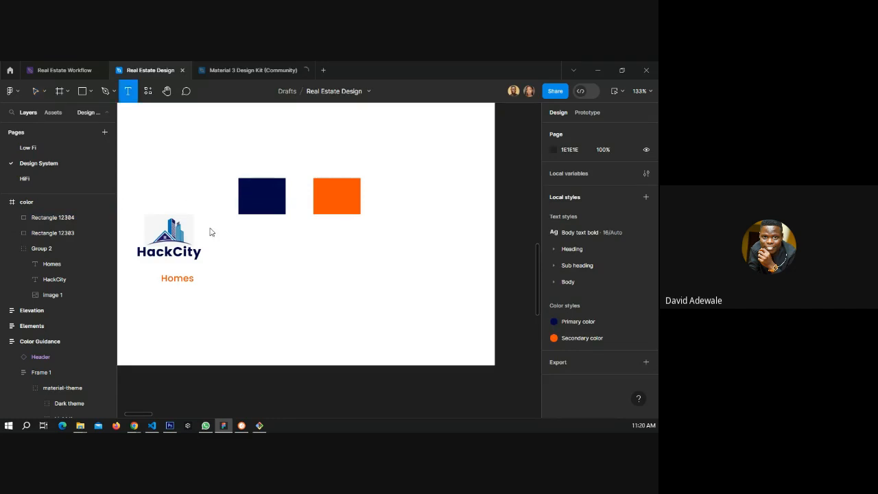
{"action": "left_click", "coordinate": [236, 294]}
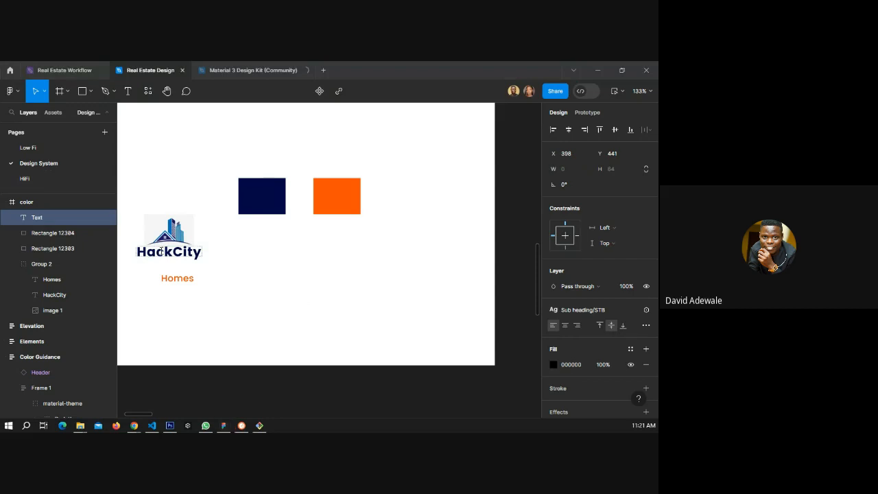
Switch to the Material 3 Design Kit file in the browser and open its Components page.
{"action": "key", "text": "alt+Tab"}
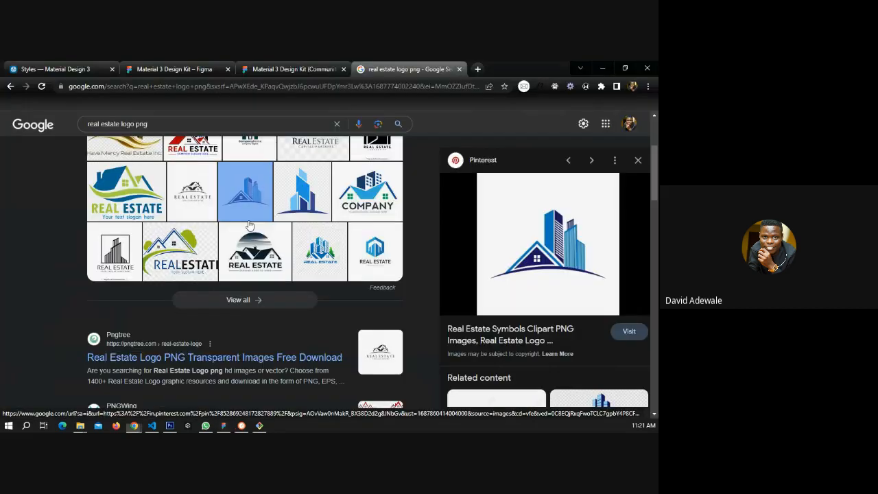
{"action": "left_click", "coordinate": [255, 74]}
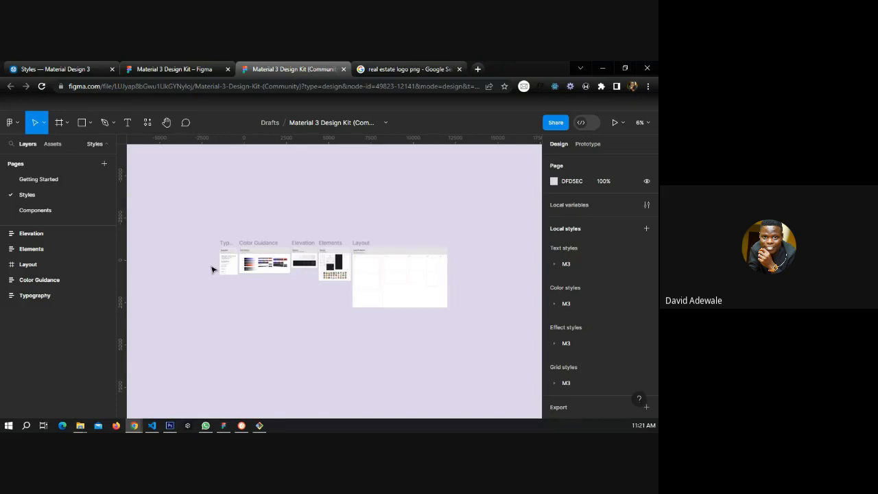
{"action": "left_click", "coordinate": [82, 210]}
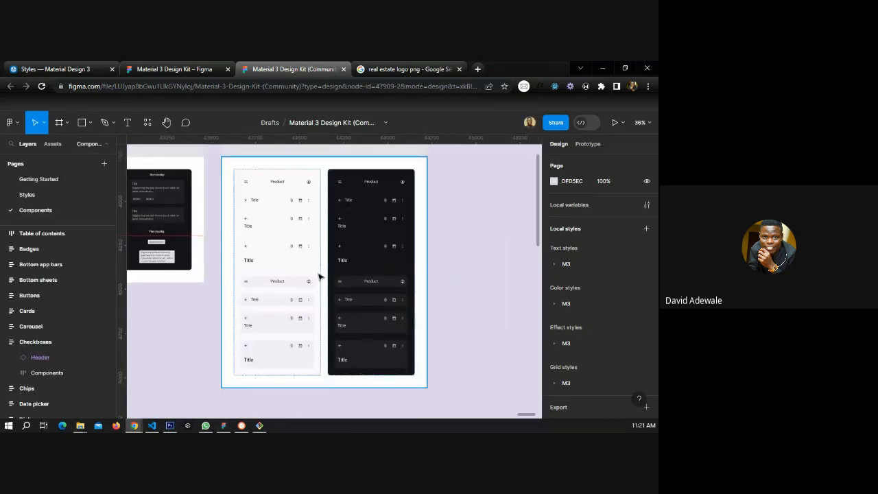
Browse the kit's component frames to locate the Buttons section.
{"action": "scroll", "coordinate": [446, 254], "scroll_direction": "down", "scroll_amount": 10}
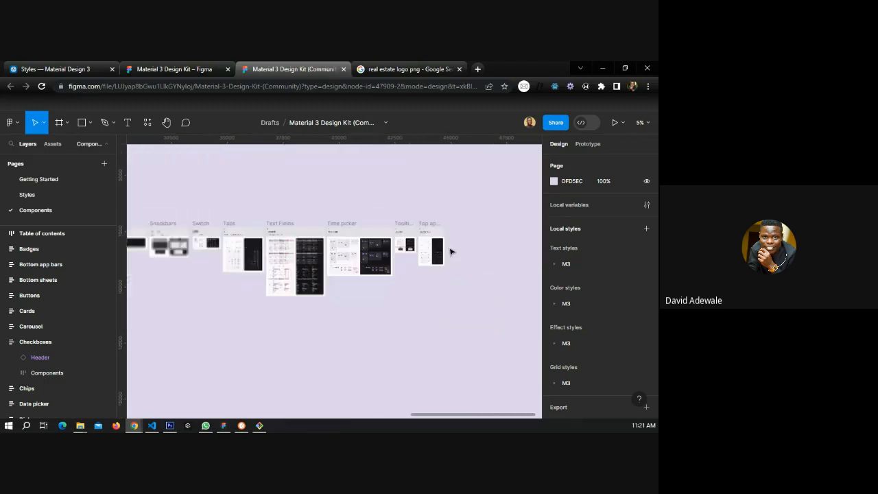
{"action": "scroll", "coordinate": [451, 251], "scroll_direction": "down", "scroll_amount": 3}
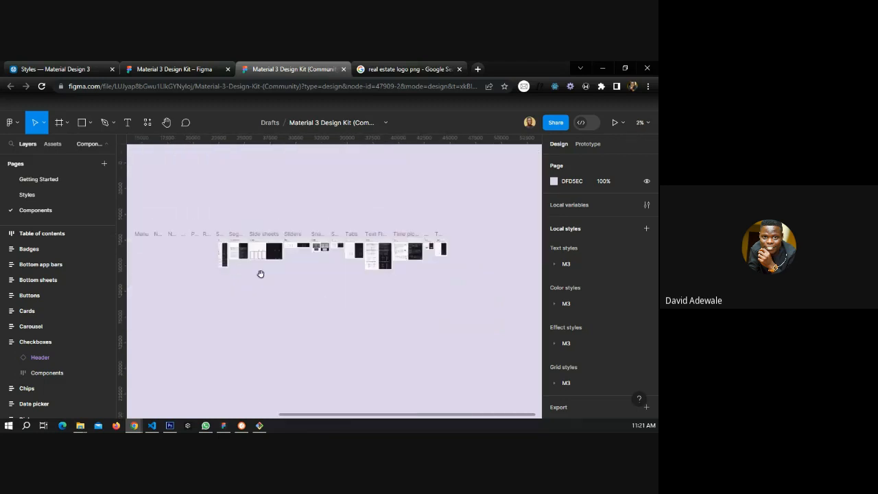
{"action": "left_click_drag", "start_coordinate": [238, 259], "coordinate": [397, 257]}
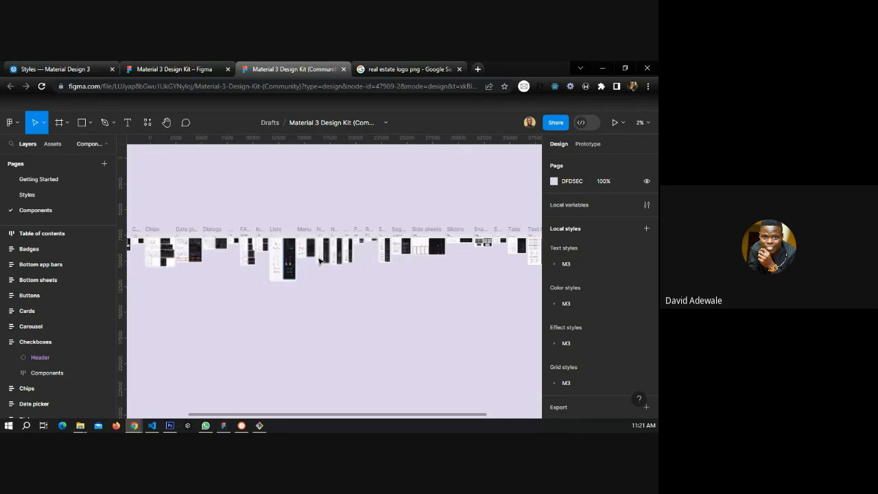
{"action": "scroll", "coordinate": [318, 261], "scroll_direction": "up", "scroll_amount": 3}
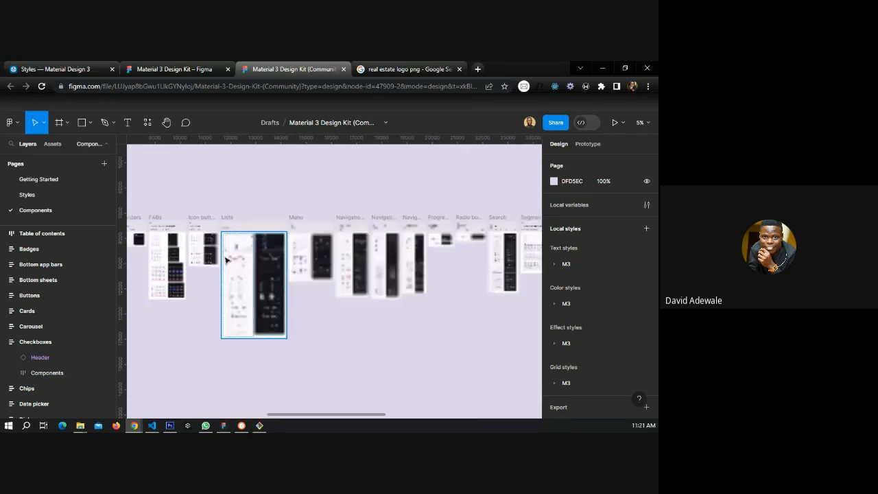
{"action": "scroll", "coordinate": [212, 264], "scroll_direction": "left", "scroll_amount": 5}
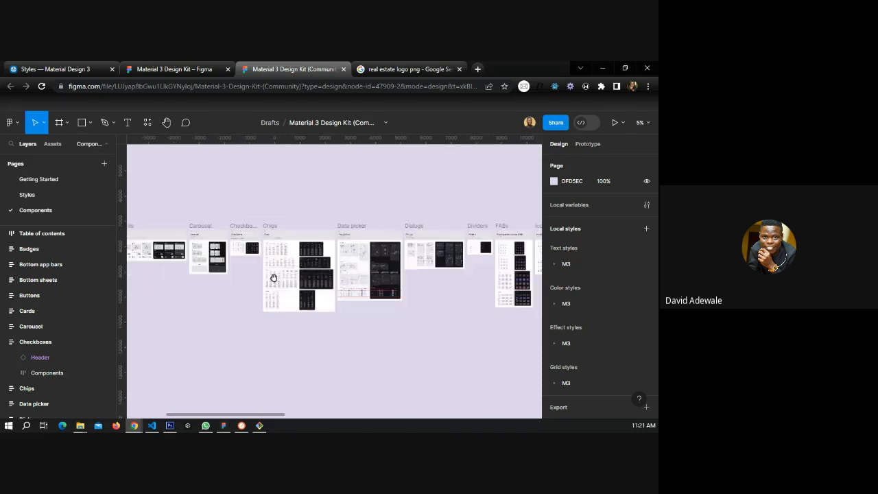
{"action": "scroll", "coordinate": [273, 277], "scroll_direction": "left", "scroll_amount": 3}
{"action": "scroll", "coordinate": [267, 246], "scroll_direction": "up", "scroll_amount": 5}
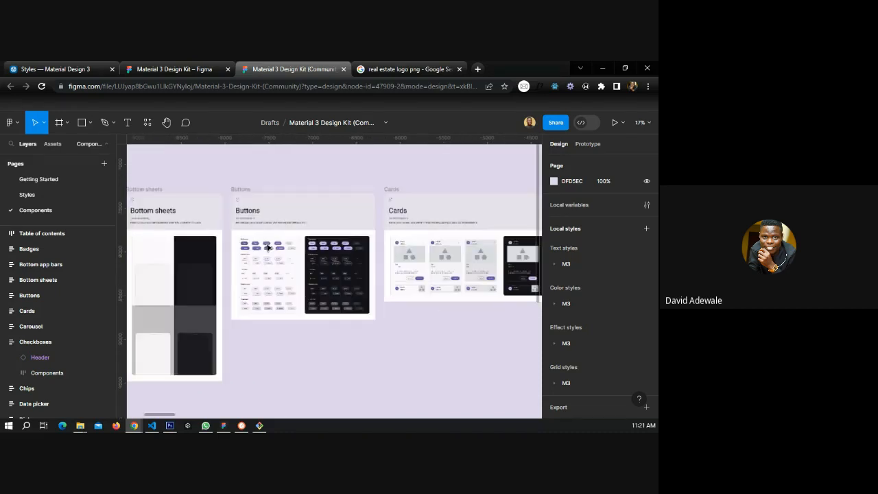
{"action": "scroll", "coordinate": [267, 247], "scroll_direction": "up", "scroll_amount": 10}
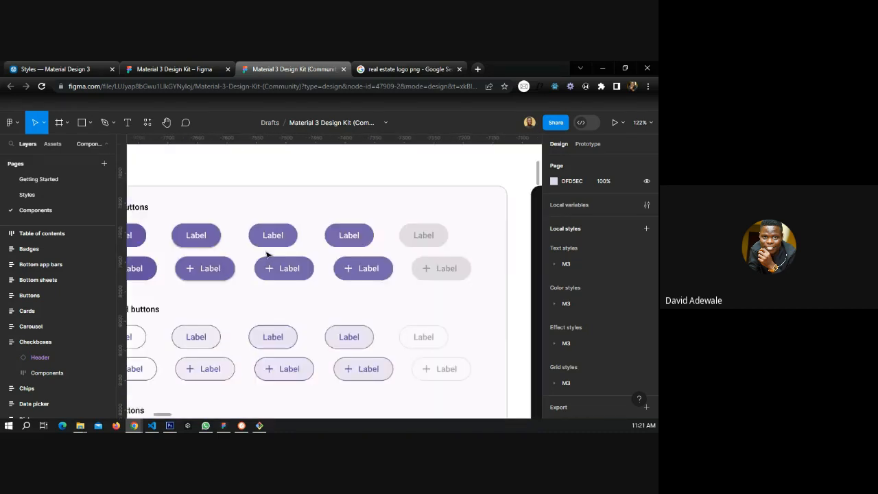
{"action": "scroll", "coordinate": [268, 253], "scroll_direction": "down", "scroll_amount": 3}
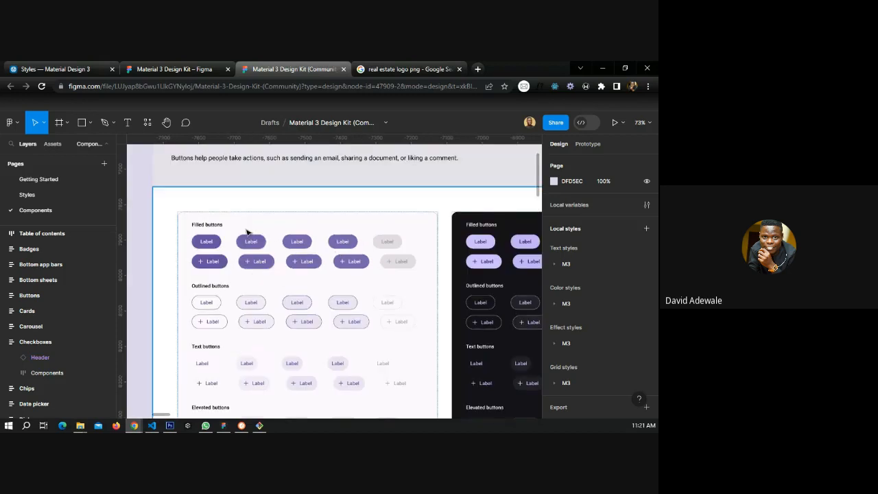
Select the light-scheme Button component set in the Buttons frame.
{"action": "left_click", "coordinate": [191, 235]}
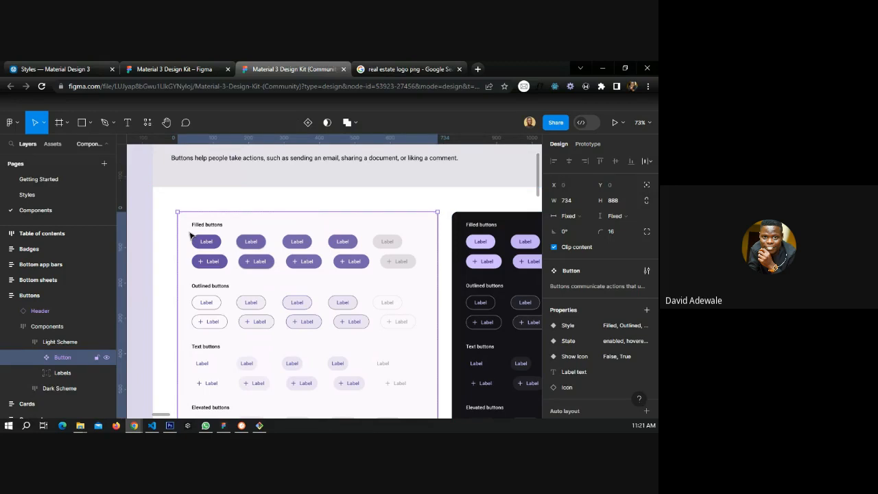
{"action": "scroll", "coordinate": [191, 235], "scroll_direction": "down", "scroll_amount": 3}
{"action": "scroll", "coordinate": [191, 235], "scroll_direction": "up", "scroll_amount": 3}
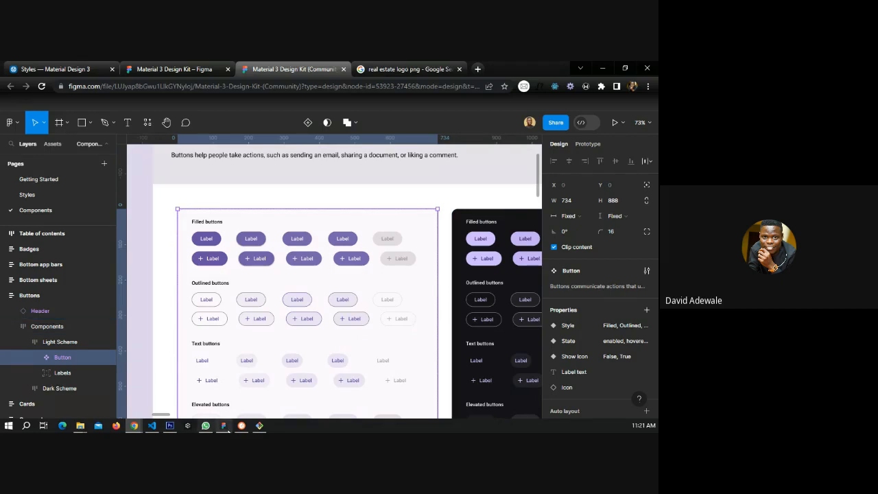
Paste the Button component set onto the Design System page and move it above the color frame.
{"action": "key", "text": "alt+Tab"}
{"action": "scroll", "coordinate": [267, 305], "scroll_direction": "down", "scroll_amount": 5}
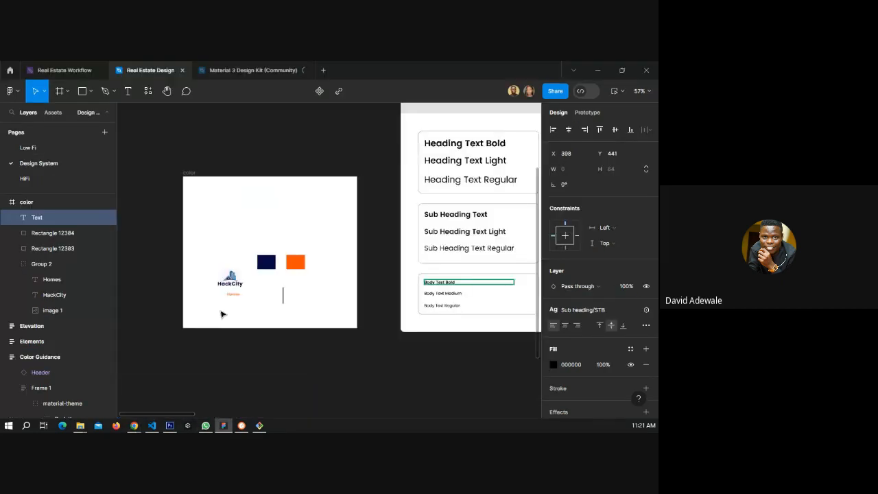
{"action": "left_click", "coordinate": [237, 349]}
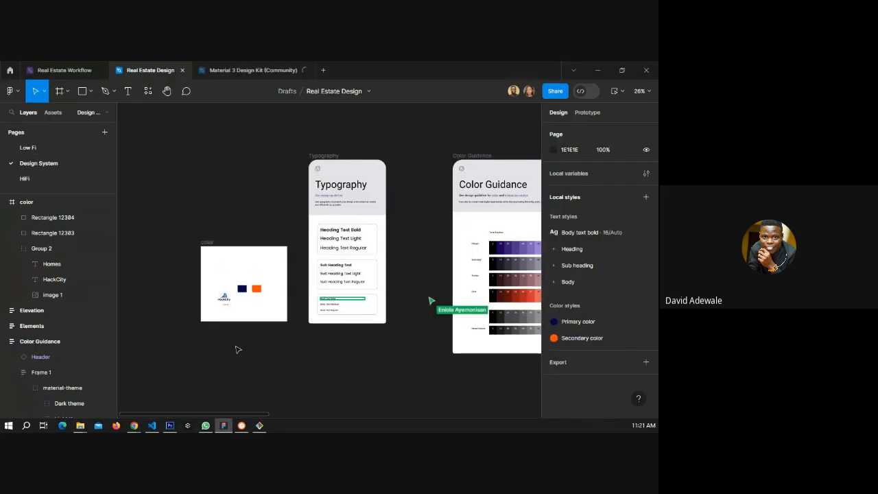
{"action": "key", "text": "ctrl+v"}
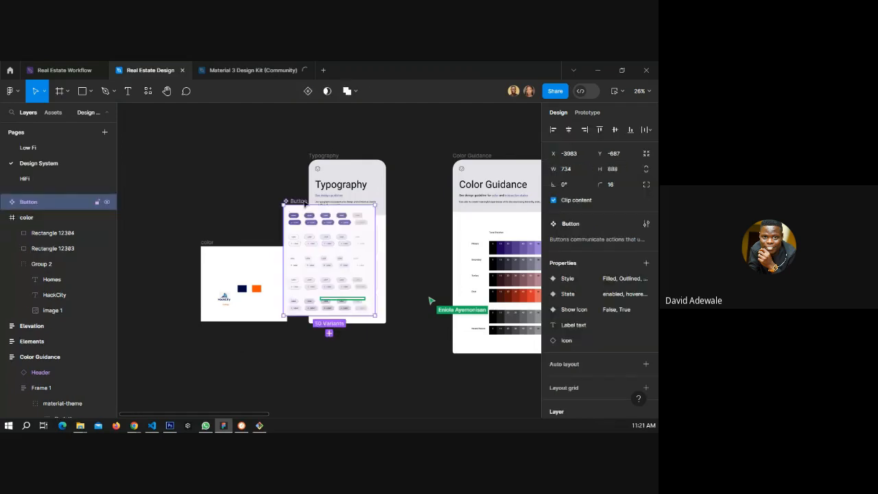
{"action": "left_click_drag", "start_coordinate": [306, 201], "coordinate": [174, 122]}
Inspect the filled button variant and the pasted Button component set.
{"action": "scroll", "coordinate": [174, 122], "scroll_direction": "up", "scroll_amount": 5, "text": "ctrl"}
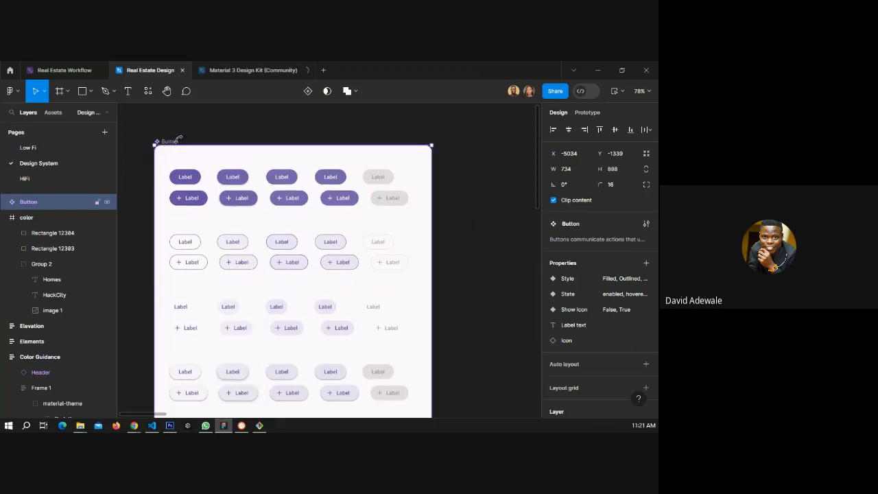
{"action": "left_click", "coordinate": [186, 177]}
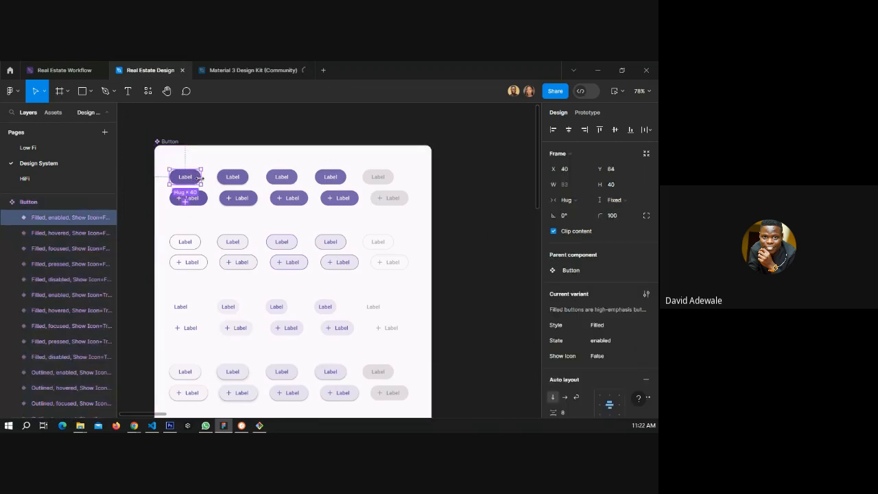
{"action": "left_click", "coordinate": [169, 145]}
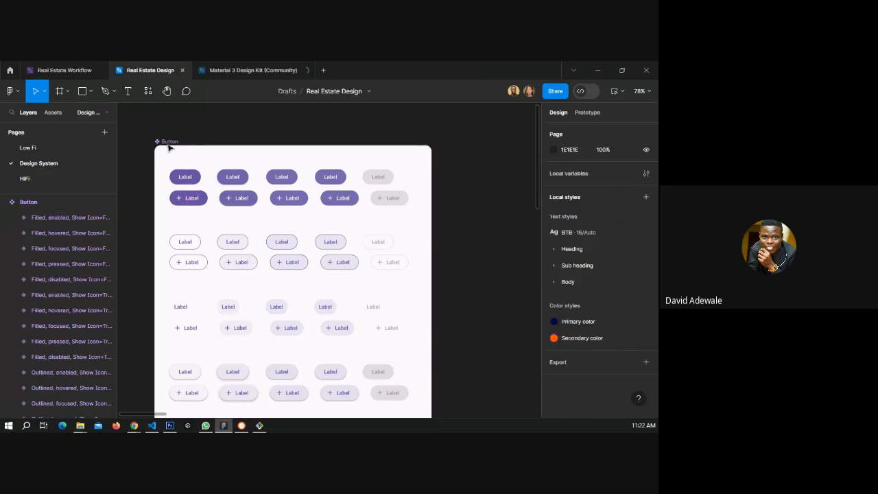
{"action": "left_click", "coordinate": [168, 146]}
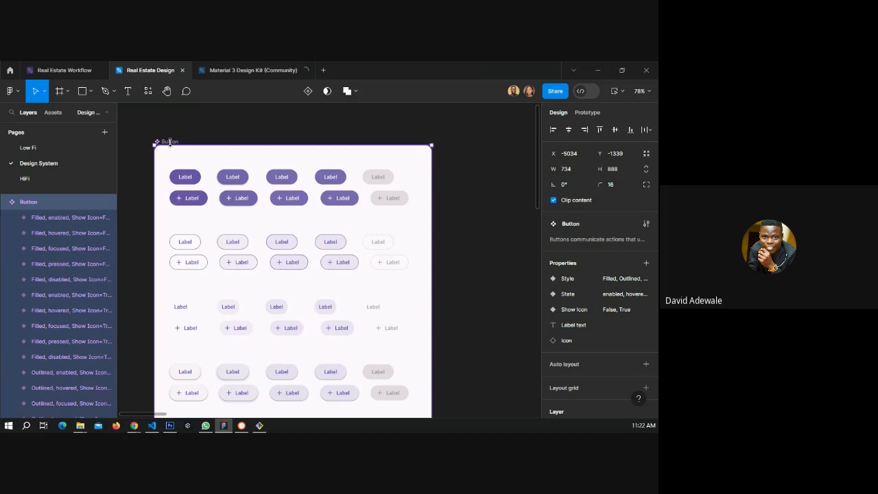
{"action": "left_click", "coordinate": [186, 178]}
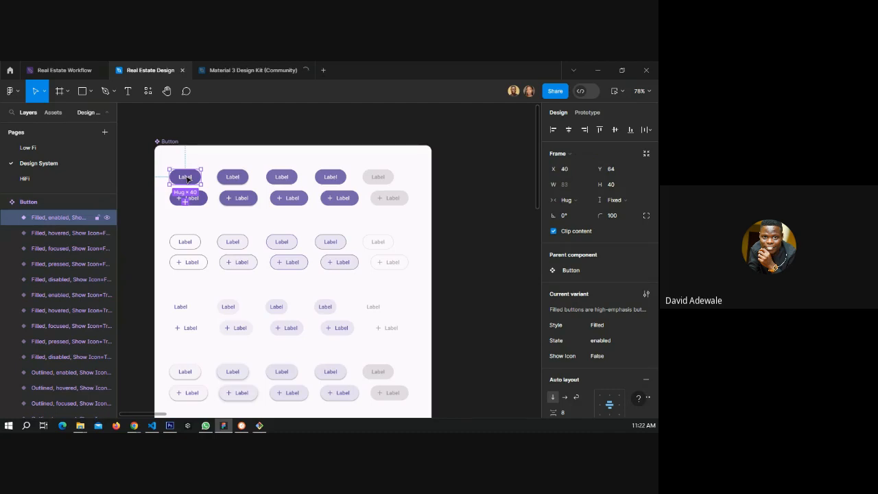
{"action": "left_click", "coordinate": [160, 142]}
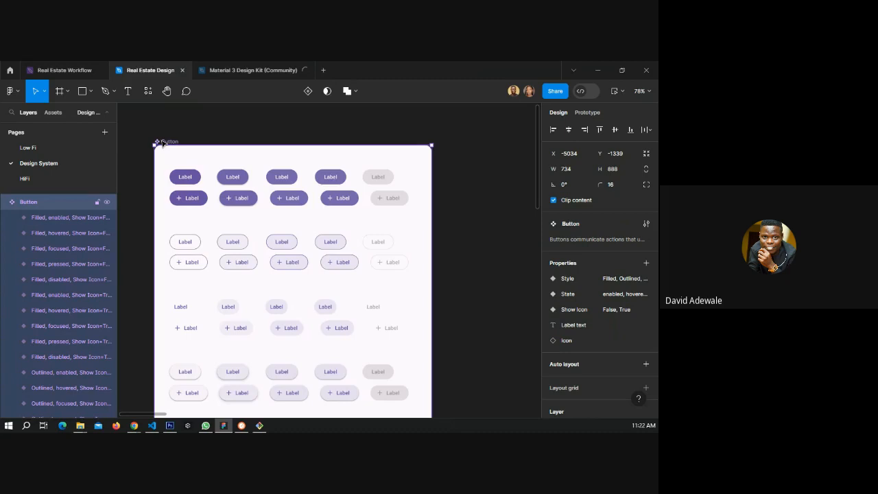
{"action": "key", "text": "ctrl+d"}
{"action": "left_click_drag", "start_coordinate": [161, 142], "coordinate": [245, 143]}
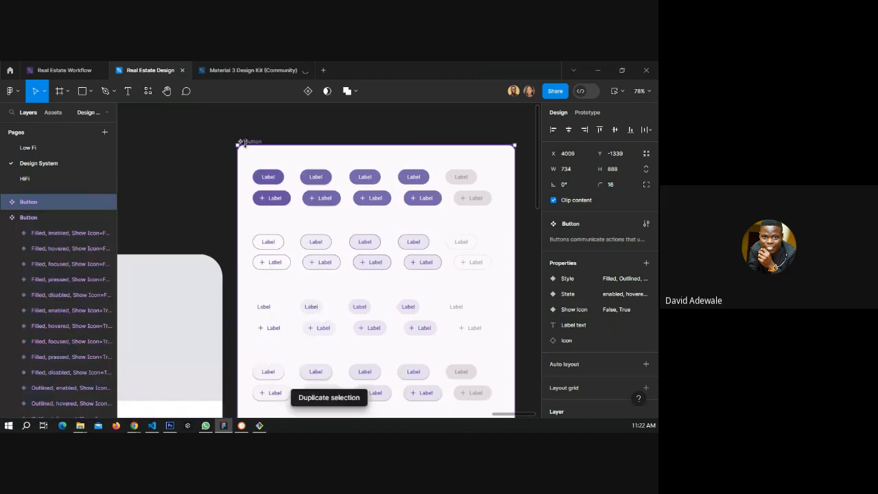
{"action": "key", "text": "Delete"}
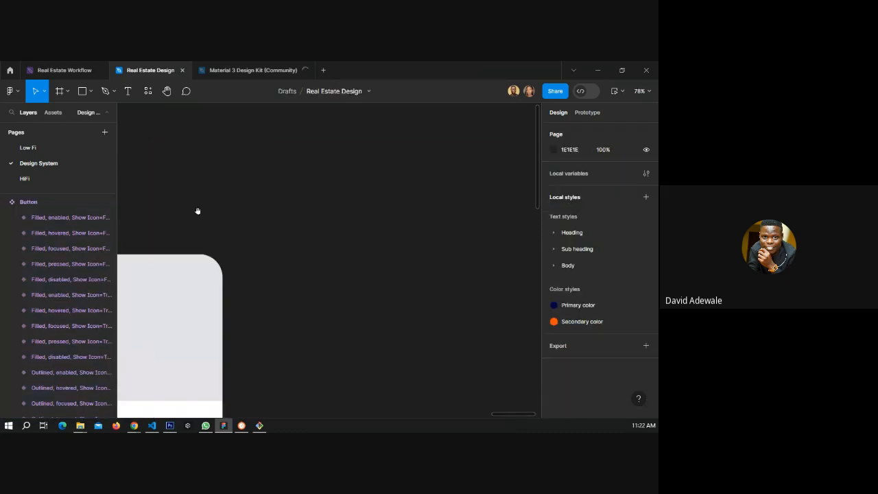
{"action": "left_click_drag", "start_coordinate": [197, 211], "coordinate": [384, 111]}
{"action": "left_click_drag", "start_coordinate": [198, 212], "coordinate": [442, 142]}
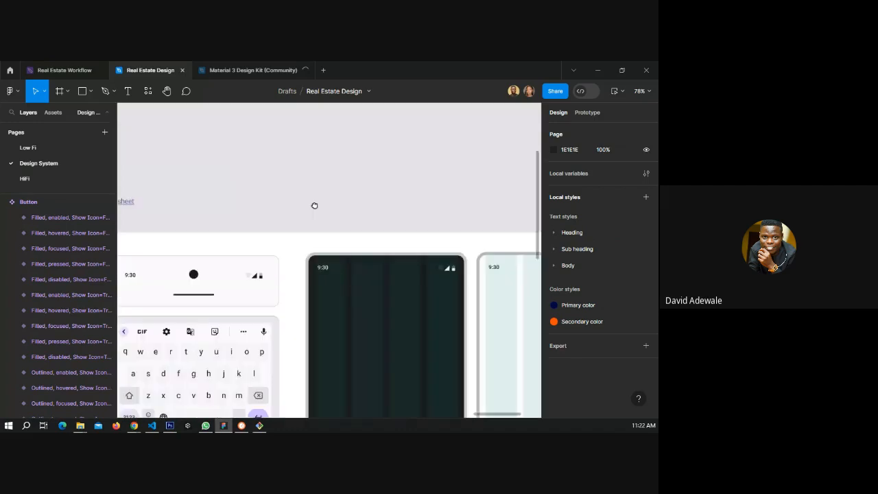
Move the pasted Button component set to a new spot on the Design System page.
{"action": "left_click_drag", "start_coordinate": [315, 206], "coordinate": [341, 232]}
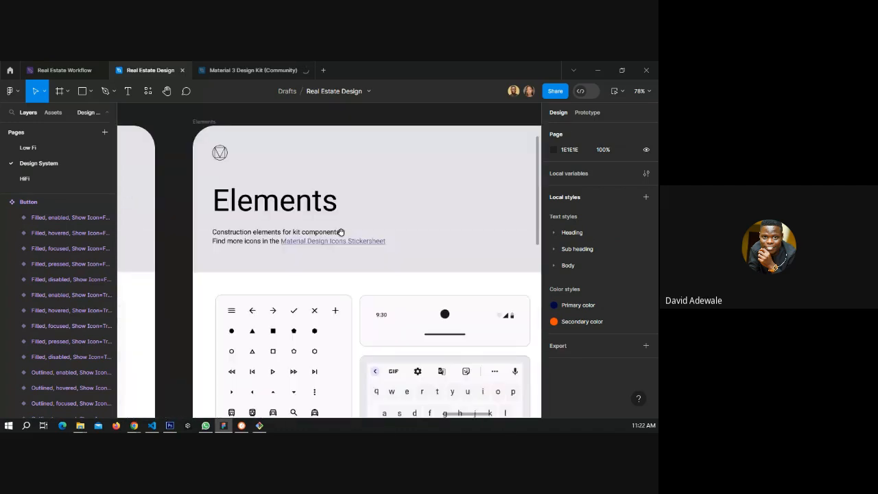
{"action": "left_click_drag", "start_coordinate": [153, 203], "coordinate": [229, 209]}
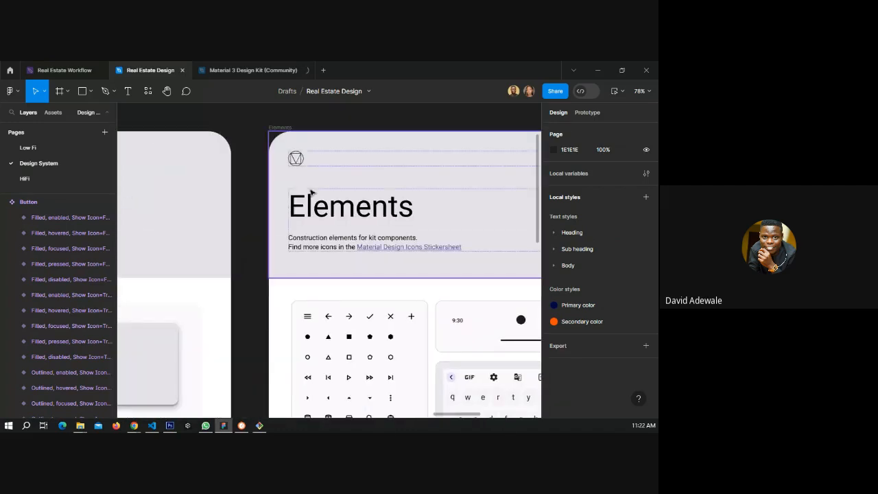
{"action": "scroll", "coordinate": [311, 193], "scroll_direction": "down", "scroll_amount": 10}
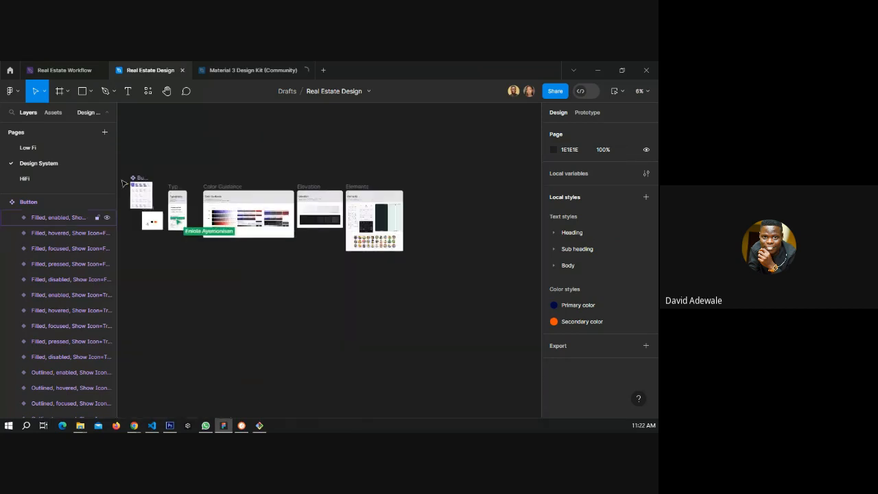
{"action": "scroll", "coordinate": [123, 183], "scroll_direction": "up", "scroll_amount": 5}
{"action": "scroll", "coordinate": [135, 194], "scroll_direction": "up", "scroll_amount": 5}
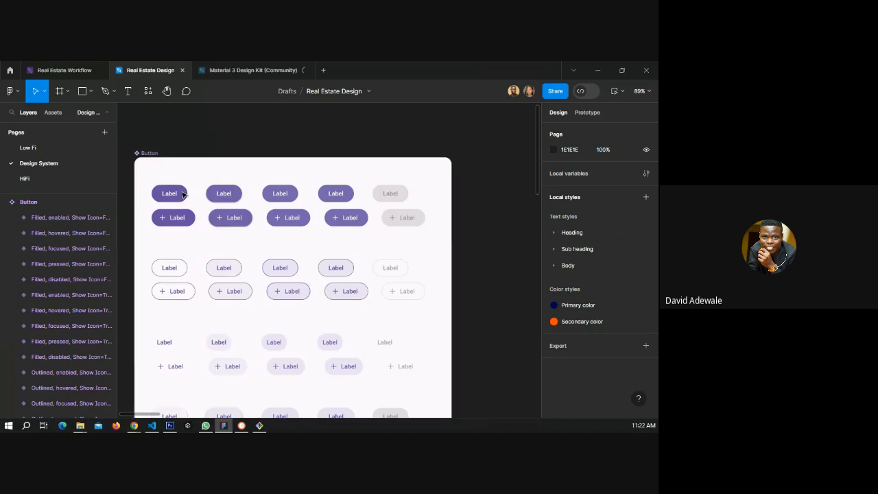
{"action": "left_click", "coordinate": [182, 195]}
{"action": "scroll", "coordinate": [174, 194], "scroll_direction": "down", "scroll_amount": 3}
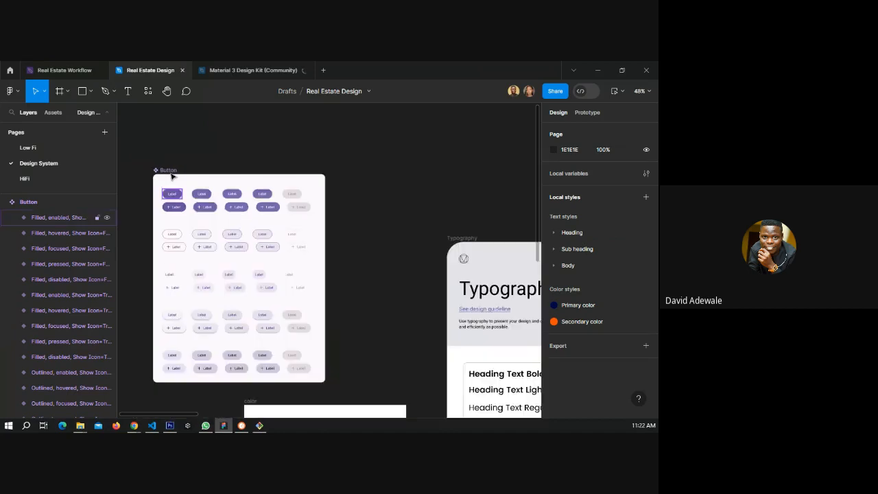
{"action": "left_click", "coordinate": [169, 170]}
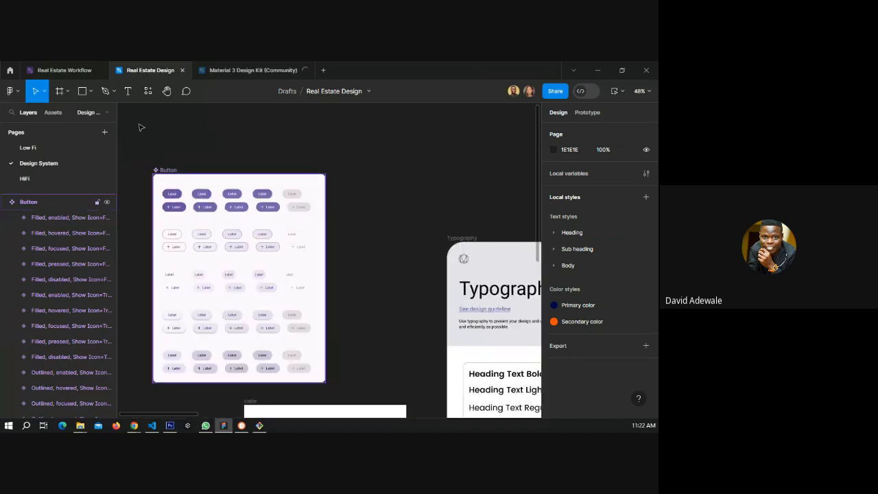
{"action": "left_click_drag", "start_coordinate": [198, 219], "coordinate": [171, 172]}
{"action": "key", "text": "Escape"}
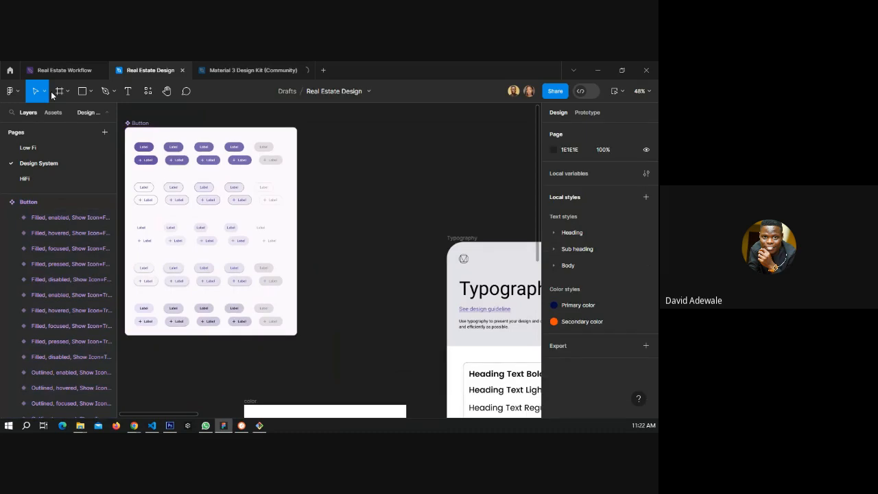
Draw a frame about 669 × 333 beside the component set and add a text layer reading Label inside it.
{"action": "left_click", "coordinate": [60, 90]}
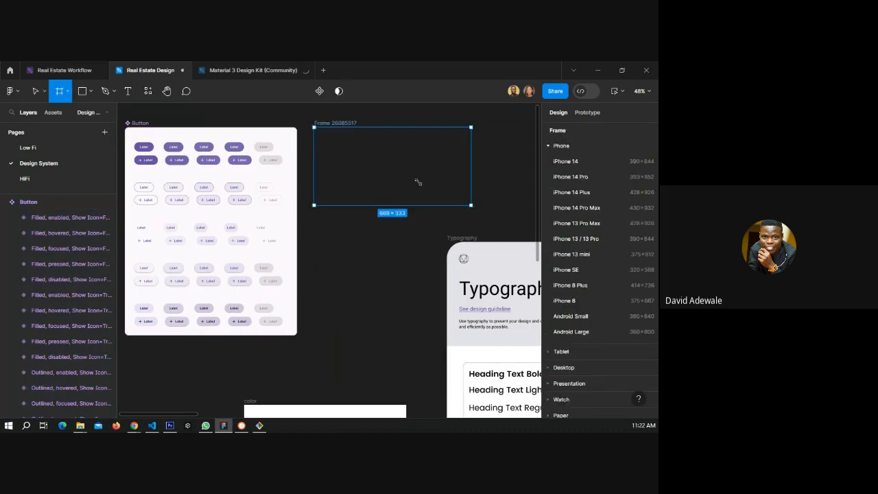
{"action": "left_click_drag", "start_coordinate": [417, 182], "coordinate": [417, 182]}
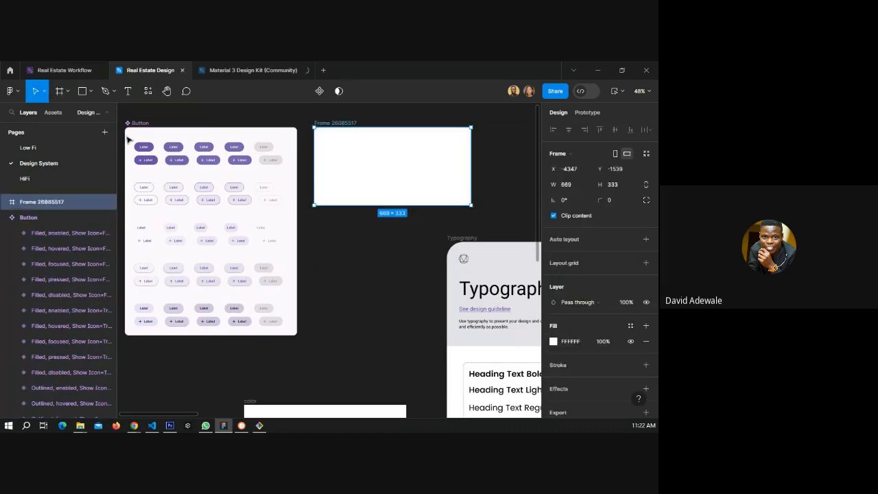
{"action": "key", "text": "t"}
{"action": "left_click", "coordinate": [345, 150]}
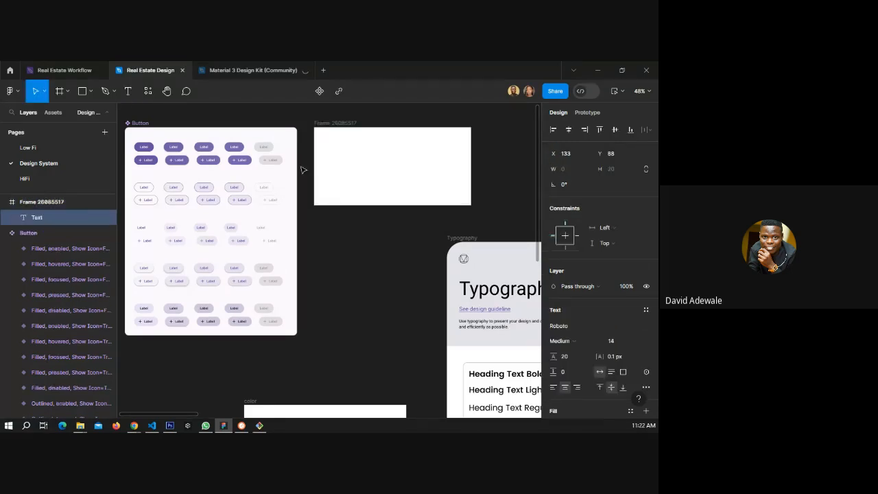
{"action": "type", "text": "Label"}
{"action": "key", "text": "Escape"}
Place an instance of the filled enabled button in the new frame and turn on its icon.
{"action": "left_click", "coordinate": [145, 147]}
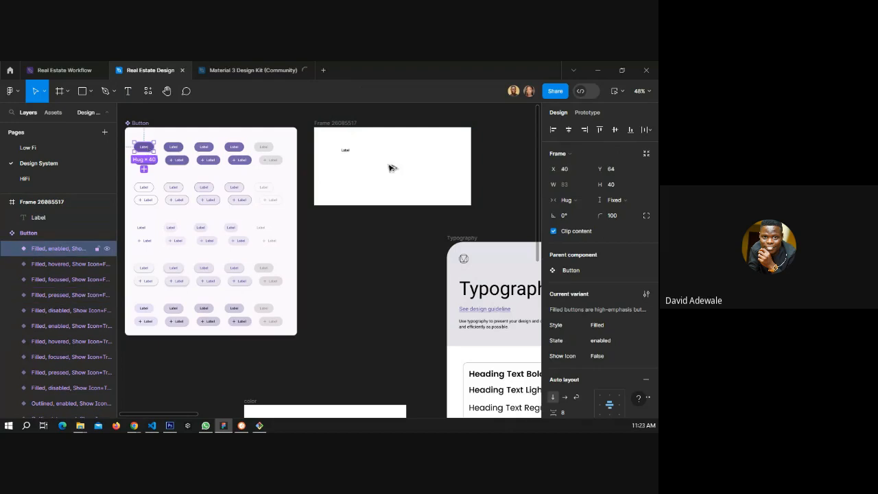
{"action": "left_click_drag", "start_coordinate": [389, 166], "coordinate": [395, 167]}
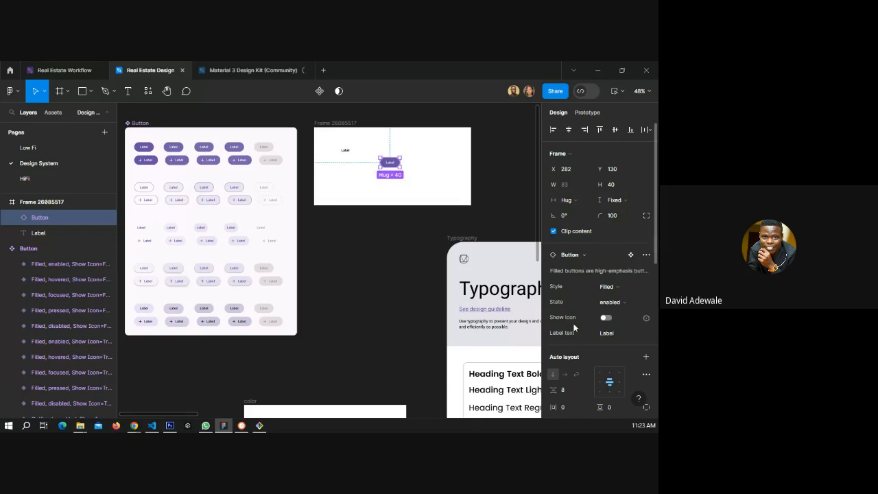
{"action": "left_click", "coordinate": [607, 318]}
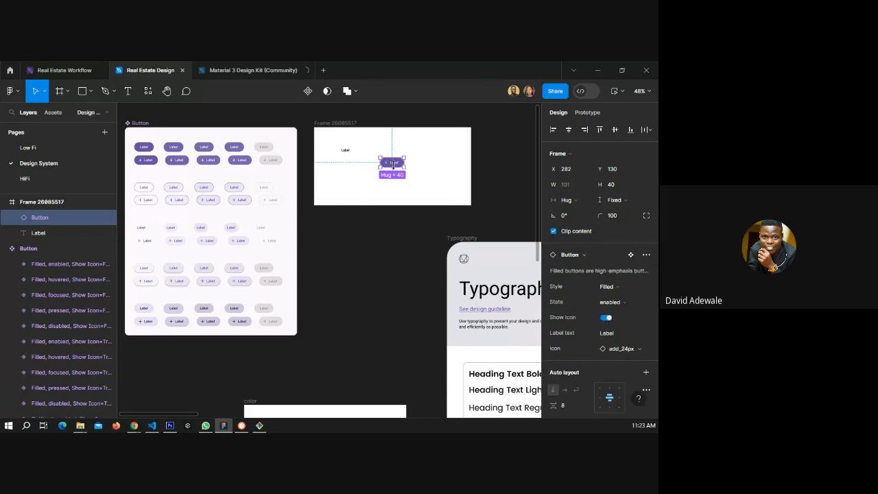
Set the button instance's label text to Next, then undo that change.
{"action": "scroll", "coordinate": [393, 163], "scroll_direction": "up", "scroll_amount": 5}
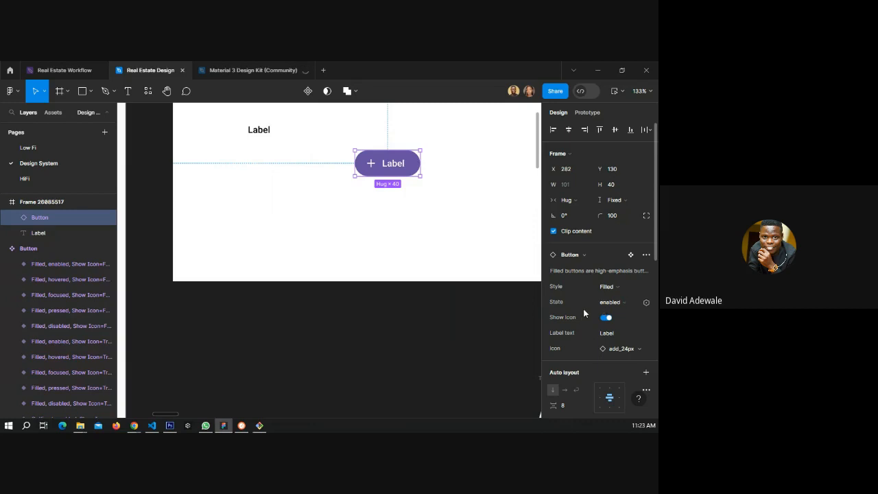
{"action": "scroll", "coordinate": [583, 308], "scroll_direction": "down", "scroll_amount": 3}
{"action": "scroll", "coordinate": [583, 309], "scroll_direction": "down", "scroll_amount": 4}
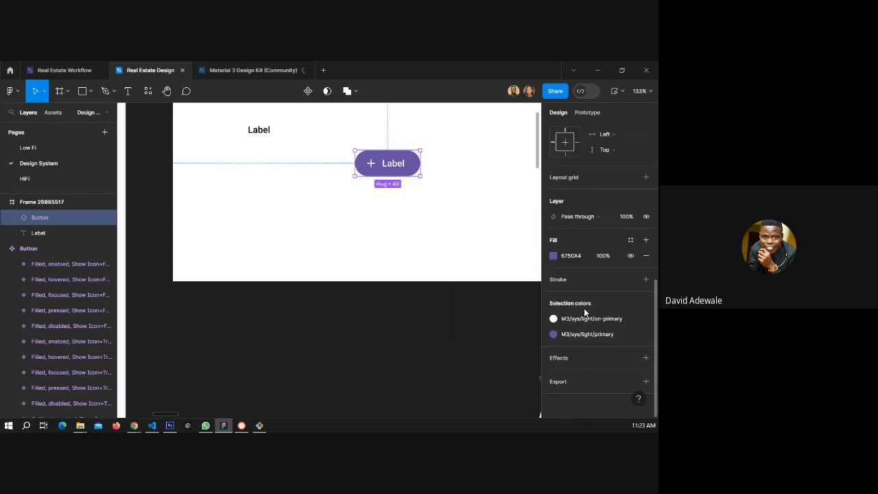
{"action": "scroll", "coordinate": [583, 310], "scroll_direction": "up", "scroll_amount": 3}
{"action": "scroll", "coordinate": [584, 312], "scroll_direction": "up", "scroll_amount": 4}
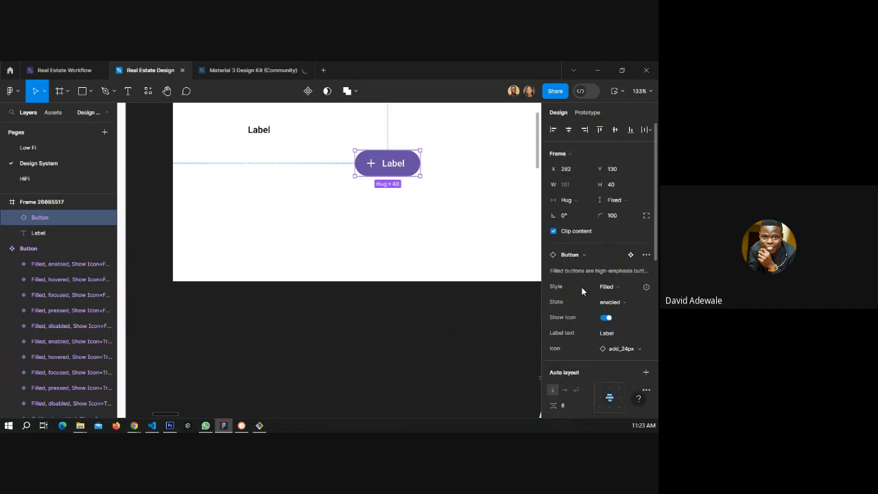
{"action": "left_click", "coordinate": [613, 333]}
{"action": "type", "text": "Next"}
{"action": "key", "text": "Return"}
{"action": "scroll", "coordinate": [405, 236], "scroll_direction": "down", "scroll_amount": 3}
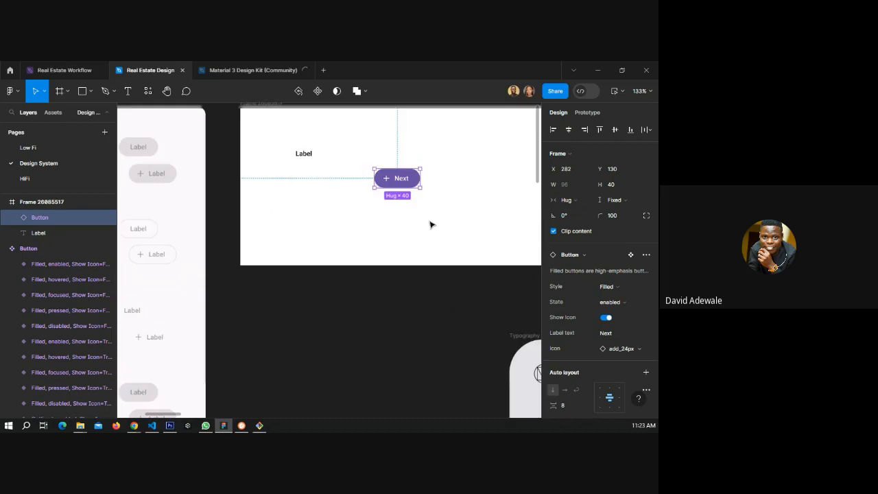
{"action": "key", "text": "ctrl+z"}
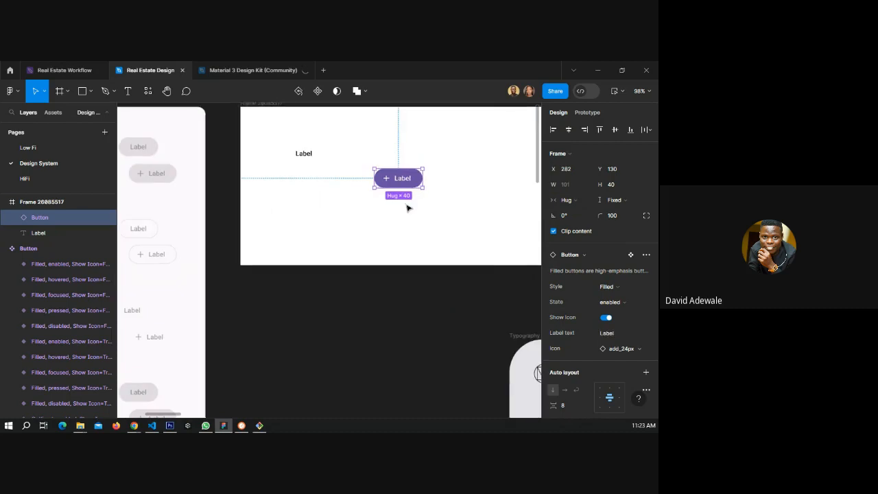
Copy the outlined enabled button and the filled disabled button with icon into the frame as instances.
{"action": "left_click", "coordinate": [406, 208]}
{"action": "left_click_drag", "start_coordinate": [406, 181], "coordinate": [332, 200]}
{"action": "left_click", "coordinate": [334, 200]}
{"action": "left_click_drag", "start_coordinate": [274, 180], "coordinate": [425, 182]}
{"action": "left_click_drag", "start_coordinate": [221, 230], "coordinate": [238, 186]}
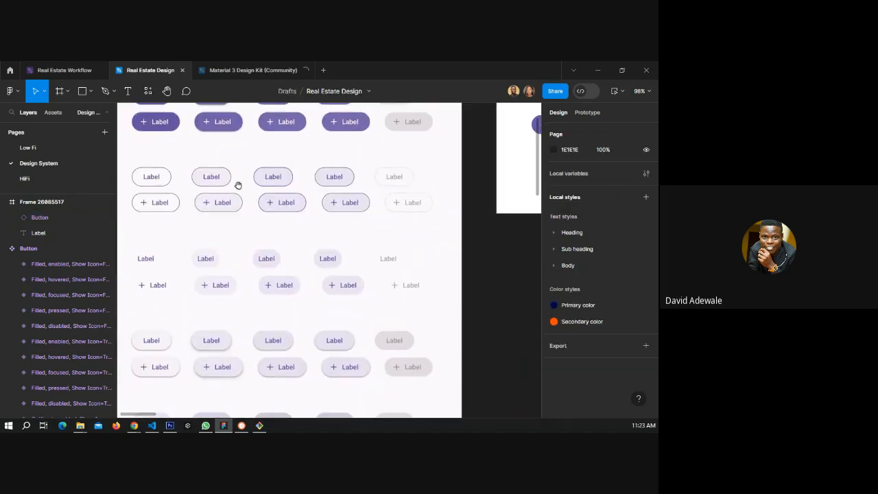
{"action": "left_click", "coordinate": [163, 180]}
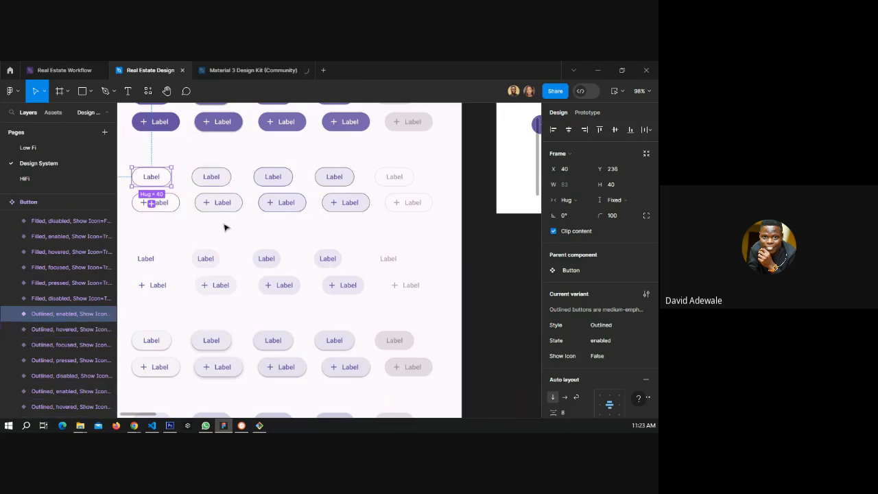
{"action": "scroll", "coordinate": [240, 253], "scroll_direction": "down", "scroll_amount": 1}
{"action": "scroll", "coordinate": [252, 280], "scroll_direction": "down", "scroll_amount": 5}
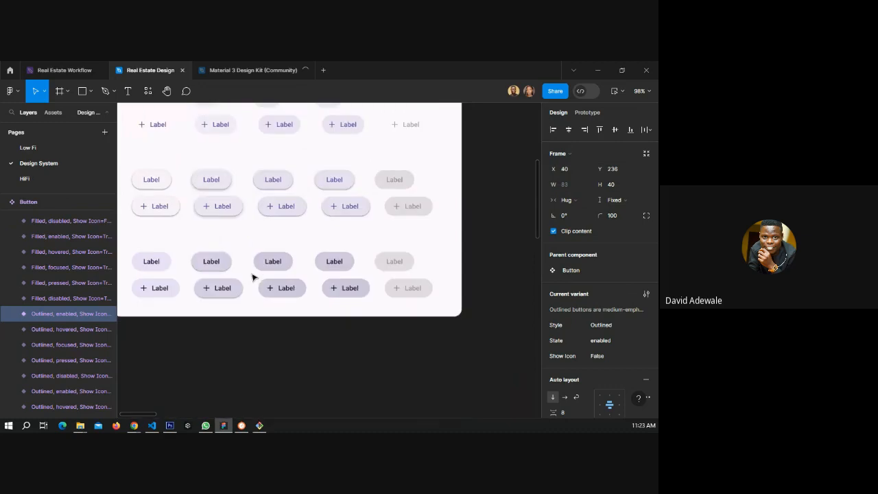
{"action": "scroll", "coordinate": [253, 277], "scroll_direction": "up", "scroll_amount": 2}
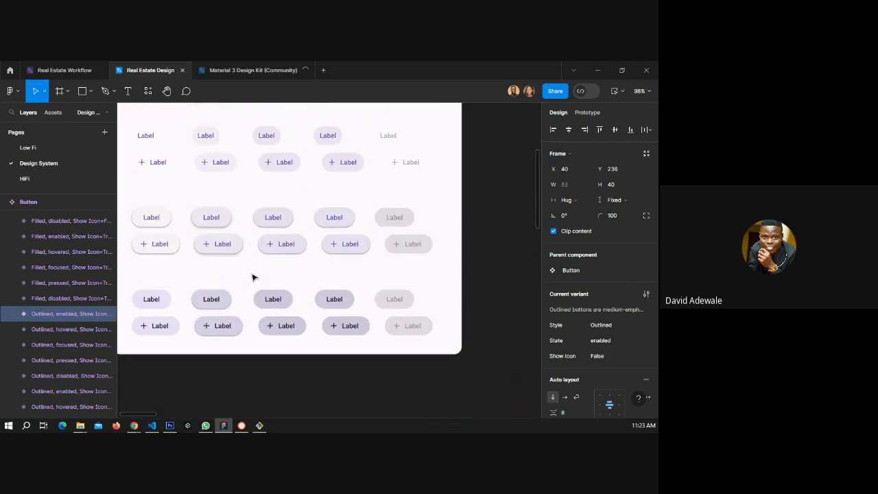
{"action": "scroll", "coordinate": [253, 277], "scroll_direction": "up", "scroll_amount": 6}
{"action": "scroll", "coordinate": [198, 255], "scroll_direction": "down", "scroll_amount": 1}
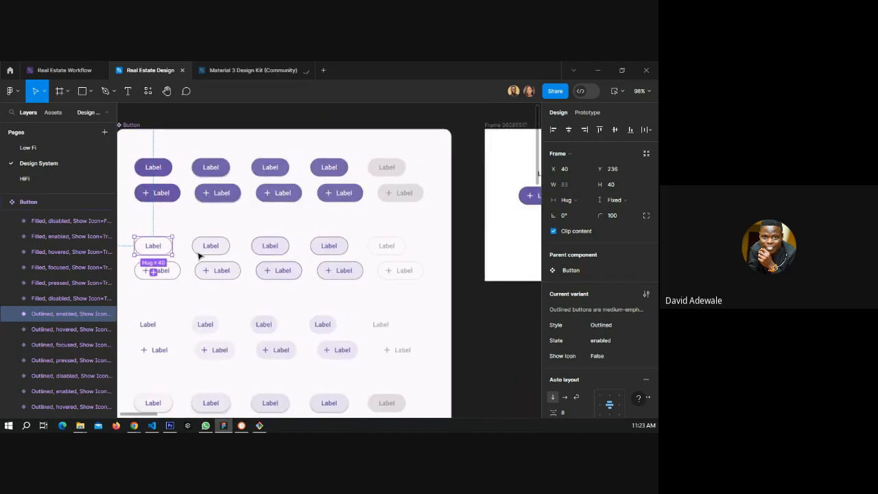
{"action": "scroll", "coordinate": [199, 255], "scroll_direction": "down", "scroll_amount": 2}
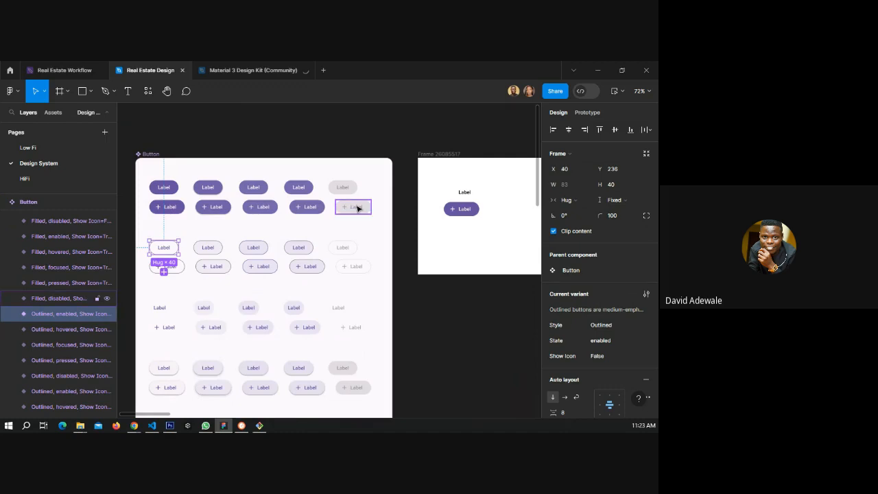
{"action": "left_click", "coordinate": [356, 208], "text": "shift"}
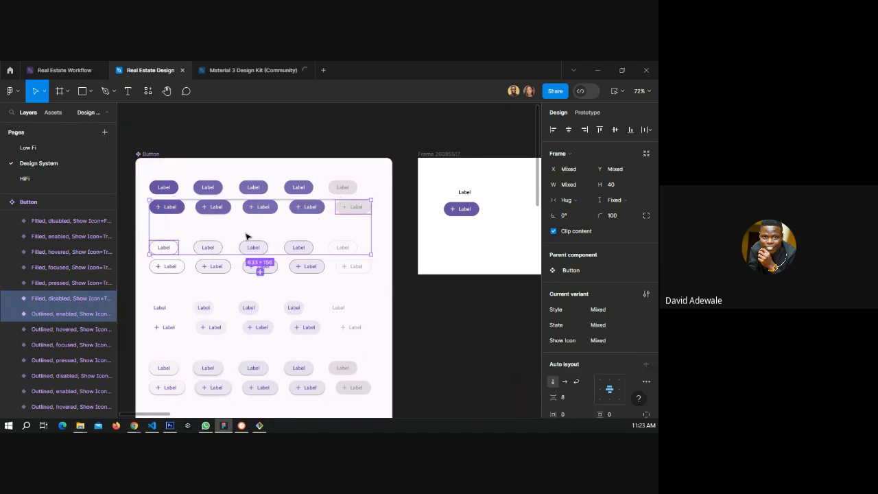
{"action": "scroll", "coordinate": [171, 247], "scroll_direction": "down", "scroll_amount": 1}
{"action": "left_click_drag", "start_coordinate": [180, 247], "coordinate": [394, 249]}
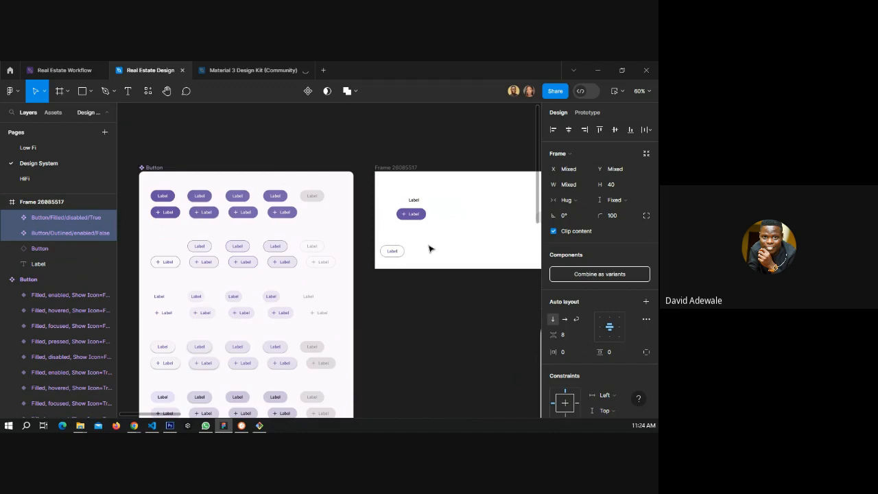
{"action": "left_click_drag", "start_coordinate": [491, 237], "coordinate": [338, 238]}
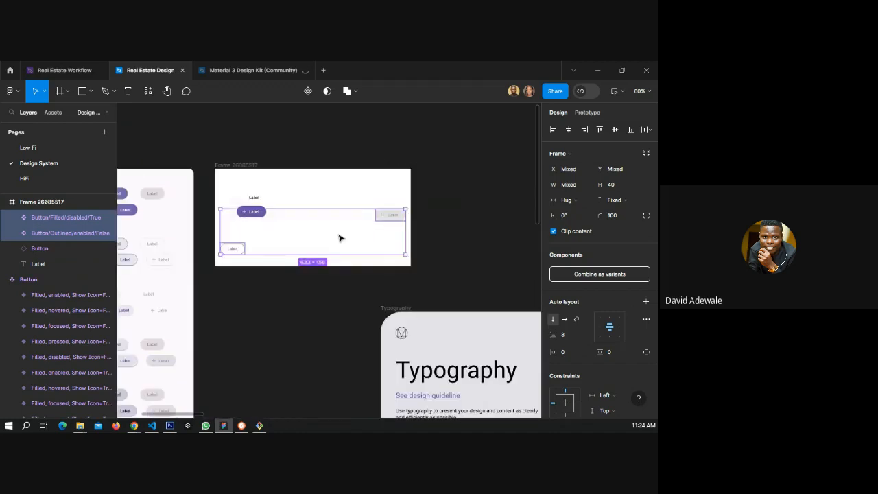
Delete the Label text layer and line up the three button instances in a row inside the frame.
{"action": "left_click", "coordinate": [249, 199]}
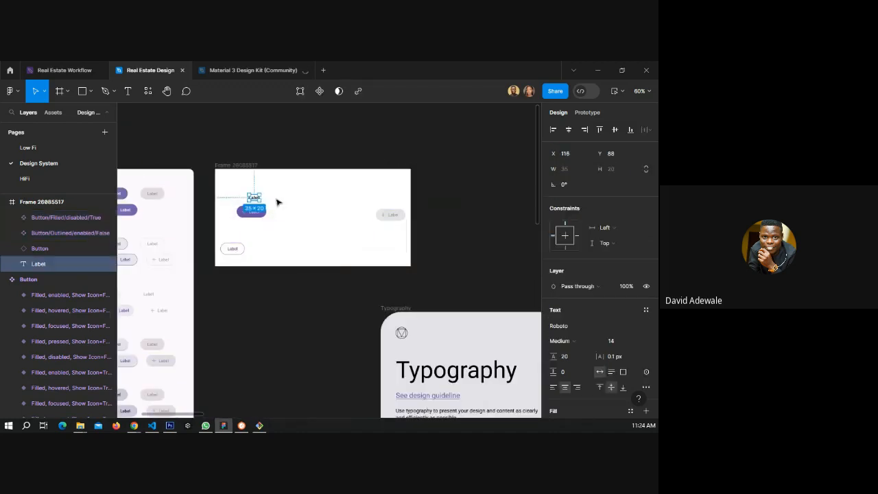
{"action": "key", "text": "Delete"}
{"action": "left_click_drag", "start_coordinate": [234, 250], "coordinate": [307, 214]}
{"action": "left_click", "coordinate": [391, 214]}
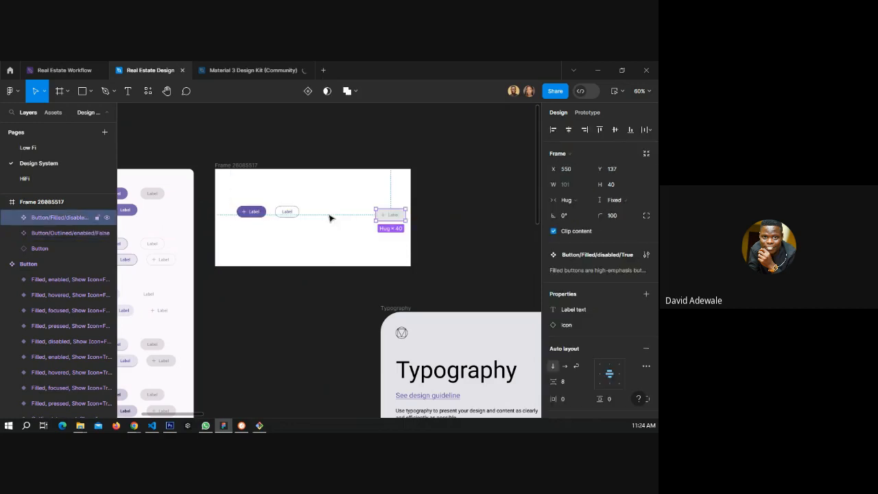
{"action": "left_click_drag", "start_coordinate": [392, 217], "coordinate": [320, 214]}
{"action": "scroll", "coordinate": [256, 216], "scroll_direction": "up", "scroll_amount": 1}
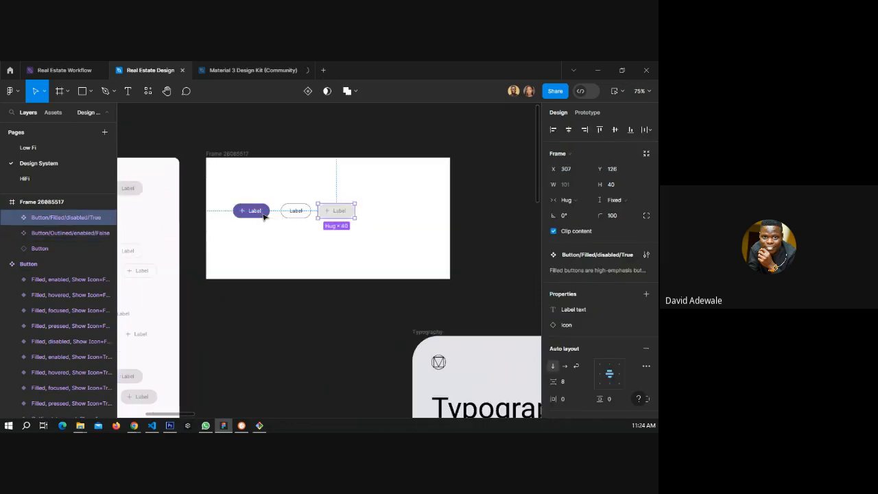
{"action": "scroll", "coordinate": [263, 216], "scroll_direction": "up", "scroll_amount": 4}
{"action": "left_click", "coordinate": [308, 213]}
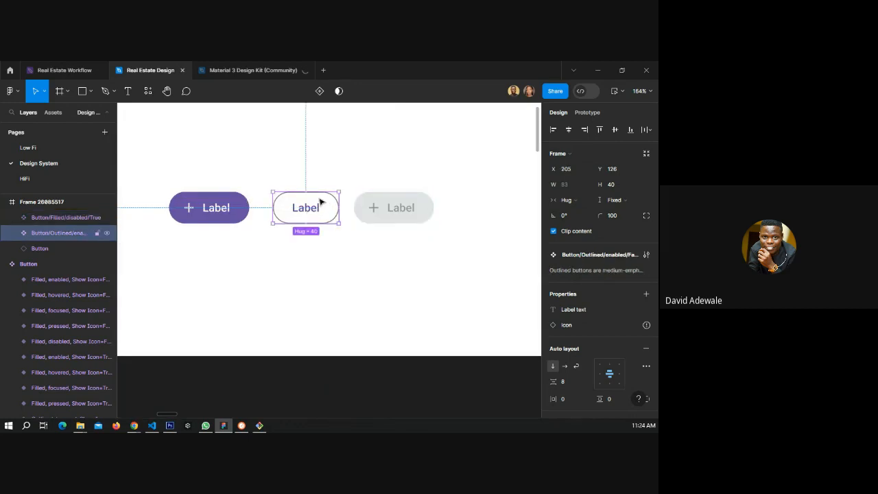
{"action": "left_click_drag", "start_coordinate": [277, 197], "coordinate": [295, 205]}
{"action": "scroll", "coordinate": [589, 281], "scroll_direction": "down", "scroll_amount": 5}
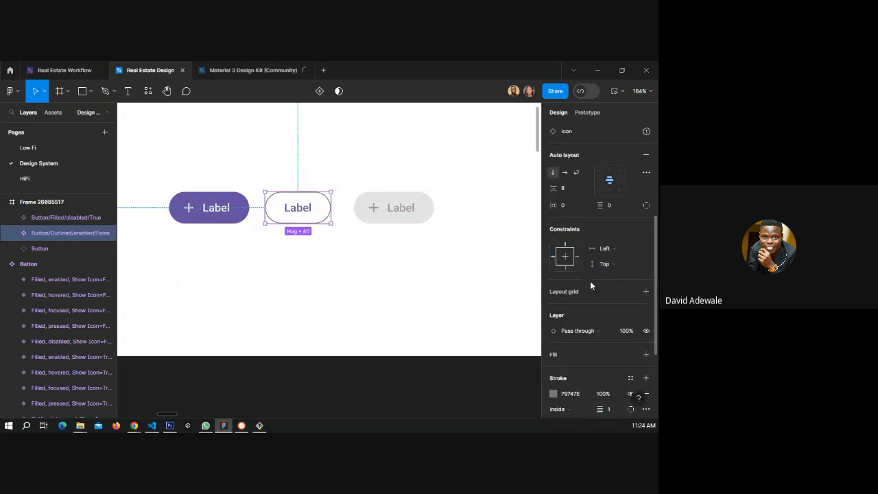
{"action": "scroll", "coordinate": [590, 281], "scroll_direction": "up", "scroll_amount": 4}
{"action": "scroll", "coordinate": [590, 284], "scroll_direction": "up", "scroll_amount": 2}
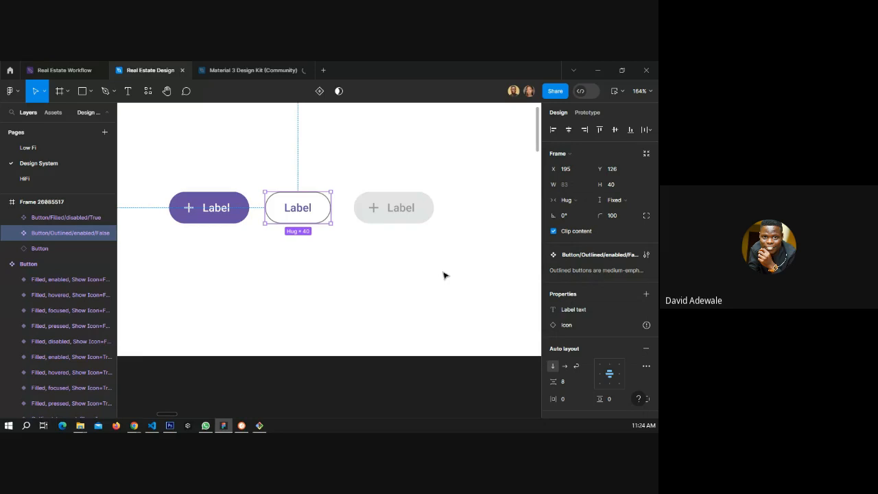
Select the filled button instance and open the HiFi page.
{"action": "left_click", "coordinate": [212, 214]}
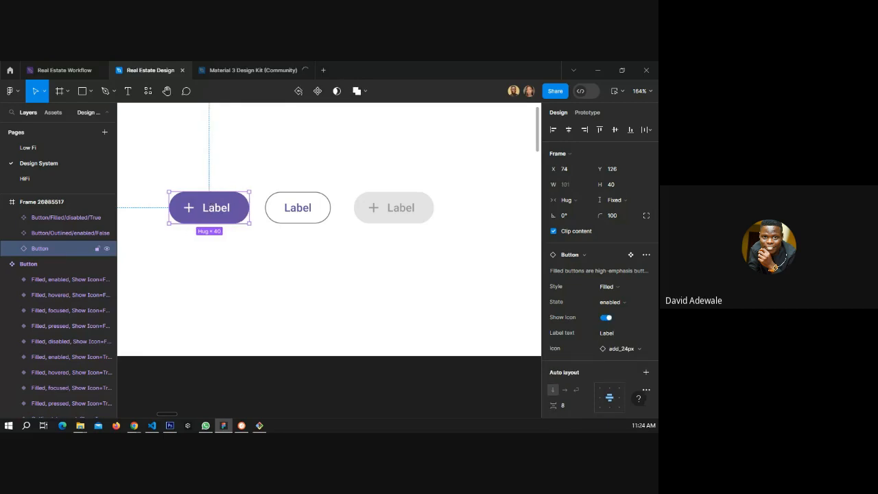
{"action": "left_click", "coordinate": [33, 178]}
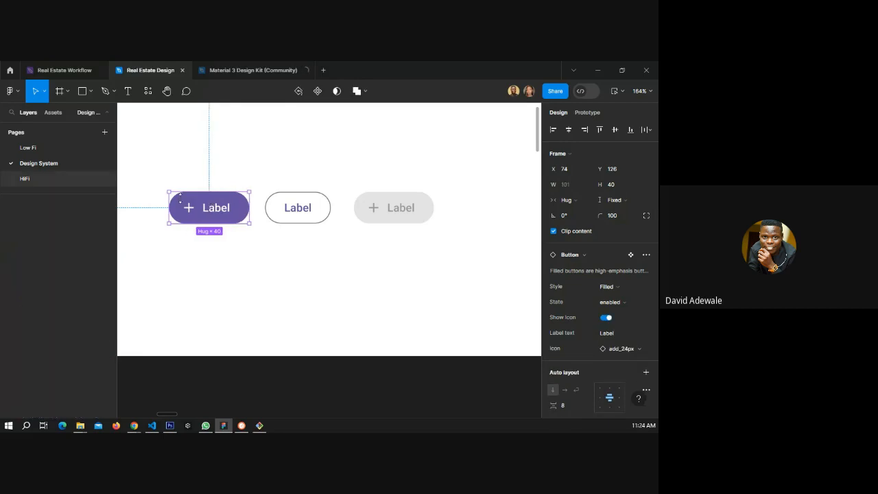
Replace the placeholder button in the walkthrough screen with the pasted filled button instance, positioned above the skip text.
{"action": "left_click", "coordinate": [368, 261]}
{"action": "key", "text": "Delete"}
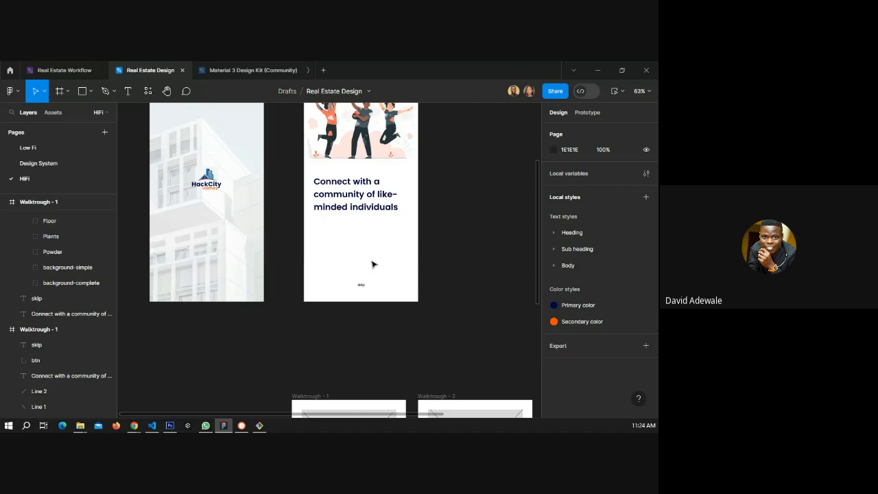
{"action": "key", "text": "ctrl+v"}
{"action": "left_click_drag", "start_coordinate": [321, 268], "coordinate": [358, 260]}
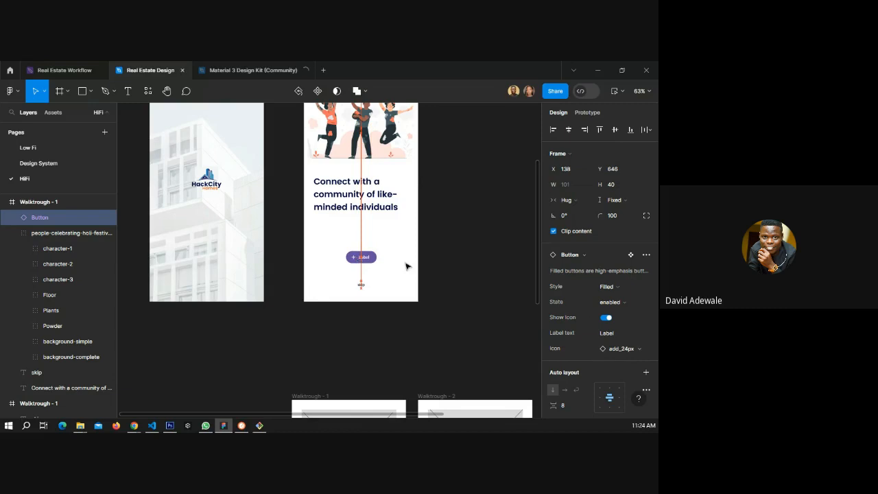
Hide the button instance's icon and set its label text to Next.
{"action": "scroll", "coordinate": [356, 271], "scroll_direction": "up", "scroll_amount": 5}
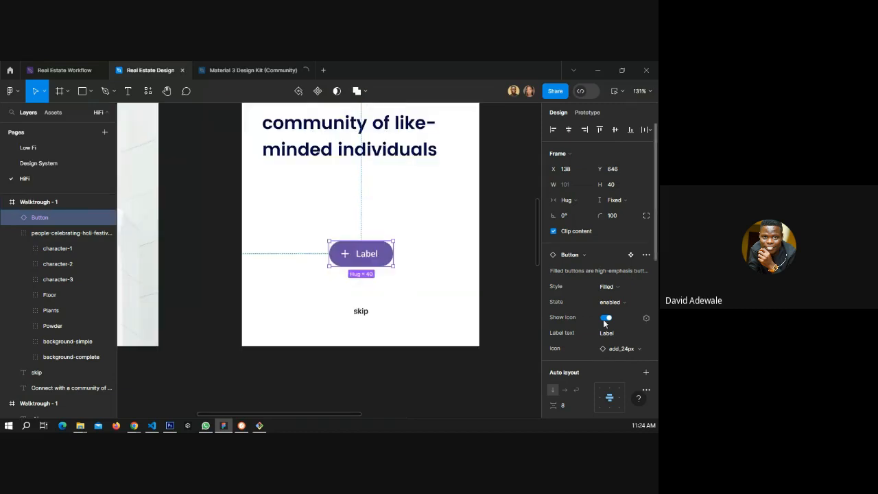
{"action": "left_click", "coordinate": [605, 318]}
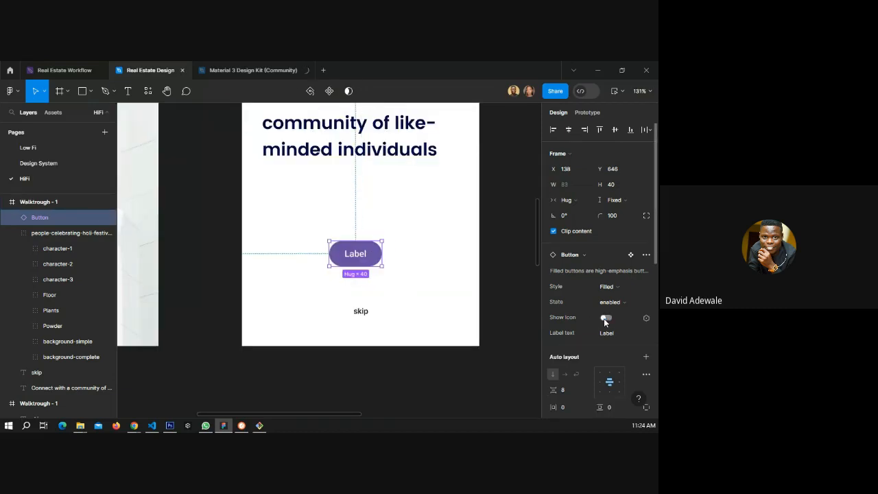
{"action": "double_click", "coordinate": [361, 257]}
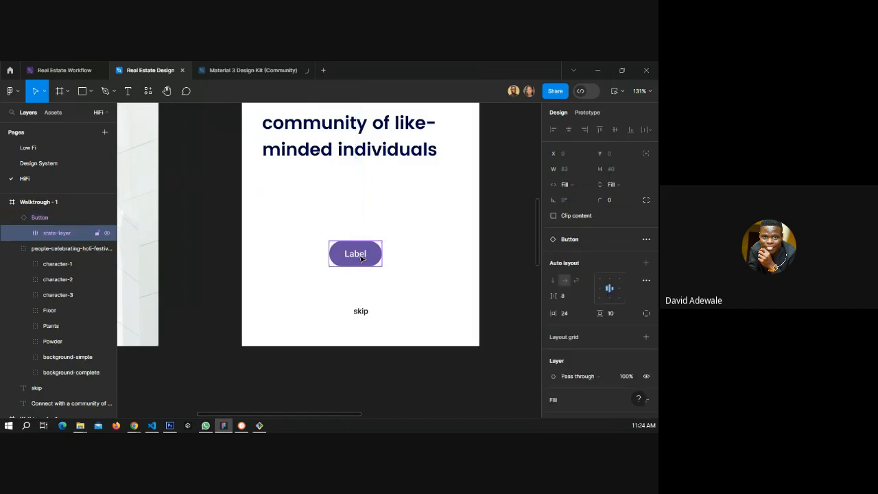
{"action": "double_click", "coordinate": [361, 257]}
{"action": "double_click", "coordinate": [358, 253]}
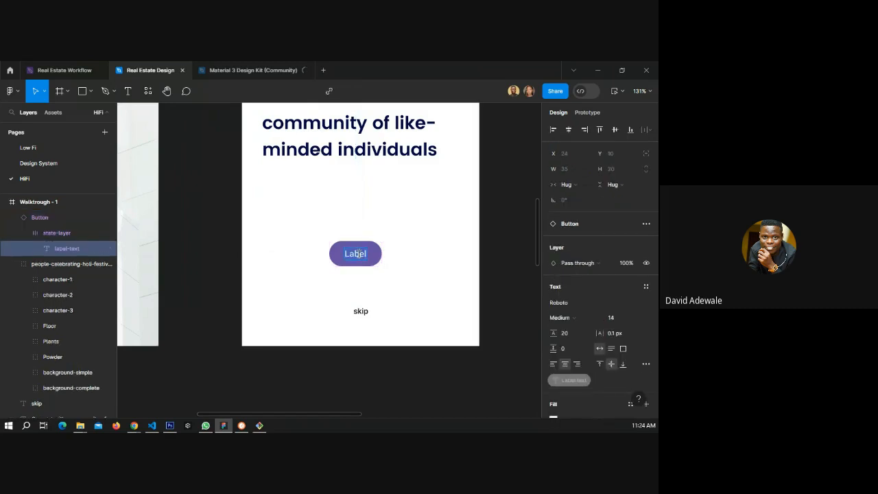
{"action": "type", "text": "Next"}
{"action": "key", "text": "Escape"}
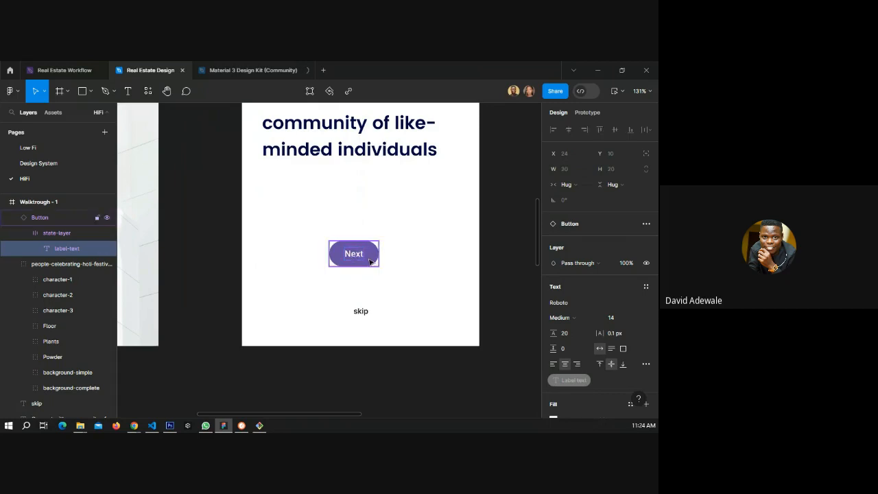
Turn the button's icon back on and open the icon swap list without changing it.
{"action": "left_click", "coordinate": [369, 262]}
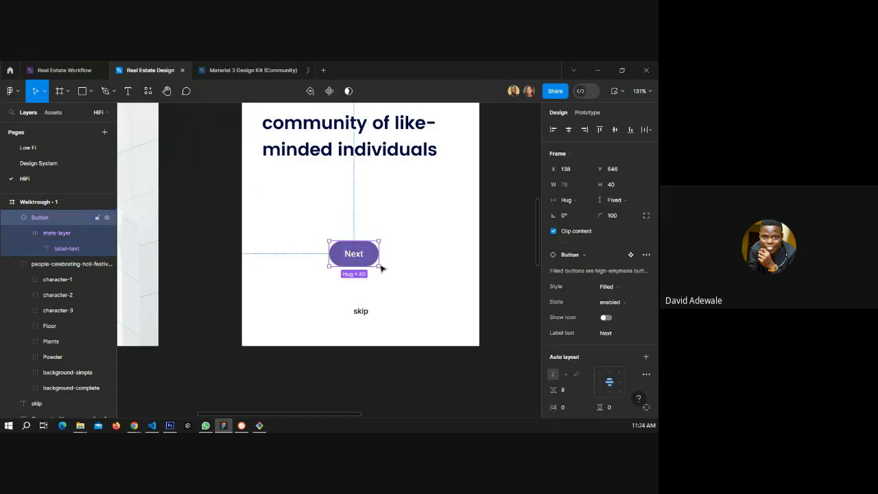
{"action": "left_click", "coordinate": [605, 318]}
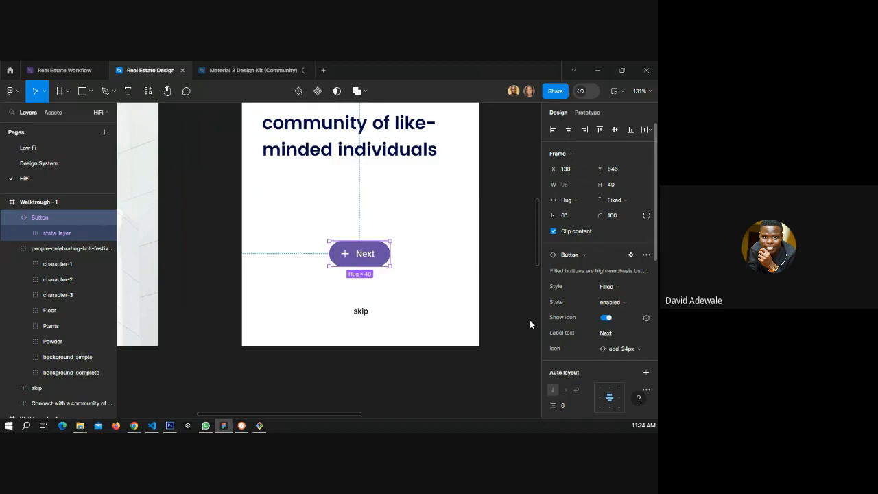
{"action": "left_click", "coordinate": [634, 349]}
{"action": "scroll", "coordinate": [595, 370], "scroll_direction": "down", "scroll_amount": 1}
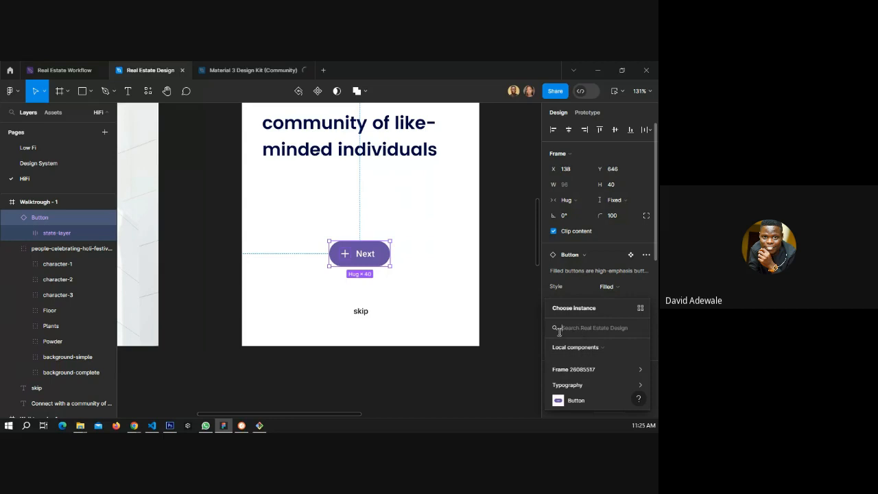
{"action": "left_click", "coordinate": [442, 294]}
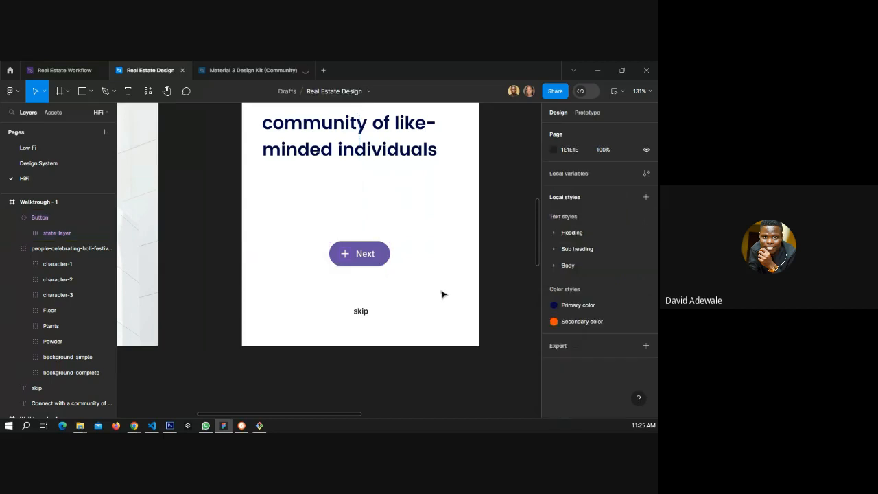
Inspect the Next button's placement within the walkthrough screen at different zoom levels.
{"action": "scroll", "coordinate": [452, 292], "scroll_direction": "down", "scroll_amount": 2}
{"action": "scroll", "coordinate": [469, 287], "scroll_direction": "down", "scroll_amount": 3}
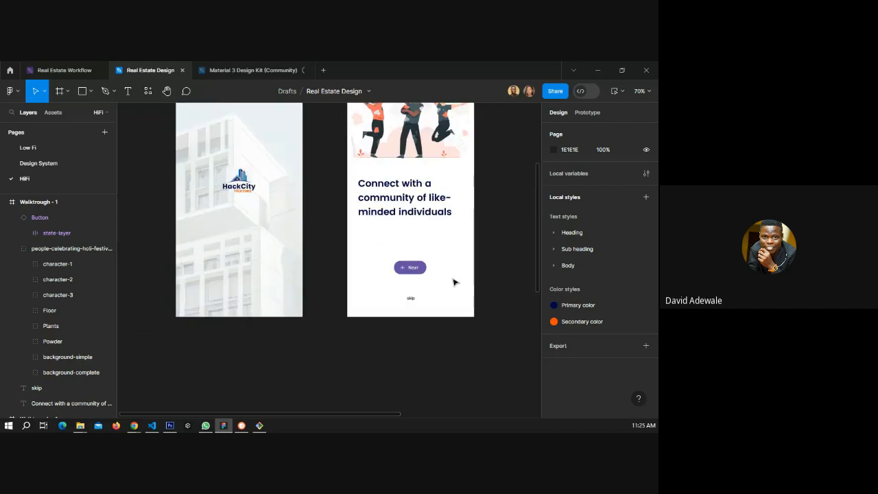
{"action": "left_click", "coordinate": [416, 272]}
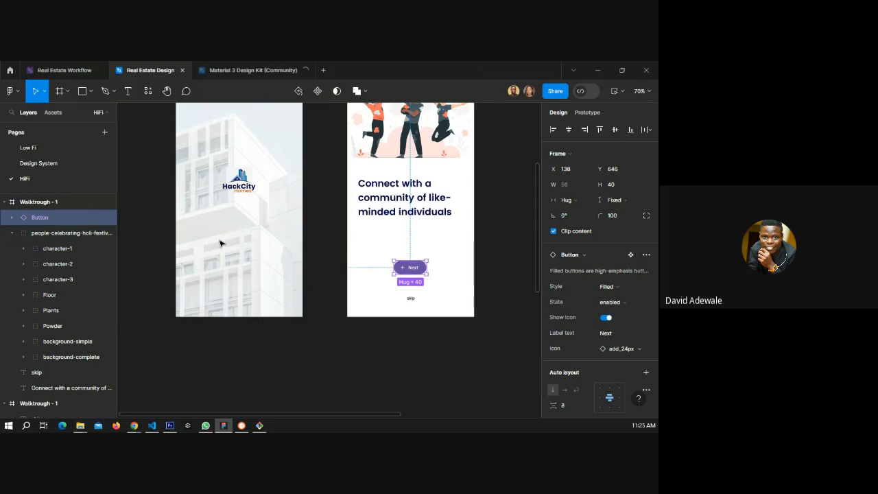
{"action": "scroll", "coordinate": [444, 271], "scroll_direction": "up", "scroll_amount": 5}
{"action": "scroll", "coordinate": [447, 273], "scroll_direction": "up", "scroll_amount": 2}
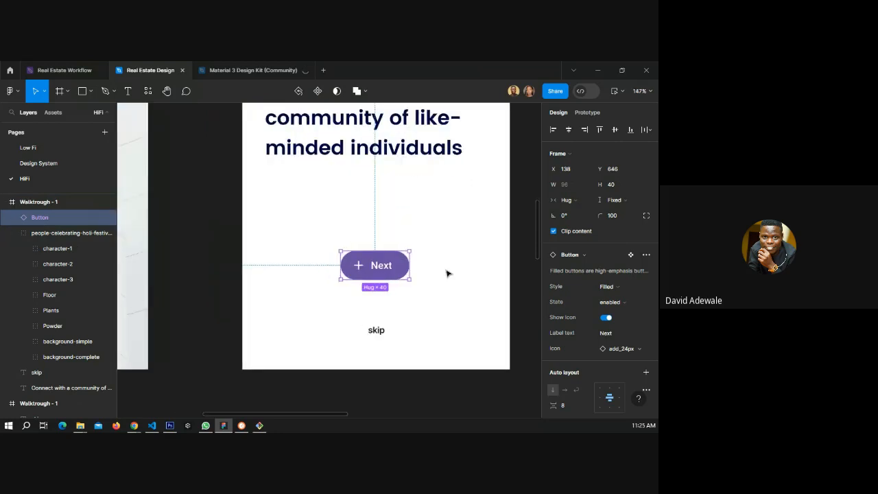
{"action": "scroll", "coordinate": [446, 273], "scroll_direction": "down", "scroll_amount": 1}
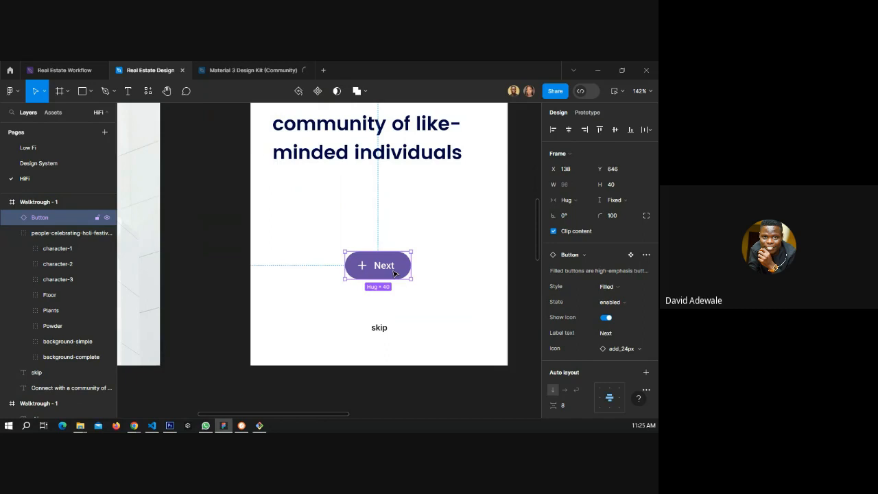
{"action": "scroll", "coordinate": [393, 273], "scroll_direction": "up", "scroll_amount": 1}
{"action": "scroll", "coordinate": [393, 273], "scroll_direction": "up", "scroll_amount": 5}
{"action": "scroll", "coordinate": [394, 274], "scroll_direction": "down", "scroll_amount": 7}
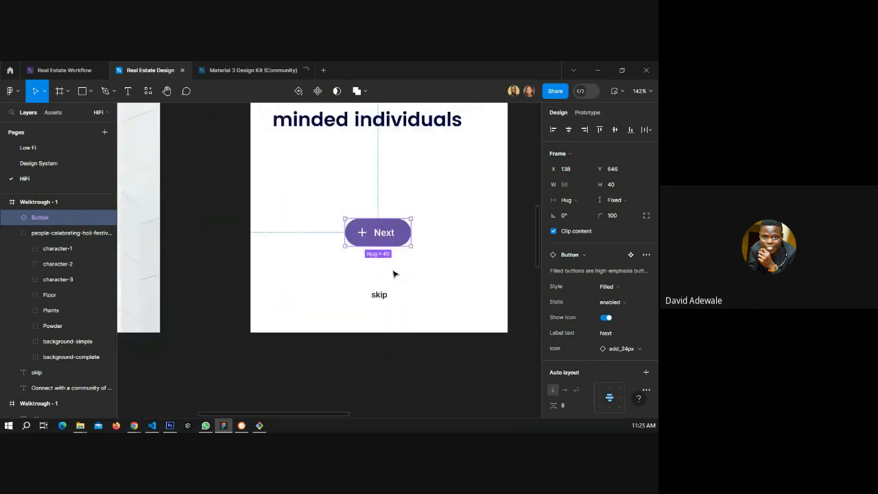
{"action": "scroll", "coordinate": [395, 275], "scroll_direction": "down", "scroll_amount": 5}
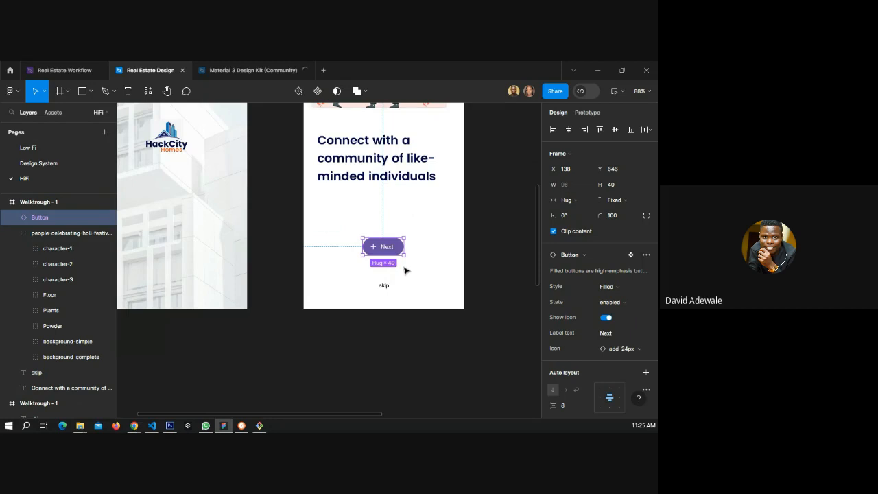
{"action": "scroll", "coordinate": [405, 271], "scroll_direction": "up", "scroll_amount": 1}
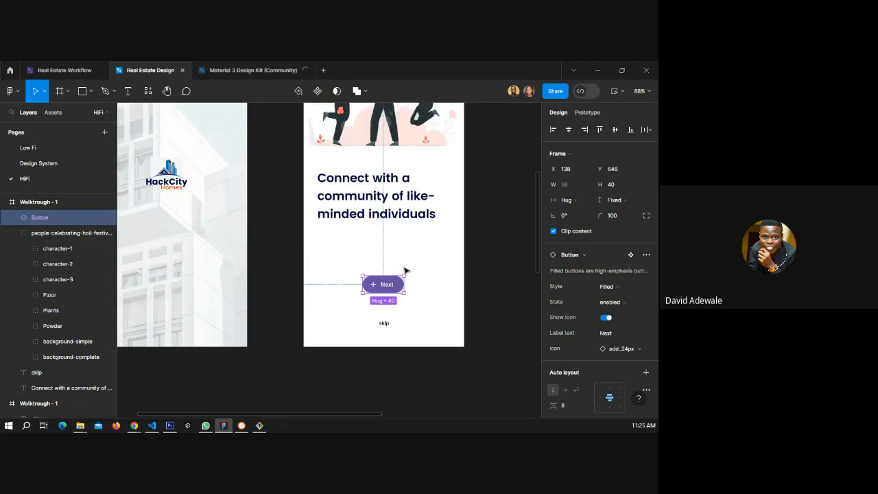
Delete the skip text from the walkthrough screen.
{"action": "left_click", "coordinate": [381, 324]}
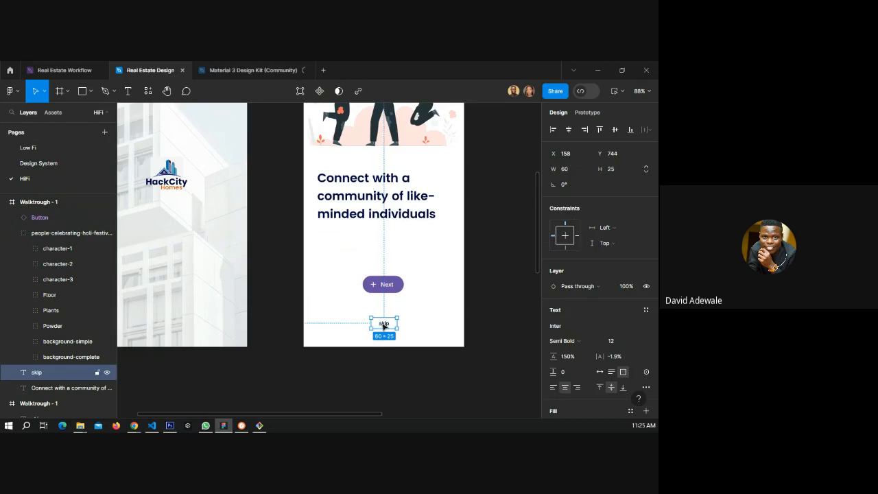
{"action": "left_click", "coordinate": [271, 277]}
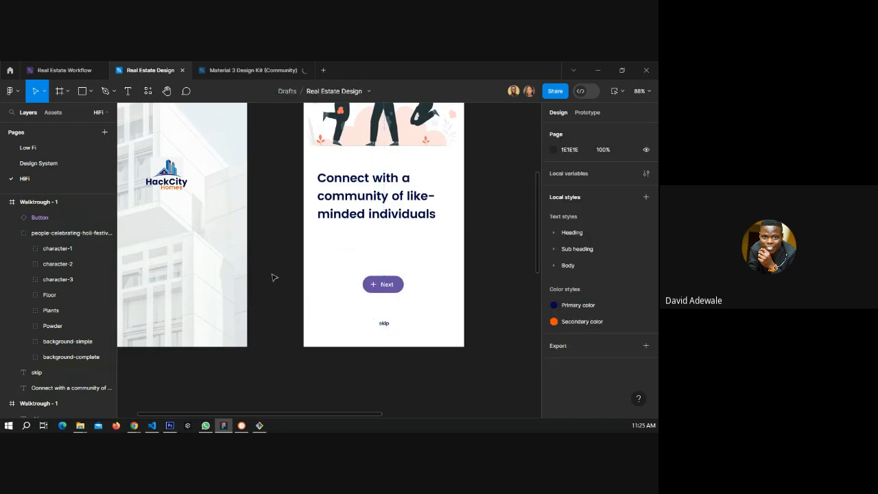
{"action": "left_click", "coordinate": [384, 325]}
{"action": "key", "text": "Delete"}
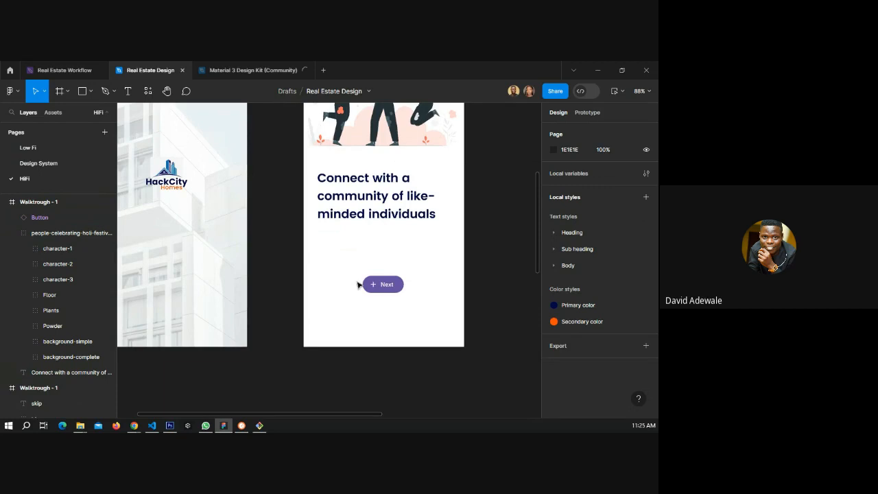
Move the Next button up and add a text layer reading Next below it.
{"action": "left_click_drag", "start_coordinate": [372, 290], "coordinate": [351, 295]}
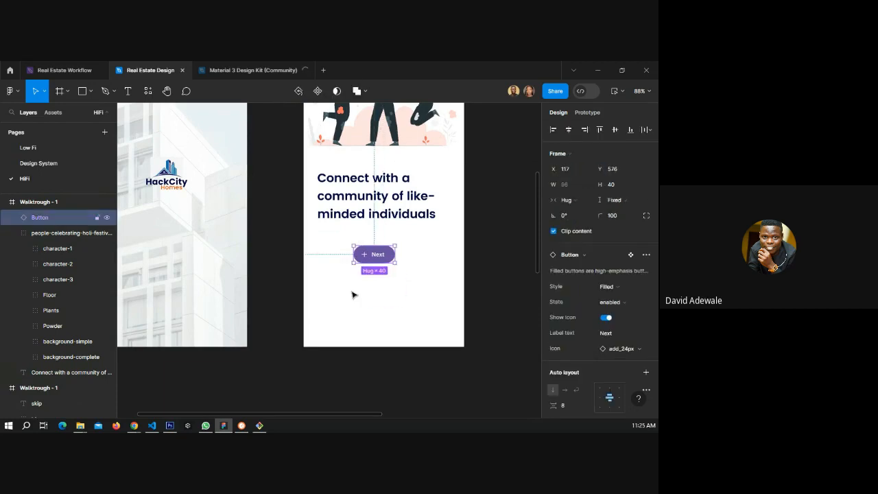
{"action": "left_click", "coordinate": [128, 91]}
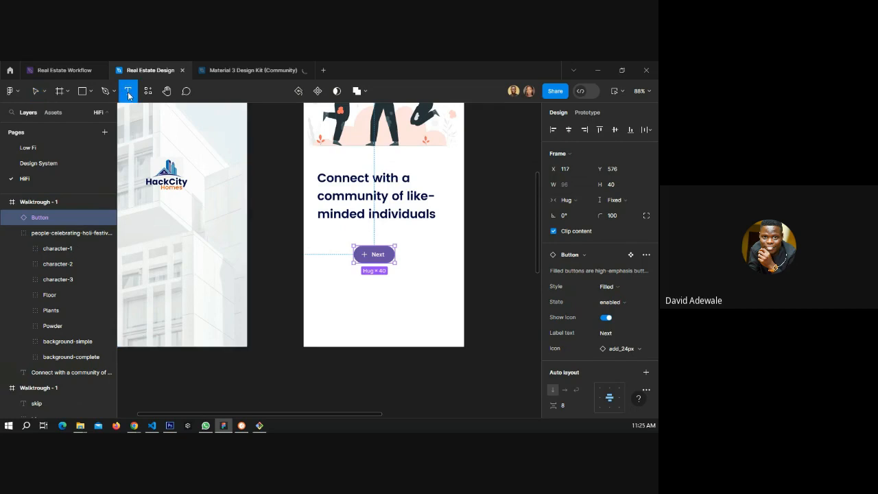
{"action": "left_click", "coordinate": [356, 314]}
{"action": "type", "text": "N"}
{"action": "key", "text": "Escape"}
{"action": "type", "text": "ext"}
{"action": "key", "text": "Escape"}
Wrap the Next text in an auto layout frame about 138 px wide with centered content.
{"action": "key", "text": "shift+a"}
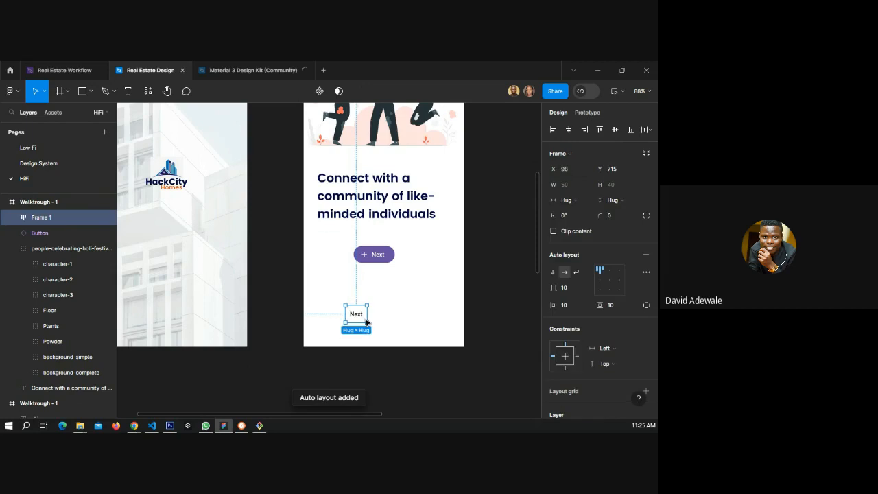
{"action": "left_click_drag", "start_coordinate": [366, 322], "coordinate": [437, 318]}
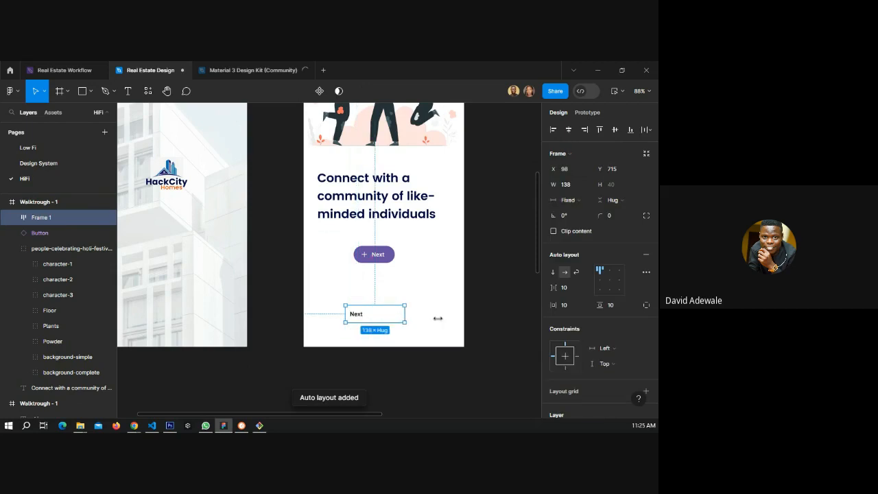
{"action": "left_click", "coordinate": [609, 279]}
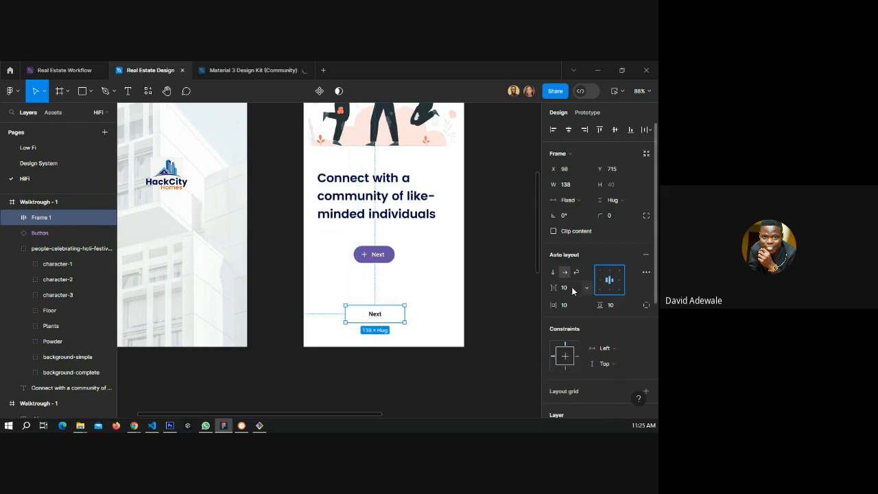
Set the auto layout frame's corner radius to 20.
{"action": "left_click", "coordinate": [609, 218]}
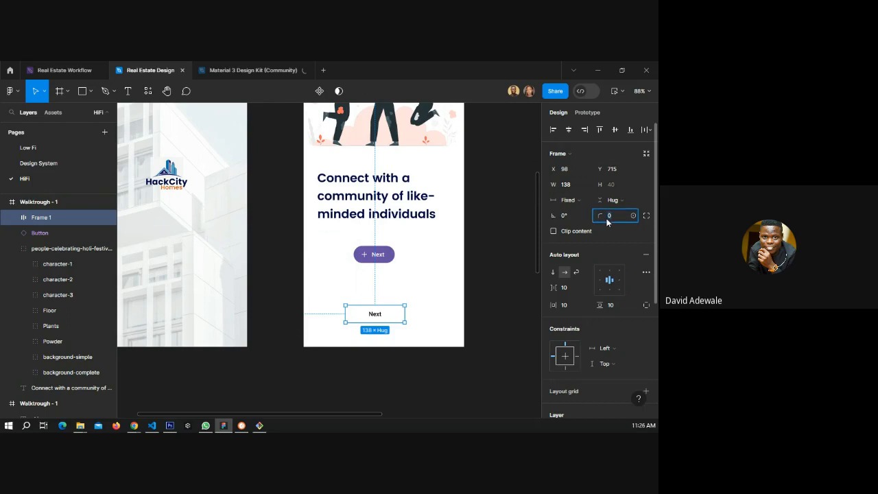
{"action": "type", "text": "20"}
{"action": "key", "text": "Return"}
Fill the frame with the Primary color style.
{"action": "scroll", "coordinate": [589, 362], "scroll_direction": "down", "scroll_amount": 3}
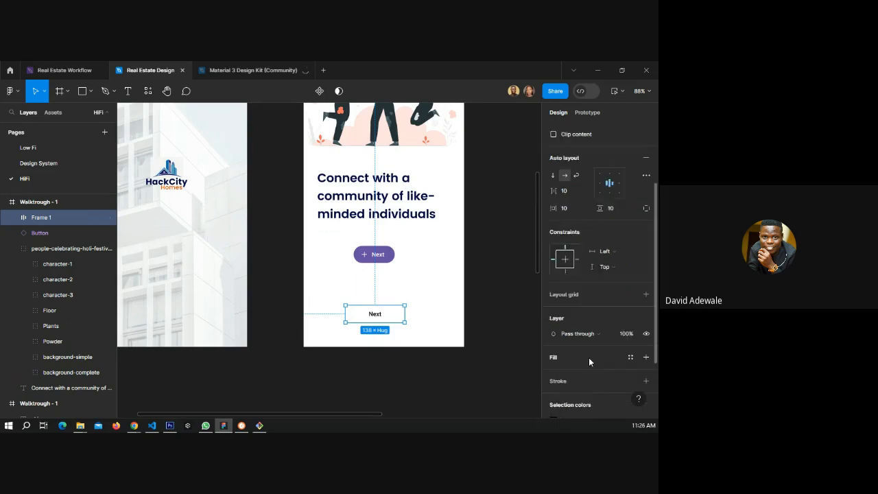
{"action": "left_click", "coordinate": [630, 356]}
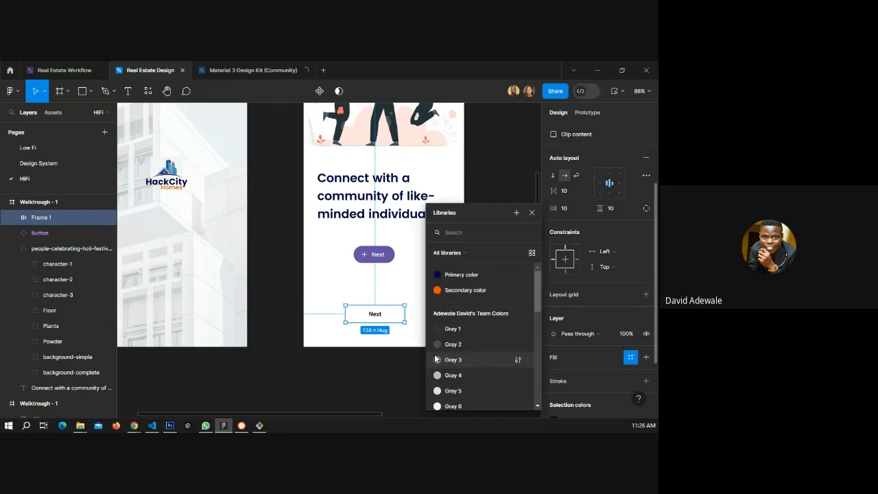
{"action": "left_click", "coordinate": [461, 274]}
Change the Next text colour to FFFFFF.
{"action": "scroll", "coordinate": [609, 342], "scroll_direction": "down", "scroll_amount": 3}
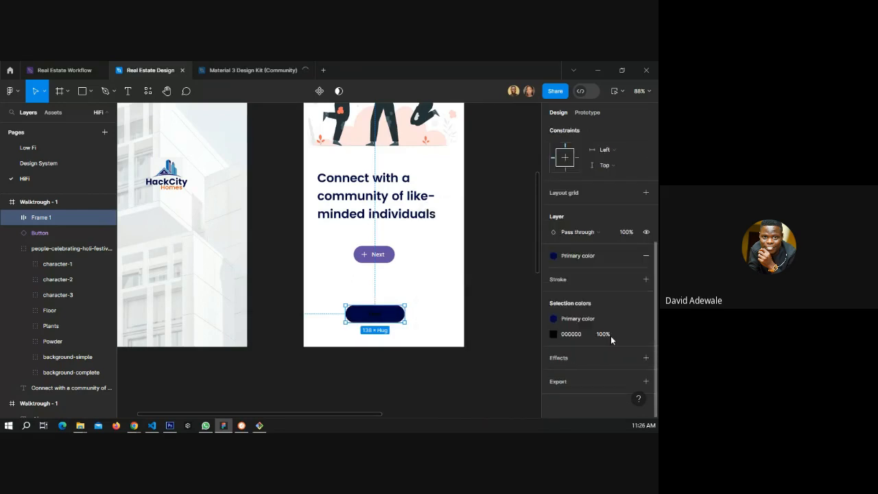
{"action": "left_click", "coordinate": [631, 334]}
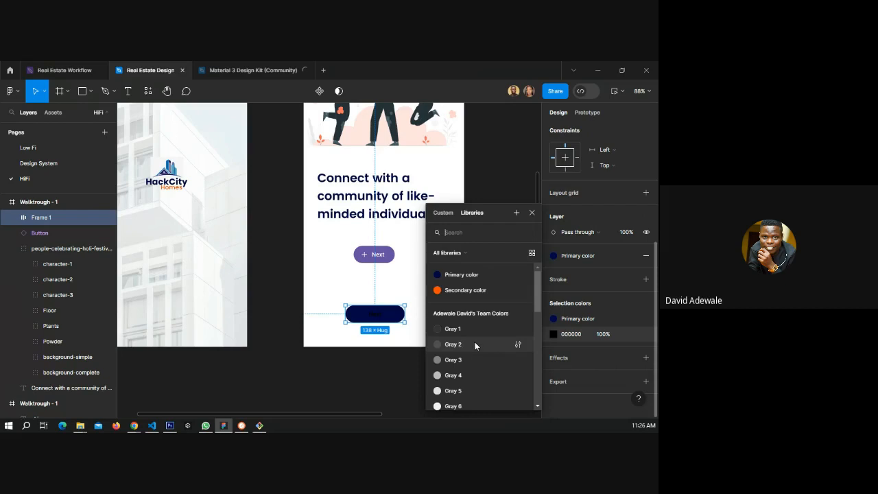
{"action": "left_click", "coordinate": [569, 335]}
{"action": "type", "text": "ffffff"}
{"action": "key", "text": "Return"}
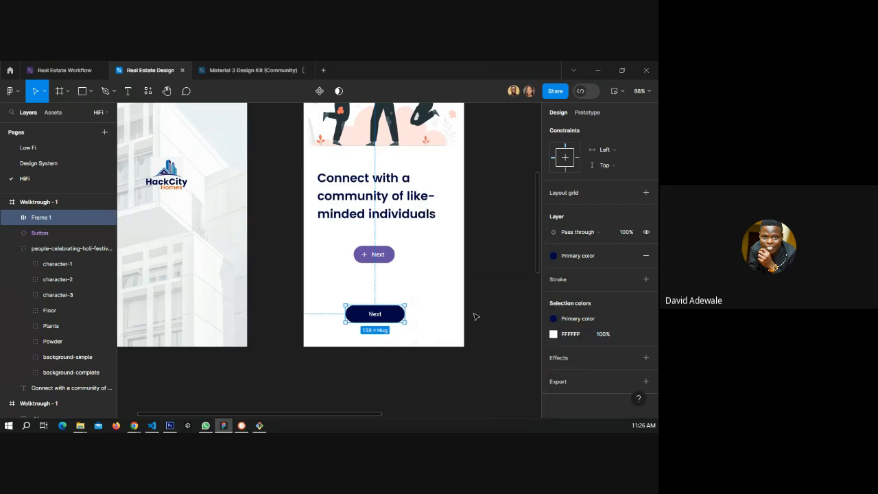
Delete the original Material button instance from the screen.
{"action": "left_click", "coordinate": [374, 254]}
{"action": "key", "text": "Delete"}
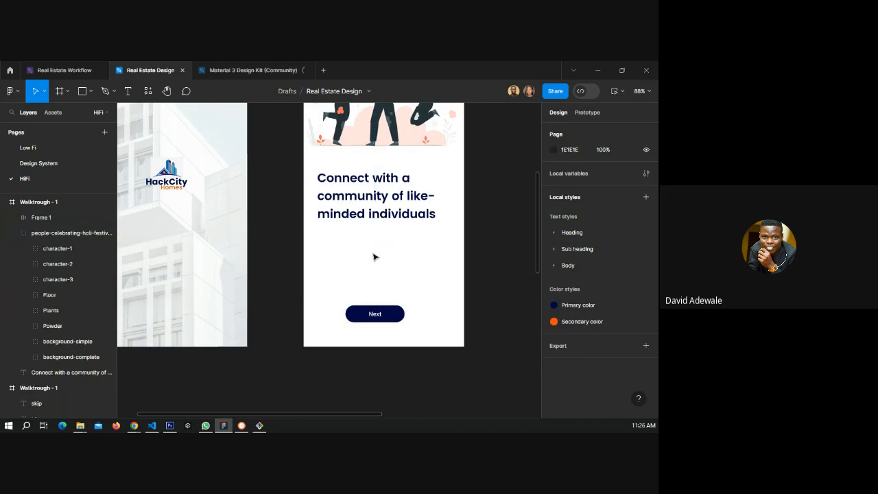
Widen the Next button frame to 197 and apply the Body/BTB text style to its label.
{"action": "left_click_drag", "start_coordinate": [401, 317], "coordinate": [393, 294]}
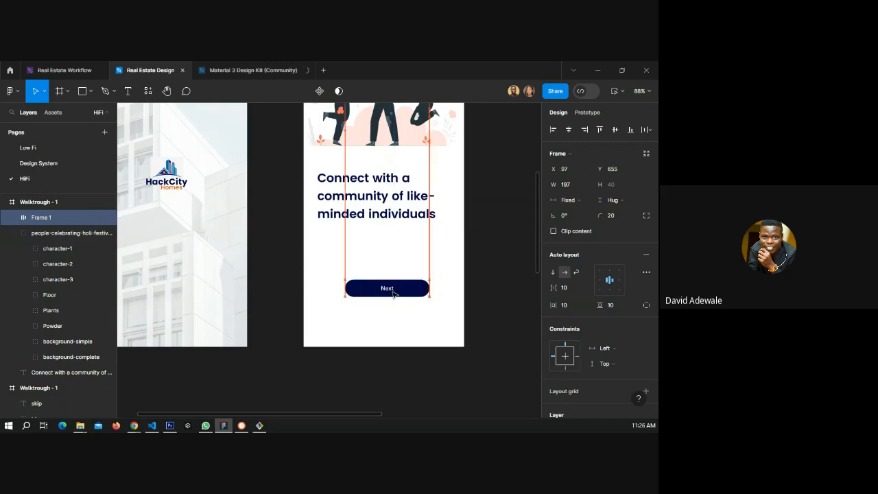
{"action": "double_click", "coordinate": [393, 292]}
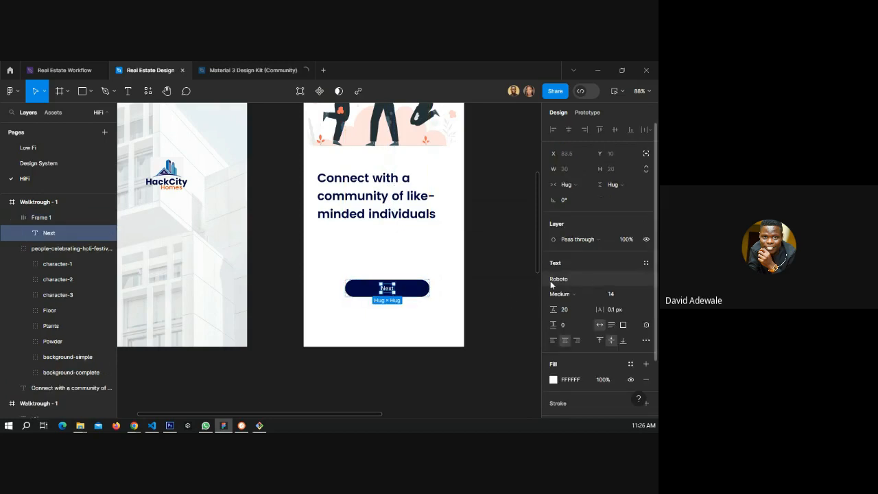
{"action": "left_click", "coordinate": [643, 278]}
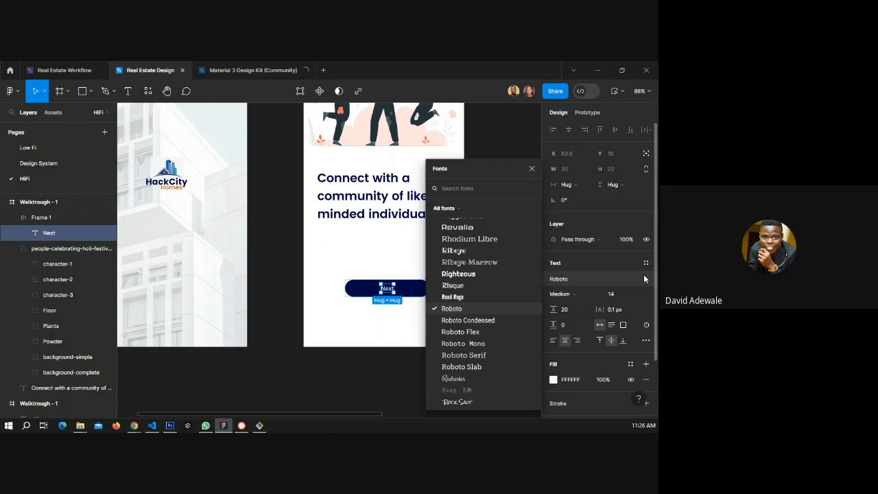
{"action": "left_click", "coordinate": [645, 263]}
{"action": "scroll", "coordinate": [584, 306], "scroll_direction": "down", "scroll_amount": 3}
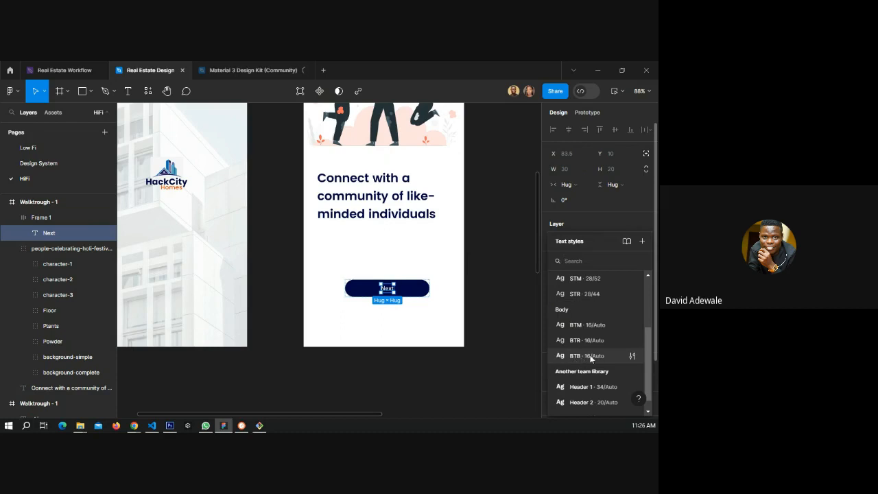
{"action": "left_click", "coordinate": [590, 356]}
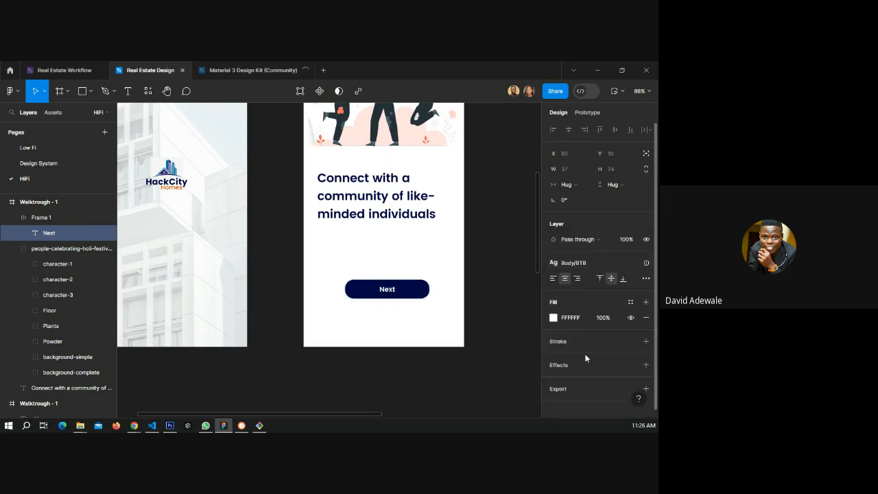
{"action": "left_click", "coordinate": [475, 291]}
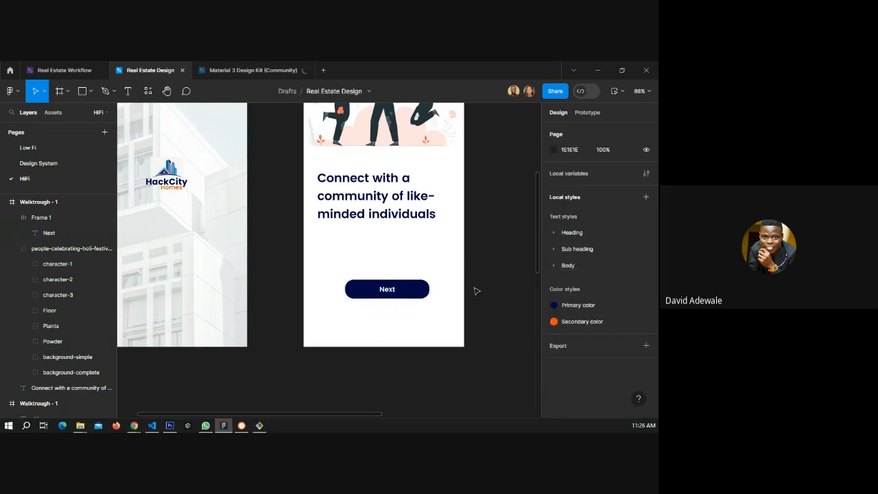
Duplicate the Next button below itself, remove its auto layout and ungroup it to keep only the text.
{"action": "left_click", "coordinate": [408, 295]}
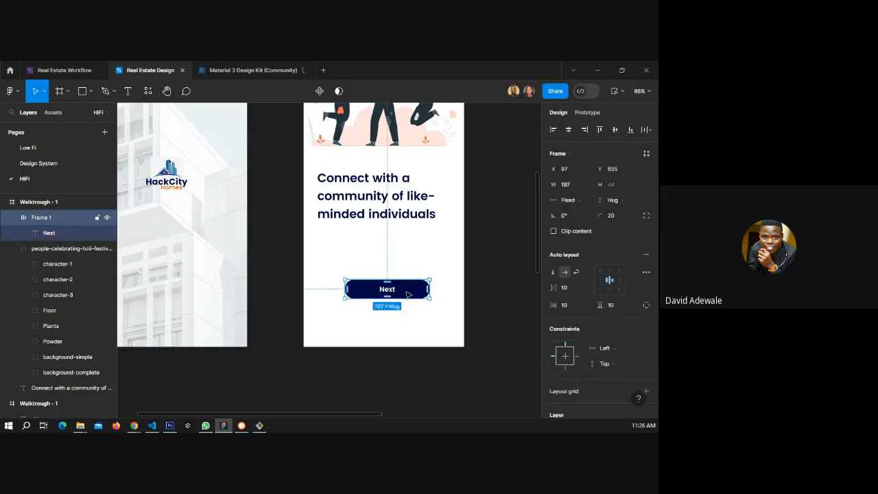
{"action": "left_click_drag", "start_coordinate": [412, 292], "coordinate": [409, 332]}
{"action": "right_click", "coordinate": [408, 331]}
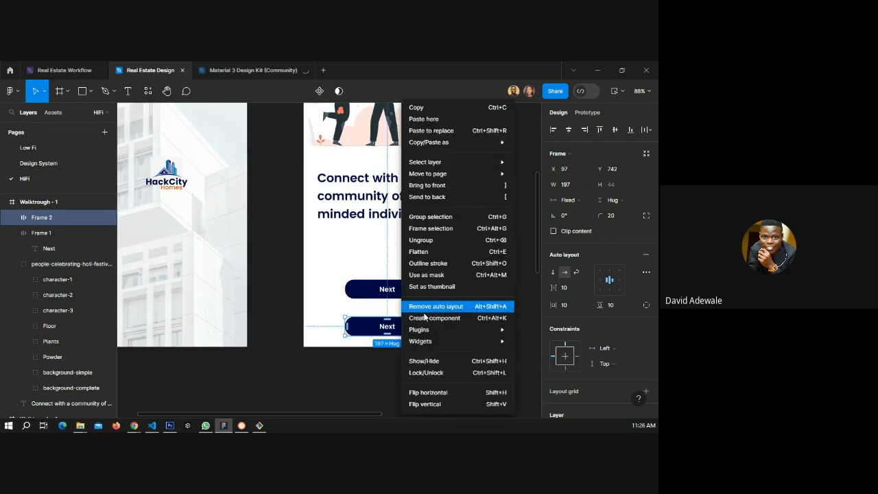
{"action": "left_click", "coordinate": [424, 306]}
{"action": "right_click", "coordinate": [406, 332]}
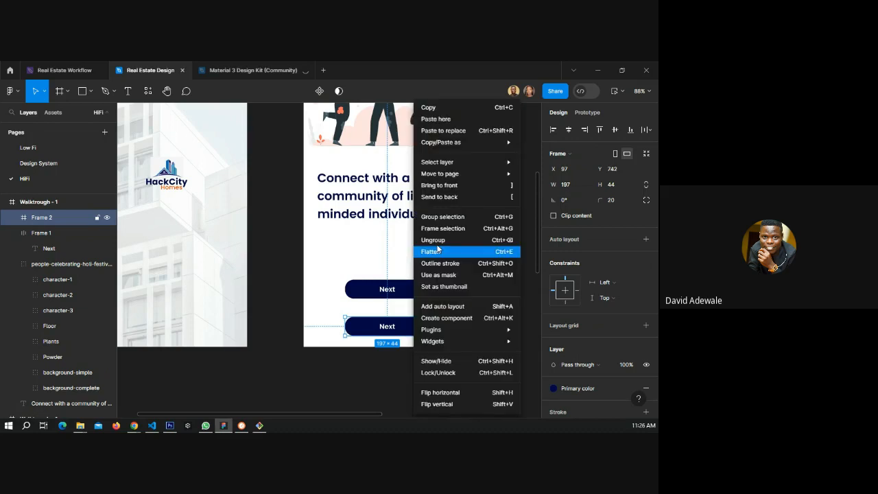
{"action": "left_click", "coordinate": [435, 240]}
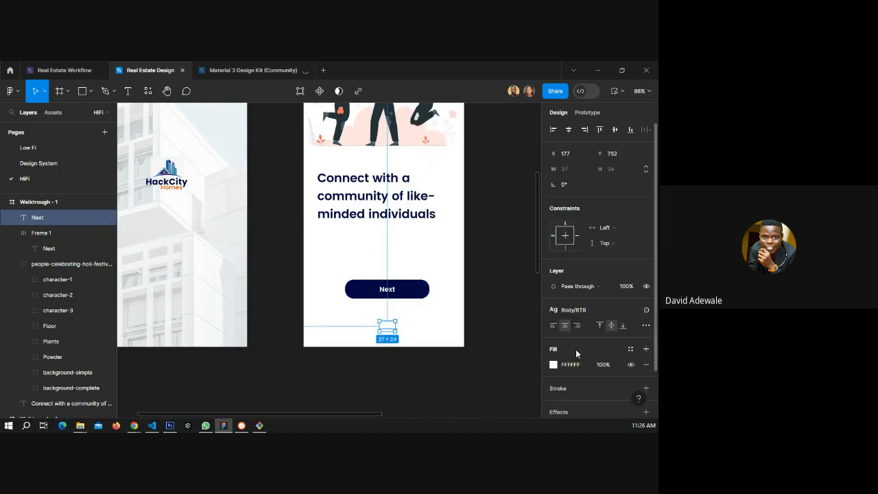
Fill the duplicated text with the Secondary color style and change its wording to Skip.
{"action": "scroll", "coordinate": [630, 307], "scroll_direction": "down", "scroll_amount": 2}
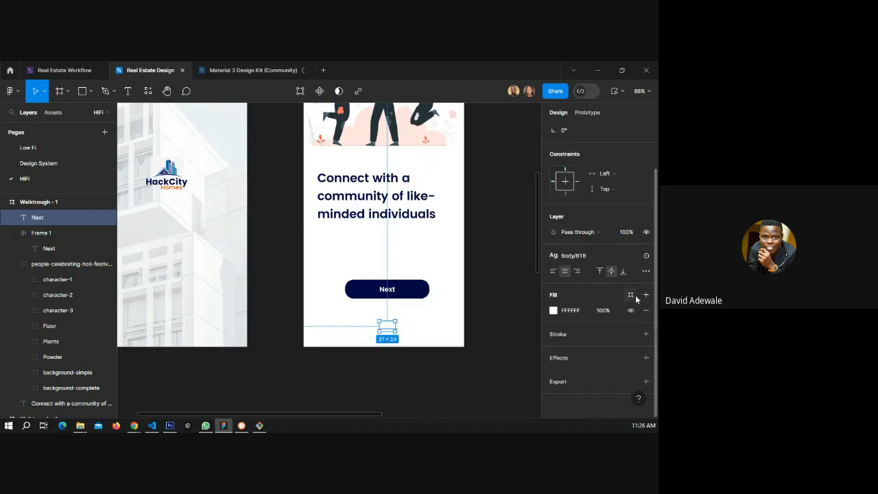
{"action": "left_click", "coordinate": [631, 294]}
{"action": "left_click", "coordinate": [460, 294]}
{"action": "scroll", "coordinate": [384, 329], "scroll_direction": "up", "scroll_amount": 1}
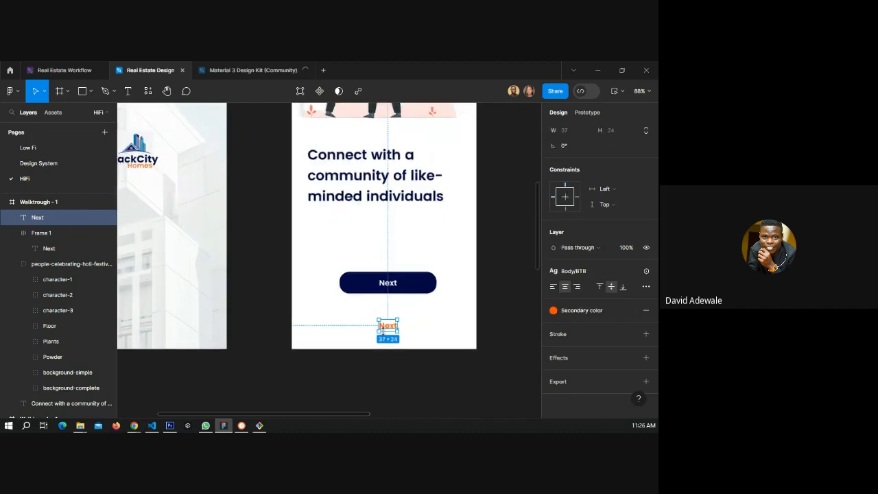
{"action": "scroll", "coordinate": [383, 330], "scroll_direction": "up", "scroll_amount": 3}
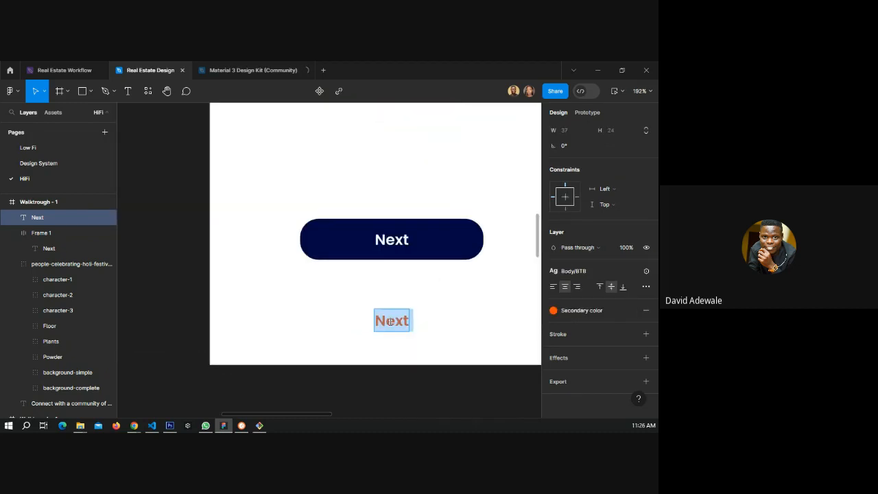
{"action": "type", "text": "Skip"}
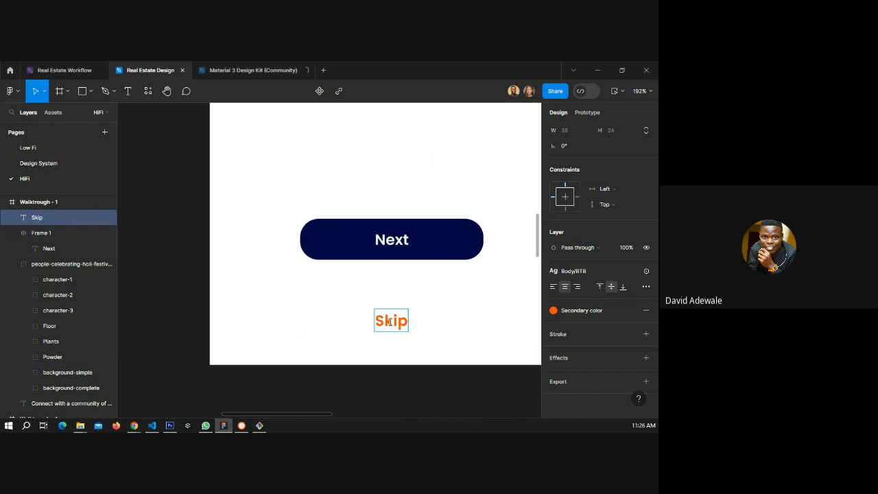
{"action": "key", "text": "Escape"}
{"action": "key", "text": "Escape"}
Duplicate the Walktrough - 1 screen frame.
{"action": "scroll", "coordinate": [398, 323], "scroll_direction": "down", "scroll_amount": 2}
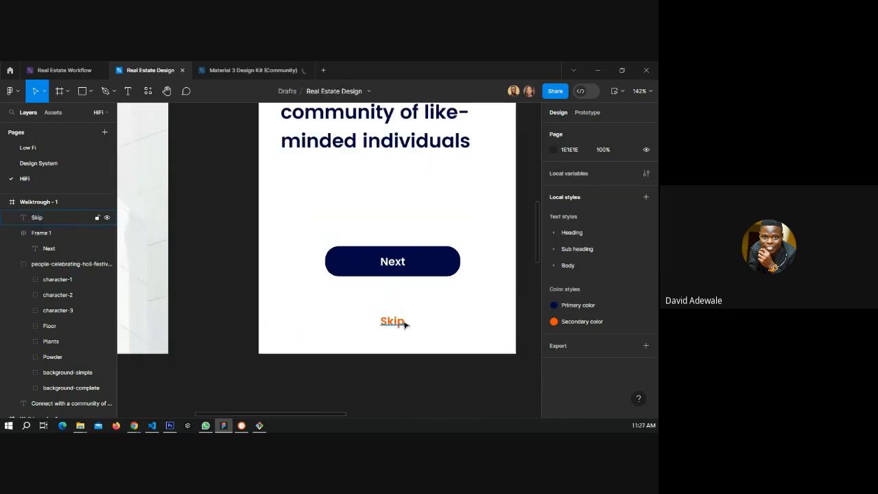
{"action": "scroll", "coordinate": [404, 325], "scroll_direction": "down", "scroll_amount": 2}
{"action": "left_click_drag", "start_coordinate": [436, 219], "coordinate": [319, 285]}
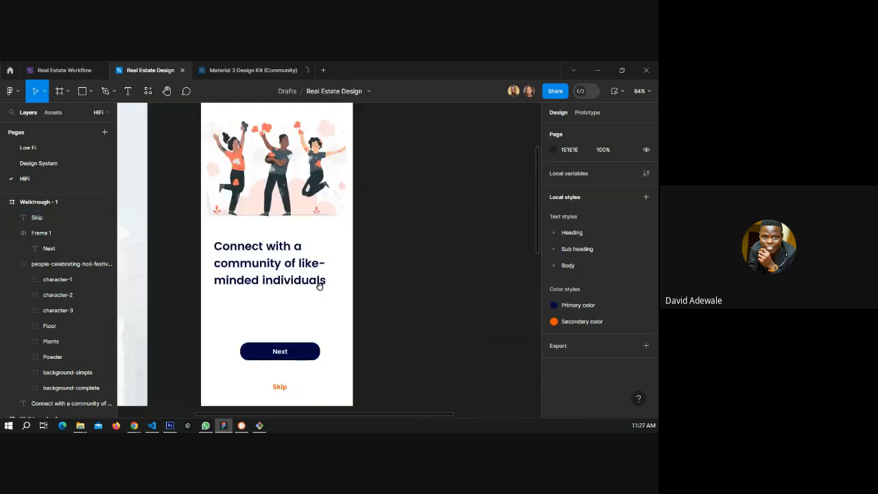
{"action": "scroll", "coordinate": [404, 275], "scroll_direction": "down", "scroll_amount": 2}
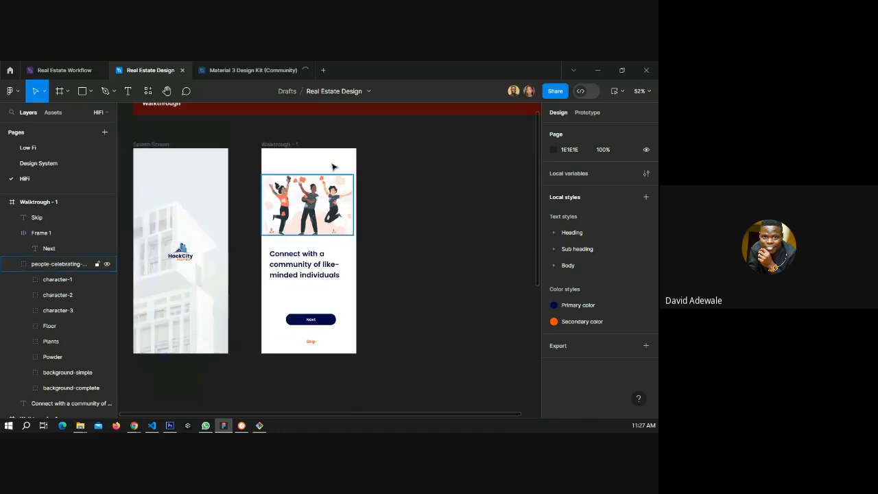
{"action": "left_click", "coordinate": [336, 167]}
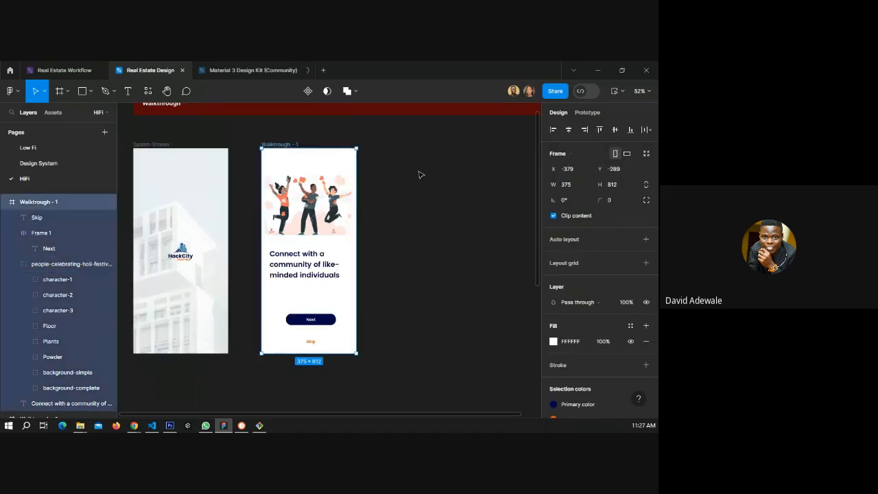
{"action": "left_click", "coordinate": [417, 172]}
{"action": "left_click", "coordinate": [280, 147]}
{"action": "key", "text": "ctrl+d"}
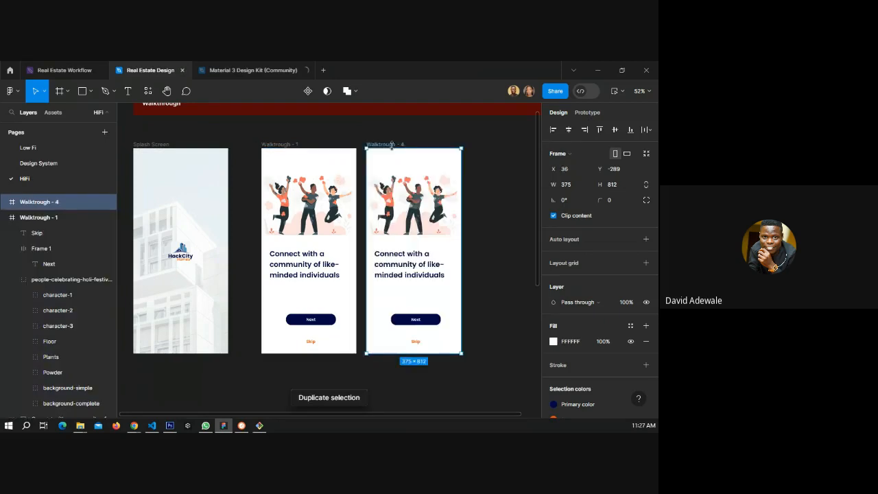
Rename the duplicated frame to Walktrough - 2.
{"action": "double_click", "coordinate": [395, 145]}
{"action": "left_click", "coordinate": [407, 144]}
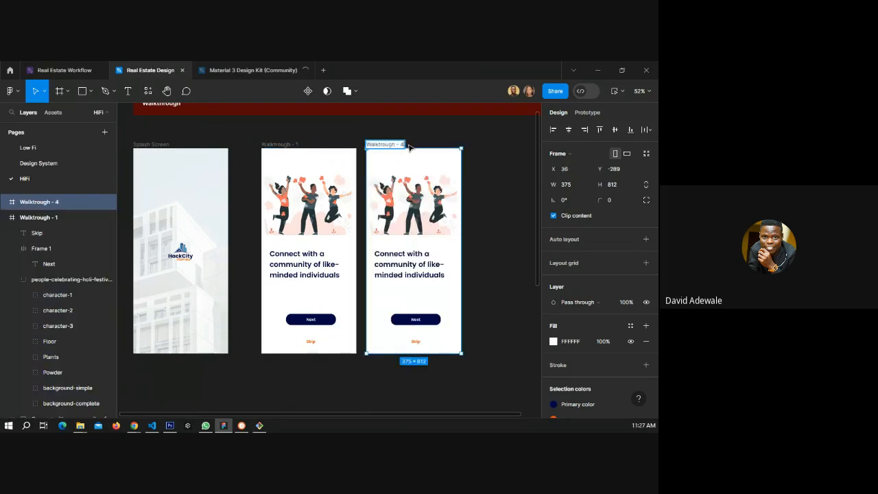
{"action": "key", "text": "BackSpace"}
{"action": "type", "text": "2"}
{"action": "left_click", "coordinate": [495, 181]}
Copy the 'Cut down on the cost of renting…' text from the Low Fi Walktrough - 2 screen into the new screen's heading.
{"action": "scroll", "coordinate": [339, 224], "scroll_direction": "down", "scroll_amount": 3}
{"action": "scroll", "coordinate": [341, 226], "scroll_direction": "down", "scroll_amount": 3}
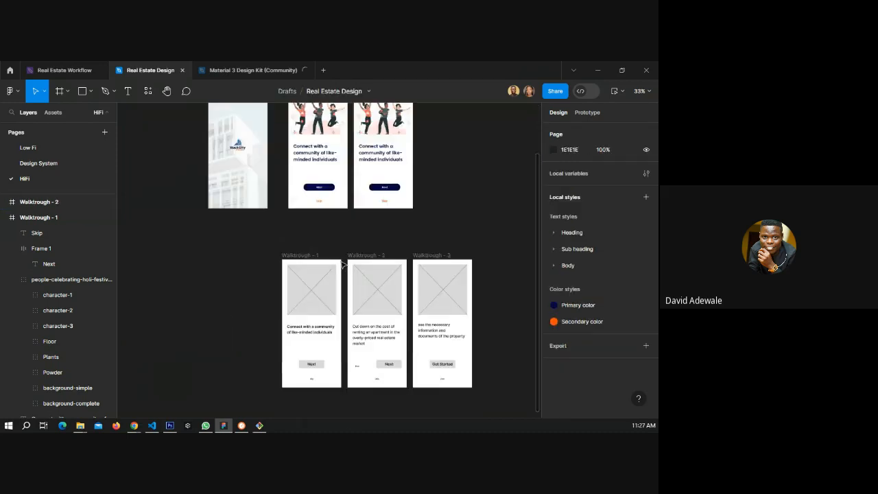
{"action": "left_click", "coordinate": [370, 334]}
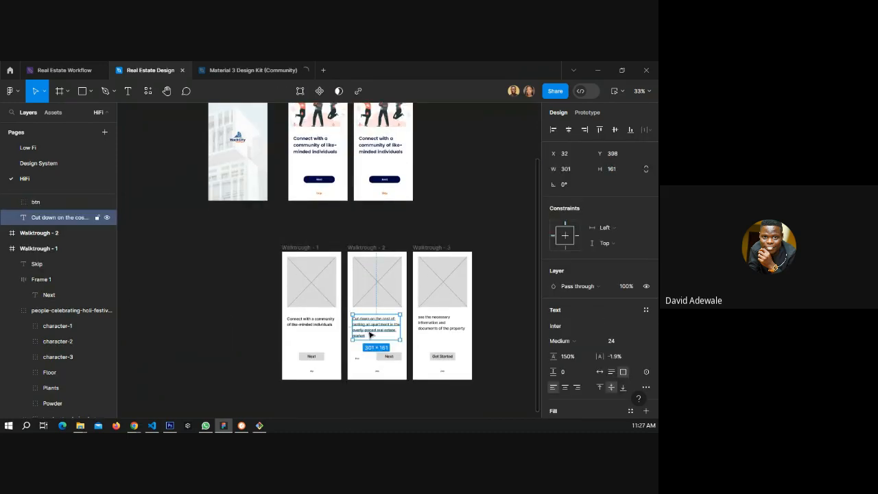
{"action": "double_click", "coordinate": [370, 335]}
{"action": "key", "text": "ctrl+c"}
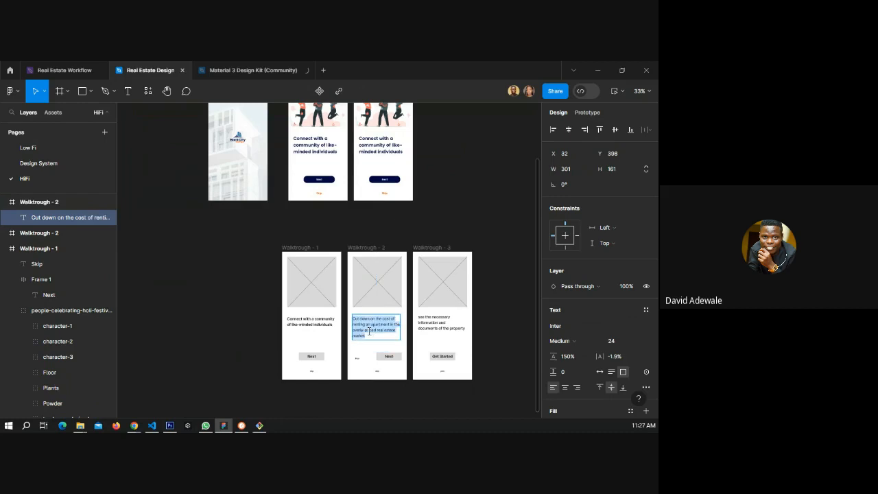
{"action": "scroll", "coordinate": [369, 331], "scroll_direction": "up", "scroll_amount": 3}
{"action": "double_click", "coordinate": [374, 240]}
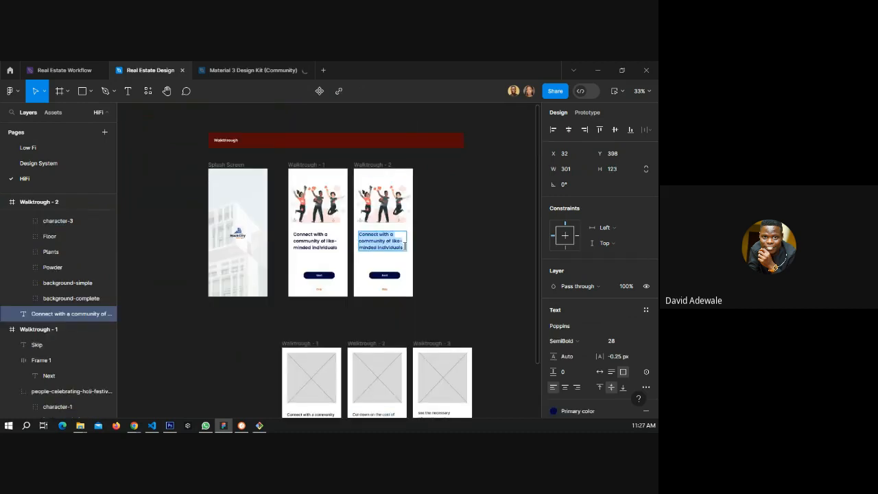
{"action": "key", "text": "ctrl+v"}
{"action": "scroll", "coordinate": [373, 240], "scroll_direction": "up", "scroll_amount": 5}
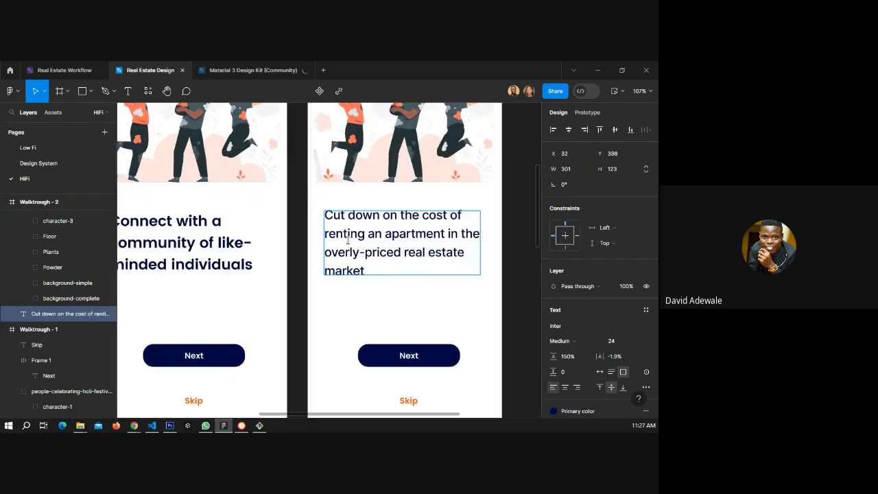
{"action": "key", "text": "Escape"}
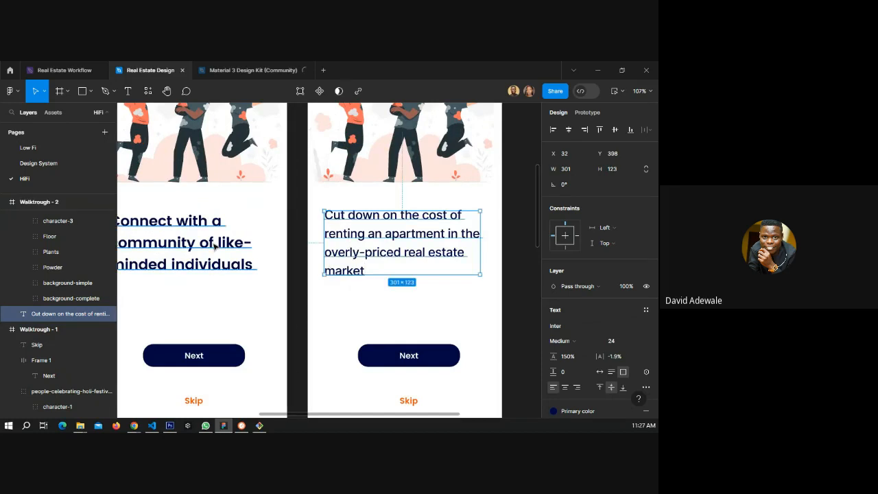
Apply the Sub heading/STB text style to the Walktrough - 1 heading.
{"action": "left_click", "coordinate": [215, 245]}
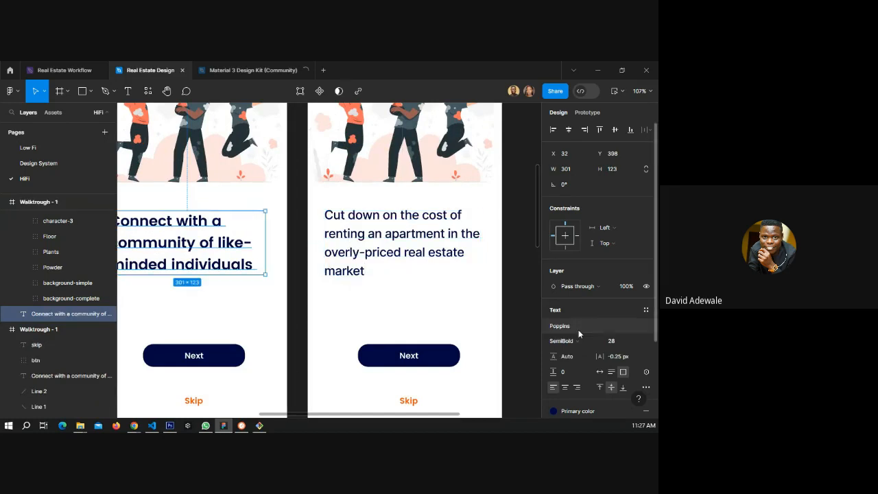
{"action": "left_click", "coordinate": [645, 312]}
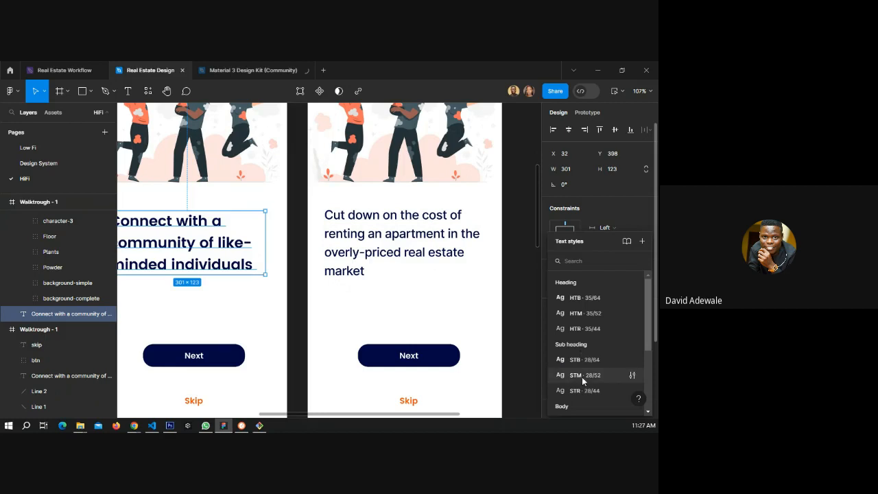
{"action": "left_click", "coordinate": [582, 376]}
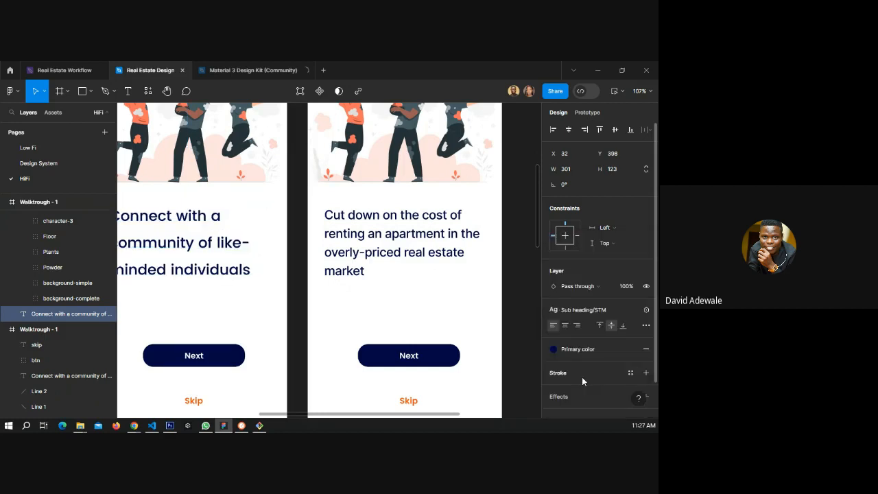
{"action": "left_click", "coordinate": [593, 310]}
{"action": "left_click", "coordinate": [581, 325]}
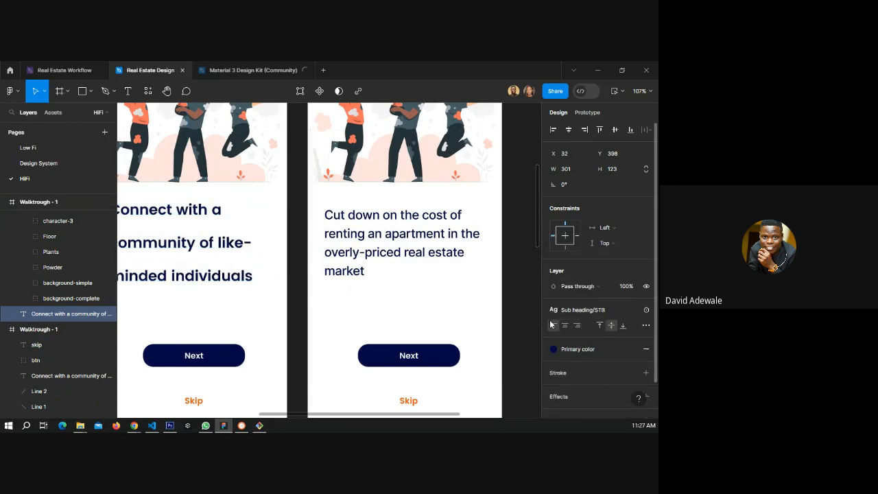
{"action": "left_click", "coordinate": [521, 313]}
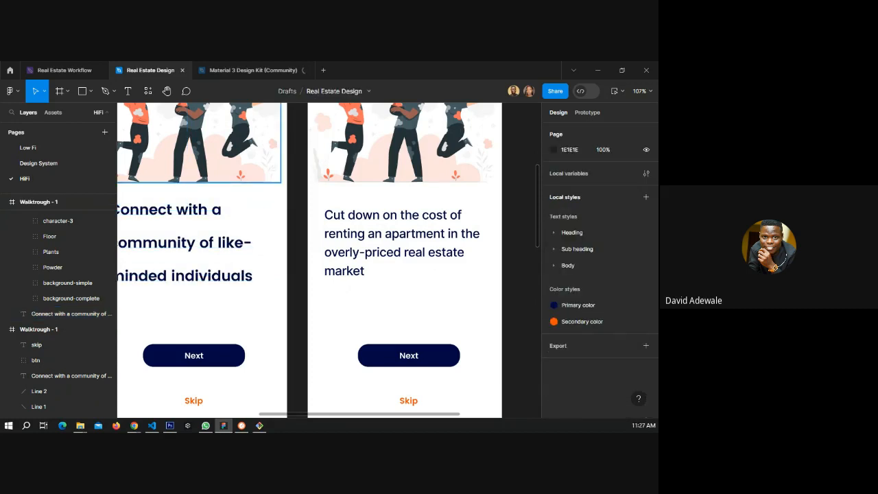
Open the Design System page and examine the button components and typography styles.
{"action": "left_click", "coordinate": [59, 164]}
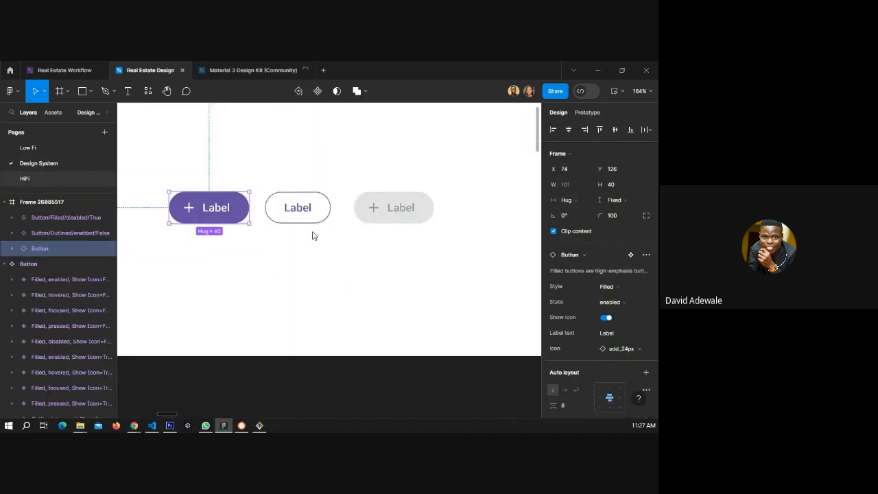
{"action": "scroll", "coordinate": [412, 239], "scroll_direction": "down", "scroll_amount": 5}
{"action": "scroll", "coordinate": [338, 240], "scroll_direction": "down", "scroll_amount": 1}
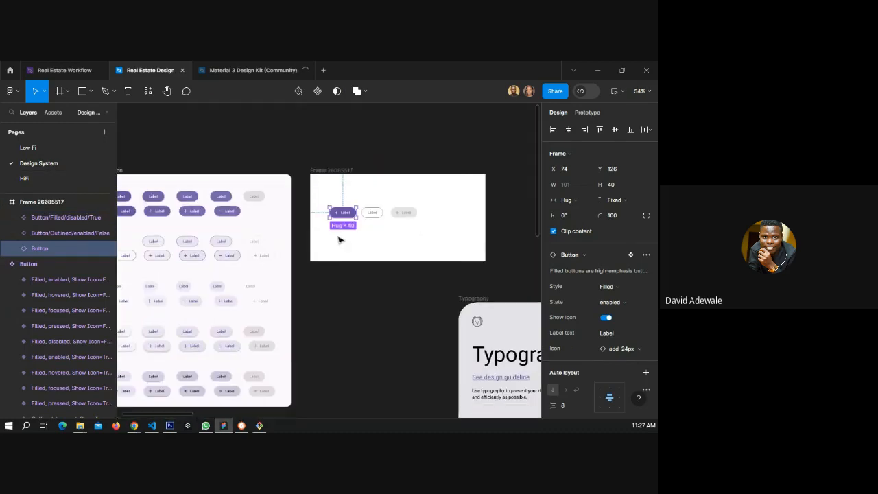
{"action": "left_click", "coordinate": [427, 301]}
{"action": "scroll", "coordinate": [428, 302], "scroll_direction": "down", "scroll_amount": 1}
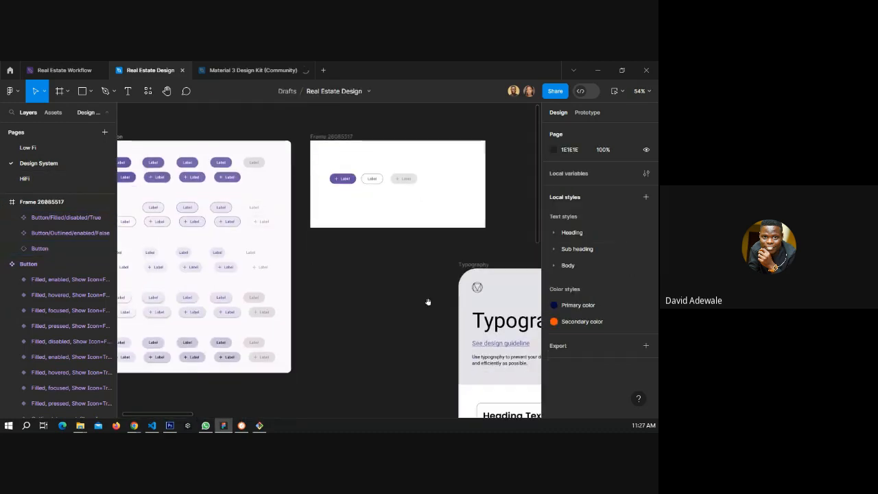
{"action": "scroll", "coordinate": [427, 302], "scroll_direction": "down", "scroll_amount": 3}
{"action": "scroll", "coordinate": [428, 302], "scroll_direction": "right", "scroll_amount": 5}
{"action": "scroll", "coordinate": [324, 332], "scroll_direction": "down", "scroll_amount": 4}
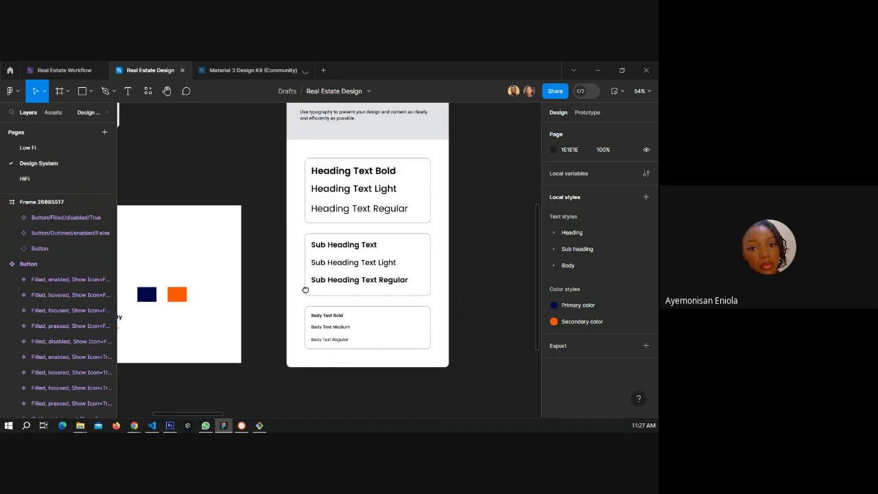
Delete the Heading and Sub heading text style groups from the local styles on the Design System page.
{"action": "scroll", "coordinate": [305, 289], "scroll_direction": "up", "scroll_amount": 1}
{"action": "scroll", "coordinate": [305, 289], "scroll_direction": "right", "scroll_amount": 2}
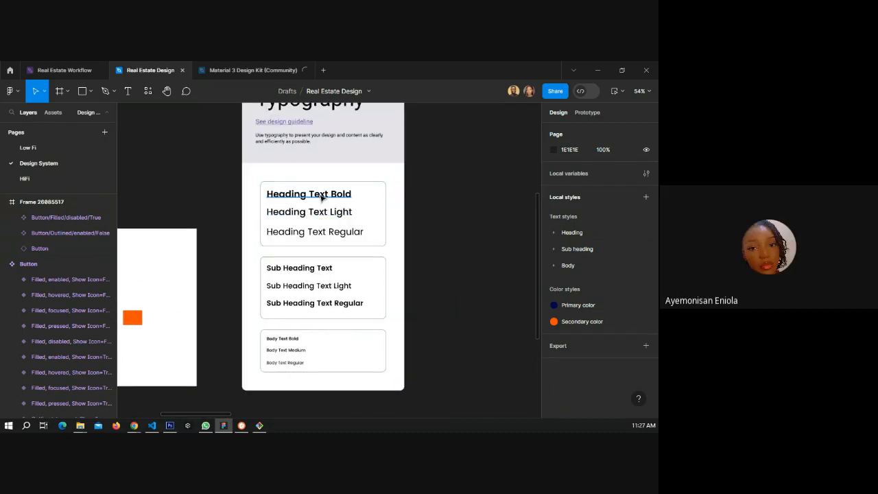
{"action": "left_click", "coordinate": [321, 198]}
{"action": "left_click", "coordinate": [464, 237]}
{"action": "left_click", "coordinate": [576, 233]}
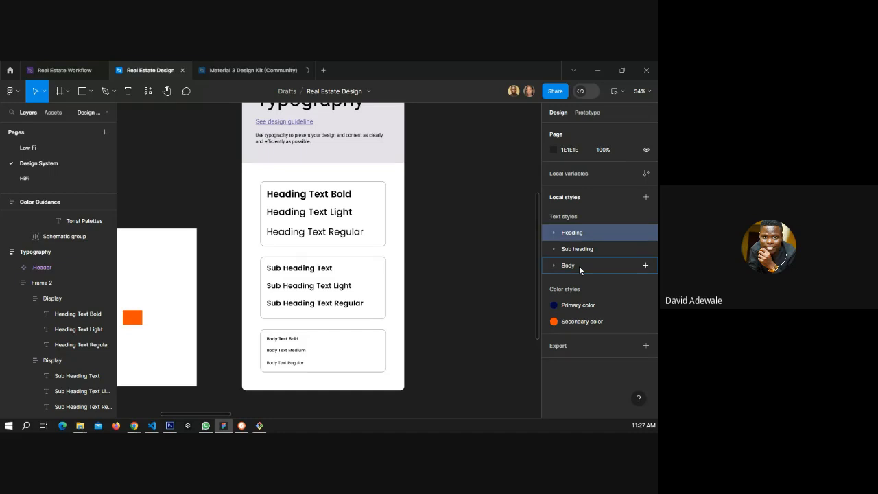
{"action": "left_click", "coordinate": [568, 267]}
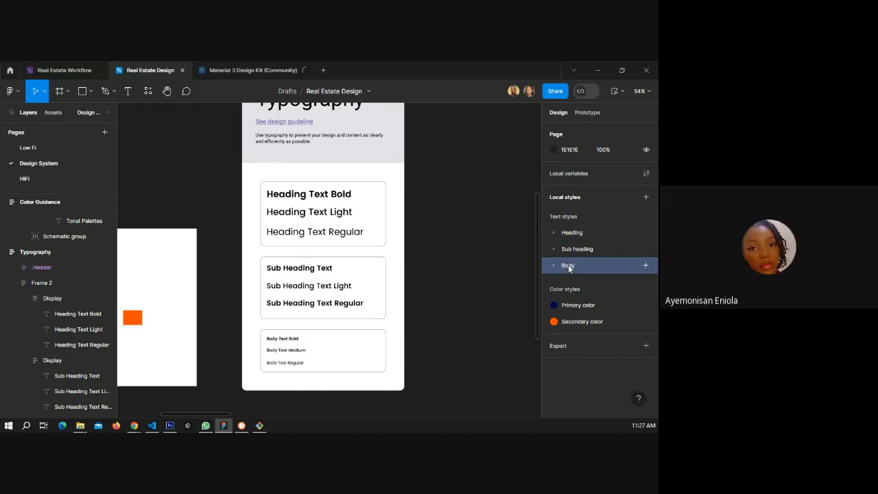
{"action": "left_click", "coordinate": [582, 233], "text": "shift"}
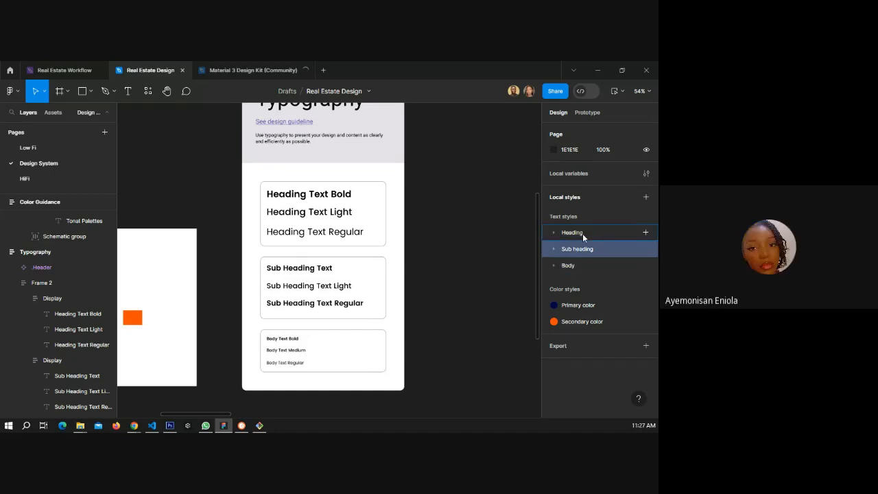
{"action": "right_click", "coordinate": [583, 233]}
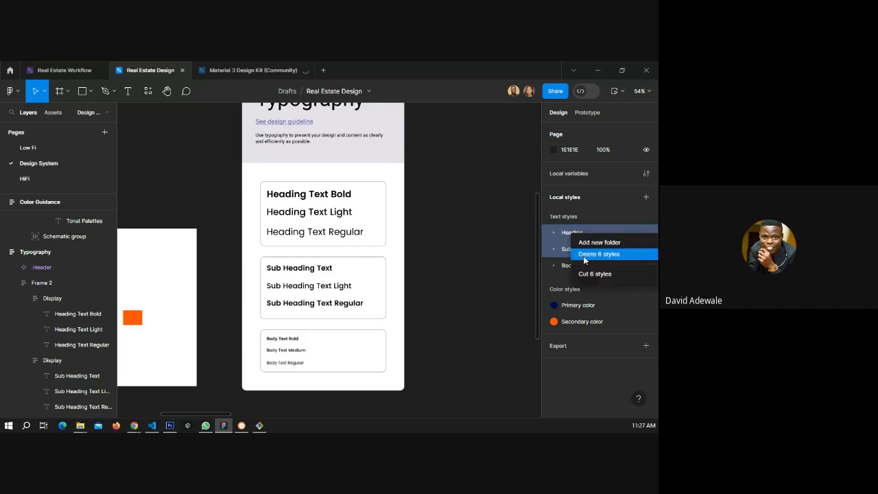
{"action": "left_click", "coordinate": [584, 256]}
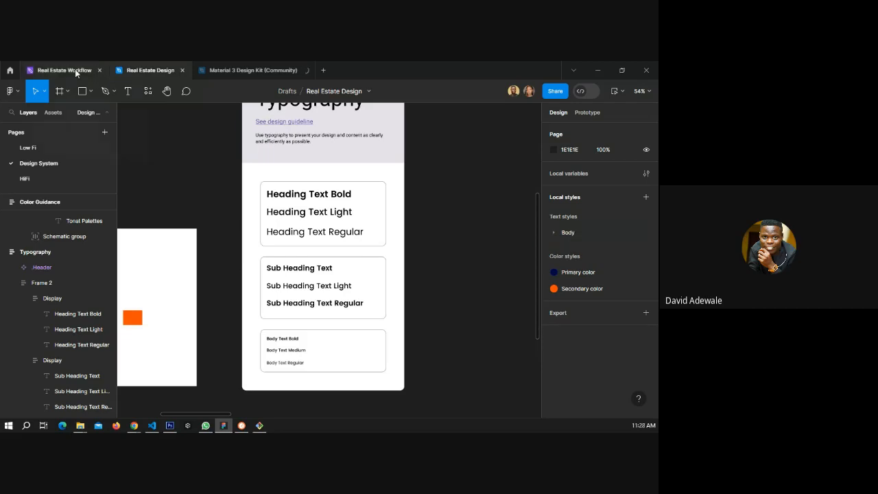
Open the HiFi page, undo the text style deletion and redo it.
{"action": "left_click", "coordinate": [50, 177]}
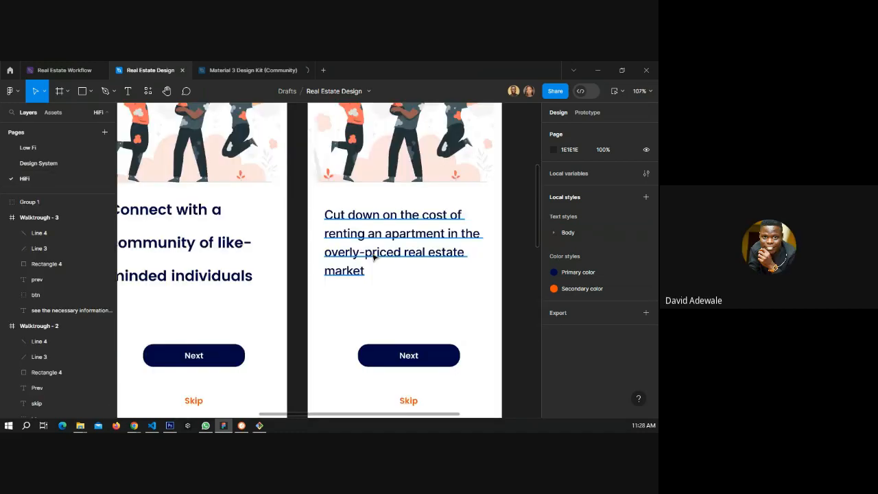
{"action": "left_click", "coordinate": [373, 257]}
{"action": "left_click", "coordinate": [252, 269]}
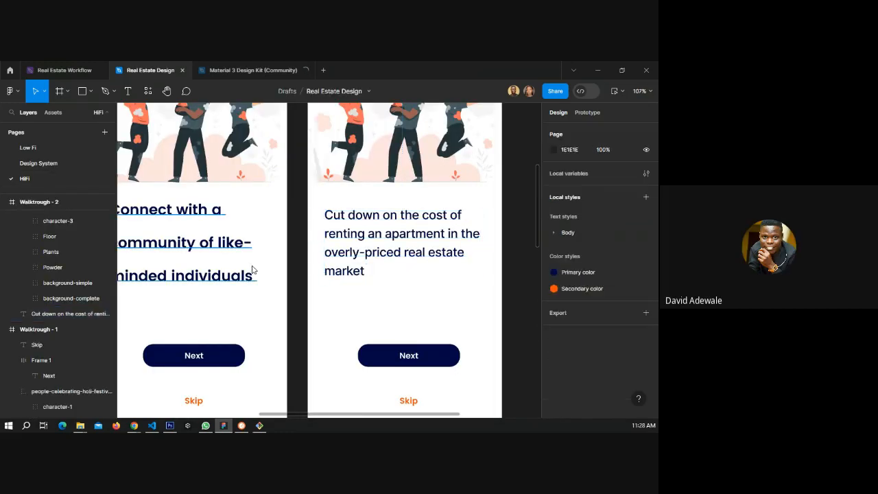
{"action": "key", "text": "ctrl+z"}
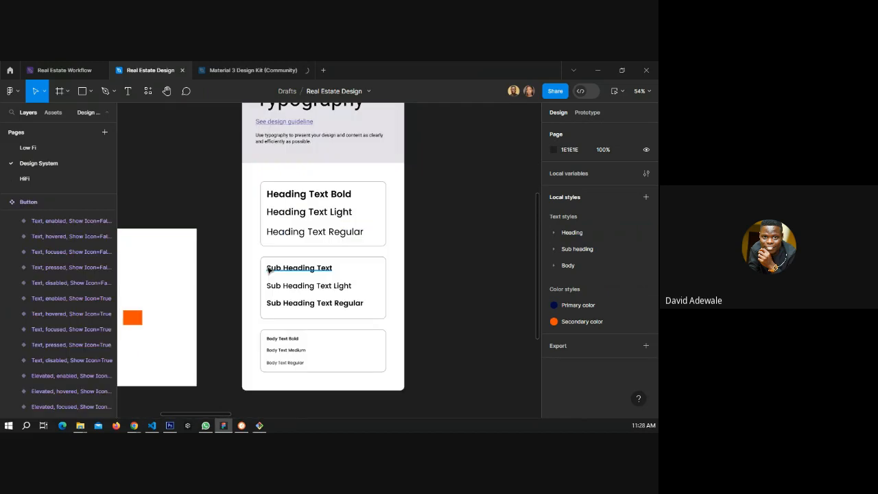
{"action": "key", "text": "ctrl+shift+z"}
{"action": "key", "text": "ctrl+shift+z"}
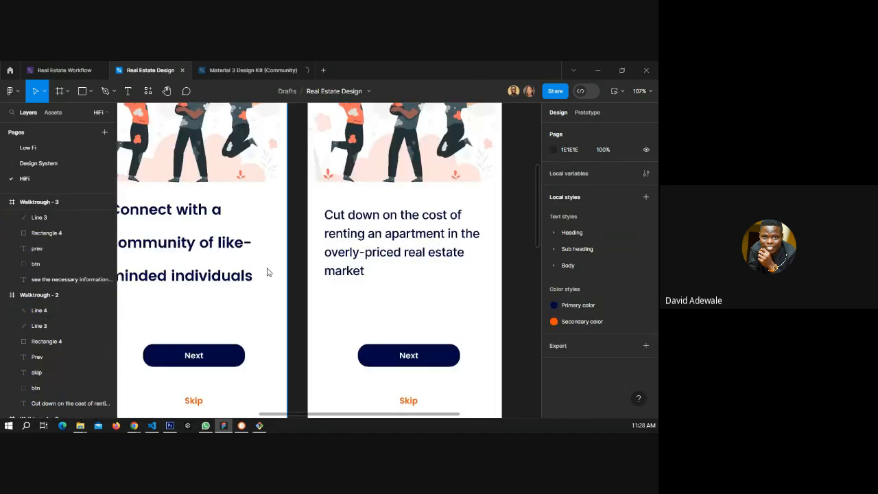
{"action": "key", "text": "ctrl+shift+z"}
{"action": "key", "text": "ctrl+shift+z"}
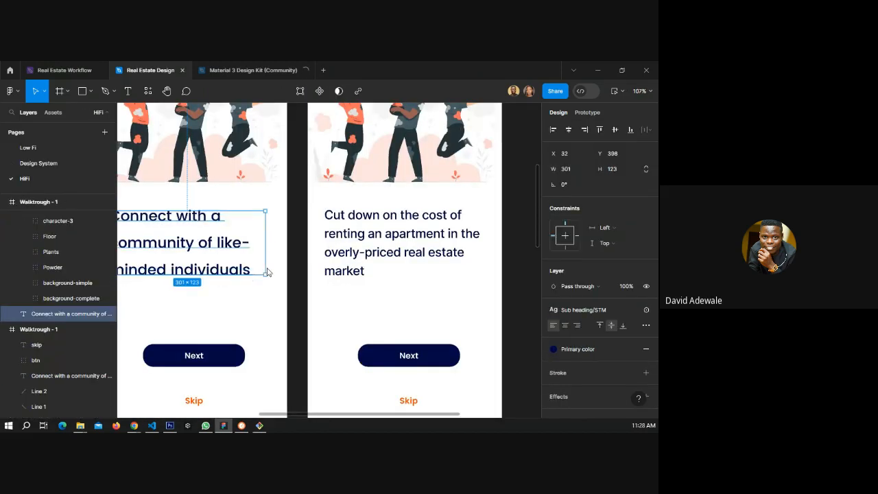
{"action": "key", "text": "ctrl+shift+z"}
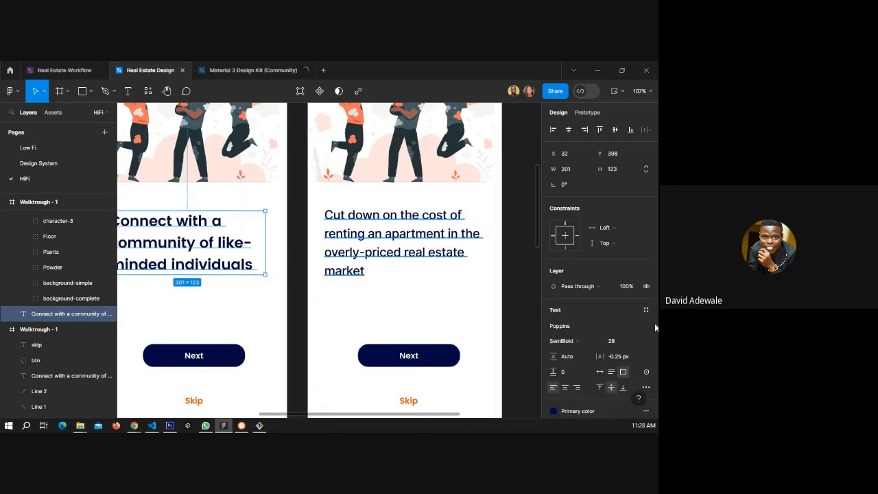
Set the 'Cut down on the cost…' heading on Walktrough - 2 to Poppins SemiBold, size 28.
{"action": "left_click", "coordinate": [396, 255]}
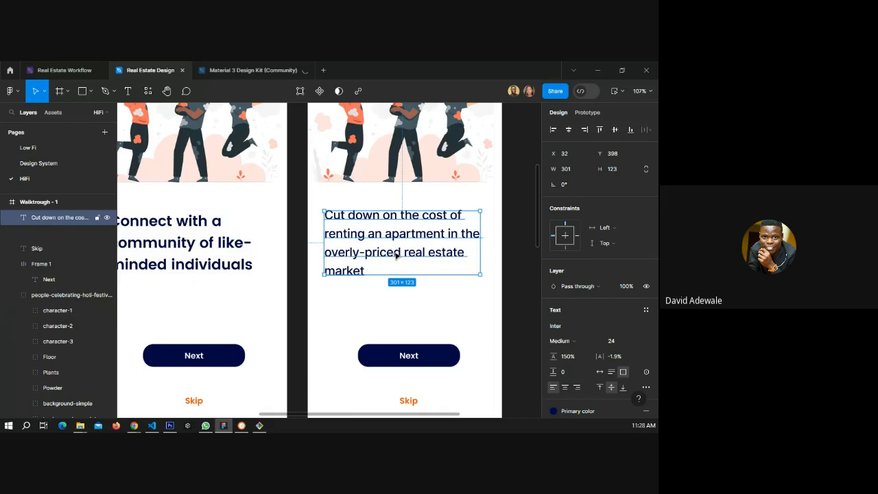
{"action": "left_click", "coordinate": [564, 326]}
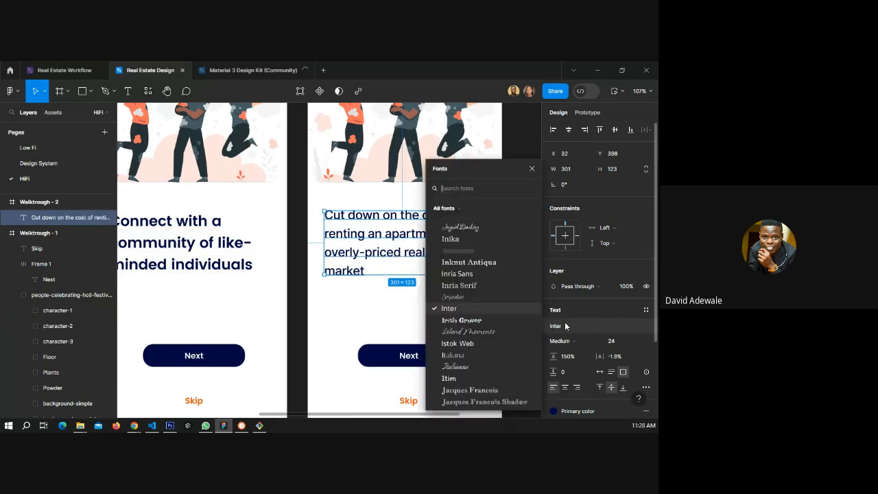
{"action": "scroll", "coordinate": [465, 203], "scroll_direction": "down", "scroll_amount": 10}
{"action": "left_click", "coordinate": [465, 203]}
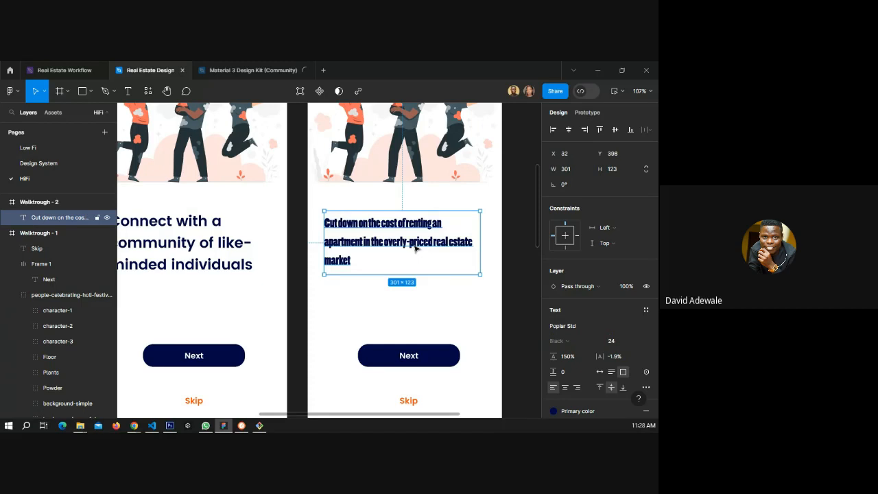
{"action": "left_click", "coordinate": [563, 325]}
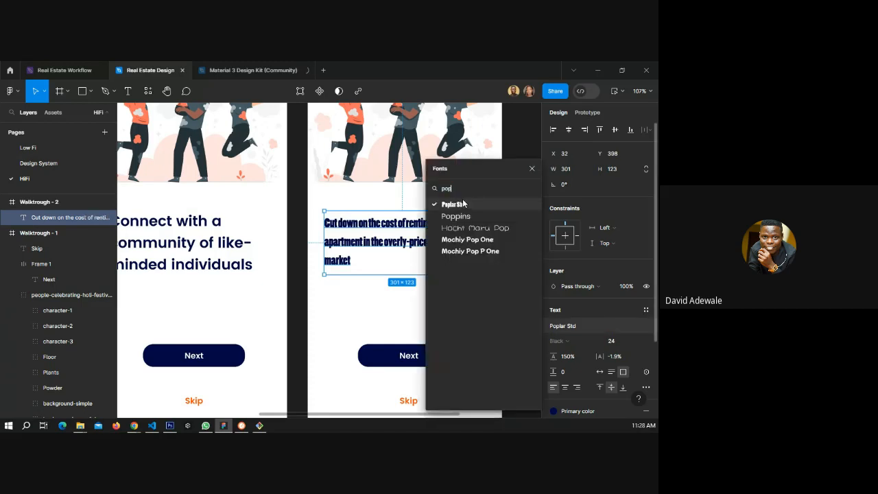
{"action": "left_click", "coordinate": [456, 216]}
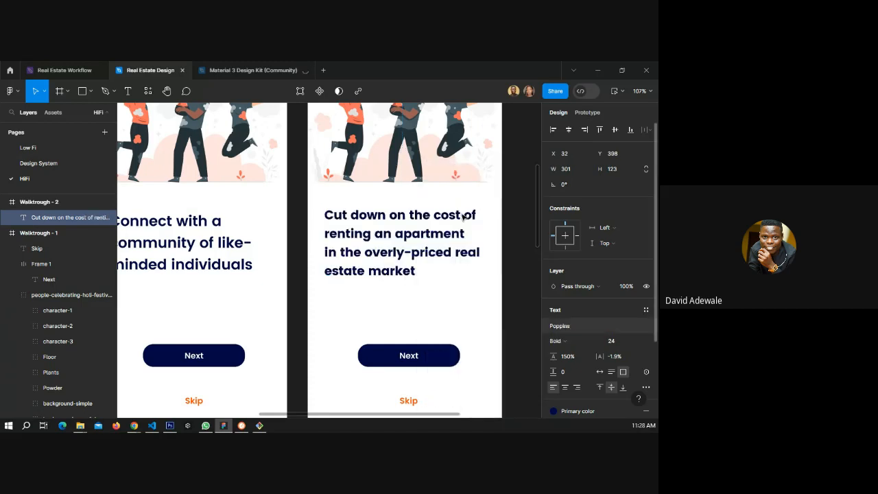
{"action": "left_click", "coordinate": [572, 339]}
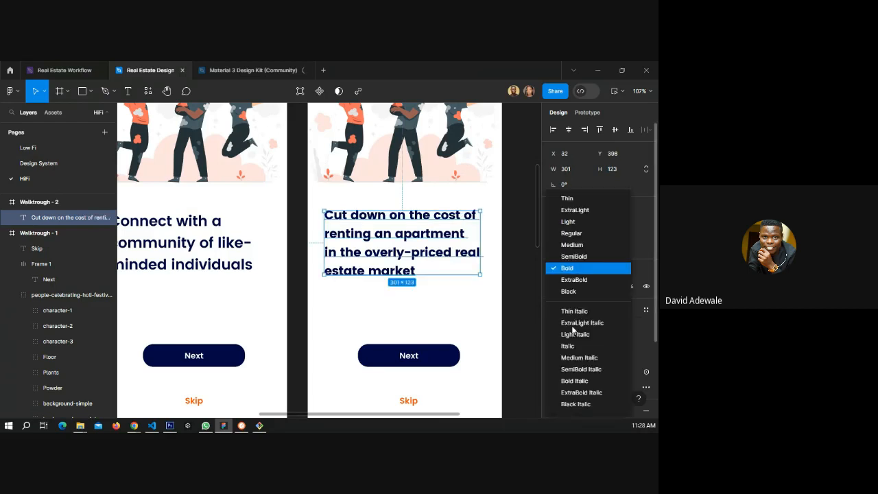
{"action": "left_click", "coordinate": [576, 257]}
{"action": "left_click", "coordinate": [615, 345]}
{"action": "type", "text": "28"}
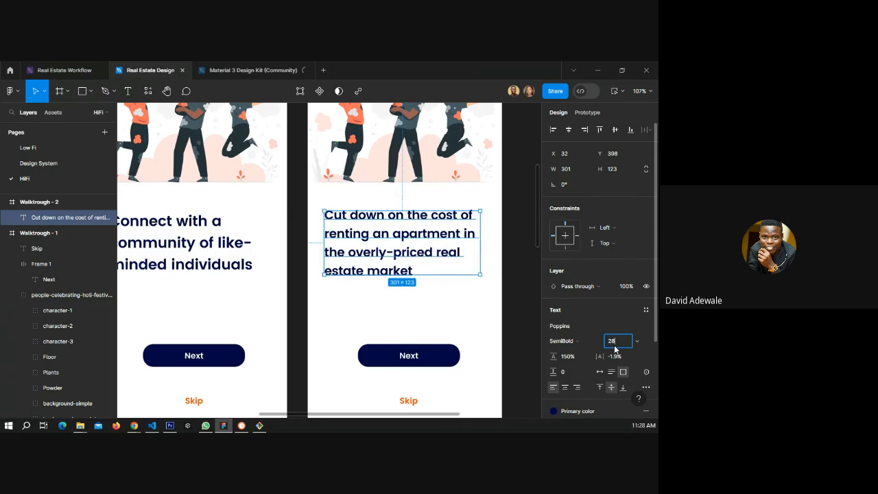
{"action": "key", "text": "Return"}
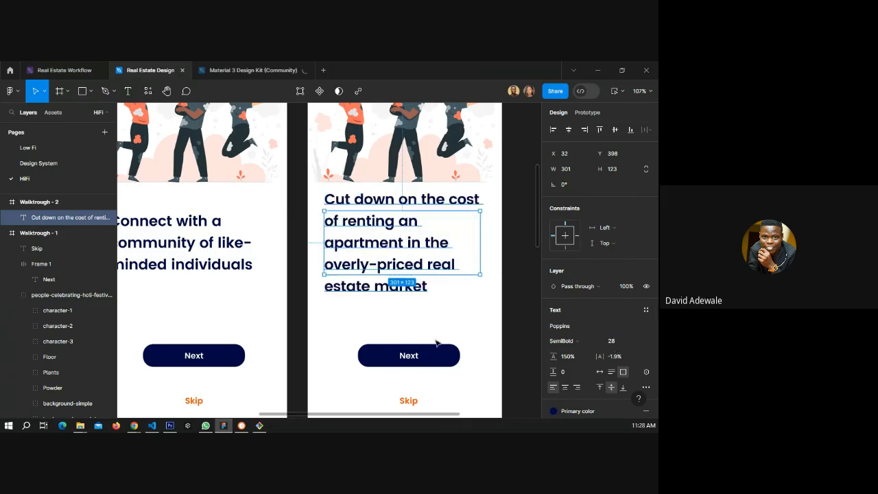
Match the heading's letter spacing to -0.25% and its line height to Auto, as on the Walktrough - 1 heading.
{"action": "left_click", "coordinate": [197, 245]}
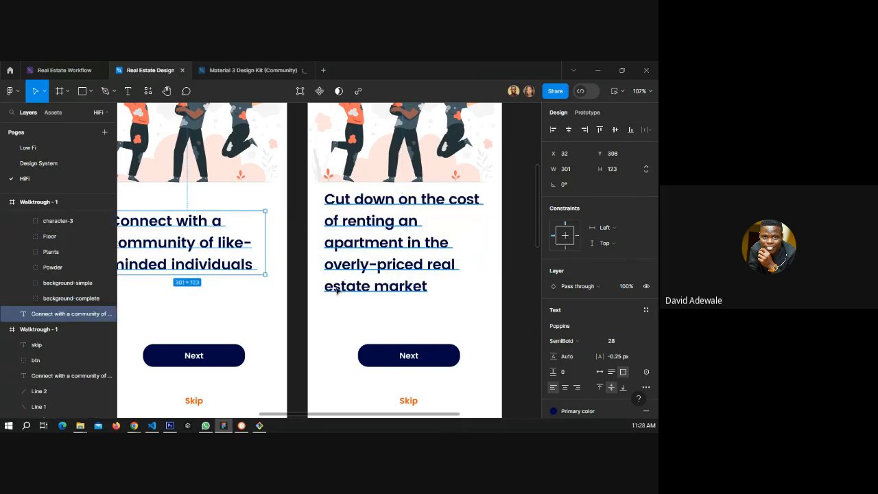
{"action": "left_click", "coordinate": [336, 290]}
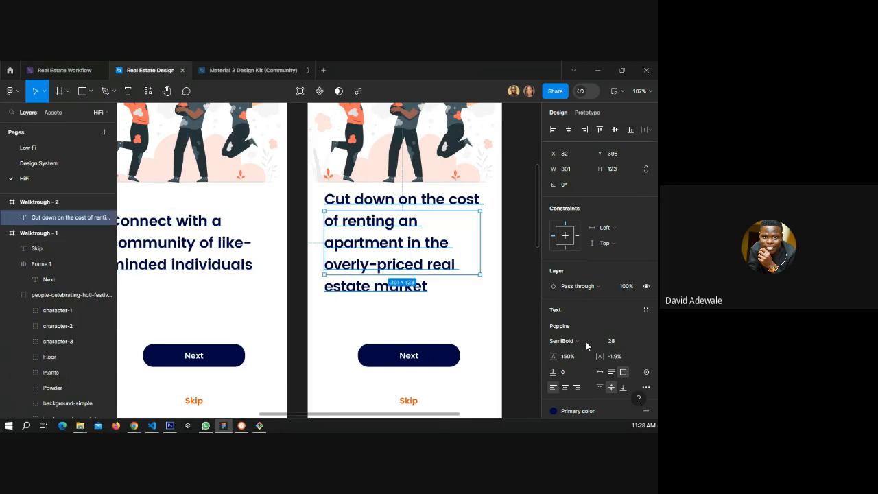
{"action": "left_click", "coordinate": [620, 357]}
{"action": "type", "text": "-0.25"}
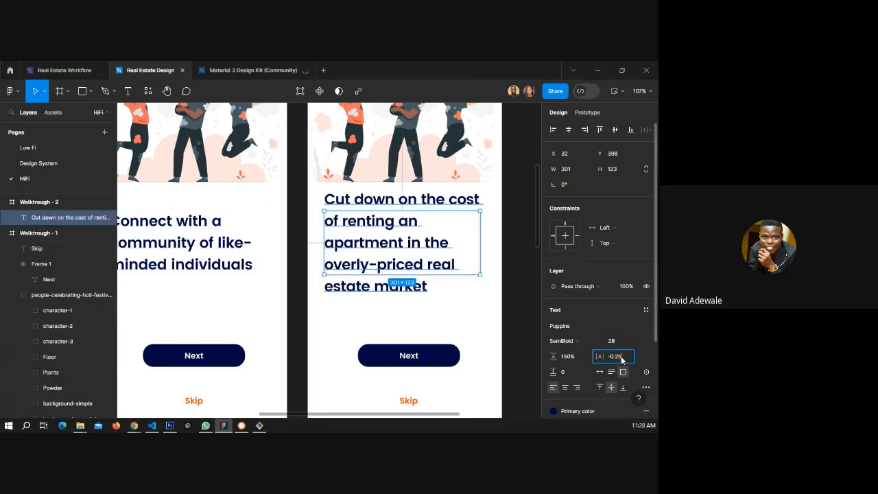
{"action": "key", "text": "Return"}
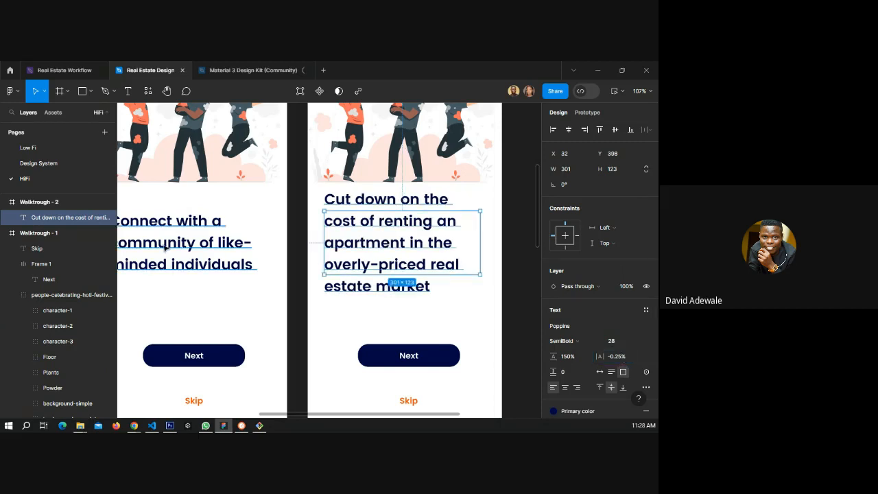
{"action": "left_click", "coordinate": [165, 248]}
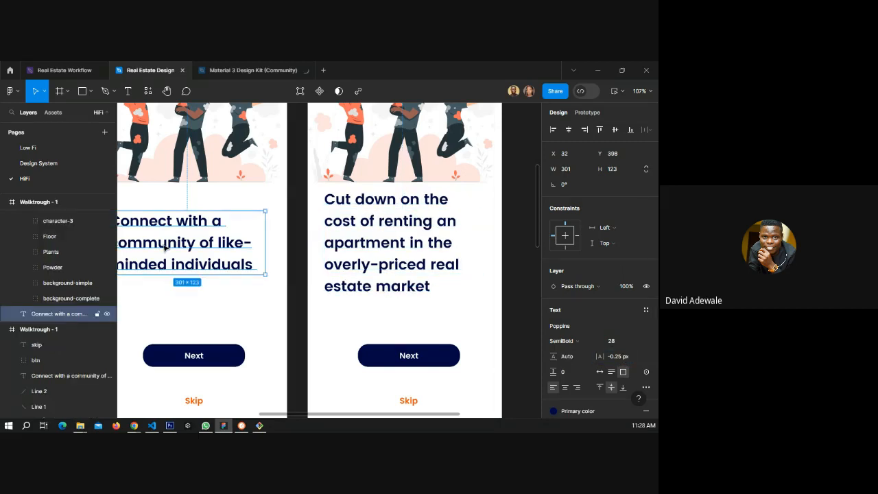
{"action": "left_click", "coordinate": [336, 269]}
{"action": "left_click", "coordinate": [556, 353]}
{"action": "type", "text": "auto"}
{"action": "key", "text": "Delete"}
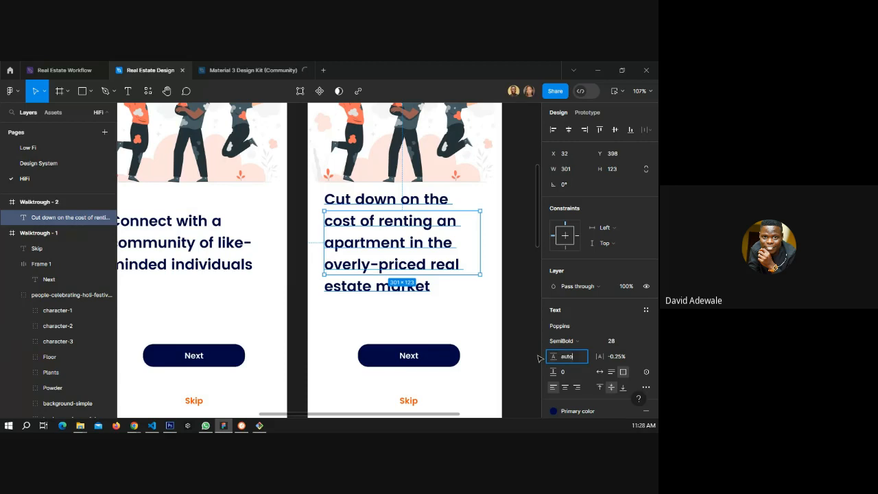
{"action": "key", "text": "Return"}
Resize the heading's text box to about 329 × 200.
{"action": "left_click_drag", "start_coordinate": [493, 253], "coordinate": [508, 254]}
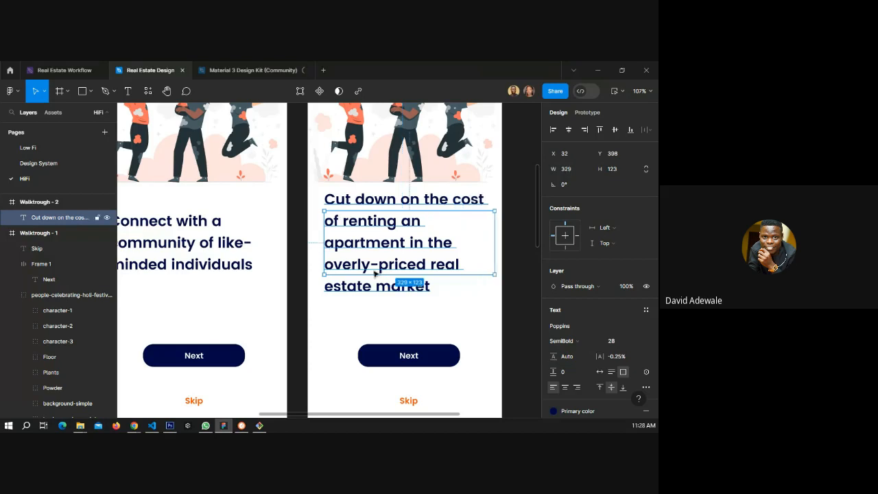
{"action": "left_click_drag", "start_coordinate": [376, 274], "coordinate": [376, 318]}
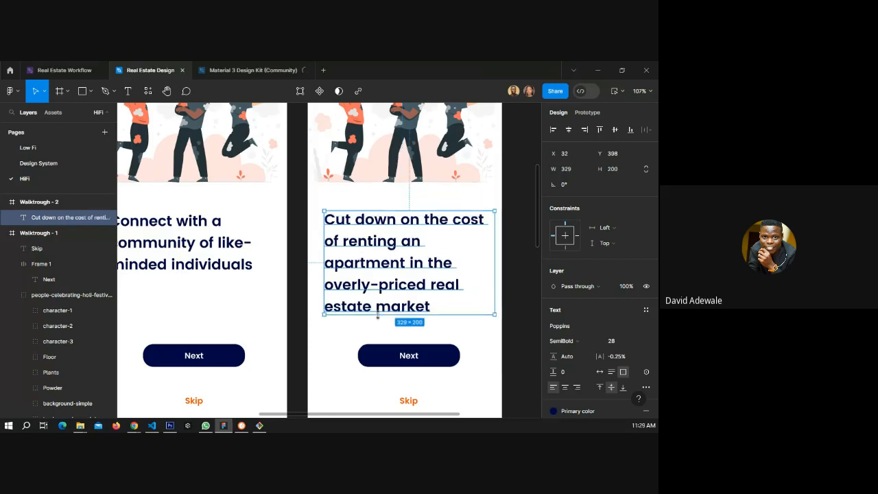
Remove the word 'down' so the heading reads 'Cut the cost of renting…', and move the text box up slightly.
{"action": "double_click", "coordinate": [367, 249]}
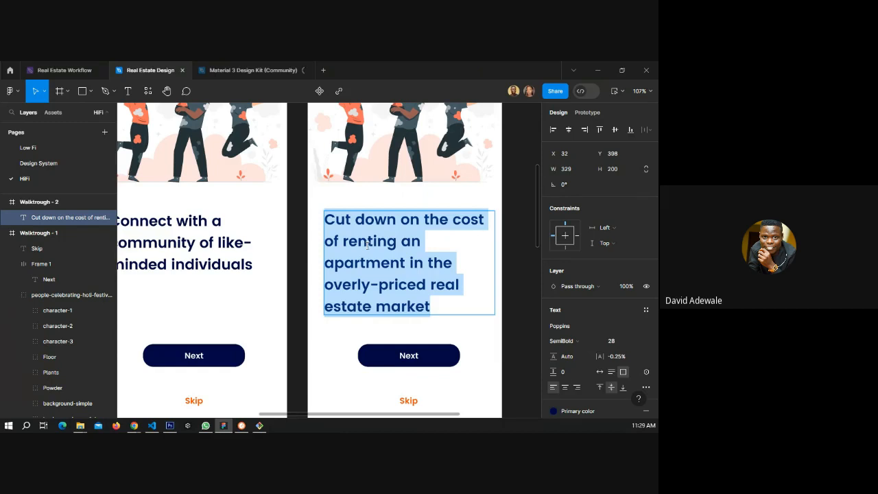
{"action": "left_click", "coordinate": [377, 224]}
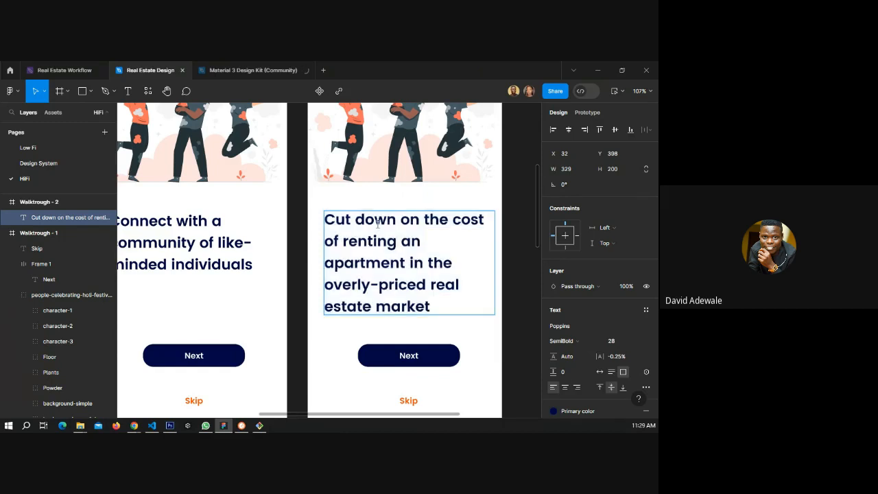
{"action": "key", "text": "BackSpace"}
{"action": "key", "text": "BackSpace"}
{"action": "key", "text": "BackSpace"}
{"action": "key", "text": "BackSpace"}
{"action": "key", "text": "BackSpace"}
{"action": "key", "text": "BackSpace"}
{"action": "key", "text": "BackSpace"}
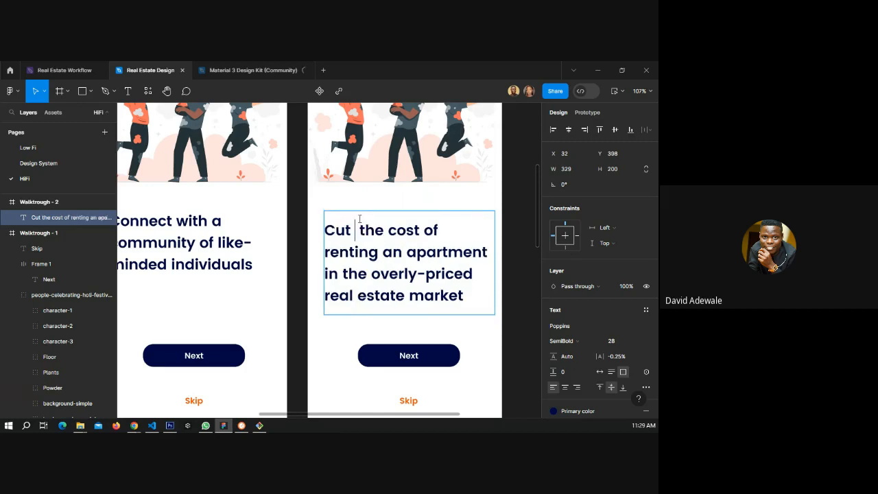
{"action": "key", "text": "BackSpace"}
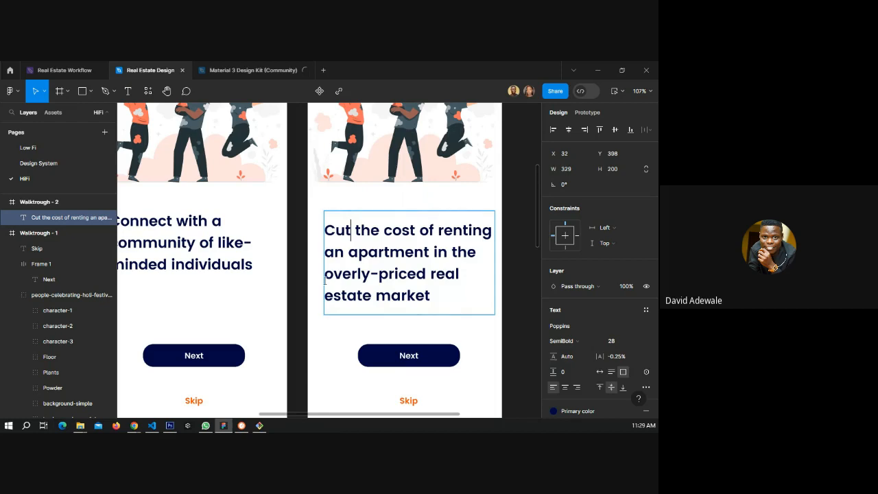
{"action": "type", "text": "d"}
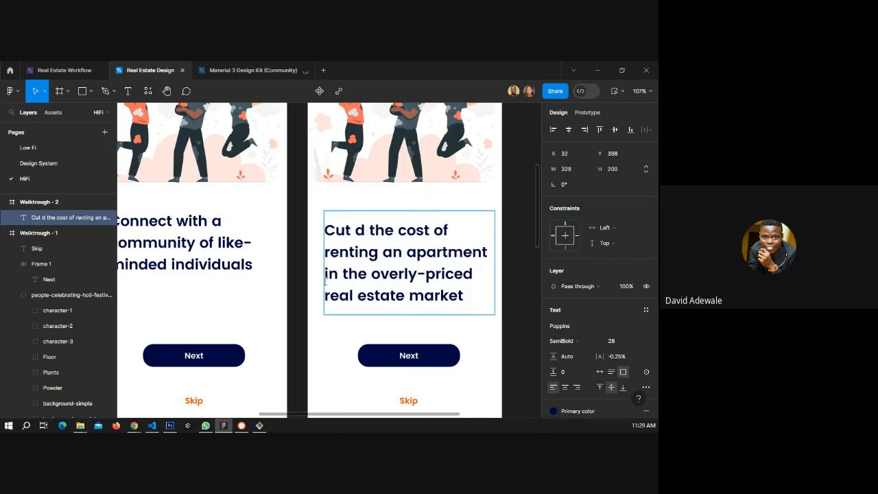
{"action": "key", "text": "BackSpace"}
{"action": "key", "text": "BackSpace"}
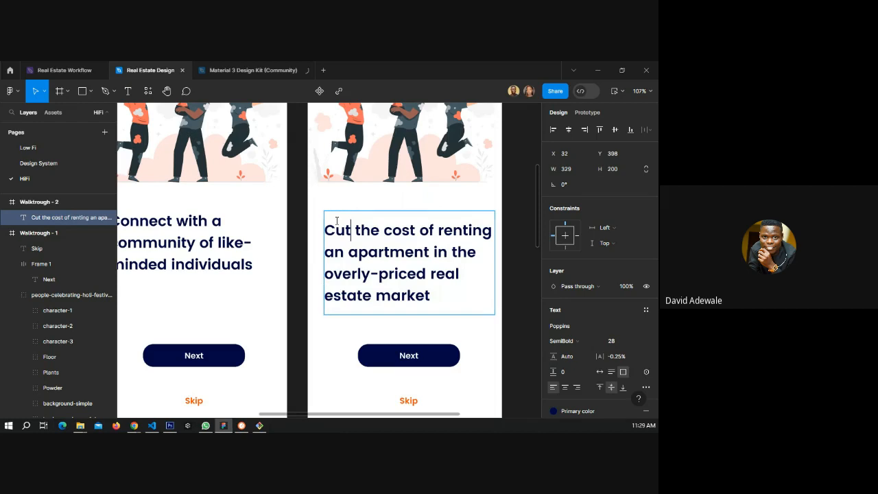
{"action": "key", "text": "Escape"}
{"action": "left_click_drag", "start_coordinate": [382, 240], "coordinate": [383, 221]}
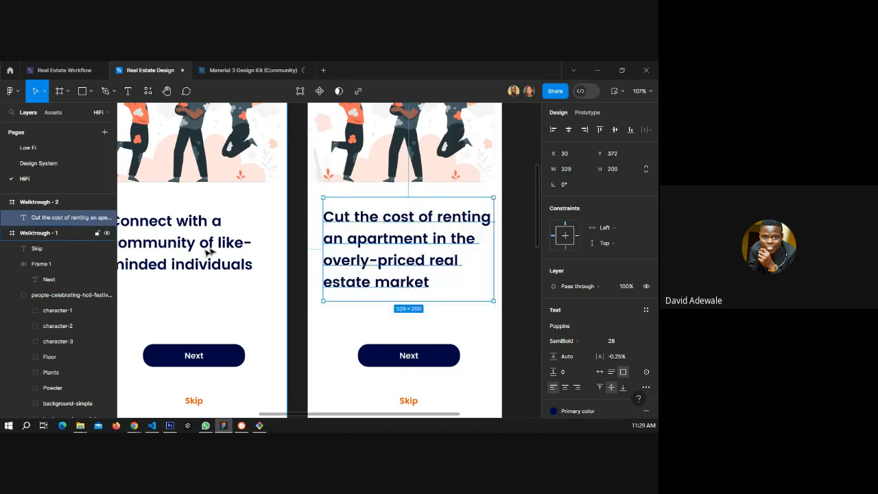
Search the Storyset plugin for 'money' illustrations and place the mountain-climbing money illustration onto the canvas.
{"action": "key", "text": "Escape"}
{"action": "key", "text": "shift+1"}
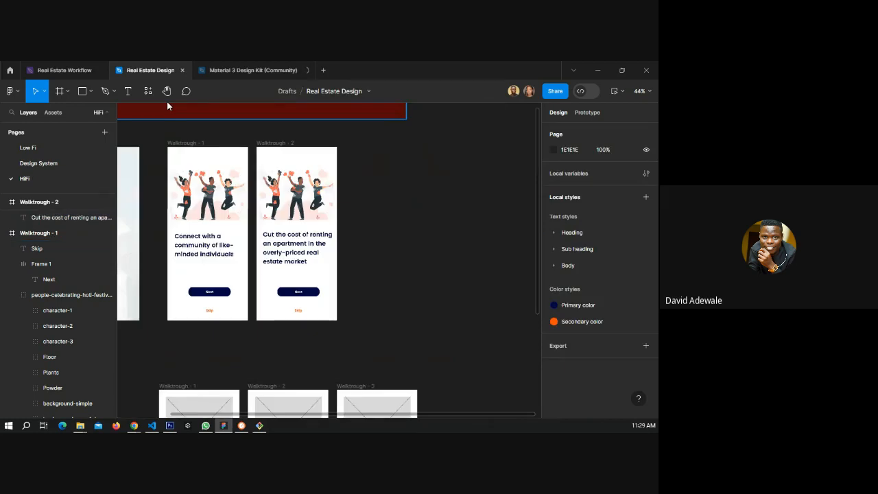
{"action": "key", "text": "shift+i"}
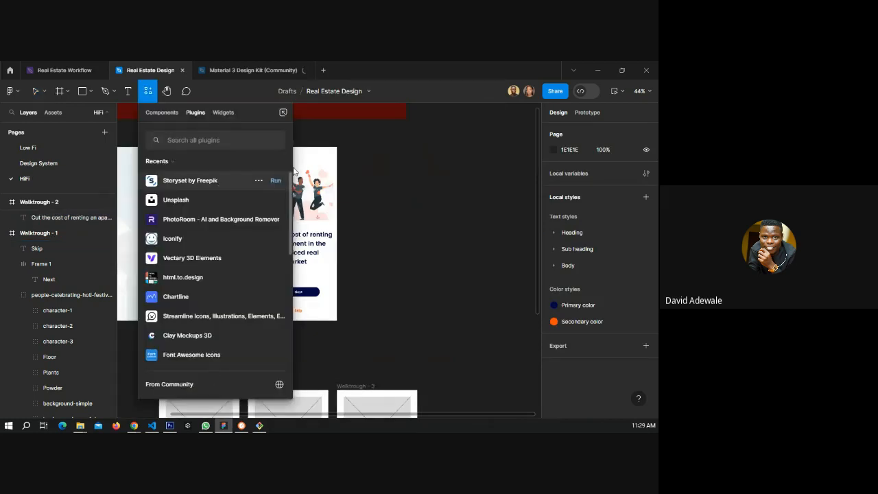
{"action": "left_click", "coordinate": [275, 180]}
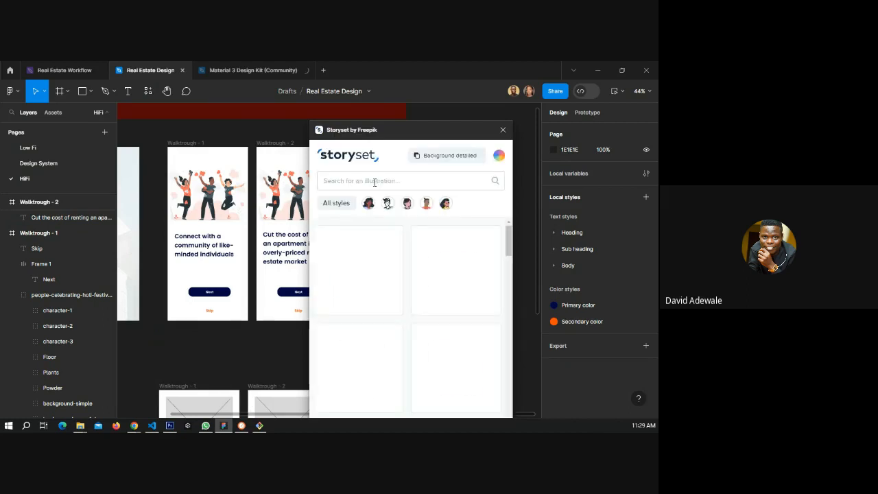
{"action": "left_click", "coordinate": [375, 181]}
{"action": "type", "text": "money"}
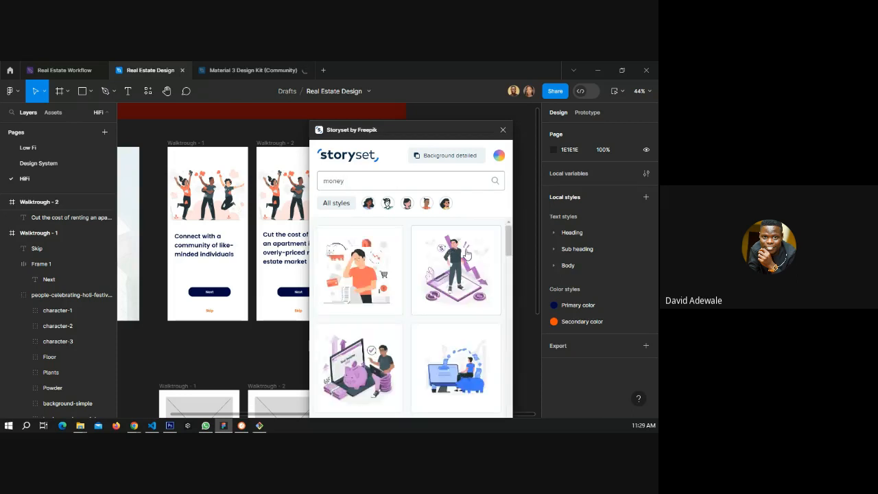
{"action": "scroll", "coordinate": [467, 256], "scroll_direction": "down", "scroll_amount": 2}
{"action": "scroll", "coordinate": [466, 260], "scroll_direction": "down", "scroll_amount": 1}
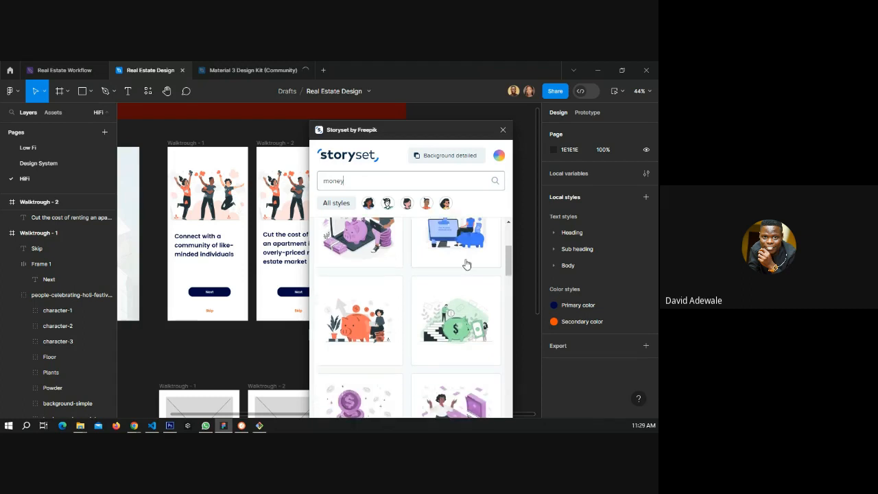
{"action": "scroll", "coordinate": [466, 264], "scroll_direction": "down", "scroll_amount": 2}
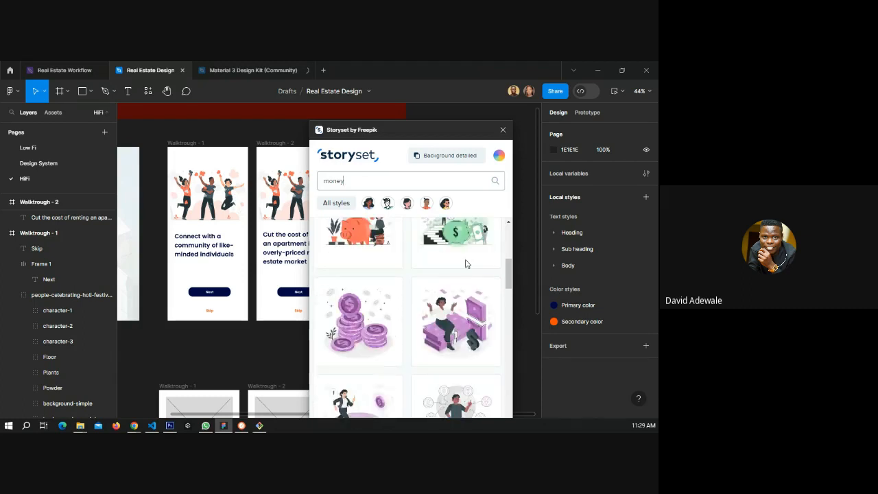
{"action": "scroll", "coordinate": [452, 274], "scroll_direction": "down", "scroll_amount": 5}
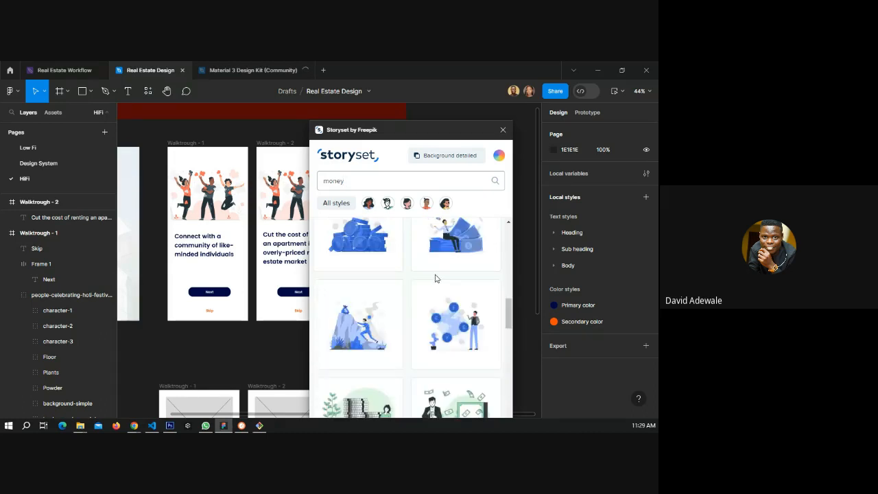
{"action": "scroll", "coordinate": [435, 278], "scroll_direction": "down", "scroll_amount": 3}
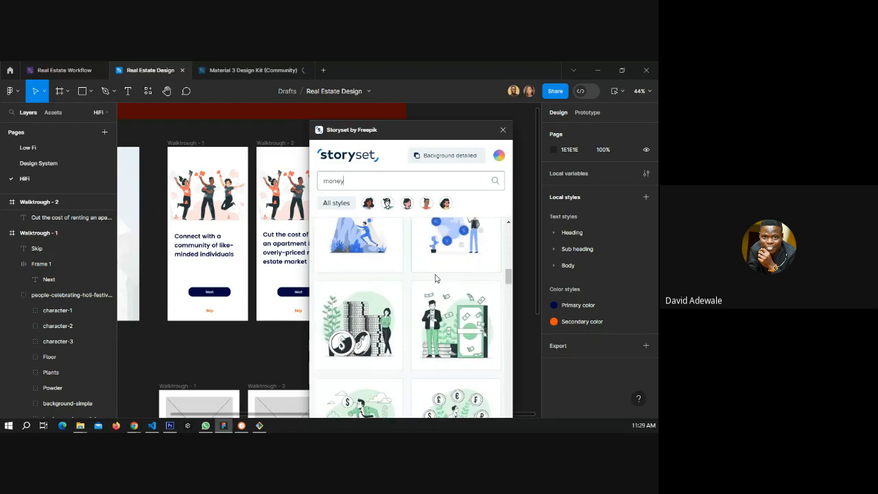
{"action": "scroll", "coordinate": [434, 278], "scroll_direction": "up", "scroll_amount": 1}
{"action": "left_click_drag", "start_coordinate": [358, 275], "coordinate": [179, 348]}
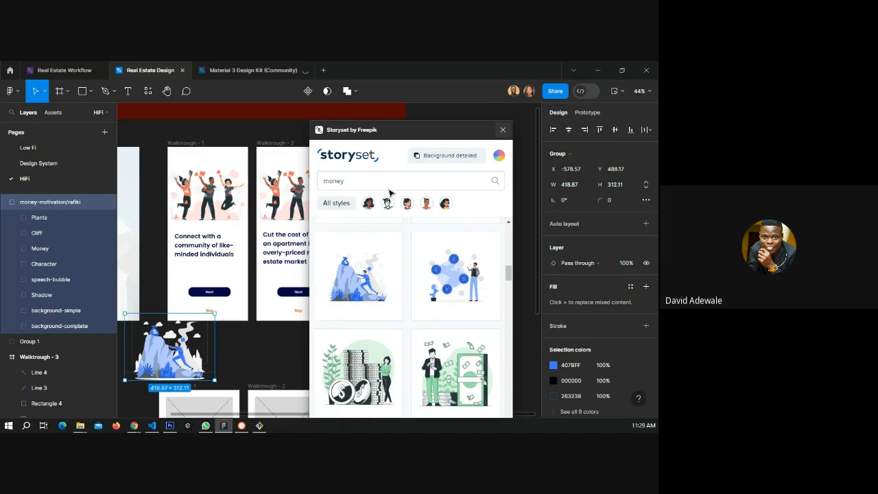
Delete the old Walktrough - 2 illustration and move the money illustration to the top of that frame.
{"action": "left_click", "coordinate": [286, 210]}
{"action": "key", "text": "Delete"}
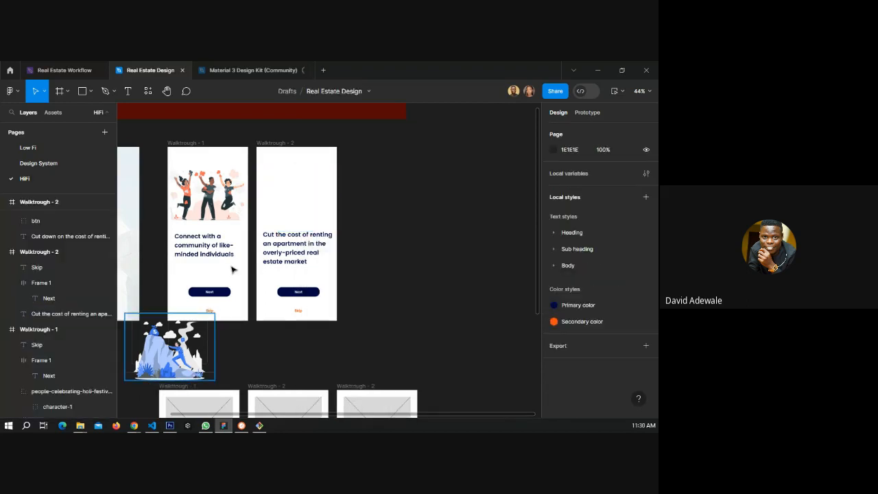
{"action": "left_click_drag", "start_coordinate": [169, 357], "coordinate": [296, 200]}
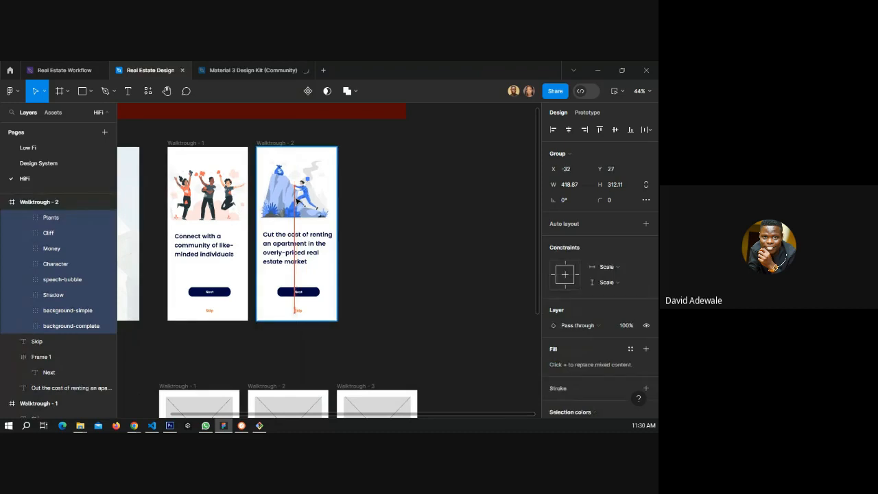
Group the Next button and Skip link on Walktrough - 1 into an auto layout frame.
{"action": "scroll", "coordinate": [353, 181], "scroll_direction": "up", "scroll_amount": 3}
{"action": "scroll", "coordinate": [352, 183], "scroll_direction": "down", "scroll_amount": 3}
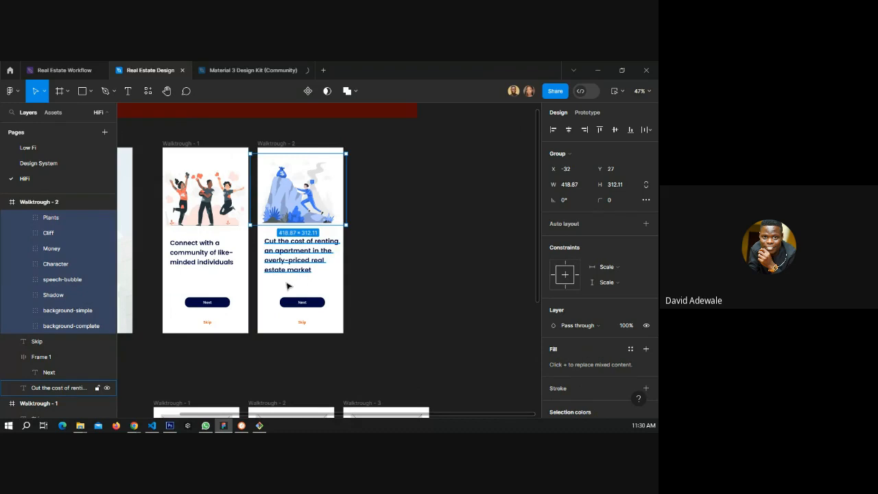
{"action": "left_click", "coordinate": [206, 255]}
{"action": "left_click", "coordinate": [223, 308], "text": "shift"}
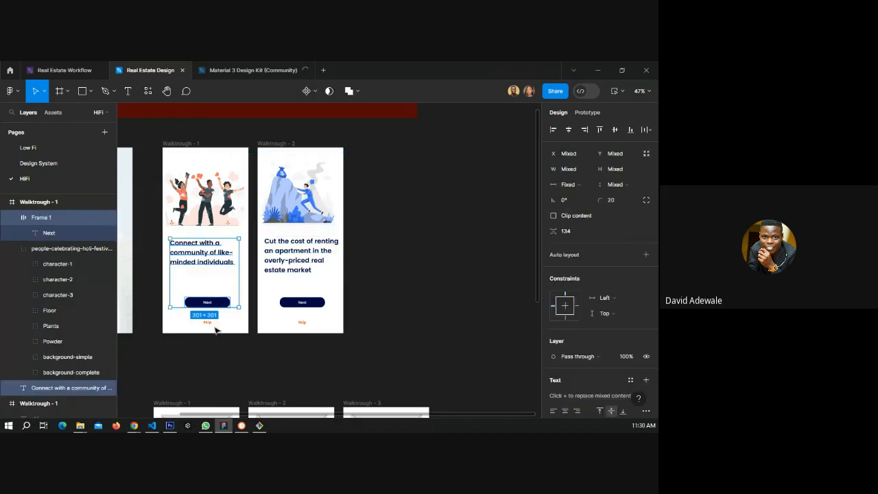
{"action": "key", "text": "Escape"}
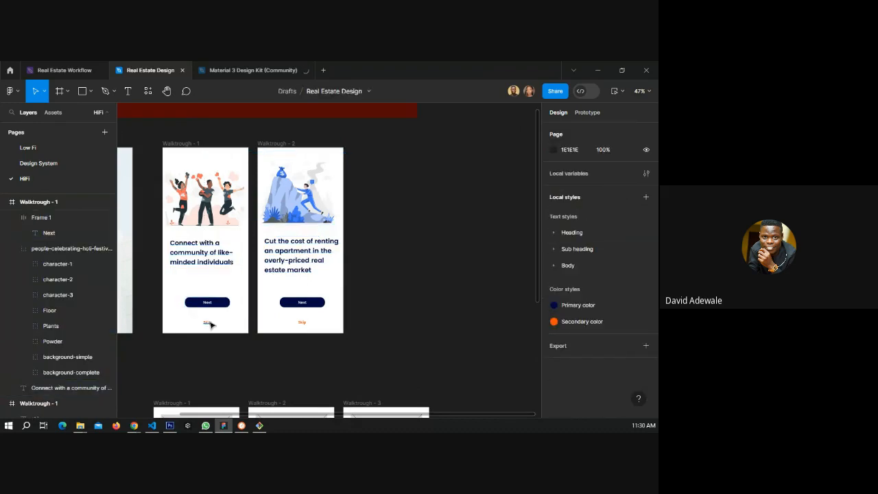
{"action": "left_click", "coordinate": [207, 322]}
{"action": "left_click", "coordinate": [226, 303], "text": "shift"}
{"action": "key", "text": "shift+a"}
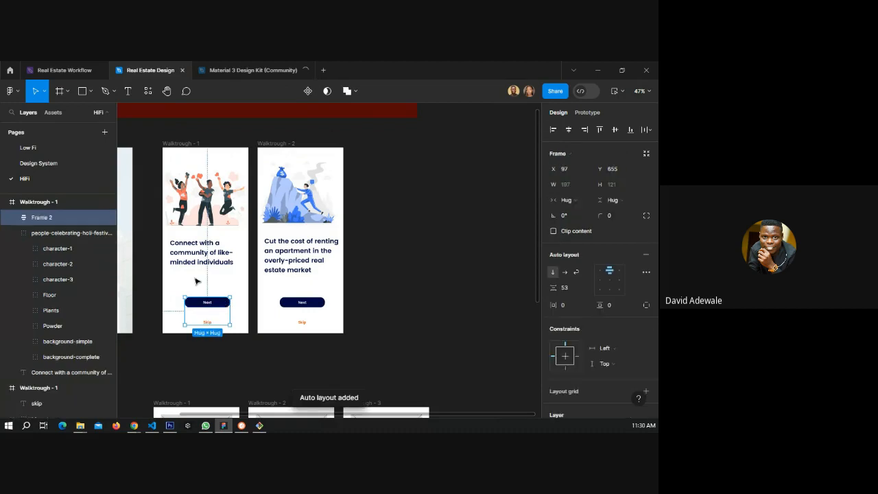
Nest the heading with the button group, then the illustration, into further auto layout frames on Walktrough - 1.
{"action": "left_click", "coordinate": [204, 253], "text": "shift"}
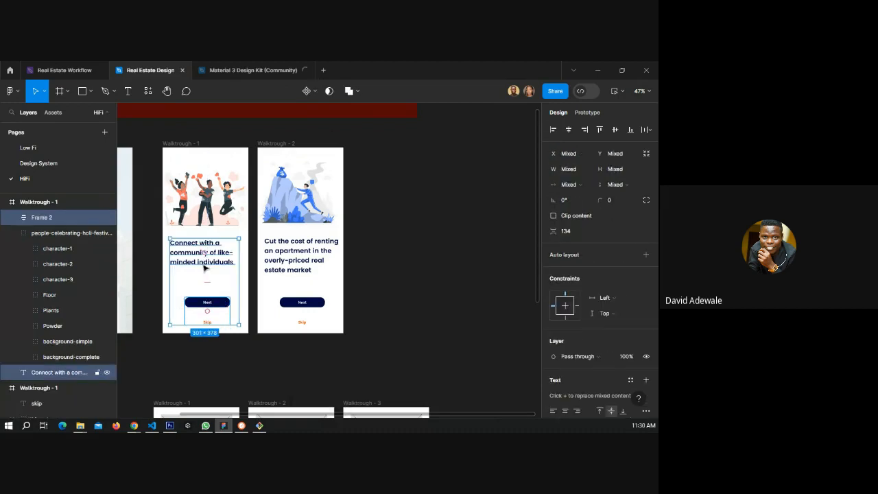
{"action": "key", "text": "shift+a"}
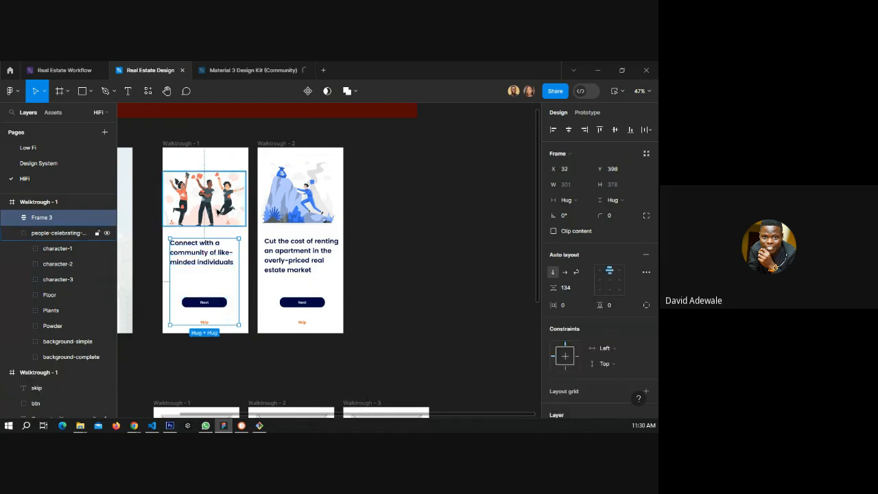
{"action": "left_click", "coordinate": [58, 232], "text": "shift"}
{"action": "key", "text": "shift+a"}
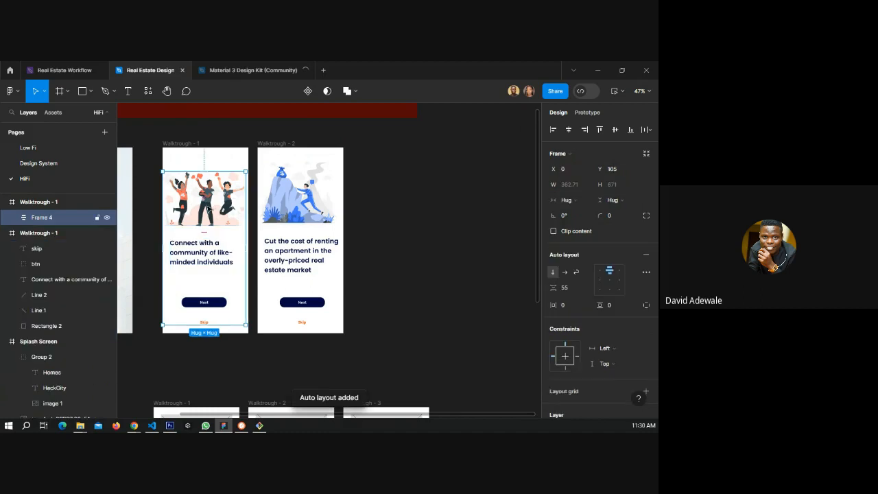
Shift the Walktrough - 1 auto layout content frame sideways to X 10.
{"action": "left_click_drag", "start_coordinate": [207, 207], "coordinate": [211, 209]}
{"action": "key", "text": "Left"}
{"action": "key", "text": "Left"}
{"action": "key", "text": "Left"}
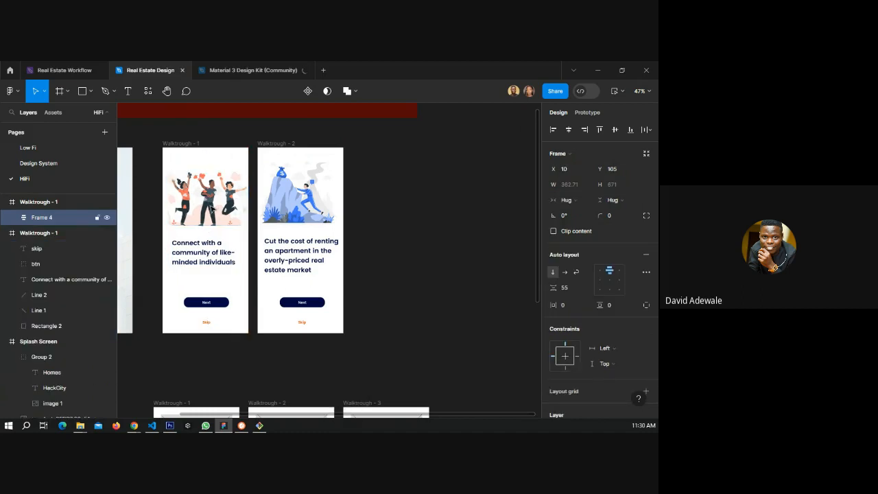
Resize the Walktrough - 2 money illustration to about 362 × 270 and position it at X 7, Y 50.
{"action": "left_click", "coordinate": [296, 208]}
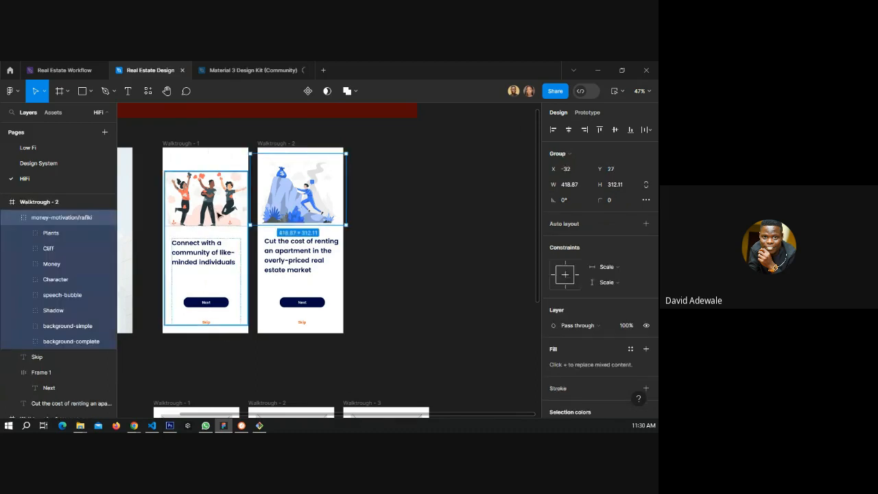
{"action": "left_click", "coordinate": [218, 215]}
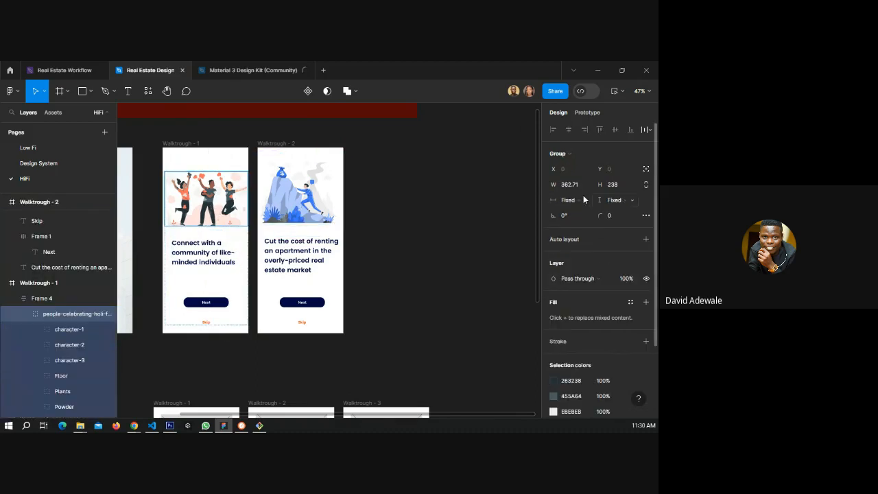
{"action": "double_click", "coordinate": [297, 207]}
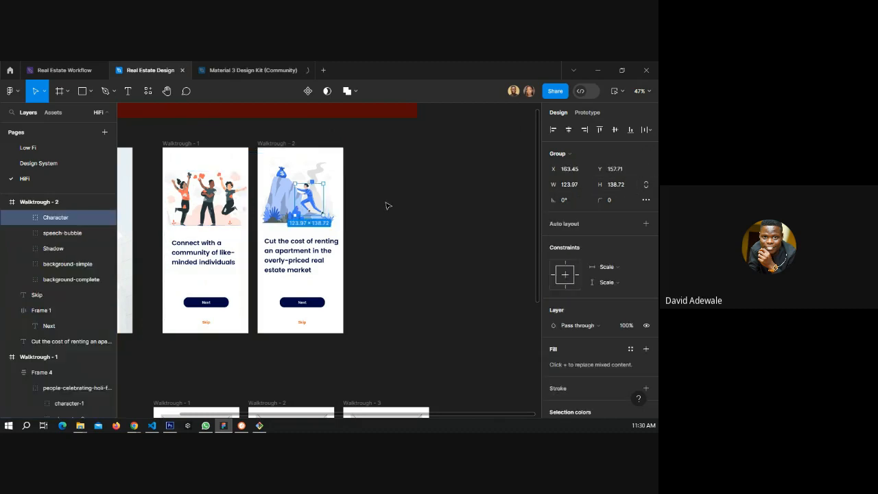
{"action": "key", "text": "Escape"}
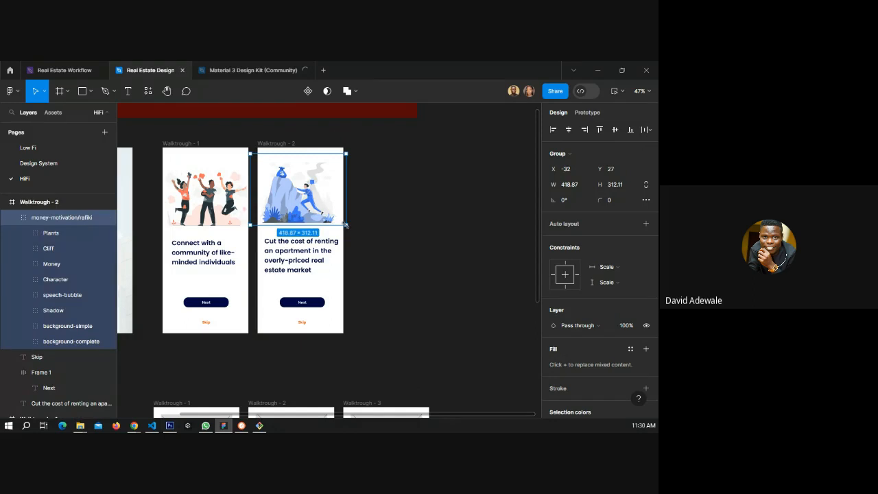
{"action": "left_click_drag", "start_coordinate": [335, 220], "coordinate": [333, 215]}
{"action": "scroll", "coordinate": [346, 180], "scroll_direction": "up", "scroll_amount": 5}
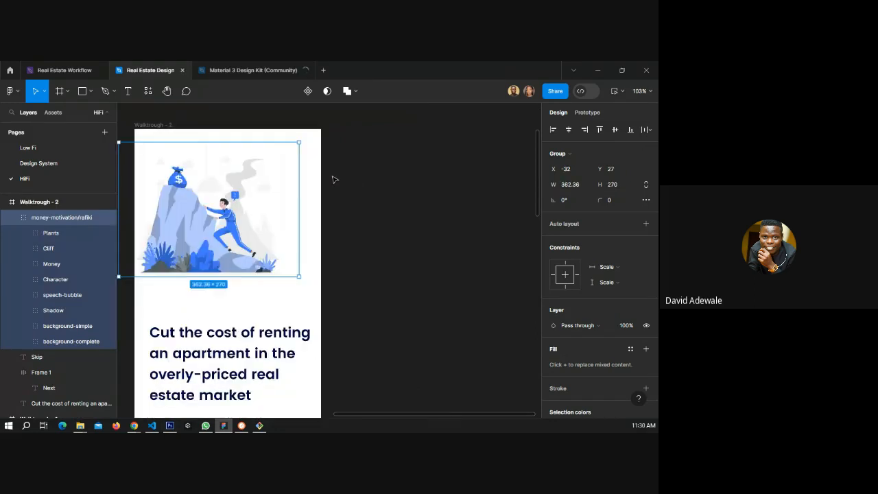
{"action": "left_click_drag", "start_coordinate": [182, 214], "coordinate": [210, 233]}
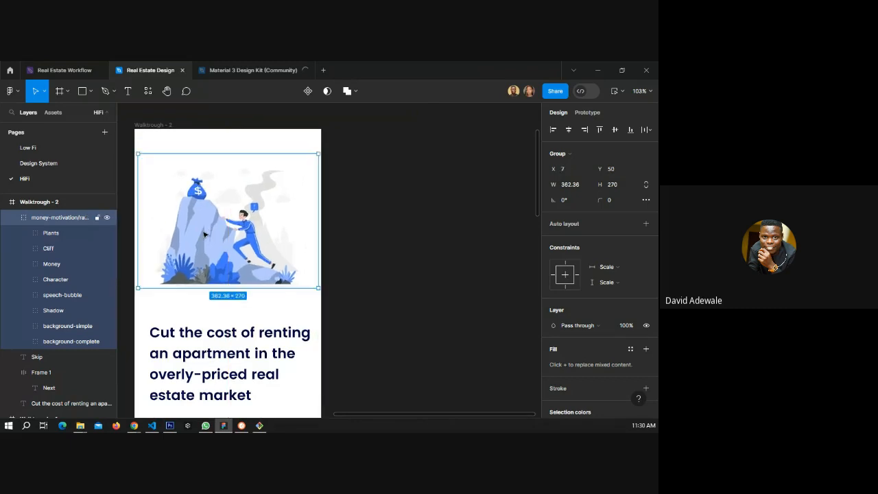
Inspect the Walktrough - 2 heading's text properties.
{"action": "scroll", "coordinate": [308, 237], "scroll_direction": "down", "scroll_amount": 3}
{"action": "left_click", "coordinate": [308, 237]}
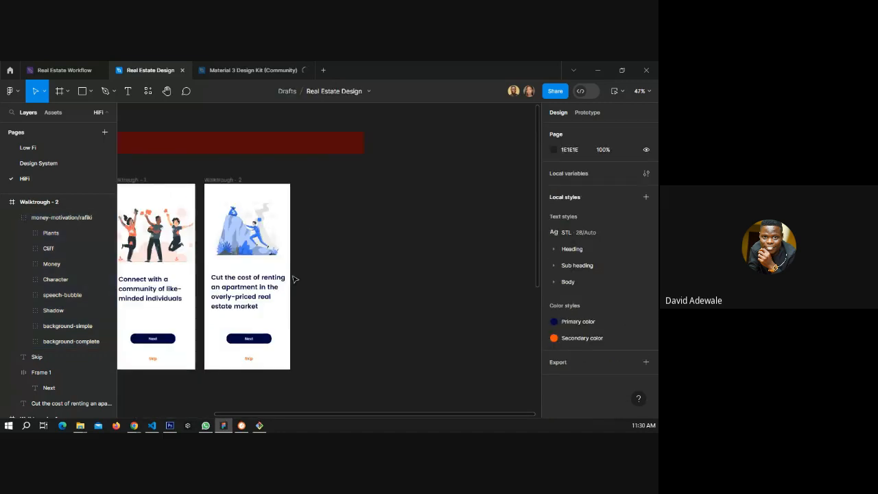
{"action": "scroll", "coordinate": [312, 231], "scroll_direction": "down", "scroll_amount": 2}
{"action": "scroll", "coordinate": [270, 209], "scroll_direction": "down", "scroll_amount": 2}
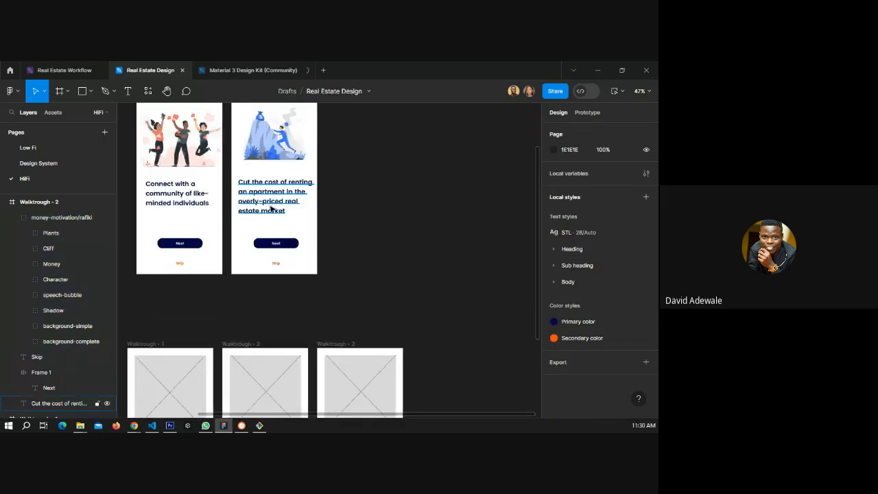
{"action": "left_click", "coordinate": [271, 210]}
{"action": "scroll", "coordinate": [583, 322], "scroll_direction": "down", "scroll_amount": 2}
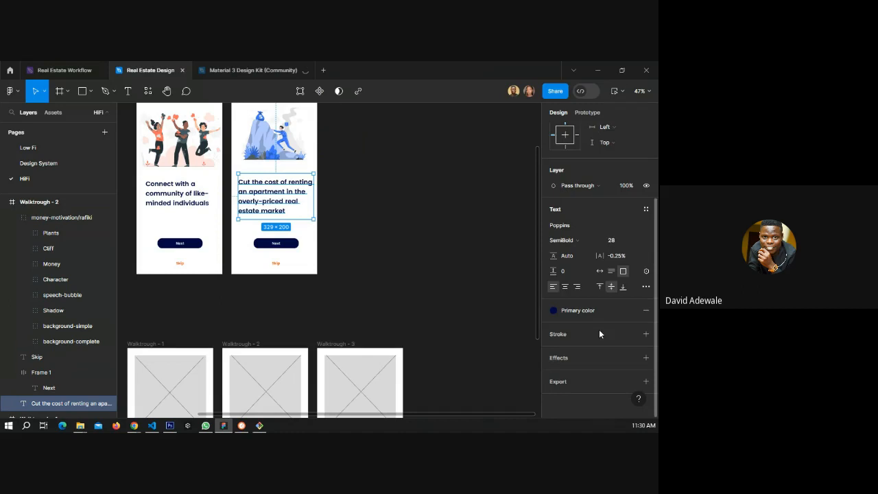
{"action": "left_click", "coordinate": [408, 292]}
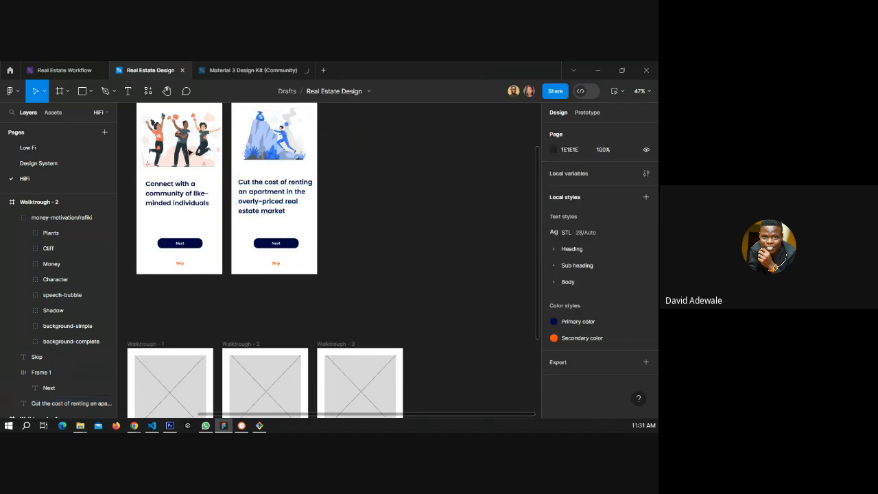
On the Design System page, duplicate the primary and secondary colour swatches just below the originals.
{"action": "left_click", "coordinate": [34, 164]}
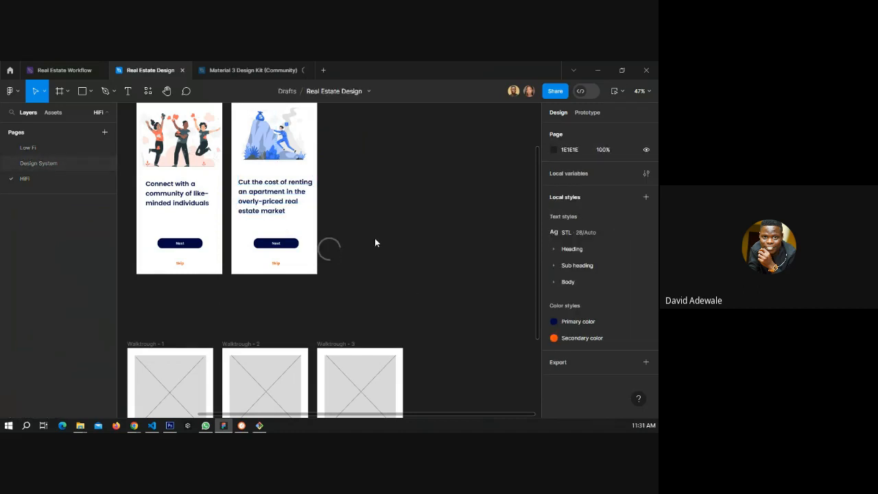
{"action": "scroll", "coordinate": [394, 246], "scroll_direction": "down", "scroll_amount": 1}
{"action": "left_click", "coordinate": [413, 279]}
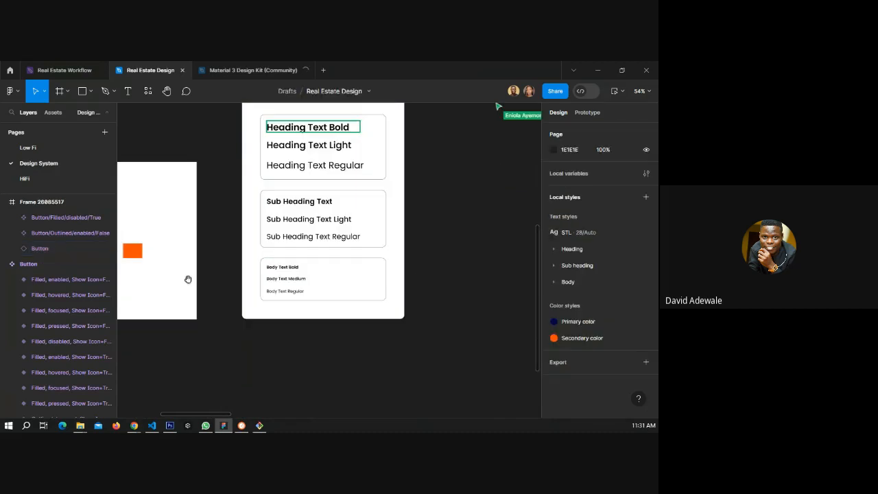
{"action": "left_click_drag", "start_coordinate": [188, 279], "coordinate": [245, 215]}
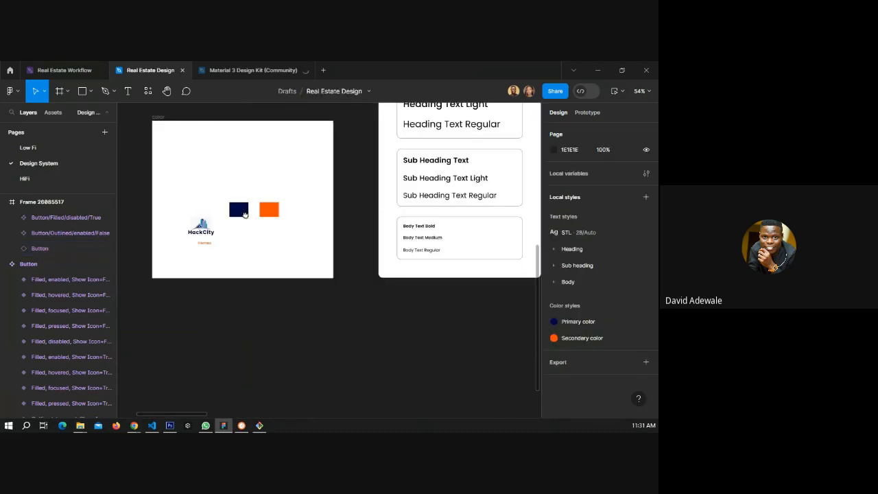
{"action": "left_click", "coordinate": [241, 216]}
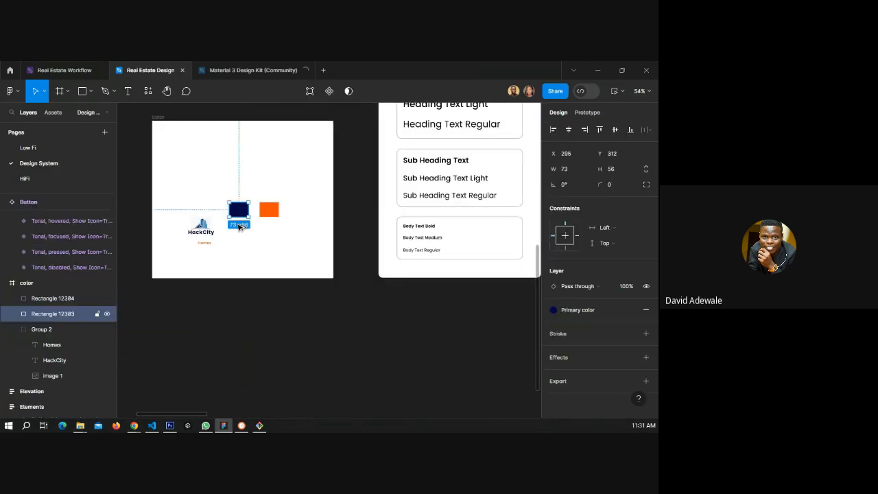
{"action": "left_click_drag", "start_coordinate": [239, 211], "coordinate": [239, 240], "text": "alt"}
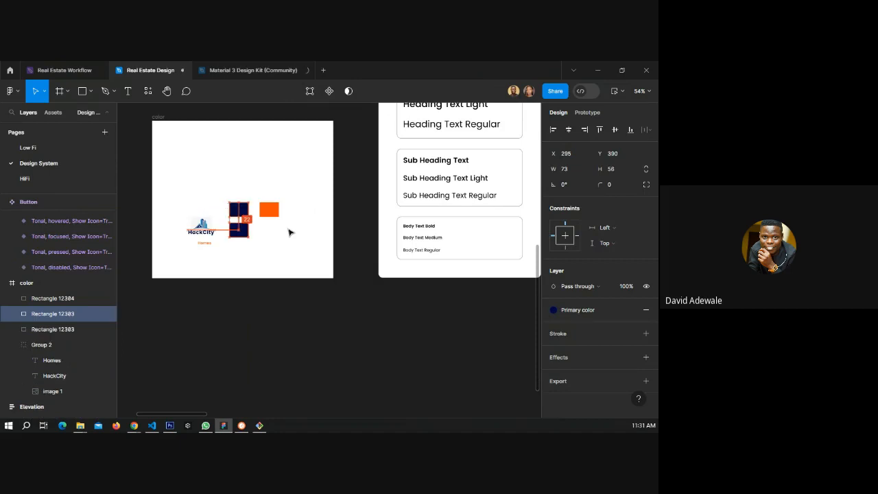
{"action": "left_click", "coordinate": [273, 212]}
{"action": "left_click_drag", "start_coordinate": [273, 212], "coordinate": [272, 232], "text": "alt"}
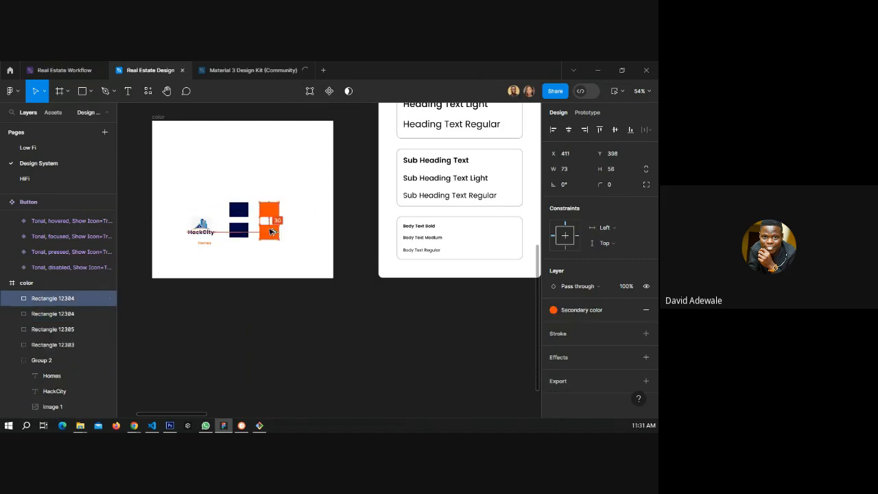
Detach the duplicated primary swatch from its colour style and darken its fill to 020523.
{"action": "left_click", "coordinate": [239, 231]}
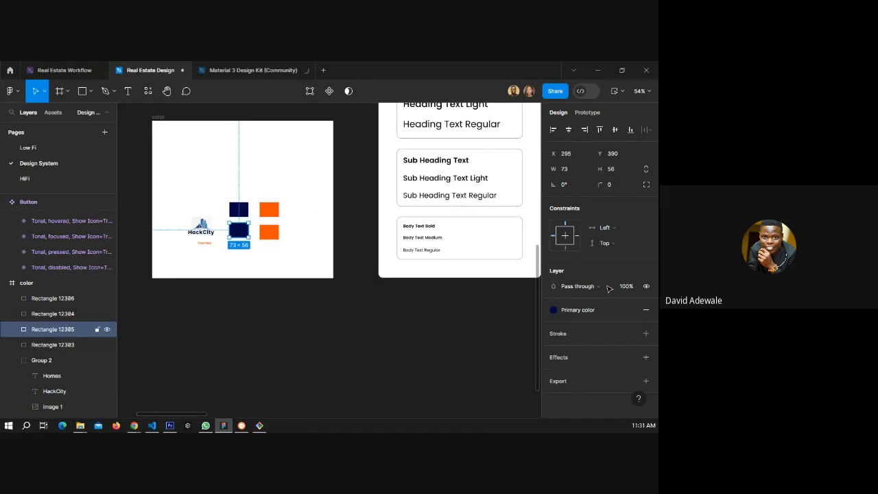
{"action": "left_click", "coordinate": [570, 311]}
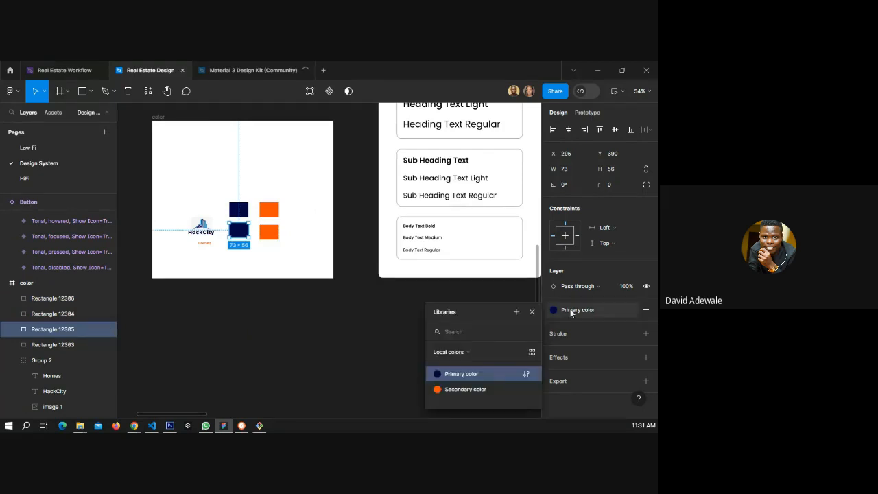
{"action": "left_click", "coordinate": [631, 310]}
{"action": "left_click", "coordinate": [553, 325]}
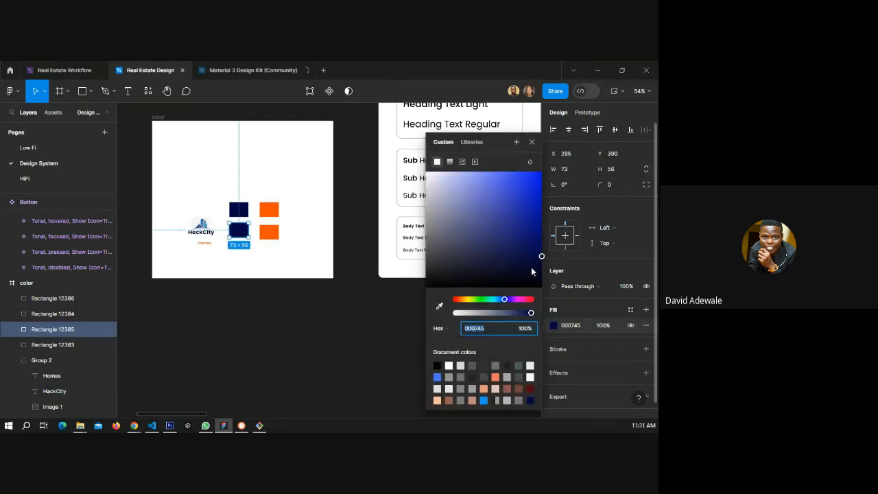
{"action": "left_click_drag", "start_coordinate": [532, 271], "coordinate": [536, 275]}
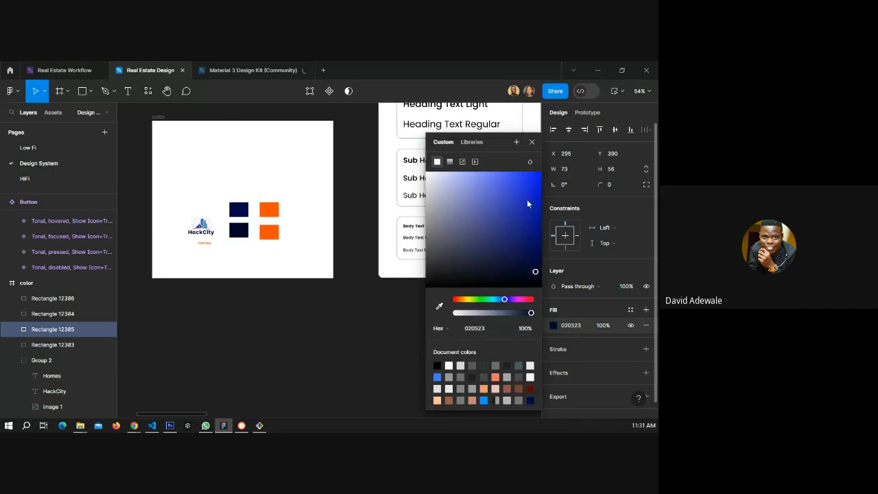
{"action": "key", "text": "Escape"}
Save the darkened swatch's fill as a new colour style named dark color.
{"action": "left_click", "coordinate": [630, 310]}
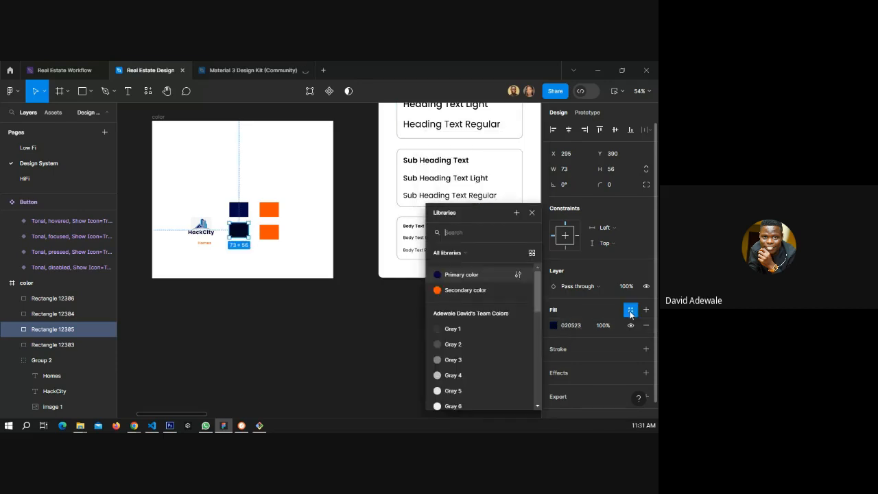
{"action": "left_click", "coordinate": [516, 213]}
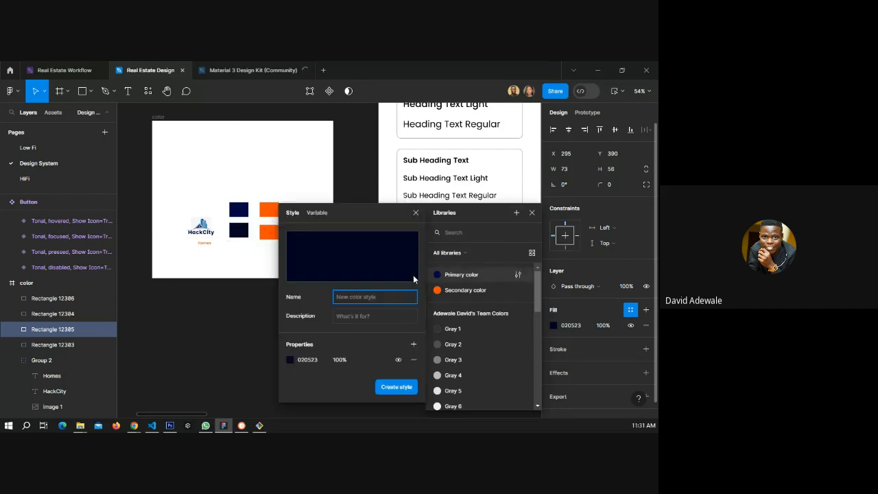
{"action": "type", "text": "dar"}
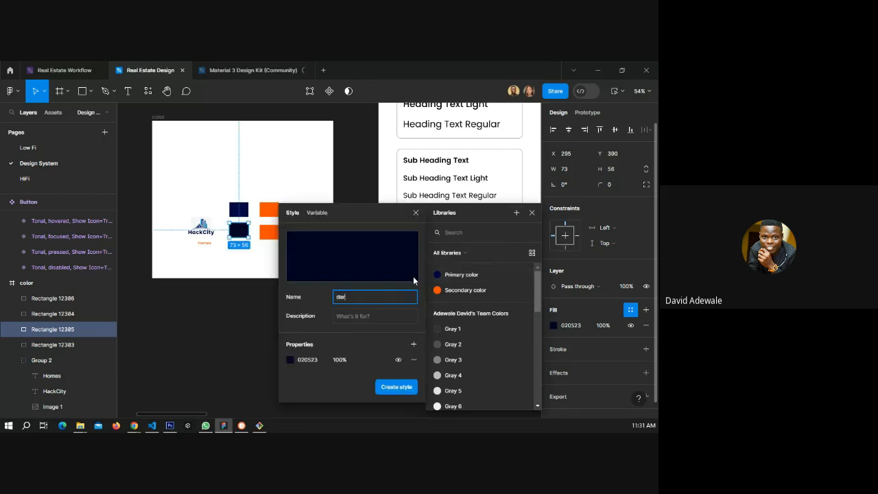
{"action": "type", "text": "k color"}
{"action": "key", "text": "Return"}
Detach the duplicated secondary swatch from its colour style and change its fill to FFF7F3.
{"action": "left_click", "coordinate": [268, 231]}
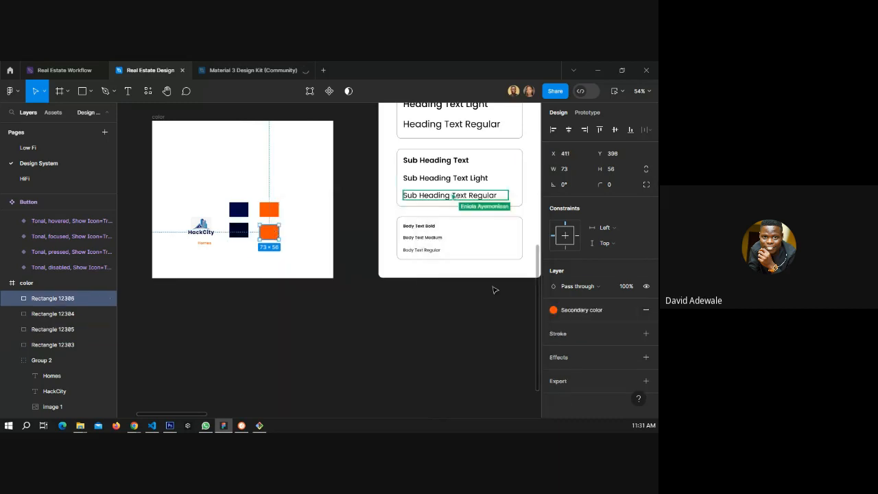
{"action": "left_click", "coordinate": [608, 311]}
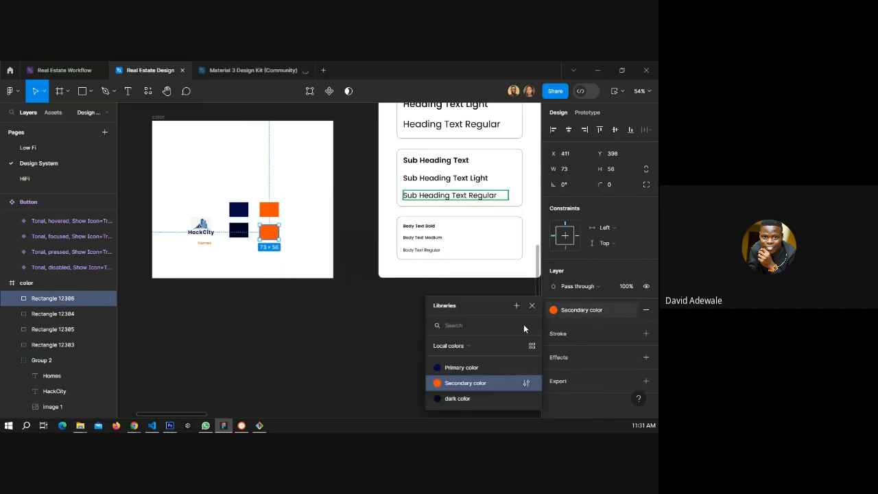
{"action": "left_click", "coordinate": [629, 310]}
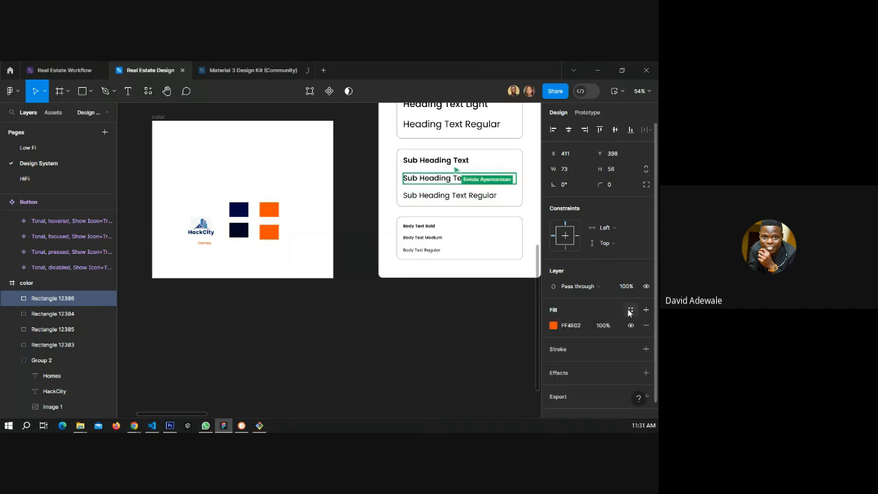
{"action": "left_click", "coordinate": [553, 326]}
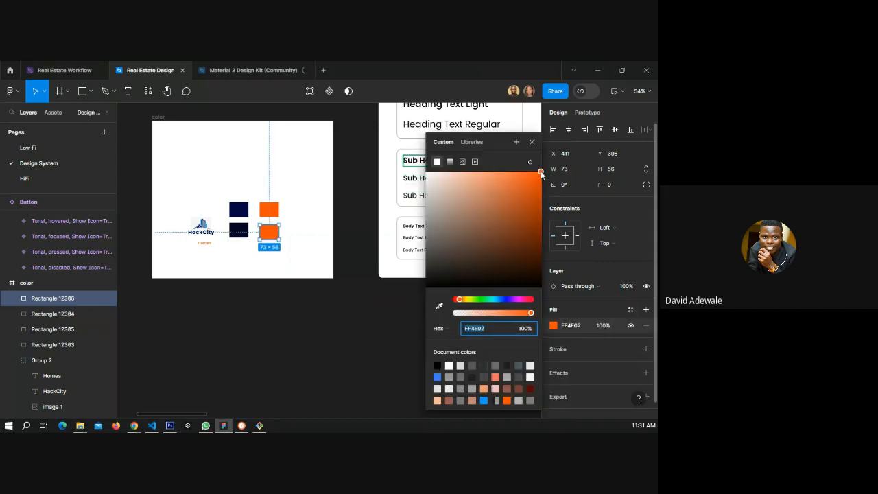
{"action": "left_click_drag", "start_coordinate": [541, 172], "coordinate": [431, 176]}
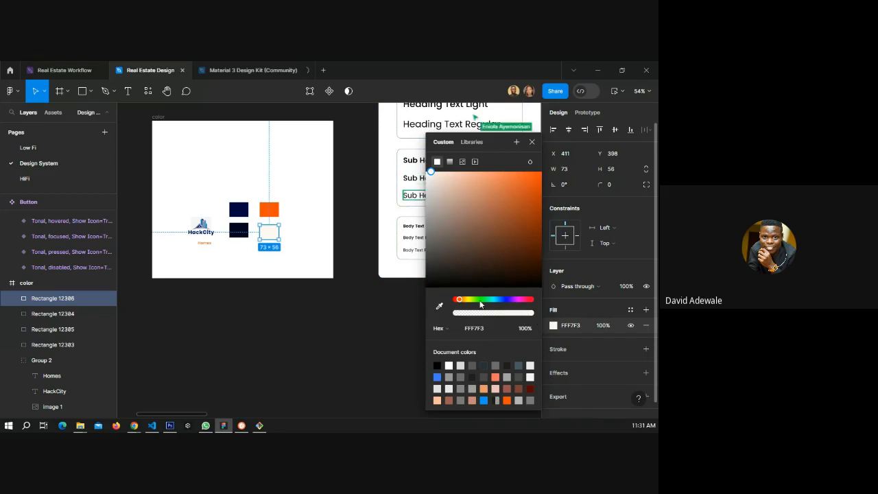
Save the pale swatch's fill as a new colour style named light color.
{"action": "left_click", "coordinate": [630, 309]}
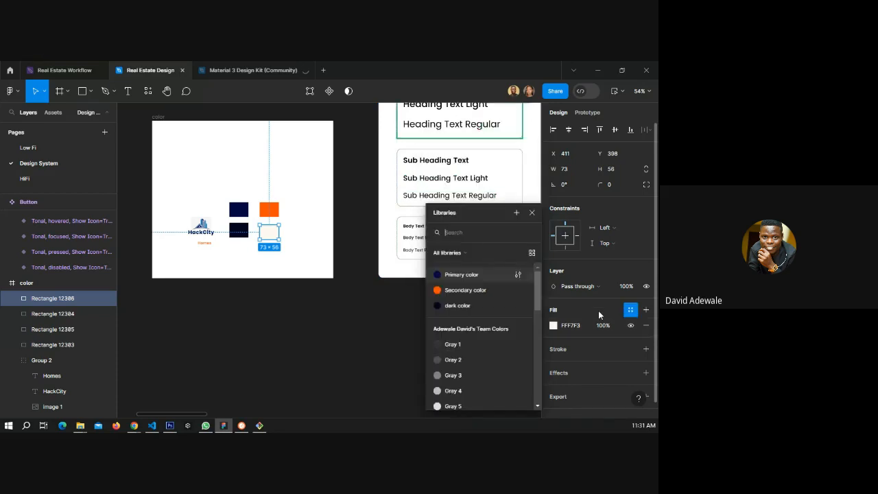
{"action": "left_click", "coordinate": [516, 212]}
{"action": "type", "text": "l"}
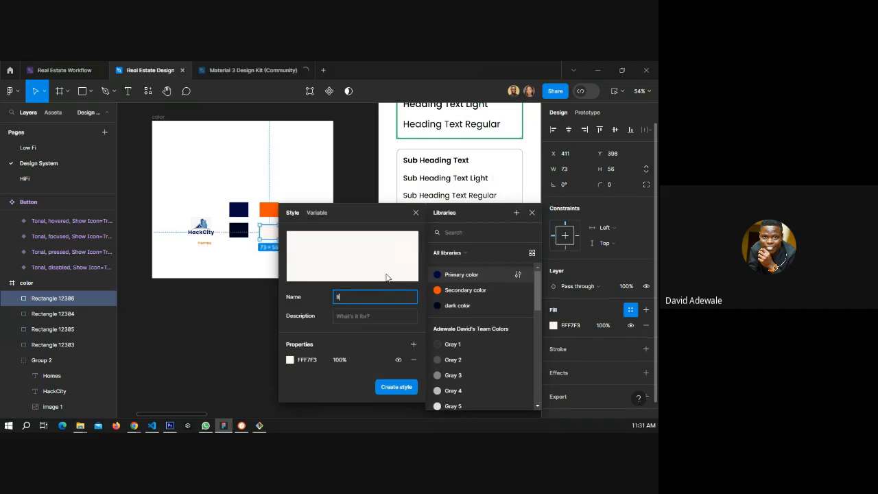
{"action": "type", "text": "ight color"}
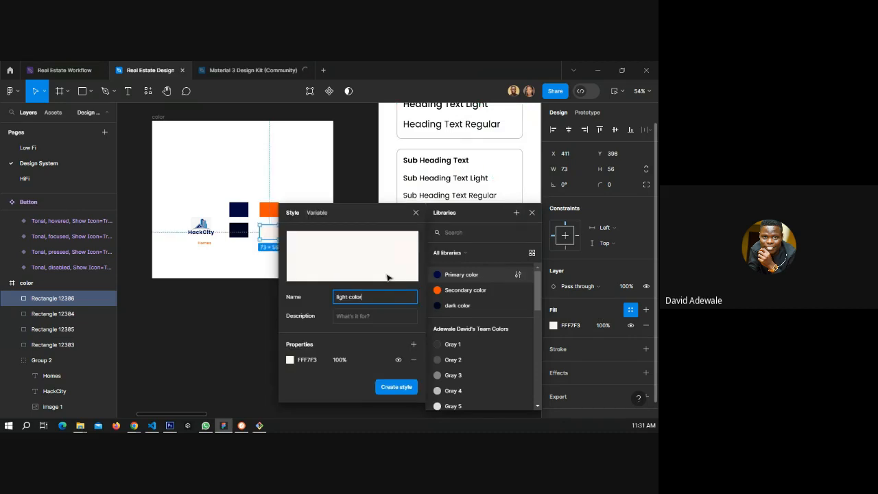
{"action": "key", "text": "Return"}
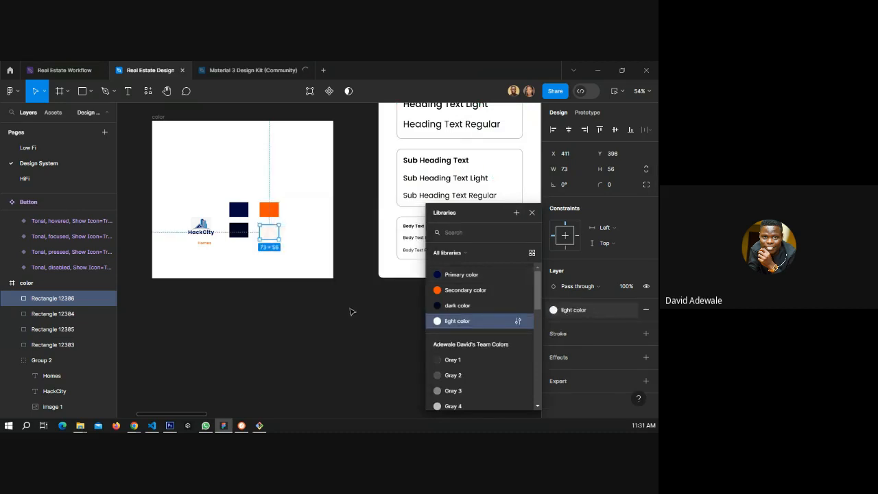
{"action": "left_click", "coordinate": [349, 311]}
On the HiFi page, apply the light color style to the Walktrough - 2 Next button text.
{"action": "left_click", "coordinate": [93, 178]}
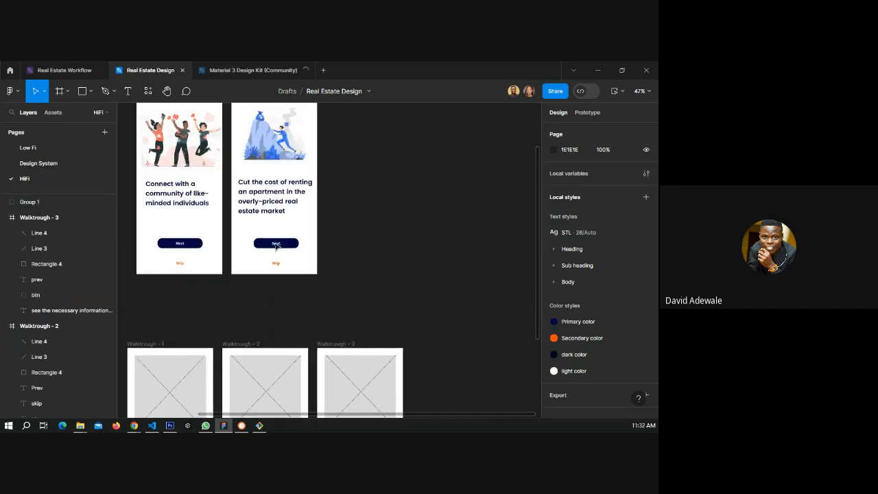
{"action": "left_click", "coordinate": [276, 244]}
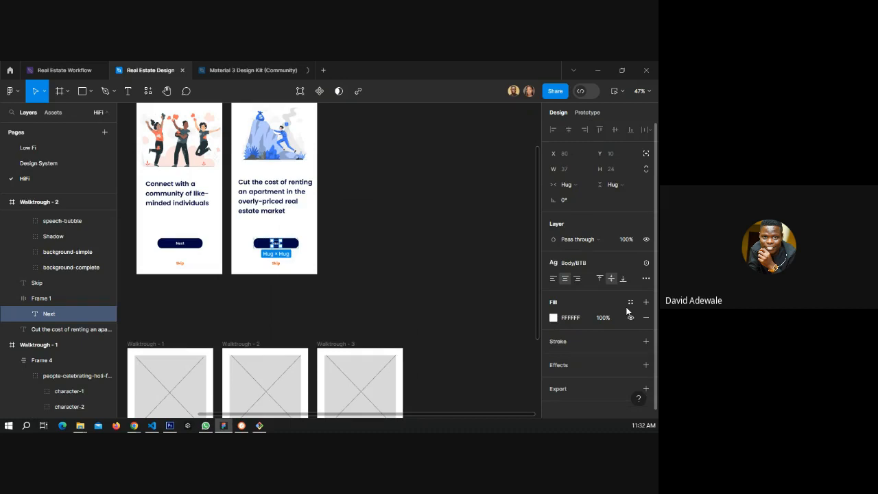
{"action": "left_click", "coordinate": [629, 302]}
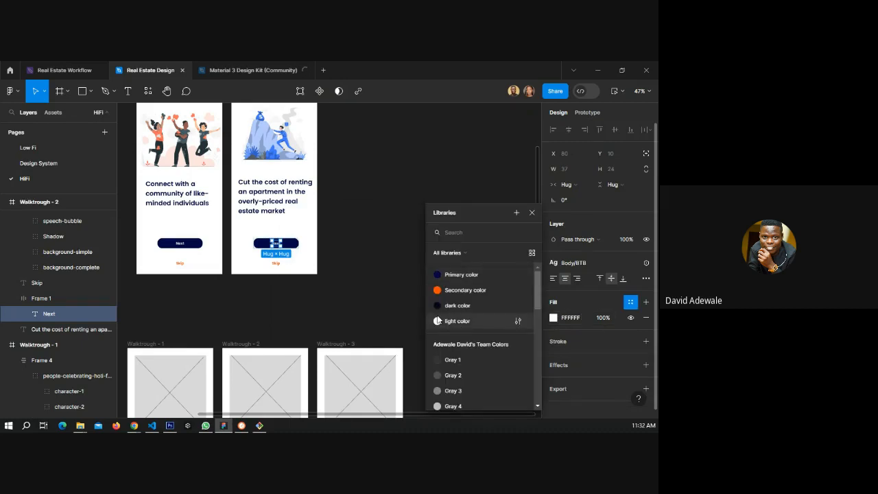
{"action": "left_click", "coordinate": [456, 320]}
Apply the light color style to the Walktrough - 1 Next button text.
{"action": "scroll", "coordinate": [179, 247], "scroll_direction": "up", "scroll_amount": 5}
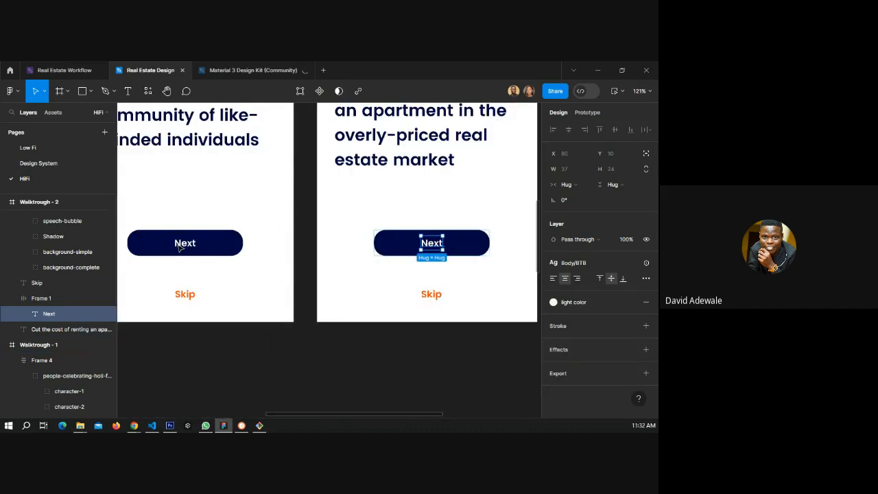
{"action": "left_click", "coordinate": [181, 249], "text": "ctrl"}
{"action": "left_click", "coordinate": [629, 303]}
{"action": "left_click", "coordinate": [630, 303]}
{"action": "left_click", "coordinate": [629, 303]}
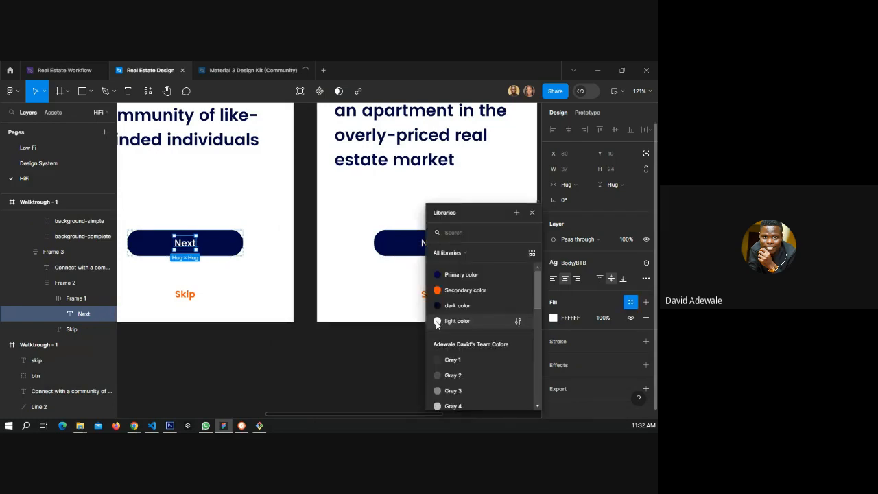
{"action": "left_click", "coordinate": [437, 322]}
Compare the Skip and Next buttons on the HiFi walkthrough screens with the wireframes below.
{"action": "left_click", "coordinate": [282, 348]}
{"action": "scroll", "coordinate": [241, 296], "scroll_direction": "down", "scroll_amount": 2}
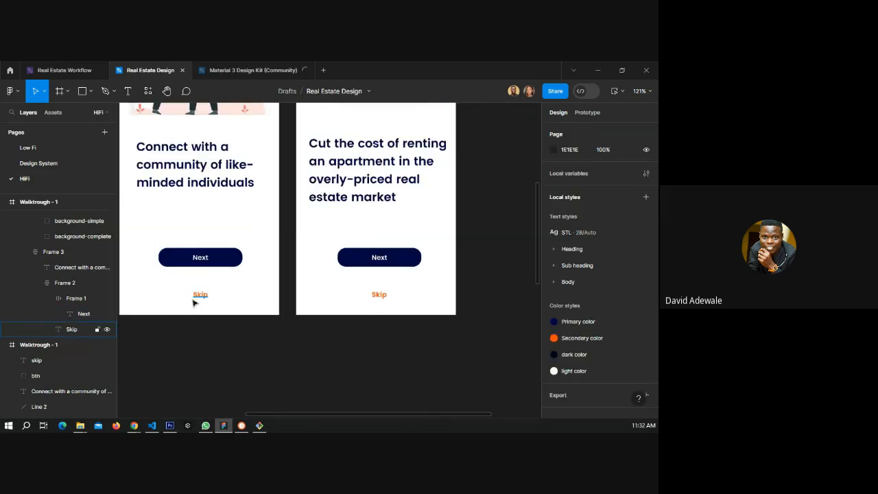
{"action": "scroll", "coordinate": [193, 303], "scroll_direction": "down", "scroll_amount": 3}
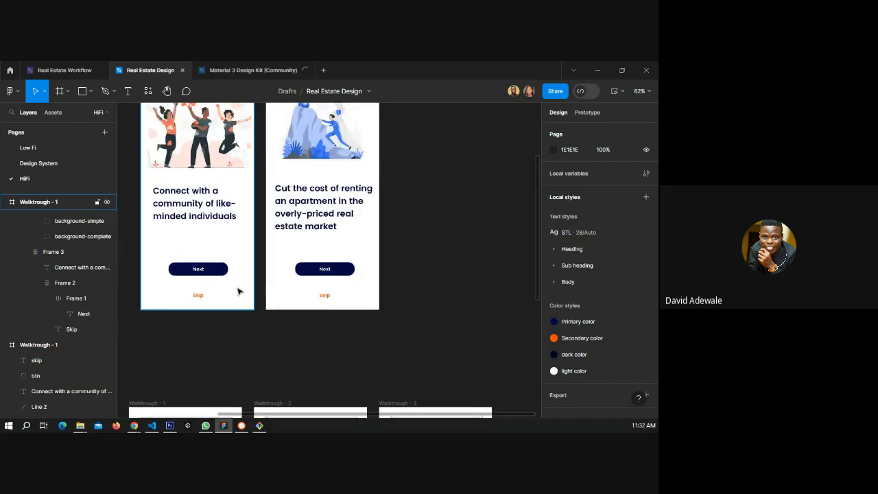
{"action": "left_click", "coordinate": [324, 296]}
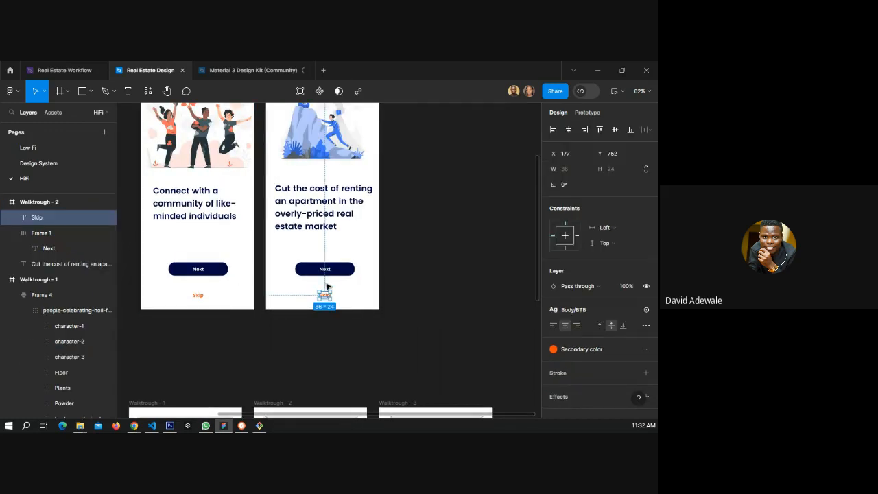
{"action": "scroll", "coordinate": [326, 286], "scroll_direction": "up", "scroll_amount": 3}
{"action": "scroll", "coordinate": [318, 273], "scroll_direction": "down", "scroll_amount": 1}
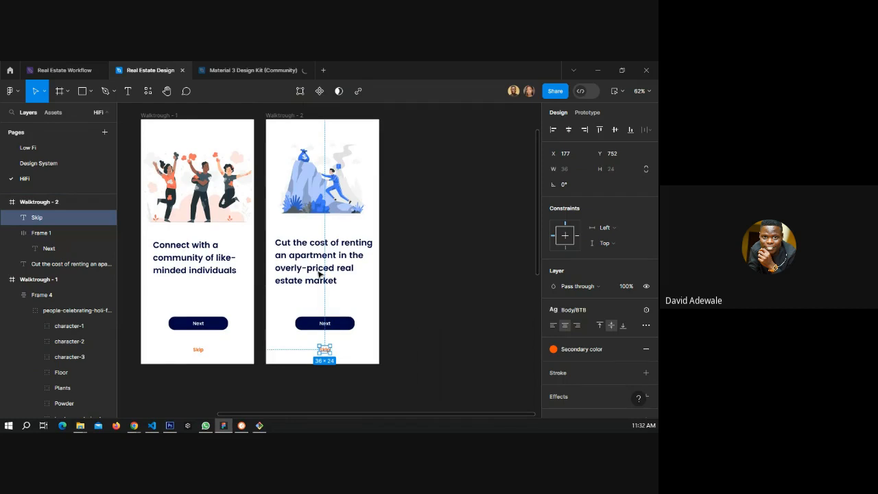
{"action": "left_click", "coordinate": [406, 281]}
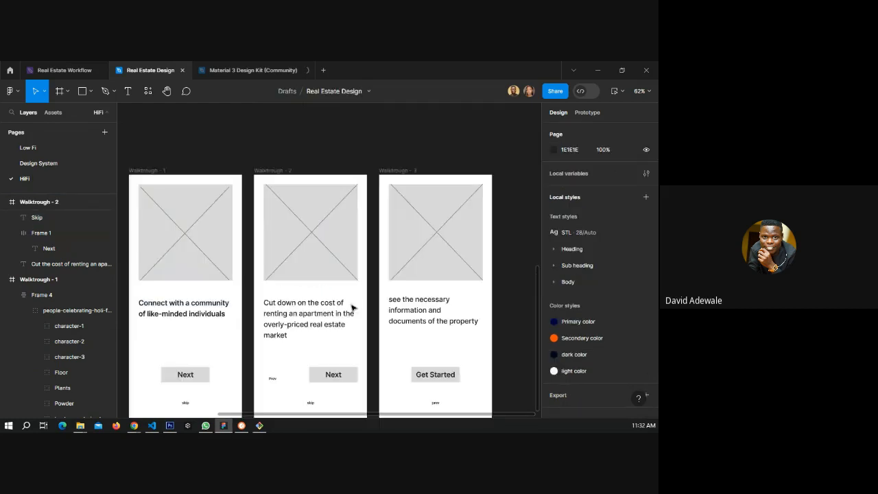
{"action": "scroll", "coordinate": [351, 307], "scroll_direction": "down", "scroll_amount": 4}
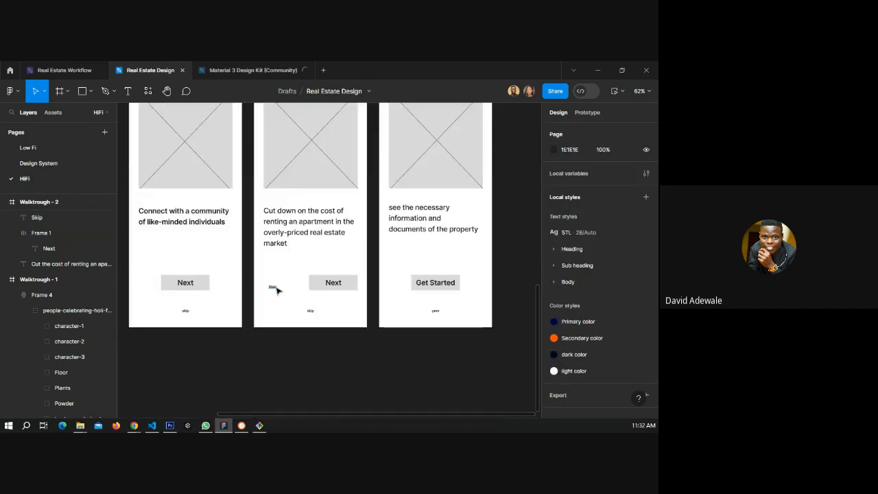
{"action": "scroll", "coordinate": [308, 286], "scroll_direction": "up", "scroll_amount": 10}
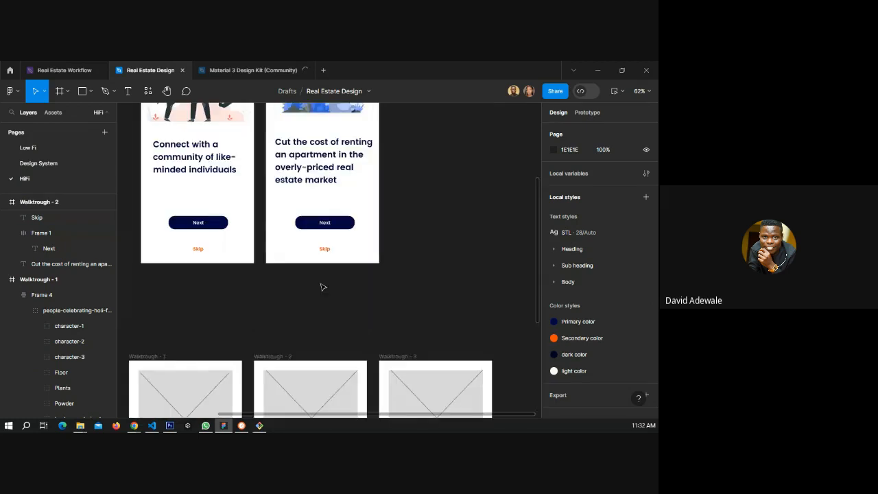
{"action": "scroll", "coordinate": [336, 274], "scroll_direction": "up", "scroll_amount": 1}
{"action": "left_click", "coordinate": [347, 261]}
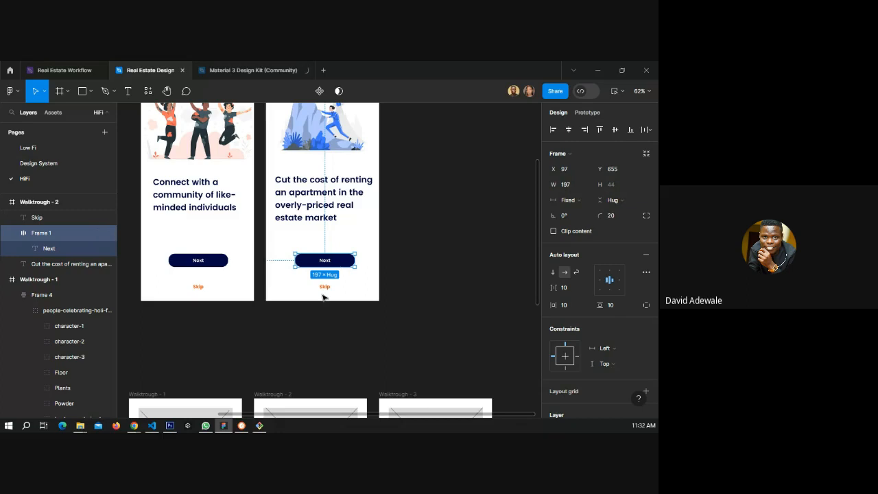
{"action": "left_click", "coordinate": [325, 289]}
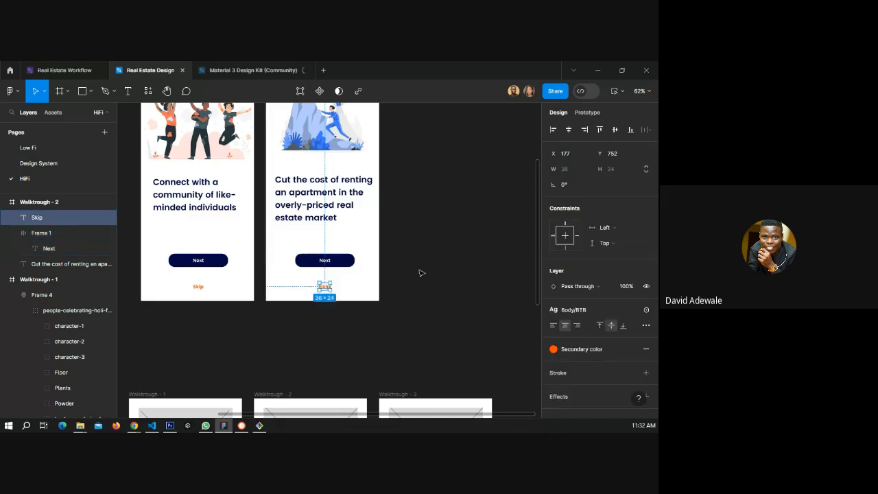
{"action": "left_click", "coordinate": [421, 273]}
{"action": "scroll", "coordinate": [317, 293], "scroll_direction": "down", "scroll_amount": 4}
{"action": "scroll", "coordinate": [317, 292], "scroll_direction": "down", "scroll_amount": 3}
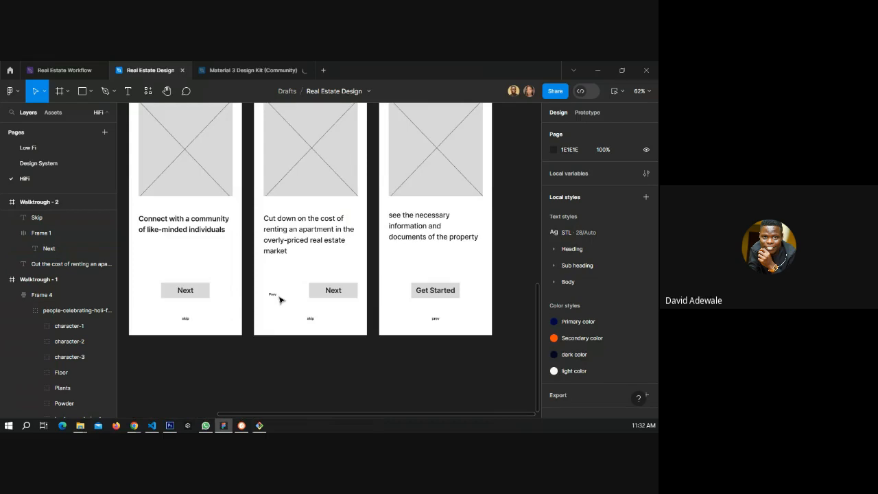
{"action": "scroll", "coordinate": [295, 293], "scroll_direction": "up", "scroll_amount": 4}
{"action": "scroll", "coordinate": [310, 286], "scroll_direction": "up", "scroll_amount": 5}
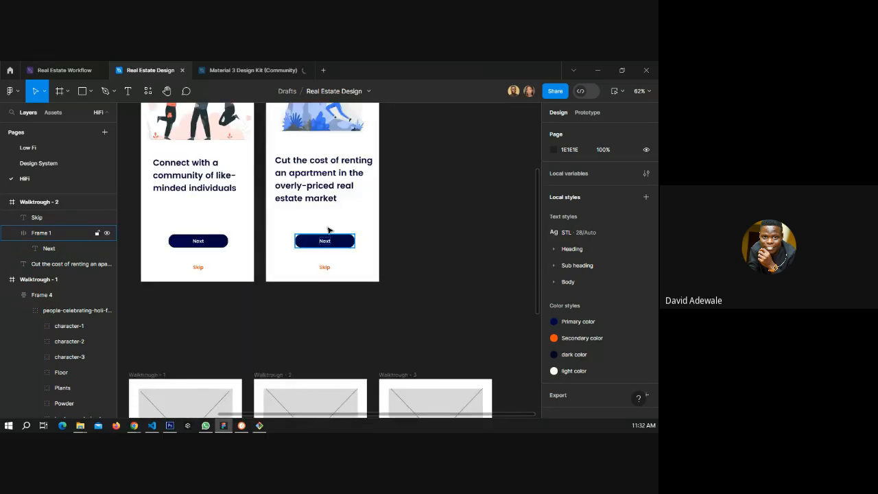
Narrow the Walktrough - 2 Next button to 147 wide and duplicate it so two Next buttons sit side by side.
{"action": "left_click", "coordinate": [343, 244]}
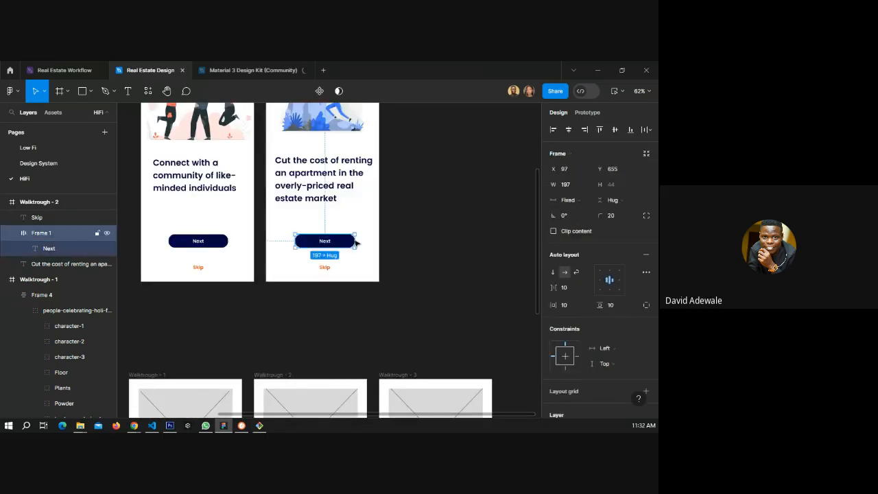
{"action": "left_click_drag", "start_coordinate": [356, 242], "coordinate": [366, 245]}
{"action": "left_click_drag", "start_coordinate": [310, 241], "coordinate": [325, 242]}
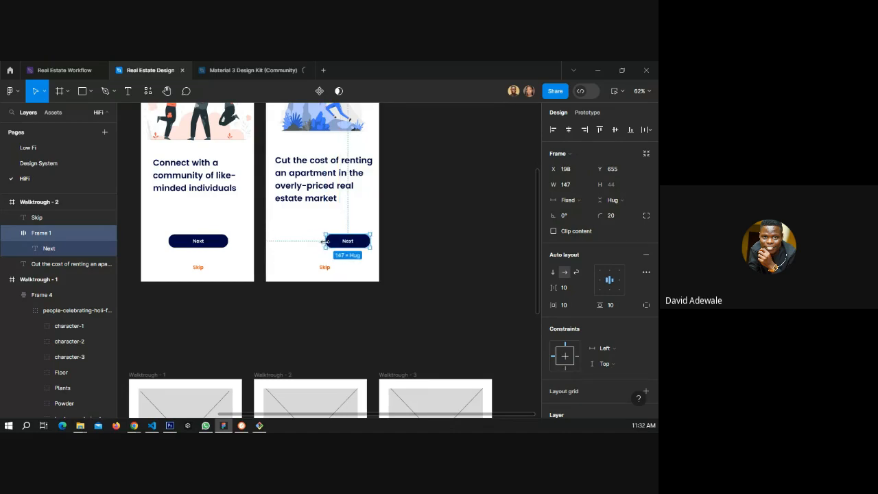
{"action": "key", "text": "shift+a"}
{"action": "left_click_drag", "start_coordinate": [284, 244], "coordinate": [291, 247]}
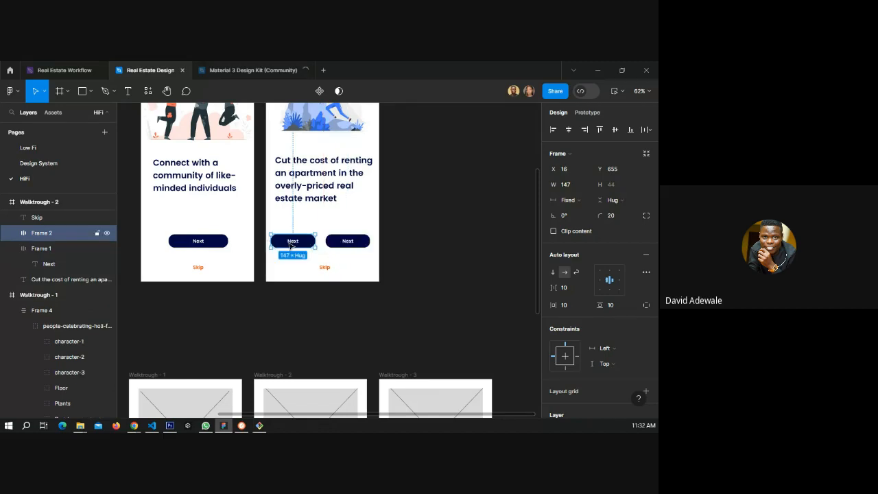
{"action": "scroll", "coordinate": [292, 245], "scroll_direction": "up", "scroll_amount": 6}
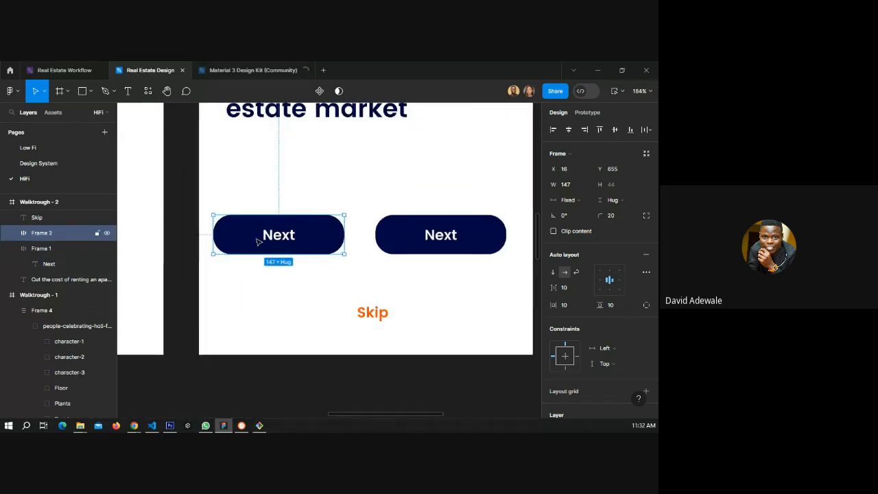
On the Design System page, duplicate the primary colour swatch above itself and change its fill to a light blue tint.
{"action": "left_click", "coordinate": [41, 164]}
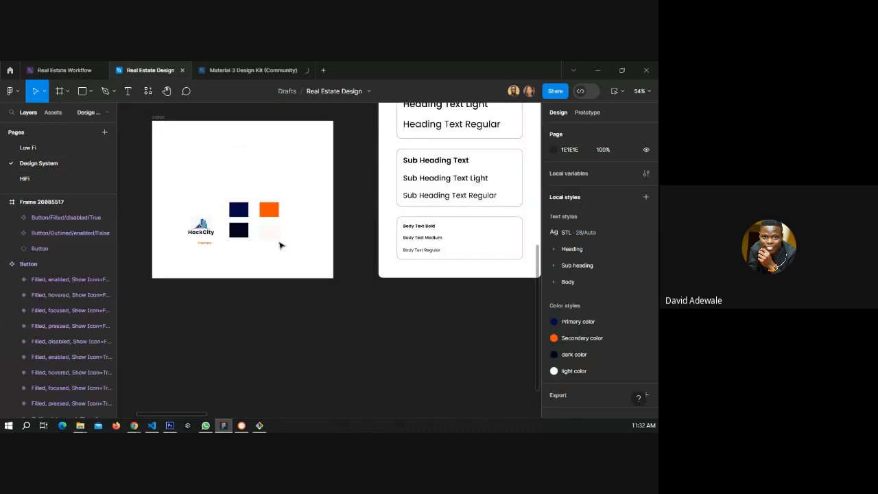
{"action": "left_click", "coordinate": [240, 212]}
{"action": "left_click_drag", "start_coordinate": [241, 214], "coordinate": [239, 181], "text": "alt"}
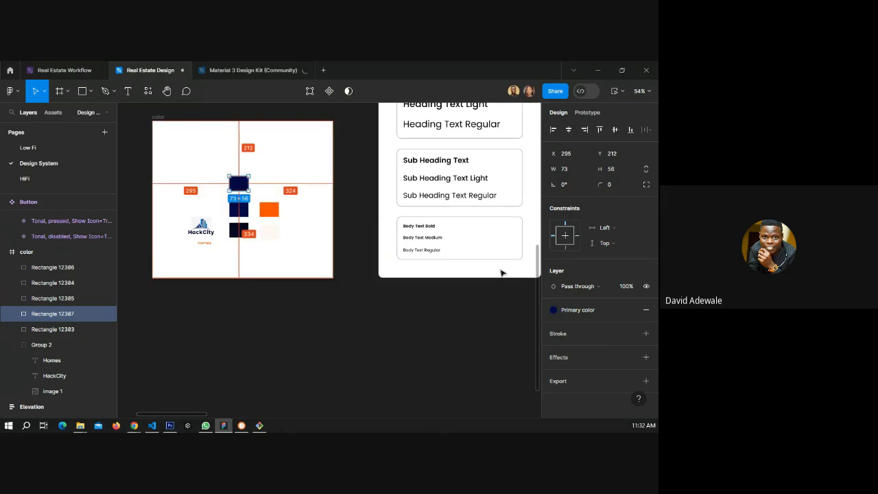
{"action": "left_click", "coordinate": [628, 310]}
{"action": "left_click", "coordinate": [552, 325]}
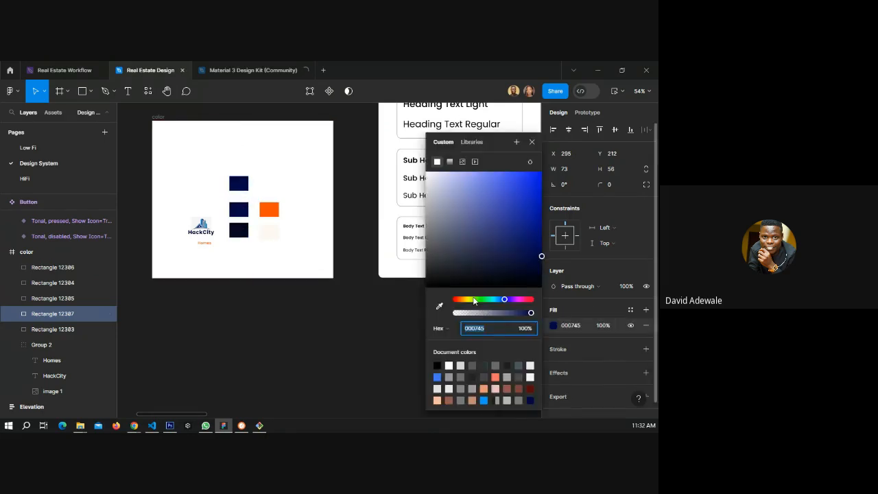
{"action": "left_click", "coordinate": [455, 176]}
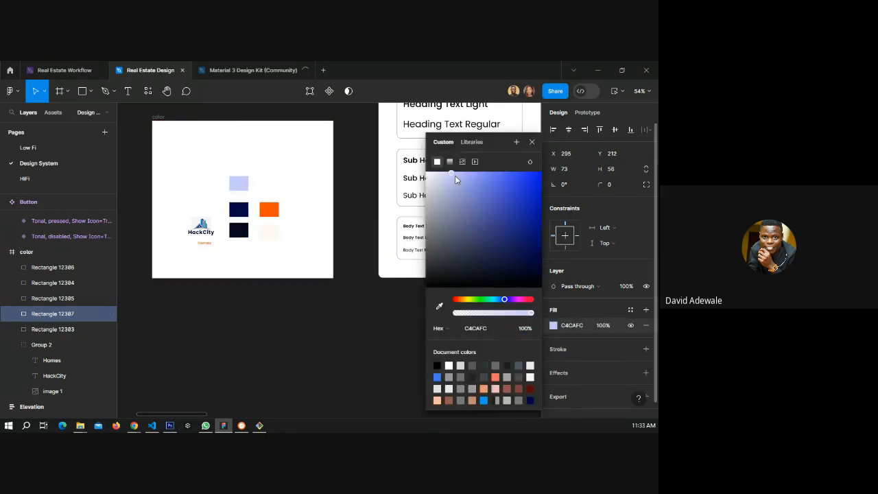
{"action": "left_click", "coordinate": [532, 141]}
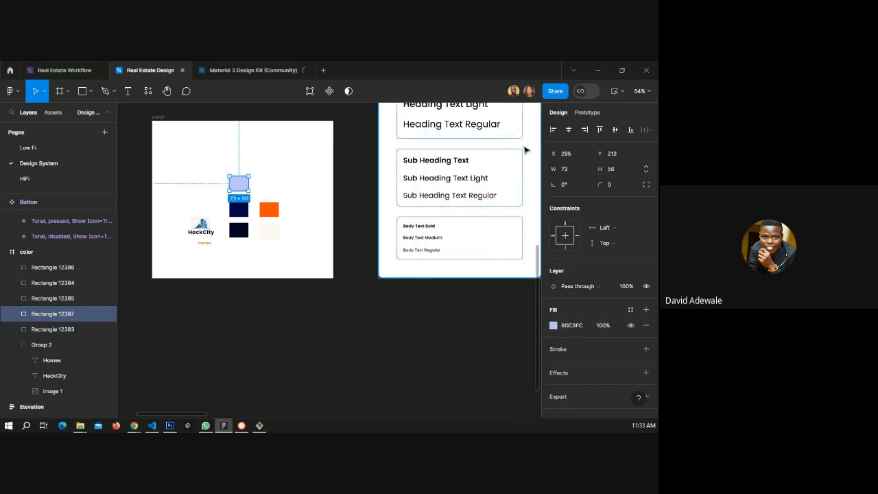
Duplicate the orange secondary swatch above itself and change its fill to the pale orange FFDBCC.
{"action": "left_click", "coordinate": [271, 215]}
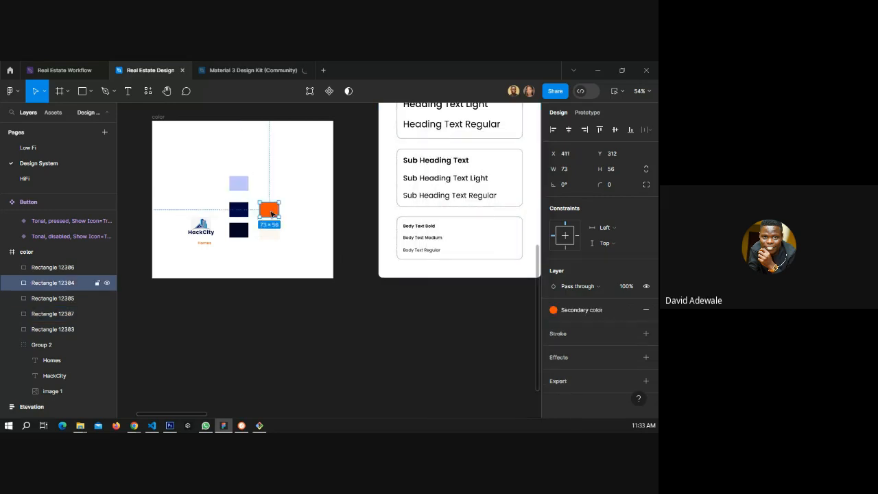
{"action": "left_click_drag", "start_coordinate": [272, 214], "coordinate": [271, 183], "text": "alt"}
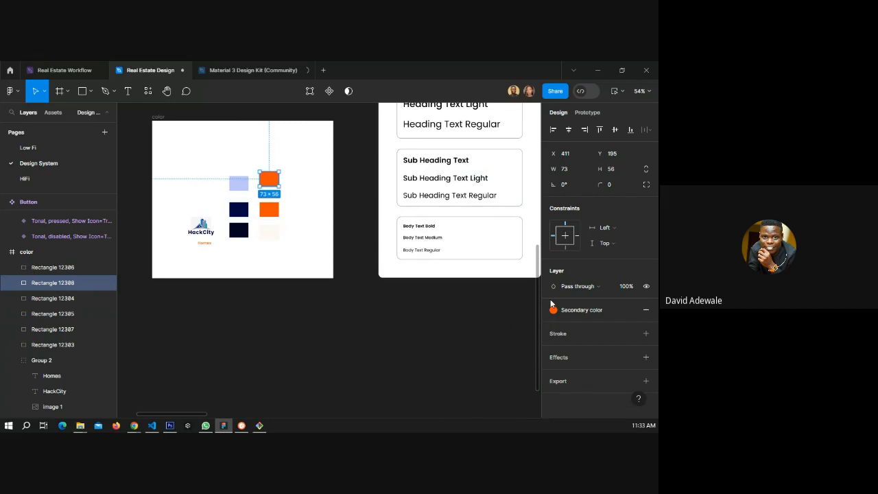
{"action": "left_click", "coordinate": [554, 309]}
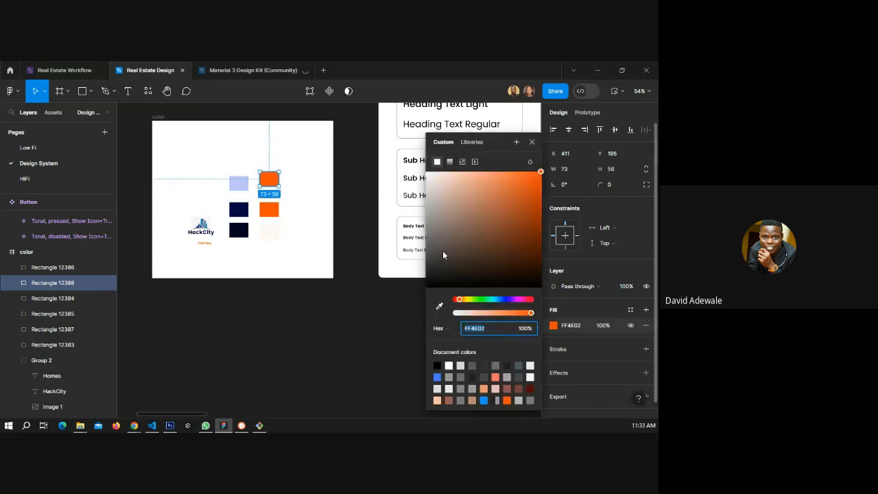
{"action": "left_click", "coordinate": [443, 177]}
{"action": "left_click_drag", "start_coordinate": [444, 177], "coordinate": [449, 173]}
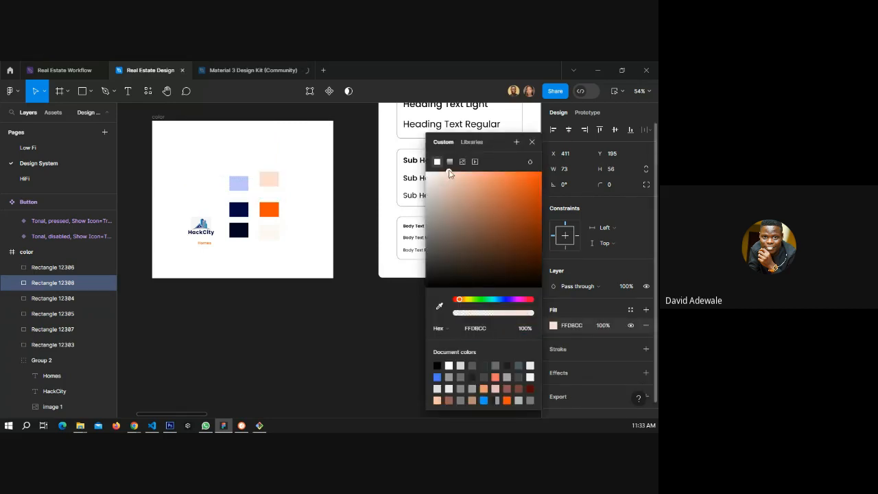
{"action": "key", "text": "Escape"}
Select the new light blue swatch in the colour frame.
{"action": "scroll", "coordinate": [255, 195], "scroll_direction": "up", "scroll_amount": 3}
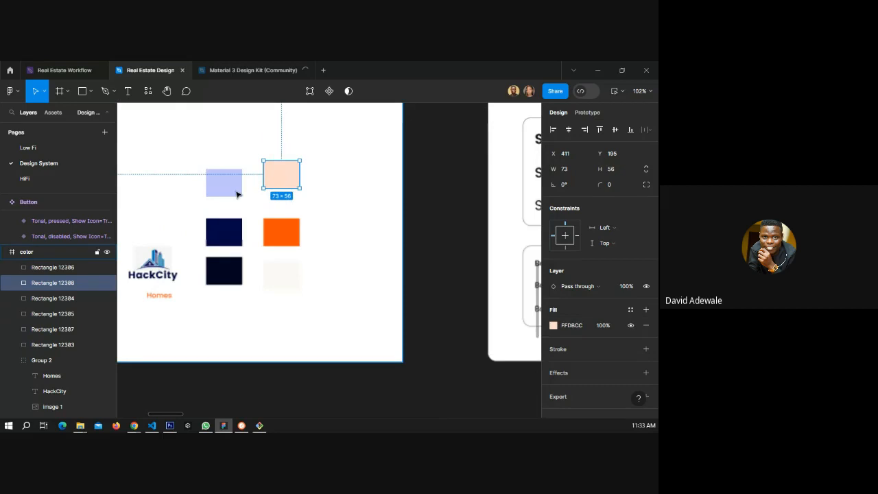
{"action": "left_click", "coordinate": [236, 195]}
{"action": "scroll", "coordinate": [236, 195], "scroll_direction": "up", "scroll_amount": 2}
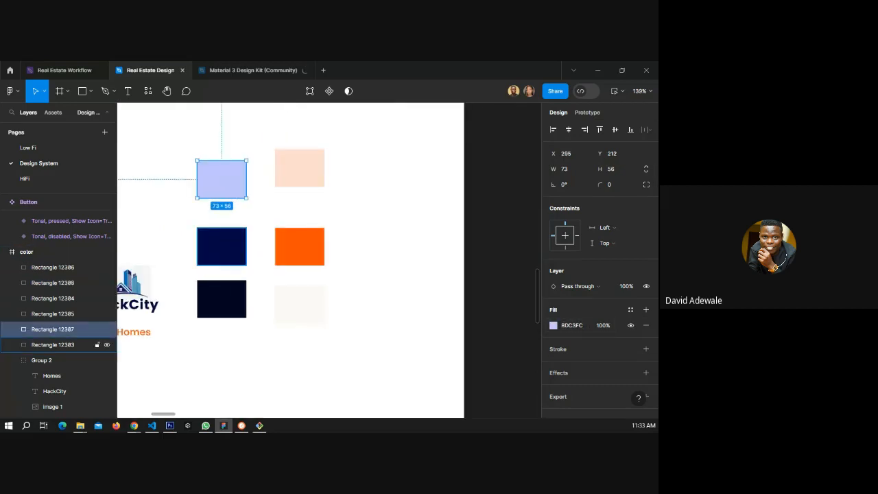
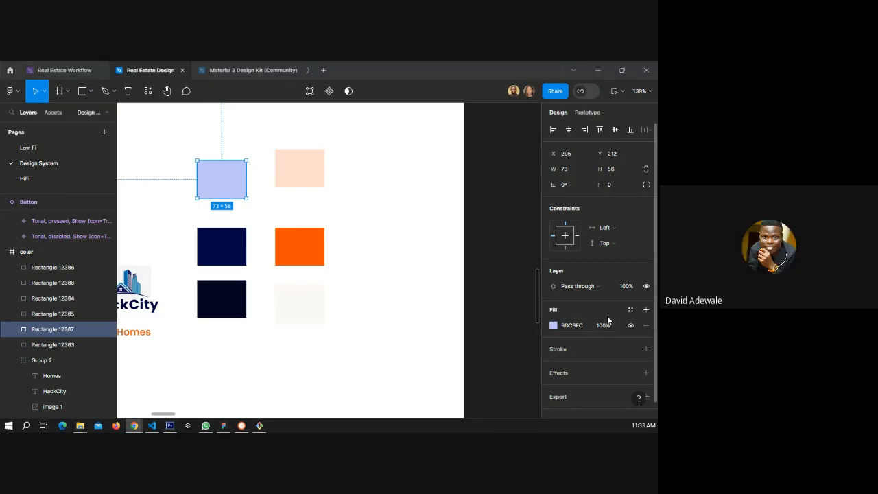
Save the light blue swatch's fill as a new colour style named primary light.
{"action": "left_click", "coordinate": [630, 309]}
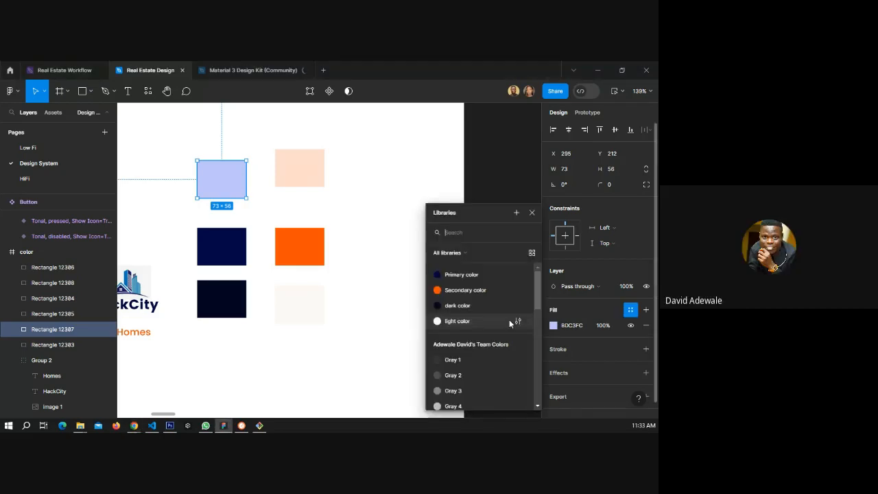
{"action": "left_click", "coordinate": [515, 212]}
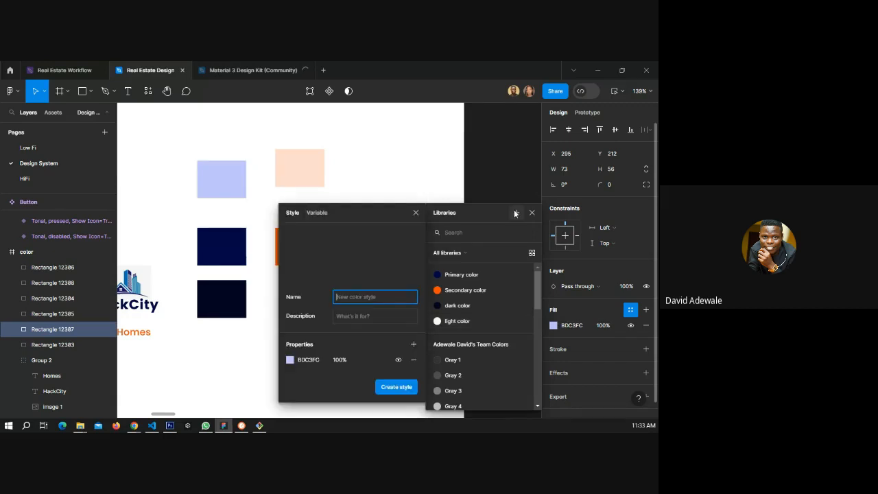
{"action": "type", "text": "prin"}
{"action": "type", "text": "ary light"}
{"action": "key", "text": "Return"}
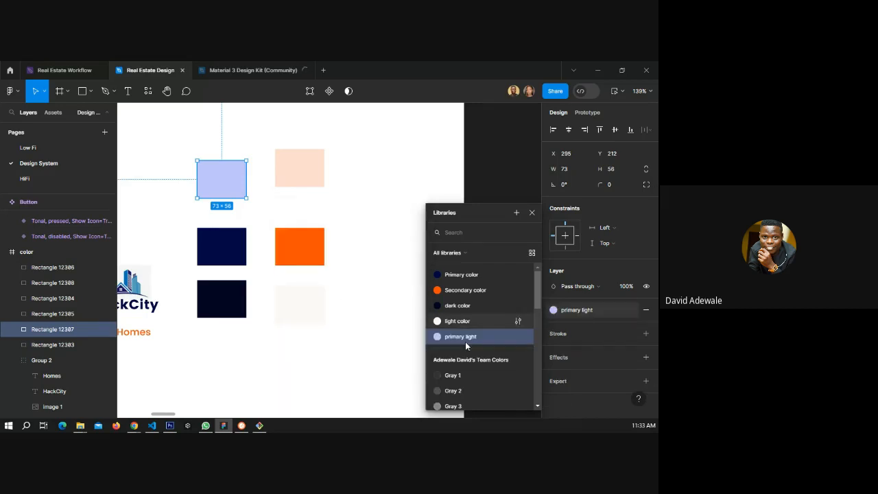
Save the pale orange swatch's fill as a new colour style named secondary light.
{"action": "left_click", "coordinate": [300, 166]}
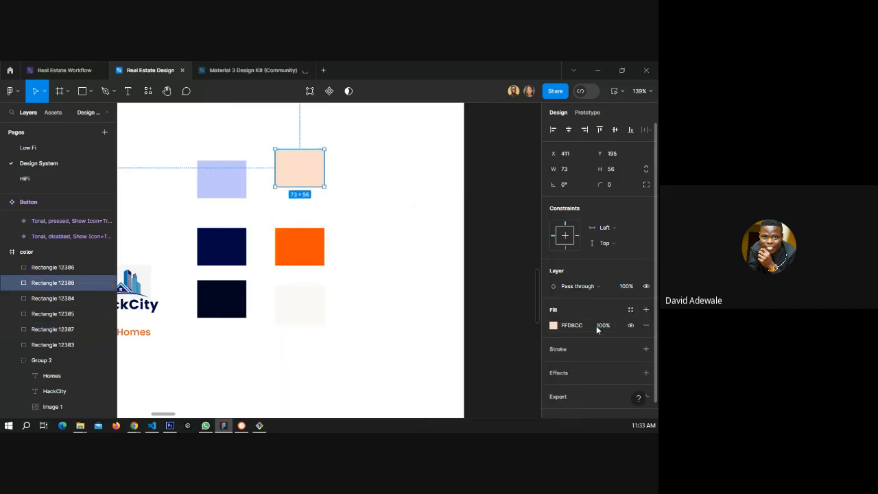
{"action": "left_click", "coordinate": [630, 310]}
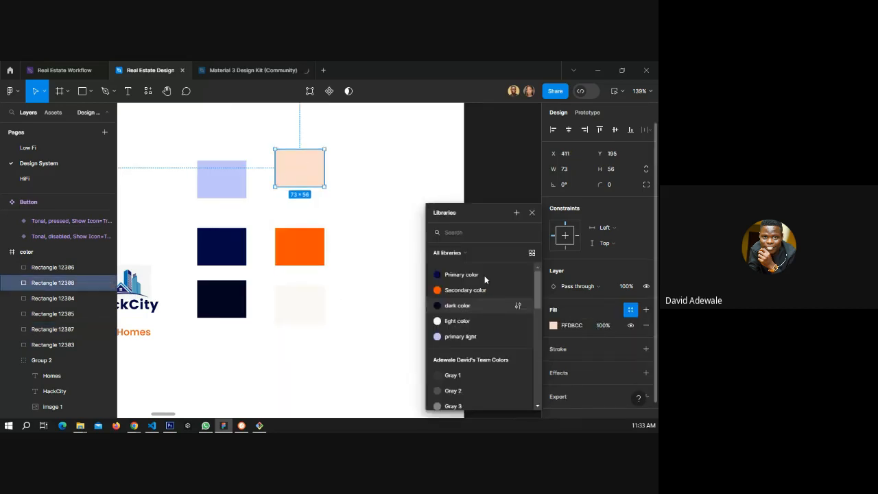
{"action": "left_click", "coordinate": [517, 212]}
{"action": "type", "text": "secondary light"}
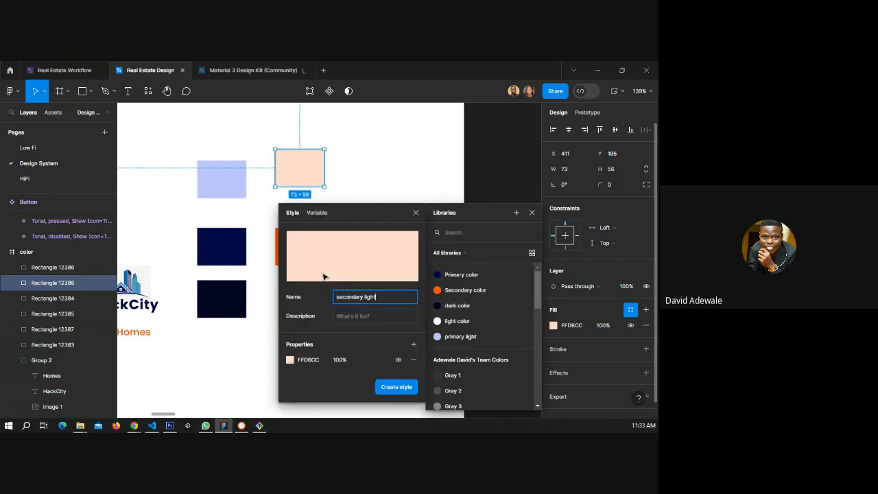
{"action": "key", "text": "Return"}
{"action": "key", "text": "Escape"}
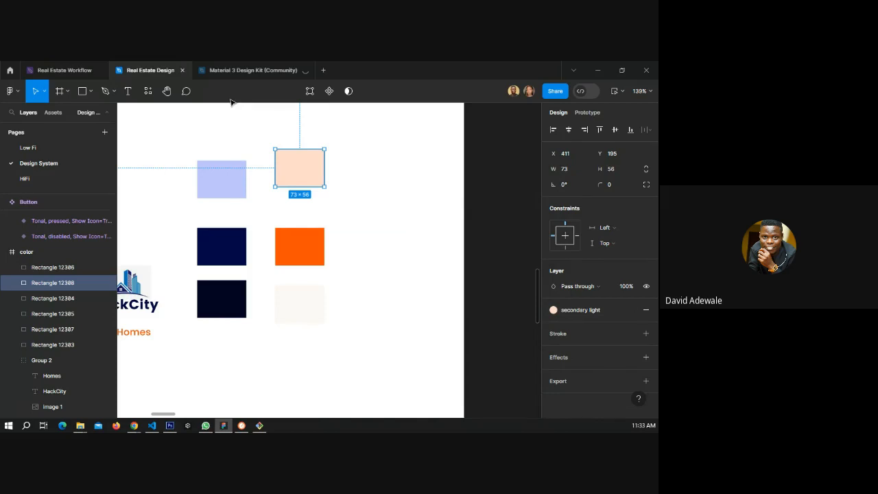
On the HiFi page, change the first Walktrough - 2 button's primary color fill to the primary light style.
{"action": "left_click", "coordinate": [39, 180]}
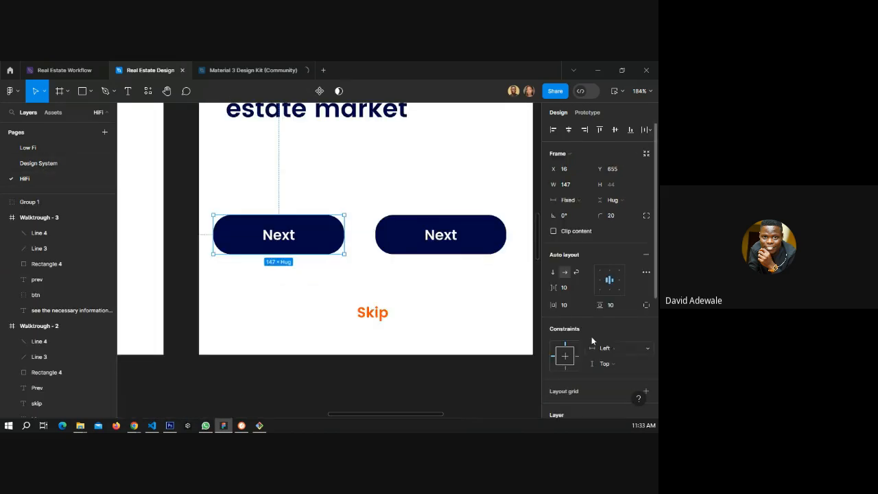
{"action": "scroll", "coordinate": [592, 340], "scroll_direction": "down", "scroll_amount": 5}
{"action": "scroll", "coordinate": [586, 335], "scroll_direction": "down", "scroll_amount": 1}
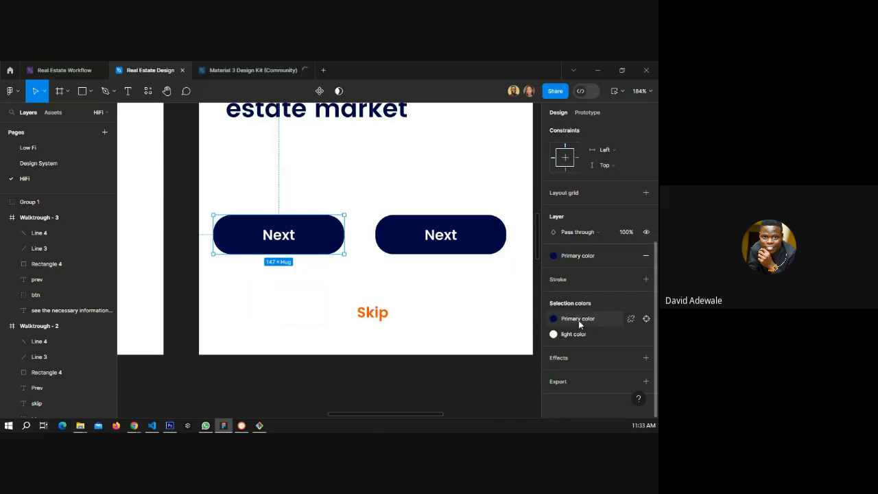
{"action": "left_click", "coordinate": [555, 319]}
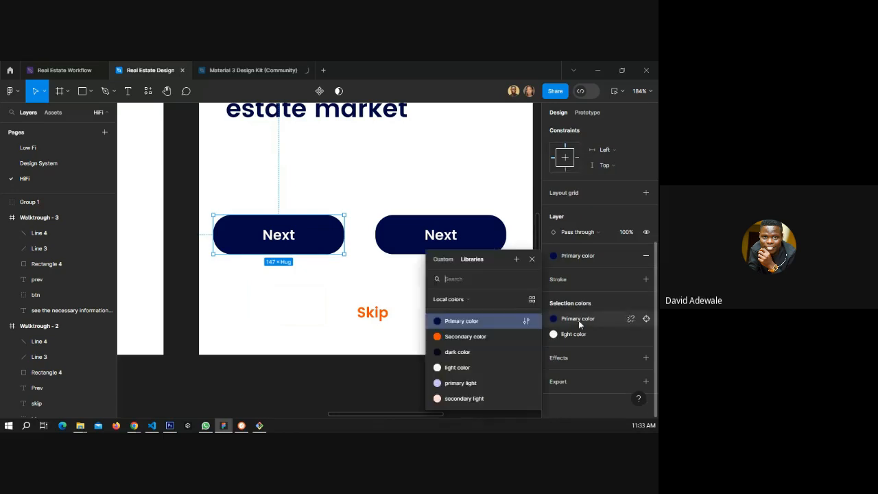
{"action": "left_click", "coordinate": [469, 383]}
Set that button's Next label colour to the dark color style.
{"action": "left_click", "coordinate": [284, 240]}
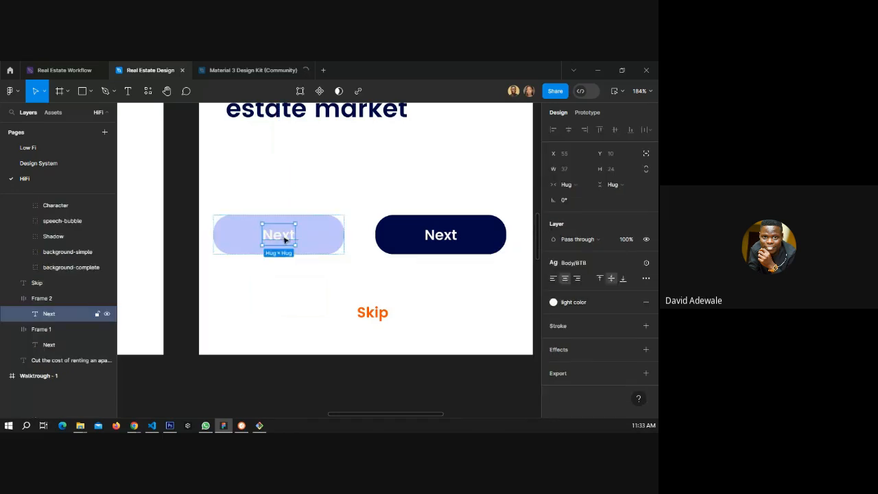
{"action": "left_click", "coordinate": [585, 305]}
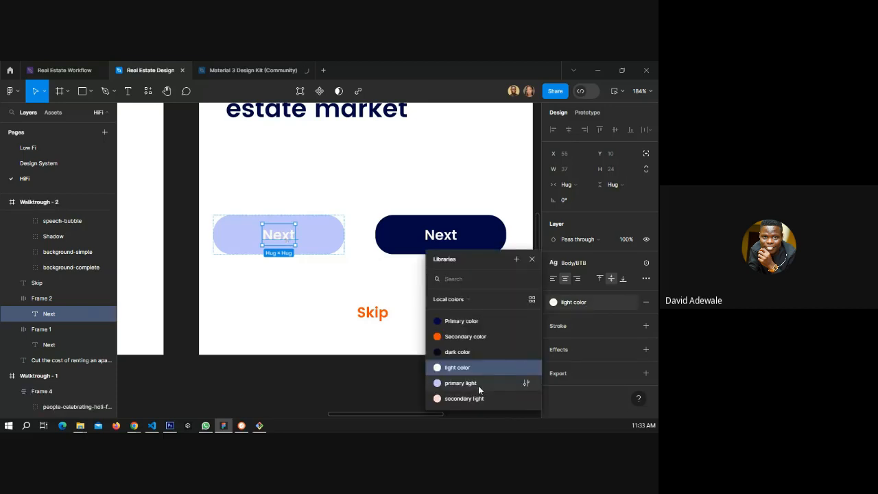
{"action": "left_click", "coordinate": [450, 352]}
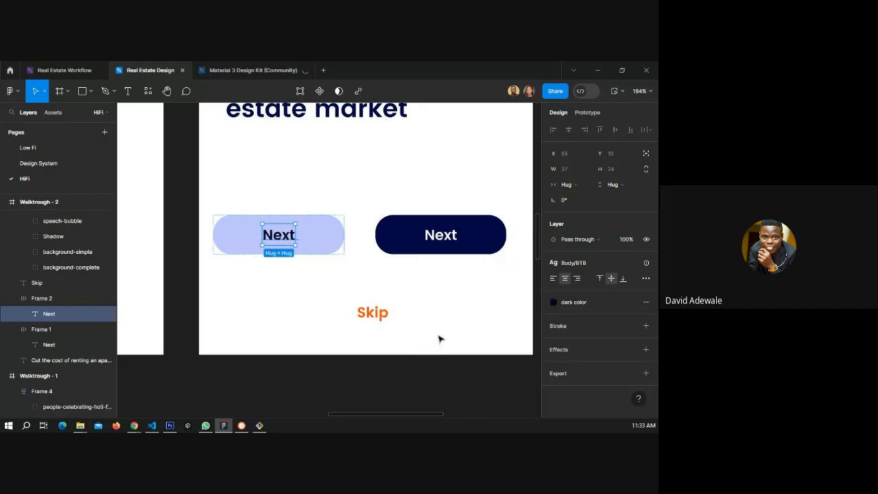
Wrap both Walktrough - 2 buttons in an auto layout frame and nudge it slightly right.
{"action": "left_click", "coordinate": [407, 374]}
{"action": "scroll", "coordinate": [284, 293], "scroll_direction": "down", "scroll_amount": 3}
{"action": "scroll", "coordinate": [283, 293], "scroll_direction": "down", "scroll_amount": 4}
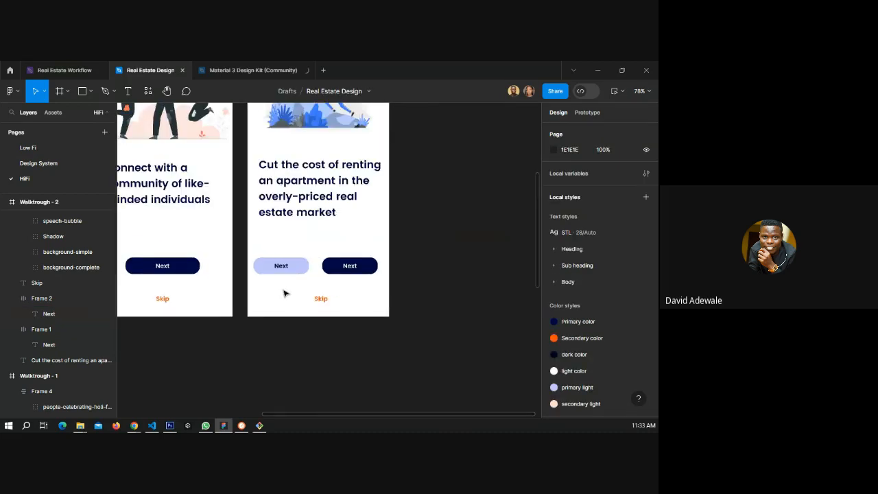
{"action": "scroll", "coordinate": [295, 284], "scroll_direction": "down", "scroll_amount": 2}
{"action": "left_click", "coordinate": [342, 268]}
{"action": "left_click", "coordinate": [281, 269], "text": "shift"}
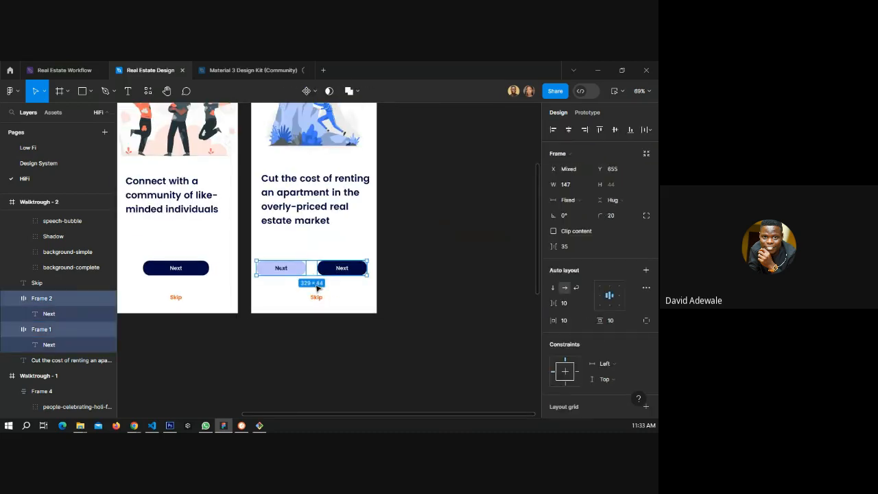
{"action": "key", "text": "shift+a"}
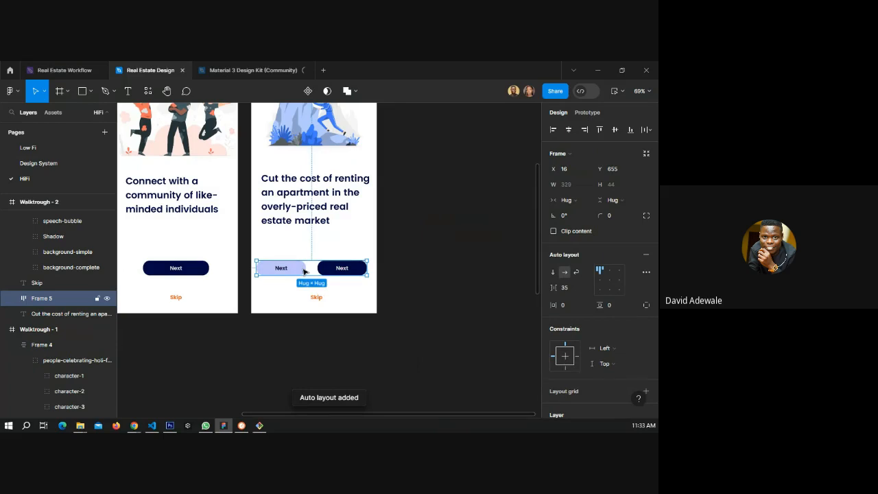
{"action": "left_click_drag", "start_coordinate": [305, 272], "coordinate": [307, 271]}
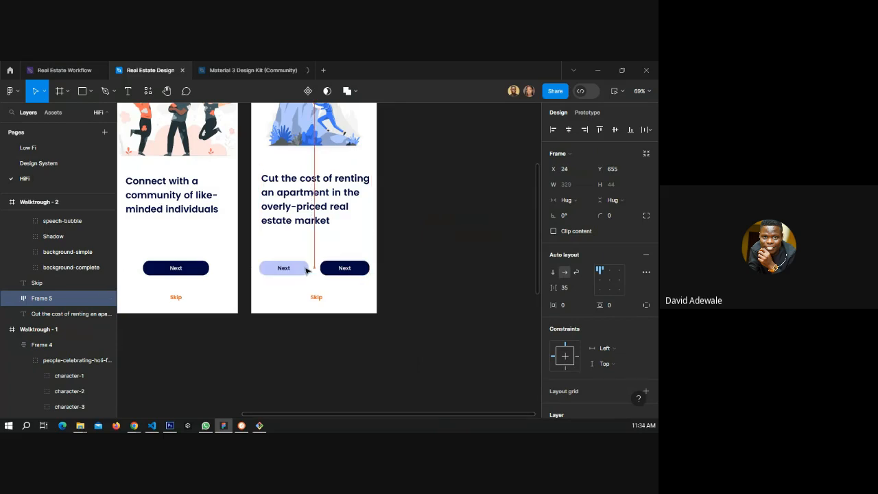
{"action": "left_click", "coordinate": [414, 263]}
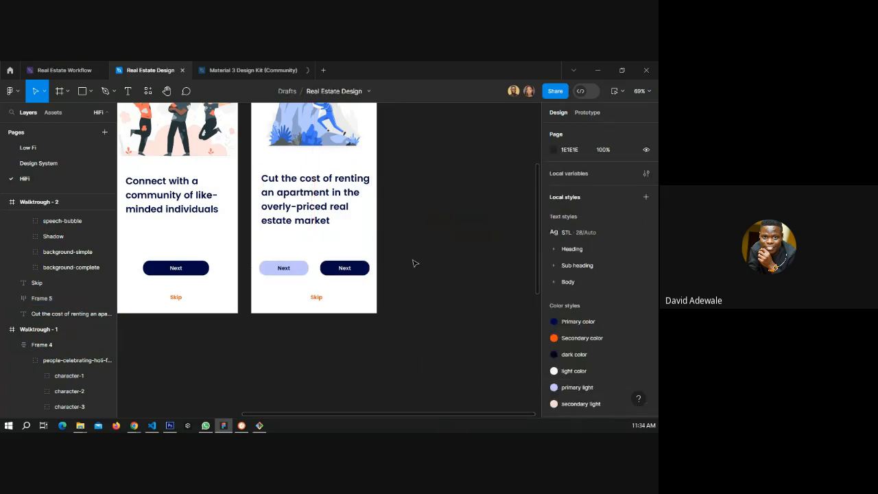
Duplicate the Walktrough - 2 frame and rename the copy Walktrough - 3.
{"action": "scroll", "coordinate": [433, 251], "scroll_direction": "down", "scroll_amount": 3}
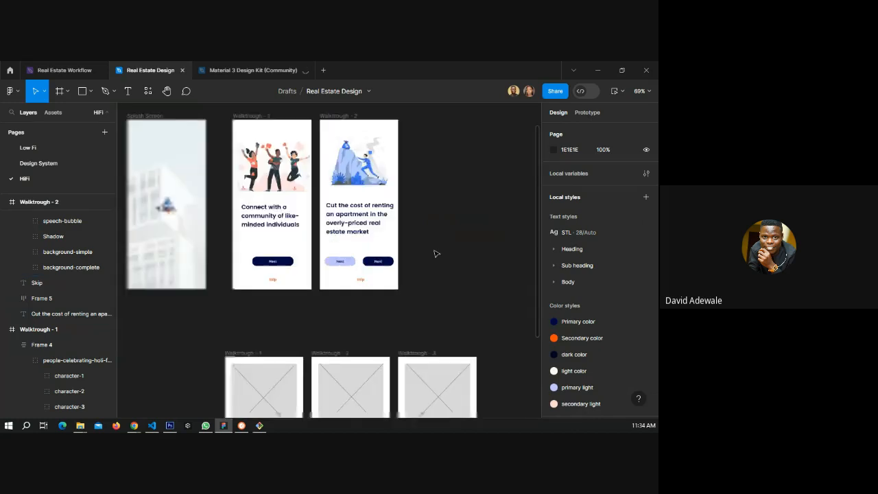
{"action": "scroll", "coordinate": [311, 271], "scroll_direction": "down", "scroll_amount": 3}
{"action": "scroll", "coordinate": [312, 271], "scroll_direction": "up", "scroll_amount": 3}
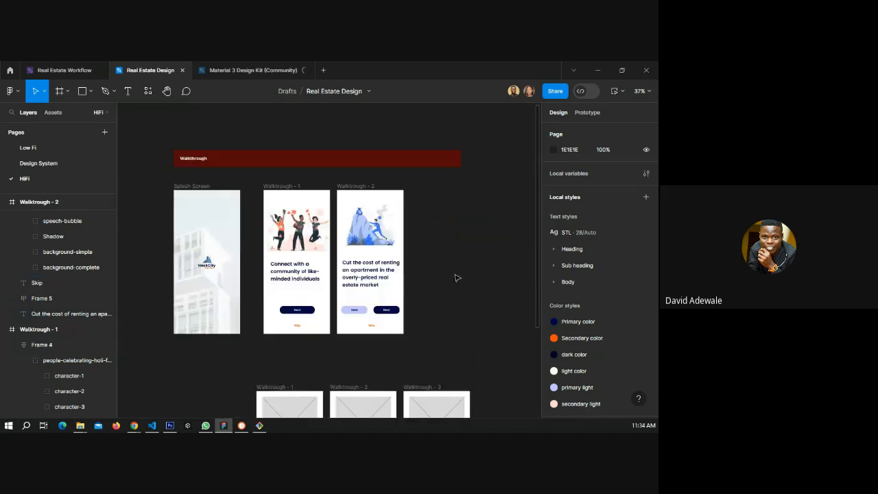
{"action": "left_click", "coordinate": [351, 194]}
{"action": "left_click", "coordinate": [353, 192]}
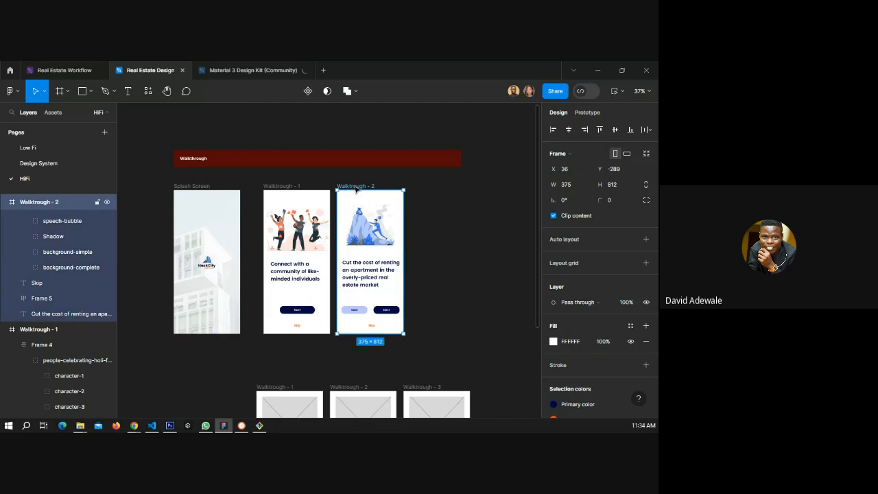
{"action": "key", "text": "ctrl+d"}
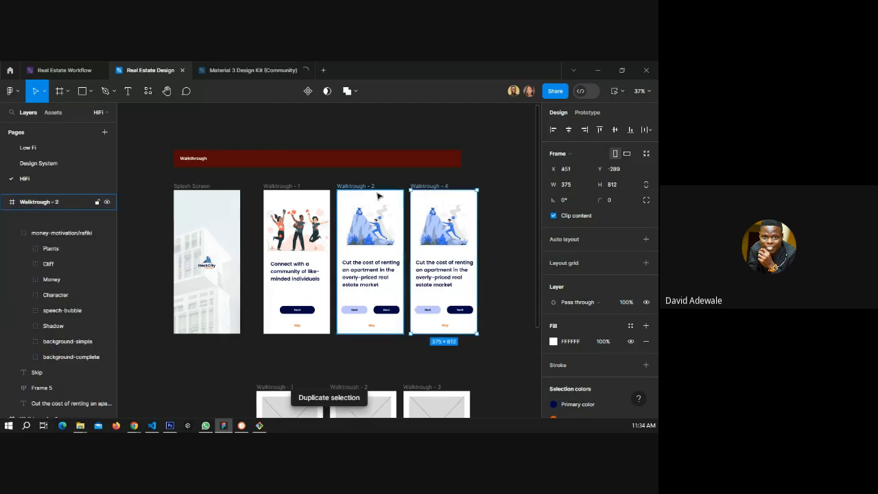
{"action": "double_click", "coordinate": [448, 186]}
{"action": "key", "text": "BackSpace"}
{"action": "type", "text": "3"}
{"action": "key", "text": "Return"}
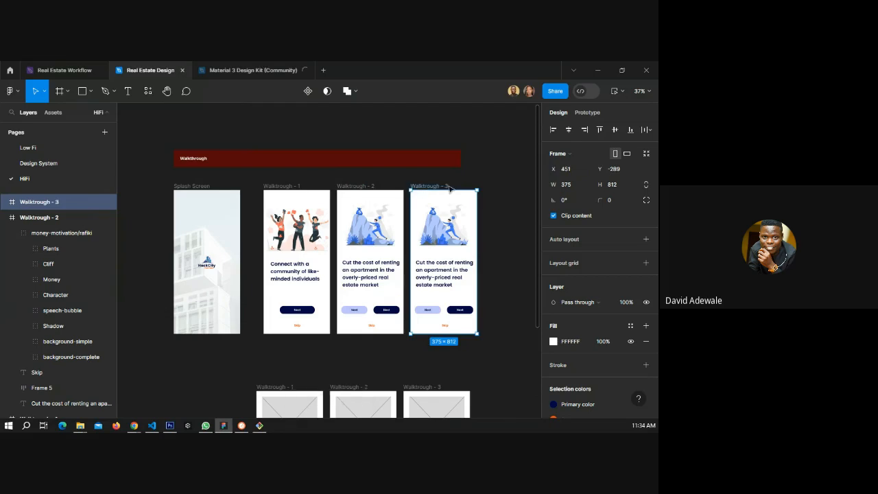
Copy the low-fi Walktrough - 3 description and paste it over the heading text in the new HiFi Walktrough - 3 screen.
{"action": "left_click", "coordinate": [493, 239]}
{"action": "left_click_drag", "start_coordinate": [443, 287], "coordinate": [348, 214]}
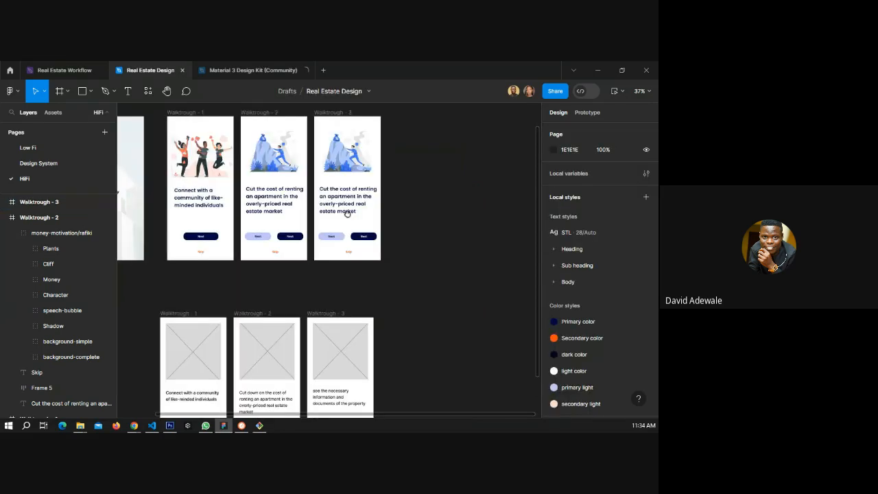
{"action": "scroll", "coordinate": [347, 214], "scroll_direction": "down", "scroll_amount": 3}
{"action": "scroll", "coordinate": [336, 169], "scroll_direction": "right", "scroll_amount": 2}
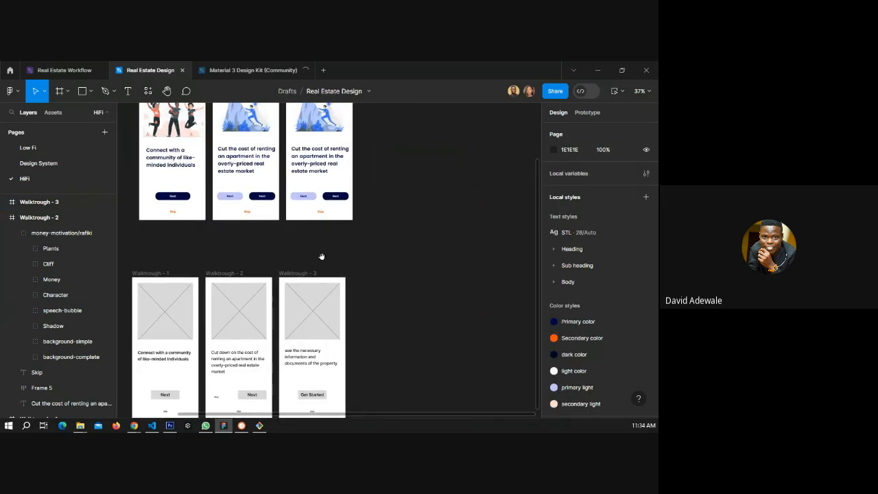
{"action": "double_click", "coordinate": [302, 360]}
{"action": "key", "text": "ctrl+c"}
{"action": "key", "text": "BackSpace"}
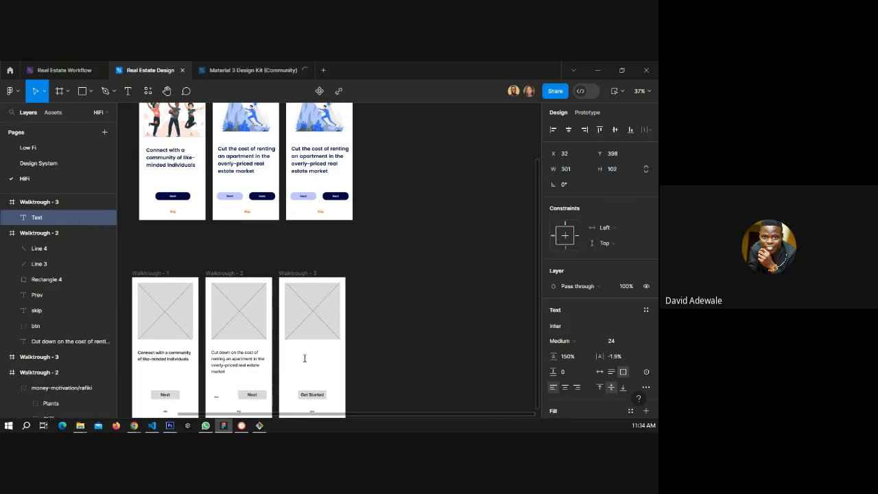
{"action": "key", "text": "ctrl+z"}
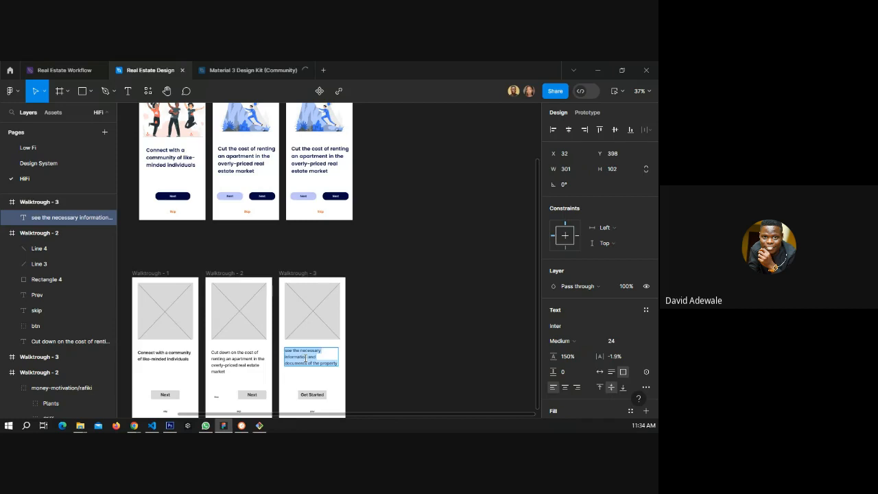
{"action": "left_click", "coordinate": [341, 172]}
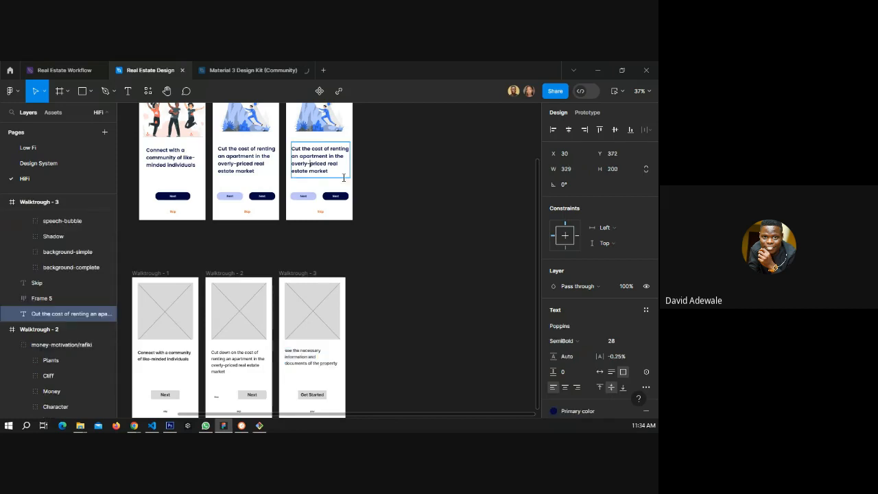
{"action": "key", "text": "Return"}
{"action": "key", "text": "ctrl+v"}
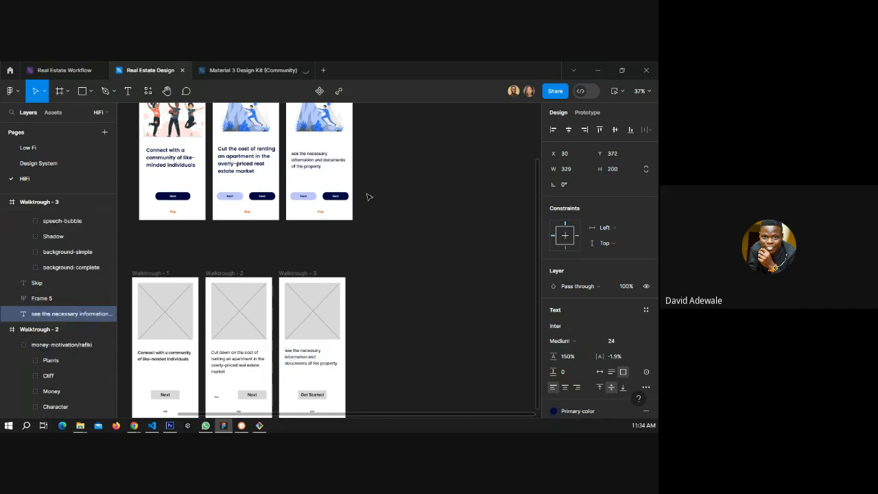
{"action": "key", "text": "Escape"}
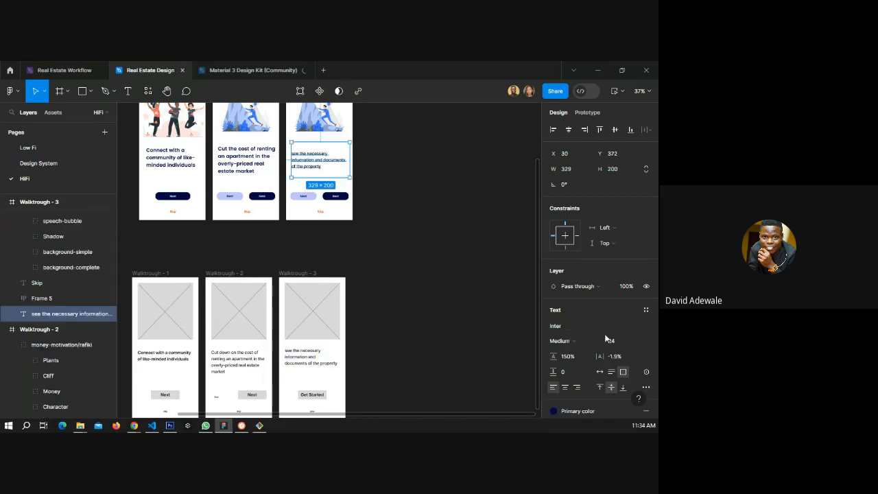
Apply the Sub heading STB text style to the Walktrough - 3 and Walktrough - 2 headings.
{"action": "left_click", "coordinate": [644, 309]}
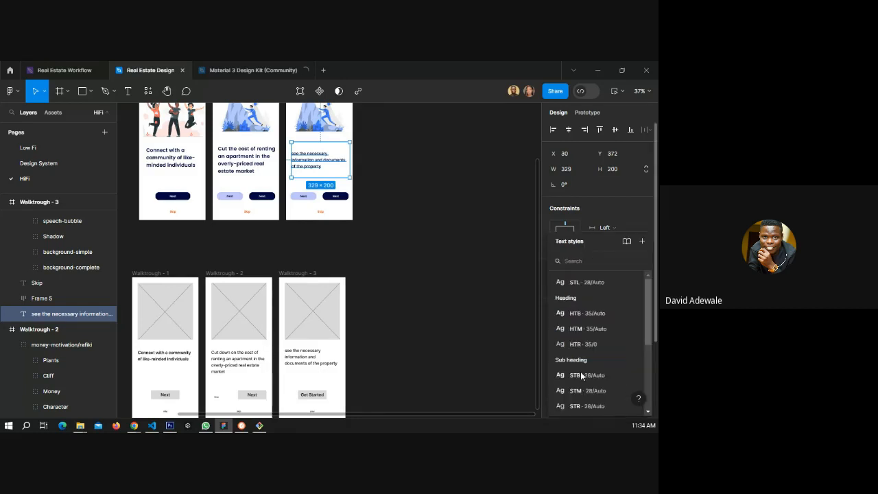
{"action": "left_click", "coordinate": [587, 376]}
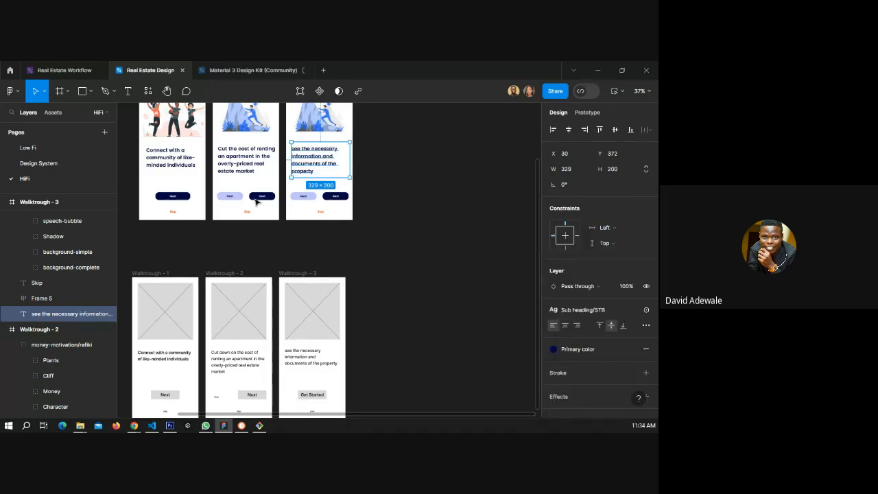
{"action": "left_click", "coordinate": [250, 163]}
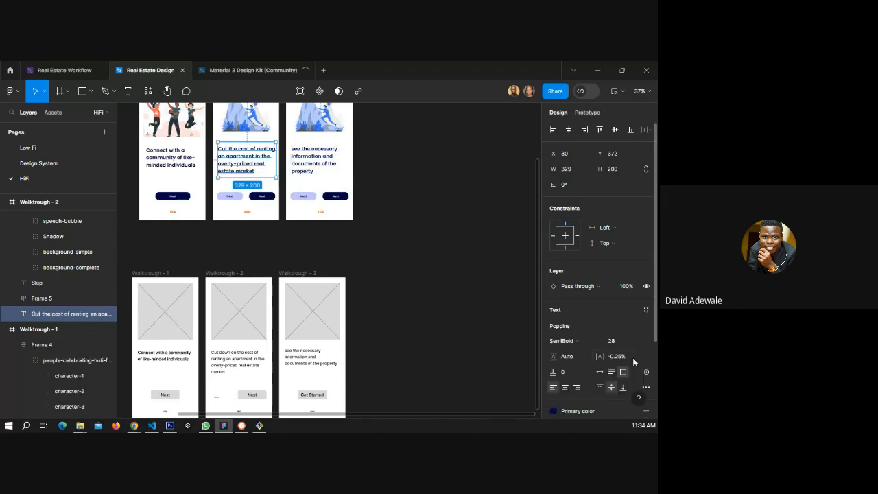
{"action": "left_click", "coordinate": [646, 311]}
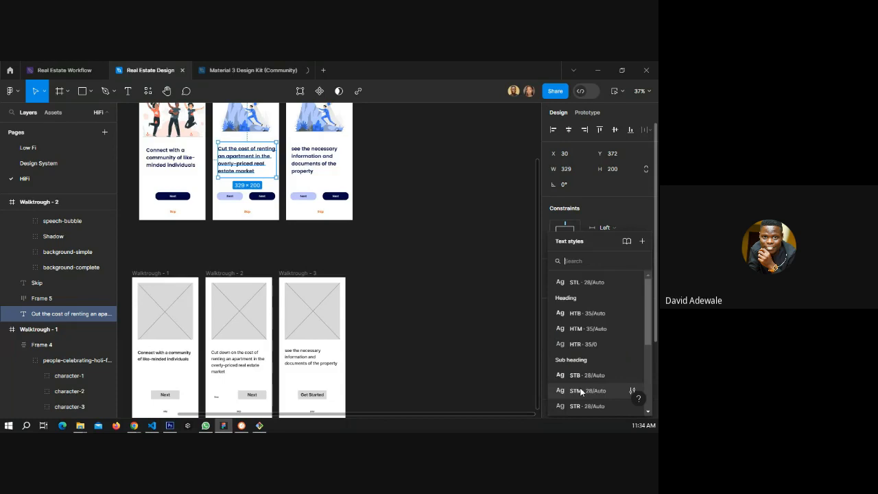
{"action": "left_click", "coordinate": [587, 374]}
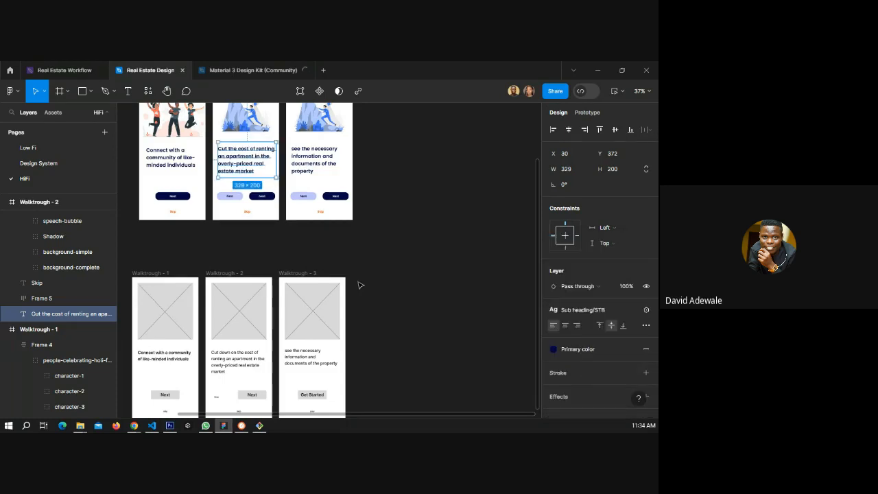
Apply the Sub heading STB text style to the Walktrough - 1 heading.
{"action": "left_click", "coordinate": [171, 157]}
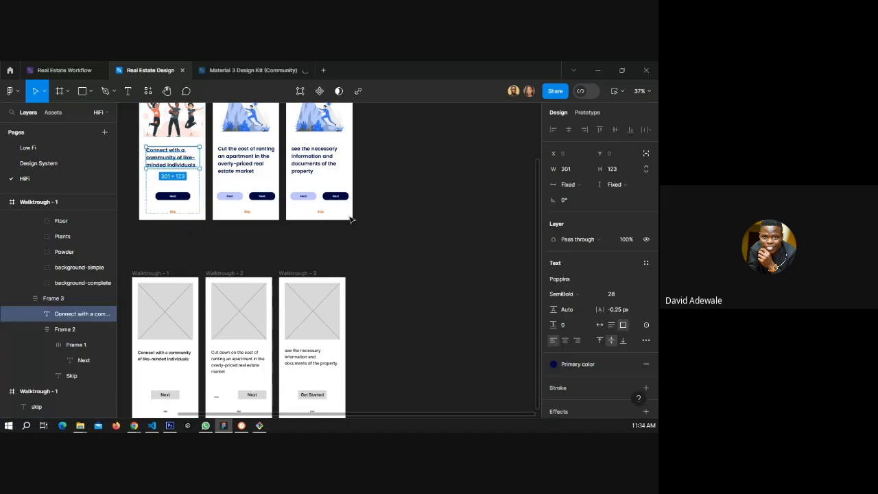
{"action": "left_click", "coordinate": [646, 264]}
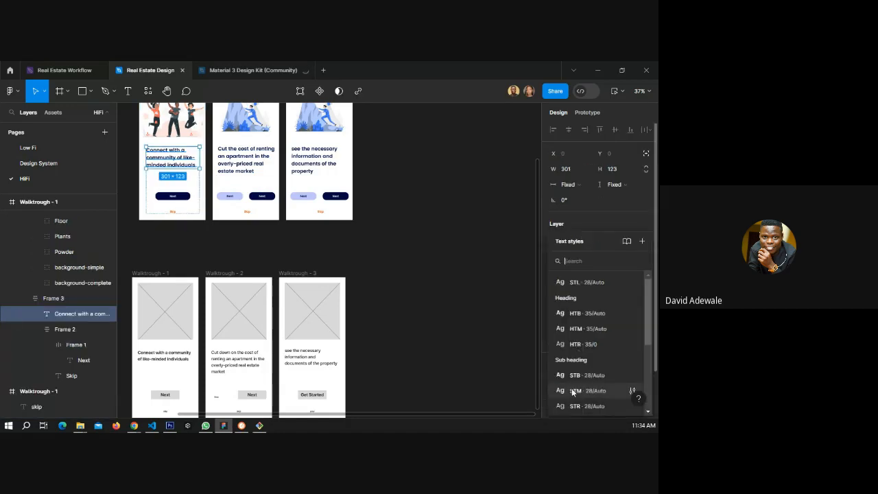
{"action": "left_click", "coordinate": [575, 375]}
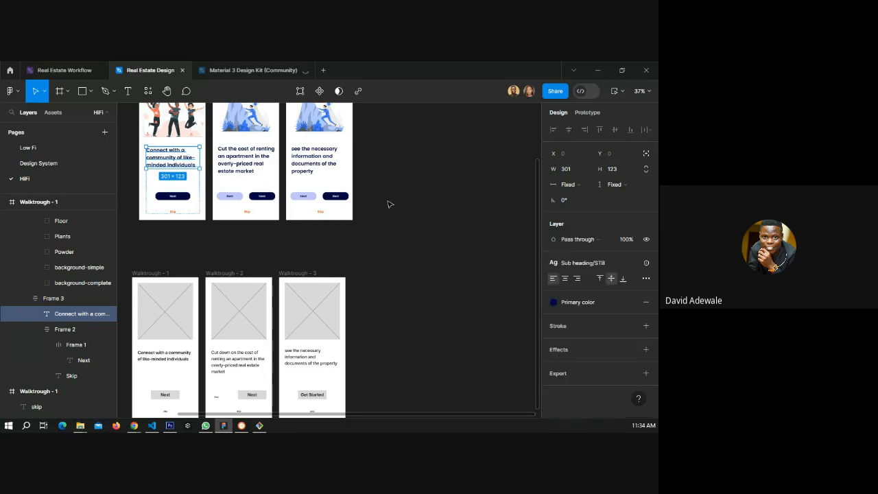
{"action": "left_click", "coordinate": [387, 204]}
Capitalise the first letter of the Walktrough - 3 heading so it begins with "See".
{"action": "scroll", "coordinate": [231, 156], "scroll_direction": "up", "scroll_amount": 5}
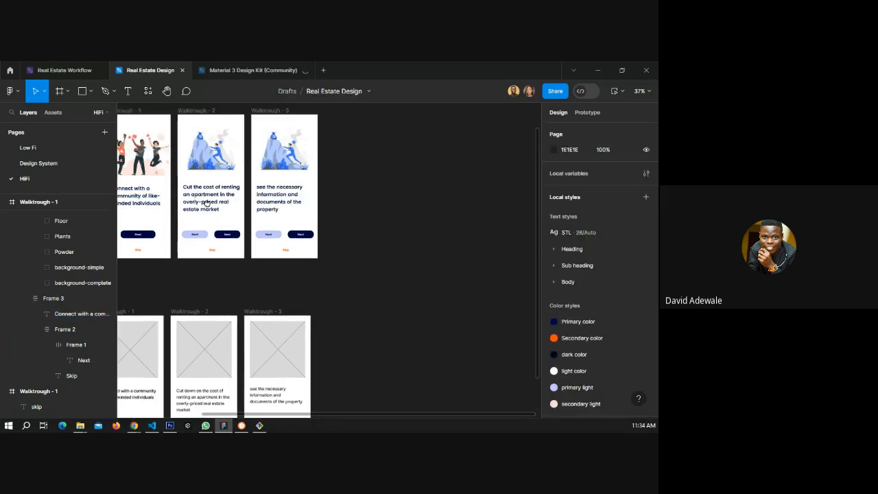
{"action": "scroll", "coordinate": [272, 214], "scroll_direction": "up", "scroll_amount": 4}
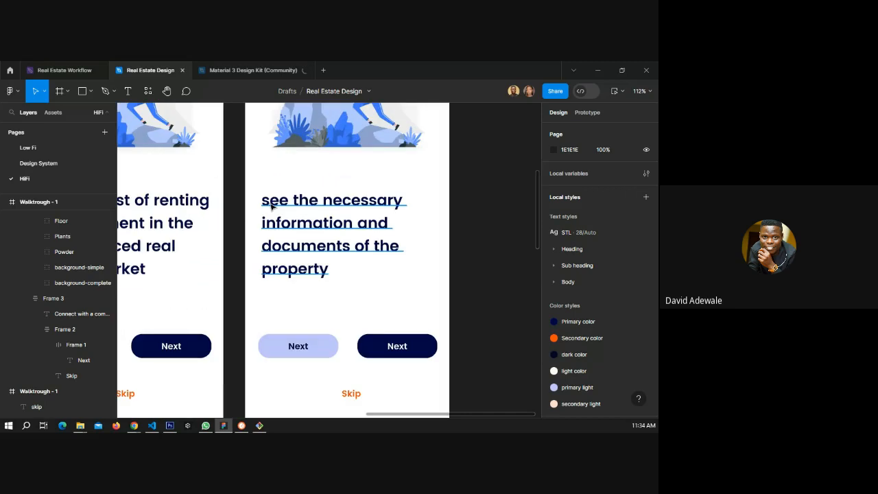
{"action": "double_click", "coordinate": [266, 199]}
{"action": "left_click", "coordinate": [278, 200]}
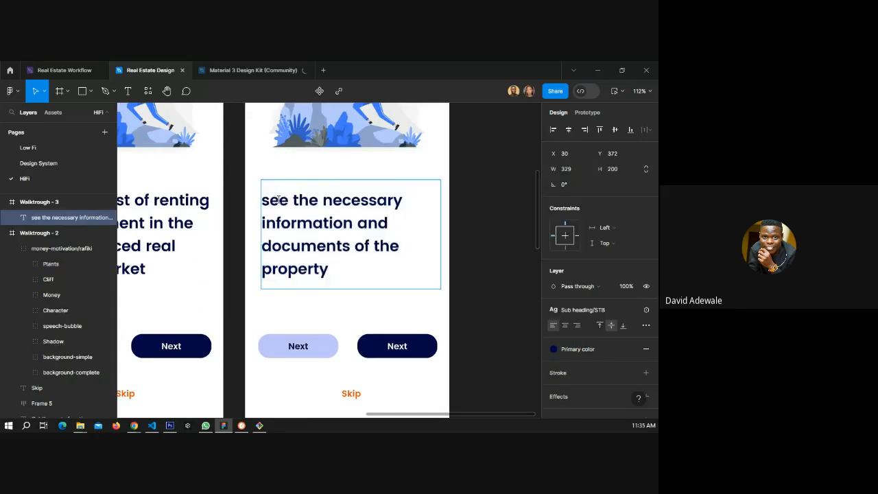
{"action": "key", "text": "BackSpace"}
{"action": "type", "text": "S"}
{"action": "key", "text": "Escape"}
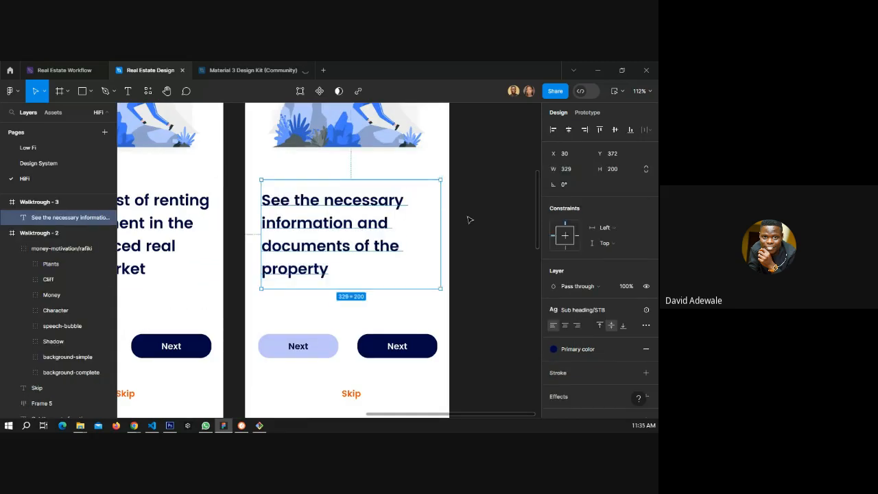
Open the Storyset by Freepik plugin and search its illustrations for "document".
{"action": "scroll", "coordinate": [336, 219], "scroll_direction": "down", "scroll_amount": 1}
{"action": "scroll", "coordinate": [301, 223], "scroll_direction": "down", "scroll_amount": 3}
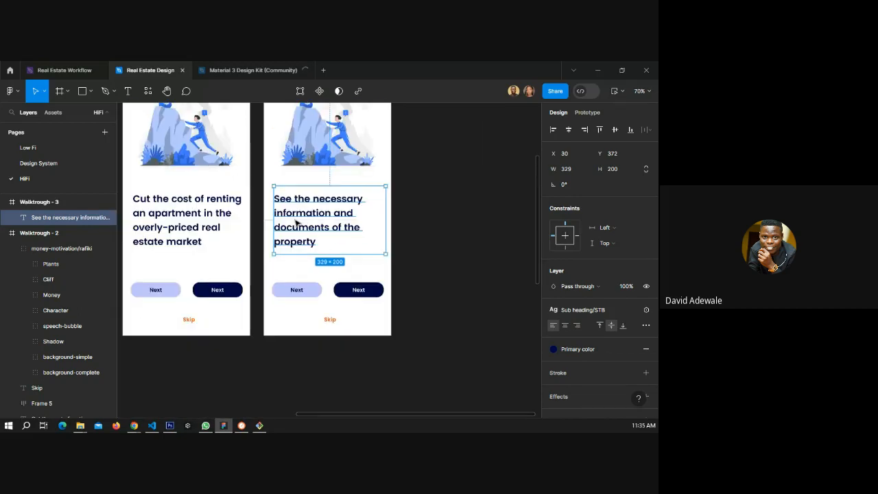
{"action": "scroll", "coordinate": [297, 222], "scroll_direction": "down", "scroll_amount": 2}
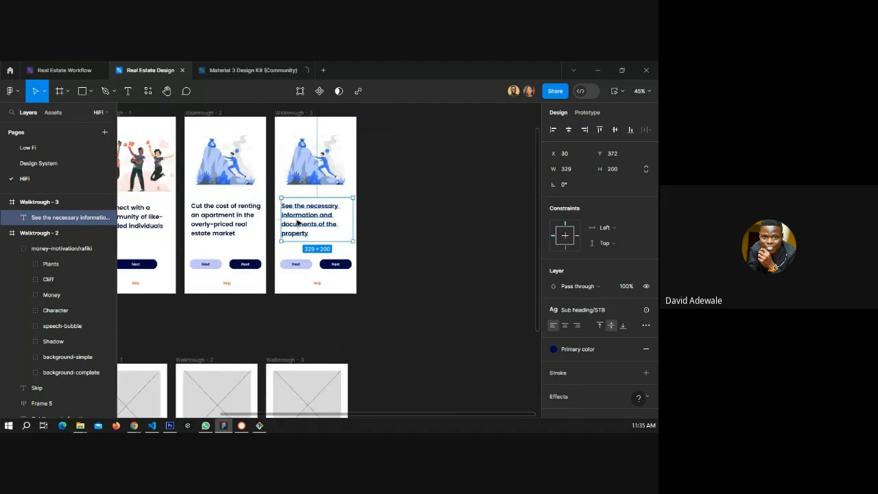
{"action": "left_click", "coordinate": [148, 91]}
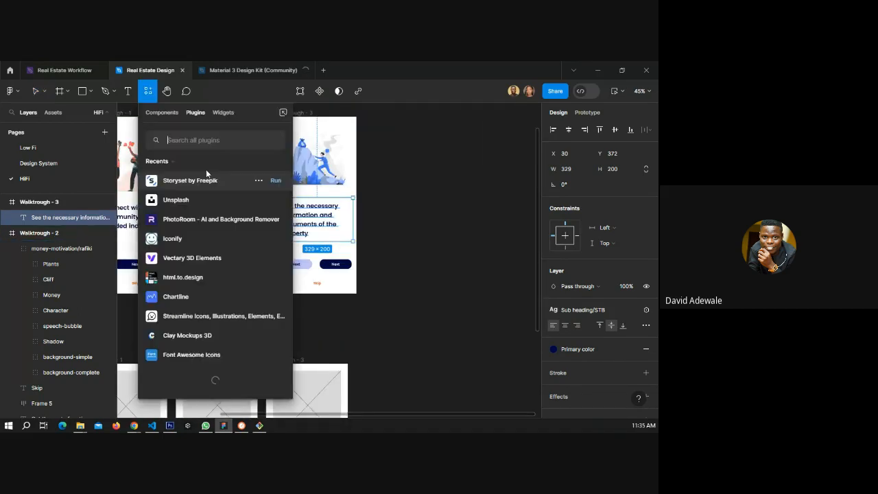
{"action": "left_click", "coordinate": [275, 181]}
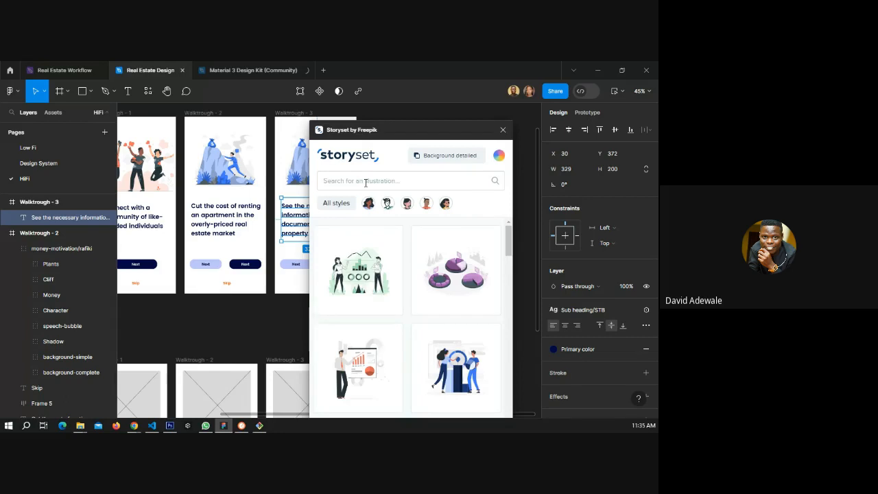
{"action": "left_click", "coordinate": [366, 183]}
{"action": "type", "text": "document"}
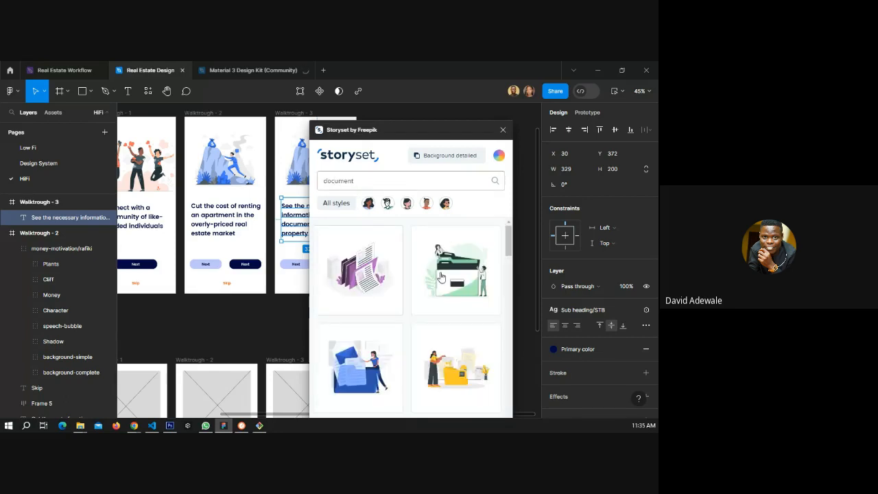
Drag a report illustration from the document results onto the canvas and close the plugin.
{"action": "scroll", "coordinate": [452, 275], "scroll_direction": "down", "scroll_amount": 3}
{"action": "scroll", "coordinate": [461, 274], "scroll_direction": "up", "scroll_amount": 3}
{"action": "scroll", "coordinate": [452, 285], "scroll_direction": "down", "scroll_amount": 3}
{"action": "scroll", "coordinate": [444, 281], "scroll_direction": "down", "scroll_amount": 3}
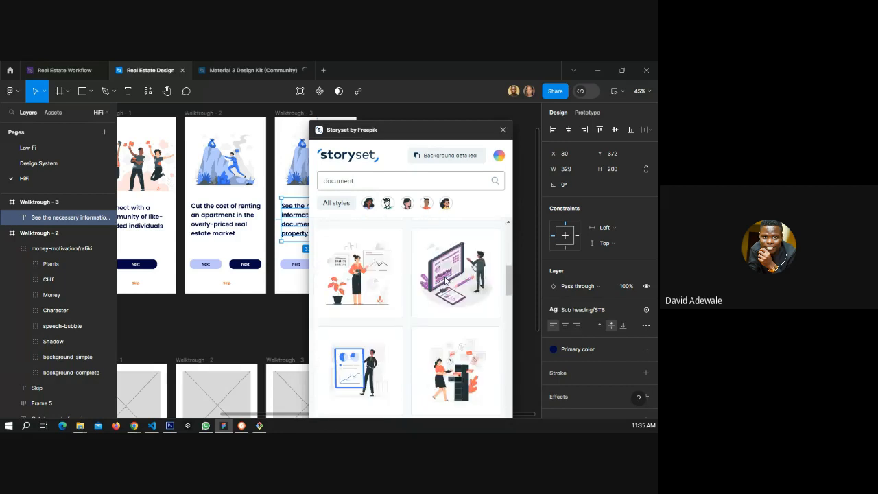
{"action": "left_click_drag", "start_coordinate": [444, 281], "coordinate": [406, 274]}
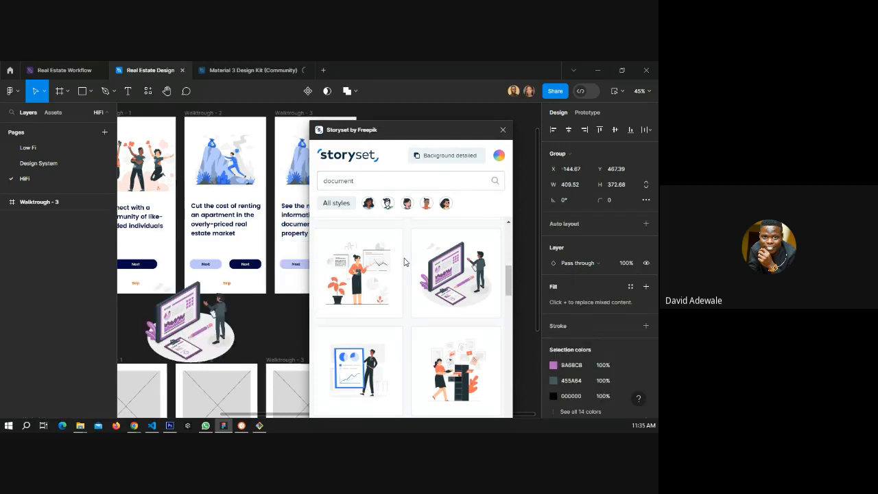
{"action": "left_click", "coordinate": [504, 130]}
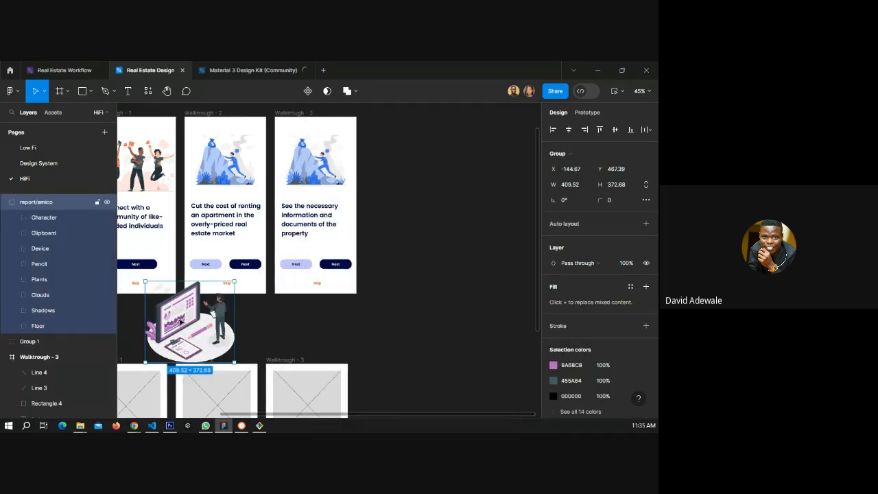
Replace the money illustration in Walktrough - 3 with the report illustration at the top of the frame.
{"action": "left_click_drag", "start_coordinate": [180, 321], "coordinate": [286, 173]}
{"action": "key", "text": "Escape"}
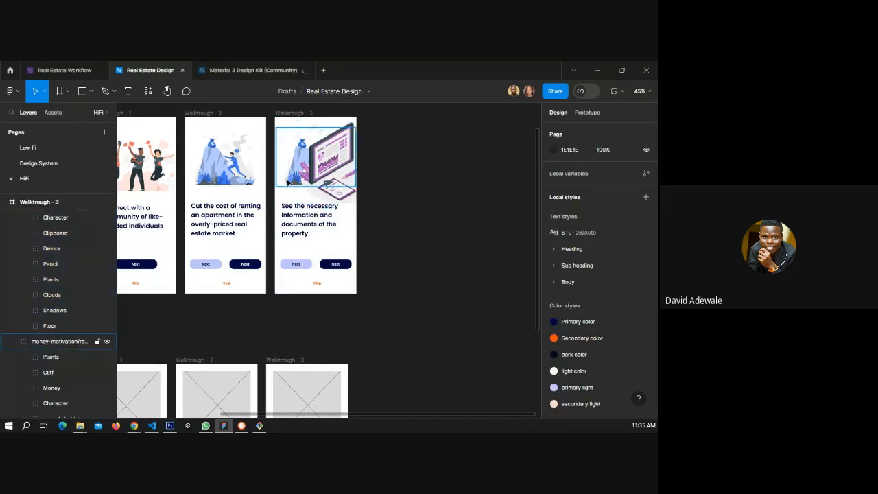
{"action": "left_click", "coordinate": [288, 181]}
{"action": "key", "text": "Delete"}
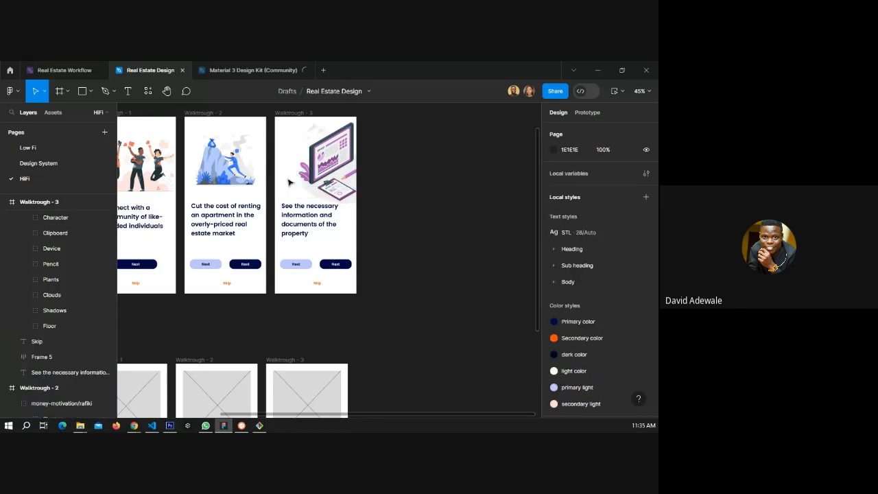
{"action": "key", "text": "ctrl+v"}
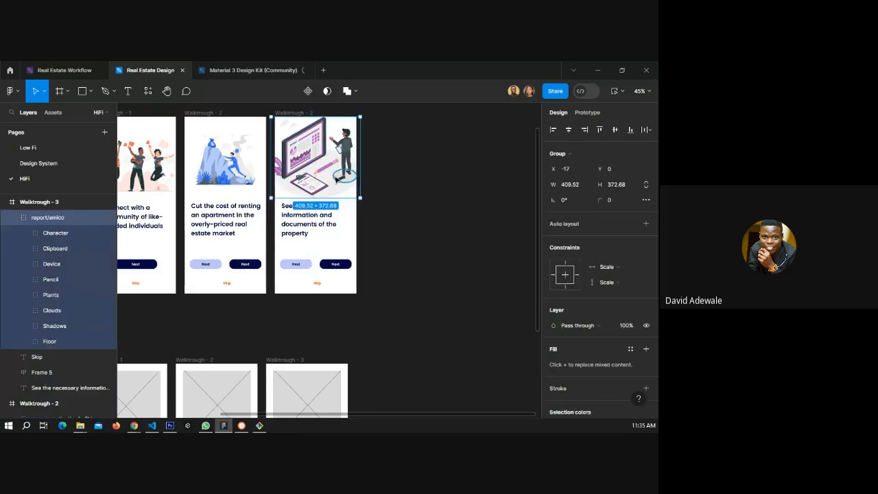
Recolour the illustration's purple accent, trying the colour styles and settling on dark color.
{"action": "scroll", "coordinate": [344, 184], "scroll_direction": "up", "scroll_amount": 2}
{"action": "scroll", "coordinate": [604, 275], "scroll_direction": "down", "scroll_amount": 3}
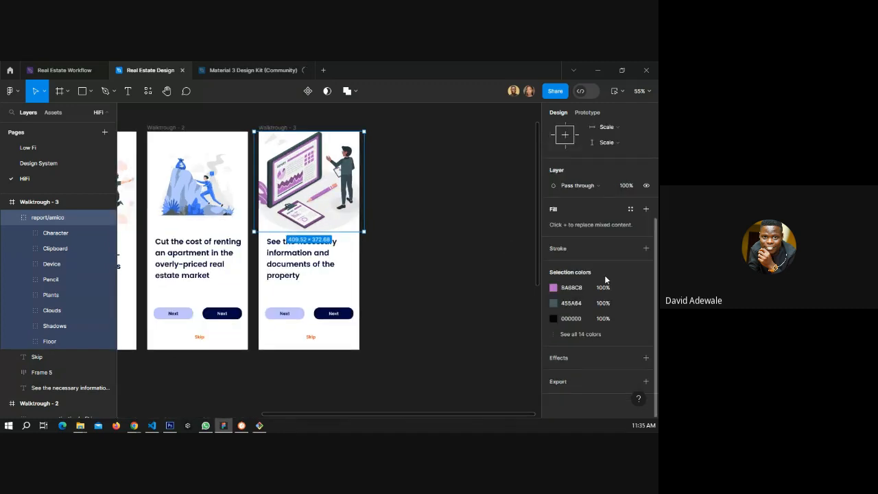
{"action": "left_click", "coordinate": [630, 288]}
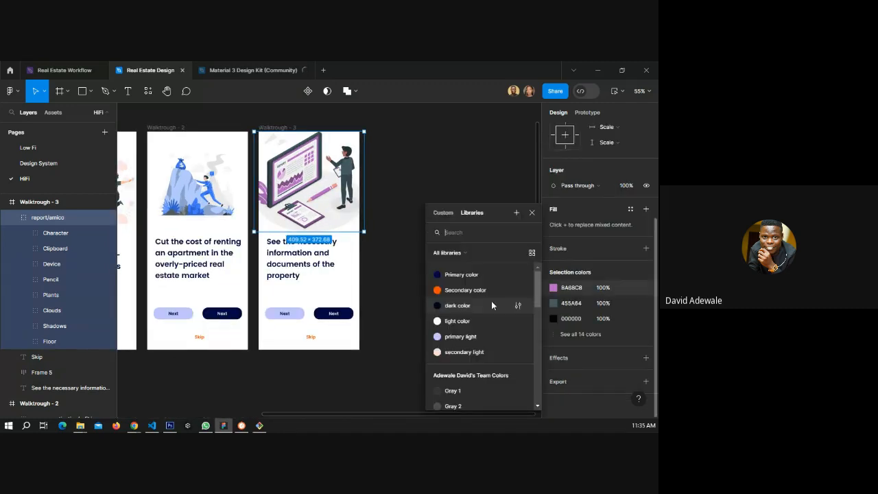
{"action": "left_click", "coordinate": [467, 274]}
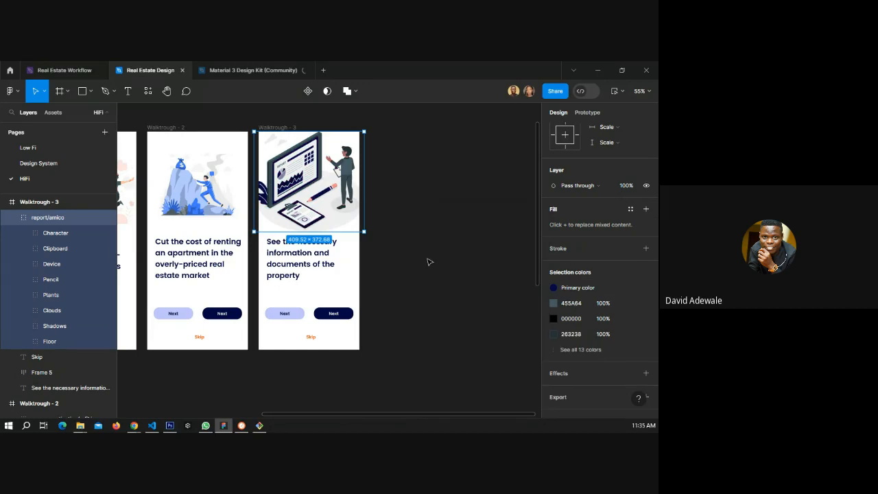
{"action": "left_click", "coordinate": [565, 291]}
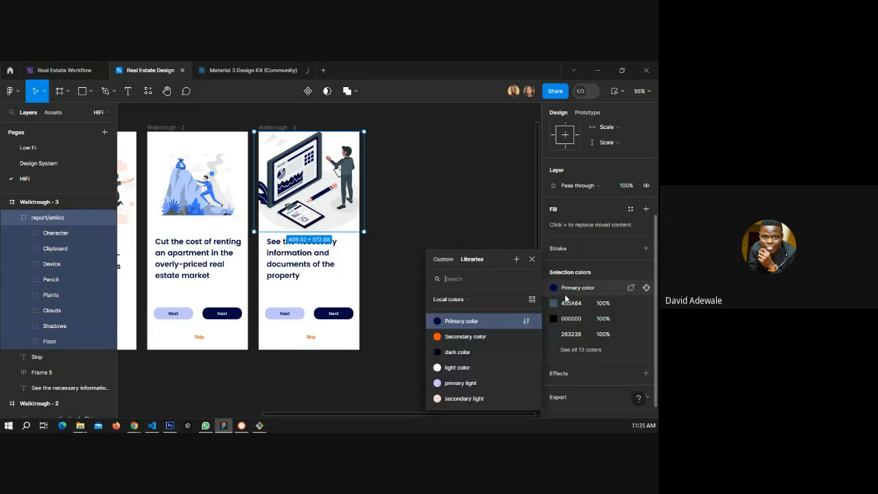
{"action": "left_click", "coordinate": [467, 336]}
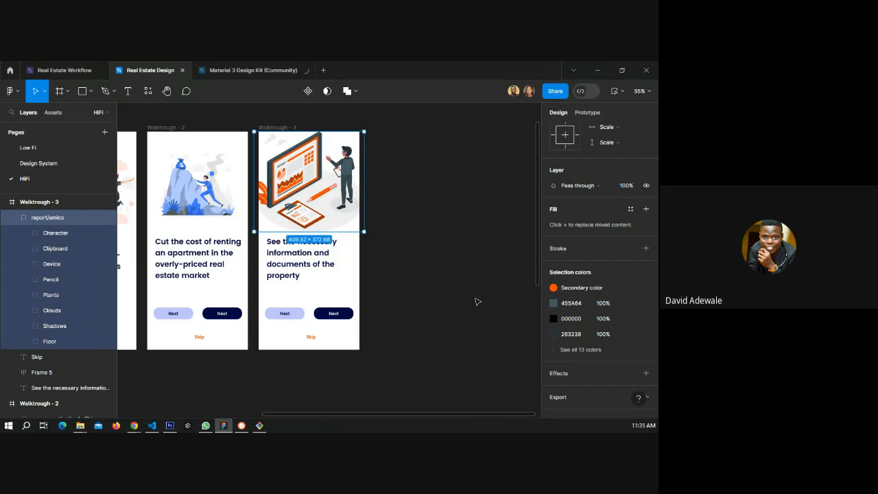
{"action": "left_click", "coordinate": [610, 293]}
{"action": "left_click", "coordinate": [478, 351]}
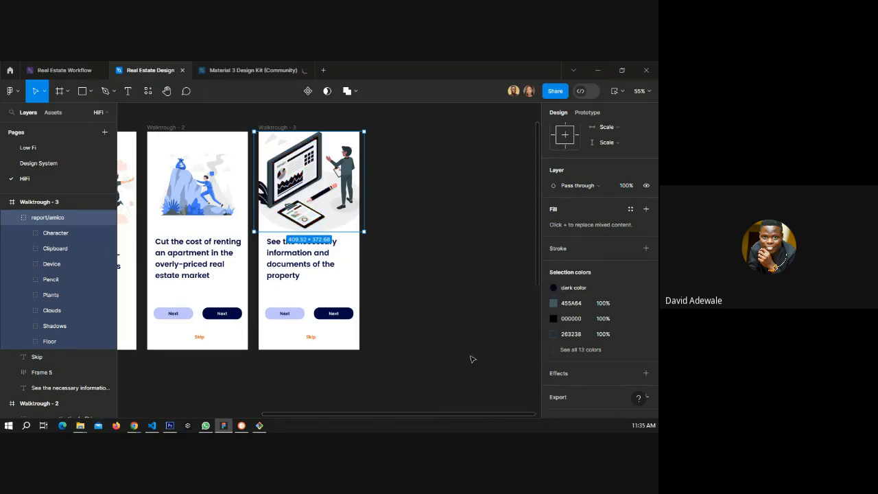
{"action": "left_click", "coordinate": [439, 301]}
Scale the report illustration down to about 315 × 287 inside Walktrough - 3.
{"action": "left_click", "coordinate": [306, 186]}
{"action": "scroll", "coordinate": [306, 187], "scroll_direction": "down", "scroll_amount": 2}
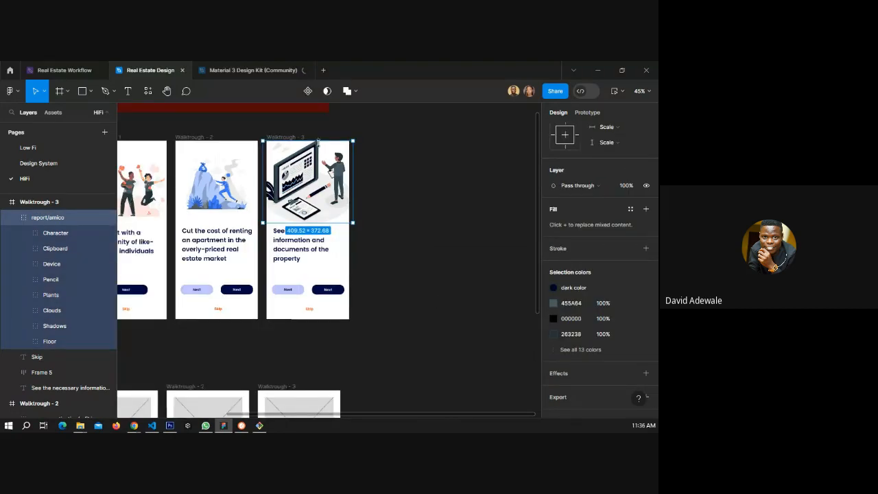
{"action": "scroll", "coordinate": [306, 187], "scroll_direction": "up", "scroll_amount": 2}
{"action": "left_click_drag", "start_coordinate": [352, 178], "coordinate": [333, 208]}
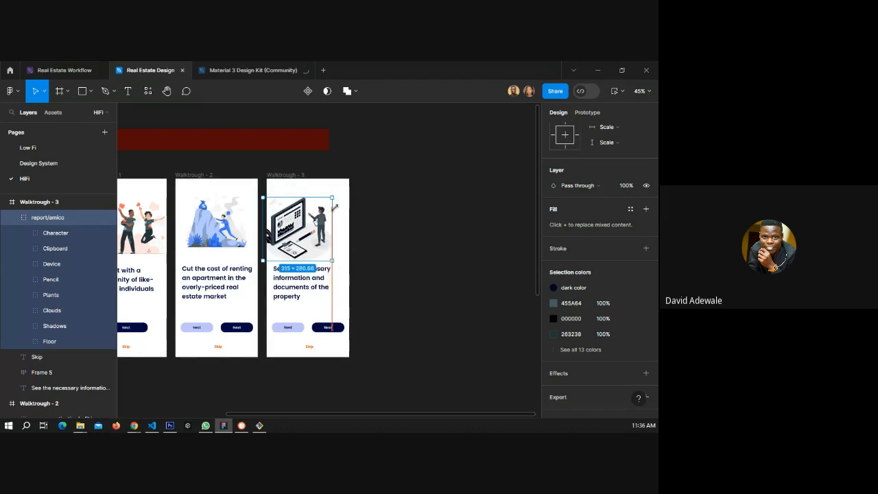
{"action": "key", "text": "Escape"}
Nudge the report illustration slightly upward within the Walktrough - 3 frame.
{"action": "scroll", "coordinate": [313, 235], "scroll_direction": "down", "scroll_amount": 1}
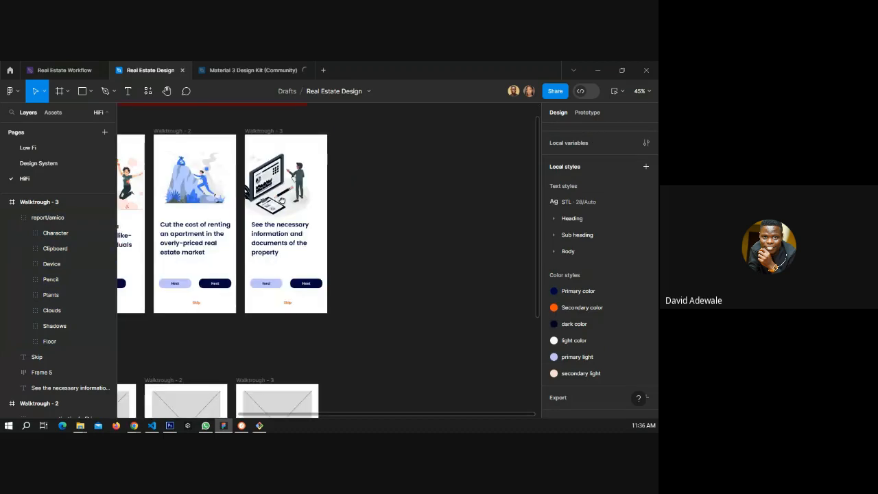
{"action": "scroll", "coordinate": [266, 176], "scroll_direction": "up", "scroll_amount": 3}
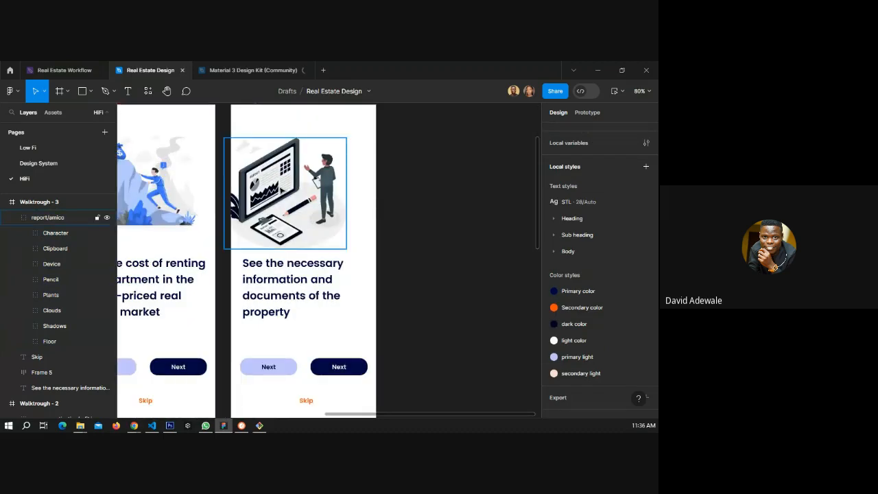
{"action": "left_click", "coordinate": [306, 187]}
{"action": "left_click_drag", "start_coordinate": [306, 187], "coordinate": [304, 179]}
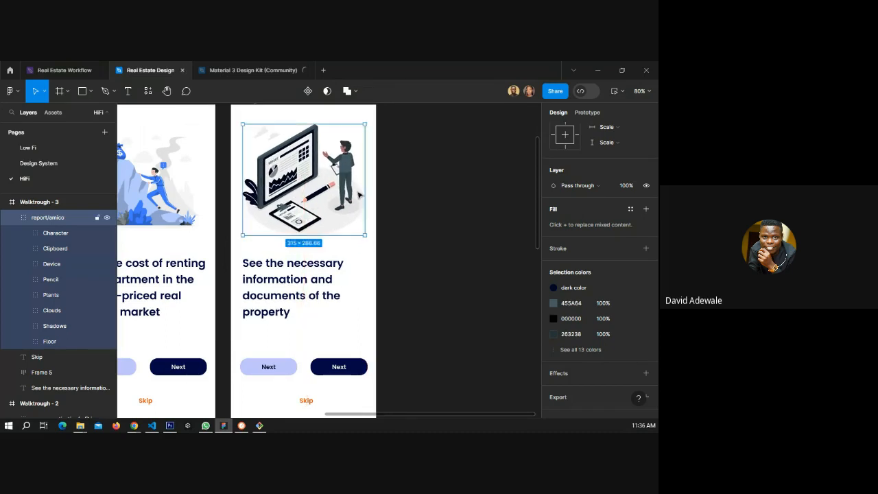
{"action": "scroll", "coordinate": [398, 202], "scroll_direction": "down", "scroll_amount": 3}
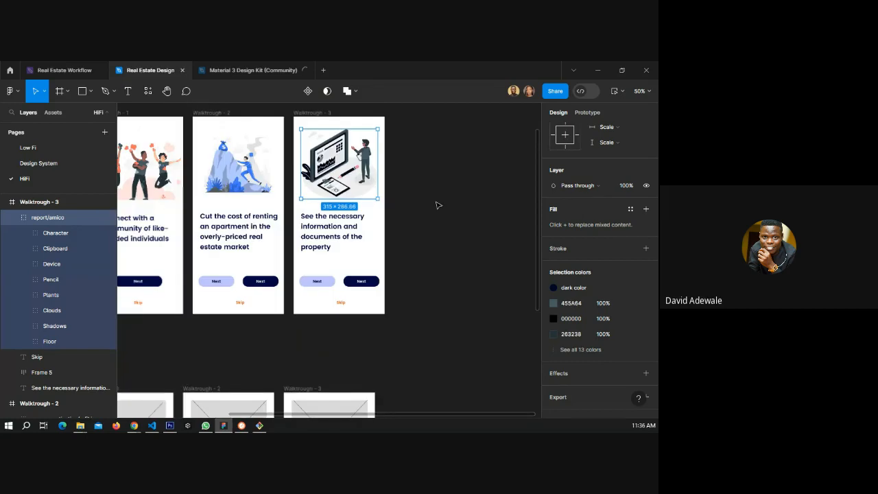
{"action": "left_click", "coordinate": [438, 204]}
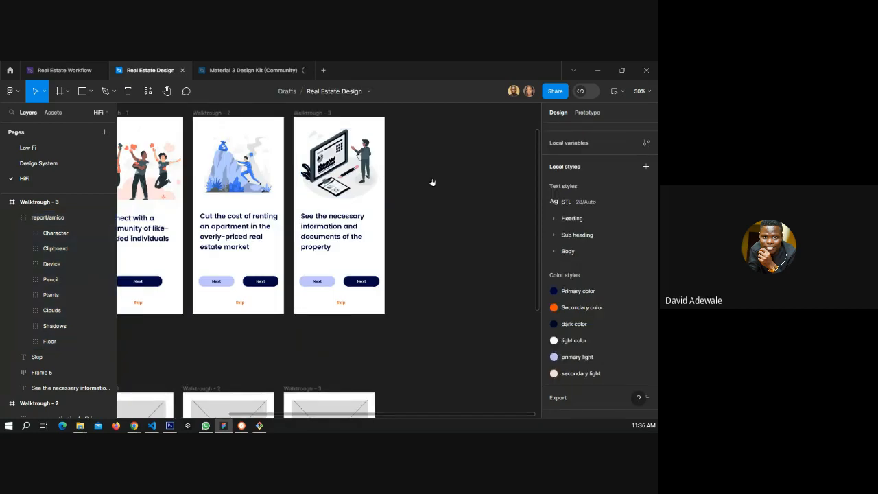
{"action": "left_click_drag", "start_coordinate": [432, 182], "coordinate": [402, 224]}
{"action": "scroll", "coordinate": [464, 212], "scroll_direction": "down", "scroll_amount": 2}
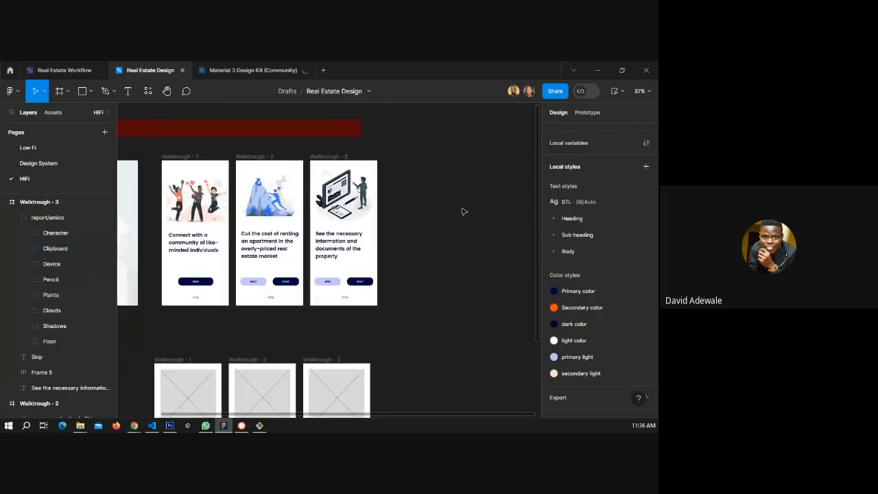
{"action": "scroll", "coordinate": [366, 264], "scroll_direction": "down", "scroll_amount": 4}
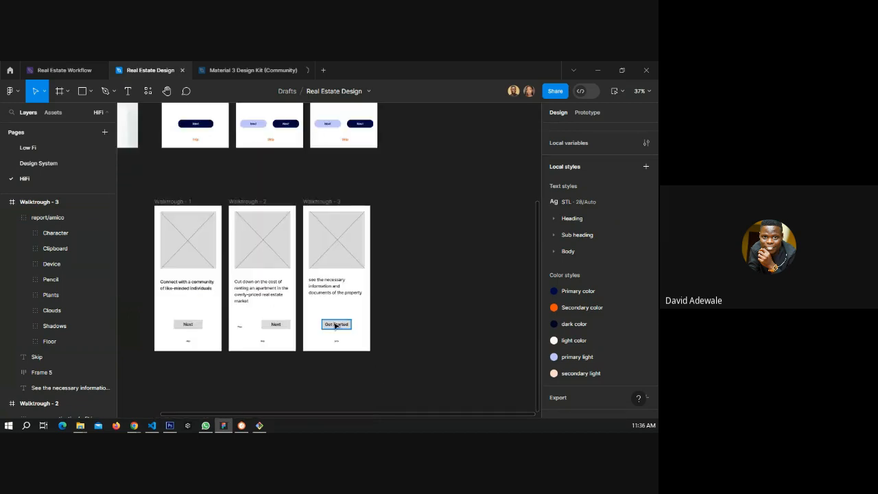
{"action": "scroll", "coordinate": [389, 281], "scroll_direction": "up", "scroll_amount": 1}
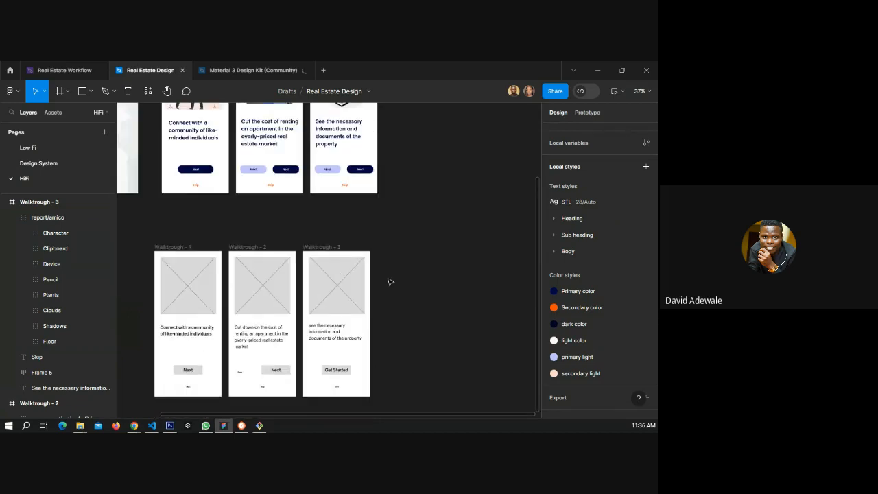
{"action": "scroll", "coordinate": [389, 281], "scroll_direction": "up", "scroll_amount": 5}
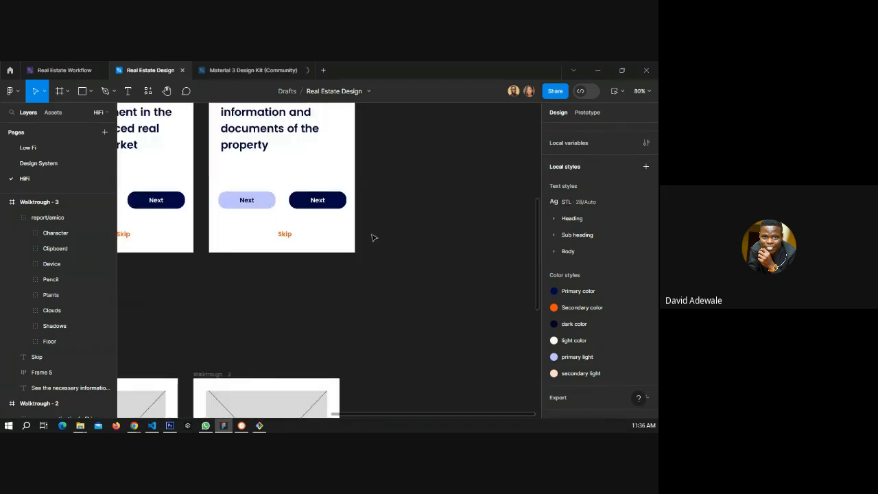
Delete the light secondary Next button from the button row in Walktrough - 3.
{"action": "left_click", "coordinate": [263, 202]}
{"action": "double_click", "coordinate": [263, 202]}
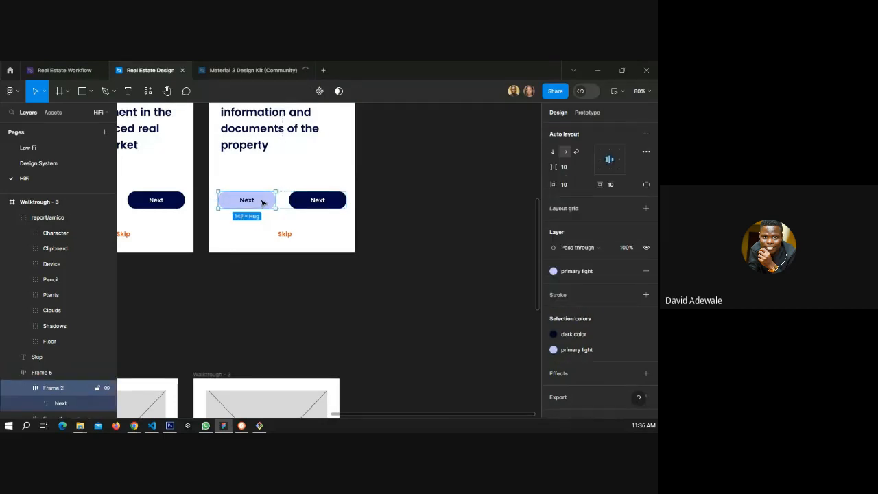
{"action": "key", "text": "Delete"}
{"action": "left_click", "coordinate": [250, 204]}
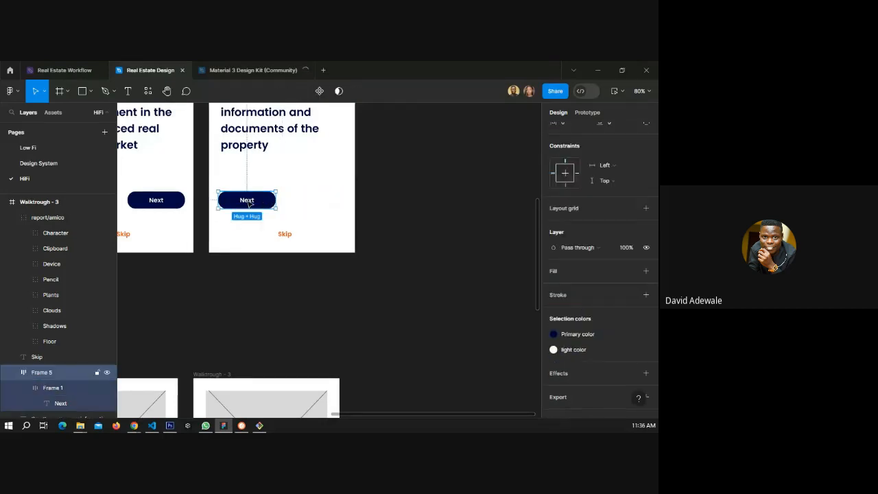
Change the remaining button's label in Walktrough - 3 to "Get started".
{"action": "double_click", "coordinate": [250, 203]}
{"action": "double_click", "coordinate": [248, 201]}
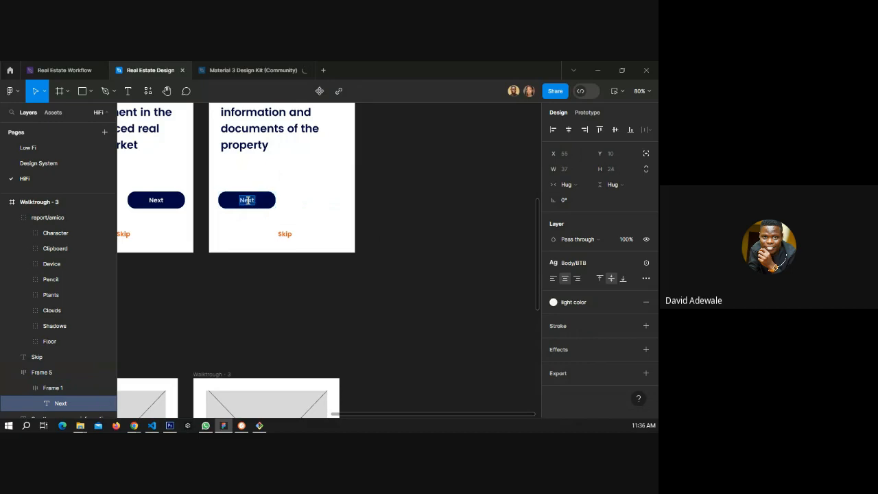
{"action": "type", "text": "Get started"}
{"action": "key", "text": "Escape"}
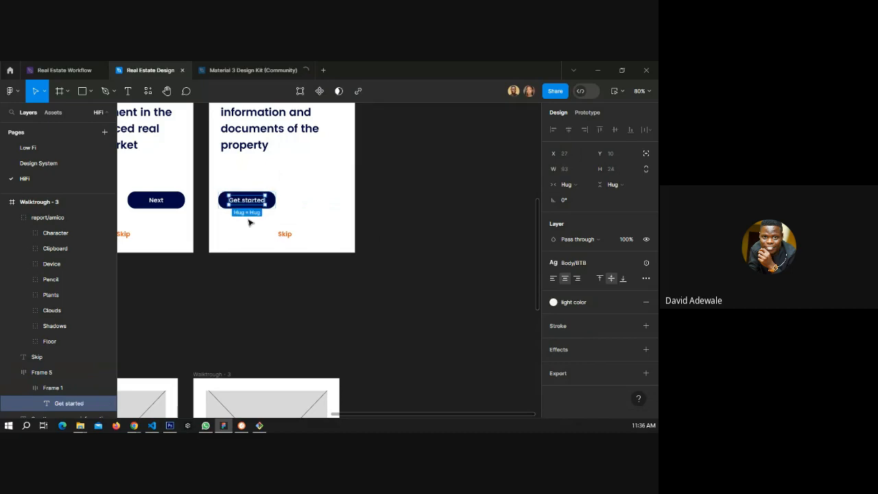
Take the Get started button out of its container frame and widen it to about 239 px.
{"action": "left_click", "coordinate": [291, 203]}
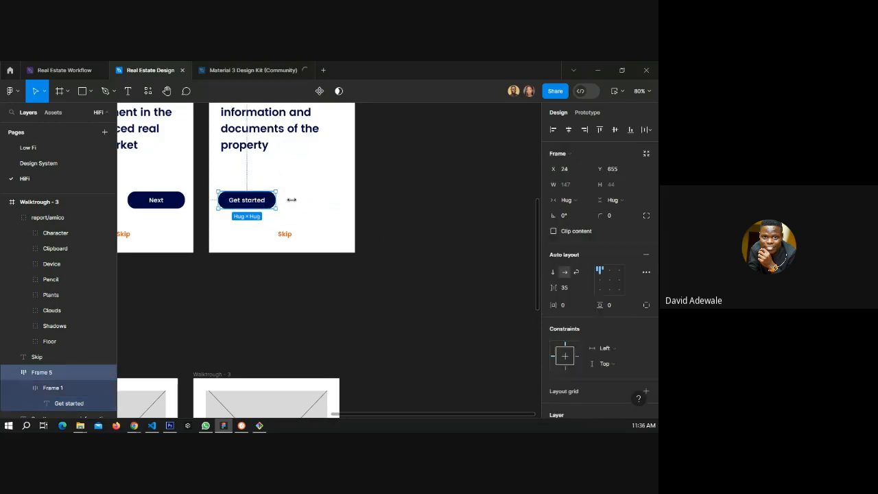
{"action": "left_click_drag", "start_coordinate": [292, 199], "coordinate": [273, 201]}
{"action": "right_click", "coordinate": [44, 391]}
{"action": "left_click", "coordinate": [83, 231]}
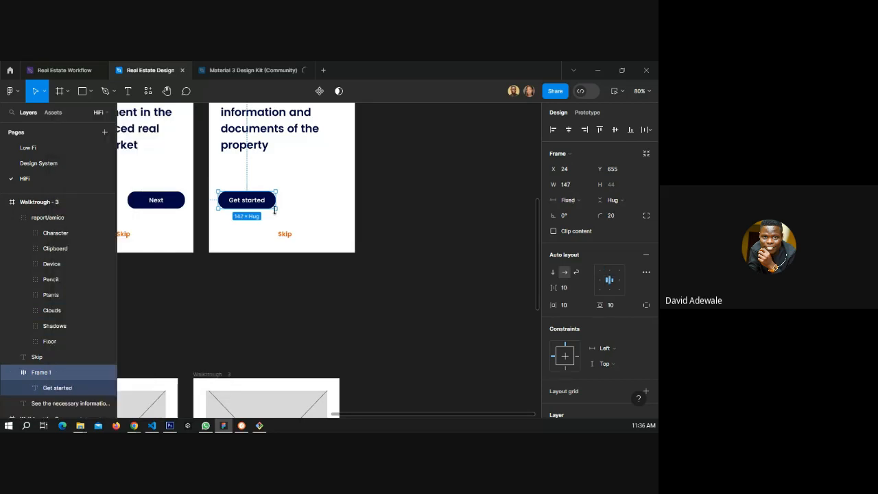
{"action": "left_click_drag", "start_coordinate": [275, 211], "coordinate": [300, 202]}
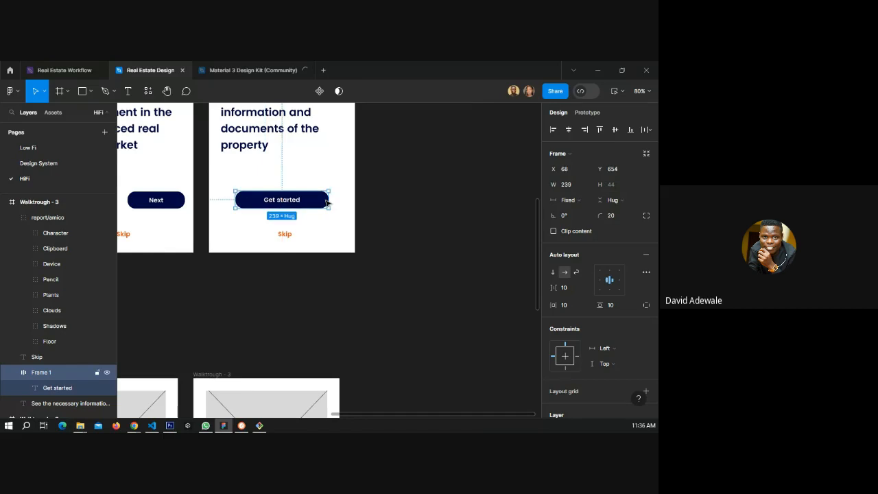
{"action": "left_click", "coordinate": [412, 203]}
Delete the three low-fi walkthrough wireframes placed below the HiFi walkthrough frames.
{"action": "scroll", "coordinate": [447, 213], "scroll_direction": "down", "scroll_amount": 3}
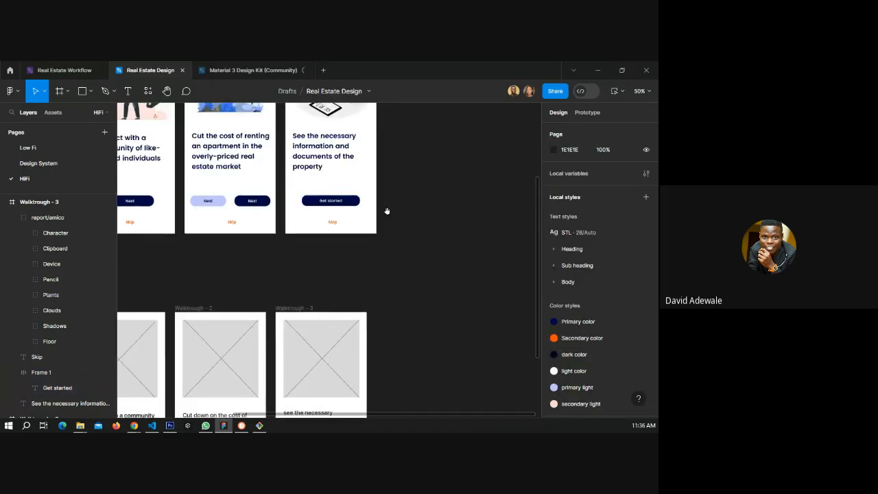
{"action": "left_click_drag", "start_coordinate": [330, 207], "coordinate": [329, 283]}
{"action": "scroll", "coordinate": [330, 284], "scroll_direction": "down", "scroll_amount": 2}
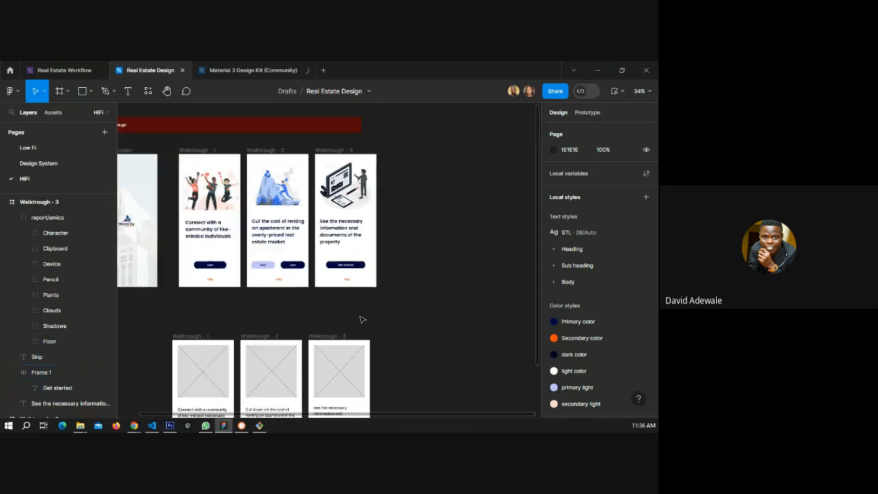
{"action": "scroll", "coordinate": [356, 314], "scroll_direction": "down", "scroll_amount": 2}
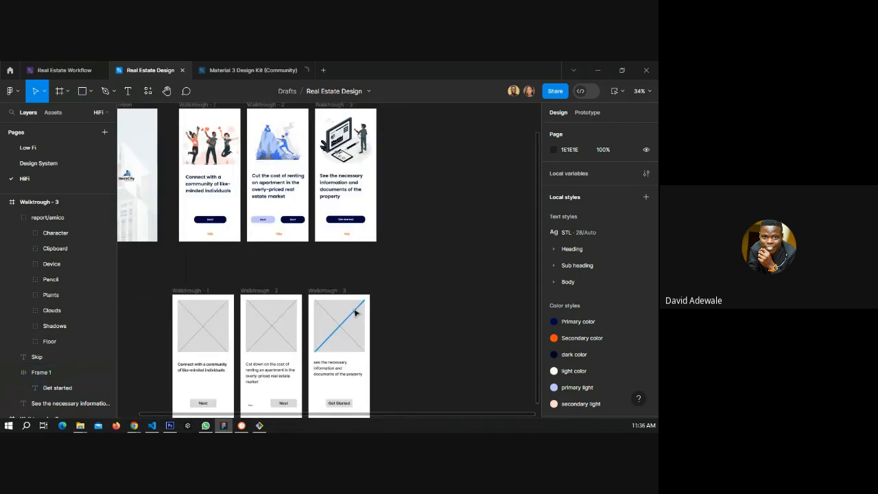
{"action": "scroll", "coordinate": [356, 313], "scroll_direction": "down", "scroll_amount": 3}
{"action": "left_click_drag", "start_coordinate": [164, 350], "coordinate": [157, 359]}
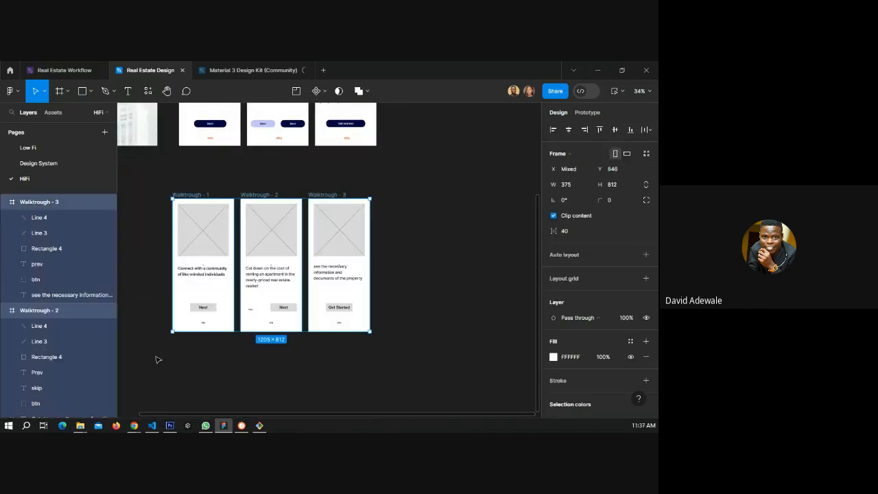
{"action": "key", "text": "Delete"}
Review the finished splash screen and three HiFi walkthrough screens together.
{"action": "scroll", "coordinate": [247, 308], "scroll_direction": "up", "scroll_amount": 3}
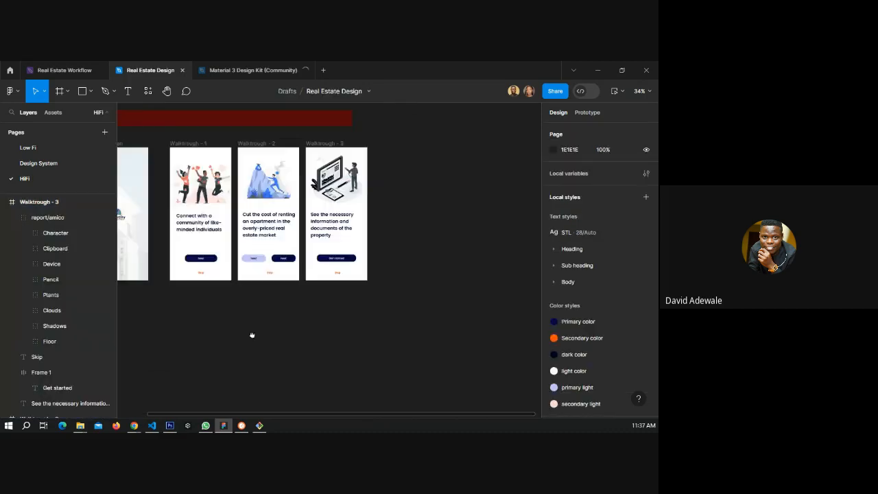
{"action": "left_click_drag", "start_coordinate": [252, 335], "coordinate": [306, 347]}
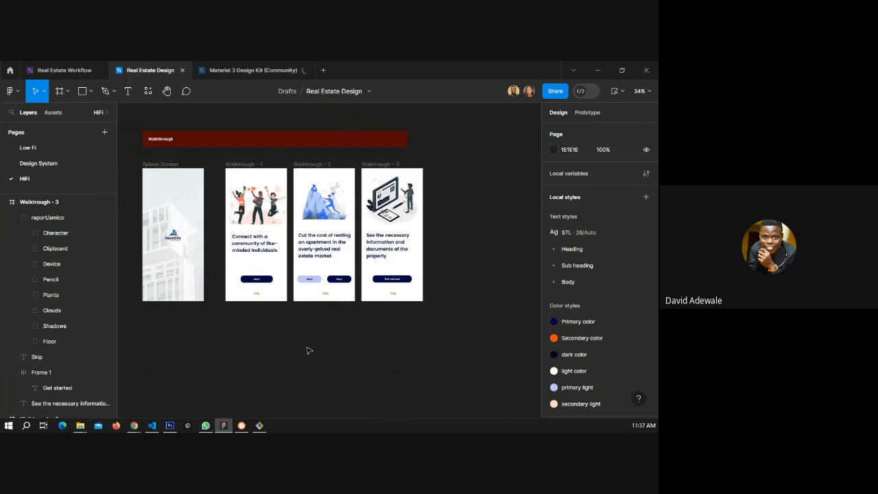
{"action": "scroll", "coordinate": [130, 220], "scroll_direction": "up", "scroll_amount": 5}
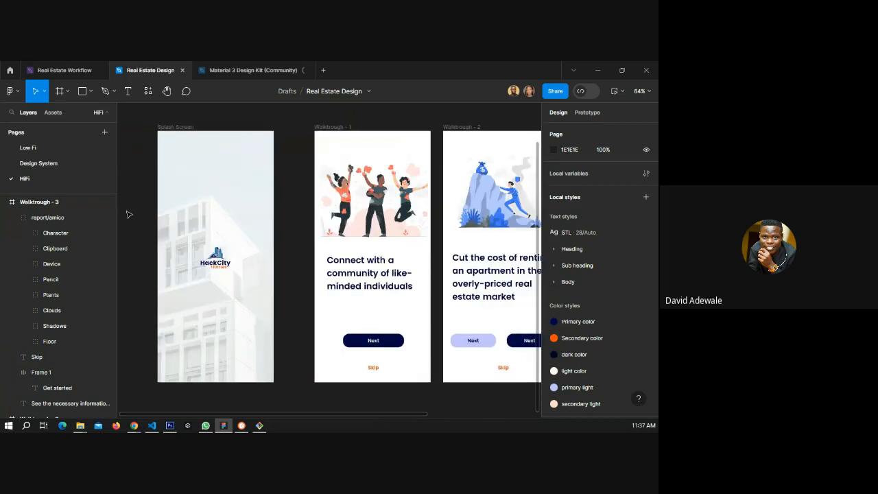
{"action": "scroll", "coordinate": [127, 215], "scroll_direction": "down", "scroll_amount": 5}
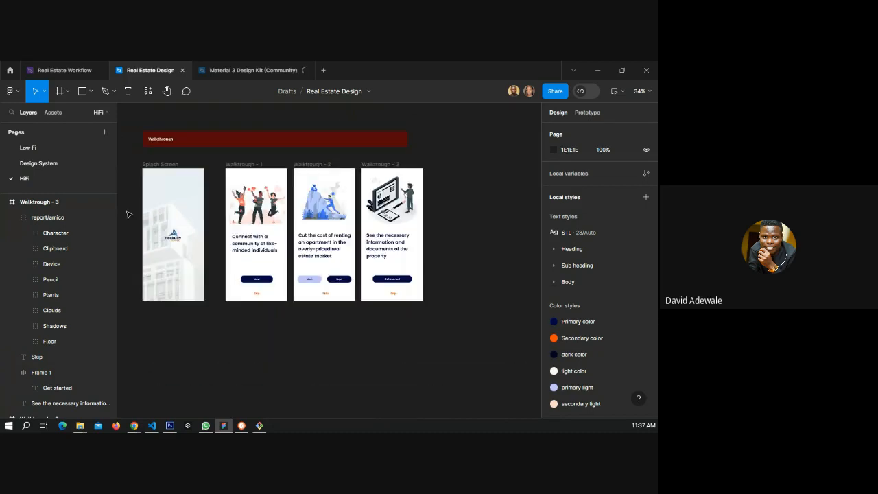
{"action": "scroll", "coordinate": [127, 214], "scroll_direction": "down", "scroll_amount": 3}
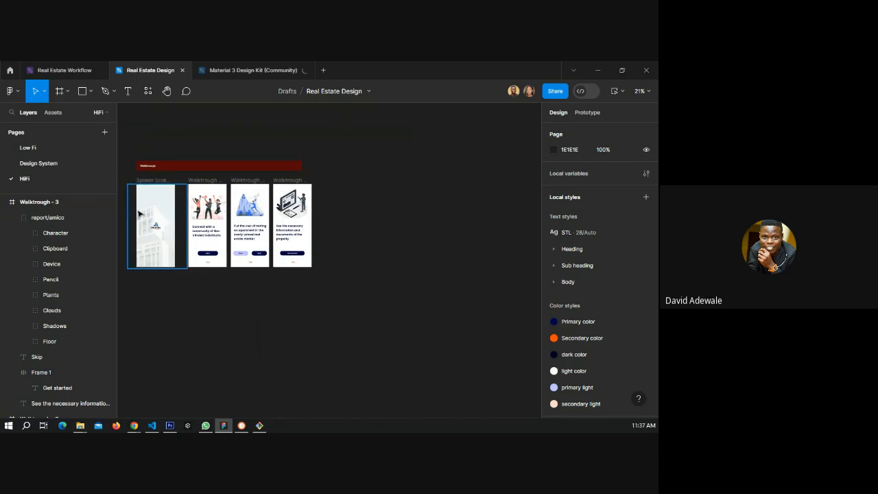
{"action": "scroll", "coordinate": [137, 216], "scroll_direction": "up", "scroll_amount": 1}
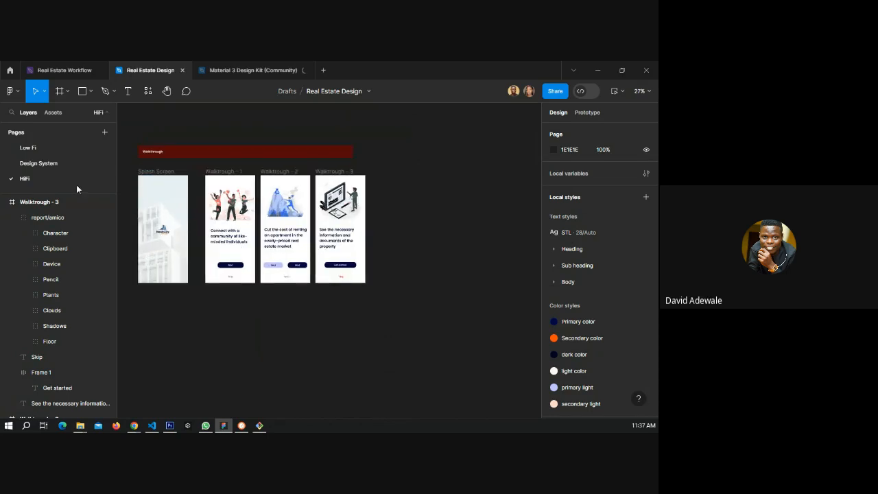
Select the search criteria section, its banner and three Search criteria frames, on the Low Fi page.
{"action": "left_click", "coordinate": [63, 152]}
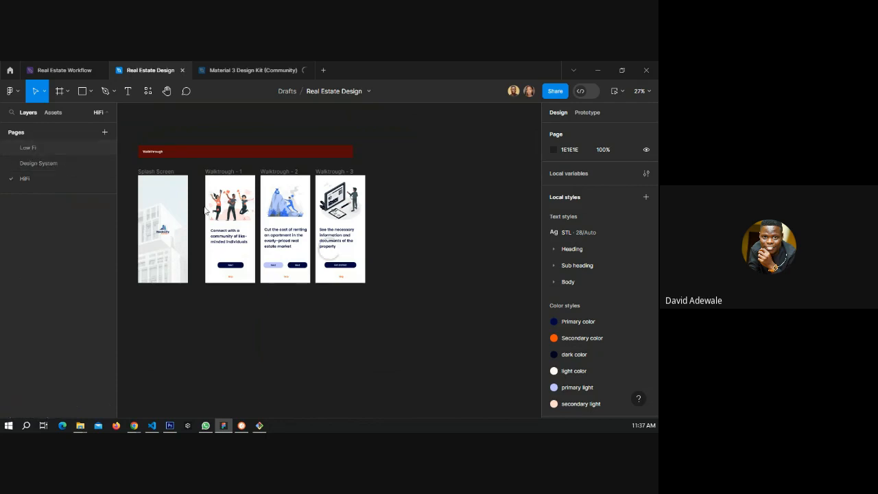
{"action": "scroll", "coordinate": [143, 220], "scroll_direction": "down", "scroll_amount": 5}
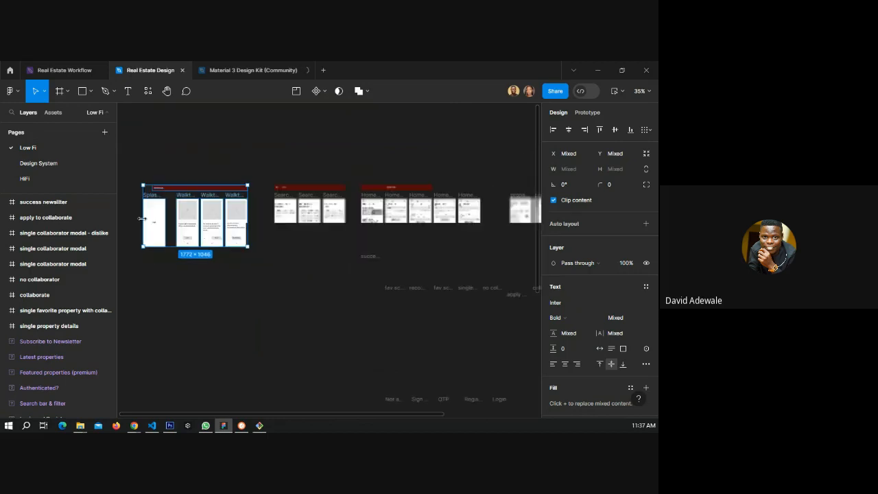
{"action": "left_click", "coordinate": [307, 228]}
{"action": "scroll", "coordinate": [358, 219], "scroll_direction": "up", "scroll_amount": 1}
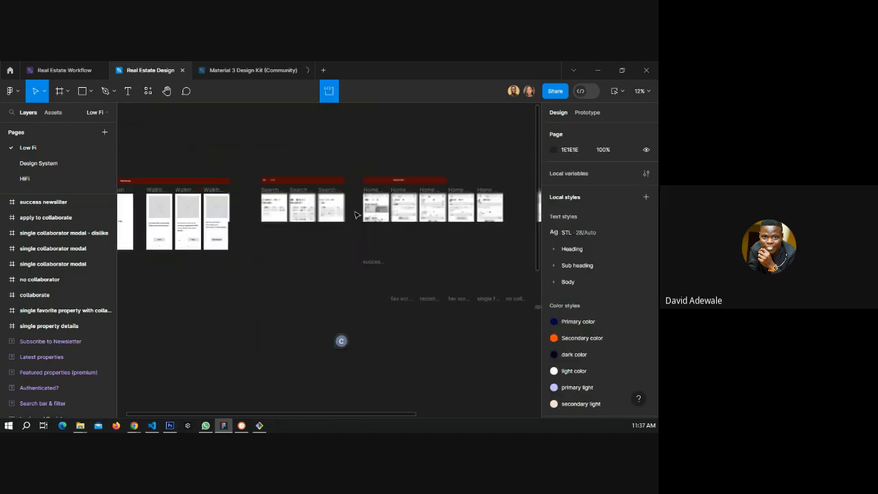
{"action": "scroll", "coordinate": [336, 196], "scroll_direction": "up", "scroll_amount": 1}
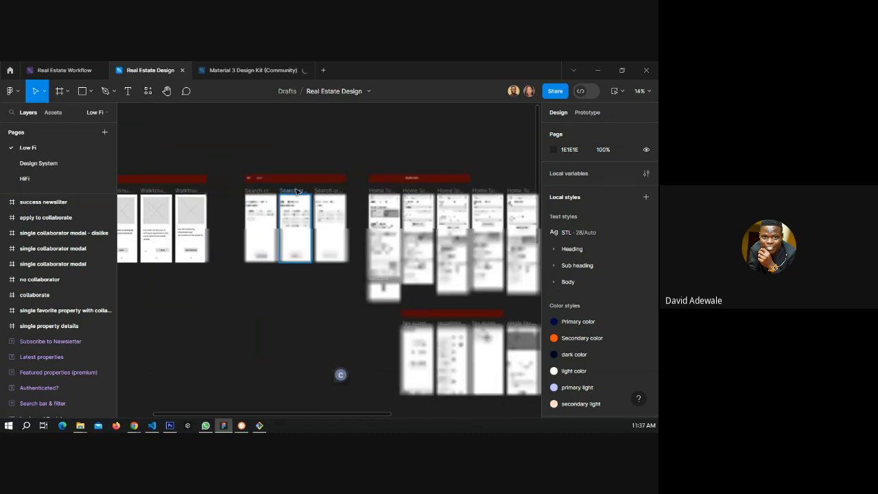
{"action": "scroll", "coordinate": [288, 193], "scroll_direction": "up", "scroll_amount": 5}
{"action": "scroll", "coordinate": [268, 194], "scroll_direction": "down", "scroll_amount": 1}
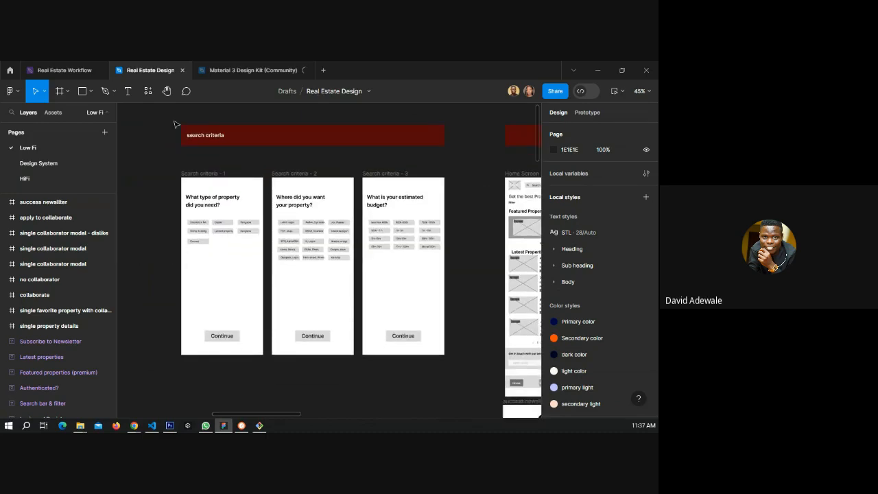
{"action": "left_click_drag", "start_coordinate": [174, 122], "coordinate": [464, 373]}
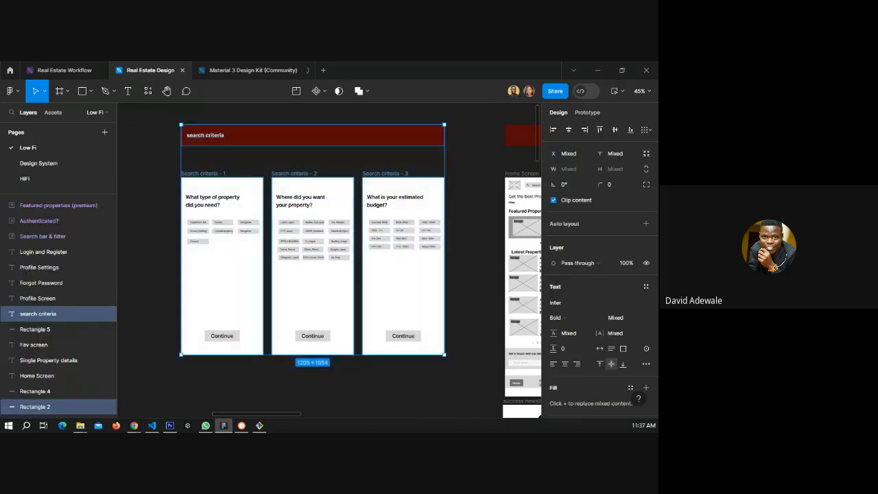
Paste the search criteria section onto the HiFi page below the walkthrough screens.
{"action": "left_click", "coordinate": [27, 178]}
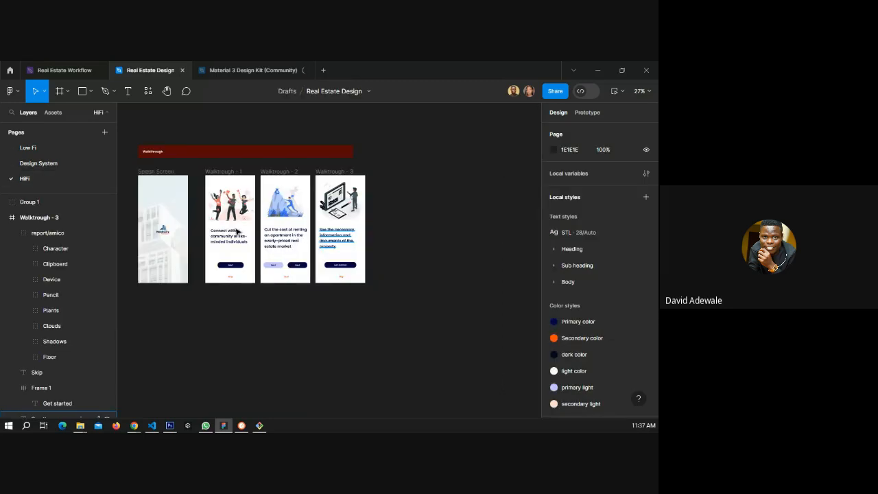
{"action": "scroll", "coordinate": [220, 278], "scroll_direction": "down", "scroll_amount": 4}
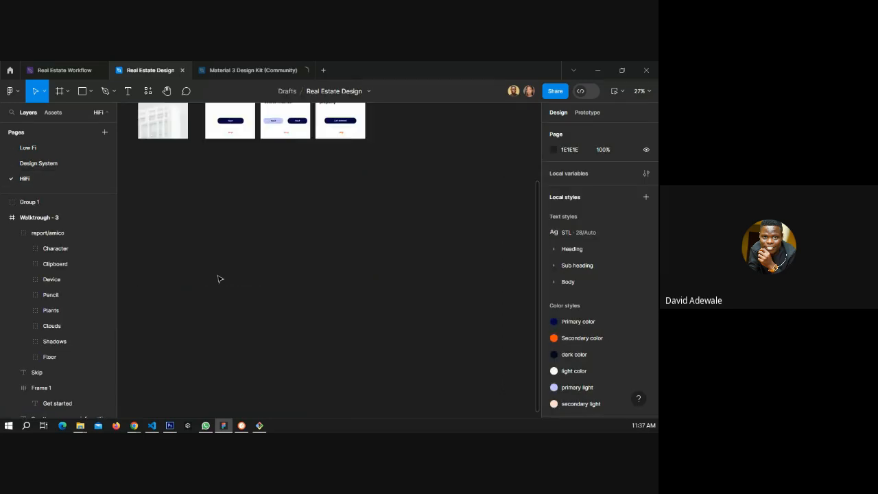
{"action": "scroll", "coordinate": [230, 276], "scroll_direction": "down", "scroll_amount": 1}
{"action": "scroll", "coordinate": [240, 273], "scroll_direction": "down", "scroll_amount": 1}
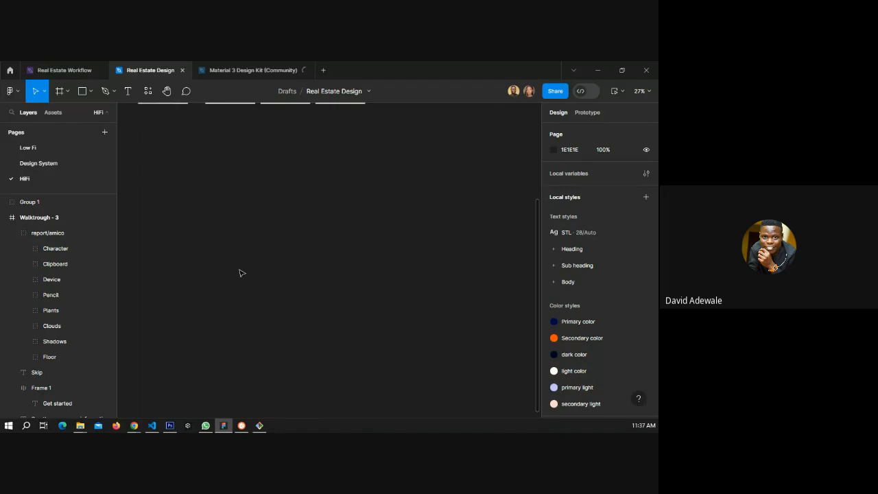
{"action": "key", "text": "ctrl+v"}
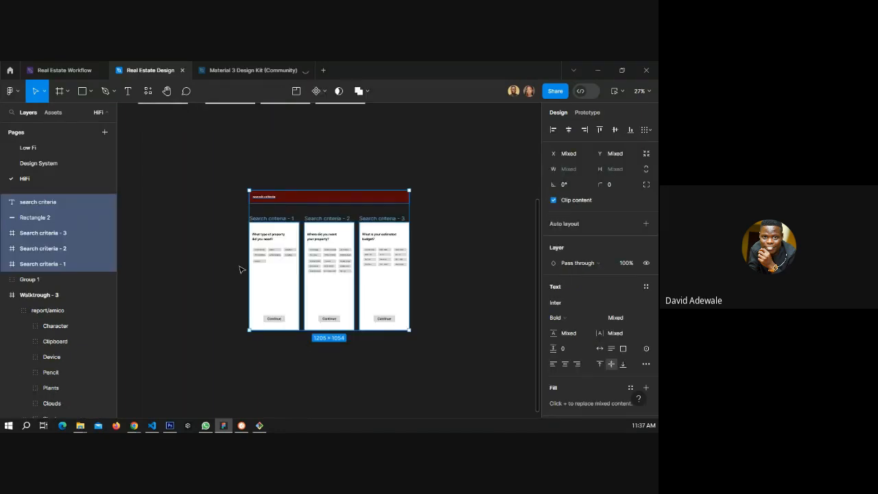
Group the pasted search criteria title text with its banner rectangle.
{"action": "scroll", "coordinate": [240, 269], "scroll_direction": "up", "scroll_amount": 3}
{"action": "scroll", "coordinate": [241, 264], "scroll_direction": "up", "scroll_amount": 3}
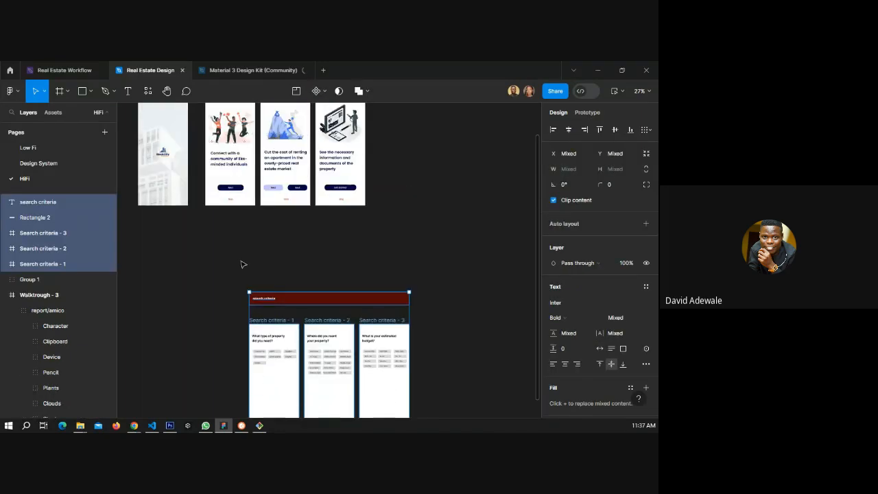
{"action": "scroll", "coordinate": [241, 265], "scroll_direction": "up", "scroll_amount": 1}
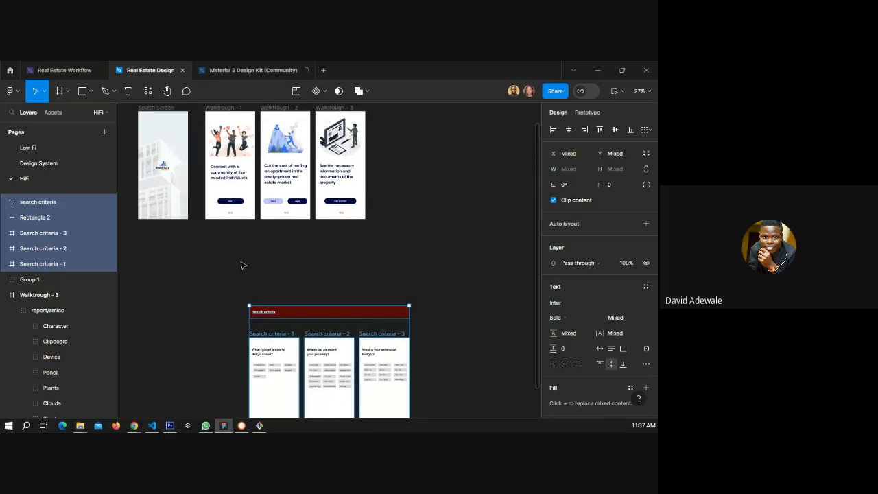
{"action": "scroll", "coordinate": [241, 264], "scroll_direction": "up", "scroll_amount": 1}
{"action": "left_click", "coordinate": [264, 309]}
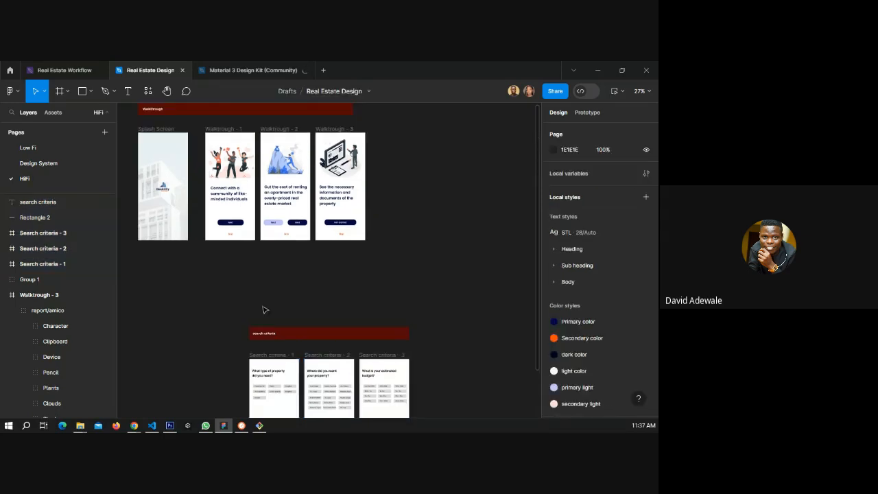
{"action": "scroll", "coordinate": [152, 213], "scroll_direction": "up", "scroll_amount": 5}
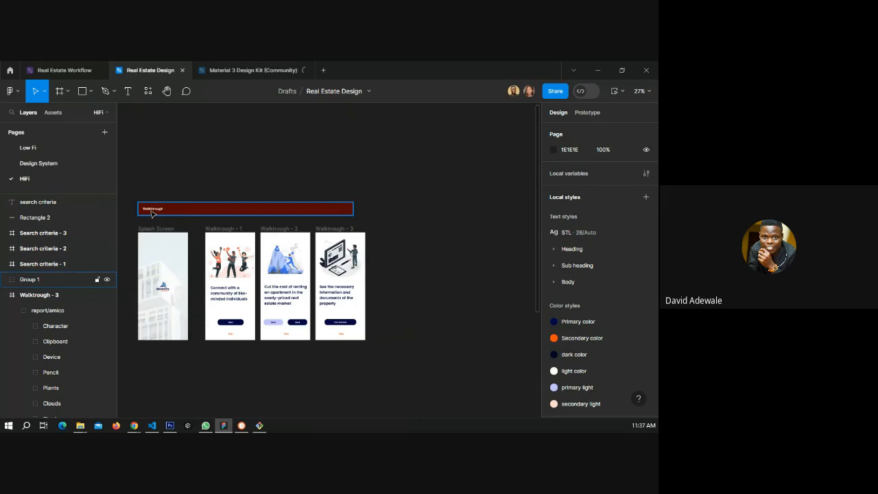
{"action": "left_click", "coordinate": [152, 212]}
{"action": "scroll", "coordinate": [289, 334], "scroll_direction": "down", "scroll_amount": 5}
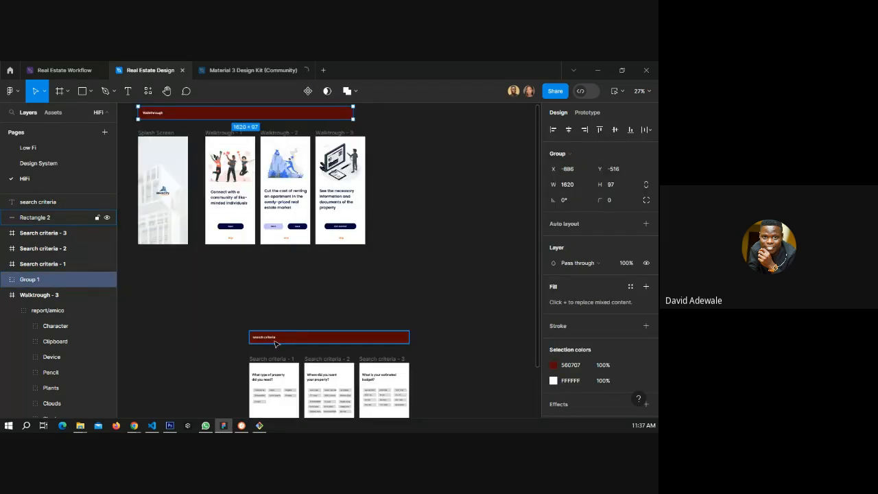
{"action": "left_click", "coordinate": [273, 338]}
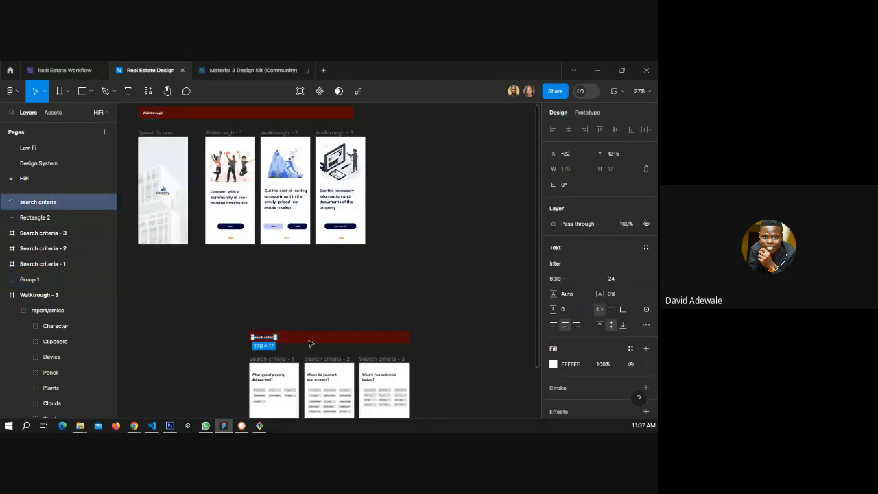
{"action": "left_click", "coordinate": [309, 340], "text": "shift"}
{"action": "key", "text": "ctrl+g"}
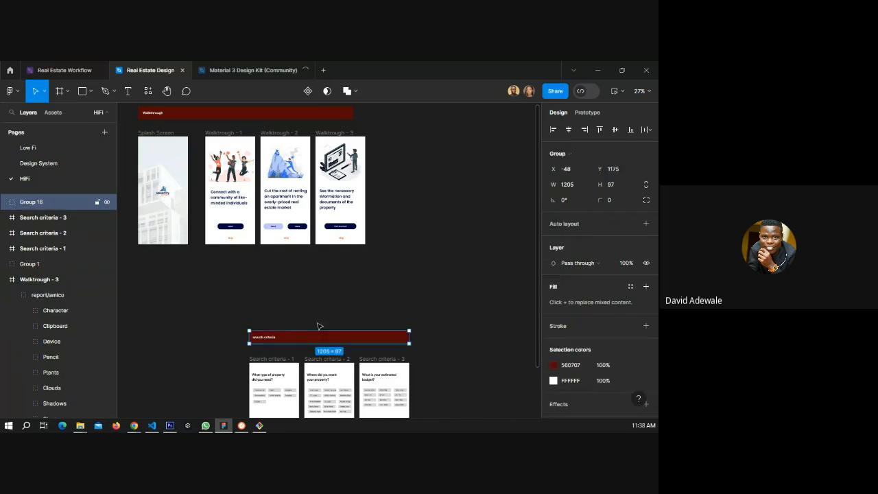
Move the search criteria banner group left and up so it sits below the walkthrough screens.
{"action": "left_click_drag", "start_coordinate": [287, 337], "coordinate": [172, 286]}
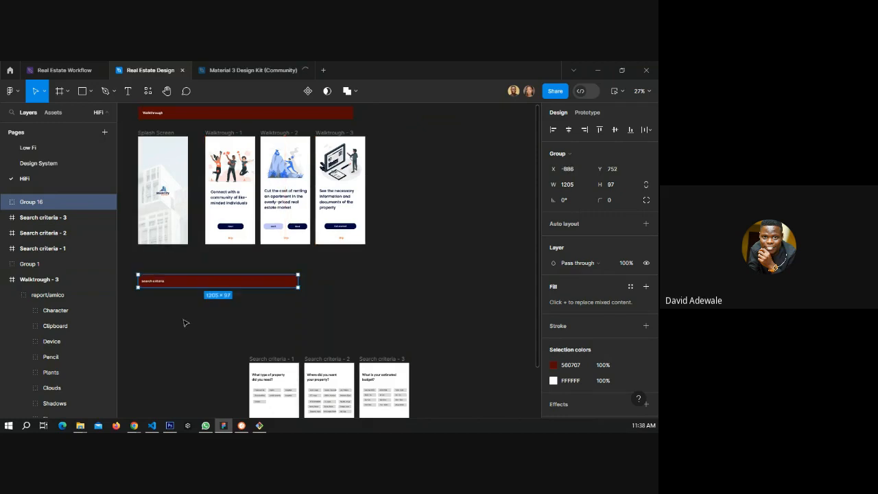
{"action": "left_click", "coordinate": [184, 322]}
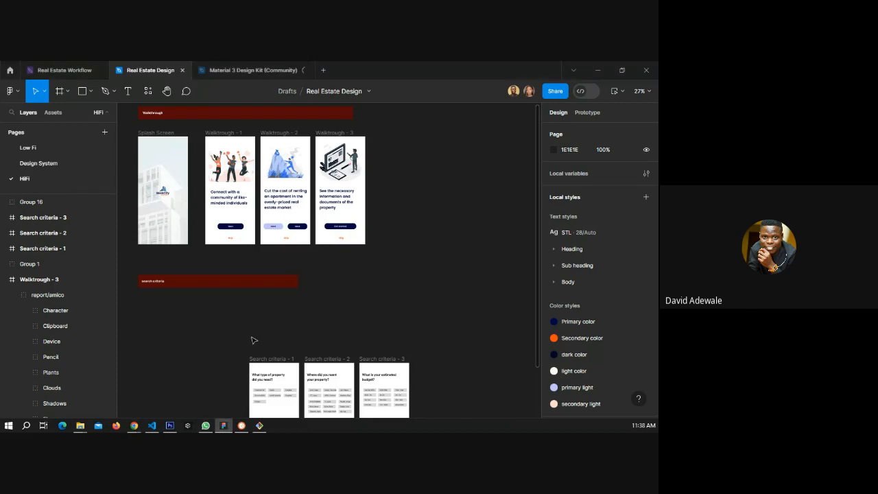
Select all three search criteria frames and move them up closer to the banner.
{"action": "left_click", "coordinate": [287, 361]}
{"action": "left_click", "coordinate": [310, 360], "text": "shift"}
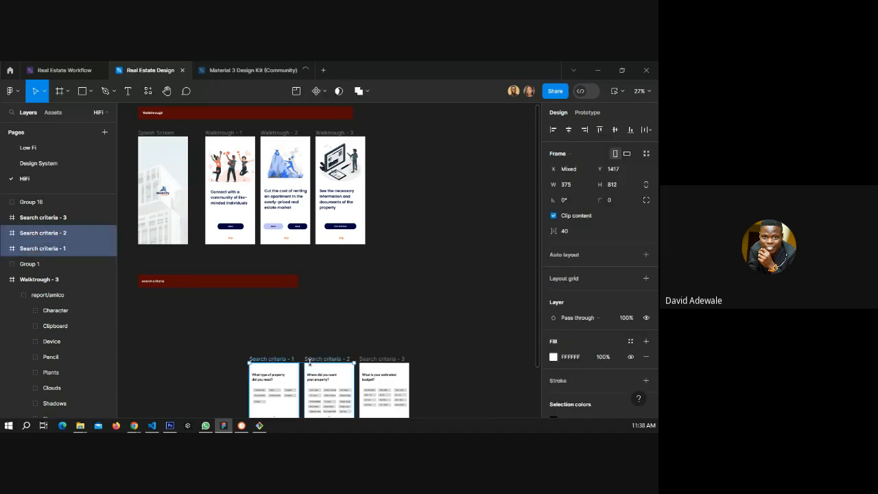
{"action": "left_click", "coordinate": [378, 360], "text": "shift"}
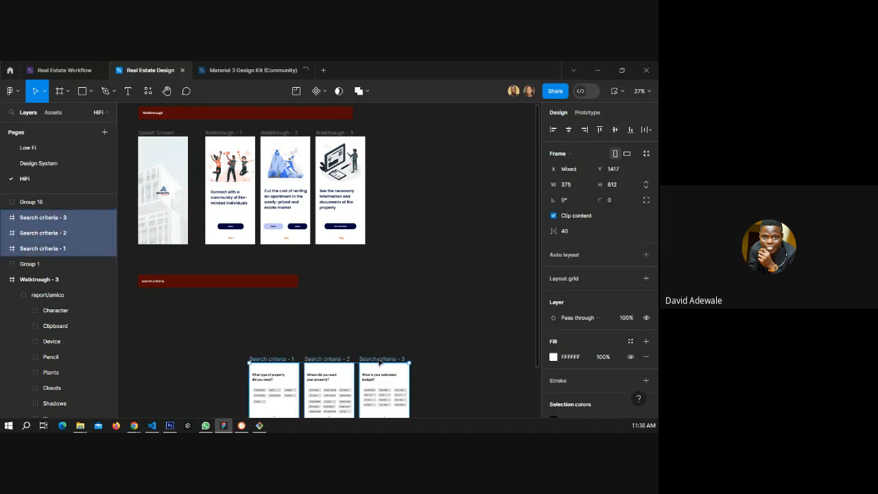
{"action": "left_click_drag", "start_coordinate": [378, 361], "coordinate": [382, 311]}
{"action": "left_click", "coordinate": [201, 327]}
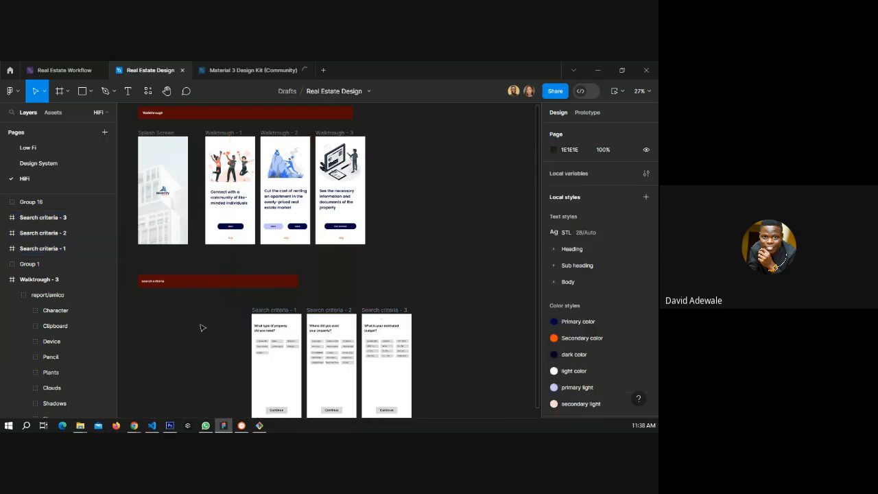
Zoom in and out to inspect the content of the pasted search criteria screens.
{"action": "left_click_drag", "start_coordinate": [243, 339], "coordinate": [276, 253]}
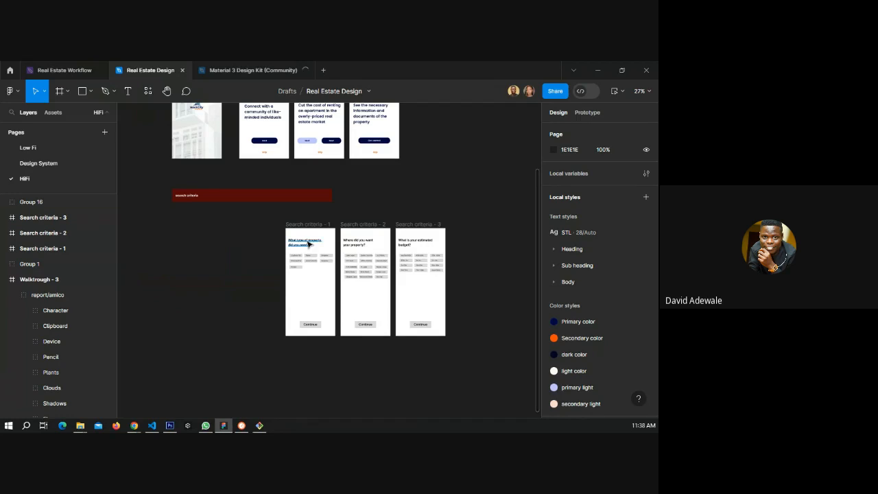
{"action": "scroll", "coordinate": [307, 243], "scroll_direction": "up", "scroll_amount": 5}
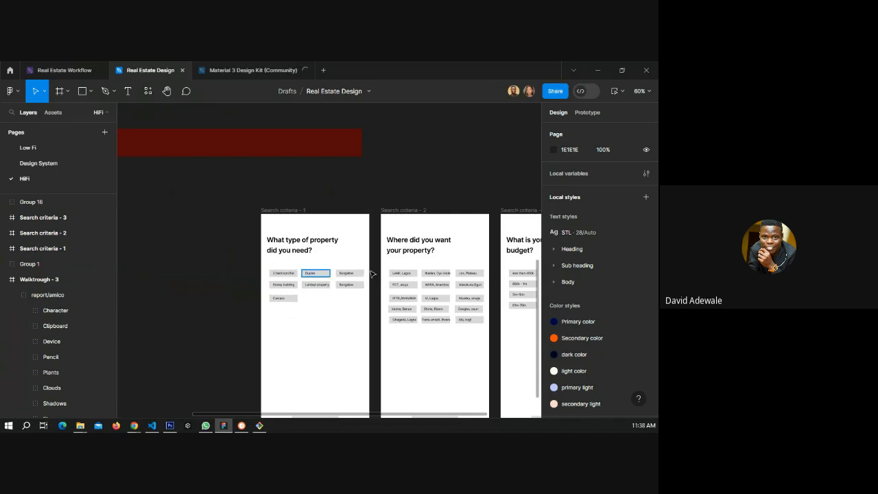
{"action": "scroll", "coordinate": [373, 274], "scroll_direction": "down", "scroll_amount": 3}
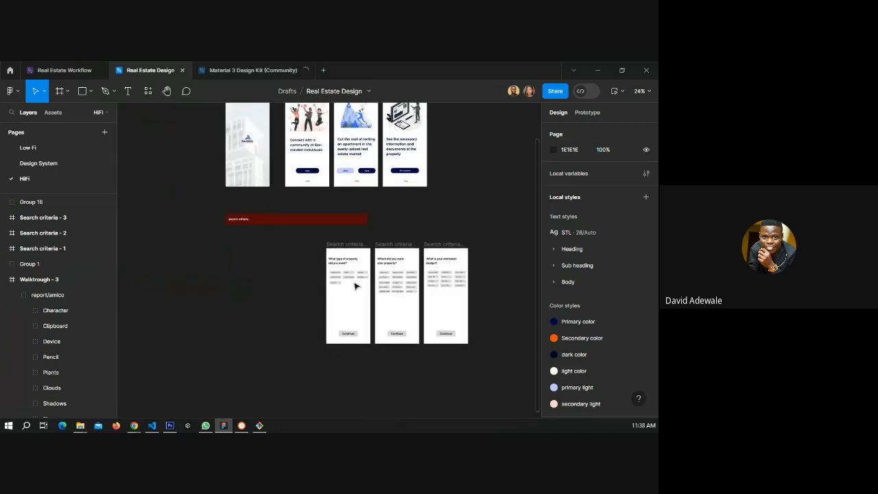
{"action": "scroll", "coordinate": [347, 286], "scroll_direction": "up", "scroll_amount": 2}
{"action": "scroll", "coordinate": [346, 286], "scroll_direction": "up", "scroll_amount": 3}
{"action": "scroll", "coordinate": [324, 279], "scroll_direction": "up", "scroll_amount": 2}
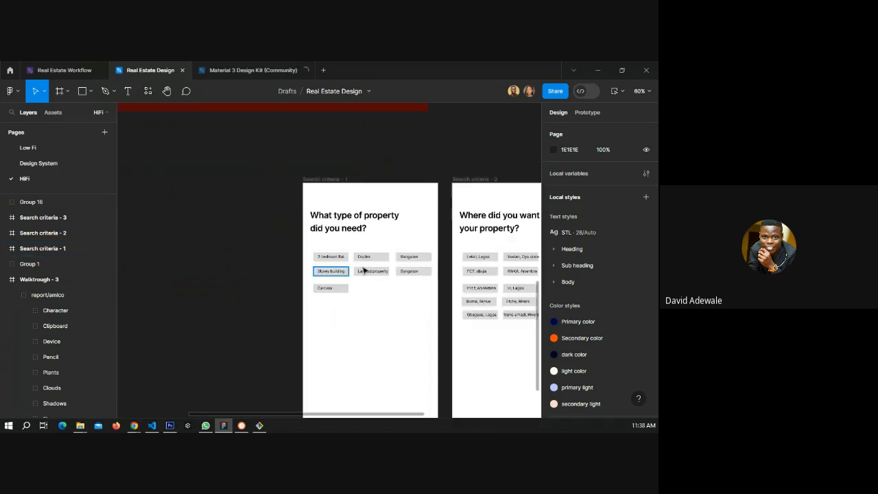
{"action": "scroll", "coordinate": [363, 271], "scroll_direction": "up", "scroll_amount": 5}
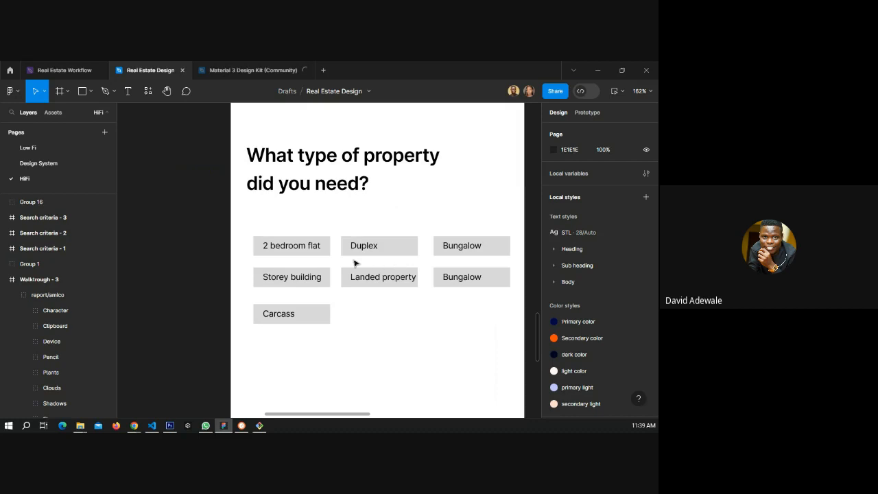
{"action": "scroll", "coordinate": [354, 263], "scroll_direction": "down", "scroll_amount": 1}
{"action": "scroll", "coordinate": [354, 262], "scroll_direction": "down", "scroll_amount": 5}
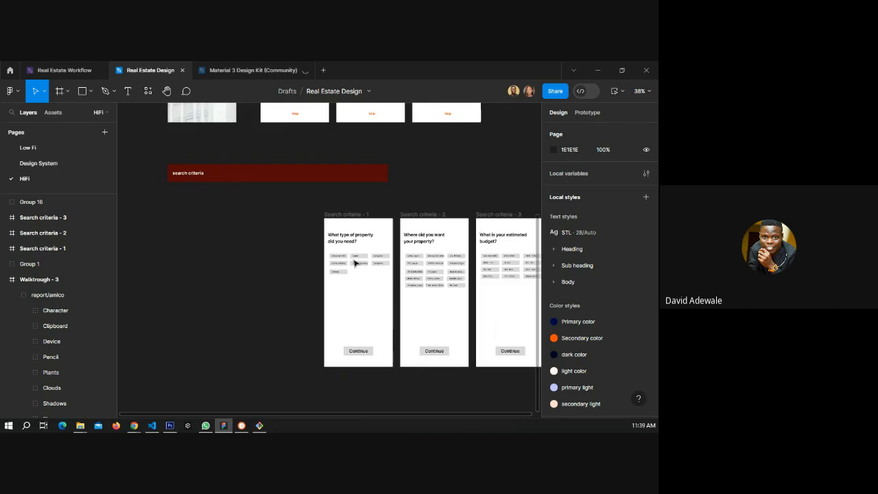
{"action": "scroll", "coordinate": [356, 262], "scroll_direction": "down", "scroll_amount": 2}
{"action": "scroll", "coordinate": [311, 205], "scroll_direction": "up", "scroll_amount": 3}
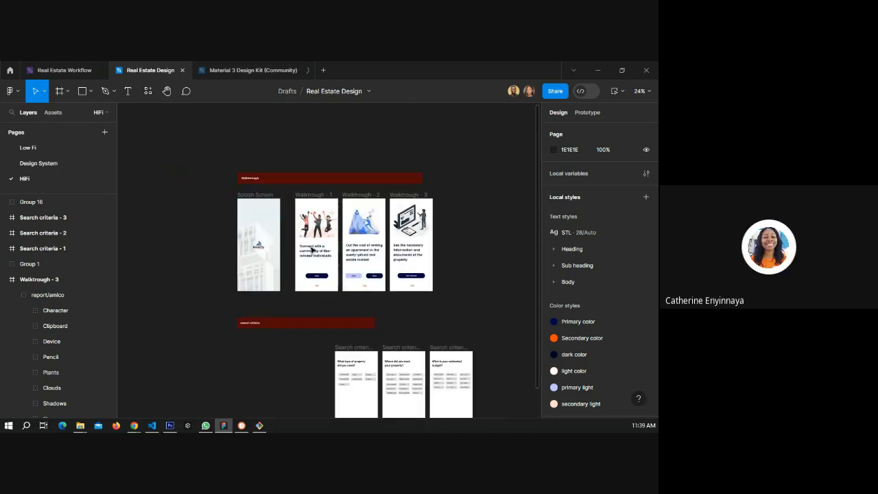
{"action": "scroll", "coordinate": [346, 251], "scroll_direction": "down", "scroll_amount": 3}
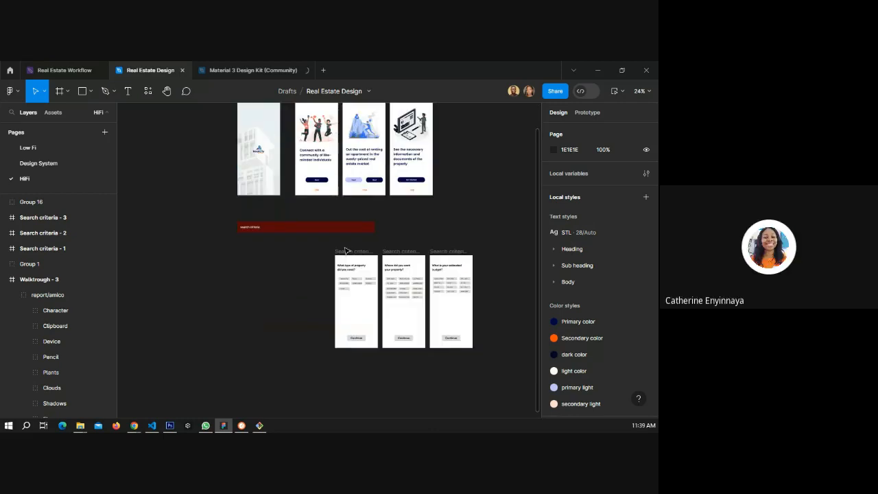
Duplicate the first search criteria screen and place the copy under the banner's left end.
{"action": "left_click_drag", "start_coordinate": [351, 254], "coordinate": [239, 254]}
{"action": "scroll", "coordinate": [247, 255], "scroll_direction": "up", "scroll_amount": 5}
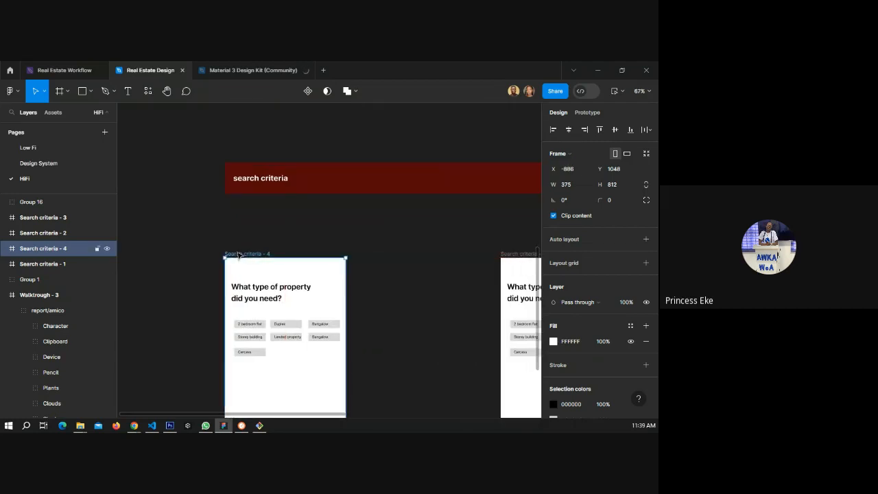
{"action": "scroll", "coordinate": [238, 254], "scroll_direction": "down", "scroll_amount": 2}
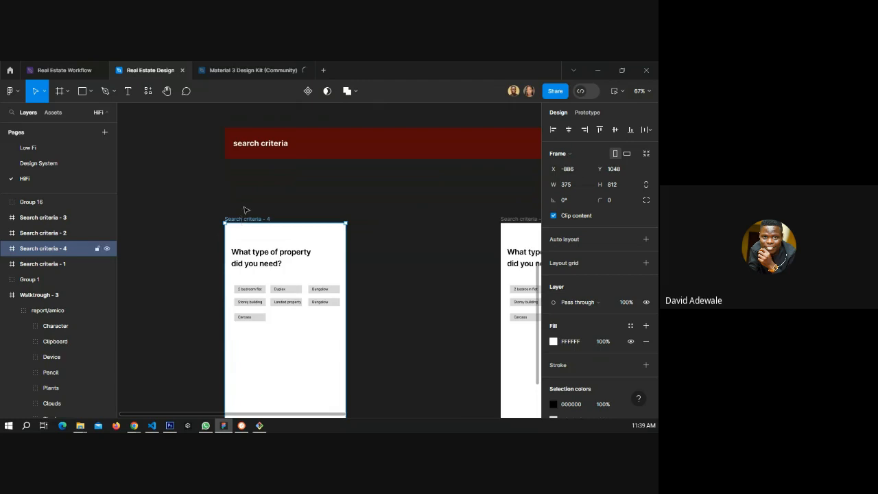
{"action": "left_click_drag", "start_coordinate": [245, 219], "coordinate": [243, 204]}
Select and copy the Next button on the first walkthrough screen.
{"action": "scroll", "coordinate": [248, 224], "scroll_direction": "up", "scroll_amount": 5}
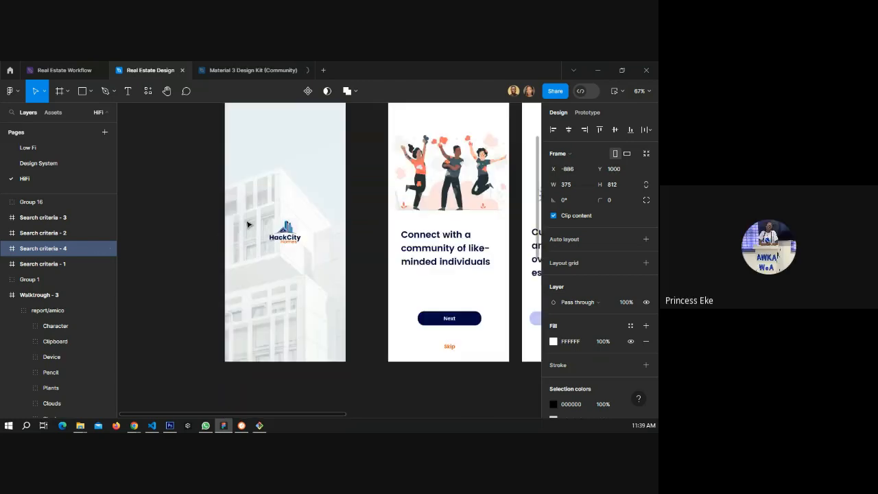
{"action": "scroll", "coordinate": [248, 225], "scroll_direction": "down", "scroll_amount": 5}
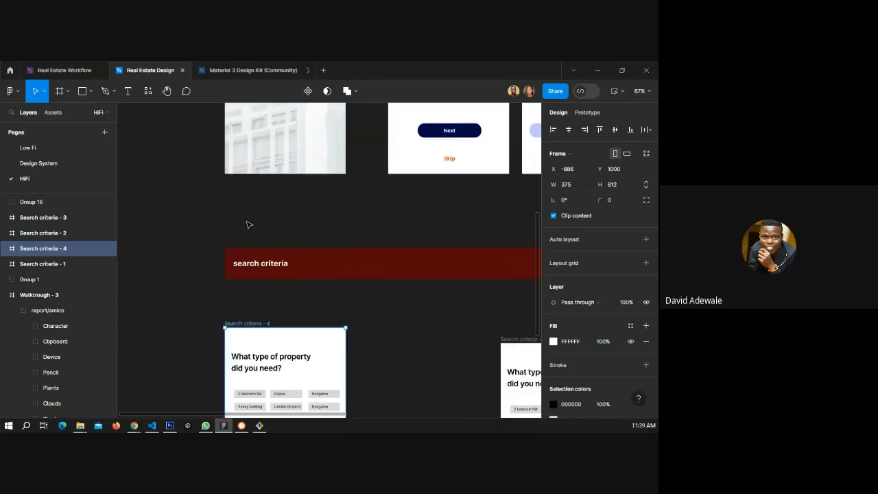
{"action": "scroll", "coordinate": [248, 224], "scroll_direction": "down", "scroll_amount": 5}
{"action": "left_click", "coordinate": [206, 225]}
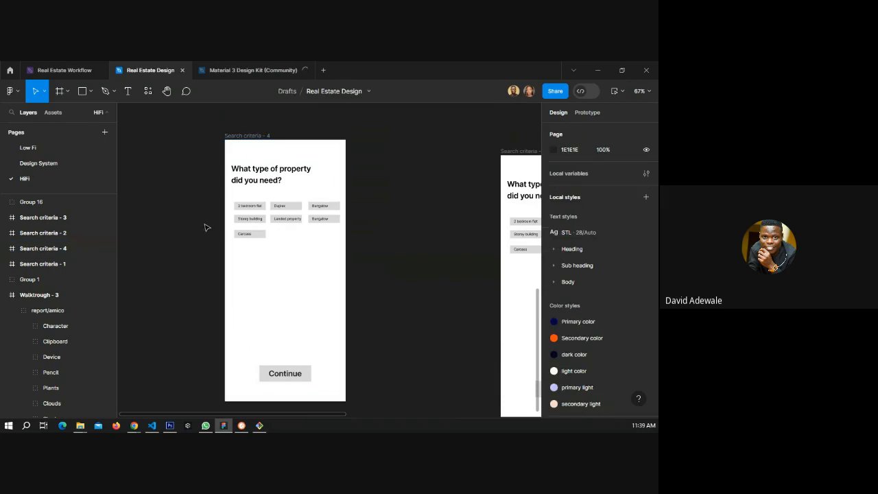
{"action": "scroll", "coordinate": [206, 227], "scroll_direction": "up", "scroll_amount": 5}
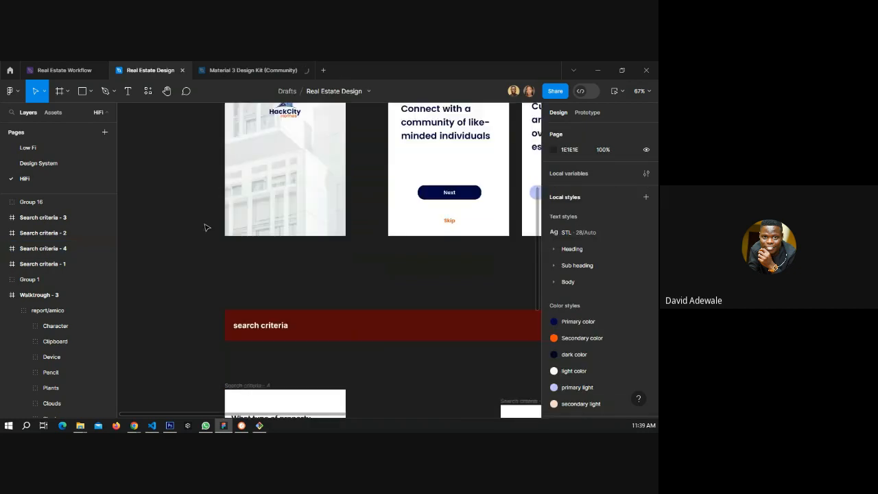
{"action": "left_click", "coordinate": [471, 195], "text": "ctrl"}
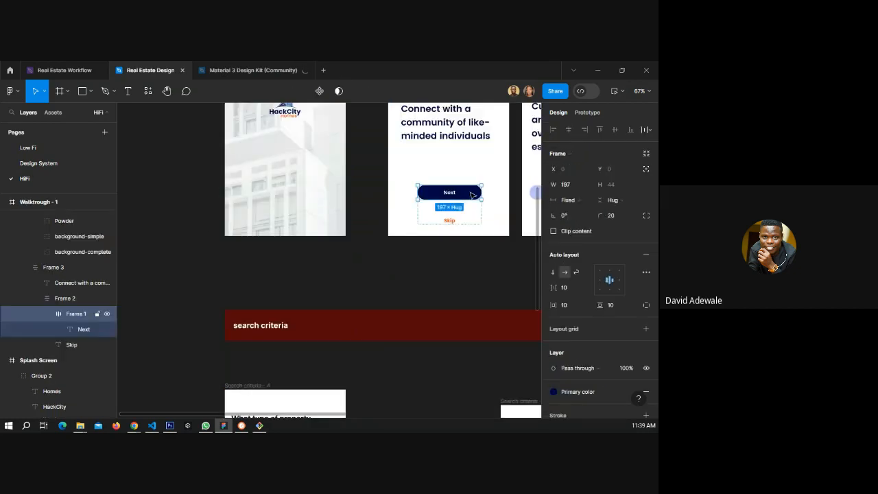
{"action": "scroll", "coordinate": [577, 276], "scroll_direction": "down", "scroll_amount": 3}
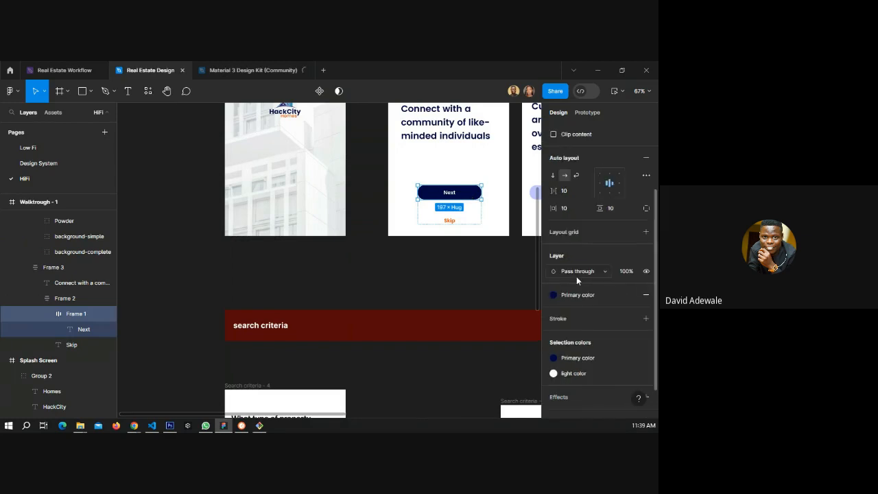
{"action": "scroll", "coordinate": [576, 275], "scroll_direction": "up", "scroll_amount": 3}
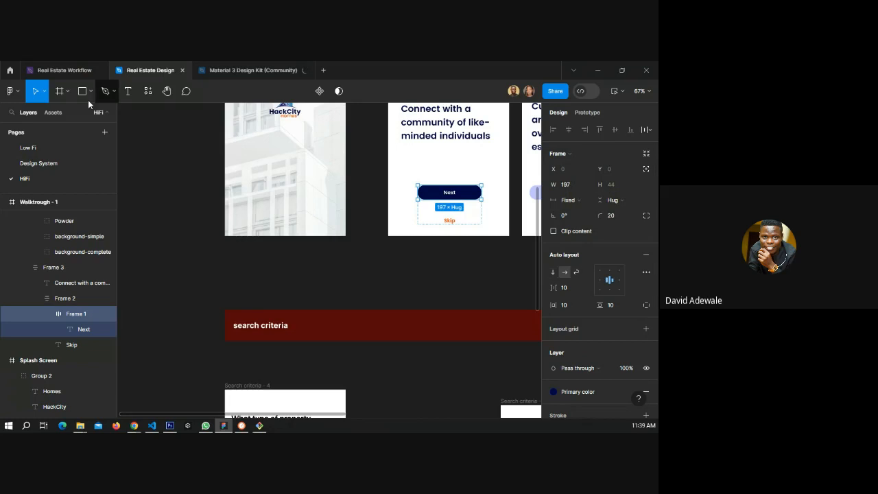
On the Design System page, delete the HackCity logo from the color frame.
{"action": "left_click", "coordinate": [44, 163]}
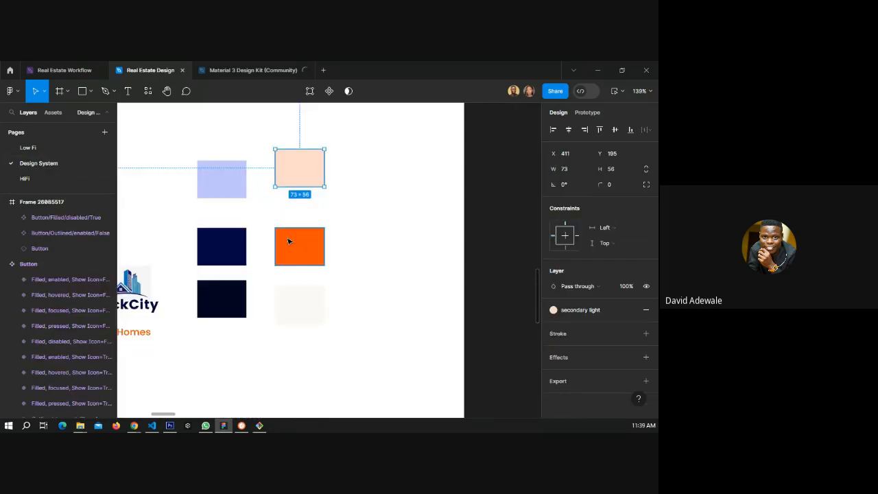
{"action": "scroll", "coordinate": [334, 237], "scroll_direction": "down", "scroll_amount": 3}
{"action": "scroll", "coordinate": [206, 250], "scroll_direction": "down", "scroll_amount": 5}
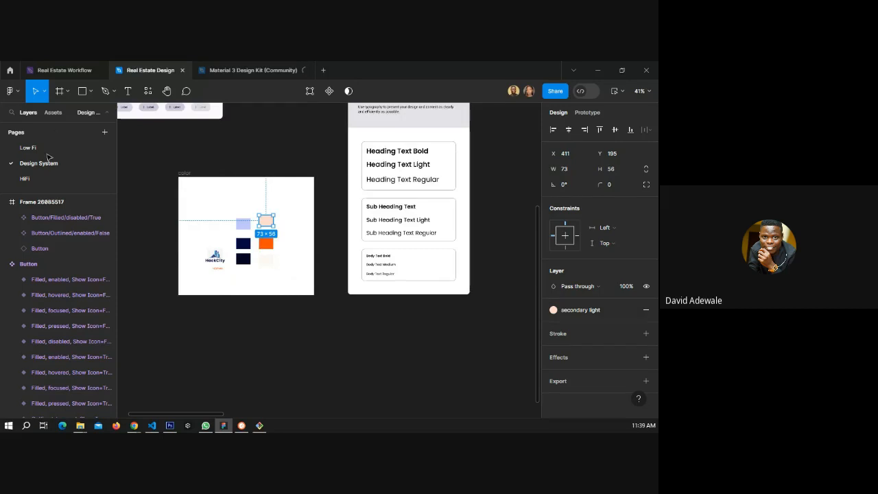
{"action": "left_click", "coordinate": [46, 185]}
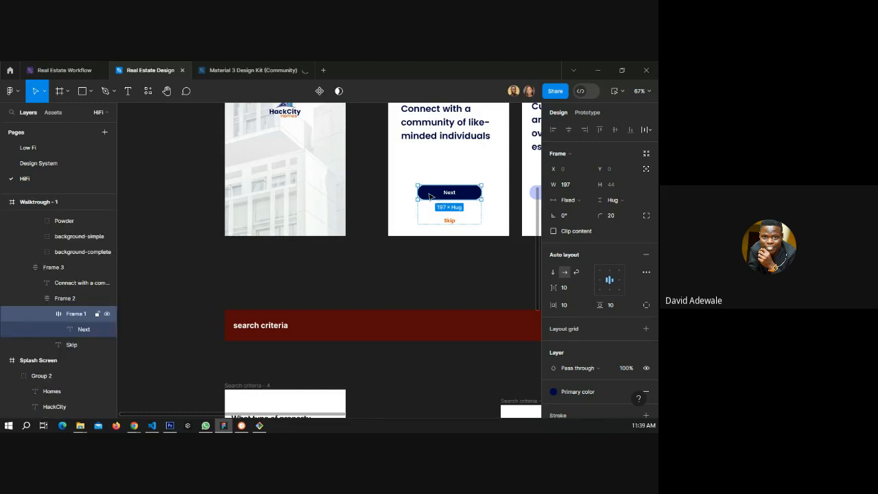
{"action": "left_click", "coordinate": [48, 163]}
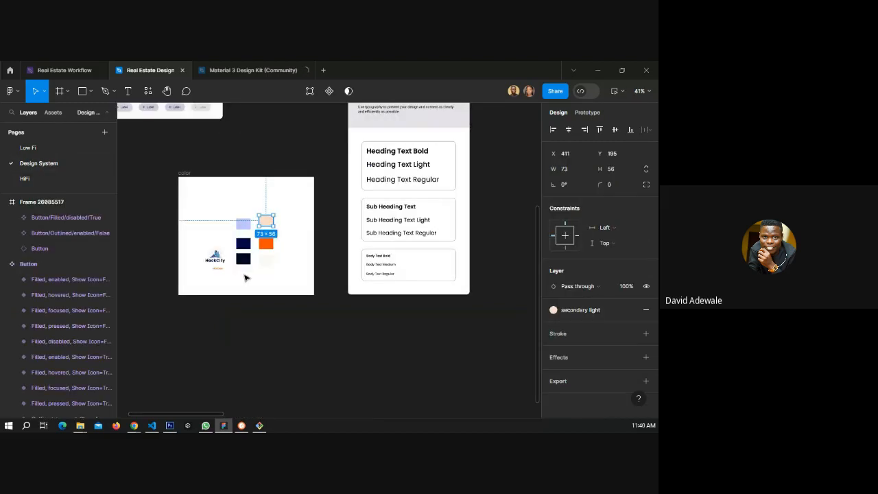
{"action": "left_click", "coordinate": [245, 277]}
{"action": "scroll", "coordinate": [254, 275], "scroll_direction": "down", "scroll_amount": 3}
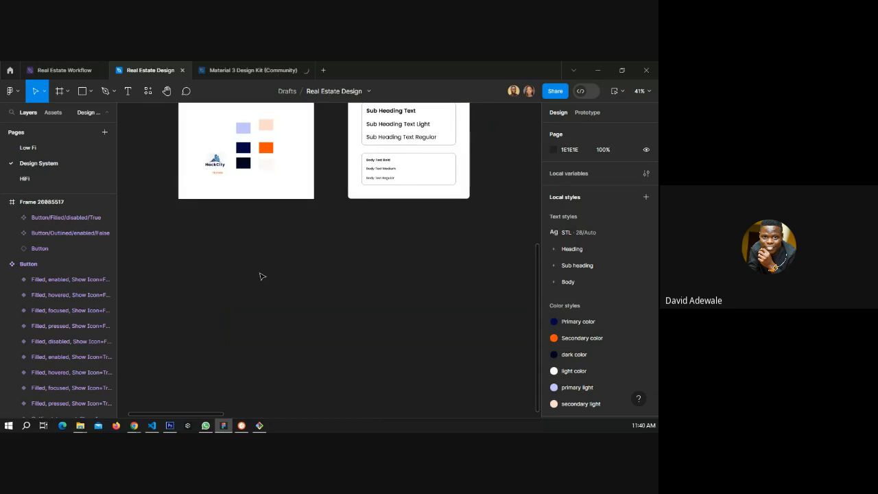
{"action": "scroll", "coordinate": [217, 199], "scroll_direction": "up", "scroll_amount": 1}
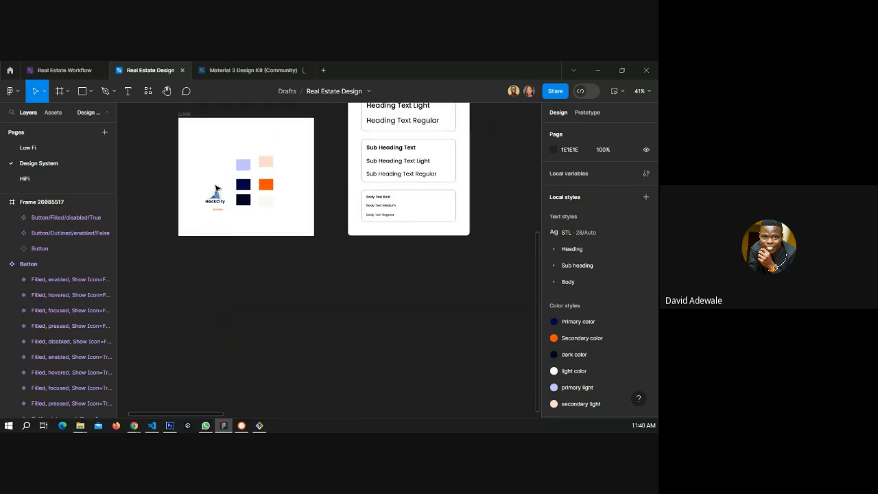
{"action": "scroll", "coordinate": [220, 206], "scroll_direction": "up", "scroll_amount": 1}
{"action": "left_click_drag", "start_coordinate": [223, 233], "coordinate": [227, 237]}
{"action": "key", "text": "Delete"}
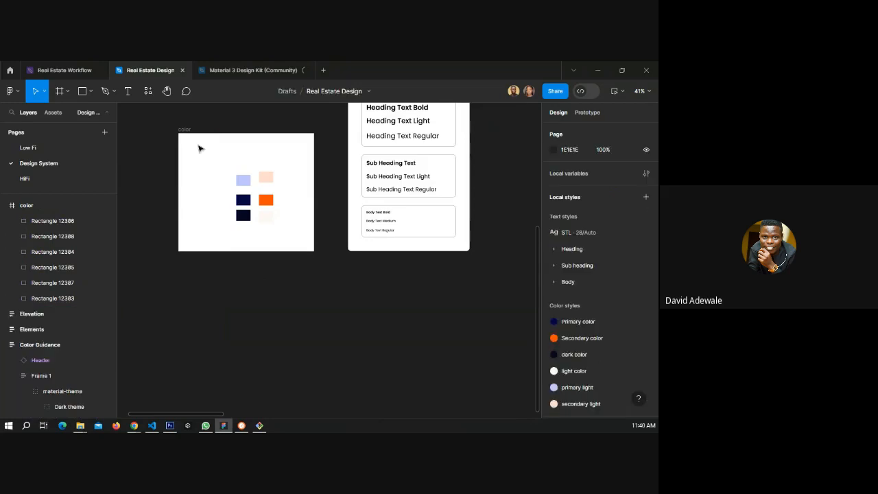
Paste the Next button onto the Design System page and place it below the color frame.
{"action": "key", "text": "ctrl+v"}
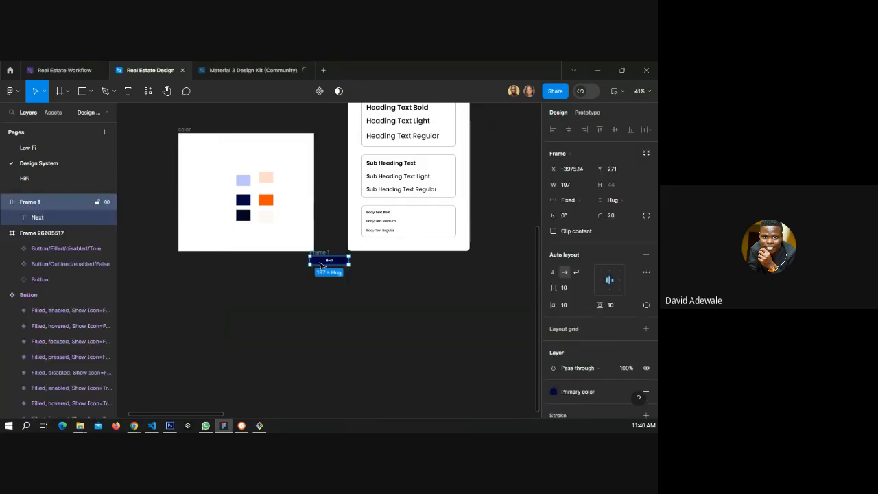
{"action": "left_click_drag", "start_coordinate": [321, 263], "coordinate": [199, 143]}
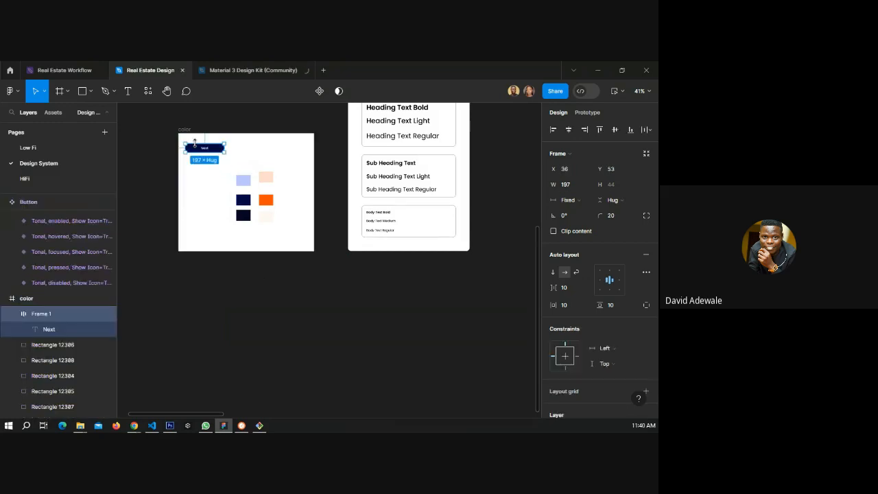
{"action": "key", "text": "ctrl+z"}
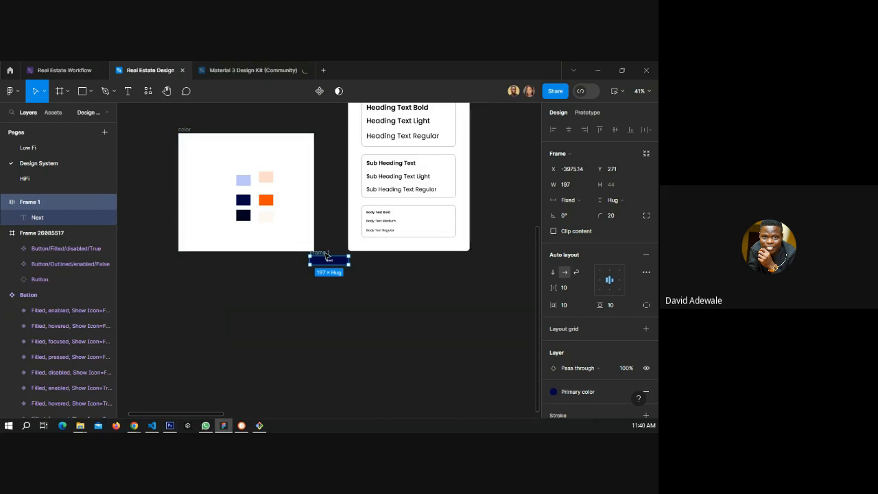
{"action": "left_click_drag", "start_coordinate": [314, 253], "coordinate": [184, 278]}
Turn the pasted Next button into a component and add a second variant to it.
{"action": "scroll", "coordinate": [191, 300], "scroll_direction": "up", "scroll_amount": 5}
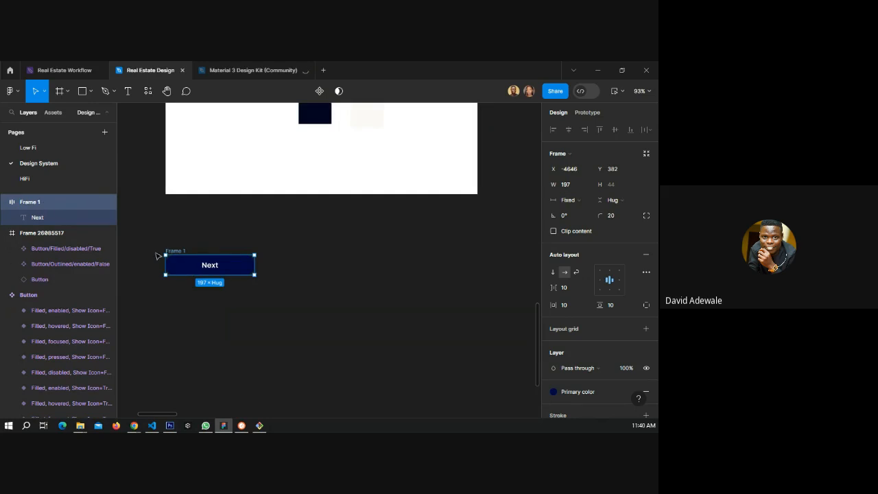
{"action": "left_click", "coordinate": [319, 91]}
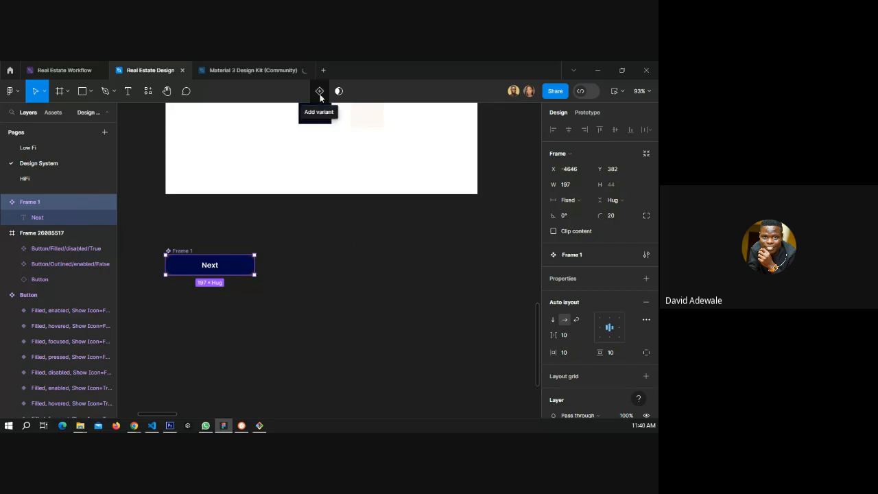
{"action": "left_click", "coordinate": [319, 92]}
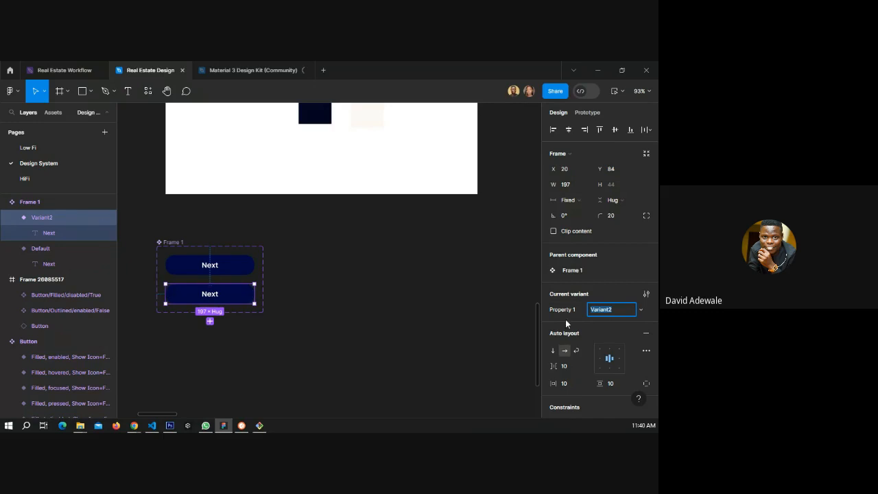
Name the second variant "small btn" and narrow it to about 121 px wide.
{"action": "type", "text": "small btn"}
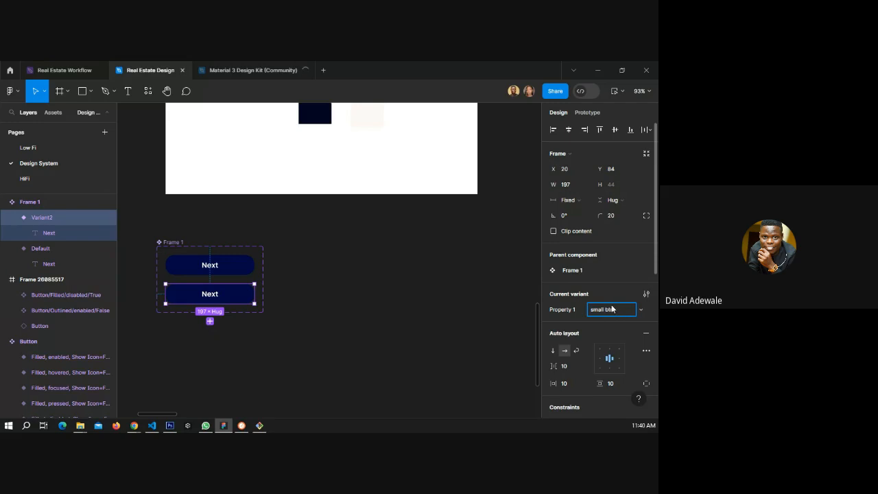
{"action": "key", "text": "Return"}
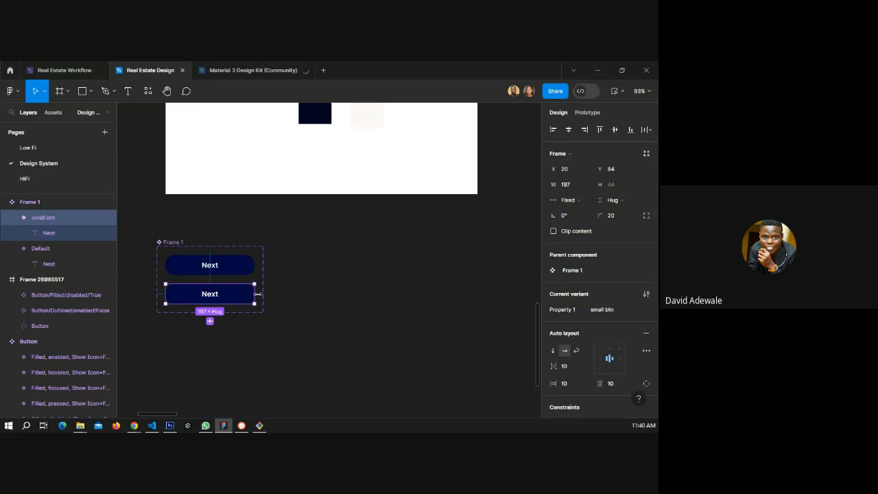
{"action": "left_click_drag", "start_coordinate": [257, 294], "coordinate": [223, 296]}
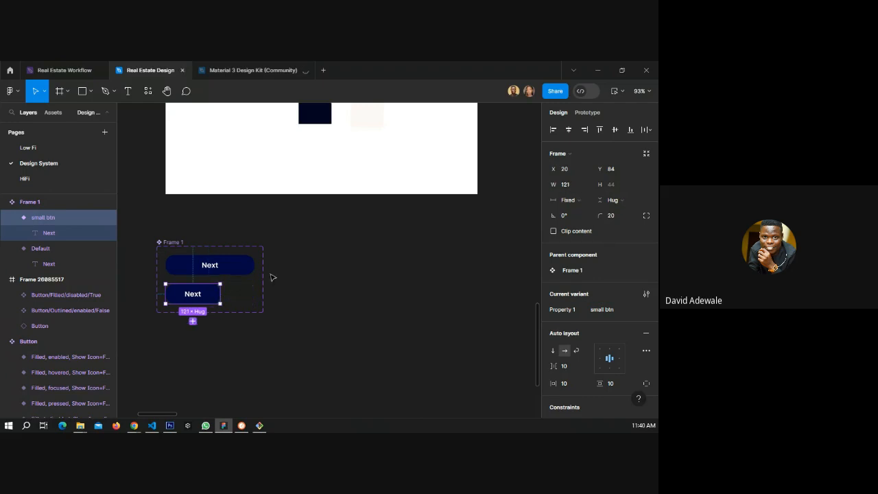
Duplicate the button component set and place the copy beside the original.
{"action": "left_click", "coordinate": [168, 243]}
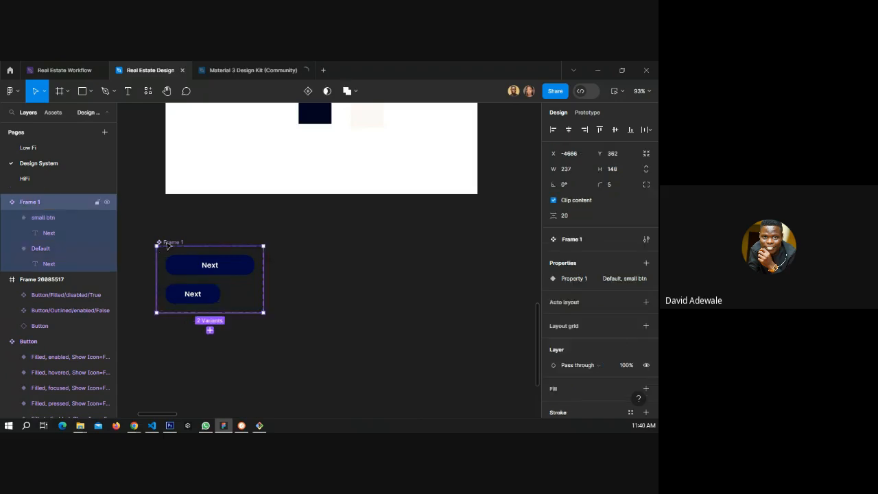
{"action": "key", "text": "ctrl+d"}
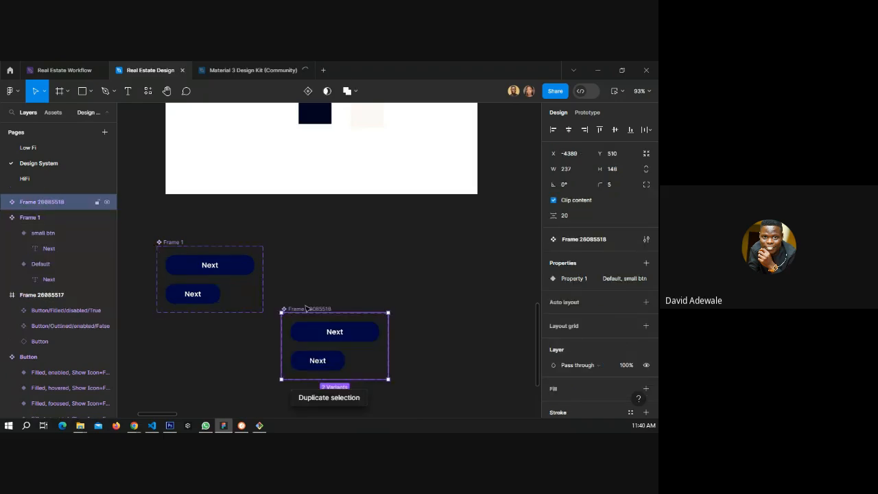
{"action": "left_click_drag", "start_coordinate": [310, 312], "coordinate": [307, 244]}
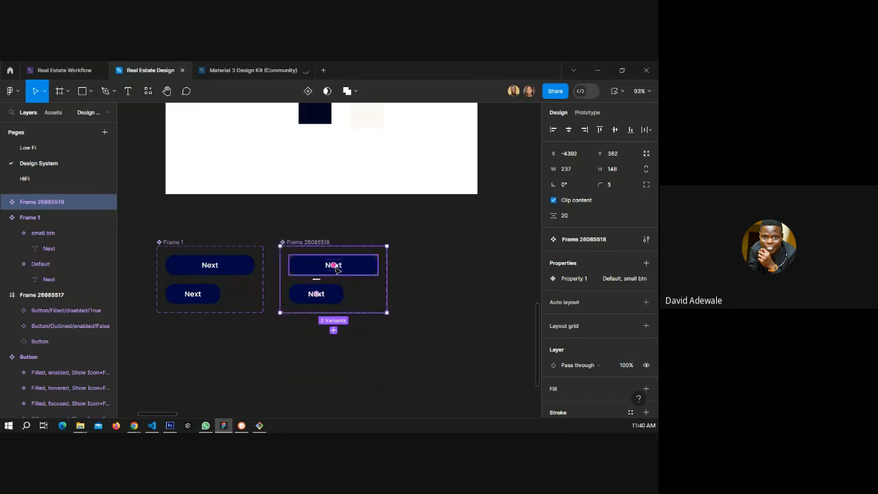
In the copied set, fill the default button with primary light and set its text to dark color.
{"action": "left_click", "coordinate": [362, 268]}
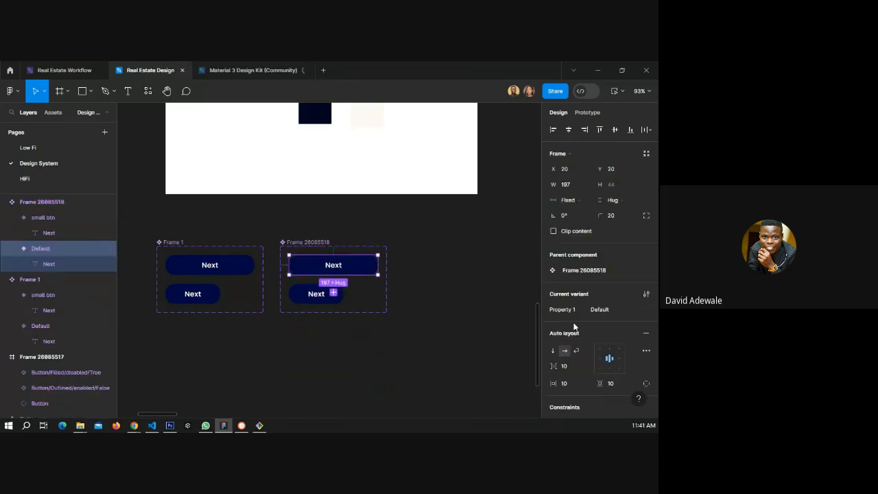
{"action": "scroll", "coordinate": [574, 326], "scroll_direction": "down", "scroll_amount": 5}
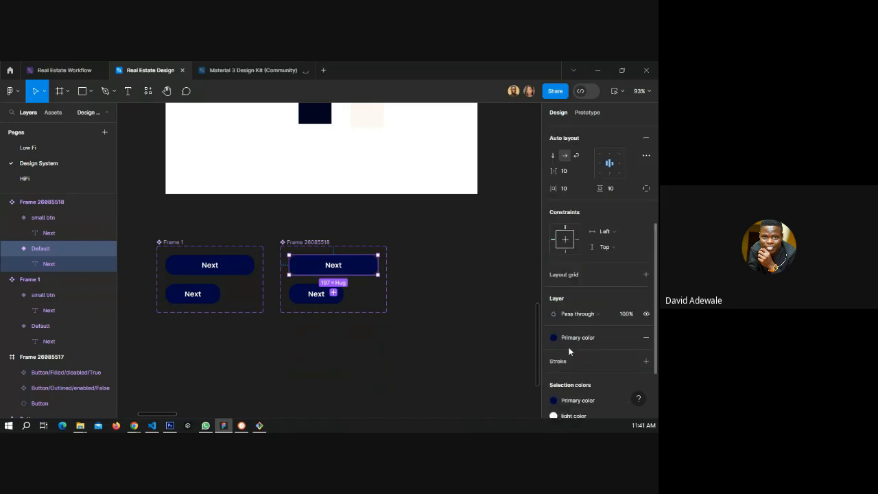
{"action": "scroll", "coordinate": [576, 322], "scroll_direction": "down", "scroll_amount": 1}
{"action": "left_click", "coordinate": [553, 291]}
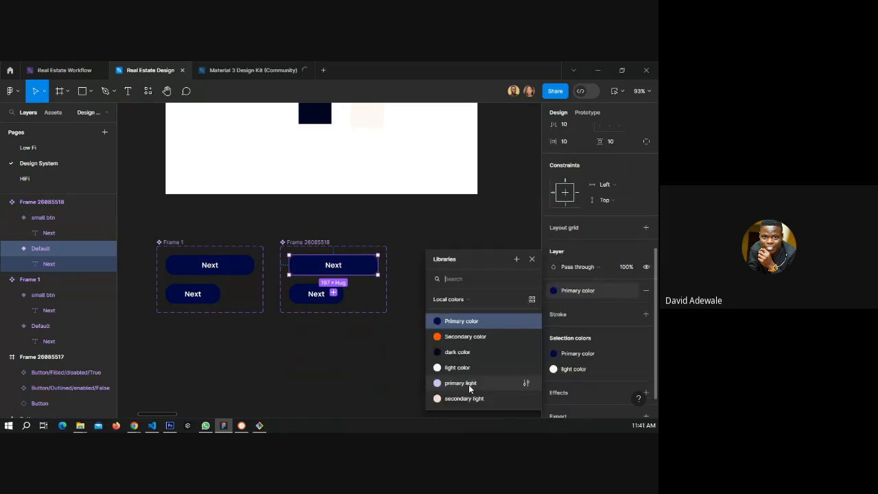
{"action": "left_click", "coordinate": [460, 382]}
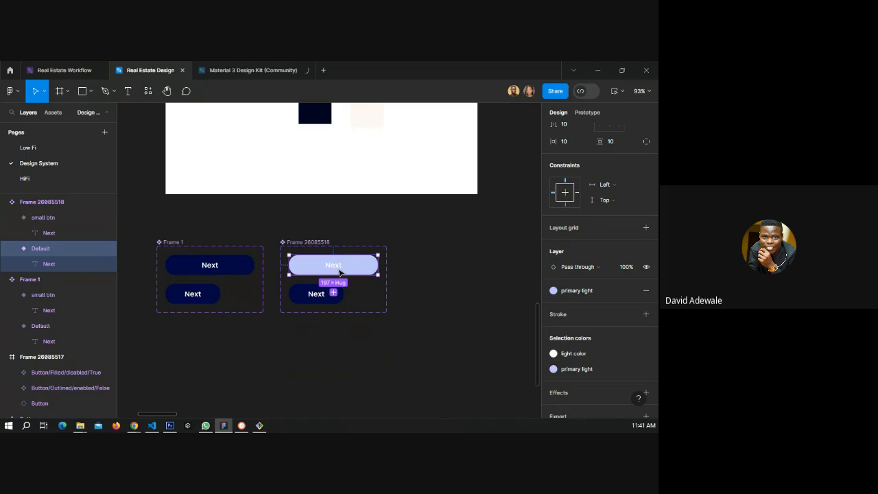
{"action": "double_click", "coordinate": [336, 268]}
{"action": "left_click", "coordinate": [579, 314]}
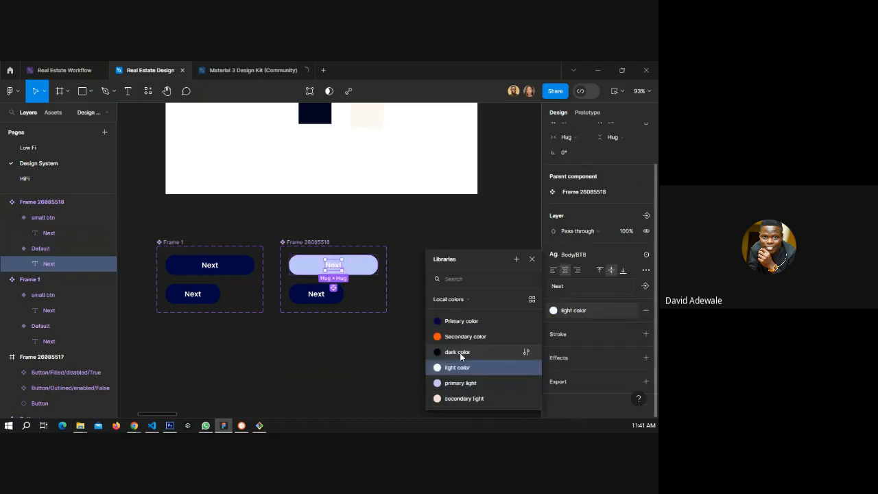
{"action": "left_click", "coordinate": [458, 352]}
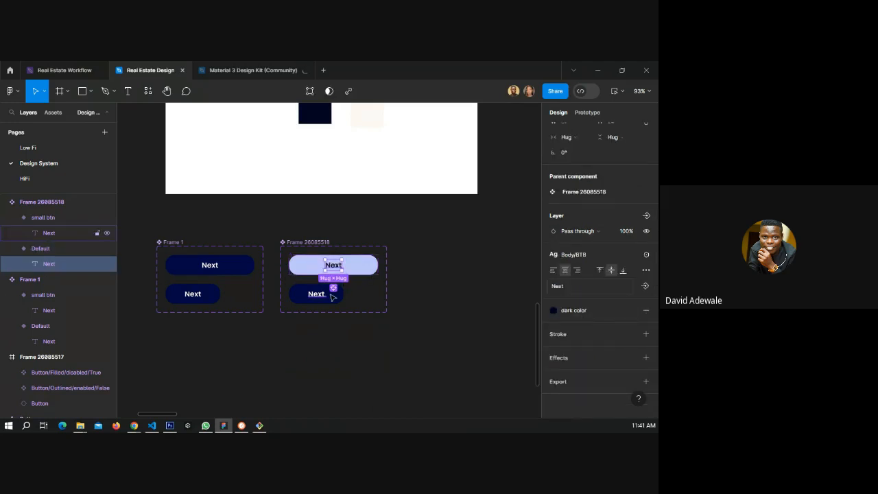
Fill the copied set's small button with primary light and set its text to dark color.
{"action": "left_click", "coordinate": [333, 297]}
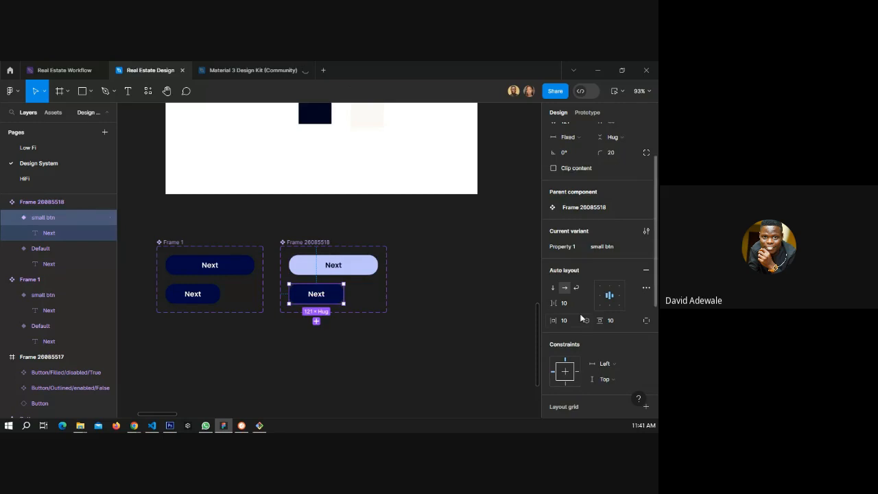
{"action": "scroll", "coordinate": [582, 314], "scroll_direction": "down", "scroll_amount": 3}
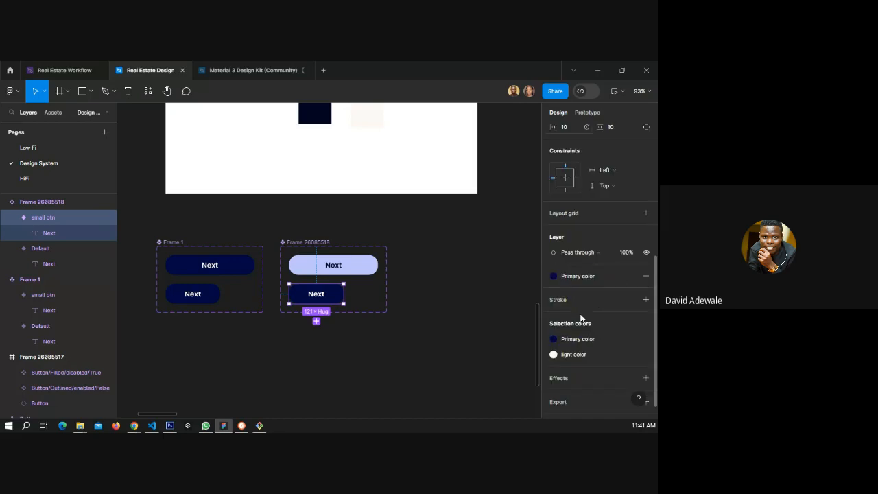
{"action": "left_click", "coordinate": [584, 277]}
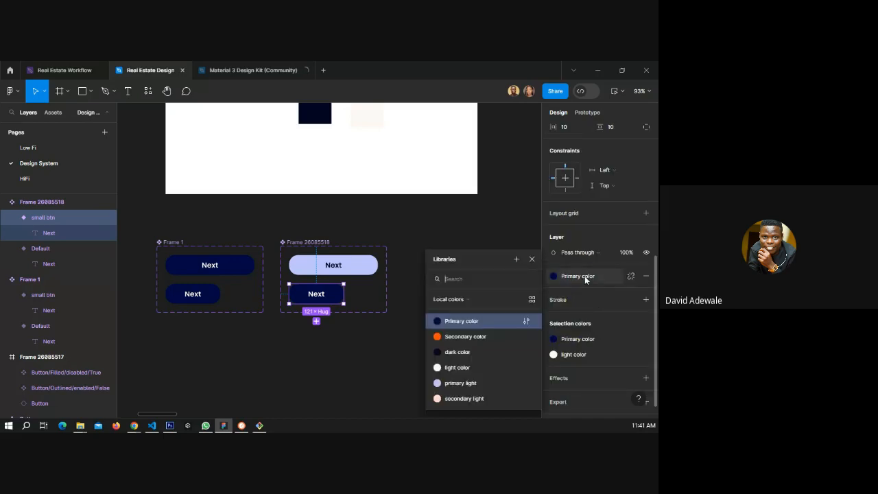
{"action": "left_click", "coordinate": [469, 385]}
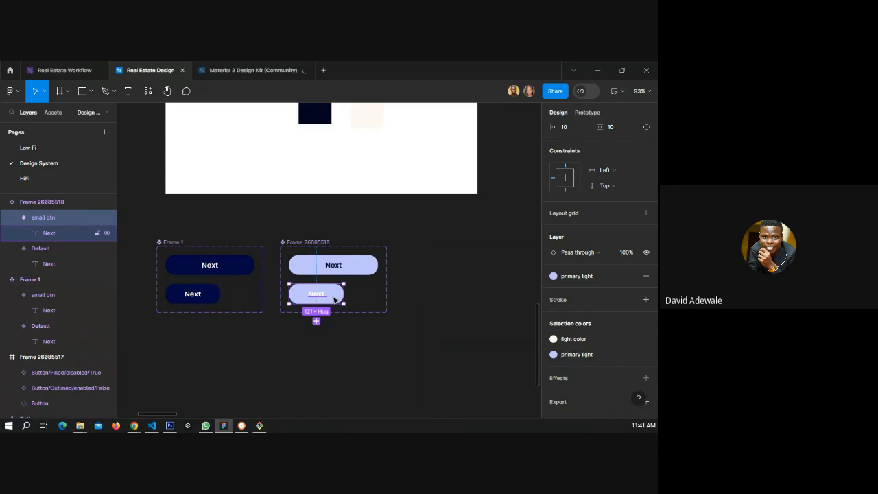
{"action": "double_click", "coordinate": [316, 297]}
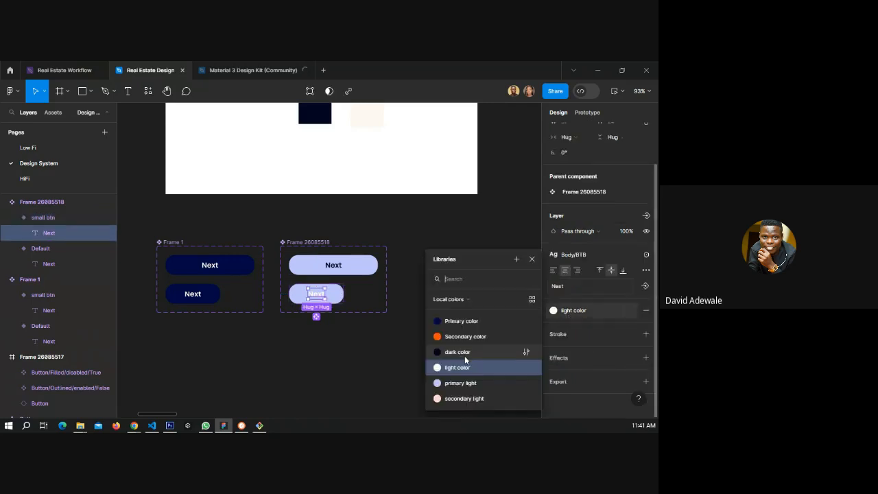
{"action": "left_click", "coordinate": [465, 353]}
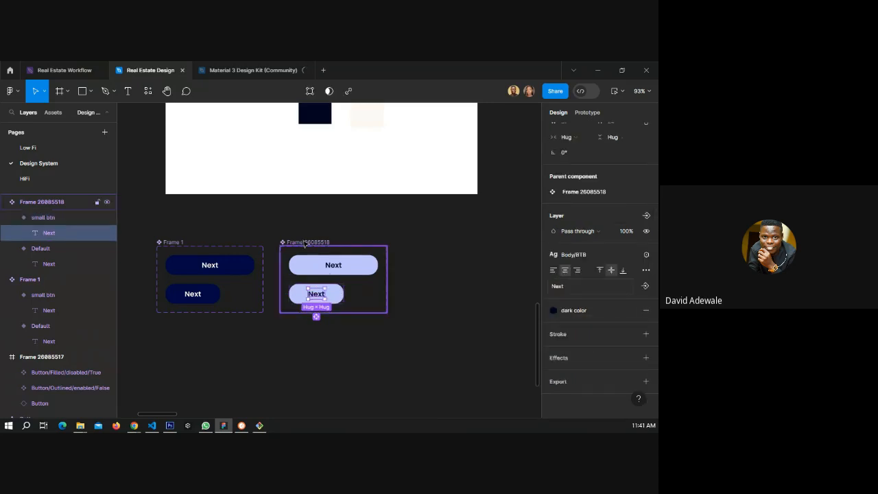
Duplicate the light button set and place the copy to its right.
{"action": "left_click", "coordinate": [305, 241]}
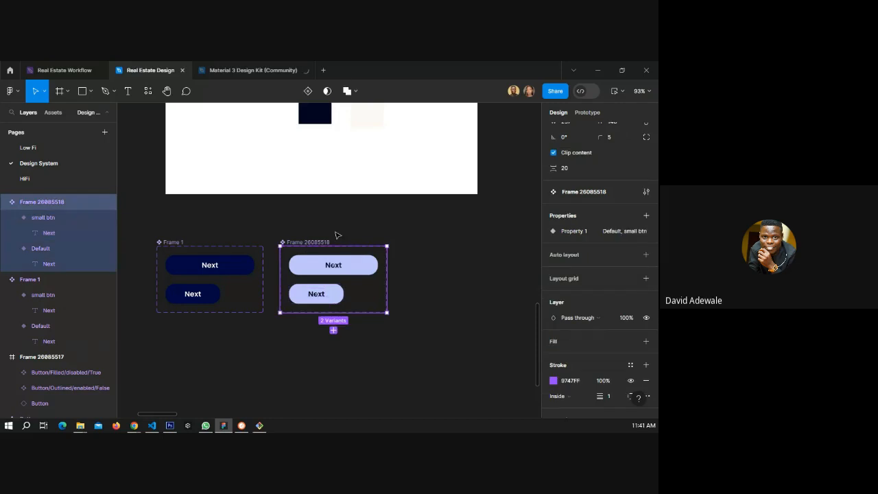
{"action": "left_click_drag", "start_coordinate": [300, 242], "coordinate": [425, 244]}
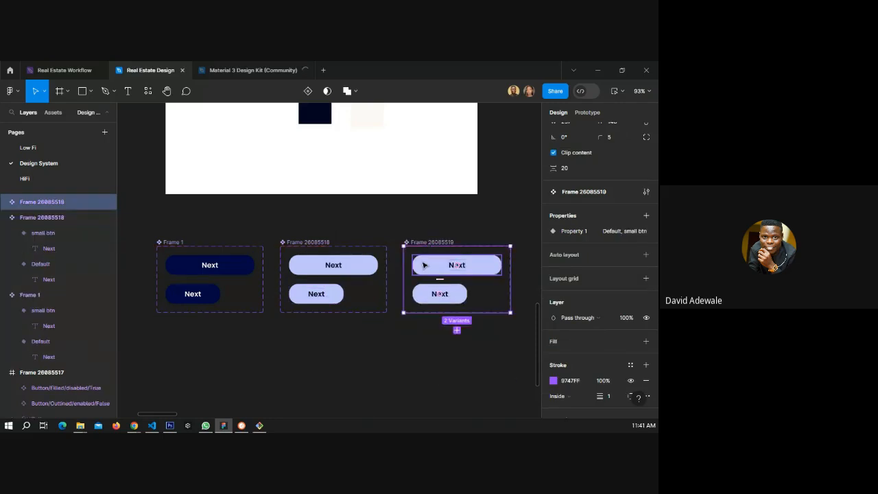
In the third set, fill the default button with Secondary color and set its text to secondary light.
{"action": "left_click", "coordinate": [423, 265]}
{"action": "scroll", "coordinate": [585, 317], "scroll_direction": "down", "scroll_amount": 2}
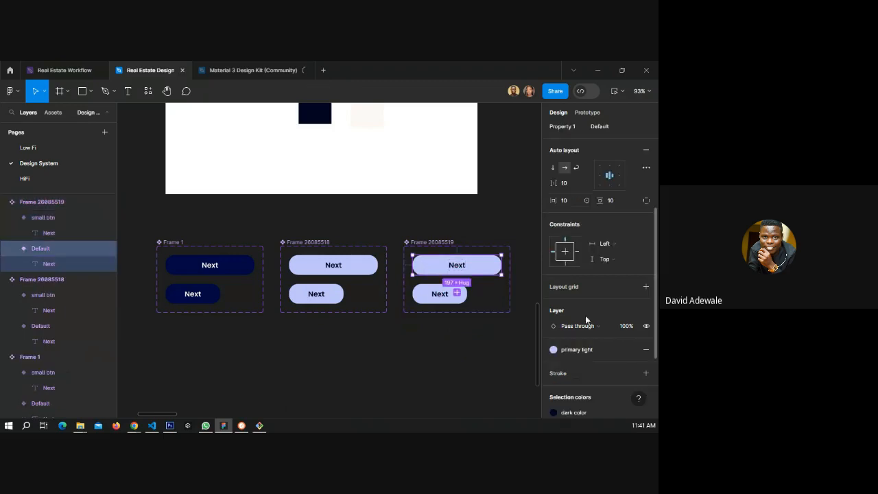
{"action": "left_click", "coordinate": [585, 320]}
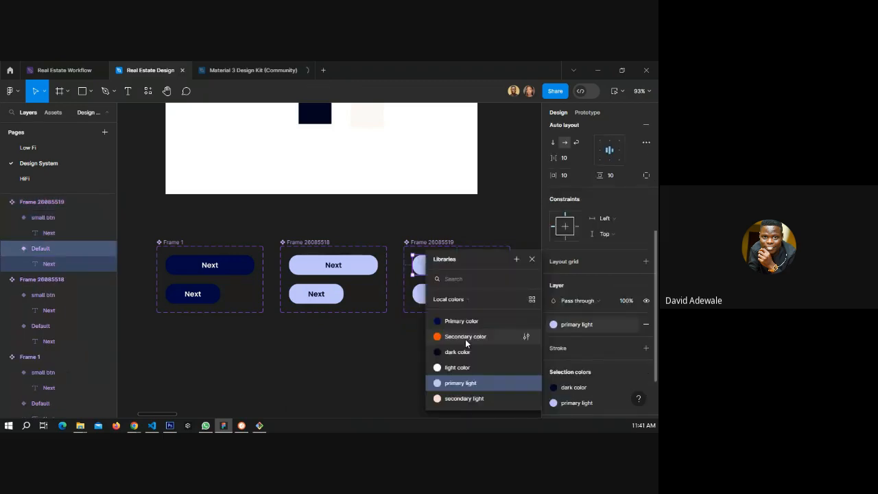
{"action": "left_click", "coordinate": [466, 339]}
{"action": "left_click", "coordinate": [458, 266]}
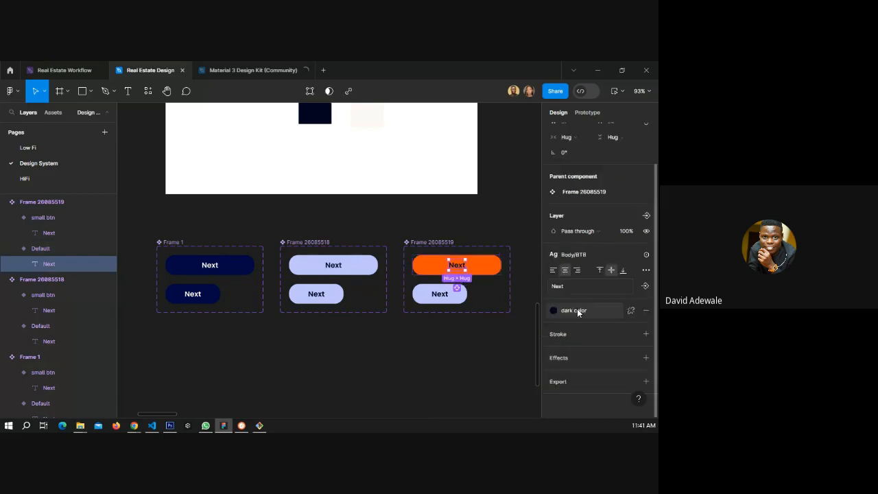
{"action": "left_click", "coordinate": [578, 311]}
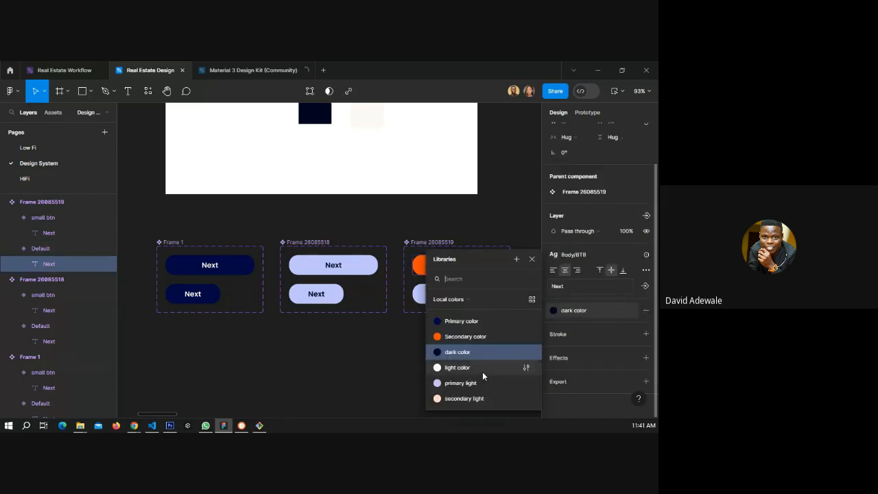
{"action": "left_click", "coordinate": [482, 399]}
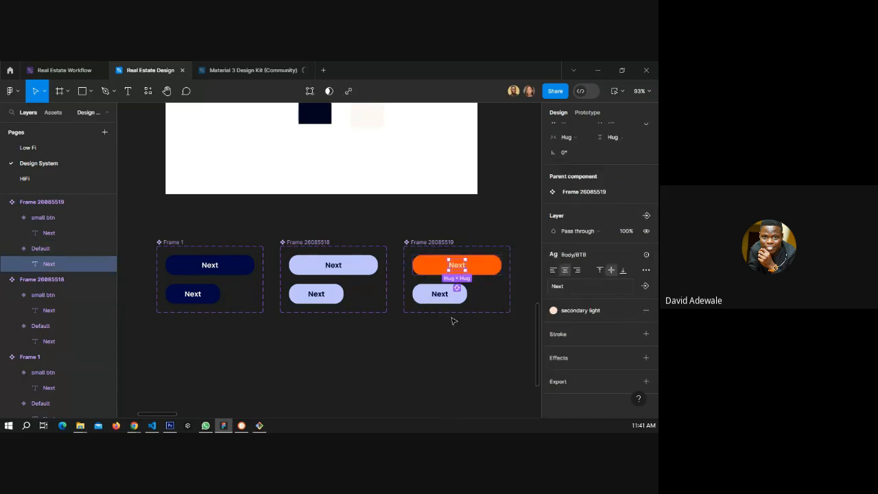
Fill the third set's small button with secondary light and set its text to Secondary color.
{"action": "left_click", "coordinate": [421, 297]}
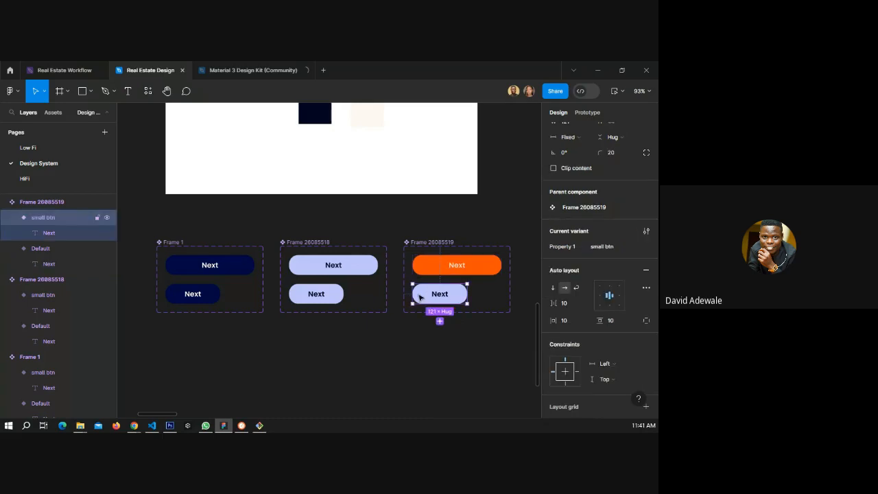
{"action": "scroll", "coordinate": [578, 329], "scroll_direction": "down", "scroll_amount": 3}
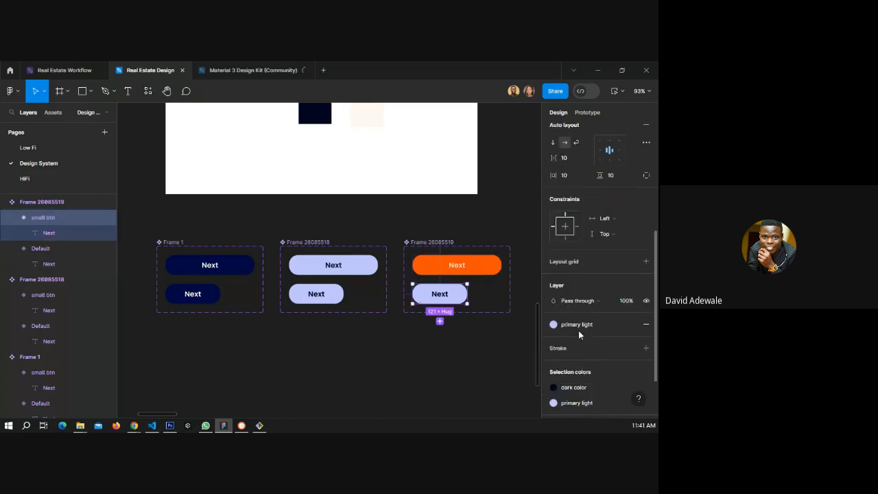
{"action": "left_click", "coordinate": [577, 325]}
{"action": "left_click", "coordinate": [475, 400]}
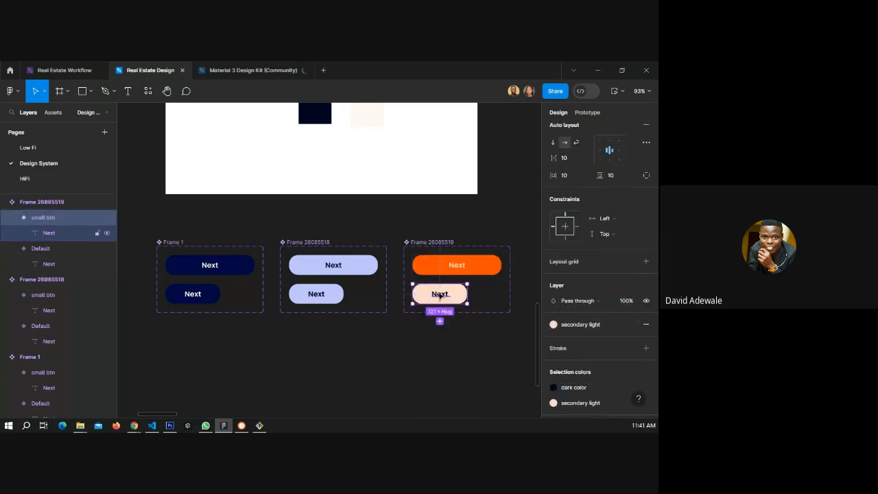
{"action": "double_click", "coordinate": [439, 295]}
{"action": "left_click", "coordinate": [571, 312]}
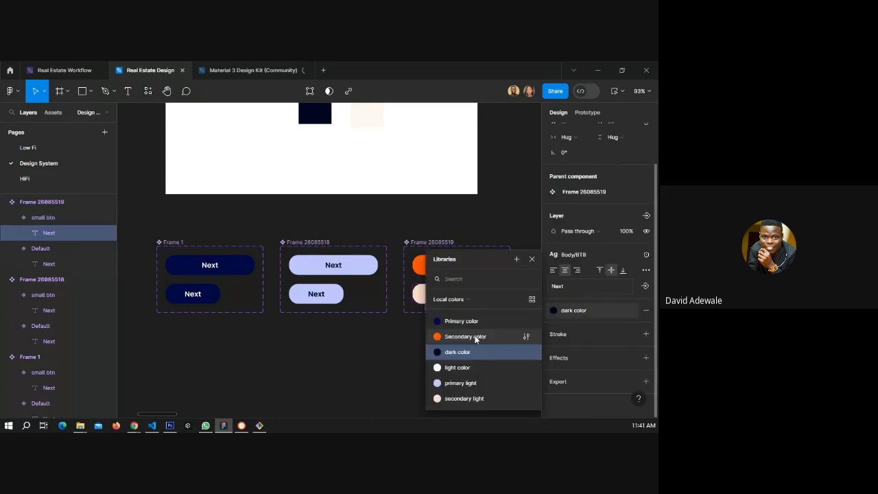
{"action": "left_click", "coordinate": [476, 337]}
{"action": "left_click", "coordinate": [439, 349]}
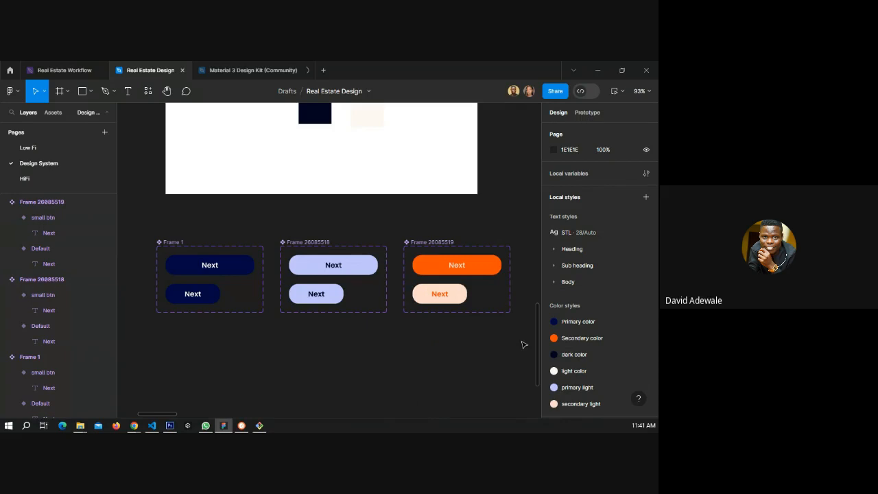
Replace the Next button on the first walkthrough screen with a copy of the default primary button component.
{"action": "left_click", "coordinate": [49, 176]}
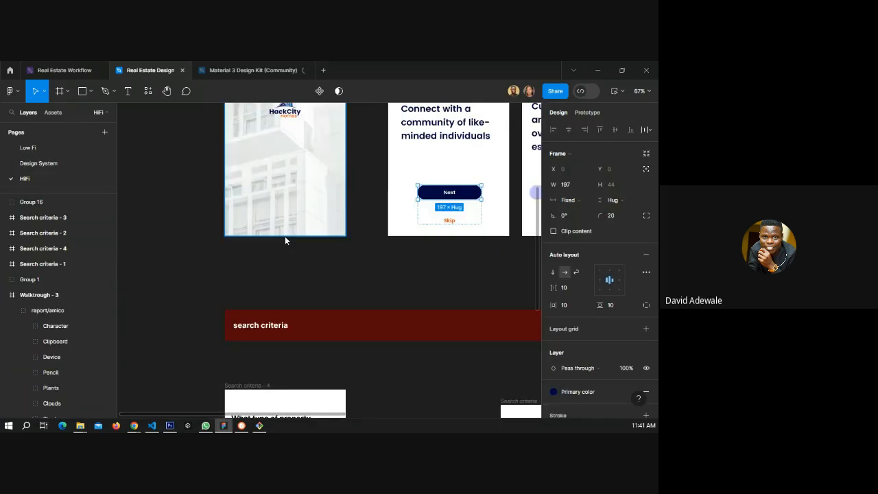
{"action": "scroll", "coordinate": [285, 240], "scroll_direction": "up", "scroll_amount": 1}
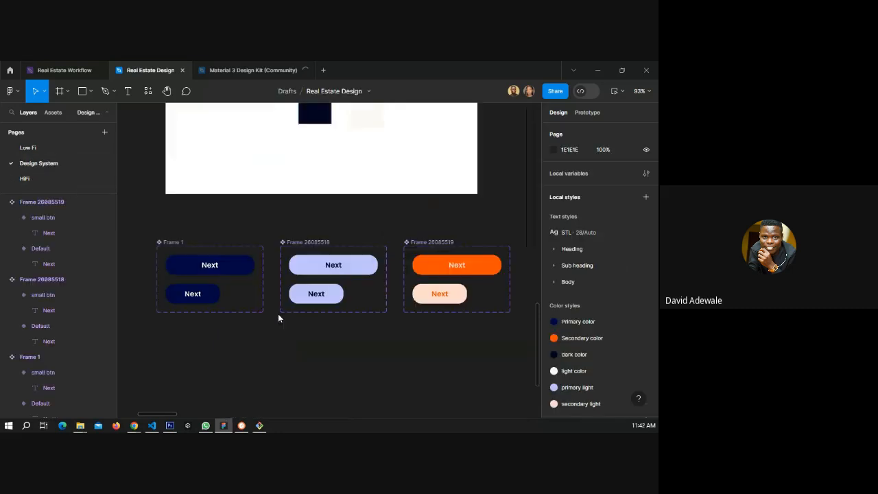
{"action": "left_click", "coordinate": [248, 267]}
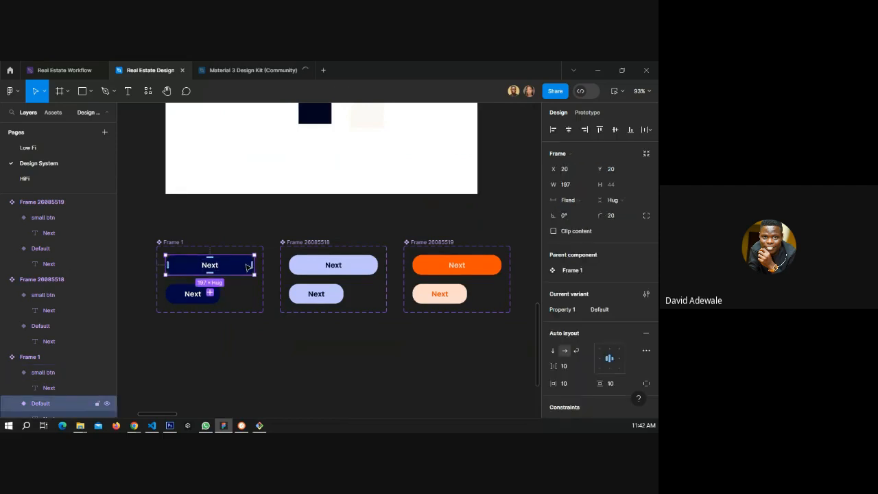
{"action": "left_click", "coordinate": [50, 180]}
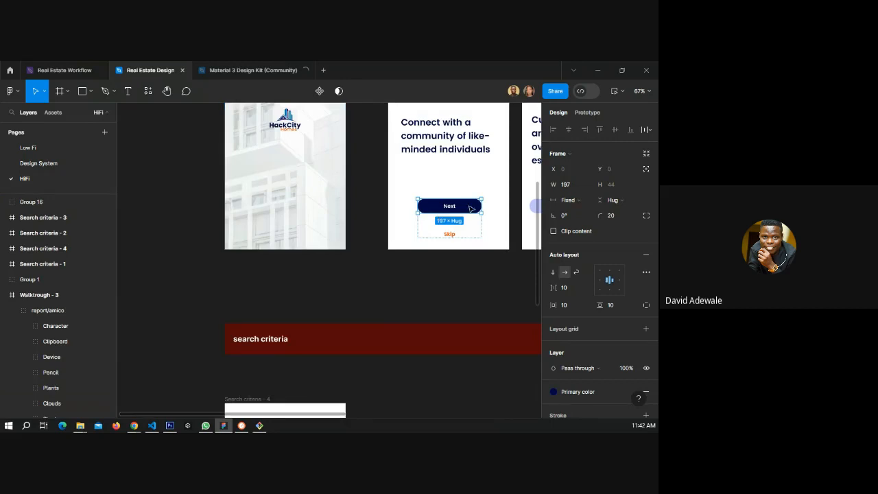
{"action": "right_click", "coordinate": [470, 207]}
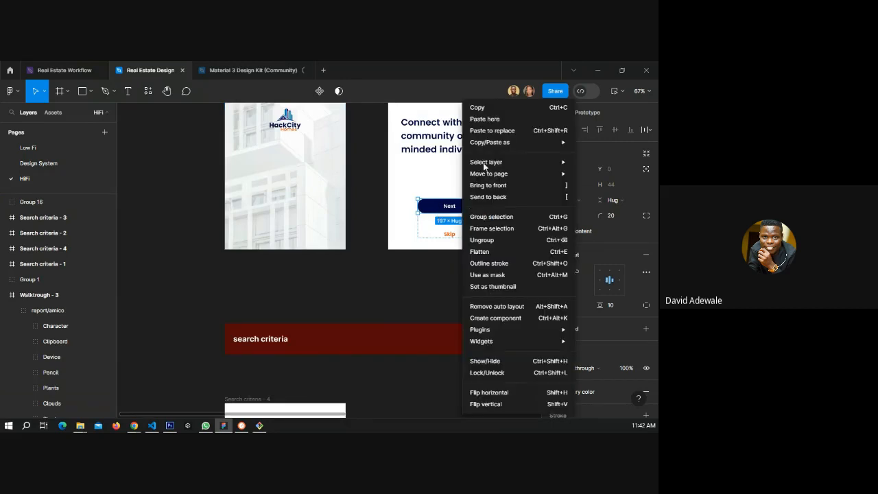
{"action": "left_click", "coordinate": [498, 130]}
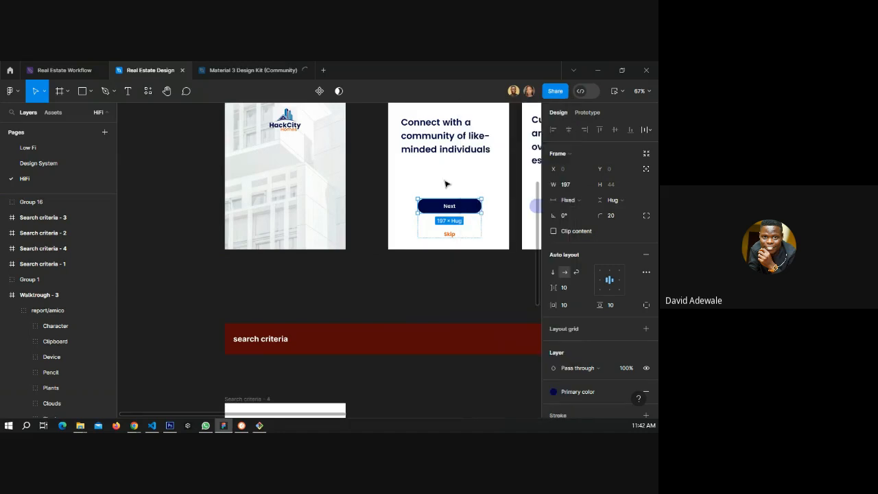
Set the primary small button variant's width to 147, matching the Next buttons on the second walkthrough screen.
{"action": "scroll", "coordinate": [510, 209], "scroll_direction": "up", "scroll_amount": 5}
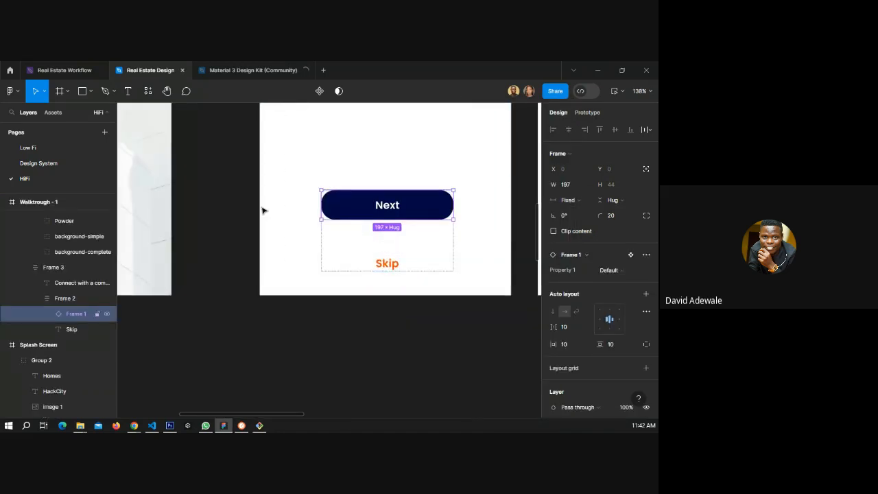
{"action": "scroll", "coordinate": [262, 211], "scroll_direction": "down", "scroll_amount": 4}
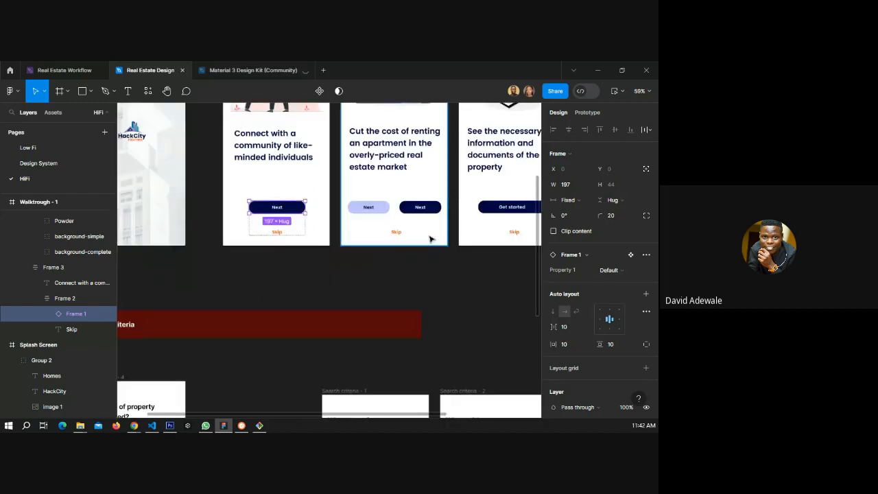
{"action": "scroll", "coordinate": [432, 237], "scroll_direction": "up", "scroll_amount": 2}
{"action": "scroll", "coordinate": [449, 209], "scroll_direction": "up", "scroll_amount": 2}
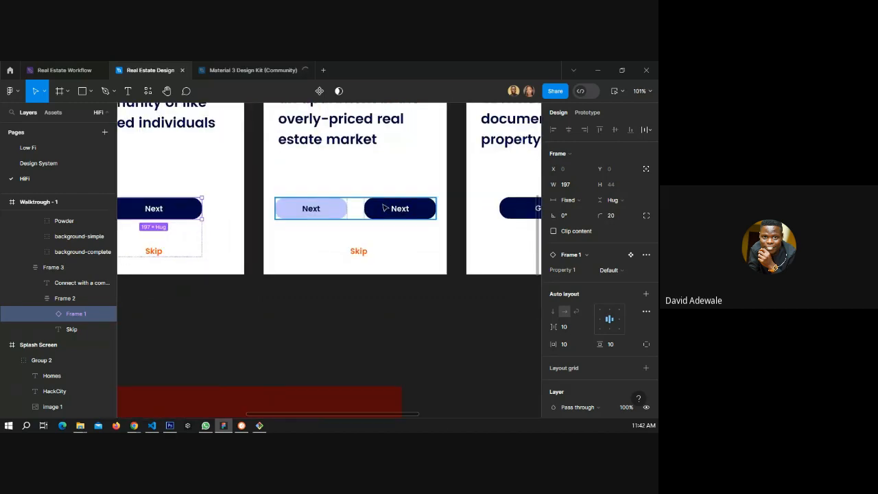
{"action": "left_click", "coordinate": [49, 165]}
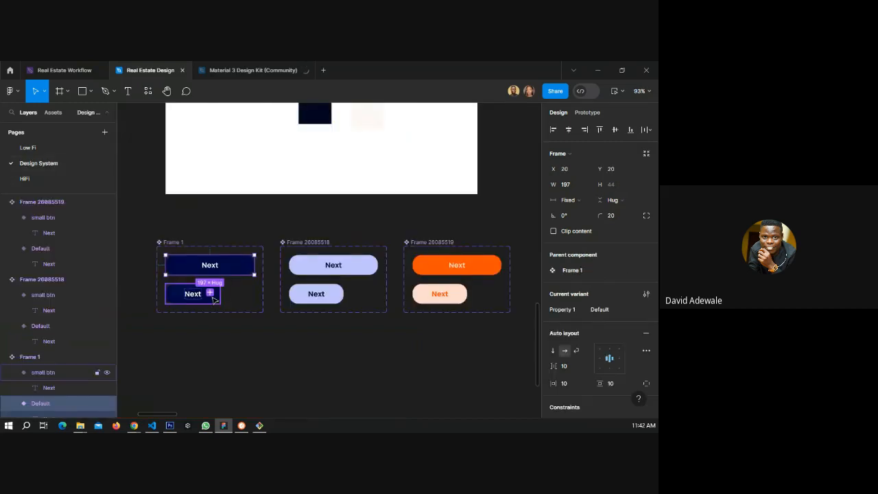
{"action": "left_click", "coordinate": [174, 297]}
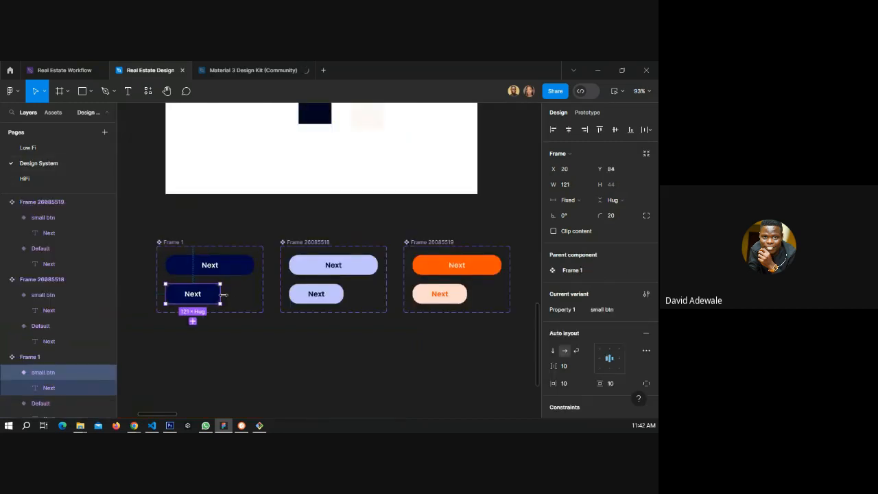
{"action": "left_click_drag", "start_coordinate": [223, 294], "coordinate": [230, 293]}
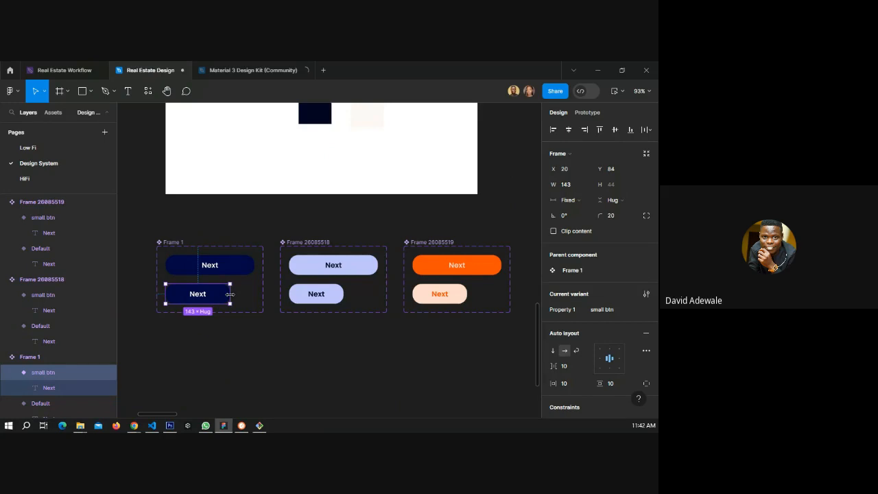
{"action": "left_click", "coordinate": [26, 179]}
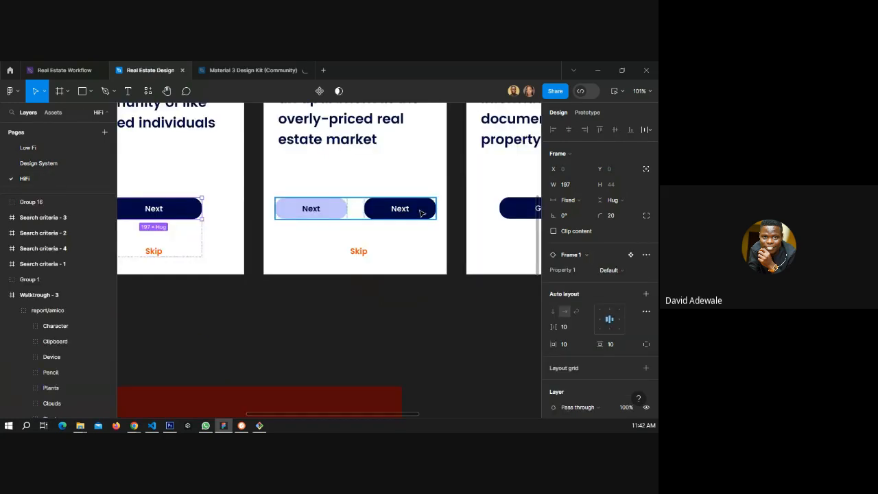
{"action": "left_click", "coordinate": [422, 213]}
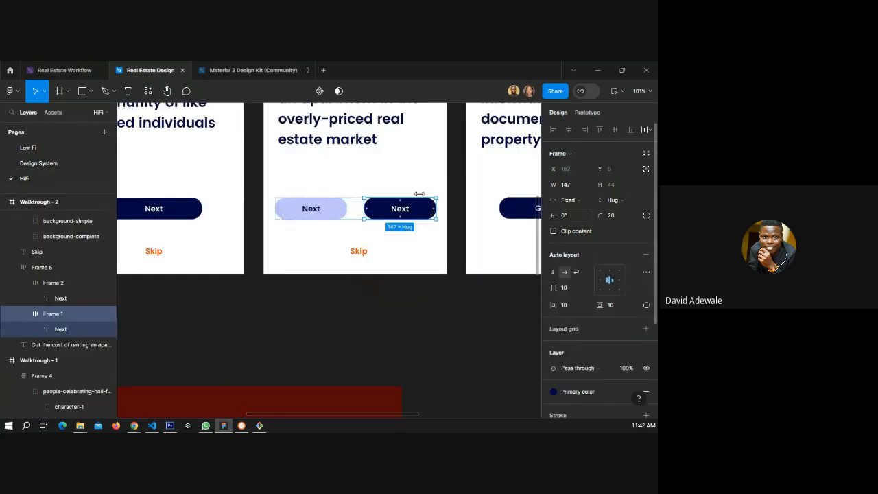
{"action": "left_click", "coordinate": [55, 165]}
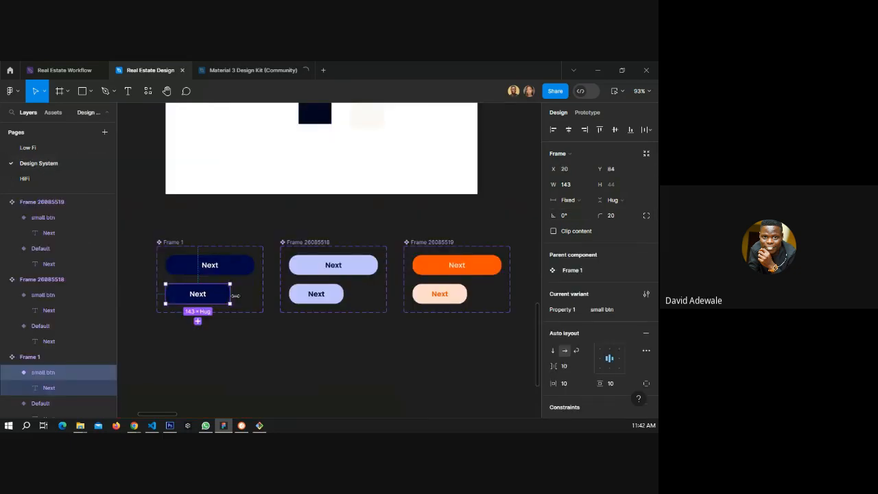
{"action": "left_click", "coordinate": [573, 185]}
{"action": "left_click", "coordinate": [573, 185]}
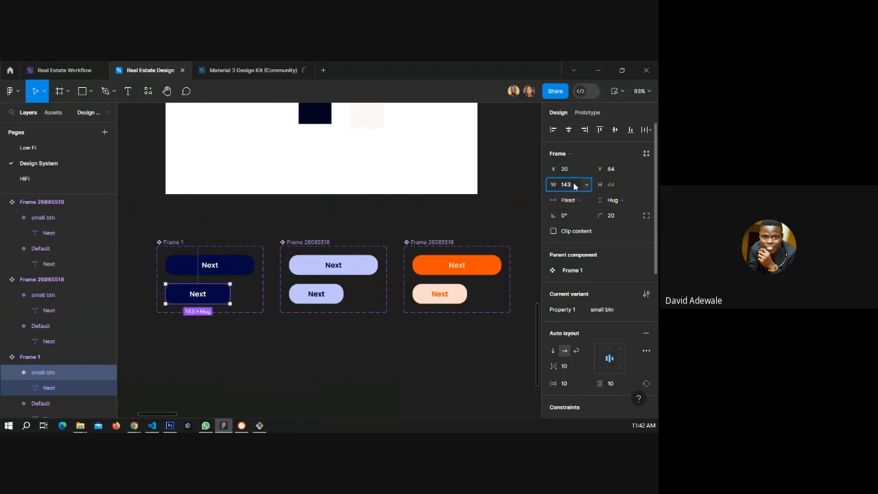
{"action": "key", "text": "BackSpace"}
{"action": "type", "text": "7"}
{"action": "key", "text": "Return"}
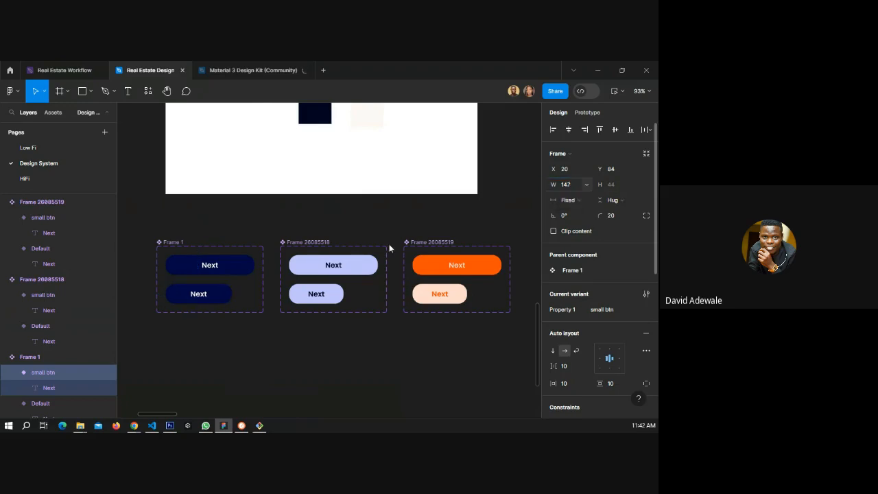
Set the small button widths in the primary-light and secondary variant sets to 147 as well.
{"action": "left_click", "coordinate": [343, 295]}
{"action": "left_click", "coordinate": [570, 185]}
{"action": "type", "text": "14"}
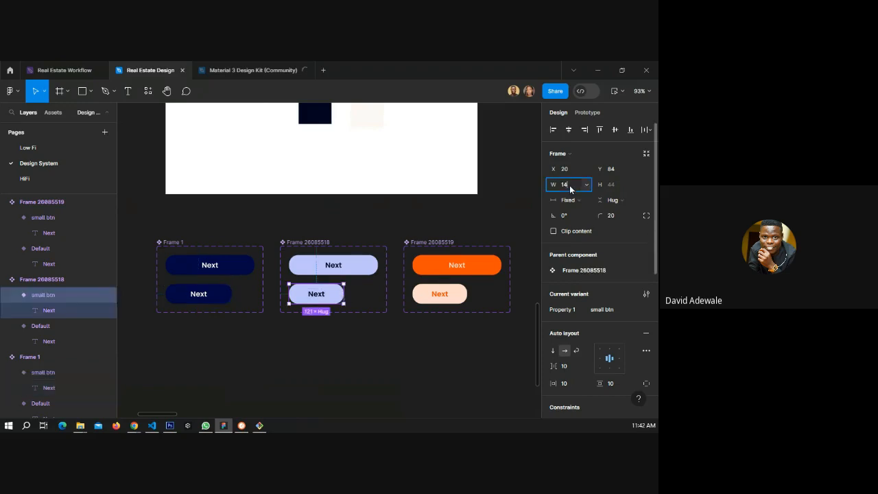
{"action": "type", "text": "7"}
{"action": "key", "text": "Return"}
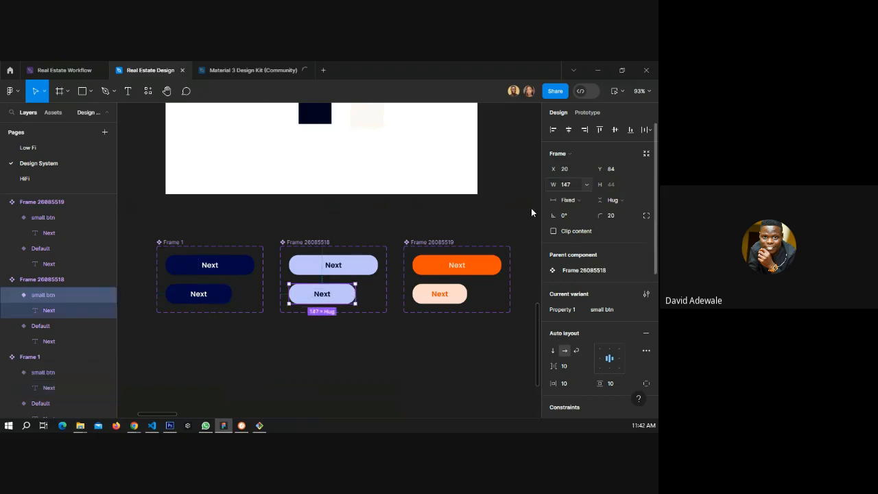
{"action": "left_click", "coordinate": [440, 294]}
{"action": "left_click", "coordinate": [567, 184]}
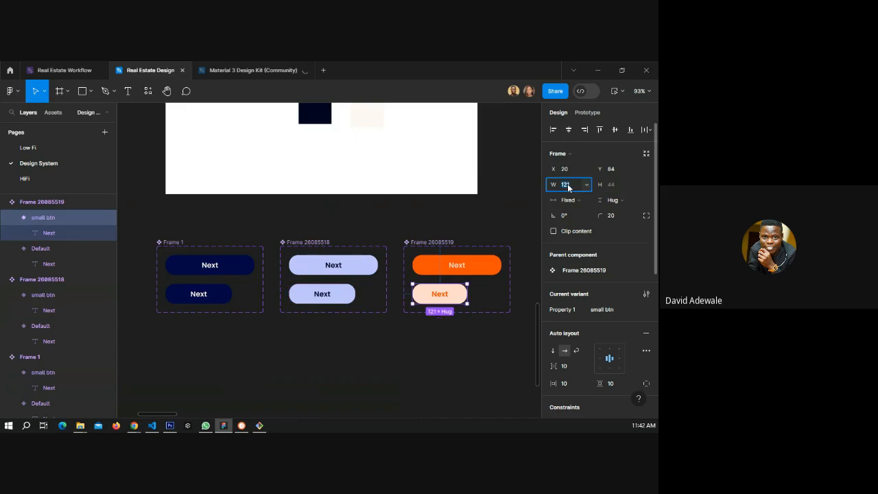
{"action": "key", "text": "Return"}
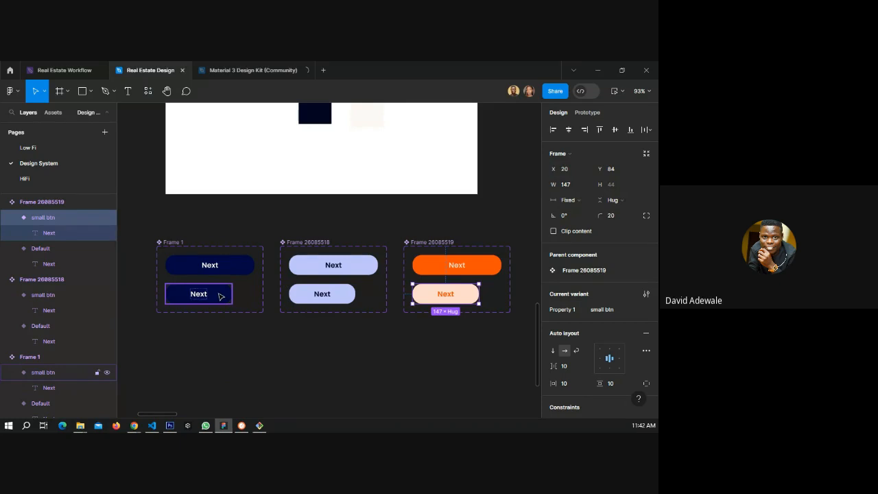
Replace the dark Next button on the second walkthrough screen with a copy of the primary small button.
{"action": "left_click", "coordinate": [315, 295]}
{"action": "right_click", "coordinate": [209, 295]}
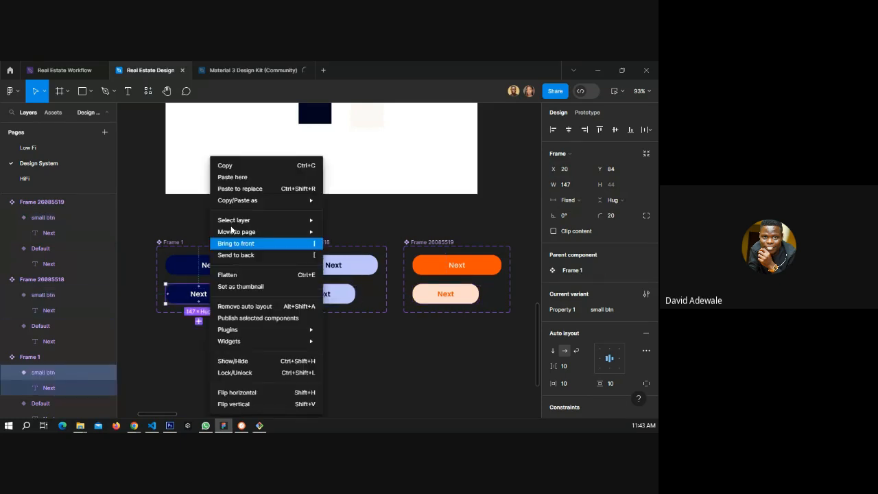
{"action": "left_click", "coordinate": [225, 165]}
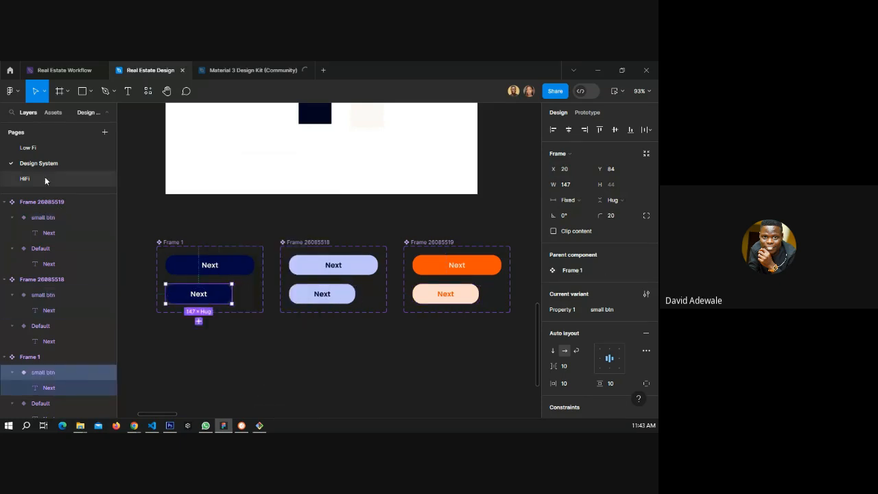
{"action": "left_click", "coordinate": [45, 177]}
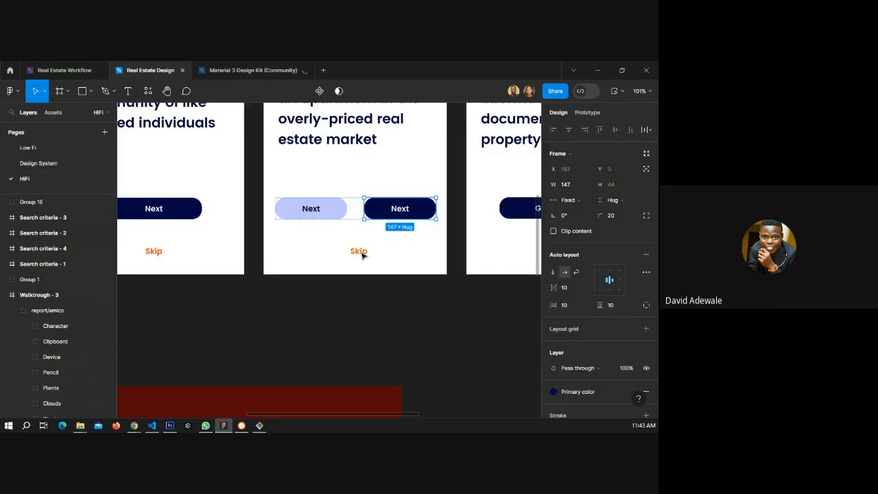
{"action": "right_click", "coordinate": [378, 209]}
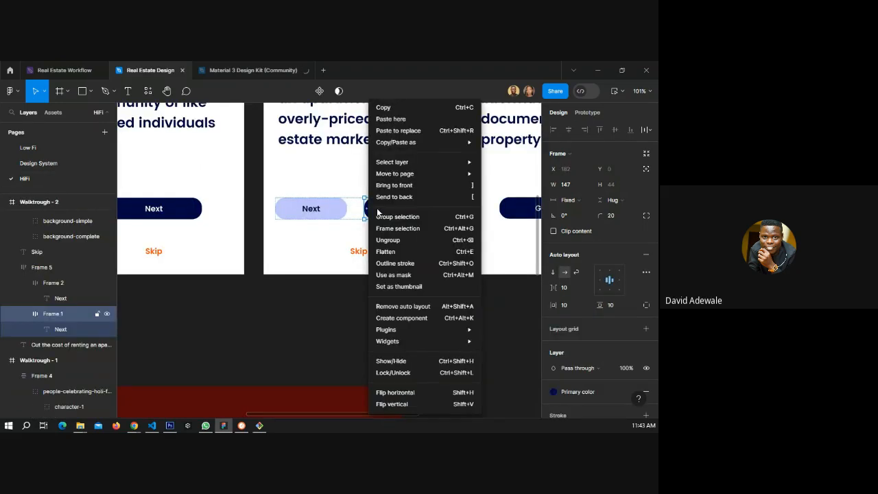
{"action": "left_click", "coordinate": [412, 131]}
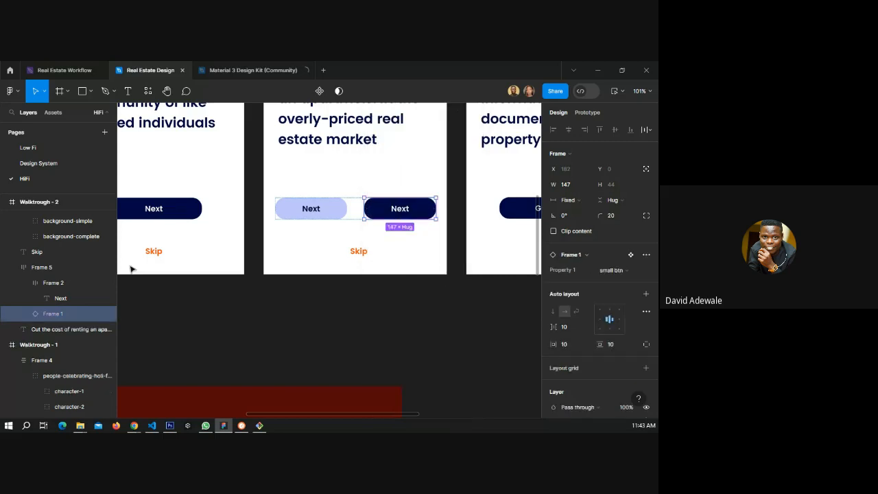
Replace the light Next button on the second walkthrough screen with a copy of the primary-light small button.
{"action": "left_click", "coordinate": [60, 163]}
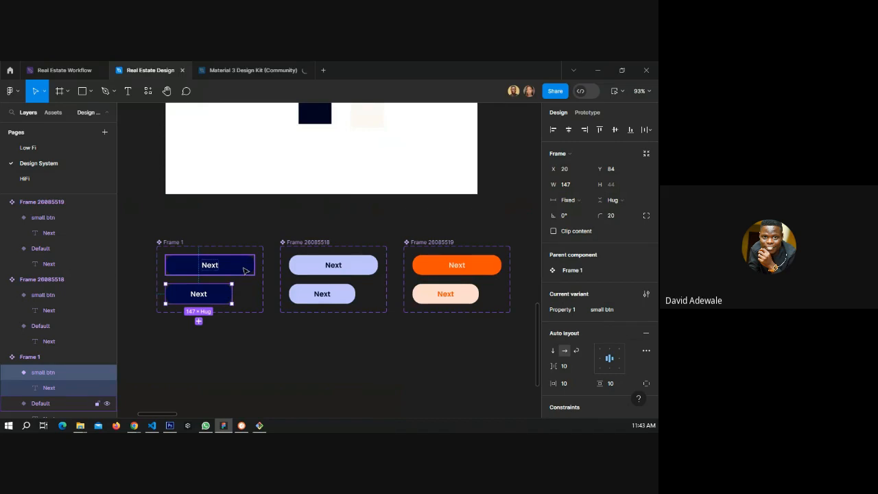
{"action": "left_click", "coordinate": [302, 298]}
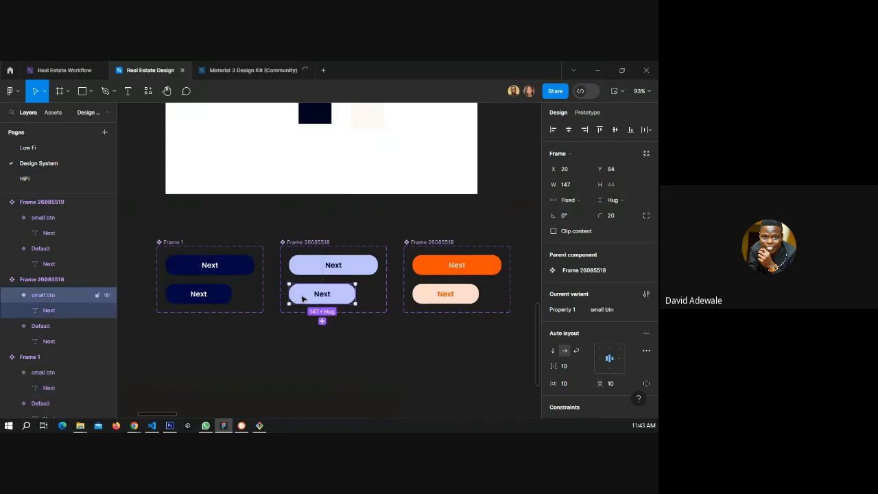
{"action": "right_click", "coordinate": [302, 298]}
{"action": "left_click", "coordinate": [218, 186]}
{"action": "left_click", "coordinate": [49, 180]}
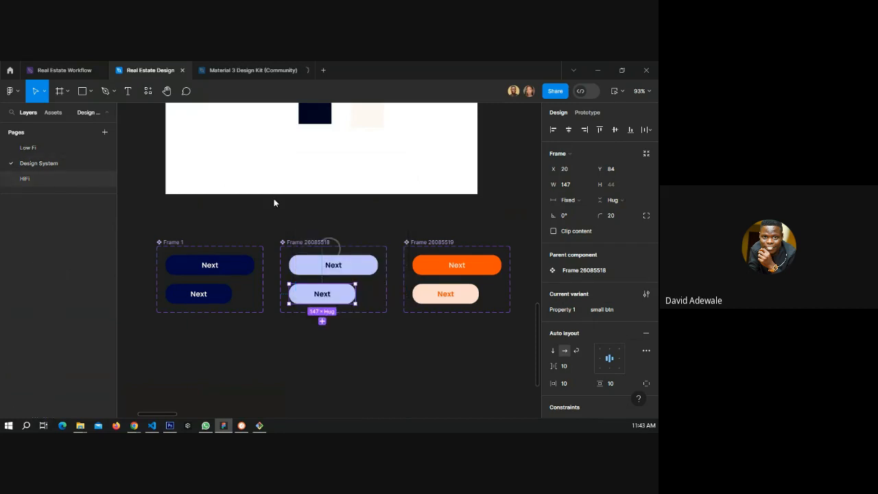
{"action": "left_click", "coordinate": [316, 207]}
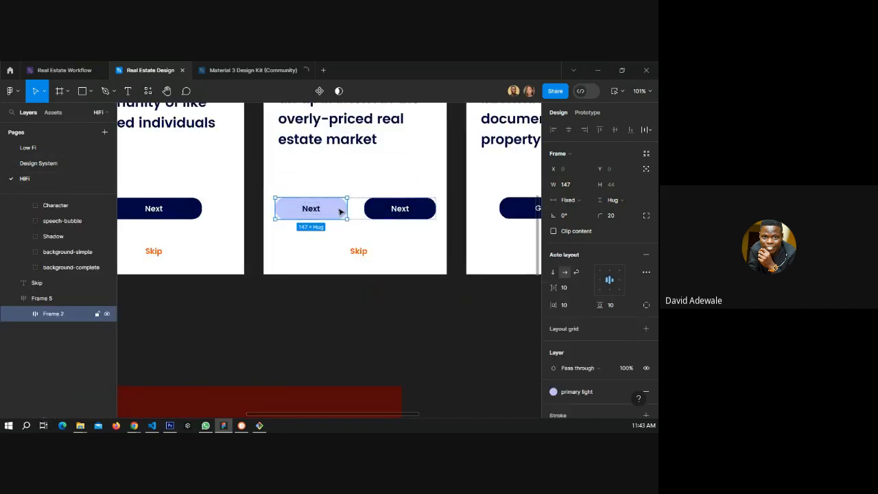
{"action": "right_click", "coordinate": [341, 211]}
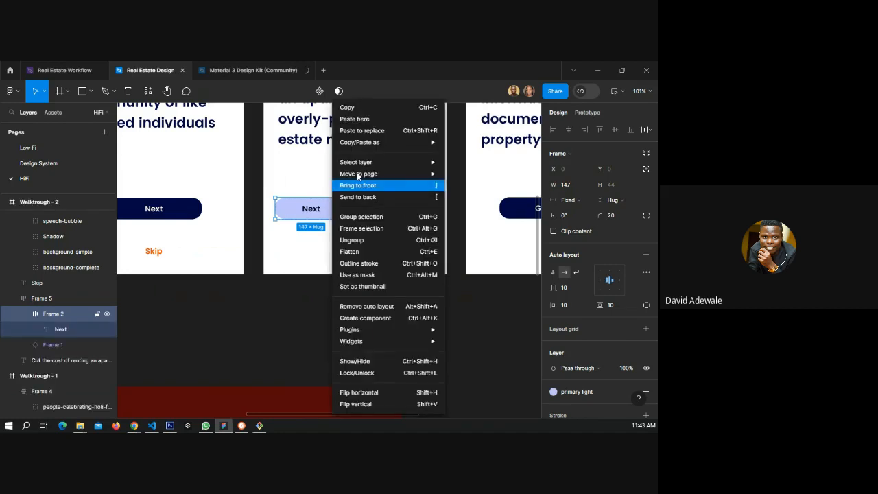
{"action": "left_click", "coordinate": [373, 131]}
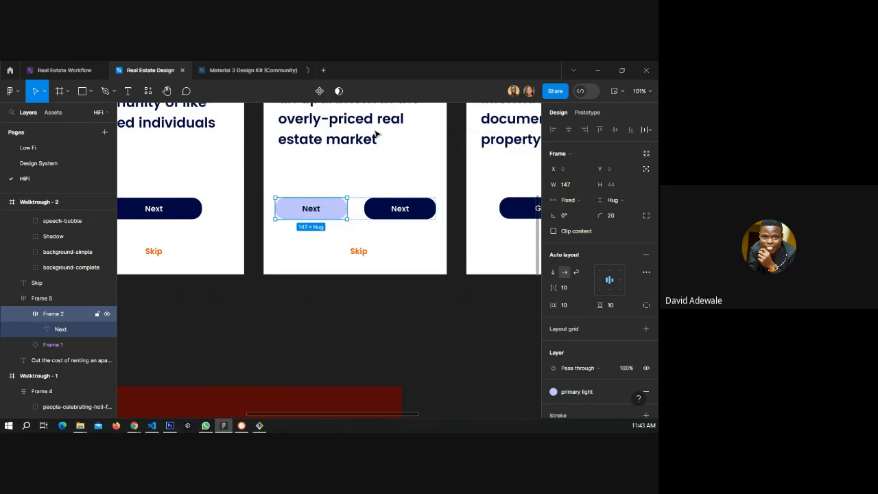
{"action": "scroll", "coordinate": [200, 245], "scroll_direction": "down", "scroll_amount": 2}
{"action": "scroll", "coordinate": [200, 245], "scroll_direction": "down", "scroll_amount": 4}
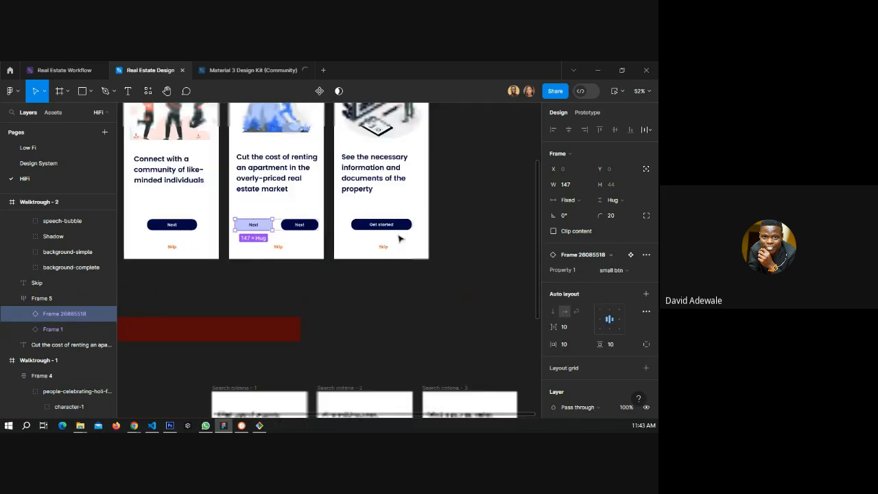
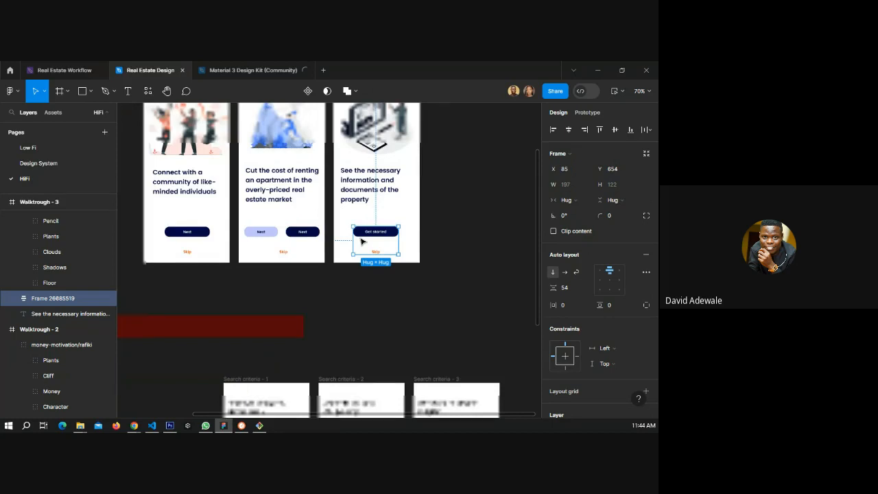
Wrap the third walkthrough screen's text and button block, then its entire content, in auto layout frames.
{"action": "scroll", "coordinate": [361, 240], "scroll_direction": "up", "scroll_amount": 3}
{"action": "left_click", "coordinate": [365, 280], "text": "shift"}
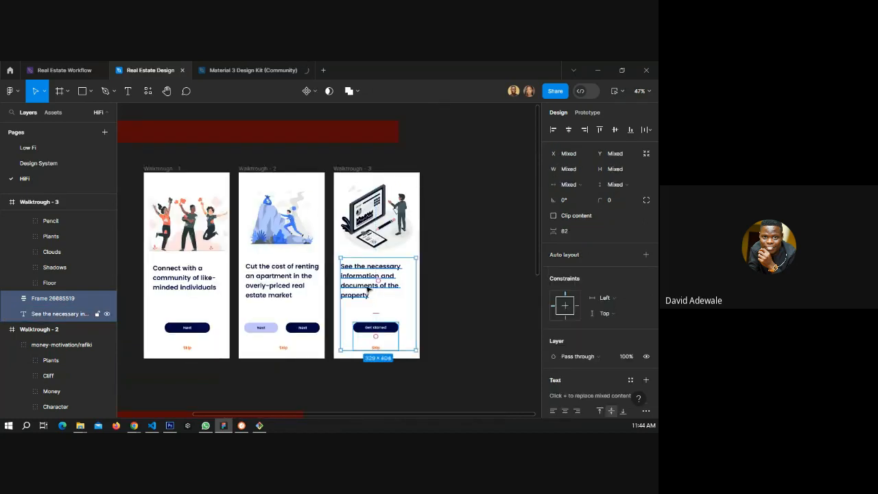
{"action": "key", "text": "shift+a"}
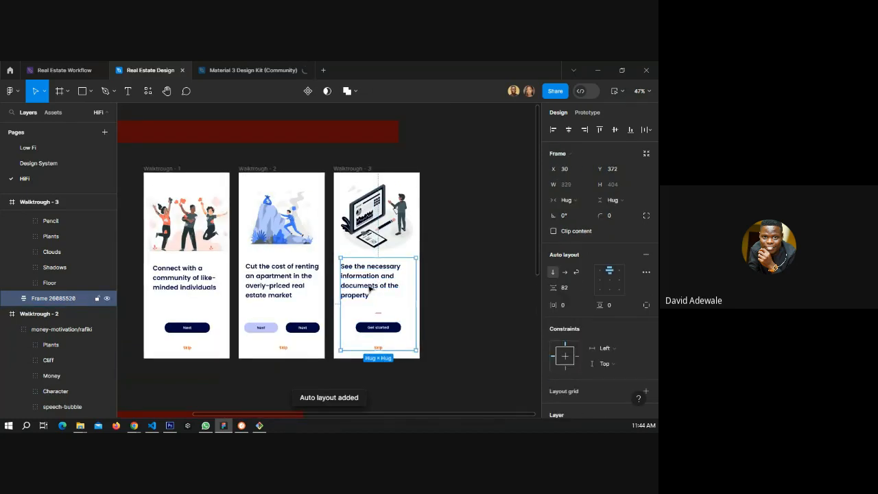
{"action": "left_click_drag", "start_coordinate": [369, 288], "coordinate": [371, 288]}
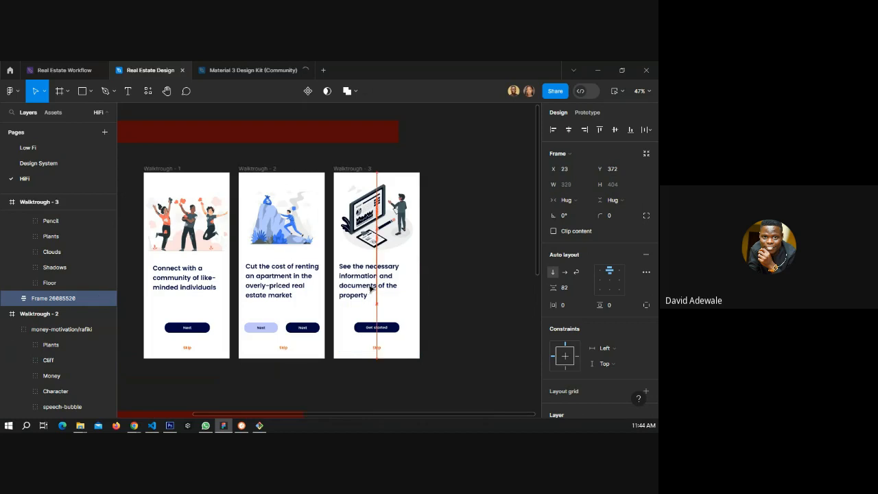
{"action": "key", "text": "ctrl+a"}
{"action": "key", "text": "shift+a"}
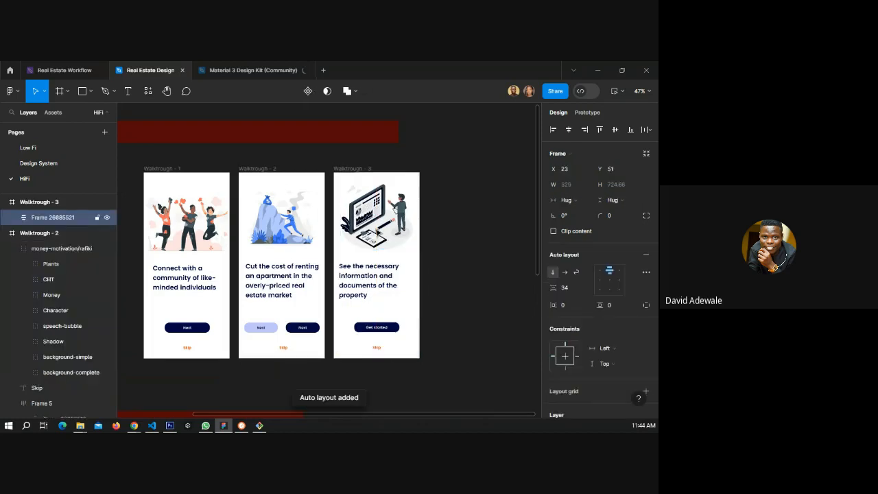
Wrap the second walkthrough screen's buttons with Skip, then with the text, then with the illustration in nested auto layout frames.
{"action": "left_click", "coordinate": [283, 295]}
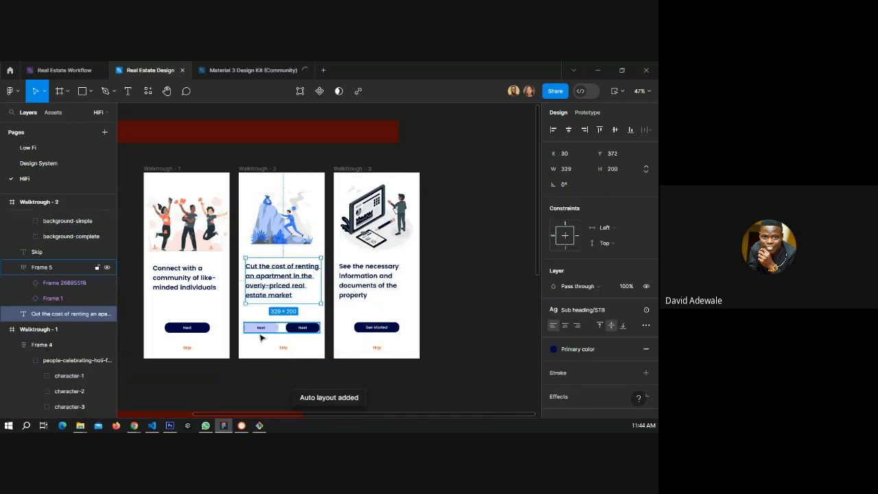
{"action": "left_click", "coordinate": [260, 333], "text": "shift"}
{"action": "left_click", "coordinate": [283, 348]}
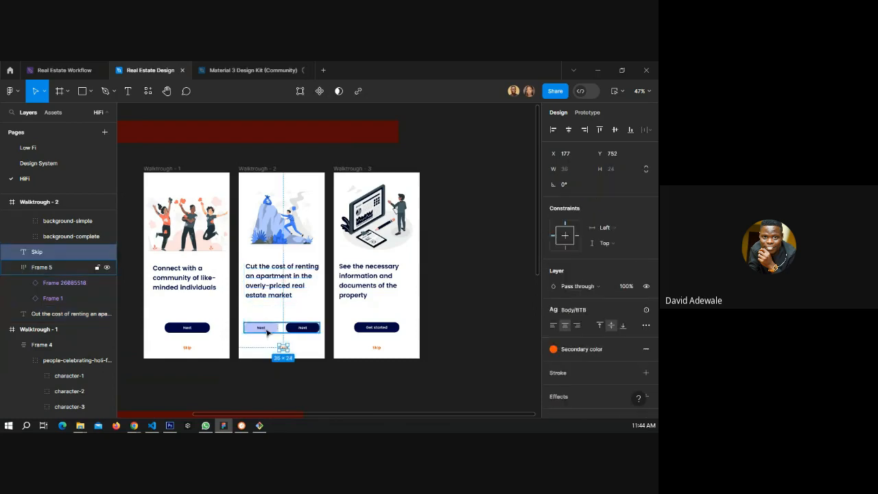
{"action": "left_click", "coordinate": [268, 333], "text": "shift"}
{"action": "key", "text": "shift+a"}
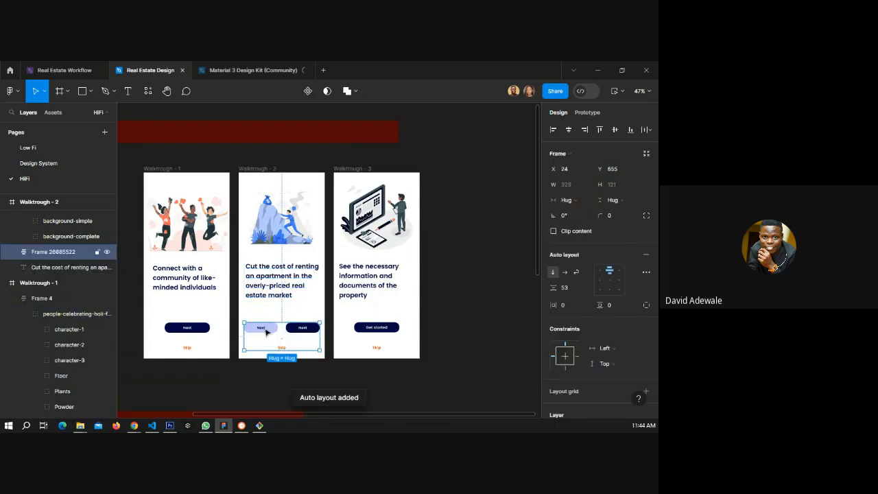
{"action": "left_click", "coordinate": [269, 297], "text": "shift"}
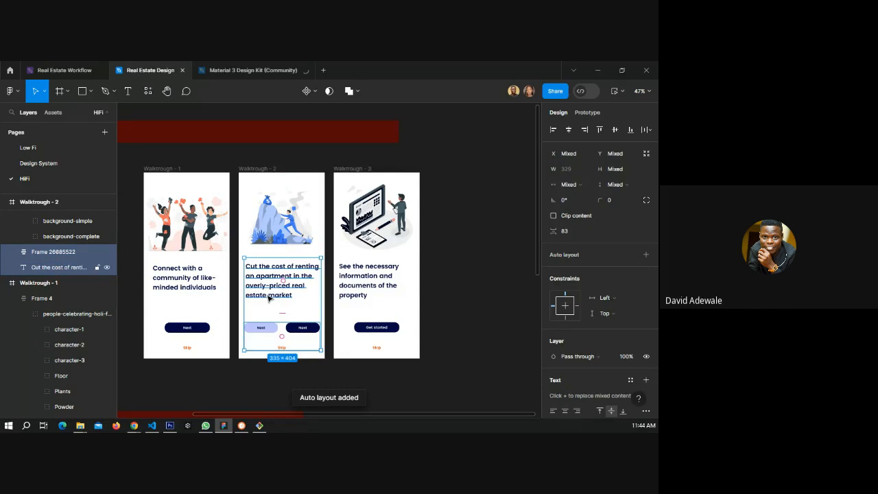
{"action": "key", "text": "shift+a"}
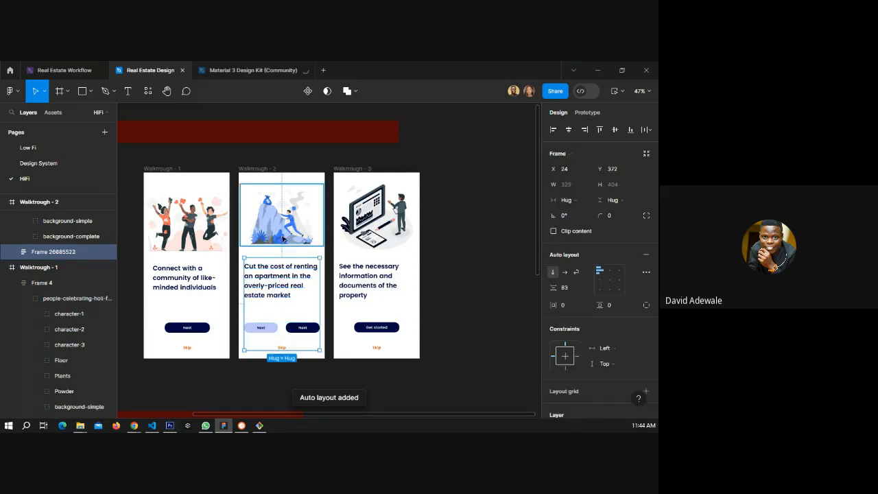
{"action": "left_click", "coordinate": [283, 238], "text": "shift"}
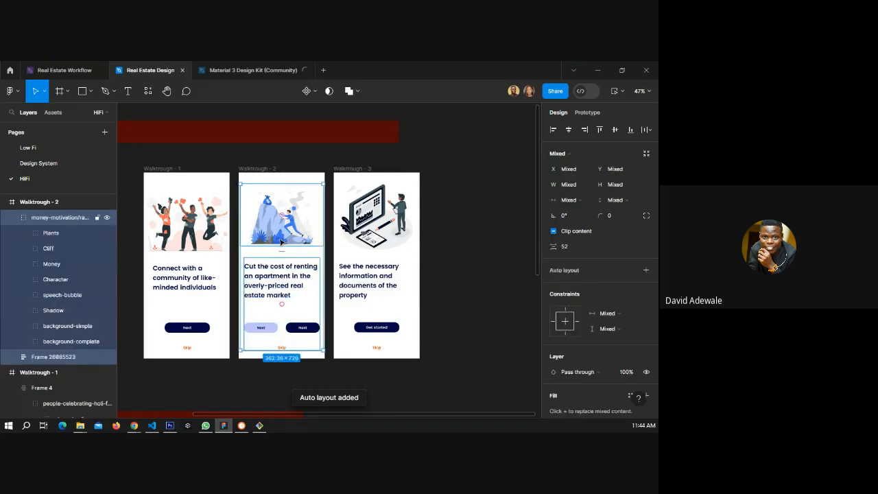
{"action": "key", "text": "shift+a"}
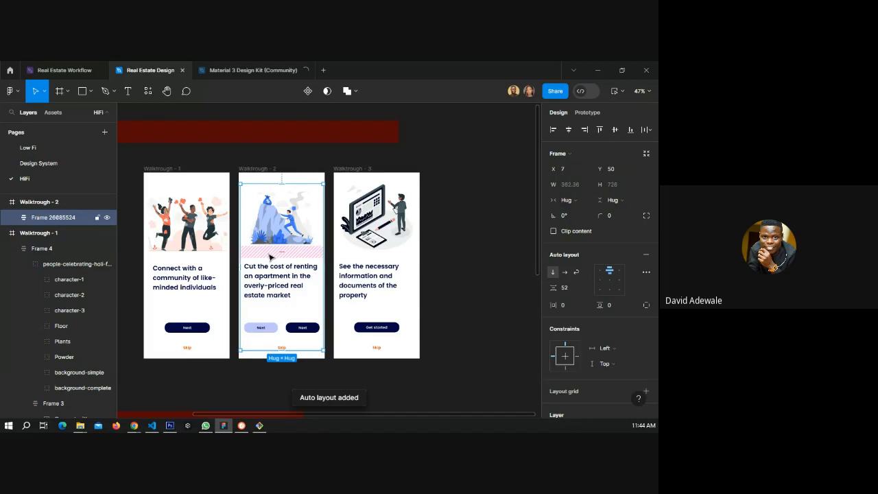
Apply the Sub heading STB text style to the heading on the Search criteria - 4 screen.
{"action": "left_click", "coordinate": [198, 278]}
{"action": "left_click", "coordinate": [438, 279]}
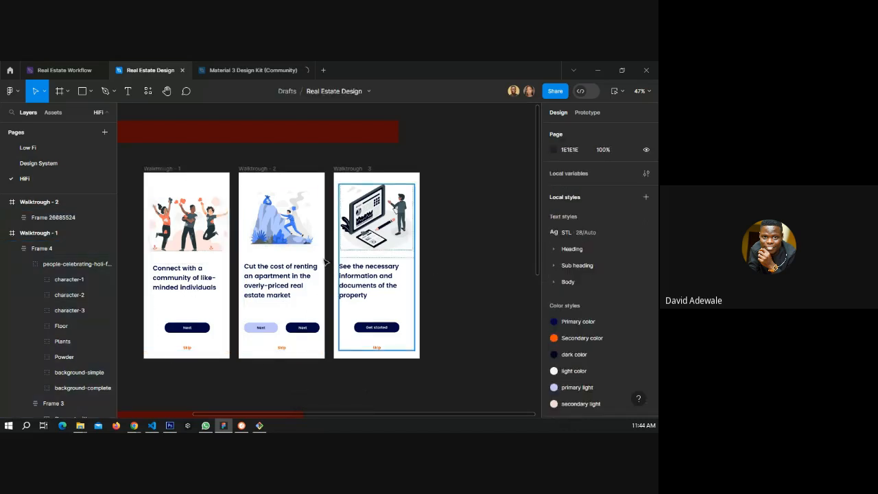
{"action": "scroll", "coordinate": [325, 261], "scroll_direction": "down", "scroll_amount": 5}
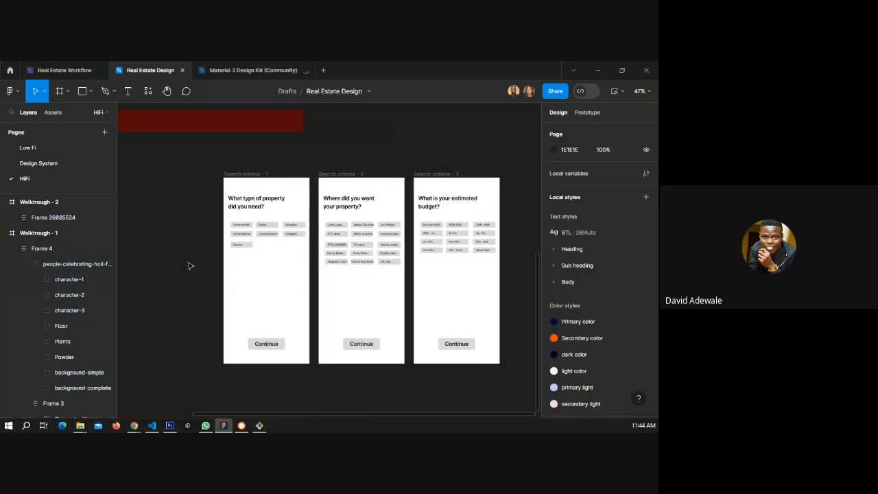
{"action": "scroll", "coordinate": [353, 263], "scroll_direction": "left", "scroll_amount": 5}
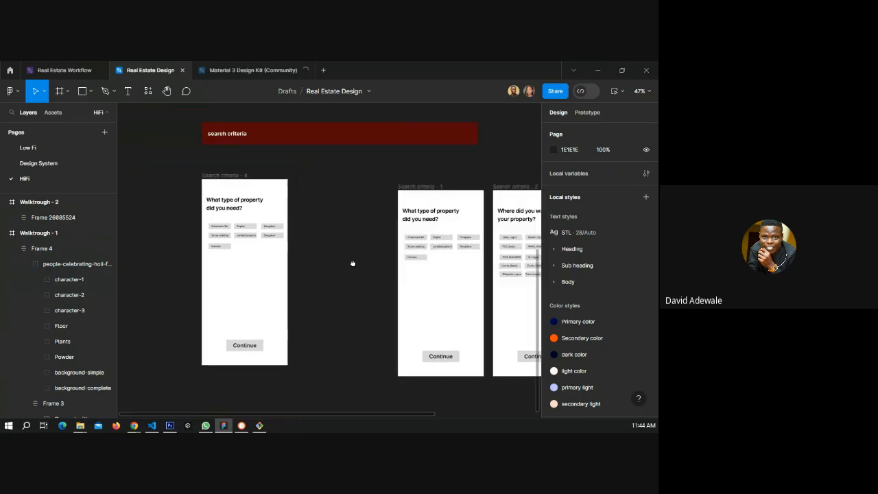
{"action": "left_click", "coordinate": [252, 224]}
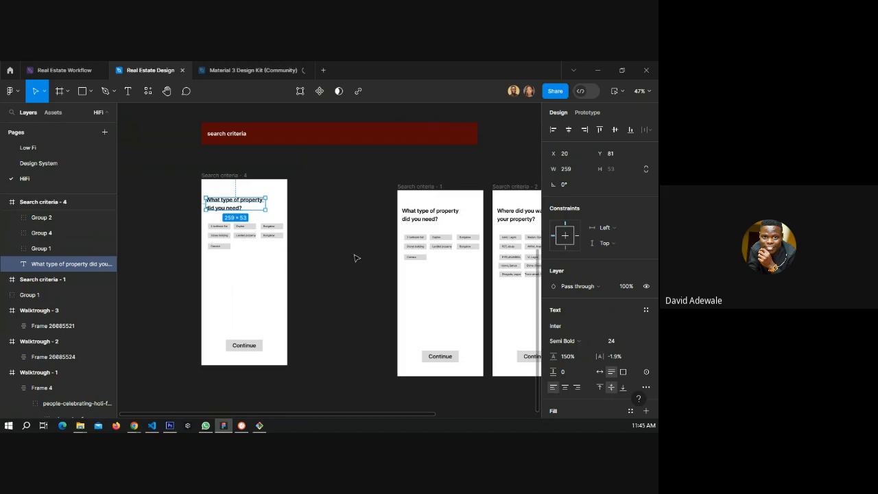
{"action": "left_click", "coordinate": [582, 331]}
{"action": "left_click", "coordinate": [644, 310]}
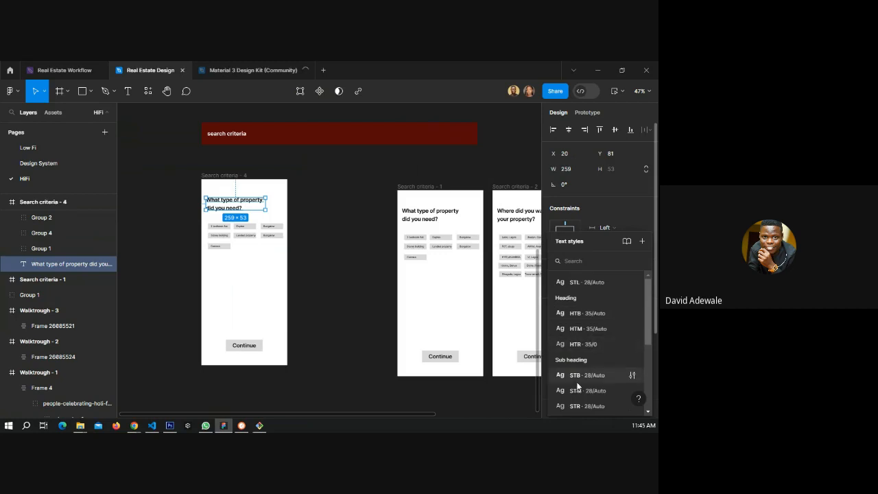
{"action": "left_click", "coordinate": [576, 314]}
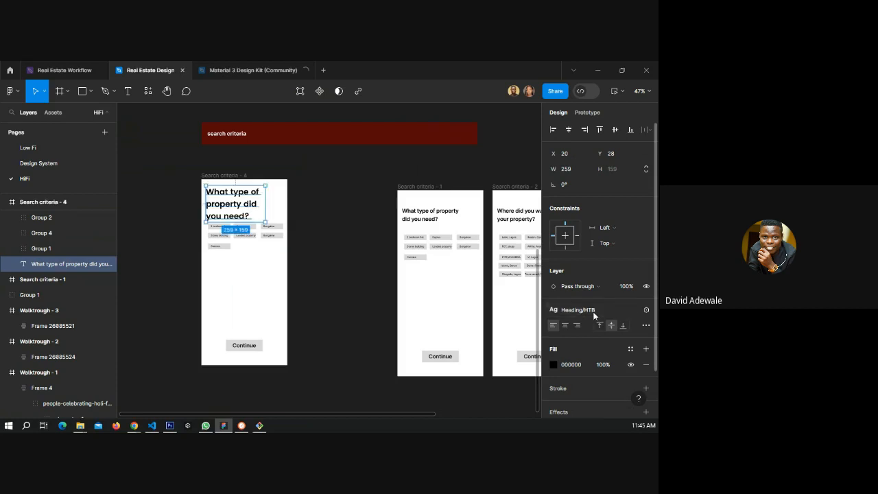
{"action": "left_click", "coordinate": [594, 313]}
{"action": "left_click", "coordinate": [575, 375]}
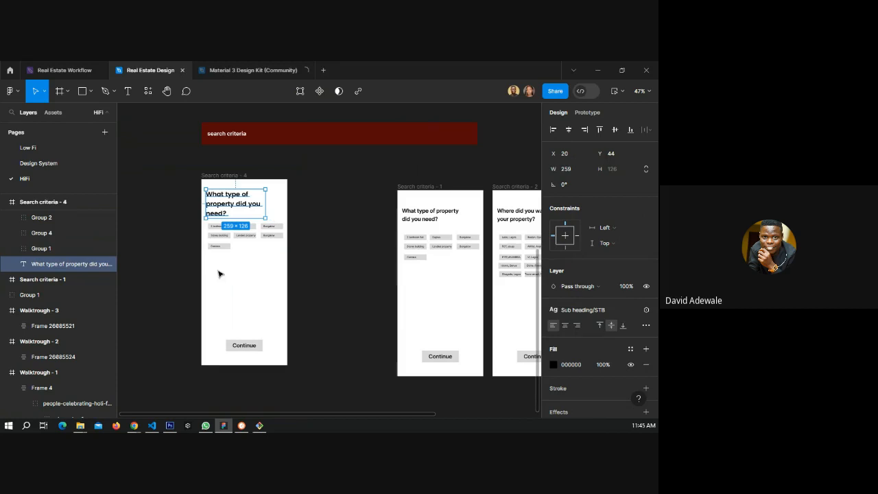
Apply the dark color fill style to the heading and nudge it slightly down.
{"action": "key", "text": "Escape"}
{"action": "scroll", "coordinate": [261, 200], "scroll_direction": "up", "scroll_amount": 2}
{"action": "scroll", "coordinate": [260, 200], "scroll_direction": "up", "scroll_amount": 2}
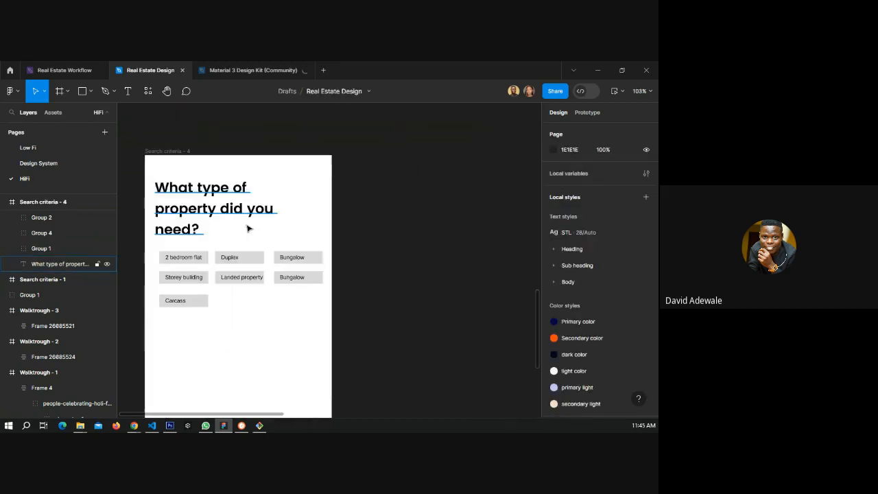
{"action": "left_click", "coordinate": [247, 228]}
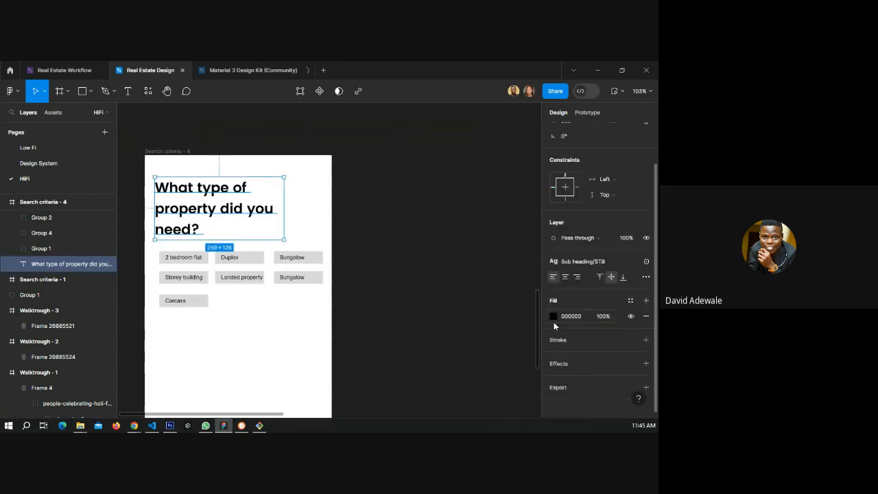
{"action": "left_click", "coordinate": [630, 301]}
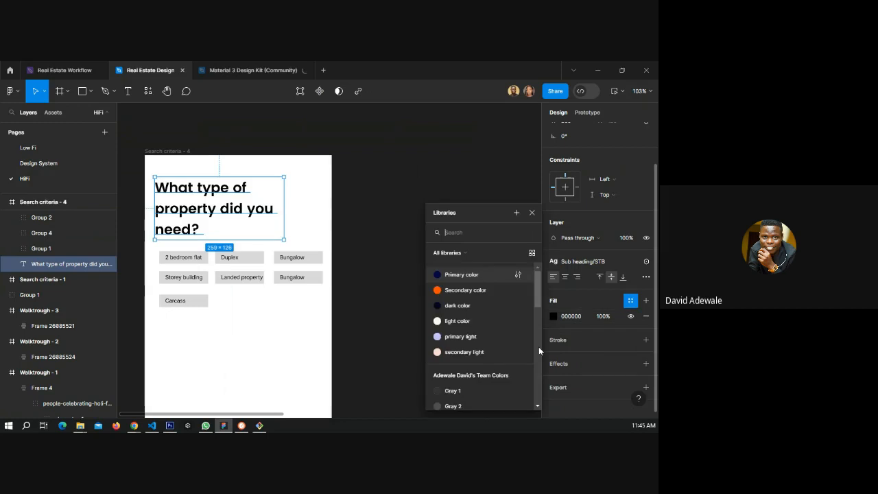
{"action": "left_click", "coordinate": [362, 245]}
{"action": "left_click", "coordinate": [362, 245]}
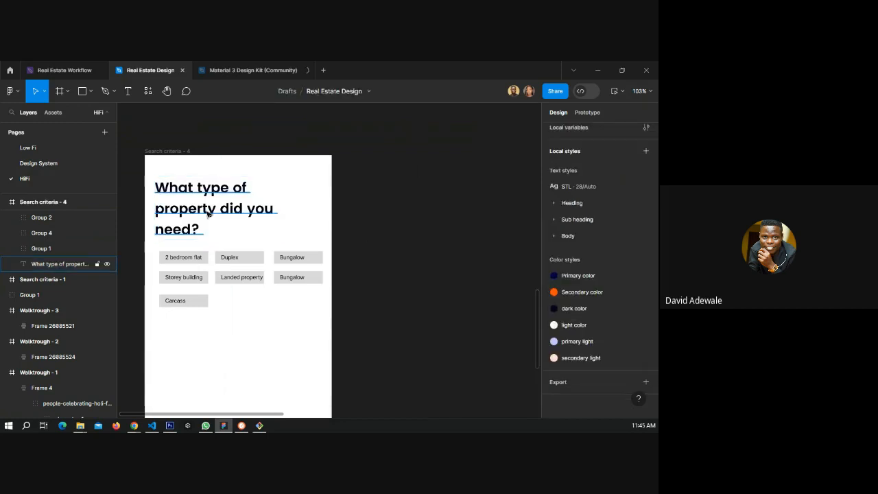
{"action": "left_click_drag", "start_coordinate": [208, 214], "coordinate": [213, 224]}
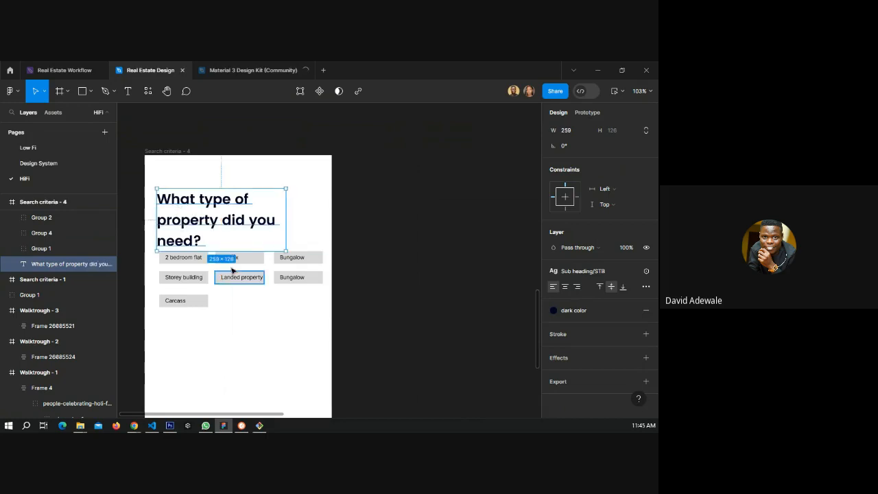
Select all the property option chips and move them further down the screen below the heading.
{"action": "left_click", "coordinate": [173, 250]}
{"action": "left_click_drag", "start_coordinate": [173, 250], "coordinate": [325, 254]}
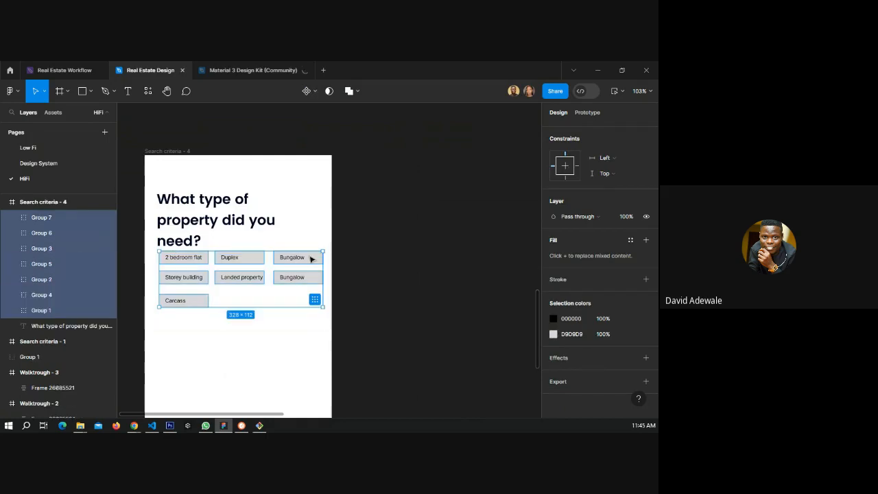
{"action": "left_click_drag", "start_coordinate": [314, 256], "coordinate": [305, 326]}
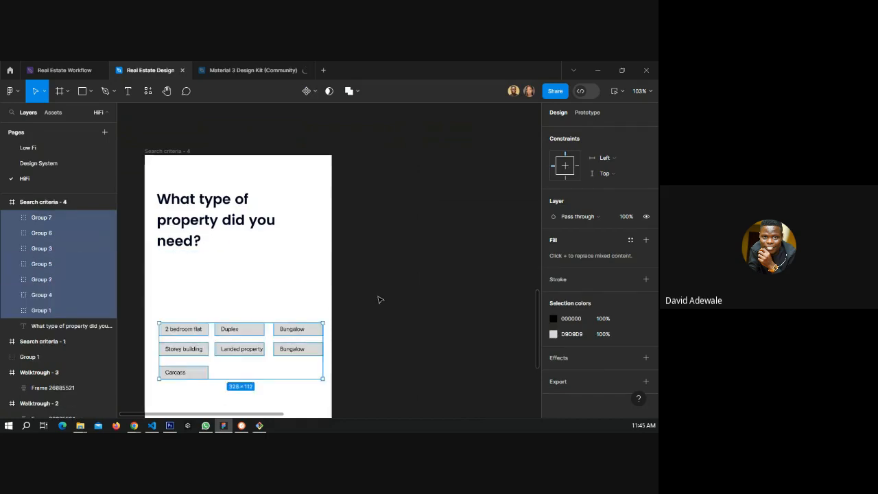
{"action": "left_click", "coordinate": [304, 284]}
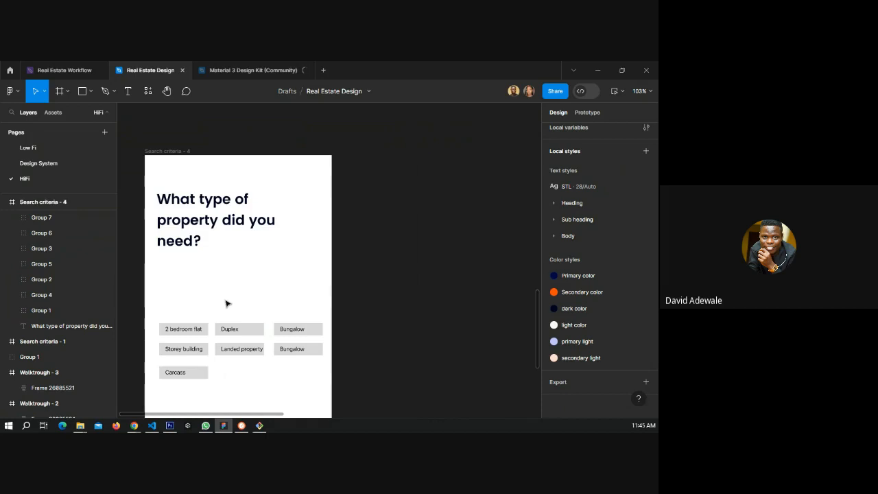
Duplicate the Duplex label and place the copy just below the heading.
{"action": "scroll", "coordinate": [226, 303], "scroll_direction": "down", "scroll_amount": 1}
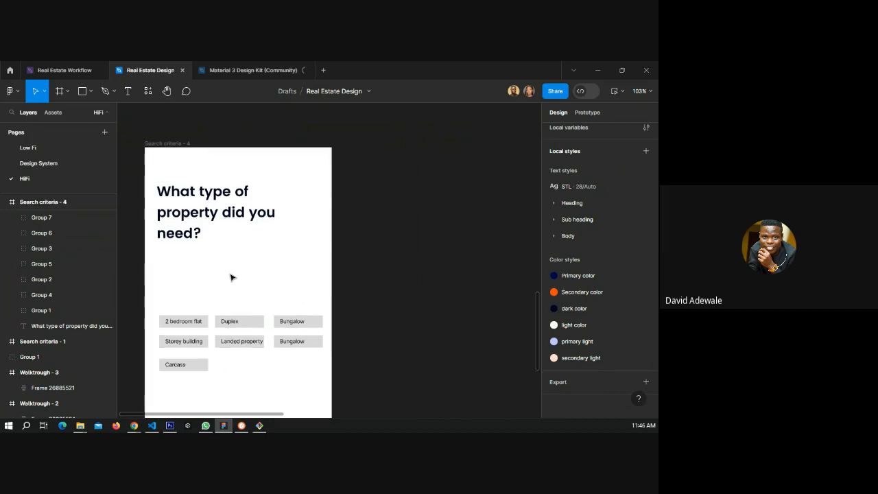
{"action": "scroll", "coordinate": [230, 278], "scroll_direction": "down", "scroll_amount": 2}
{"action": "left_click", "coordinate": [227, 307]}
{"action": "double_click", "coordinate": [226, 310]}
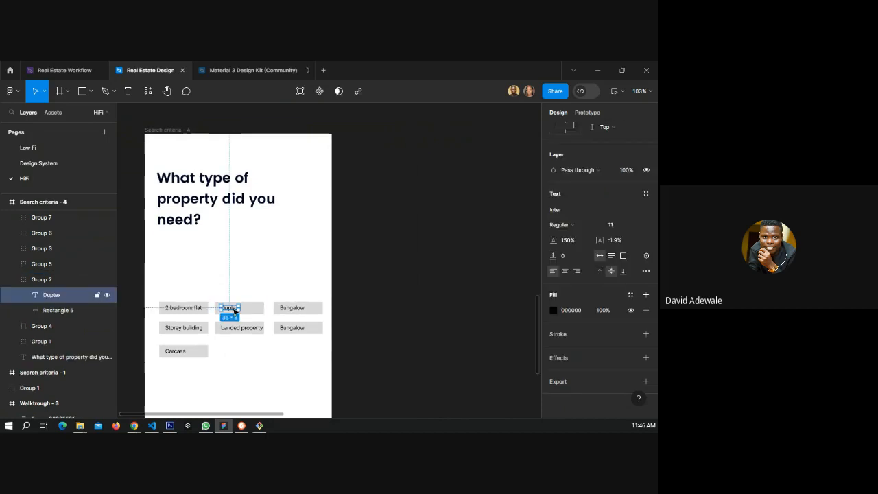
{"action": "left_click_drag", "start_coordinate": [226, 309], "coordinate": [166, 245]}
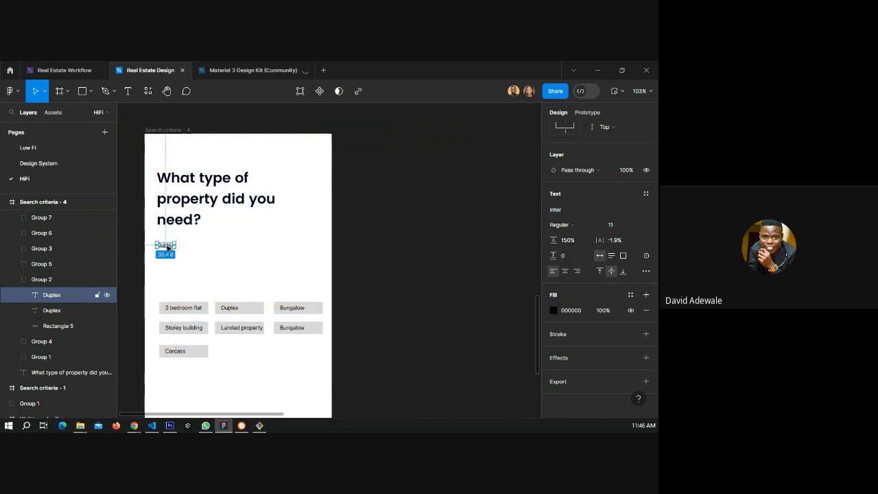
Change the copied label's text to "Select all that applies".
{"action": "double_click", "coordinate": [165, 245]}
{"action": "type", "text": "Select"}
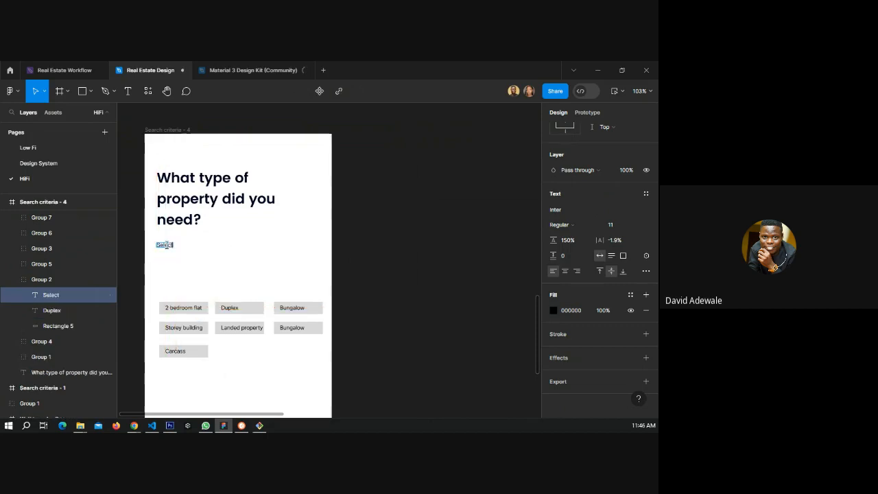
{"action": "type", "text": " all that appl"}
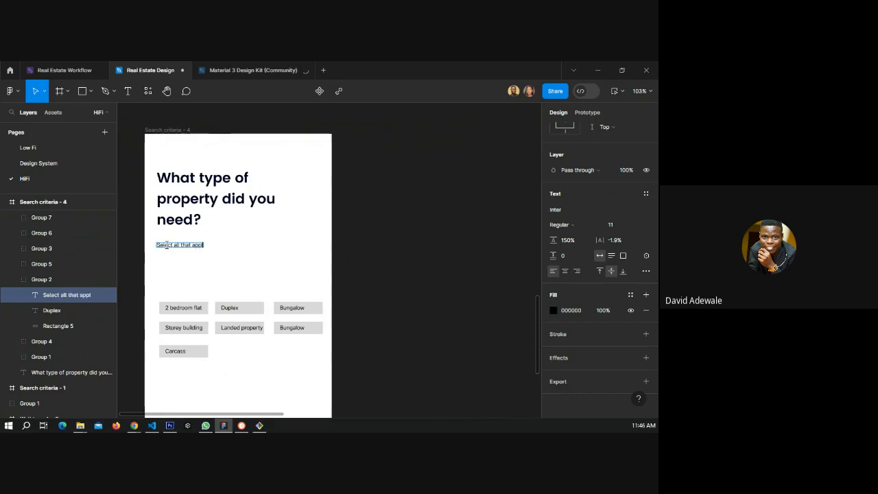
{"action": "type", "text": "ies"}
{"action": "key", "text": "Escape"}
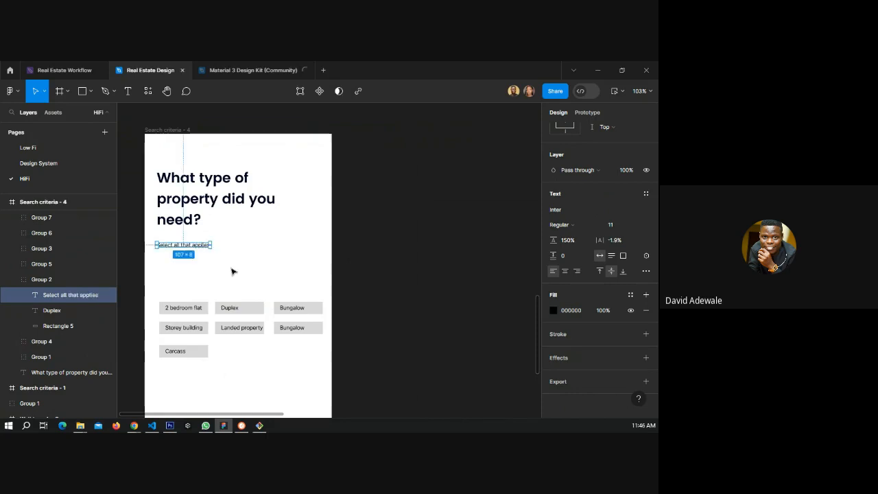
Apply the dark color fill style to the "Select all that applies" label.
{"action": "left_click", "coordinate": [630, 295]}
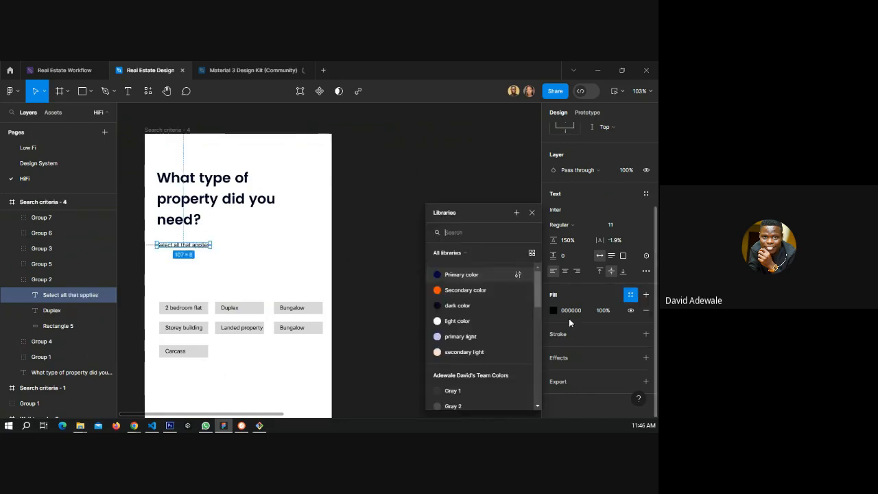
{"action": "left_click", "coordinate": [464, 307]}
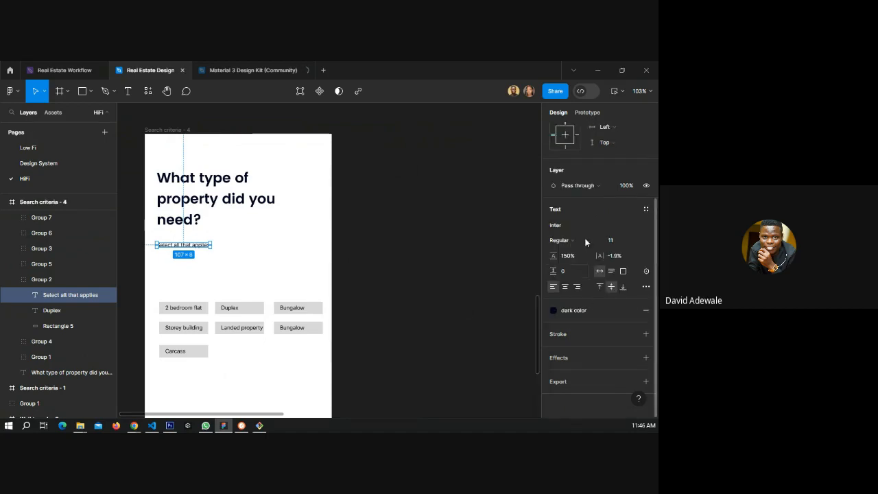
Apply the Body BTR text style to the "Select all that applies" label.
{"action": "left_click", "coordinate": [645, 209]}
{"action": "scroll", "coordinate": [587, 354], "scroll_direction": "down", "scroll_amount": 3}
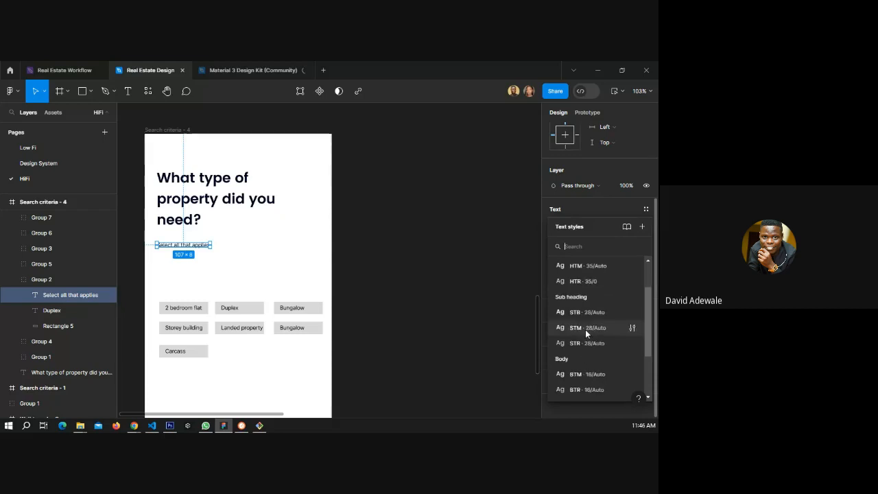
{"action": "scroll", "coordinate": [585, 329], "scroll_direction": "down", "scroll_amount": 2}
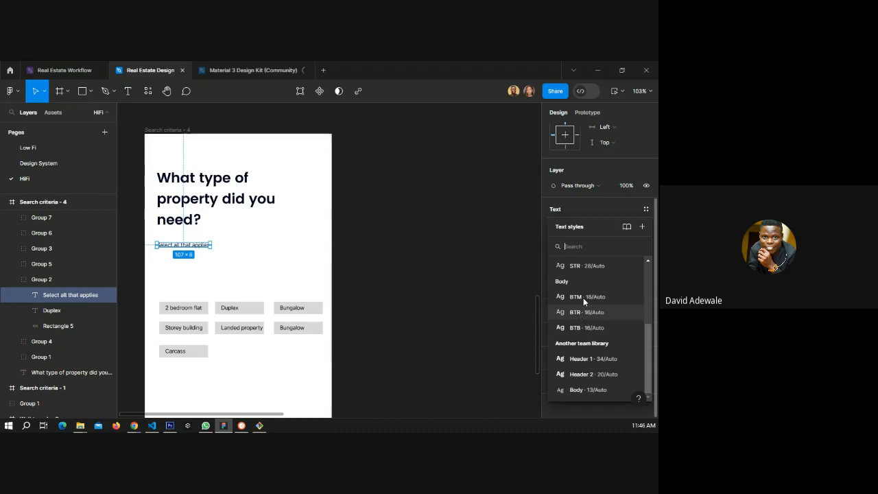
{"action": "left_click", "coordinate": [582, 297]}
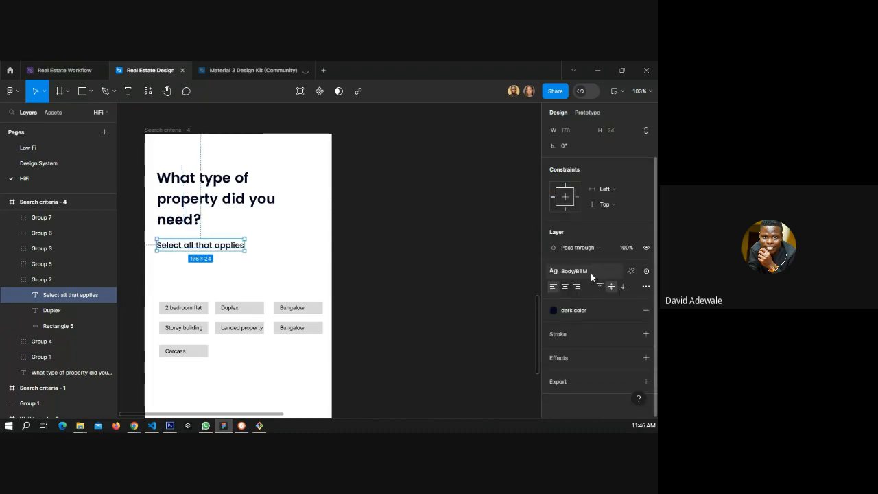
{"action": "left_click", "coordinate": [590, 273]}
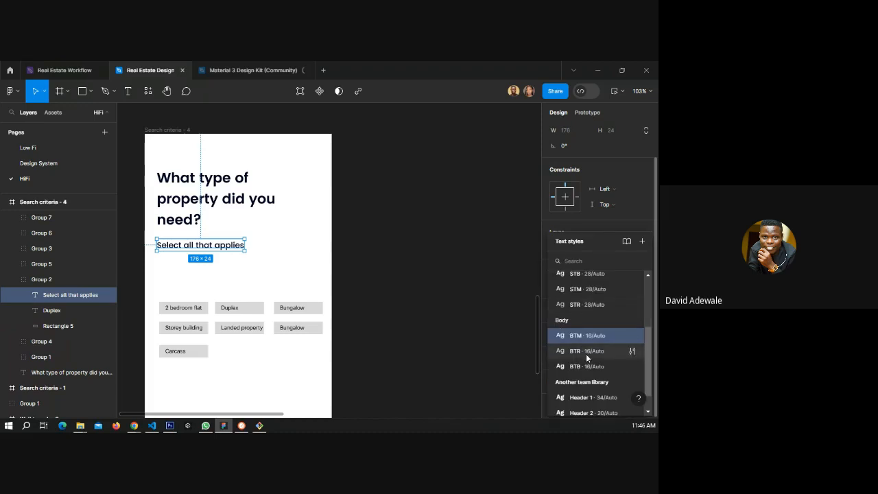
{"action": "scroll", "coordinate": [586, 353], "scroll_direction": "down", "scroll_amount": 1}
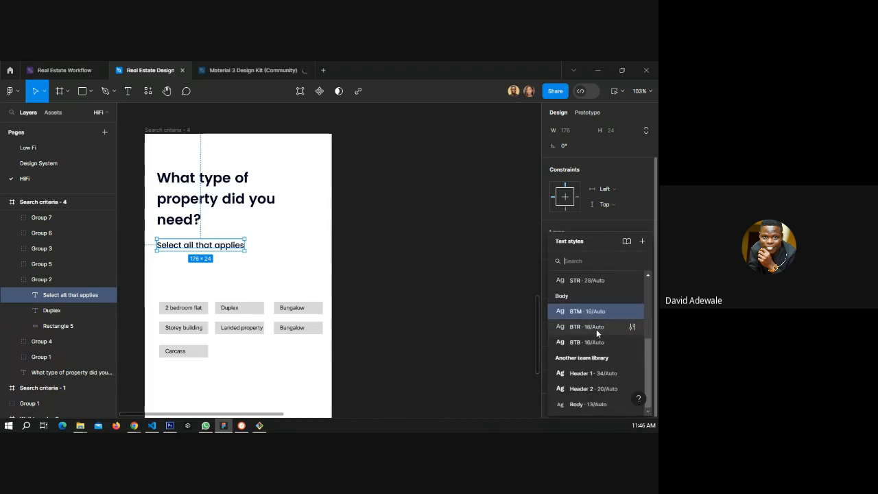
{"action": "left_click", "coordinate": [595, 328]}
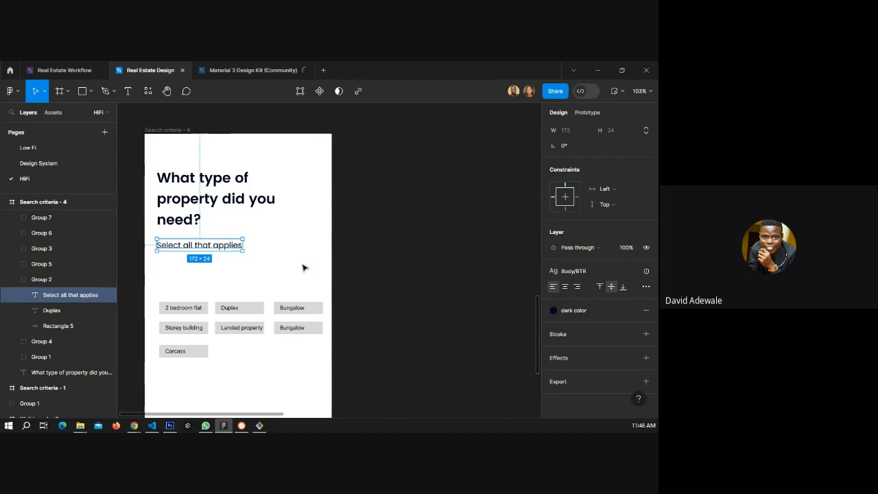
Ungroup the group holding the "Select all that applies" label and the Duplex chip.
{"action": "left_click", "coordinate": [343, 262]}
{"action": "scroll", "coordinate": [229, 243], "scroll_direction": "down", "scroll_amount": 1}
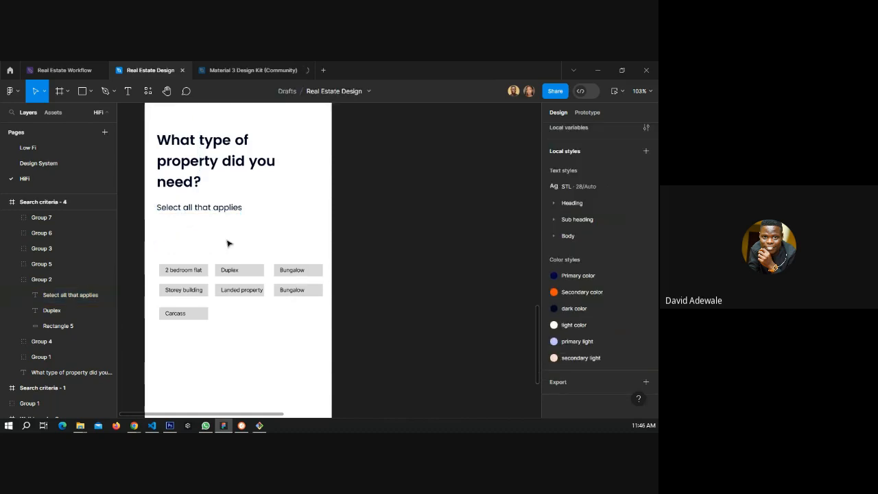
{"action": "left_click", "coordinate": [193, 209]}
{"action": "right_click", "coordinate": [199, 220]}
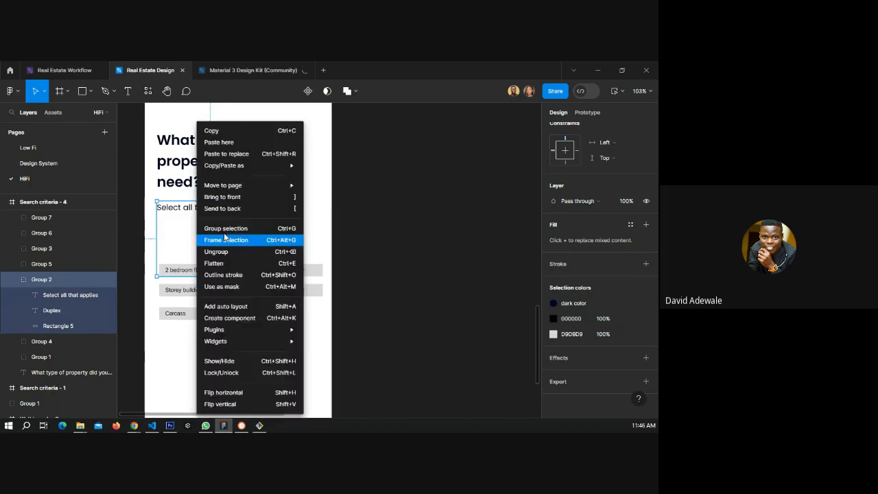
{"action": "left_click", "coordinate": [233, 252]}
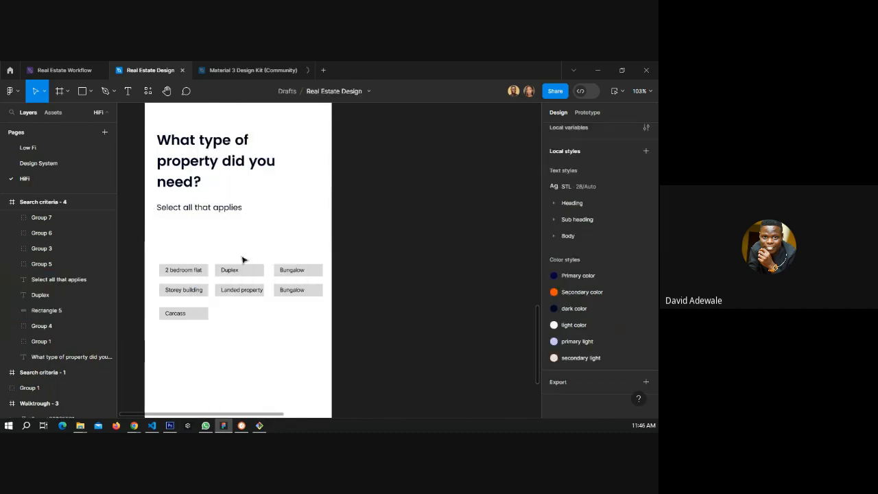
Select all the property option chips and move them further down the screen.
{"action": "left_click_drag", "start_coordinate": [156, 258], "coordinate": [328, 347]}
{"action": "left_click_drag", "start_coordinate": [306, 286], "coordinate": [301, 336]}
{"action": "left_click", "coordinate": [267, 282]}
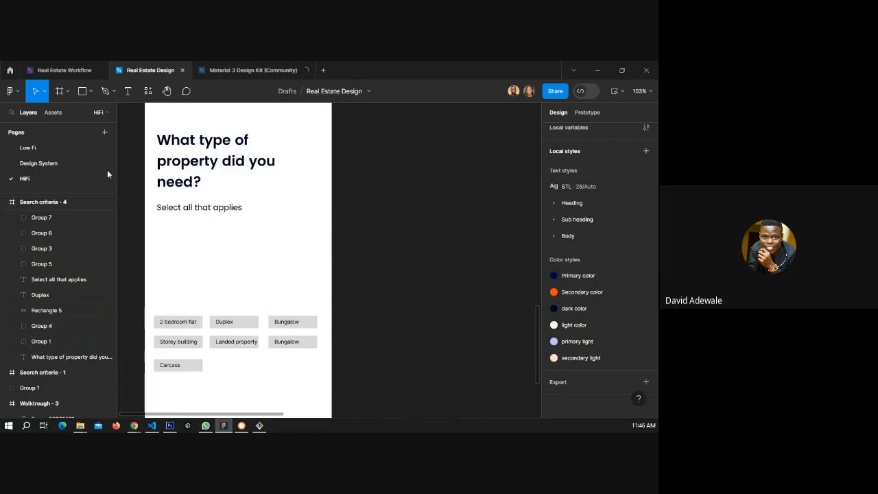
Copy the 2 bedroom flat chip and paste it into the color frame on the Design System page.
{"action": "left_click", "coordinate": [185, 325]}
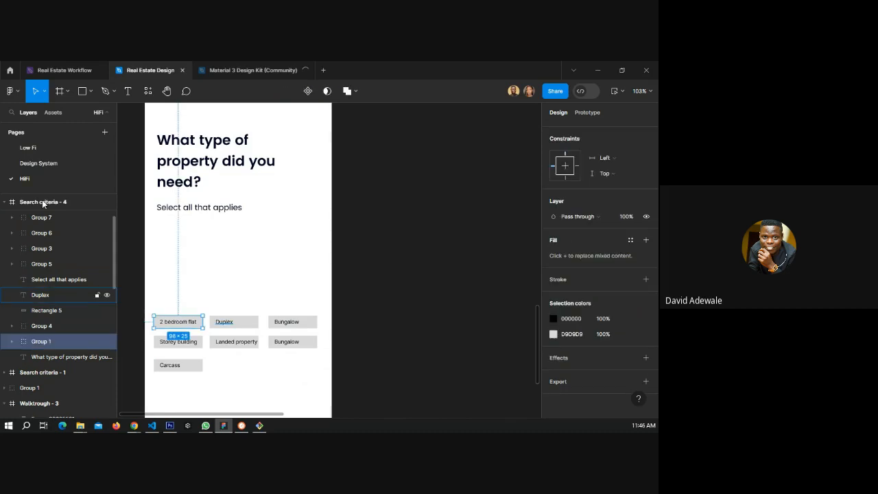
{"action": "left_click", "coordinate": [54, 164]}
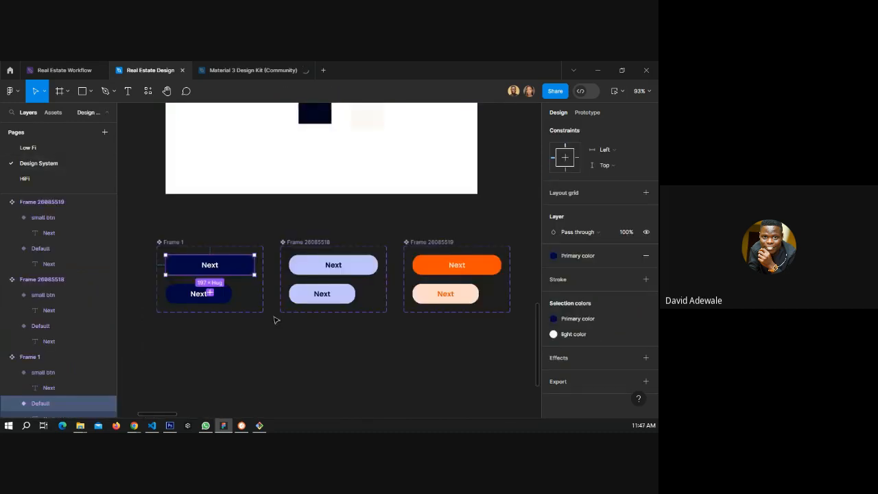
{"action": "left_click", "coordinate": [271, 341]}
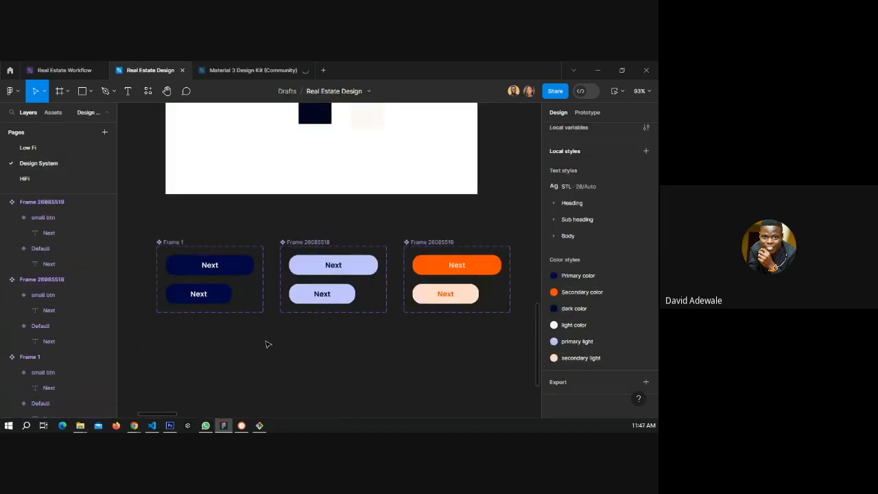
{"action": "scroll", "coordinate": [268, 328], "scroll_direction": "up", "scroll_amount": 3}
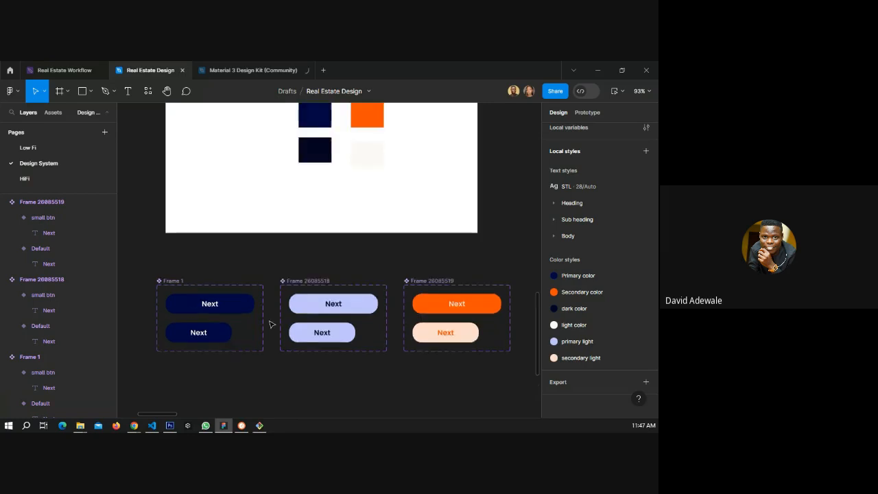
{"action": "key", "text": "ctrl+v"}
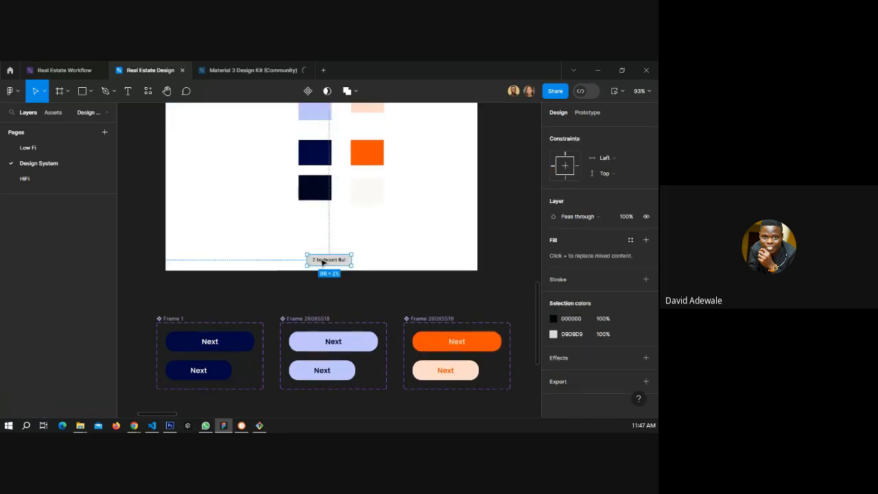
{"action": "left_click_drag", "start_coordinate": [324, 261], "coordinate": [215, 236]}
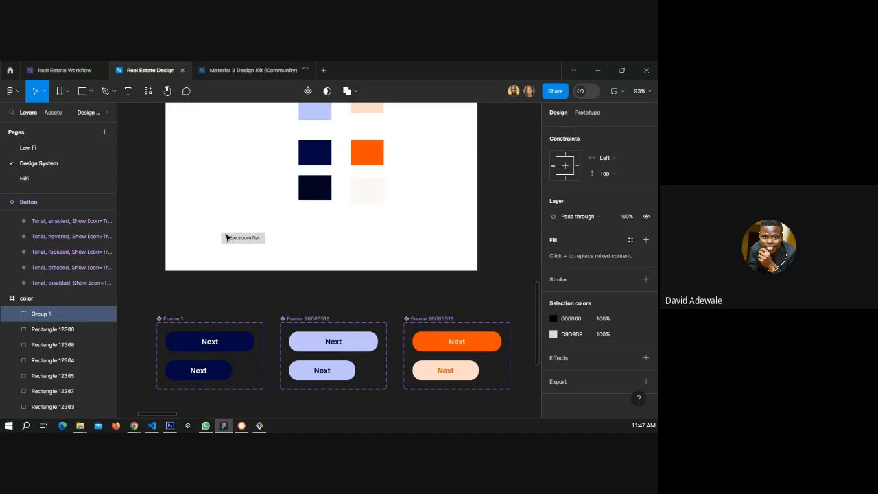
Apply the dark color fill style to the pasted chip's text.
{"action": "scroll", "coordinate": [215, 236], "scroll_direction": "up", "scroll_amount": 1}
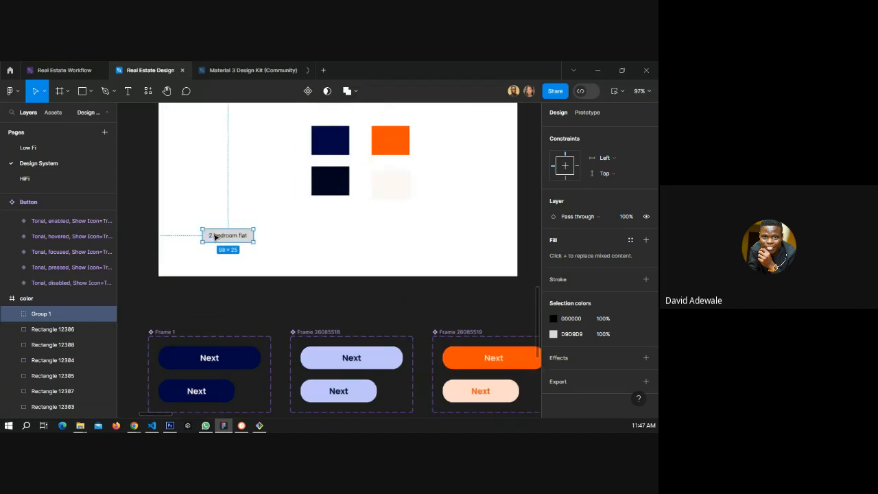
{"action": "scroll", "coordinate": [215, 236], "scroll_direction": "up", "scroll_amount": 3}
{"action": "double_click", "coordinate": [235, 239]}
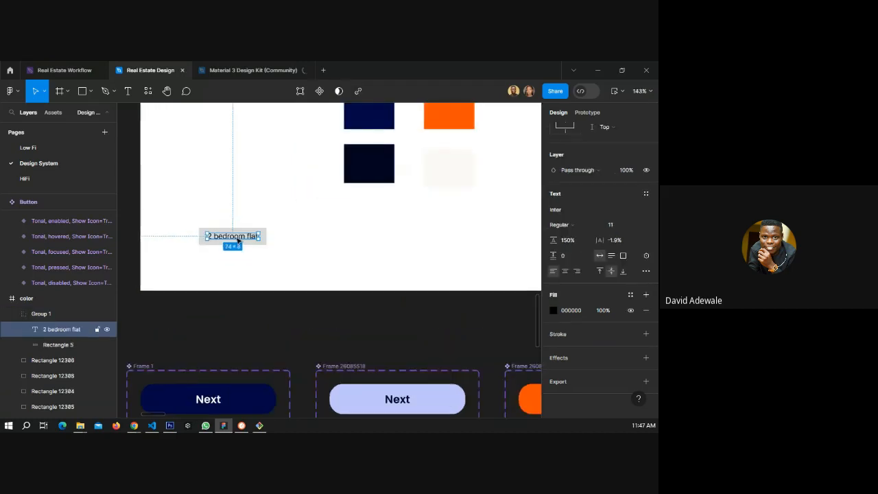
{"action": "left_click", "coordinate": [630, 294]}
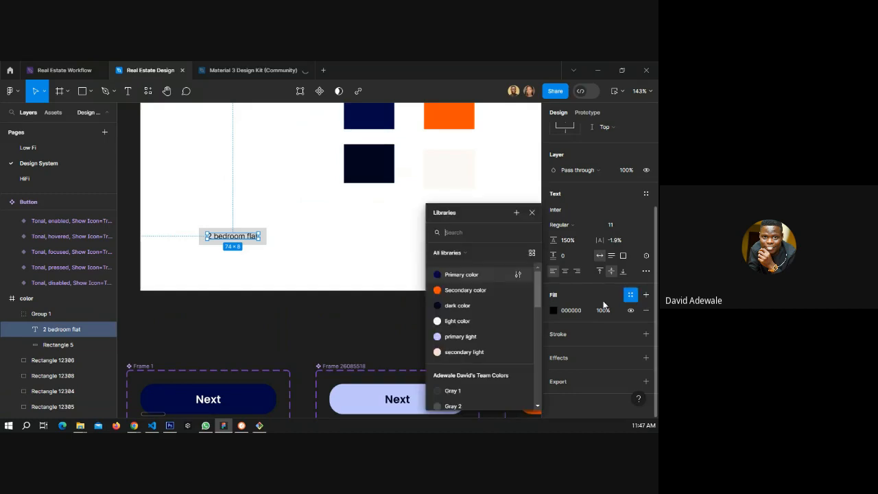
{"action": "left_click", "coordinate": [464, 305]}
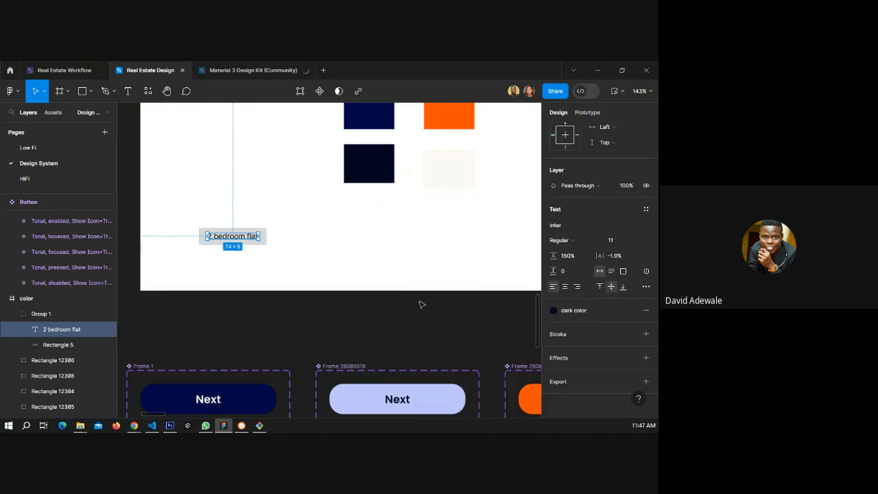
Apply the Primary color fill style to the chip's background rectangle.
{"action": "left_click", "coordinate": [267, 244]}
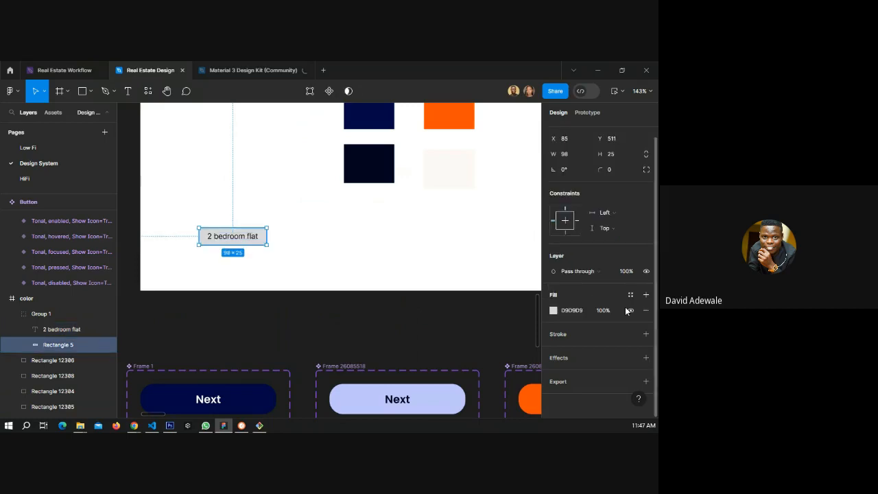
{"action": "left_click", "coordinate": [631, 295]}
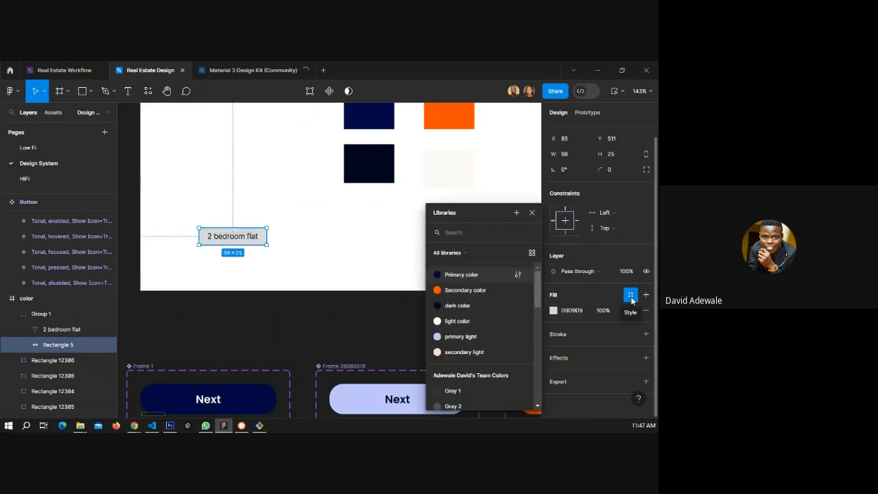
{"action": "left_click", "coordinate": [469, 277]}
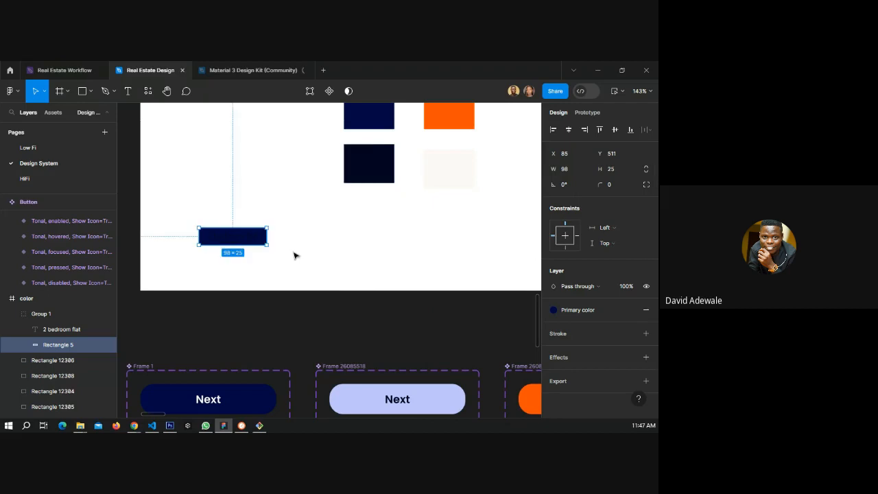
Change the chip text's fill to the primary light color style.
{"action": "left_click", "coordinate": [244, 237]}
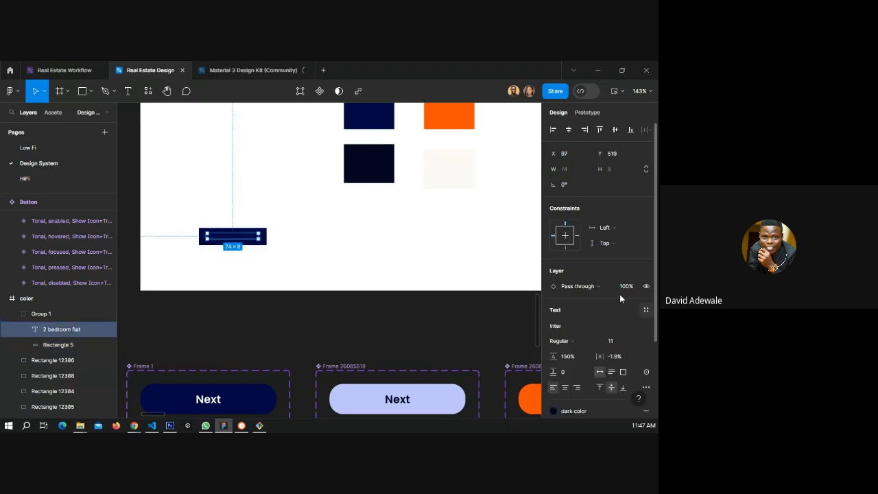
{"action": "scroll", "coordinate": [620, 298], "scroll_direction": "down", "scroll_amount": 3}
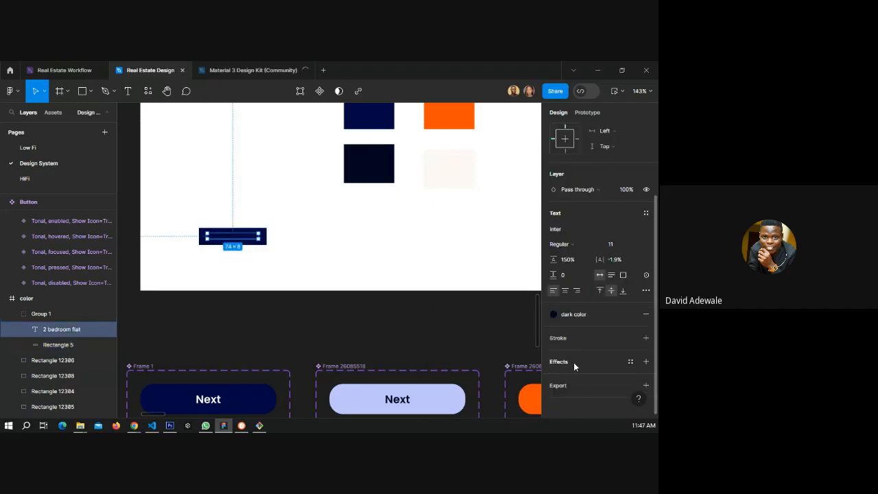
{"action": "left_click", "coordinate": [554, 314]}
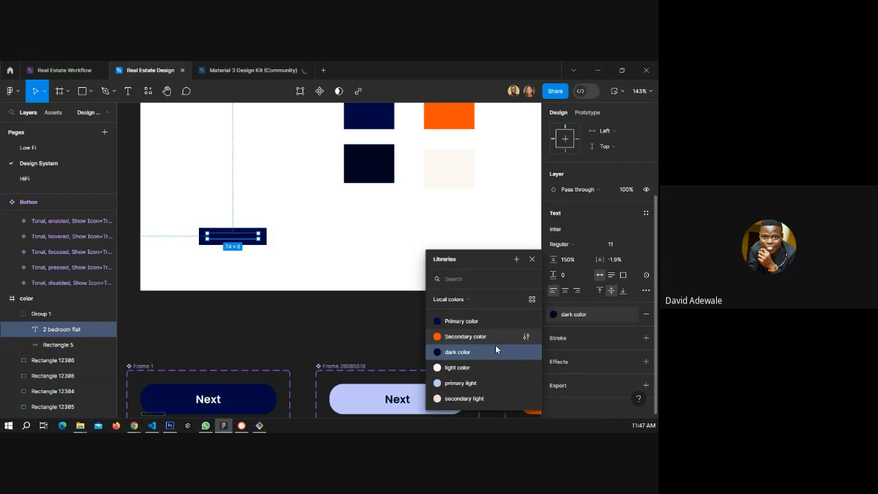
{"action": "left_click", "coordinate": [473, 382]}
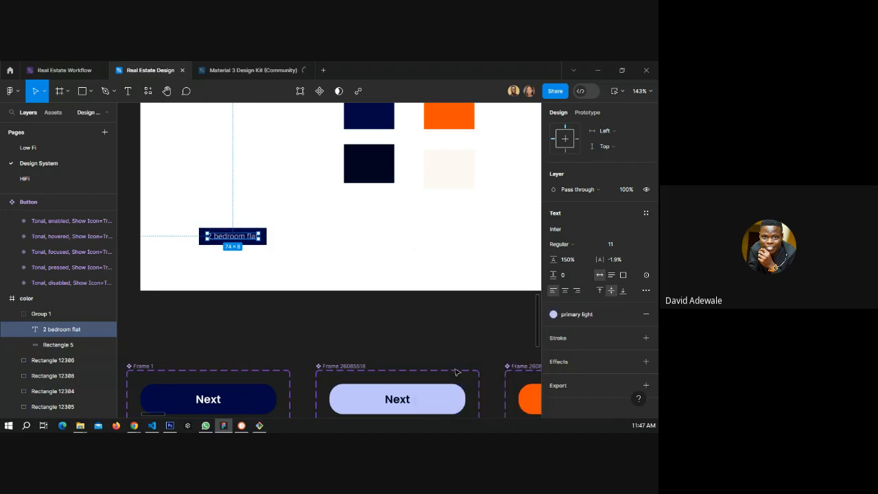
Change the chip's background rectangle fill to the primary light color style.
{"action": "left_click", "coordinate": [280, 250]}
{"action": "left_click", "coordinate": [266, 244]}
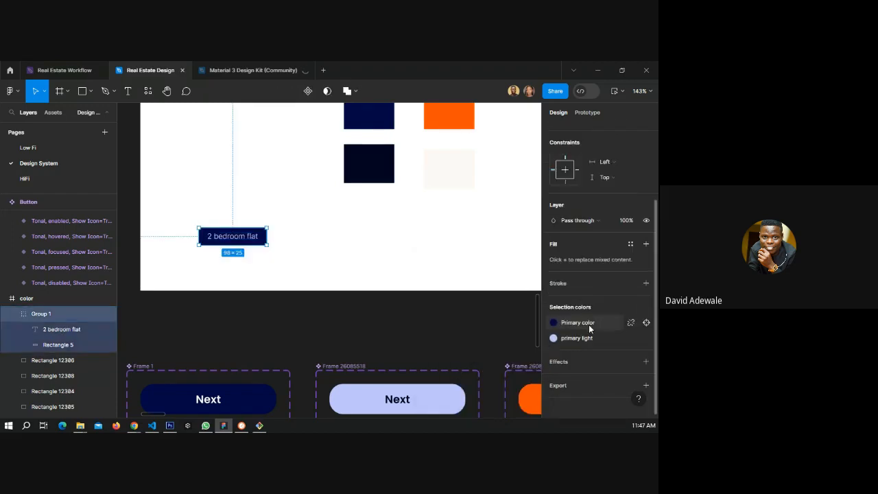
{"action": "left_click", "coordinate": [588, 324]}
{"action": "left_click", "coordinate": [521, 382]}
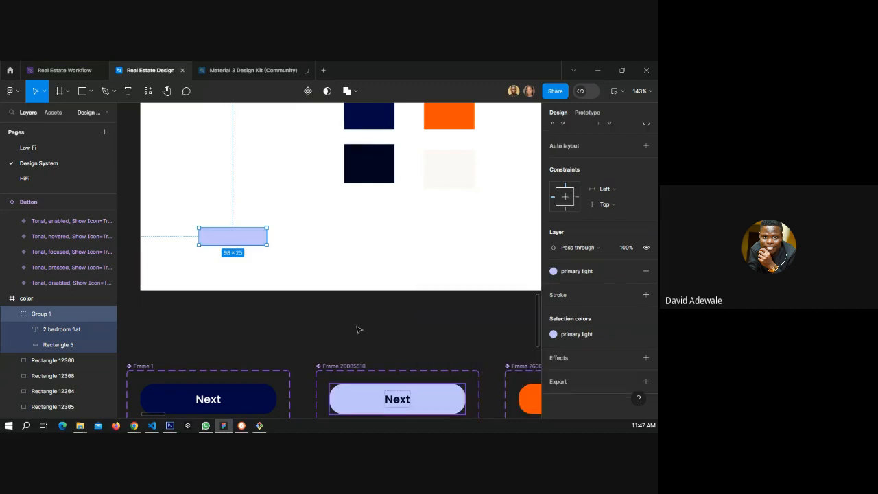
Set the chip text's fill to the dark color style.
{"action": "double_click", "coordinate": [238, 240]}
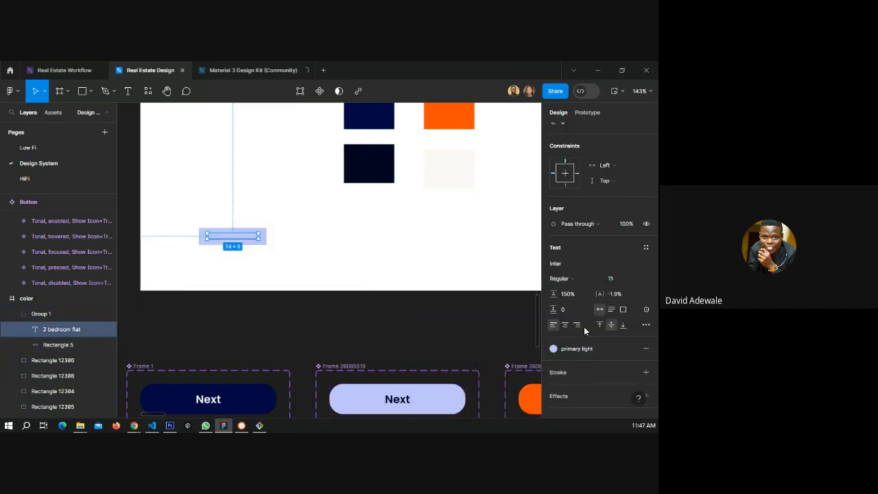
{"action": "left_click", "coordinate": [574, 348]}
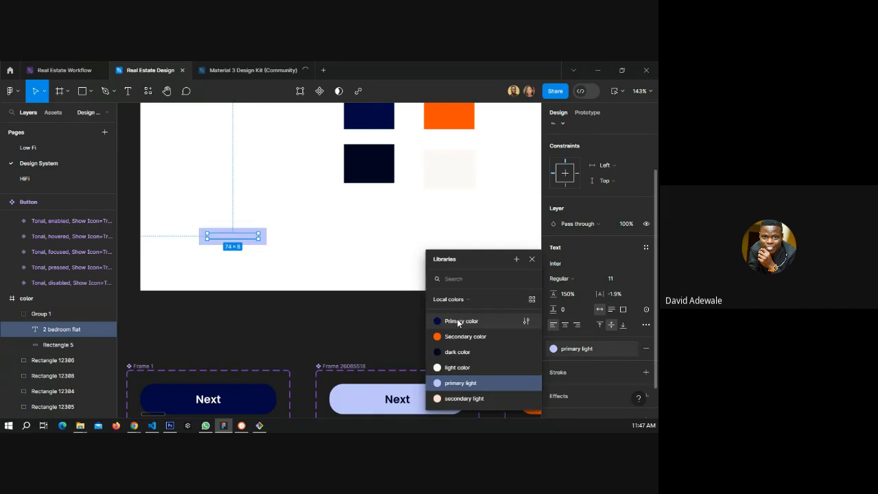
{"action": "left_click", "coordinate": [459, 321]}
{"action": "left_click", "coordinate": [576, 349]}
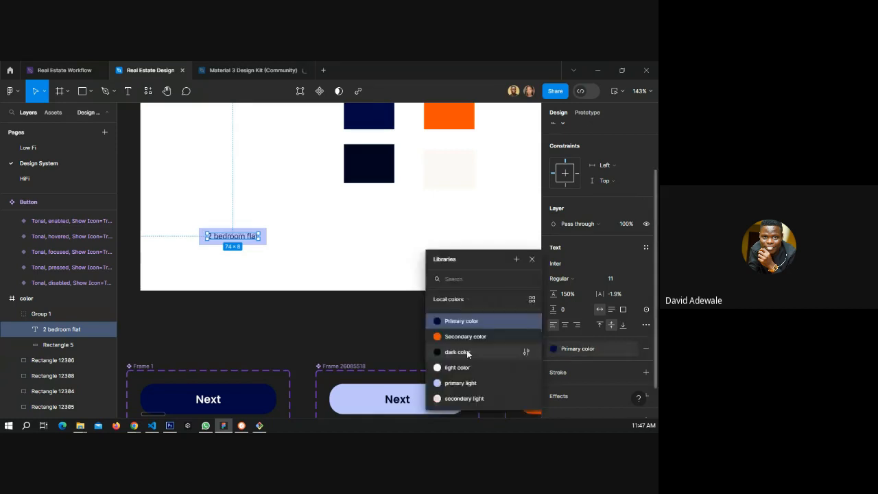
{"action": "left_click", "coordinate": [458, 351]}
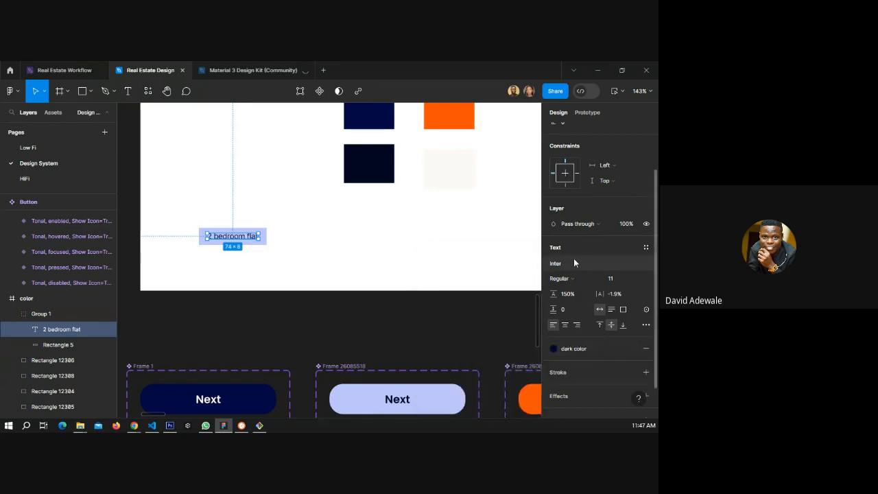
Apply the Body/BTR text style to the chip text.
{"action": "left_click", "coordinate": [646, 246]}
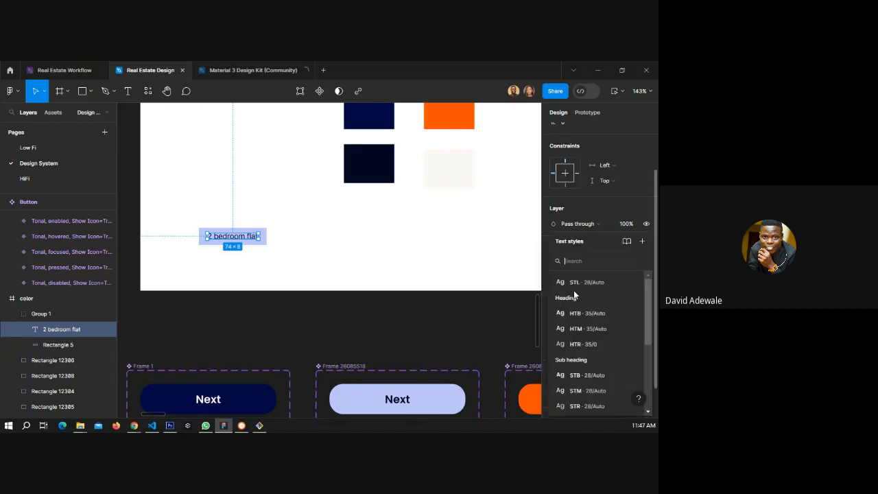
{"action": "scroll", "coordinate": [589, 368], "scroll_direction": "down", "scroll_amount": 3}
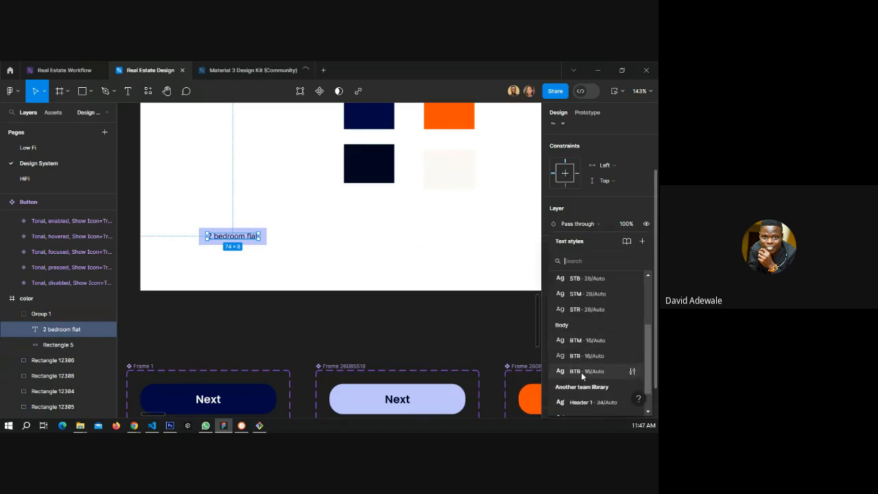
{"action": "left_click", "coordinate": [582, 357]}
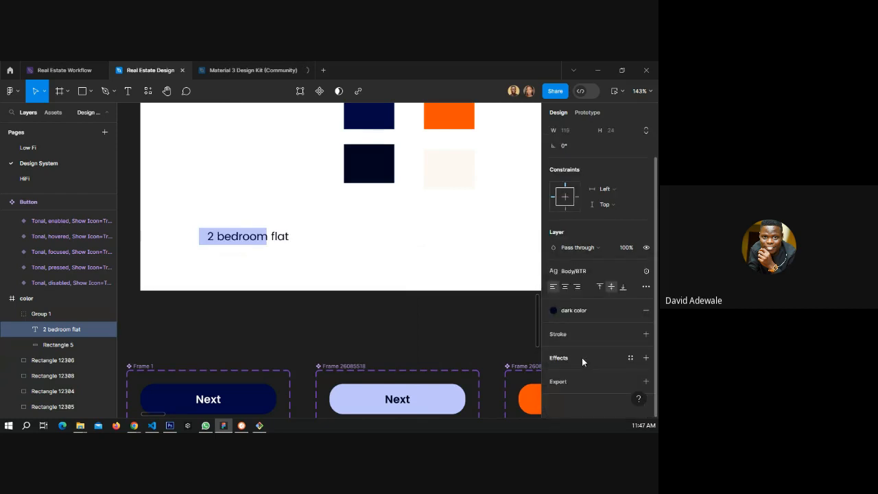
Ungroup the chip's text and background rectangle.
{"action": "left_click", "coordinate": [222, 249]}
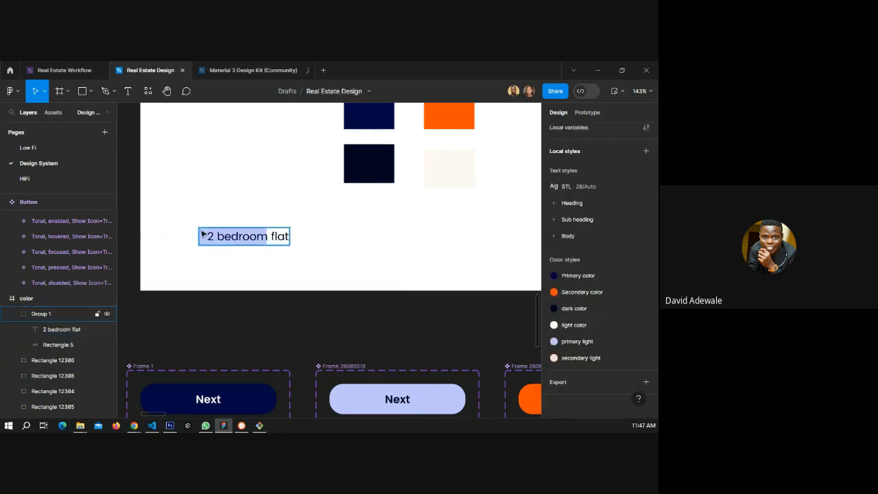
{"action": "left_click", "coordinate": [202, 234]}
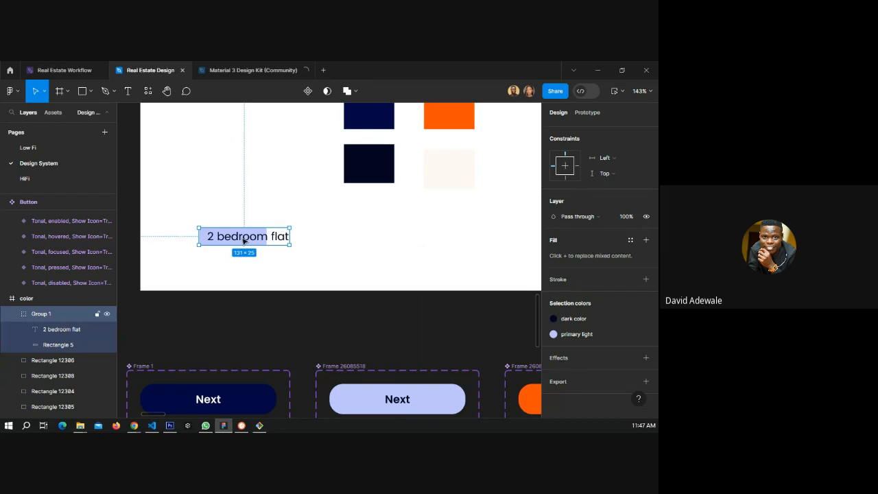
{"action": "right_click", "coordinate": [36, 318]}
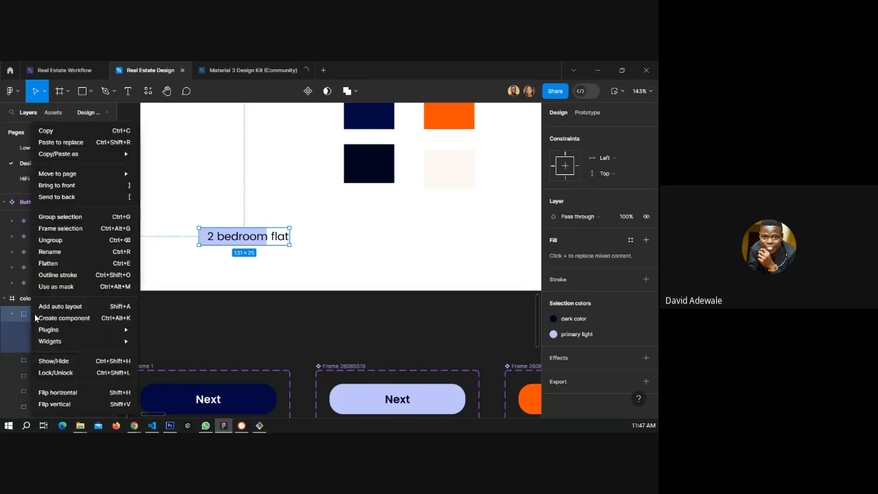
{"action": "left_click", "coordinate": [63, 245]}
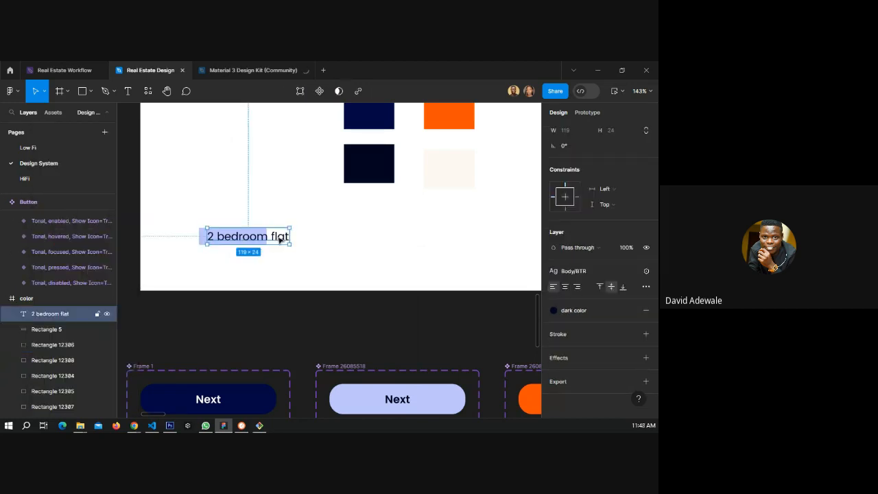
Wrap the chip text in an auto layout frame filled with the primary light color style.
{"action": "left_click_drag", "start_coordinate": [280, 239], "coordinate": [298, 262]}
{"action": "key", "text": "shift+a"}
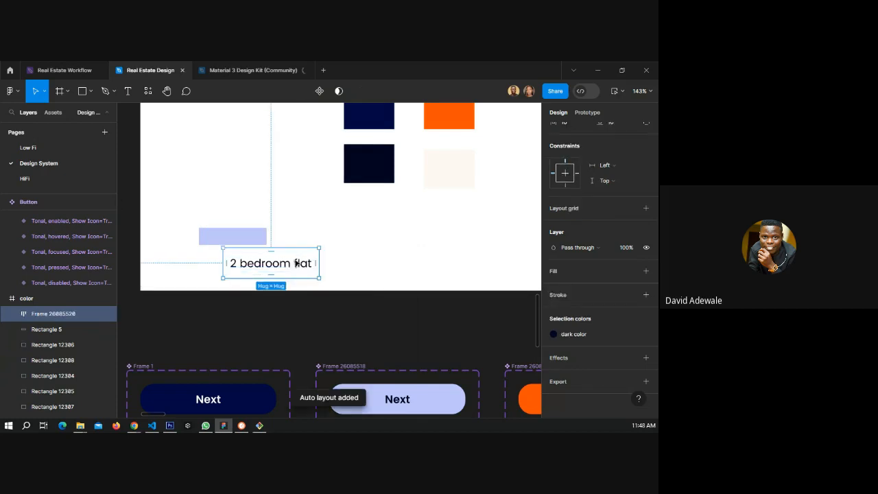
{"action": "left_click", "coordinate": [630, 271]}
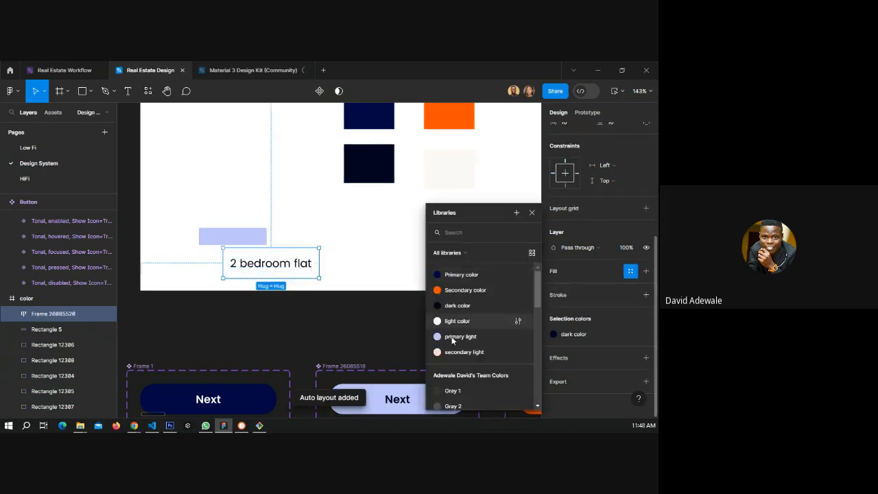
{"action": "left_click", "coordinate": [454, 337]}
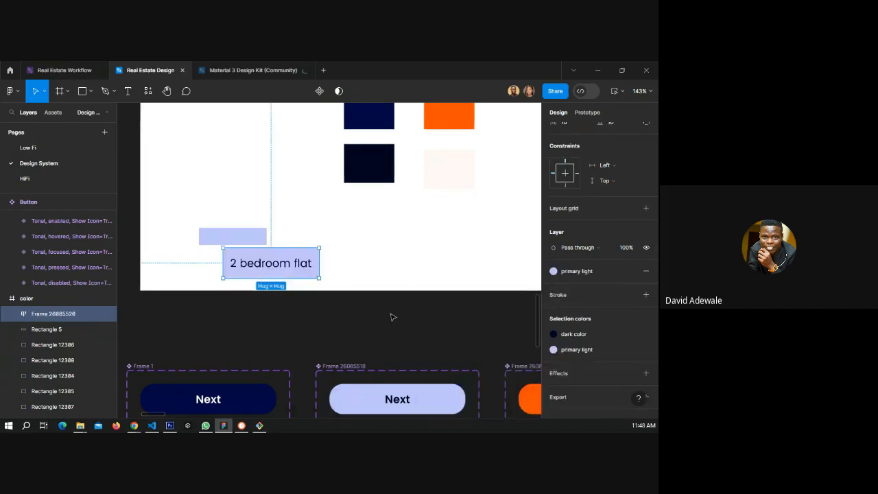
Delete the old background rectangle.
{"action": "left_click", "coordinate": [210, 238]}
{"action": "key", "text": "Delete"}
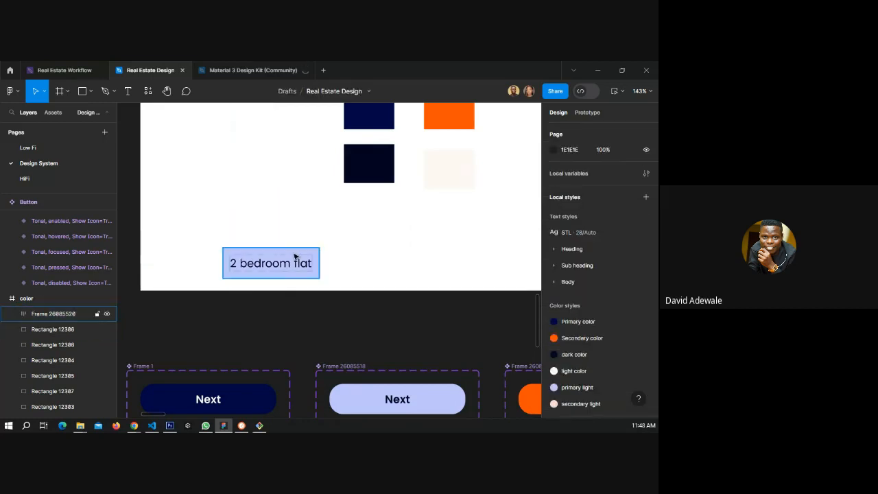
Set the chip frame's corner radius to 20, matching the Next button.
{"action": "left_click", "coordinate": [294, 257]}
{"action": "left_click", "coordinate": [617, 219]}
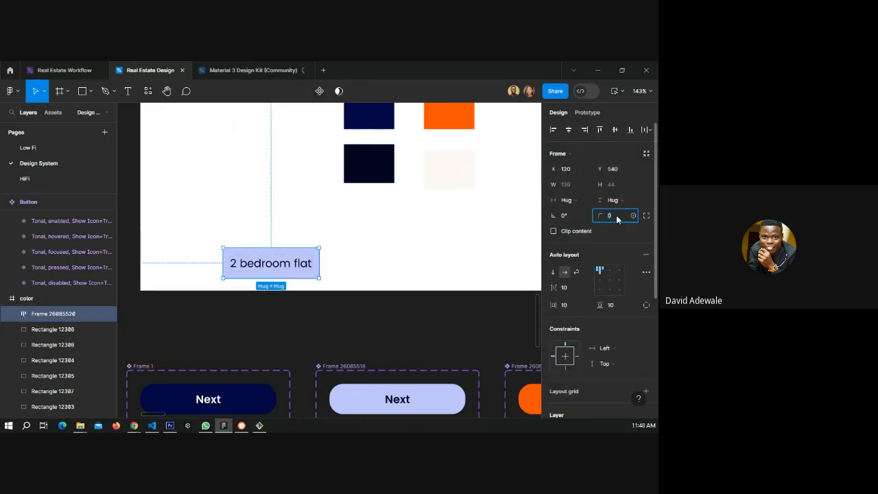
{"action": "left_click", "coordinate": [262, 398]}
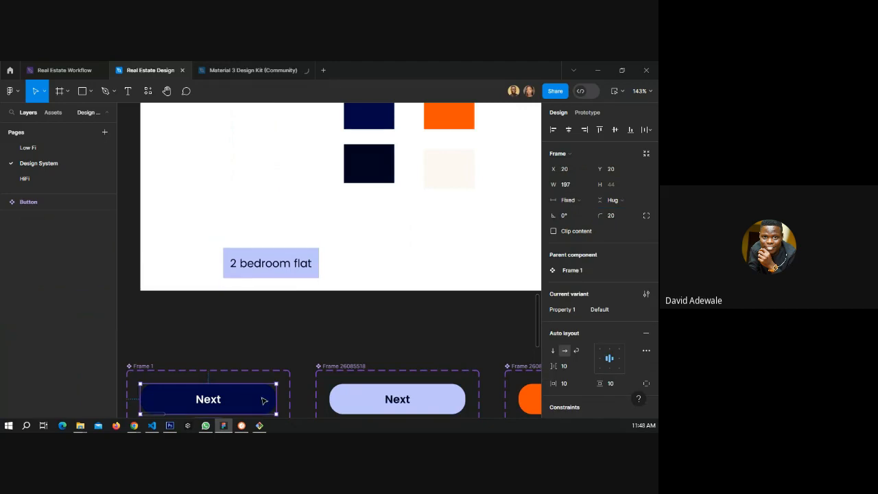
{"action": "left_click", "coordinate": [315, 259]}
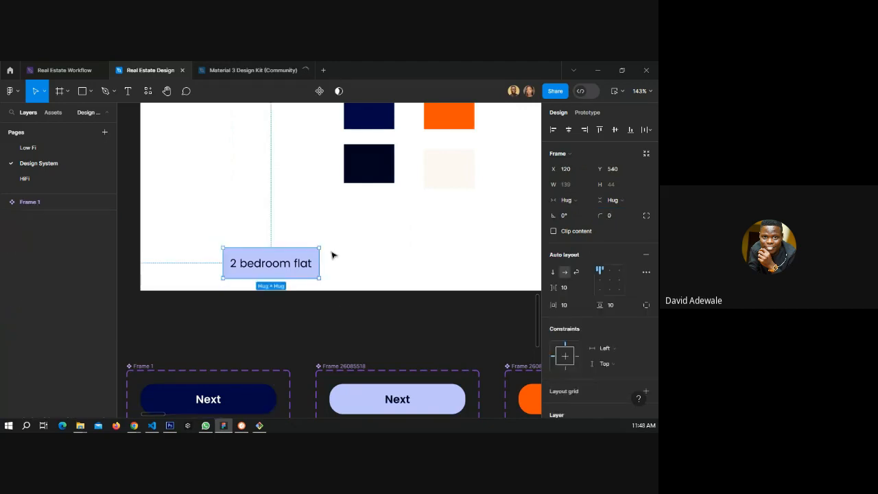
{"action": "left_click", "coordinate": [607, 216]}
{"action": "type", "text": "20"}
{"action": "key", "text": "Return"}
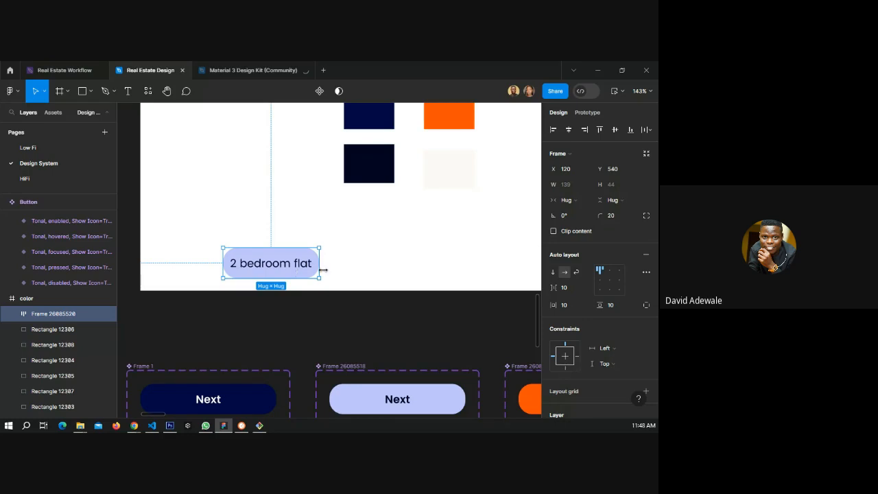
Center the chip's content and set its item spacing to Auto.
{"action": "left_click", "coordinate": [609, 280]}
{"action": "left_click", "coordinate": [587, 291]}
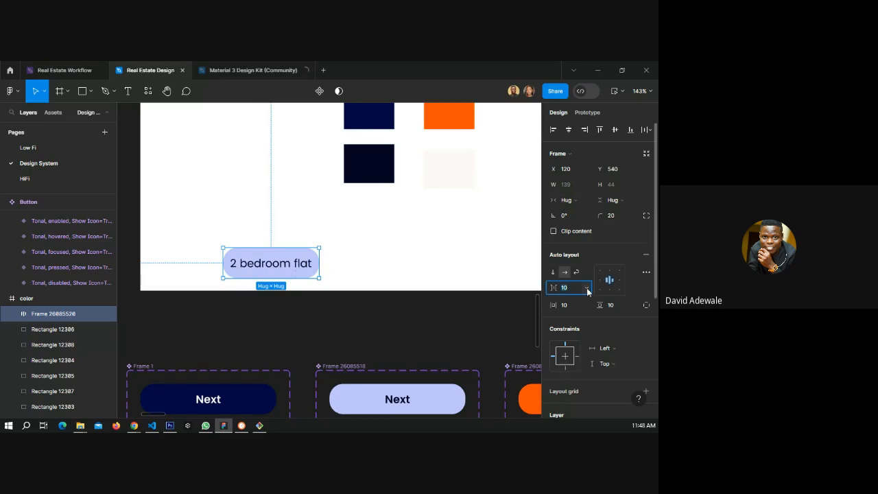
{"action": "left_click", "coordinate": [587, 289]}
{"action": "left_click", "coordinate": [584, 300]}
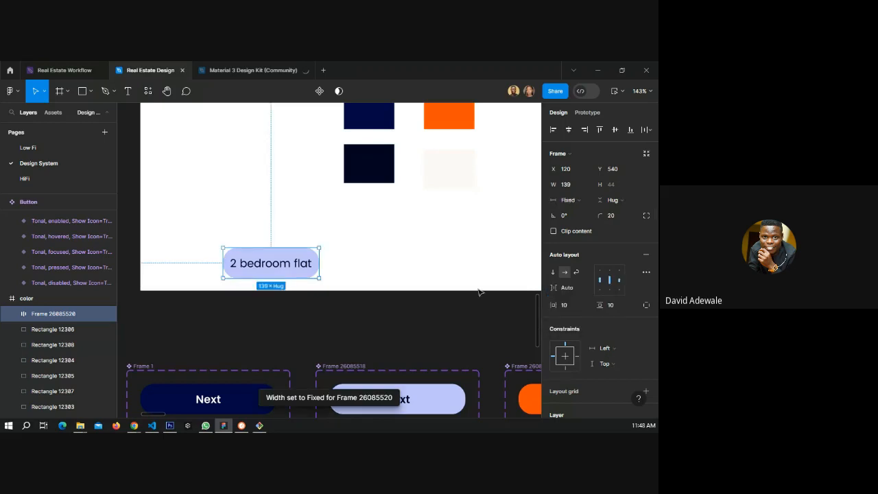
Set the chip's horizontal padding to 25.
{"action": "left_click", "coordinate": [553, 306]}
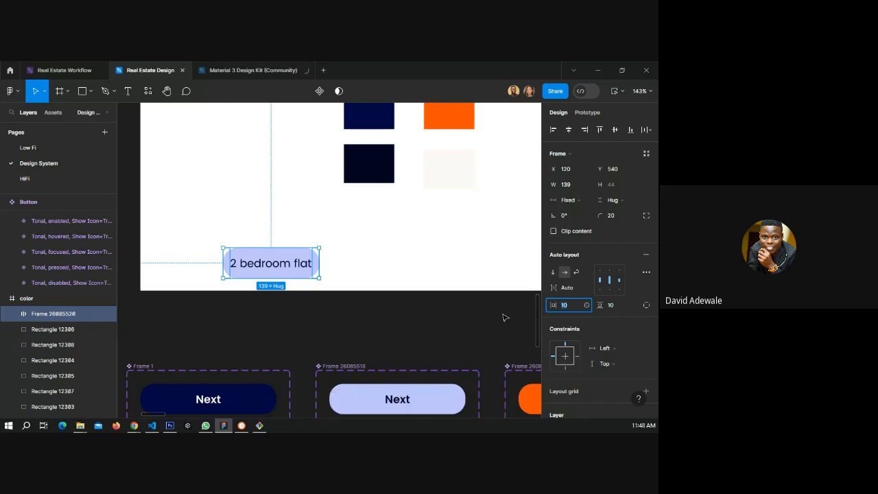
{"action": "type", "text": "15"}
{"action": "key", "text": "Return"}
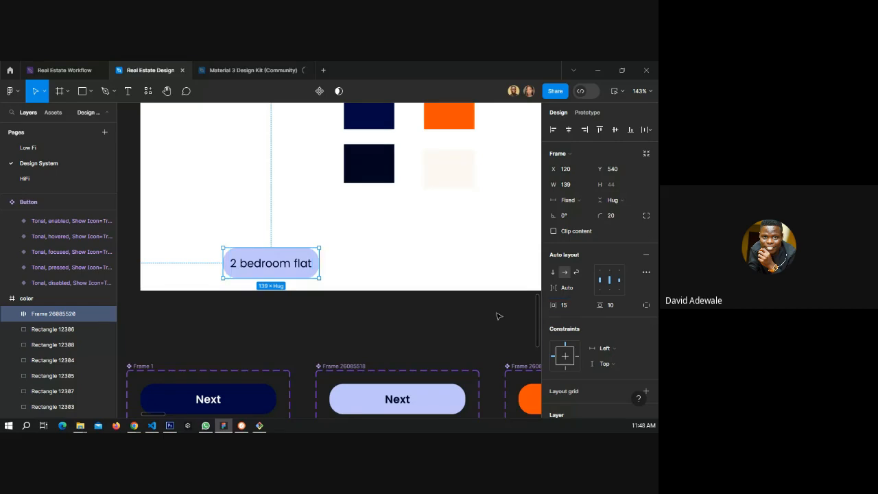
{"action": "left_click", "coordinate": [563, 304]}
{"action": "type", "text": "25"}
{"action": "key", "text": "Return"}
Set the chip frame's corner radius to 35.
{"action": "left_click", "coordinate": [353, 269]}
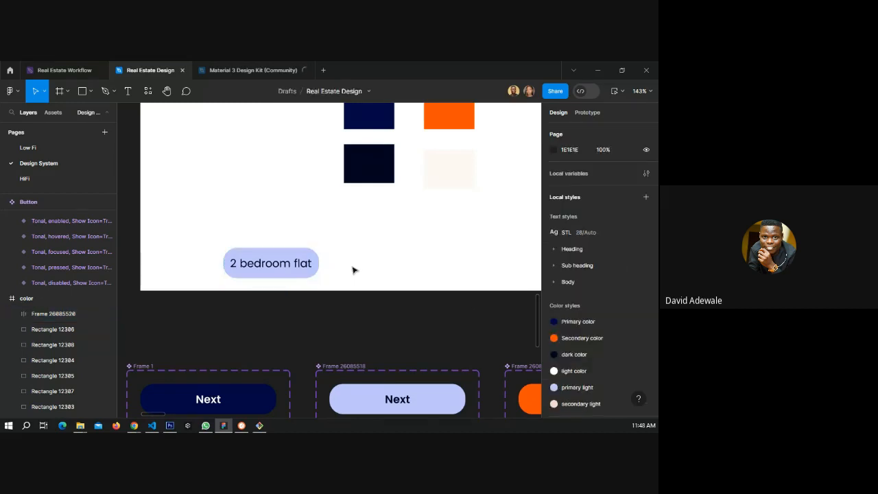
{"action": "left_click", "coordinate": [300, 256]}
{"action": "left_click", "coordinate": [611, 215]}
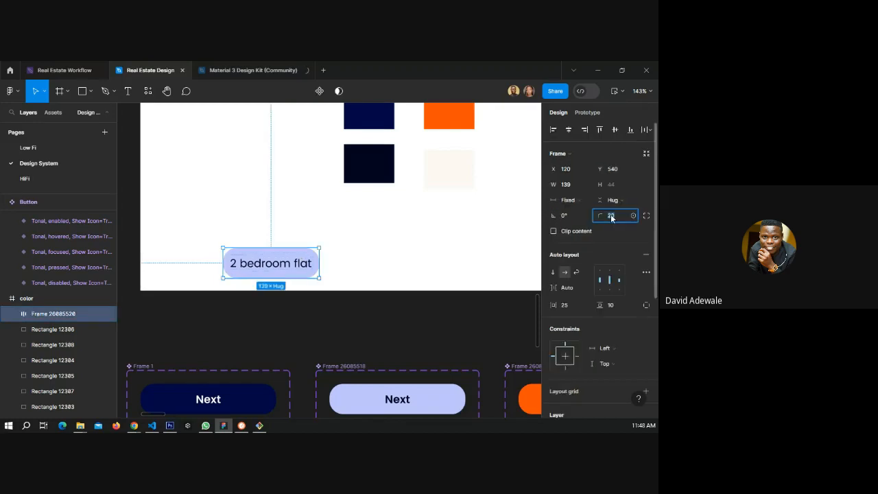
{"action": "type", "text": "35"}
{"action": "key", "text": "Return"}
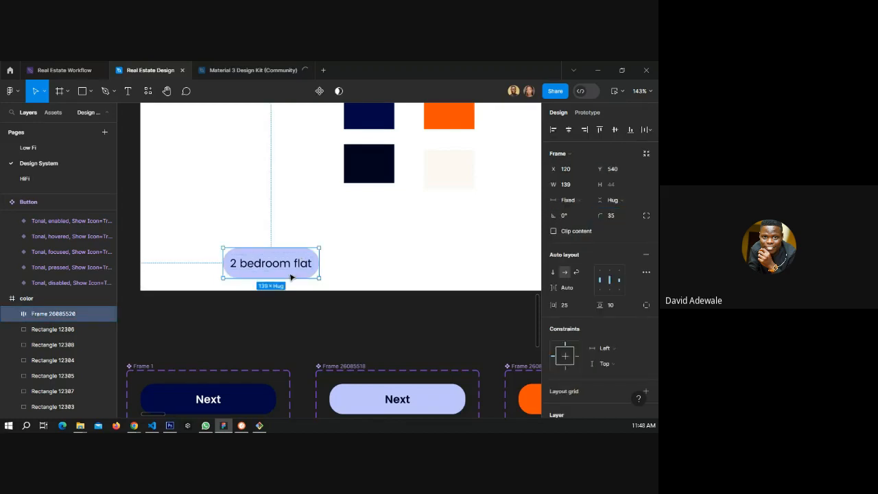
Widen the chip to about 160 px and convert it into a component.
{"action": "mouse_move", "coordinate": [320, 265]}
{"action": "left_mouse_down"}
{"action": "mouse_move", "coordinate": [344, 266]}
{"action": "mouse_move", "coordinate": [334, 266]}
{"action": "left_mouse_up"}
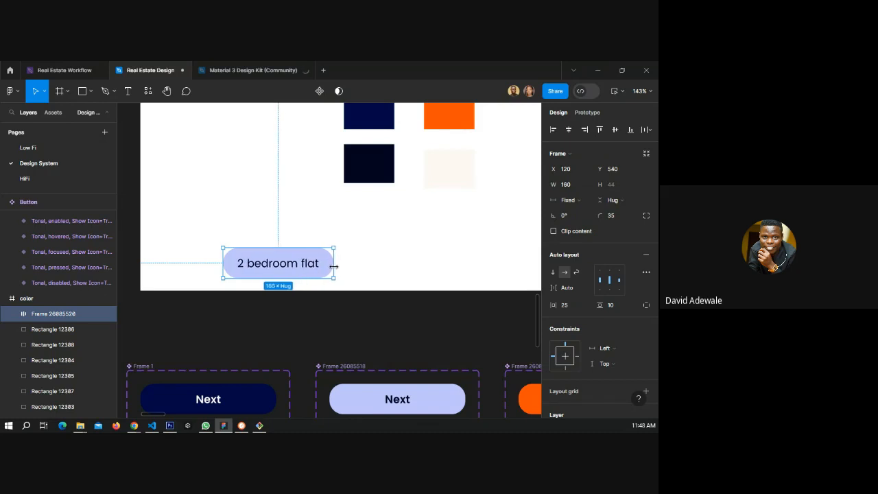
{"action": "left_click", "coordinate": [369, 271]}
{"action": "left_click", "coordinate": [313, 269]}
{"action": "right_click", "coordinate": [308, 267]}
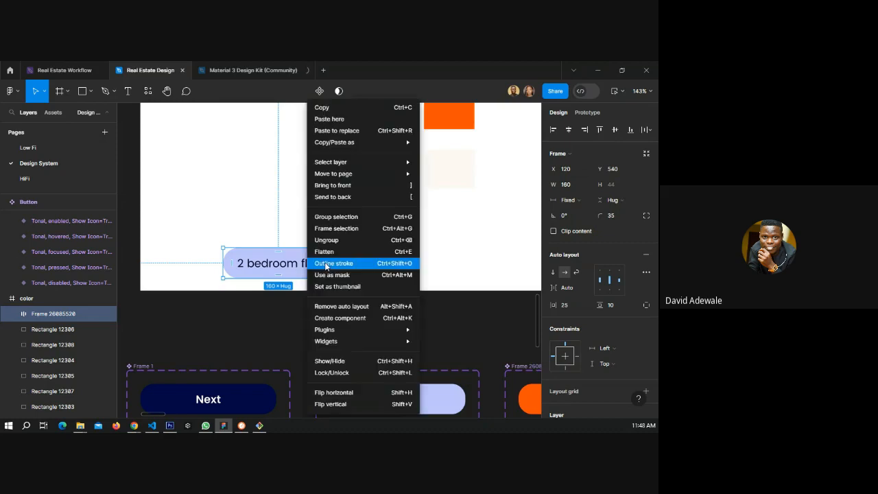
{"action": "left_click", "coordinate": [350, 318]}
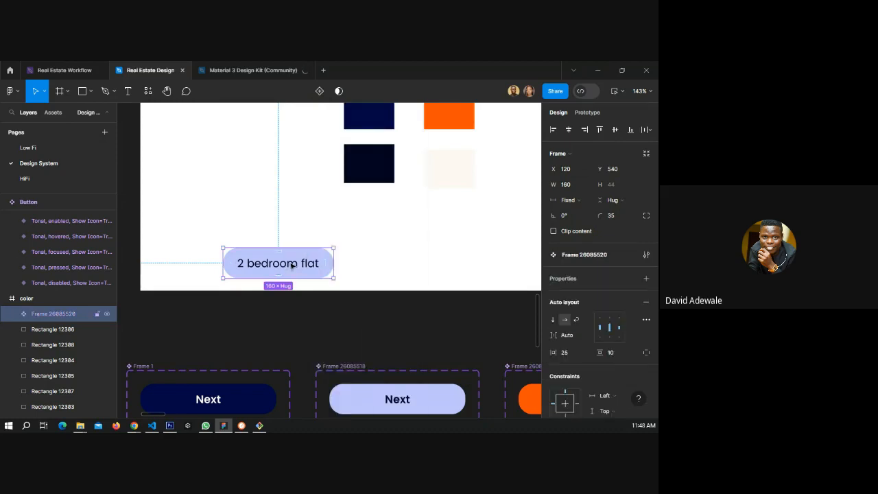
Rename the chip component to selection comp.
{"action": "double_click", "coordinate": [58, 317]}
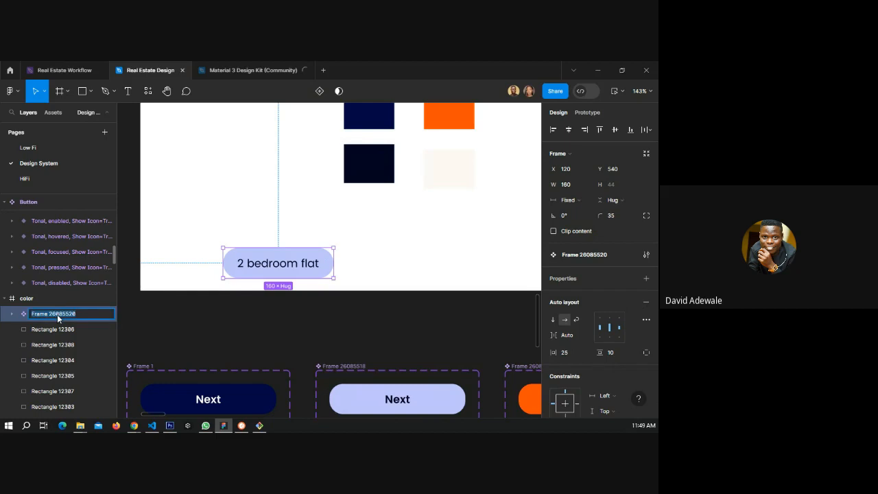
{"action": "type", "text": "selection comp"}
{"action": "key", "text": "Return"}
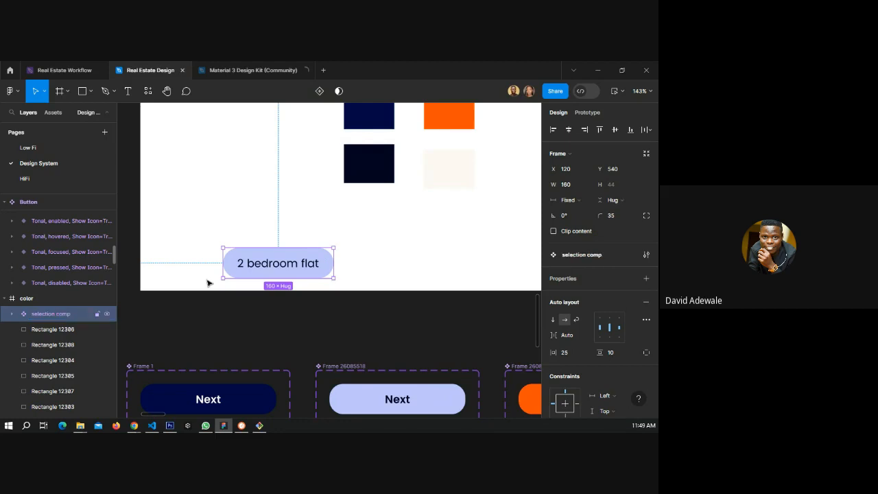
Copy the selection comp component and paste it onto the HiFi page.
{"action": "right_click", "coordinate": [244, 266]}
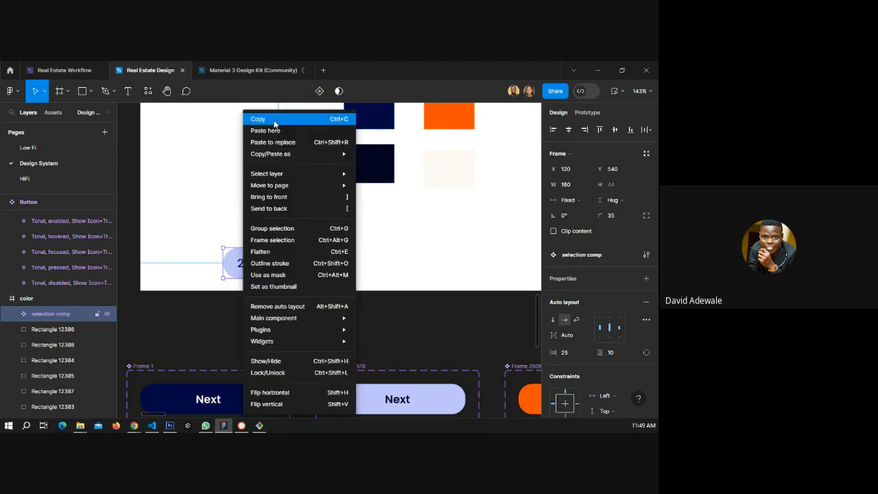
{"action": "left_click", "coordinate": [274, 121]}
{"action": "left_click", "coordinate": [59, 185]}
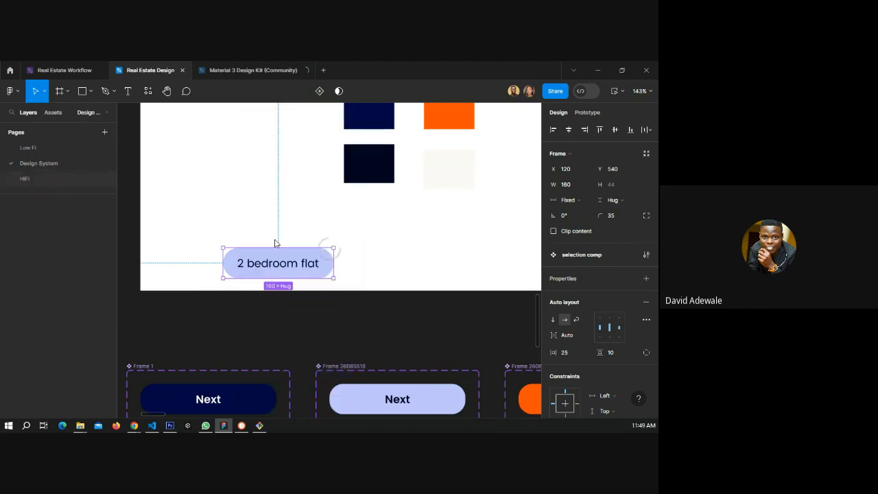
{"action": "left_click", "coordinate": [216, 279]}
{"action": "key", "text": "ctrl+v"}
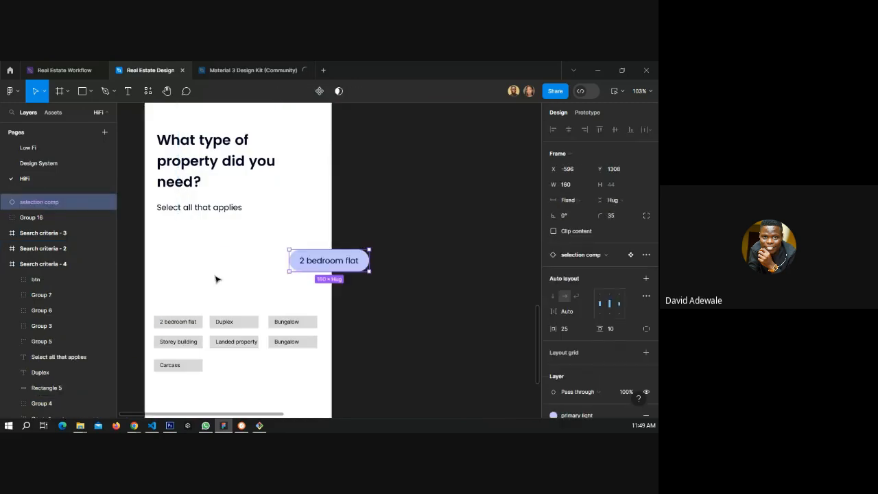
Place the chip under 'Select all that applies' in Search criteria - 4 and duplicate it into three rows of two.
{"action": "left_click_drag", "start_coordinate": [314, 260], "coordinate": [207, 241]}
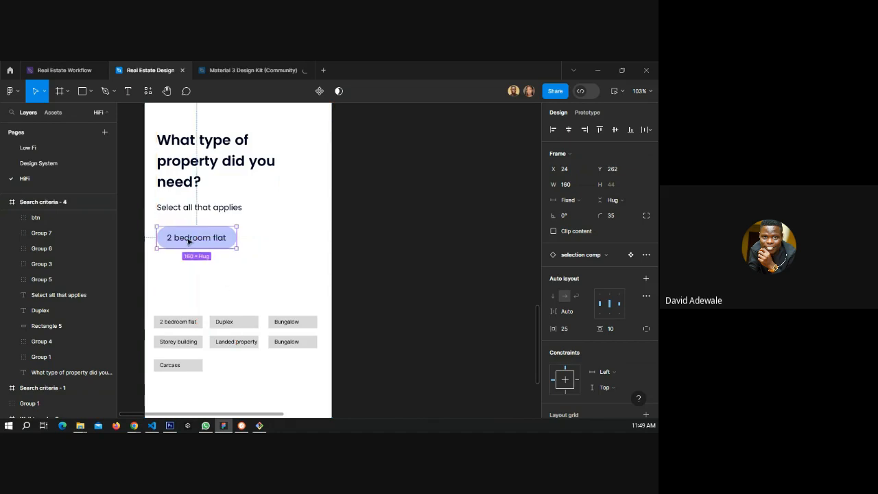
{"action": "key", "text": "ctrl+d"}
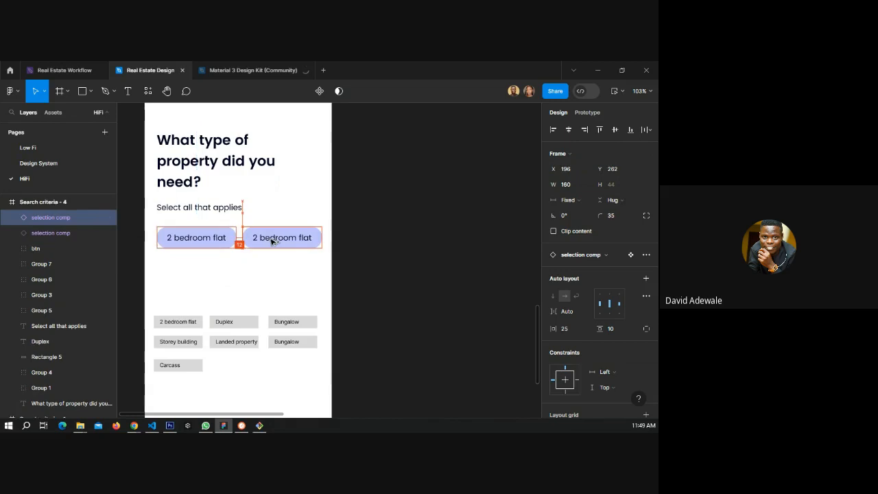
{"action": "left_click", "coordinate": [224, 240], "text": "shift"}
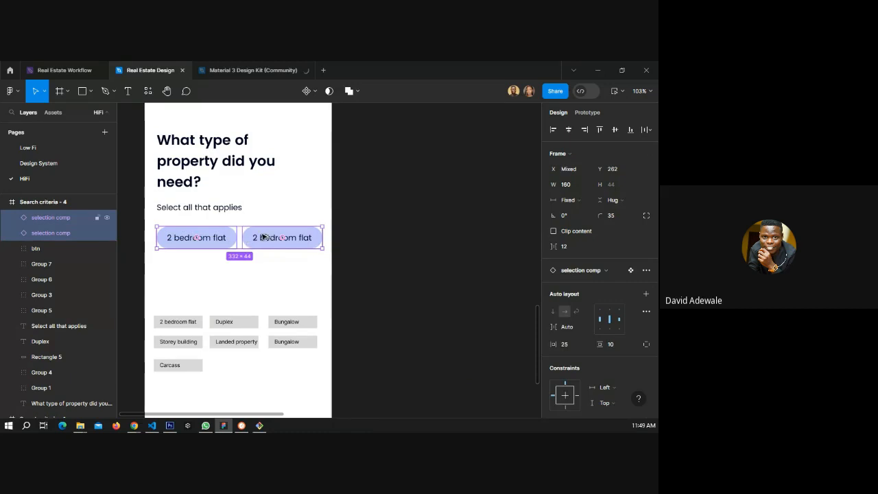
{"action": "left_click_drag", "start_coordinate": [263, 237], "coordinate": [250, 270]}
{"action": "key", "text": "ctrl+d"}
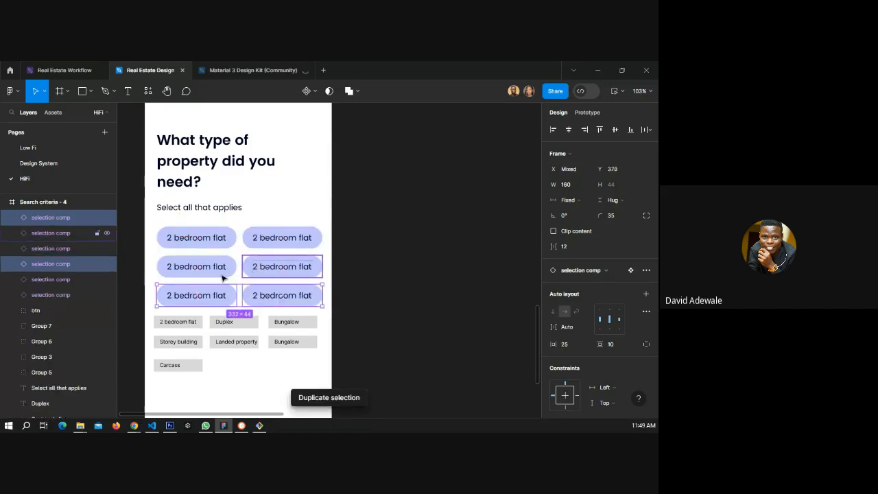
Rename the second chip in the first row to Duplex.
{"action": "double_click", "coordinate": [279, 239]}
{"action": "double_click", "coordinate": [279, 238]}
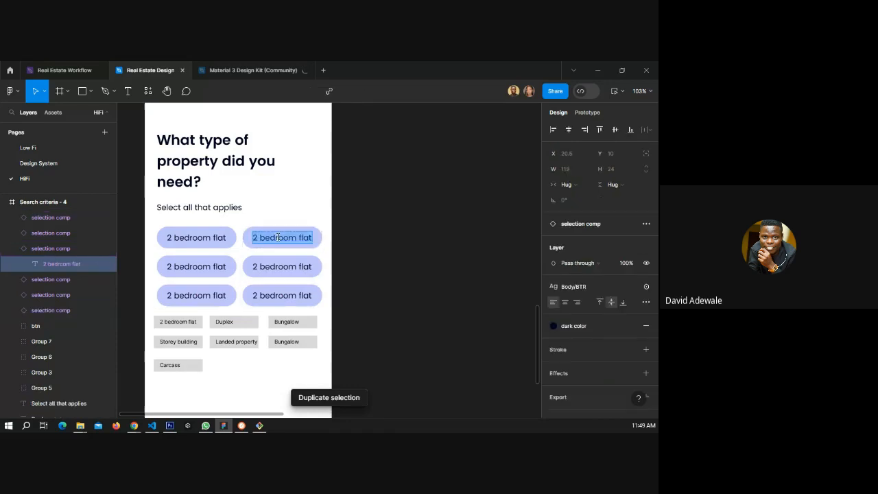
{"action": "type", "text": "Dul"}
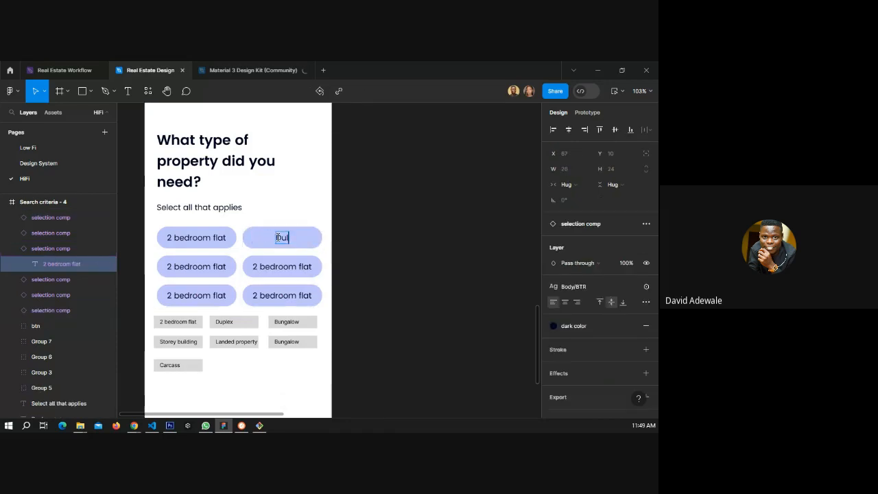
{"action": "key", "text": "BackSpace"}
{"action": "type", "text": "plex"}
Rename the first chip in the second row to Bungalow.
{"action": "double_click", "coordinate": [192, 266]}
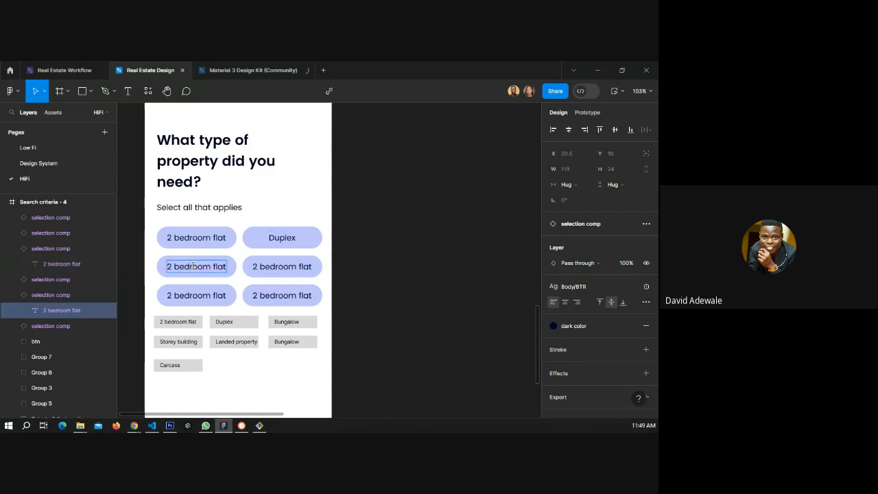
{"action": "double_click", "coordinate": [194, 267]}
{"action": "type", "text": "Bun"}
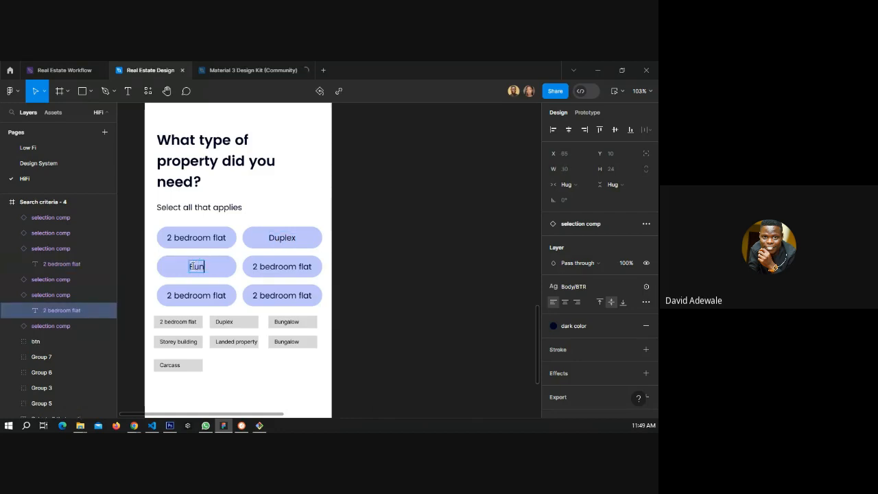
{"action": "type", "text": "galow"}
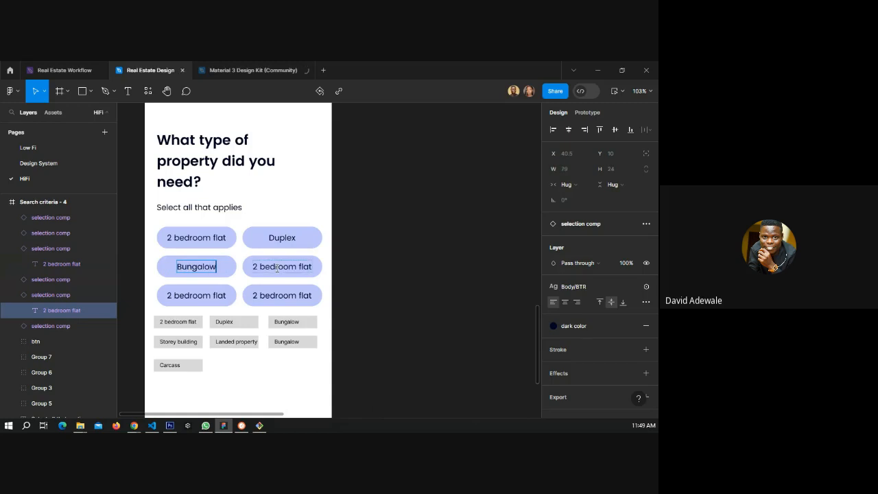
Rename the second chip in the second row to Storey building, checking the spelling suggestions.
{"action": "double_click", "coordinate": [277, 268]}
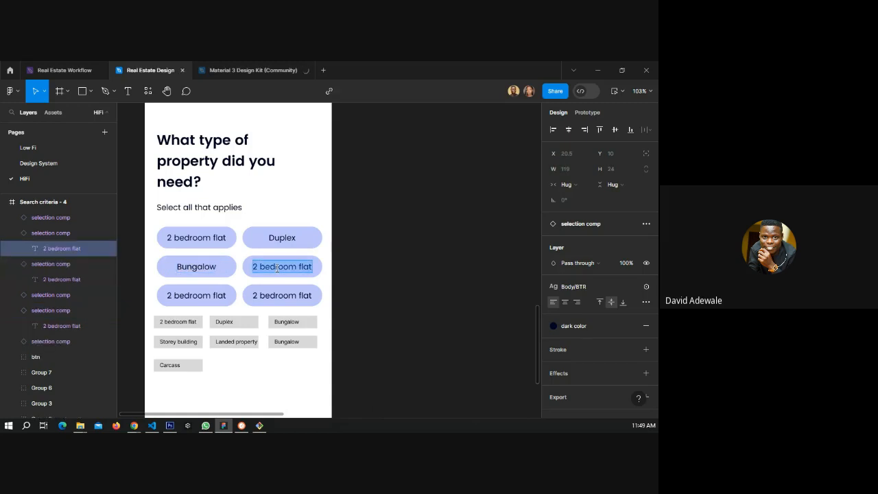
{"action": "type", "text": "St"}
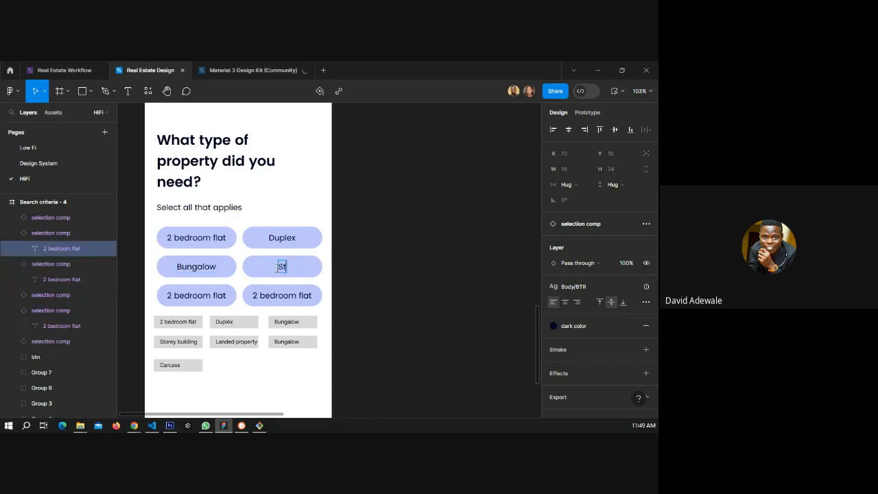
{"action": "type", "text": "orey building"}
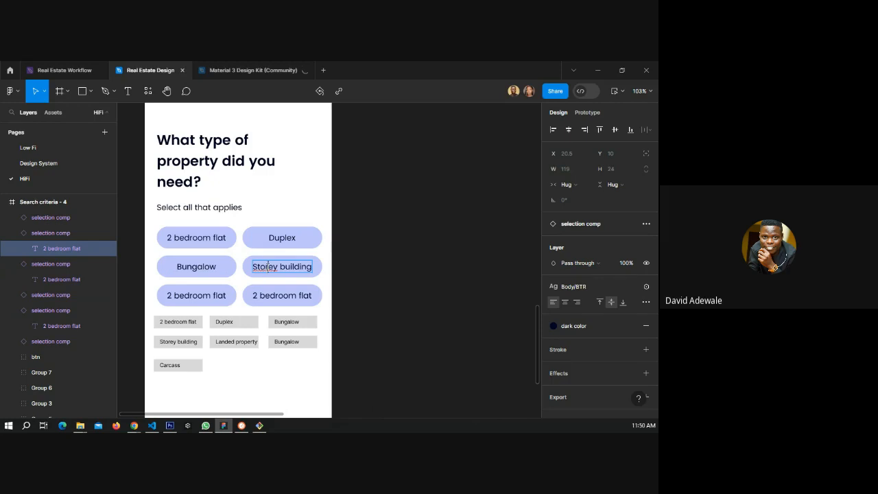
{"action": "right_click", "coordinate": [268, 266]}
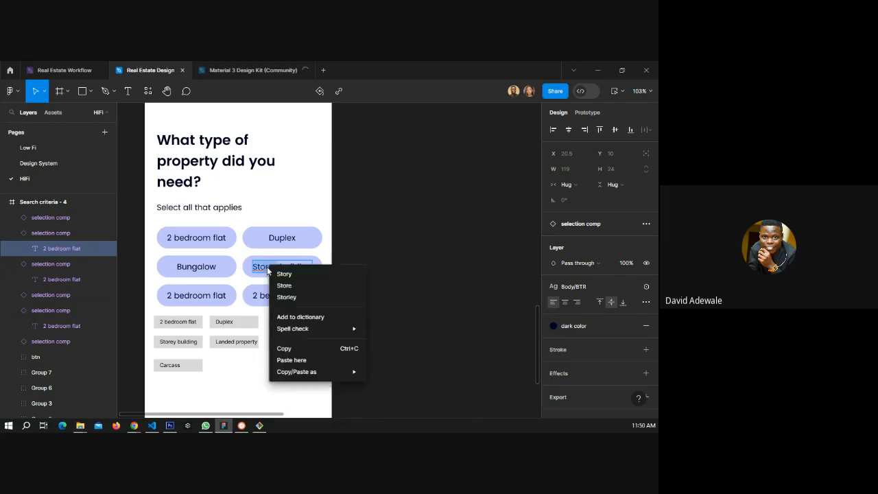
{"action": "left_click", "coordinate": [254, 287]}
Rename the first chip in the third row to Landed.
{"action": "left_click", "coordinate": [206, 297]}
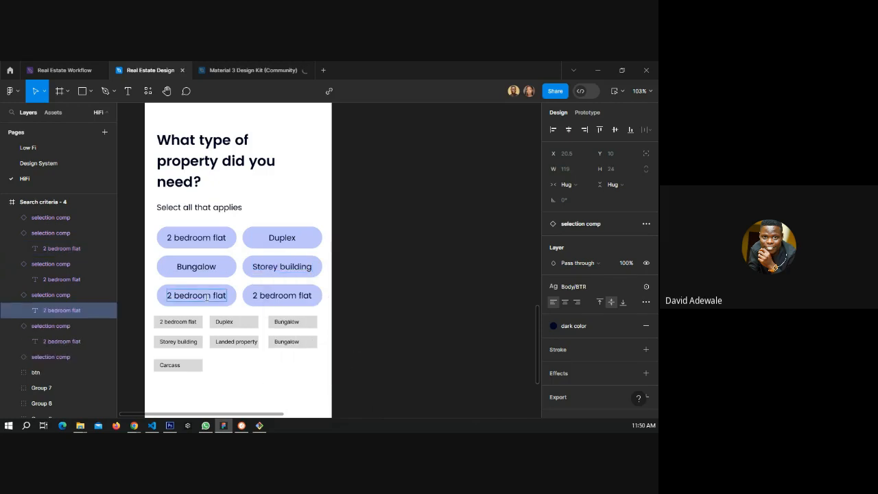
{"action": "double_click", "coordinate": [206, 296]}
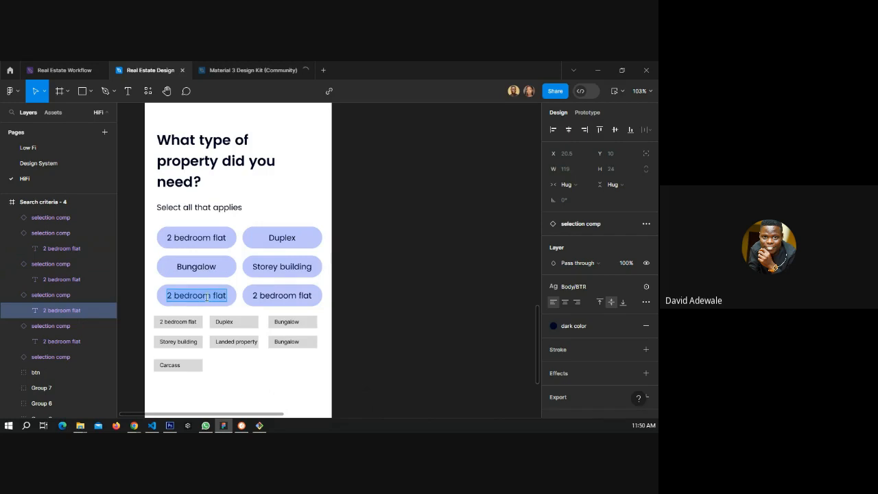
{"action": "type", "text": "Landed"}
Rename the second chip in the third row to Carcass.
{"action": "left_click", "coordinate": [277, 295]}
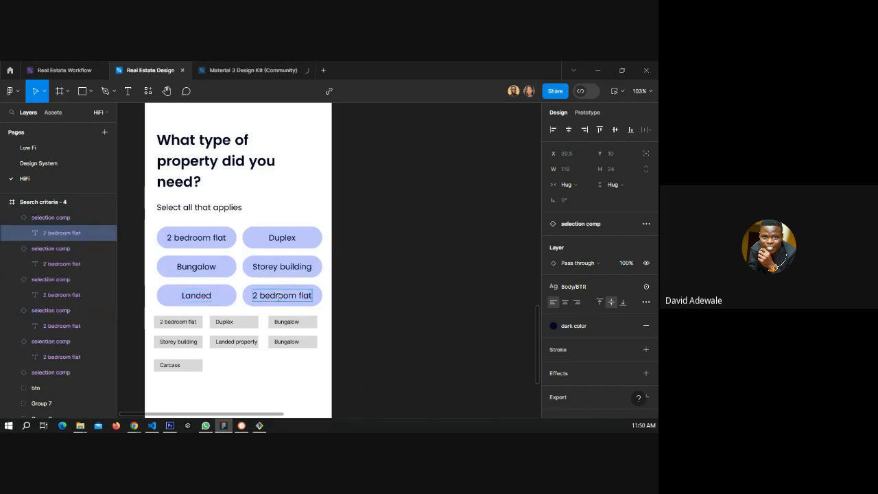
{"action": "double_click", "coordinate": [277, 296]}
{"action": "type", "text": "Ca"}
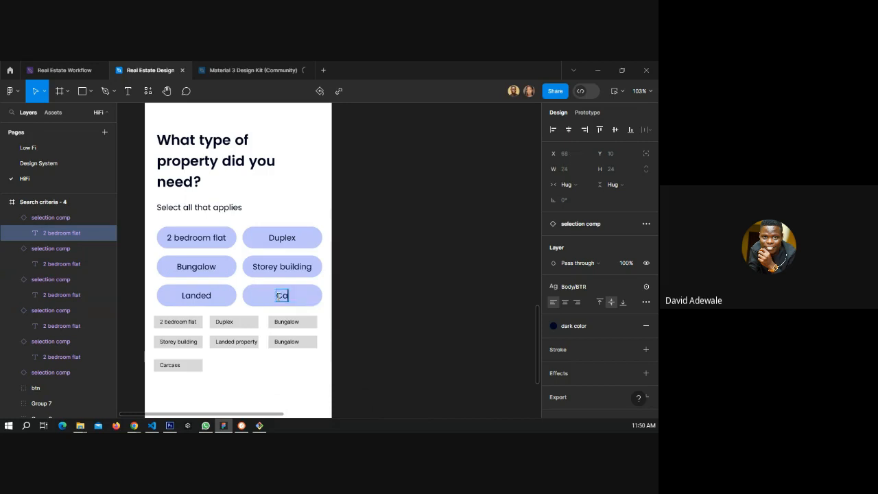
{"action": "type", "text": "rcass"}
Delete the old gray placeholder option boxes below the chips.
{"action": "left_click", "coordinate": [393, 308]}
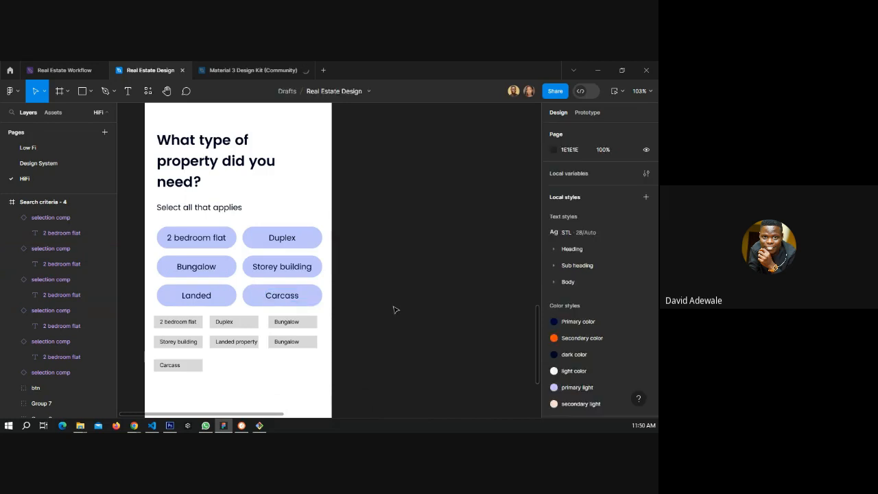
{"action": "left_click_drag", "start_coordinate": [314, 382], "coordinate": [149, 317]}
{"action": "key", "text": "Delete"}
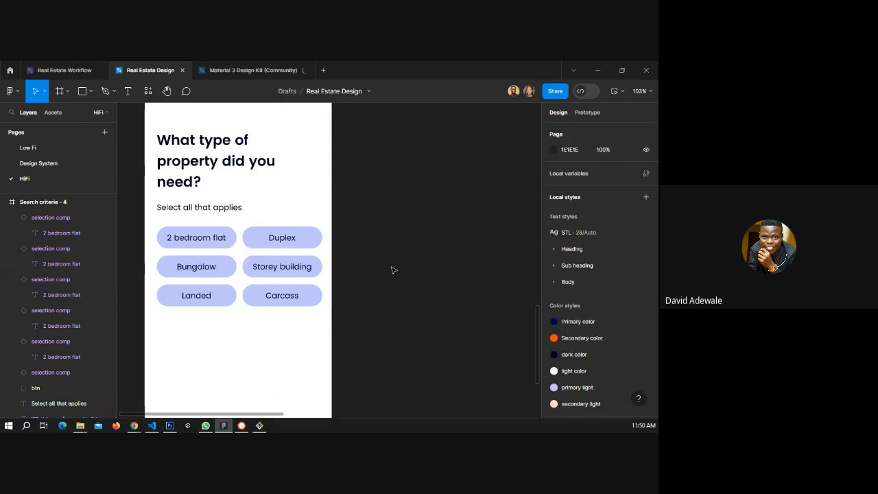
Duplicate the Carcass chip and place the copy as a fourth row under the Landed chip.
{"action": "left_click", "coordinate": [307, 300]}
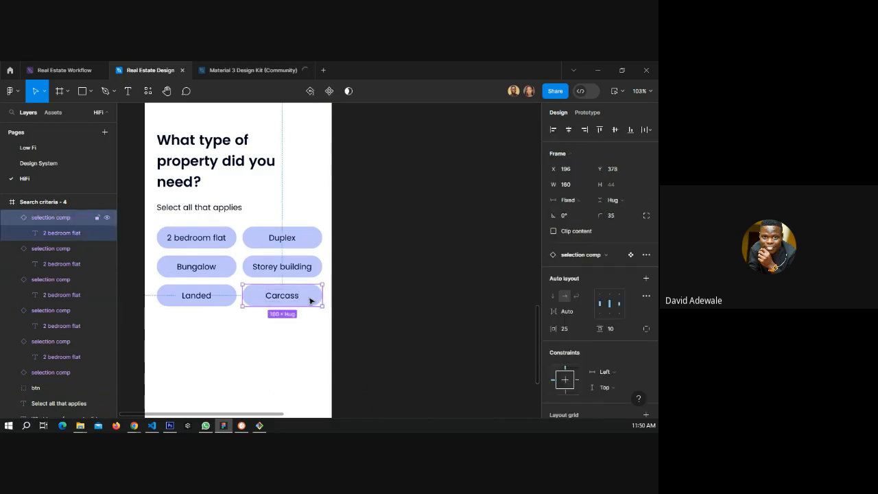
{"action": "key", "text": "ctrl+d"}
{"action": "left_click_drag", "start_coordinate": [310, 296], "coordinate": [202, 335]}
Wrap each pair of chips in the first three rows in its own horizontal auto layout.
{"action": "left_click", "coordinate": [196, 237]}
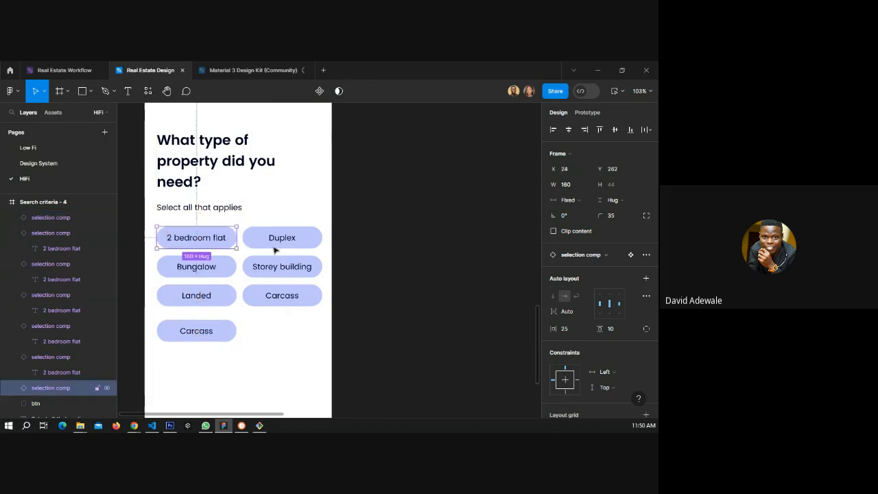
{"action": "left_click", "coordinate": [282, 238], "text": "shift"}
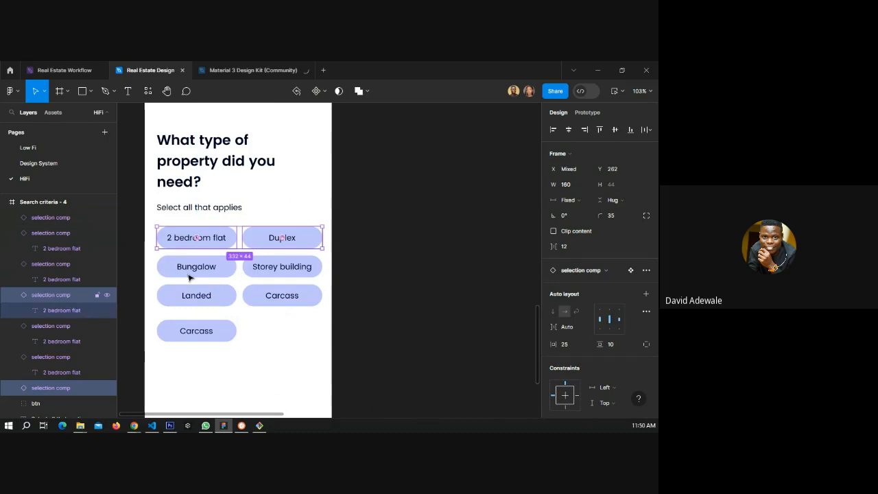
{"action": "key", "text": "shift+a"}
{"action": "left_click", "coordinate": [193, 269]}
{"action": "left_click", "coordinate": [265, 272], "text": "shift"}
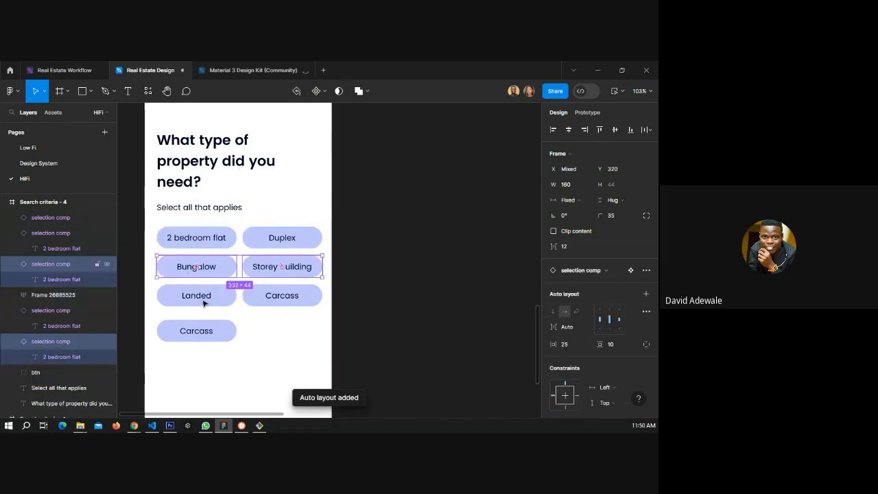
{"action": "key", "text": "shift+a"}
{"action": "left_click", "coordinate": [203, 302]}
{"action": "left_click", "coordinate": [268, 298], "text": "shift"}
{"action": "key", "text": "shift+a"}
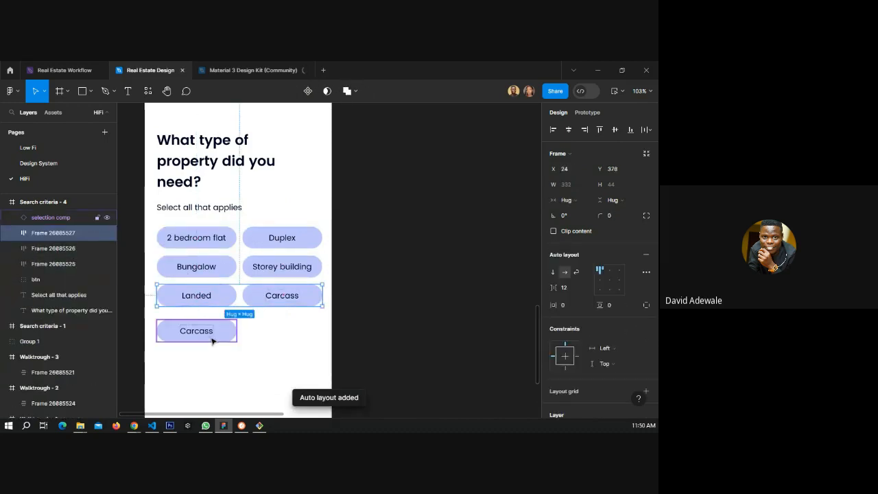
Select the three row frames and the single chip and wrap them in one auto layout frame.
{"action": "left_click", "coordinate": [214, 338]}
{"action": "left_click", "coordinate": [214, 298], "text": "shift"}
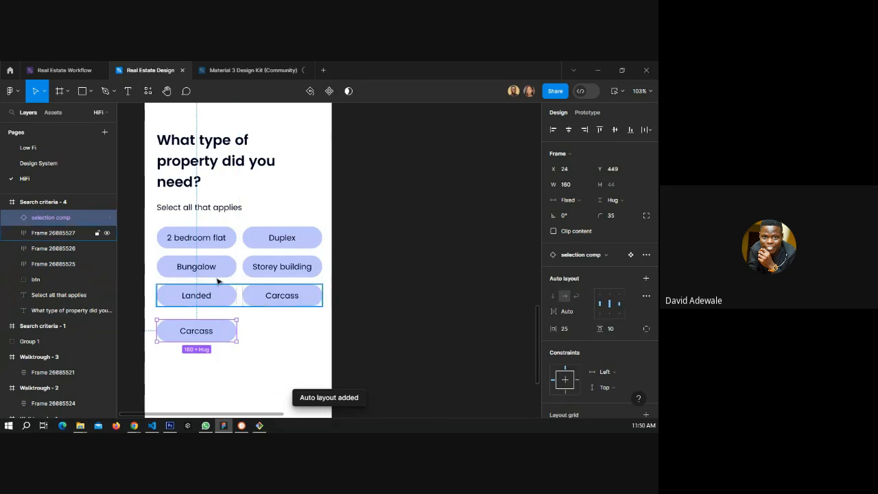
{"action": "left_click", "coordinate": [213, 267], "text": "shift"}
{"action": "left_click", "coordinate": [212, 238], "text": "shift"}
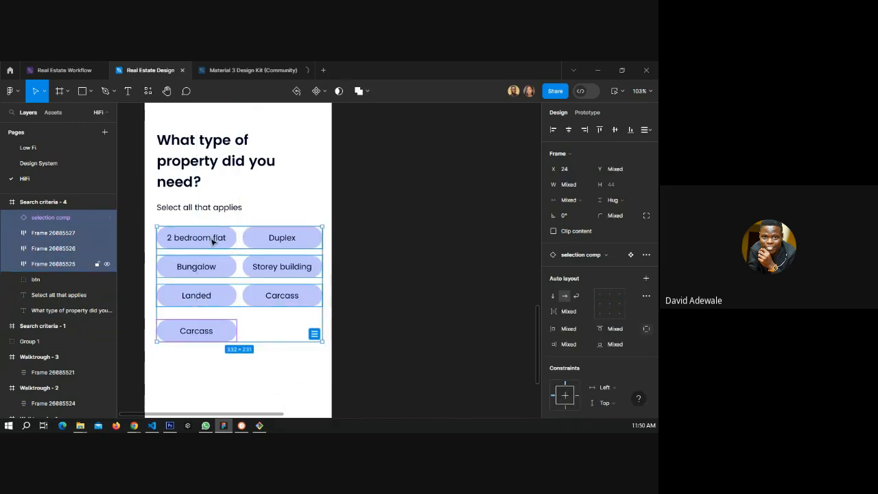
{"action": "key", "text": "shift+a"}
Rename the chip in the fourth row to Uncompleted.
{"action": "double_click", "coordinate": [206, 332]}
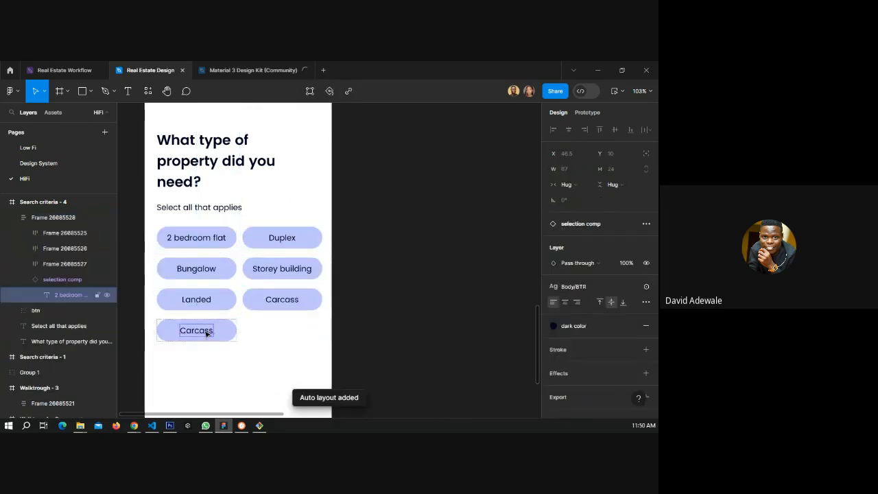
{"action": "double_click", "coordinate": [206, 332]}
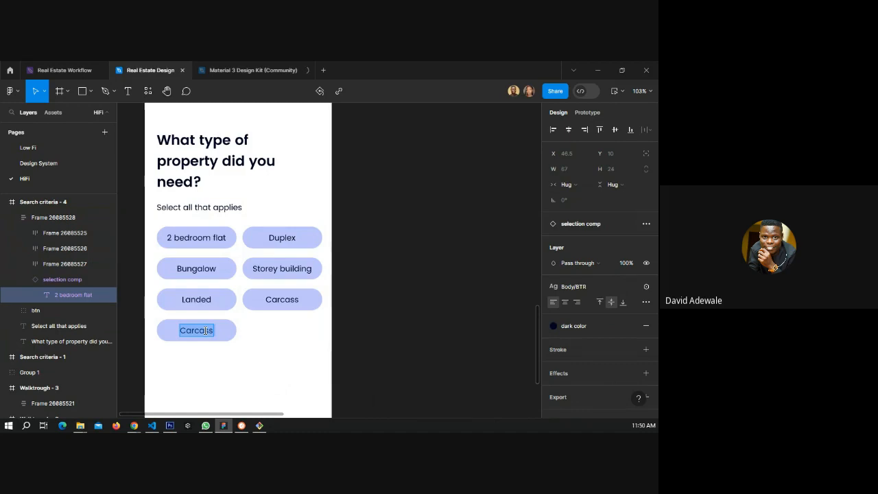
{"action": "type", "text": "Uncomp"}
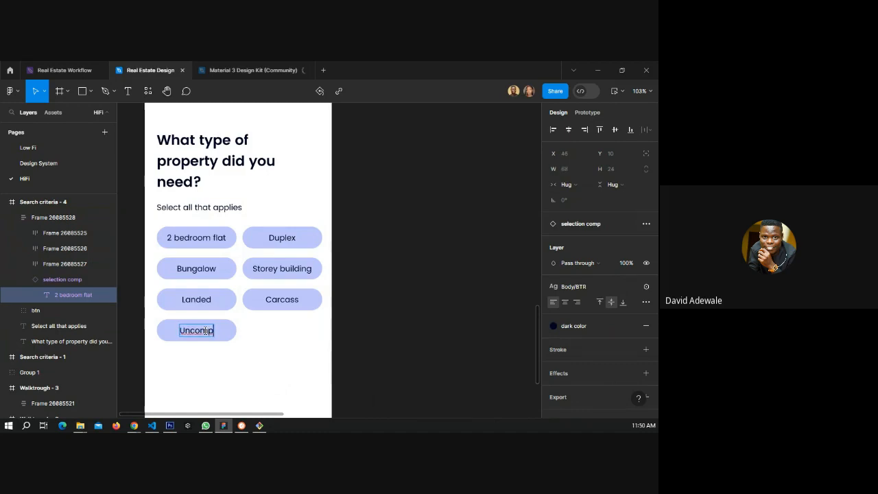
{"action": "type", "text": "leted"}
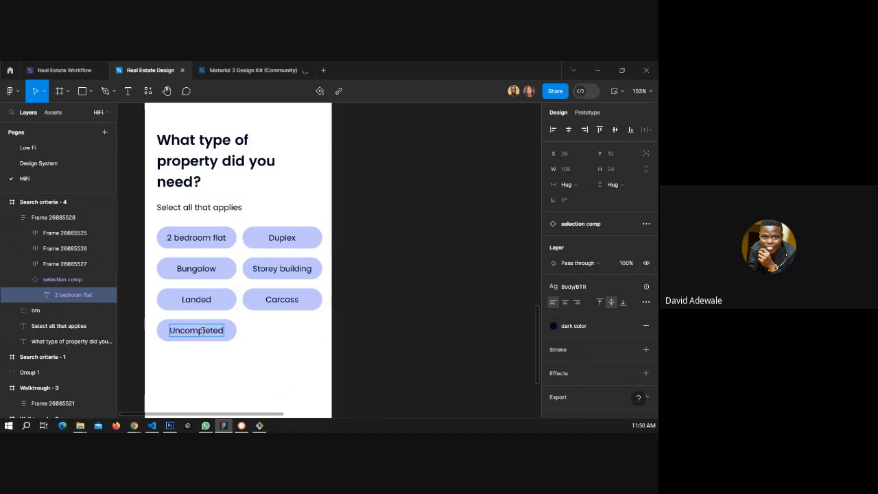
{"action": "key", "text": "Escape"}
{"action": "left_click", "coordinate": [394, 323]}
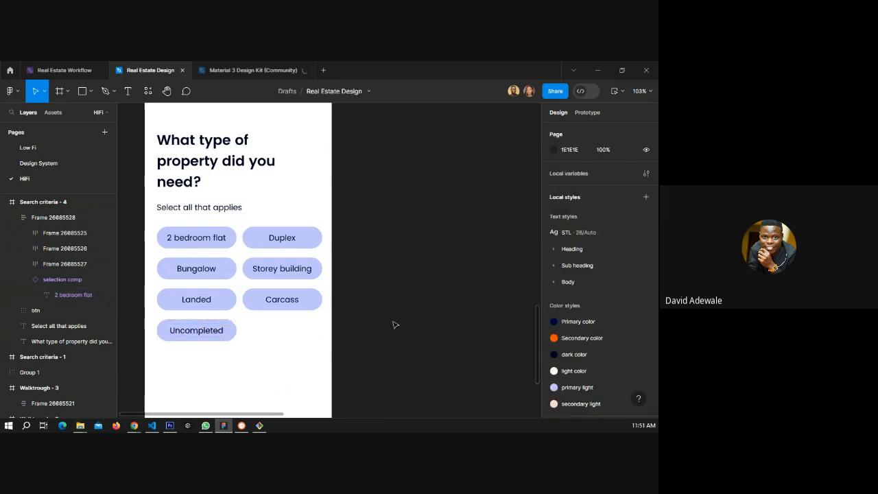
Go to the Design System page and duplicate the selection comp chip beside the original.
{"action": "scroll", "coordinate": [389, 273], "scroll_direction": "down", "scroll_amount": 5}
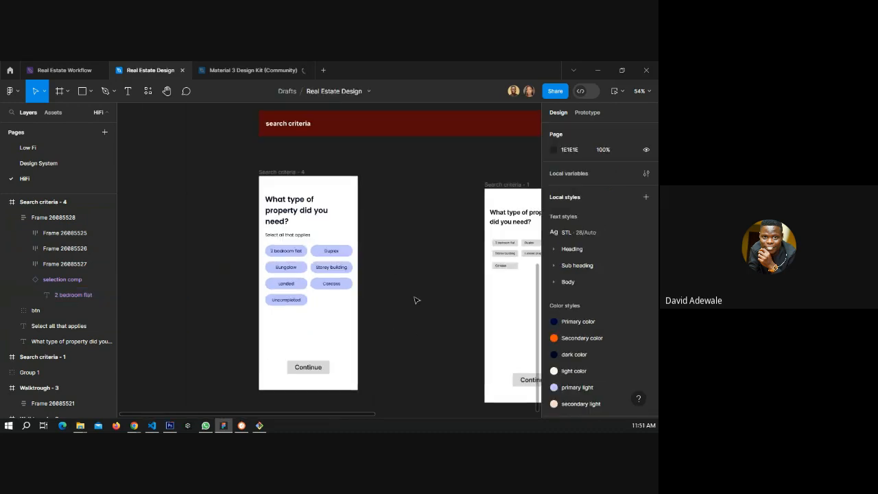
{"action": "left_click_drag", "start_coordinate": [406, 276], "coordinate": [314, 288]}
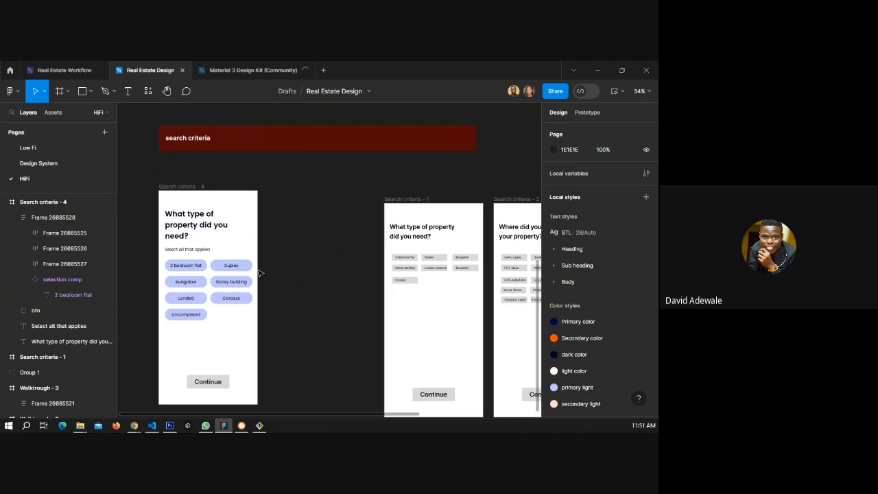
{"action": "left_click", "coordinate": [41, 163]}
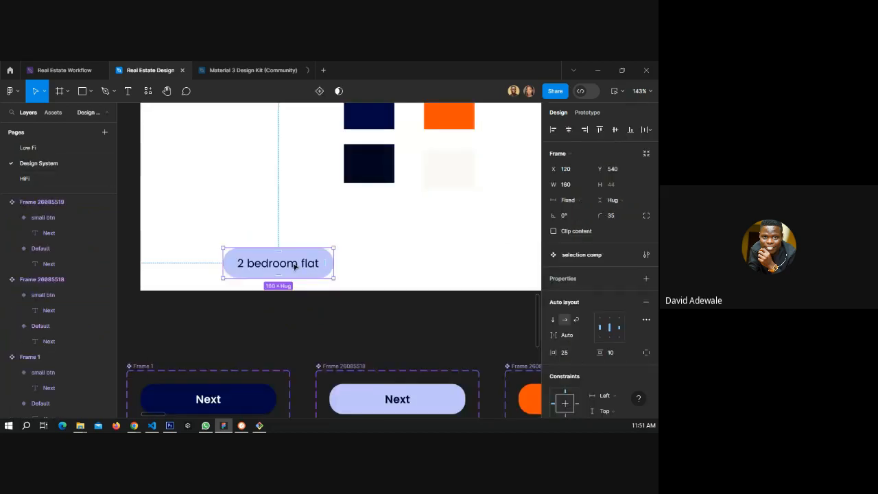
{"action": "key", "text": "ctrl+d"}
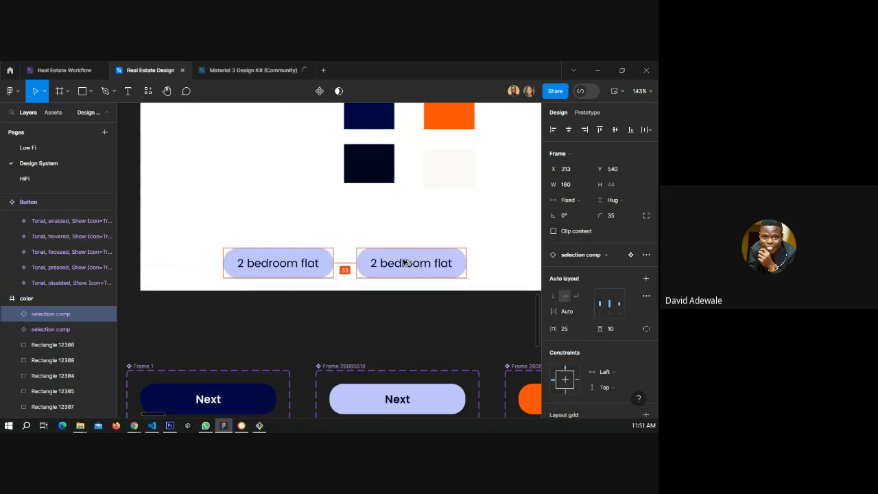
{"action": "left_click_drag", "start_coordinate": [405, 263], "coordinate": [406, 262]}
Set the duplicate chip's text color to the Primary color style.
{"action": "scroll", "coordinate": [582, 299], "scroll_direction": "down", "scroll_amount": 2}
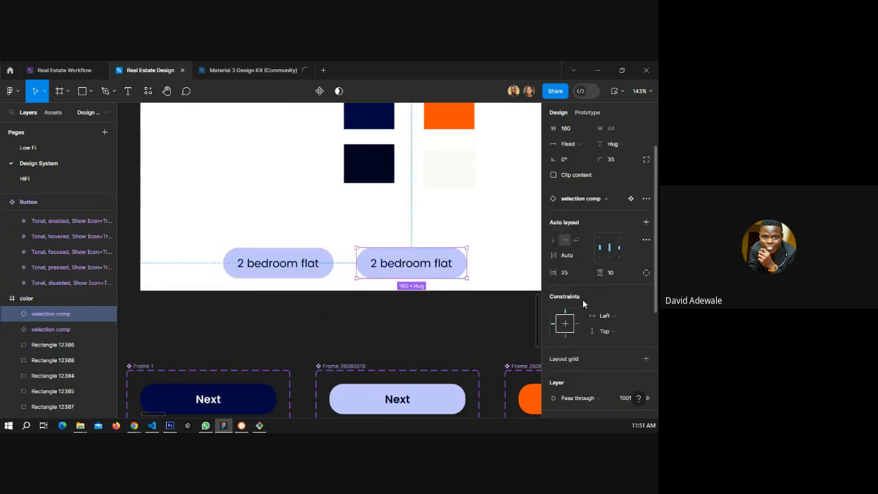
{"action": "scroll", "coordinate": [582, 299], "scroll_direction": "down", "scroll_amount": 5}
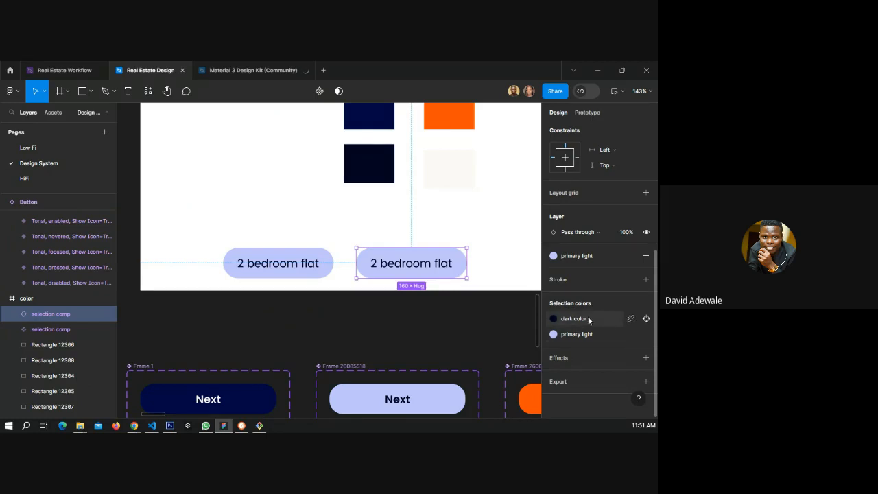
{"action": "left_click", "coordinate": [590, 318]}
{"action": "left_click", "coordinate": [453, 320]}
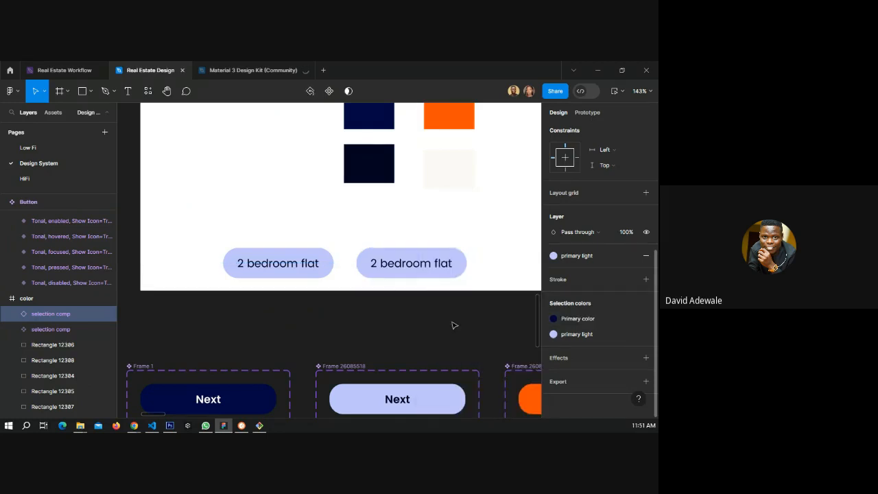
Set the duplicate chip's text to primary light and its fill to the Primary color style.
{"action": "left_click", "coordinate": [439, 271]}
{"action": "left_click", "coordinate": [556, 319]}
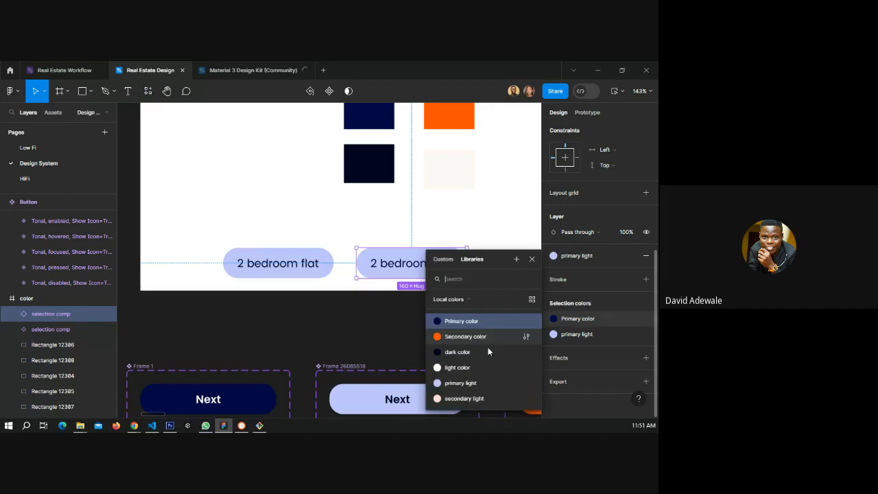
{"action": "left_click", "coordinate": [454, 382]}
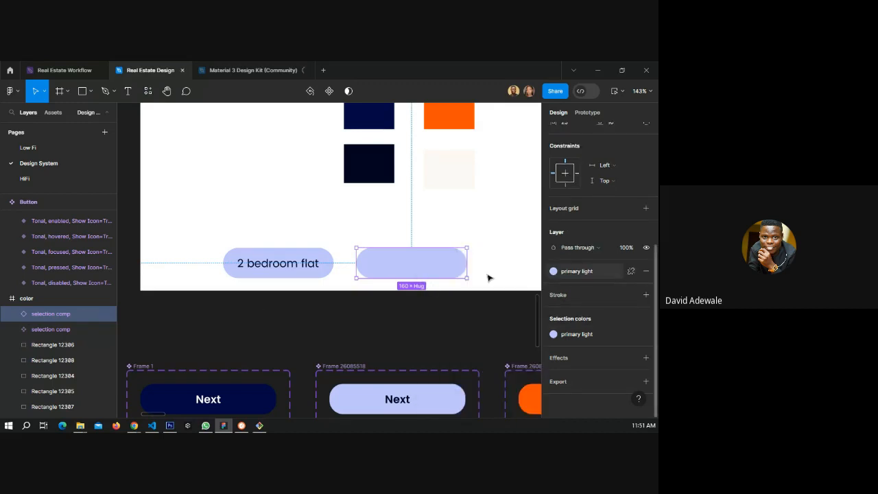
{"action": "left_click", "coordinate": [589, 274]}
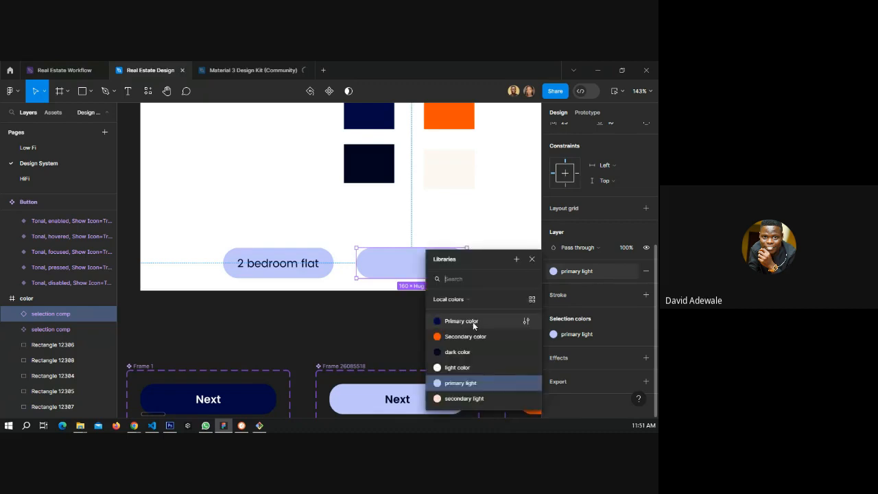
{"action": "left_click", "coordinate": [472, 321]}
{"action": "left_click", "coordinate": [504, 261]}
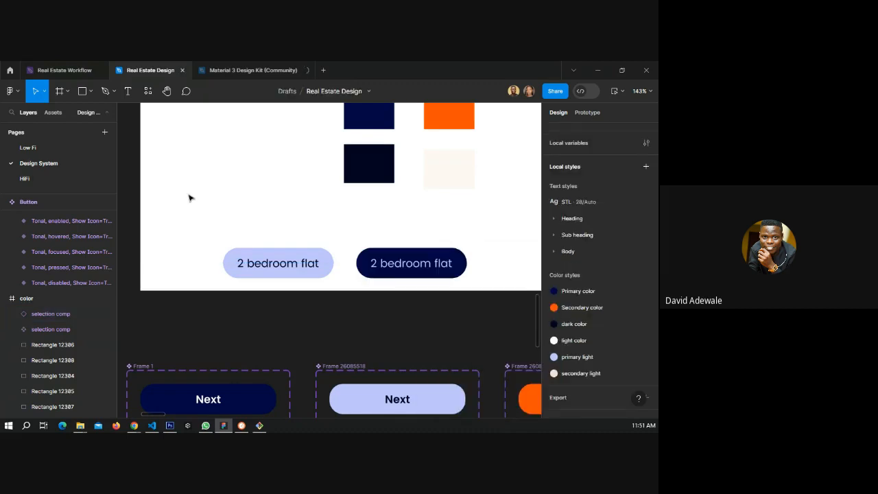
Copy the Next button from a walkthrough screen on the HiFi page and paste it to replace the Continue button on Search criteria - 4.
{"action": "left_click", "coordinate": [26, 179]}
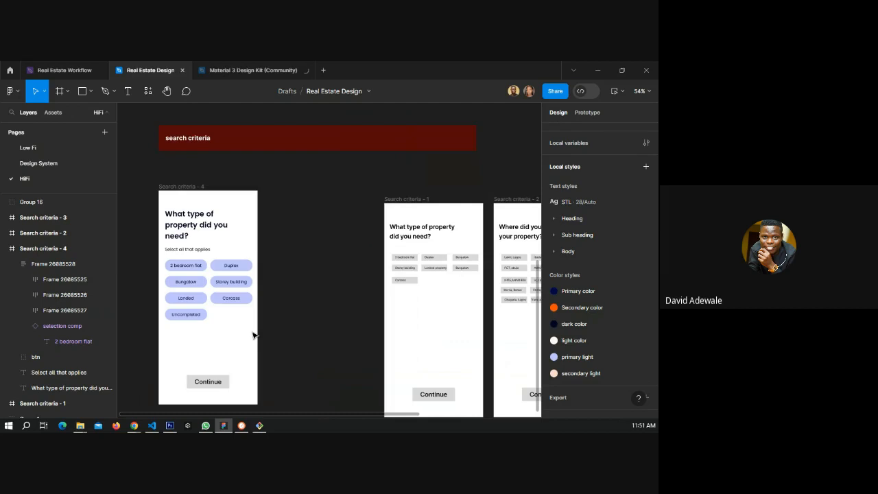
{"action": "scroll", "coordinate": [323, 263], "scroll_direction": "up", "scroll_amount": 4}
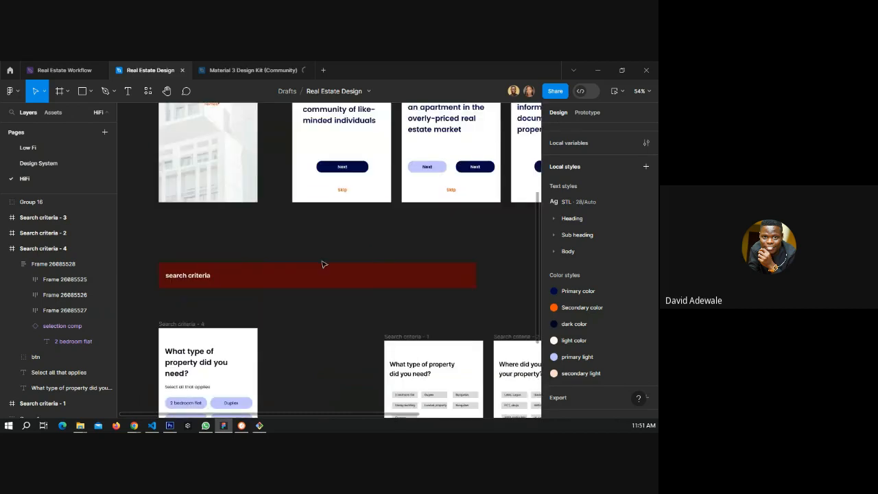
{"action": "left_click", "coordinate": [357, 172]}
{"action": "left_click", "coordinate": [357, 171]}
{"action": "right_click", "coordinate": [357, 171]}
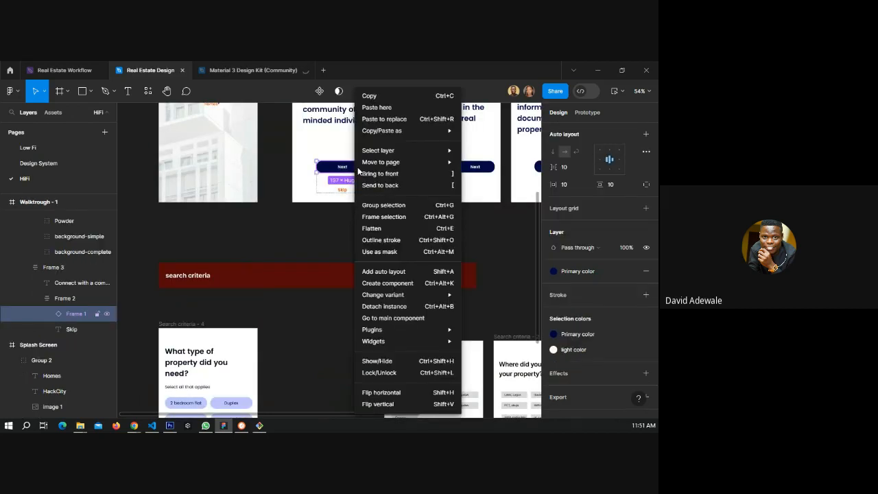
{"action": "left_click", "coordinate": [382, 97]}
{"action": "scroll", "coordinate": [213, 262], "scroll_direction": "down", "scroll_amount": 4}
{"action": "scroll", "coordinate": [213, 262], "scroll_direction": "down", "scroll_amount": 3}
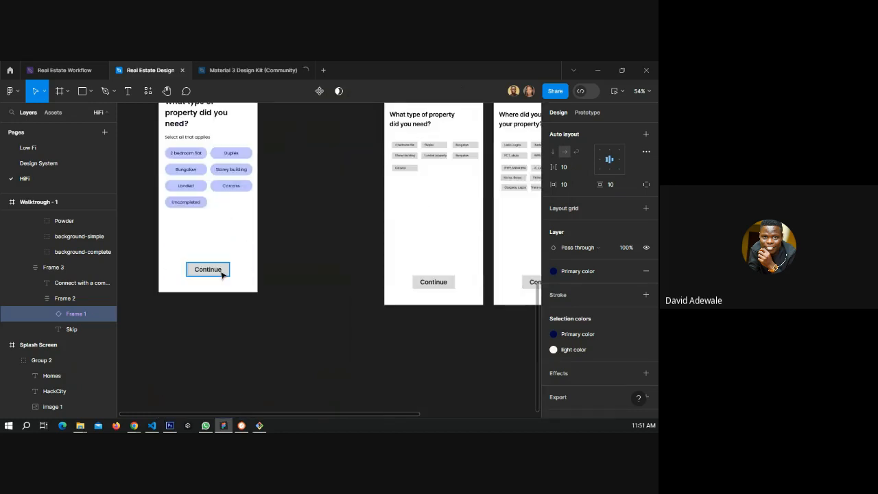
{"action": "right_click", "coordinate": [222, 272]}
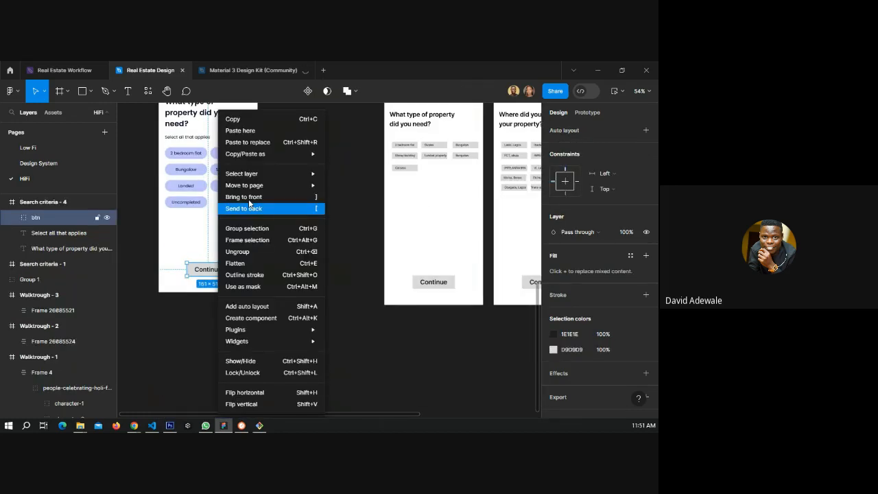
{"action": "left_click", "coordinate": [247, 142]}
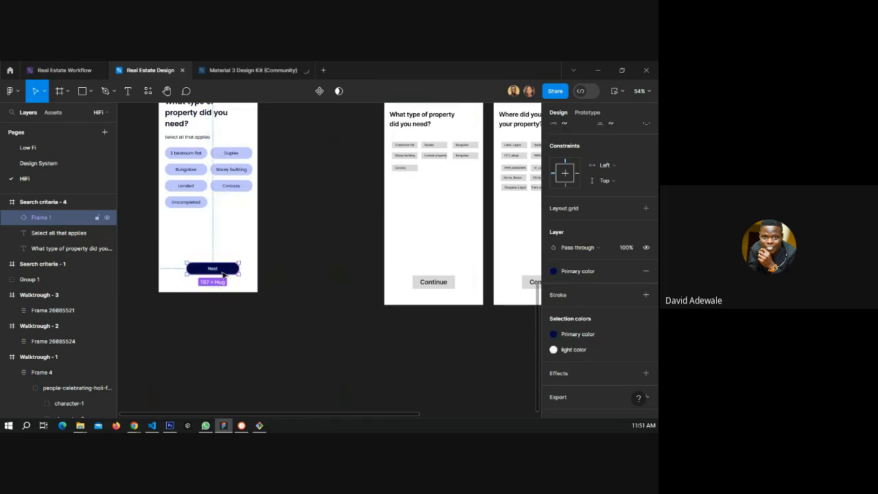
Change the pasted button's label to Continue.
{"action": "scroll", "coordinate": [222, 274], "scroll_direction": "up", "scroll_amount": 5}
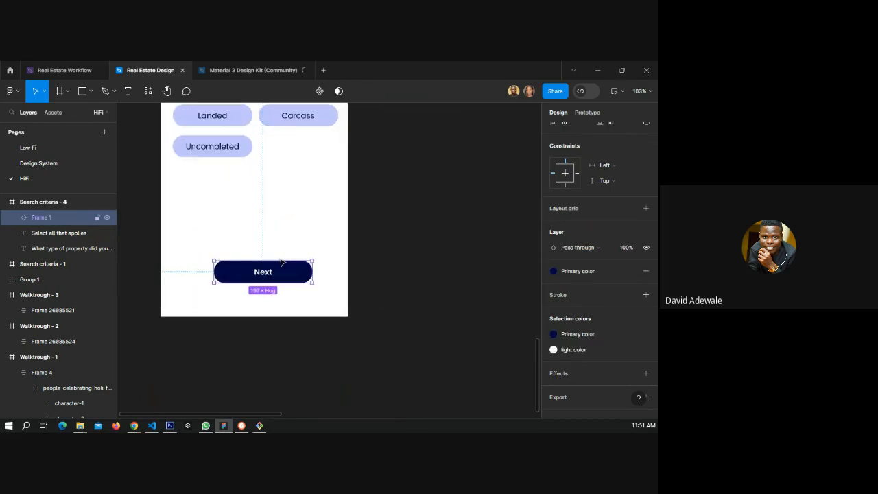
{"action": "left_click_drag", "start_coordinate": [281, 261], "coordinate": [280, 264]}
{"action": "double_click", "coordinate": [260, 268]}
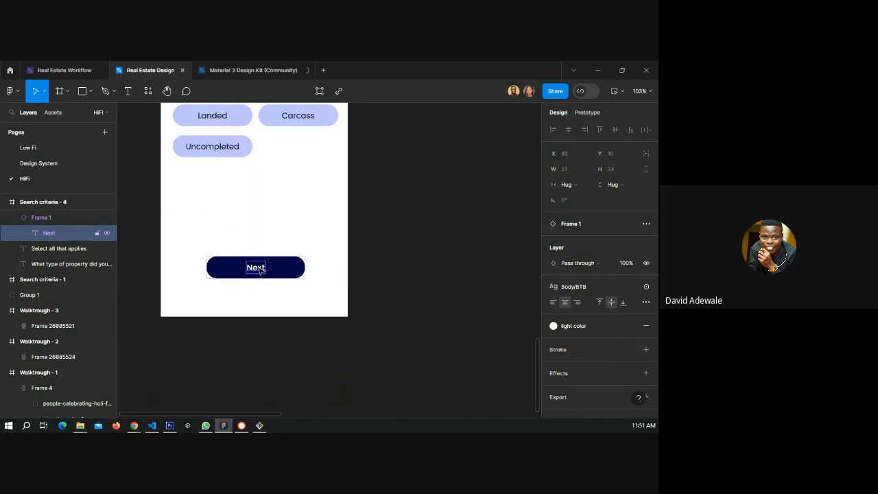
{"action": "double_click", "coordinate": [257, 267]}
{"action": "type", "text": "Con"}
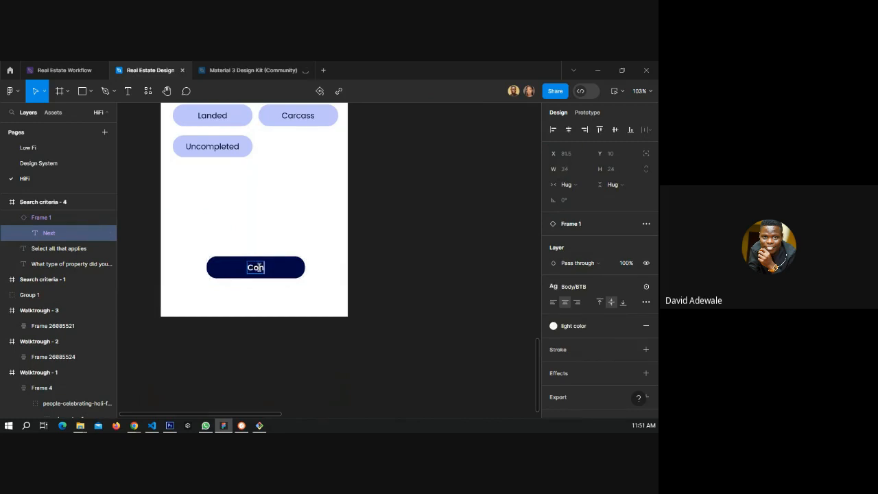
{"action": "type", "text": "tinue"}
{"action": "key", "text": "Escape"}
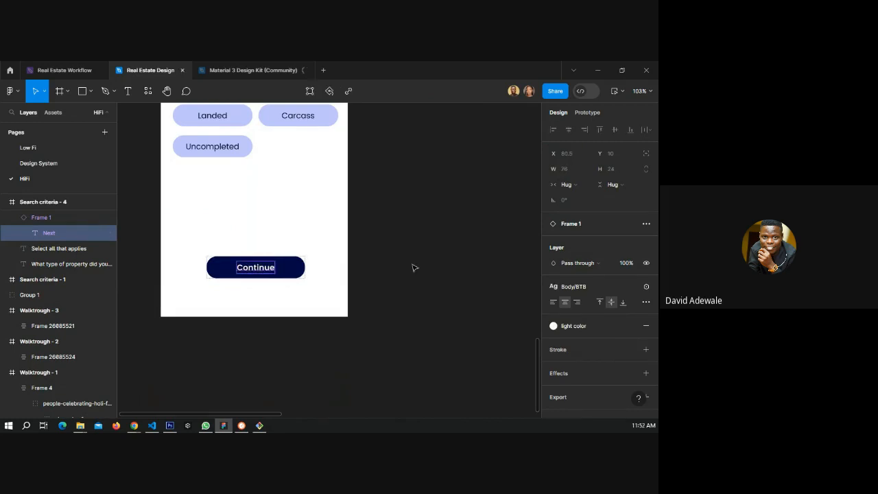
{"action": "left_click", "coordinate": [414, 267]}
Delete the old Search criteria - 1 frame.
{"action": "scroll", "coordinate": [274, 266], "scroll_direction": "down", "scroll_amount": 2}
{"action": "scroll", "coordinate": [264, 270], "scroll_direction": "down", "scroll_amount": 5}
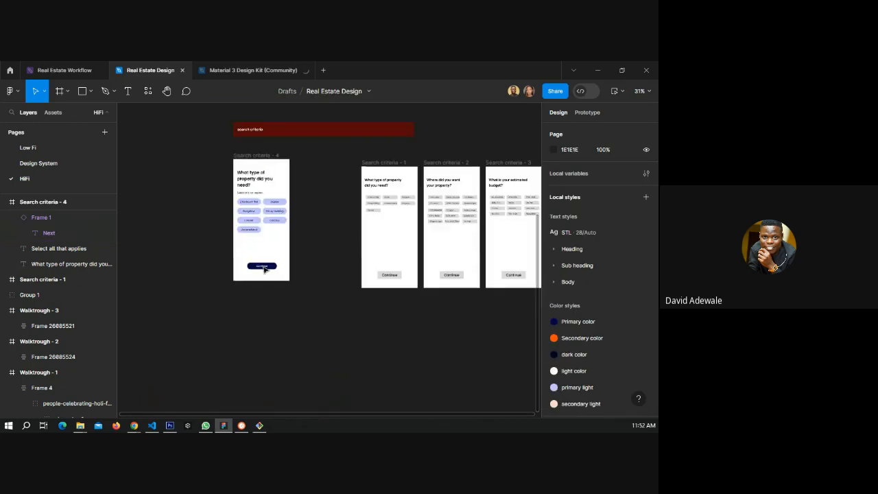
{"action": "left_click_drag", "start_coordinate": [342, 196], "coordinate": [283, 223]}
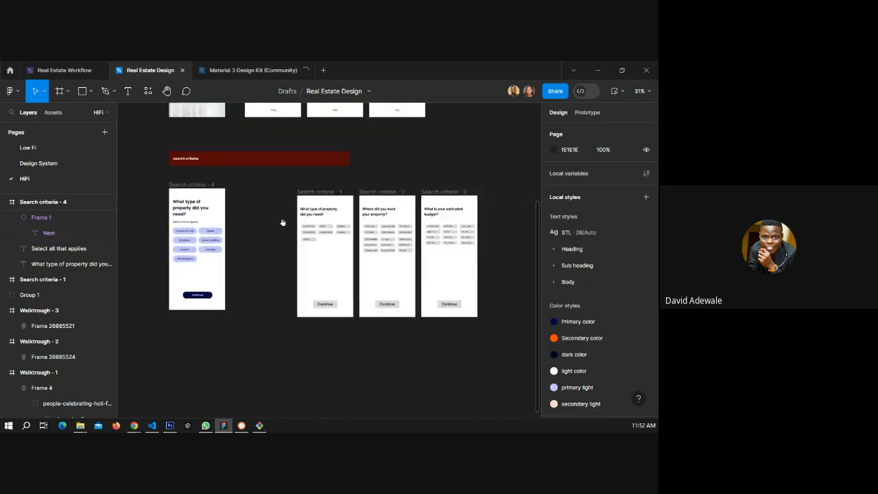
{"action": "left_click_drag", "start_coordinate": [289, 182], "coordinate": [357, 341]}
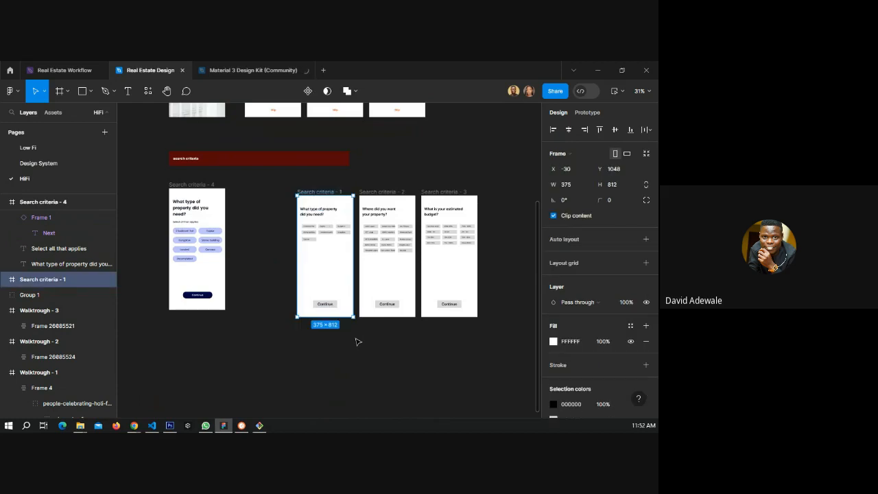
{"action": "key", "text": "Delete"}
Duplicate the Search criteria - 4 screen and change the copy's heading to "Where do you want your property?".
{"action": "left_click", "coordinate": [194, 185]}
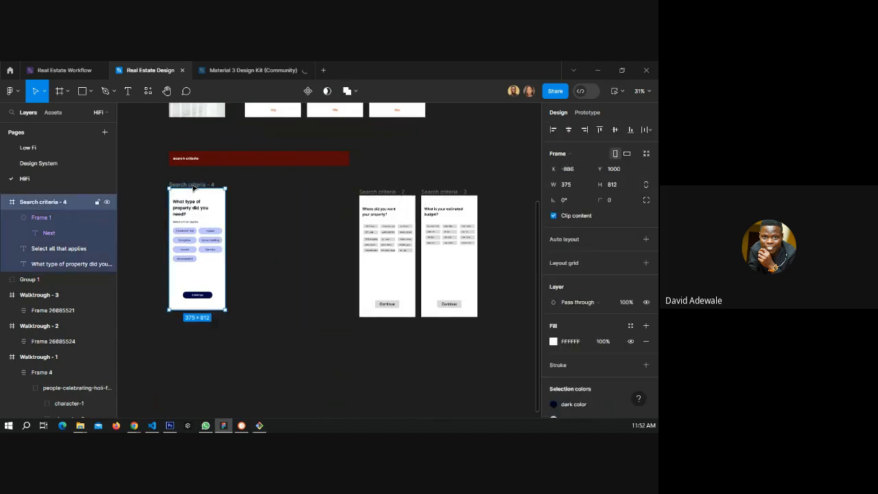
{"action": "key", "text": "ctrl+d"}
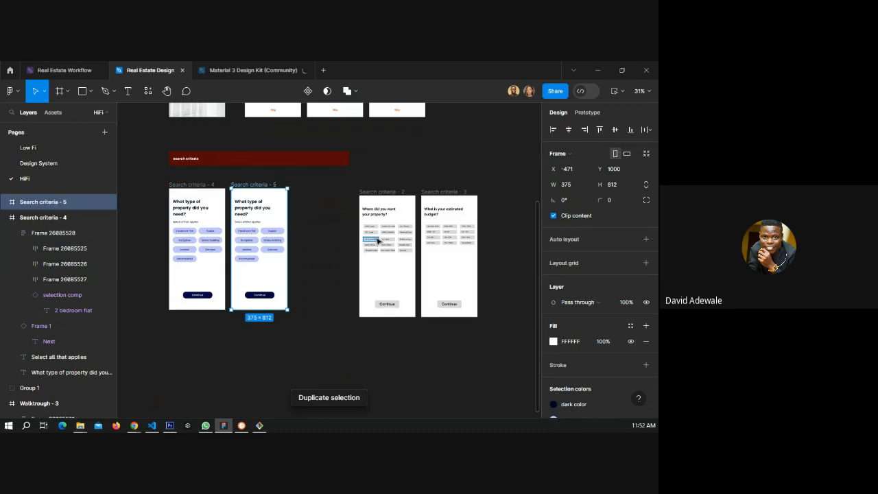
{"action": "scroll", "coordinate": [221, 197], "scroll_direction": "up", "scroll_amount": 3}
{"action": "double_click", "coordinate": [258, 217]}
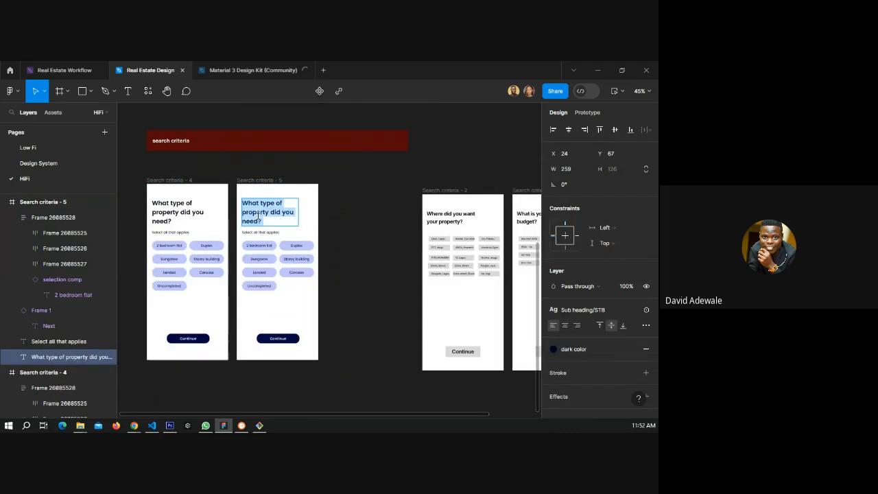
{"action": "type", "text": "Wjere do y"}
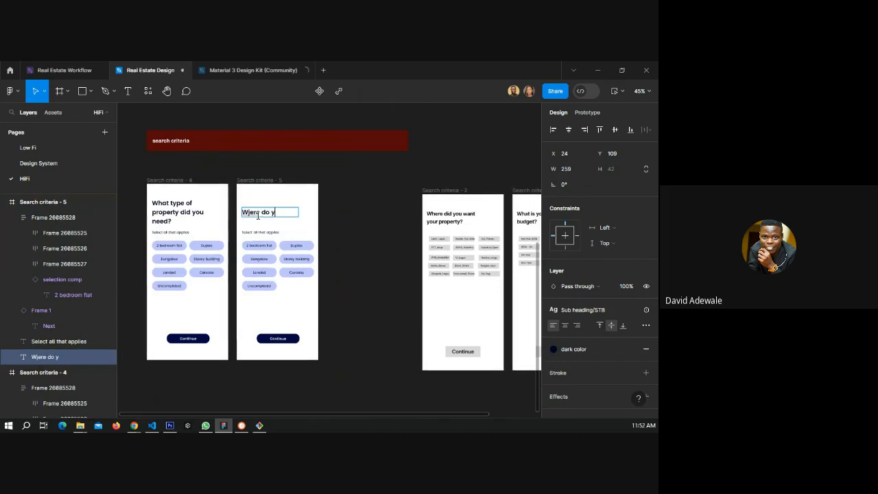
{"action": "type", "text": "ou want your p"}
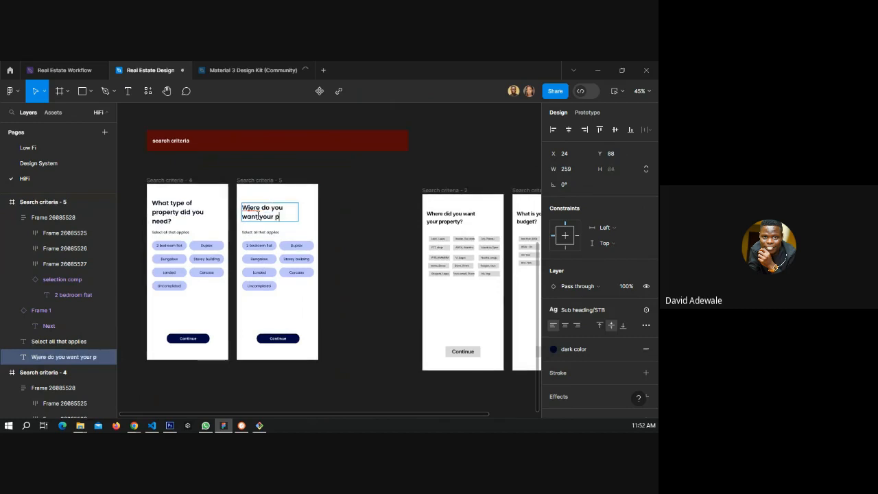
{"action": "type", "text": "ropperty"}
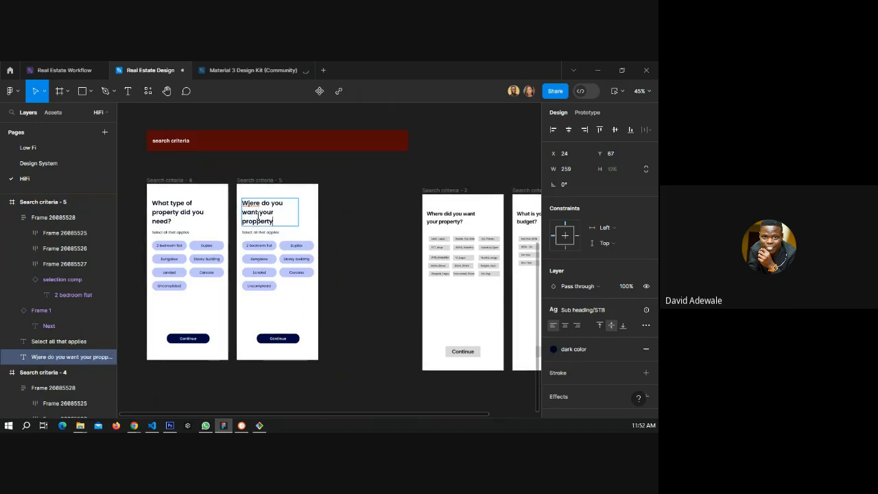
{"action": "type", "text": "?"}
{"action": "left_click", "coordinate": [250, 204]}
{"action": "key", "text": "BackSpace"}
{"action": "type", "text": "h"}
{"action": "left_click", "coordinate": [254, 221]}
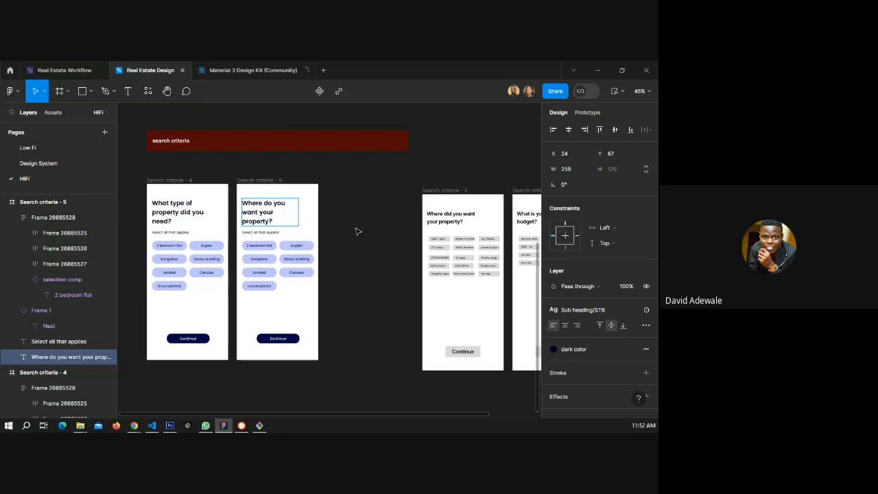
{"action": "left_click", "coordinate": [323, 231]}
Widen the heading text box on Search criteria - 4 to 332 so it fits on two lines.
{"action": "left_click", "coordinate": [288, 214]}
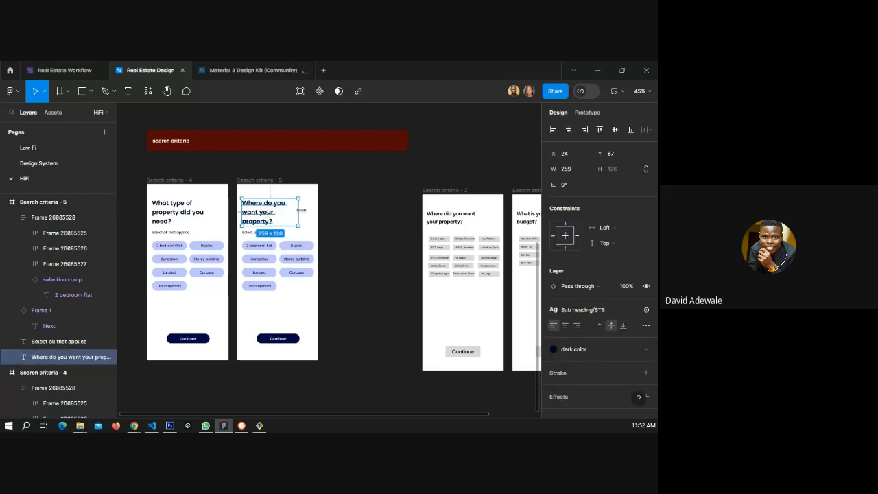
{"action": "left_click", "coordinate": [204, 215]}
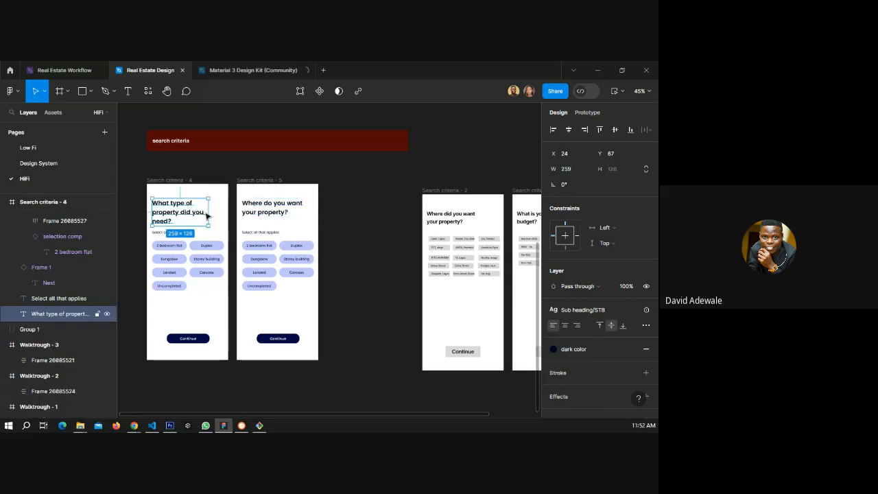
{"action": "left_click_drag", "start_coordinate": [207, 215], "coordinate": [223, 211]}
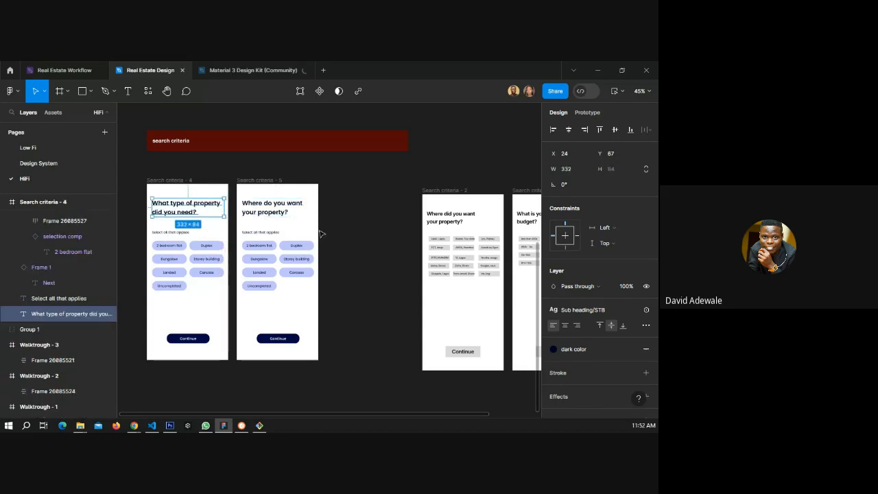
{"action": "key", "text": "Escape"}
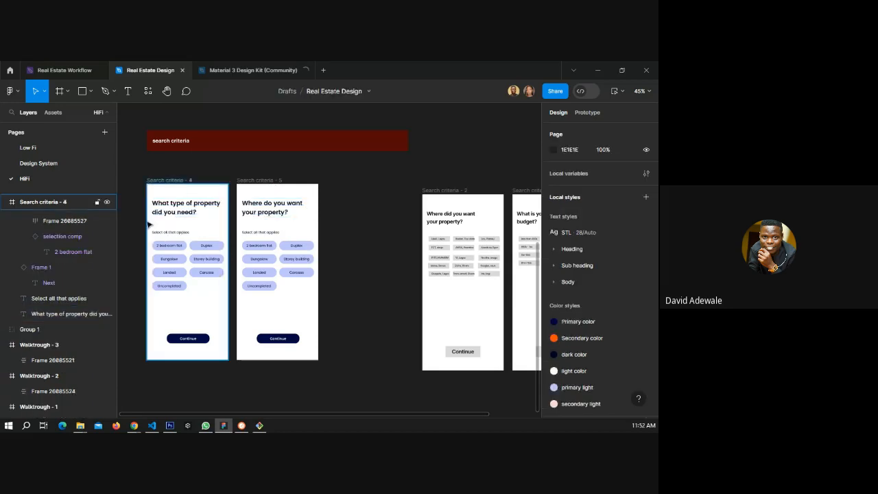
Nudge the "Select all that applies" text and chip group up 20 px on both search criteria screens.
{"action": "scroll", "coordinate": [148, 224], "scroll_direction": "up", "scroll_amount": 3}
{"action": "left_click", "coordinate": [169, 231]}
{"action": "left_click", "coordinate": [186, 261], "text": "shift"}
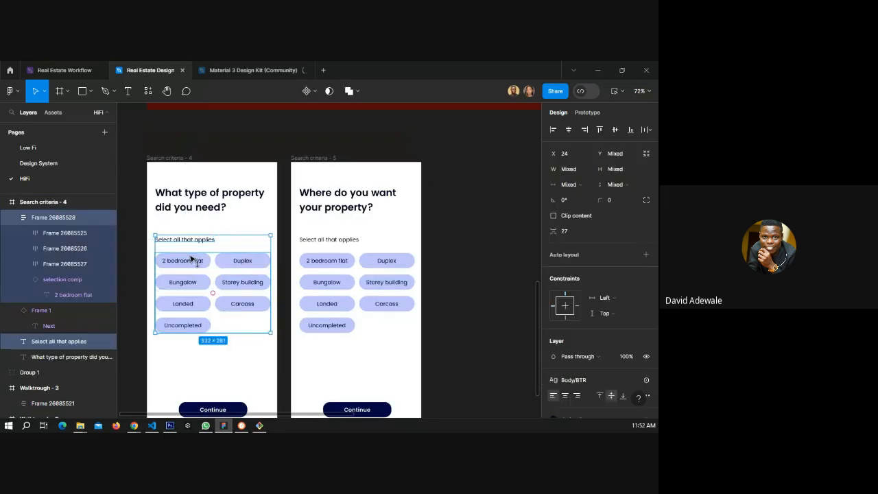
{"action": "key", "text": "shift+Up"}
{"action": "key", "text": "shift+Up"}
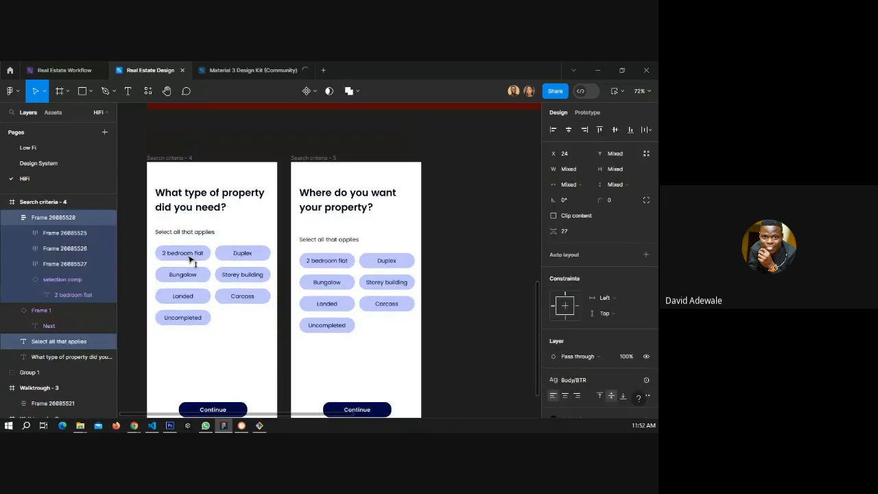
{"action": "left_click", "coordinate": [328, 239]}
{"action": "left_click", "coordinate": [330, 268], "text": "shift"}
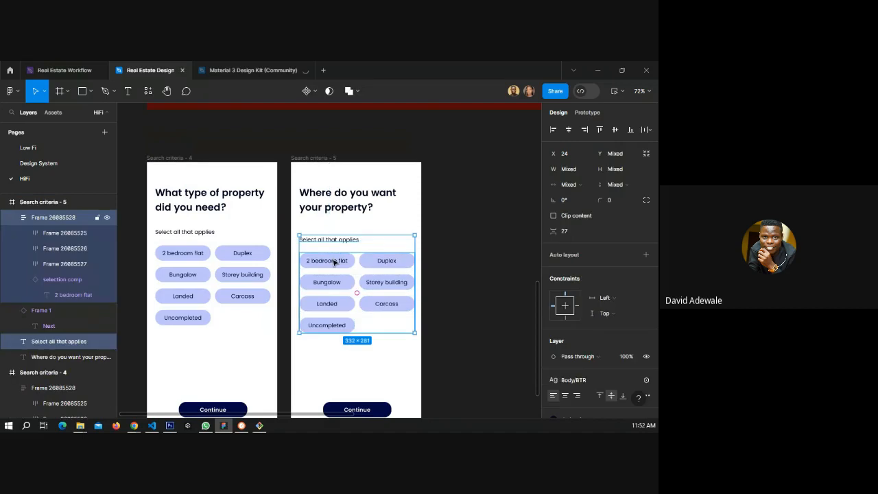
{"action": "key", "text": "shift+Up"}
{"action": "key", "text": "shift+Up"}
{"action": "left_click", "coordinate": [461, 239]}
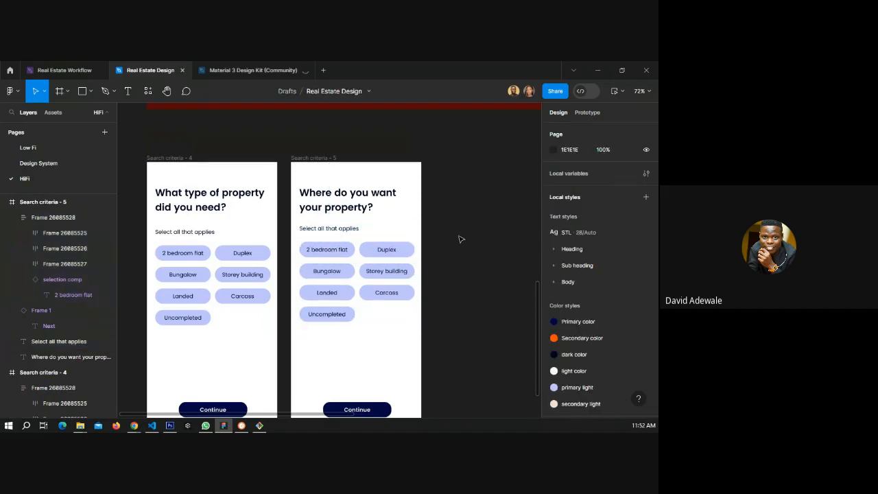
{"action": "left_click_drag", "start_coordinate": [461, 239], "coordinate": [296, 203]}
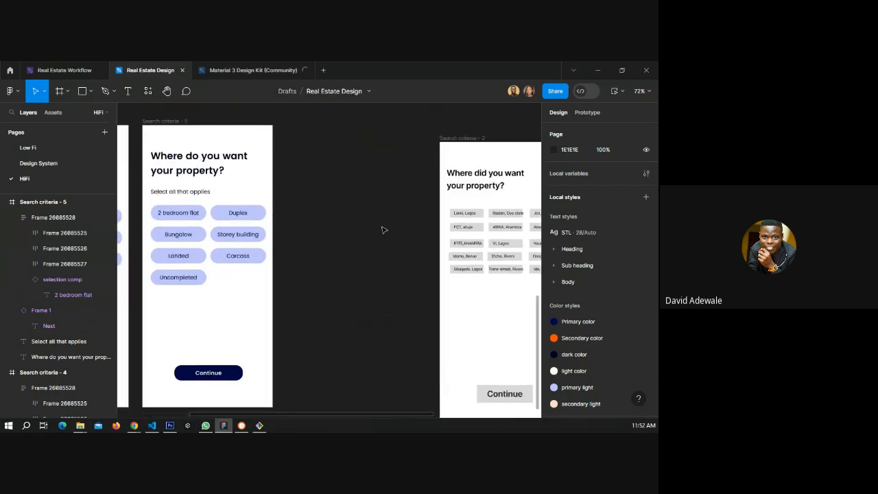
{"action": "scroll", "coordinate": [384, 229], "scroll_direction": "down", "scroll_amount": 3}
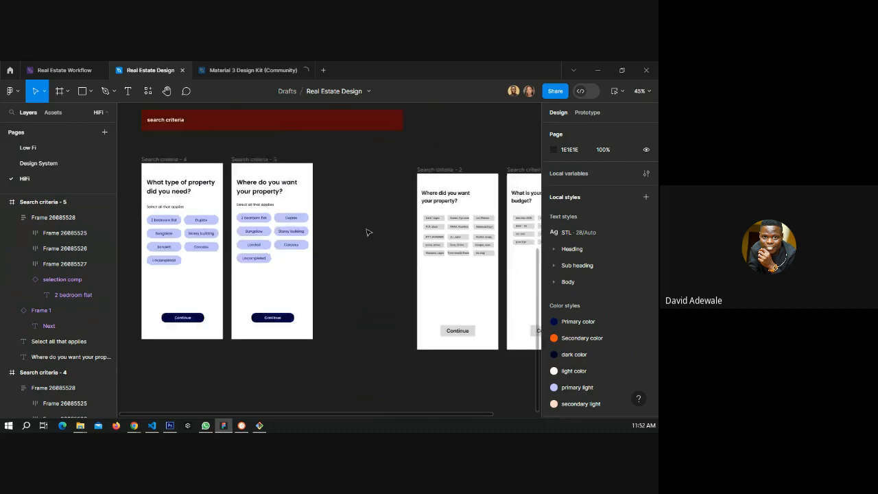
{"action": "left_click_drag", "start_coordinate": [446, 256], "coordinate": [427, 254]}
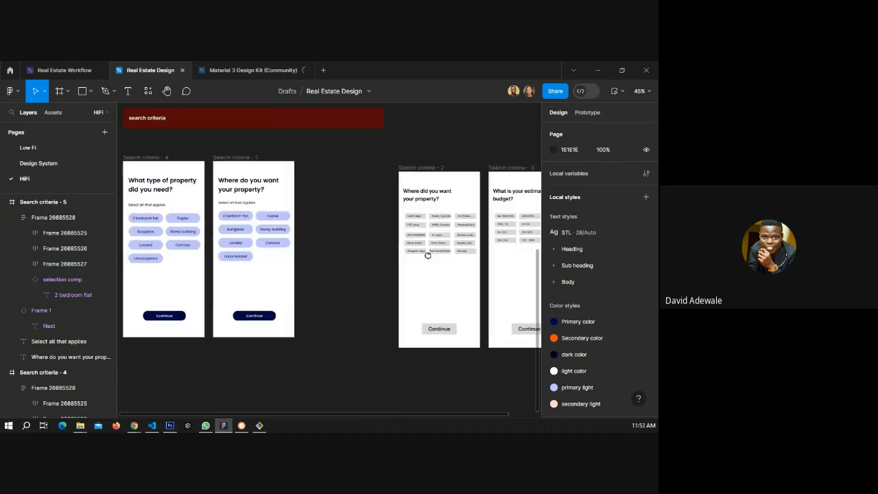
Move the Search criteria - 5 frame further right, away from Search criteria - 4.
{"action": "left_click", "coordinate": [224, 157]}
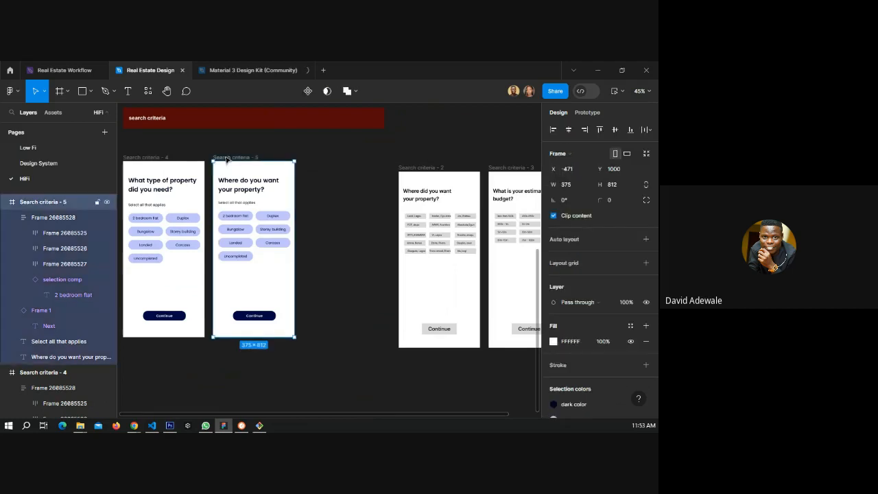
{"action": "left_click_drag", "start_coordinate": [226, 157], "coordinate": [242, 158]}
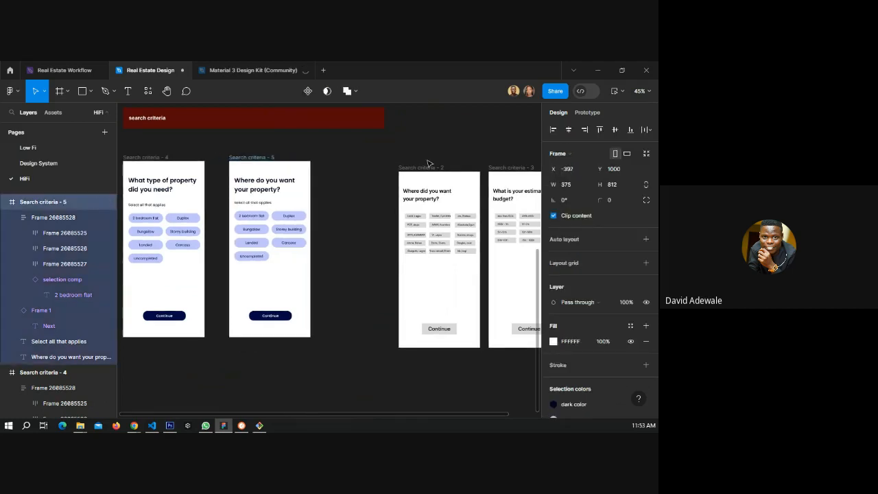
Select the Search criteria - 2 and Search criteria - 3 frames together and shift them further right.
{"action": "scroll", "coordinate": [322, 175], "scroll_direction": "down", "scroll_amount": 3}
{"action": "left_click_drag", "start_coordinate": [322, 175], "coordinate": [372, 268]}
{"action": "left_click_drag", "start_coordinate": [459, 316], "coordinate": [466, 323]}
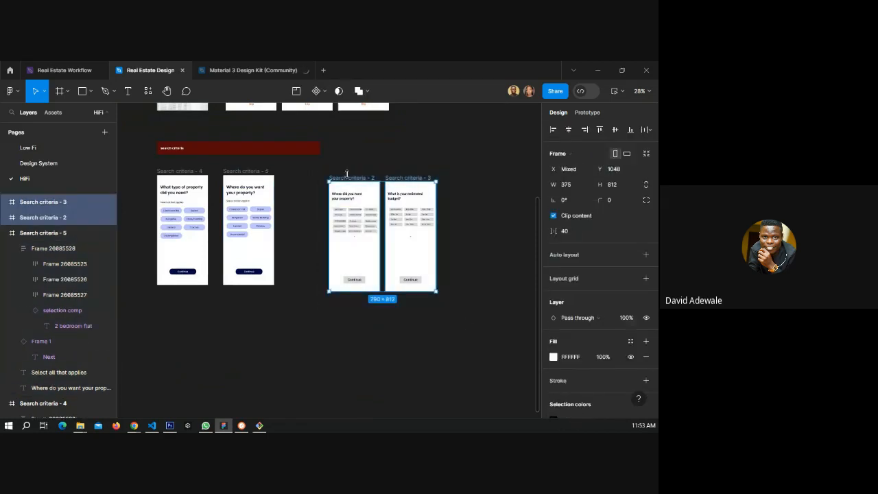
{"action": "left_click_drag", "start_coordinate": [390, 184], "coordinate": [468, 188]}
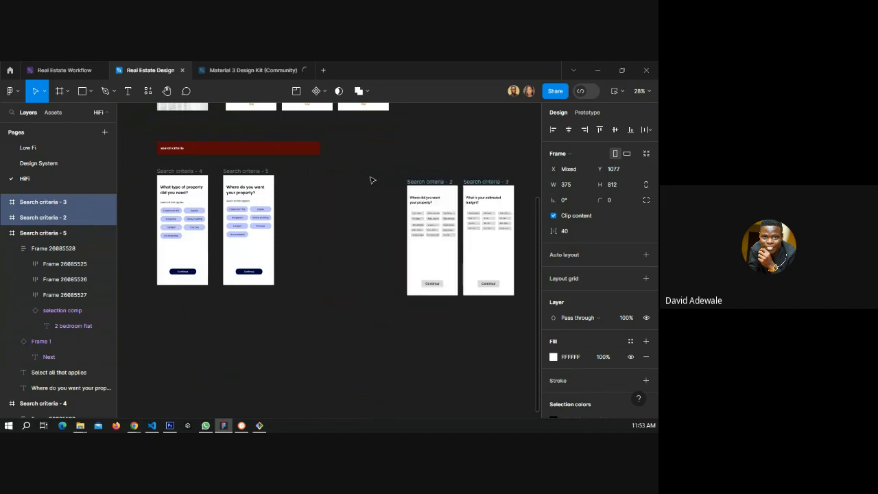
Duplicate Search criteria - 5 into a new frame placed to its right.
{"action": "left_click", "coordinate": [237, 172]}
{"action": "left_click_drag", "start_coordinate": [238, 171], "coordinate": [307, 173]}
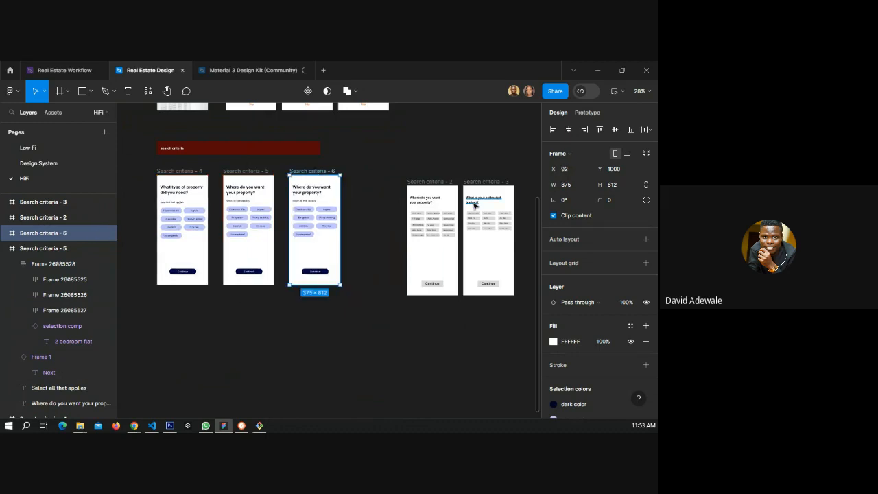
Change the new Search criteria - 6 screen's heading to "What is your estimated budget?".
{"action": "scroll", "coordinate": [475, 204], "scroll_direction": "up", "scroll_amount": 3}
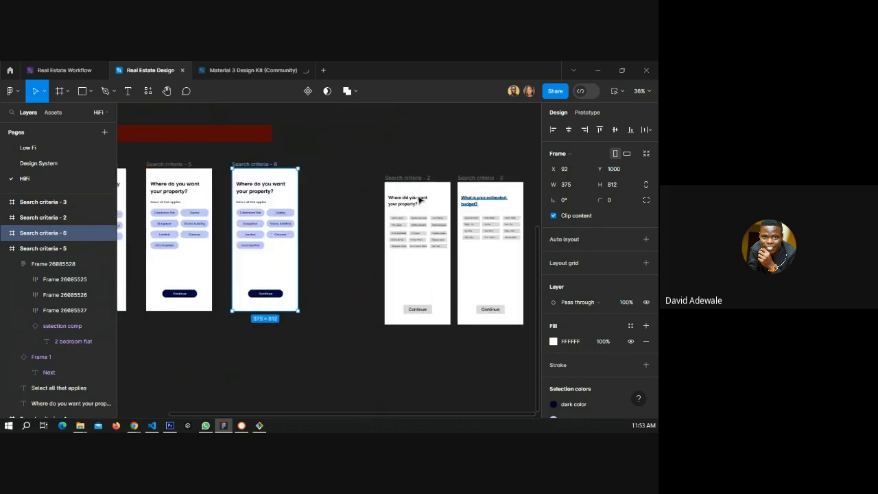
{"action": "double_click", "coordinate": [260, 190]}
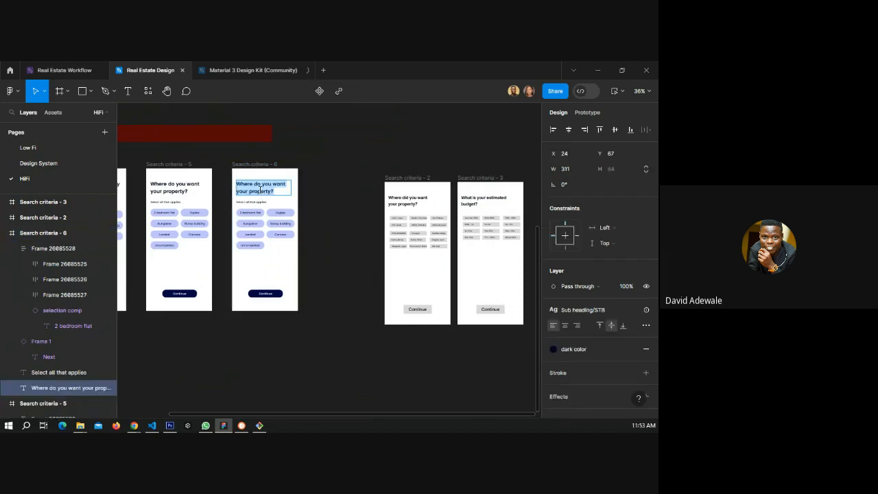
{"action": "type", "text": "What is your e"}
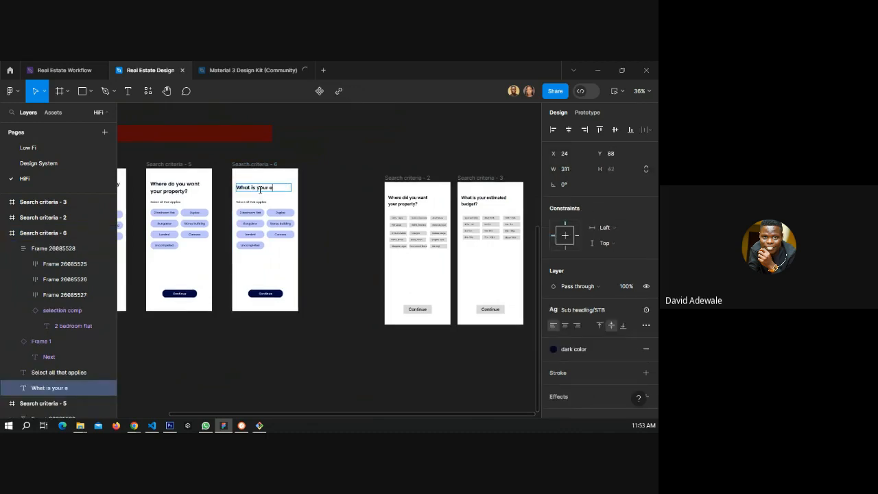
{"action": "type", "text": "sitmated"}
{"action": "key", "text": "BackSpace"}
{"action": "key", "text": "BackSpace"}
{"action": "key", "text": "BackSpace"}
{"action": "key", "text": "BackSpace"}
{"action": "key", "text": "BackSpace"}
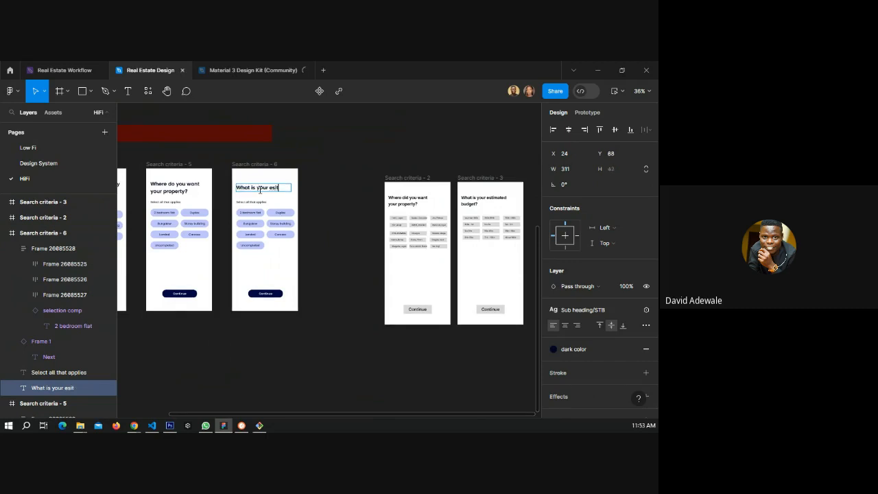
{"action": "key", "text": "BackSpace"}
{"action": "key", "text": "BackSpace"}
{"action": "type", "text": "timated"}
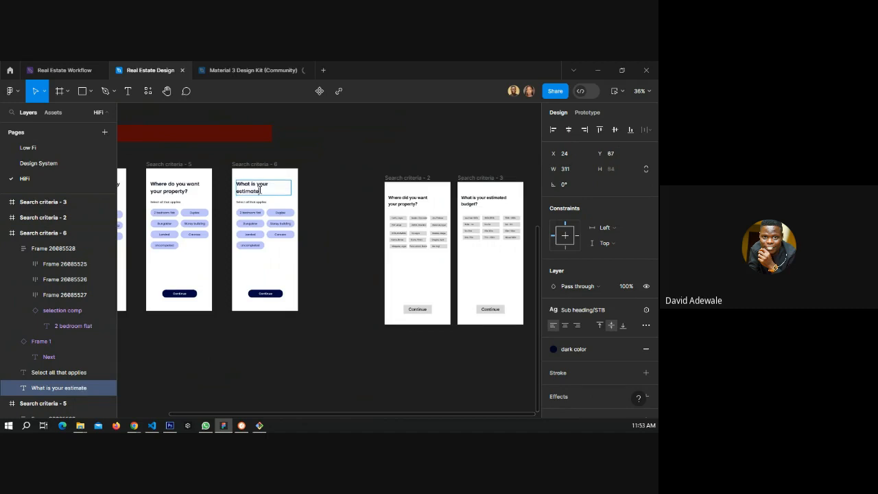
{"action": "type", "text": " budget?"}
{"action": "key", "text": "Escape"}
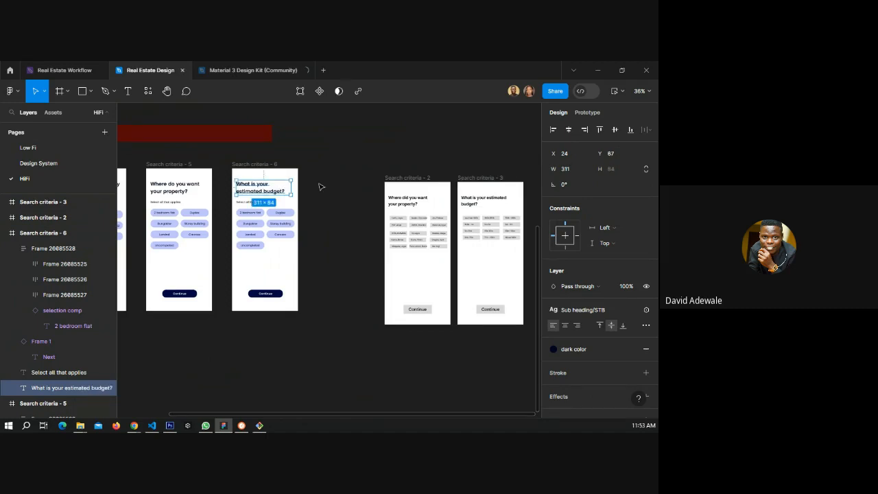
{"action": "left_click", "coordinate": [312, 209]}
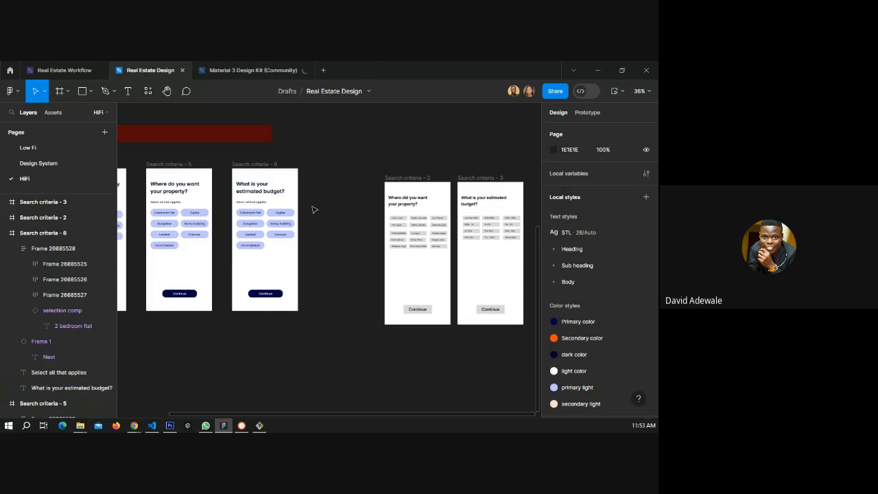
Select all the location labels on Search criteria - 2 and copy them onto Search criteria - 5 below its chips.
{"action": "scroll", "coordinate": [499, 227], "scroll_direction": "up", "scroll_amount": 3}
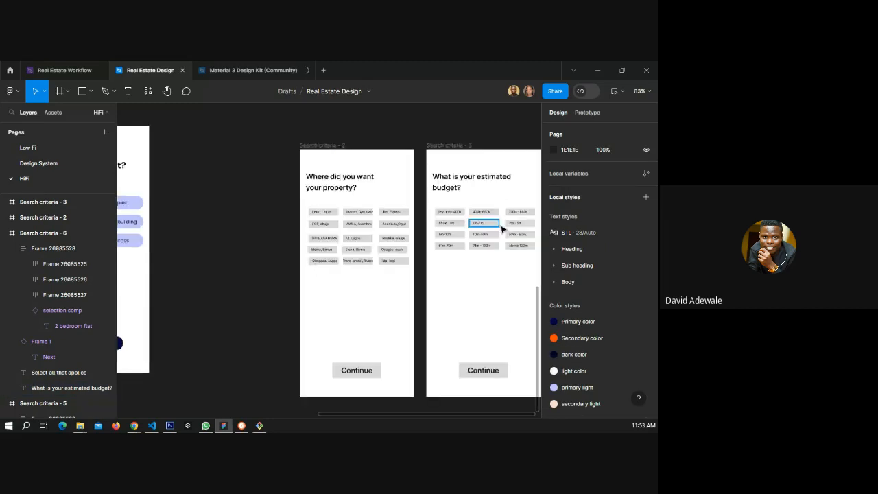
{"action": "scroll", "coordinate": [502, 228], "scroll_direction": "down", "scroll_amount": 2}
{"action": "scroll", "coordinate": [290, 228], "scroll_direction": "down", "scroll_amount": 1}
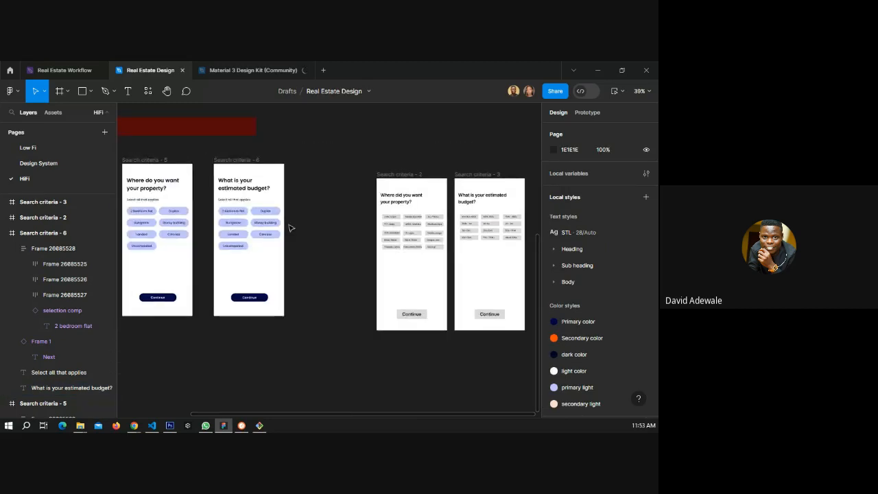
{"action": "left_click", "coordinate": [233, 198]}
{"action": "left_click_drag", "start_coordinate": [233, 197], "coordinate": [236, 197]}
{"action": "left_click", "coordinate": [313, 210]}
{"action": "scroll", "coordinate": [325, 274], "scroll_direction": "down", "scroll_amount": 3}
{"action": "scroll", "coordinate": [323, 239], "scroll_direction": "right", "scroll_amount": 2}
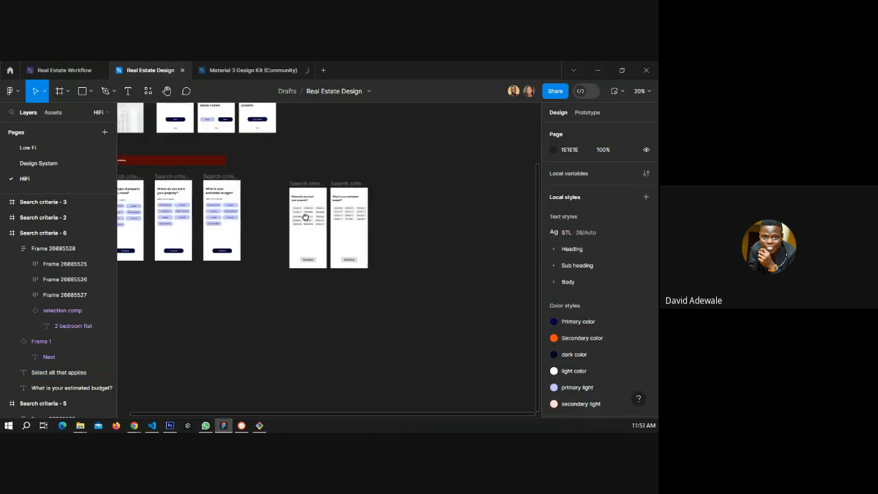
{"action": "scroll", "coordinate": [315, 218], "scroll_direction": "up", "scroll_amount": 1}
{"action": "scroll", "coordinate": [315, 218], "scroll_direction": "left", "scroll_amount": 2}
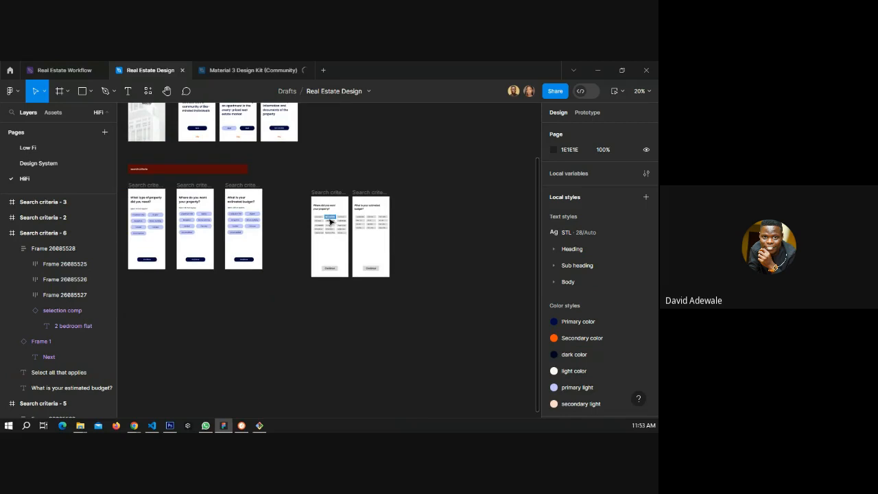
{"action": "scroll", "coordinate": [189, 213], "scroll_direction": "up", "scroll_amount": 2}
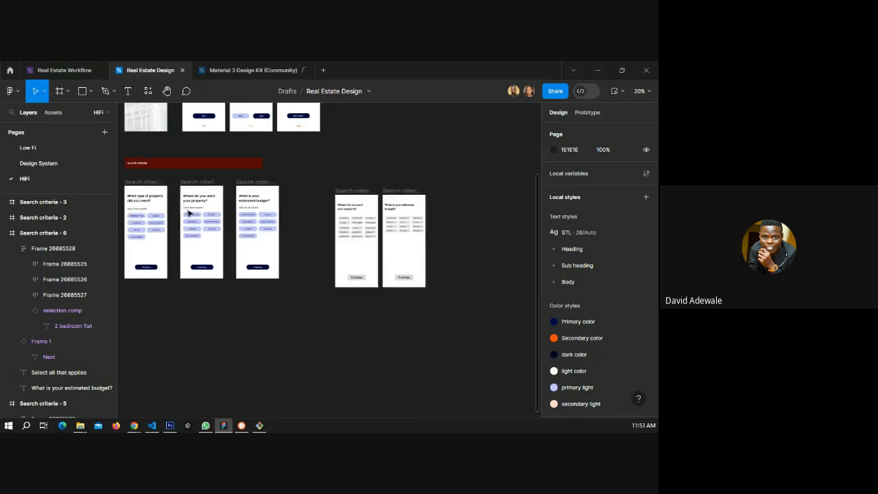
{"action": "scroll", "coordinate": [189, 213], "scroll_direction": "up", "scroll_amount": 2}
{"action": "scroll", "coordinate": [402, 240], "scroll_direction": "up", "scroll_amount": 3}
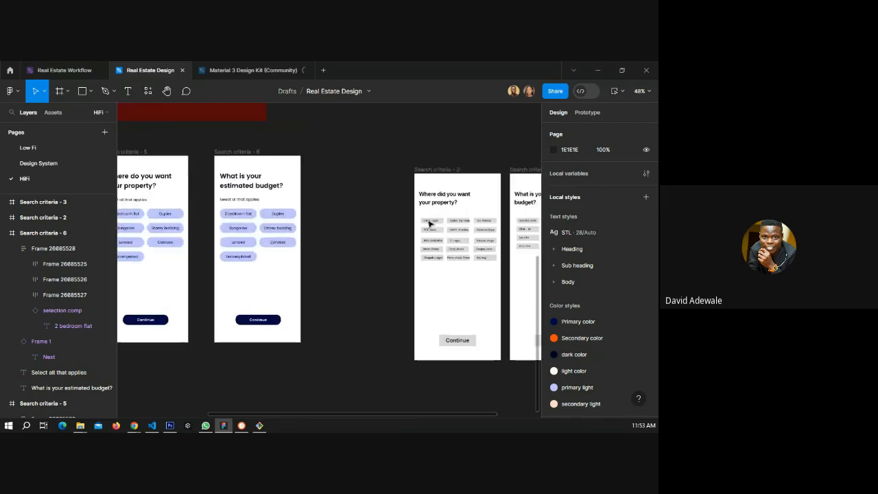
{"action": "scroll", "coordinate": [429, 224], "scroll_direction": "up", "scroll_amount": 4}
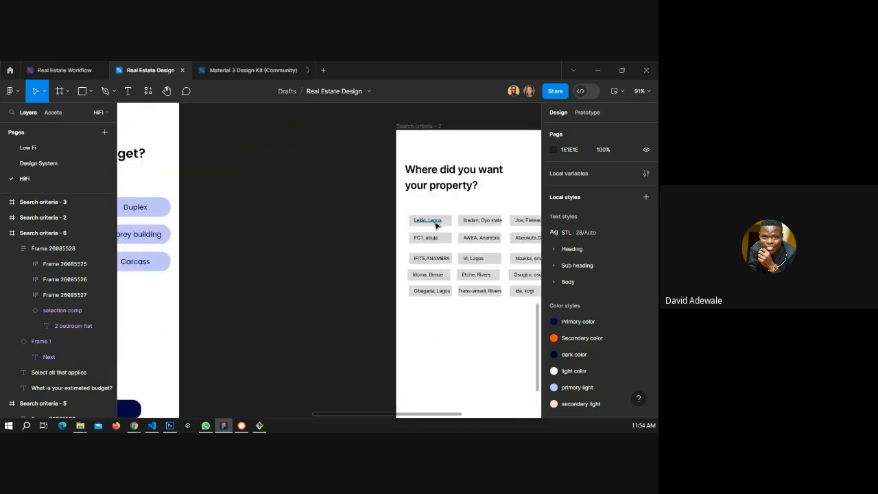
{"action": "left_click", "coordinate": [434, 222], "text": "ctrl"}
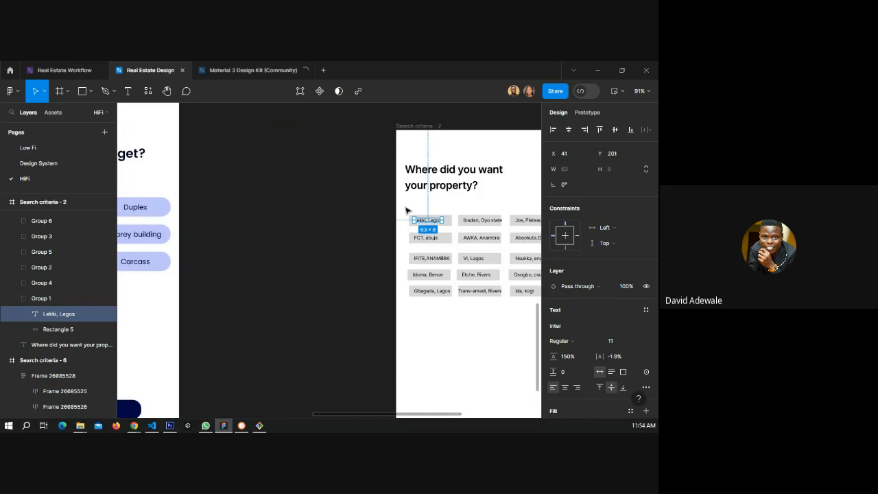
{"action": "left_click_drag", "start_coordinate": [405, 210], "coordinate": [458, 308]}
{"action": "scroll", "coordinate": [454, 260], "scroll_direction": "down", "scroll_amount": 4}
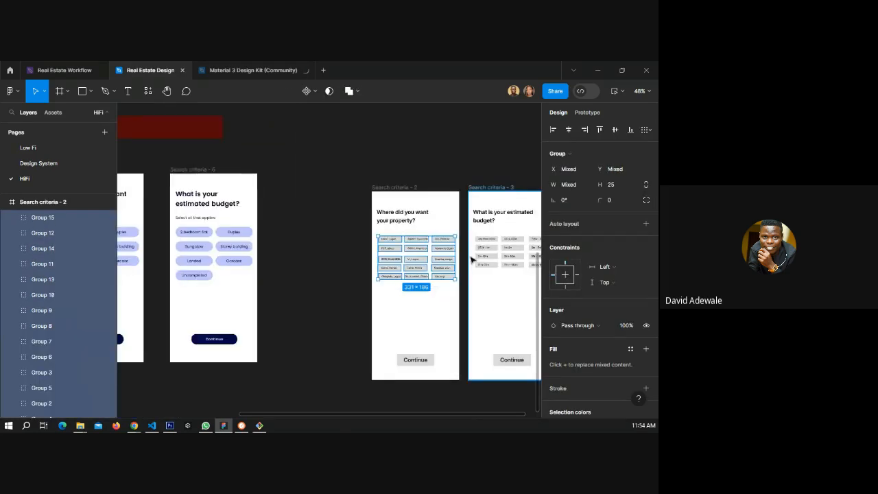
{"action": "scroll", "coordinate": [471, 259], "scroll_direction": "down", "scroll_amount": 2}
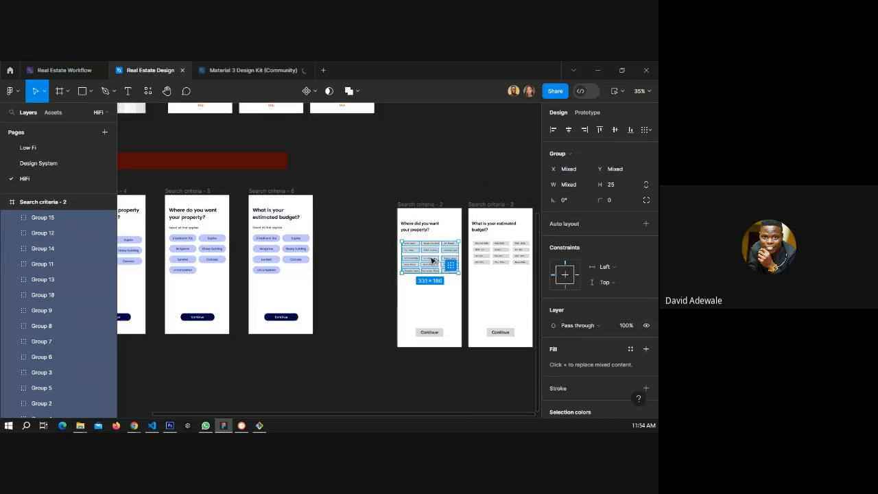
{"action": "left_click_drag", "start_coordinate": [434, 263], "coordinate": [206, 296]}
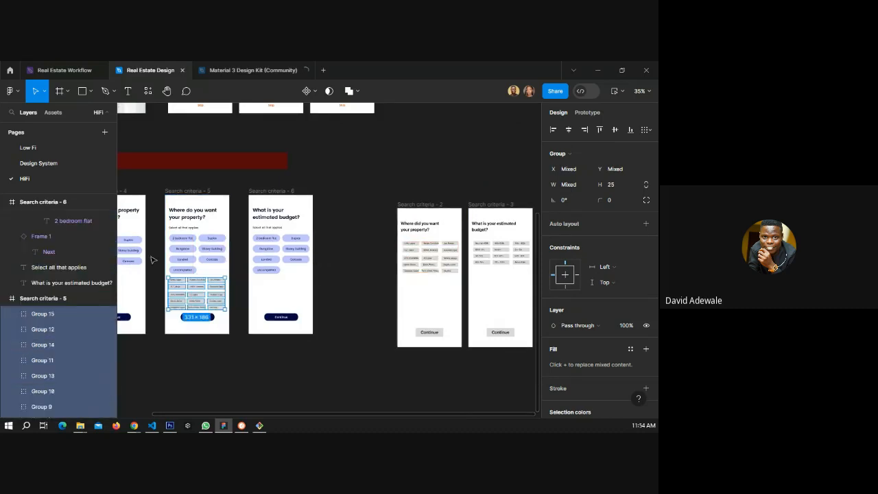
Replace the first two chip labels on Search criteria - 5 with "Lekki, Lagos" and "Ibadan, Oyo state".
{"action": "scroll", "coordinate": [162, 257], "scroll_direction": "up", "scroll_amount": 5}
{"action": "scroll", "coordinate": [272, 275], "scroll_direction": "up", "scroll_amount": 1}
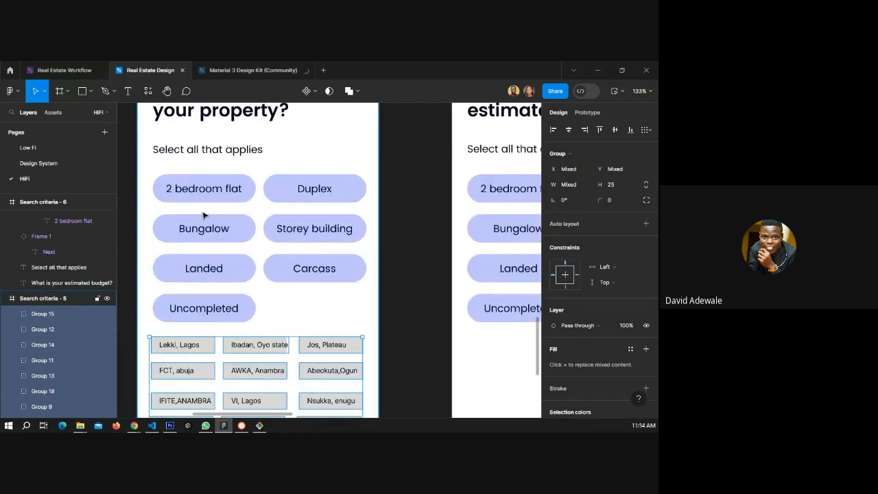
{"action": "double_click", "coordinate": [204, 195]}
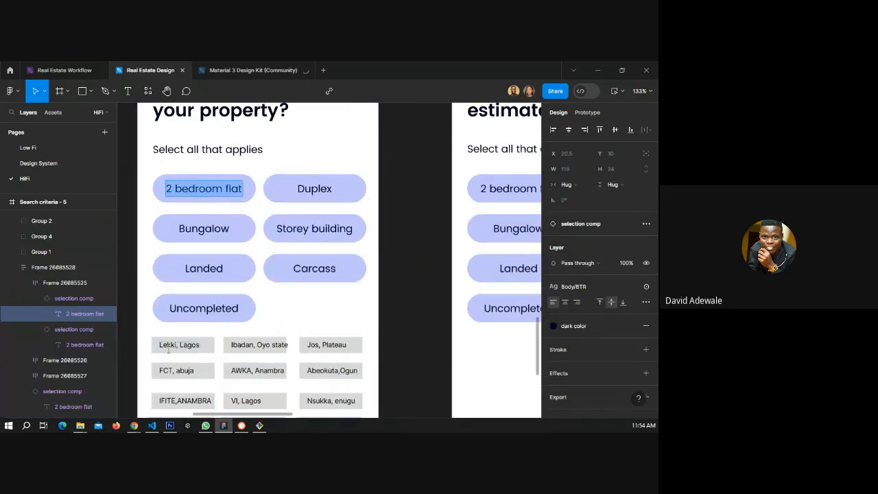
{"action": "left_click", "coordinate": [168, 346]}
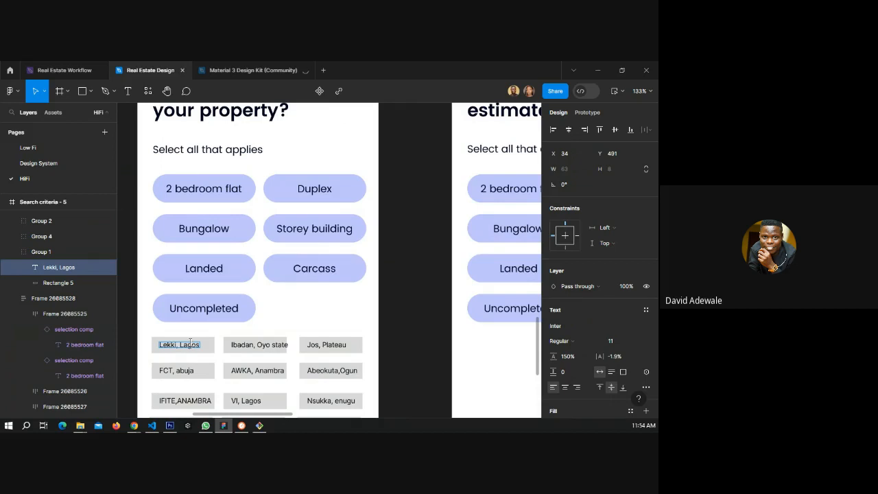
{"action": "left_click", "coordinate": [204, 188]}
{"action": "double_click", "coordinate": [204, 188]}
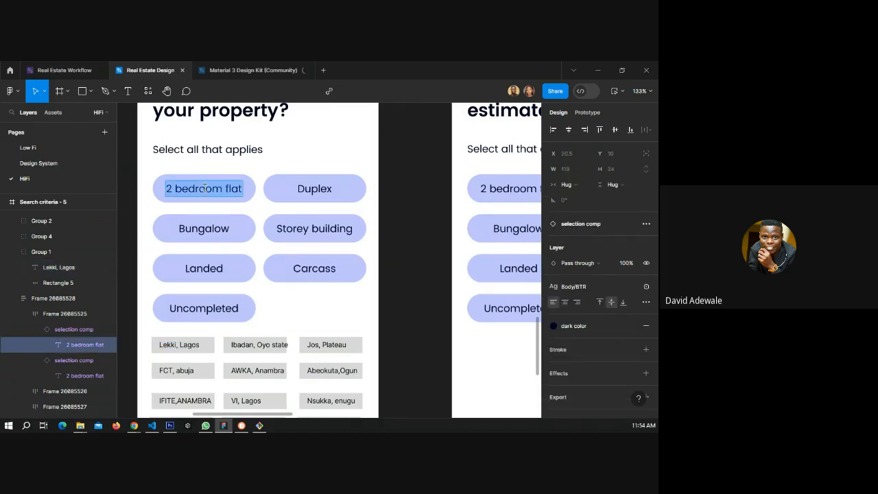
{"action": "type", "text": "Lekki, Lagos"}
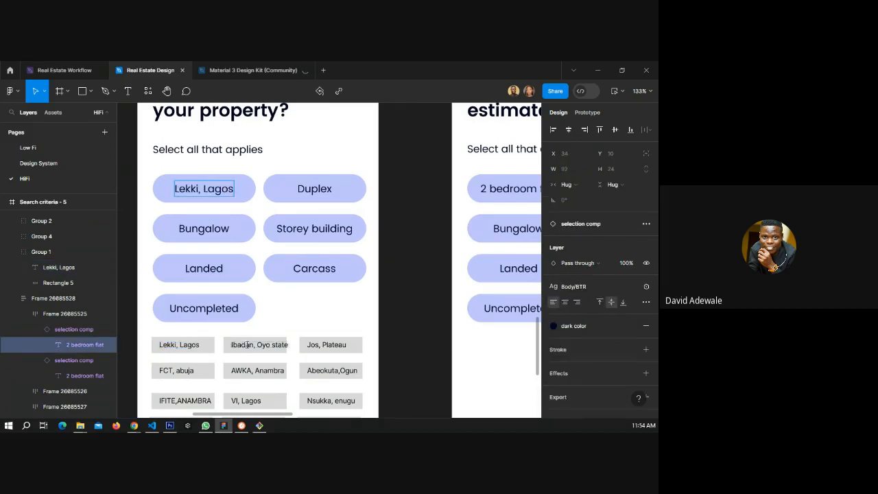
{"action": "double_click", "coordinate": [265, 345]}
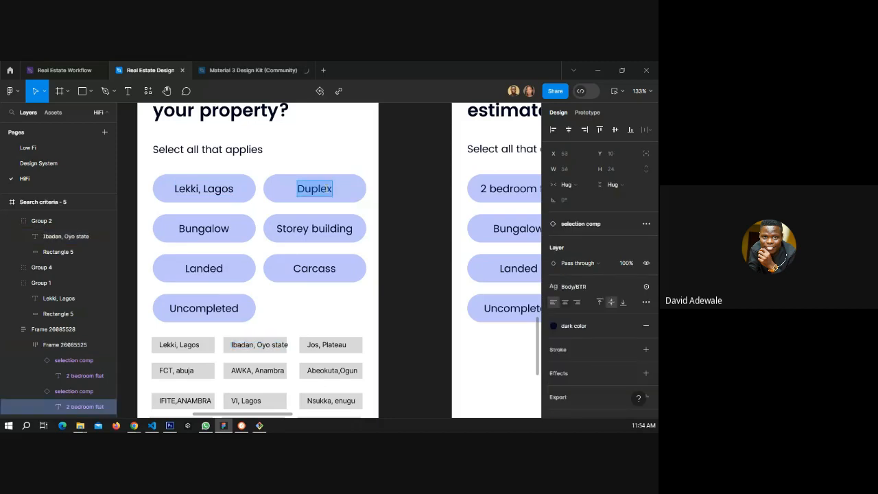
{"action": "type", "text": "Ibadan, Oyo state"}
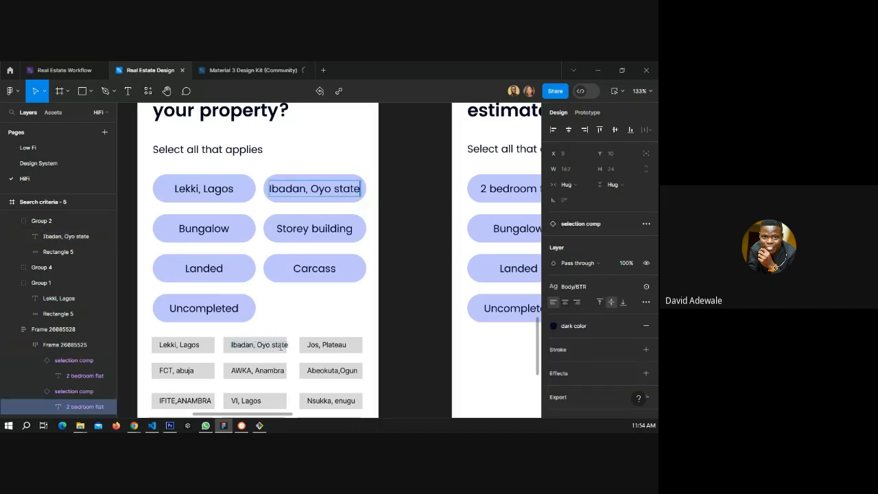
Replace the Bungalow and Storey building chip labels with "Jos, Plateau" and "FCT, abuja" copied from the location list.
{"action": "left_click", "coordinate": [344, 345]}
{"action": "double_click", "coordinate": [327, 347]}
{"action": "key", "text": "ctrl+c"}
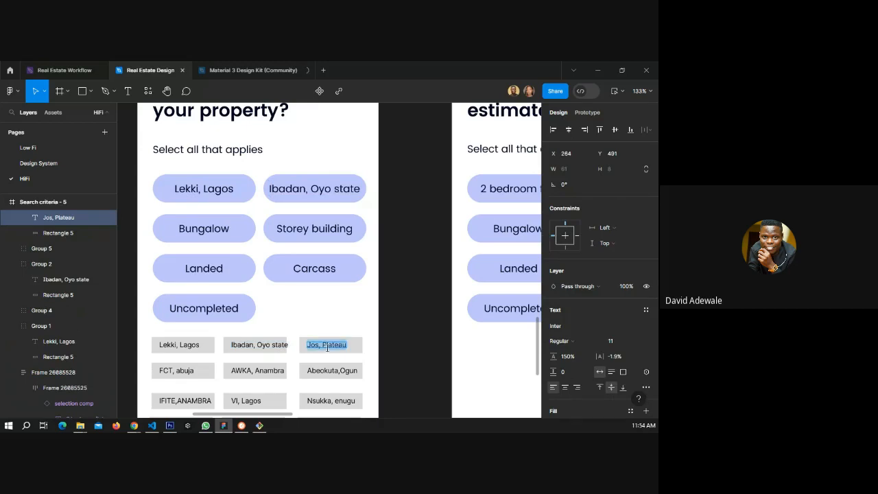
{"action": "left_click", "coordinate": [214, 228]}
{"action": "double_click", "coordinate": [215, 229]}
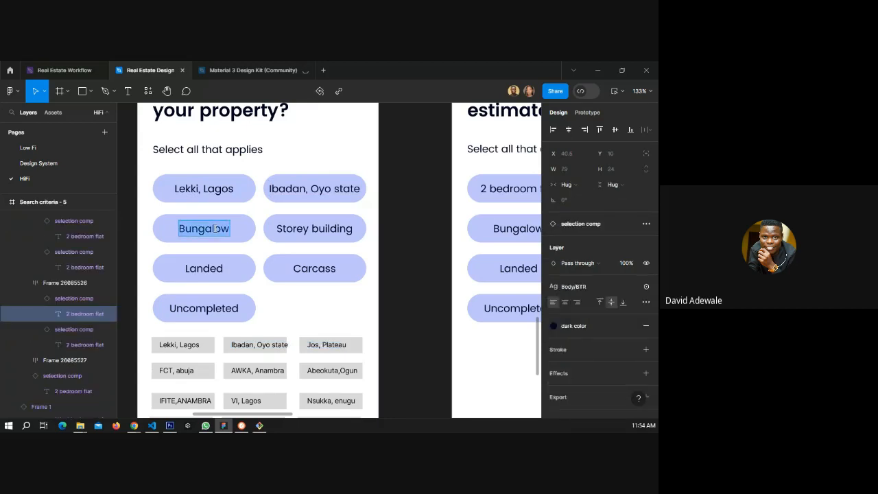
{"action": "key", "text": "ctrl+v"}
{"action": "left_click", "coordinate": [184, 372]}
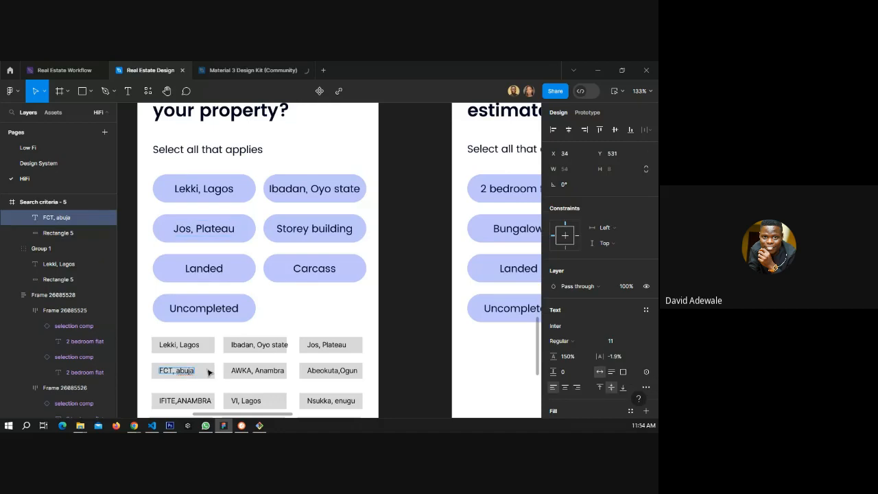
{"action": "key", "text": "Return"}
{"action": "key", "text": "ctrl+c"}
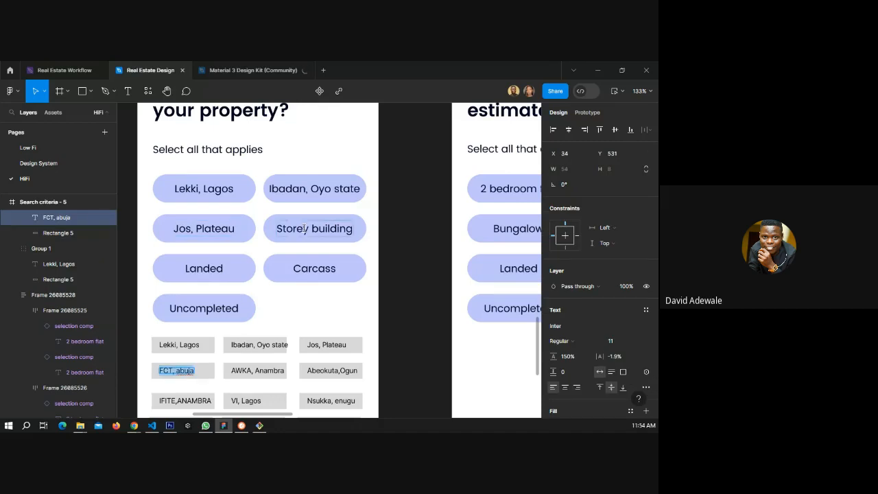
{"action": "double_click", "coordinate": [304, 228]}
{"action": "key", "text": "ctrl+v"}
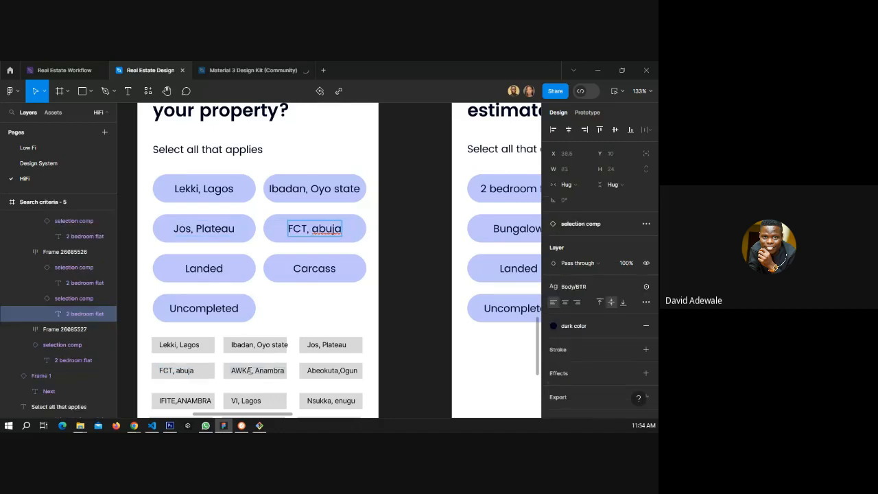
Replace the Landed and Carcass chip labels with "AWKA, Anambra" and "Abeokuta,Ogun" copied from the location list.
{"action": "double_click", "coordinate": [251, 370]}
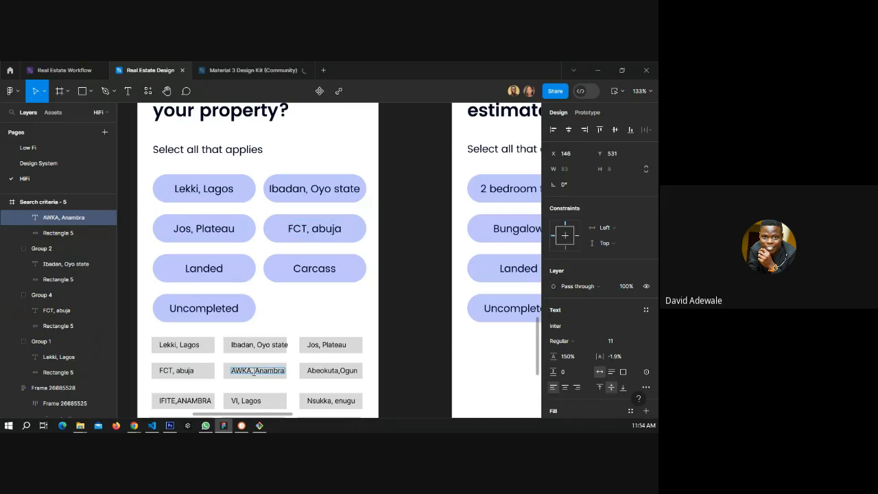
{"action": "key", "text": "ctrl+c"}
{"action": "left_click", "coordinate": [204, 268]}
{"action": "double_click", "coordinate": [204, 268]}
{"action": "key", "text": "ctrl+v"}
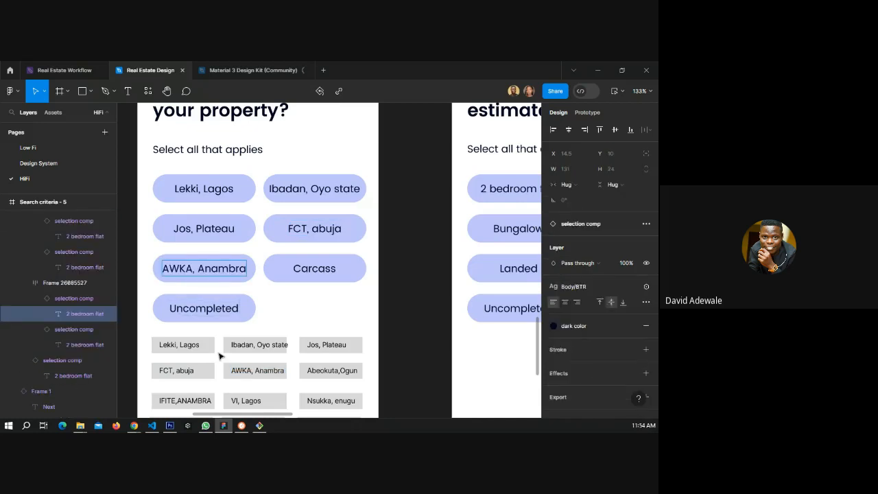
{"action": "double_click", "coordinate": [325, 372]}
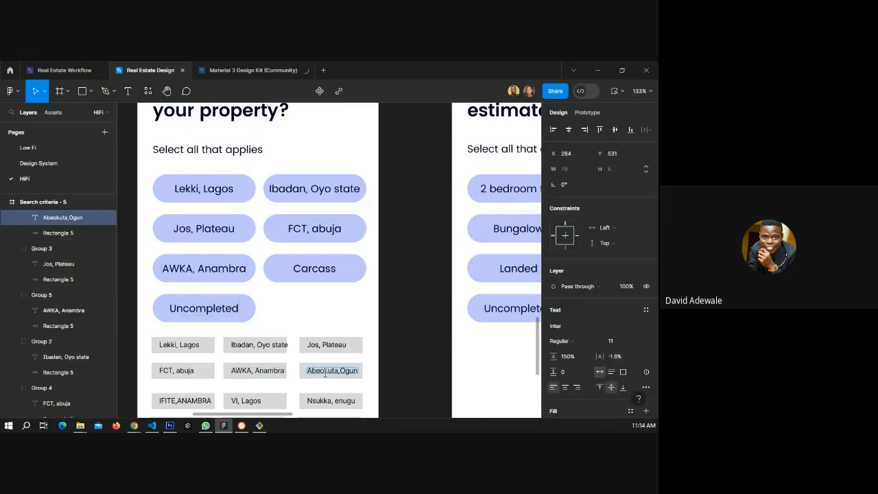
{"action": "double_click", "coordinate": [325, 371]}
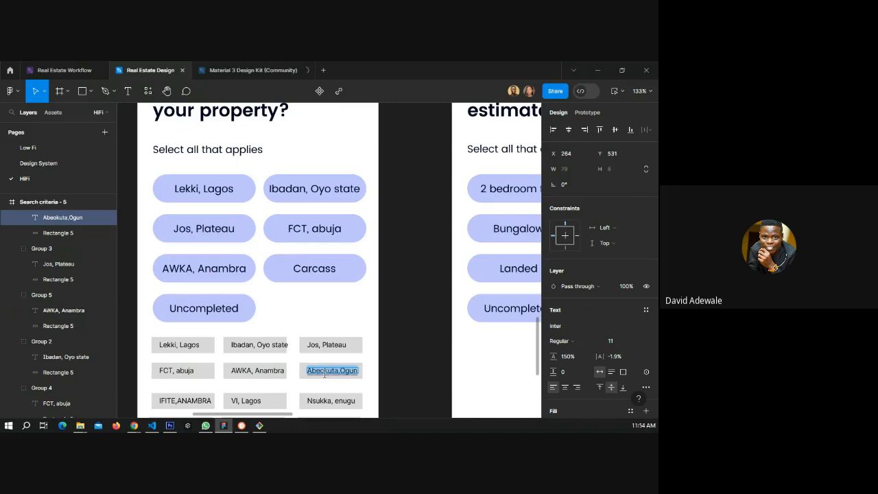
{"action": "double_click", "coordinate": [312, 269]}
{"action": "double_click", "coordinate": [312, 268]}
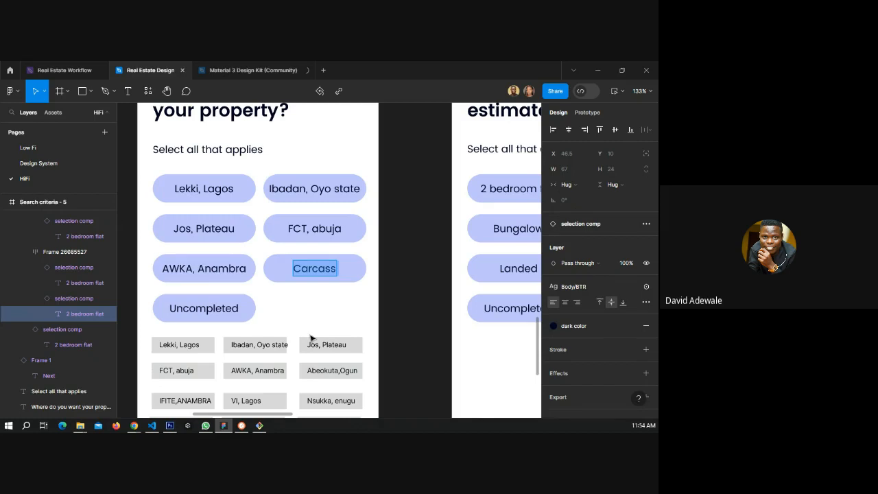
{"action": "left_click", "coordinate": [326, 371]}
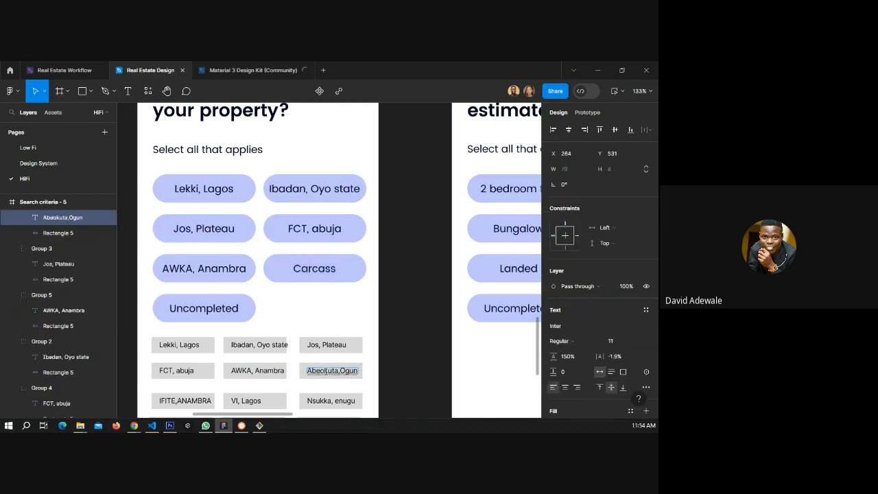
{"action": "left_click", "coordinate": [313, 267]}
{"action": "double_click", "coordinate": [313, 267]}
{"action": "key", "text": "ctrl+v"}
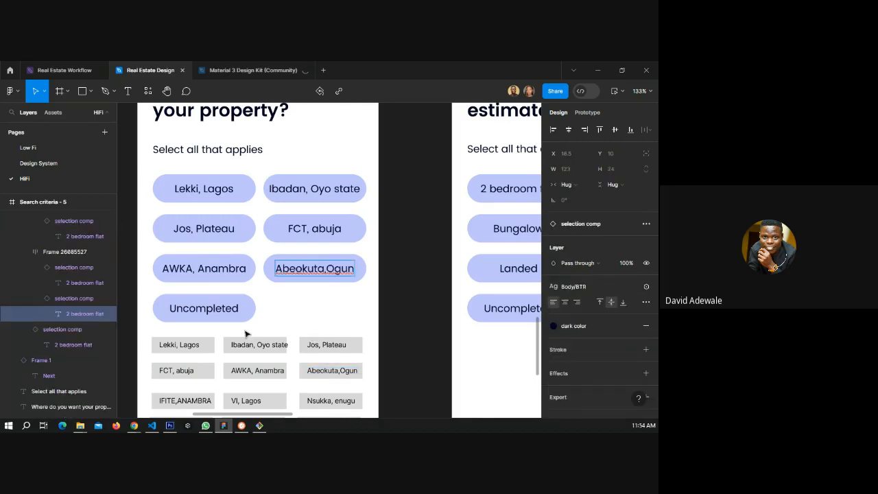
Replace the Uncompleted chip label with "IFITE,ANAMBRA" copied from the location list.
{"action": "double_click", "coordinate": [177, 401]}
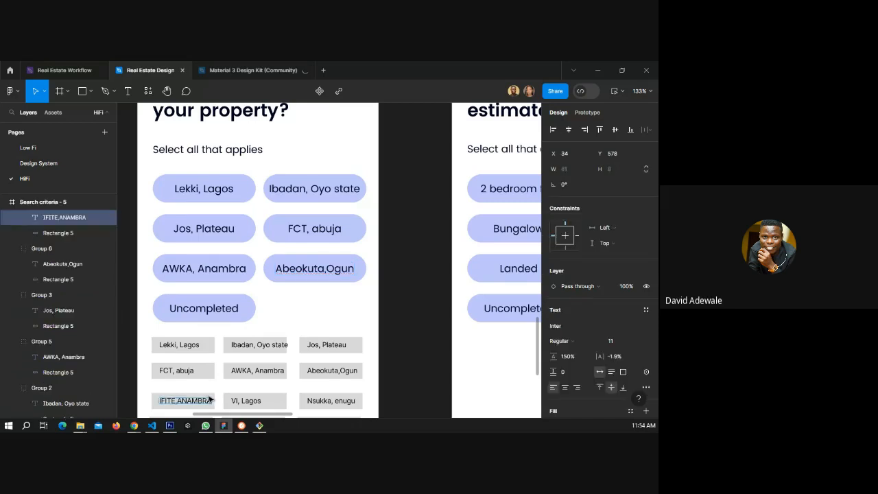
{"action": "double_click", "coordinate": [205, 307]}
{"action": "key", "text": "ctrl+v"}
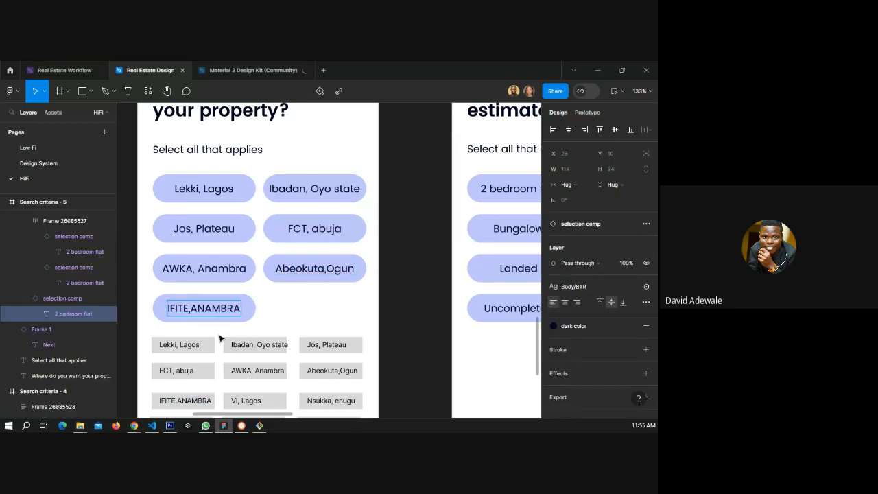
Duplicate the IFITE,ANAMBRA chip and select both chip copies in the layer list.
{"action": "left_click", "coordinate": [256, 311]}
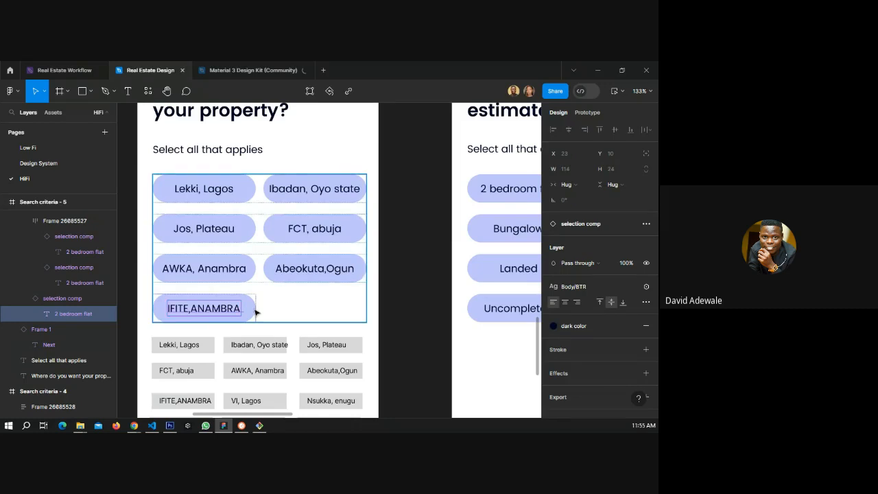
{"action": "left_click", "coordinate": [249, 312]}
{"action": "key", "text": "ctrl+d"}
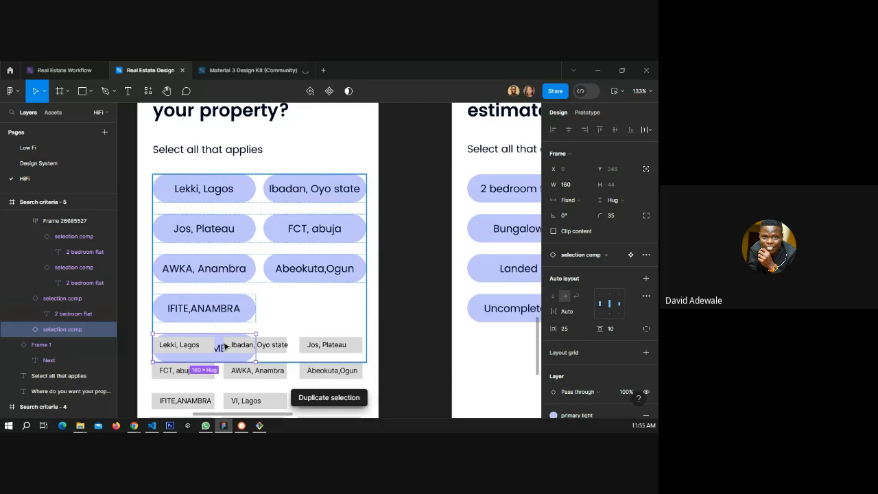
{"action": "left_click", "coordinate": [25, 298]}
{"action": "left_click", "coordinate": [62, 299], "text": "shift"}
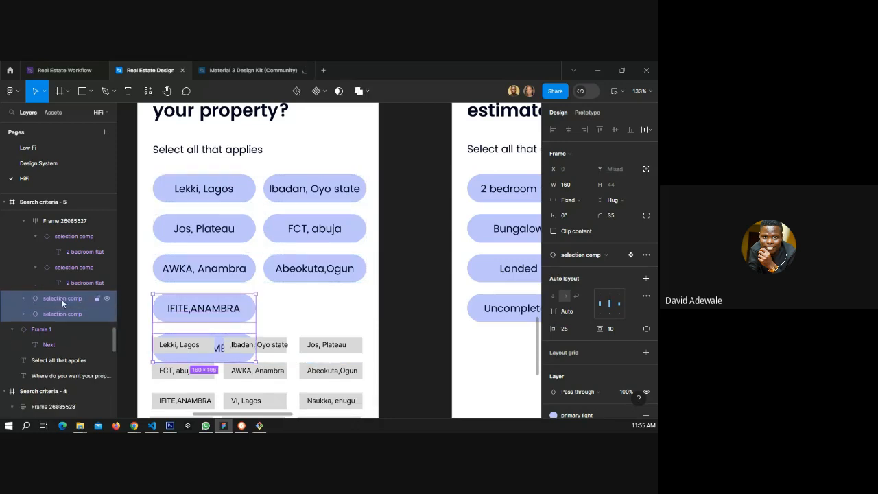
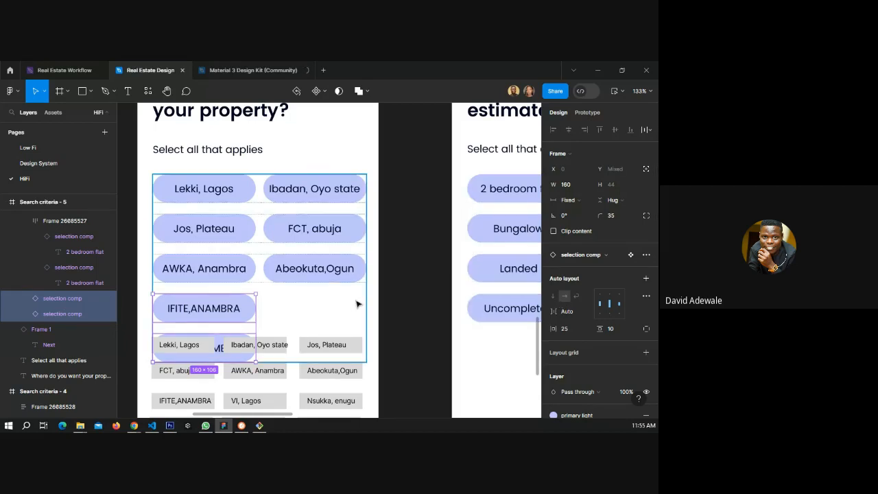
Wrap the two IFITE,ANAMBRA chips in a horizontal auto layout row and compare its spacing with the rows above.
{"action": "key", "text": "shift+a"}
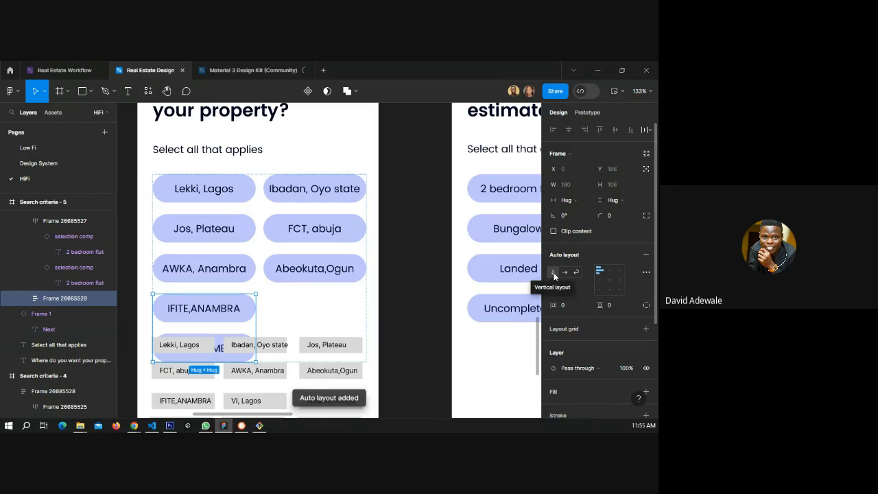
{"action": "left_click", "coordinate": [563, 272]}
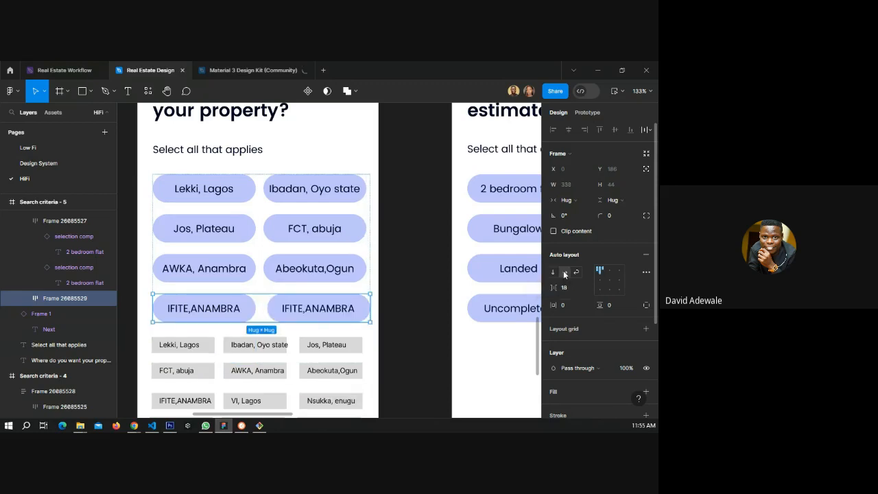
{"action": "left_click", "coordinate": [343, 273]}
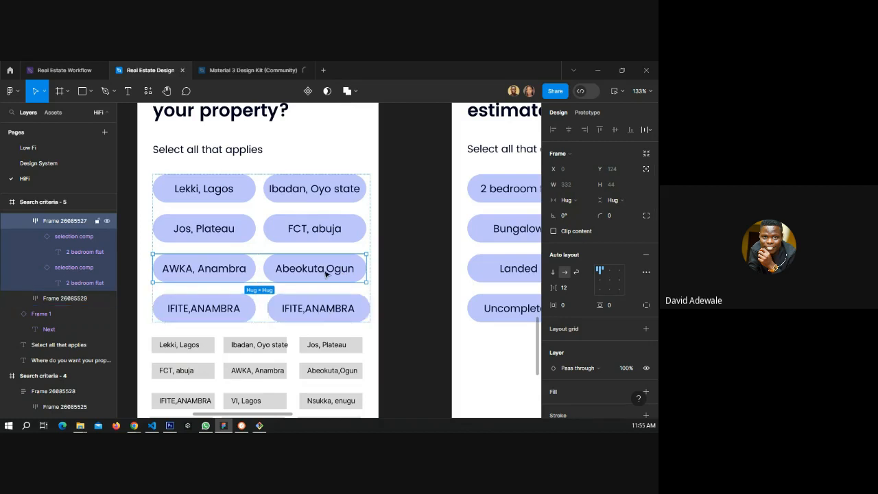
{"action": "left_click", "coordinate": [306, 307]}
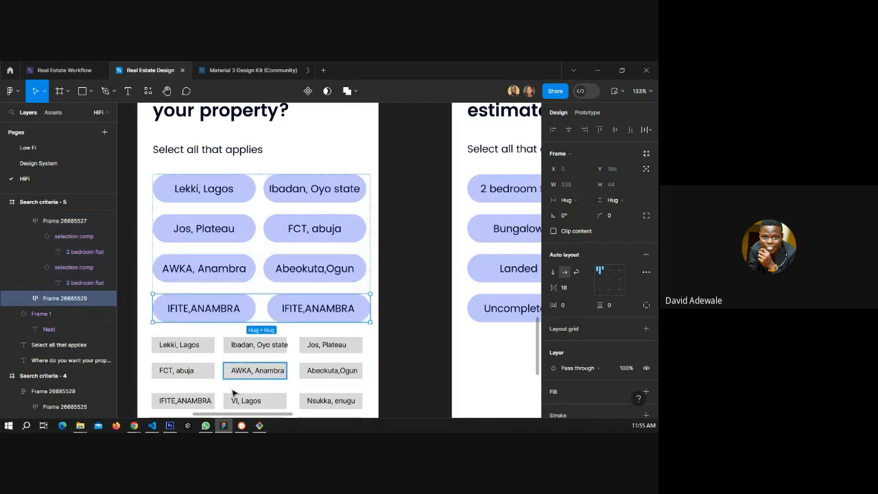
Replace the second IFITE,ANAMBRA chip label with "VI, Lagos" copied from the location list.
{"action": "left_click", "coordinate": [255, 402]}
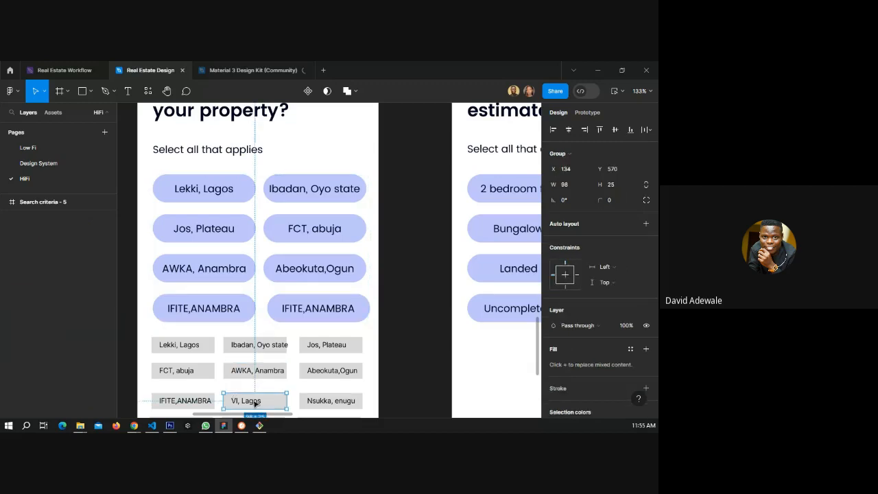
{"action": "double_click", "coordinate": [254, 402]}
{"action": "key", "text": "ctrl+c"}
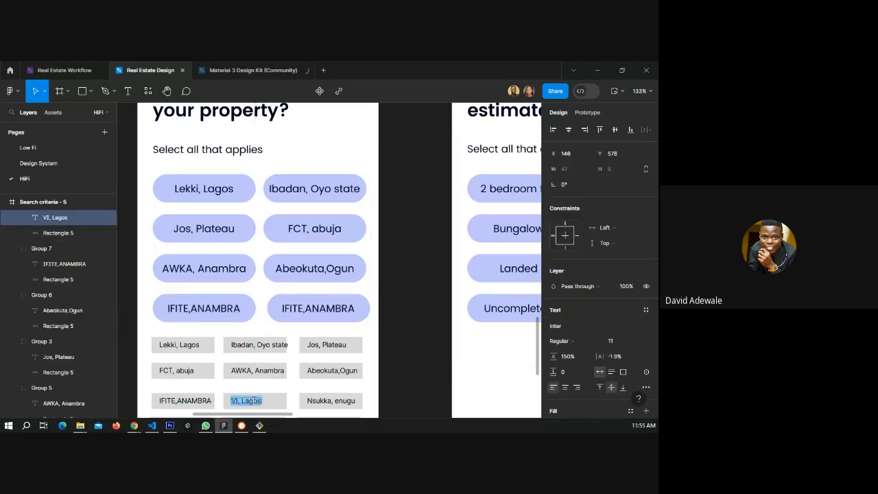
{"action": "double_click", "coordinate": [321, 308]}
{"action": "key", "text": "ctrl+v"}
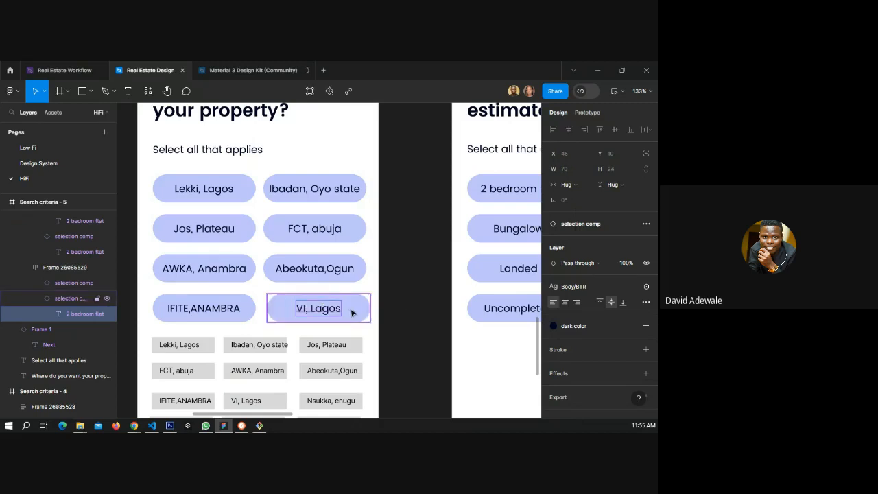
Delete the first two rows of already-used location tags from the list below the chips.
{"action": "scroll", "coordinate": [151, 354], "scroll_direction": "down", "scroll_amount": 2}
{"action": "left_click_drag", "start_coordinate": [149, 343], "coordinate": [262, 336]}
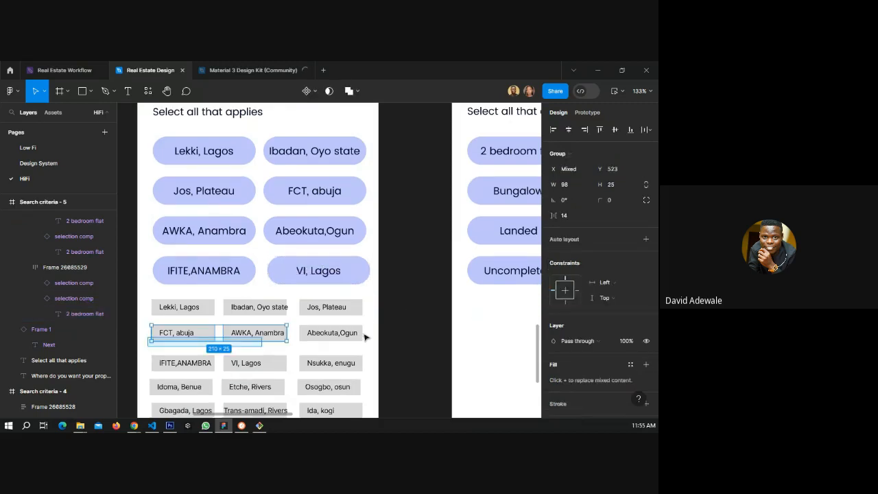
{"action": "left_click_drag", "start_coordinate": [365, 337], "coordinate": [369, 307]}
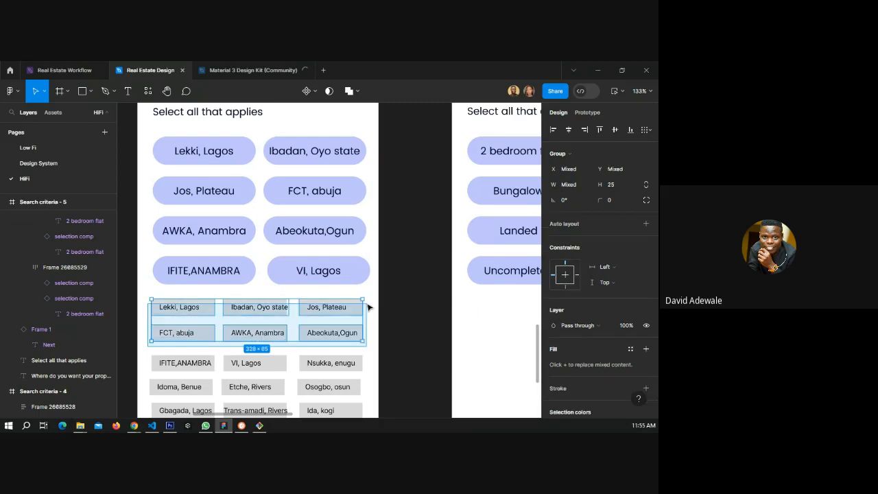
{"action": "key", "text": "Delete"}
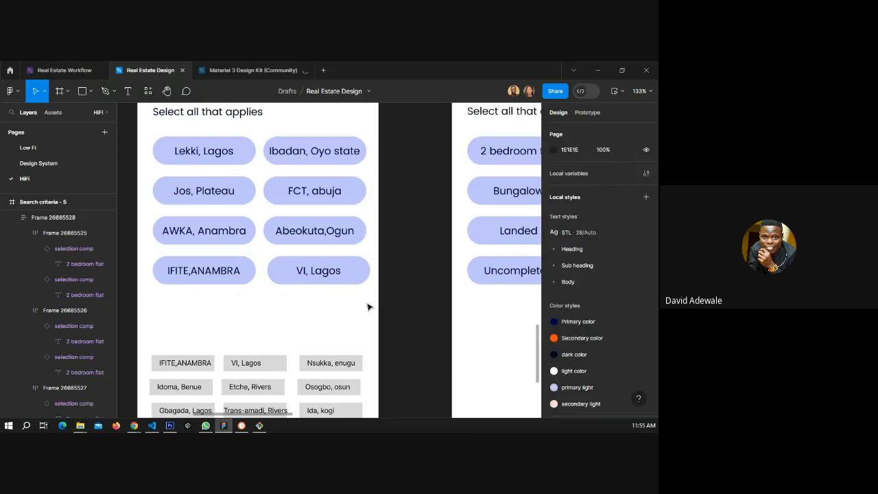
Duplicate the IFITE,ANAMBRA / VI, Lagos chip row and relabel its first chip "Nsukka, enugu" from the list.
{"action": "left_click", "coordinate": [245, 273]}
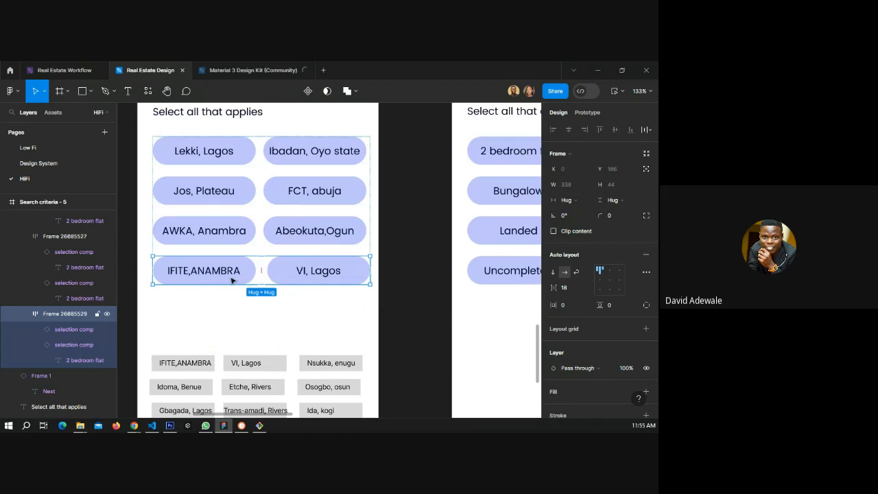
{"action": "key", "text": "ctrl+d"}
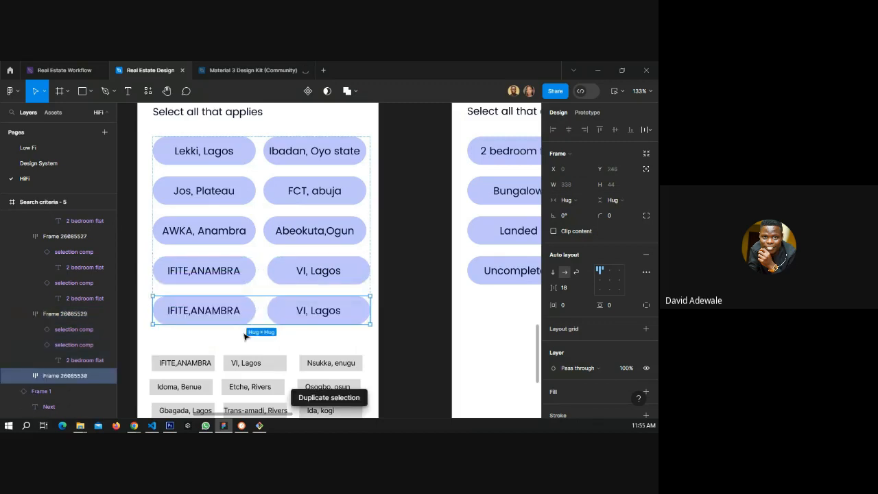
{"action": "scroll", "coordinate": [314, 325], "scroll_direction": "down", "scroll_amount": 2}
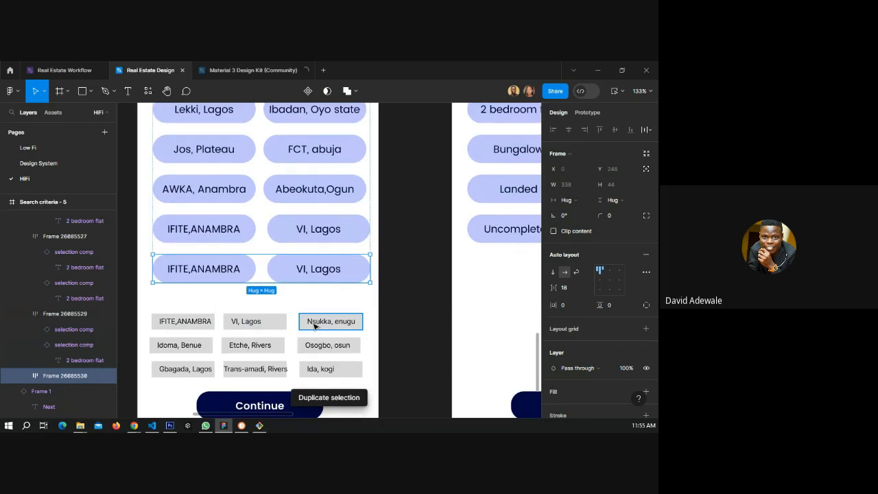
{"action": "double_click", "coordinate": [314, 324]}
{"action": "key", "text": "ctrl+c"}
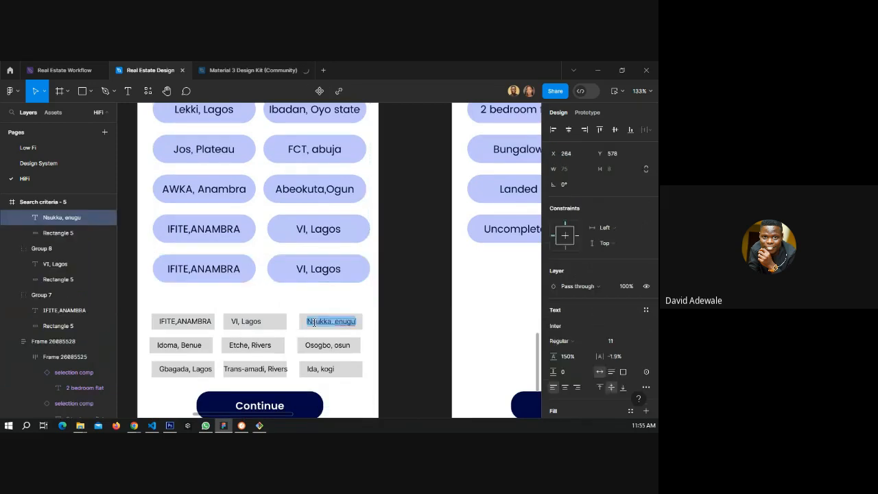
{"action": "left_click", "coordinate": [199, 269]}
{"action": "key", "text": "ctrl+v"}
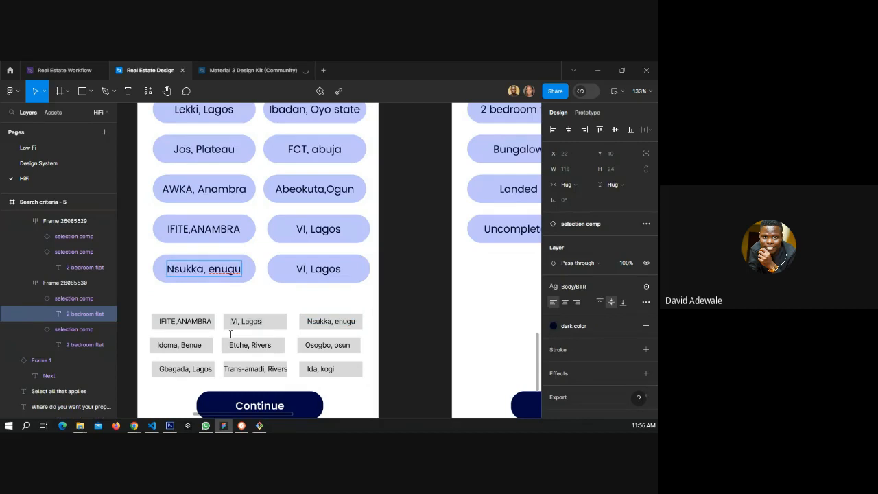
Replace the second chip label in the new row with "Idoma, Benue" copied from the location list.
{"action": "double_click", "coordinate": [183, 344]}
{"action": "key", "text": "ctrl+c"}
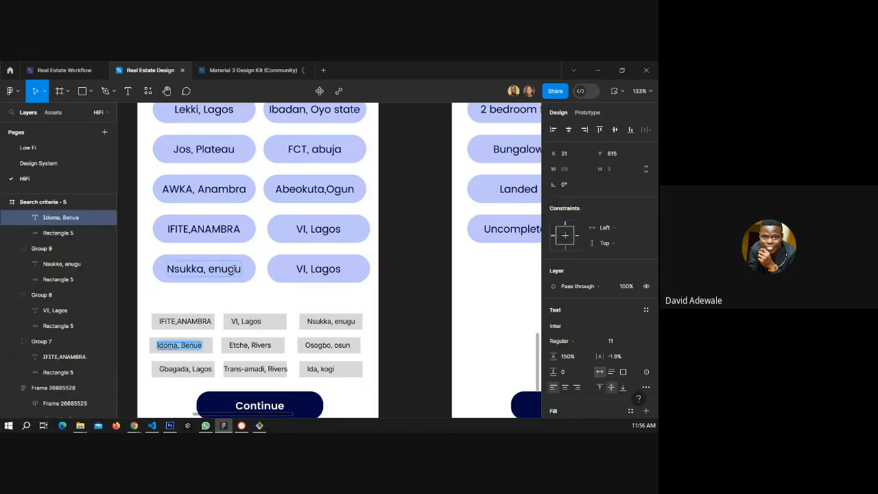
{"action": "left_click", "coordinate": [338, 268]}
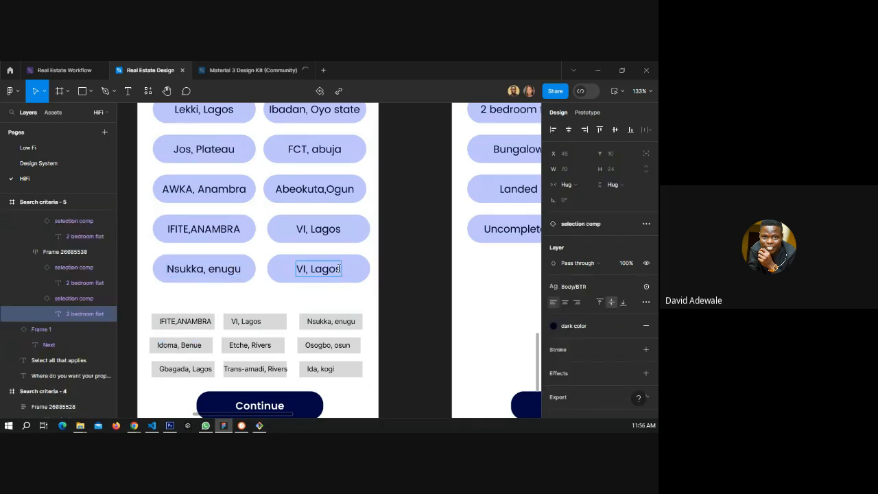
{"action": "double_click", "coordinate": [338, 268]}
{"action": "key", "text": "ctrl+v"}
{"action": "key", "text": "Escape"}
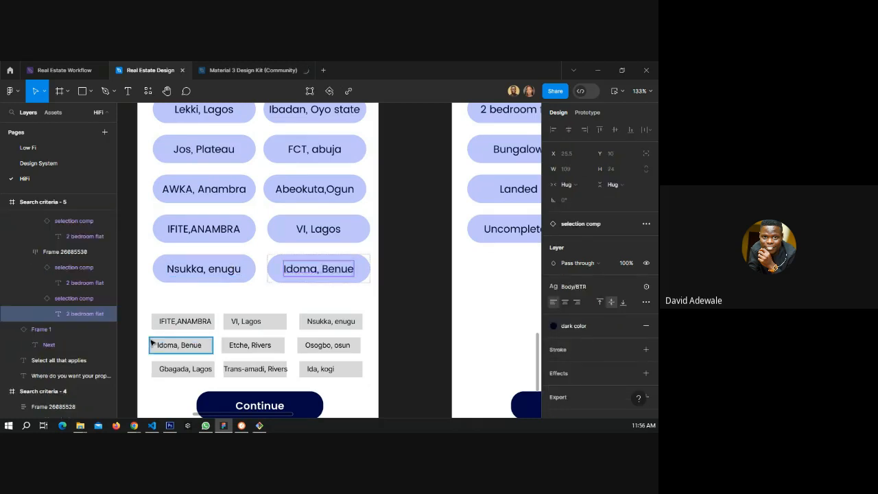
Delete the IFITE,ANAMBRA, VI, Lagos and Nsukka, enugu tag row from the location list.
{"action": "left_click_drag", "start_coordinate": [145, 311], "coordinate": [367, 334]}
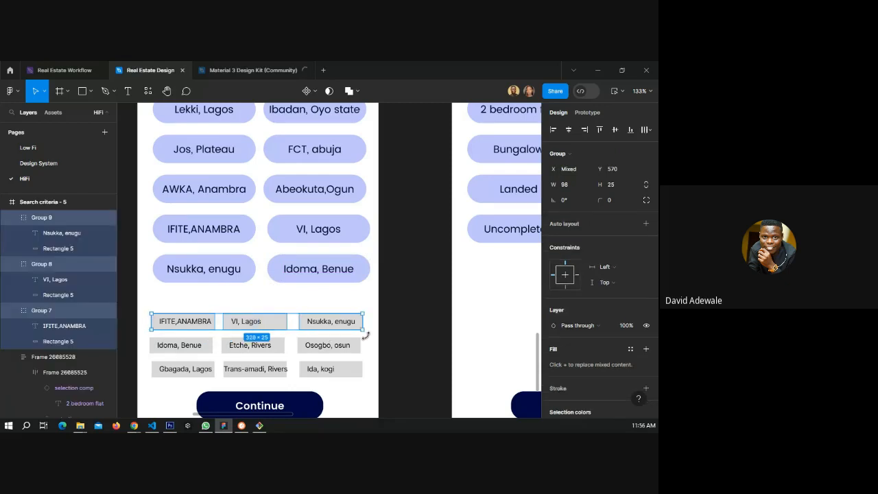
{"action": "key", "text": "Delete"}
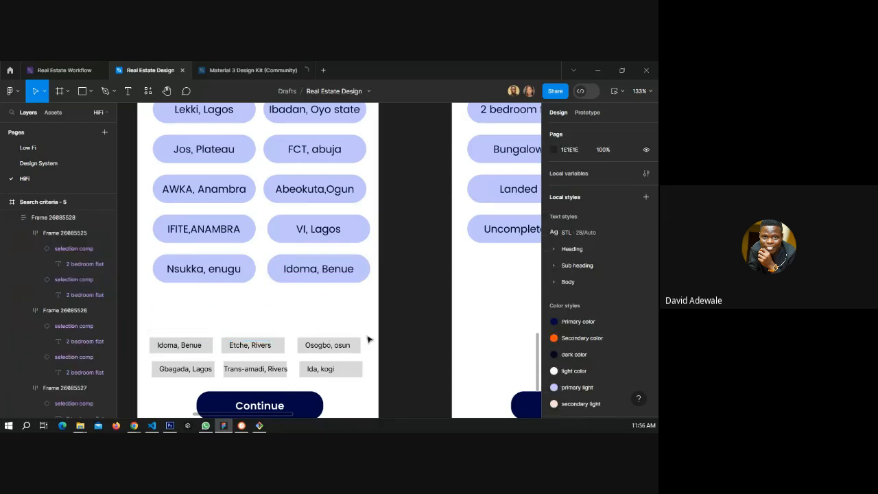
Duplicate the Nsukka / Idoma chip row and relabel its first chip "Etche, Rivers" from the list.
{"action": "double_click", "coordinate": [236, 274]}
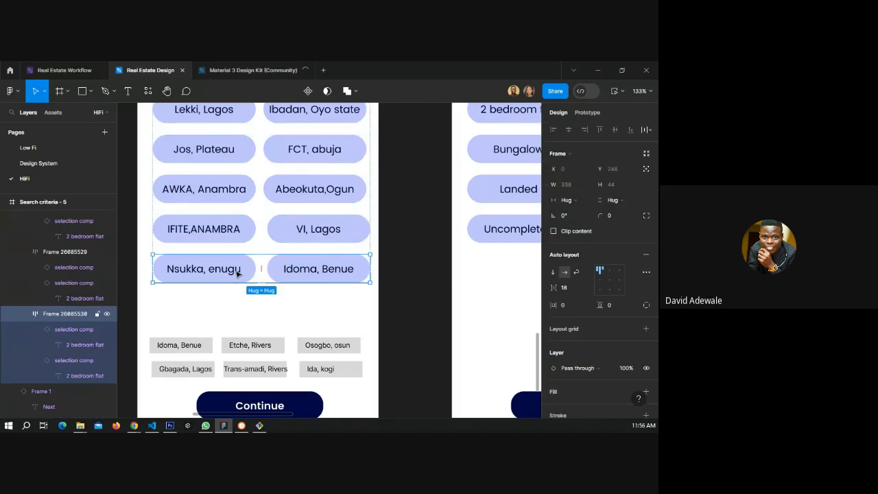
{"action": "key", "text": "ctrl+d"}
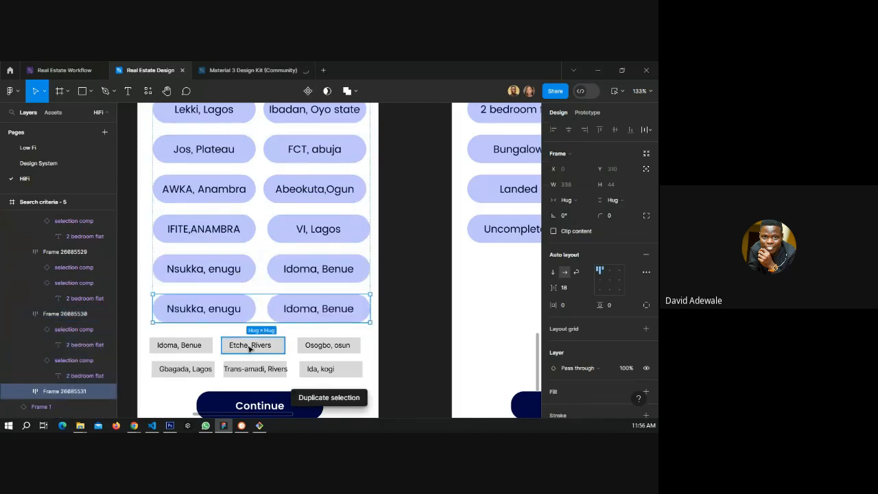
{"action": "double_click", "coordinate": [249, 345]}
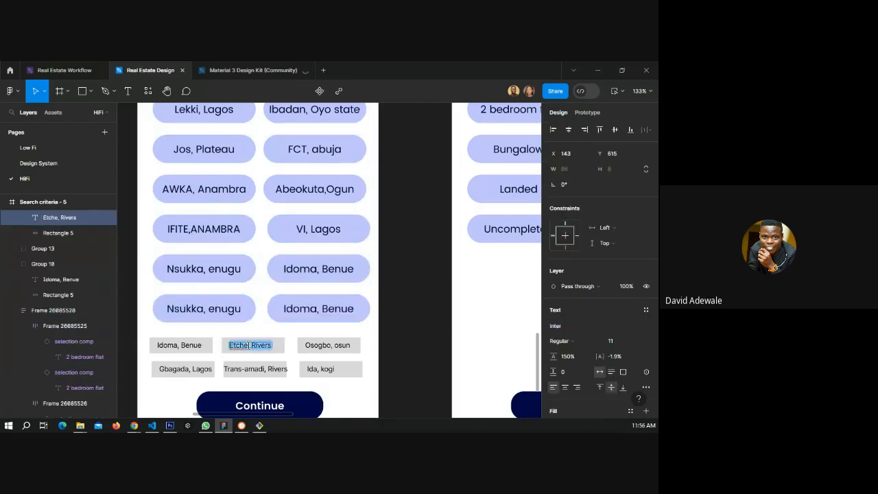
{"action": "double_click", "coordinate": [223, 309]}
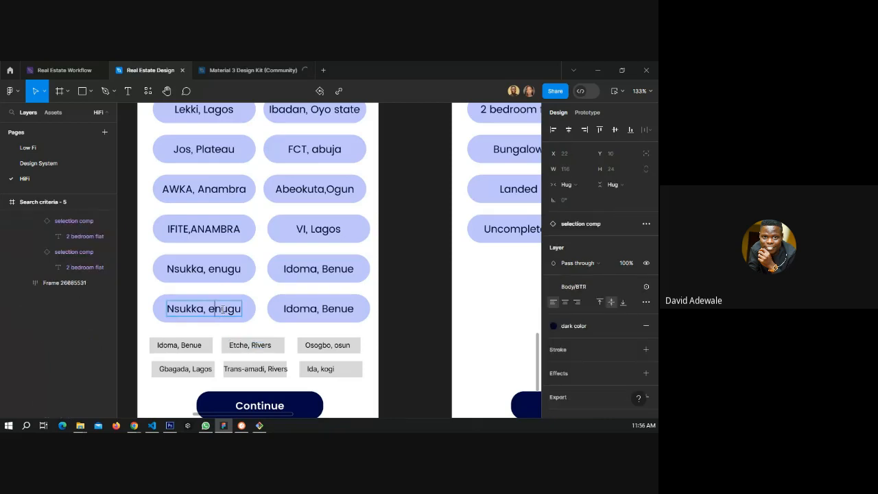
{"action": "key", "text": "ctrl+a"}
{"action": "type", "text": "Etche, Rivers"}
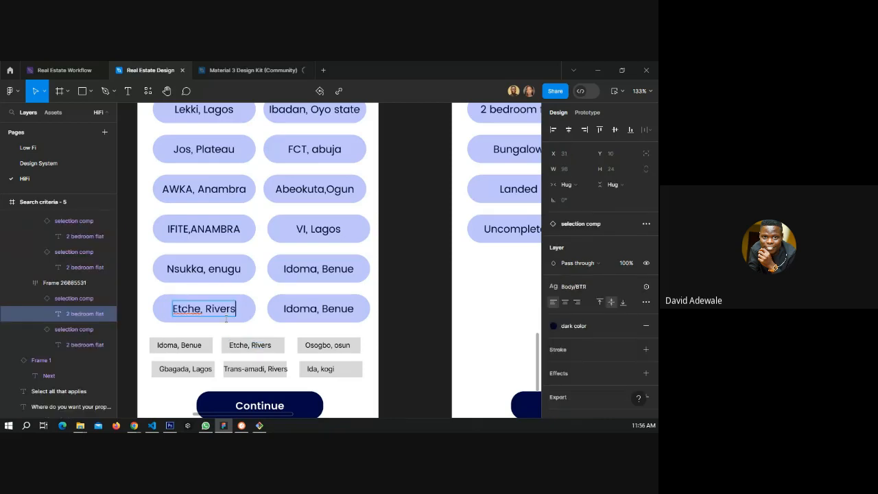
Replace the second chip label in that row with "Osogbo, osun" copied from the location list.
{"action": "double_click", "coordinate": [317, 345]}
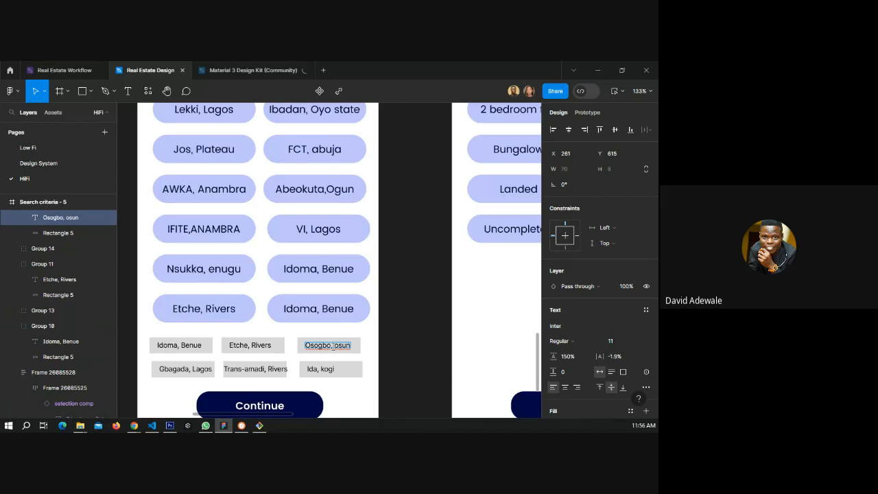
{"action": "key", "text": "ctrl+a"}
{"action": "key", "text": "ctrl+c"}
{"action": "double_click", "coordinate": [309, 308]}
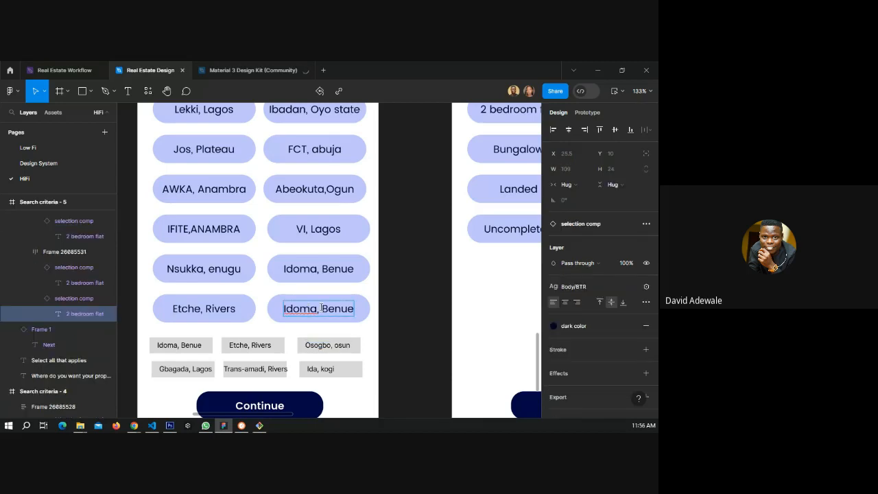
{"action": "key", "text": "ctrl+v"}
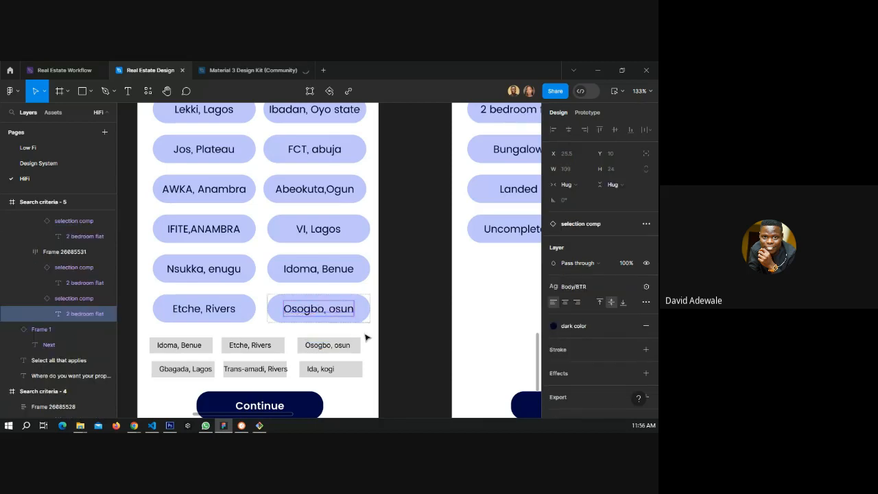
Delete the Idoma, Etche and Osogbo tag row from the location list.
{"action": "left_click_drag", "start_coordinate": [367, 335], "coordinate": [145, 352]}
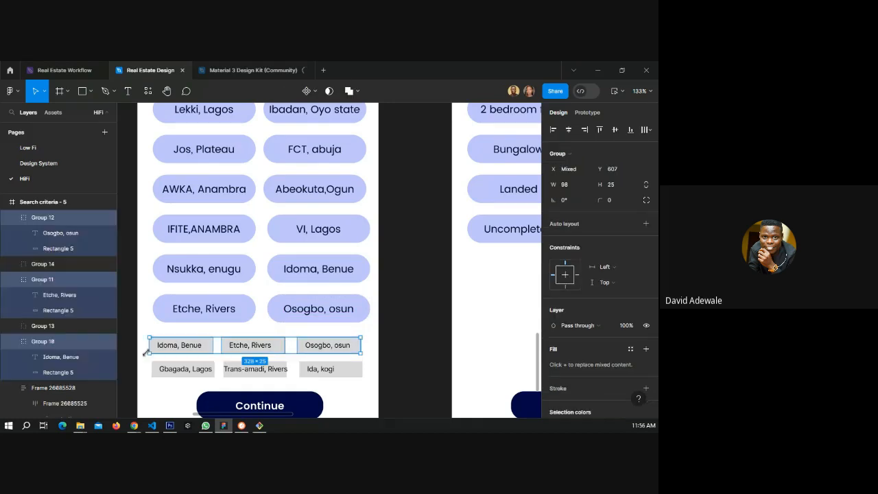
{"action": "key", "text": "Delete"}
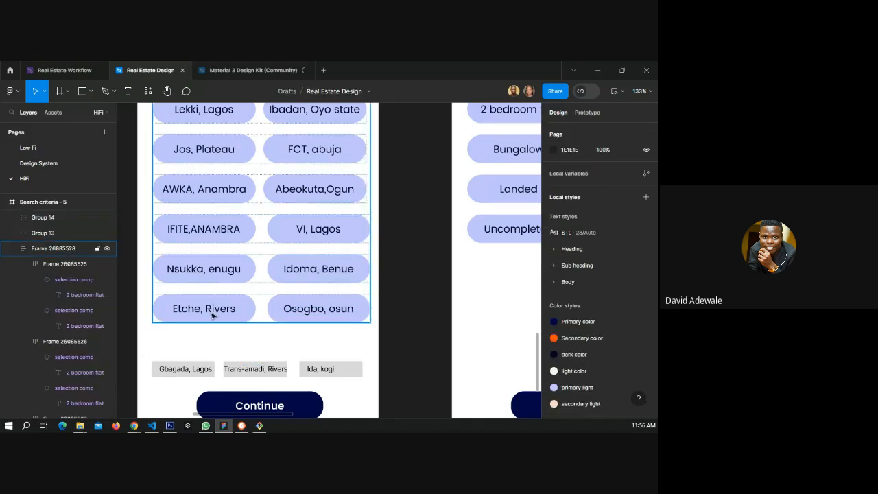
Duplicate the Etche / Osogbo chip row and relabel its first chip "Gbagada, Lagos" from the list.
{"action": "double_click", "coordinate": [240, 311]}
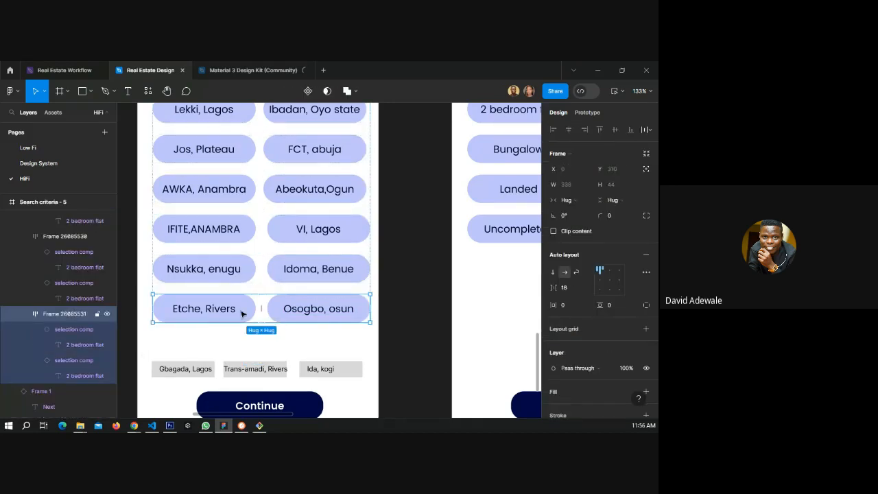
{"action": "key", "text": "ctrl+d"}
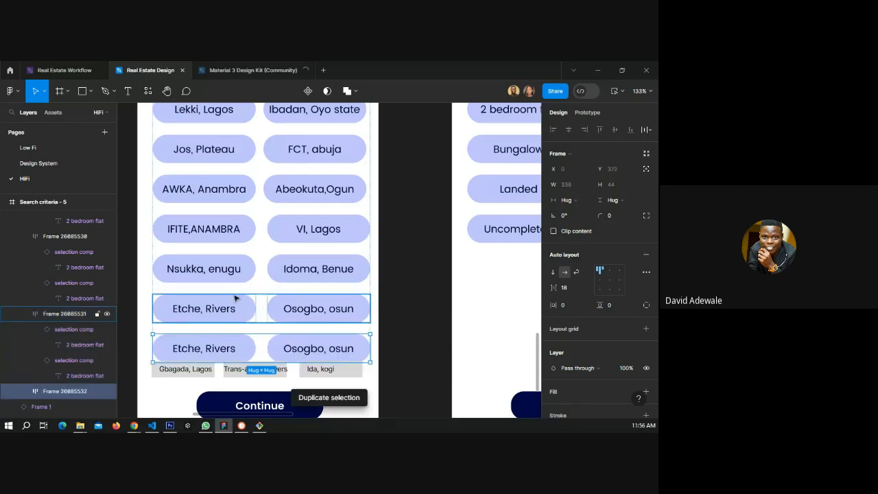
{"action": "scroll", "coordinate": [206, 322], "scroll_direction": "down", "scroll_amount": 1}
{"action": "left_click", "coordinate": [183, 348]}
{"action": "double_click", "coordinate": [184, 346]}
{"action": "key", "text": "ctrl+c"}
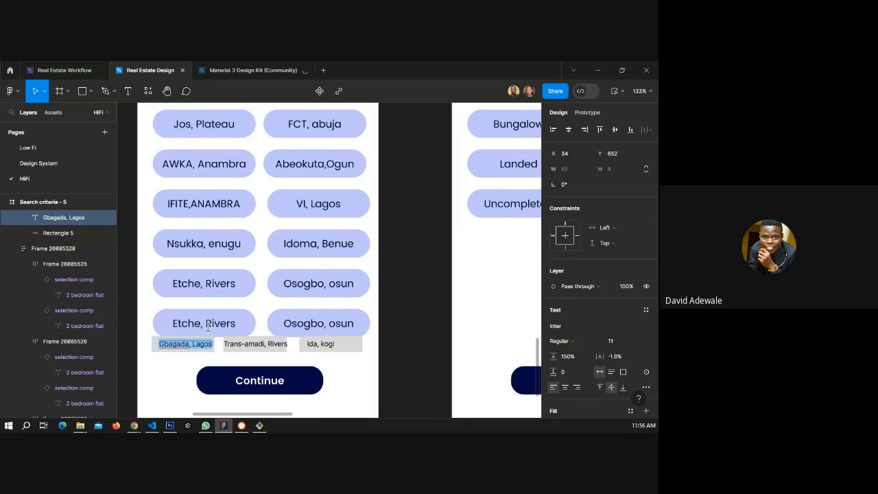
{"action": "left_click", "coordinate": [211, 324]}
{"action": "key", "text": "ctrl+a"}
{"action": "key", "text": "ctrl+v"}
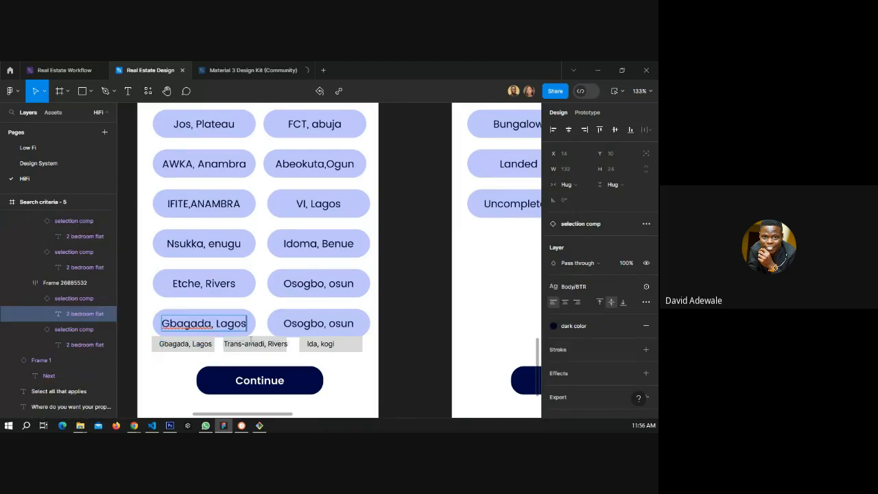
Replace the second chip label in the new row with "Trans-amadi, Rivers" copied from the location list.
{"action": "double_click", "coordinate": [264, 344]}
{"action": "key", "text": "ctrl+c"}
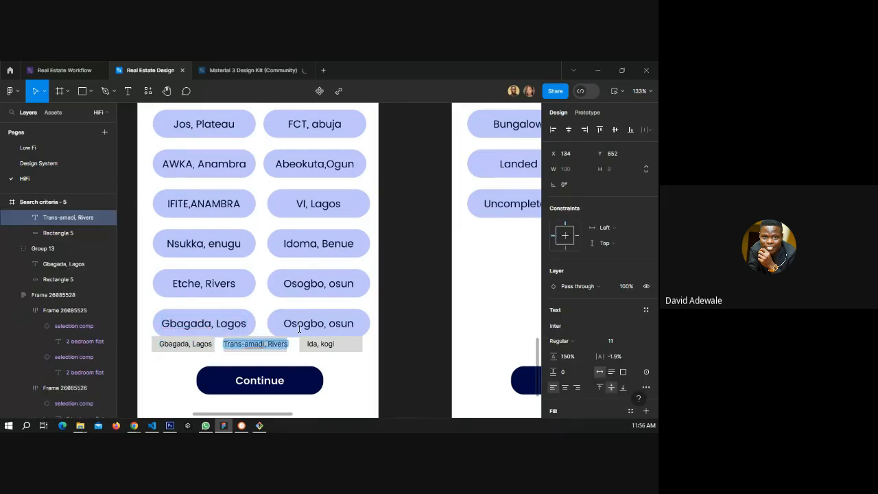
{"action": "left_click", "coordinate": [309, 323]}
{"action": "key", "text": "ctrl+a"}
{"action": "key", "text": "ctrl+v"}
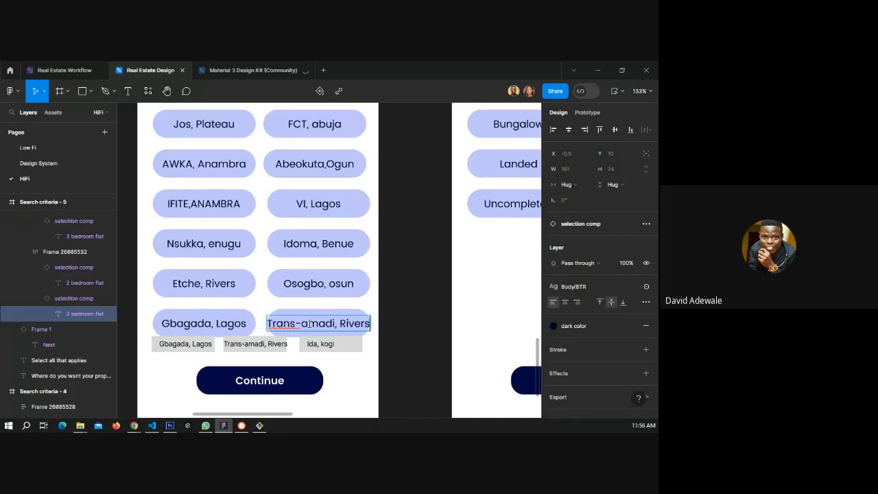
{"action": "key", "text": "Escape"}
Delete the Gbagada and Trans-amadi tags from the location list.
{"action": "left_click", "coordinate": [317, 346]}
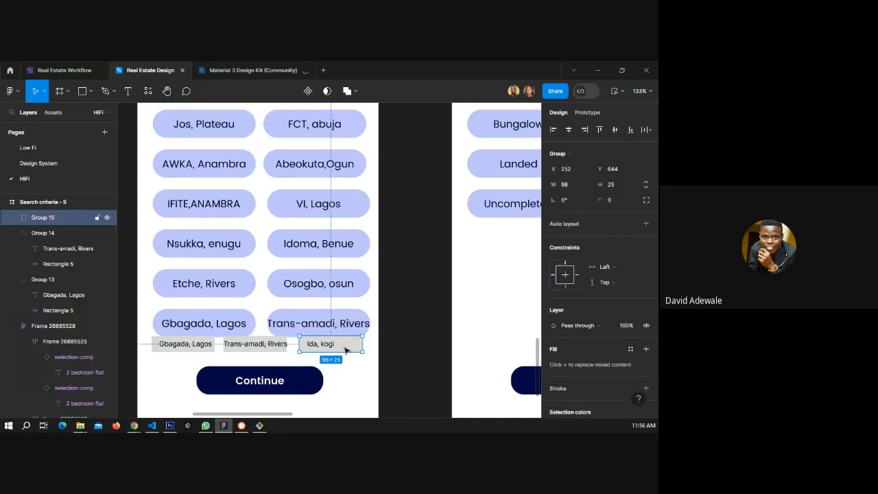
{"action": "left_click", "coordinate": [257, 343]}
{"action": "left_click", "coordinate": [200, 350], "text": "shift"}
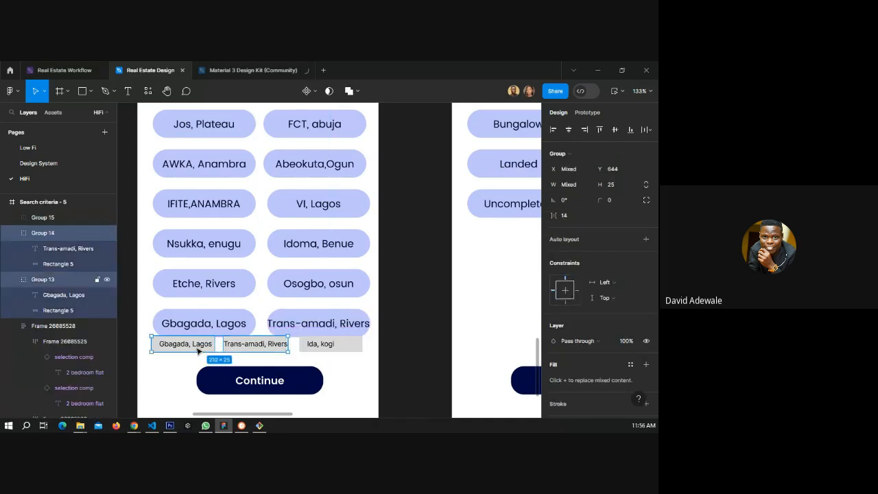
{"action": "key", "text": "Delete"}
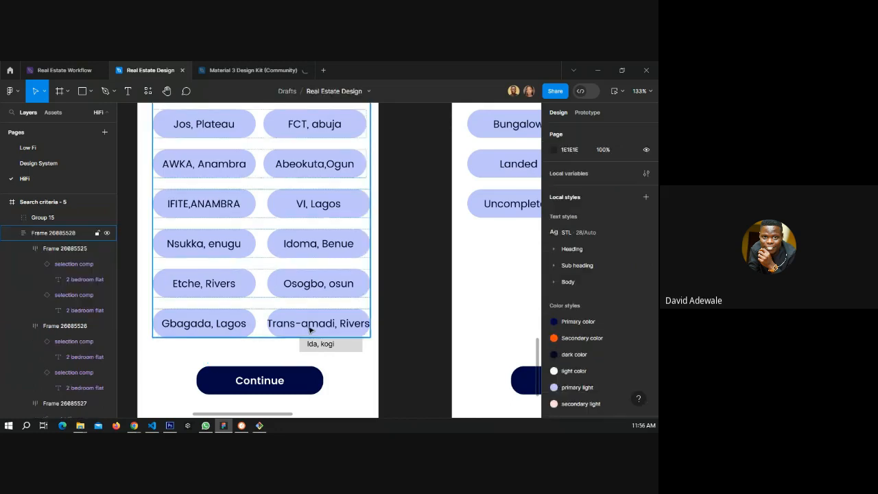
Duplicate the Gbagada / Trans-amadi chip row and copy the "Ida, kogi" label from the list.
{"action": "left_click", "coordinate": [309, 330]}
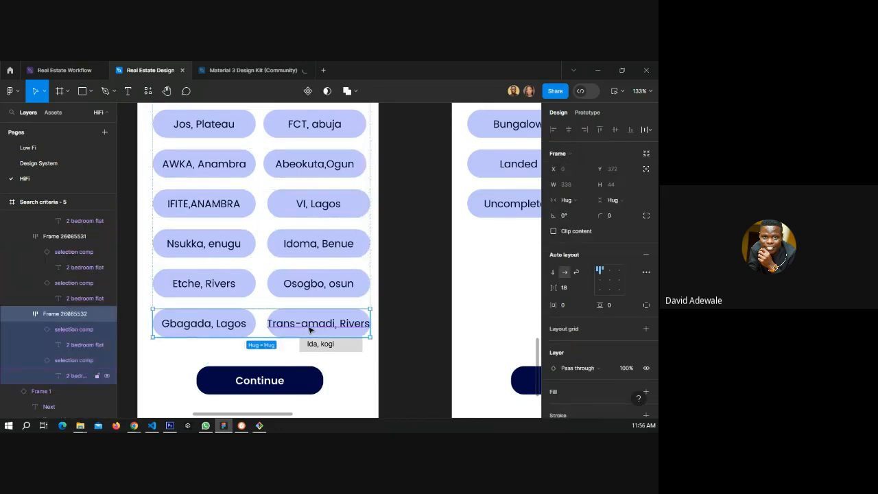
{"action": "key", "text": "ctrl+d"}
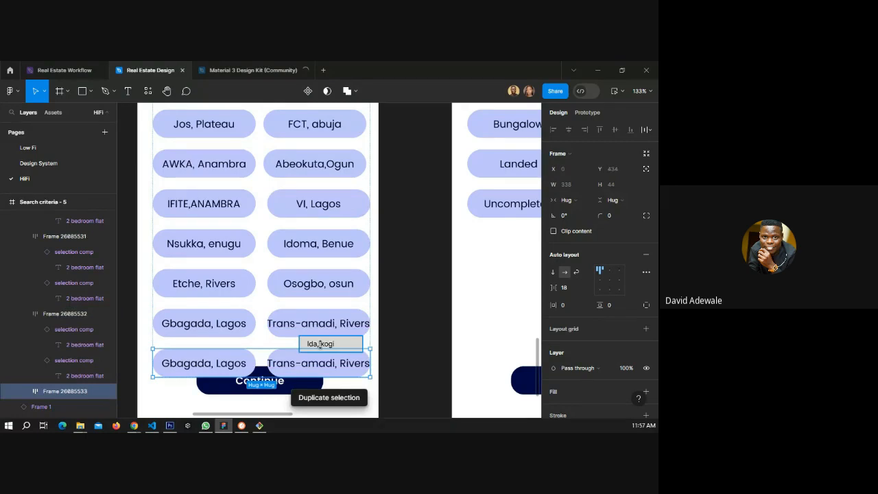
{"action": "left_click", "coordinate": [320, 343]}
{"action": "double_click", "coordinate": [326, 345]}
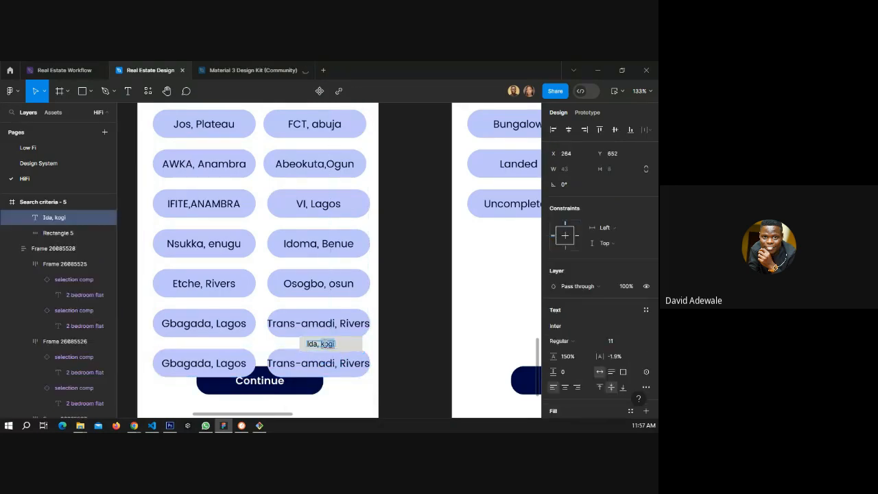
{"action": "left_click_drag", "start_coordinate": [324, 343], "coordinate": [271, 357]}
{"action": "key", "text": "ctrl+c"}
Relabel the new row's first chip "Ida, kogi" and delete its second chip.
{"action": "left_click", "coordinate": [218, 363]}
{"action": "double_click", "coordinate": [219, 362]}
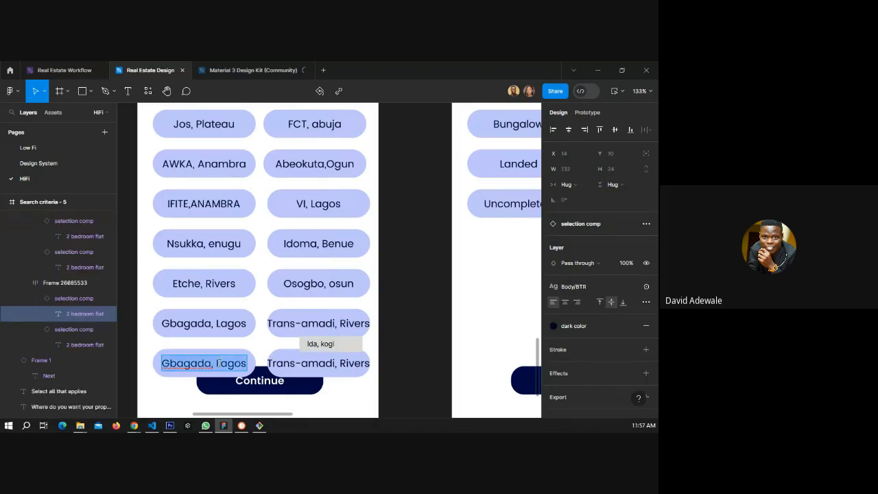
{"action": "key", "text": "ctrl+v"}
{"action": "left_click", "coordinate": [283, 361]}
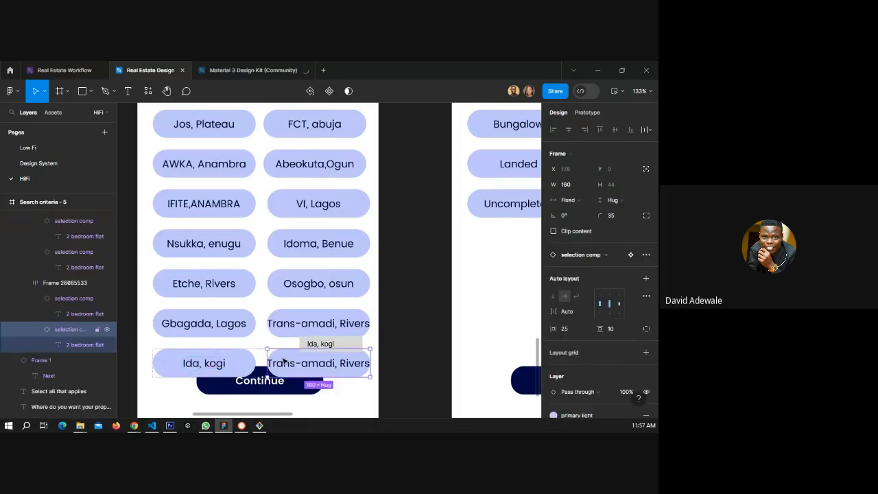
{"action": "key", "text": "Delete"}
{"action": "left_click", "coordinate": [243, 357]}
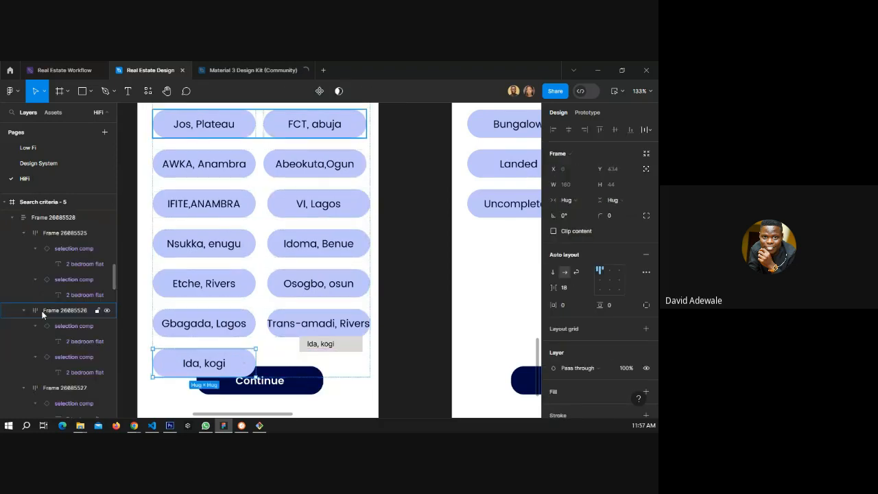
{"action": "scroll", "coordinate": [46, 311], "scroll_direction": "down", "scroll_amount": 5}
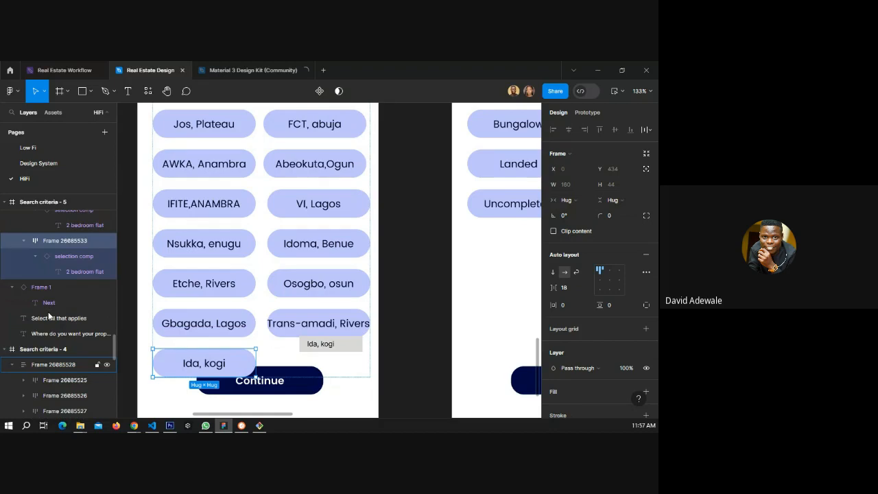
{"action": "right_click", "coordinate": [56, 240]}
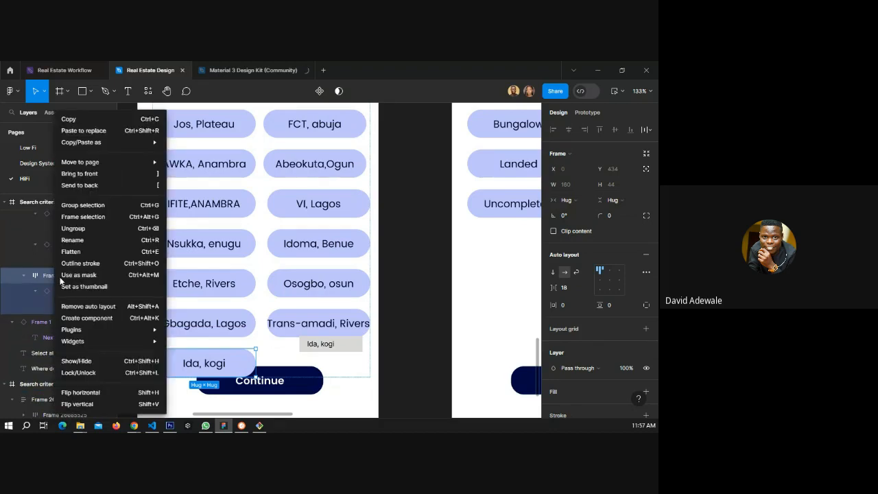
{"action": "left_click", "coordinate": [79, 239]}
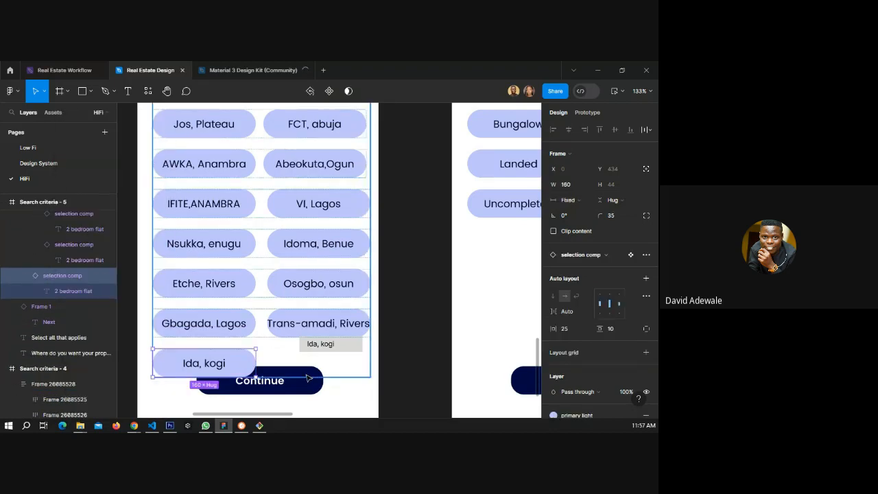
Set the vertical spacing between the location chip rows to 15.
{"action": "left_click", "coordinate": [293, 355]}
{"action": "scroll", "coordinate": [293, 355], "scroll_direction": "up", "scroll_amount": 1}
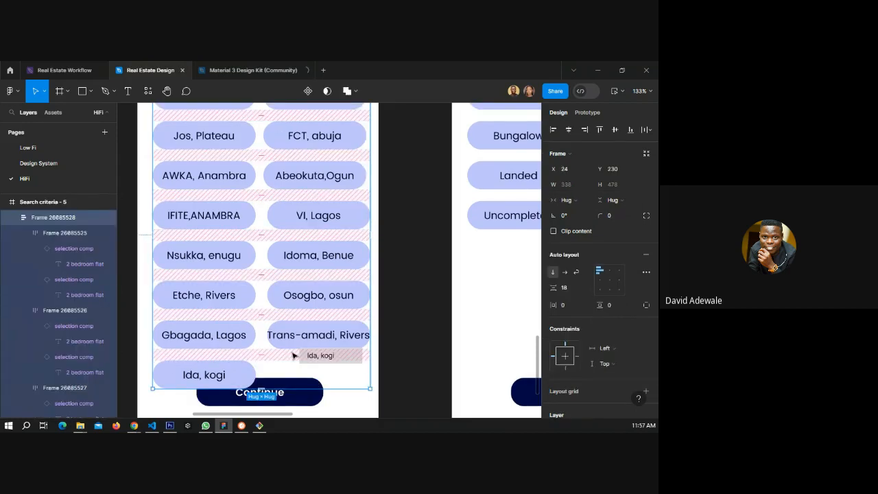
{"action": "scroll", "coordinate": [293, 355], "scroll_direction": "up", "scroll_amount": 3}
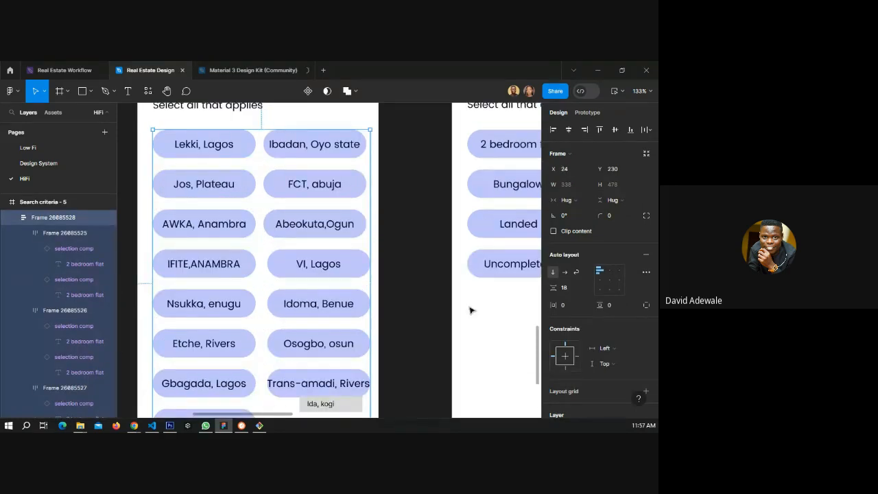
{"action": "left_click", "coordinate": [565, 288]}
{"action": "type", "text": "15"}
{"action": "key", "text": "Return"}
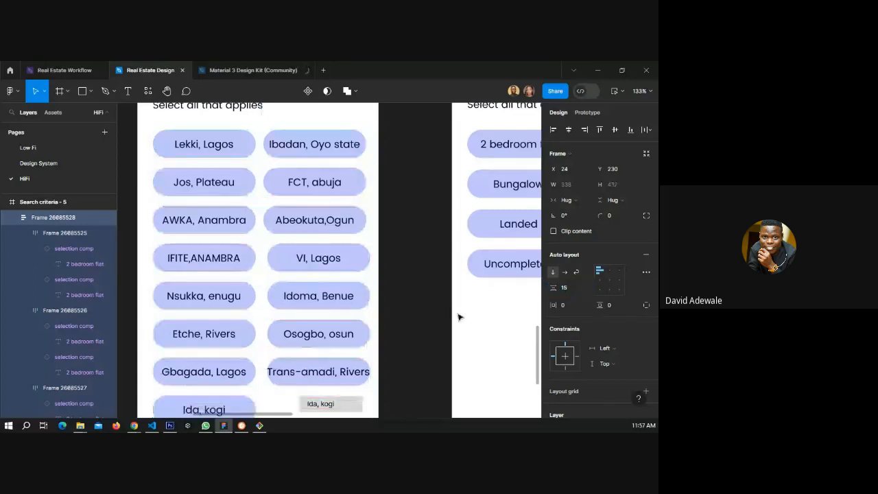
Delete the remaining "Ida, kogi" tag from the location list.
{"action": "scroll", "coordinate": [303, 313], "scroll_direction": "down", "scroll_amount": 1}
{"action": "left_click", "coordinate": [336, 369]}
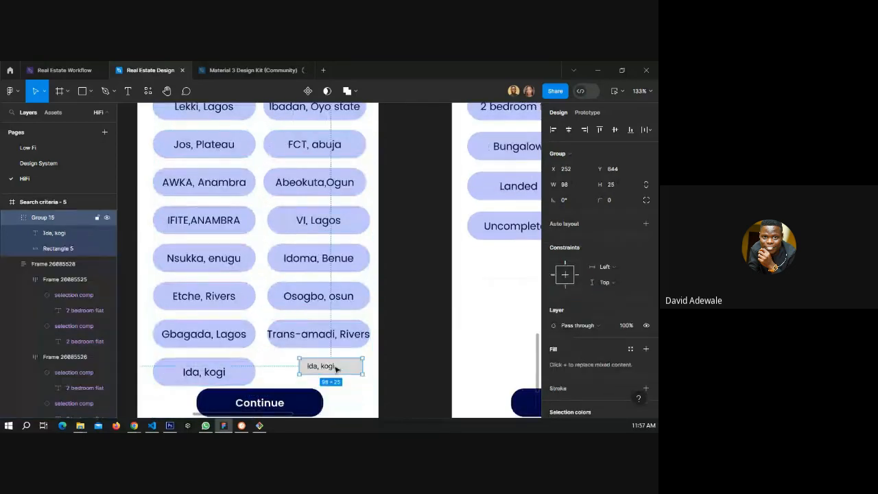
{"action": "key", "text": "Delete"}
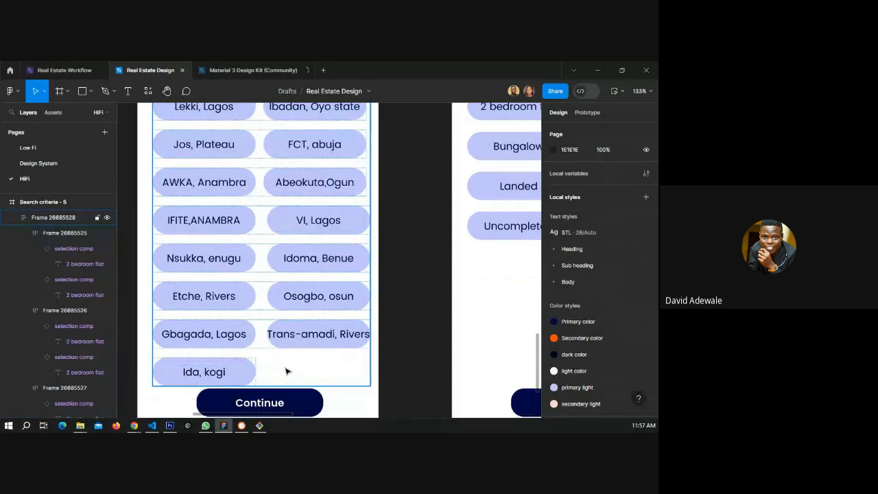
Give the location chip frame a fixed height of about 441 and enable Clip content.
{"action": "left_click", "coordinate": [287, 371]}
{"action": "left_click_drag", "start_coordinate": [292, 386], "coordinate": [293, 335]}
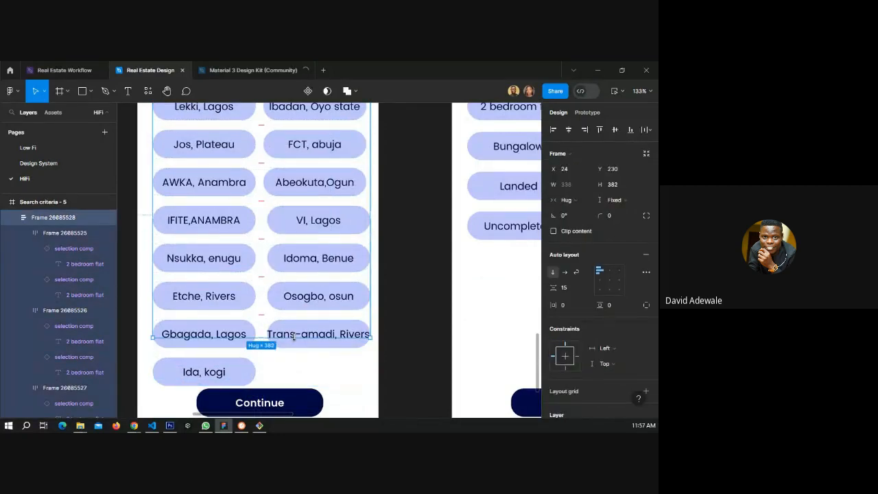
{"action": "left_click", "coordinate": [553, 231]}
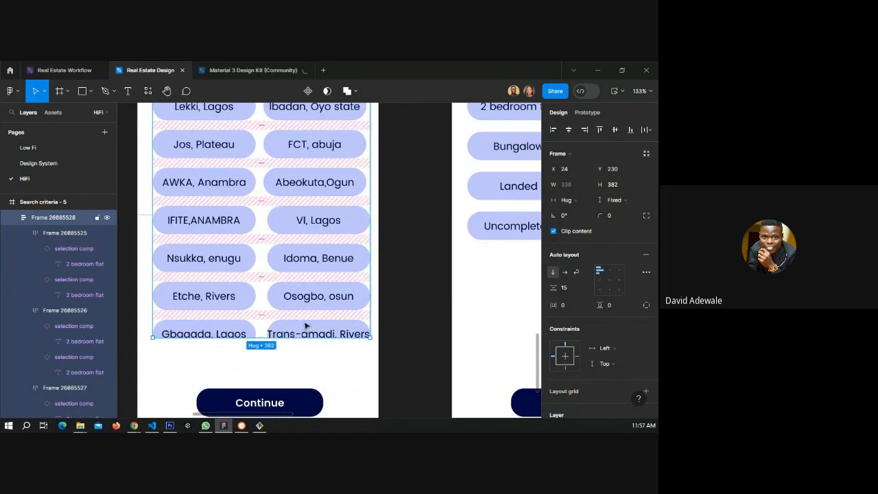
{"action": "scroll", "coordinate": [295, 318], "scroll_direction": "up", "scroll_amount": 1}
{"action": "scroll", "coordinate": [285, 310], "scroll_direction": "up", "scroll_amount": 1}
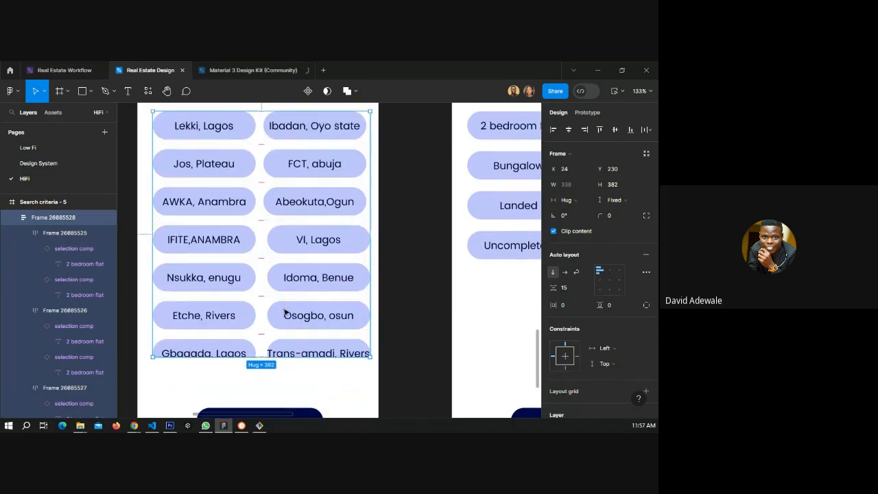
{"action": "scroll", "coordinate": [267, 312], "scroll_direction": "down", "scroll_amount": 5}
{"action": "left_click_drag", "start_coordinate": [242, 303], "coordinate": [232, 338]}
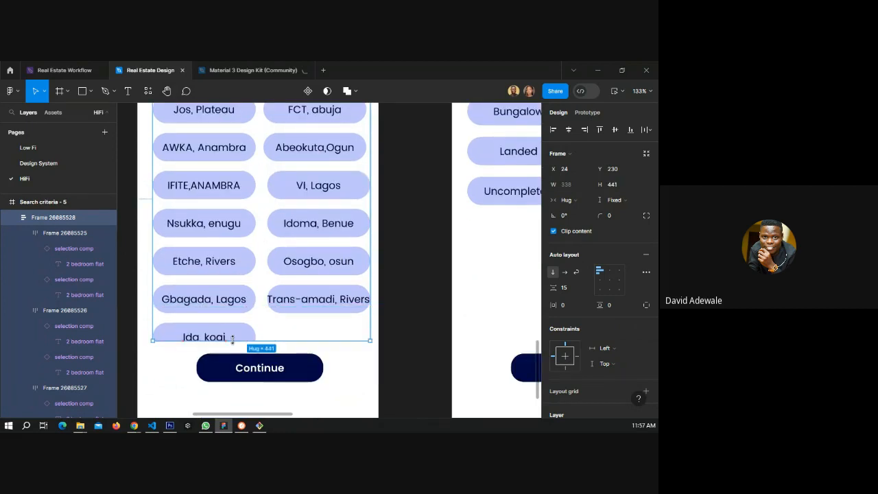
Review the location chip layout and Continue button on the location screen.
{"action": "left_click", "coordinate": [397, 330]}
{"action": "scroll", "coordinate": [395, 331], "scroll_direction": "up", "scroll_amount": 4}
{"action": "scroll", "coordinate": [395, 331], "scroll_direction": "down", "scroll_amount": 3}
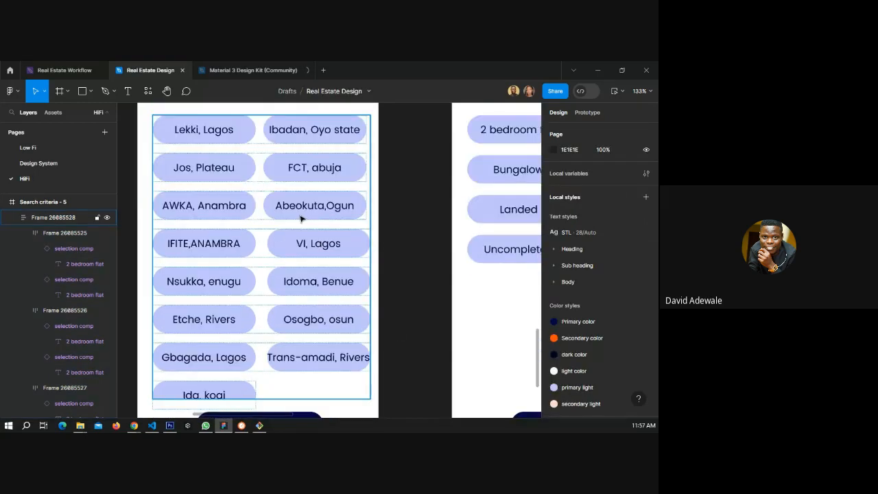
{"action": "scroll", "coordinate": [300, 218], "scroll_direction": "down", "scroll_amount": 1}
{"action": "scroll", "coordinate": [300, 287], "scroll_direction": "up", "scroll_amount": 5}
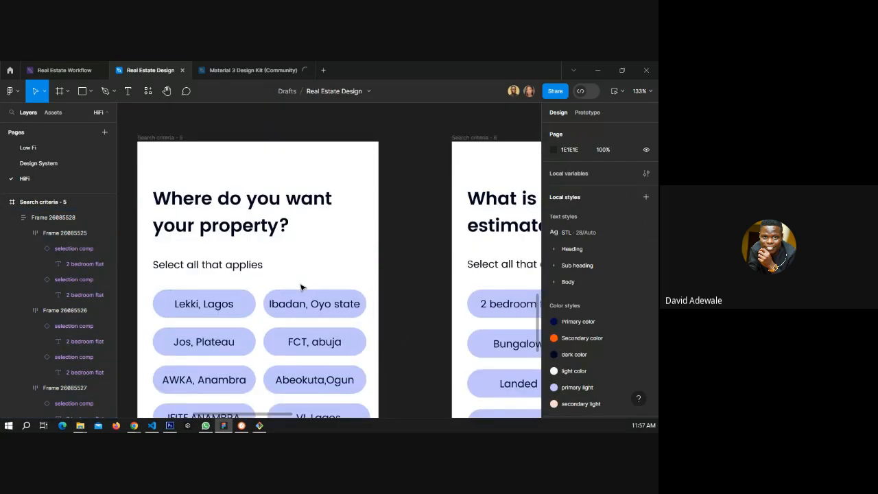
{"action": "scroll", "coordinate": [300, 287], "scroll_direction": "down", "scroll_amount": 4}
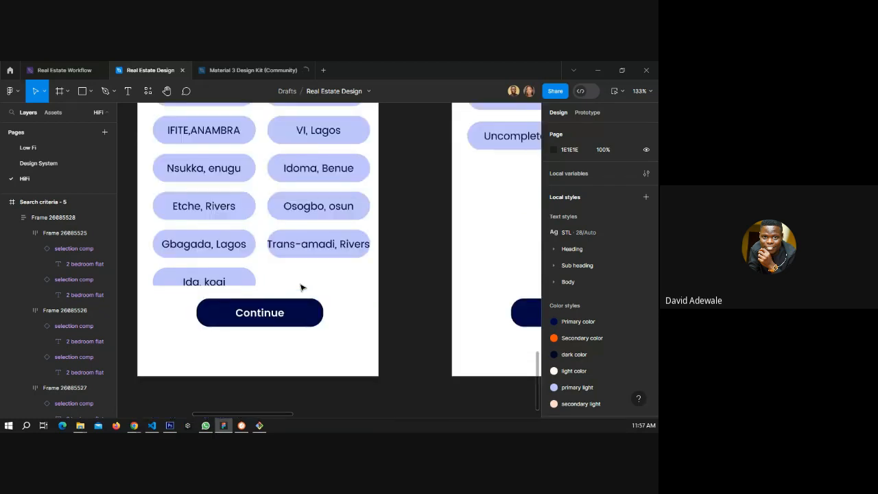
{"action": "scroll", "coordinate": [300, 288], "scroll_direction": "down", "scroll_amount": 1}
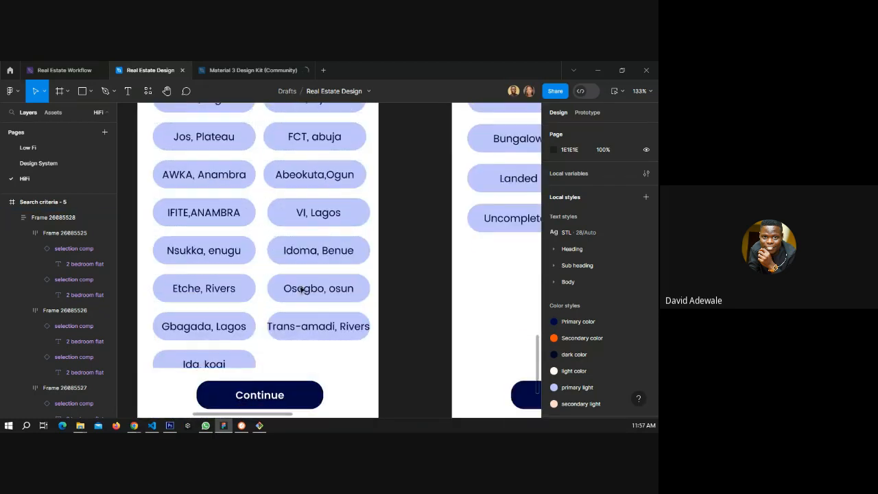
{"action": "left_click", "coordinate": [313, 333]}
{"action": "left_click", "coordinate": [303, 329]}
{"action": "left_click", "coordinate": [413, 327]}
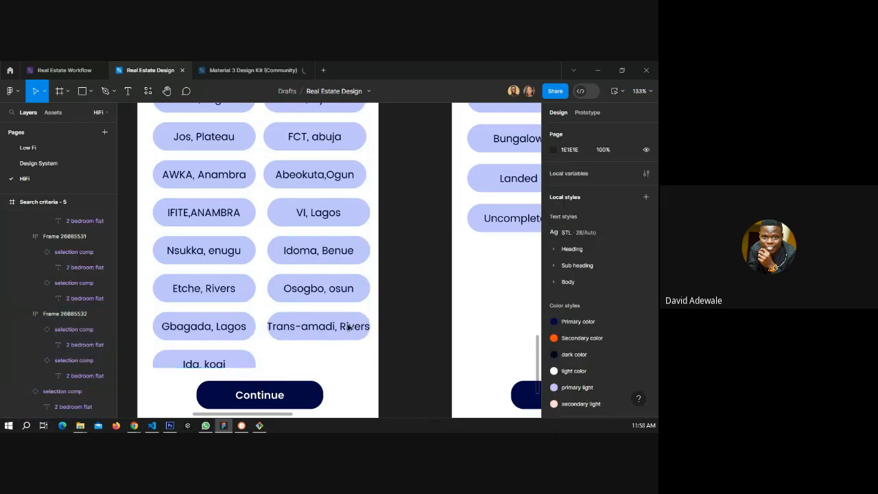
{"action": "scroll", "coordinate": [278, 226], "scroll_direction": "down", "scroll_amount": 3}
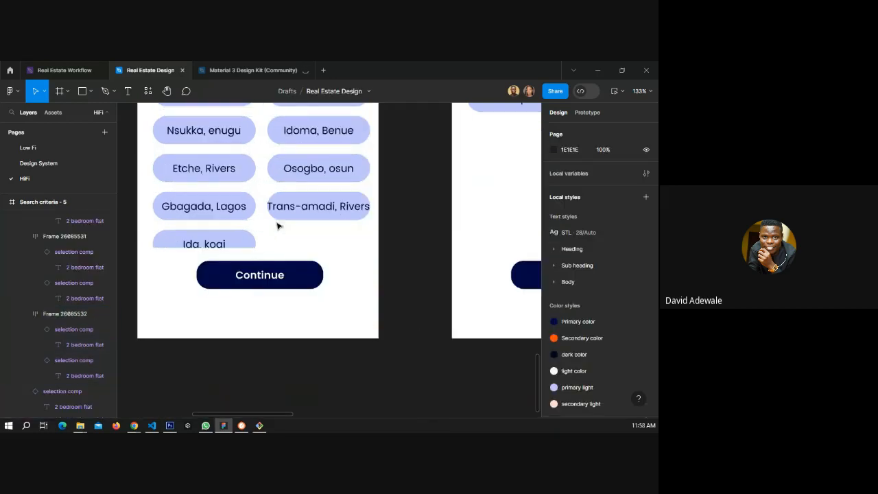
{"action": "left_click", "coordinate": [300, 275]}
{"action": "scroll", "coordinate": [300, 274], "scroll_direction": "down", "scroll_amount": 5}
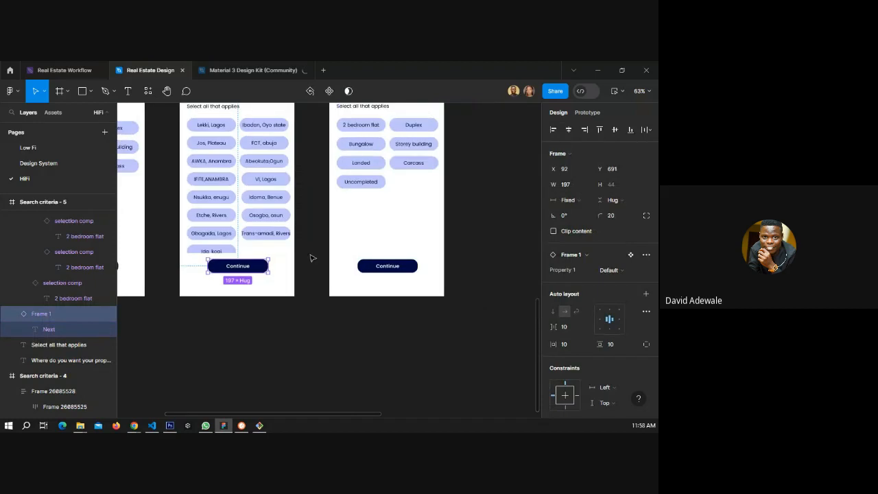
Move the budget range tags from the Search criteria - 3 wireframe onto the HiFi budget screen, below its chips.
{"action": "left_click", "coordinate": [464, 226]}
{"action": "scroll", "coordinate": [381, 265], "scroll_direction": "right", "scroll_amount": 5}
{"action": "scroll", "coordinate": [381, 265], "scroll_direction": "up", "scroll_amount": 2}
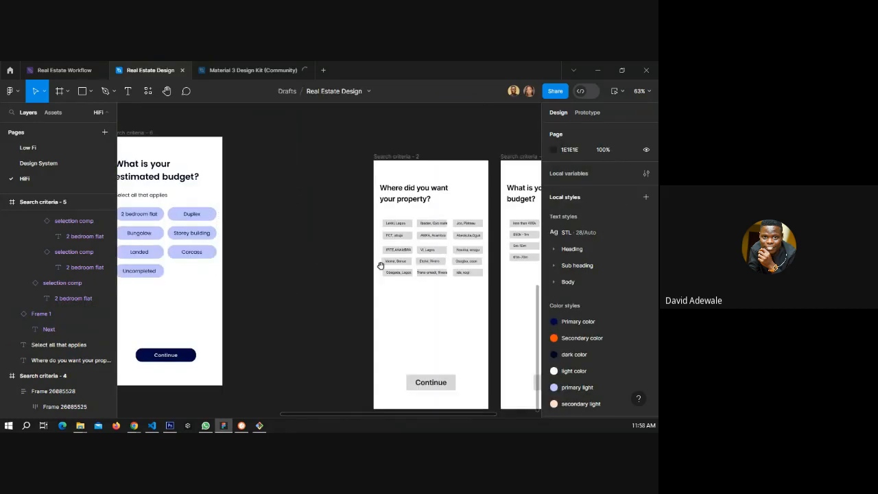
{"action": "left_click_drag", "start_coordinate": [381, 265], "coordinate": [252, 261]}
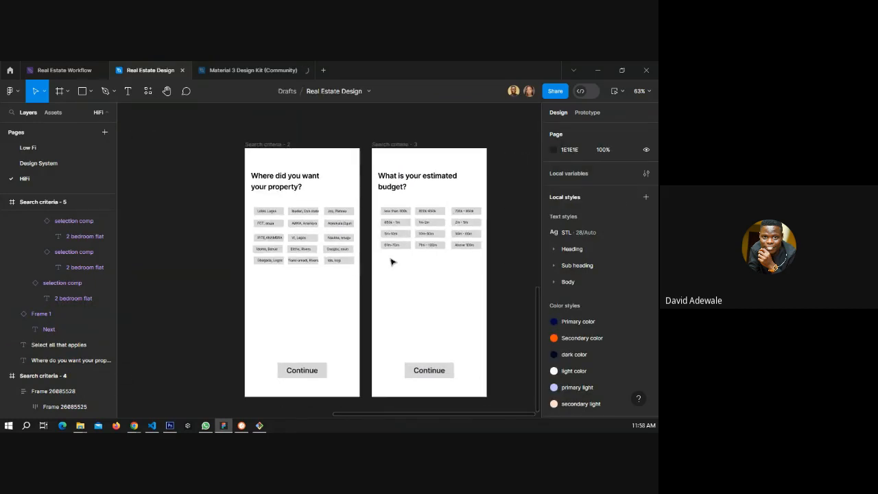
{"action": "left_click_drag", "start_coordinate": [392, 261], "coordinate": [511, 222]}
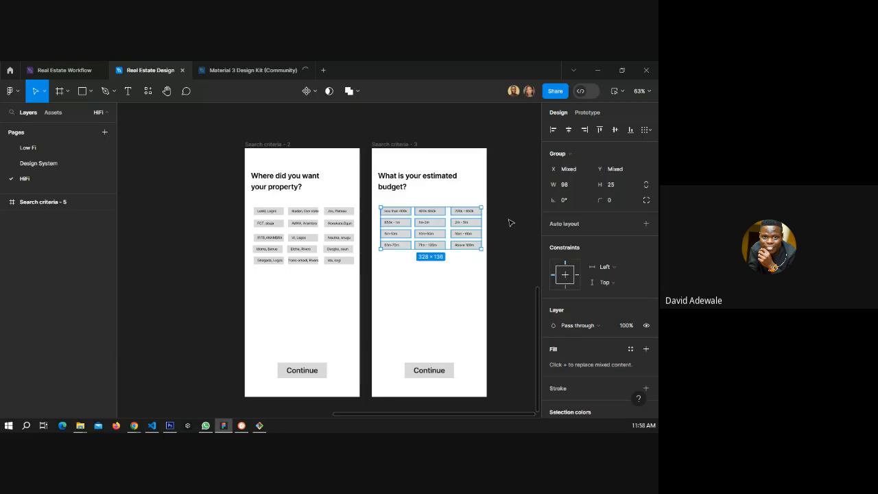
{"action": "scroll", "coordinate": [511, 222], "scroll_direction": "down", "scroll_amount": 4}
{"action": "left_click_drag", "start_coordinate": [486, 232], "coordinate": [277, 269]}
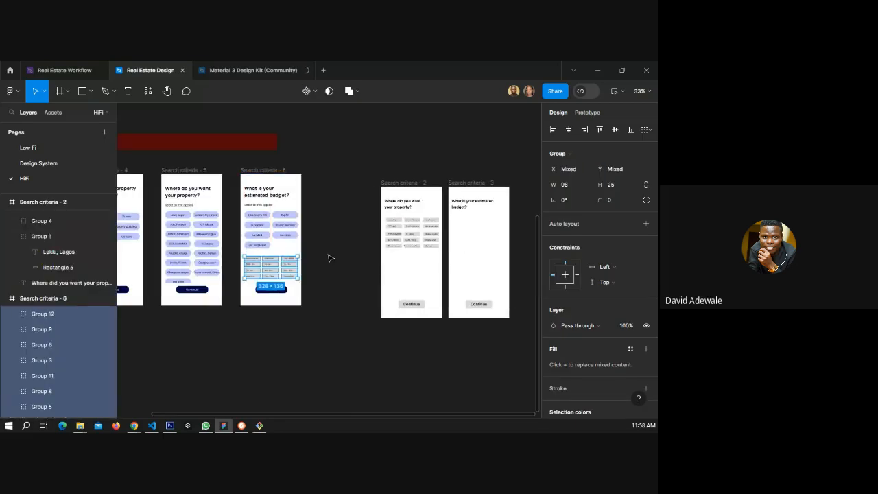
{"action": "left_click", "coordinate": [350, 254]}
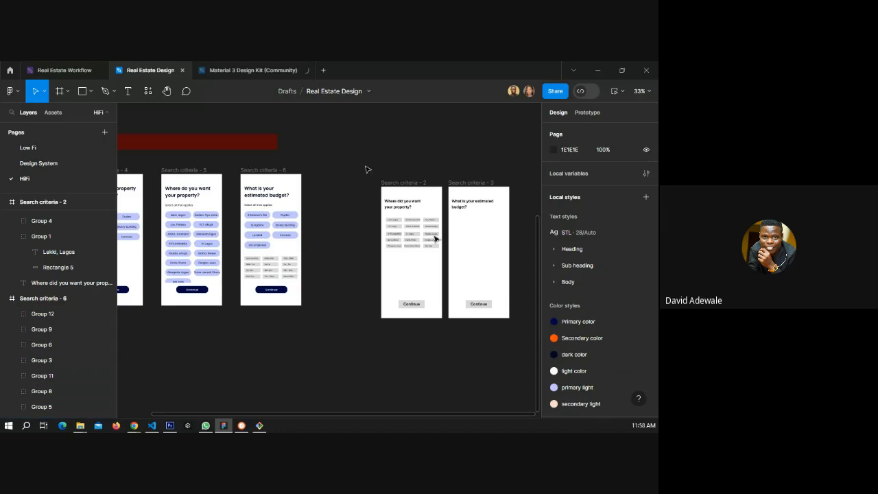
Delete the Search criteria - 2 and Search criteria - 3 wireframe frames.
{"action": "left_click_drag", "start_coordinate": [365, 164], "coordinate": [527, 336]}
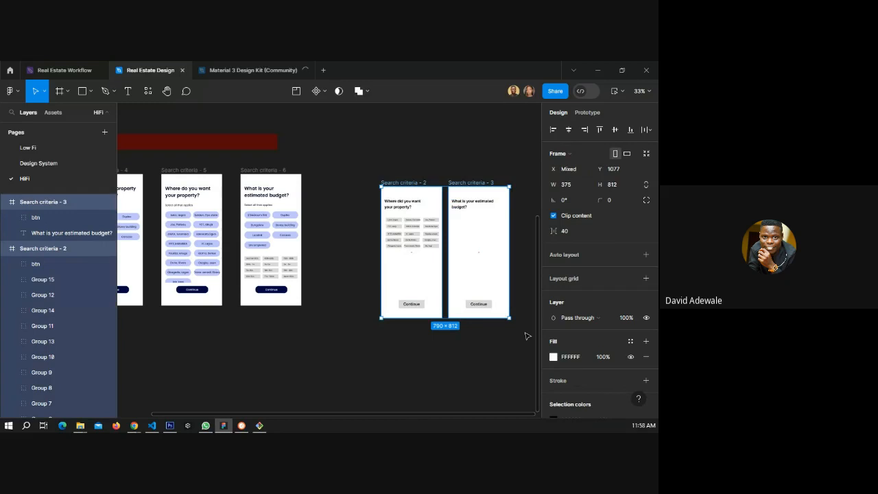
{"action": "key", "text": "Delete"}
Relabel the first budget-screen chip as "less than 400k" using the text copied from the matching range tag.
{"action": "scroll", "coordinate": [247, 213], "scroll_direction": "up", "scroll_amount": 3}
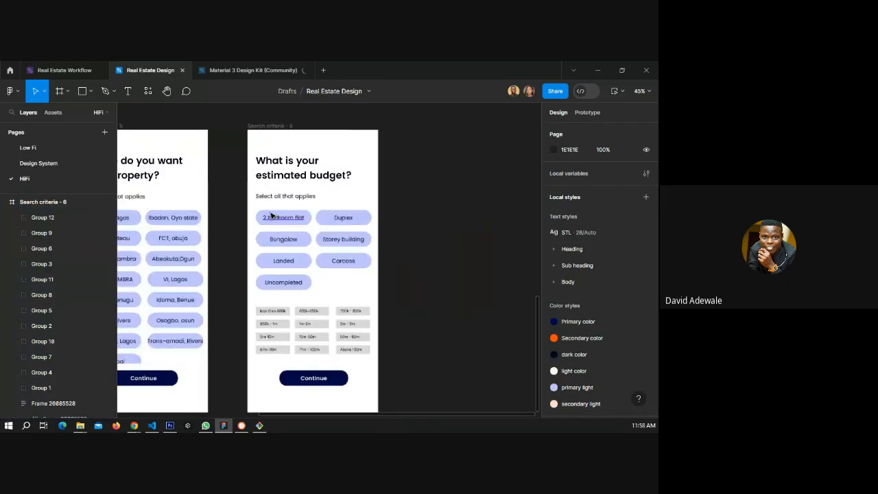
{"action": "scroll", "coordinate": [271, 215], "scroll_direction": "up", "scroll_amount": 5}
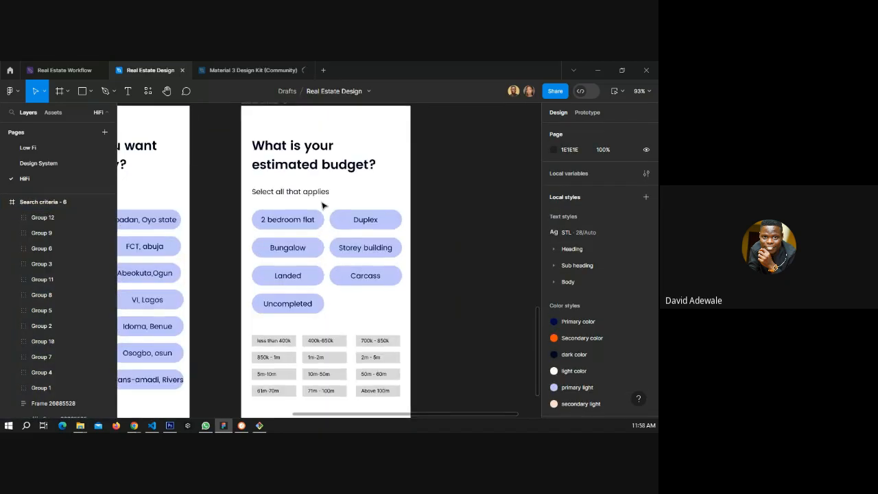
{"action": "scroll", "coordinate": [323, 205], "scroll_direction": "down", "scroll_amount": 1}
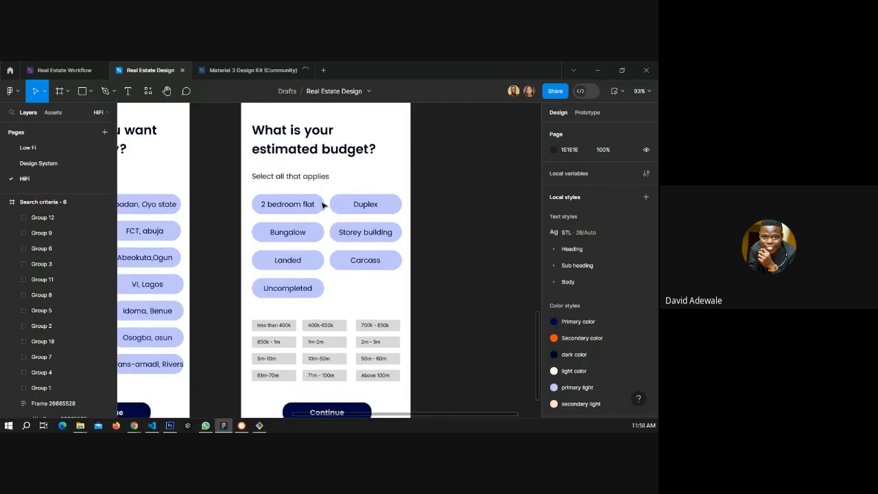
{"action": "scroll", "coordinate": [319, 218], "scroll_direction": "down", "scroll_amount": 3}
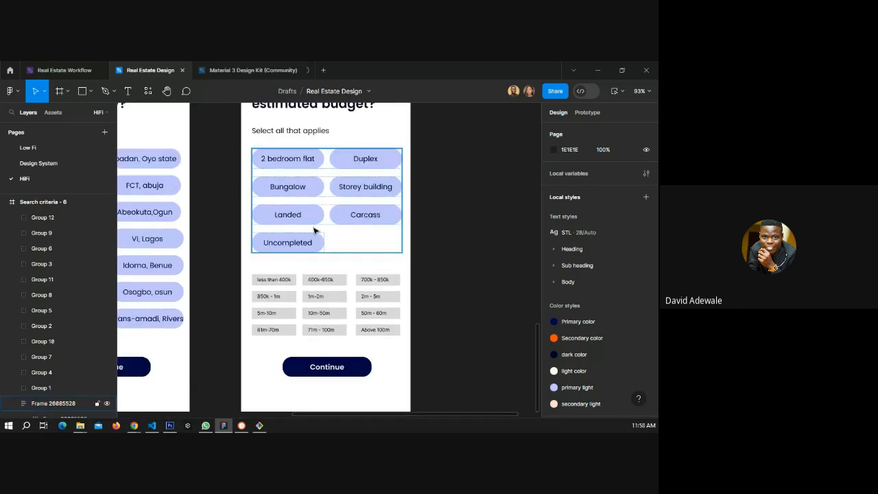
{"action": "double_click", "coordinate": [268, 280]}
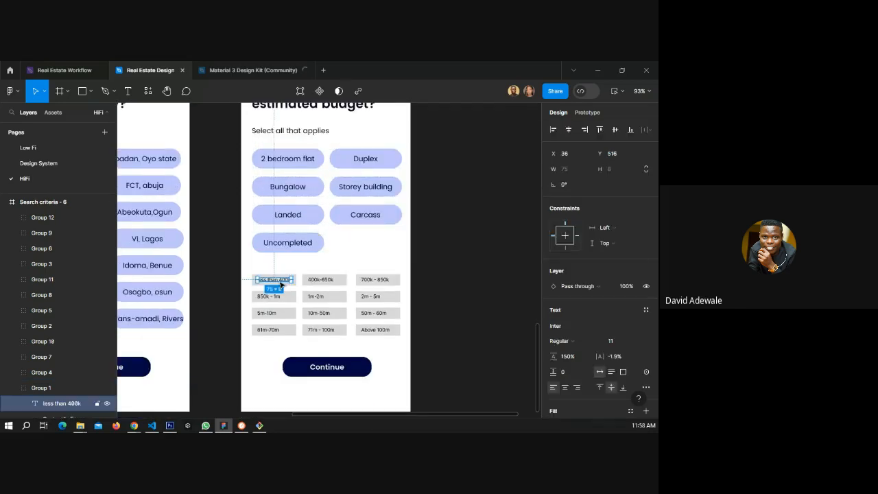
{"action": "double_click", "coordinate": [281, 283]}
{"action": "key", "text": "ctrl+c"}
{"action": "left_click", "coordinate": [290, 158]}
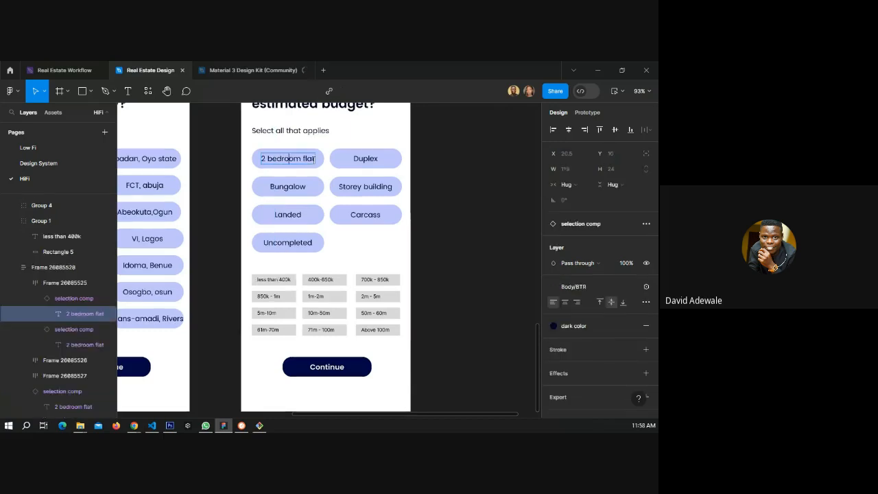
{"action": "key", "text": "ctrl+a"}
{"action": "key", "text": "ctrl+v"}
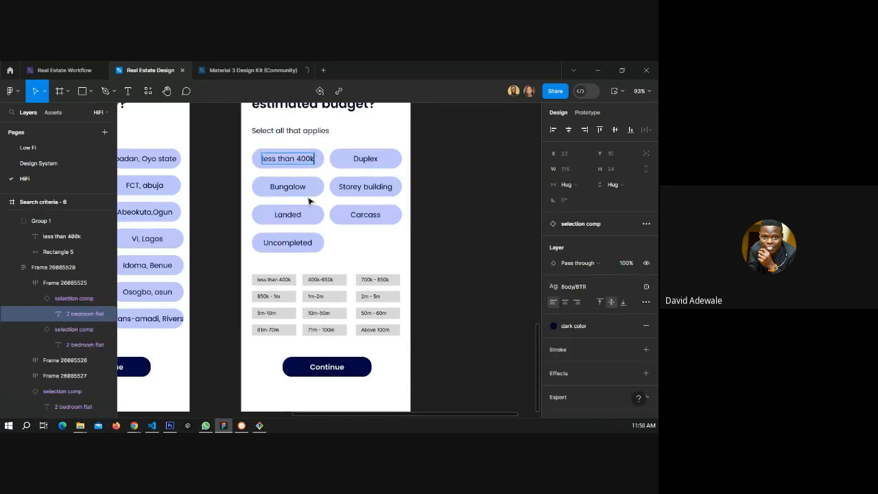
Relabel the second and third chips as "400k-650k" and "850k - 1m" from the range tags.
{"action": "double_click", "coordinate": [316, 278]}
{"action": "key", "text": "ctrl+c"}
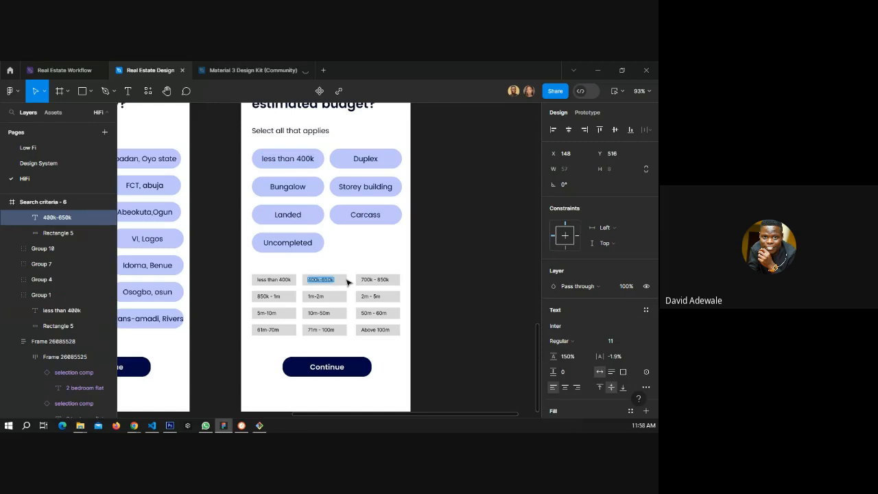
{"action": "double_click", "coordinate": [373, 159]}
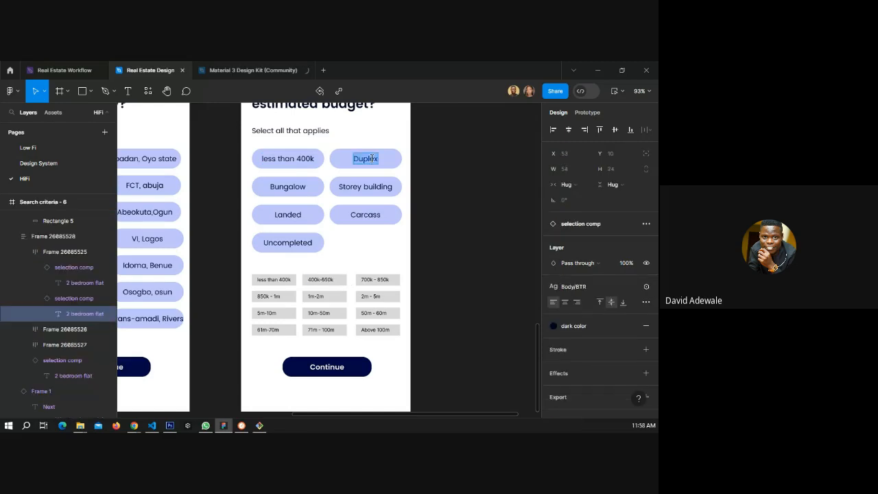
{"action": "key", "text": "ctrl+v"}
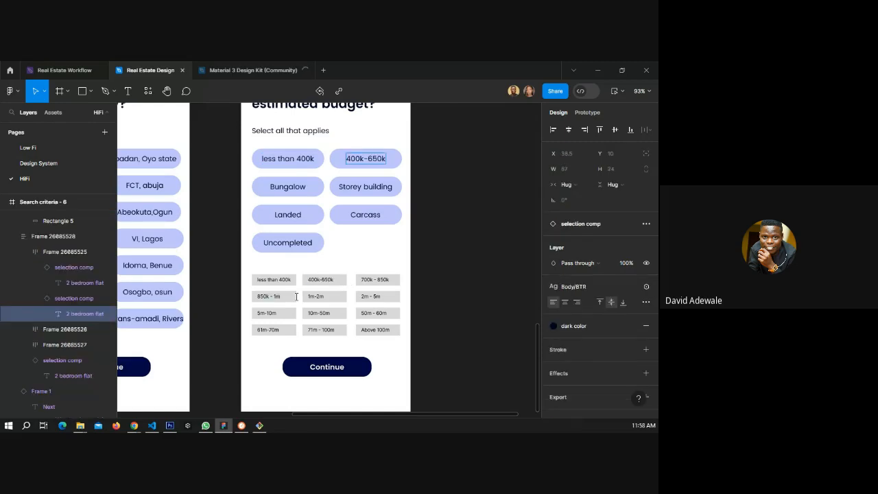
{"action": "double_click", "coordinate": [296, 296]}
{"action": "key", "text": "ctrl+c"}
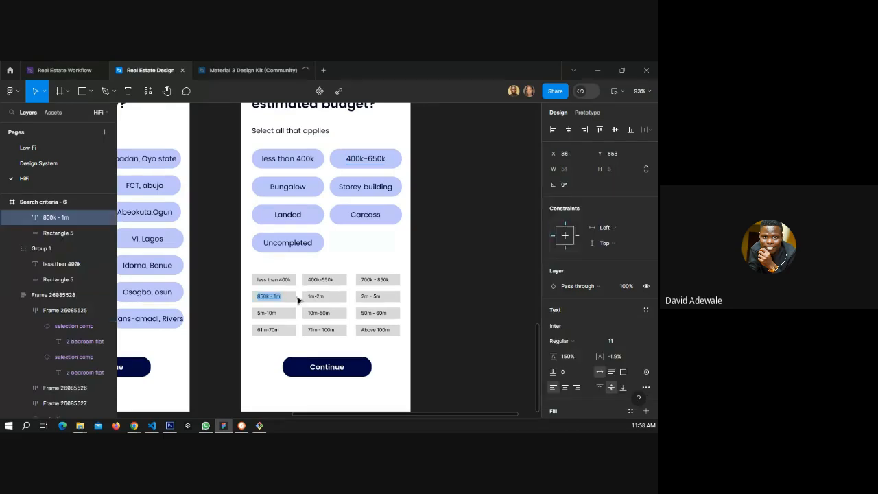
{"action": "double_click", "coordinate": [290, 186]}
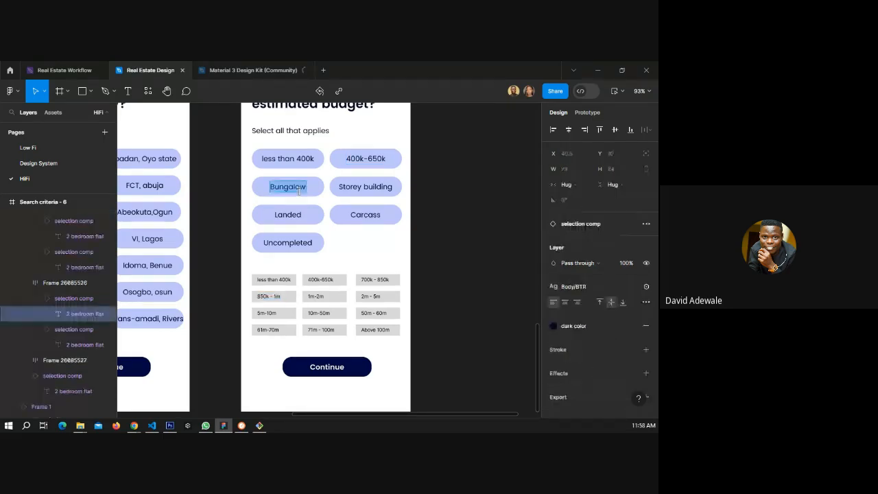
{"action": "key", "text": "ctrl+v"}
Relabel the next two chips as "1m-2m" and "2m - 5m" from the range tags.
{"action": "double_click", "coordinate": [310, 296]}
{"action": "key", "text": "ctrl+c"}
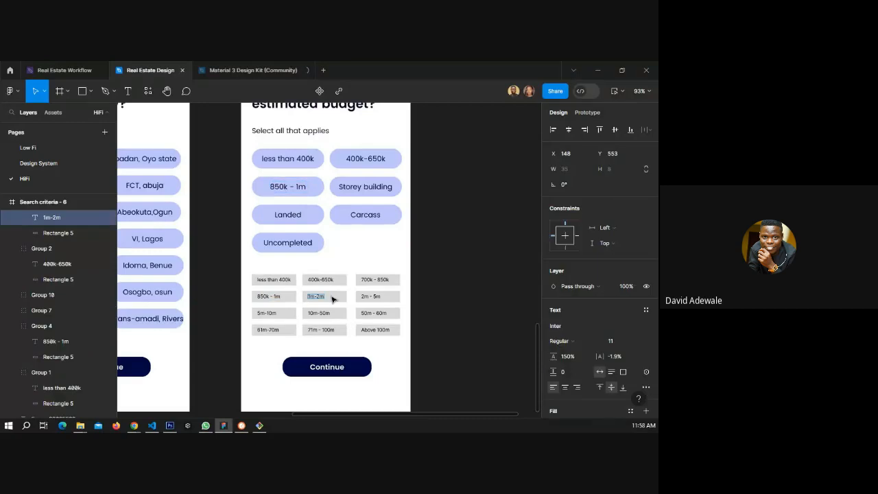
{"action": "left_click", "coordinate": [356, 195]}
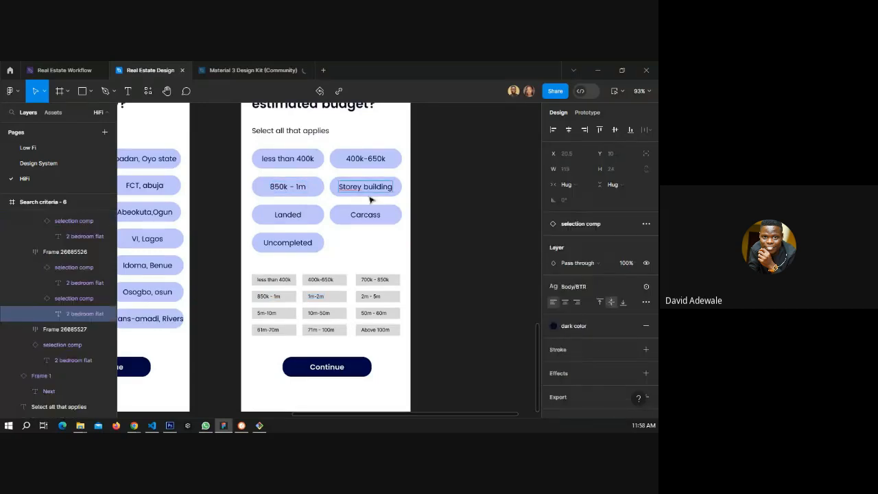
{"action": "key", "text": "ctrl+v"}
{"action": "double_click", "coordinate": [376, 296]}
{"action": "key", "text": "ctrl+c"}
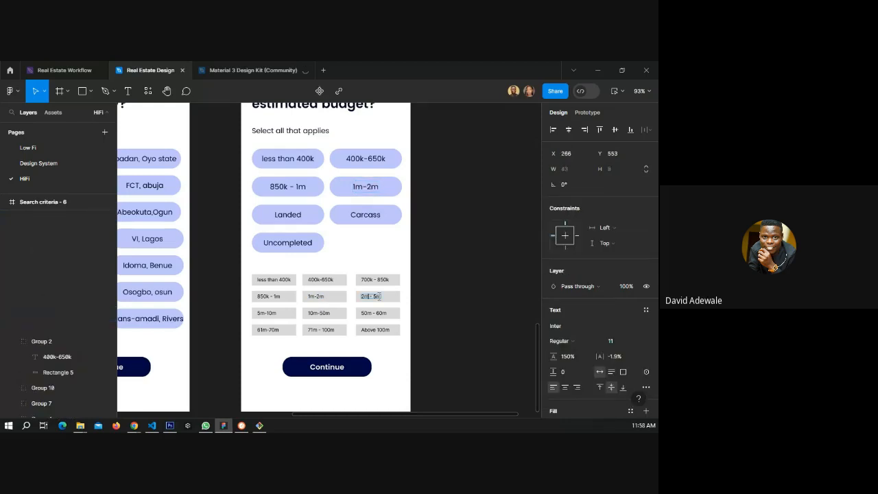
{"action": "left_click", "coordinate": [302, 218], "text": "ctrl"}
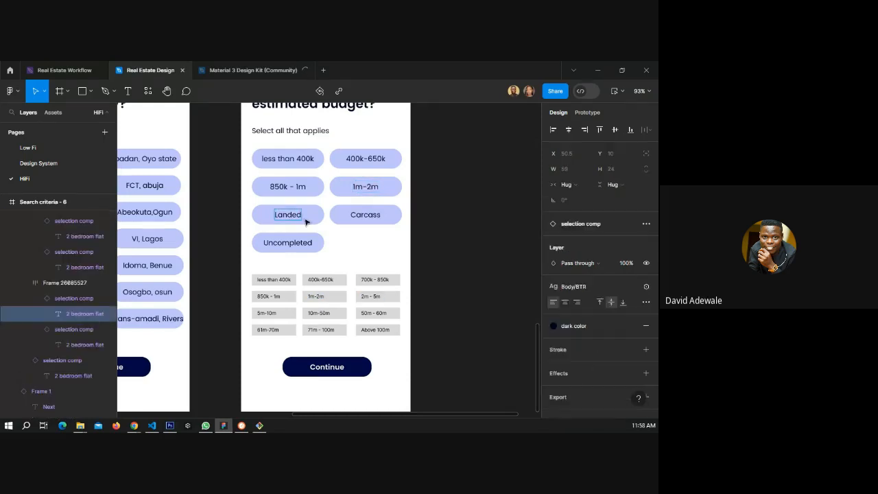
{"action": "key", "text": "ctrl+v"}
Relabel the next two chips as "5m-10m" and "10m-50m" from the range tags.
{"action": "double_click", "coordinate": [288, 313]}
{"action": "key", "text": "ctrl+c"}
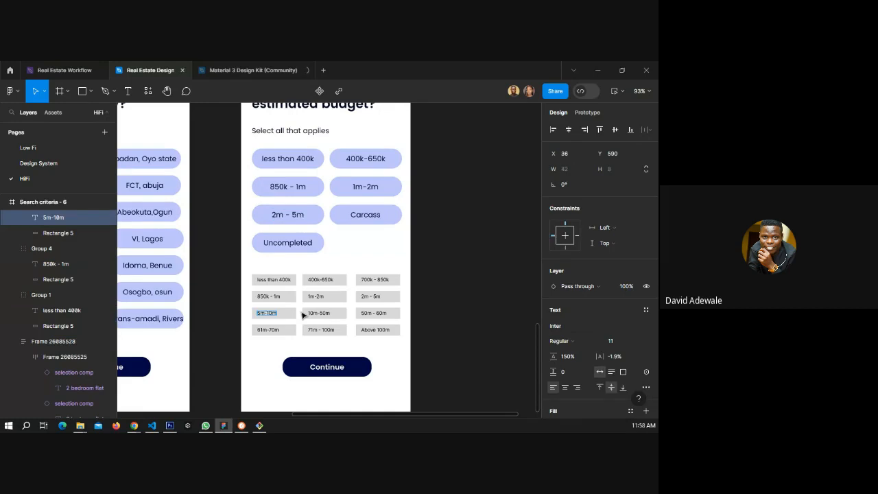
{"action": "left_click", "coordinate": [360, 214], "text": "ctrl"}
{"action": "double_click", "coordinate": [364, 214]}
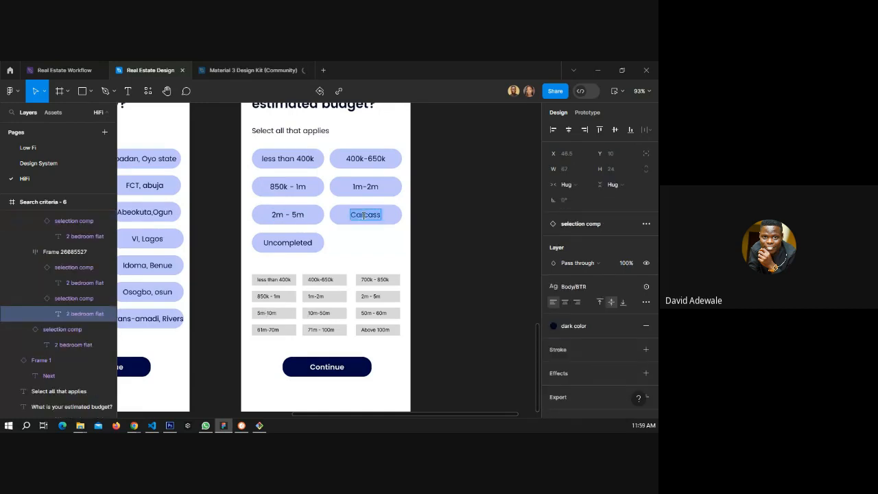
{"action": "key", "text": "ctrl+v"}
{"action": "left_click", "coordinate": [316, 313], "text": "ctrl"}
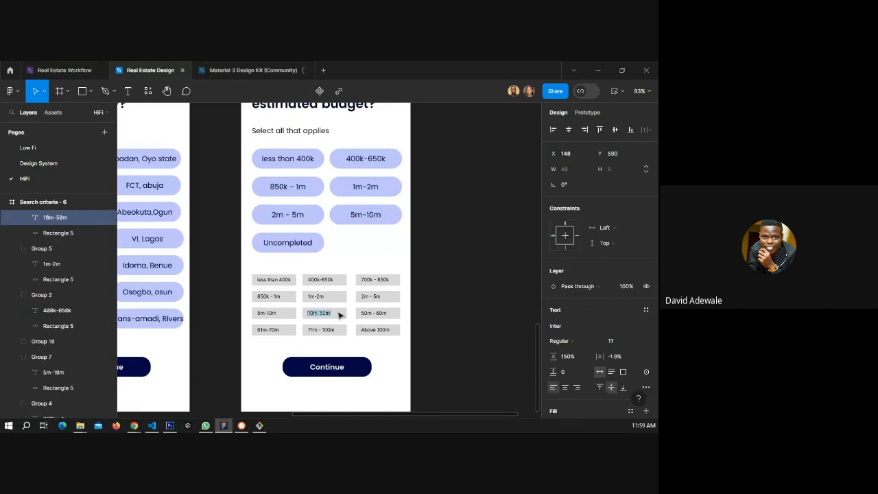
{"action": "double_click", "coordinate": [336, 314]}
{"action": "key", "text": "ctrl+c"}
{"action": "left_click", "coordinate": [313, 244], "text": "ctrl"}
{"action": "key", "text": "ctrl+v"}
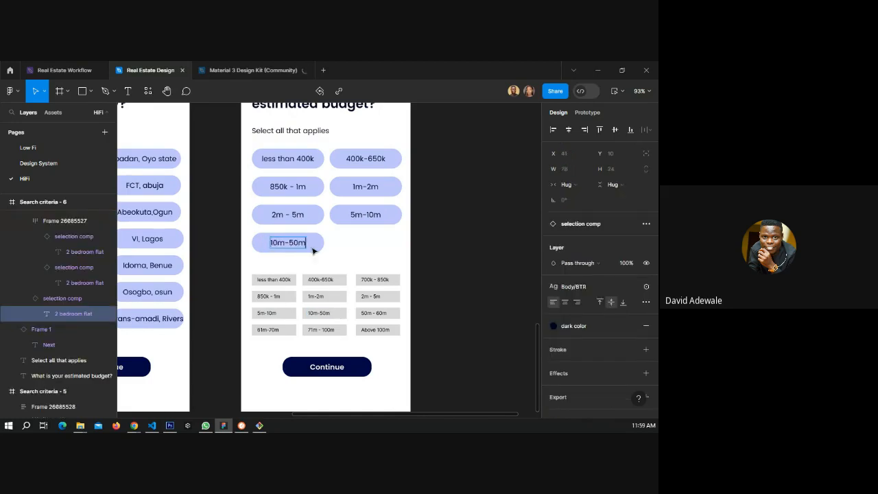
Duplicate the 10m-50m chip and wrap both copies in a horizontal auto layout row.
{"action": "left_click", "coordinate": [370, 312]}
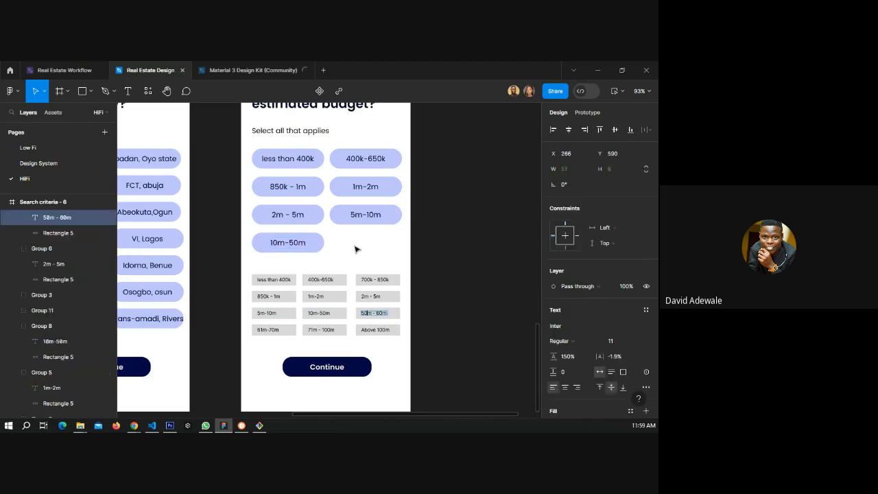
{"action": "left_click", "coordinate": [310, 246]}
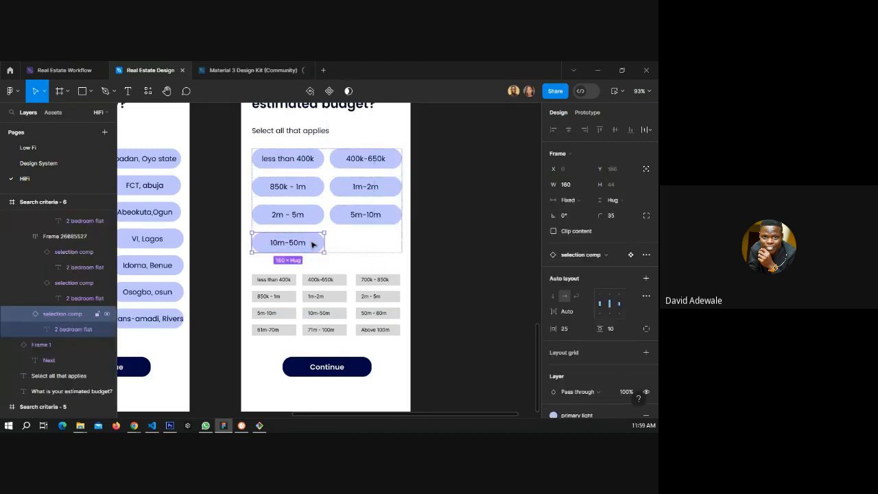
{"action": "key", "text": "ctrl+d"}
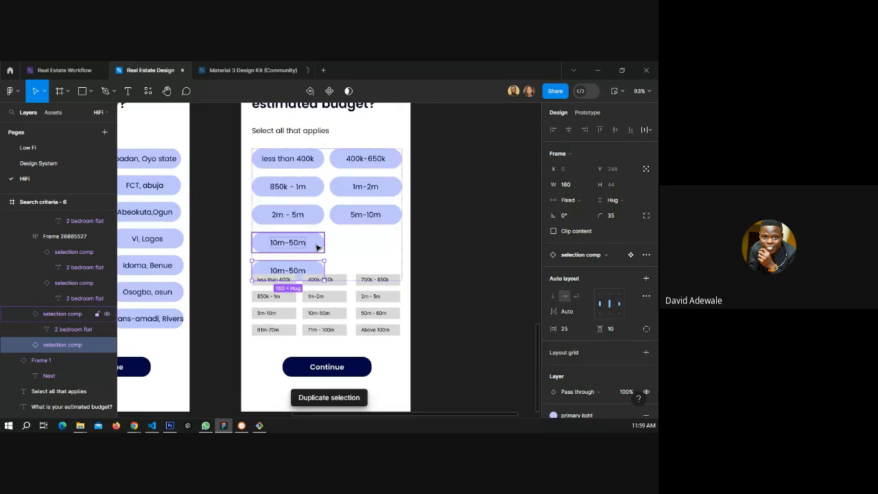
{"action": "left_click", "coordinate": [317, 247], "text": "shift"}
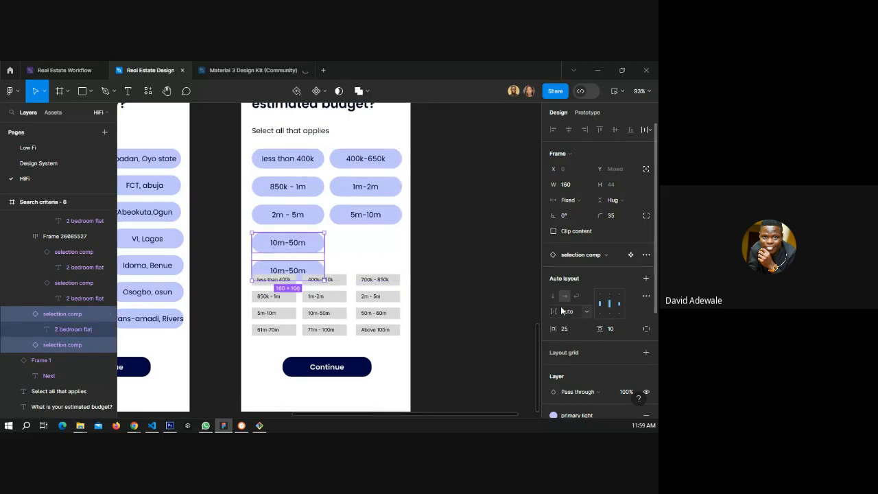
{"action": "key", "text": "shift+a"}
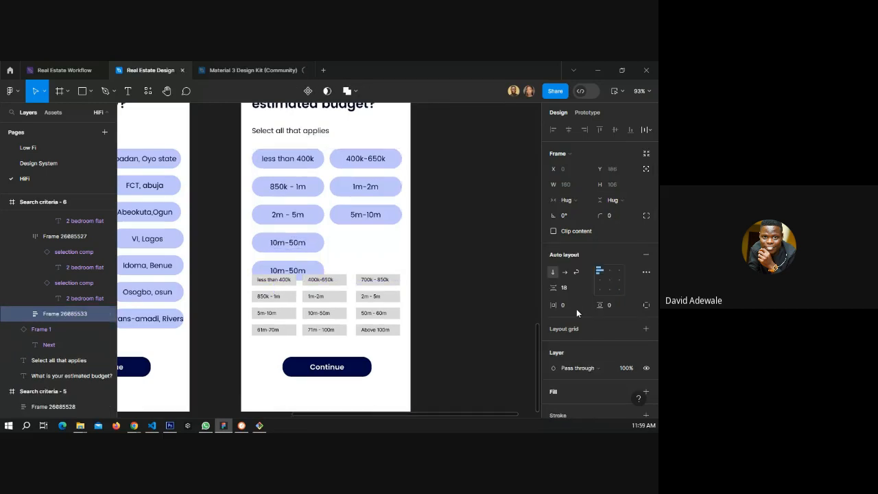
{"action": "left_click", "coordinate": [564, 273]}
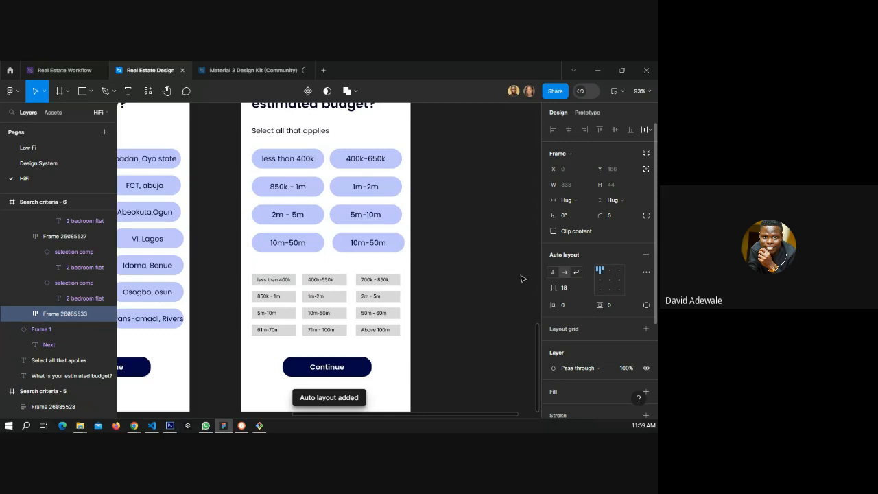
Relabel the duplicated chip as "50m - 60m" using the copied range tag text.
{"action": "left_click", "coordinate": [367, 314]}
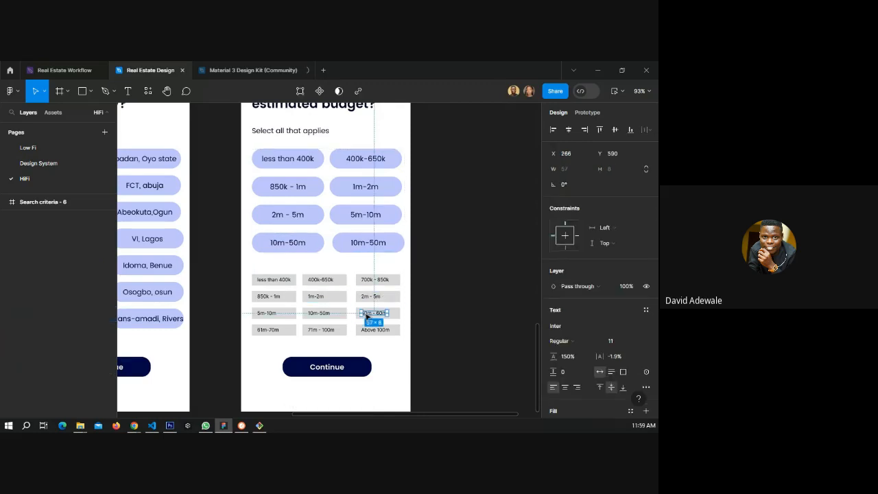
{"action": "double_click", "coordinate": [367, 314]}
{"action": "key", "text": "ctrl+c"}
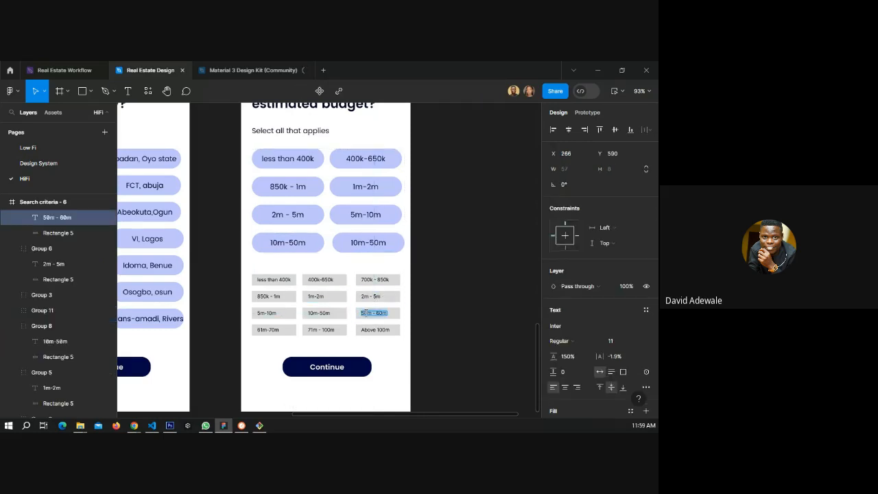
{"action": "double_click", "coordinate": [363, 241]}
{"action": "key", "text": "ctrl+a"}
{"action": "key", "text": "ctrl+v"}
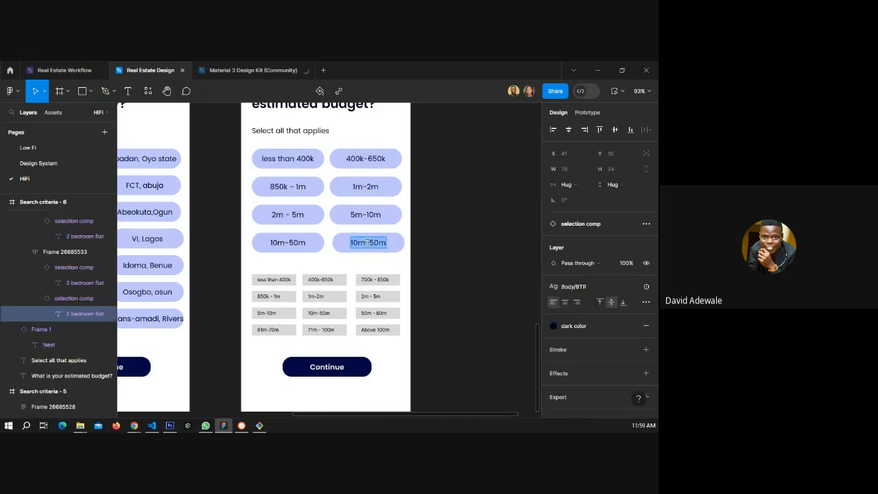
Duplicate the row holding the 10m-50m and 50m - 60m chips.
{"action": "left_click", "coordinate": [320, 246]}
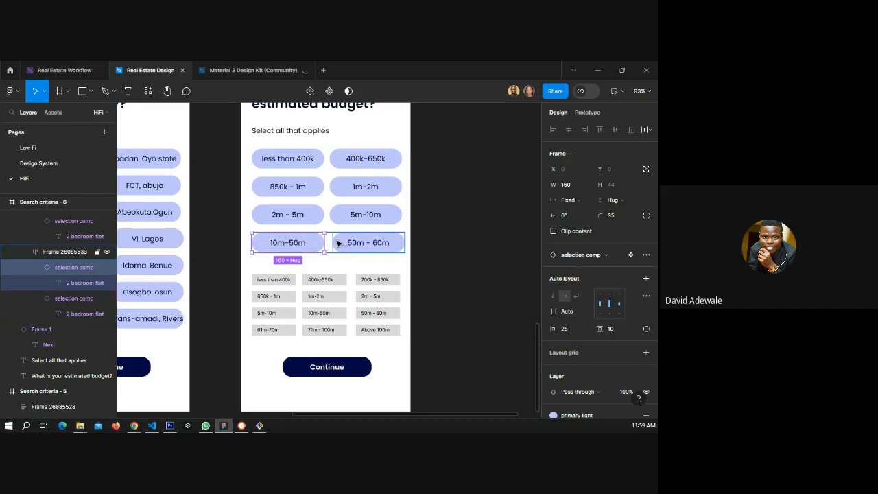
{"action": "left_click", "coordinate": [329, 244]}
{"action": "key", "text": "ctrl+d"}
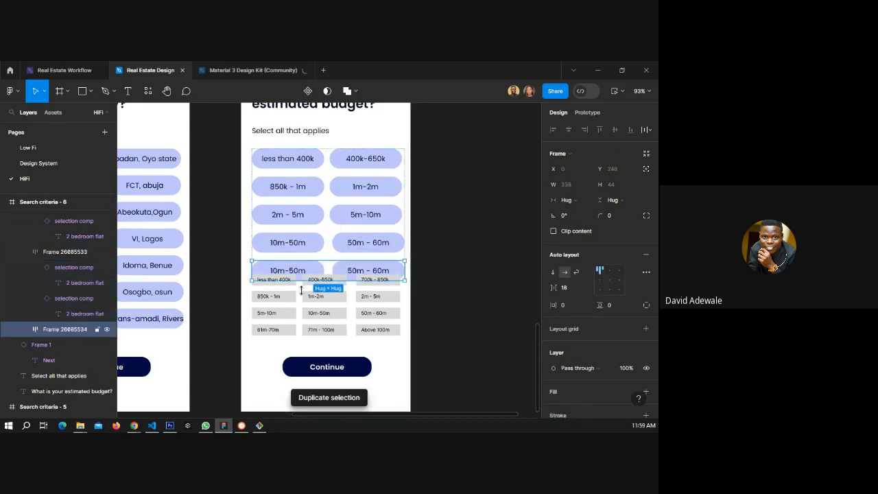
Delete the first three rows of grey budget range tags.
{"action": "left_click_drag", "start_coordinate": [247, 321], "coordinate": [408, 284]}
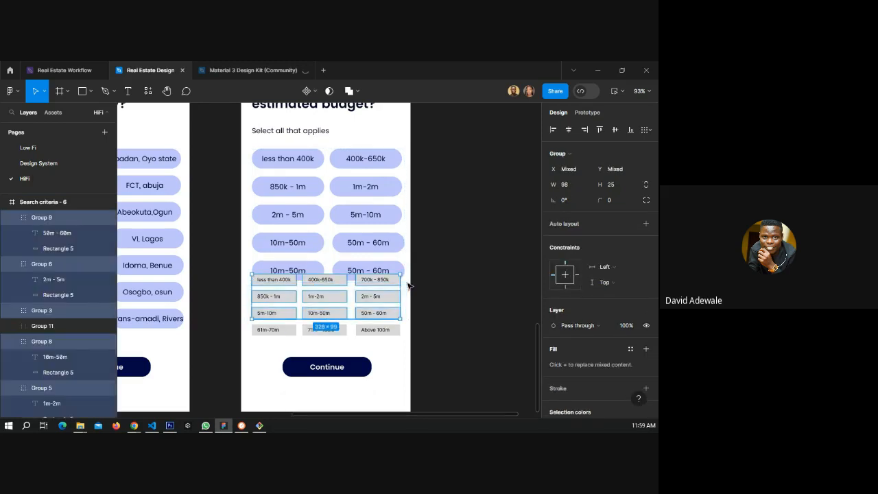
{"action": "key", "text": "Delete"}
Relabel the first chip of the duplicated row as "61m-70m" using the copied grey tag text.
{"action": "left_click", "coordinate": [272, 333]}
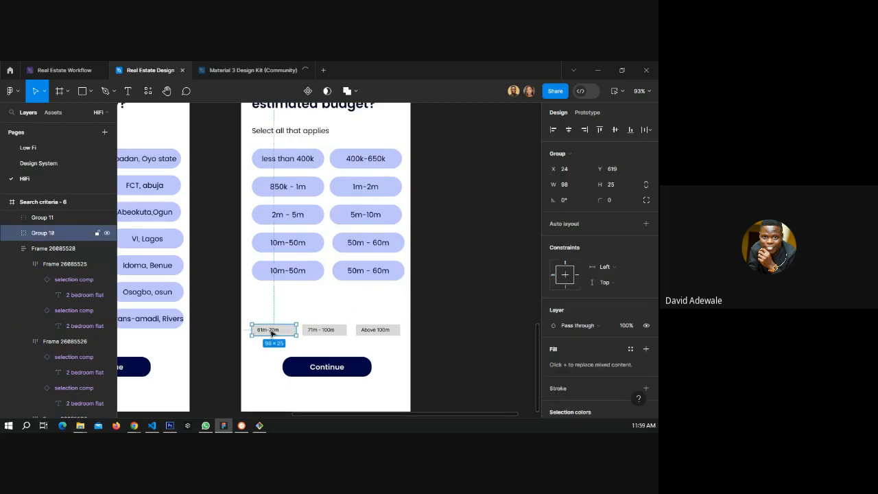
{"action": "double_click", "coordinate": [271, 331]}
{"action": "key", "text": "ctrl+c"}
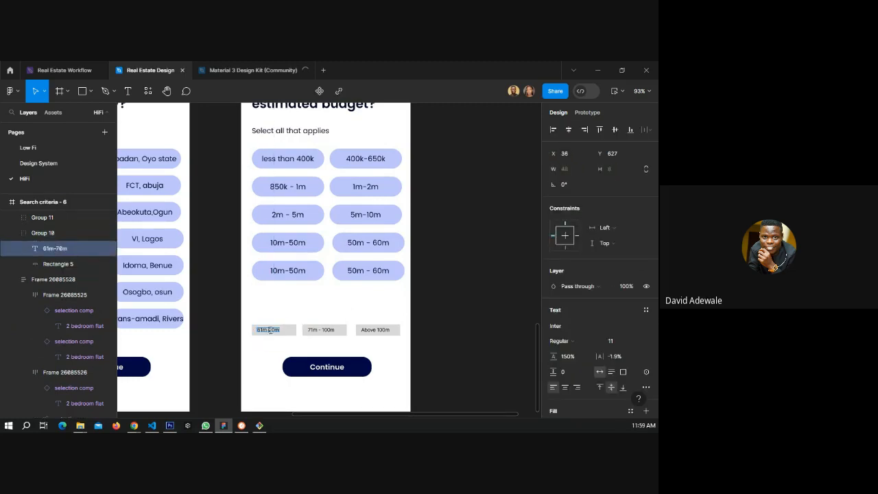
{"action": "double_click", "coordinate": [292, 270]}
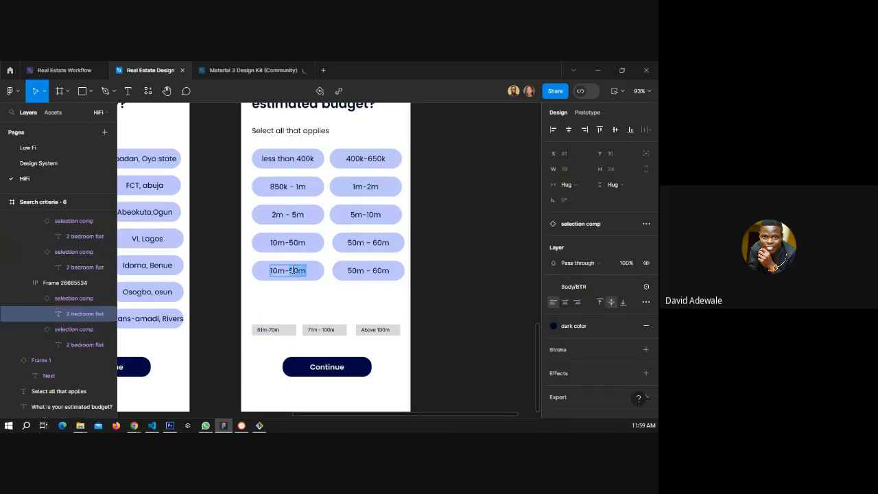
{"action": "key", "text": "ctrl+v"}
Relabel the second chip of that row as "71m - 100m" using the copied tag text.
{"action": "left_click", "coordinate": [325, 329]}
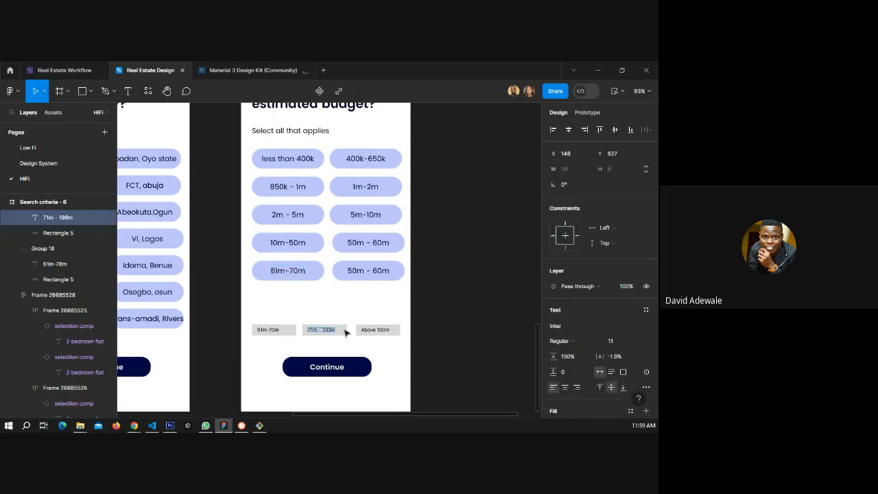
{"action": "double_click", "coordinate": [361, 270]}
{"action": "type", "text": "71m - 100m"}
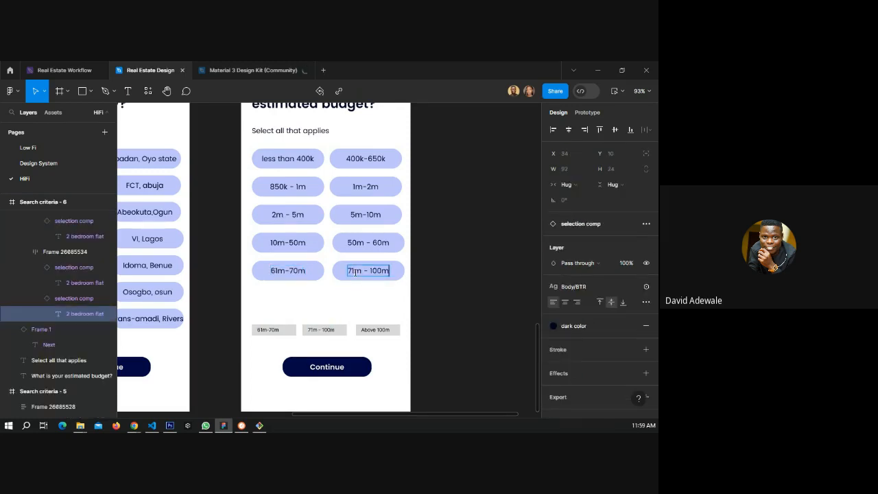
Duplicate the row holding the 61m-70m and 71m - 100m chips.
{"action": "left_click", "coordinate": [319, 272]}
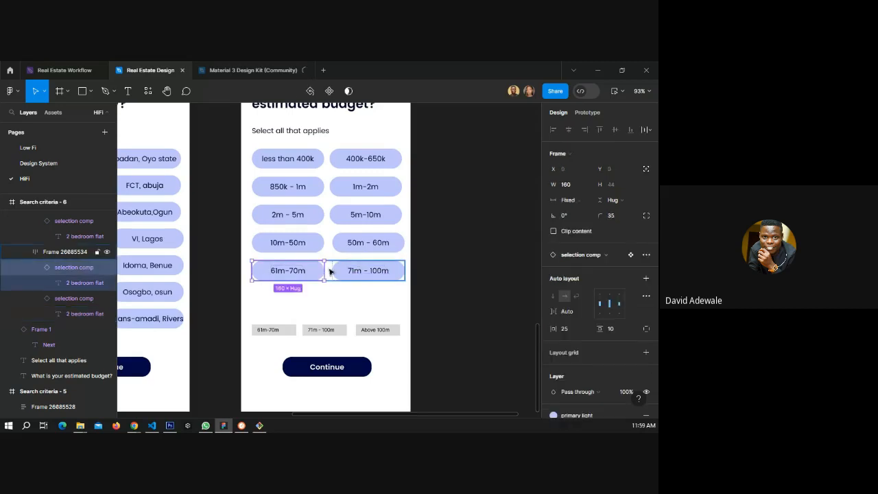
{"action": "left_click", "coordinate": [330, 273]}
{"action": "key", "text": "ctrl+d"}
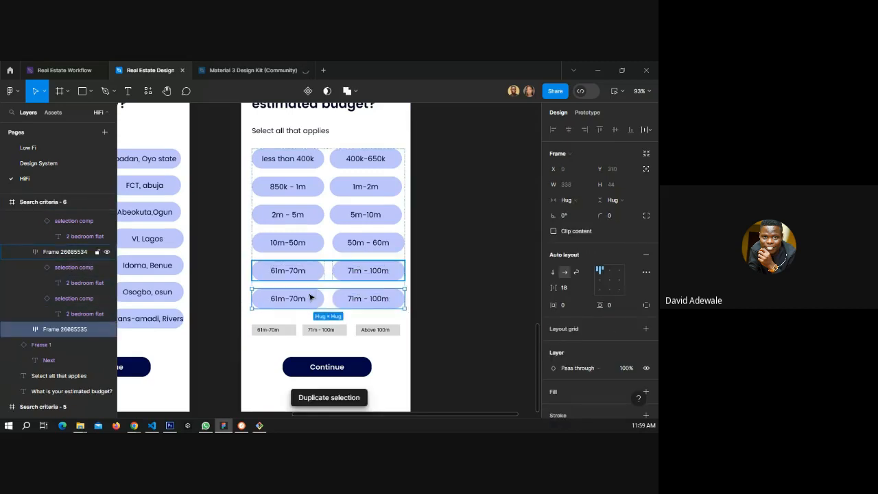
Relabel the first chip of the new row as "Above 100m" using the copied grey tag text.
{"action": "left_click", "coordinate": [371, 332]}
{"action": "double_click", "coordinate": [371, 331]}
{"action": "key", "text": "ctrl+c"}
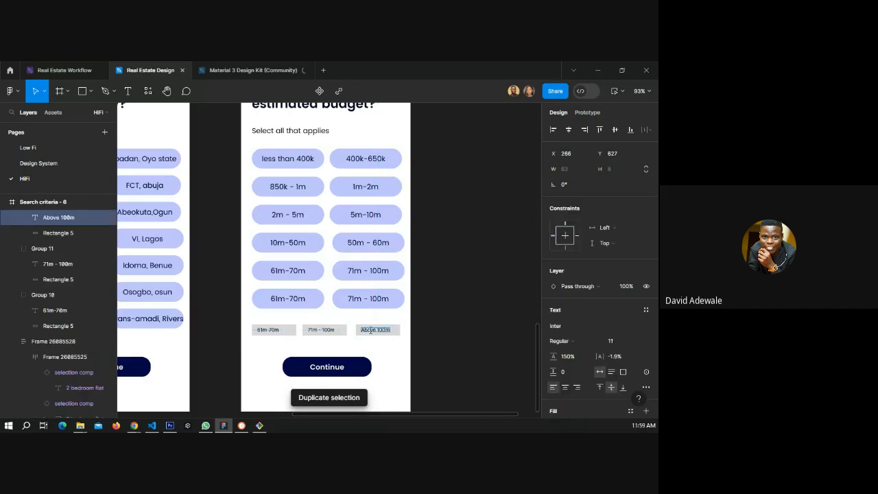
{"action": "left_click", "coordinate": [291, 299]}
{"action": "double_click", "coordinate": [292, 297]}
{"action": "key", "text": "ctrl+v"}
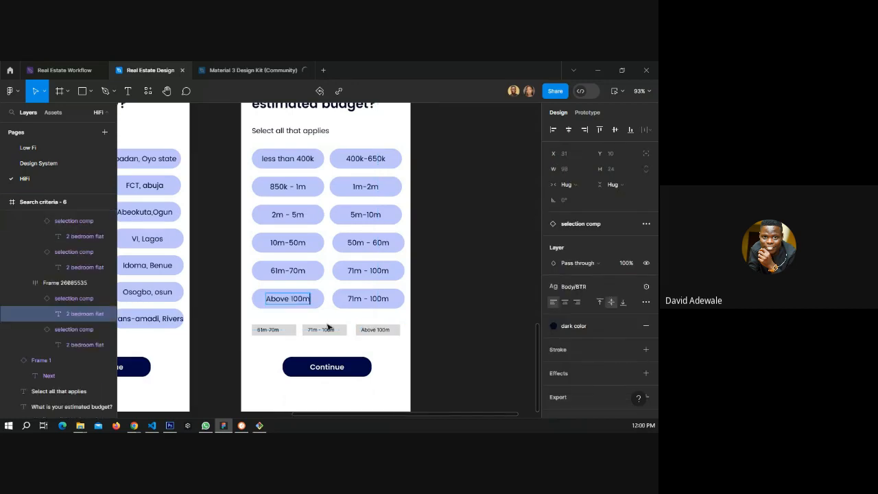
{"action": "key", "text": "Escape"}
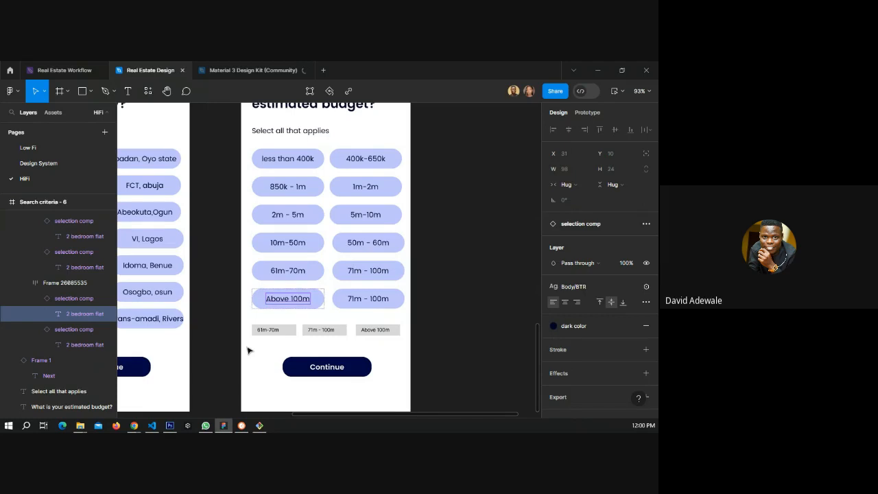
Delete the remaining grey budget tags and the extra chip beside "Above 100m".
{"action": "left_click_drag", "start_coordinate": [248, 351], "coordinate": [404, 327]}
{"action": "key", "text": "Delete"}
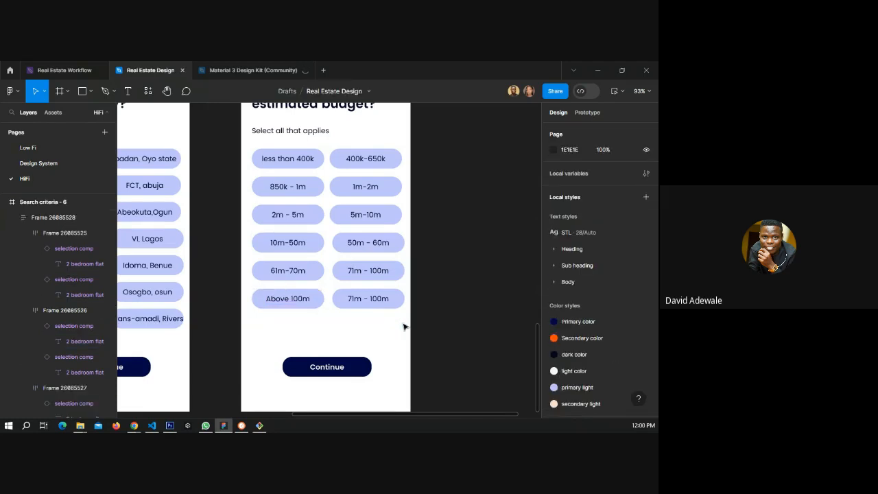
{"action": "left_click", "coordinate": [384, 303]}
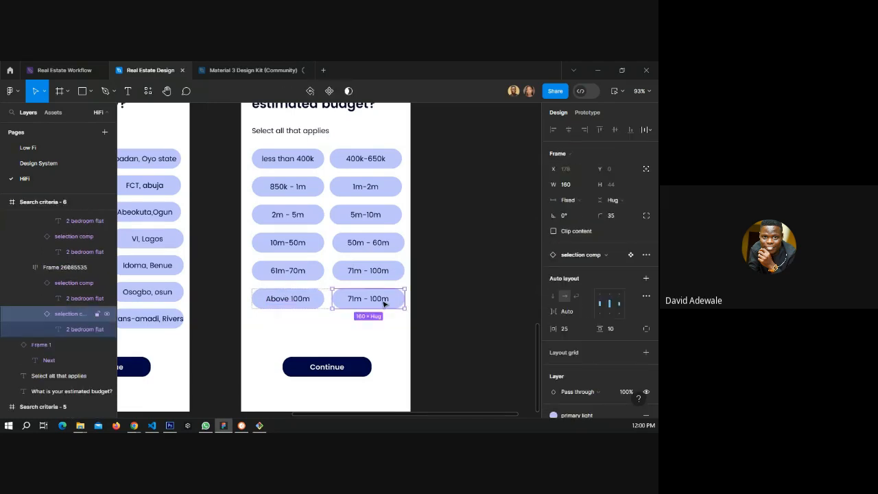
{"action": "key", "text": "Delete"}
{"action": "left_click", "coordinate": [313, 300]}
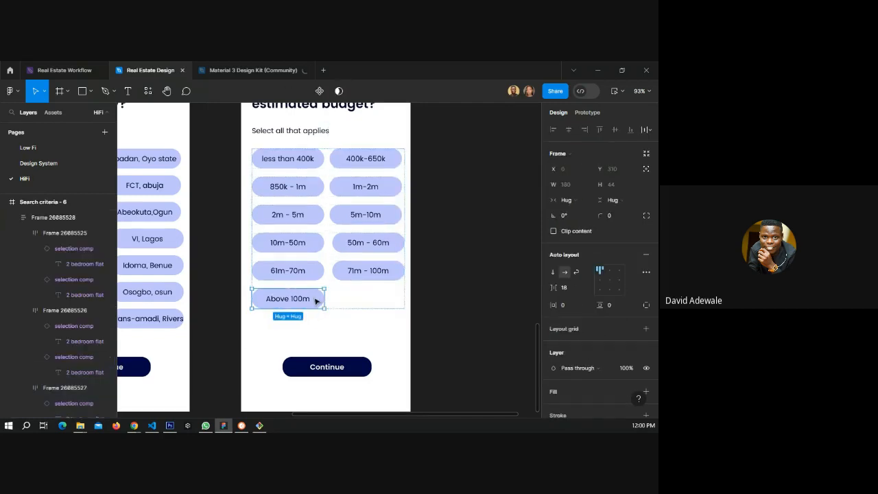
{"action": "right_click", "coordinate": [313, 300]}
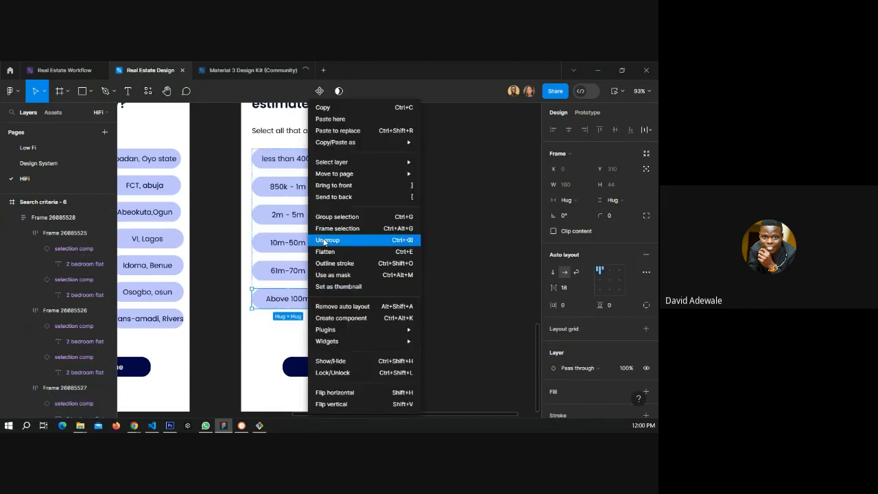
{"action": "left_click", "coordinate": [463, 293]}
Review the screens on the HiFi, Low Fi and Design System pages.
{"action": "scroll", "coordinate": [423, 260], "scroll_direction": "up", "scroll_amount": 2}
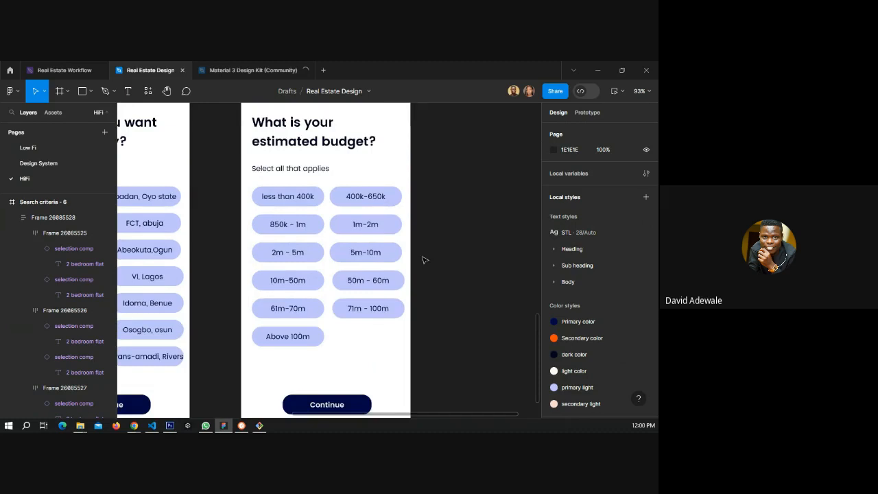
{"action": "scroll", "coordinate": [423, 259], "scroll_direction": "down", "scroll_amount": 3}
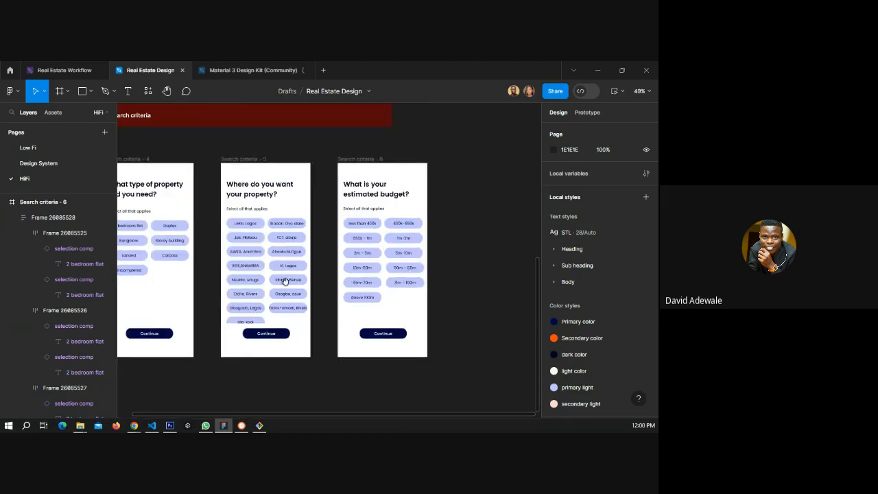
{"action": "left_click_drag", "start_coordinate": [285, 280], "coordinate": [213, 301]}
{"action": "scroll", "coordinate": [301, 279], "scroll_direction": "down", "scroll_amount": 5}
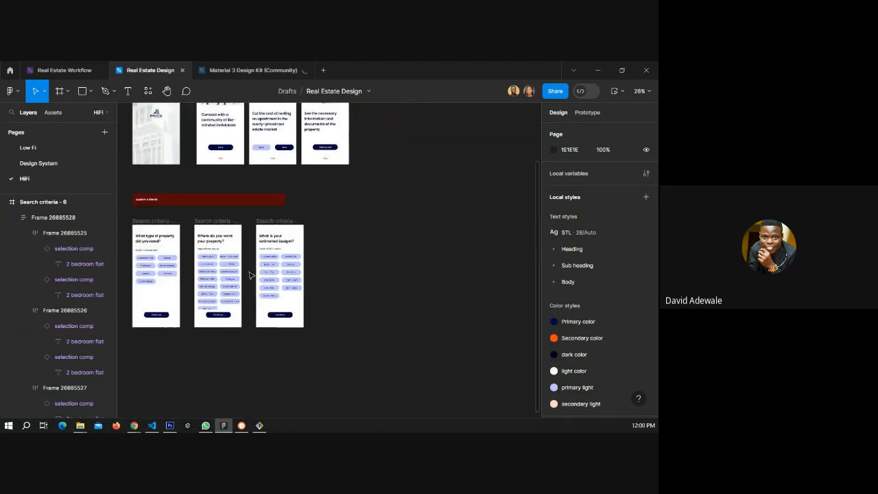
{"action": "scroll", "coordinate": [308, 277], "scroll_direction": "up", "scroll_amount": 1}
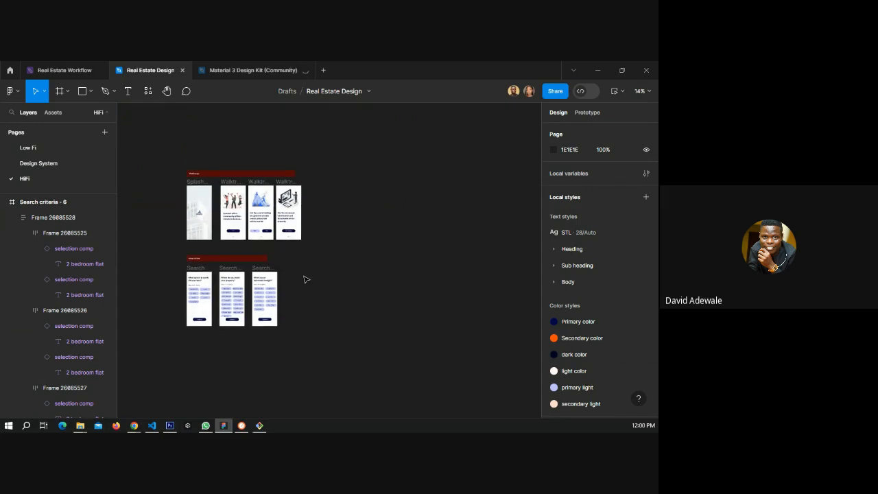
{"action": "scroll", "coordinate": [306, 278], "scroll_direction": "up", "scroll_amount": 2}
{"action": "left_click", "coordinate": [58, 148]}
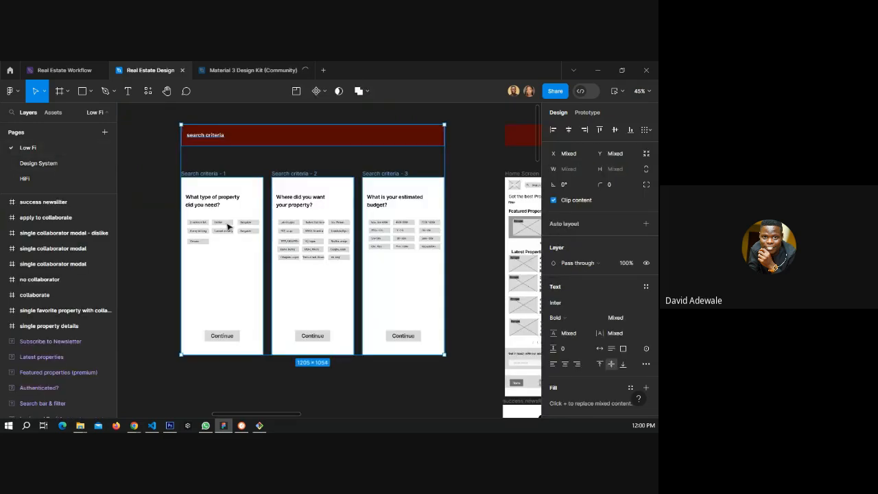
{"action": "scroll", "coordinate": [195, 234], "scroll_direction": "down", "scroll_amount": 3}
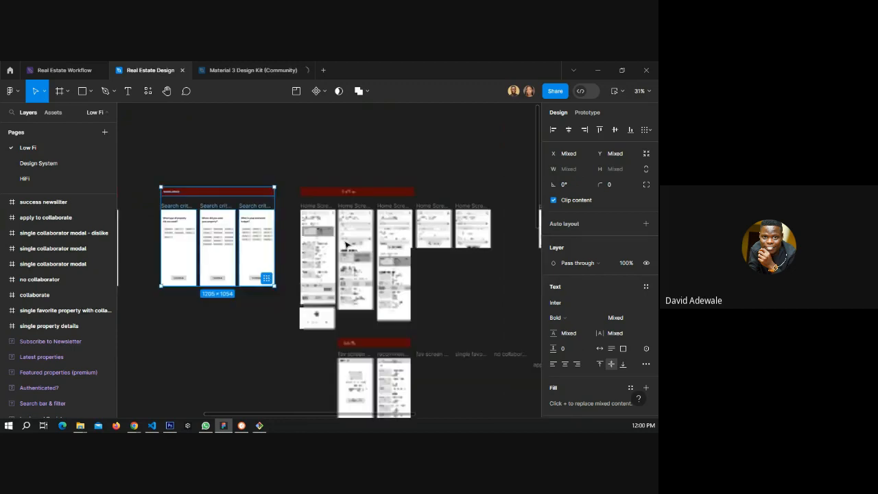
{"action": "scroll", "coordinate": [417, 241], "scroll_direction": "up", "scroll_amount": 1}
{"action": "scroll", "coordinate": [417, 241], "scroll_direction": "up", "scroll_amount": 1}
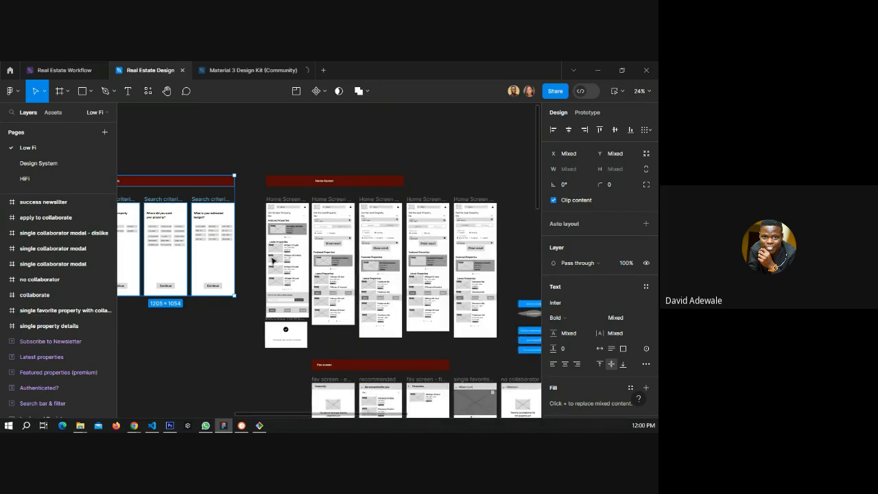
{"action": "left_click", "coordinate": [62, 164]}
{"action": "scroll", "coordinate": [241, 205], "scroll_direction": "down", "scroll_amount": 3}
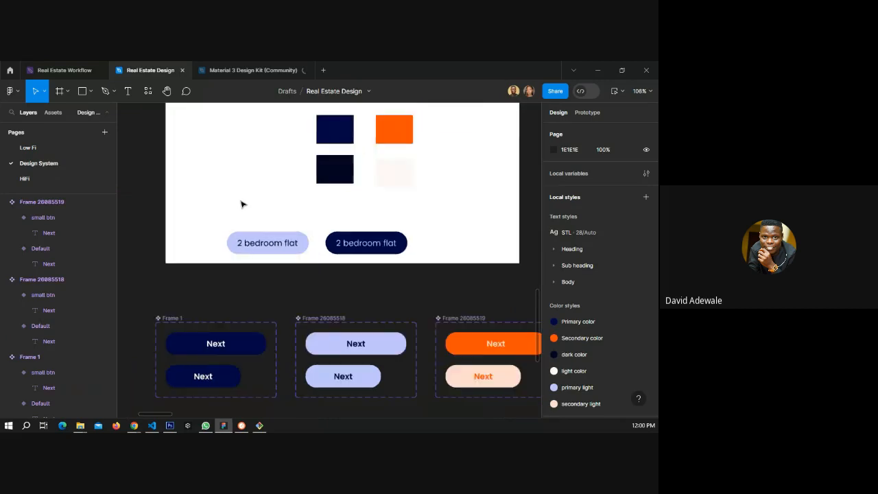
{"action": "scroll", "coordinate": [244, 205], "scroll_direction": "up", "scroll_amount": 1}
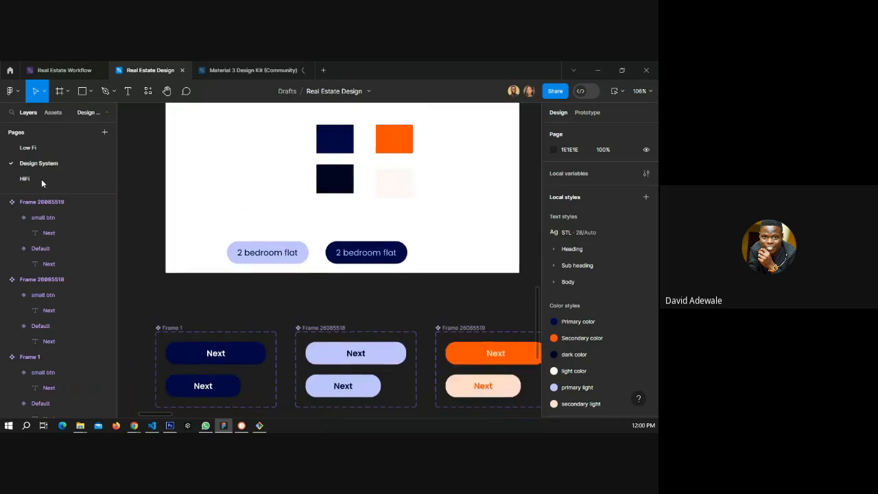
{"action": "left_click", "coordinate": [41, 179]}
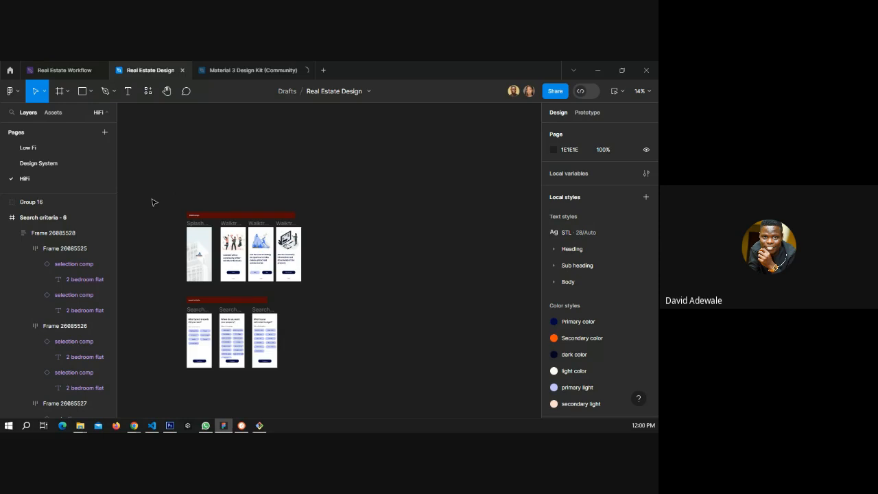
Collapse and inspect the layers inside the Search criteria - 6 frame.
{"action": "left_click", "coordinate": [23, 248]}
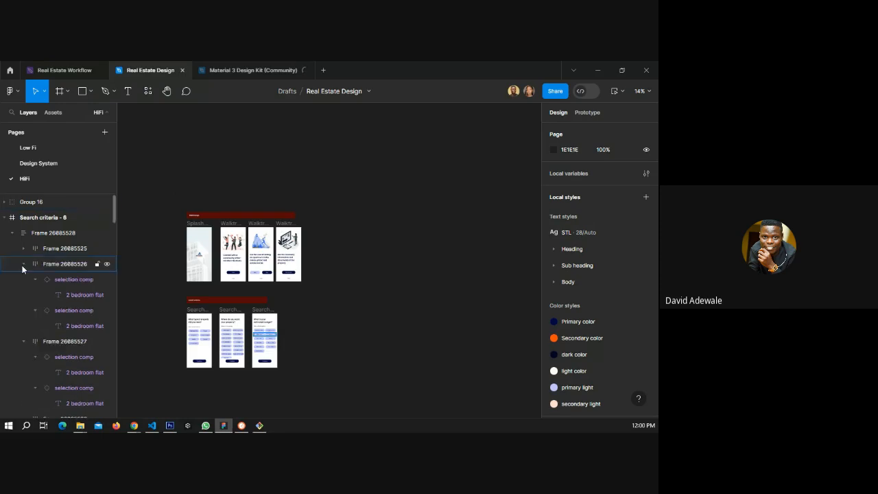
{"action": "left_click", "coordinate": [23, 264]}
{"action": "left_click", "coordinate": [24, 279]}
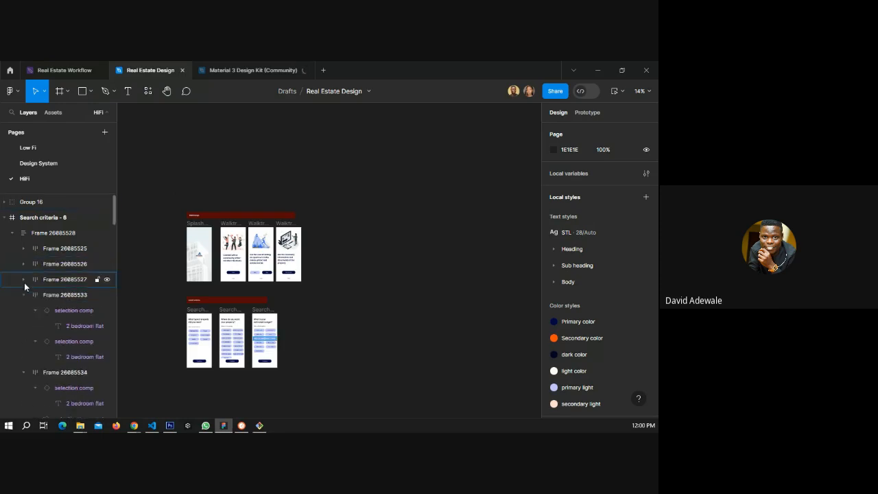
{"action": "left_click", "coordinate": [24, 295]}
{"action": "left_click", "coordinate": [23, 309]}
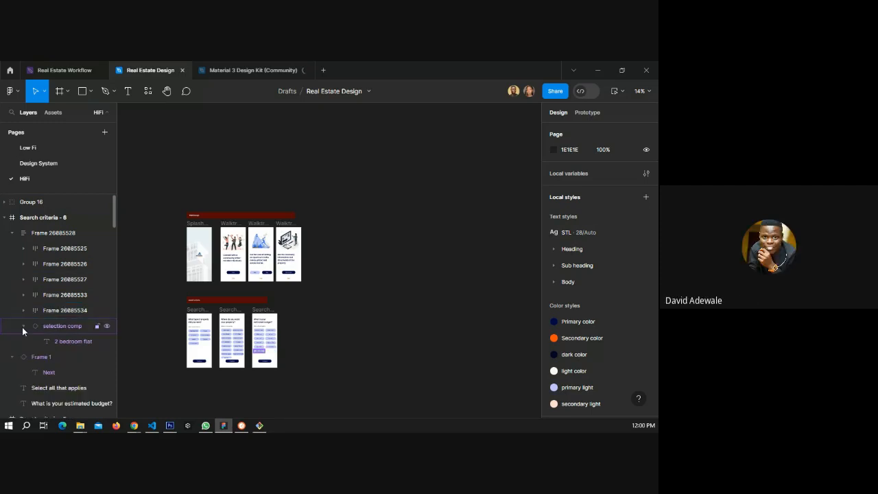
{"action": "left_click", "coordinate": [12, 341]}
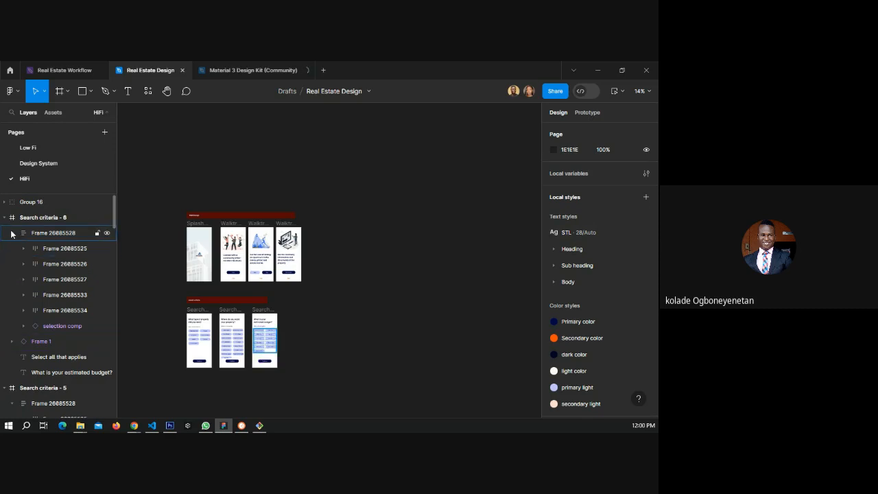
{"action": "left_click", "coordinate": [12, 234]}
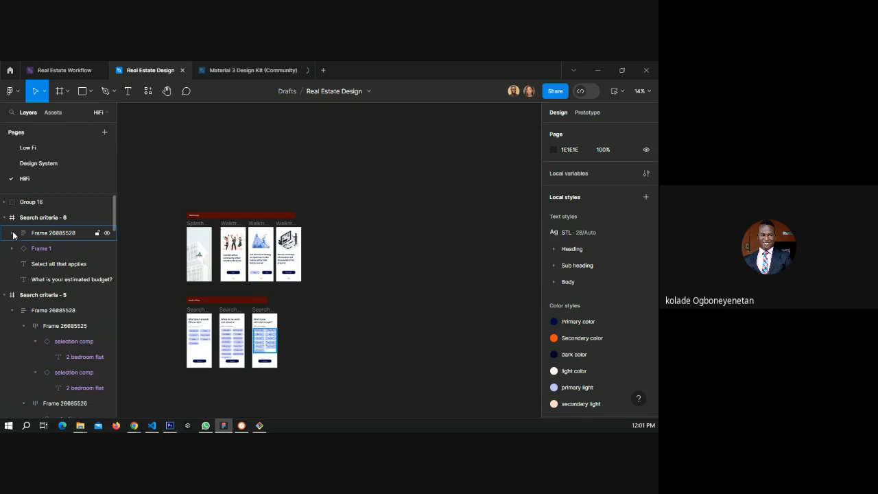
{"action": "left_click", "coordinate": [54, 248]}
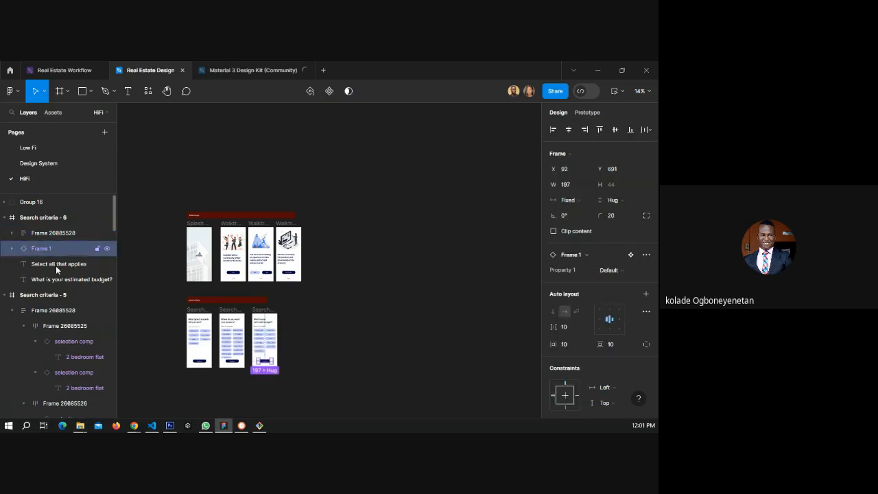
{"action": "left_click", "coordinate": [62, 266]}
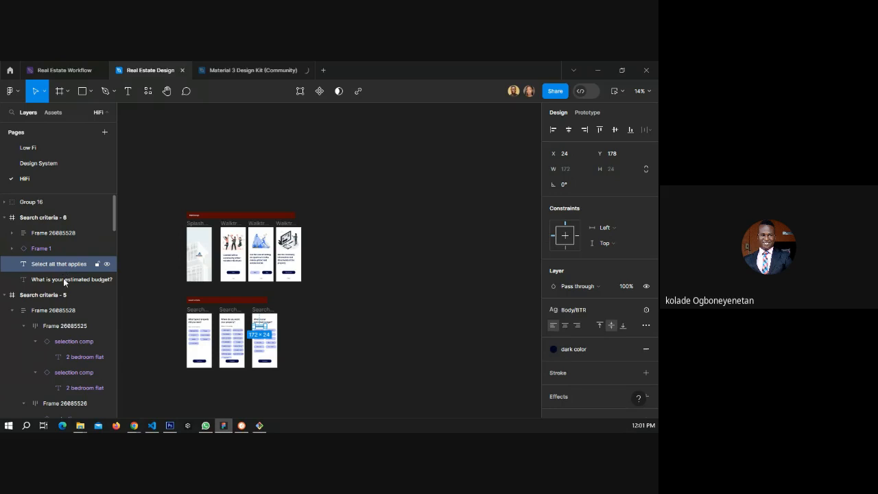
{"action": "left_click", "coordinate": [64, 281]}
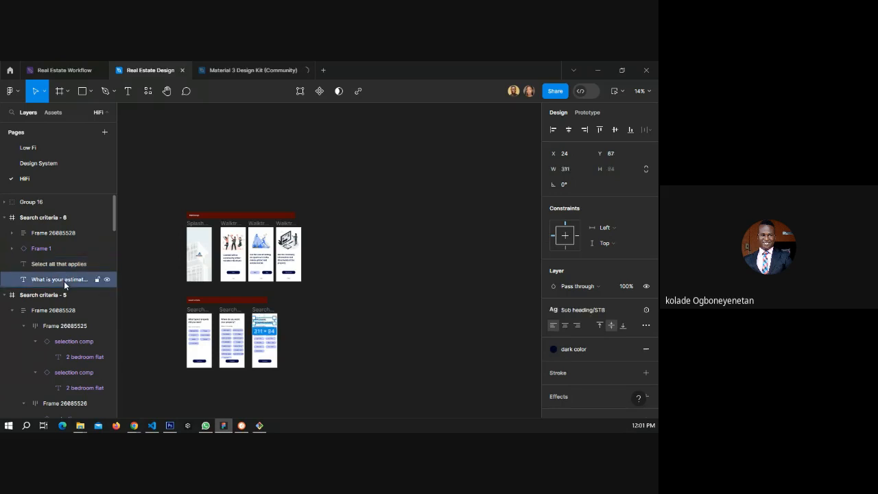
{"action": "left_click", "coordinate": [172, 291]}
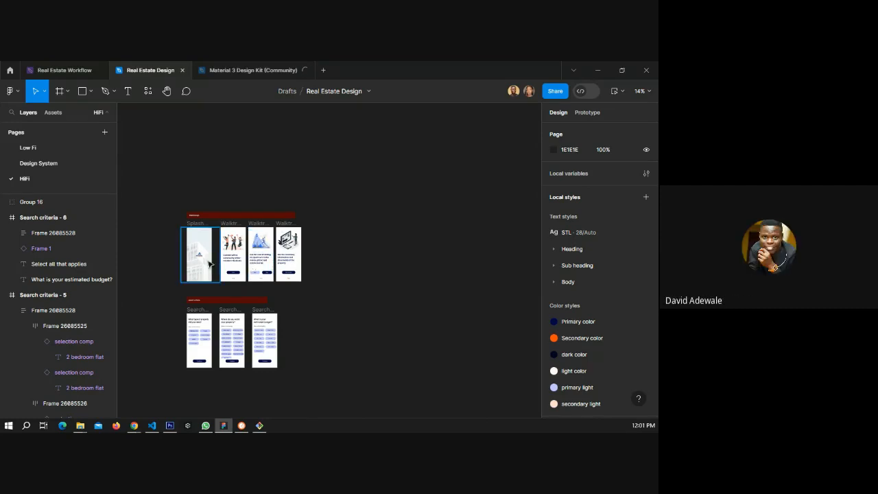
Examine the first walkthrough screen's heading and Next button.
{"action": "scroll", "coordinate": [224, 259], "scroll_direction": "up", "scroll_amount": 5}
{"action": "scroll", "coordinate": [253, 259], "scroll_direction": "up", "scroll_amount": 5}
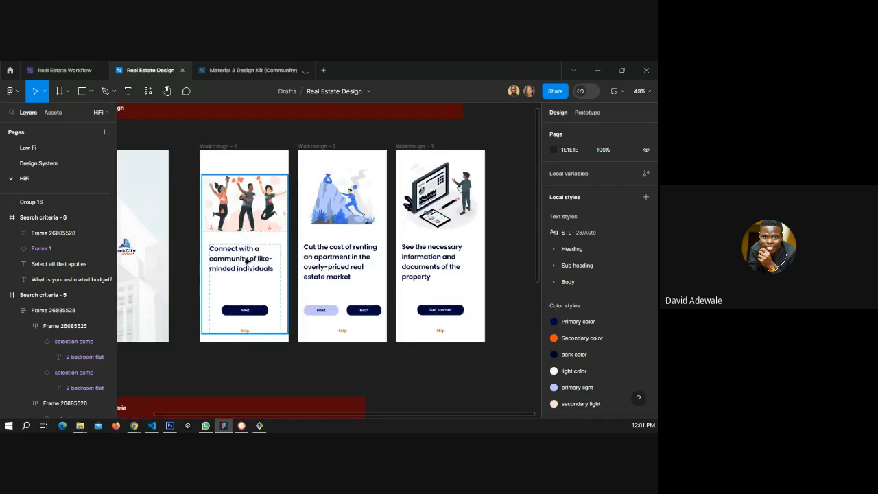
{"action": "scroll", "coordinate": [246, 261], "scroll_direction": "up", "scroll_amount": 3}
{"action": "scroll", "coordinate": [267, 273], "scroll_direction": "down", "scroll_amount": 3}
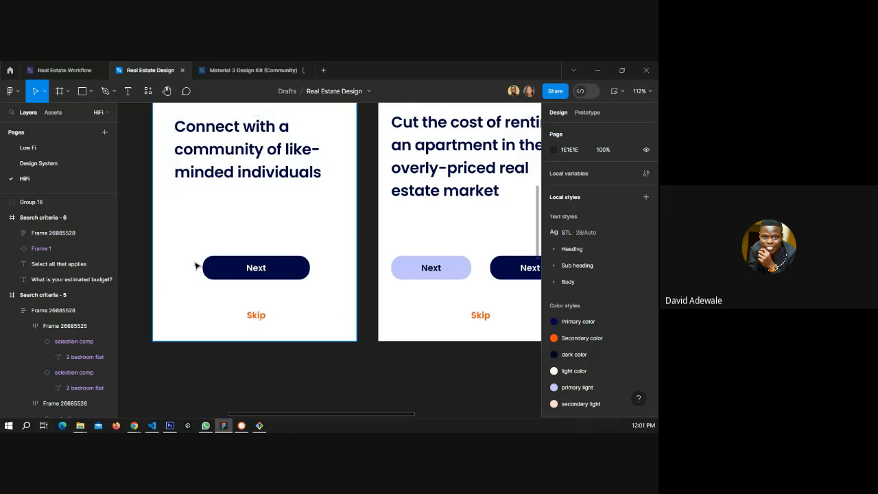
Compare the walkthrough screens' Next buttons on the HiFi page with the button components on the Design System page.
{"action": "scroll", "coordinate": [192, 264], "scroll_direction": "down", "scroll_amount": 5}
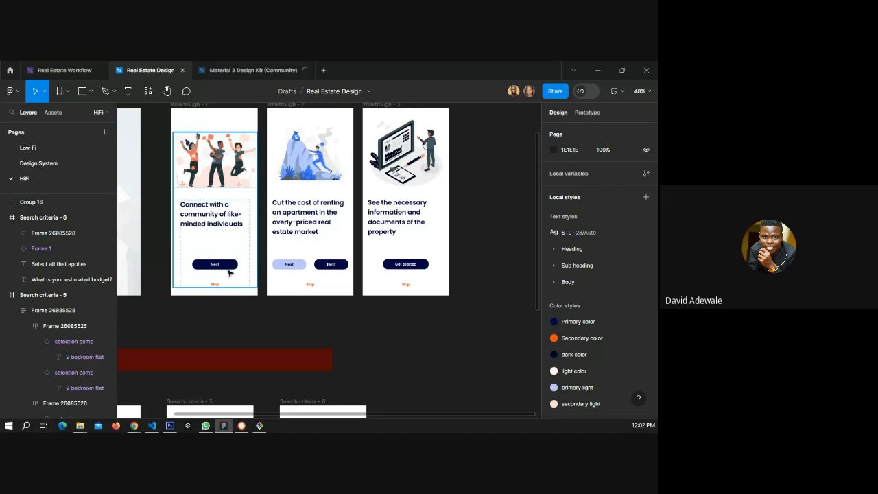
{"action": "left_click", "coordinate": [58, 164]}
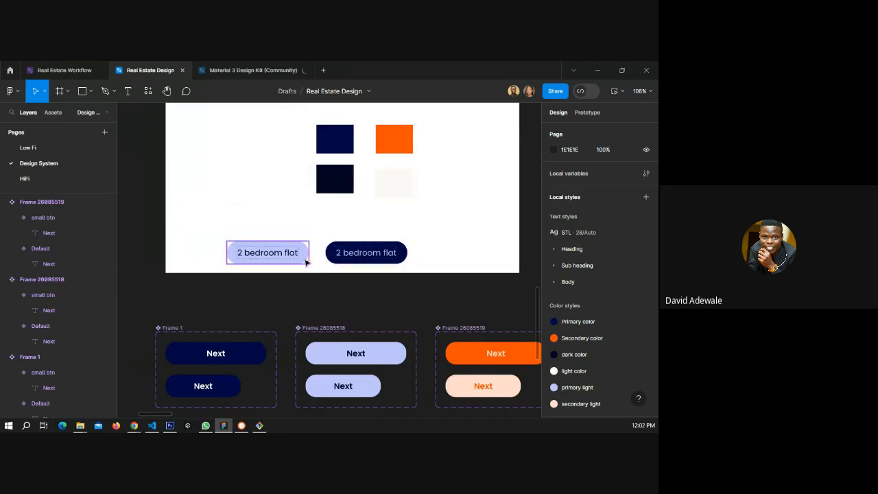
{"action": "scroll", "coordinate": [306, 262], "scroll_direction": "down", "scroll_amount": 3}
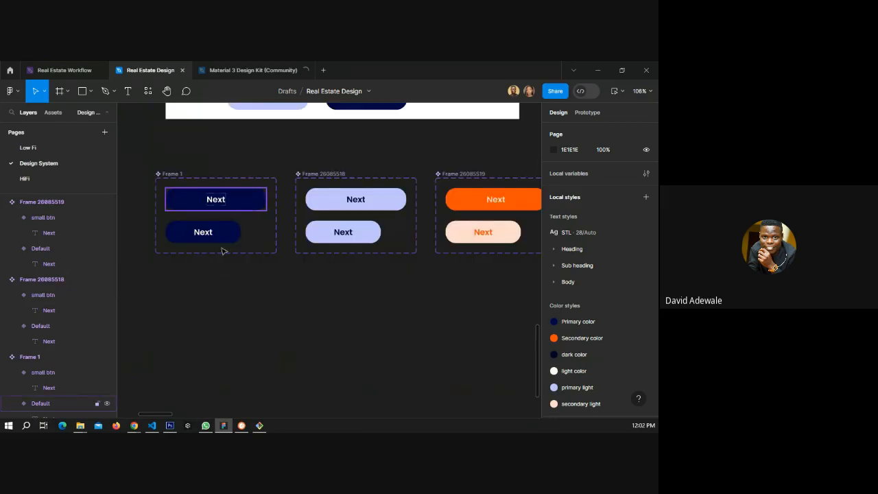
{"action": "left_click", "coordinate": [24, 178]}
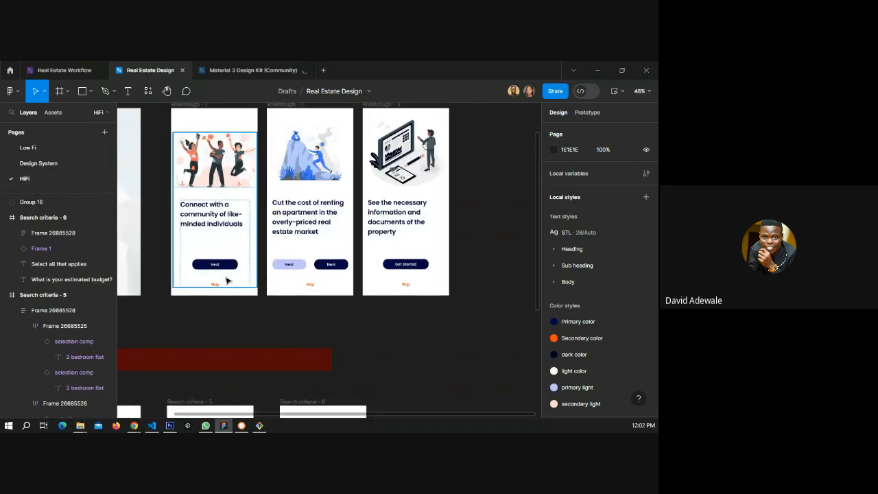
{"action": "scroll", "coordinate": [298, 268], "scroll_direction": "up", "scroll_amount": 5}
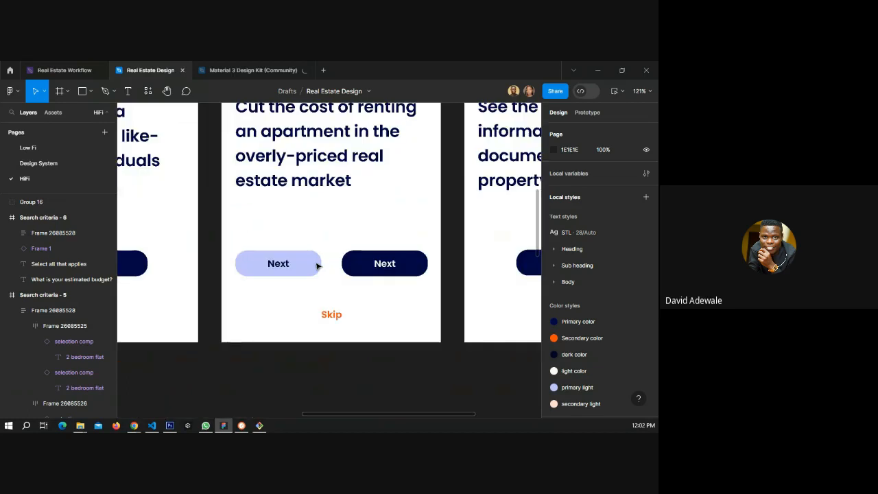
{"action": "scroll", "coordinate": [316, 266], "scroll_direction": "down", "scroll_amount": 7}
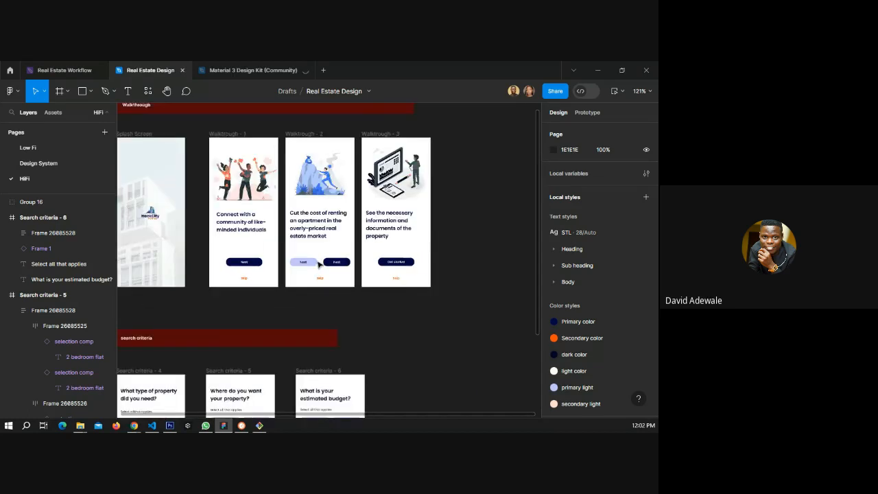
Browse the Low Fi home screen wireframes, from the header and filter down to the newsletter and navigation bar.
{"action": "left_click", "coordinate": [31, 148]}
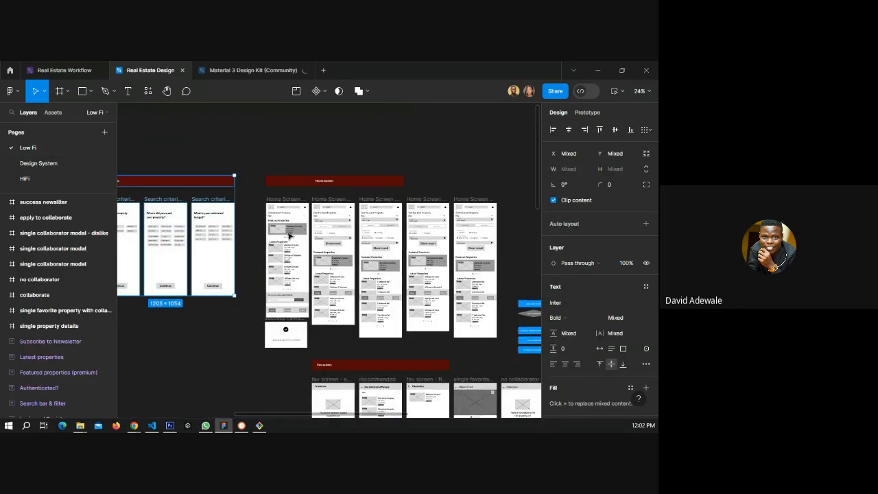
{"action": "scroll", "coordinate": [293, 306], "scroll_direction": "up", "scroll_amount": 2}
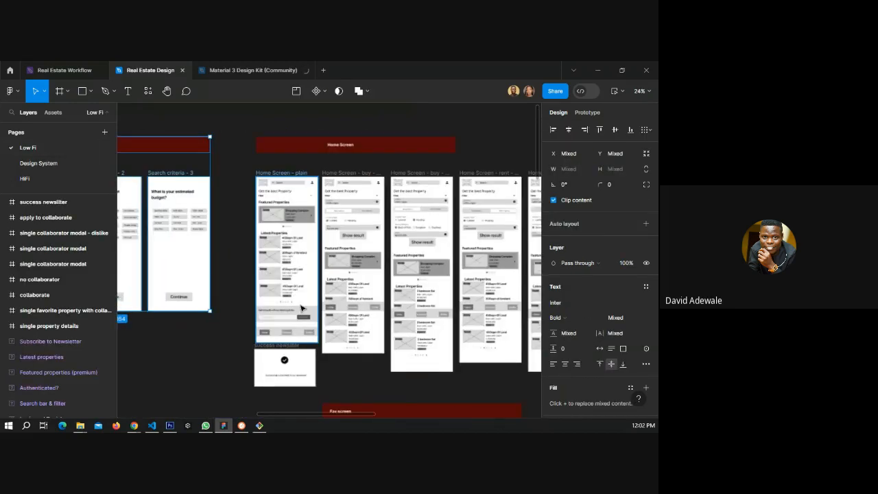
{"action": "scroll", "coordinate": [301, 308], "scroll_direction": "up", "scroll_amount": 2}
{"action": "scroll", "coordinate": [295, 324], "scroll_direction": "up", "scroll_amount": 8}
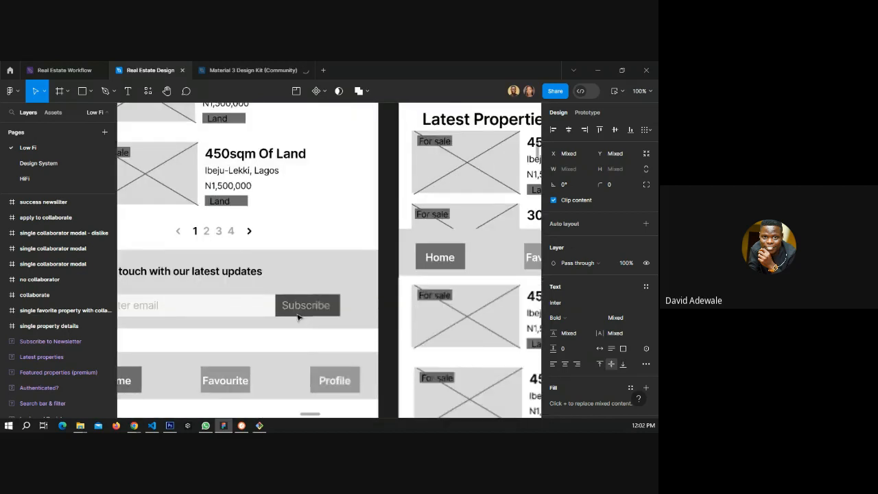
{"action": "scroll", "coordinate": [317, 307], "scroll_direction": "down", "scroll_amount": 4}
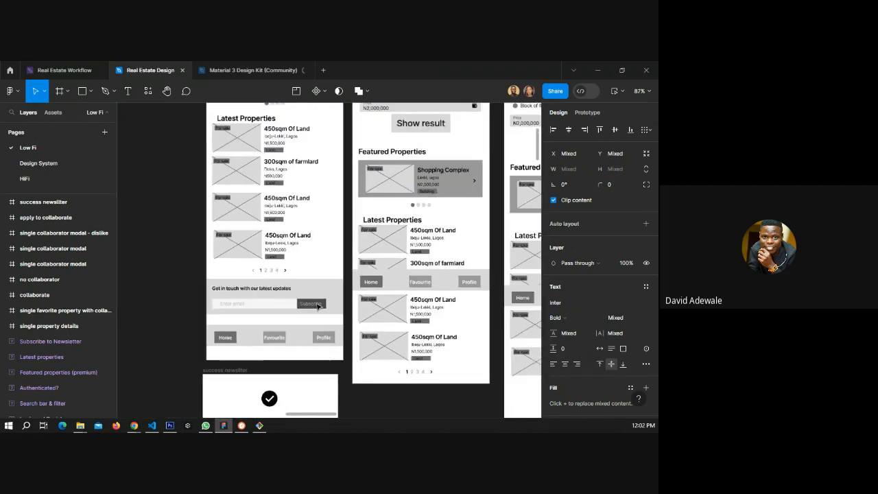
{"action": "scroll", "coordinate": [288, 300], "scroll_direction": "up", "scroll_amount": 3}
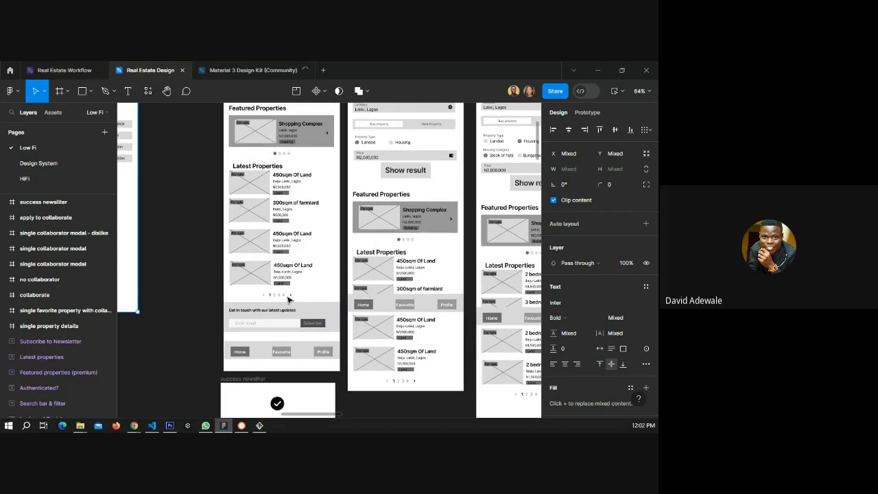
{"action": "scroll", "coordinate": [288, 299], "scroll_direction": "up", "scroll_amount": 2}
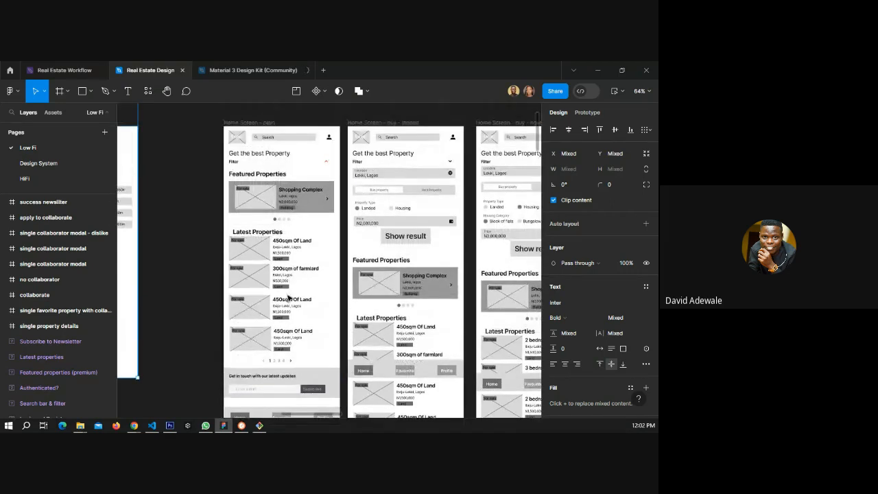
{"action": "scroll", "coordinate": [417, 241], "scroll_direction": "up", "scroll_amount": 1}
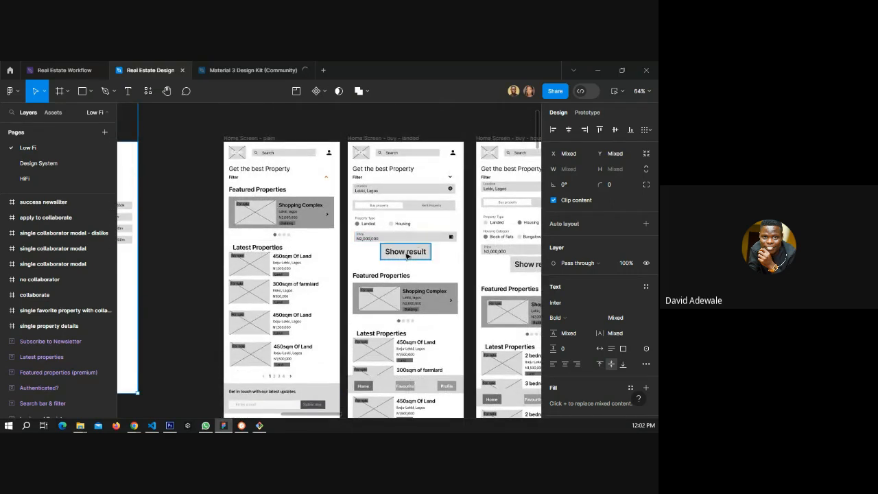
{"action": "scroll", "coordinate": [407, 254], "scroll_direction": "down", "scroll_amount": 1}
{"action": "scroll", "coordinate": [406, 263], "scroll_direction": "down", "scroll_amount": 3}
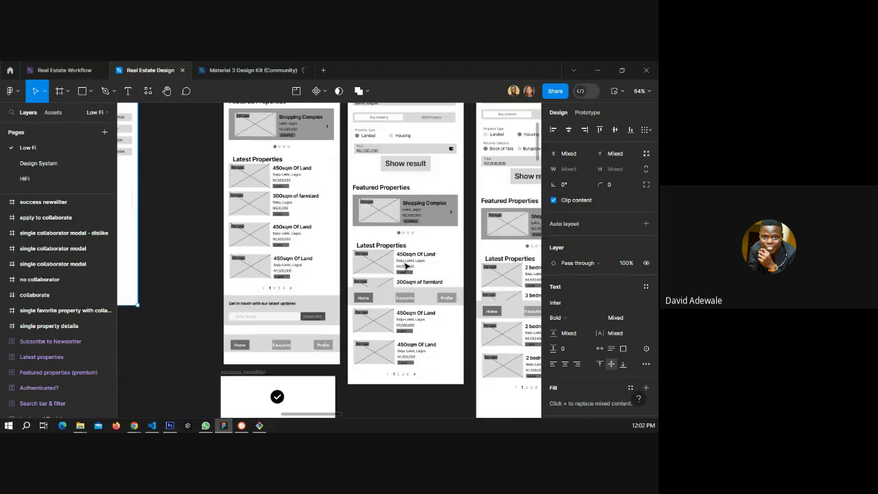
{"action": "scroll", "coordinate": [405, 265], "scroll_direction": "down", "scroll_amount": 4}
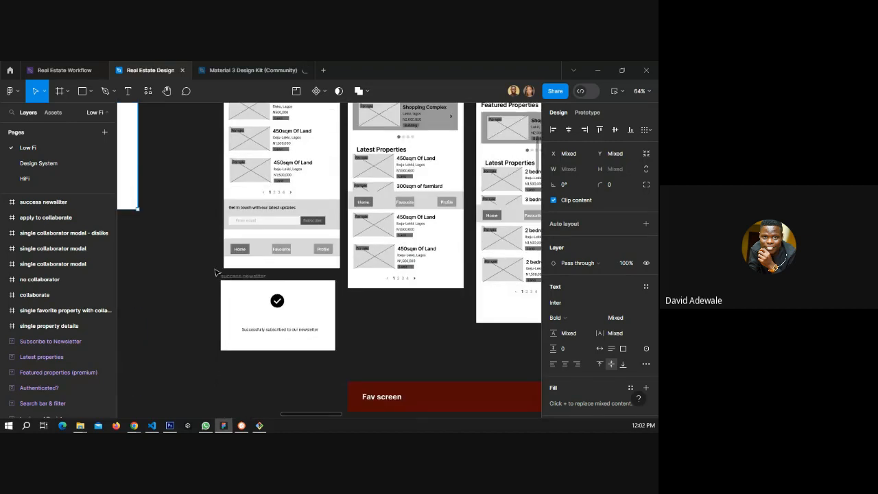
{"action": "scroll", "coordinate": [192, 272], "scroll_direction": "down", "scroll_amount": 3}
{"action": "scroll", "coordinate": [364, 254], "scroll_direction": "up", "scroll_amount": 1}
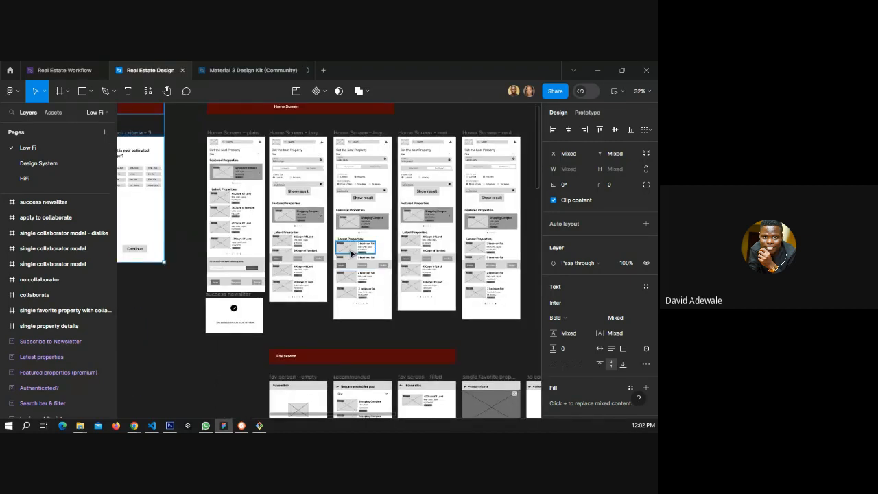
{"action": "scroll", "coordinate": [199, 177], "scroll_direction": "up", "scroll_amount": 2}
{"action": "left_click", "coordinate": [198, 178]}
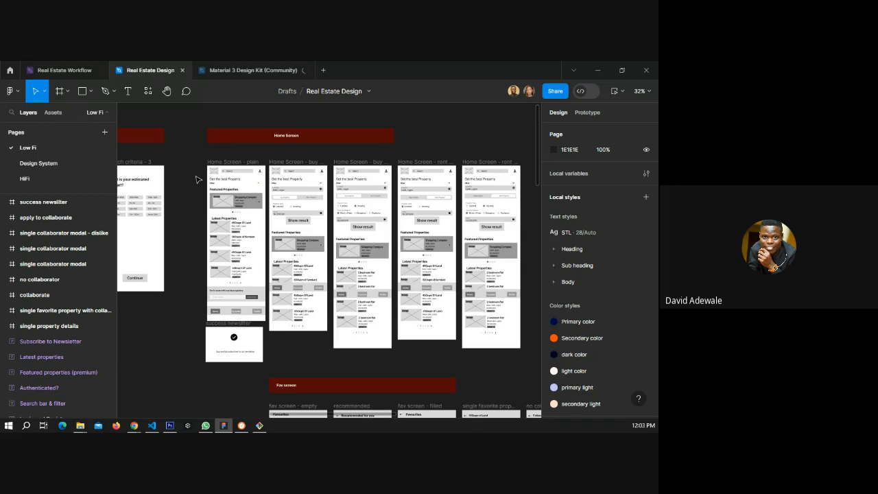
{"action": "scroll", "coordinate": [208, 167], "scroll_direction": "up", "scroll_amount": 2}
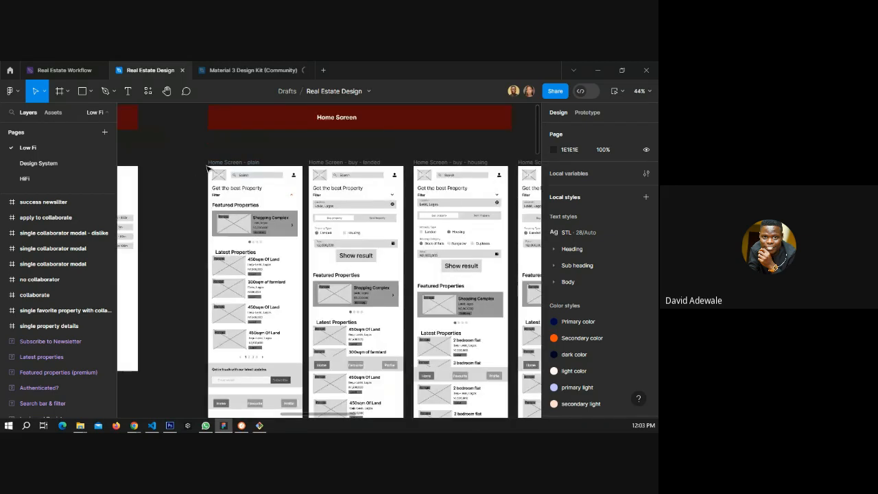
{"action": "scroll", "coordinate": [207, 167], "scroll_direction": "up", "scroll_amount": 5}
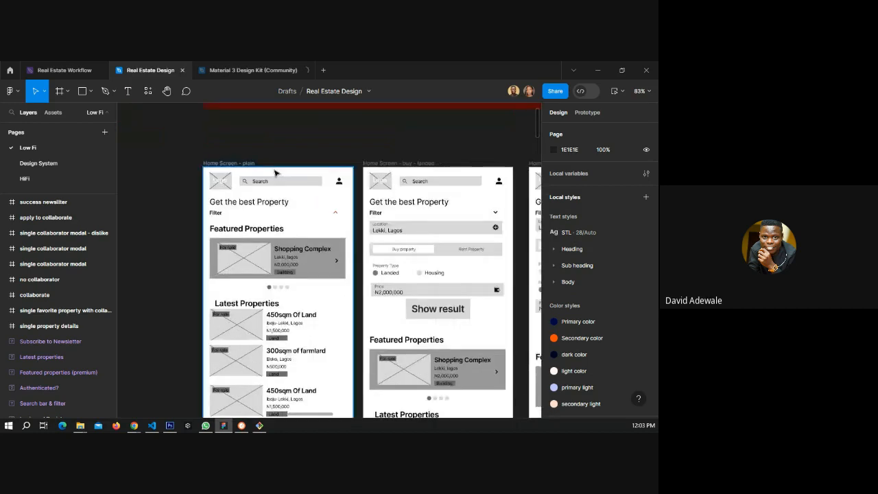
{"action": "scroll", "coordinate": [262, 176], "scroll_direction": "down", "scroll_amount": 10}
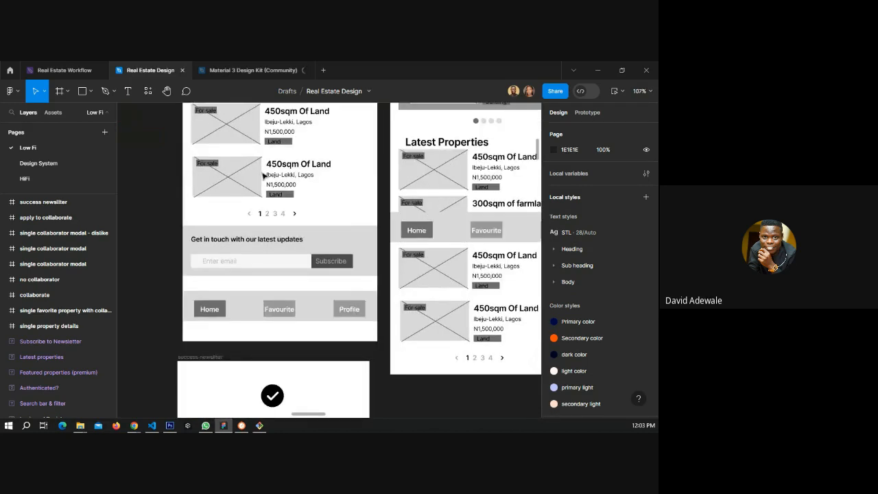
{"action": "scroll", "coordinate": [262, 177], "scroll_direction": "down", "scroll_amount": 1}
{"action": "scroll", "coordinate": [263, 176], "scroll_direction": "down", "scroll_amount": 1}
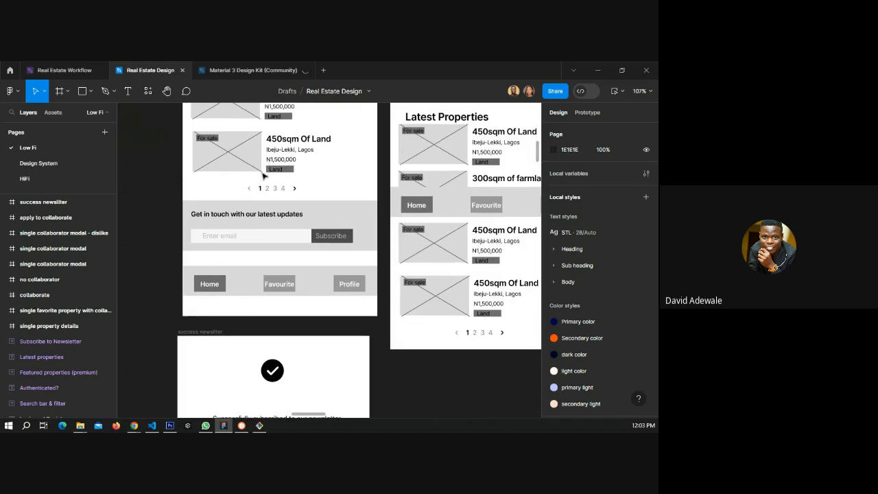
{"action": "scroll", "coordinate": [262, 176], "scroll_direction": "up", "scroll_amount": 3}
{"action": "scroll", "coordinate": [262, 176], "scroll_direction": "up", "scroll_amount": 3}
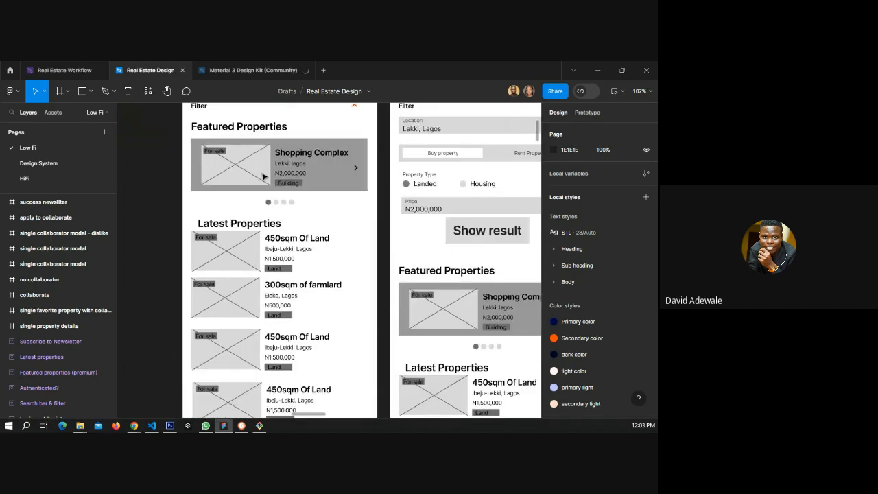
{"action": "scroll", "coordinate": [263, 176], "scroll_direction": "up", "scroll_amount": 4}
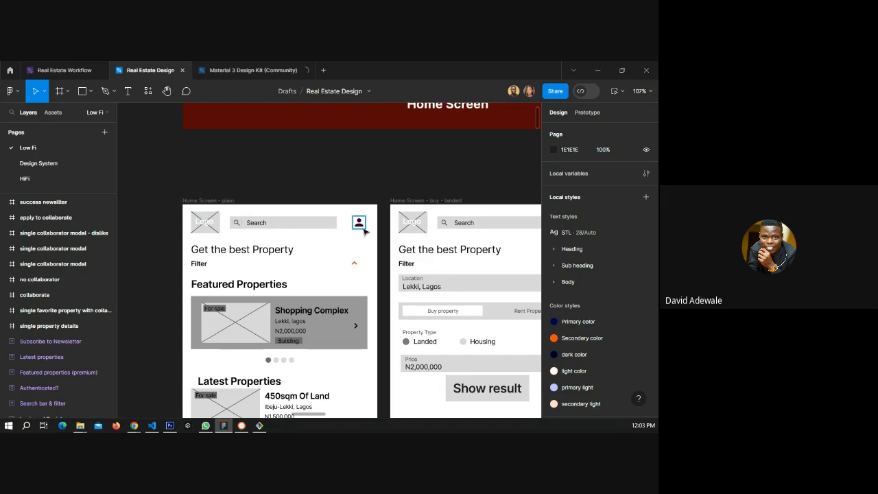
{"action": "scroll", "coordinate": [287, 237], "scroll_direction": "down", "scroll_amount": 4}
{"action": "scroll", "coordinate": [287, 237], "scroll_direction": "down", "scroll_amount": 2}
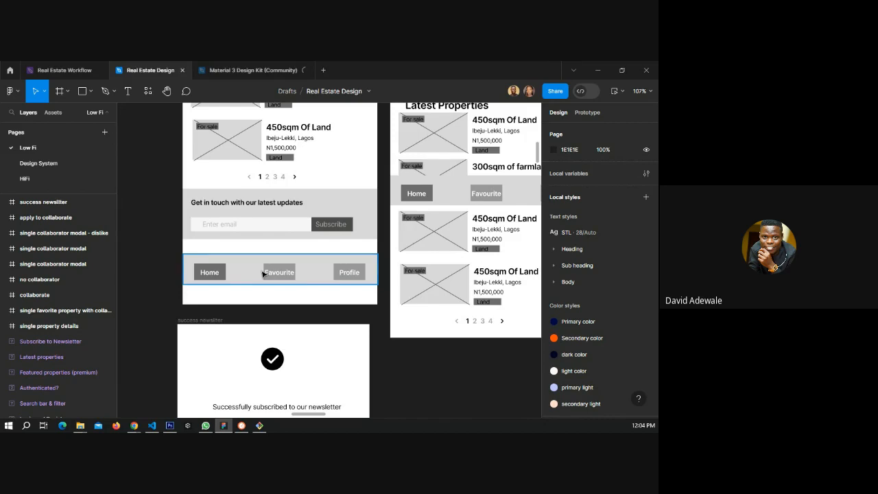
Copy the link to the Real Estate Design file.
{"action": "right_click", "coordinate": [153, 70]}
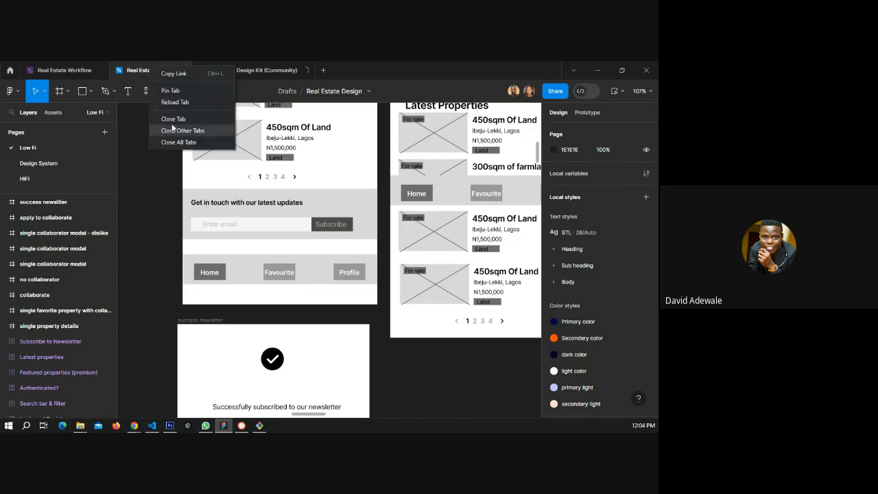
{"action": "left_click", "coordinate": [170, 76]}
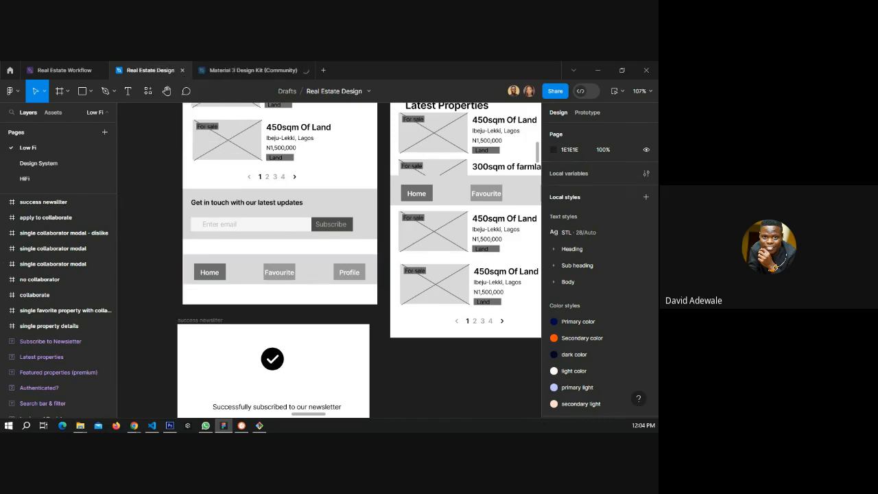
{"action": "key", "text": "alt+Tab"}
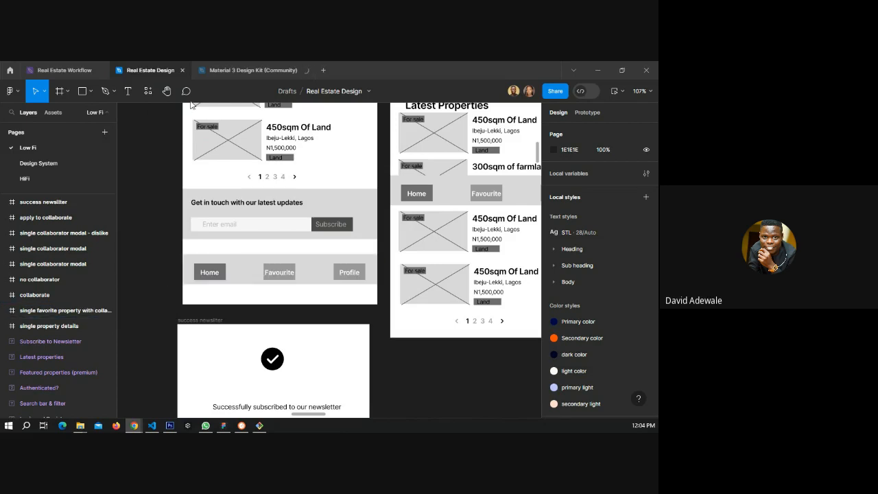
Post a comment beside the Low Fi home screen's newsletter section containing the pasted file link and the commenter's full name on a new line.
{"action": "left_click", "coordinate": [168, 182]}
{"action": "key", "text": "c"}
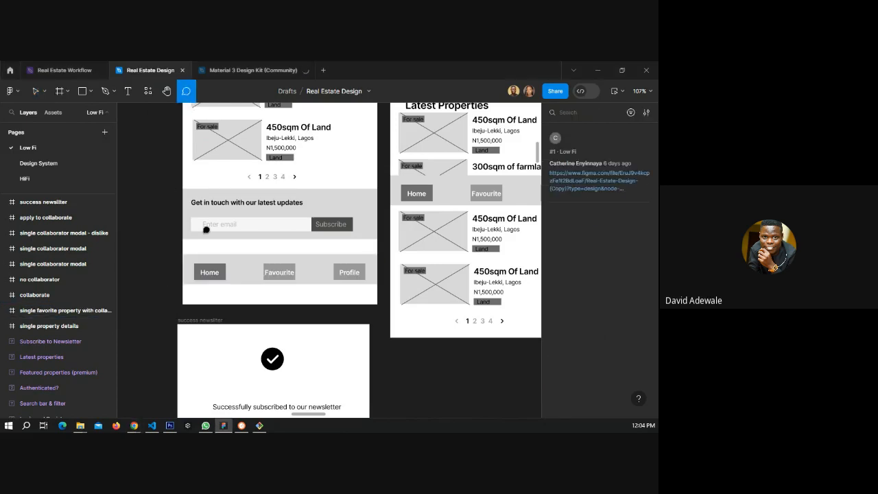
{"action": "left_click", "coordinate": [153, 196]}
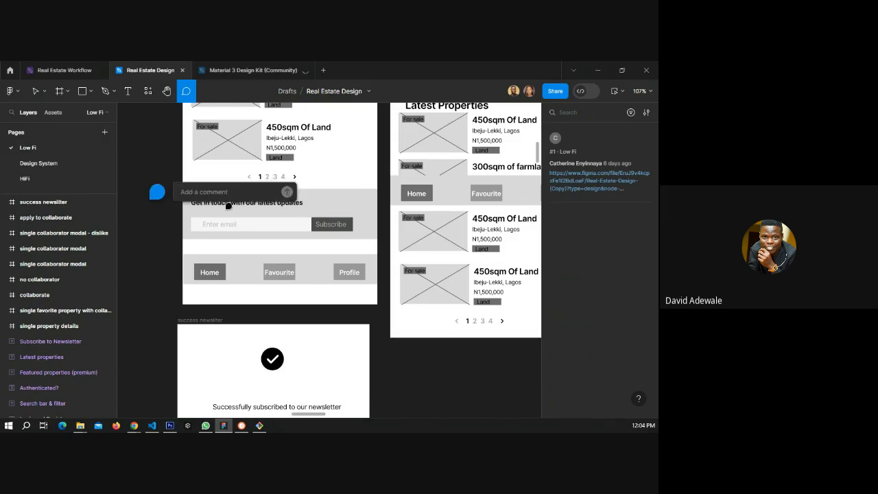
{"action": "key", "text": "ctrl+v"}
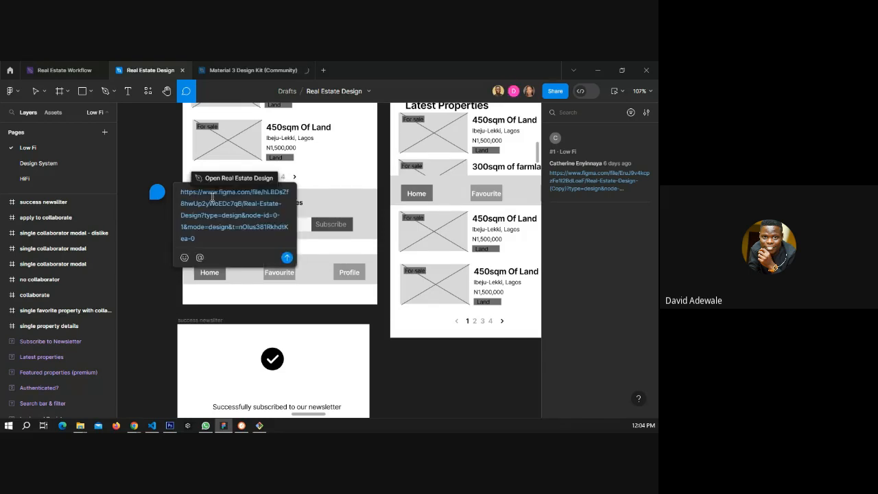
{"action": "key", "text": "shift+Return"}
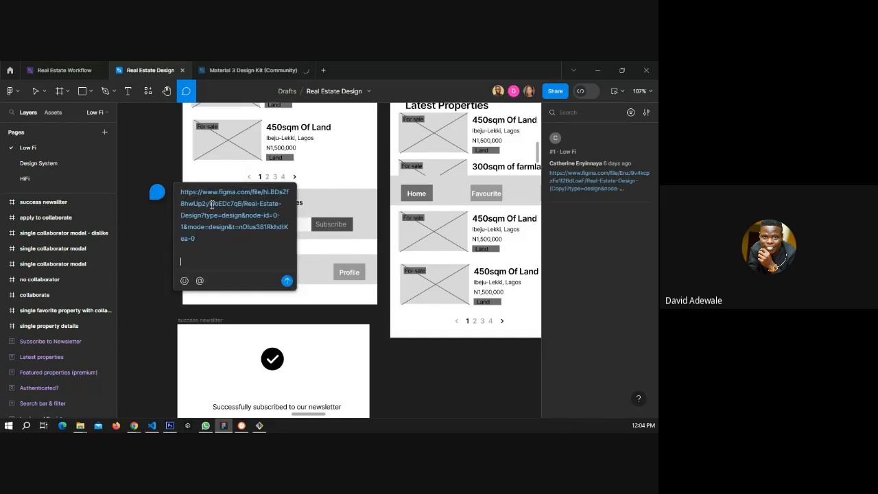
{"action": "type", "text": "Adewale David"}
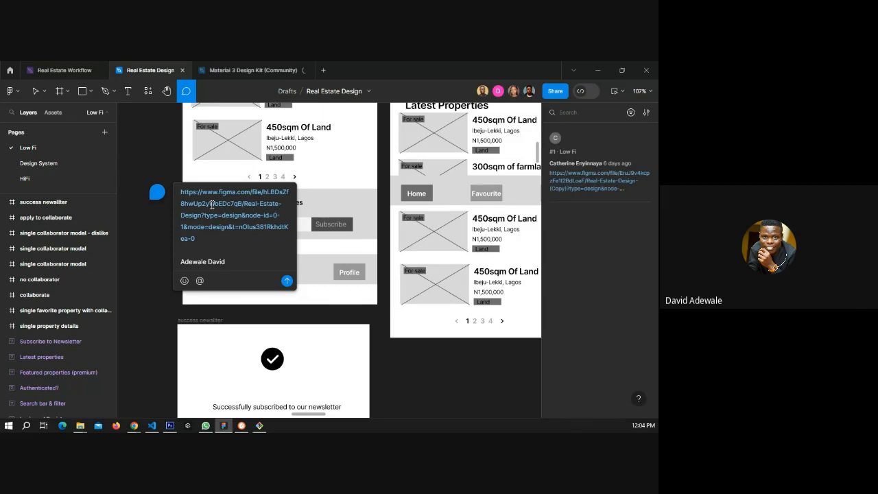
{"action": "key", "text": "Return"}
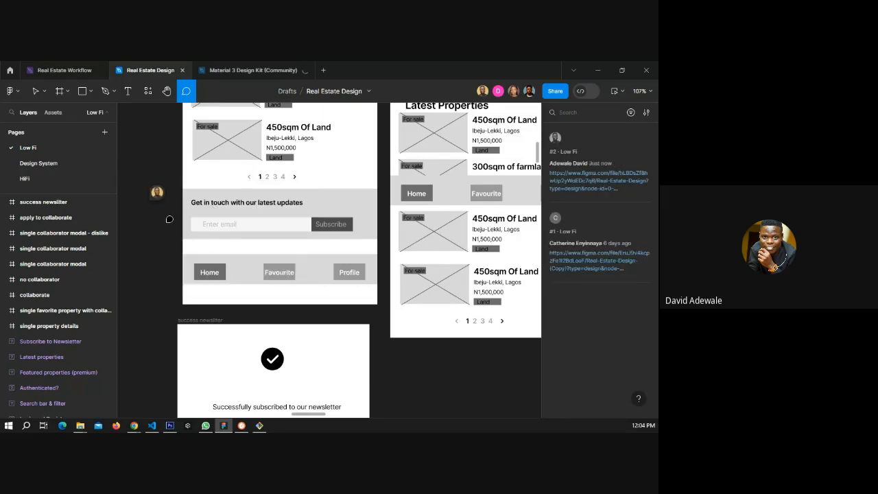
{"action": "left_click", "coordinate": [36, 95]}
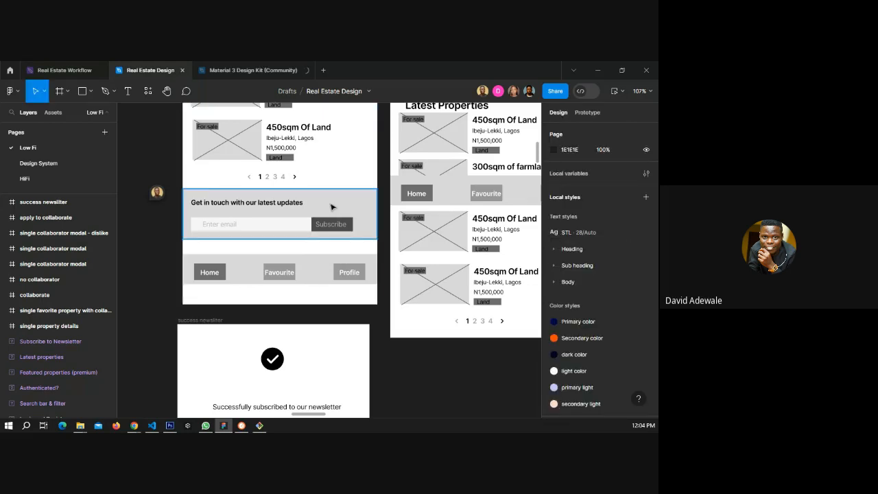
{"action": "scroll", "coordinate": [330, 207], "scroll_direction": "down", "scroll_amount": 5}
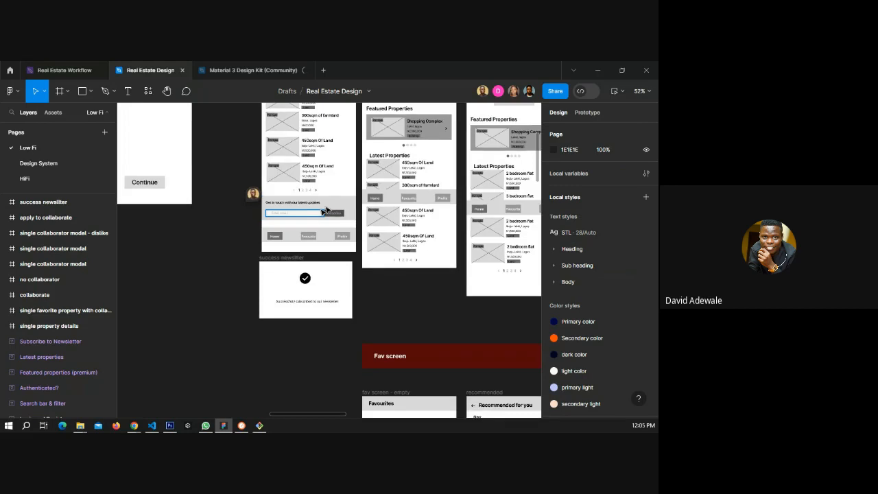
Resolve the comment with the file link posted beside the Low Fi home screen's newsletter section.
{"action": "scroll", "coordinate": [327, 208], "scroll_direction": "up", "scroll_amount": 1}
{"action": "scroll", "coordinate": [221, 198], "scroll_direction": "up", "scroll_amount": 1}
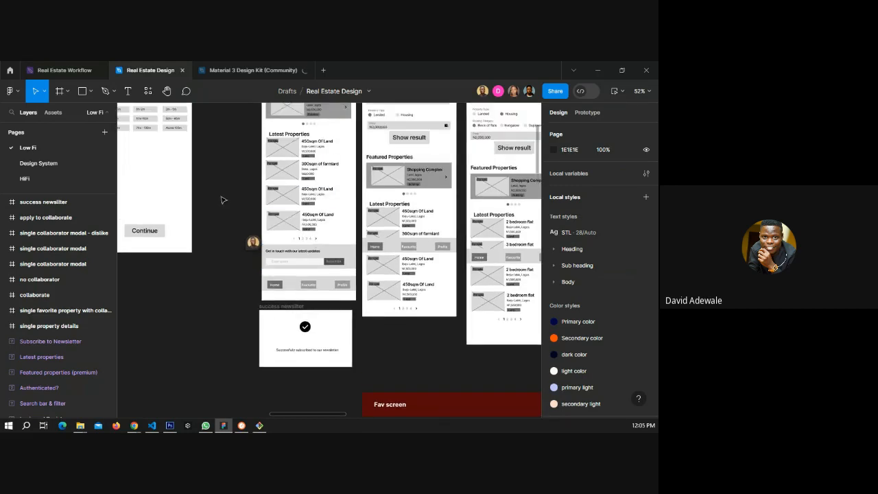
{"action": "left_click", "coordinate": [186, 90]}
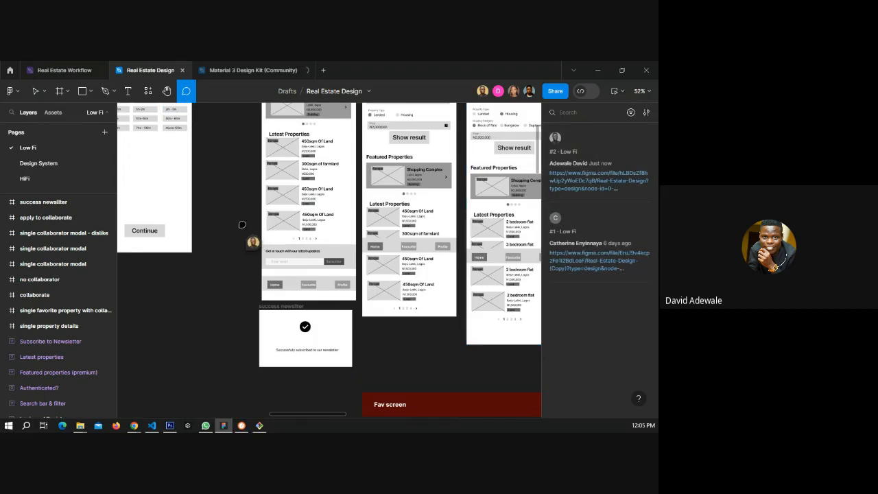
{"action": "left_click", "coordinate": [35, 92]}
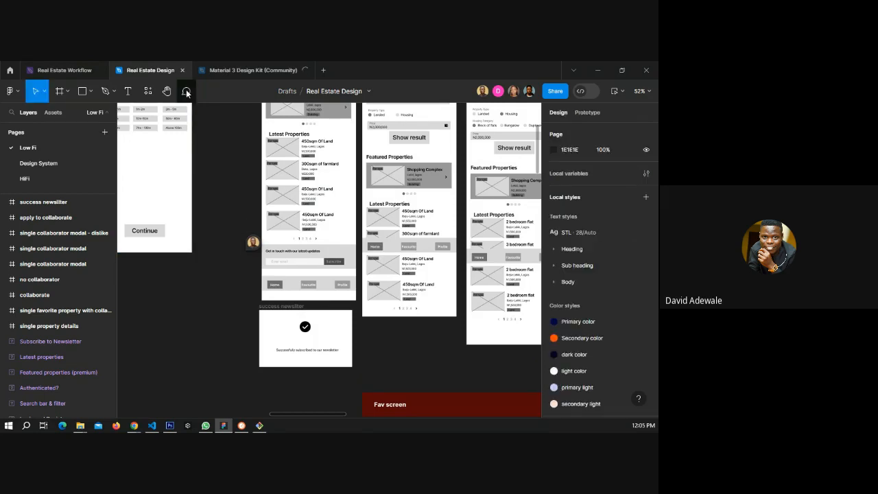
{"action": "left_click", "coordinate": [185, 91]}
{"action": "left_click", "coordinate": [35, 92]}
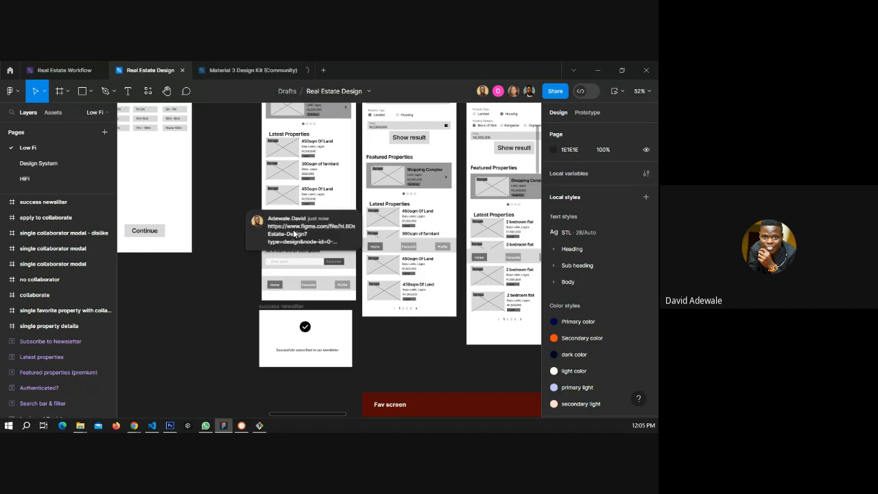
{"action": "left_click", "coordinate": [293, 234]}
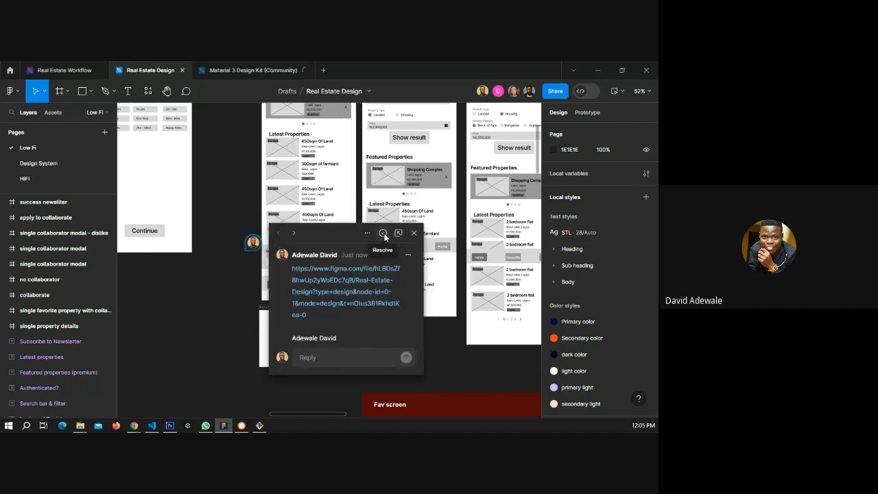
{"action": "left_click", "coordinate": [383, 234]}
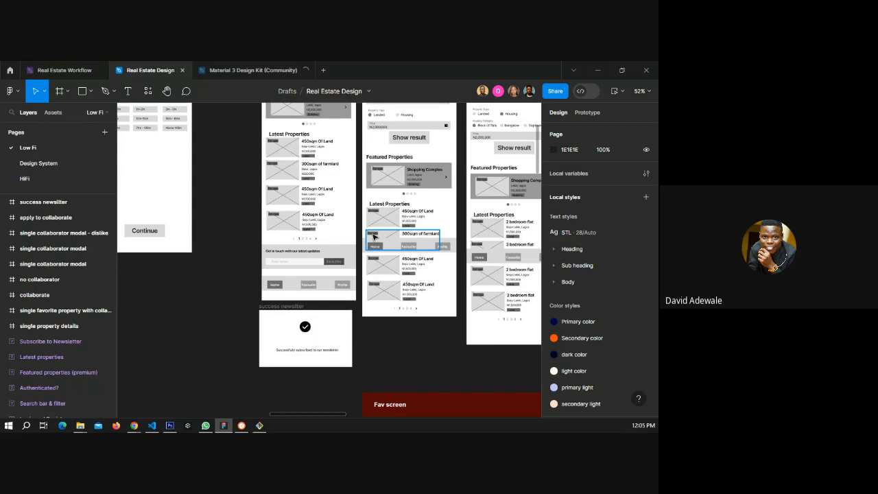
{"action": "left_click", "coordinate": [186, 91]}
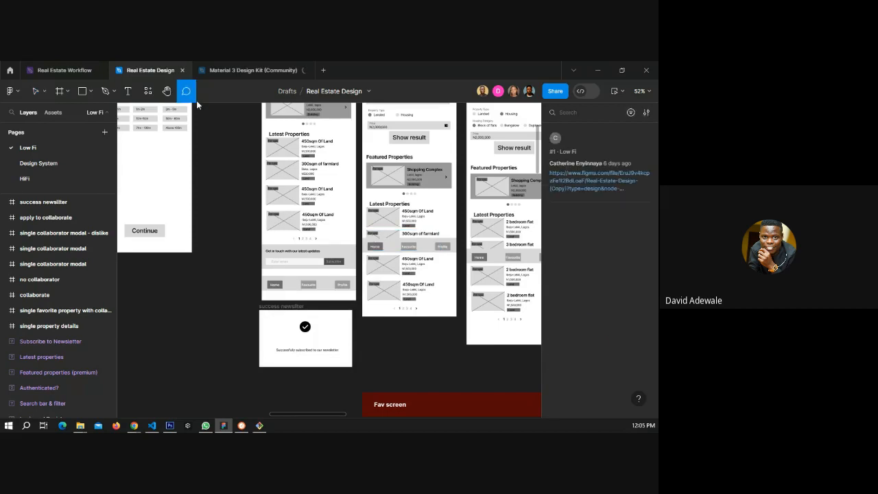
{"action": "left_click", "coordinate": [34, 92]}
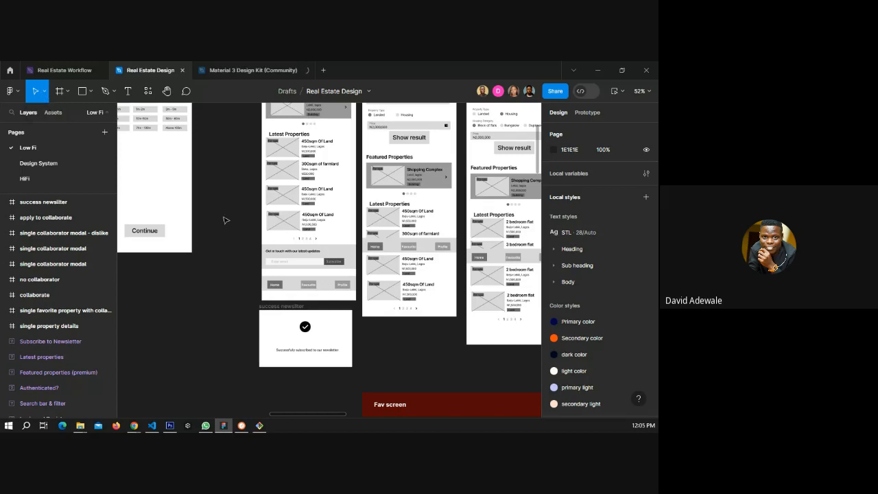
{"action": "scroll", "coordinate": [319, 194], "scroll_direction": "down", "scroll_amount": 3}
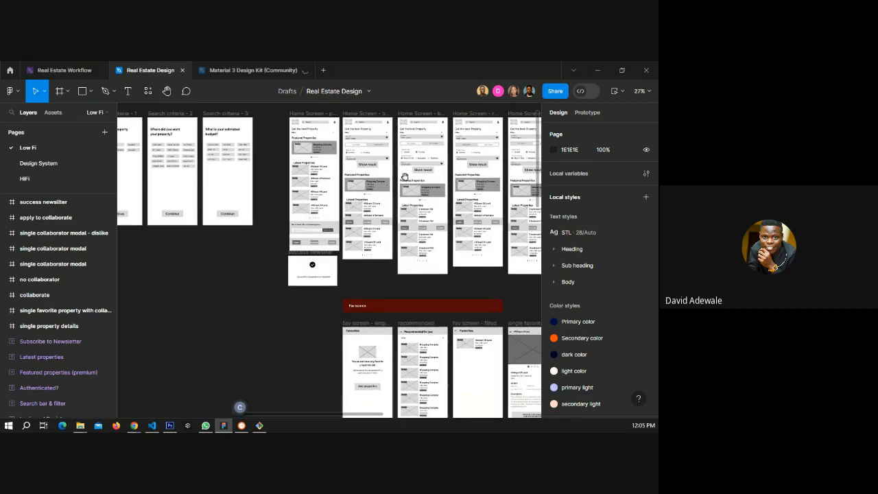
{"action": "left_click_drag", "start_coordinate": [405, 177], "coordinate": [300, 217]}
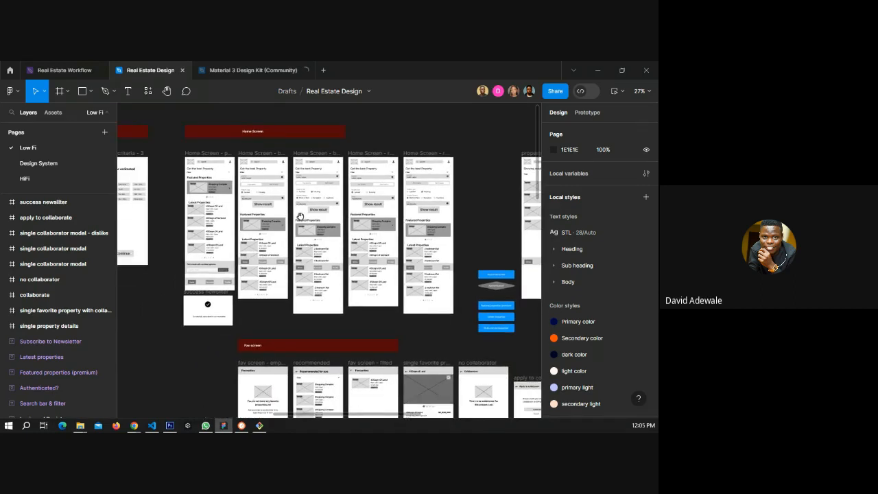